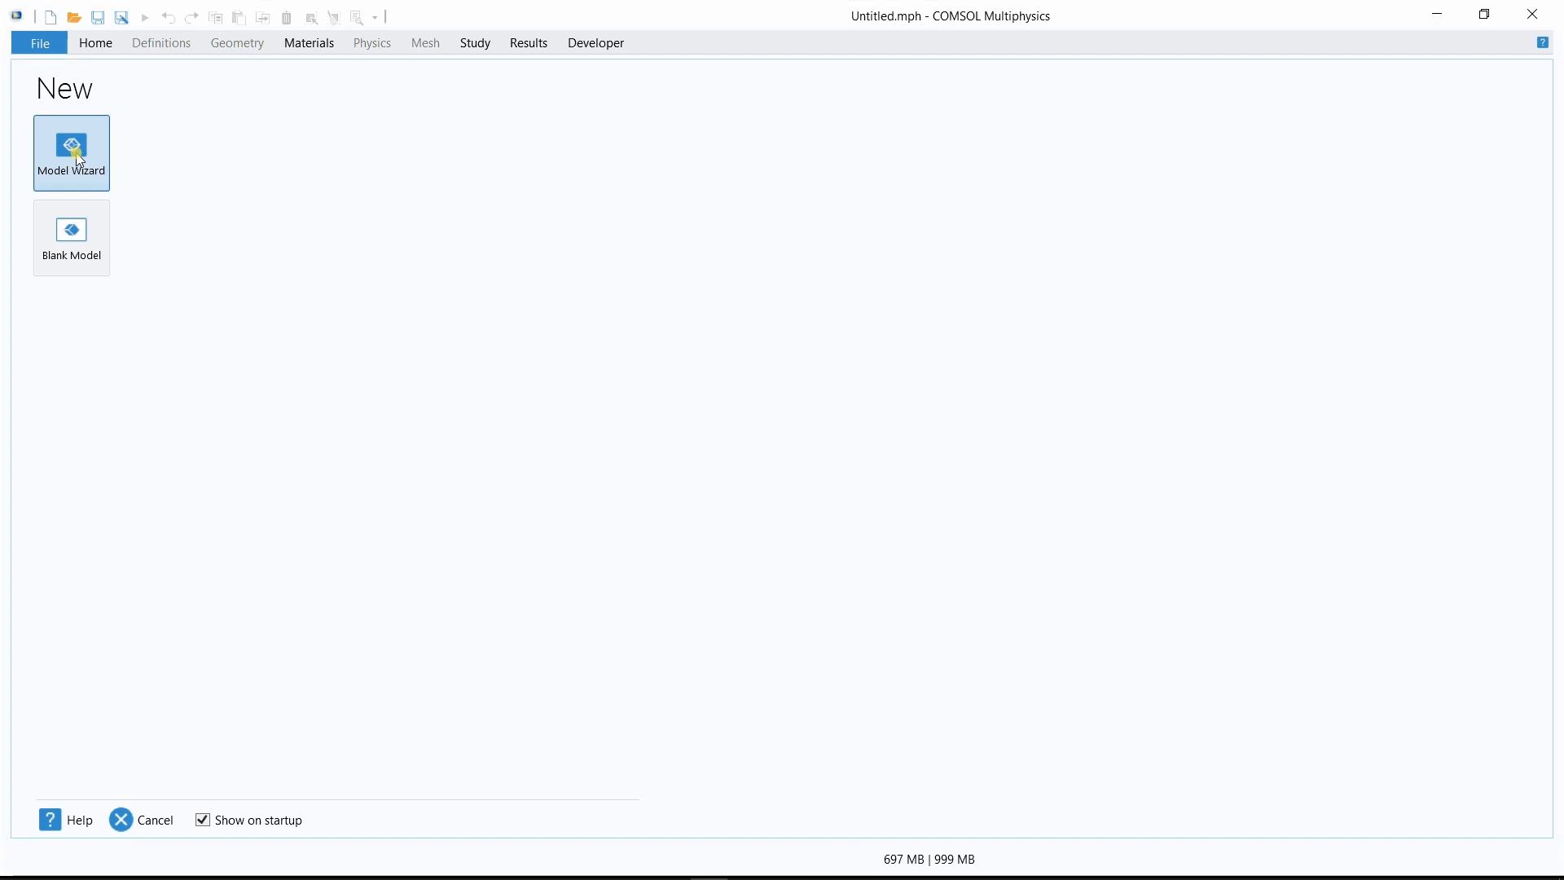
Start a new model with the Model Wizard and add the Solid Mechanics physics interface from Structural Mechanics
left_click(75, 170)
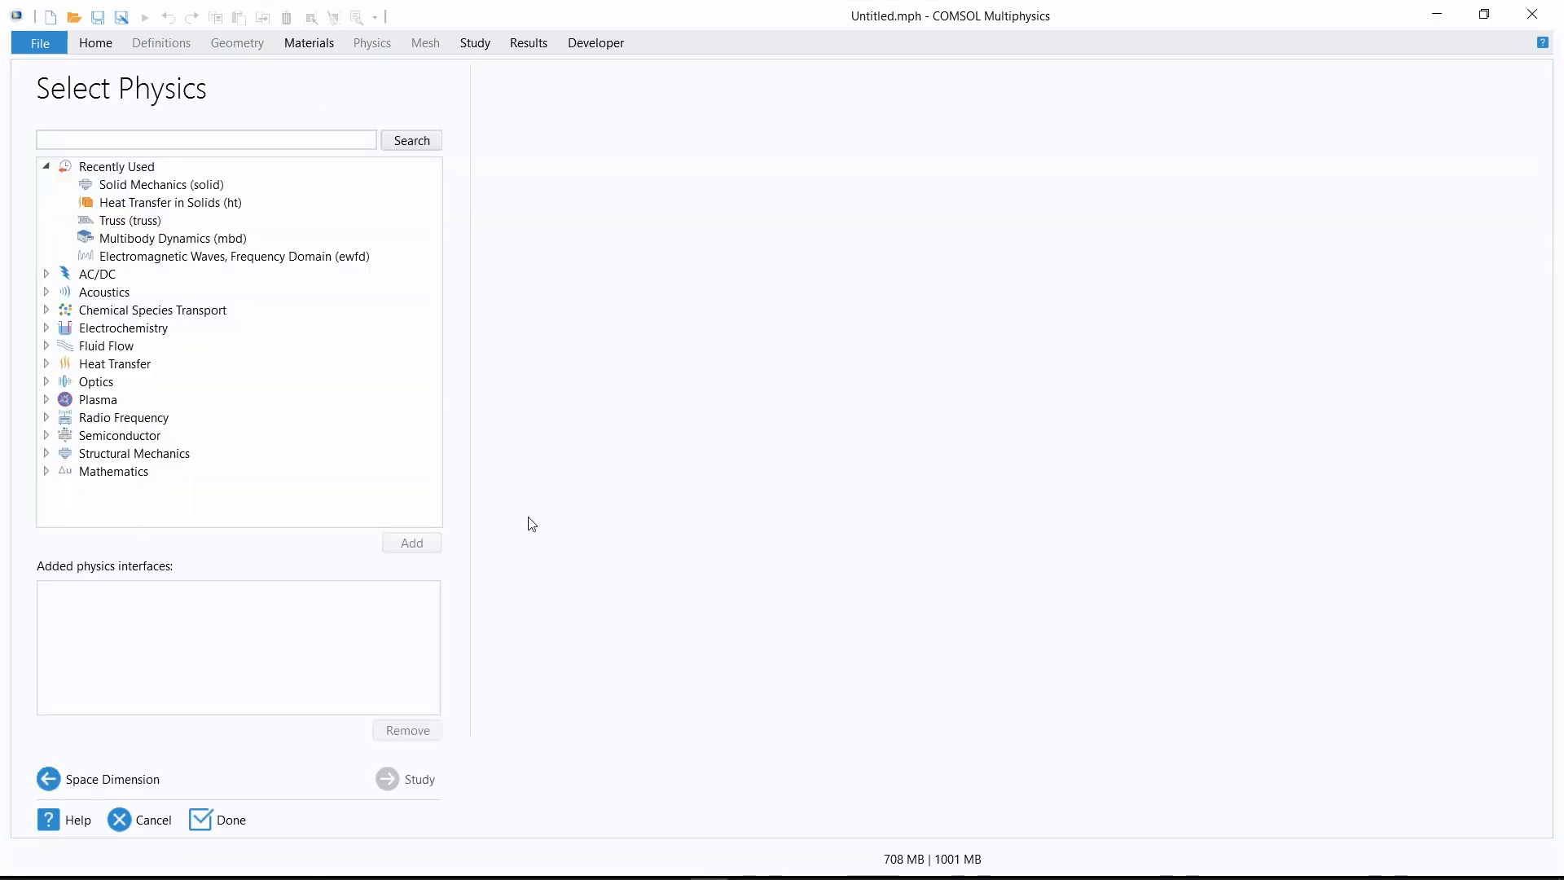
left_click(46, 454)
left_click(134, 472)
left_click(408, 543)
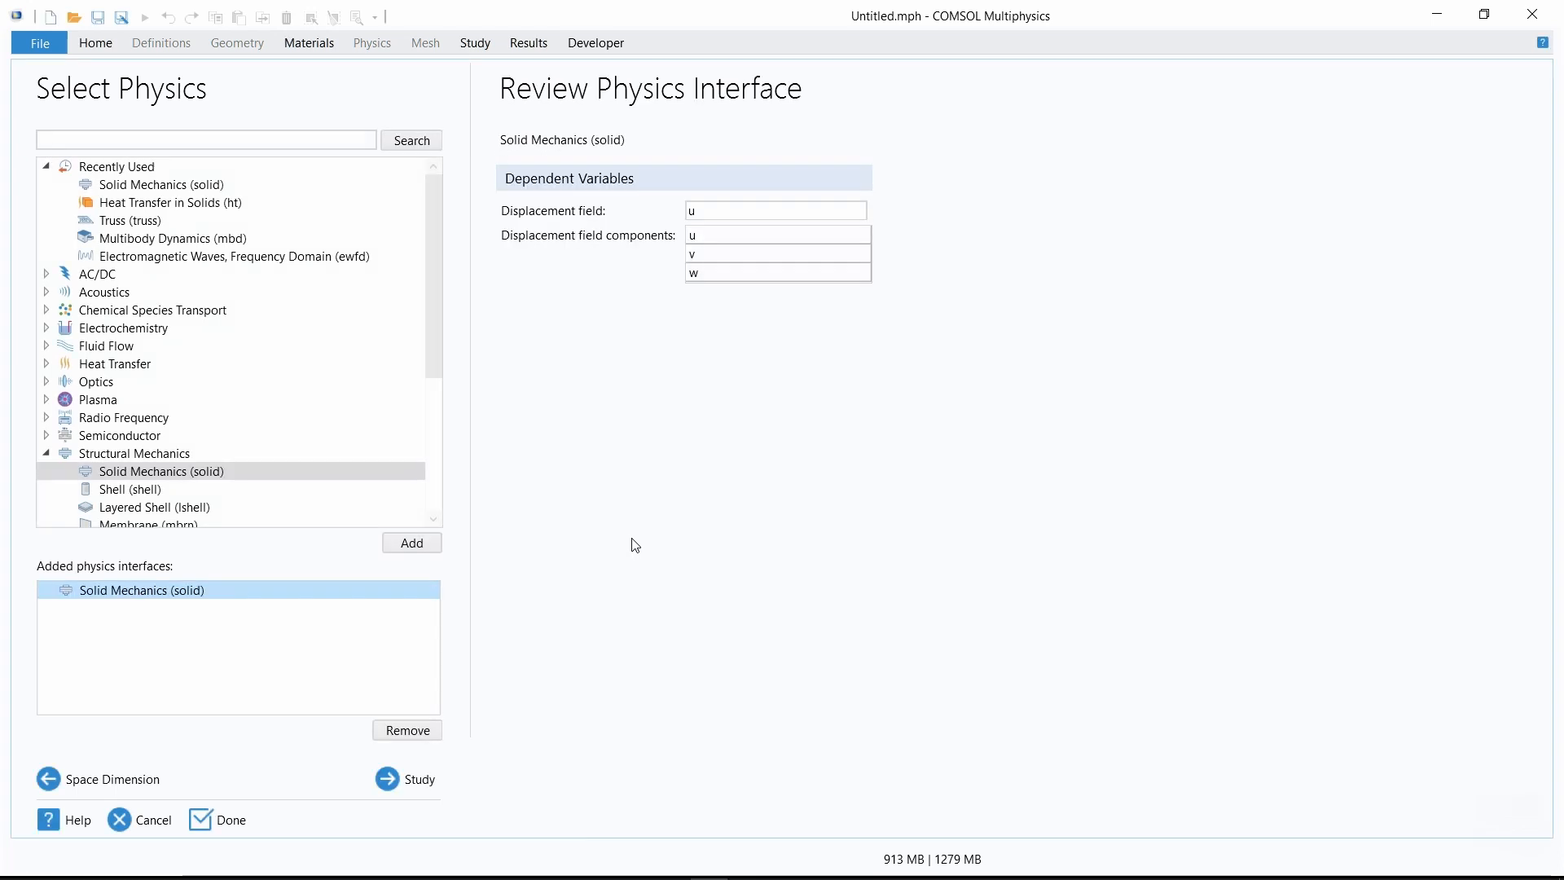
Choose the Response Spectrum study for the model and finish the wizard
left_click(397, 781)
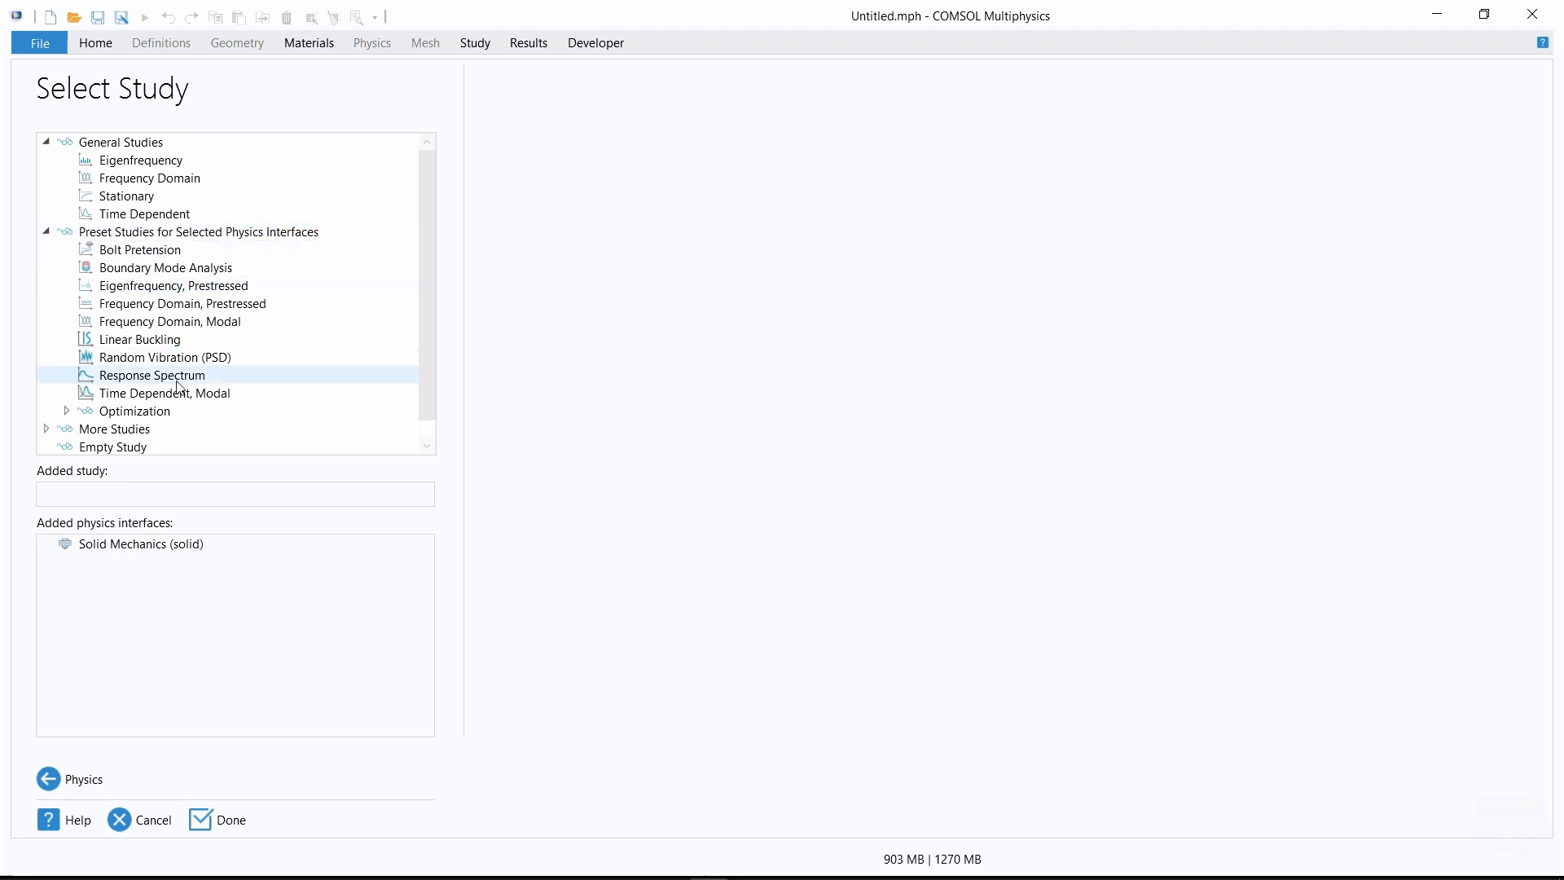
left_click(144, 377)
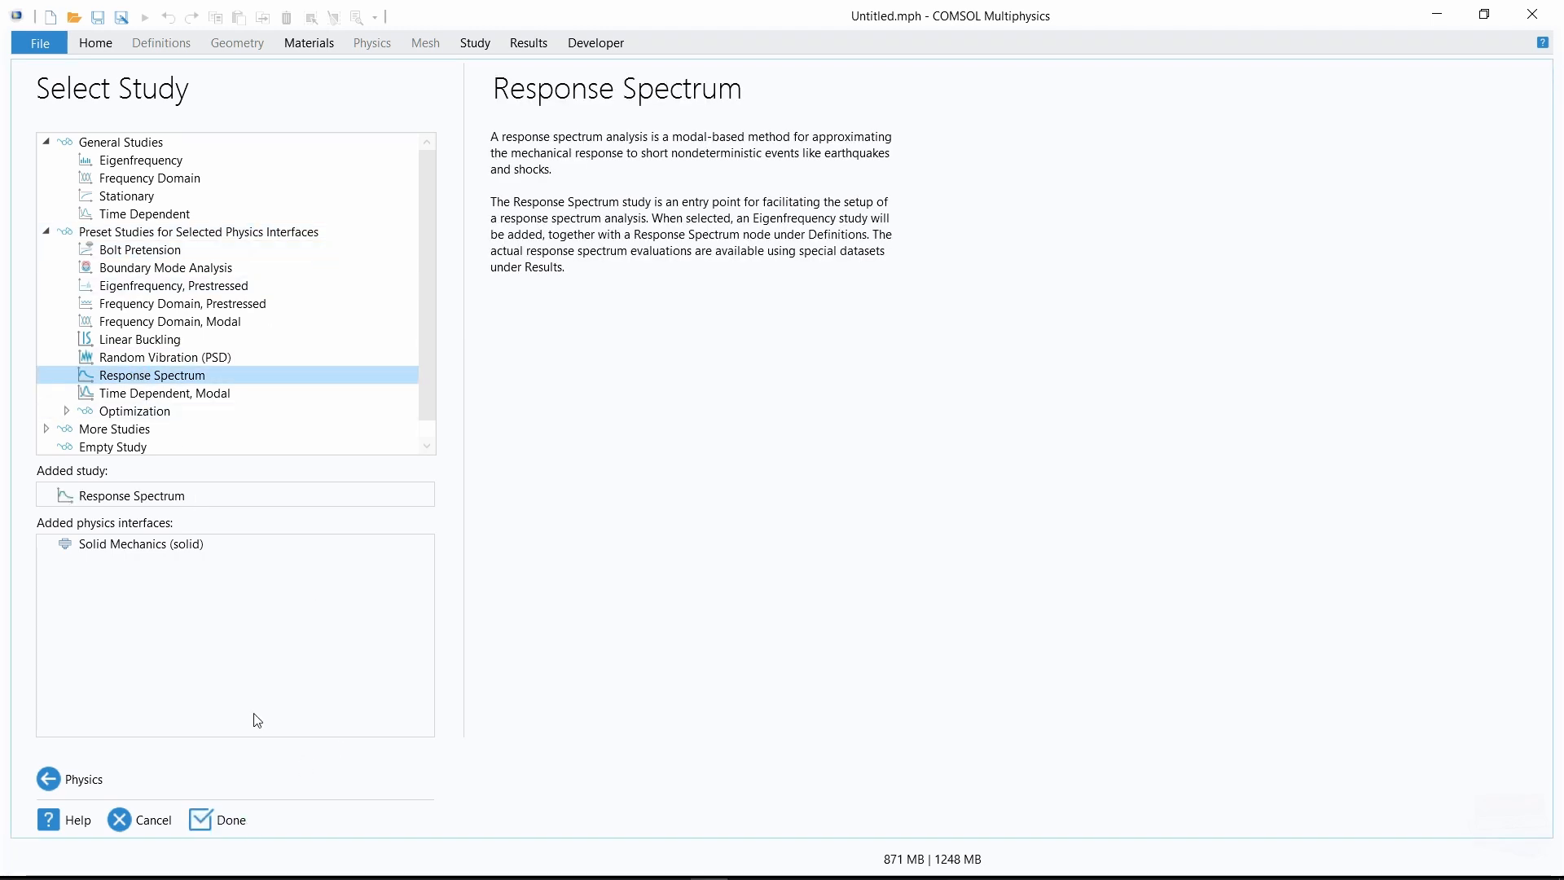
left_click(214, 830)
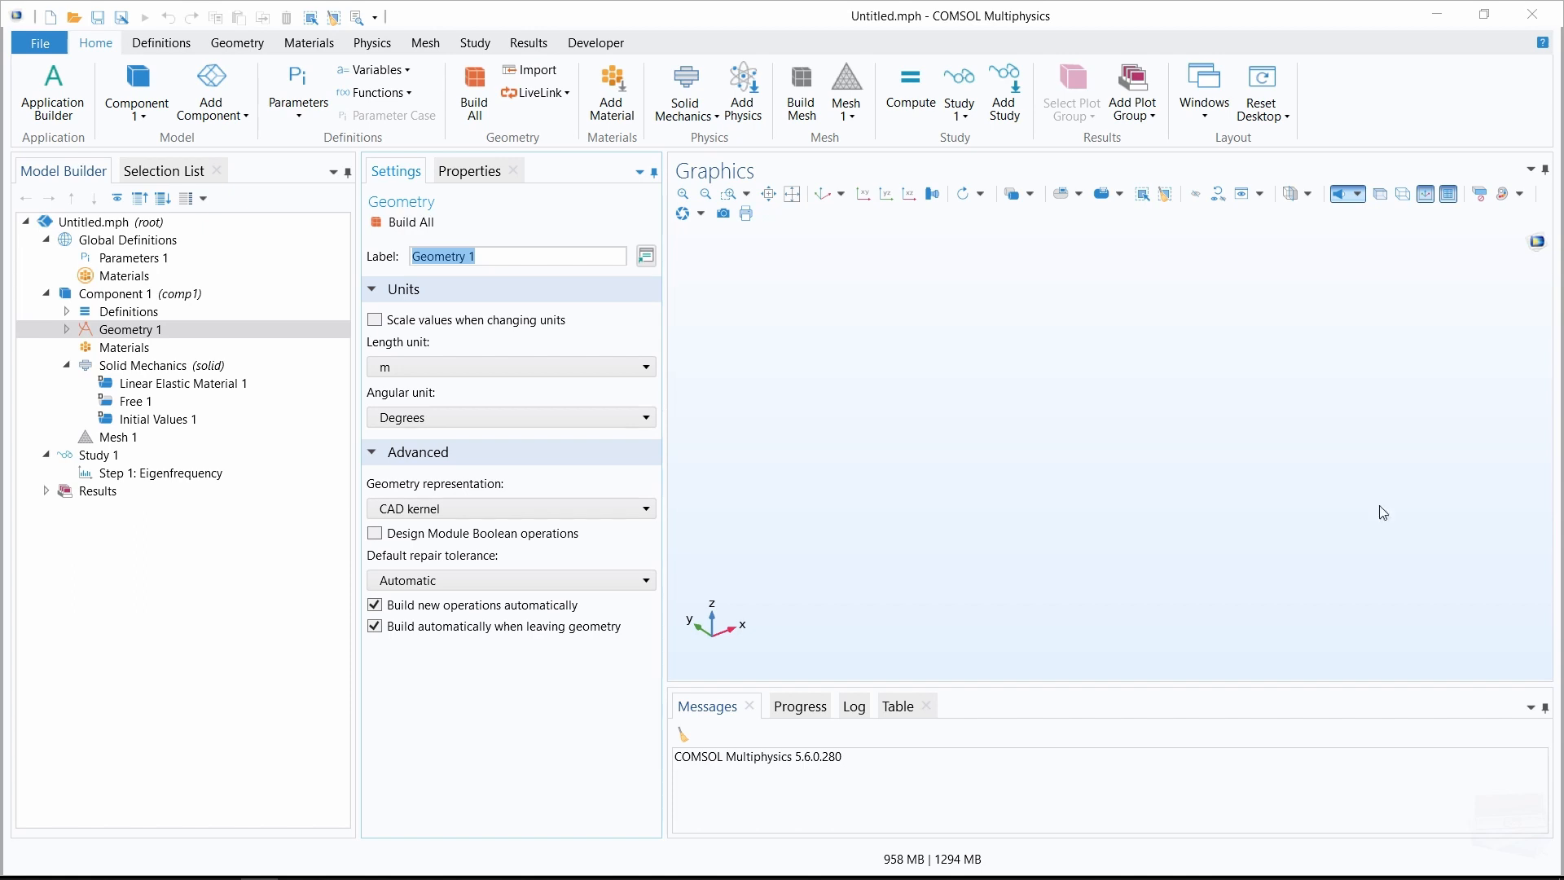
Import the geometry file motherboard_shock_response.mphbin and hide the grid in the 3D view
left_click(536, 70)
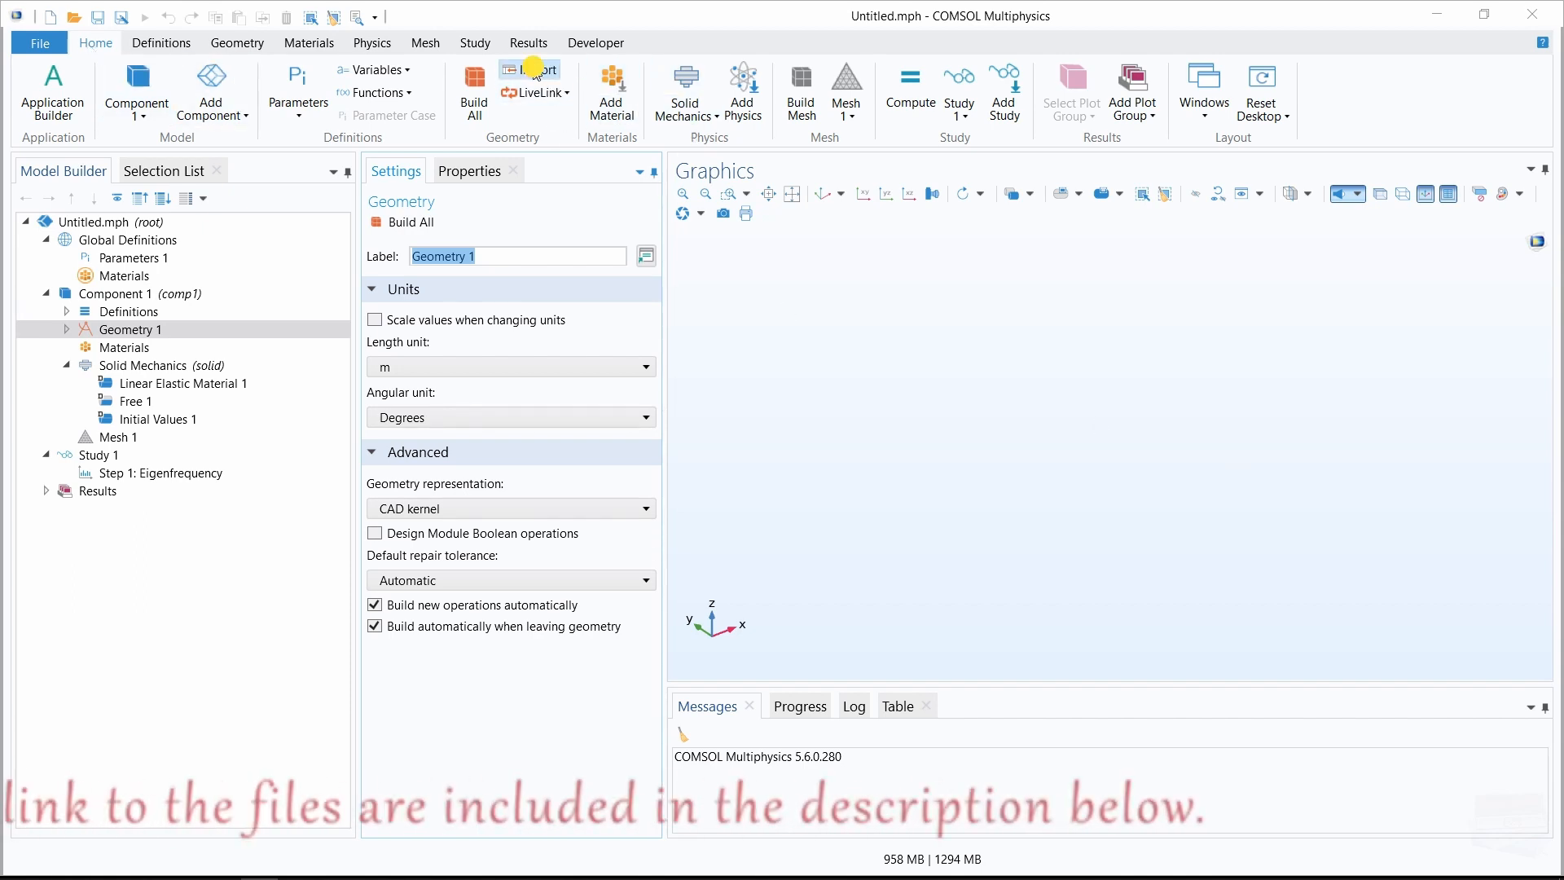
left_click(402, 421)
left_click(466, 173)
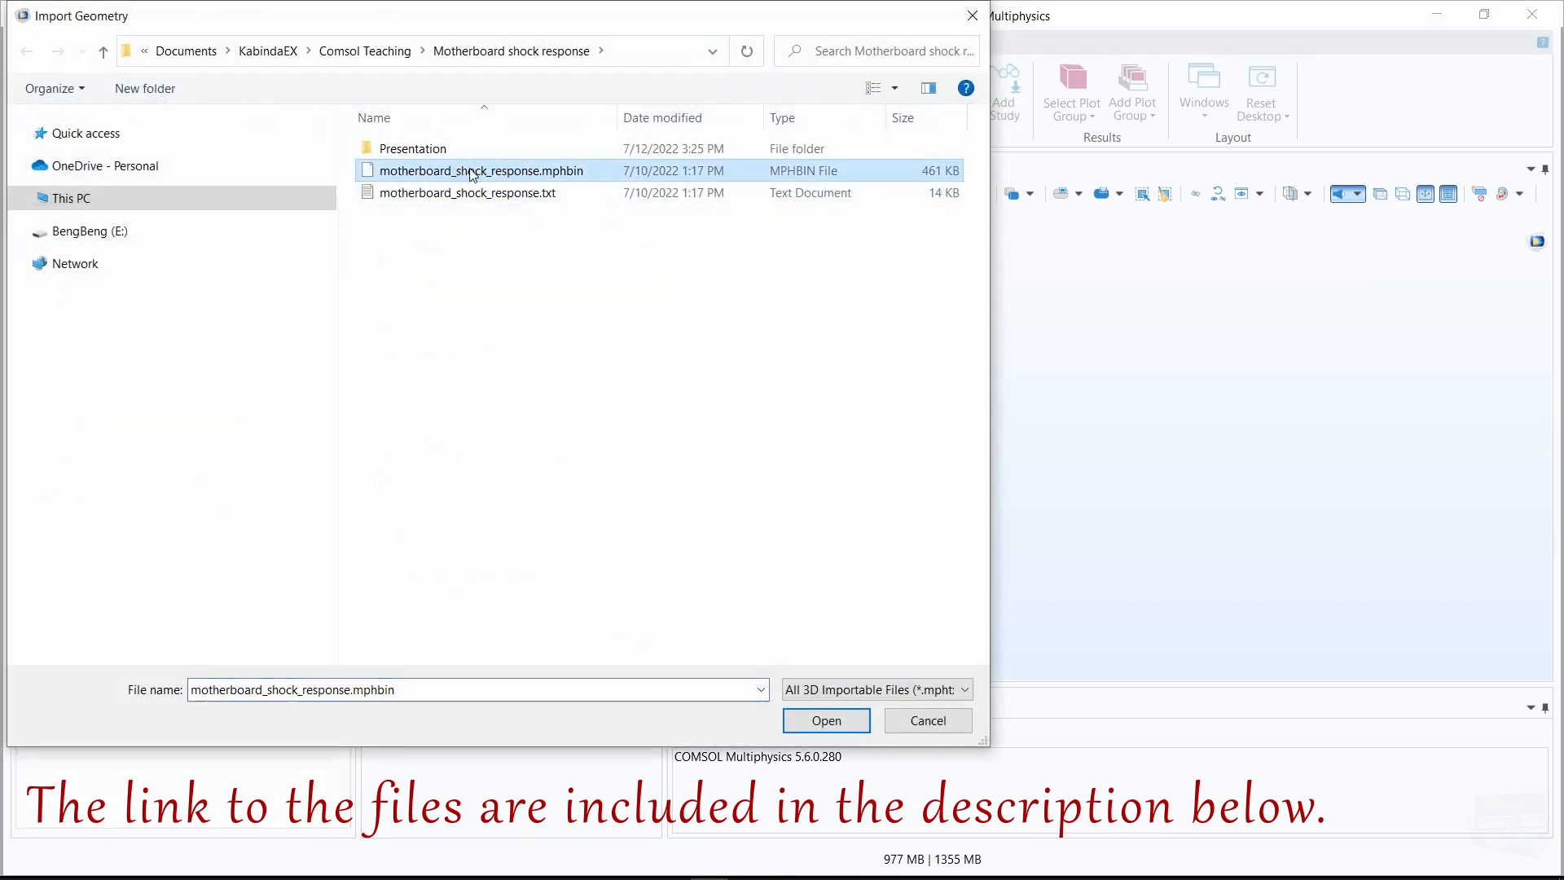
left_click(824, 721)
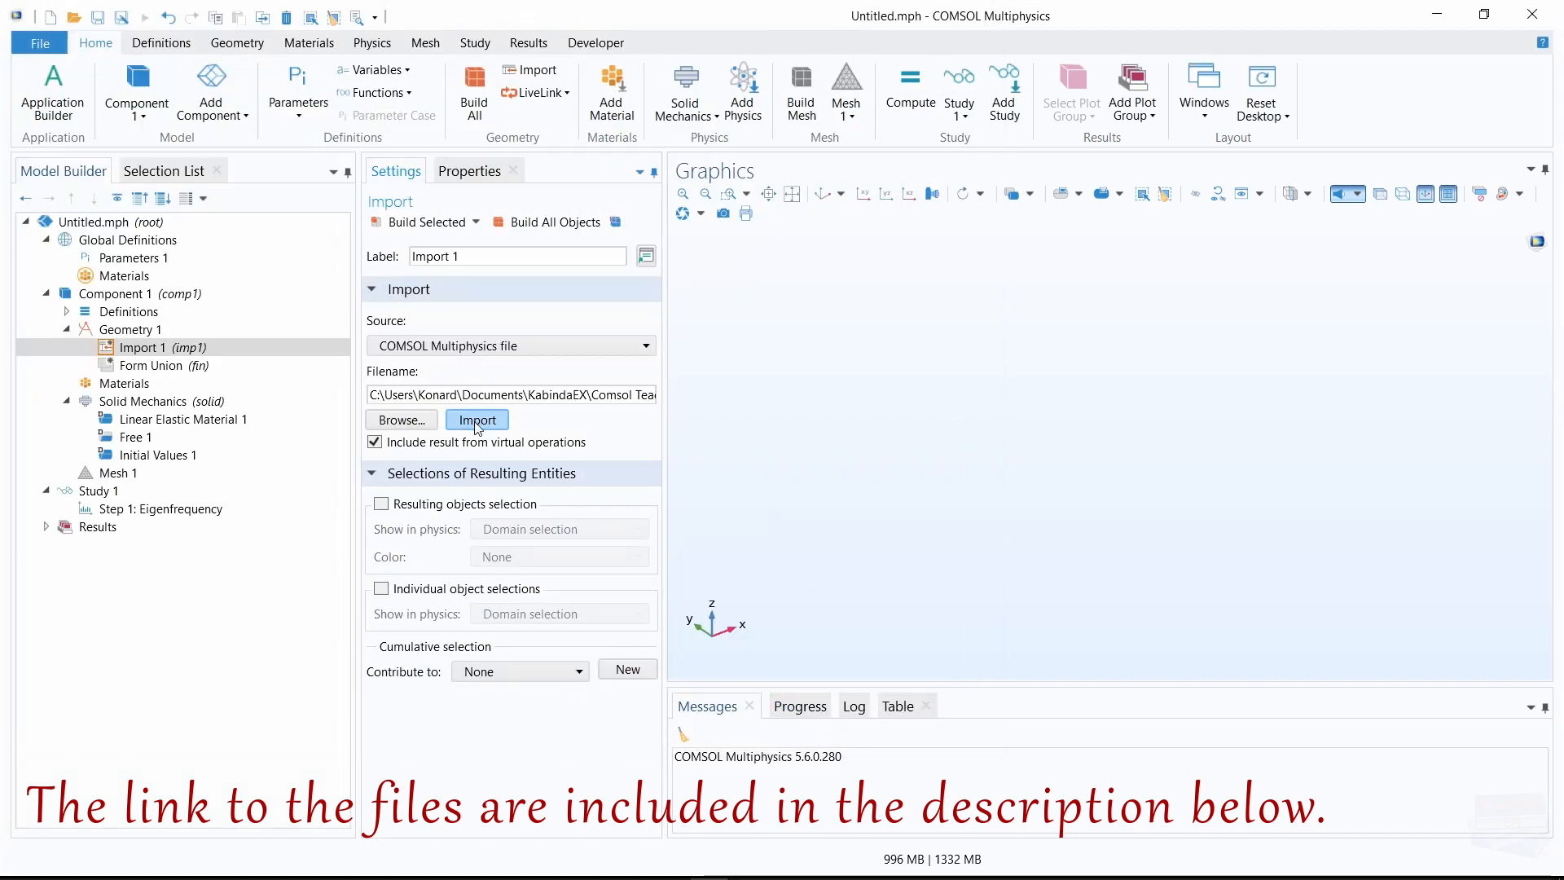
left_click(477, 420)
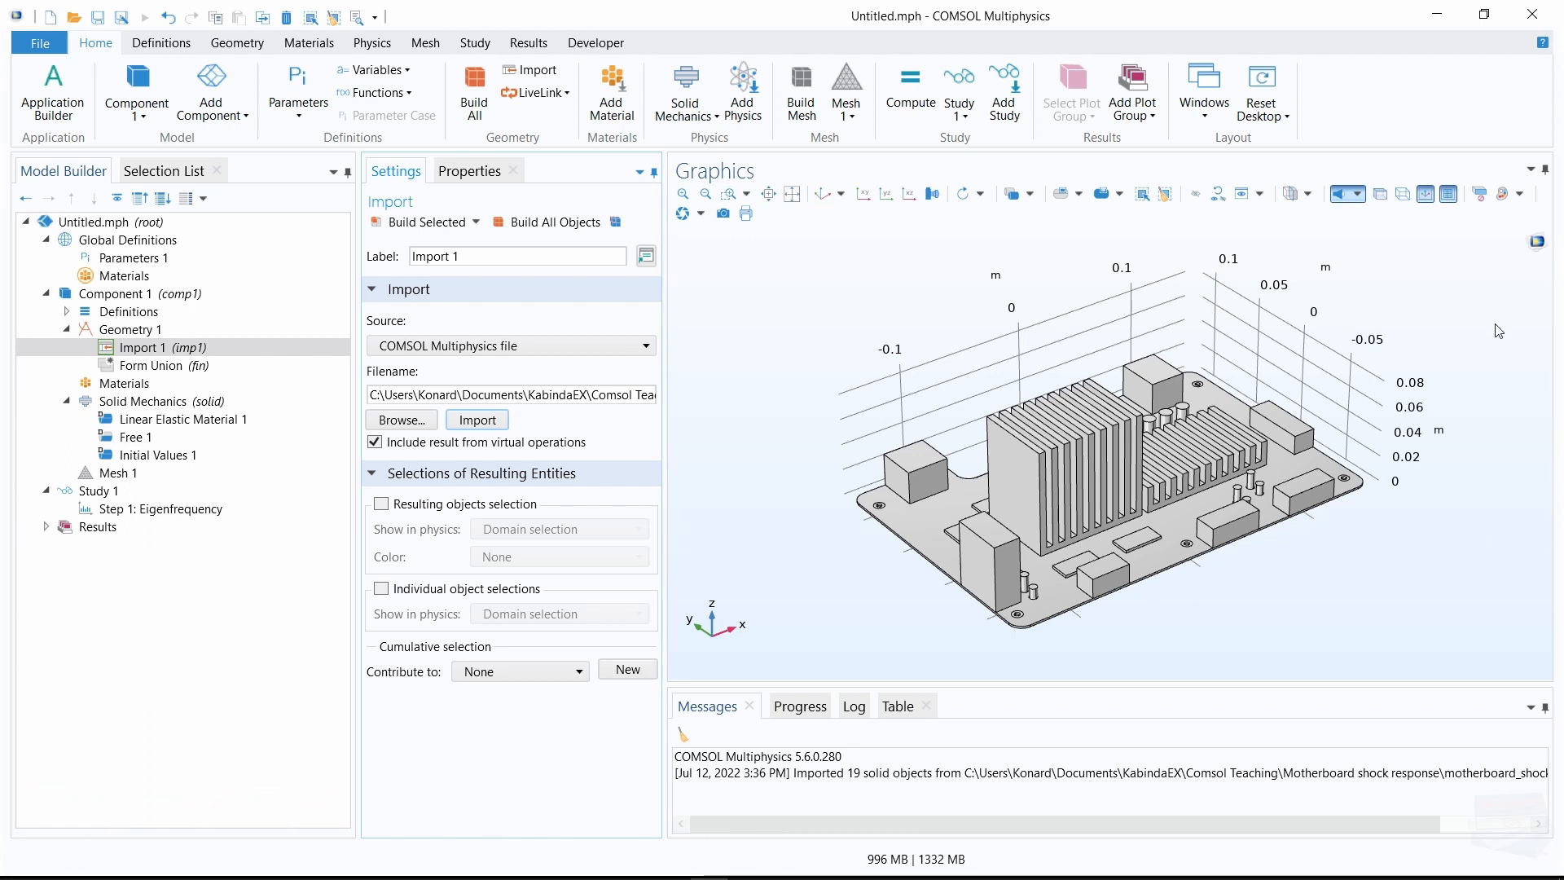
left_click(1446, 195)
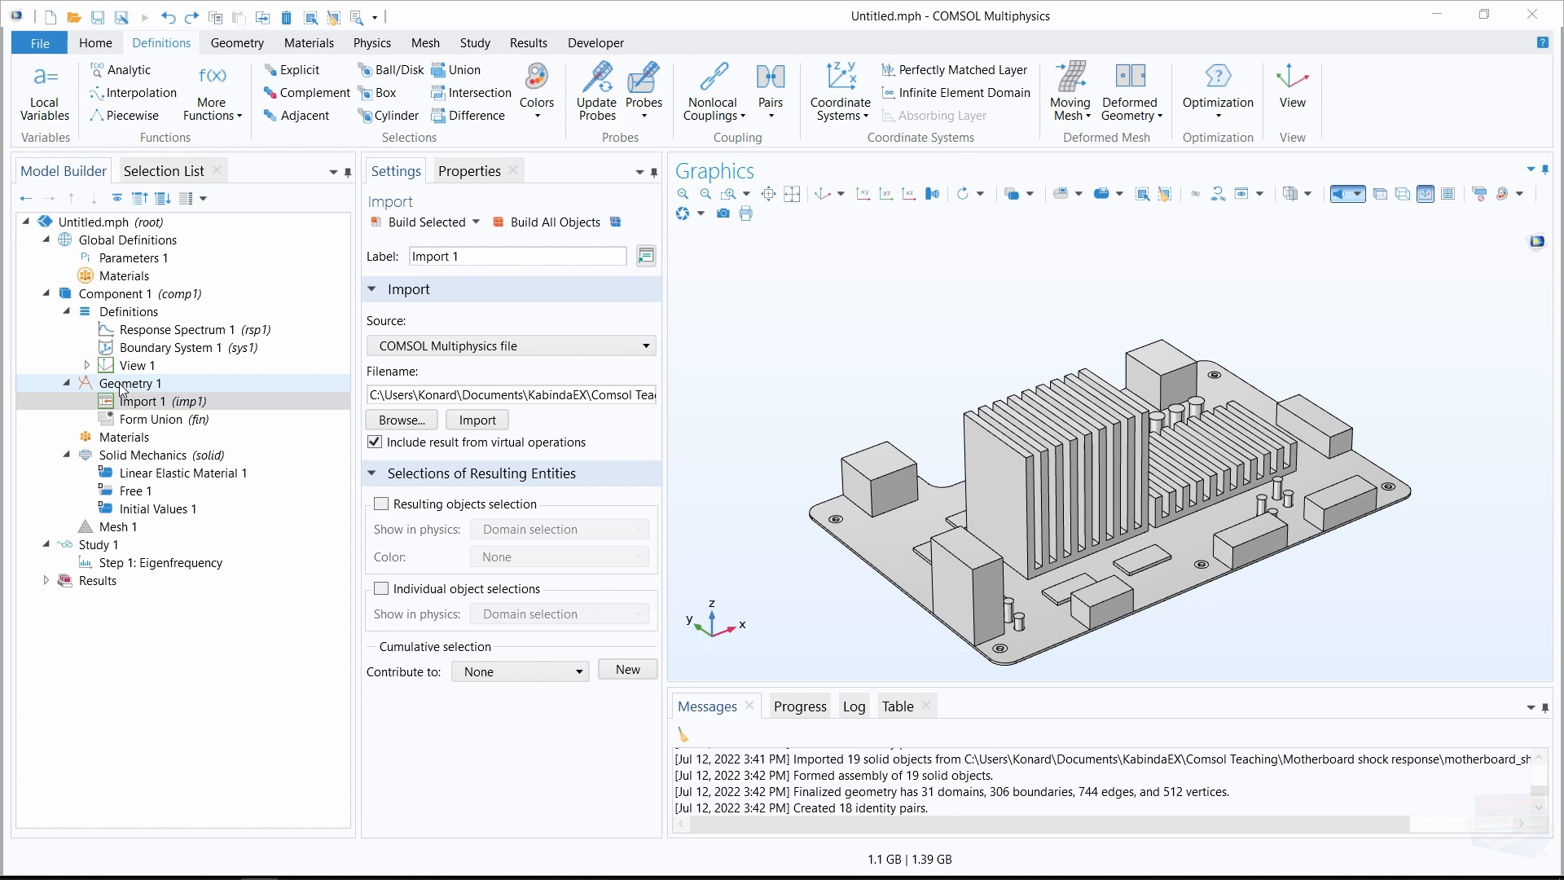
Set the geometry finalization to form an assembly with identity pairs and build the geometry
left_click(140, 420)
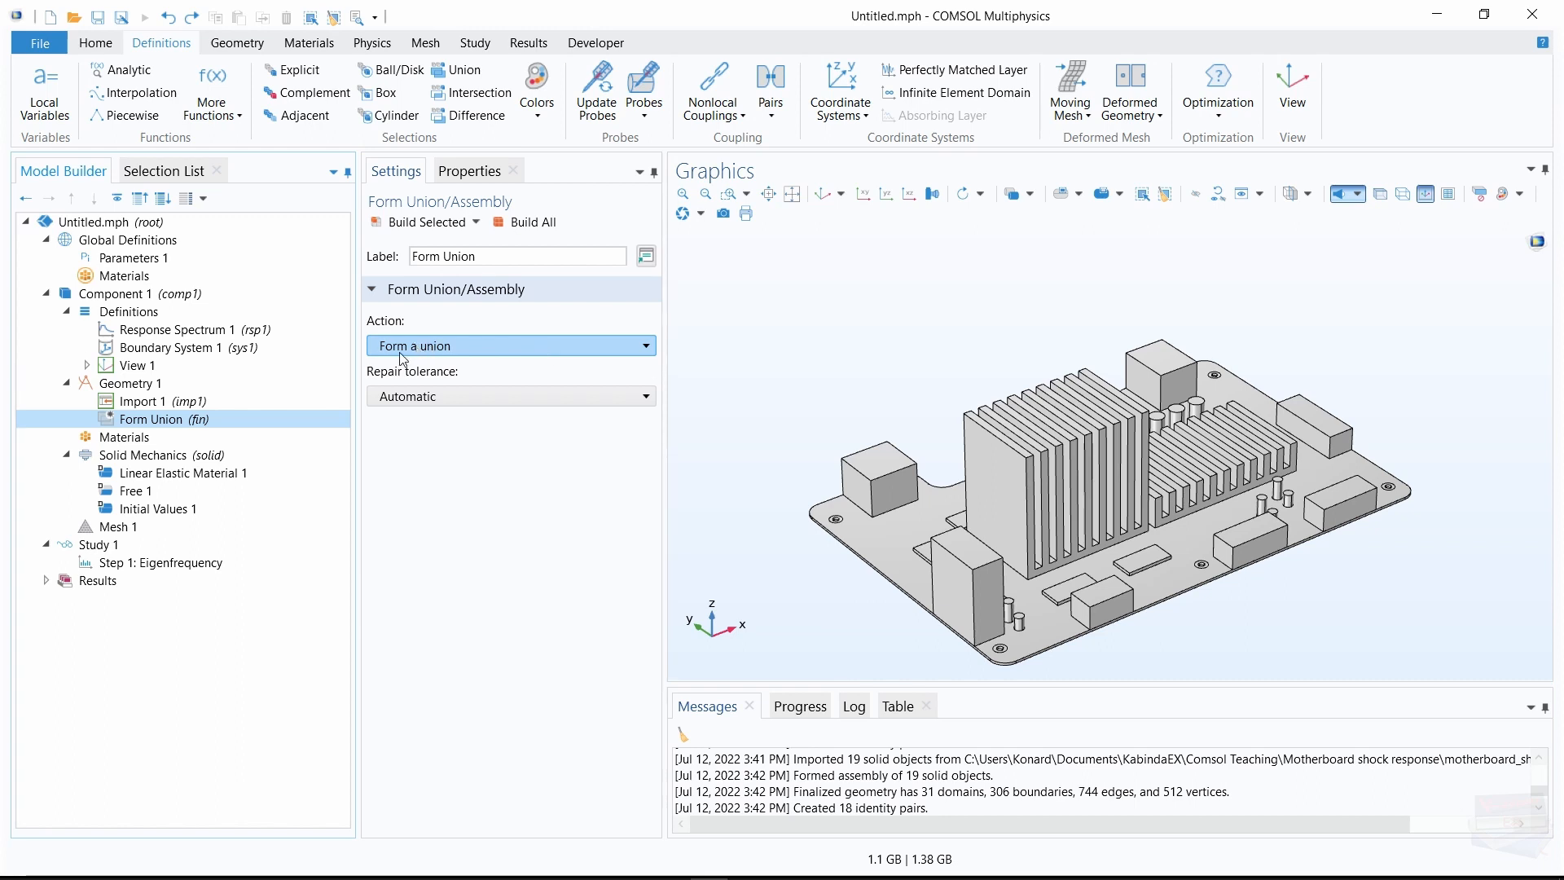
left_click(642, 346)
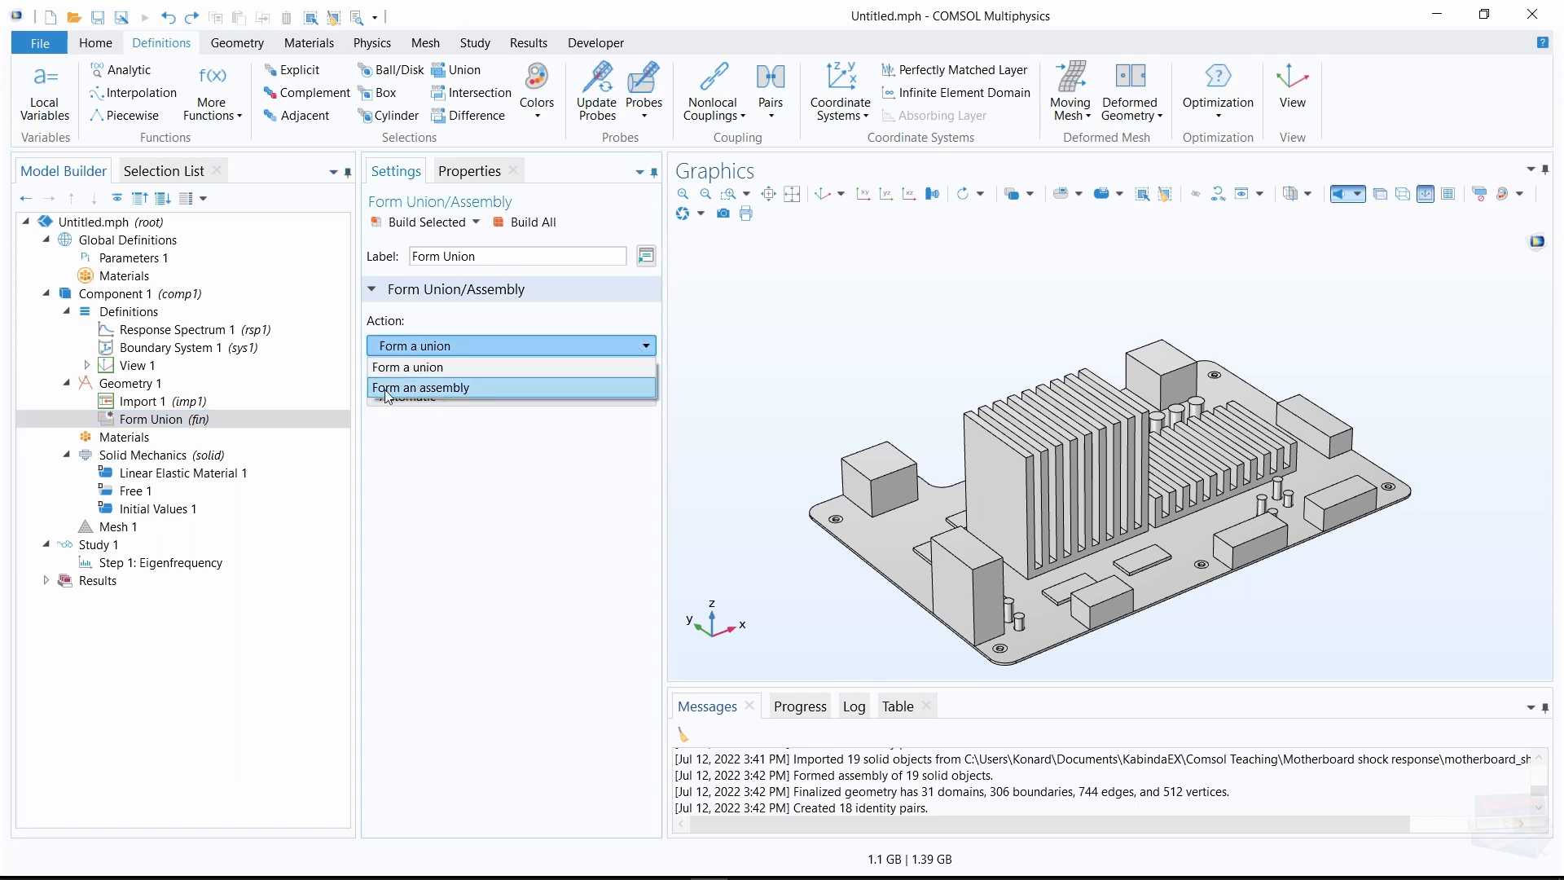
left_click(485, 389)
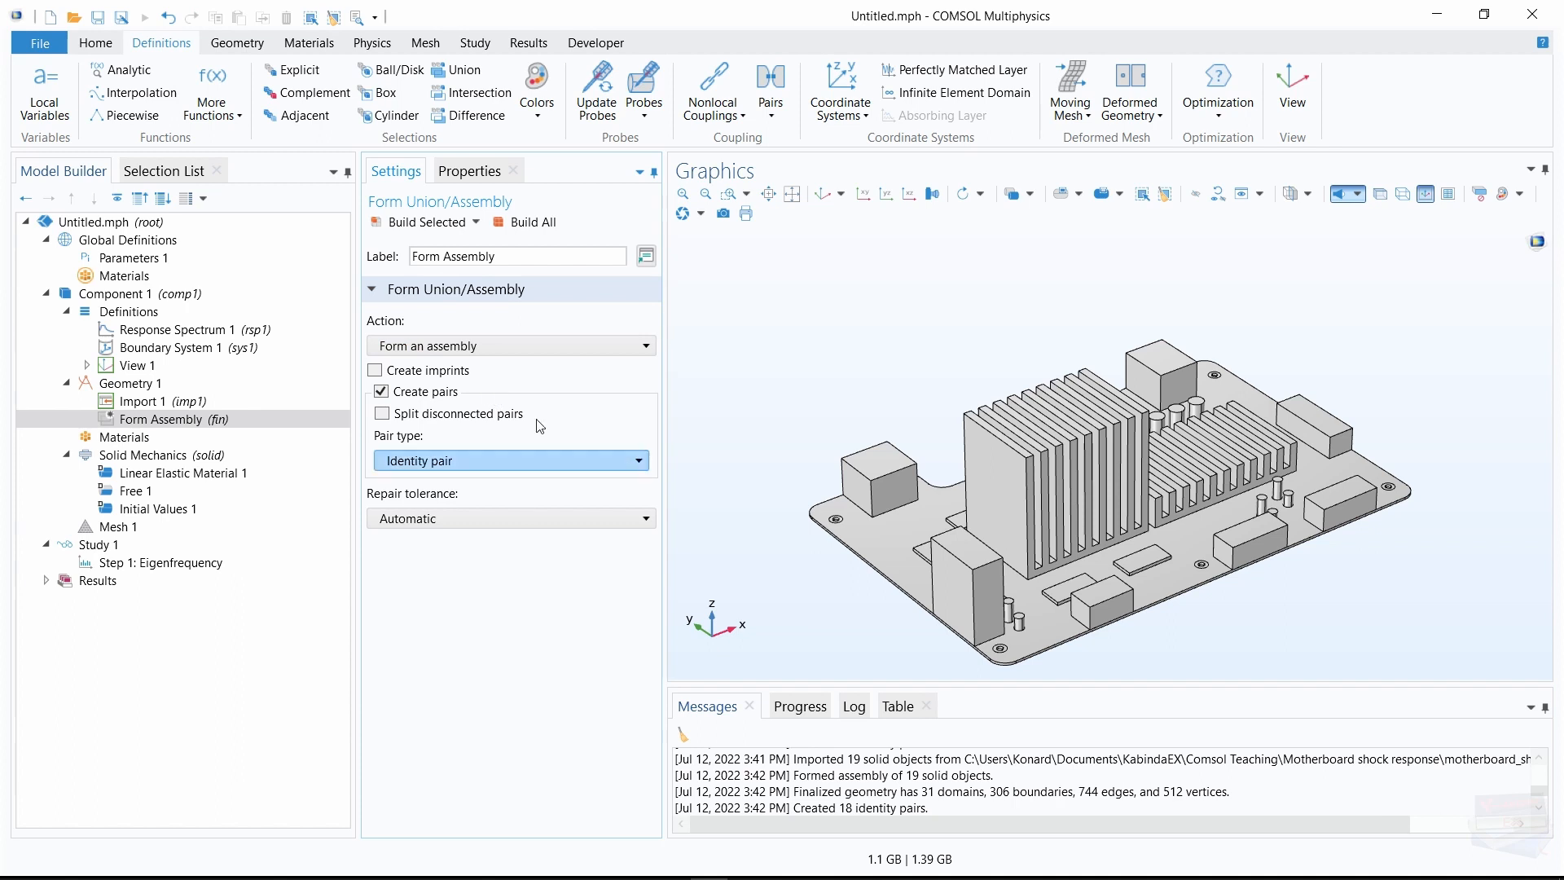
left_click(551, 230)
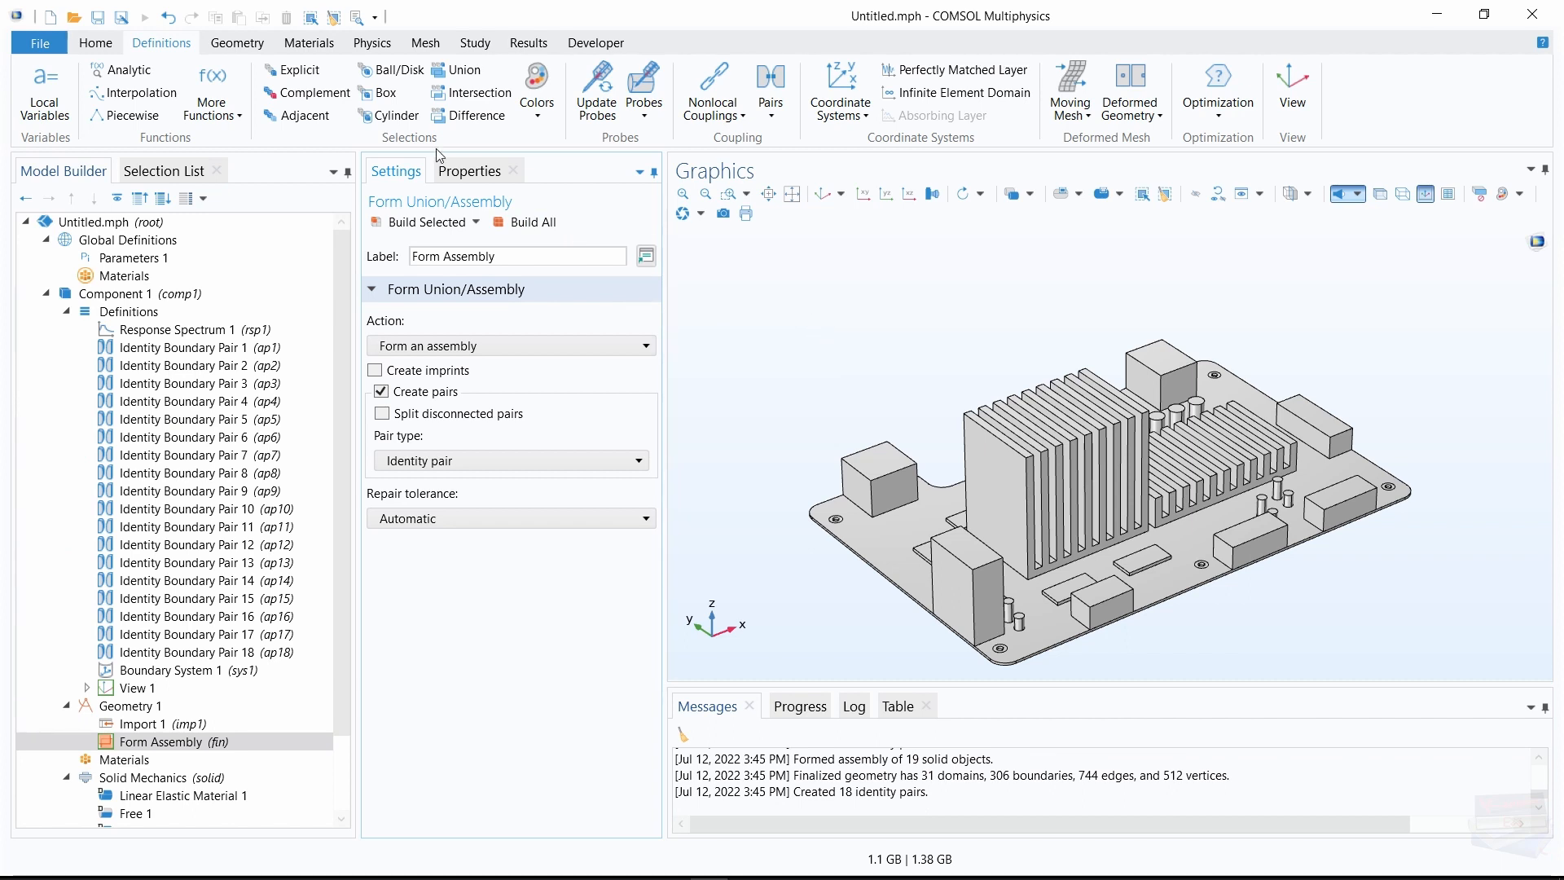
Create an explicit domain selection containing the circuit board (domain 1) and label it PCB
left_click(313, 75)
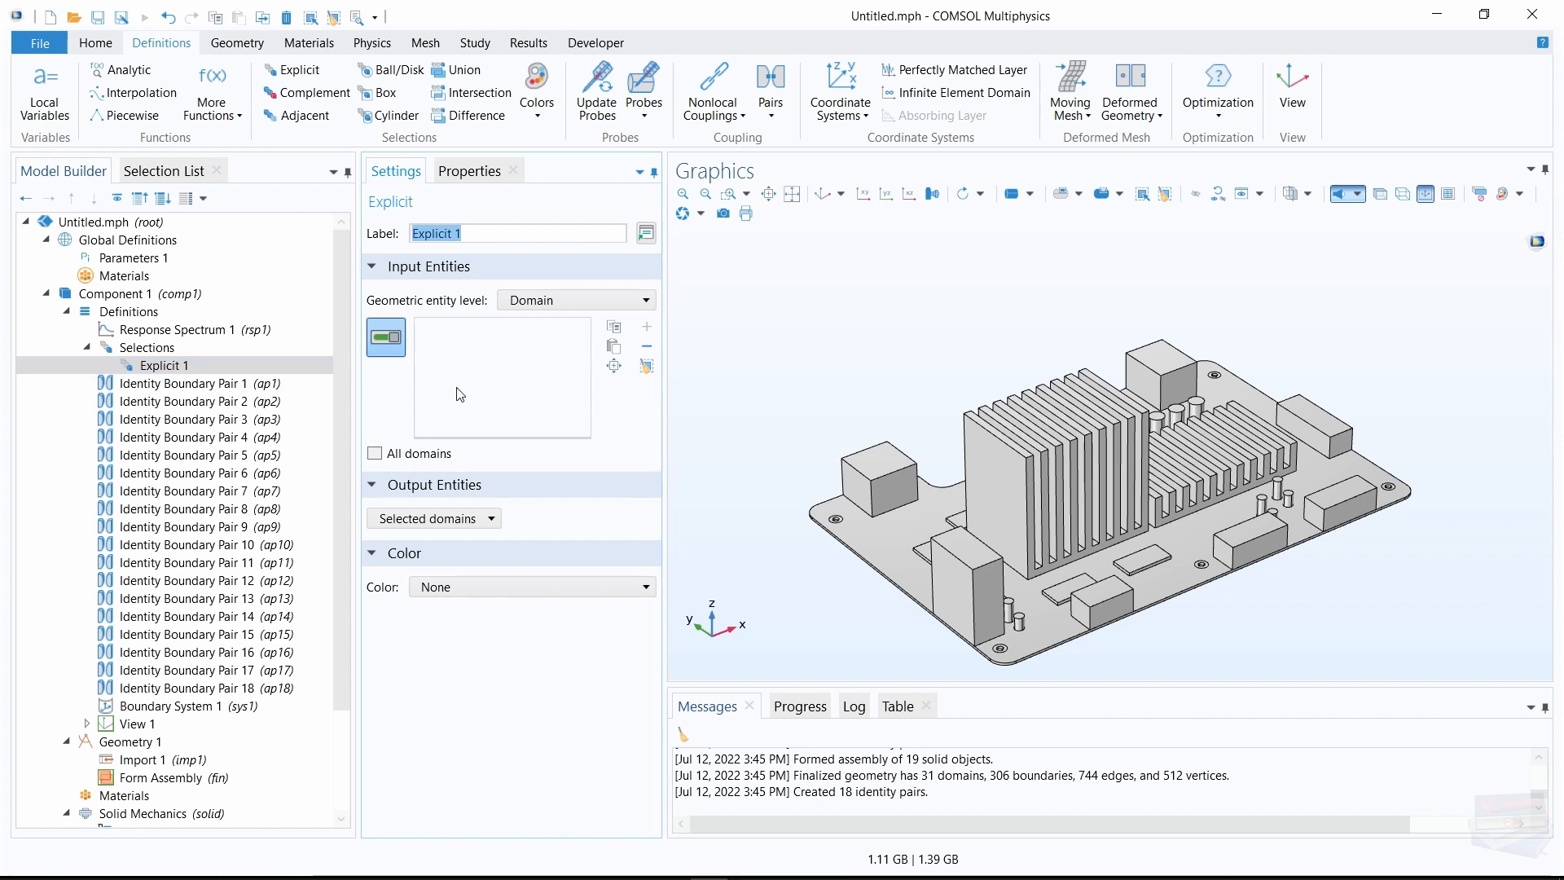
left_click(873, 556)
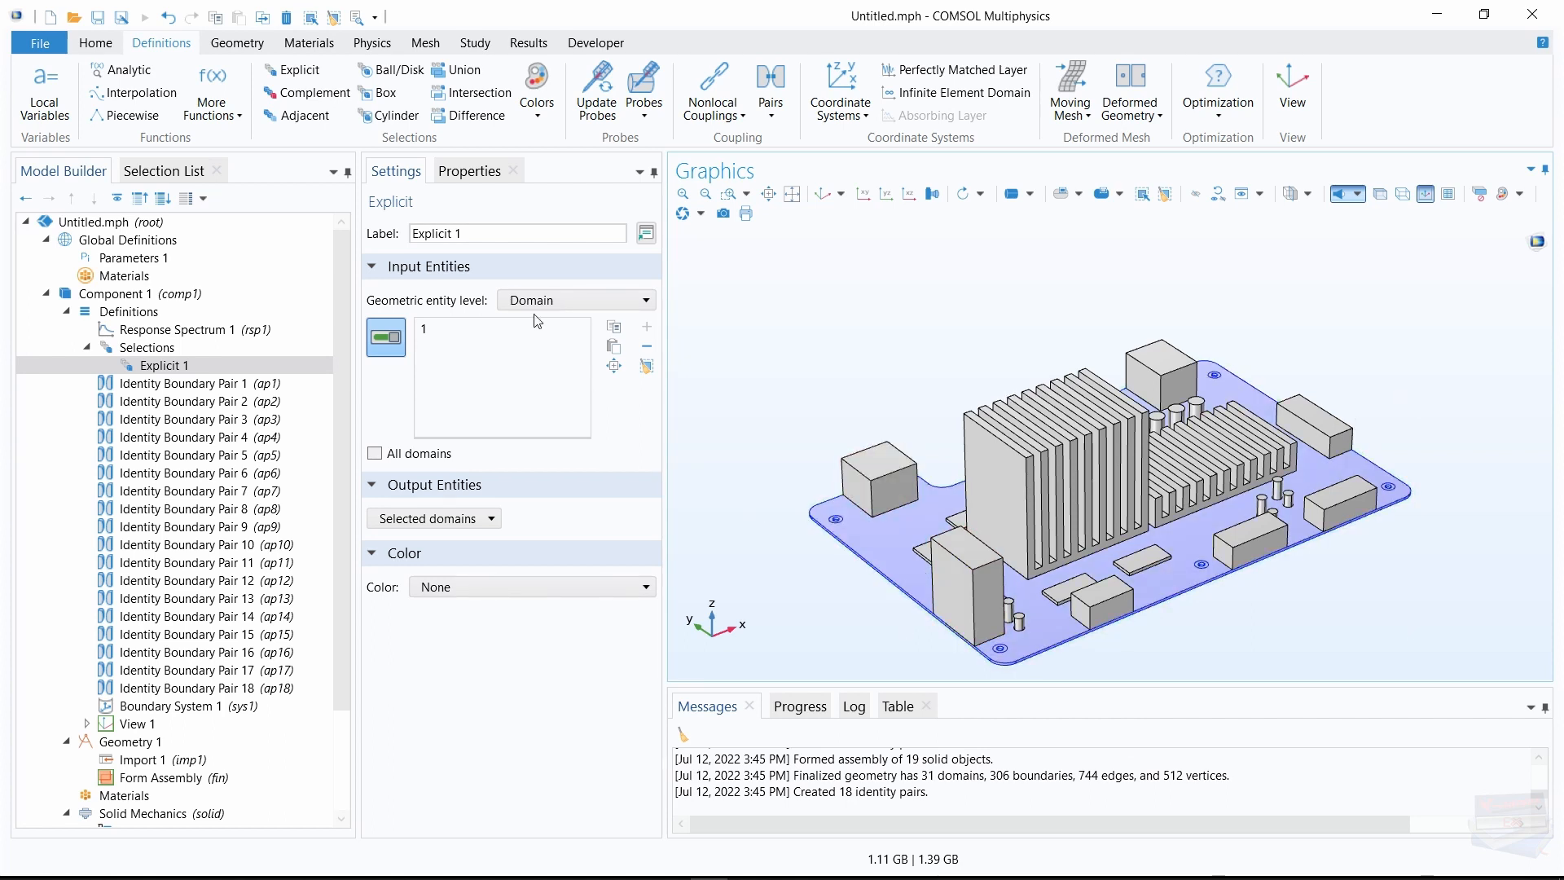
left_click(382, 220)
type("PCB")
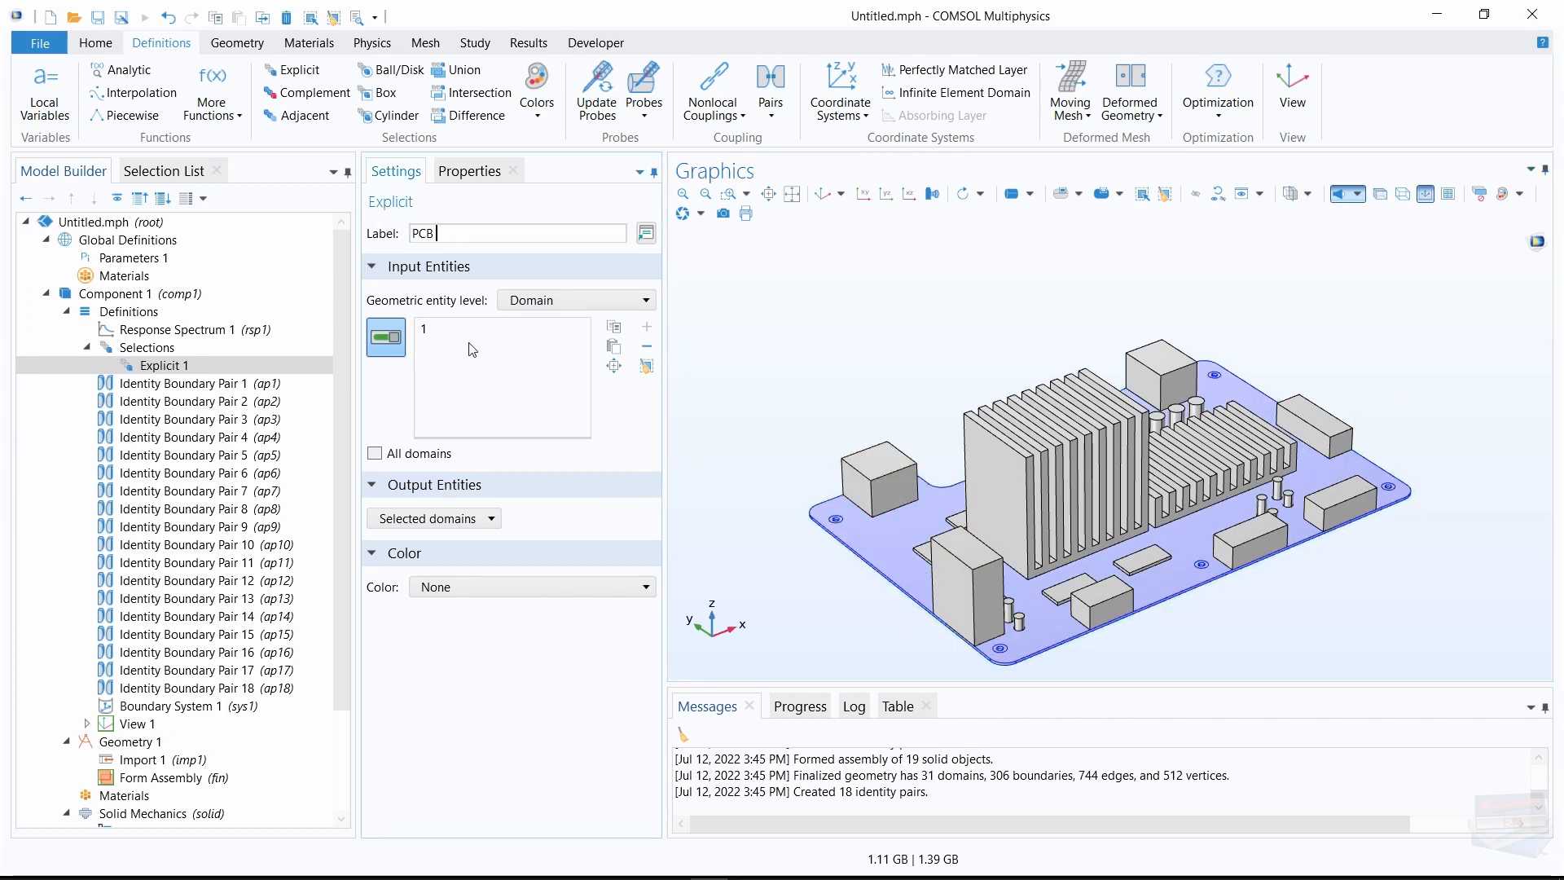
key("Return")
Create a second explicit domain selection and add the two finned blocks, domains 17 and 21, to it
left_click(298, 71)
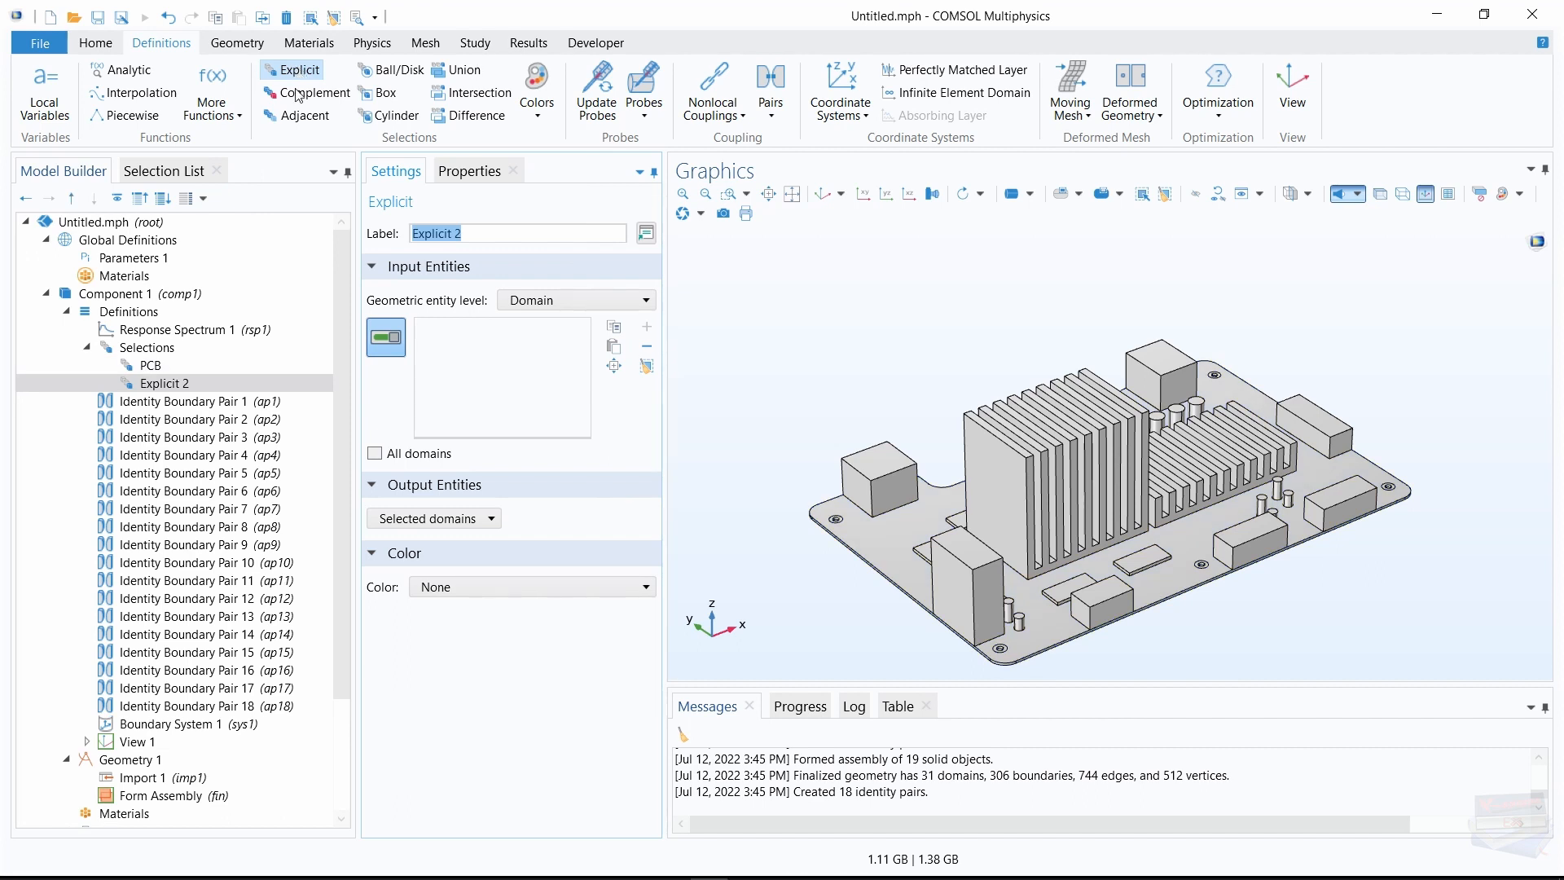
left_click(165, 171)
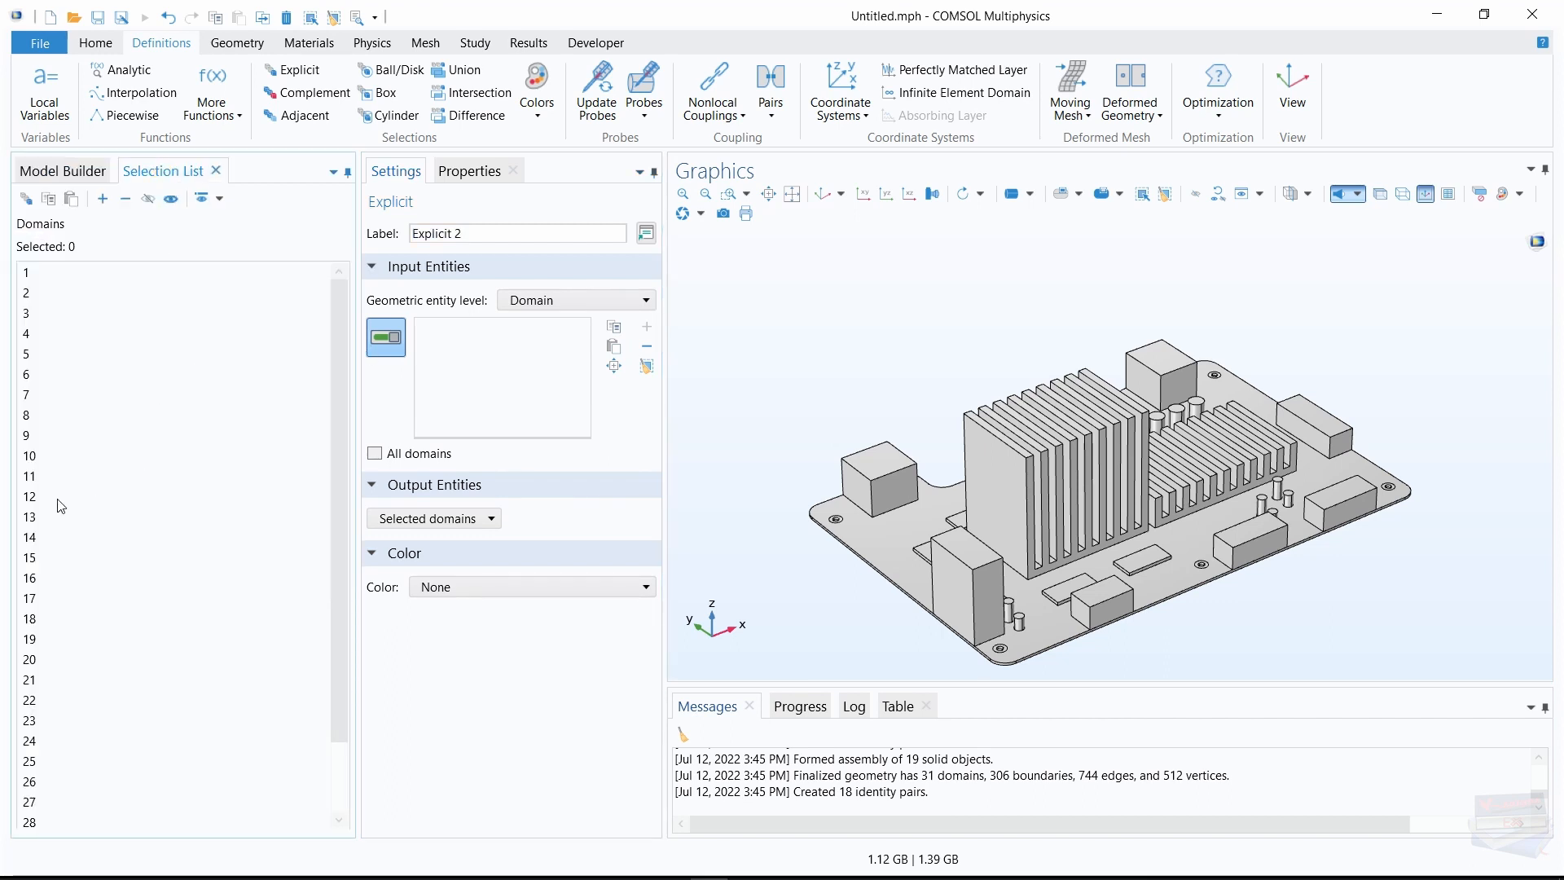
left_click(34, 604)
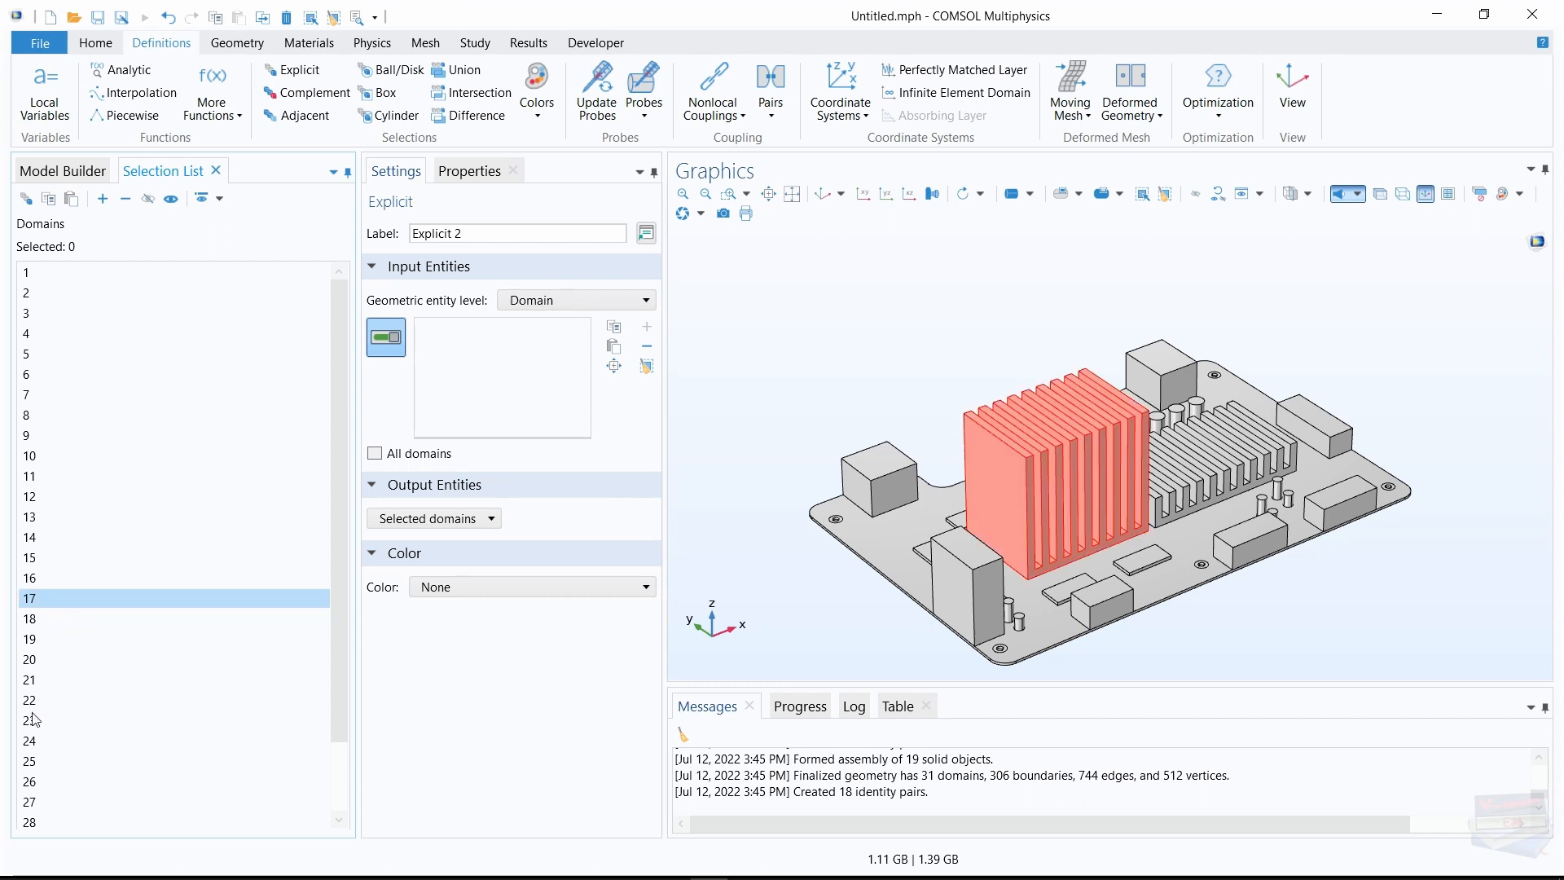
left_click(31, 682, "ctrl")
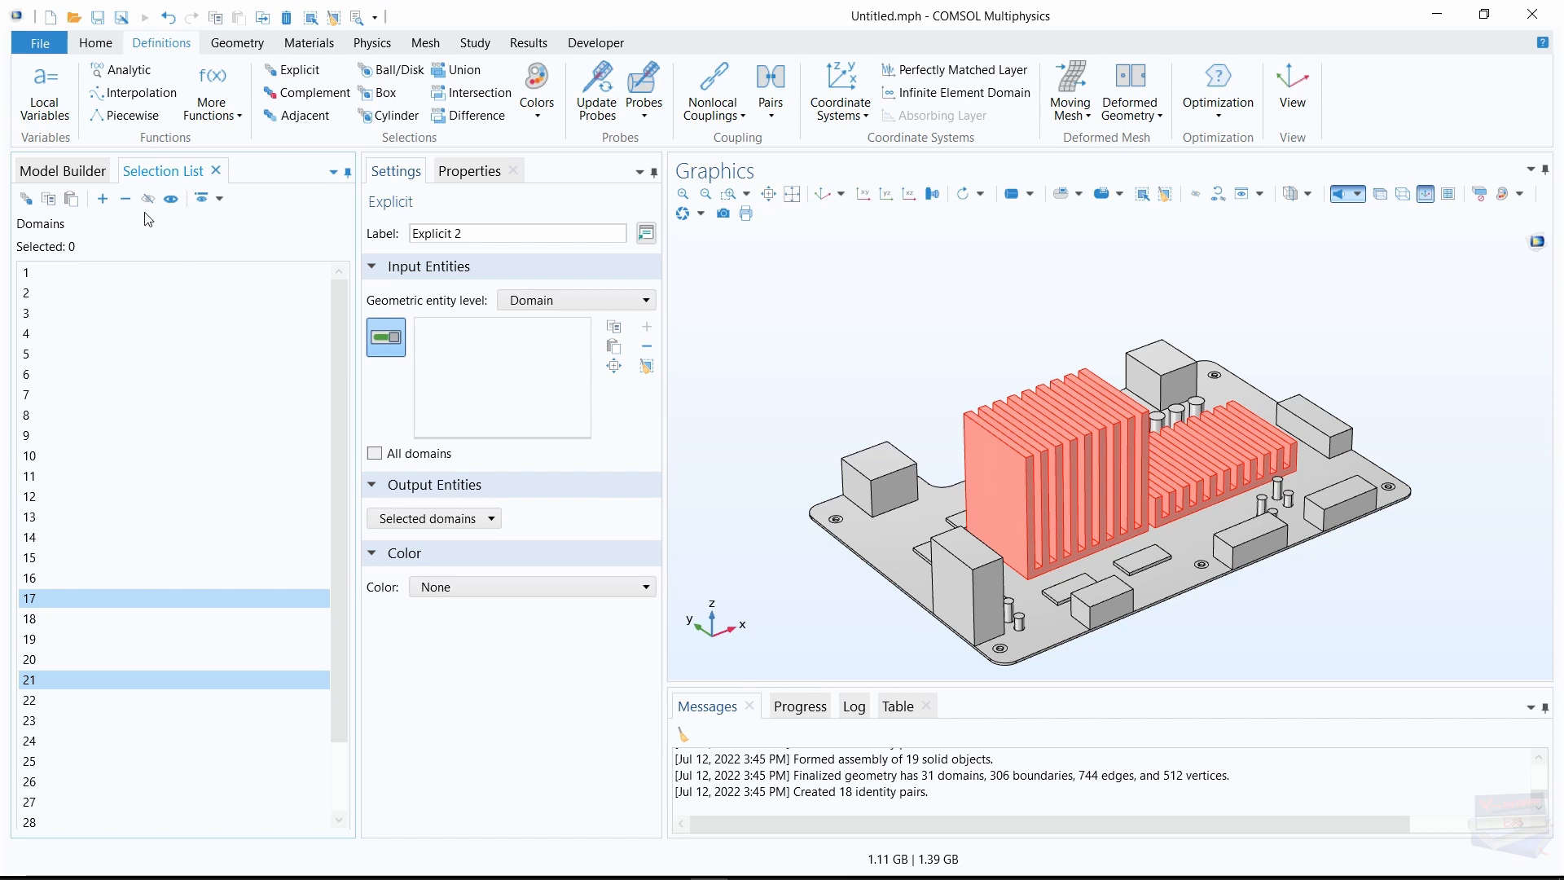
left_click(102, 198)
Label the selection of domains 17 and 21 Heat Sinks and return to the model tree
left_click(352, 233)
type("H")
key("Caps_Lock")
type("eat")
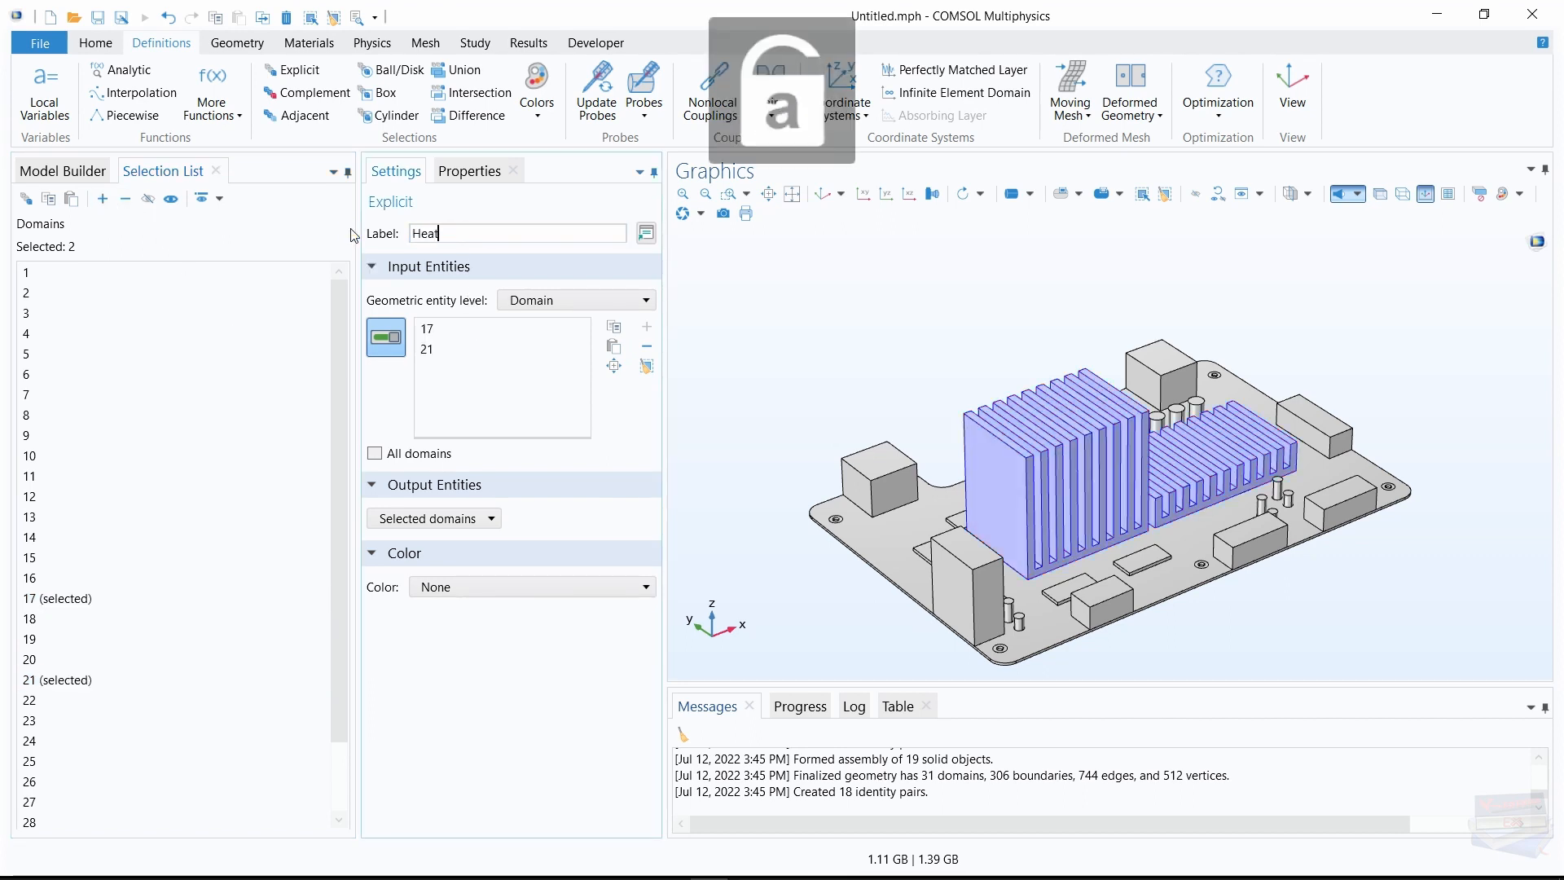
key("Caps_Lock")
type("S")
key("Caps_Lock")
type("inks")
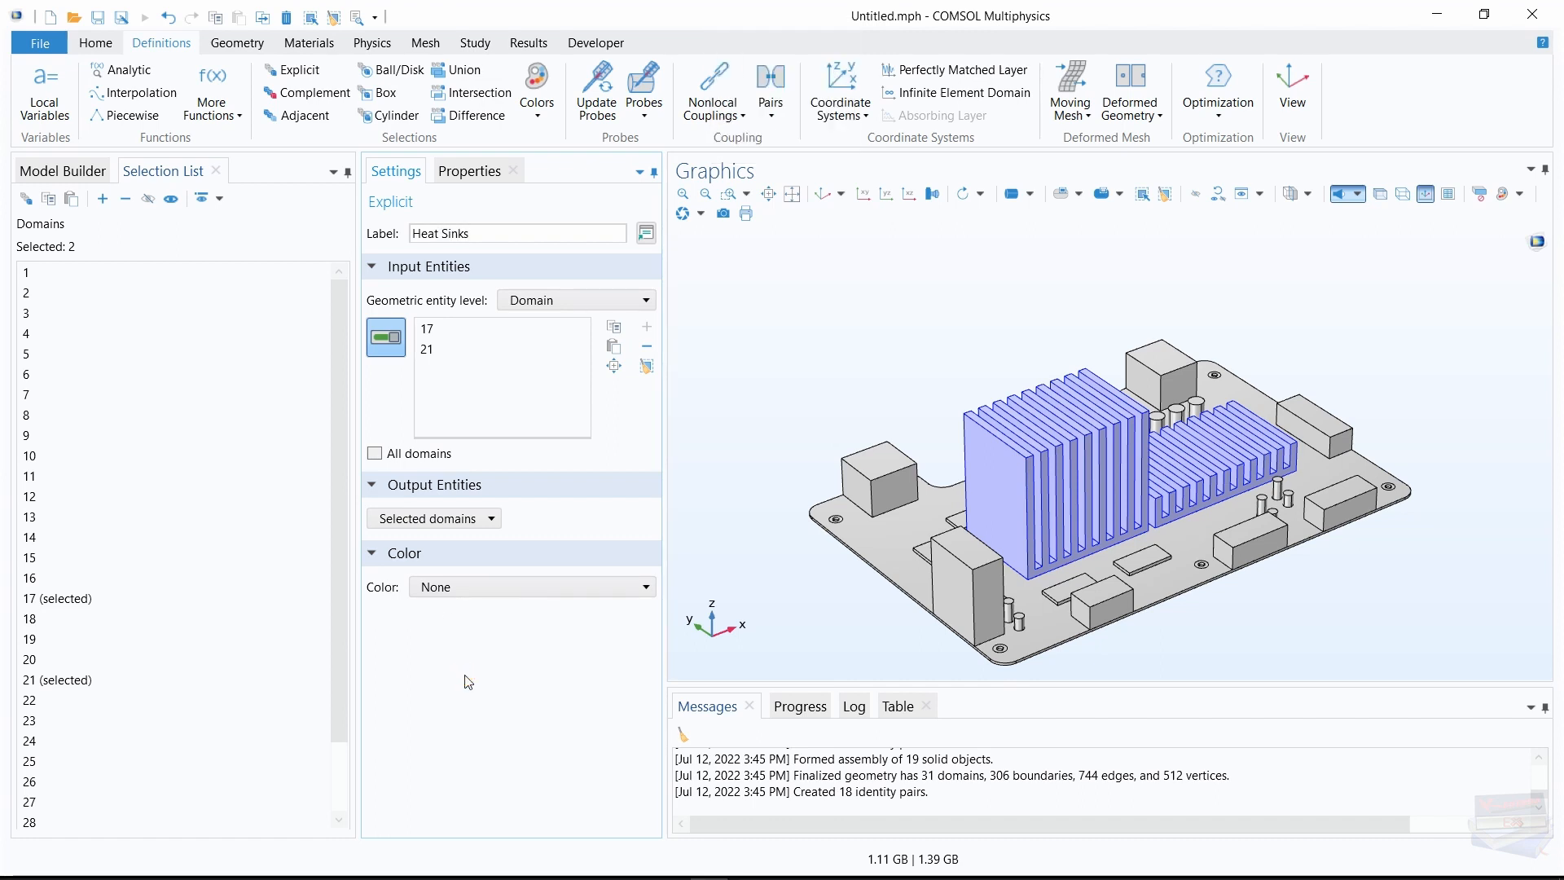
left_click(63, 170)
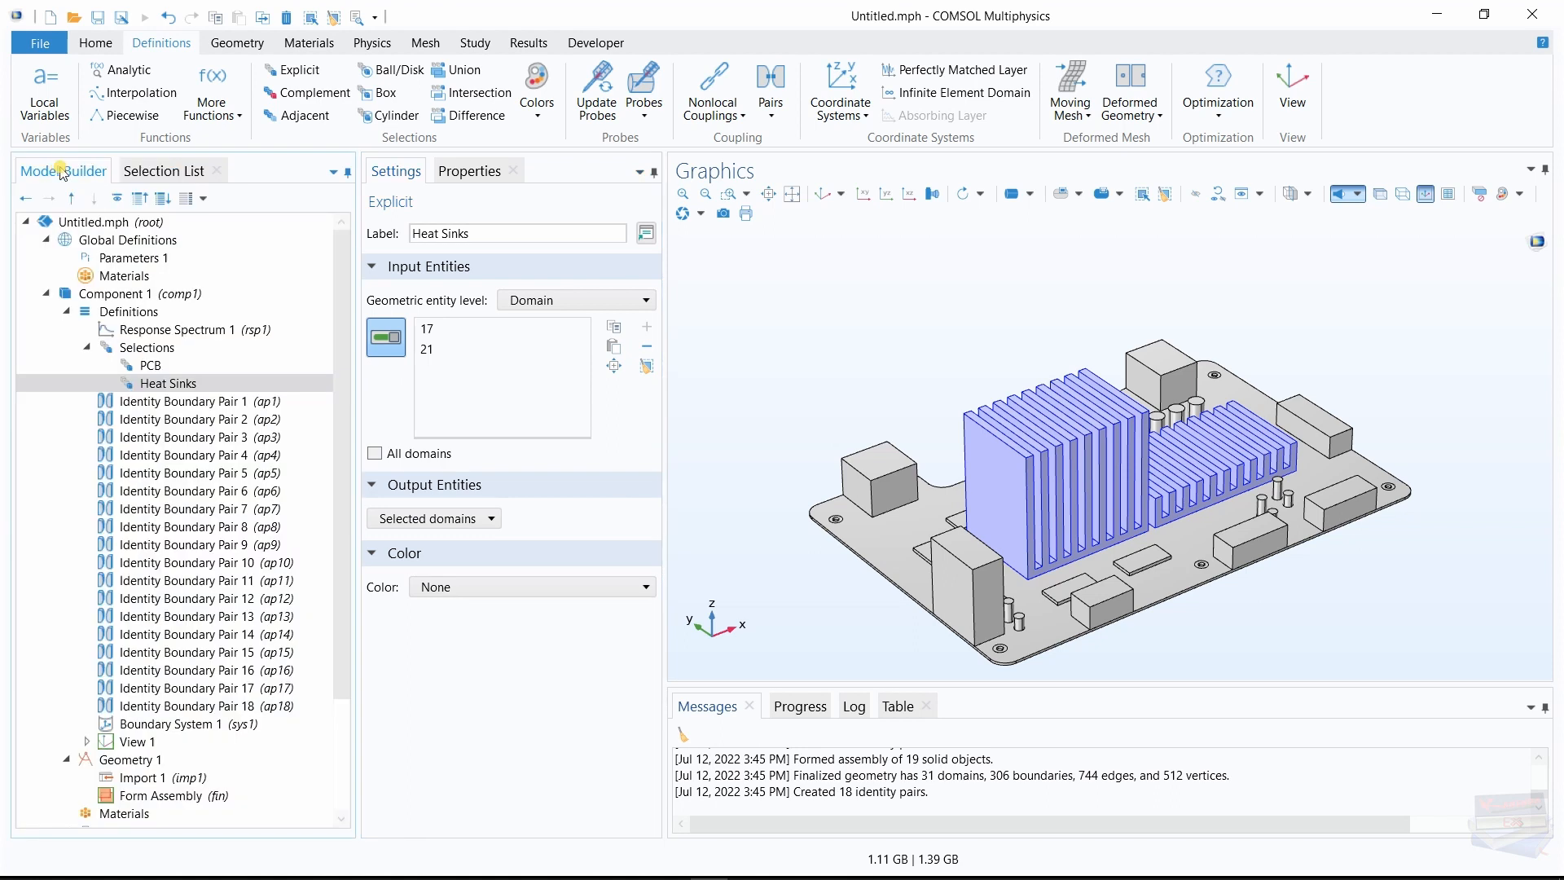
left_click(150, 366)
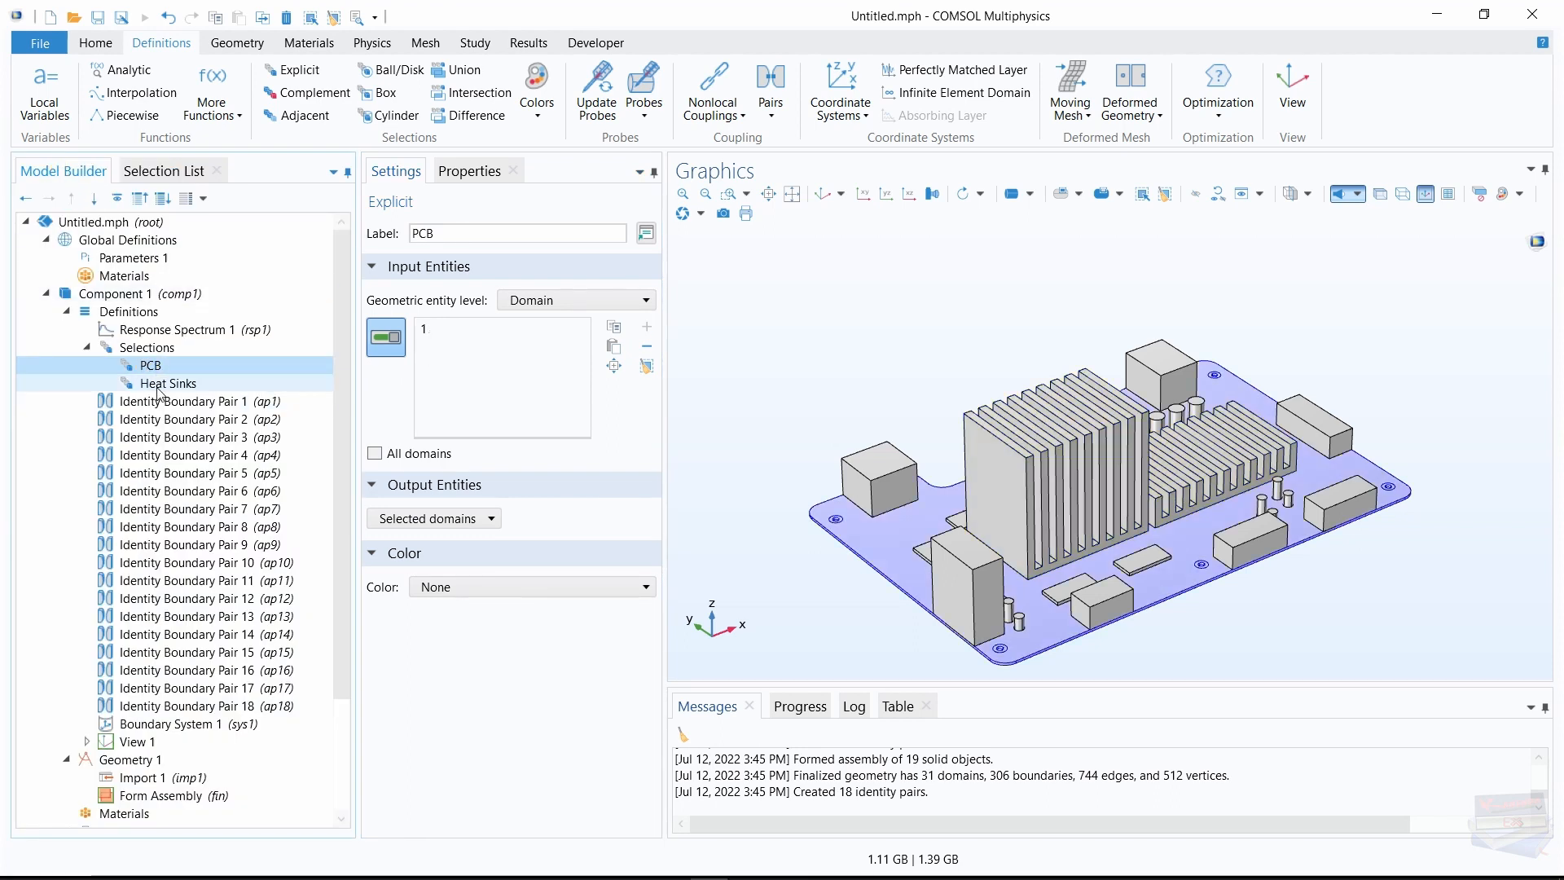
left_click(159, 384)
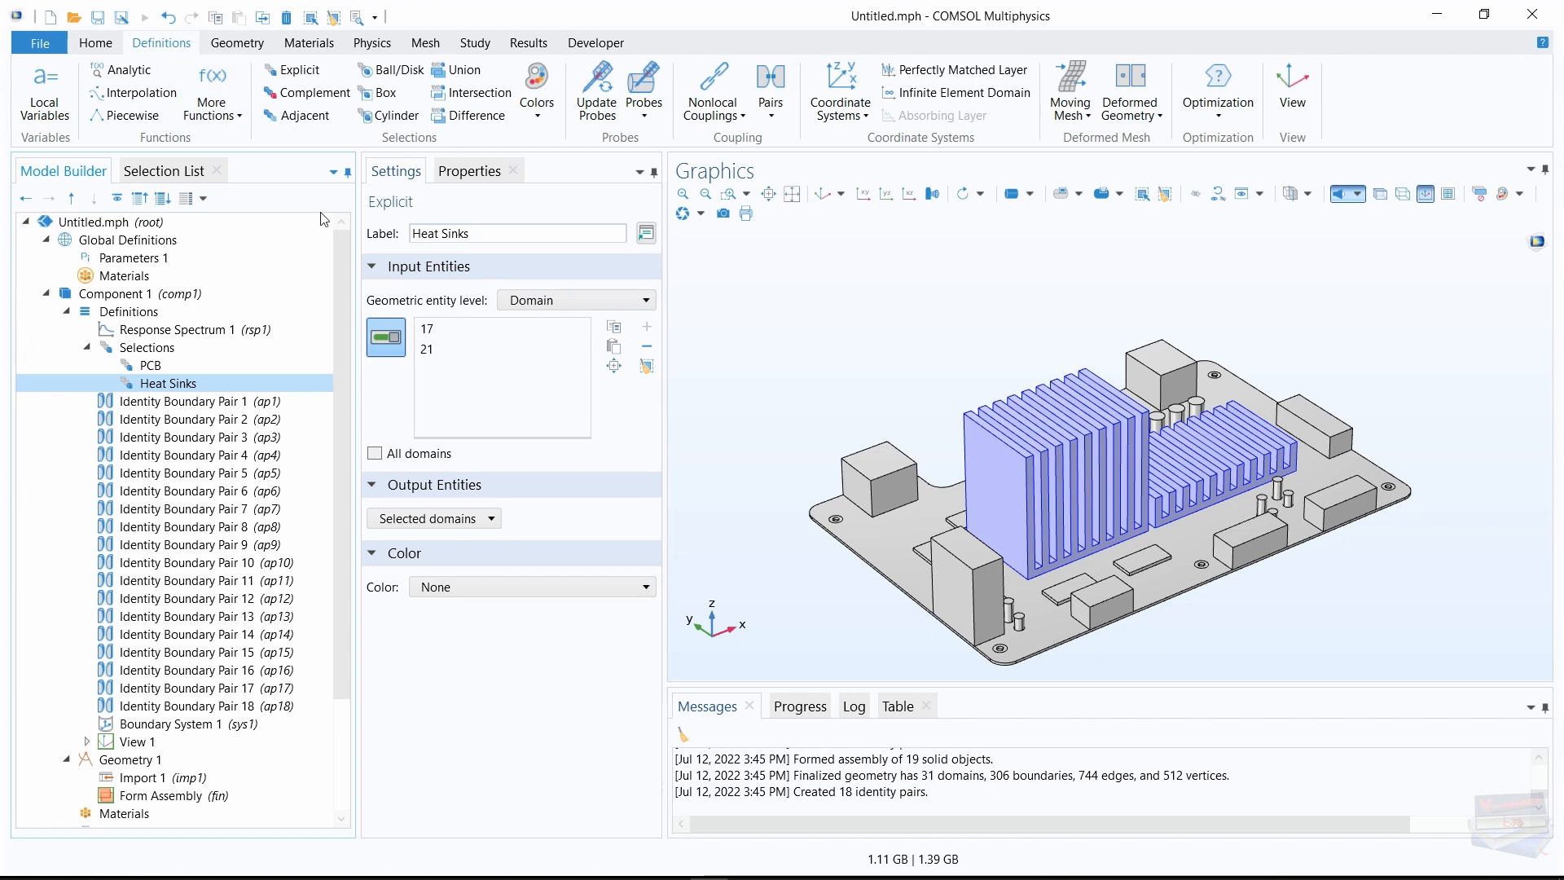
Create a third explicit domain selection and label it Chips
left_click(295, 70)
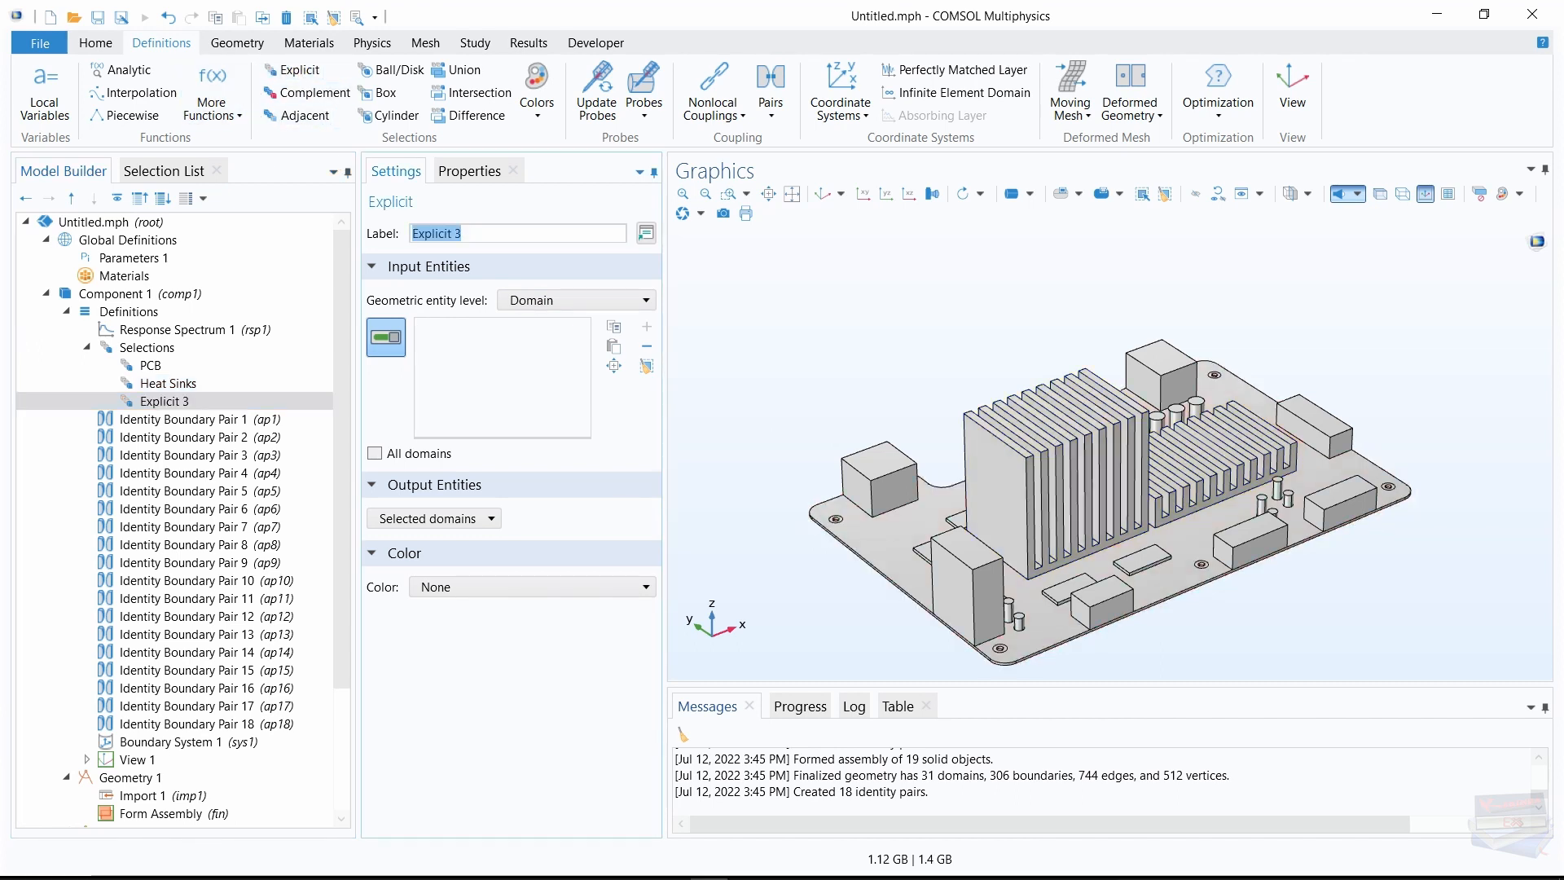
left_click(417, 233)
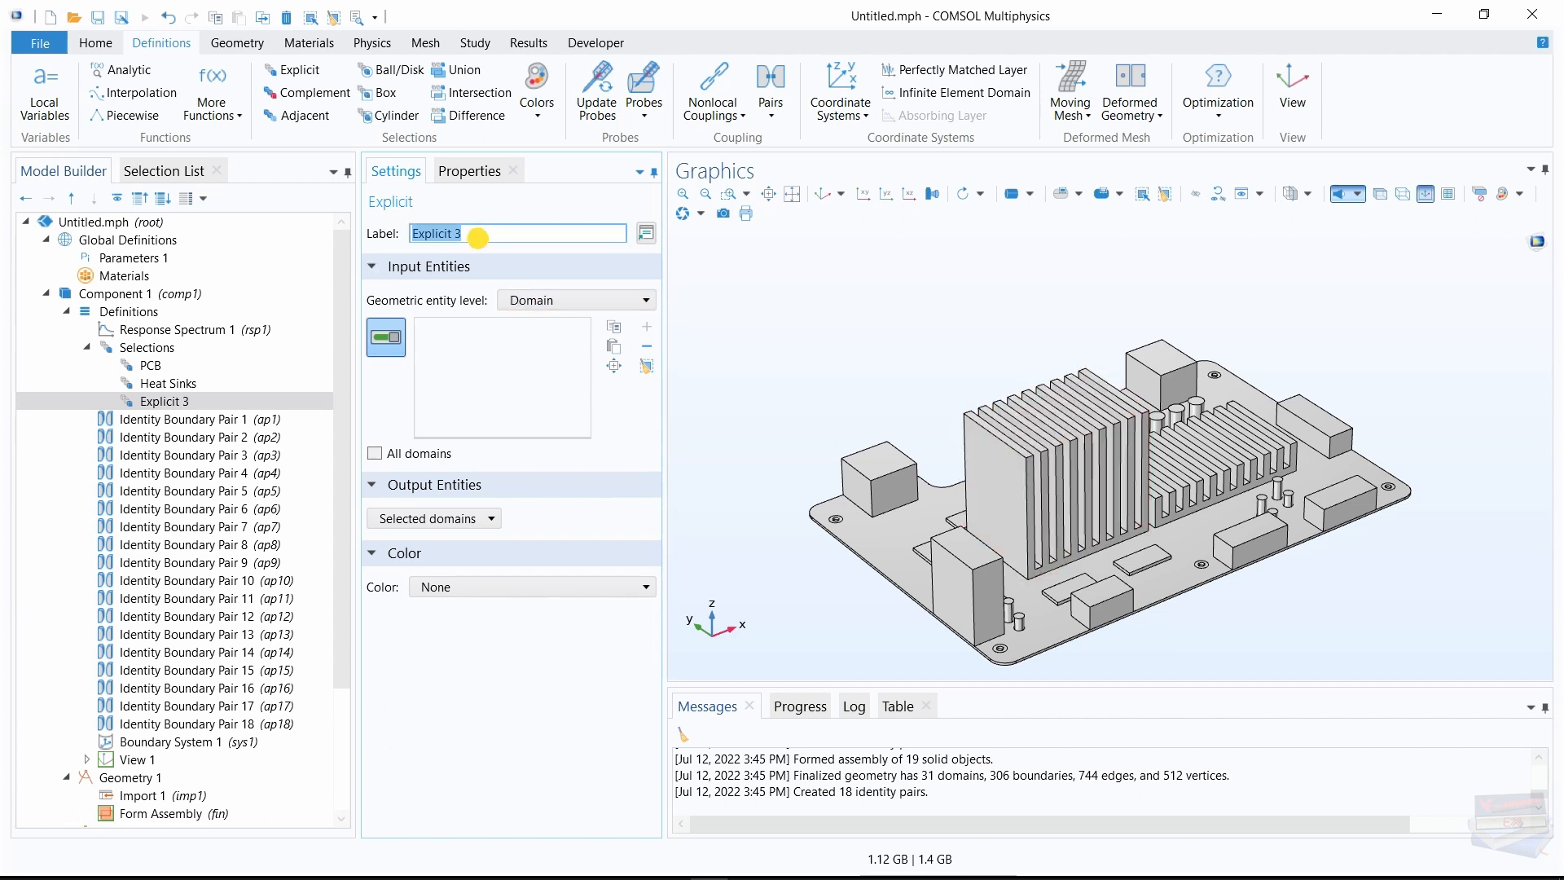
key("ctrl+a")
type("Chips")
key("Return")
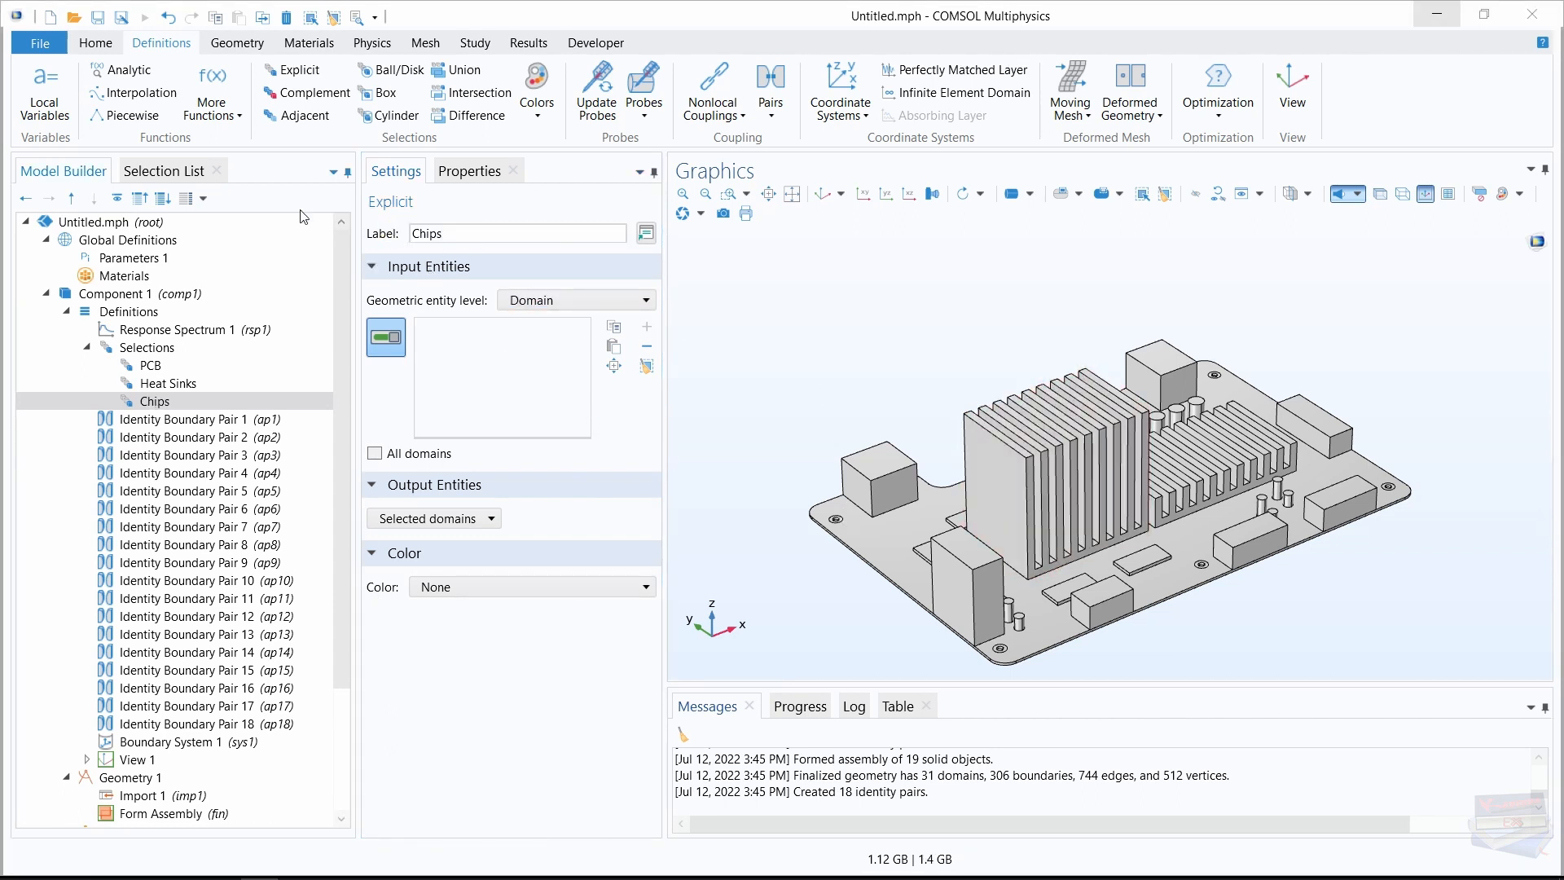
Add domains 3, 4, 7, 8, 9, 10, 18 and 22, the flat rectangular chips, to the Chips selection and return to the model tree
left_click(160, 171)
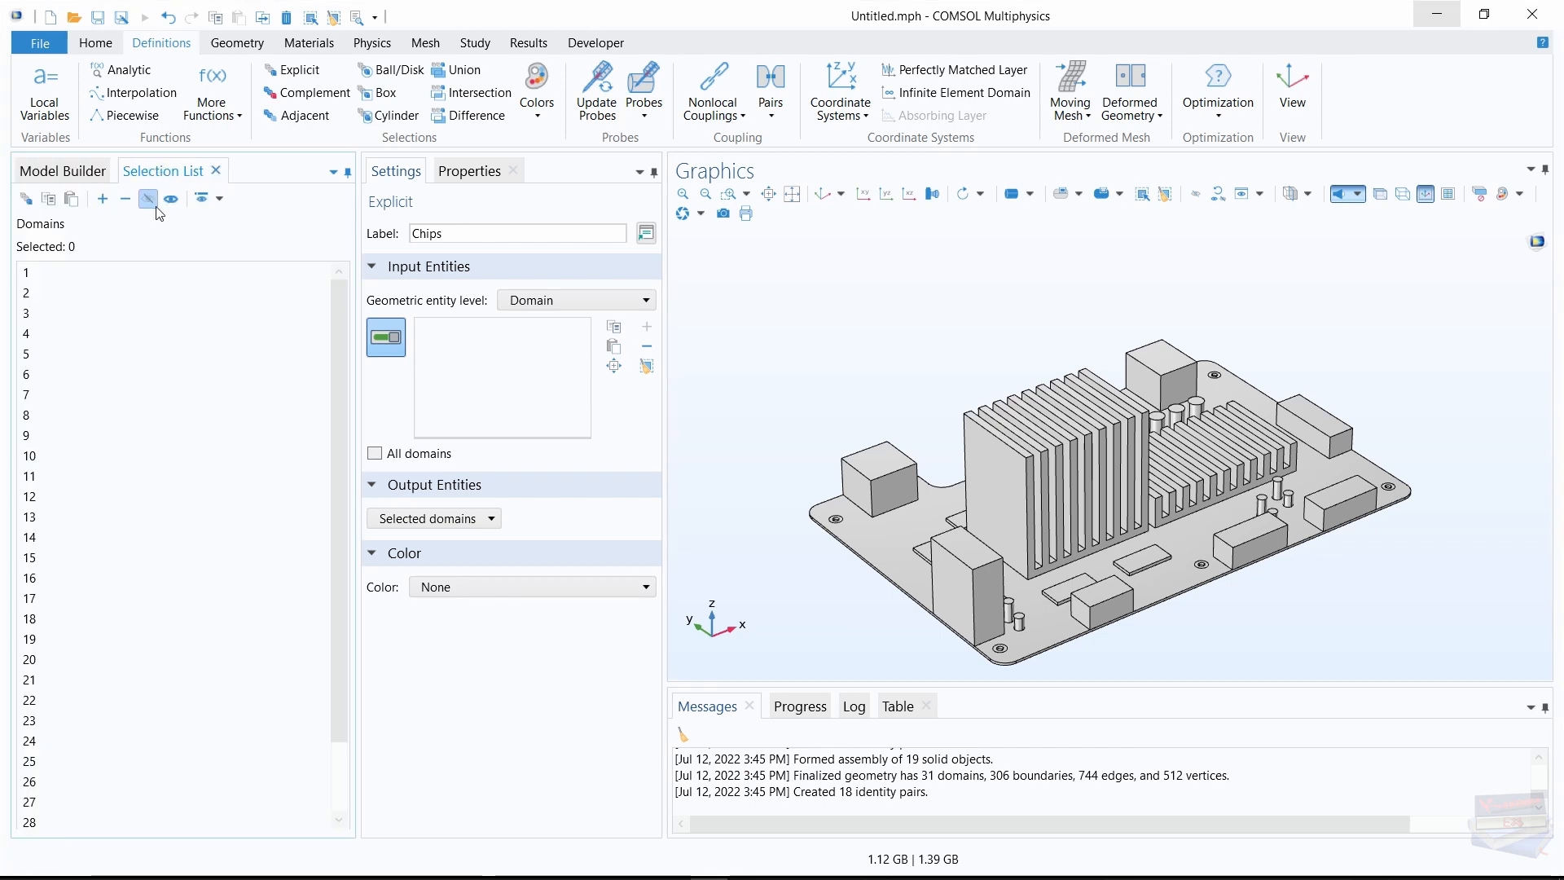
left_click(23, 315)
left_click(31, 335, "ctrl")
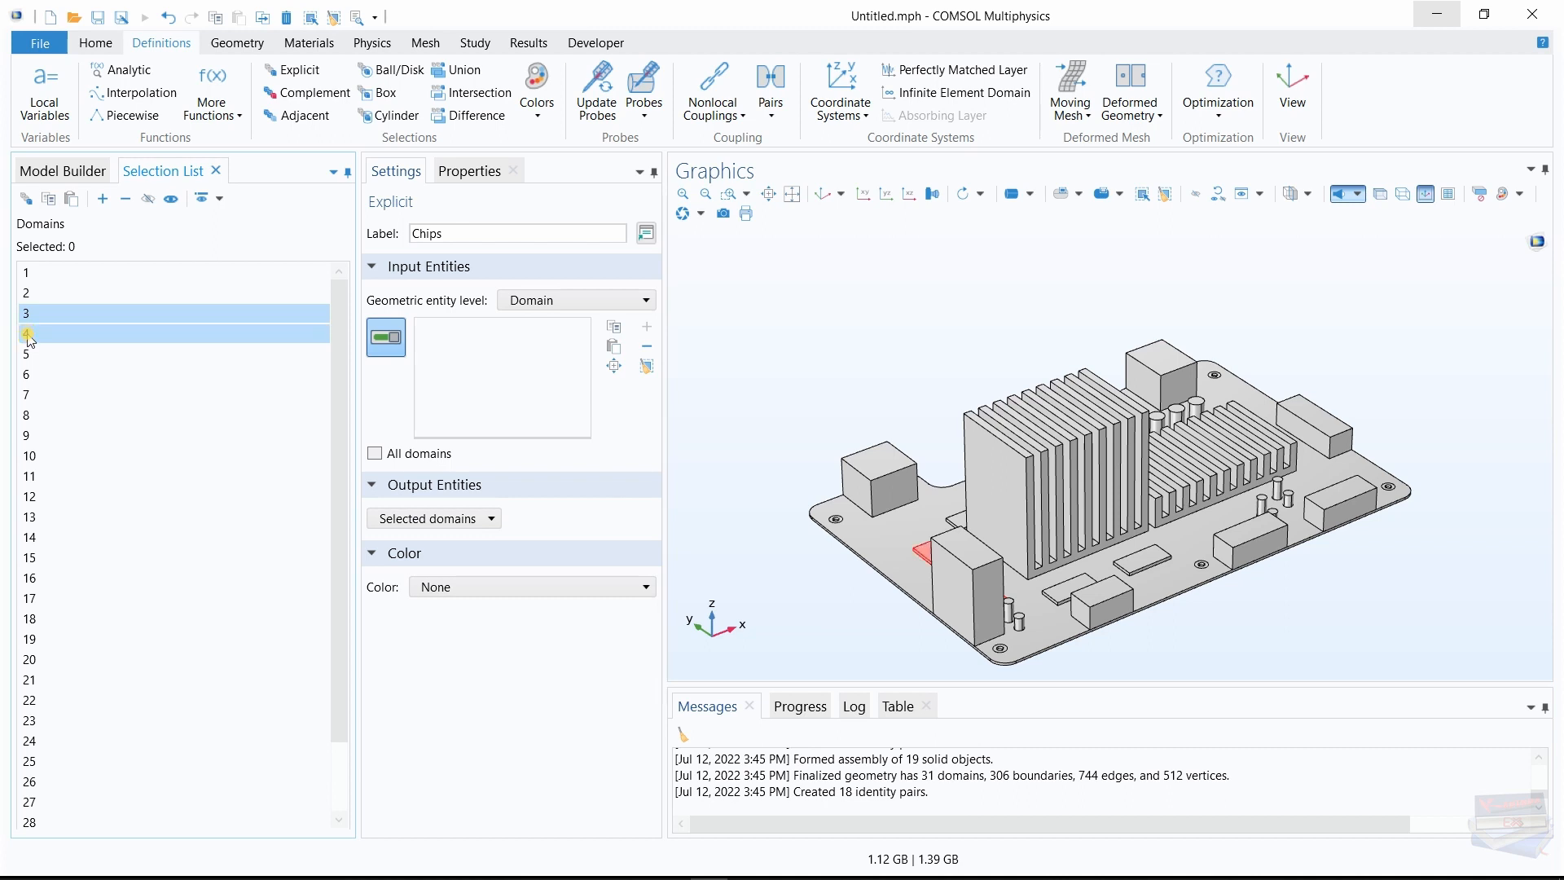
left_click(27, 396, "ctrl")
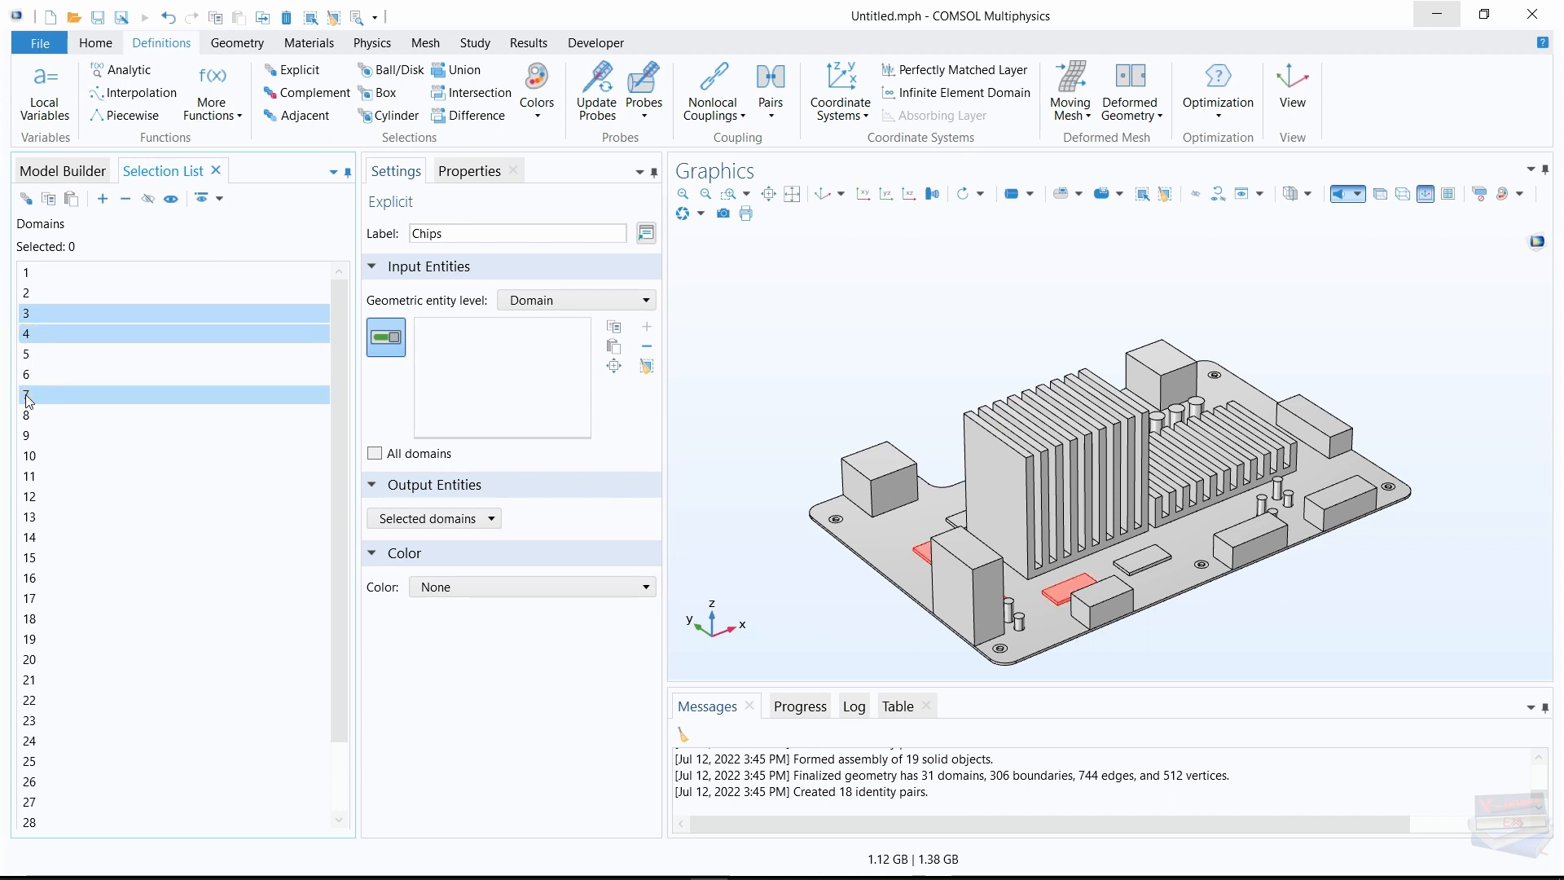
left_click(28, 417, "ctrl")
left_click(26, 437, "ctrl")
left_click(31, 456, "ctrl")
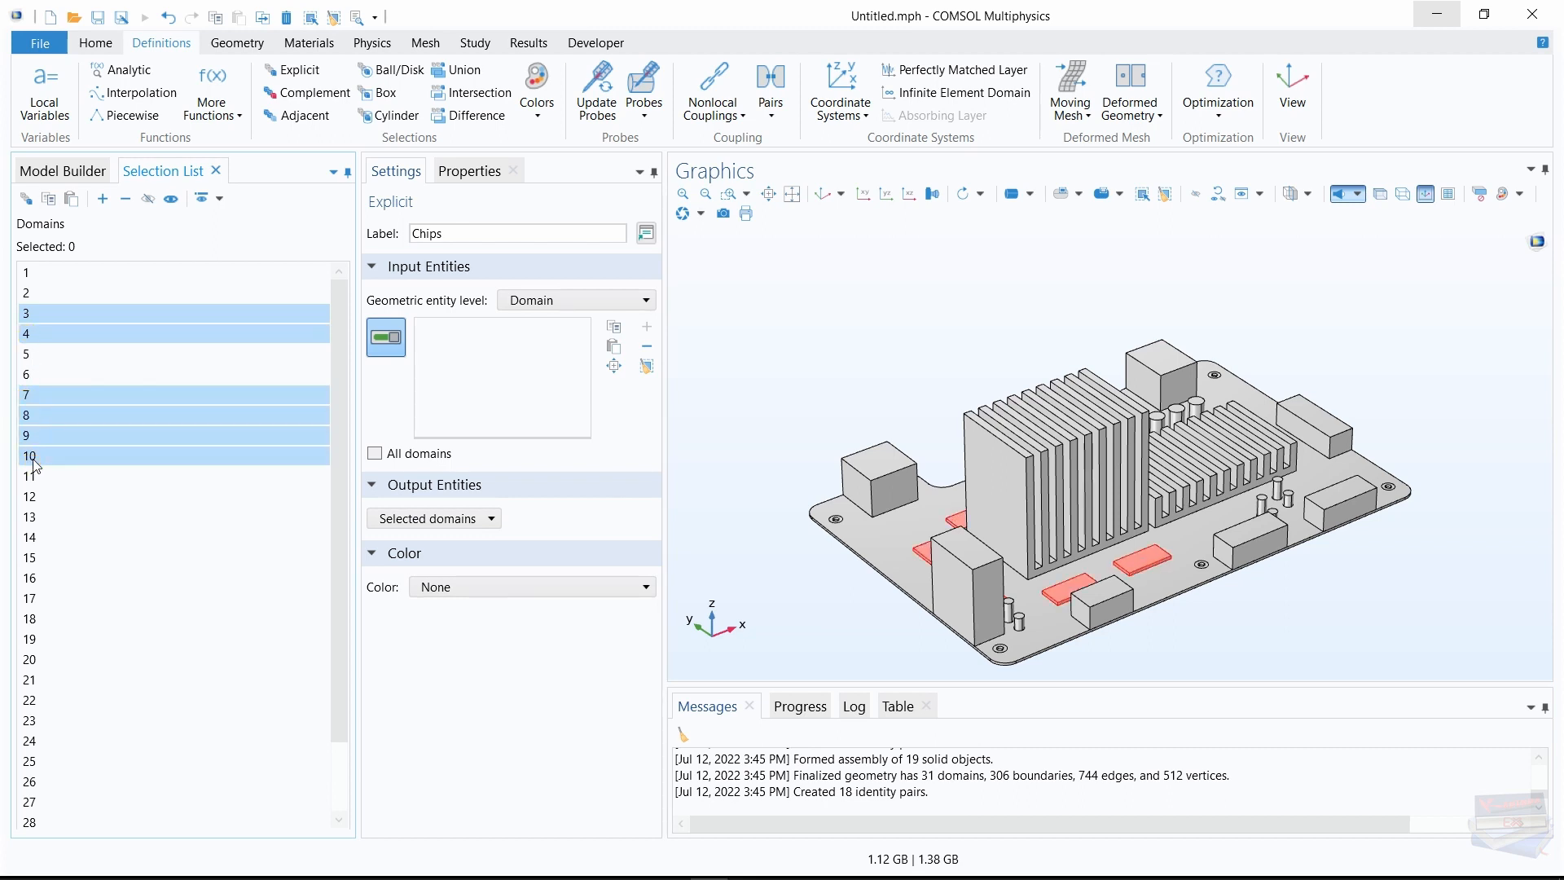
left_click(37, 619, "ctrl")
left_click(33, 706, "ctrl")
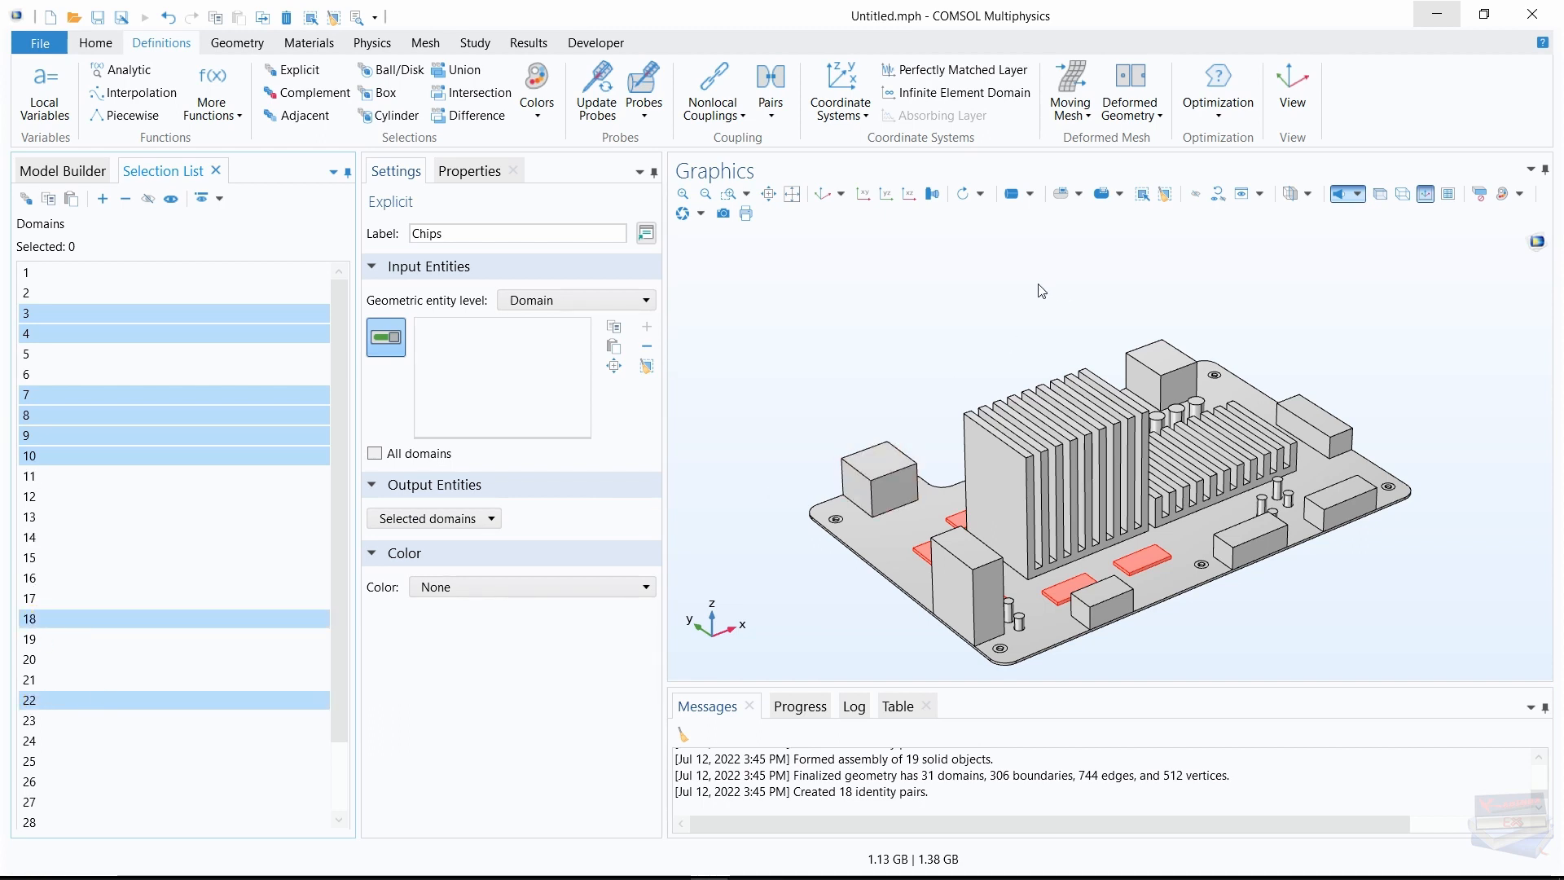
left_click(863, 193)
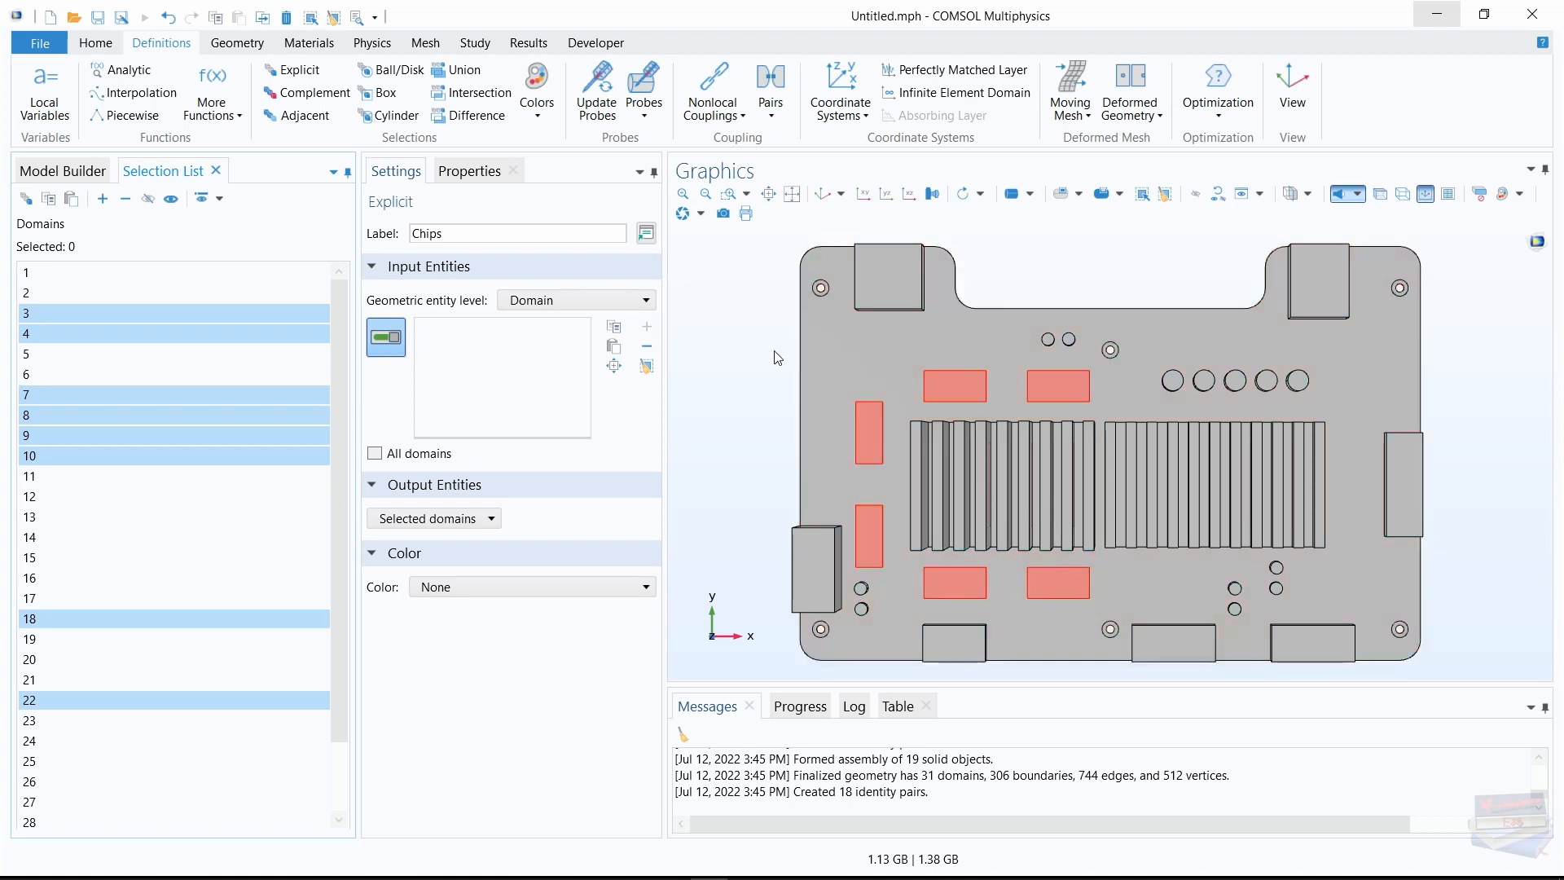
left_click(99, 200)
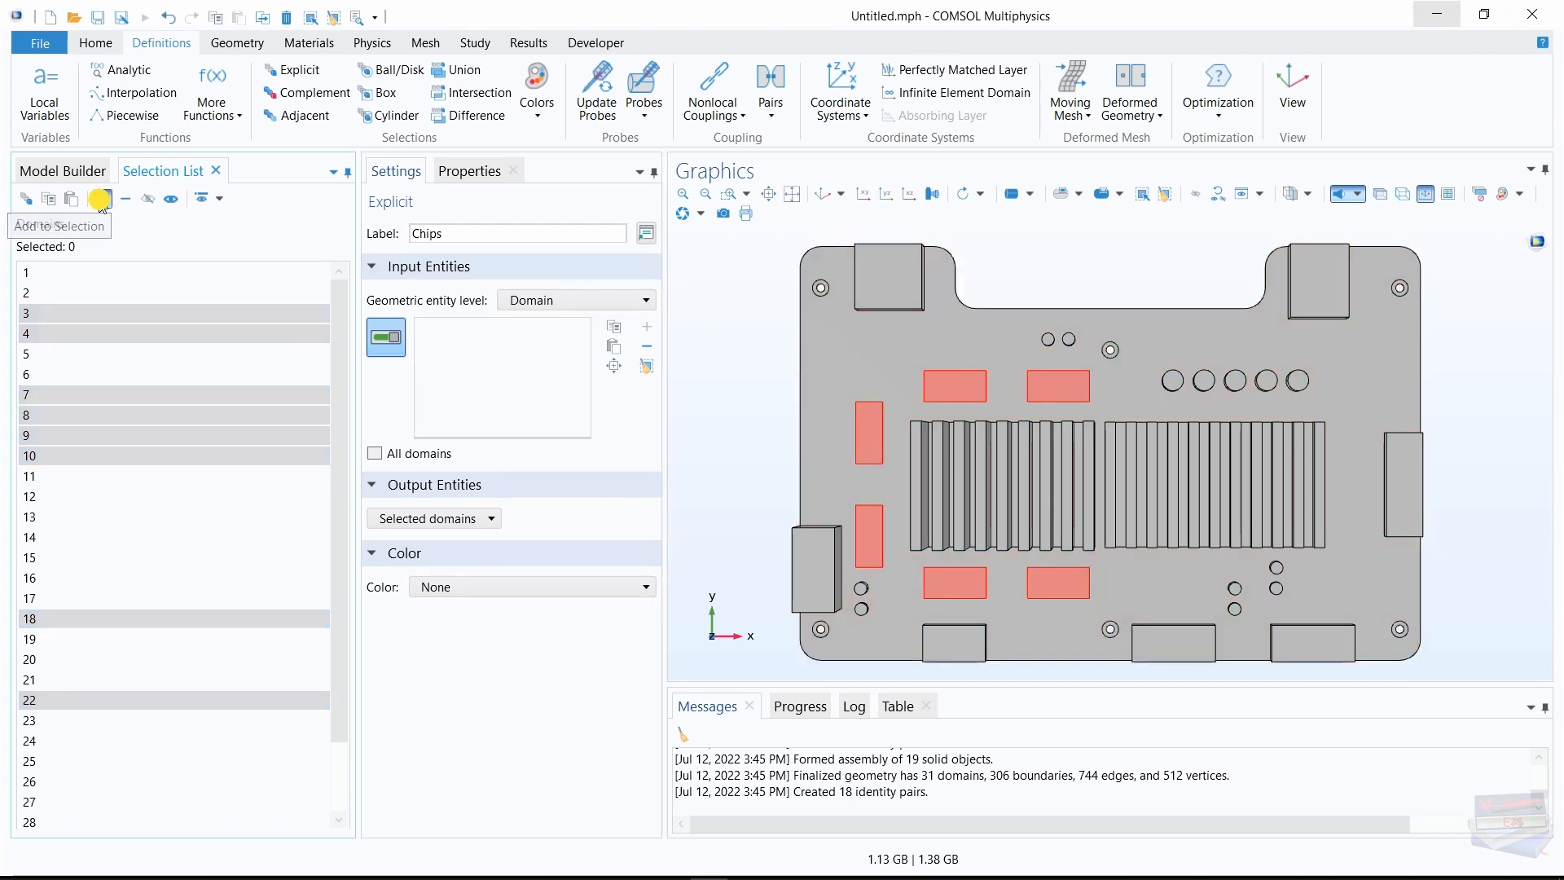
left_click(63, 171)
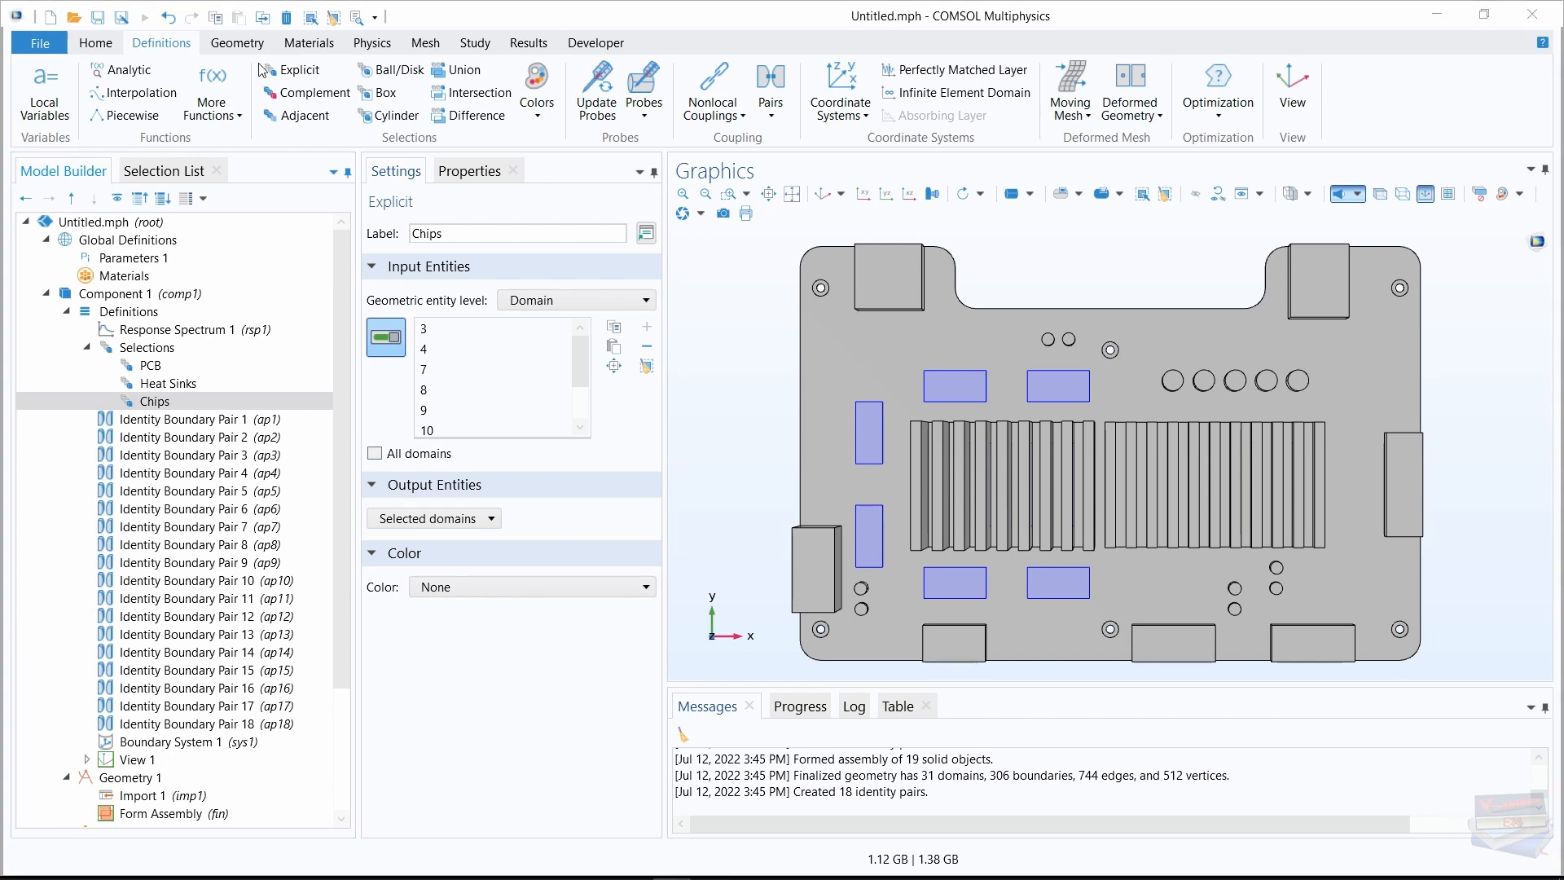
Create a fourth explicit domain selection labelled Connector blocks and add the edge blocks, domains 2, 5, 6, 11, 12, 13 and 14, to it
left_click(291, 70)
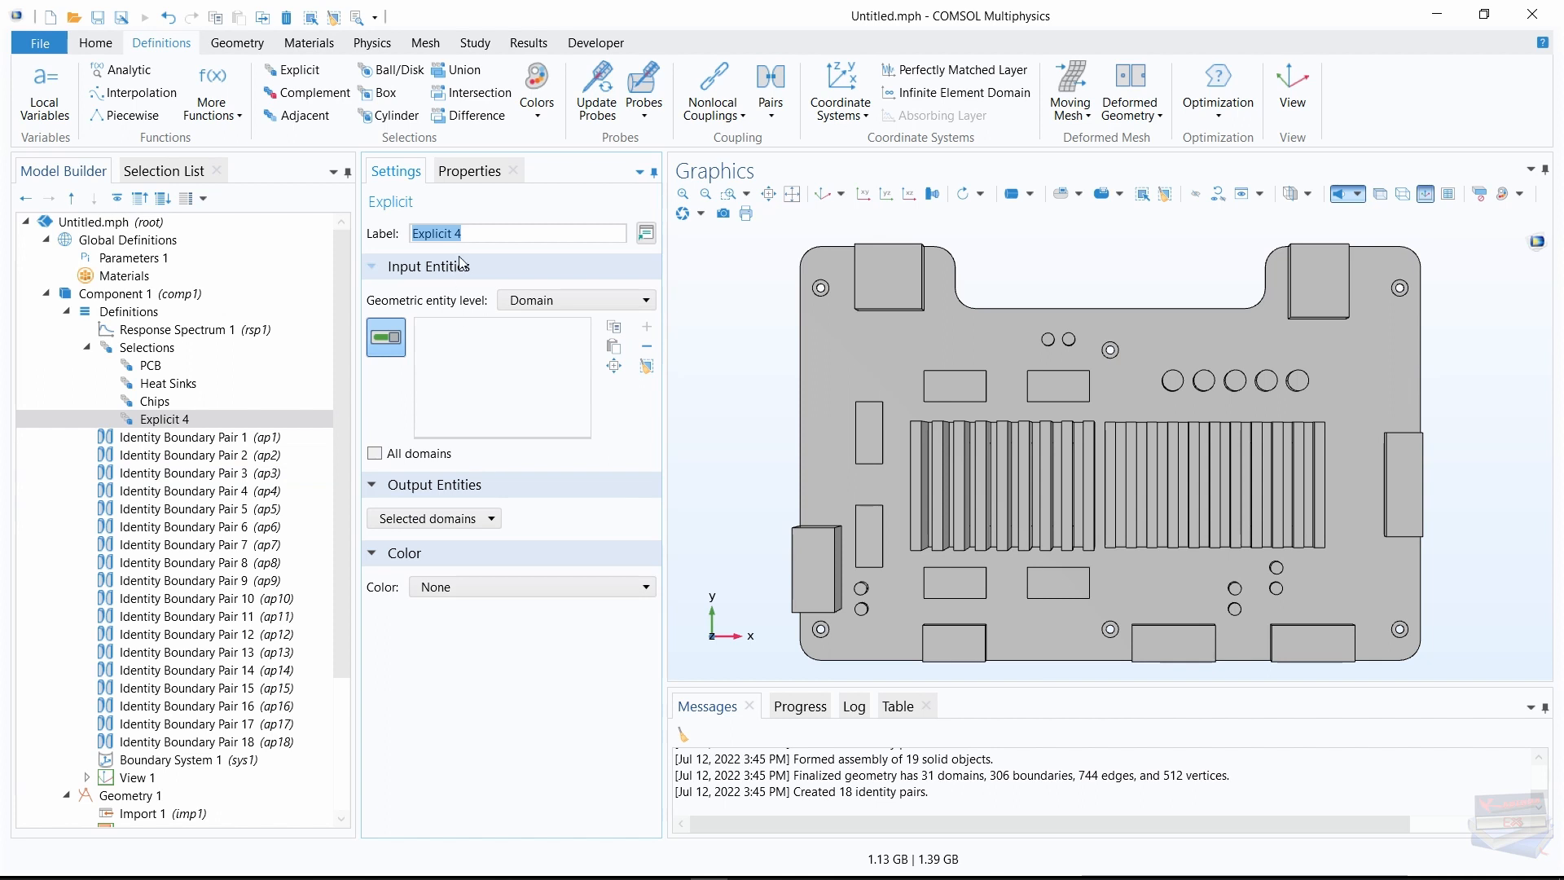
type("Connector blocks")
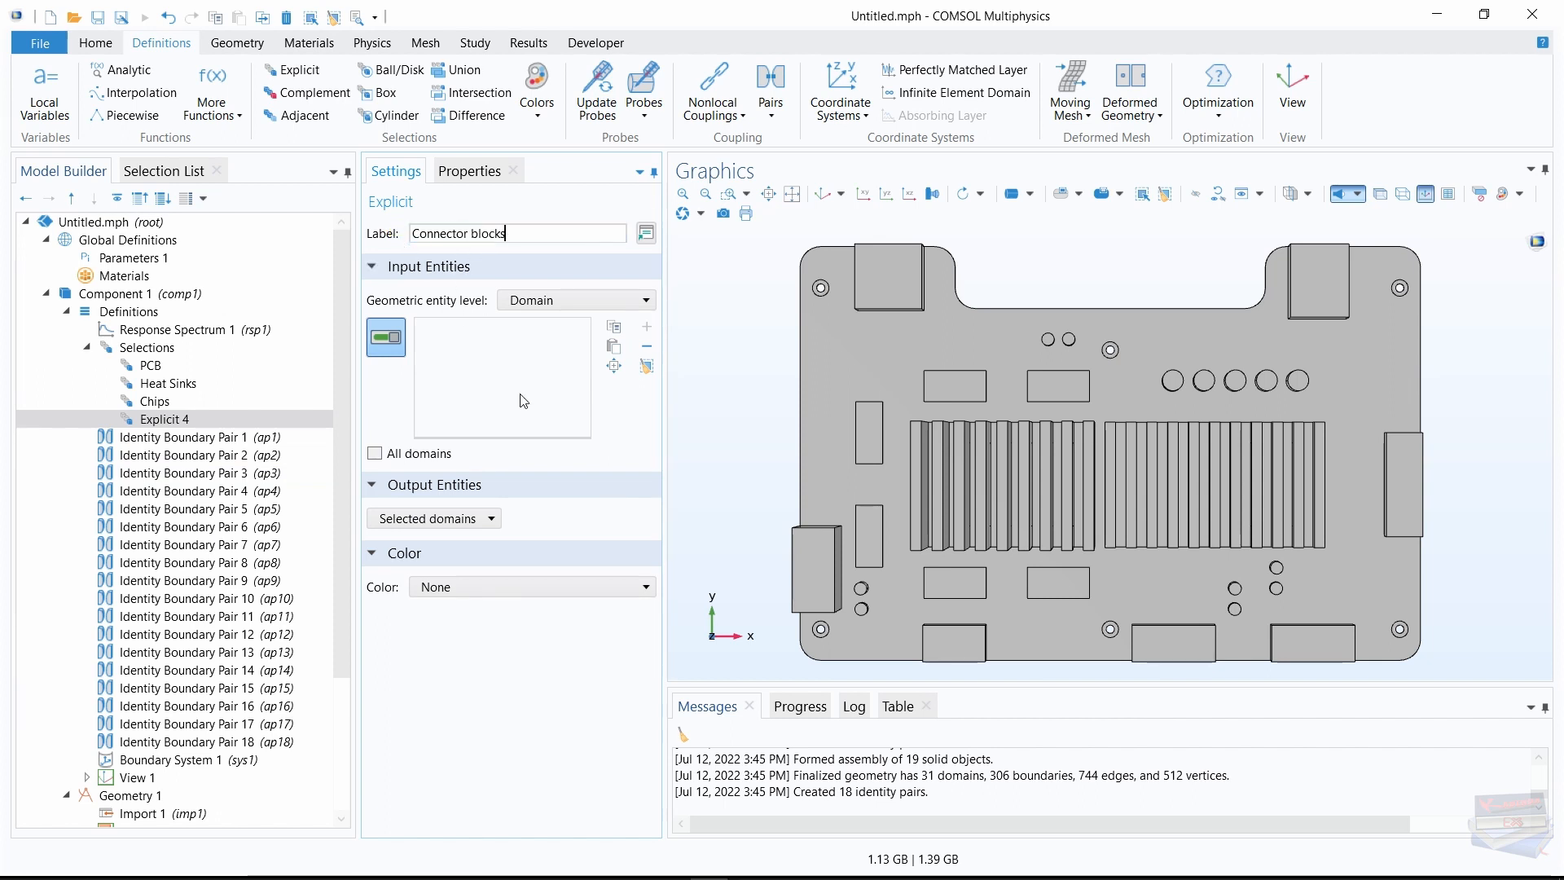
left_click(167, 173)
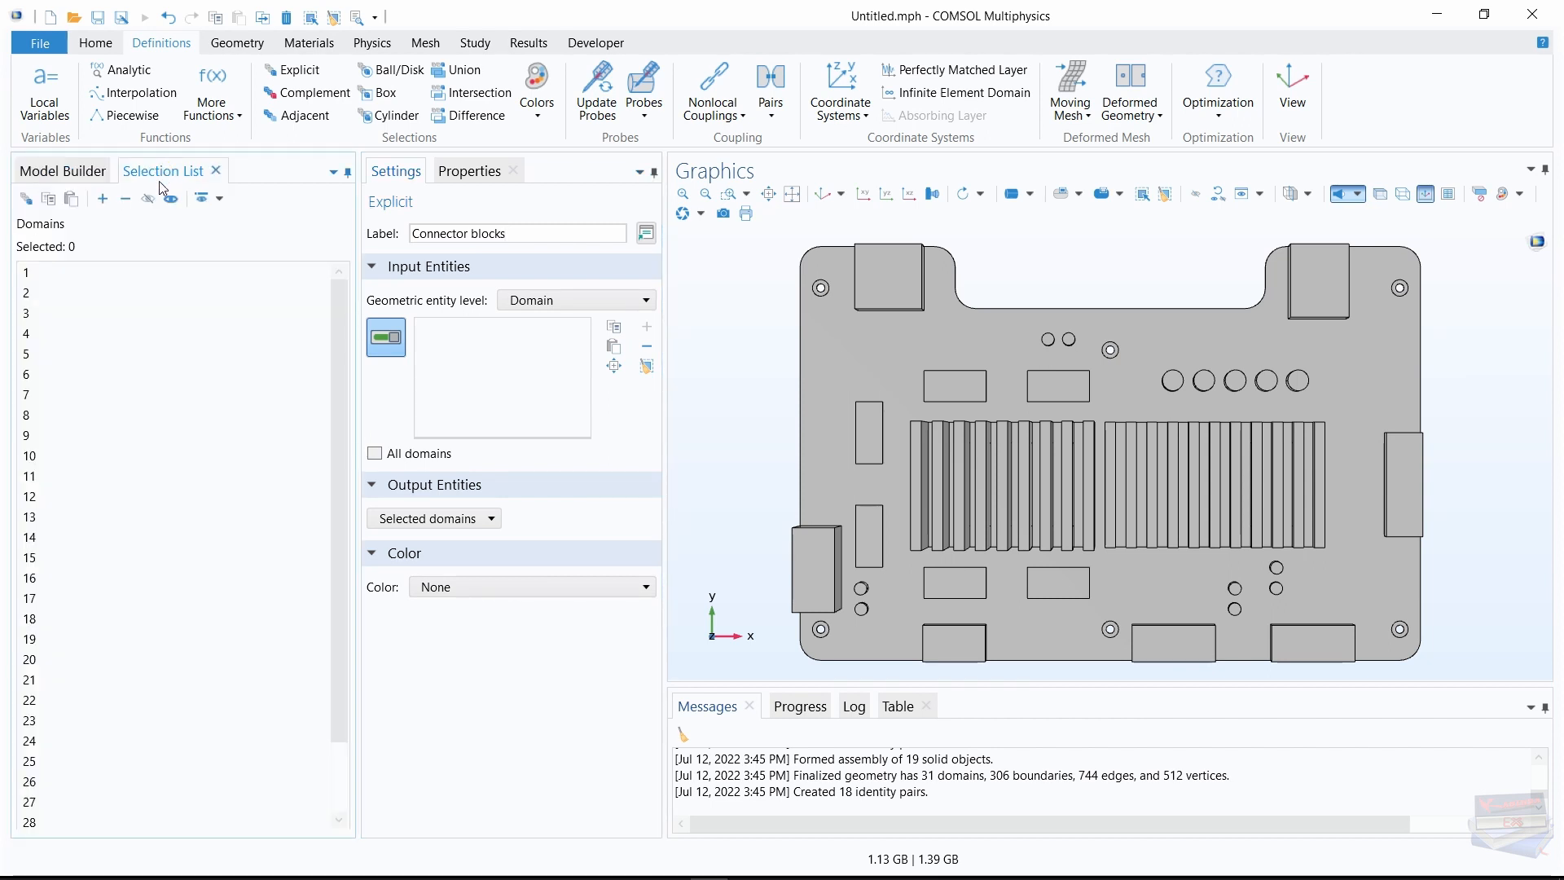
left_click(33, 294)
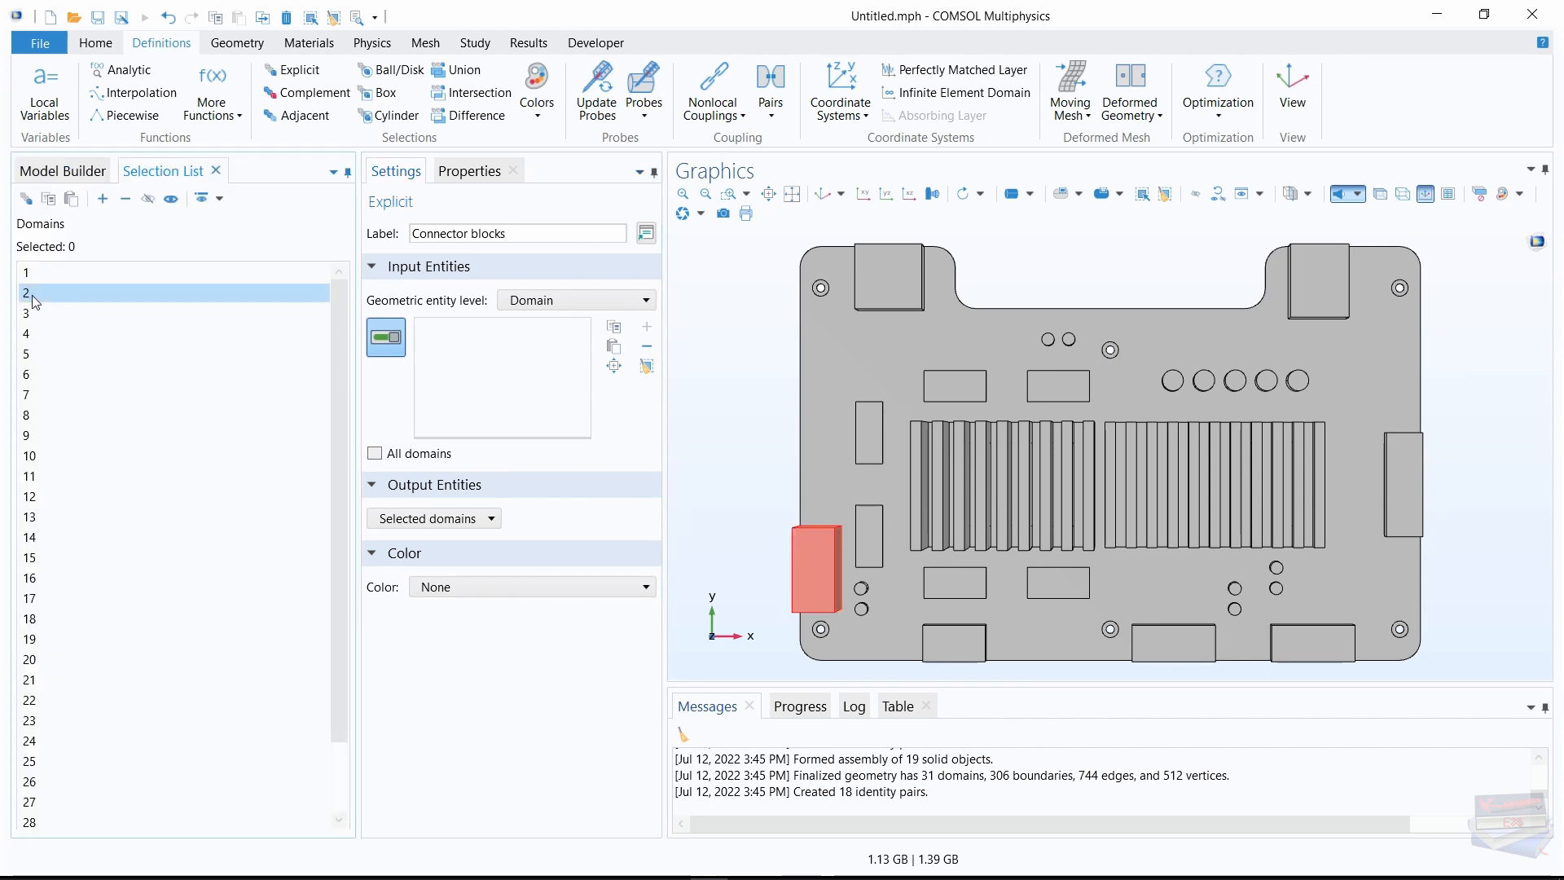
left_click(30, 358, "ctrl")
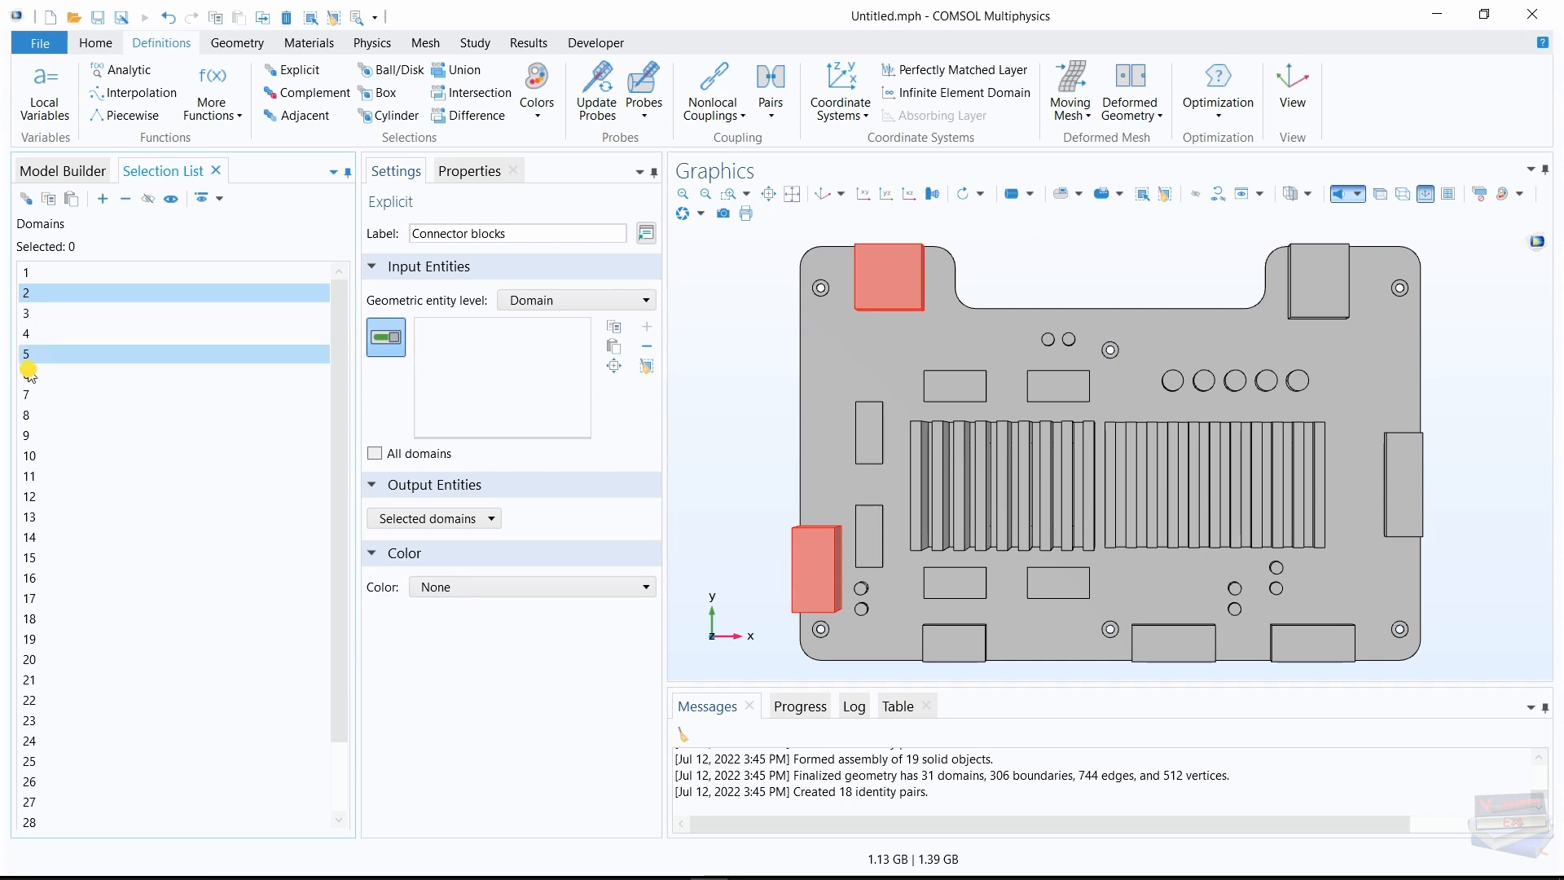
left_click(26, 374, "ctrl")
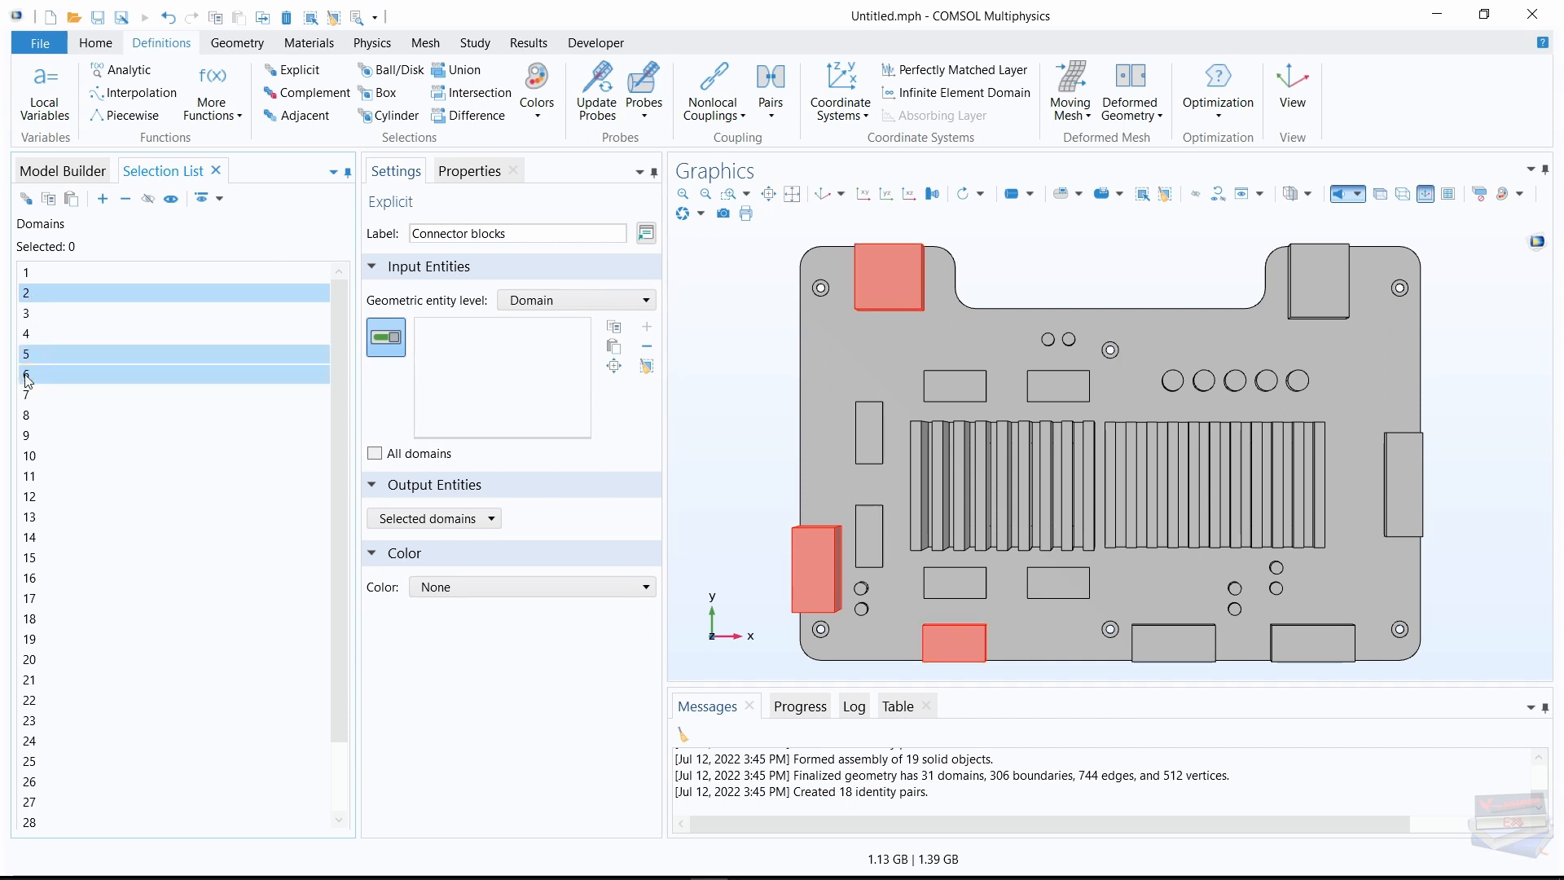
left_click(29, 477, "ctrl")
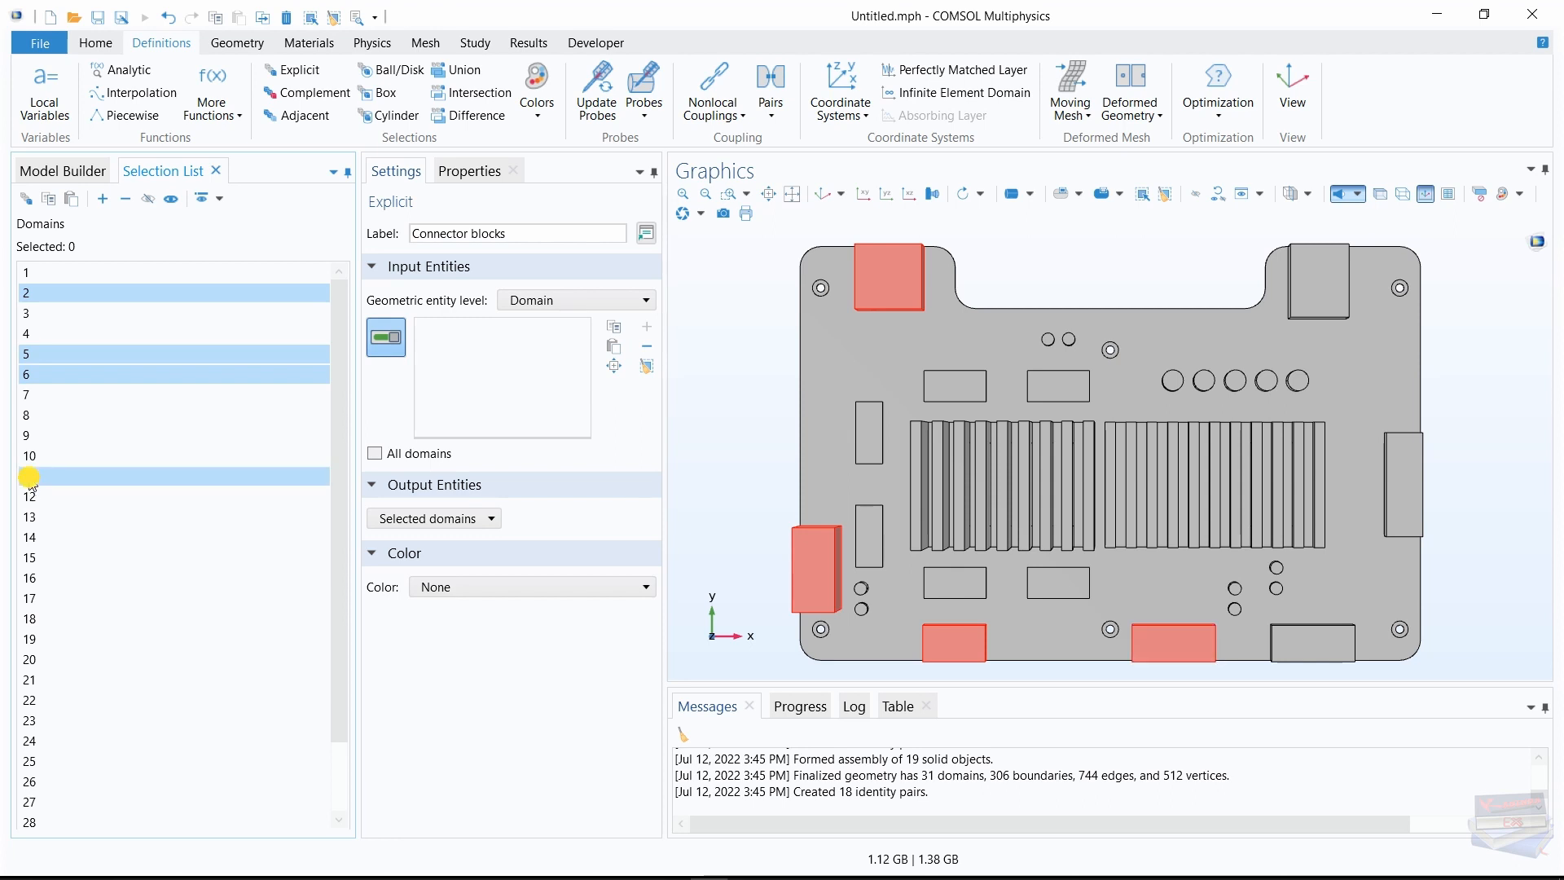
left_click(30, 496, "ctrl")
left_click(31, 517, "ctrl")
left_click(33, 540, "ctrl")
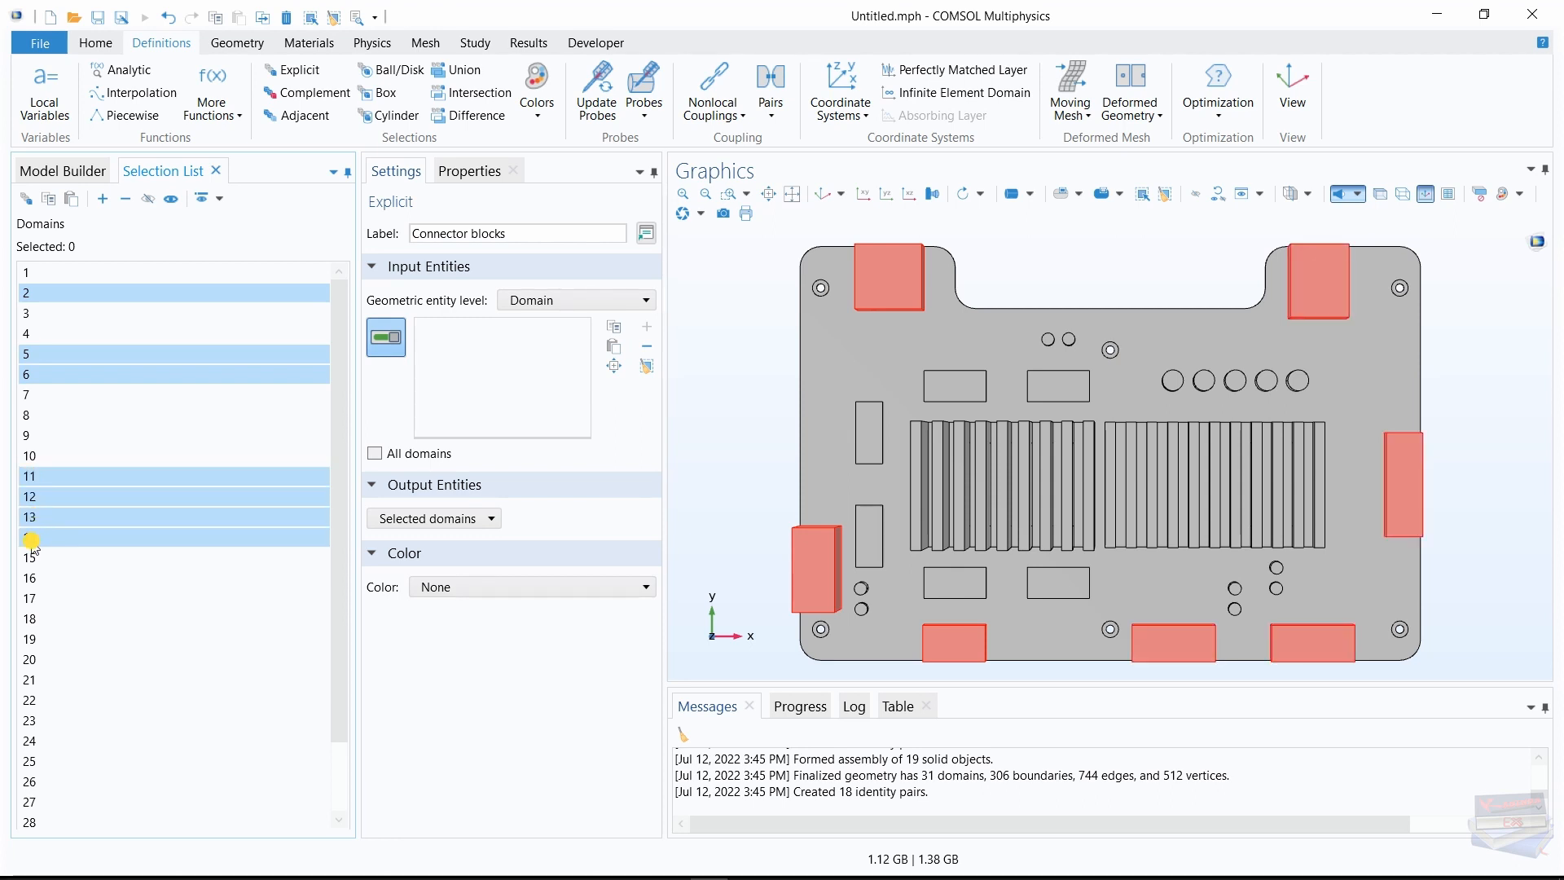
left_click(102, 198)
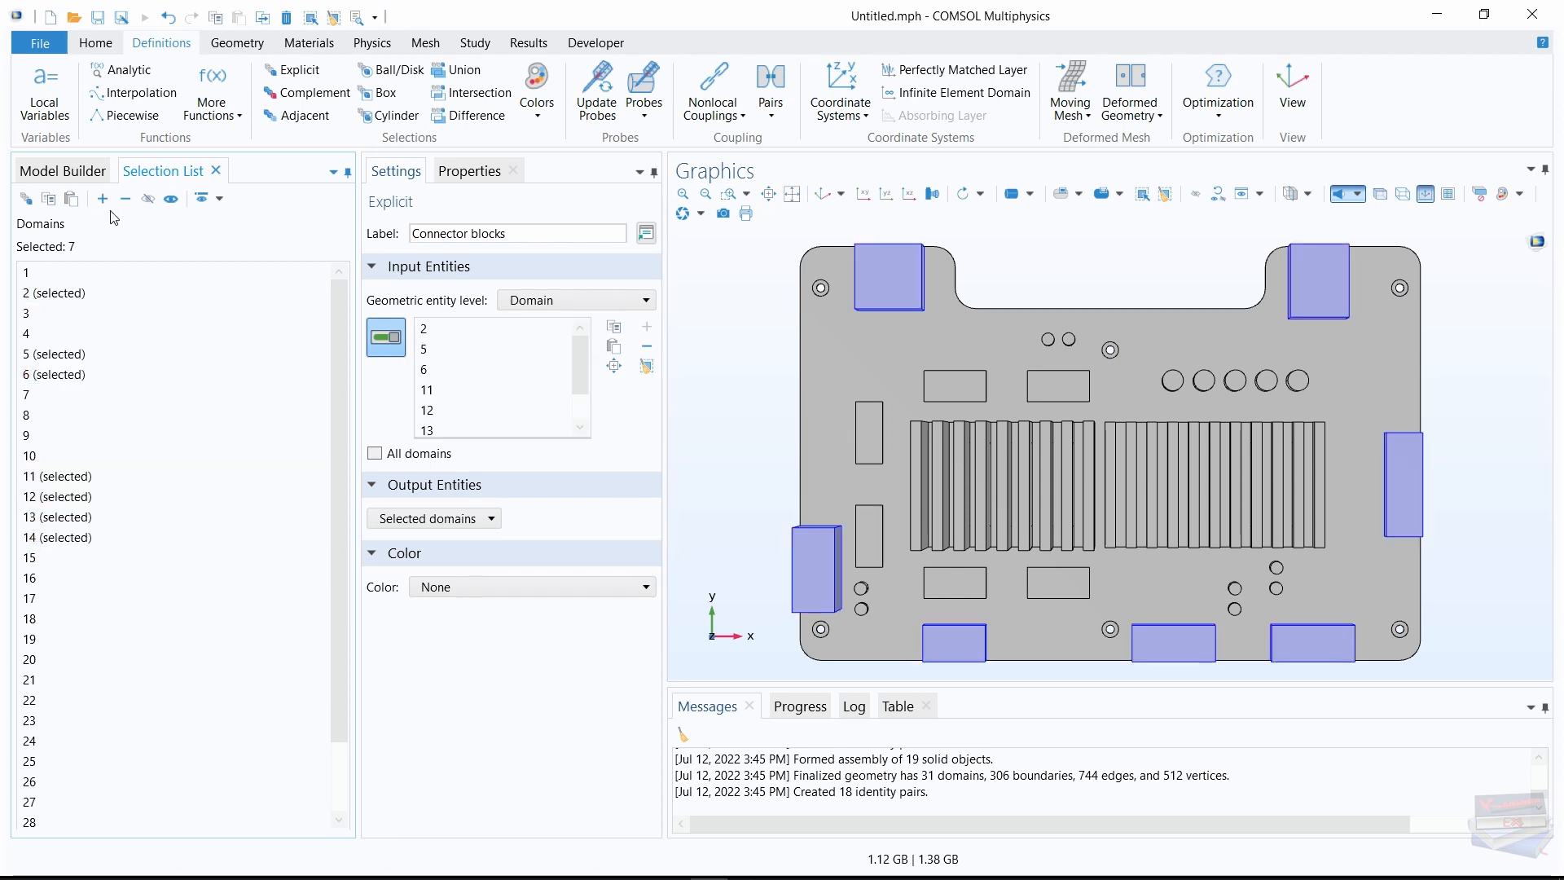
left_click(51, 171)
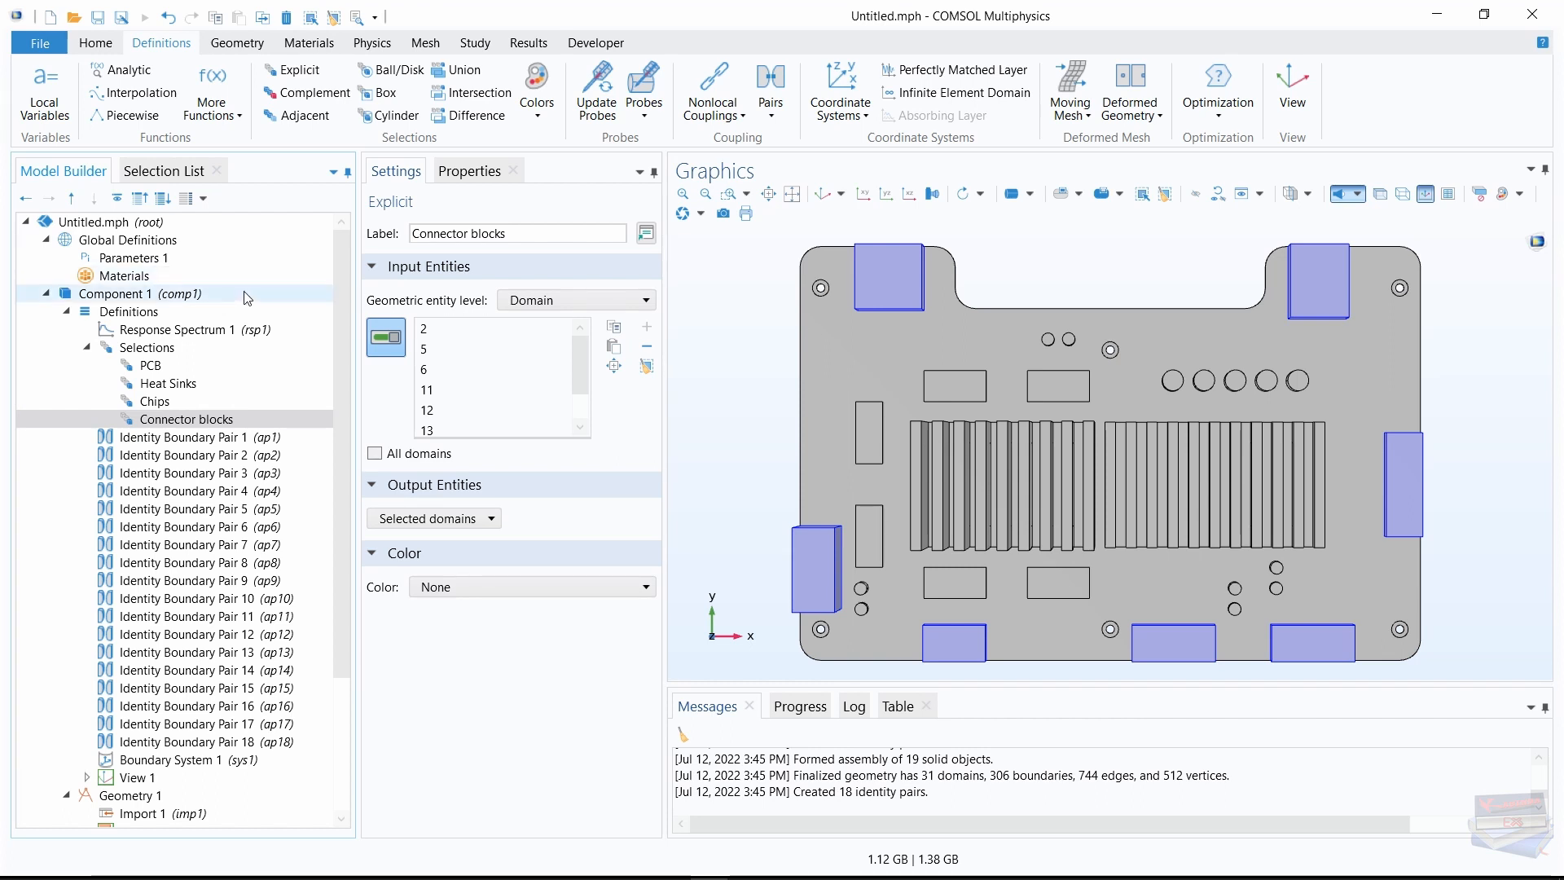
Create a fifth explicit domain selection and label it Capacitors (larger)
left_click(299, 71)
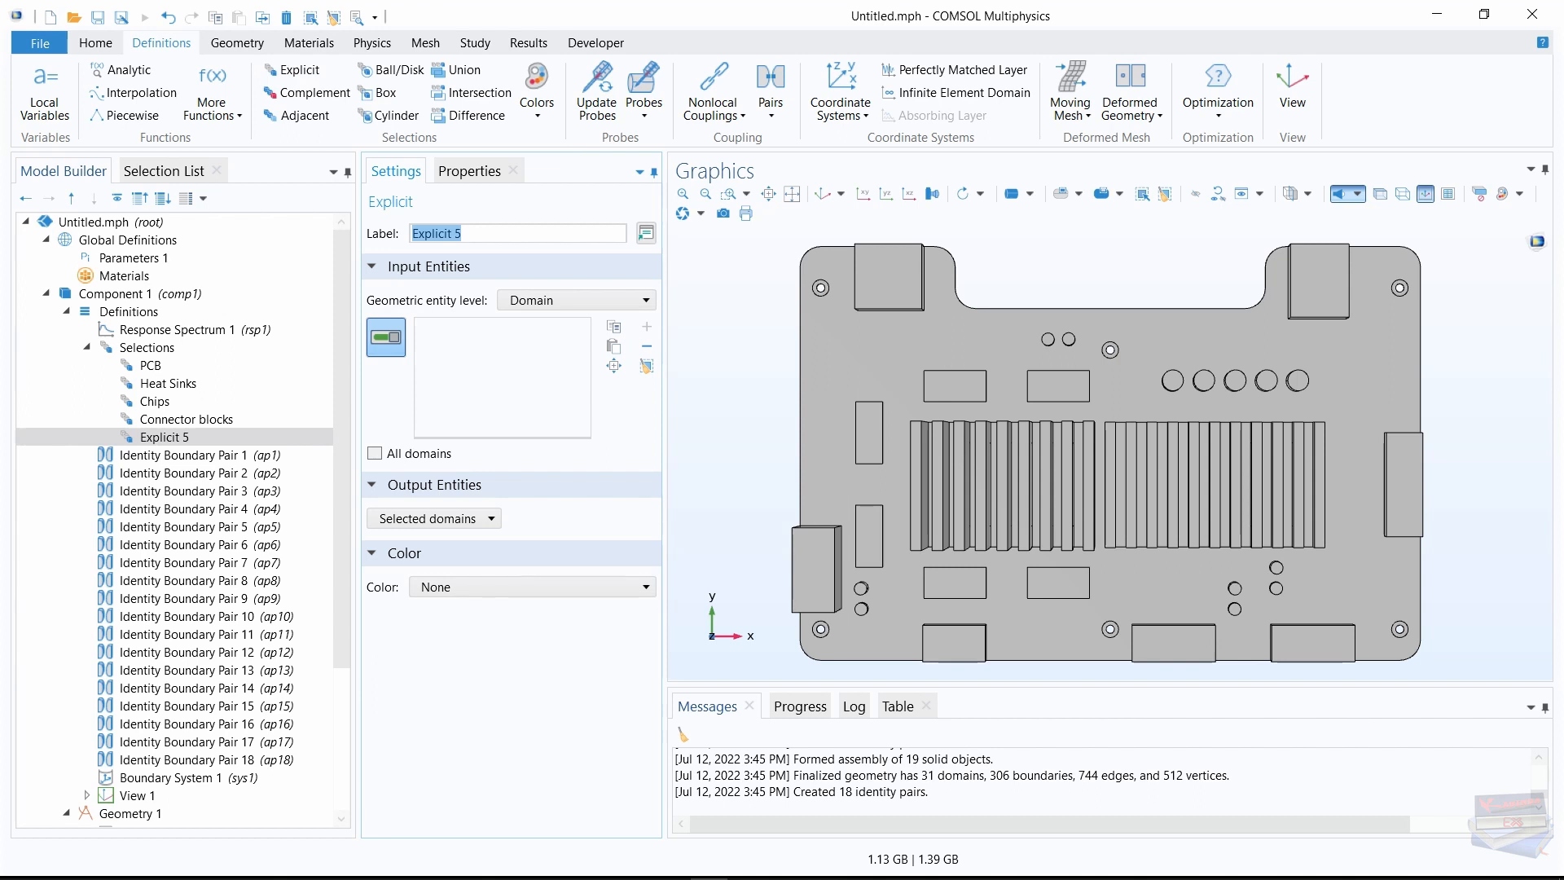
left_click(494, 231)
key("ctrl+a")
type("Capiitors")
key("Return")
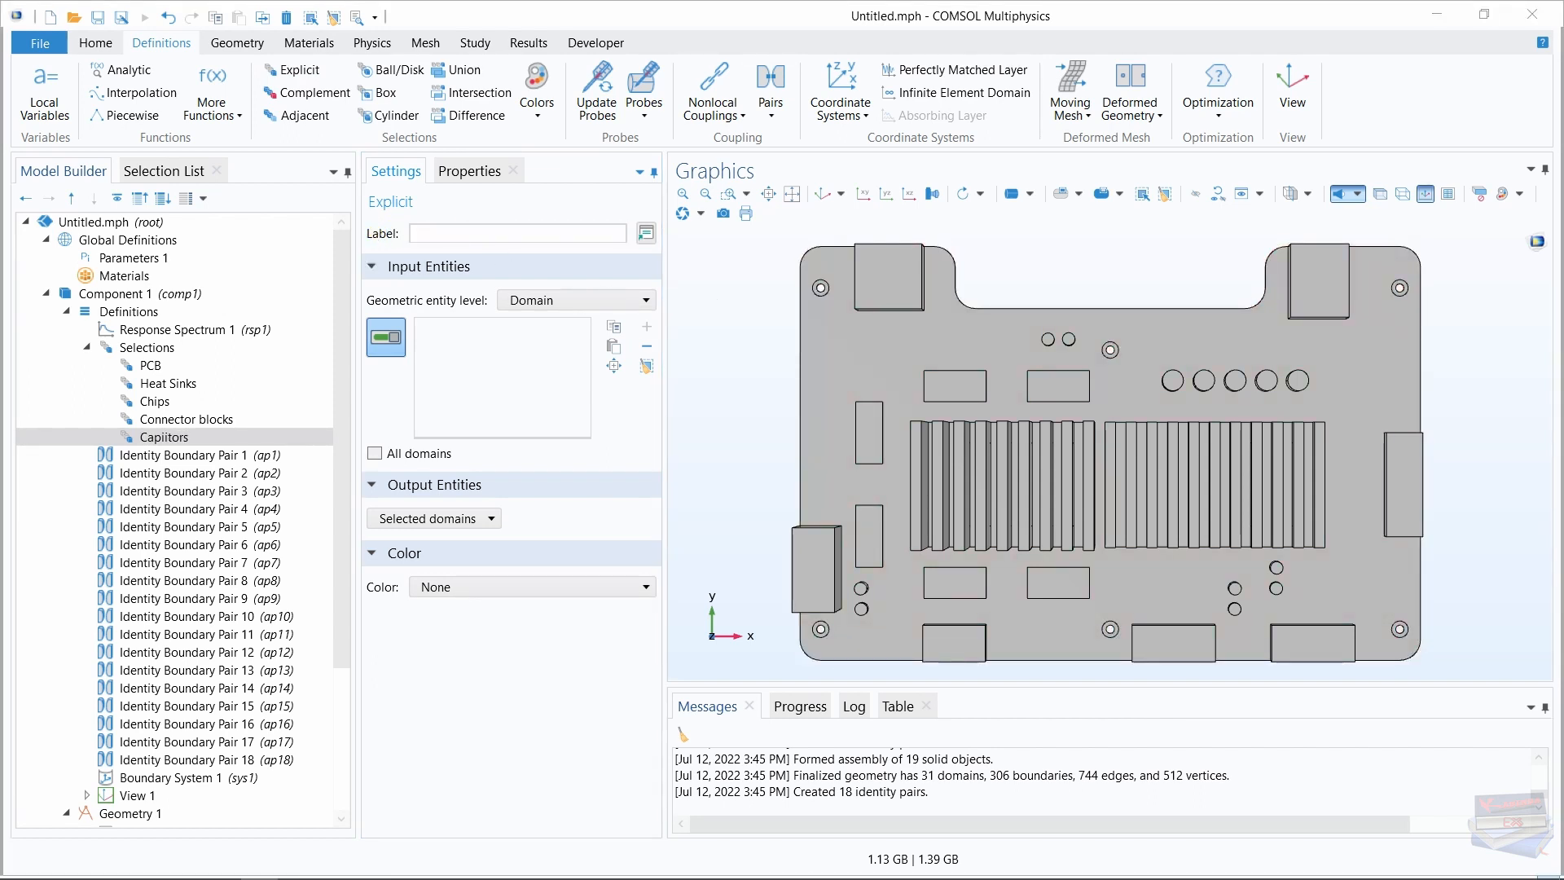
left_click(517, 233)
type("Capacitors (larger)")
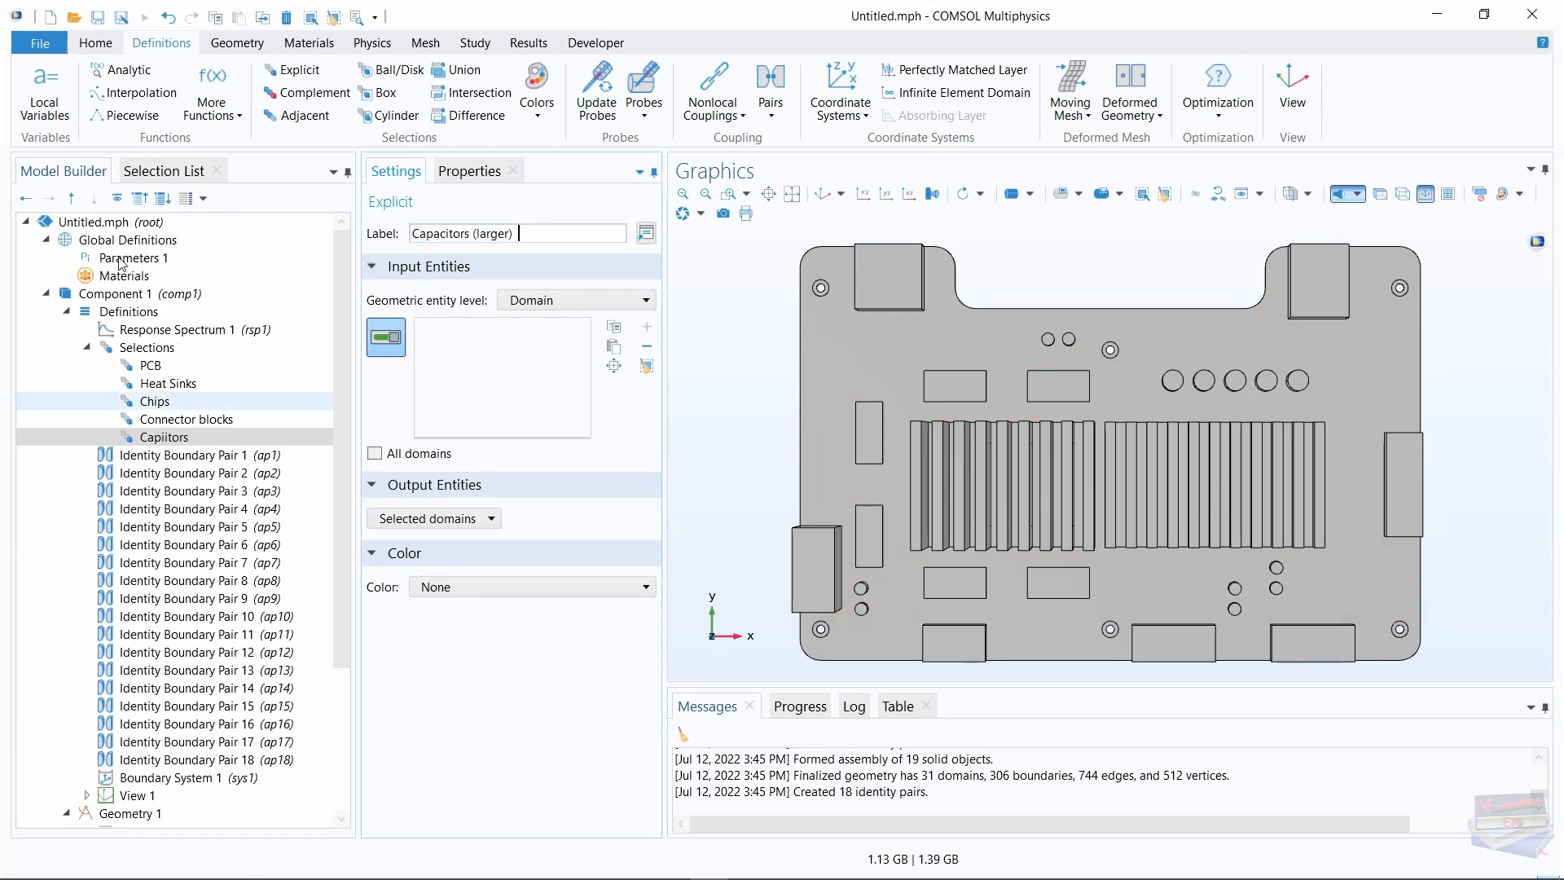
Add the five large cylinders, domains 23, 24, 25, 28 and 31, to the Capacitors (larger) selection and return to the model tree
left_click(144, 172)
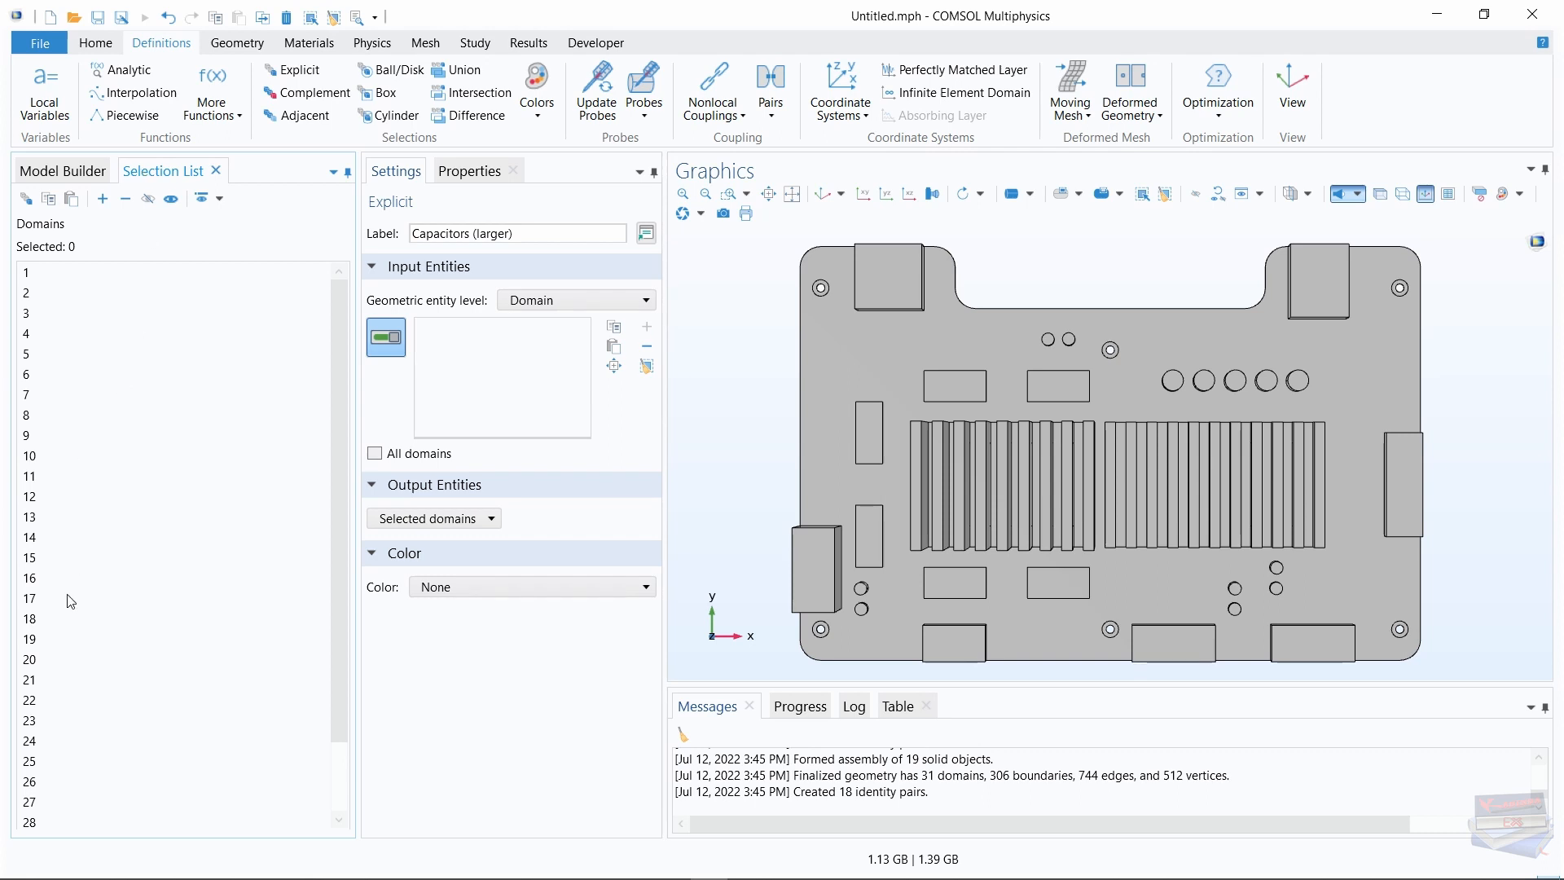
left_click(32, 725)
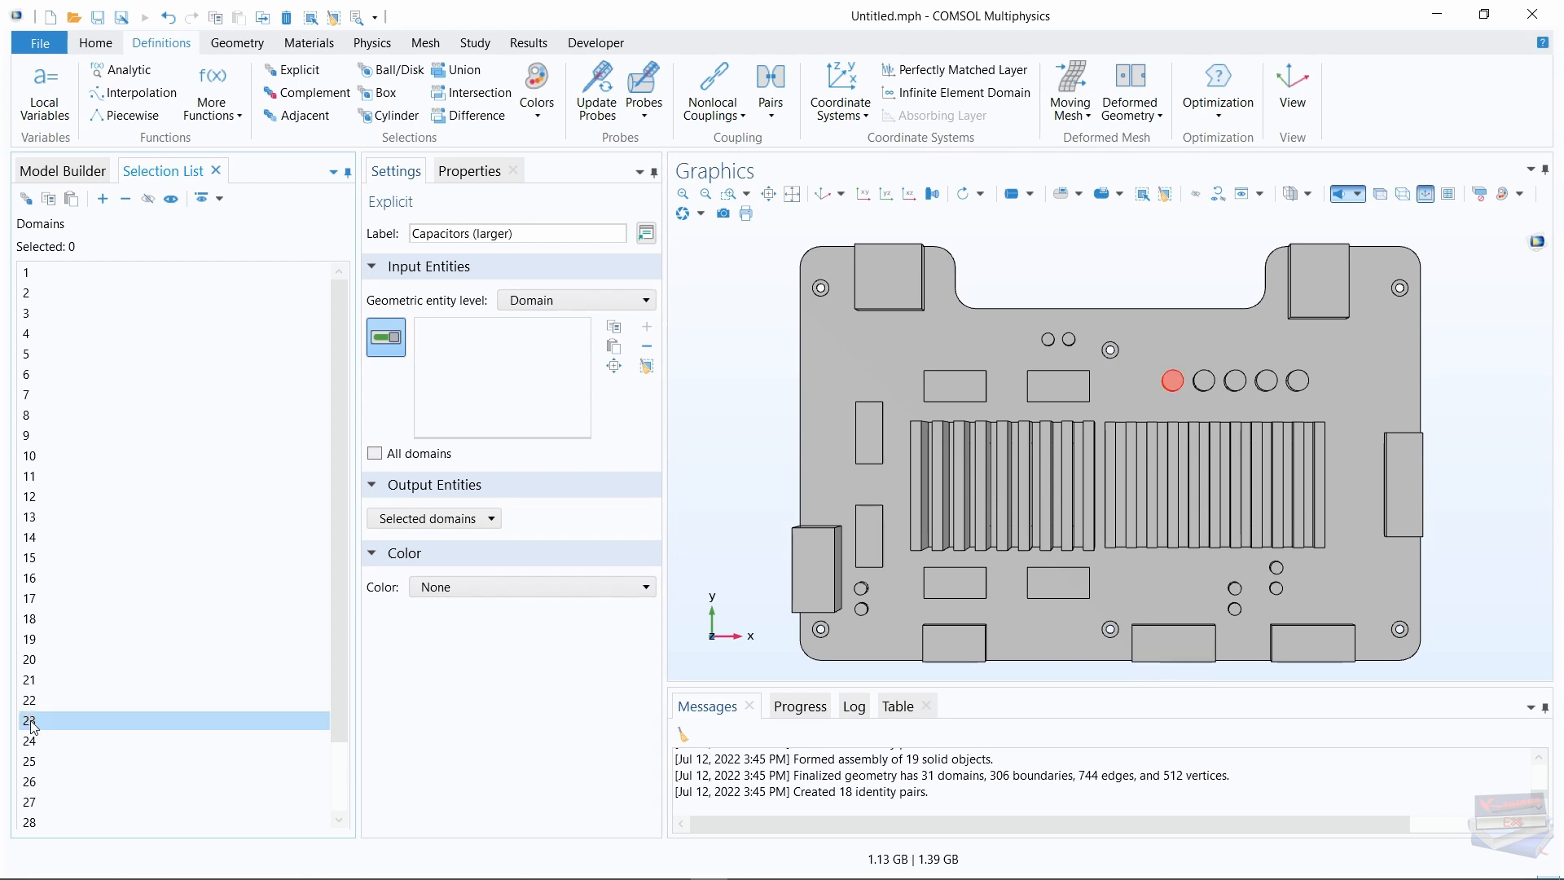
left_click(33, 741, "ctrl")
left_click(39, 757, "ctrl")
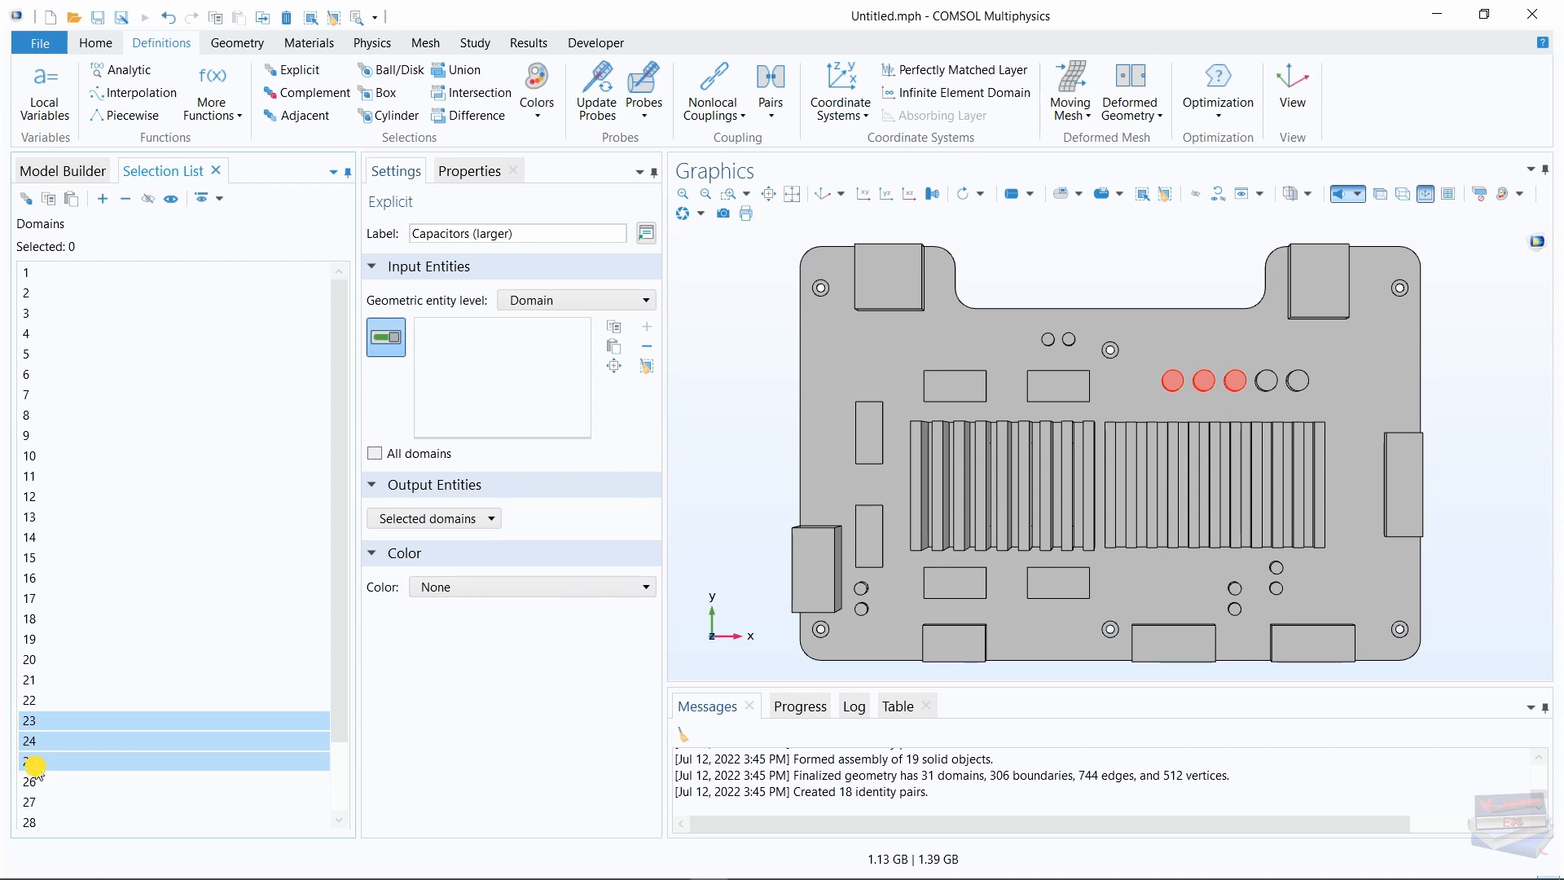
scroll(59, 733, "down", 2)
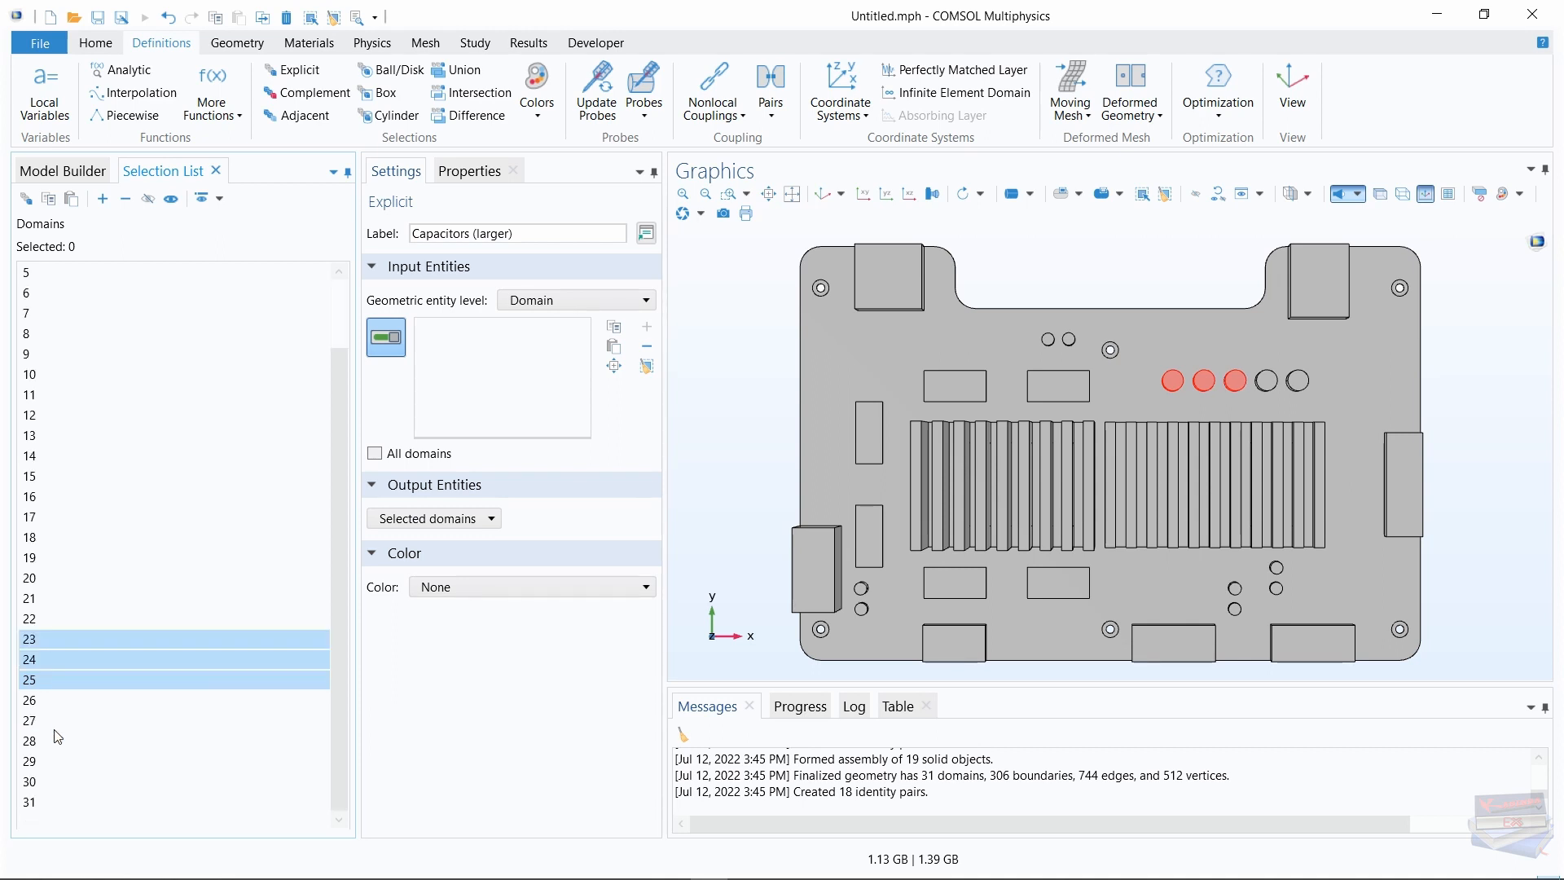
left_click(37, 741, "ctrl")
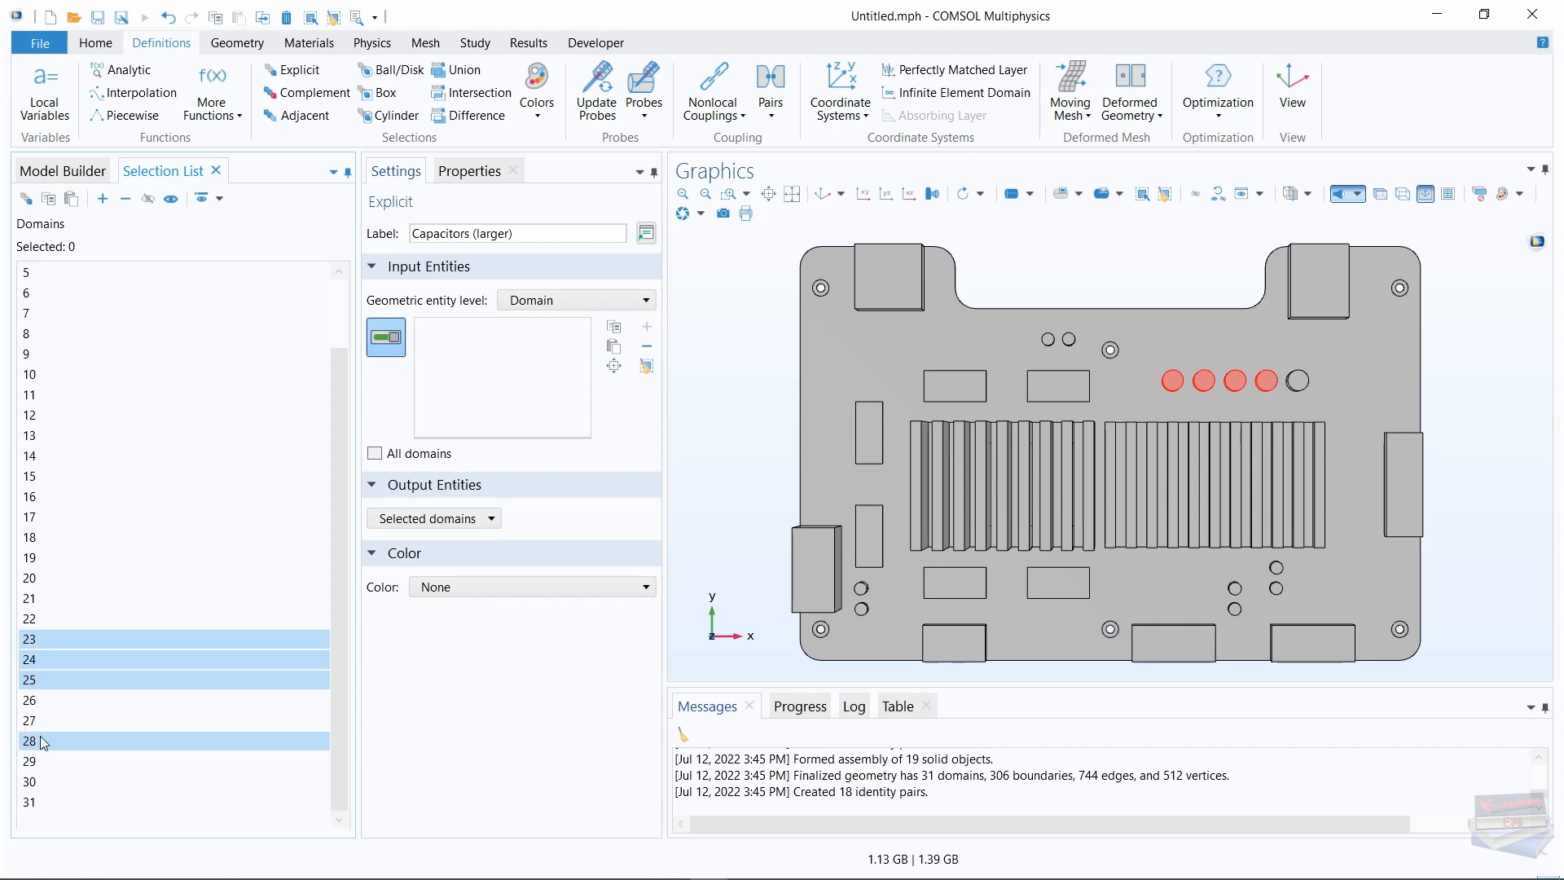
left_click(31, 802, "ctrl")
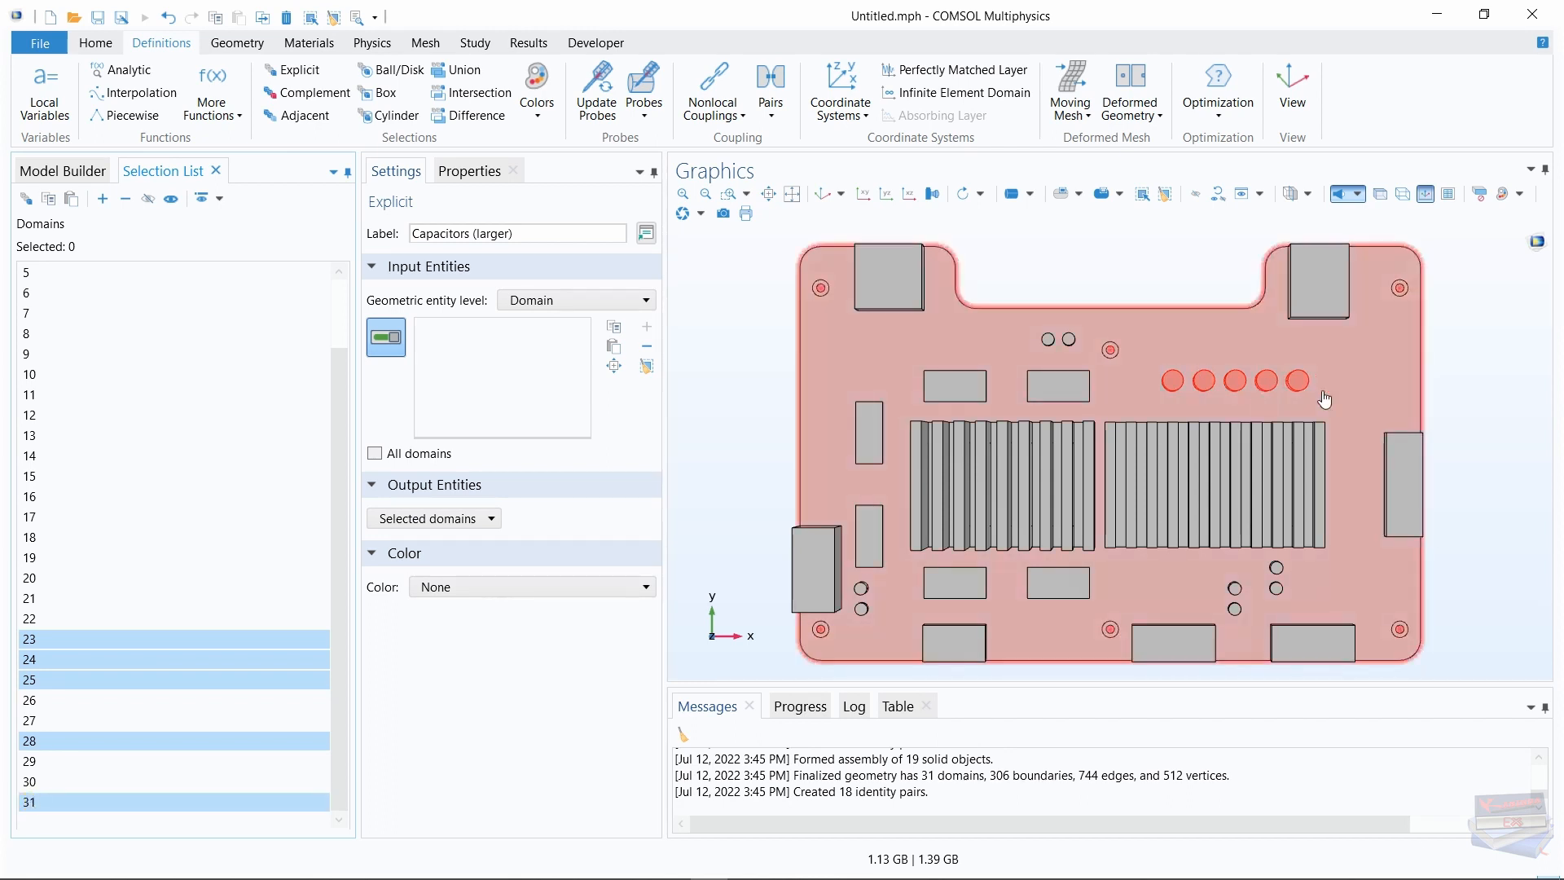
left_click(102, 199)
left_click(66, 170)
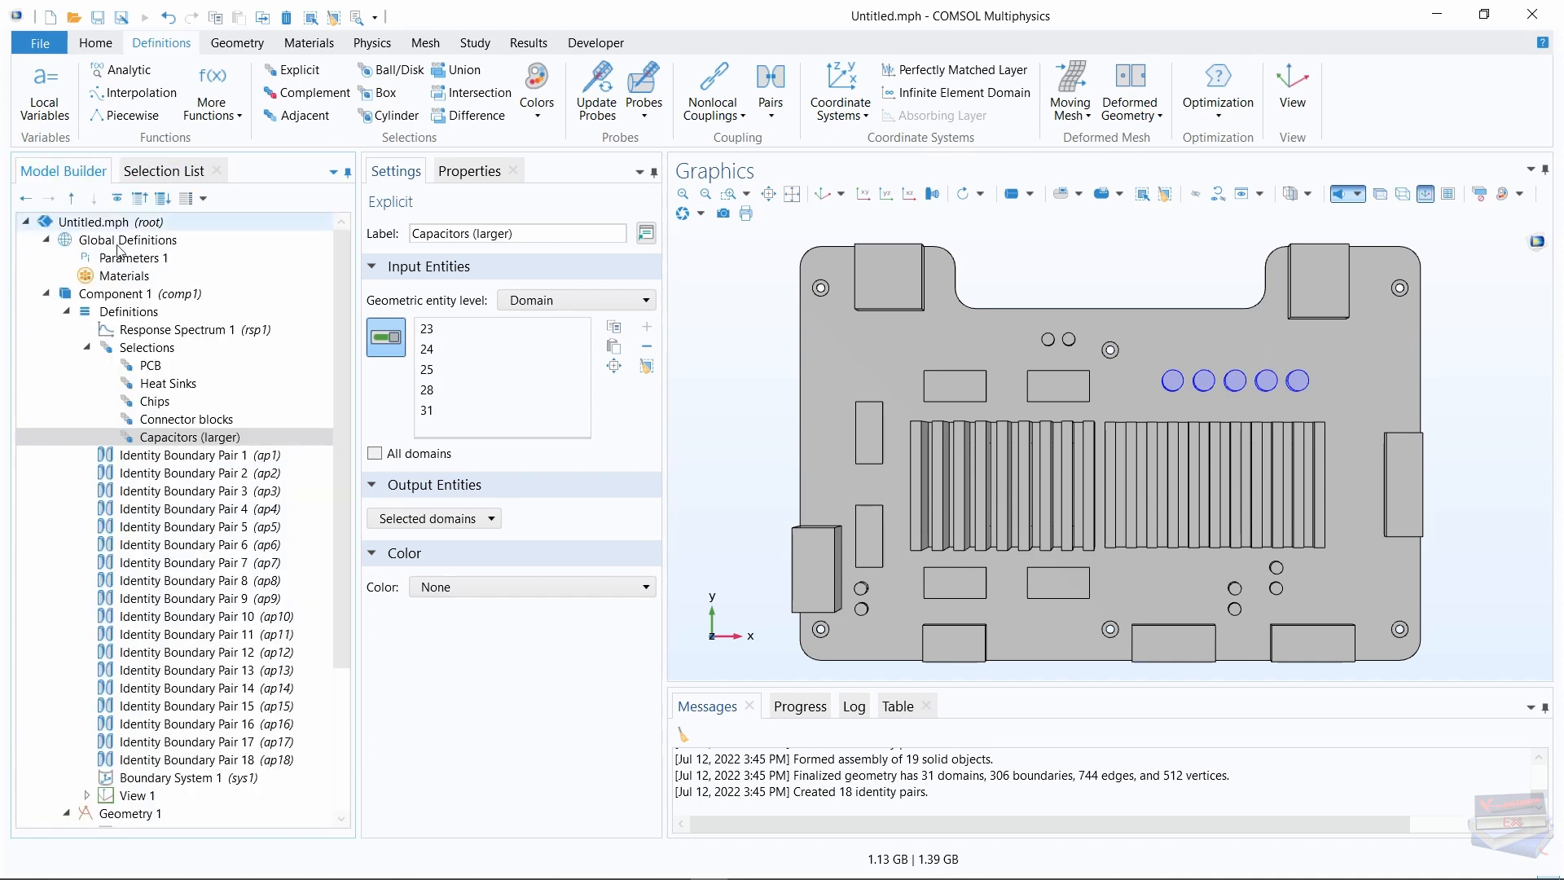
Duplicate the Capacitors (larger) selection and label the copy Capacitors (smaller)
right_click(184, 445)
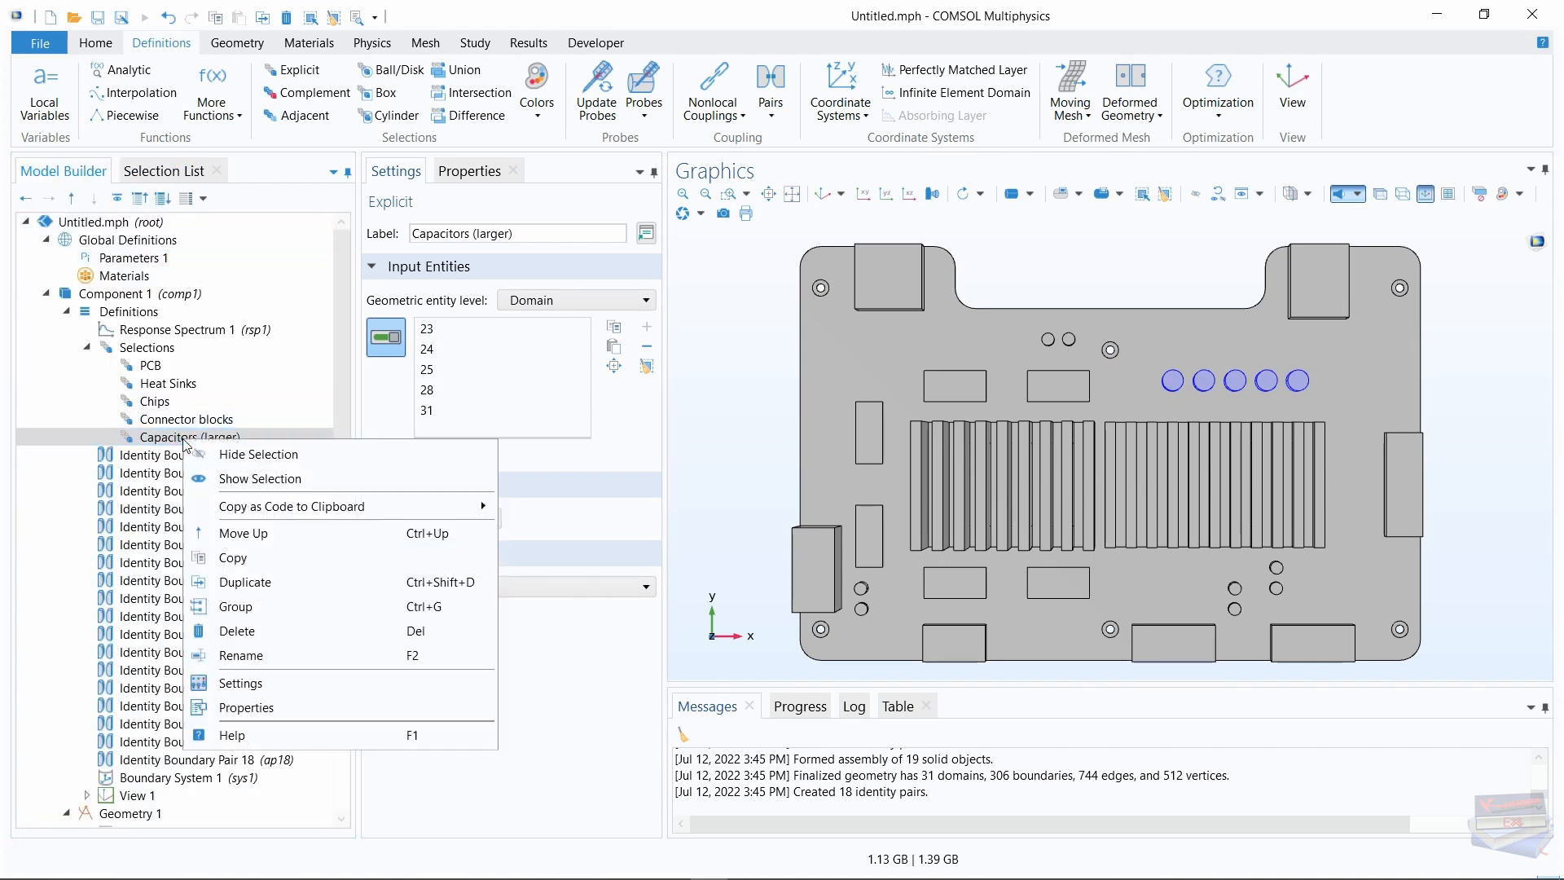
left_click(259, 582)
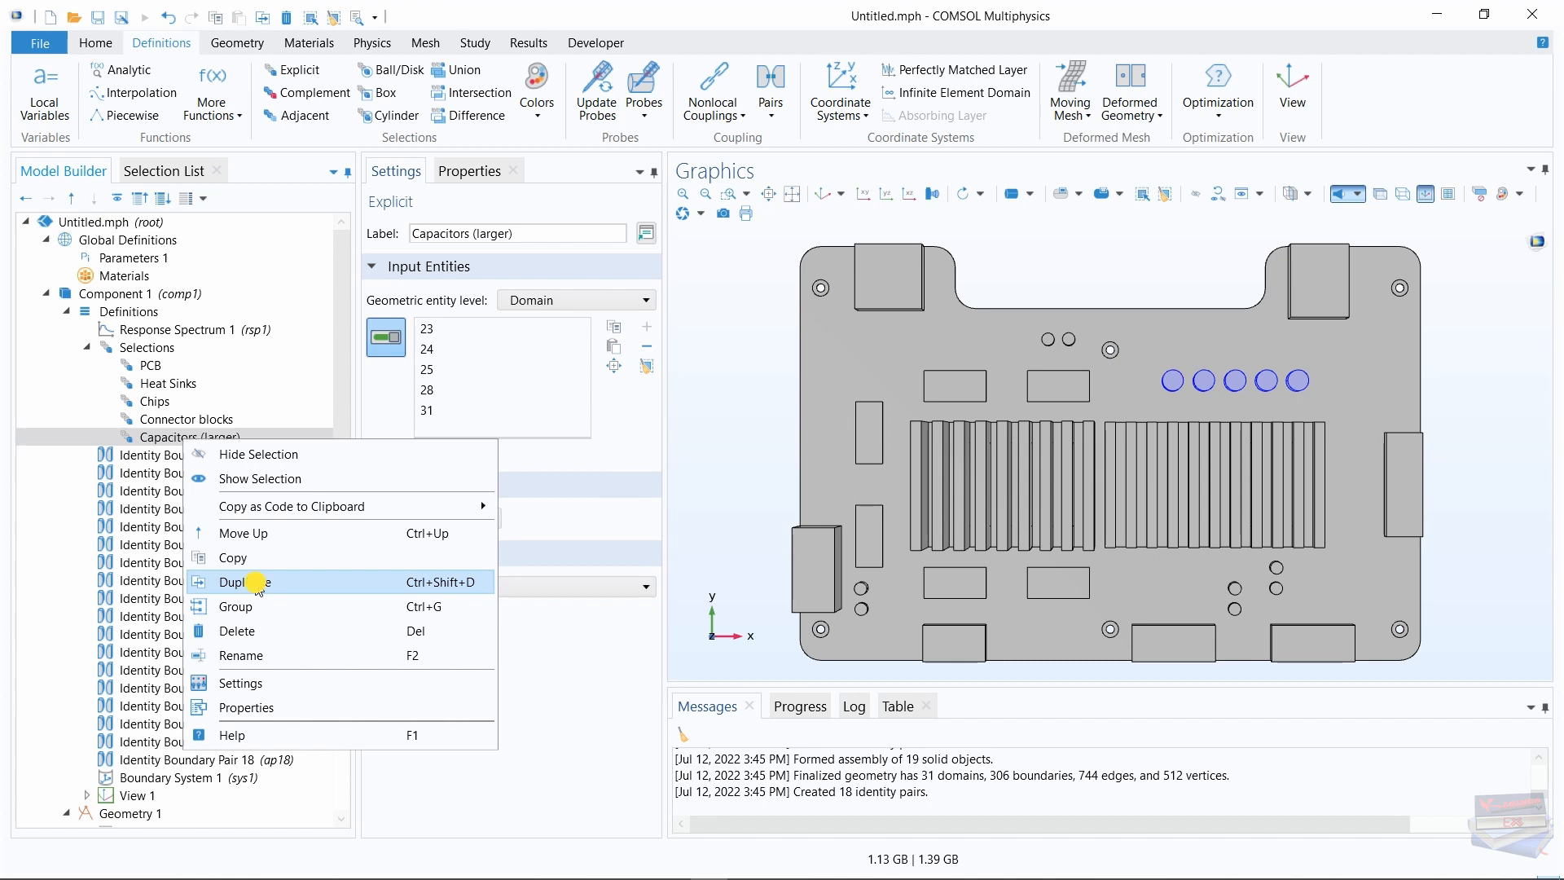
left_click(527, 233)
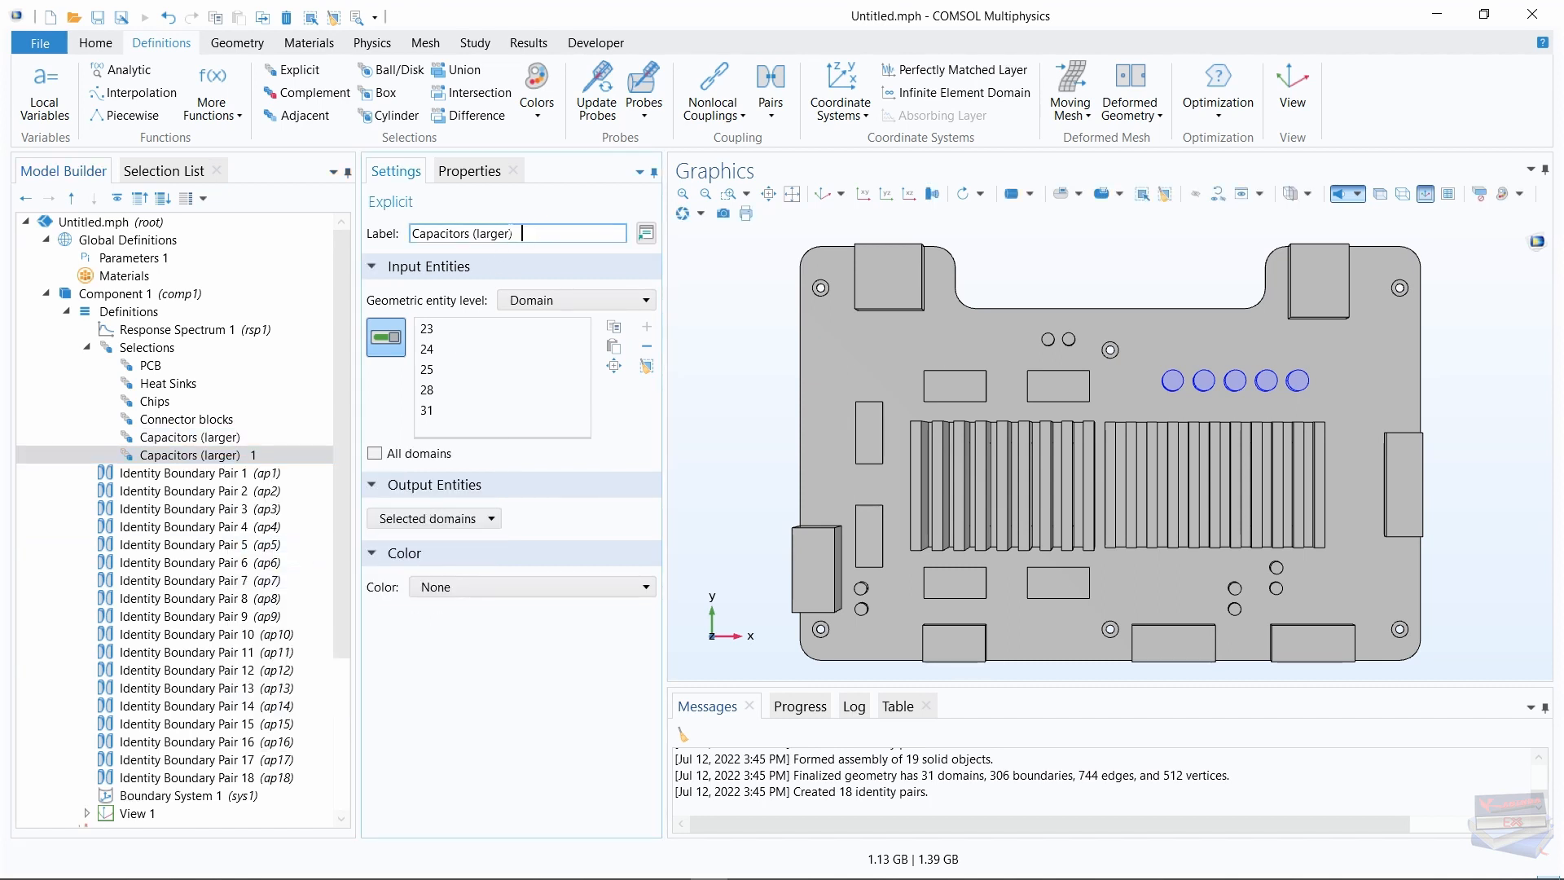
left_click_drag(511, 234, 478, 234)
type("small")
key("Return")
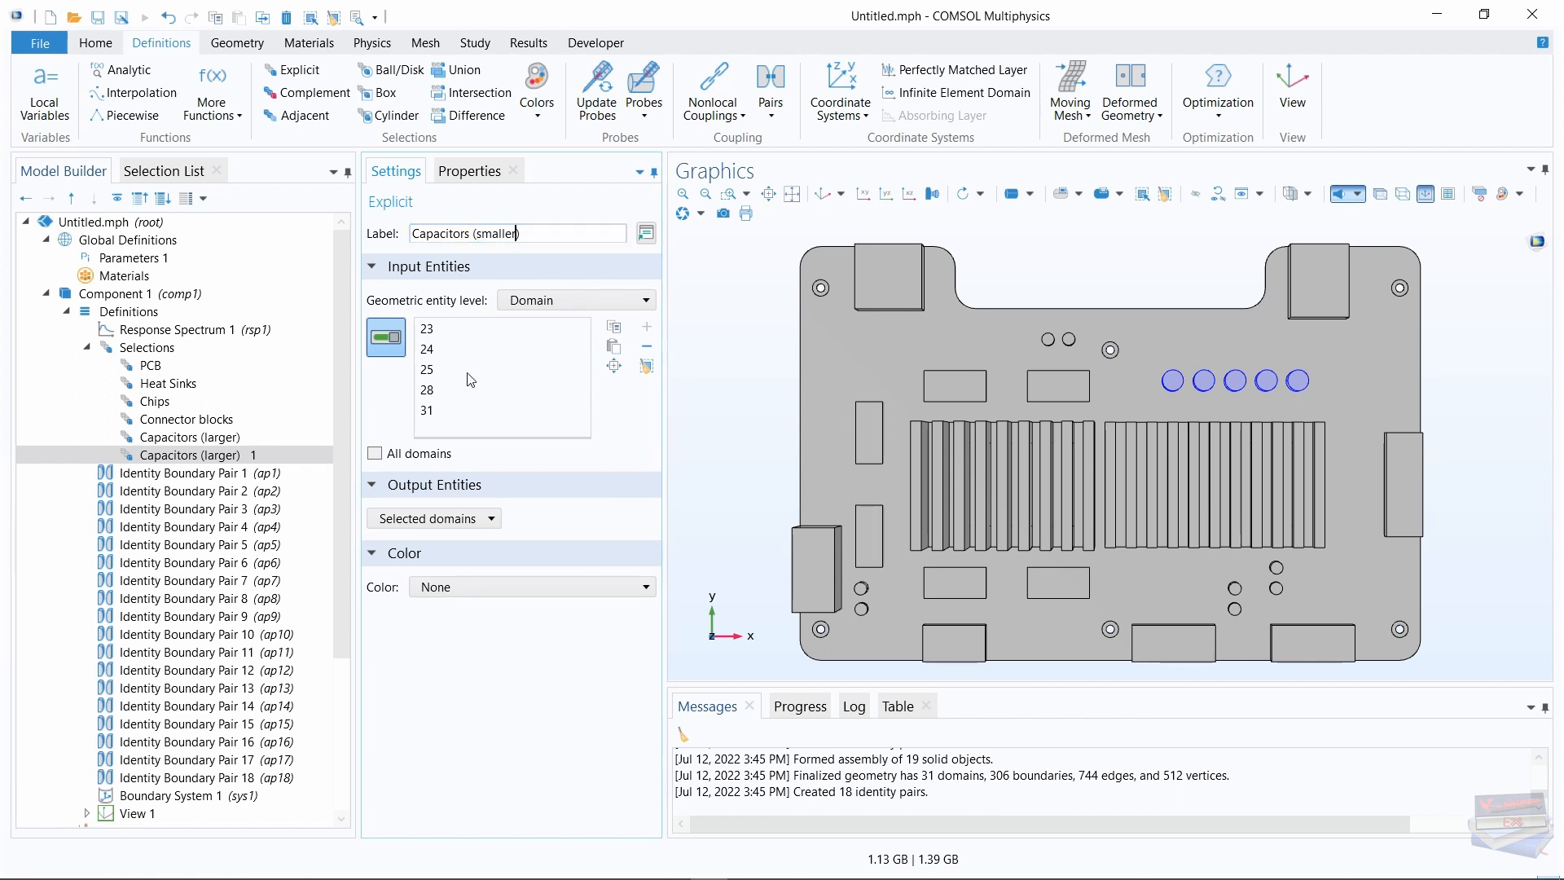
Clear all domains from the Capacitors (smaller) selection and display the list of selectable domains
left_click(528, 385)
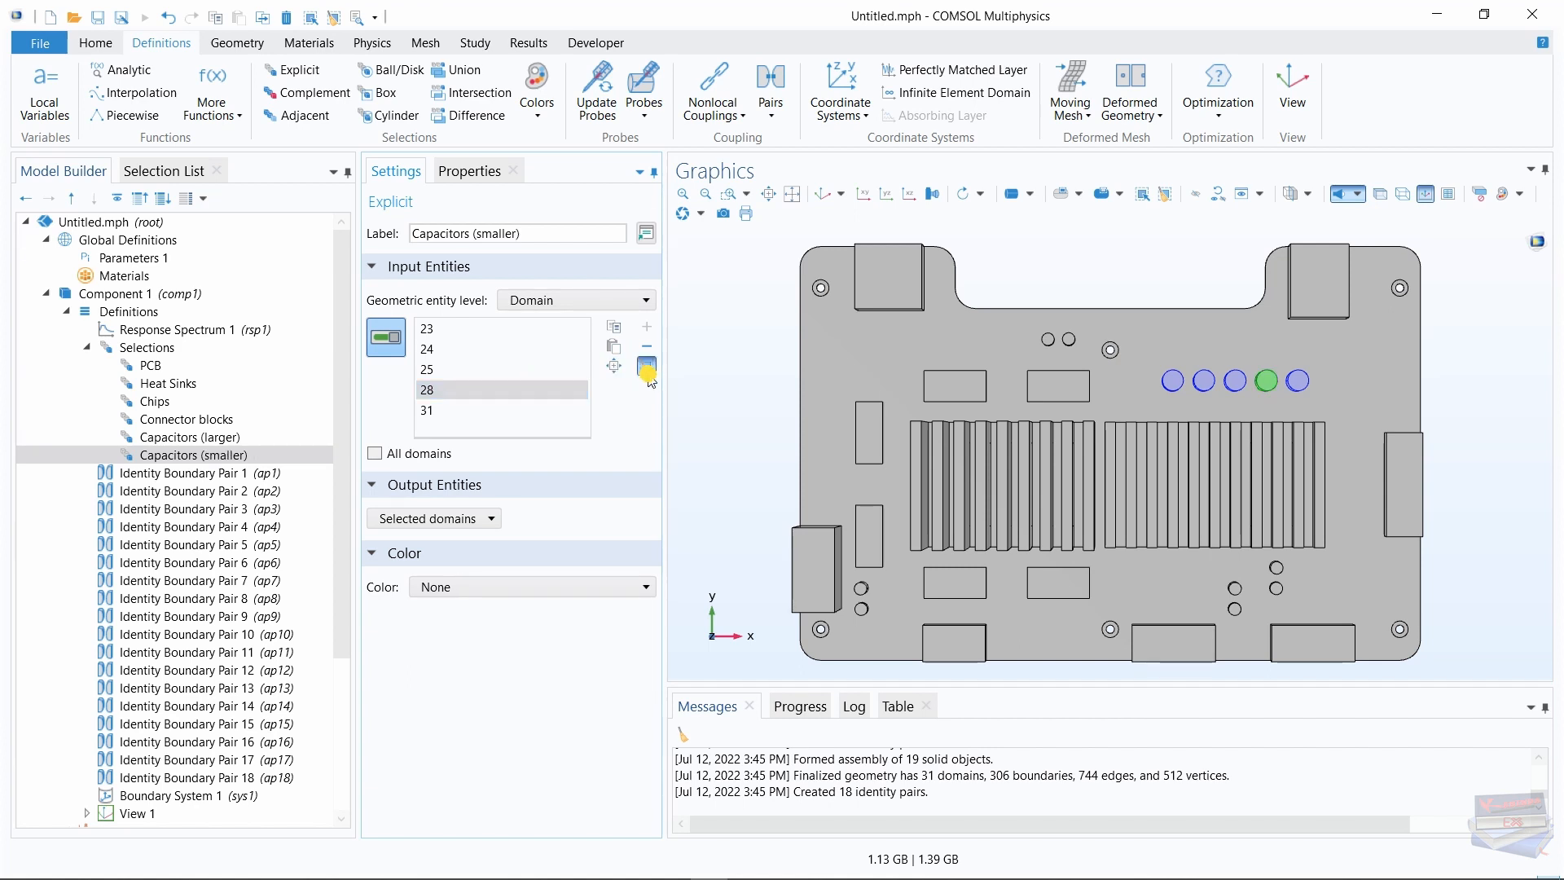
left_click(648, 369)
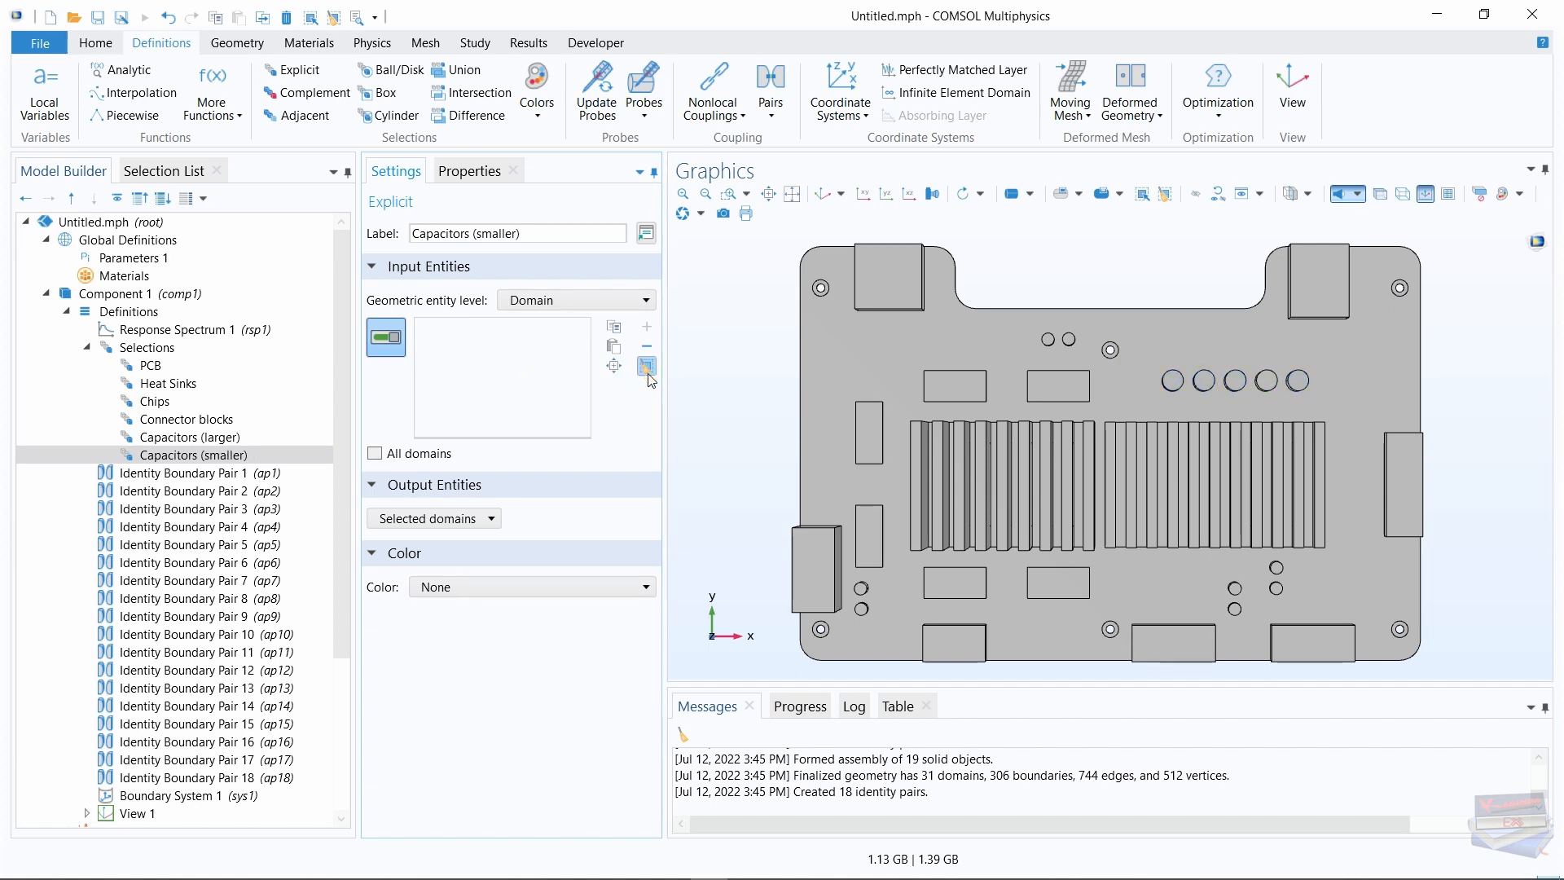
left_click(165, 173)
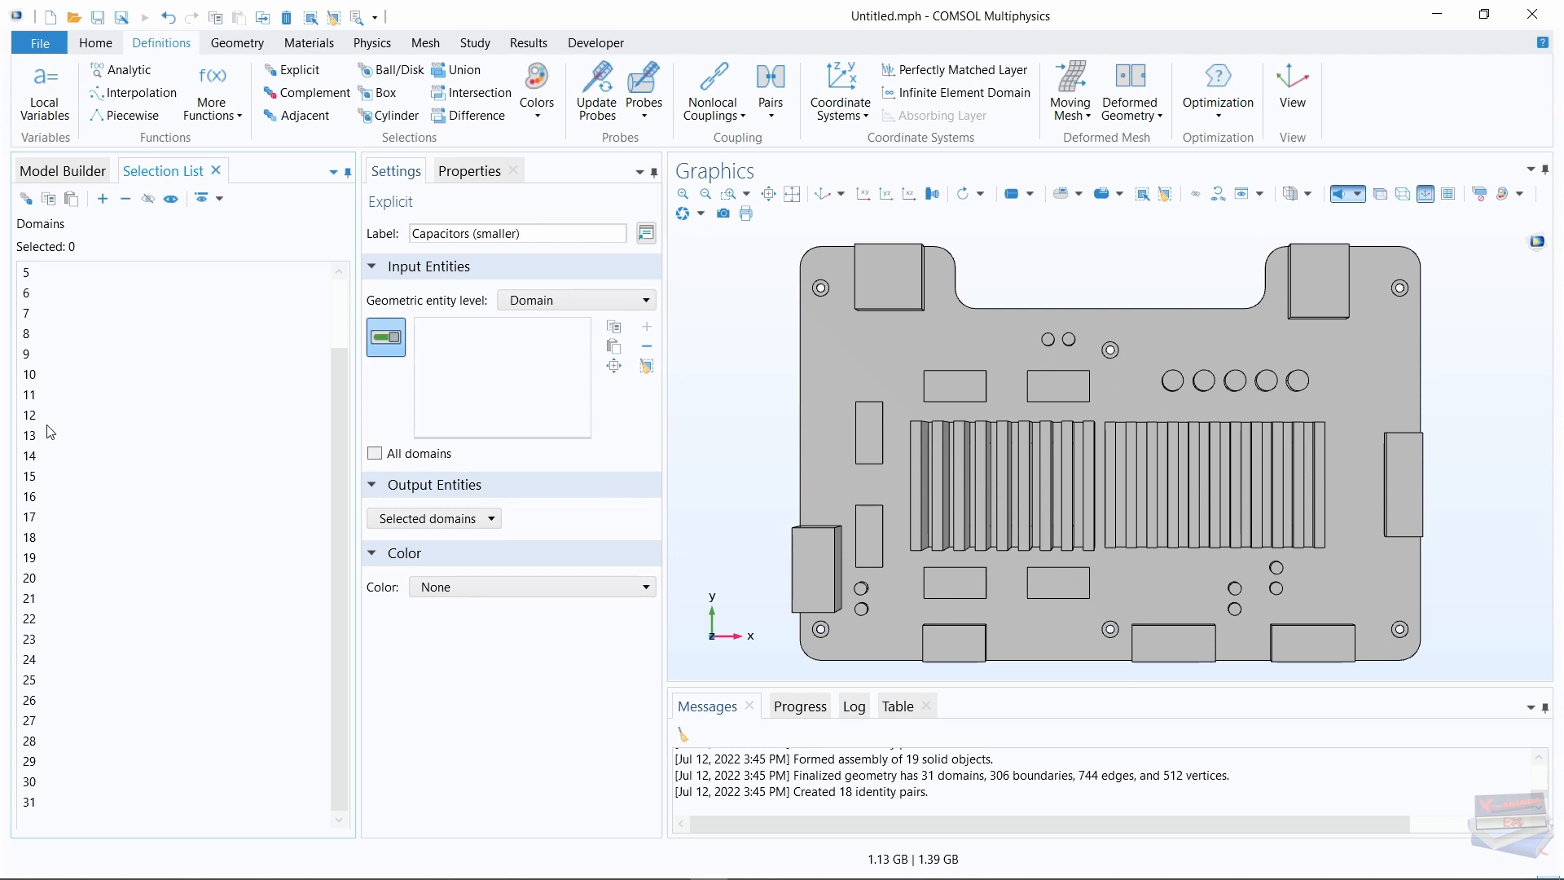
Add the eight small cylinders, domains 15, 16, 19, 20, 26, 27, 29 and 30, to the Capacitors (smaller) selection and return to the model tree
left_click(33, 479)
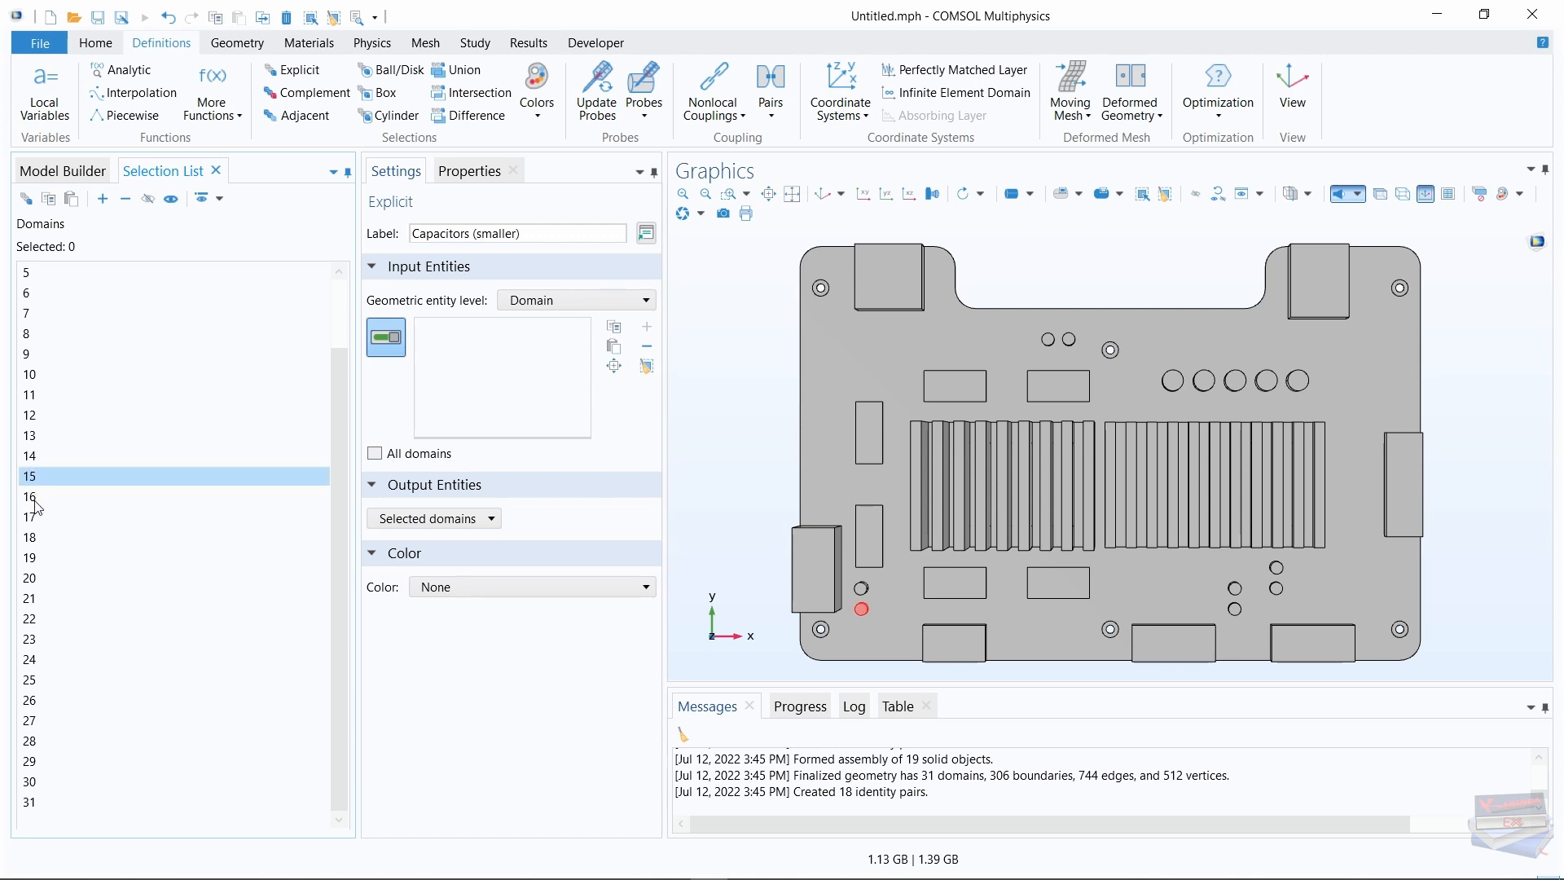
left_click(31, 498, "ctrl")
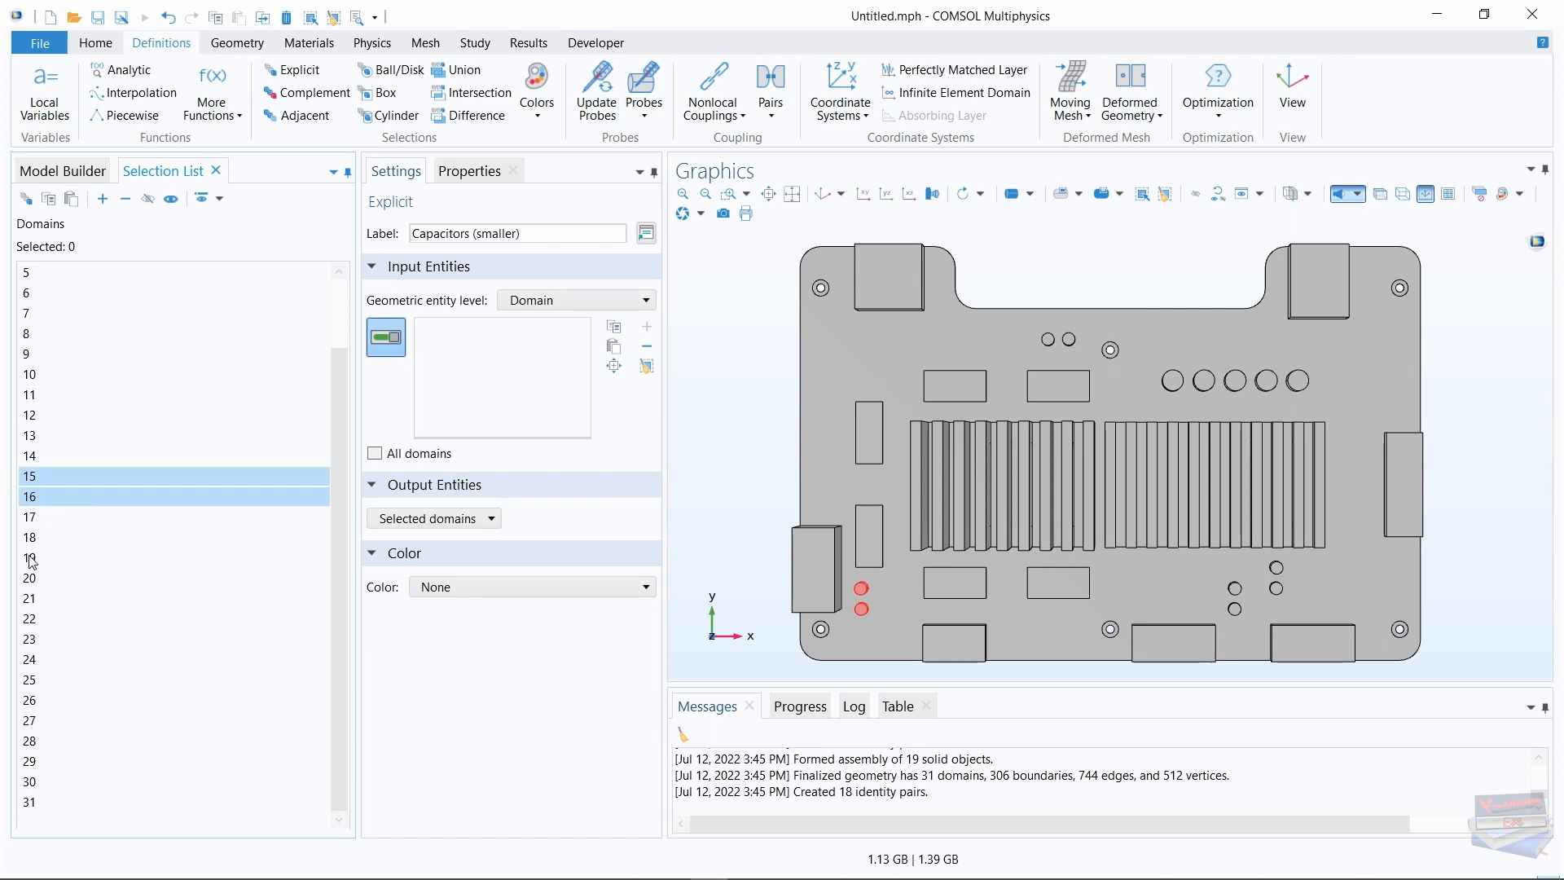
left_click(30, 561, "ctrl")
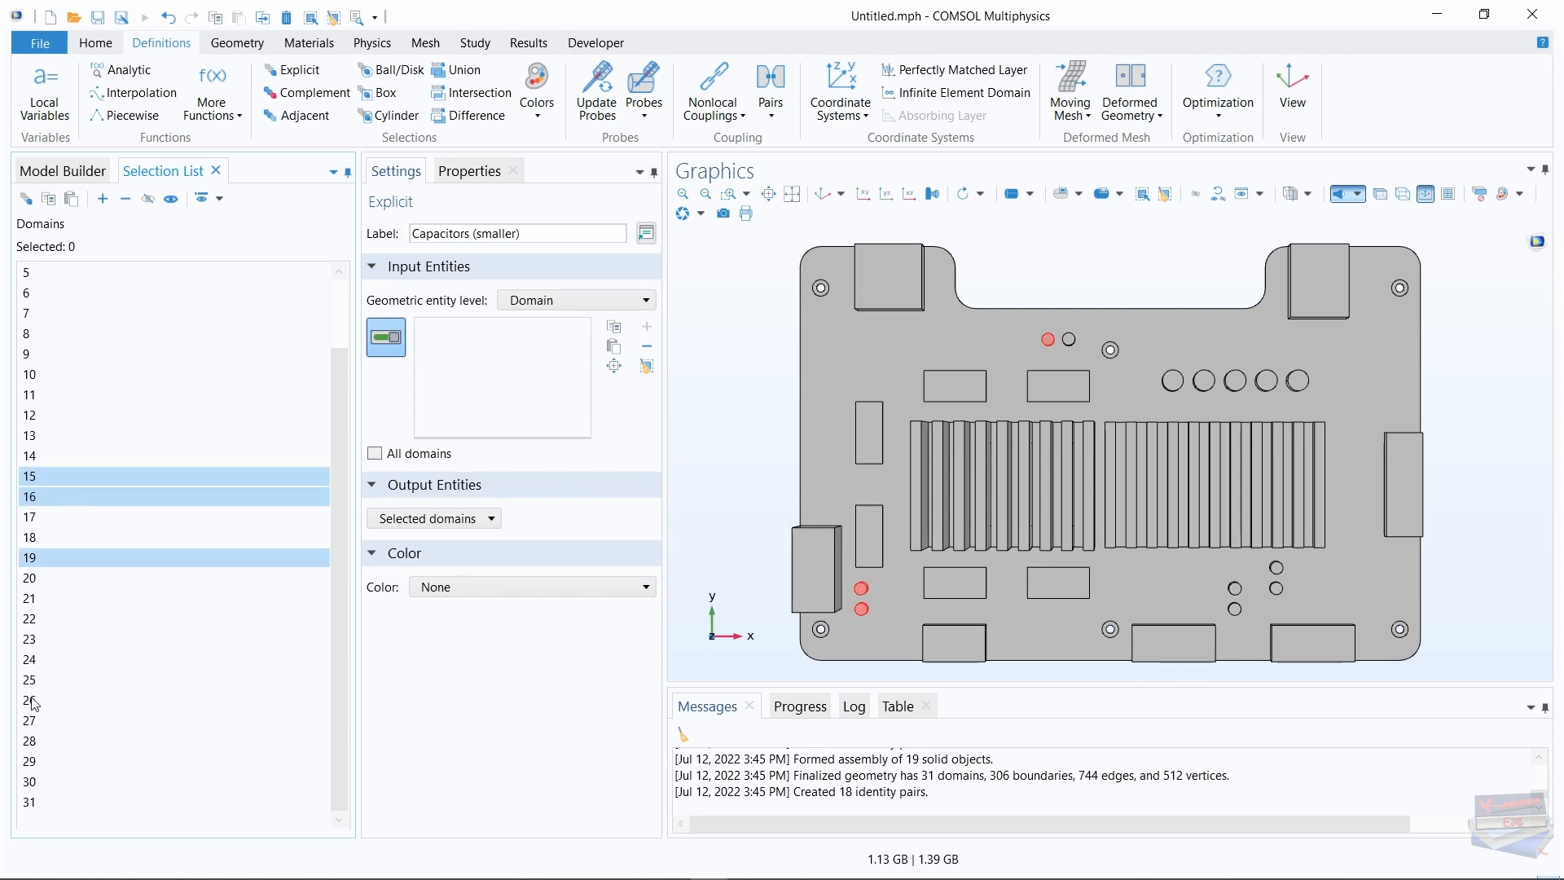
left_click(34, 580, "ctrl")
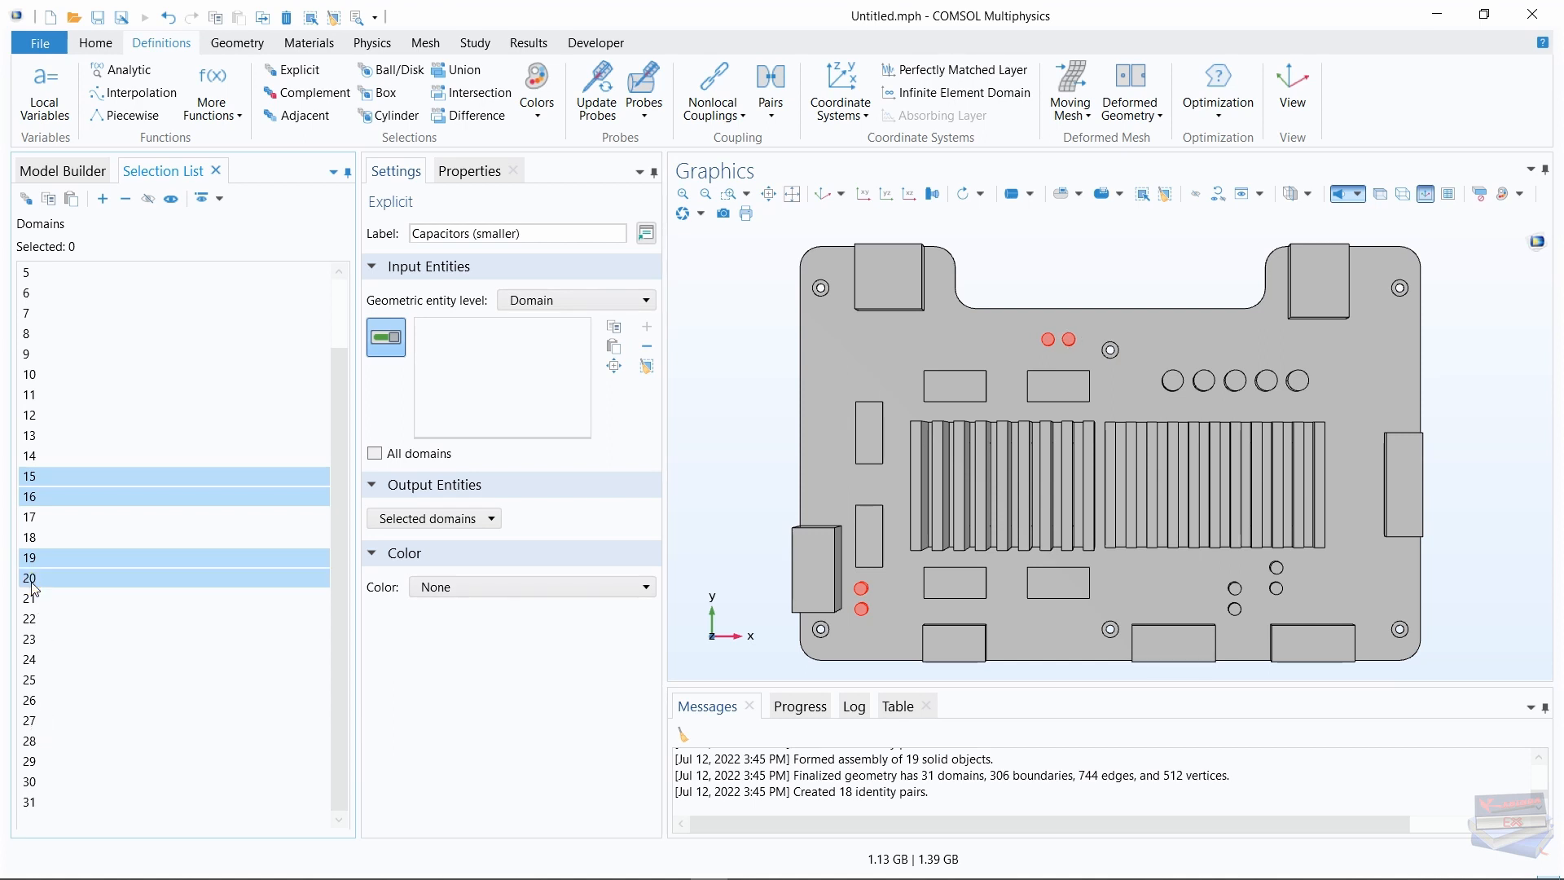
left_click(30, 703, "ctrl")
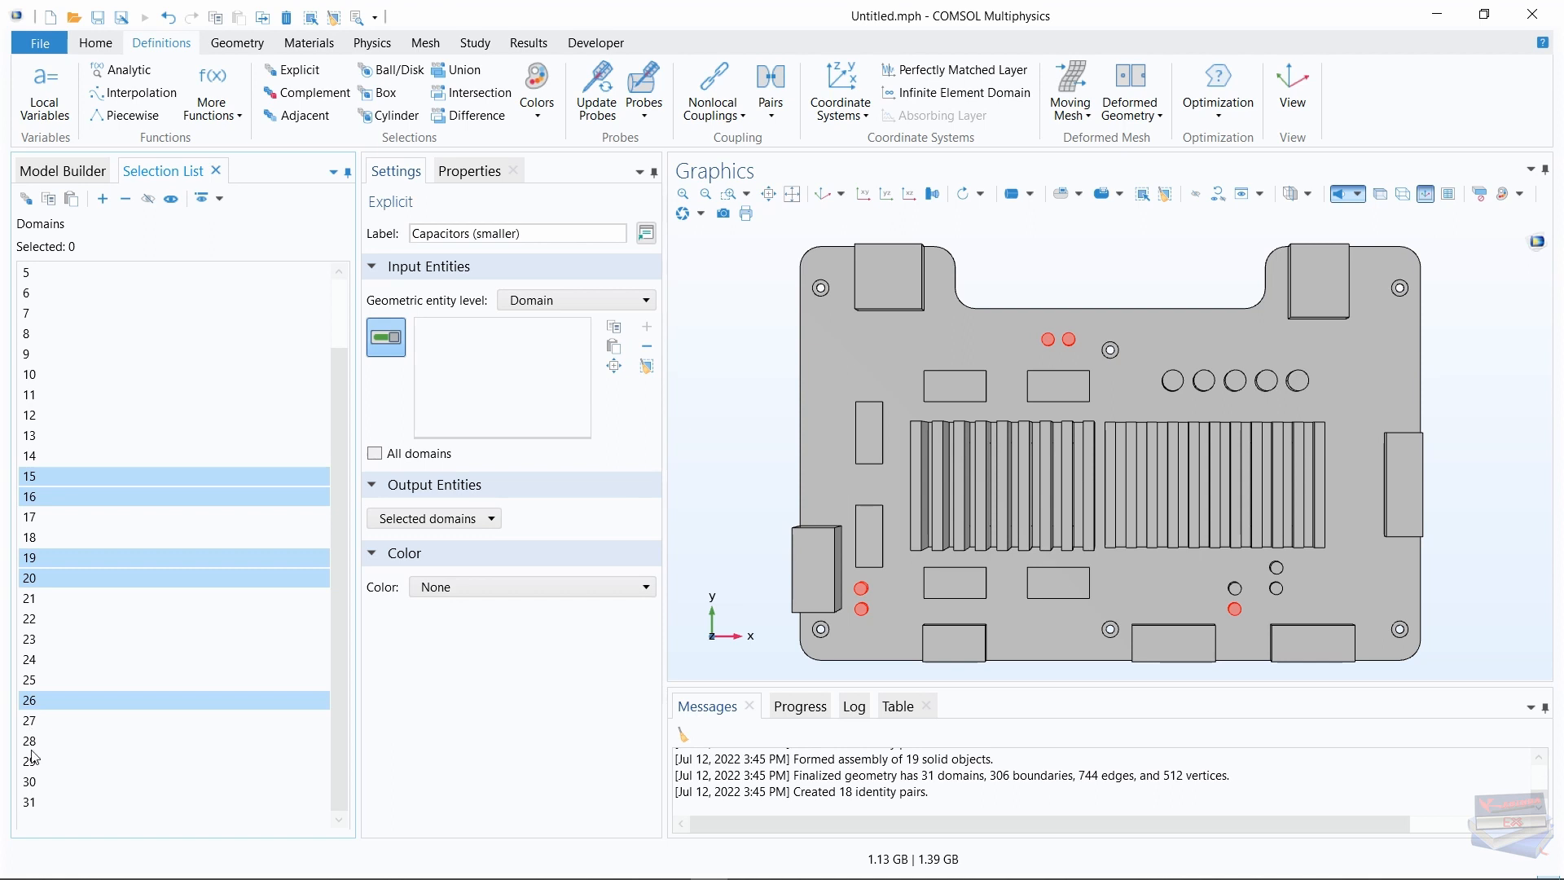
left_click(30, 722, "ctrl")
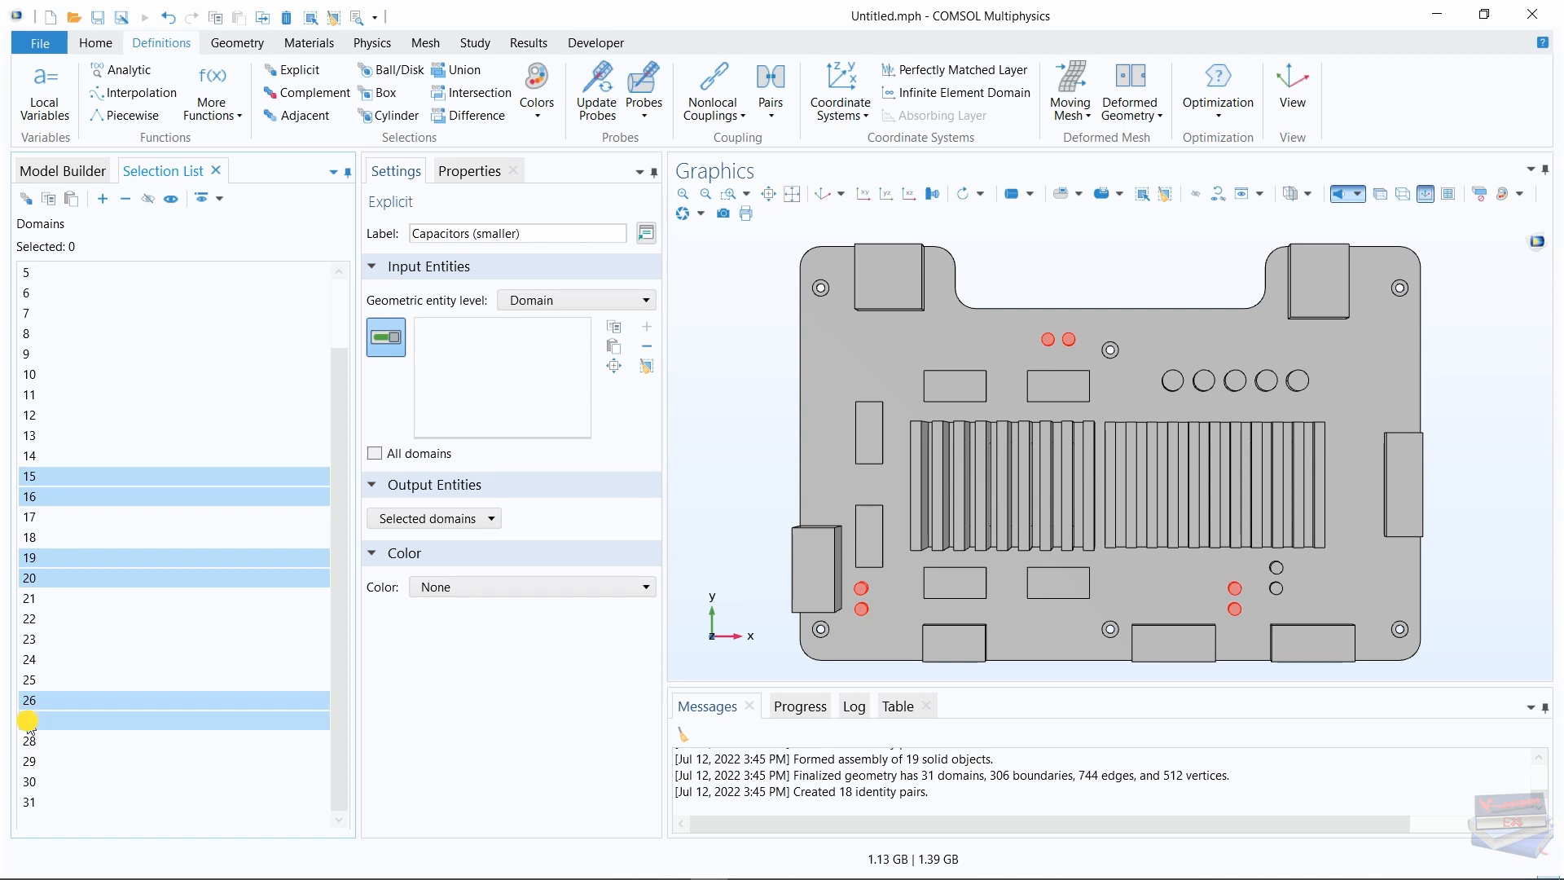
left_click(24, 763, "ctrl")
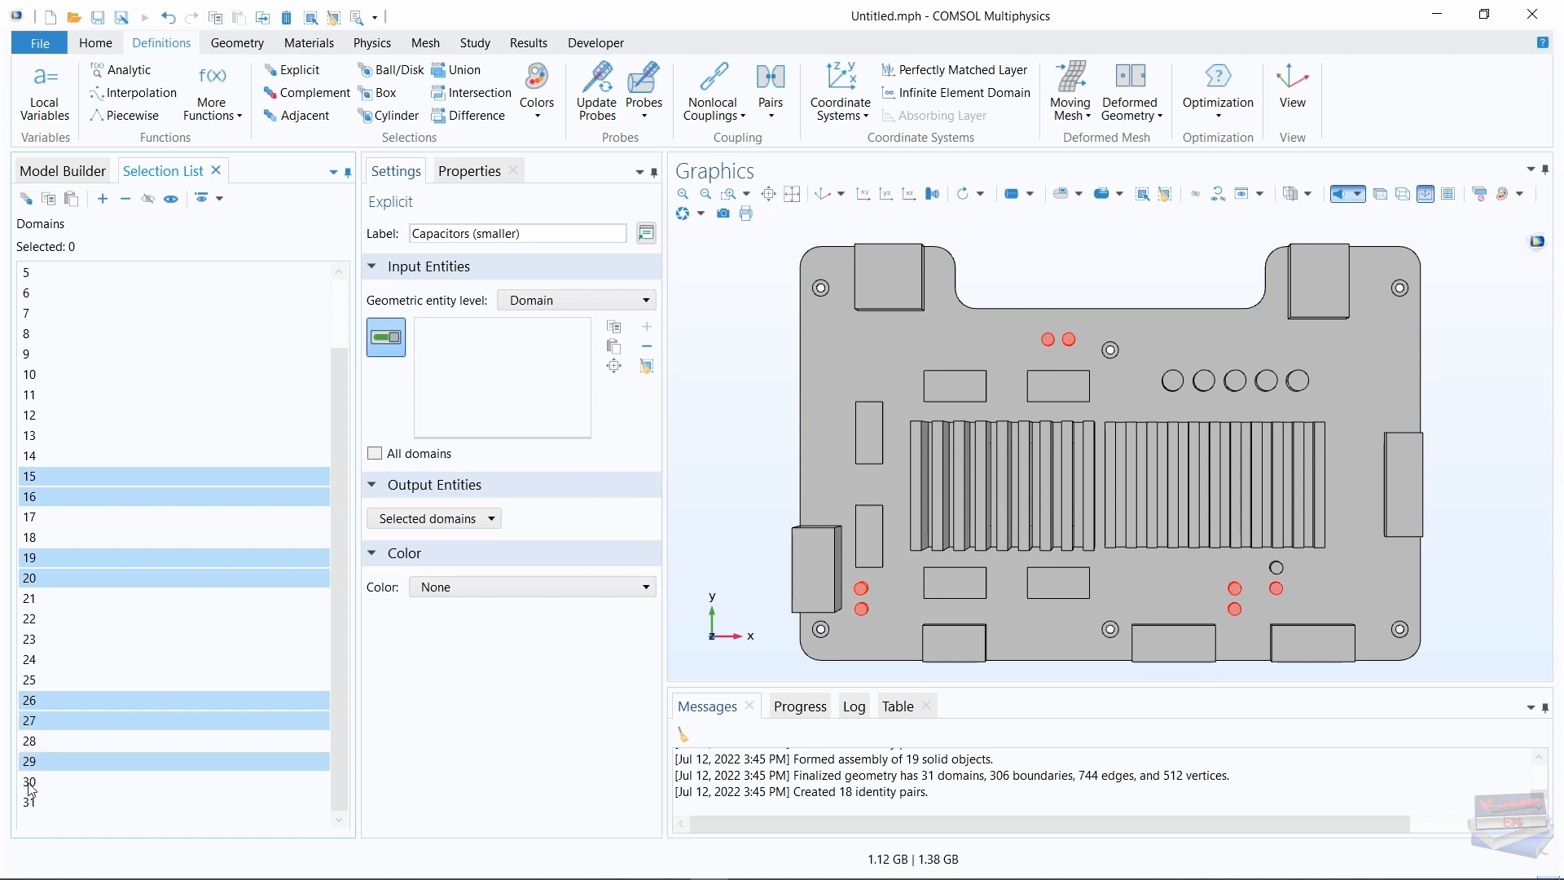
left_click(31, 787, "ctrl")
left_click(101, 199)
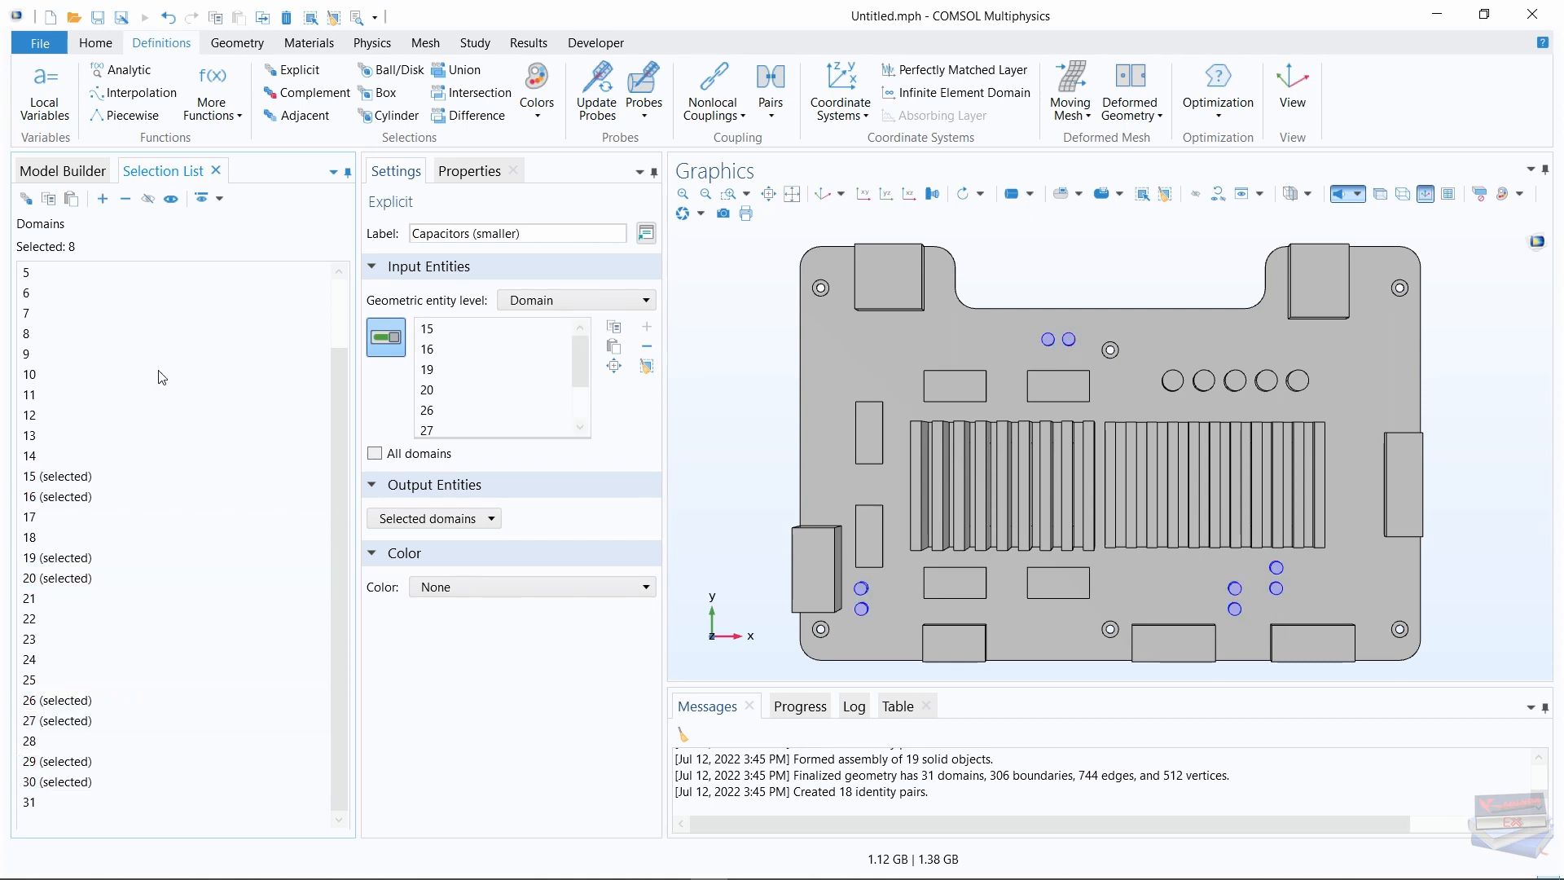
left_click(62, 170)
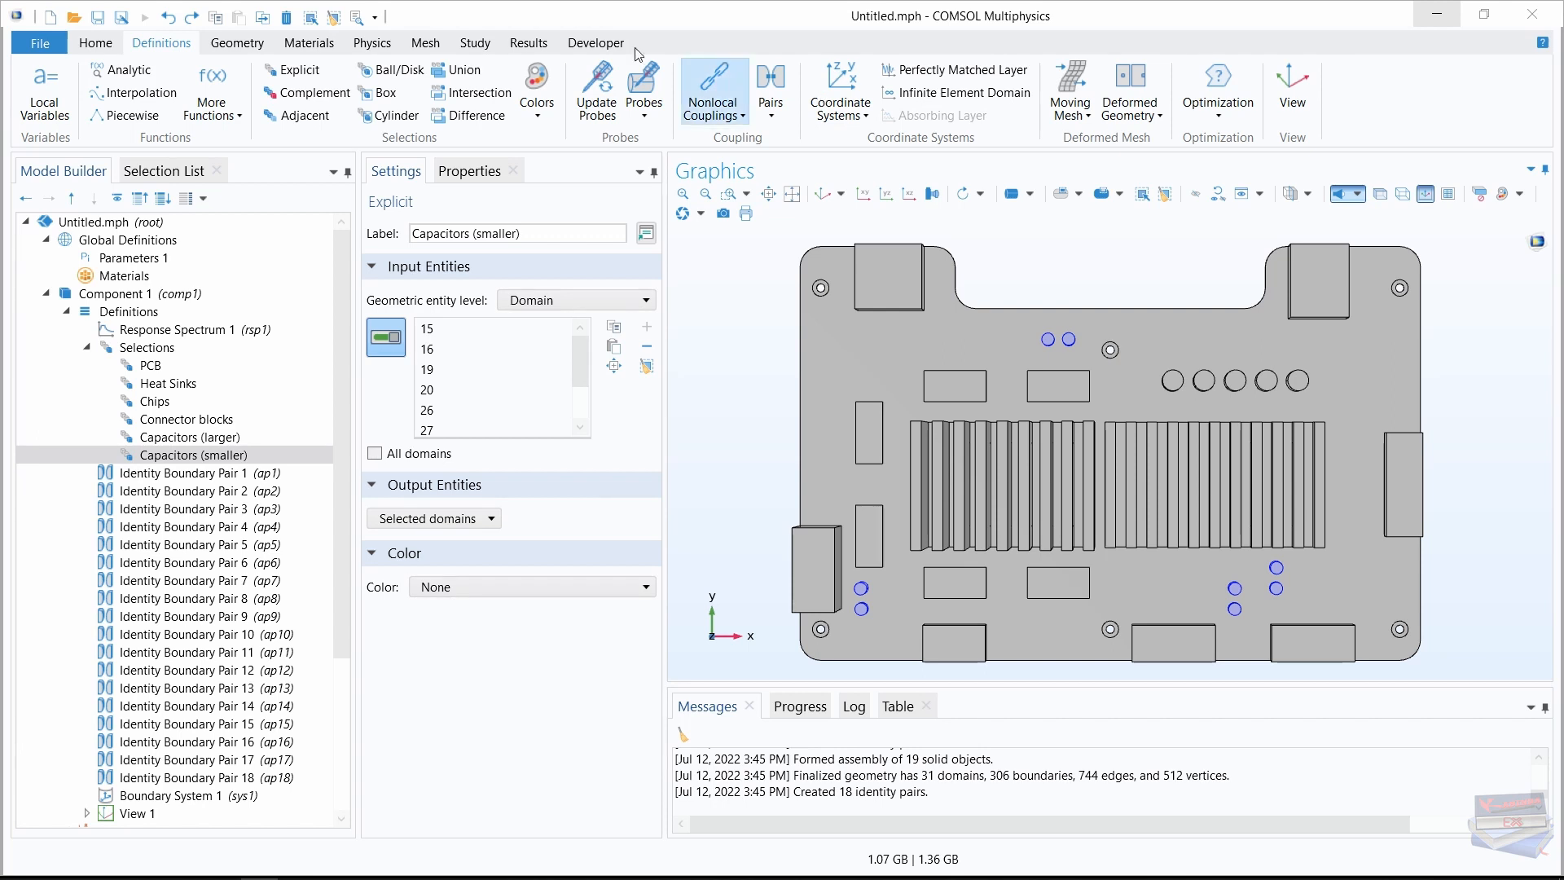
Create a new explicit selection labelled Mounting holes and set its geometric entity level to Boundary
left_click(295, 70)
type("Mounting holes")
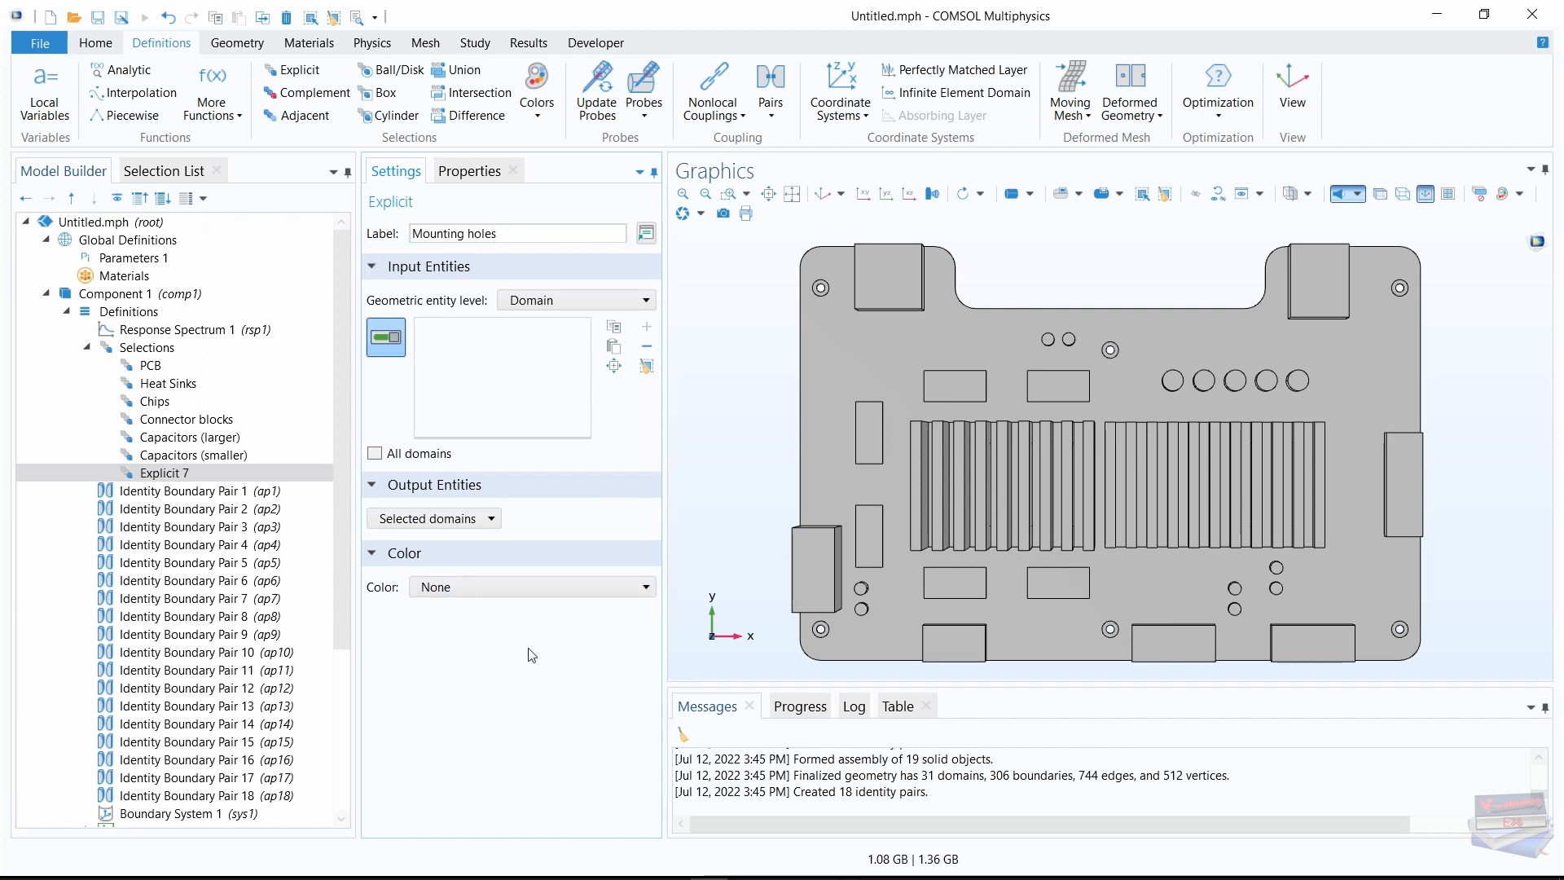
left_click(616, 302)
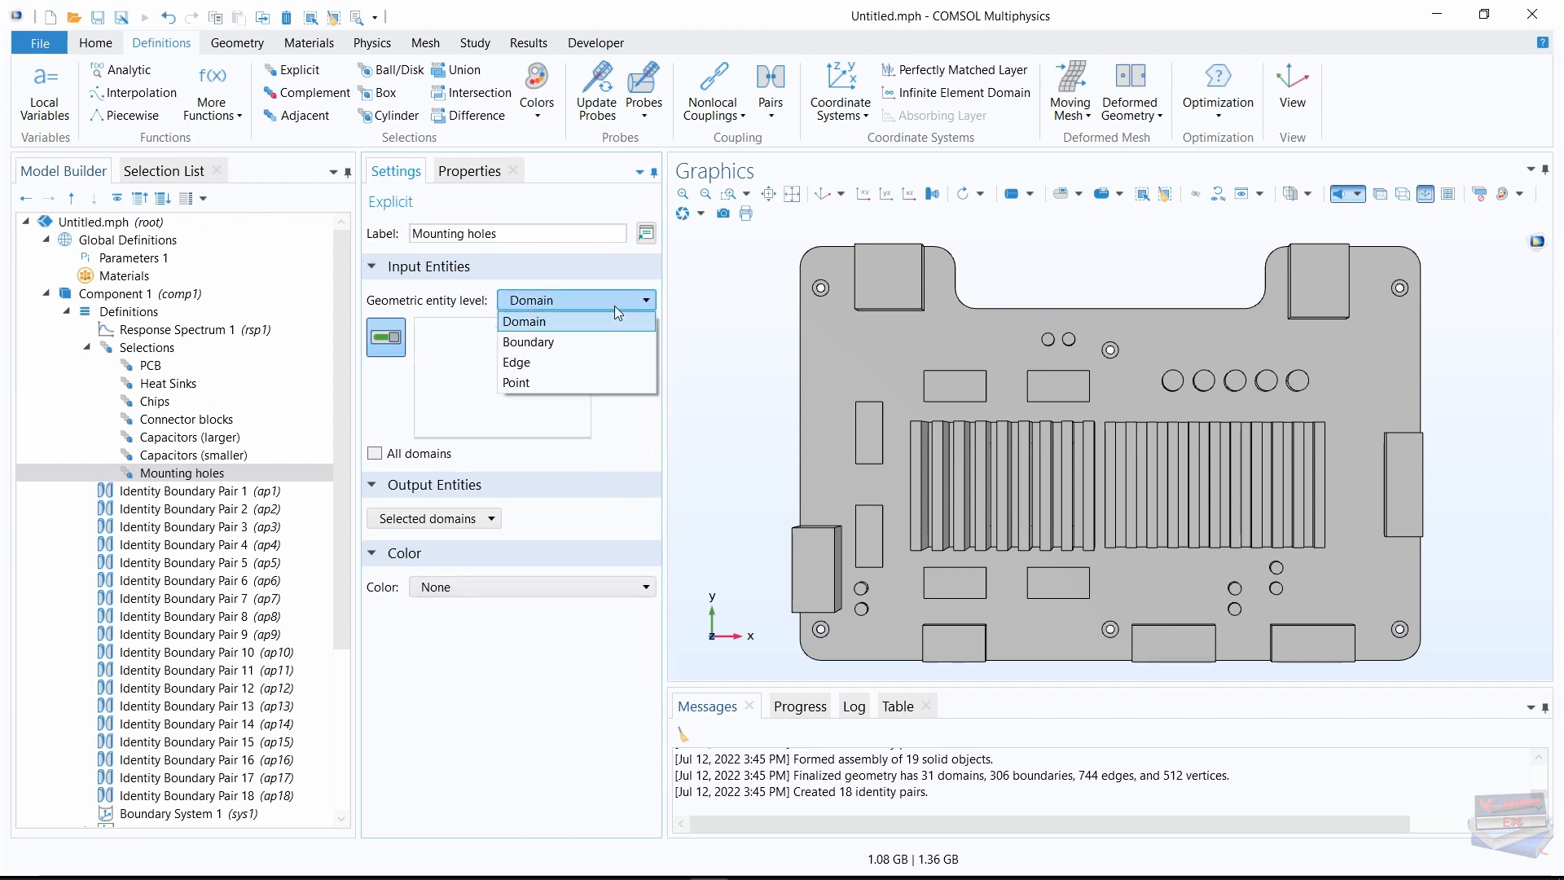
left_click(533, 342)
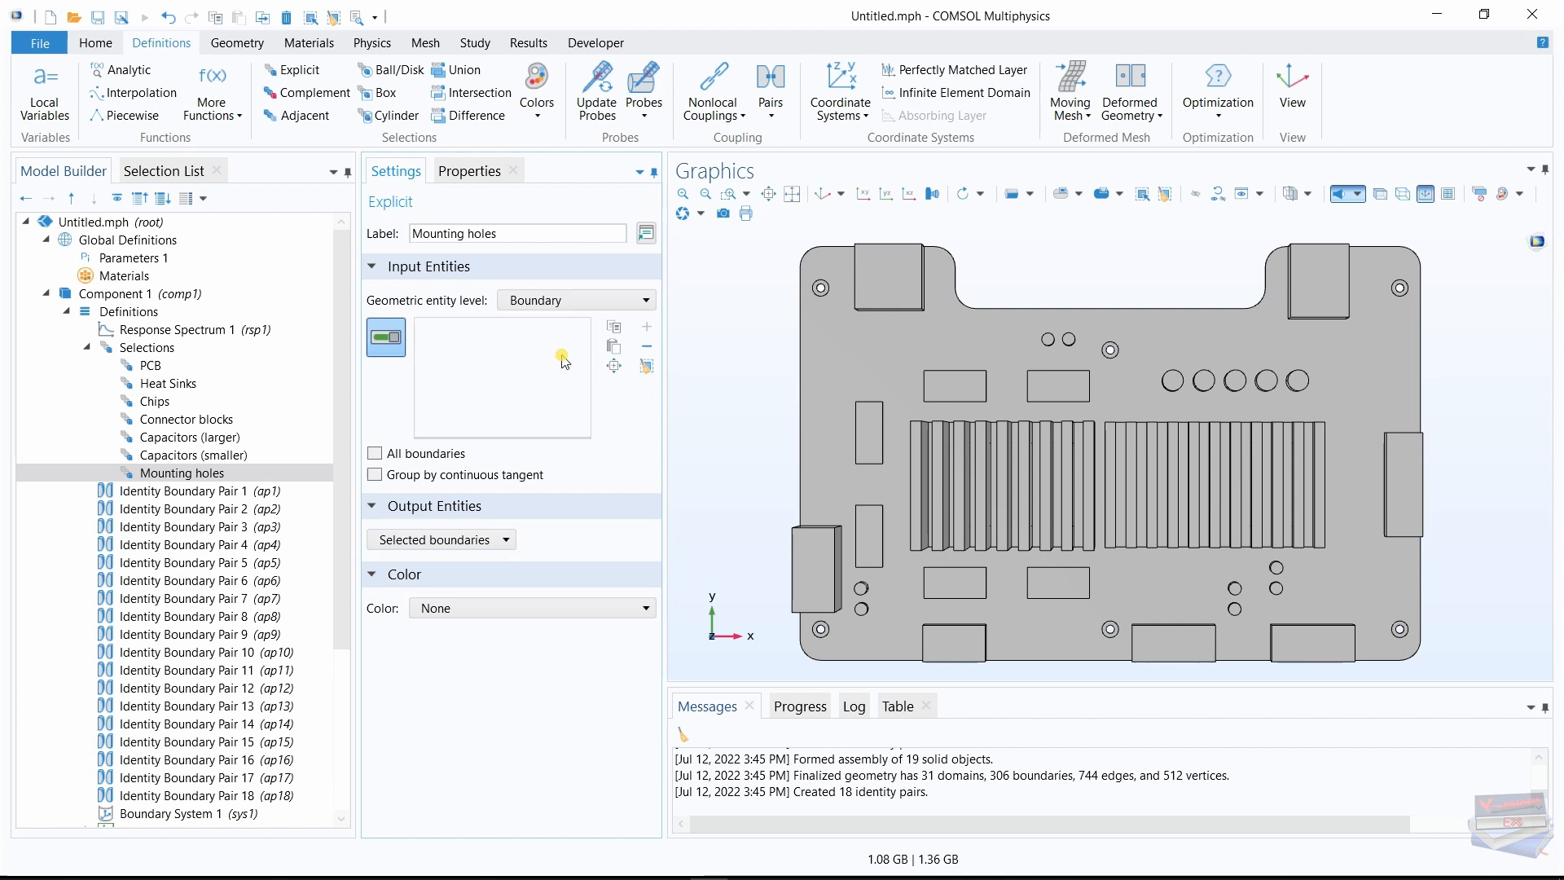
Mark boundaries 6, 8, 10–13 and 15–18 in the list of selectable boundaries for the Mounting holes selection
left_click(156, 174)
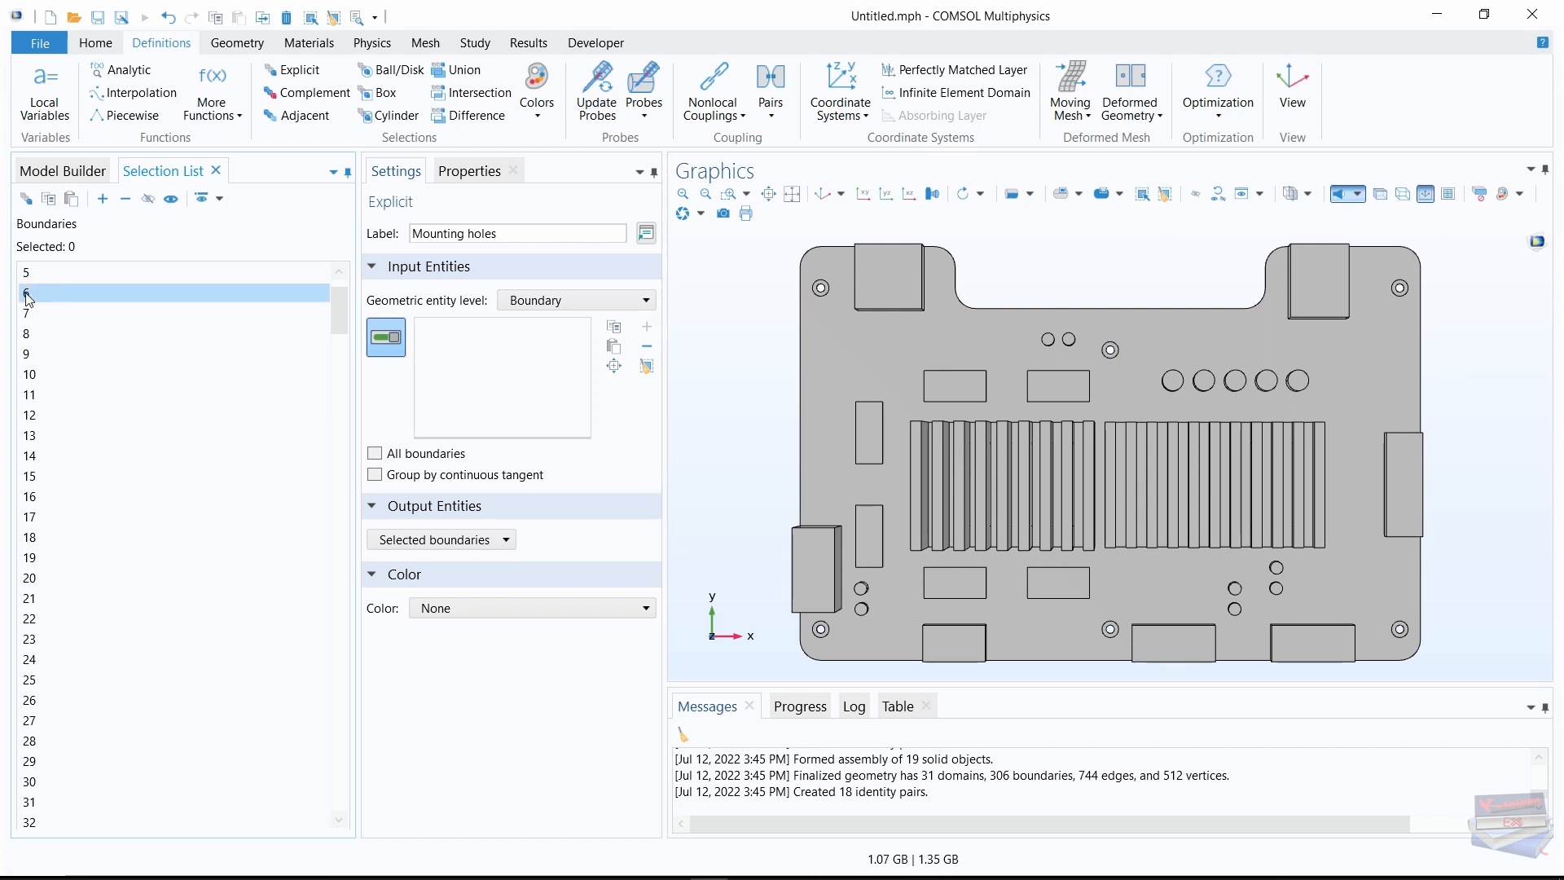
left_click(30, 339, "ctrl")
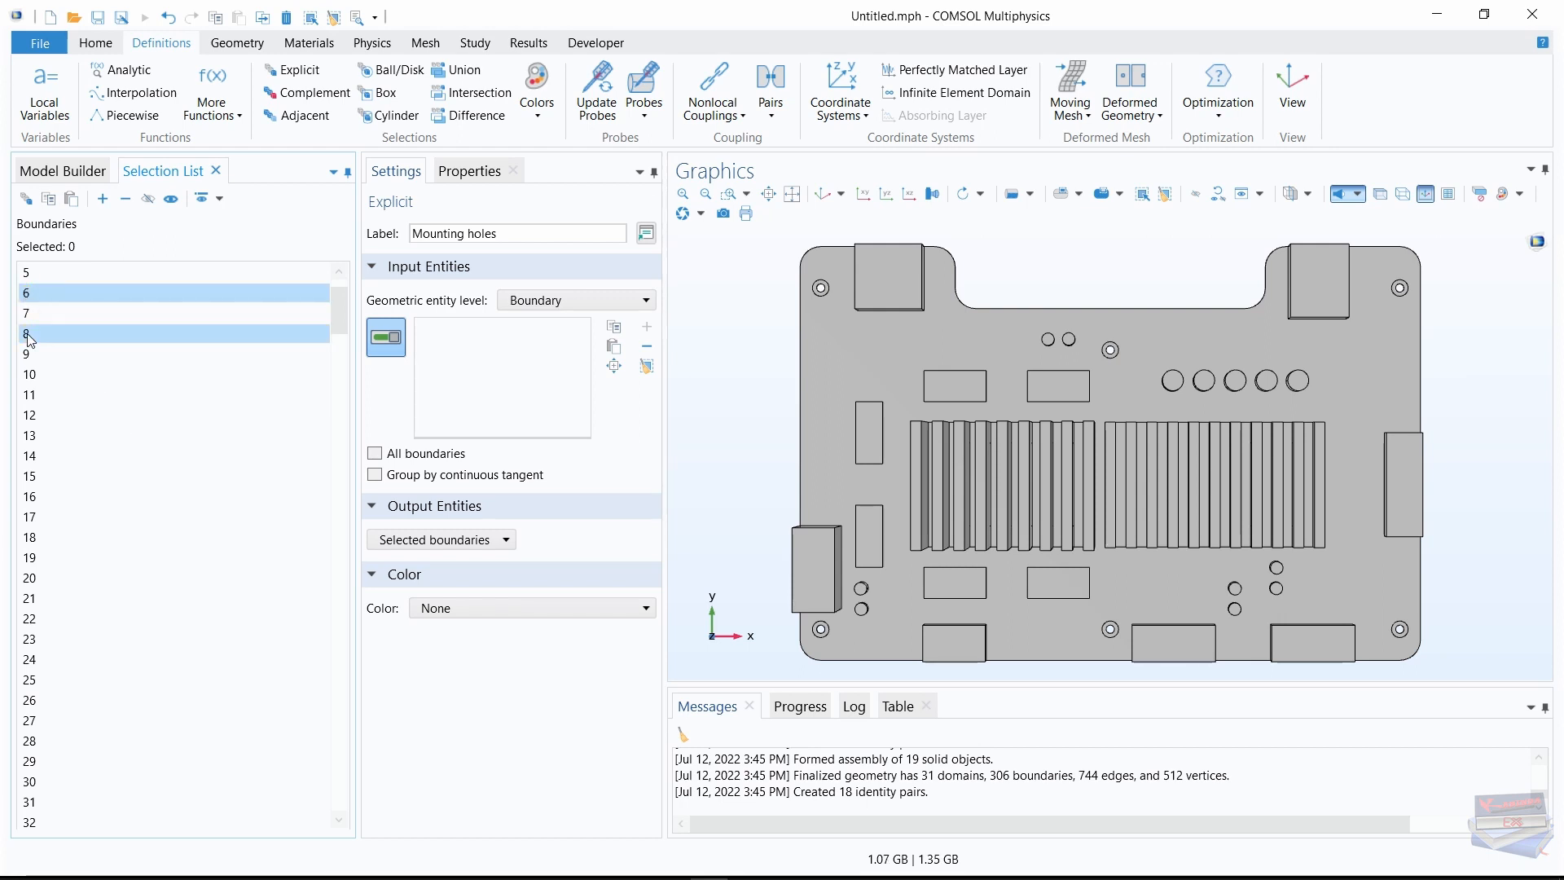
left_click(30, 373, "ctrl")
left_click(31, 394, "ctrl")
left_click(31, 435, "ctrl+shift")
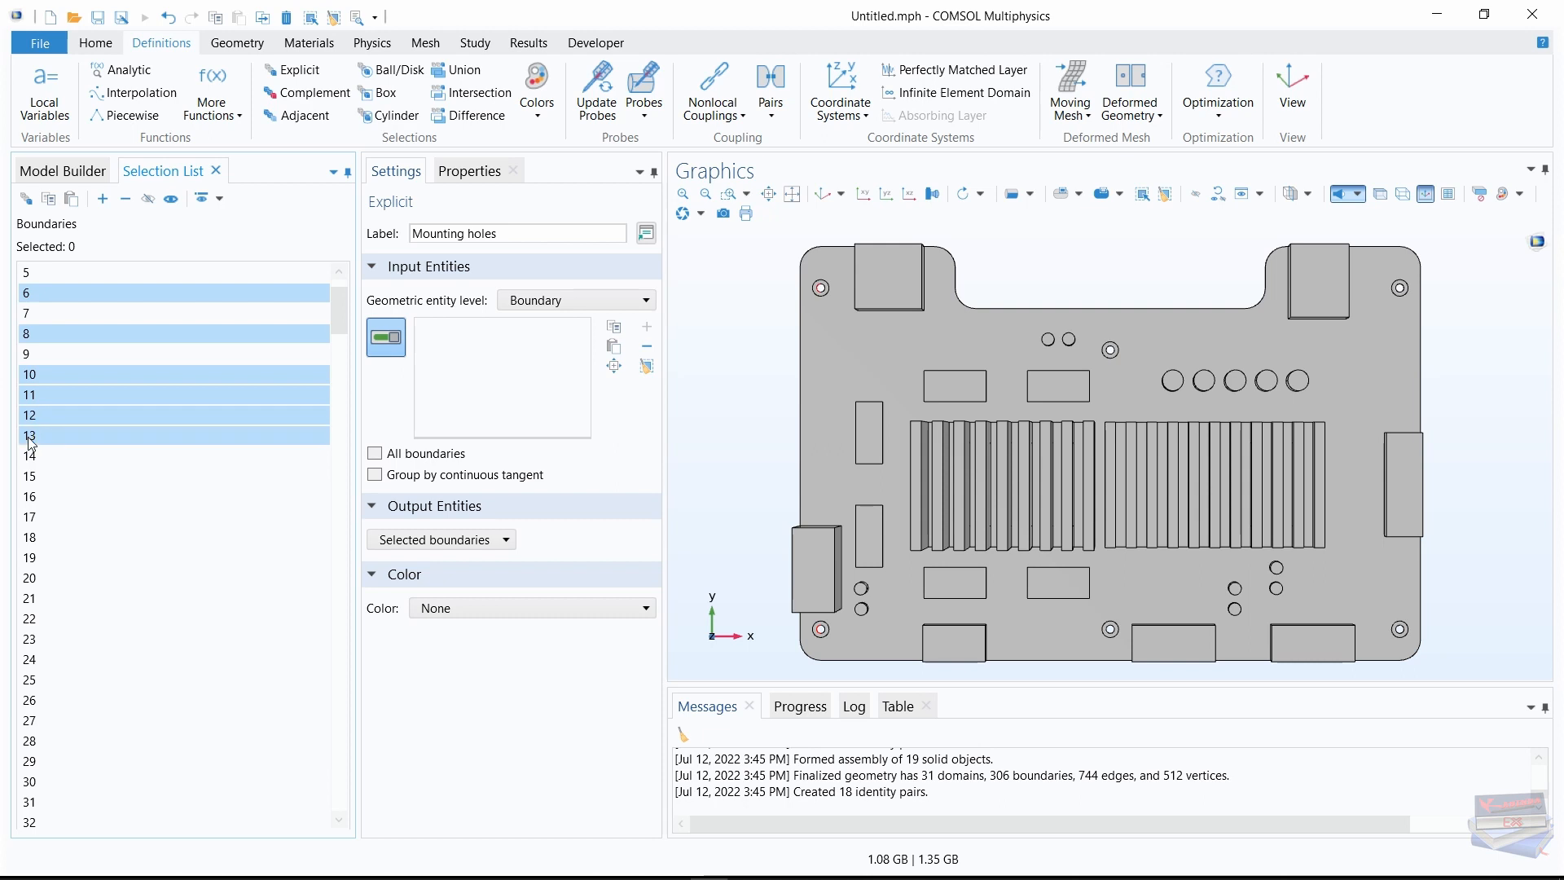
left_click_drag(34, 481, 44, 549, "ctrl")
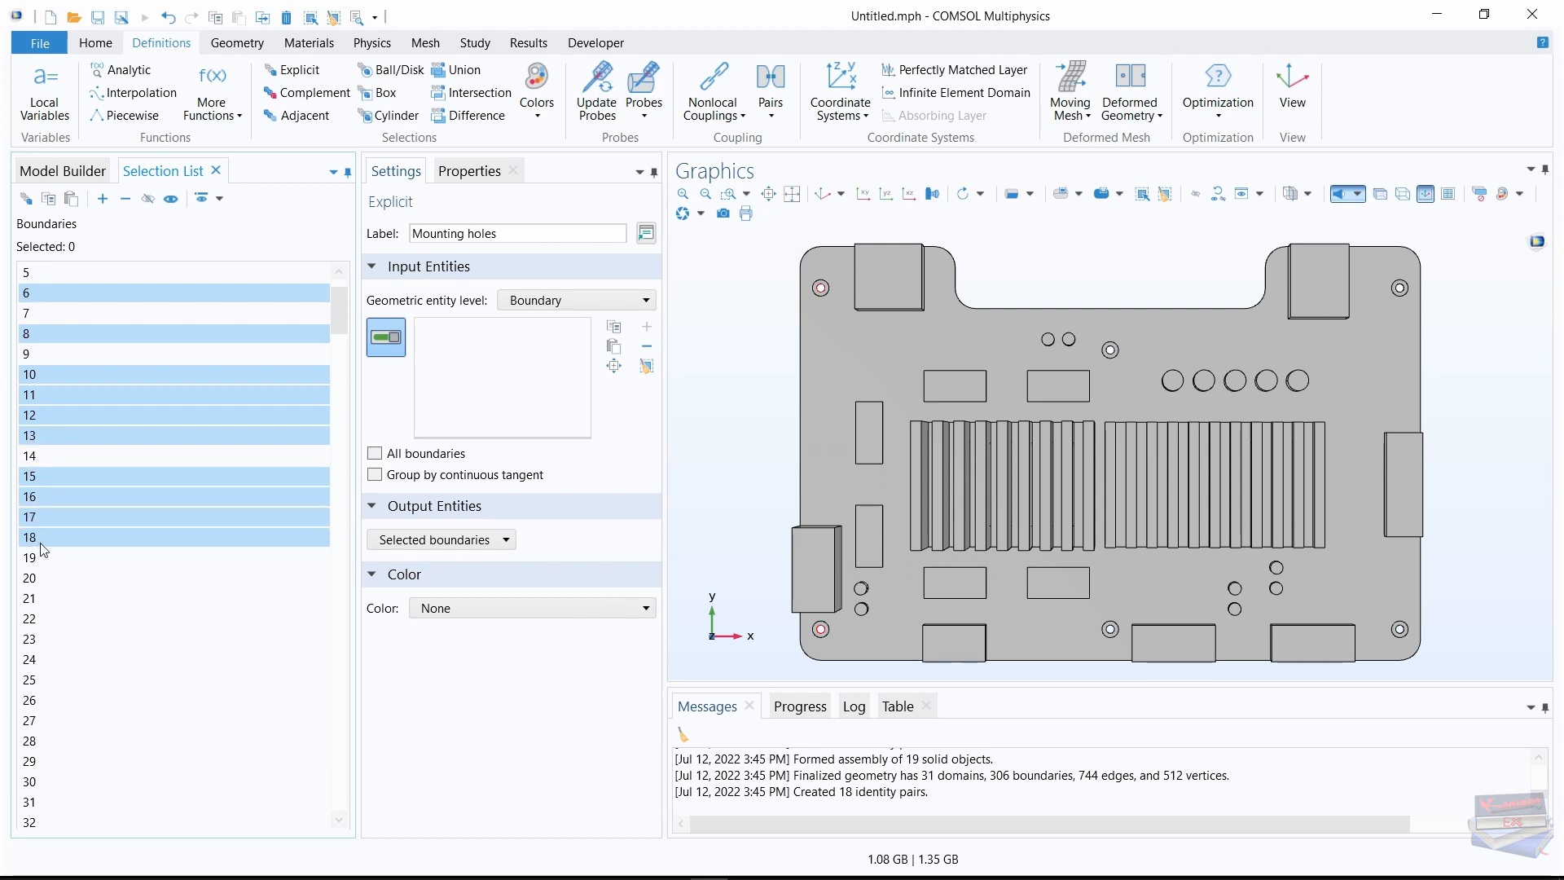
Extend the marked mounting-hole boundaries with 24, 26 and 28–35
left_click(31, 661, "ctrl")
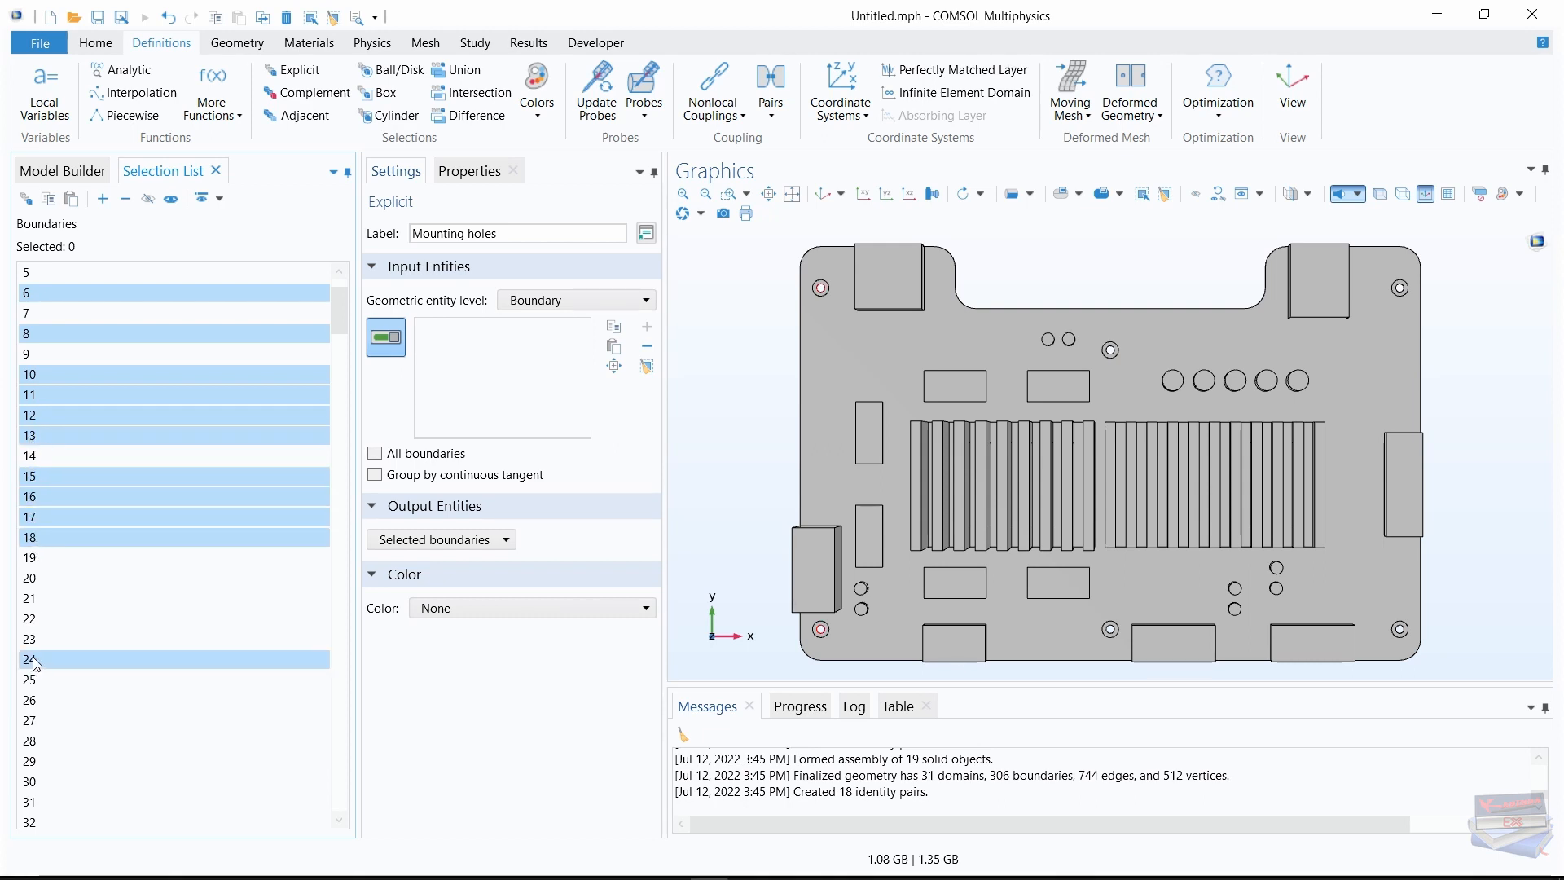
left_click(35, 700, "ctrl")
left_click(32, 741, "ctrl")
left_click(32, 762, "ctrl")
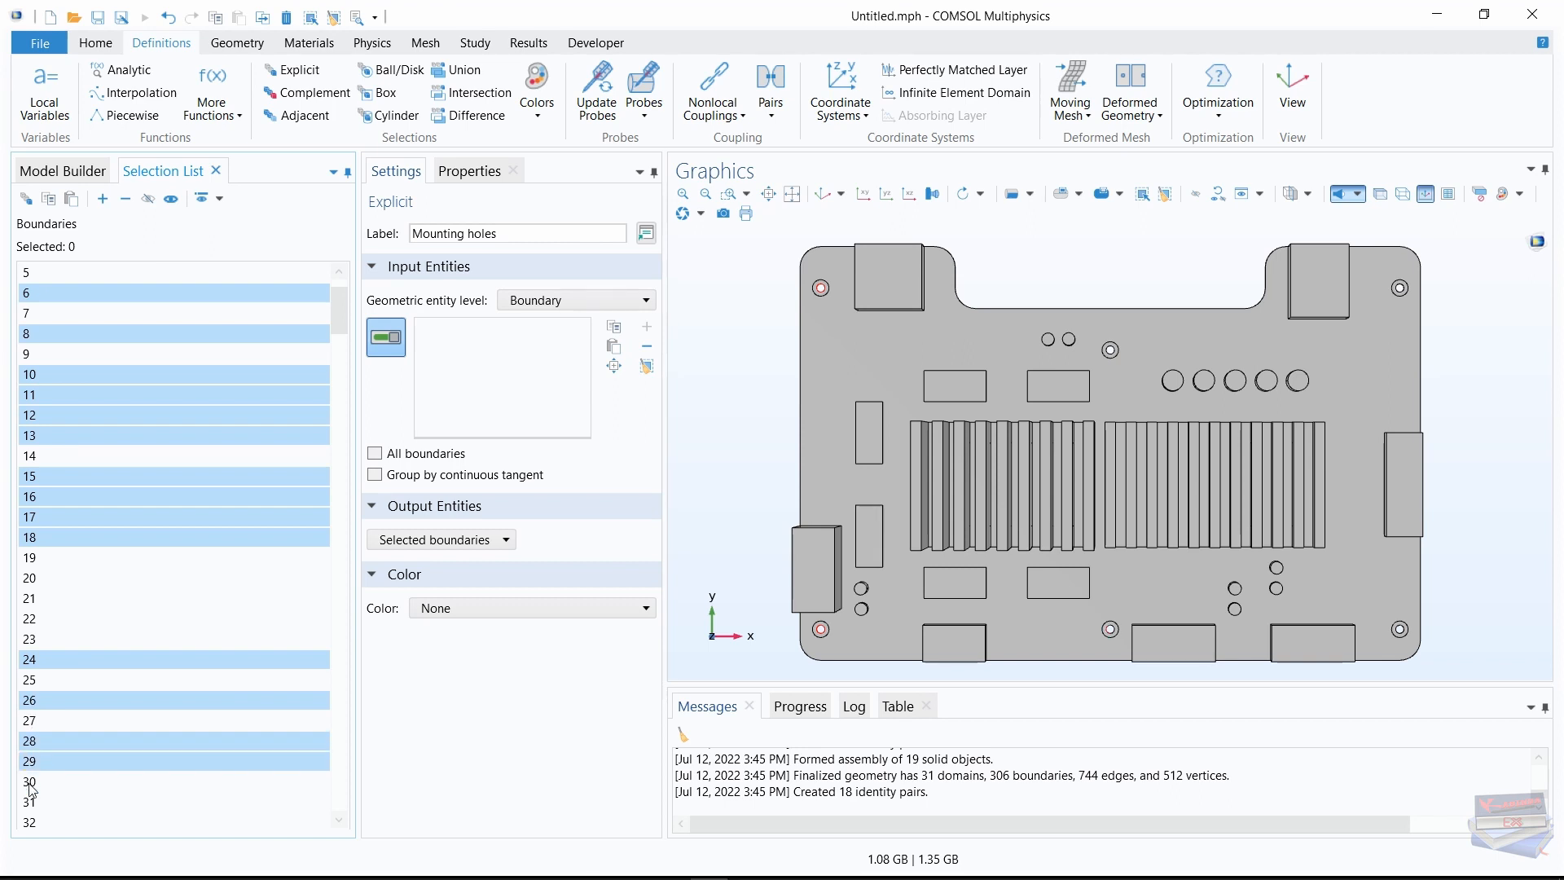
left_click(32, 782, "ctrl")
left_click(32, 803, "ctrl")
left_click(33, 822, "ctrl")
scroll(57, 774, "down", 4)
left_click_drag(33, 582, 34, 627, "ctrl")
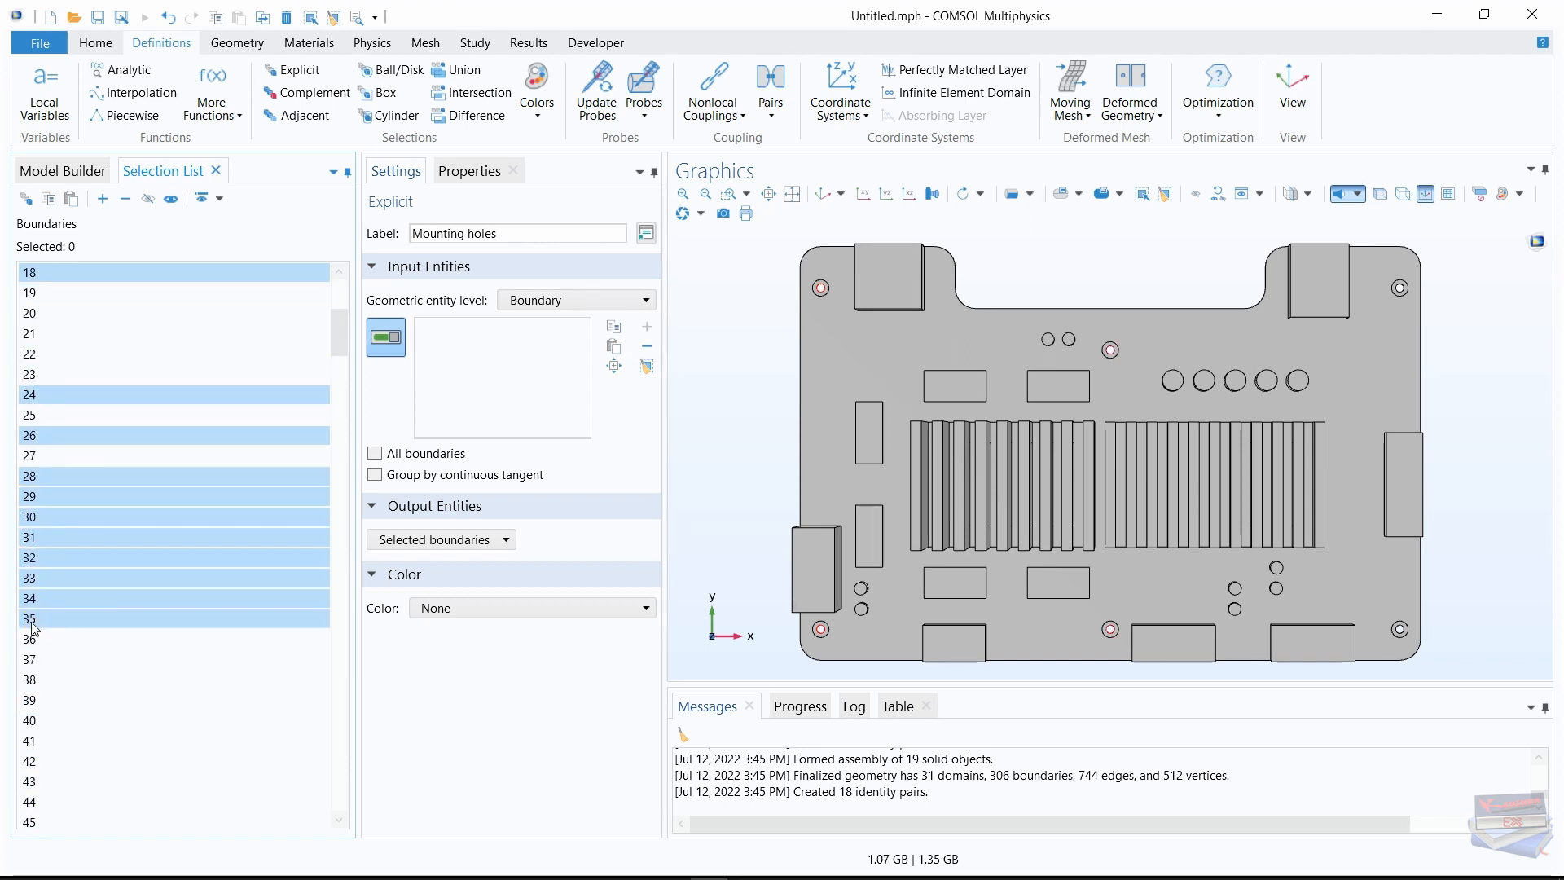
Extend the marked mounting-hole boundaries with 40, 42, 44–47 and 49–52
left_click(47, 721, "ctrl")
left_click(39, 761, "ctrl")
scroll(39, 761, "down", 4)
left_click_drag(48, 557, 45, 630, "ctrl")
scroll(45, 630, "down", 3)
left_click_drag(38, 476, 38, 544, "ctrl")
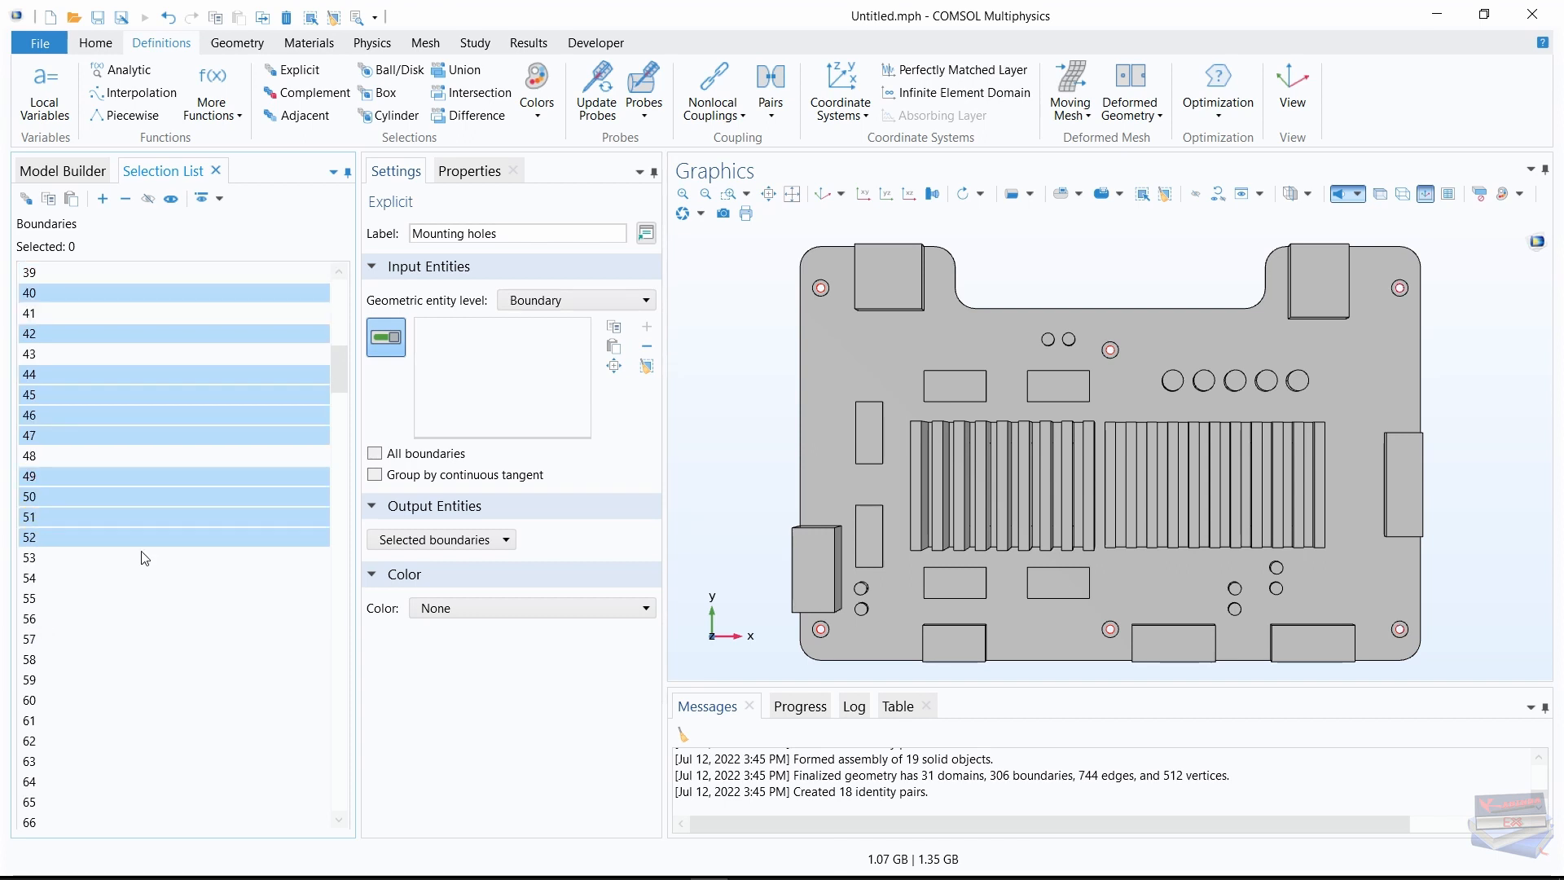
Review the marked boundaries, add them to the Mounting holes selection and check the holes on the board
scroll(145, 559, "up", 4)
scroll(145, 559, "up", 9)
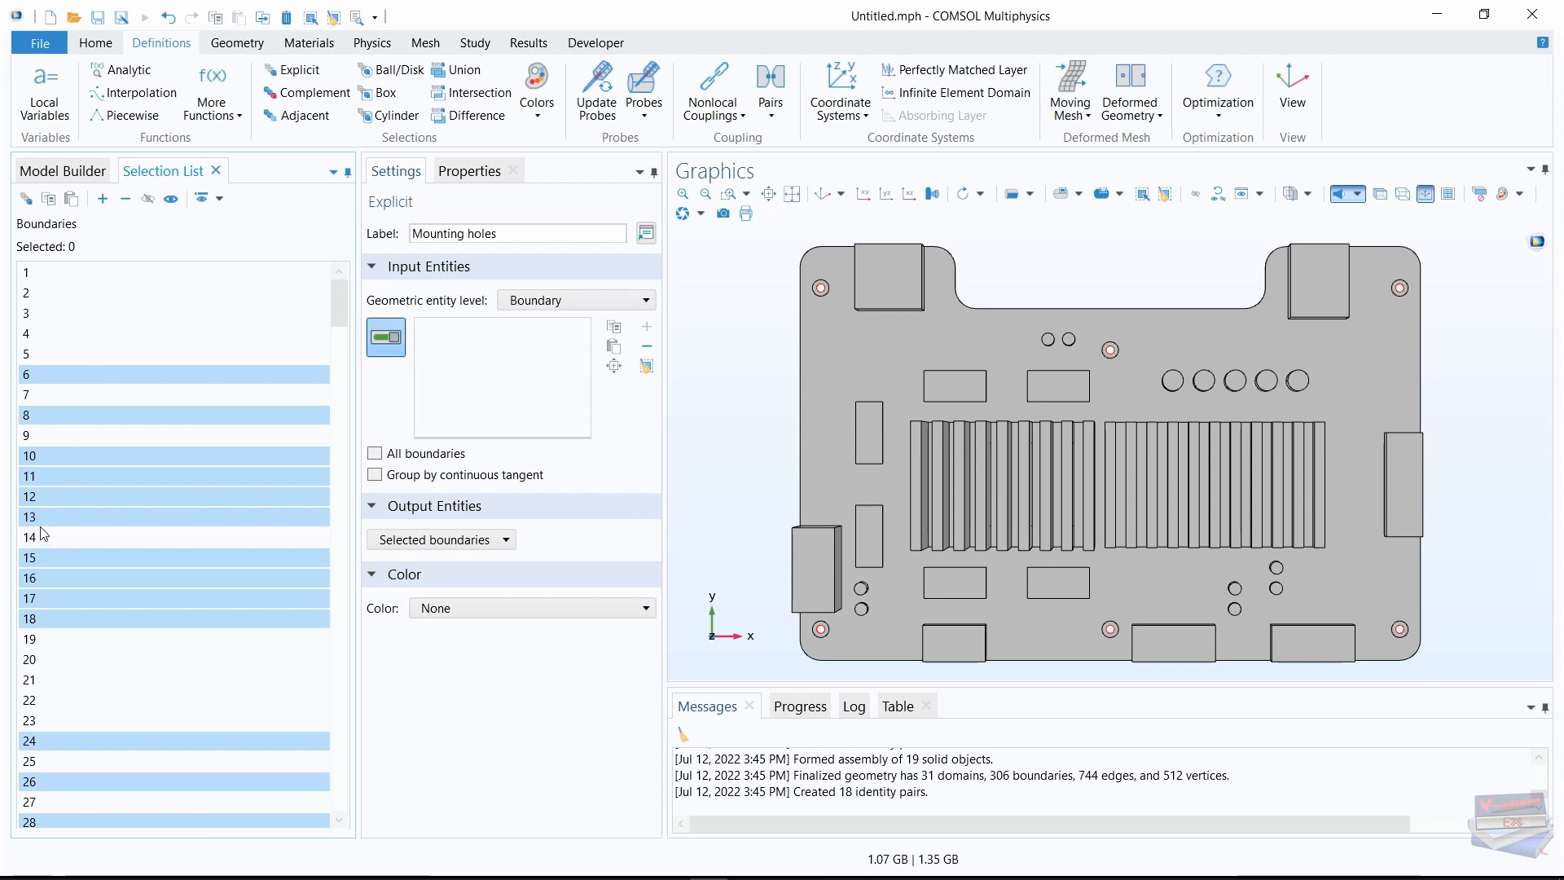
scroll(96, 519, "down", 4)
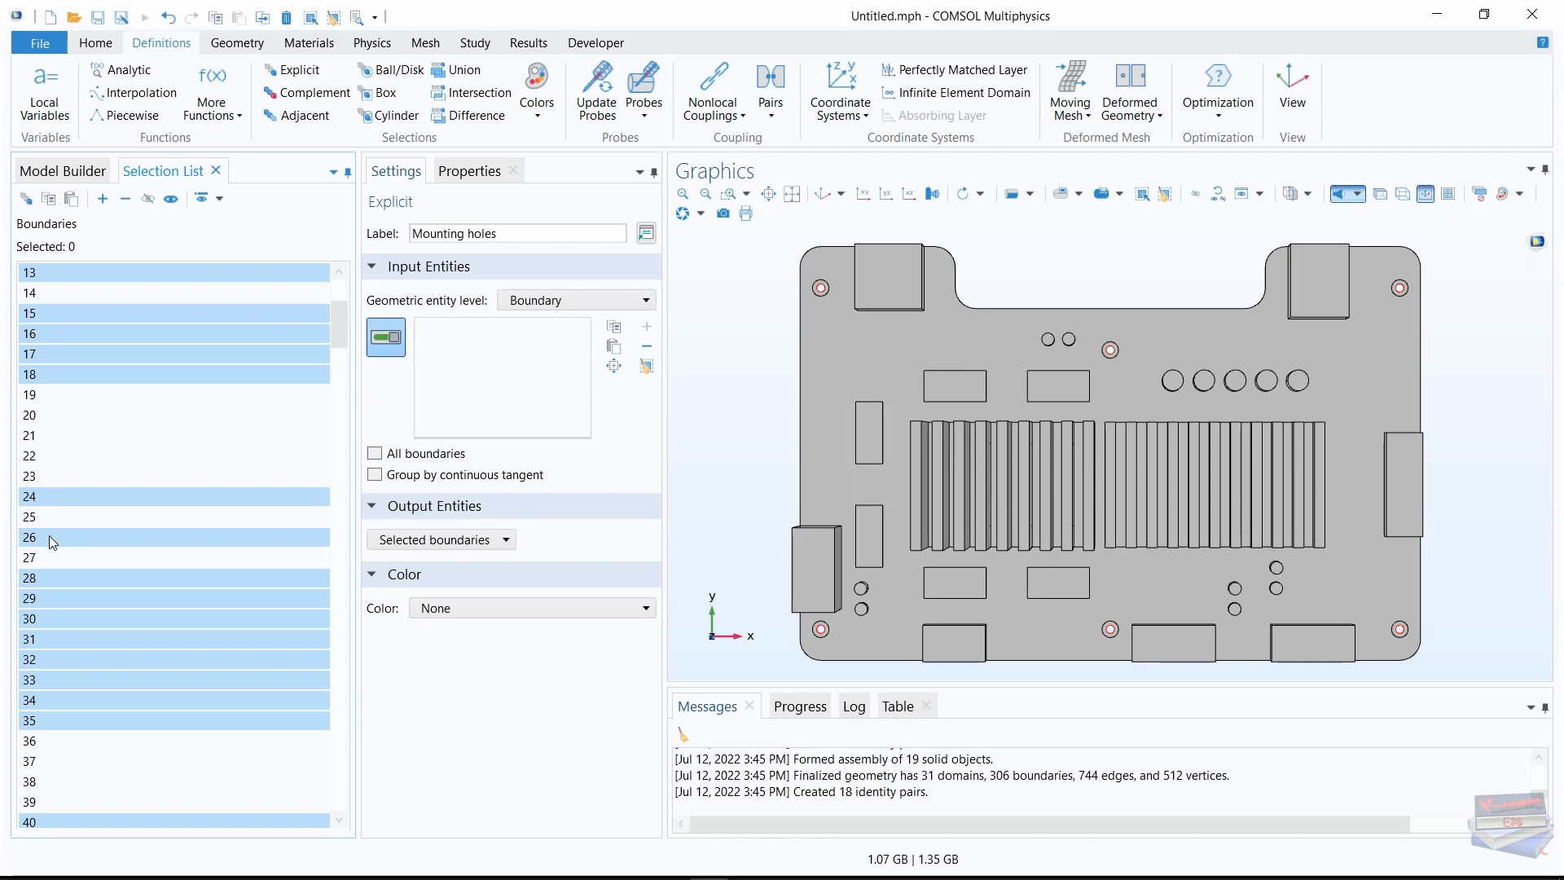
scroll(60, 536, "down", 4)
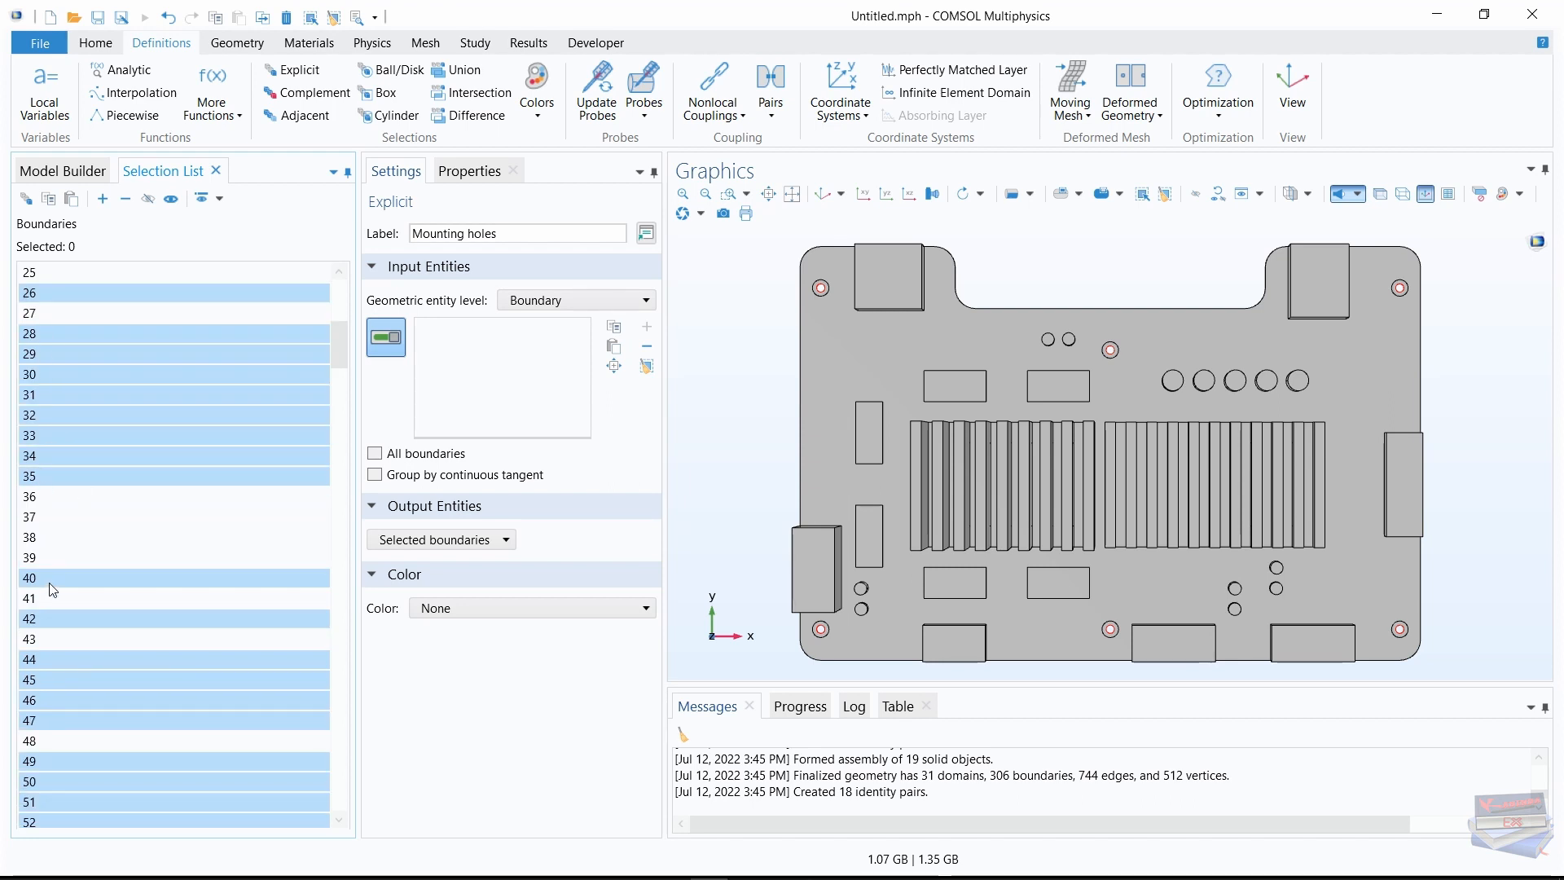
scroll(62, 598, "down", 4)
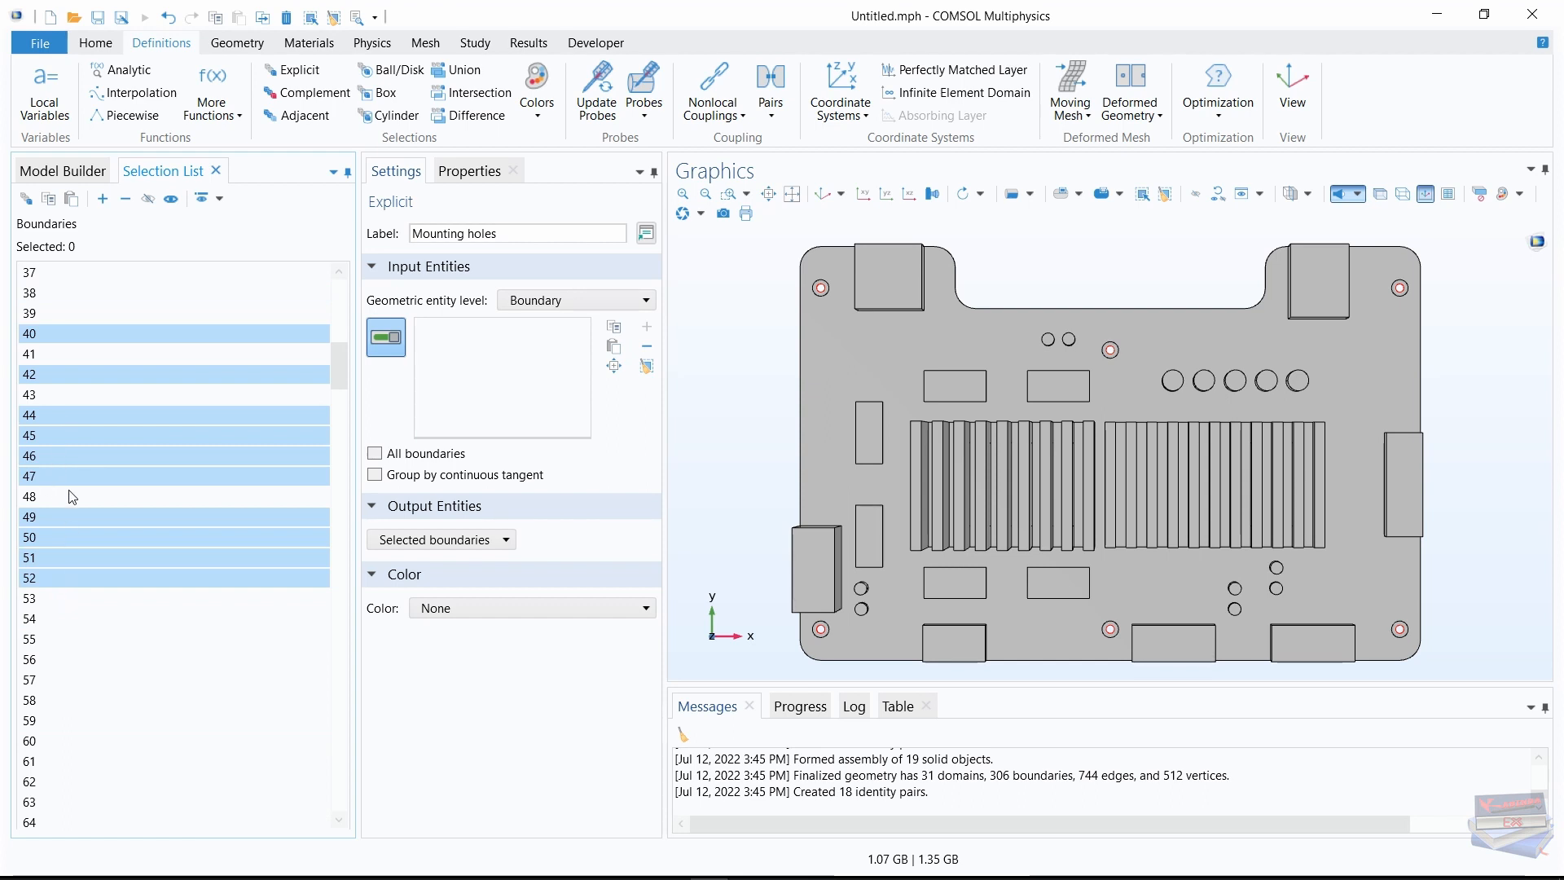
scroll(100, 551, "up", 12)
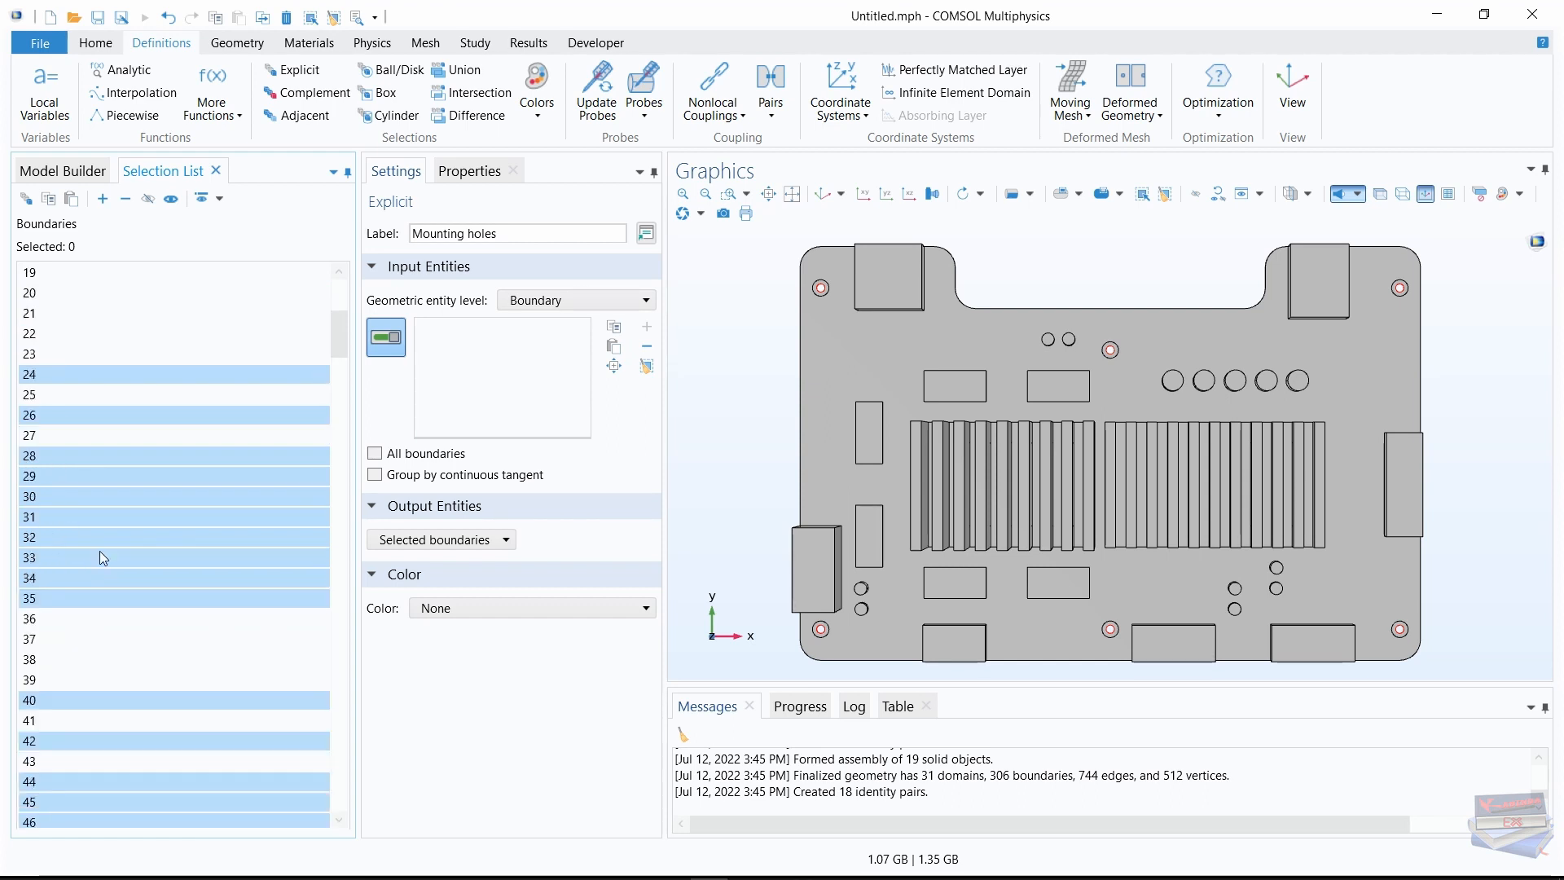
left_click(101, 198)
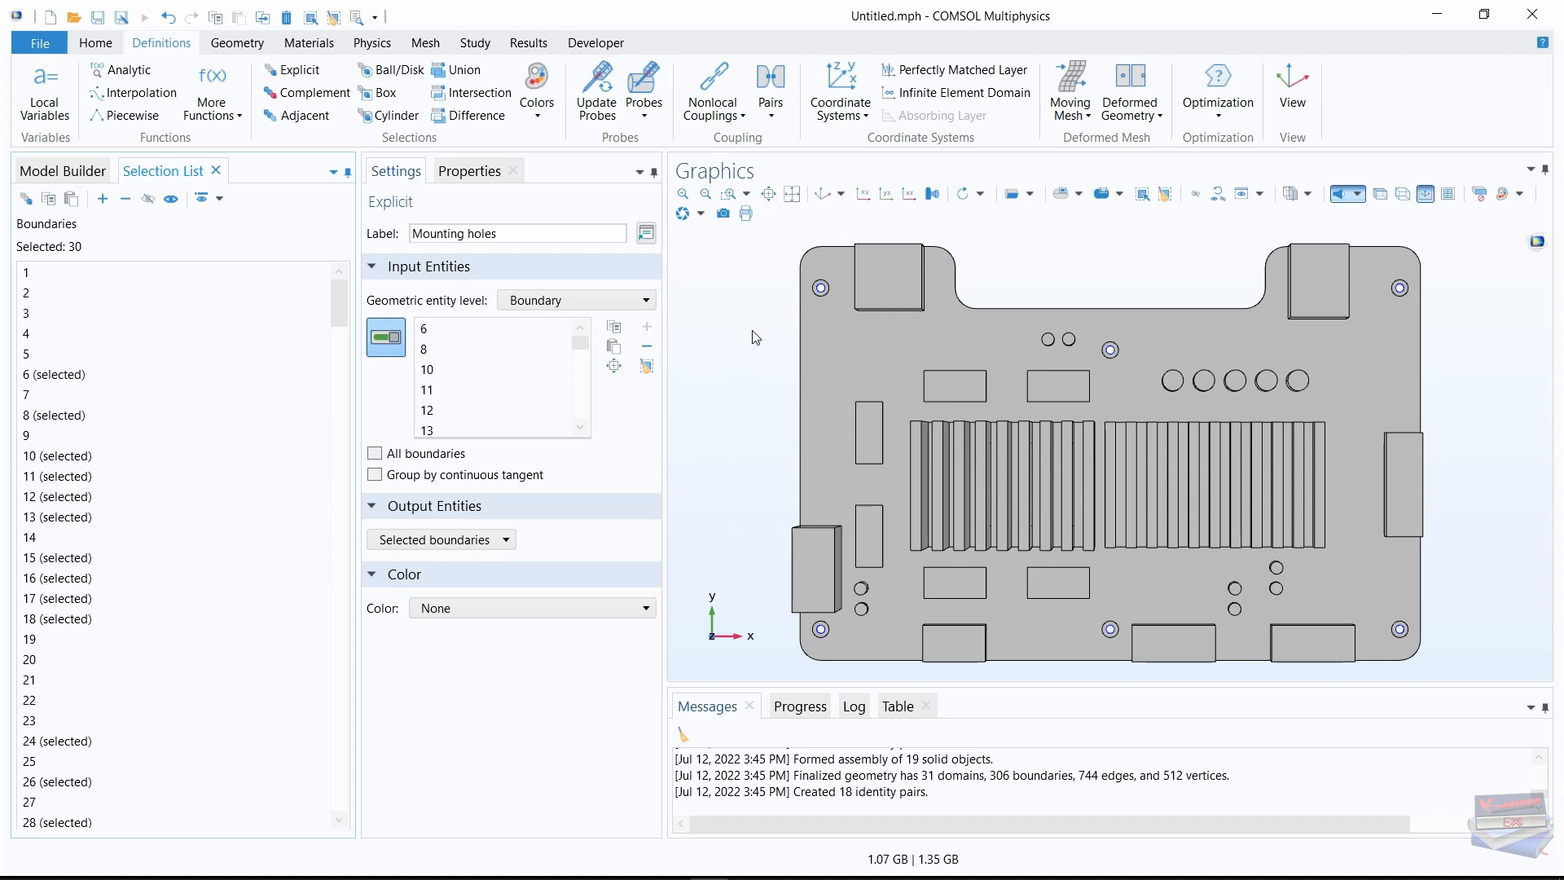
scroll(822, 293, "up", 4)
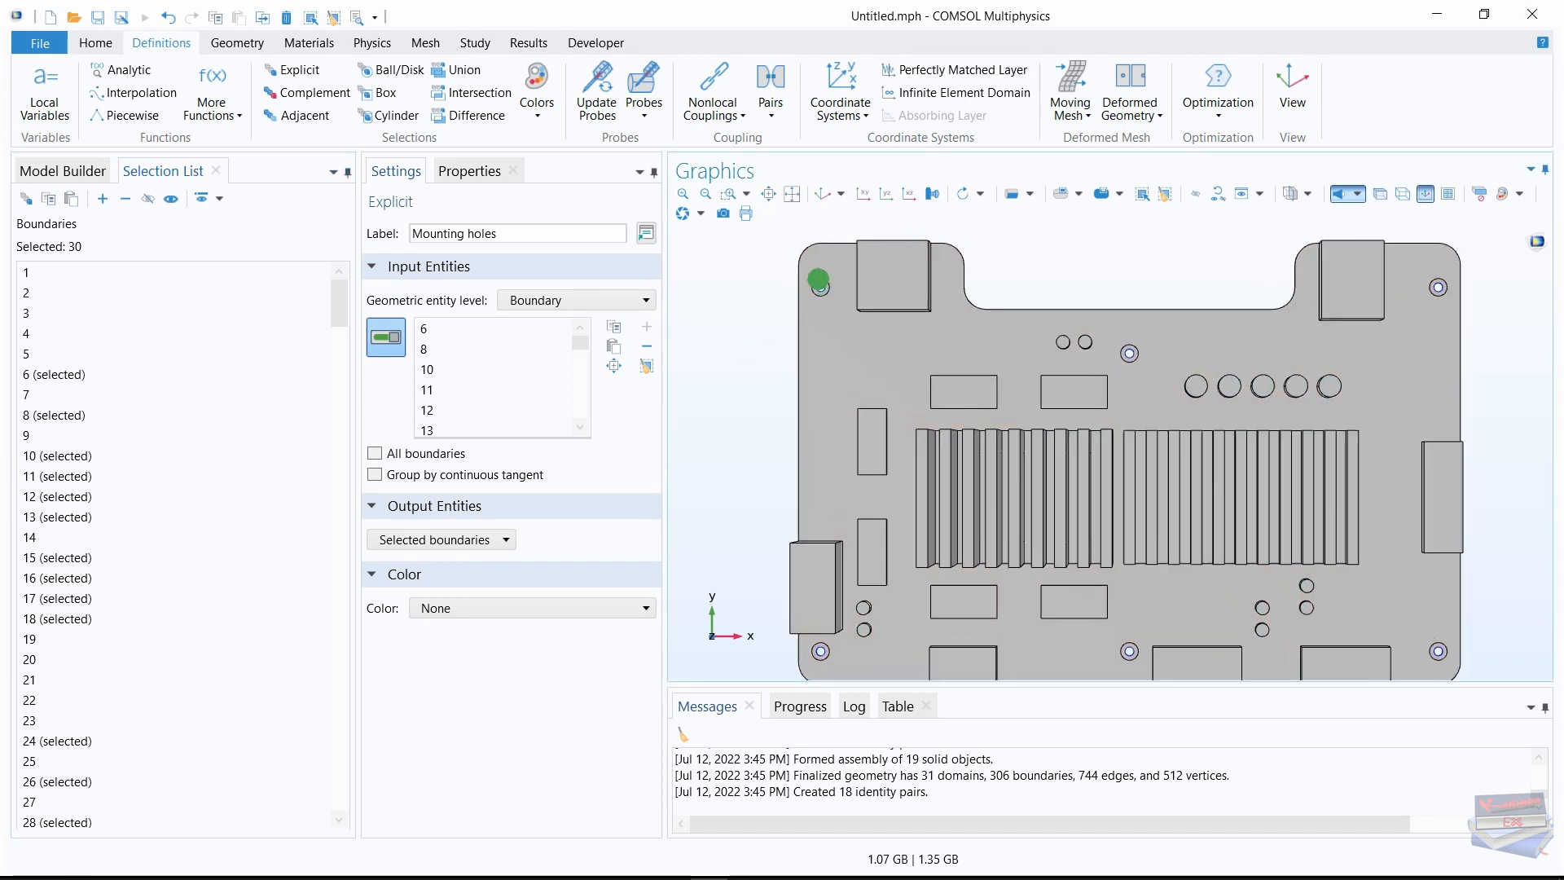
scroll(818, 270, "up", 2)
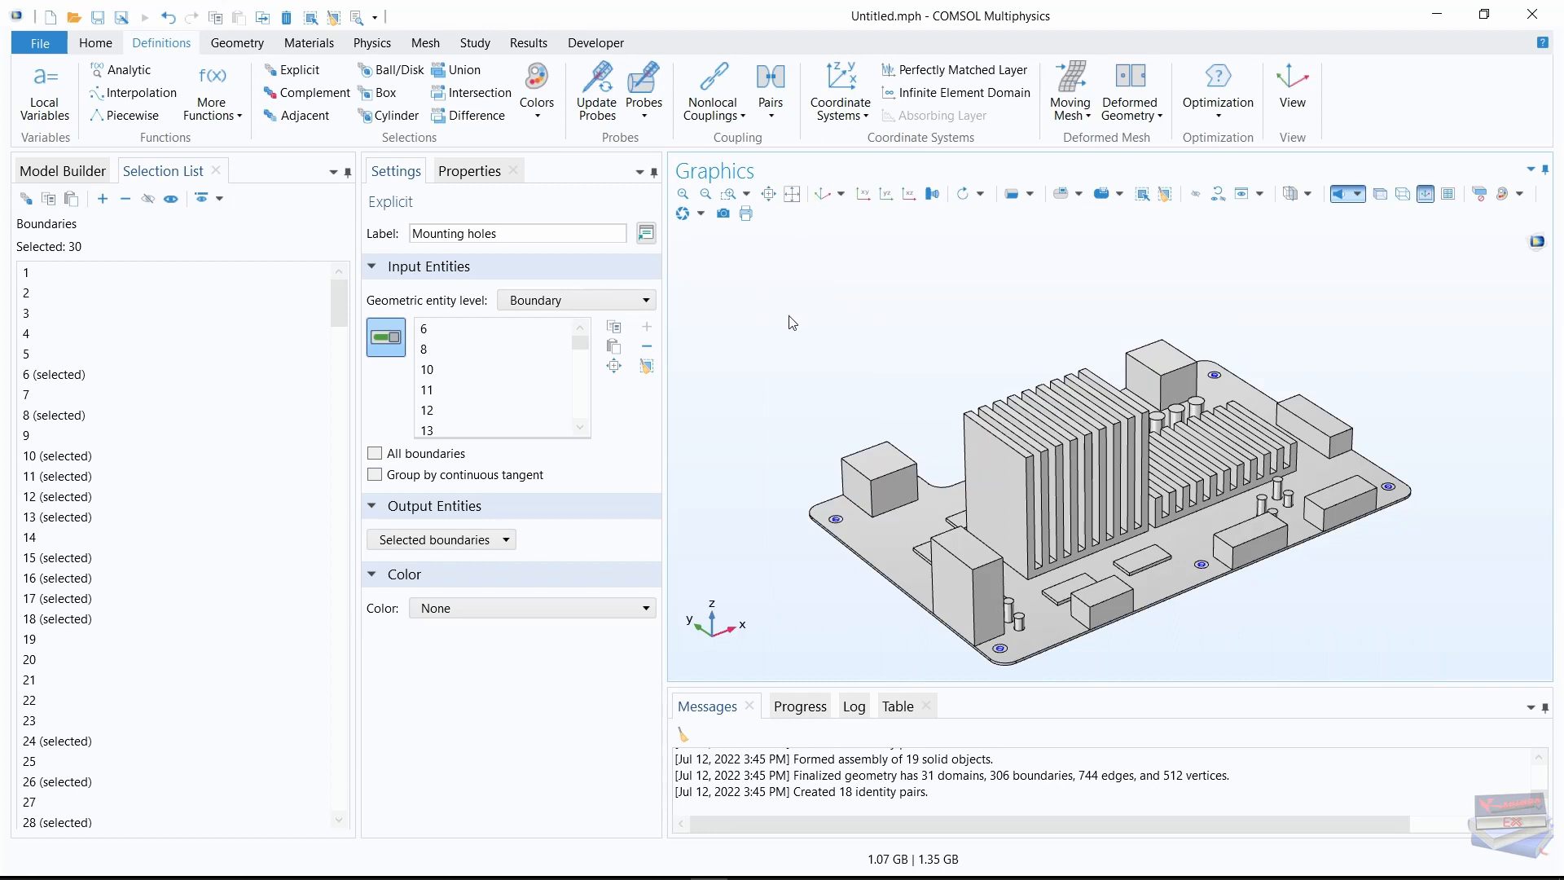
Enable the display of material color and texture in the View 1 settings
left_click(59, 172)
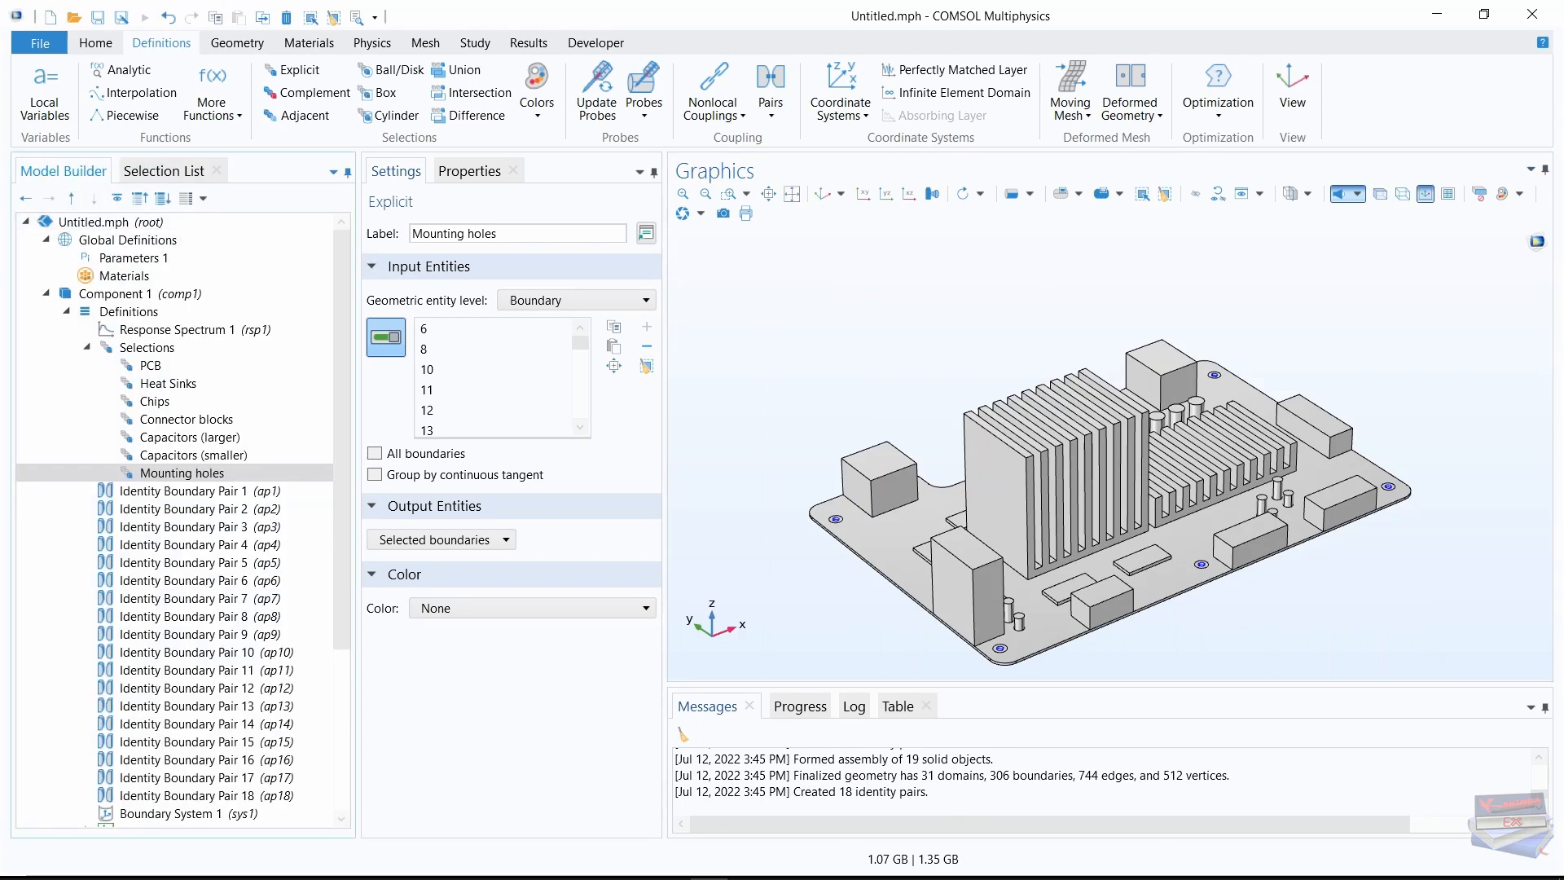
left_click_drag(348, 313, 351, 501)
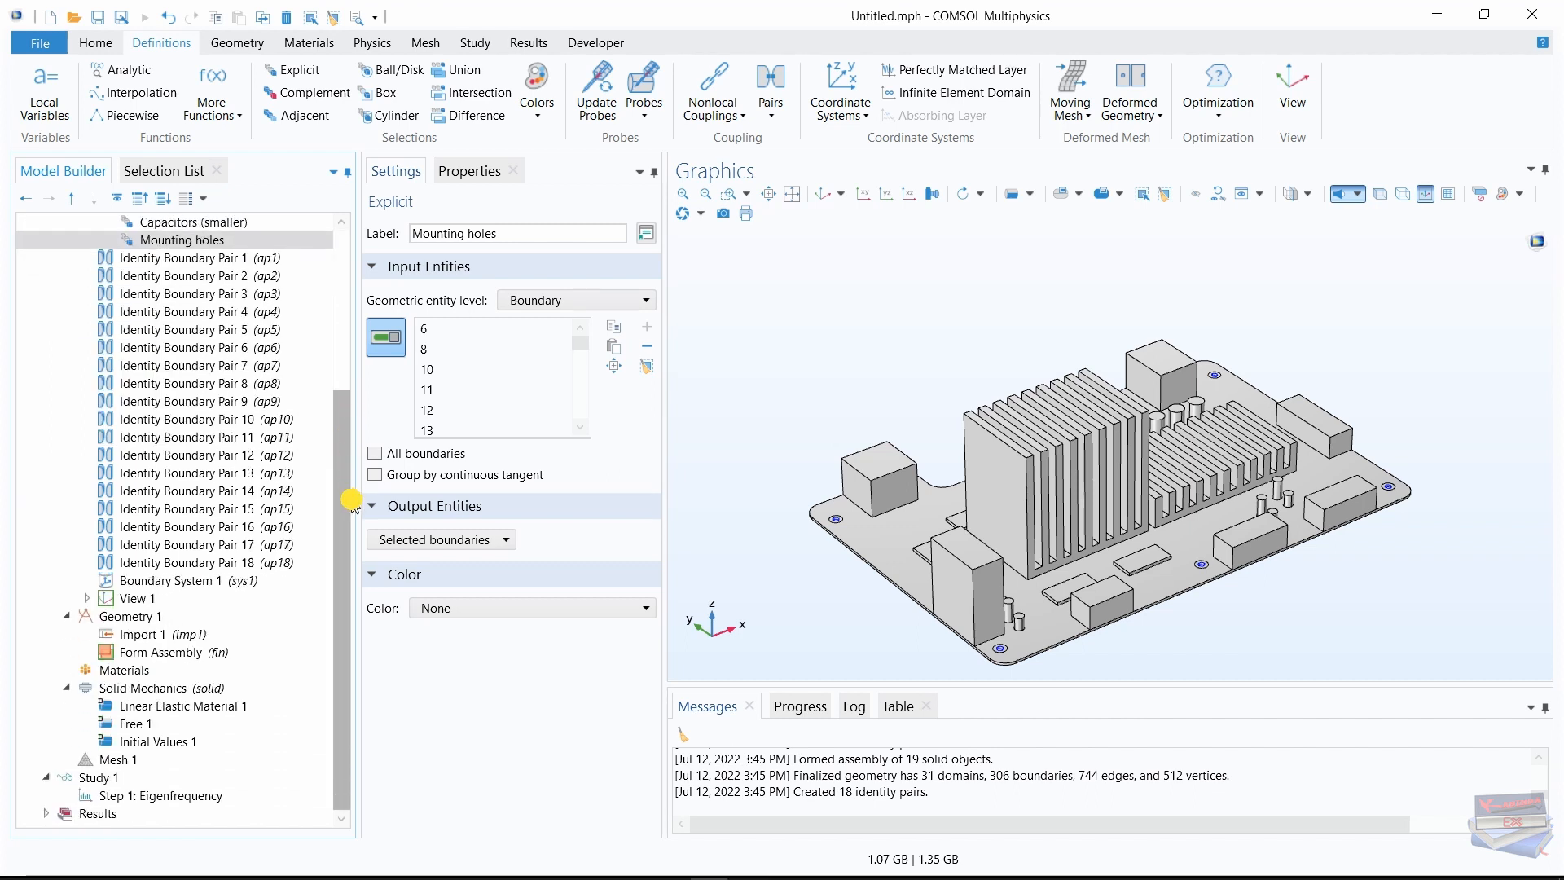
left_click(86, 598)
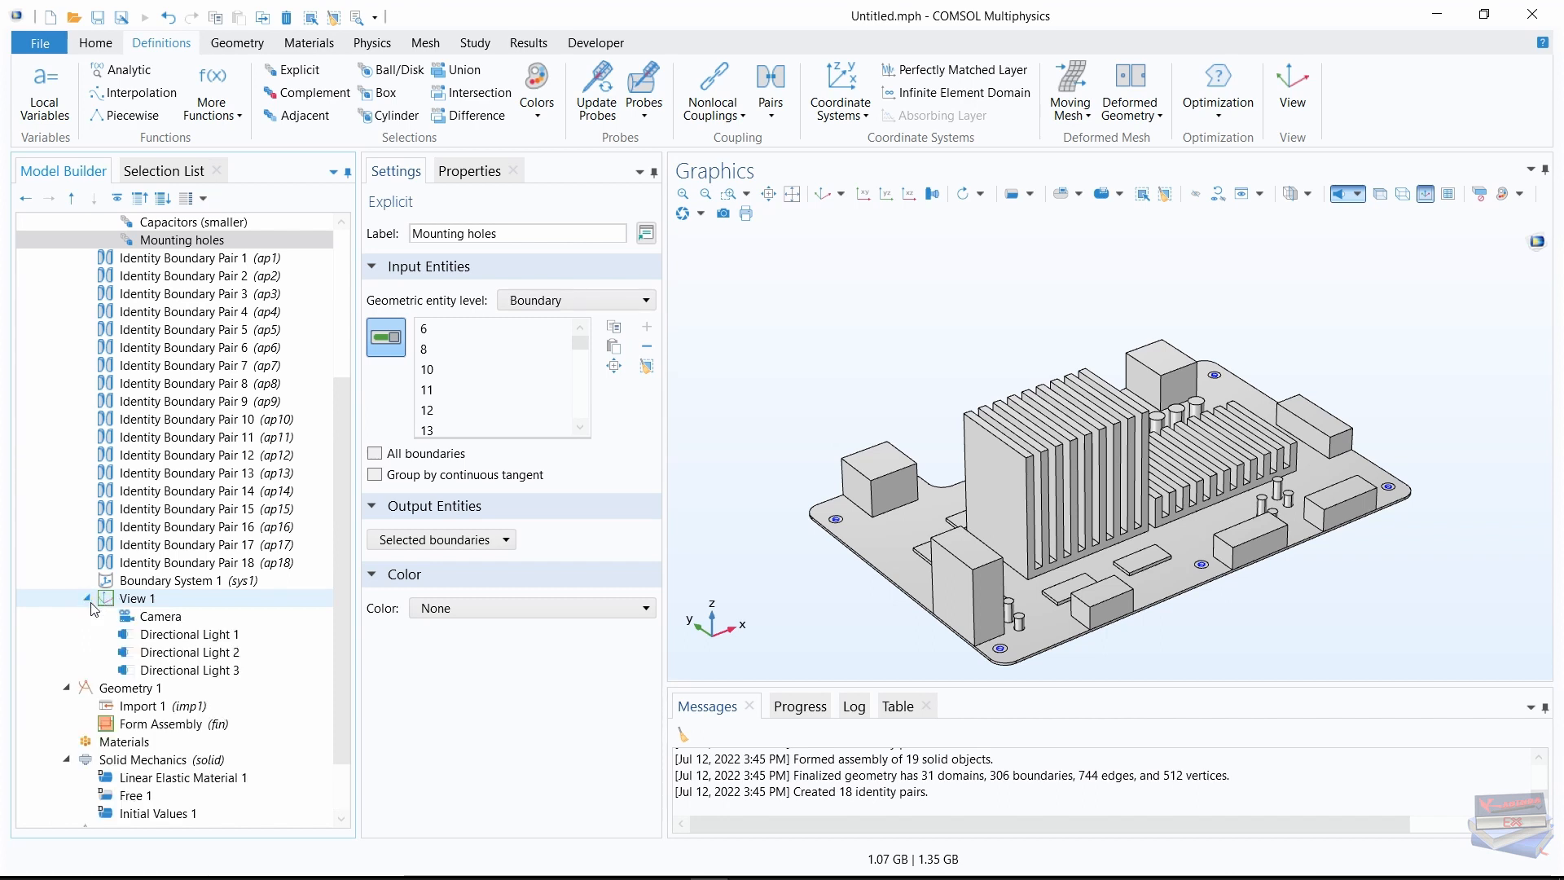
left_click(134, 601)
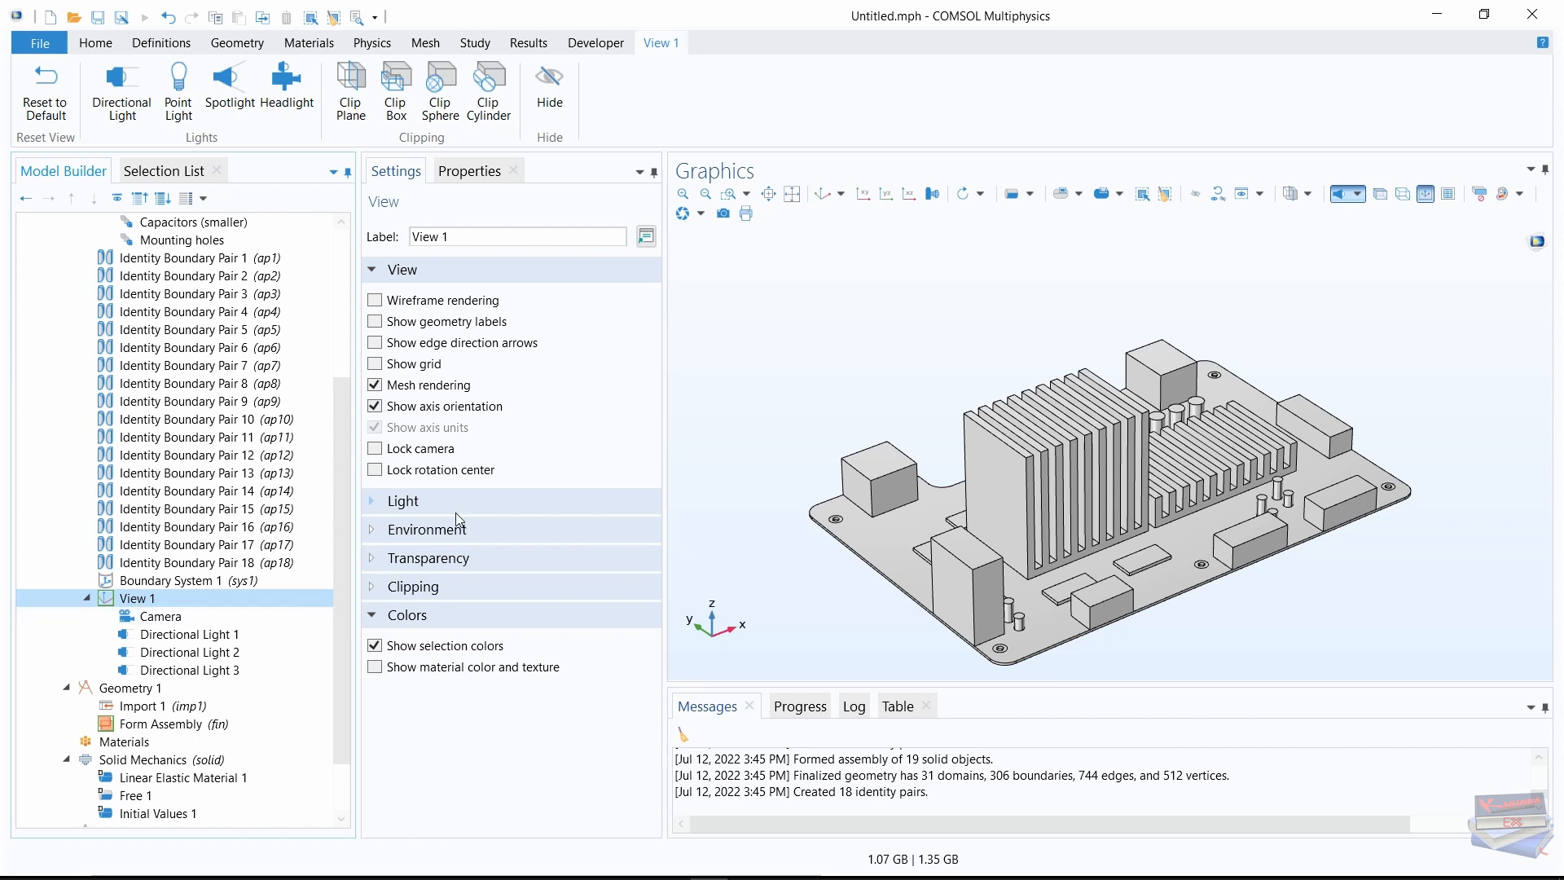
left_click(373, 615)
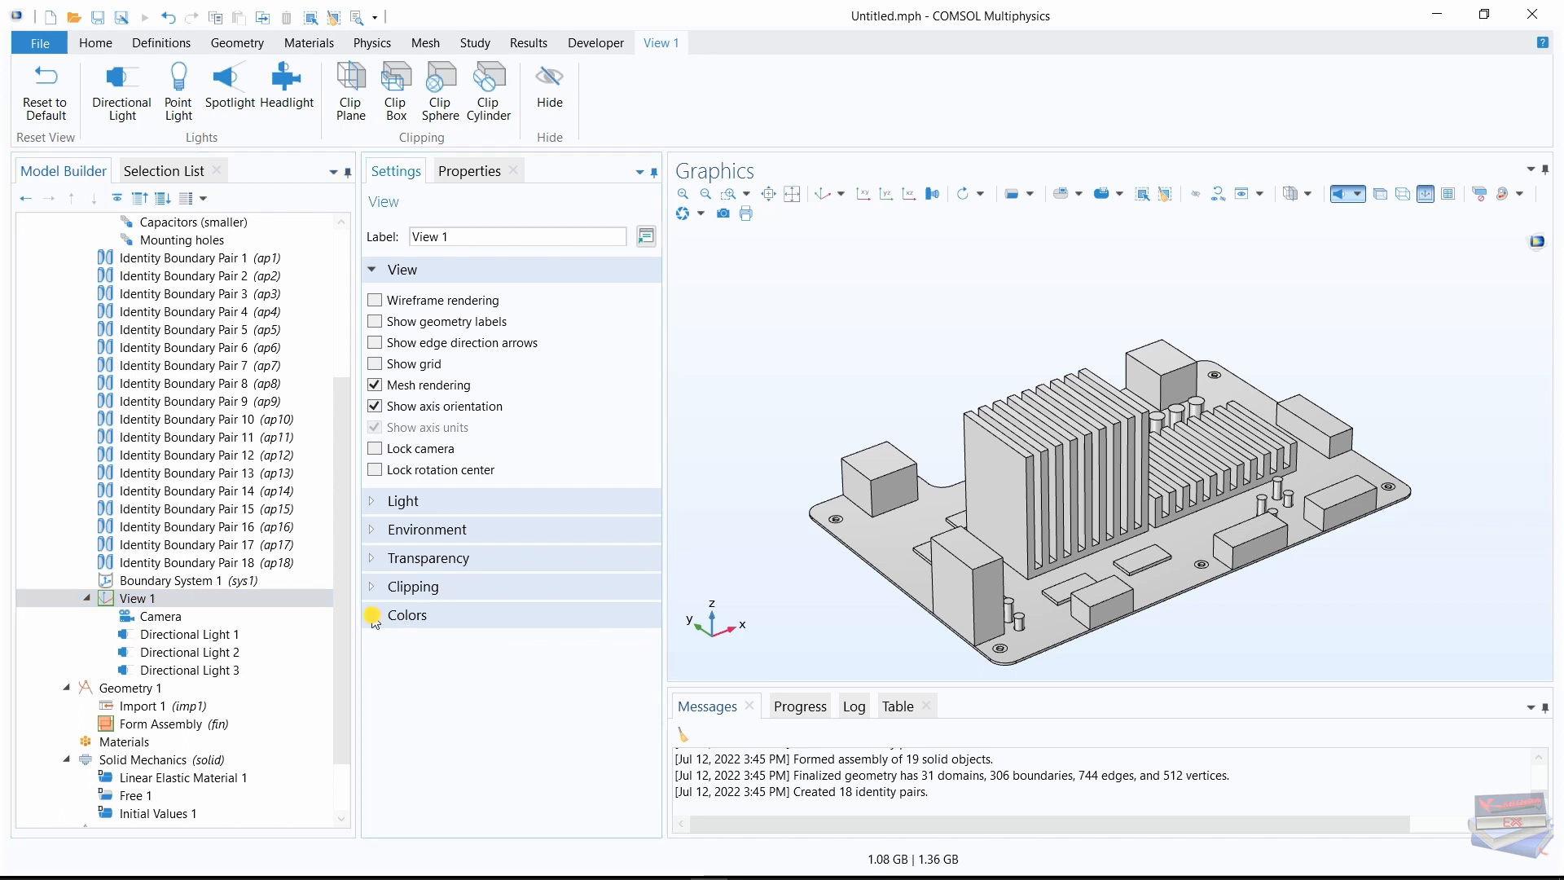
left_click(373, 615)
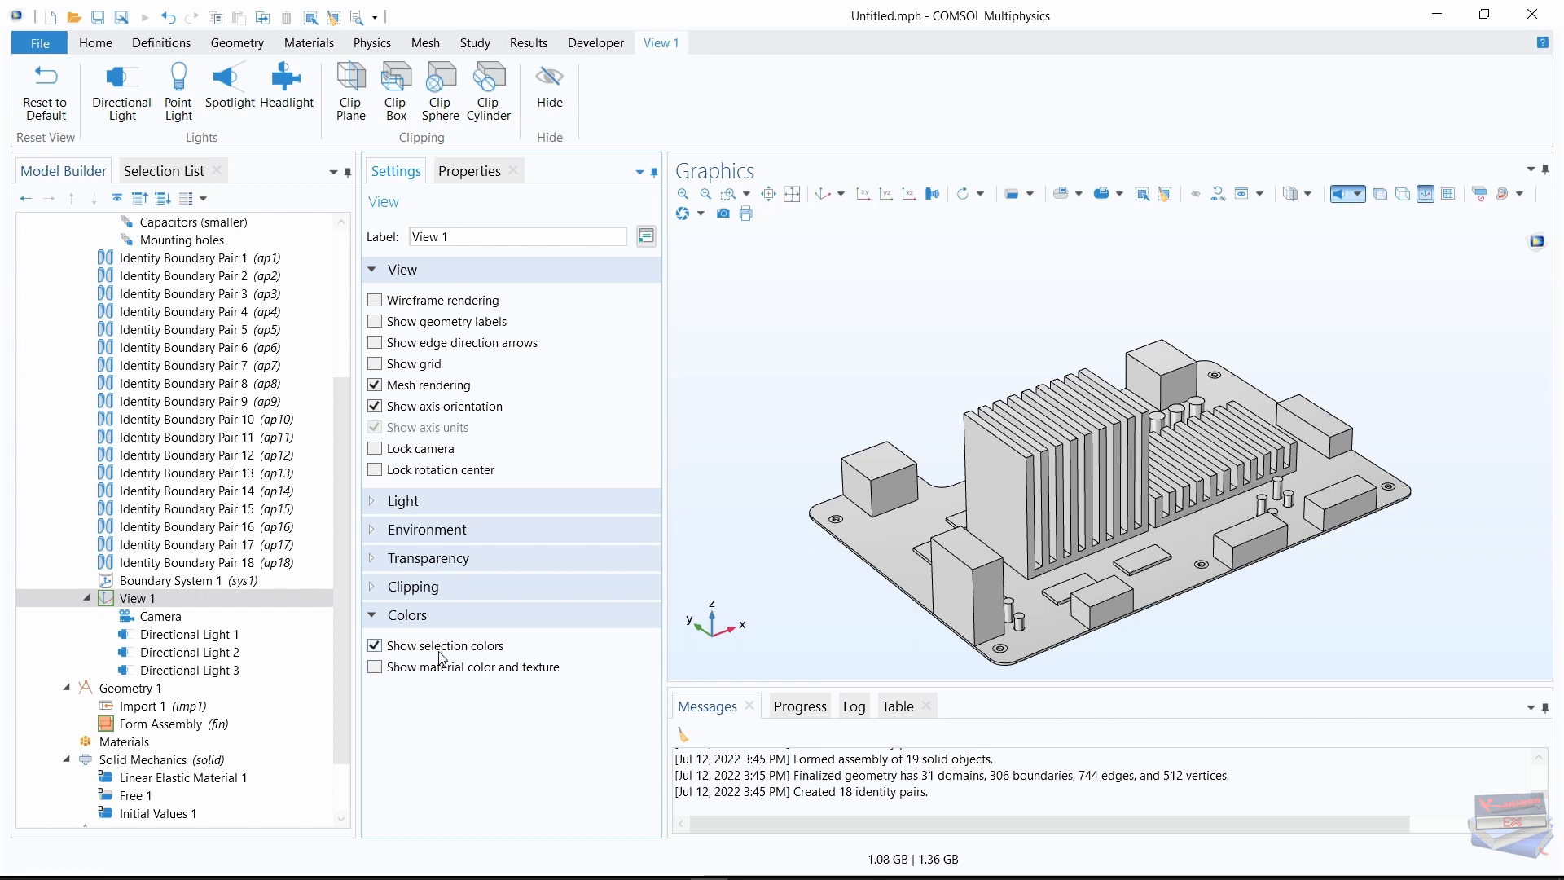
left_click(374, 668)
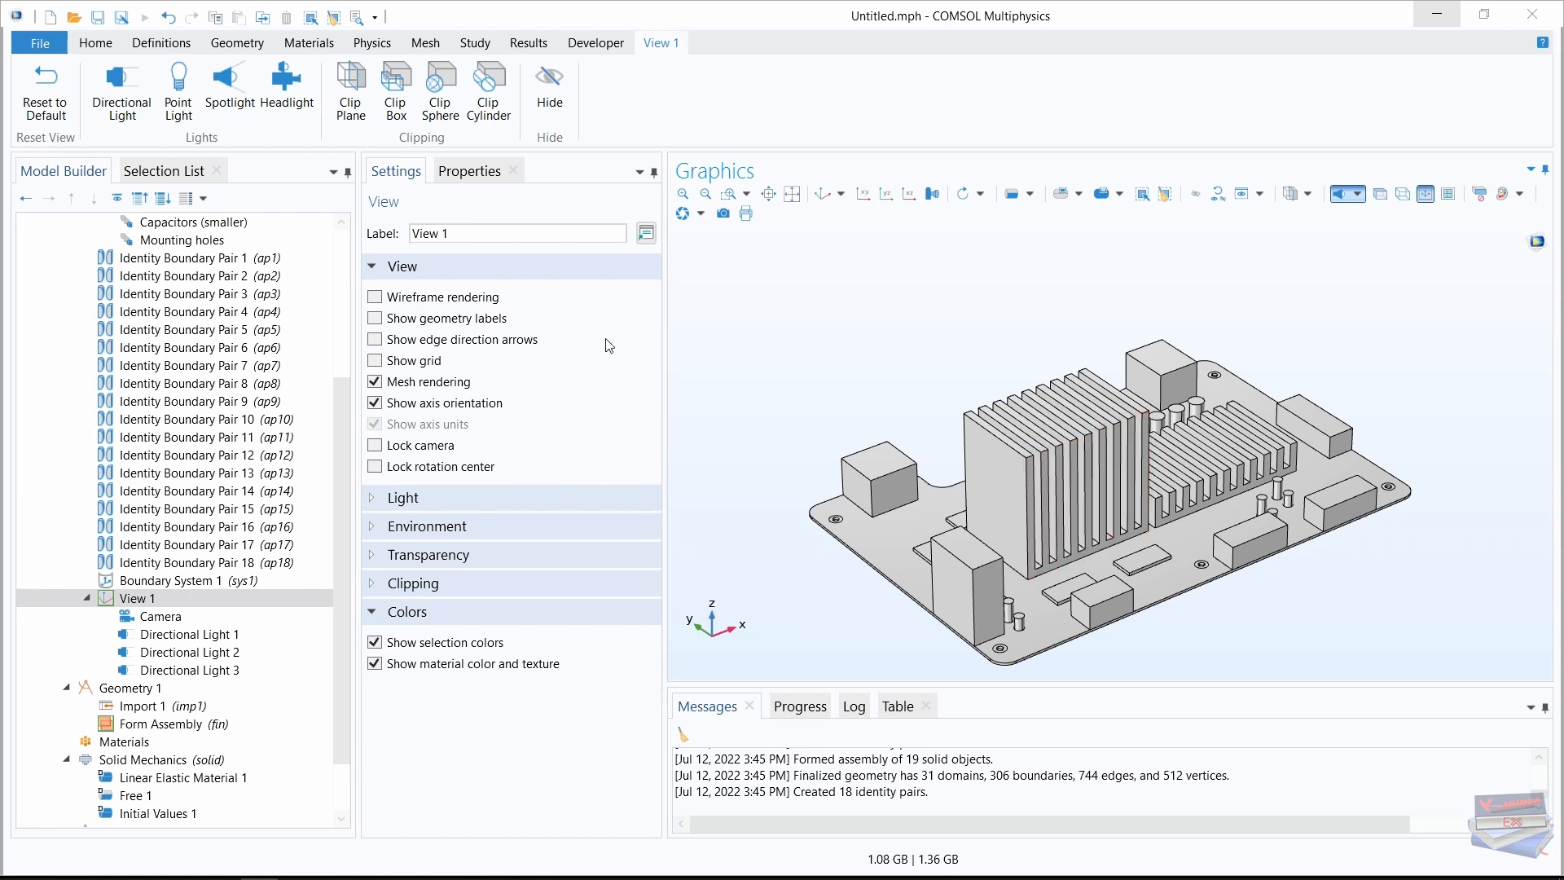
Open the Add Material library and collapse the Definitions, Geometry 1, Solid Mechanics and Study 1 branches of the model tree
left_click(107, 49)
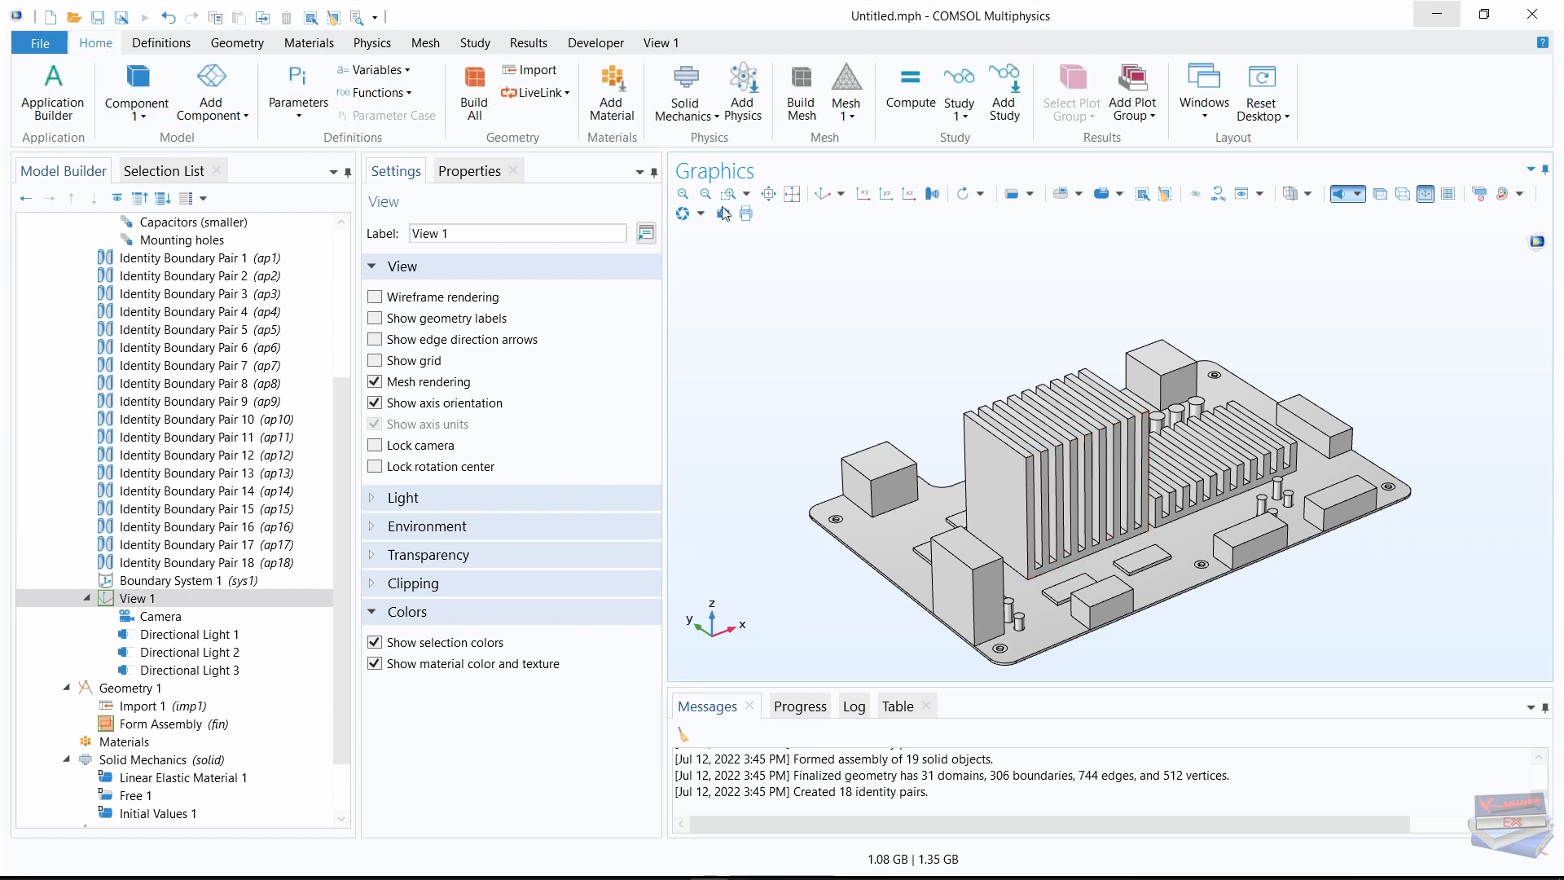
left_click(609, 90)
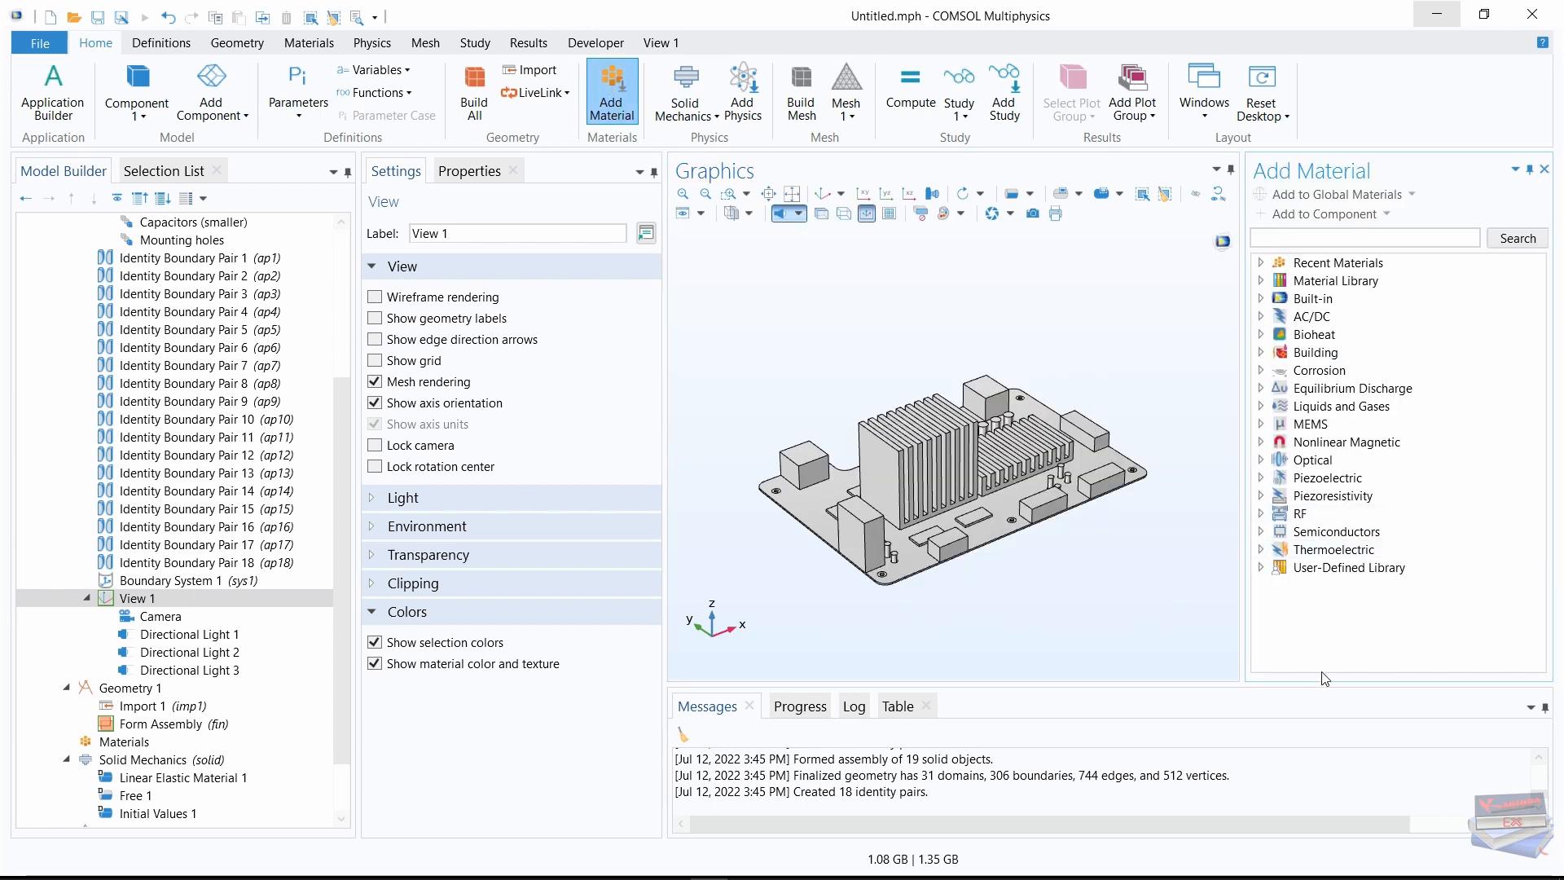
scroll(70, 363, "up", 5)
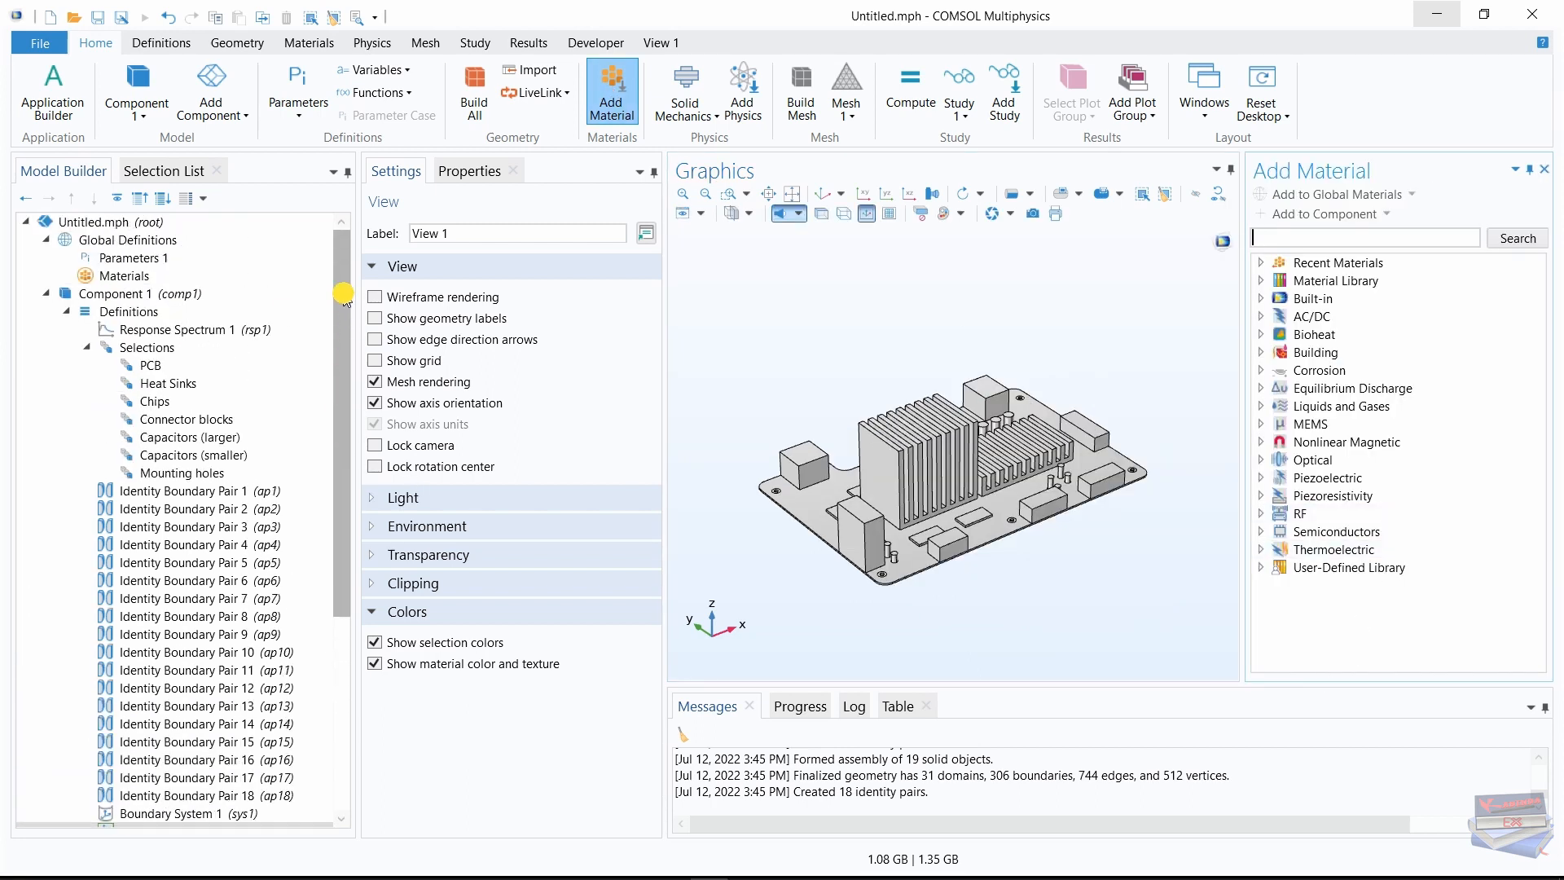
left_click(67, 312)
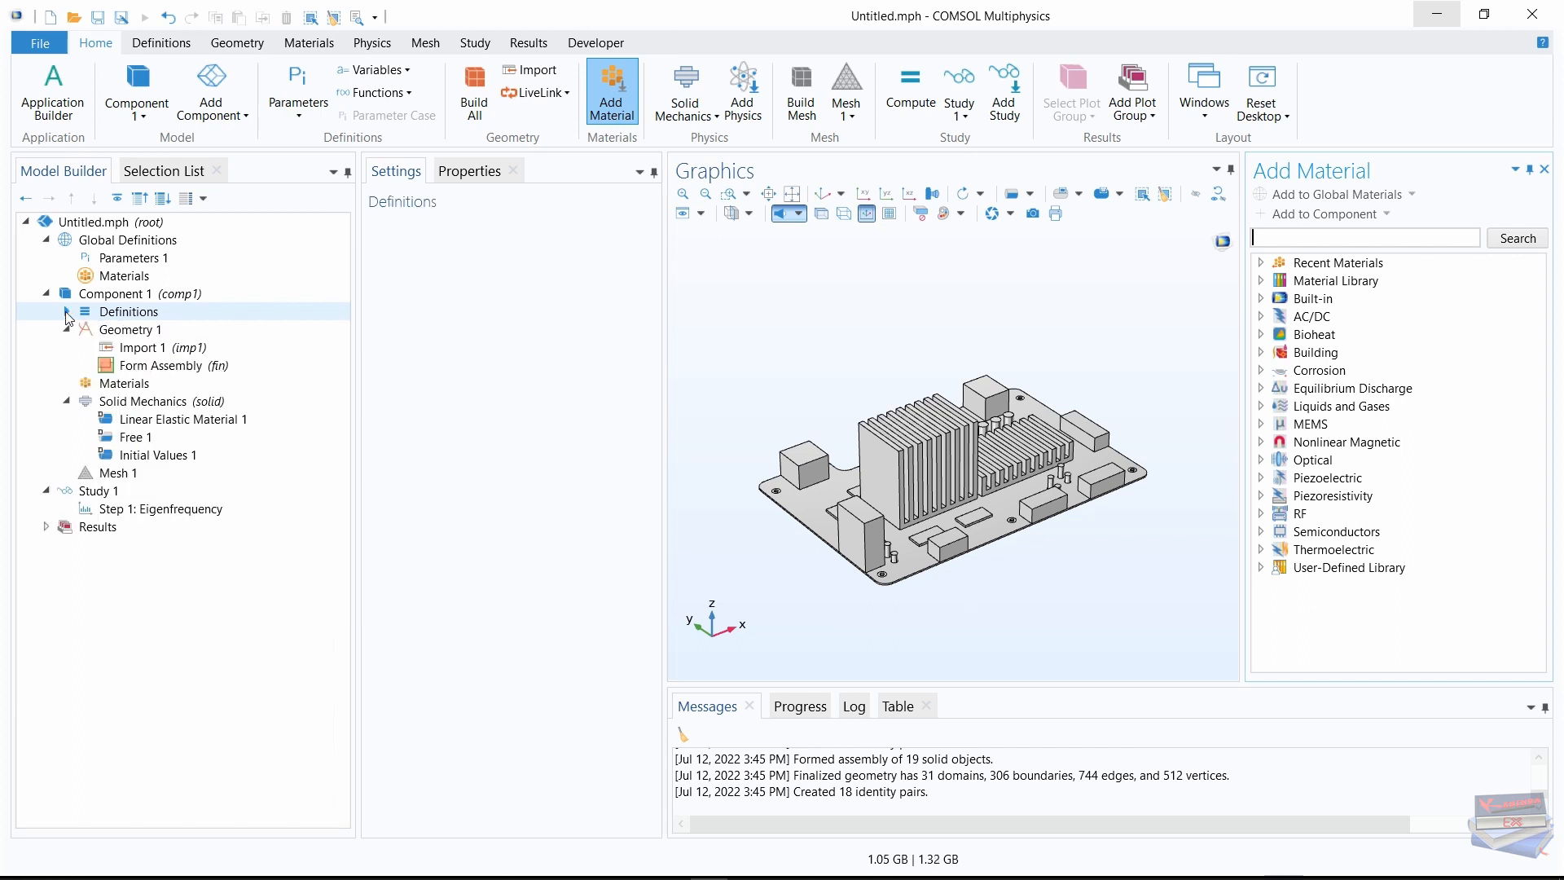
left_click(70, 330)
left_click(67, 330)
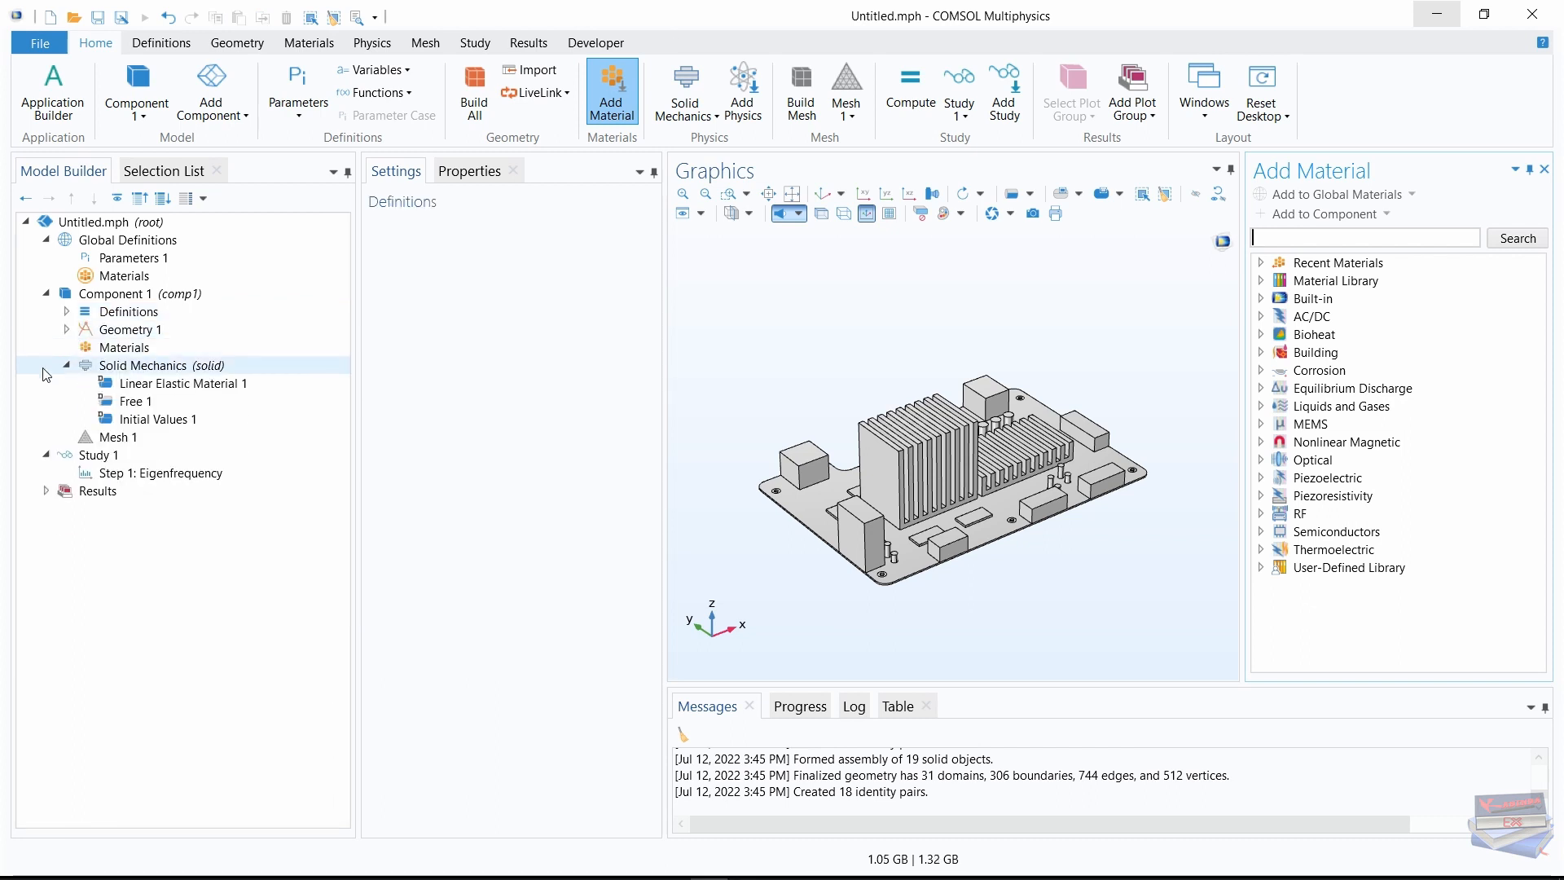
left_click(67, 365)
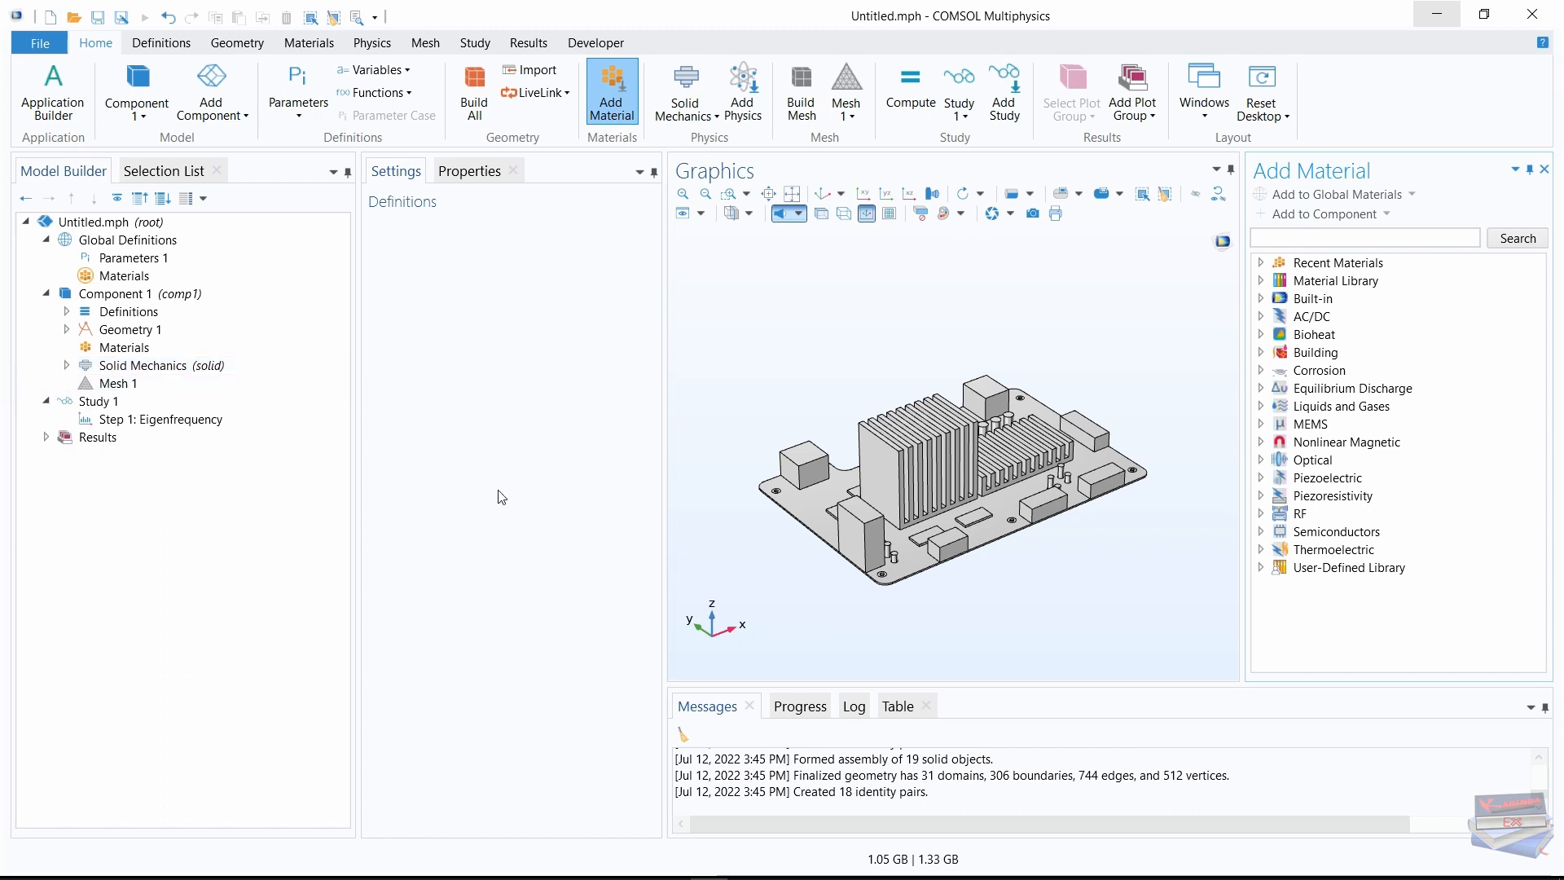
left_click(47, 400)
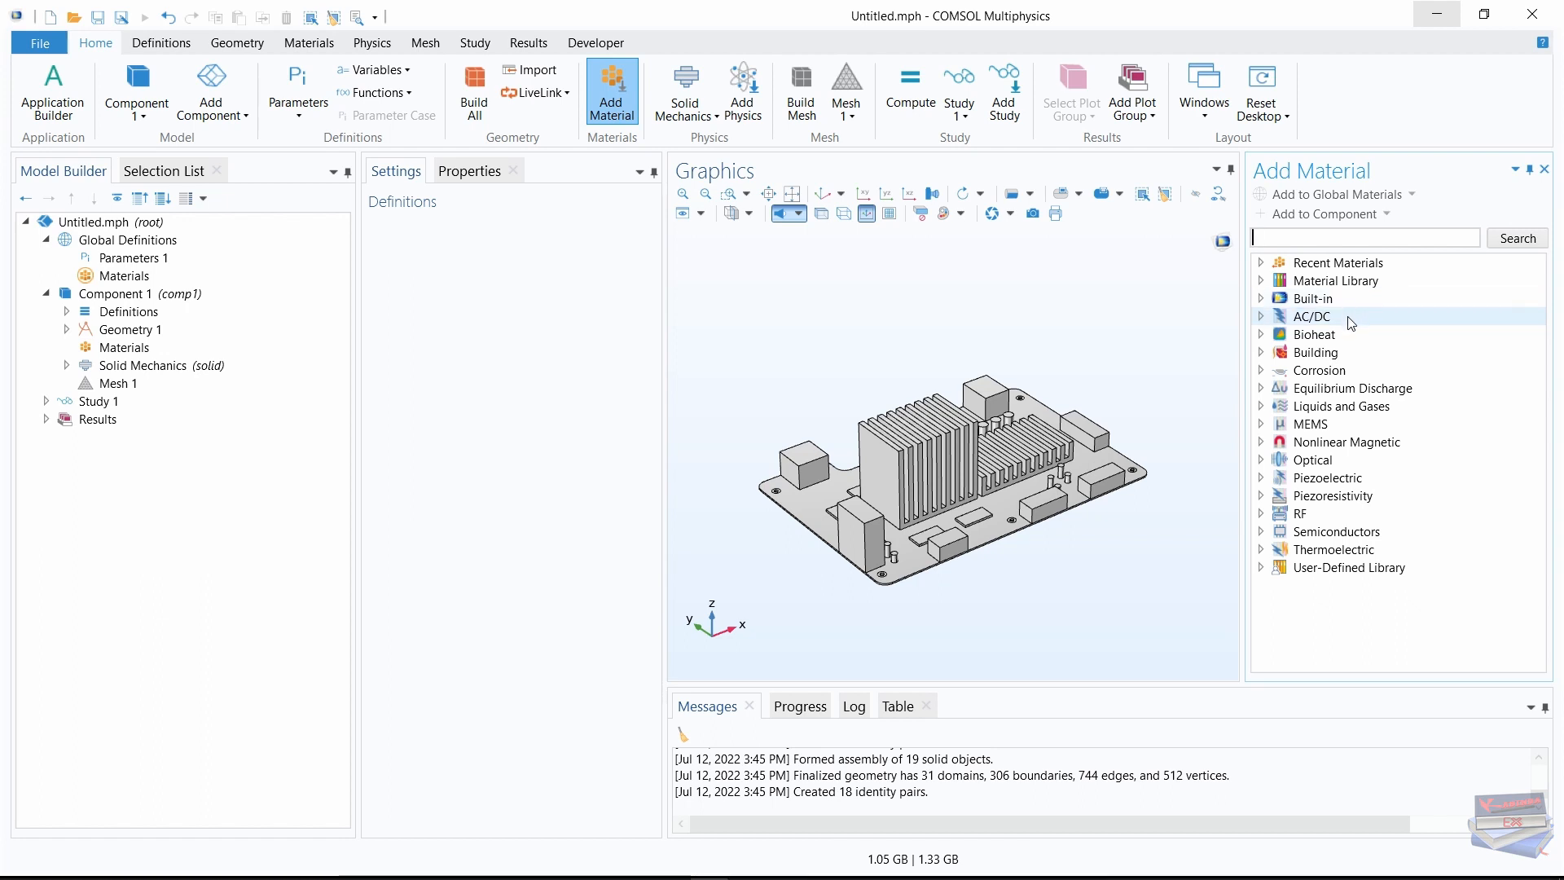
Add the built-in FR4 (Circuit Board) material to the component and assign it to the PCB selection
left_click(1261, 299)
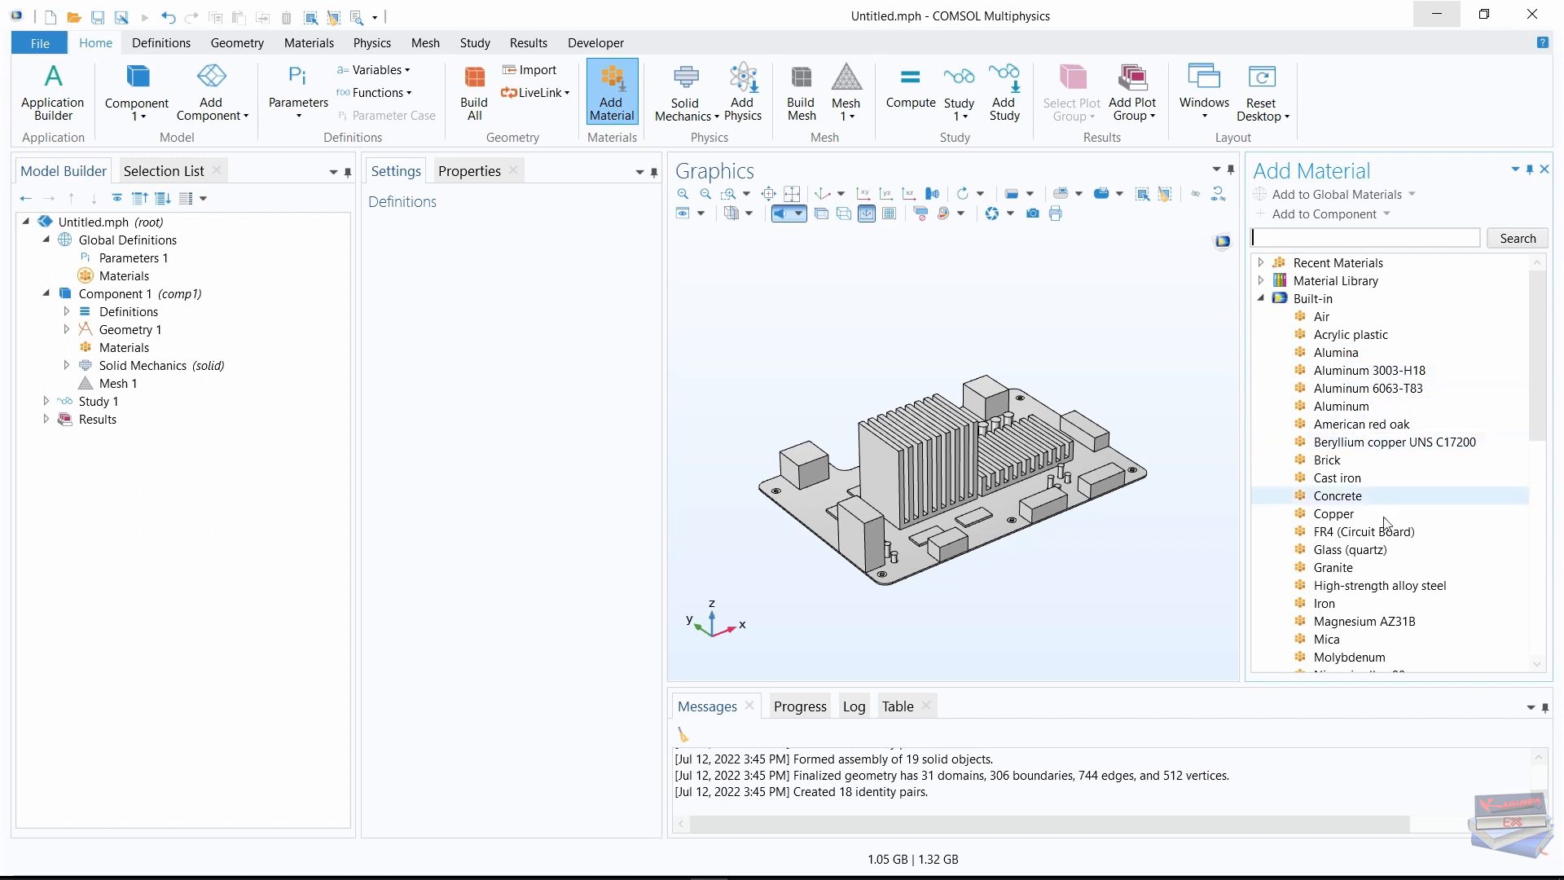
left_click(1362, 534)
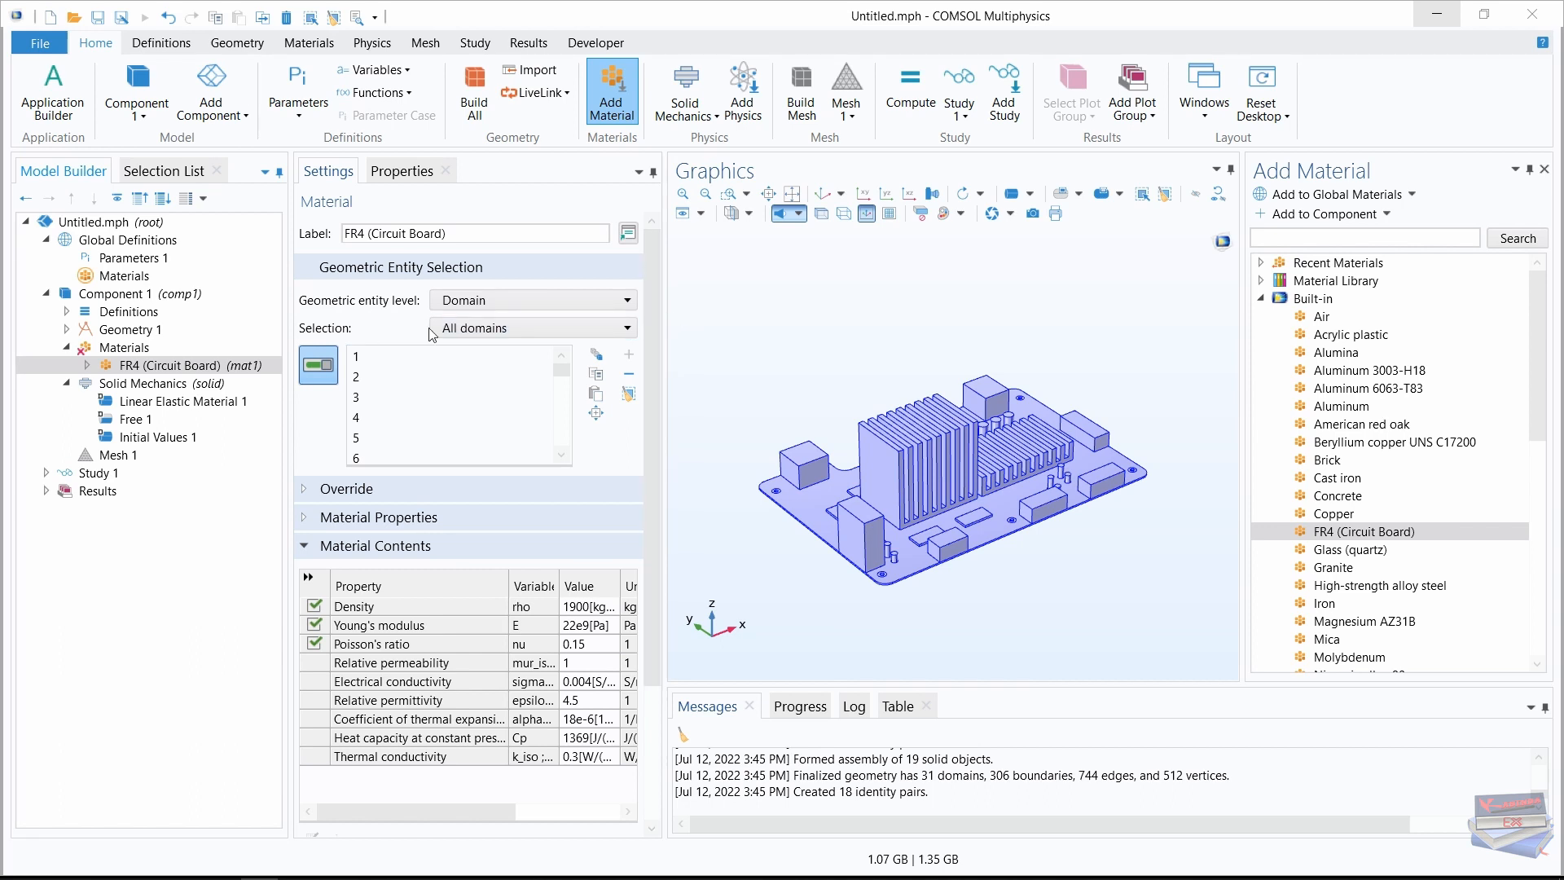
left_click(573, 328)
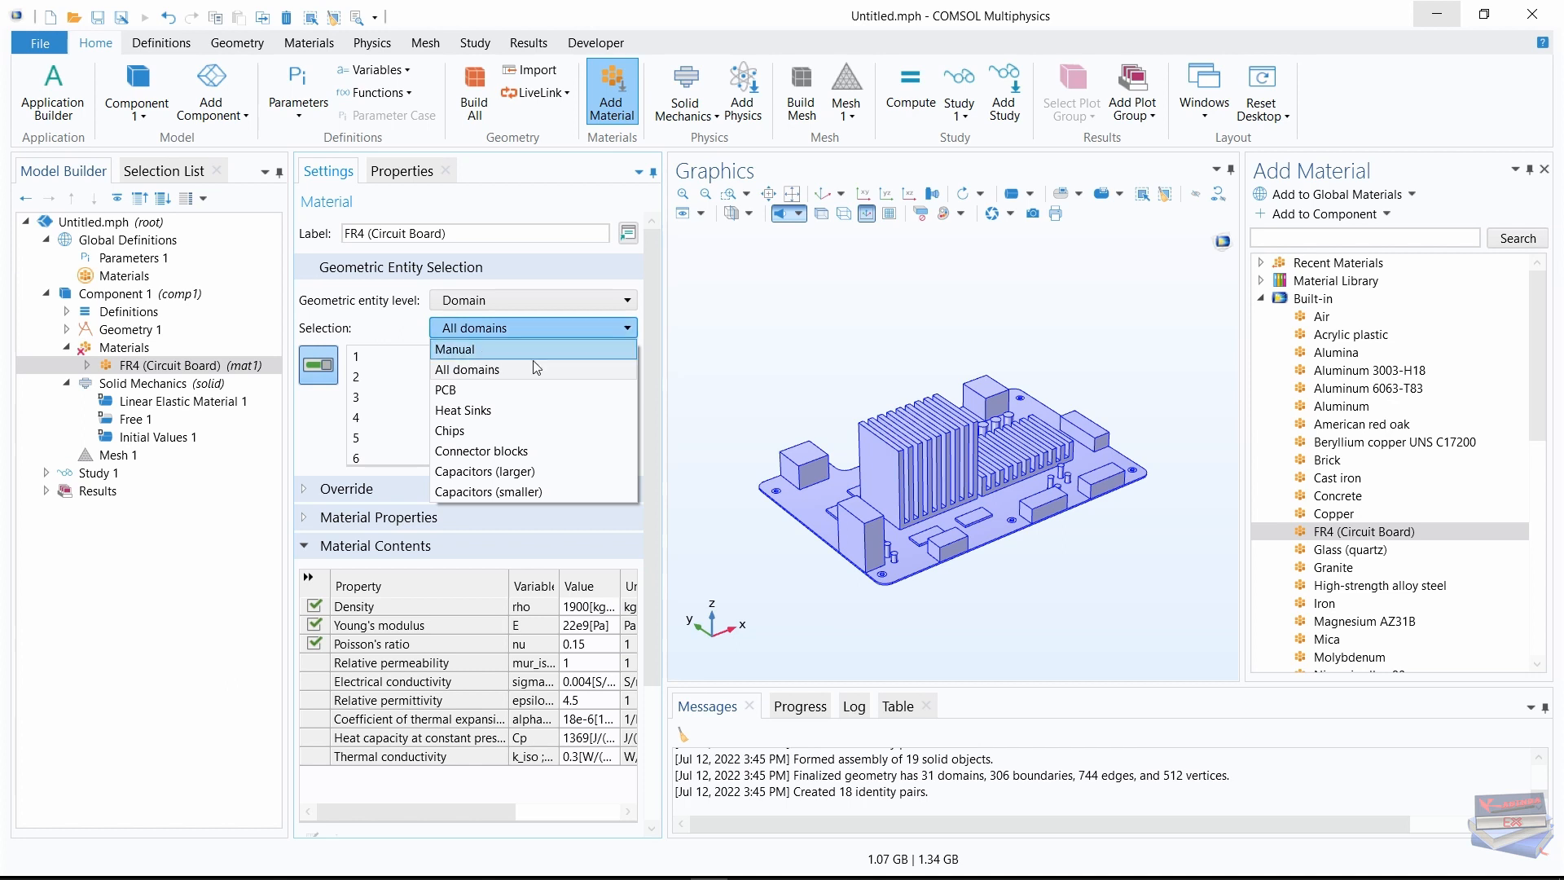
left_click(461, 394)
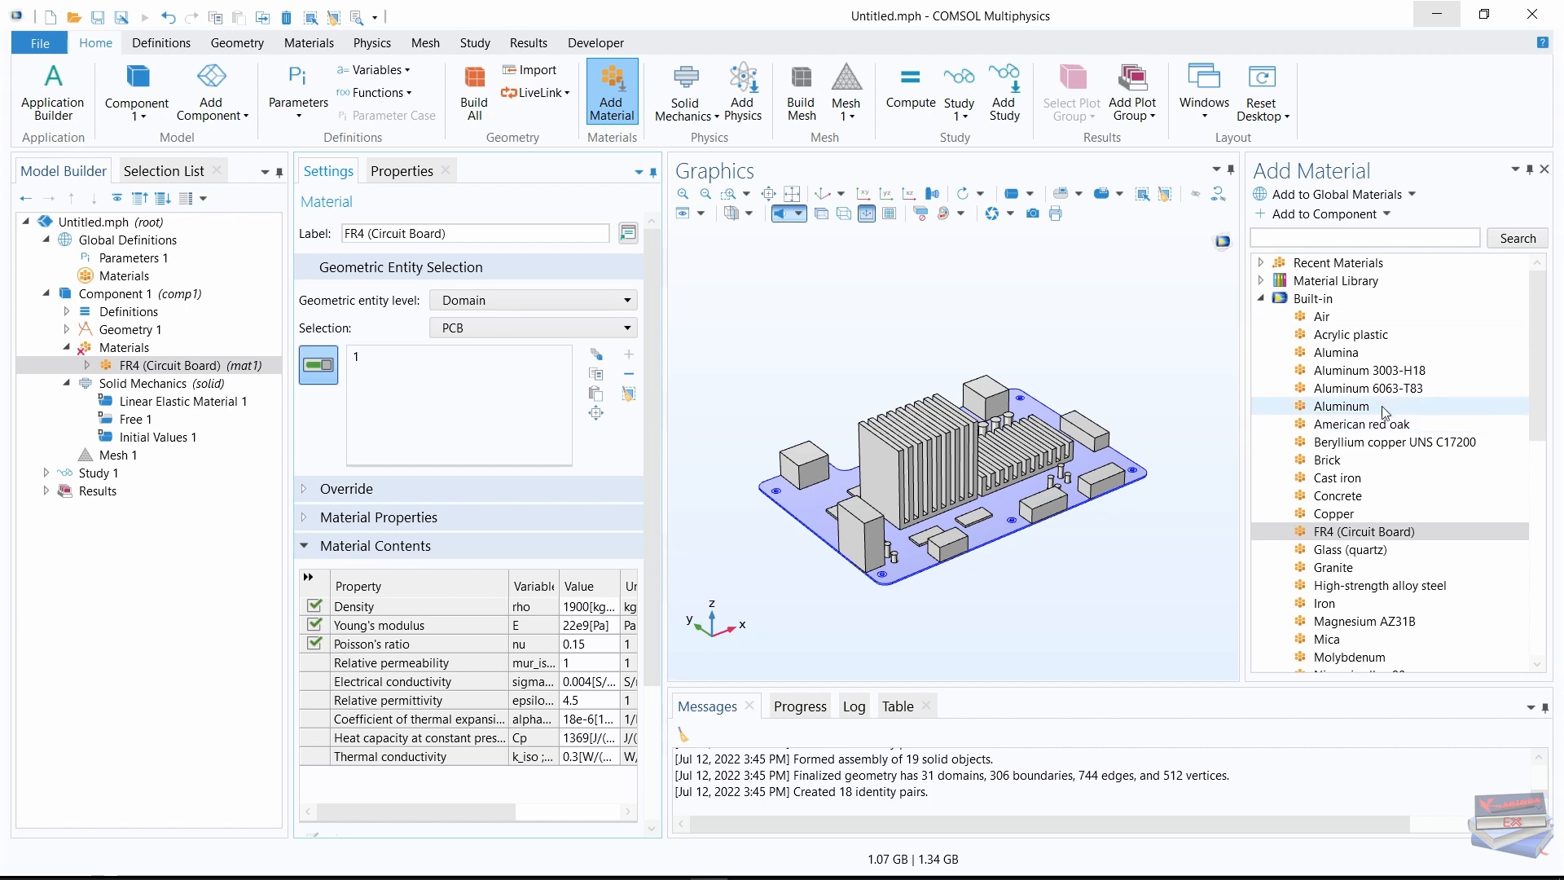
Add the built-in Aluminum material to the component and assign it to the Heat Sinks selection
left_click(1342, 405)
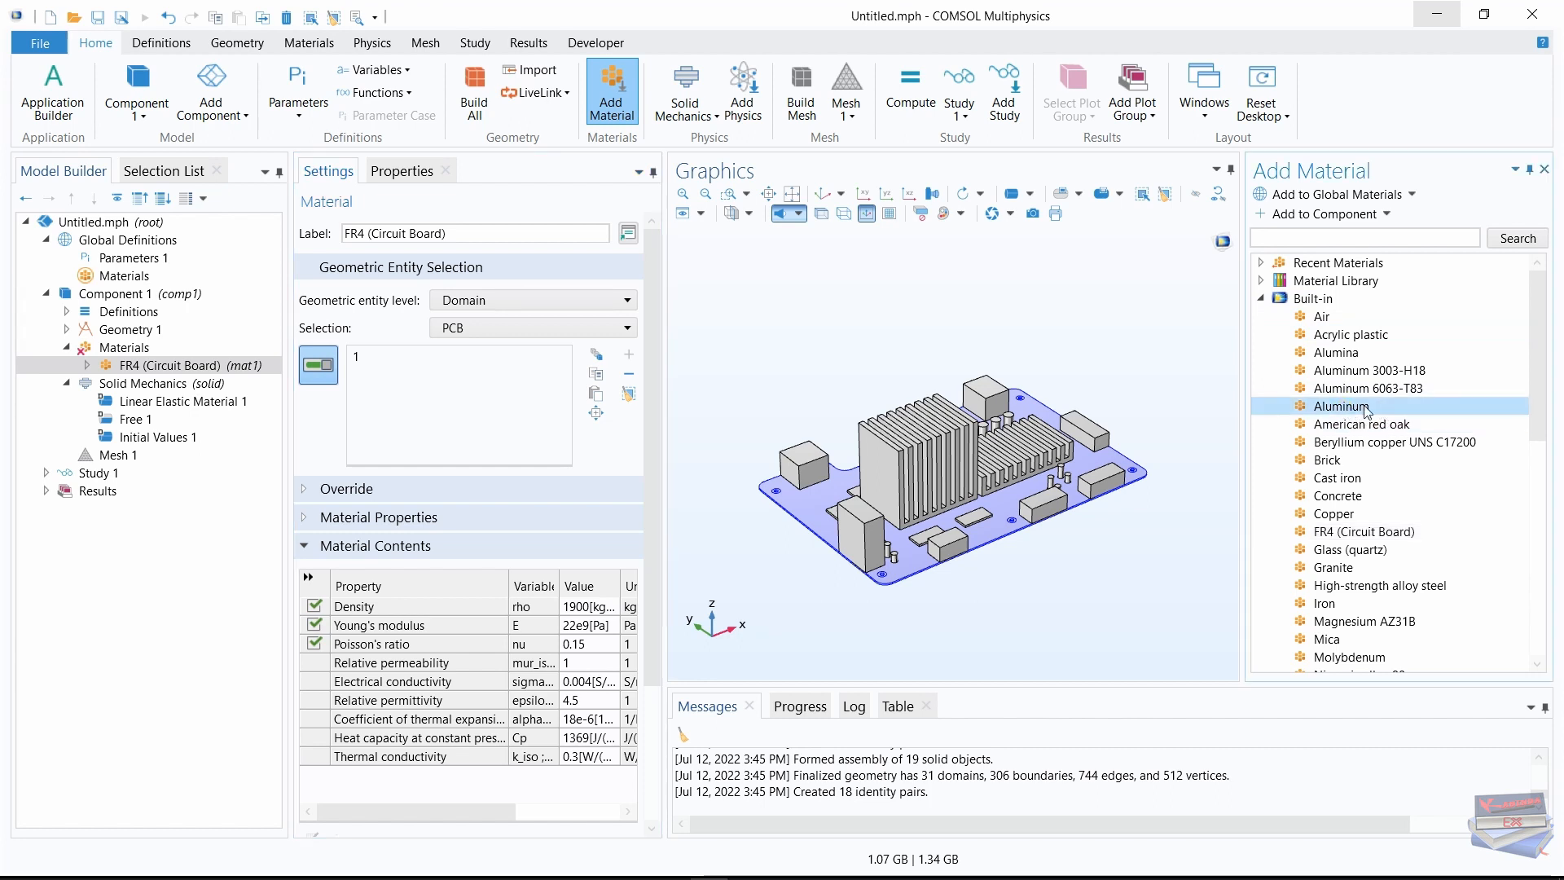
left_click(1295, 215)
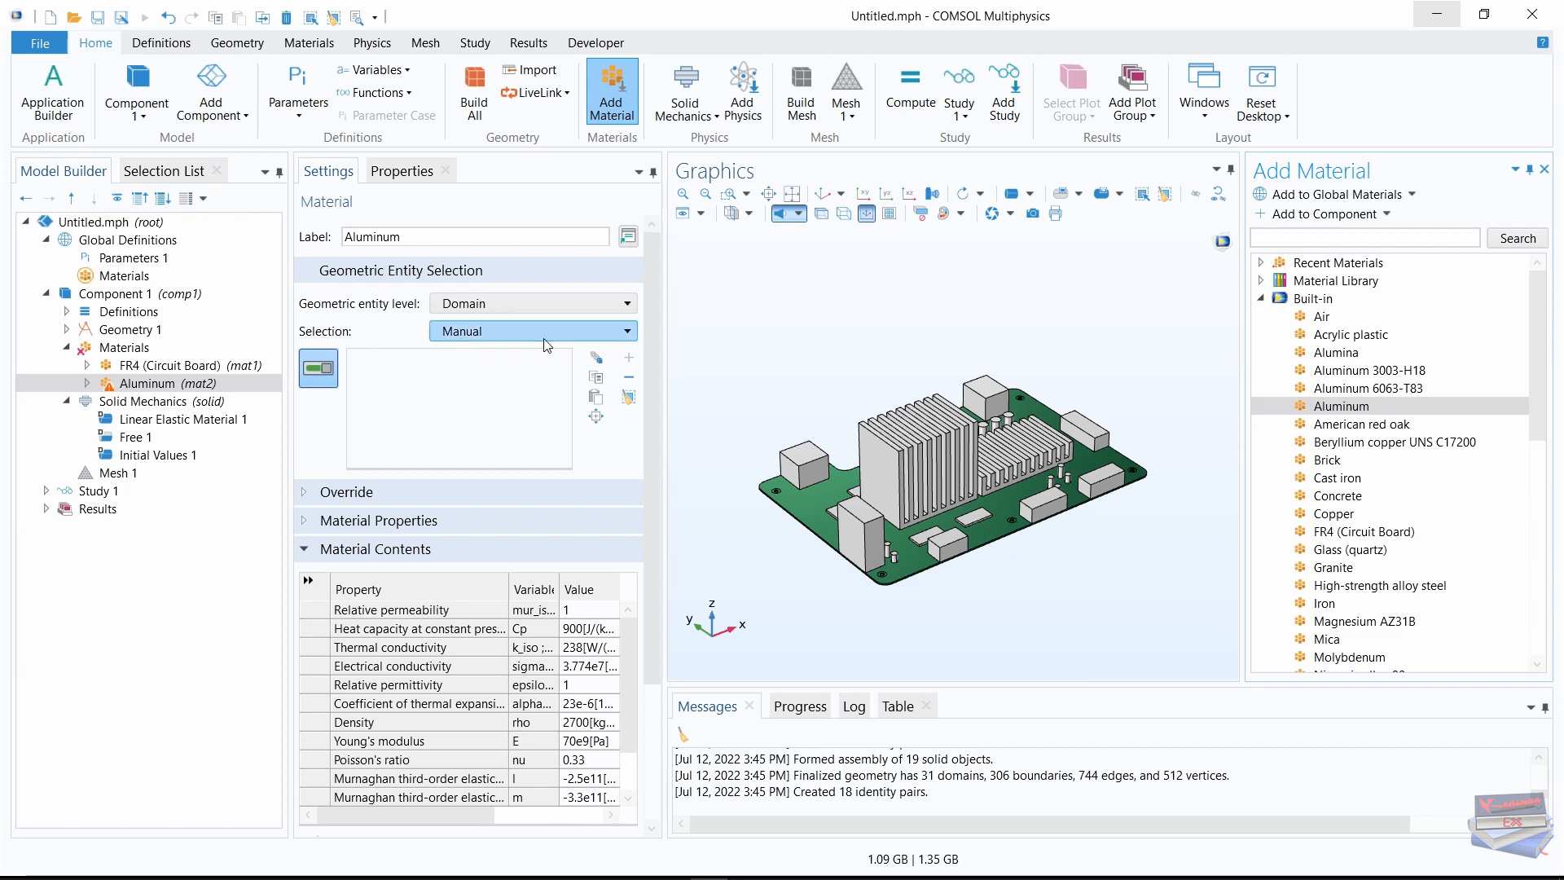
left_click(582, 336)
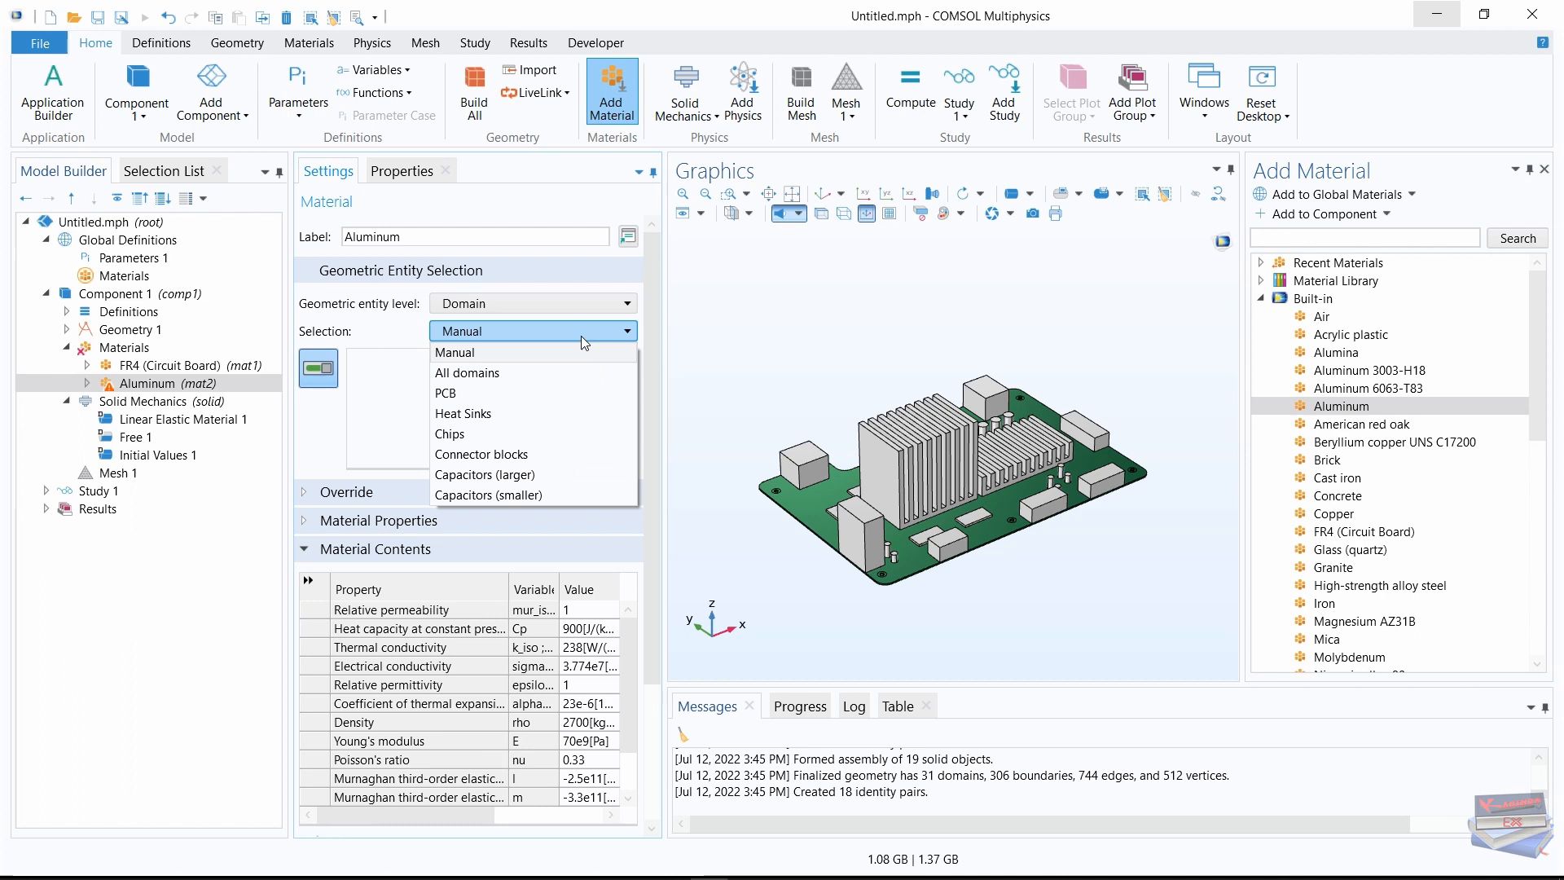
left_click(480, 413)
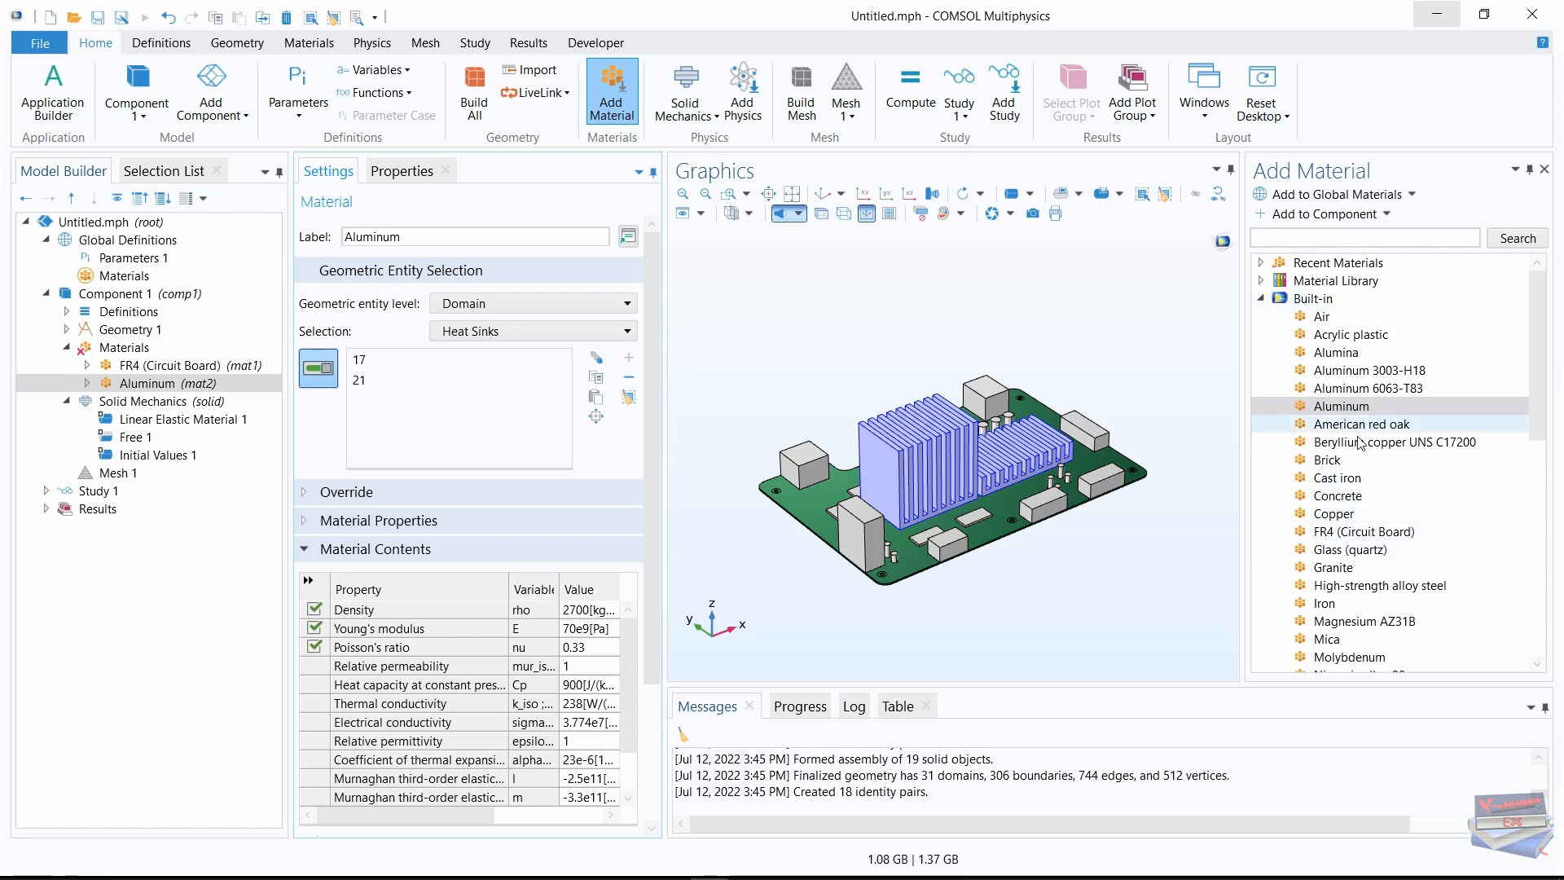
Add the built-in Silicon material to the component and assign it to the Chips selection
scroll(1369, 470, "down", 5)
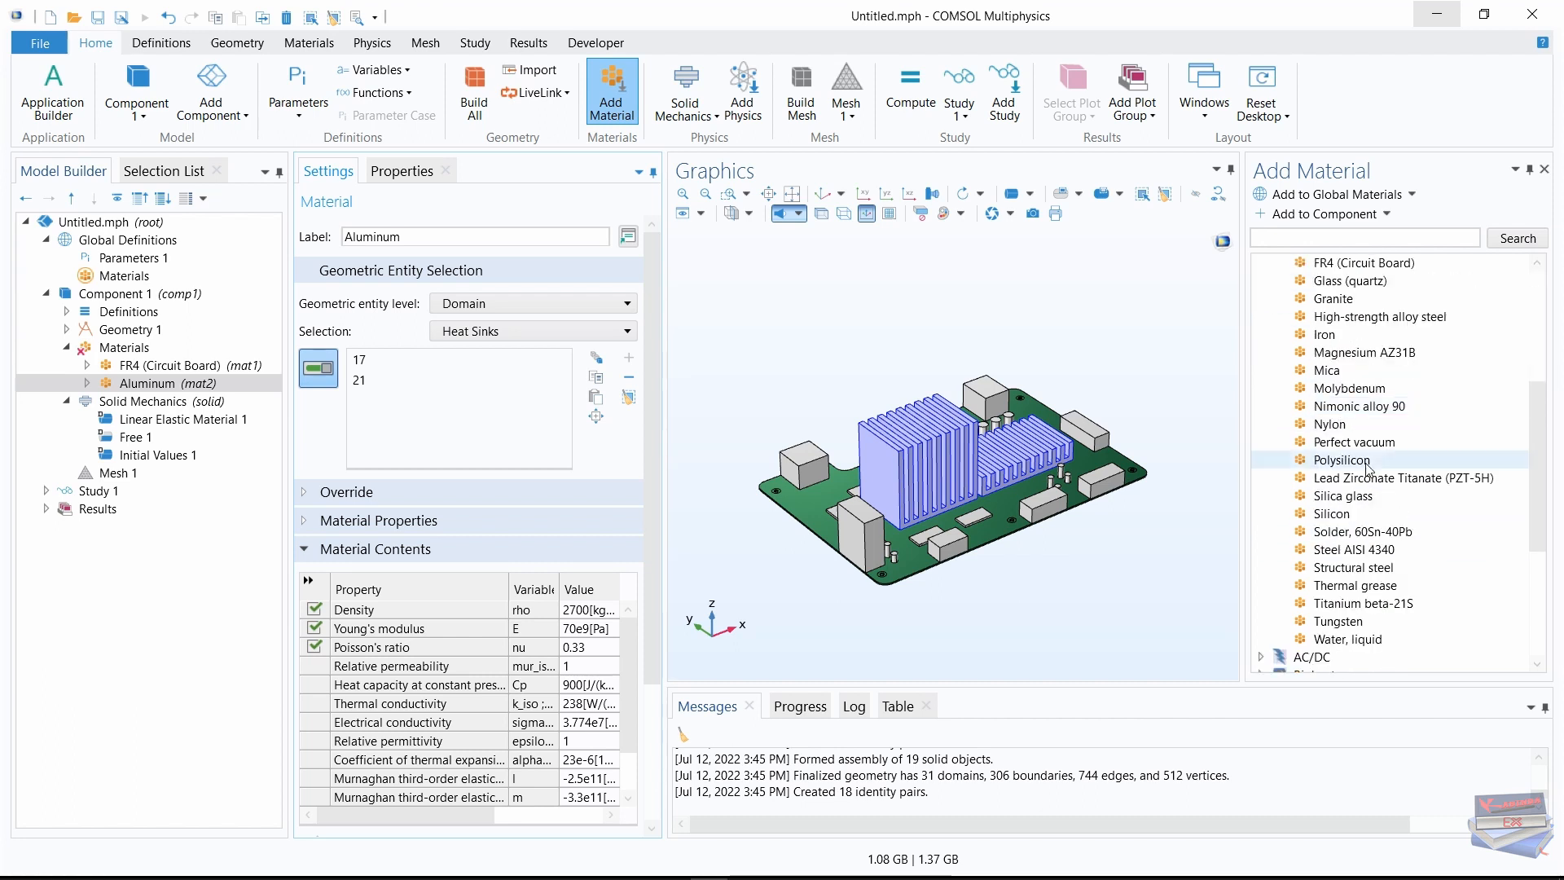
left_click(1330, 518)
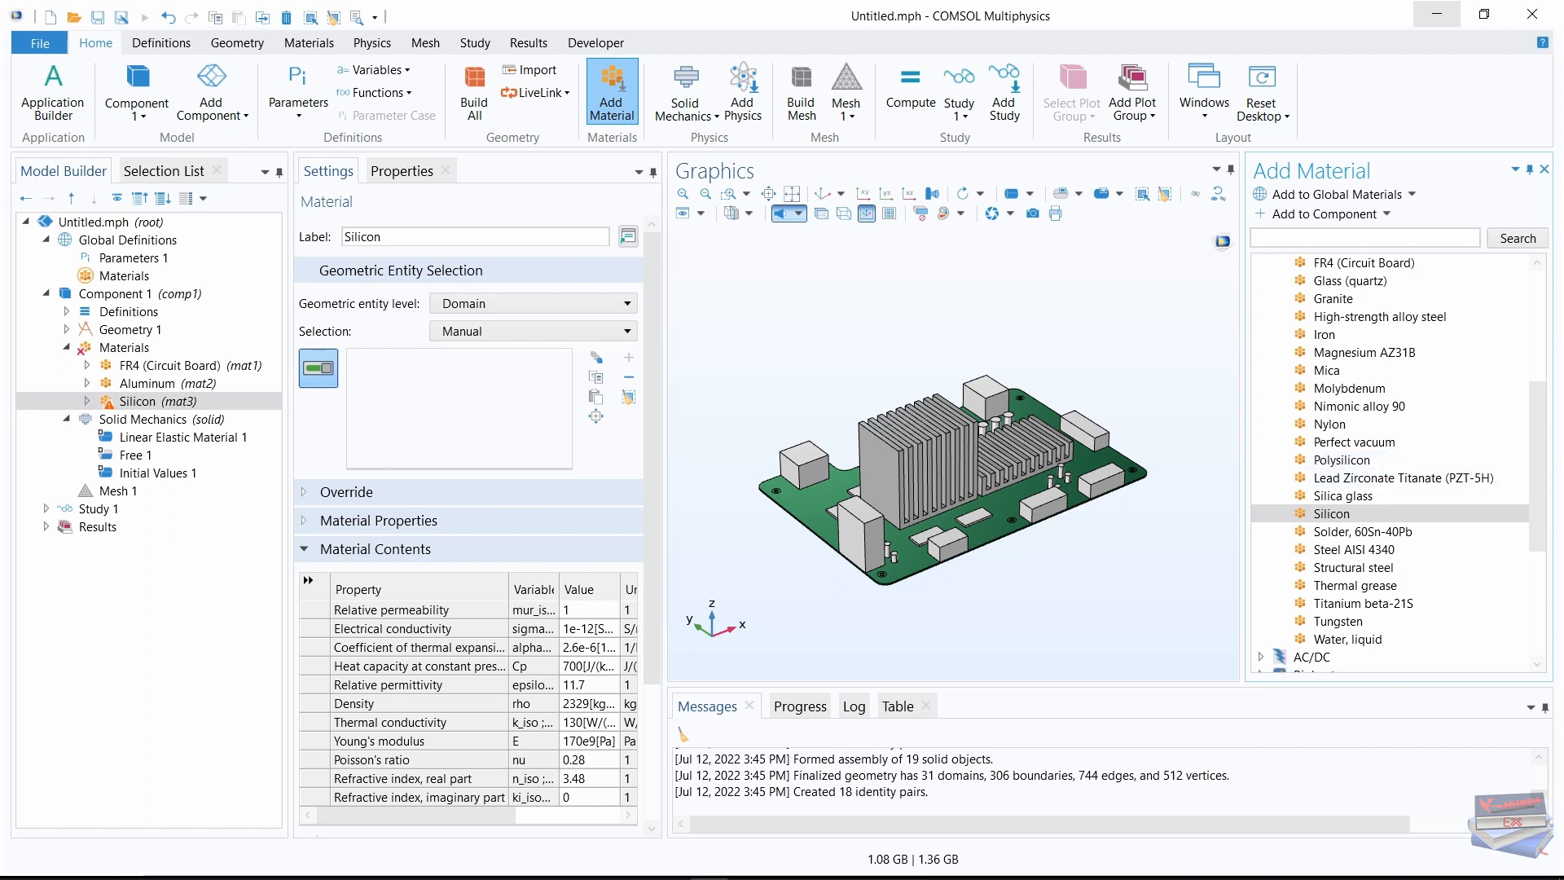
left_click(578, 331)
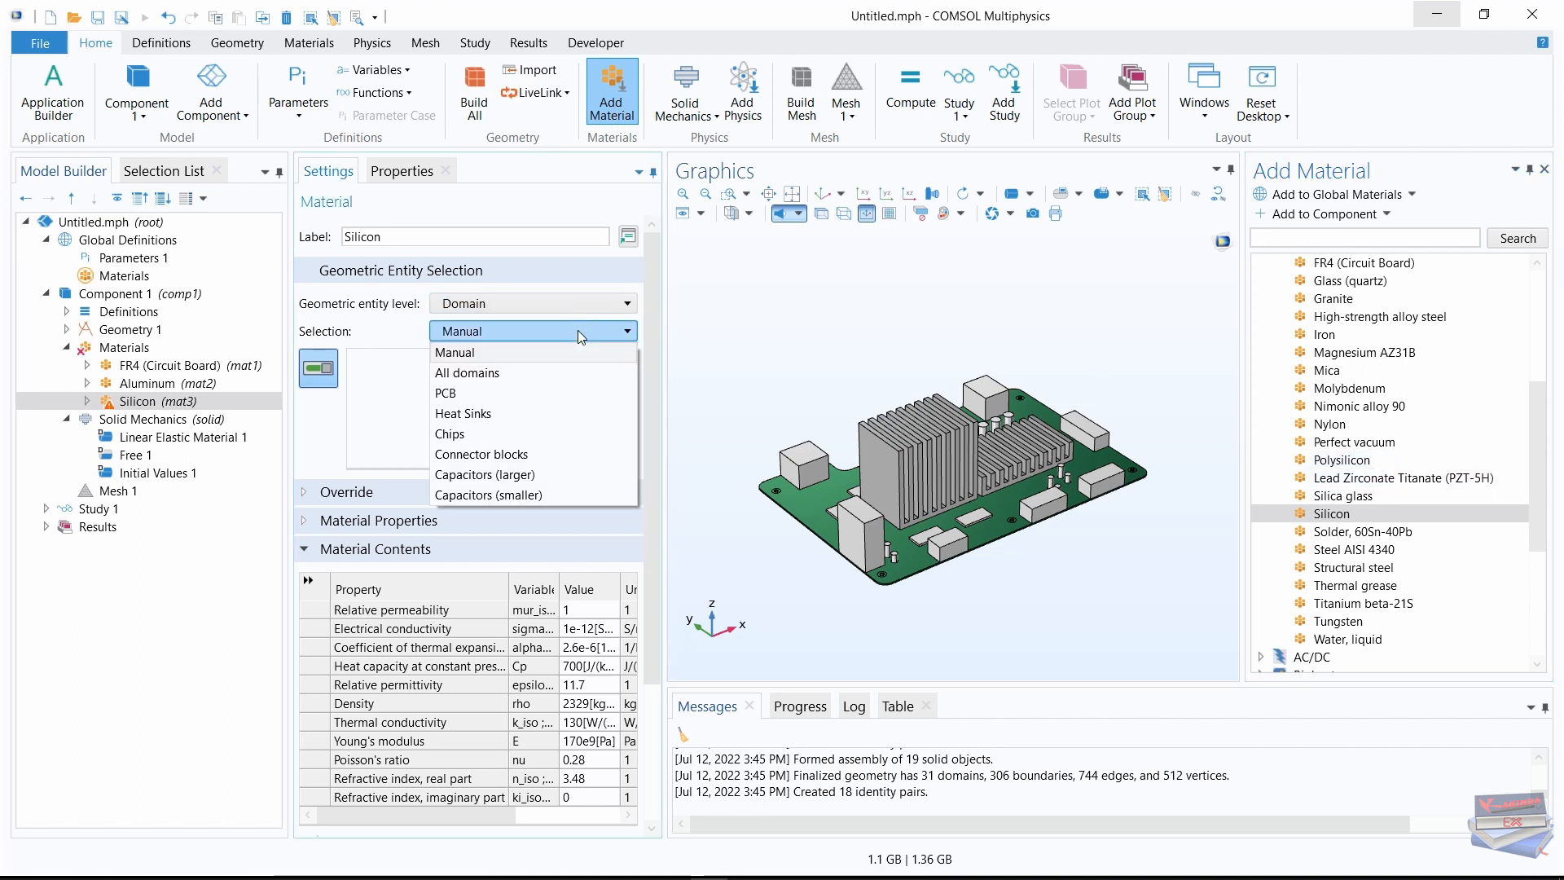
left_click(472, 434)
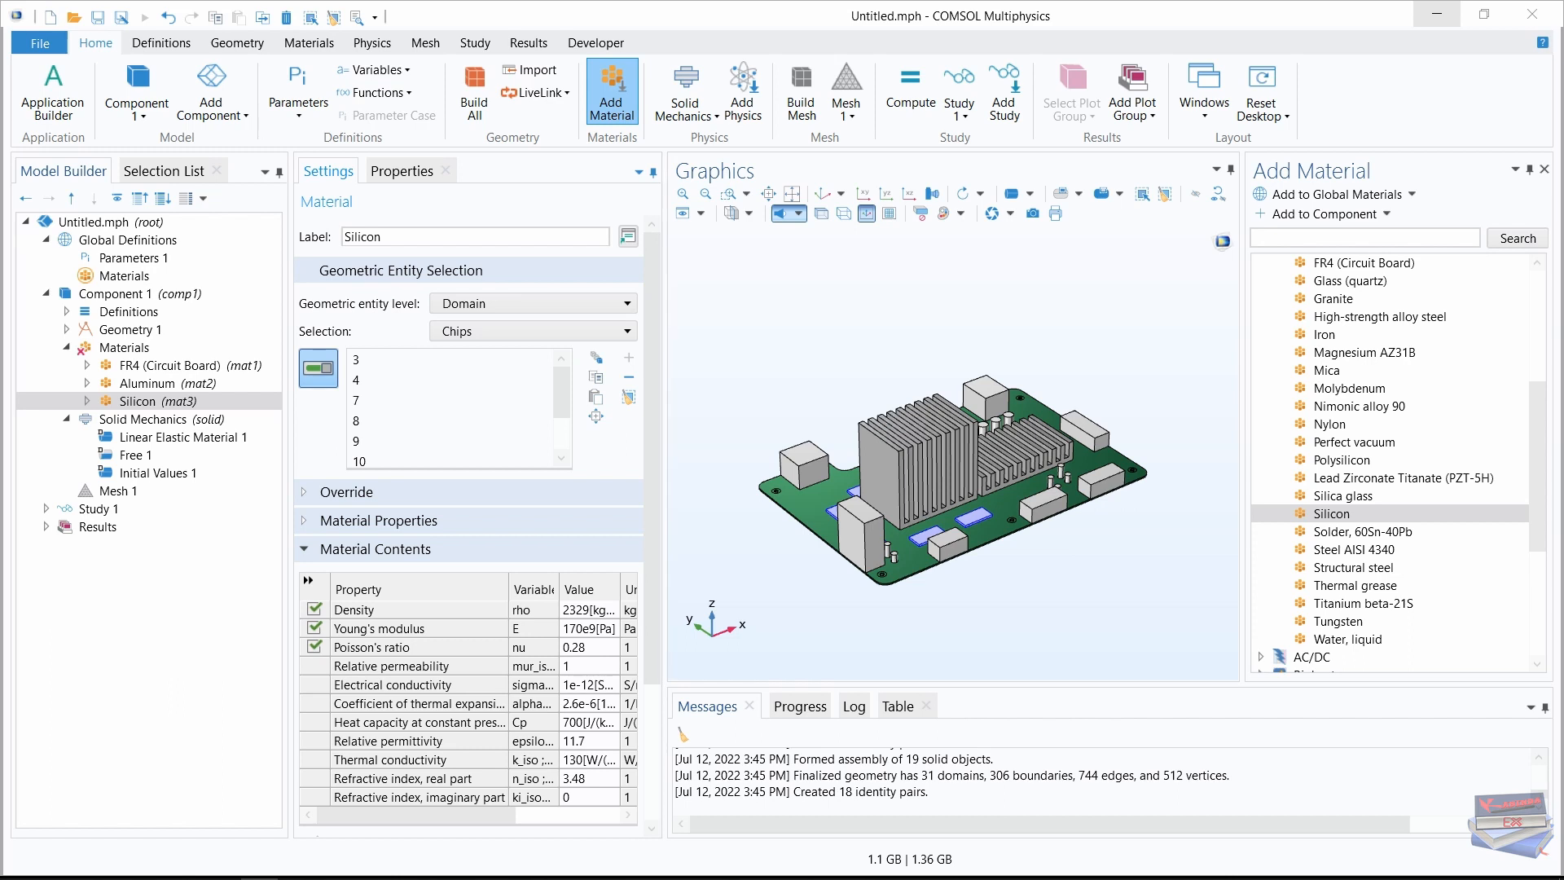
Add the built-in Acrylic plastic material to the component and assign it to the Connector blocks selection
scroll(1363, 499, "up", 5)
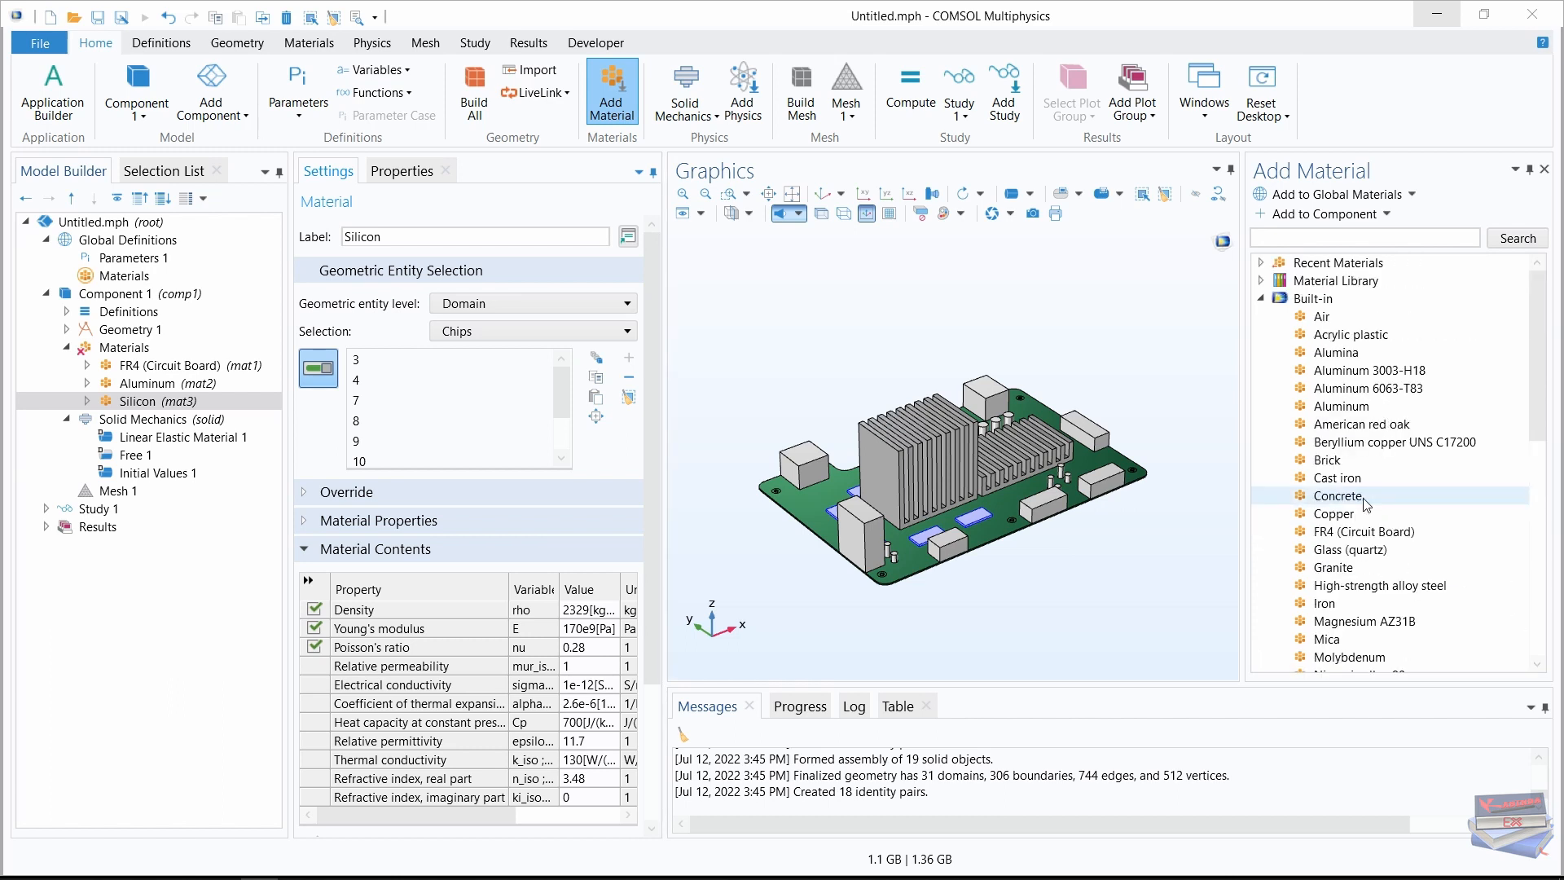
left_click(1350, 335)
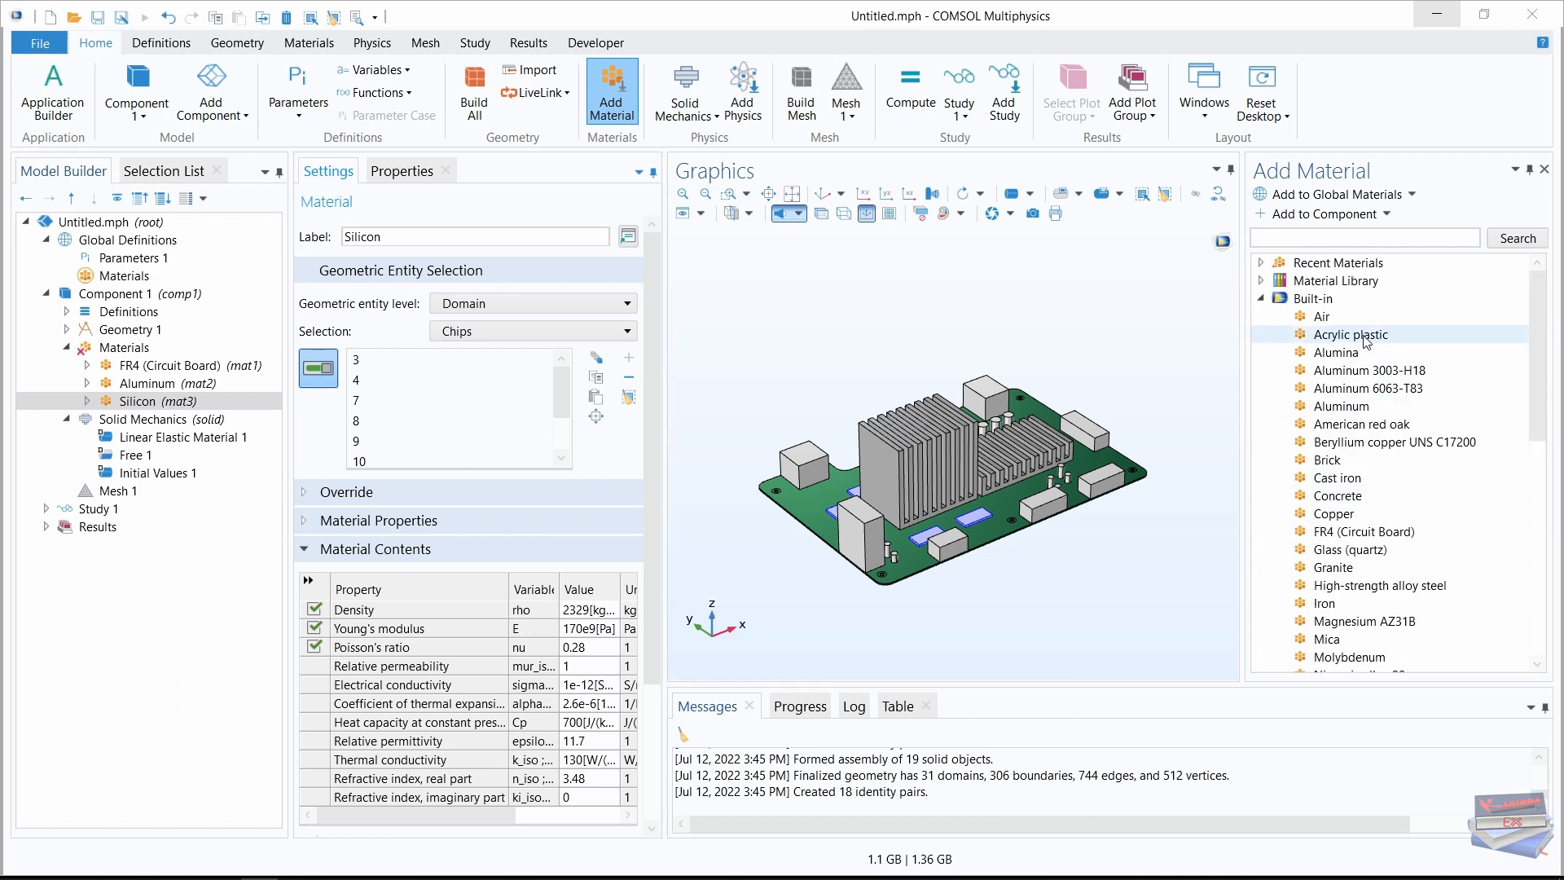
left_click(1284, 218)
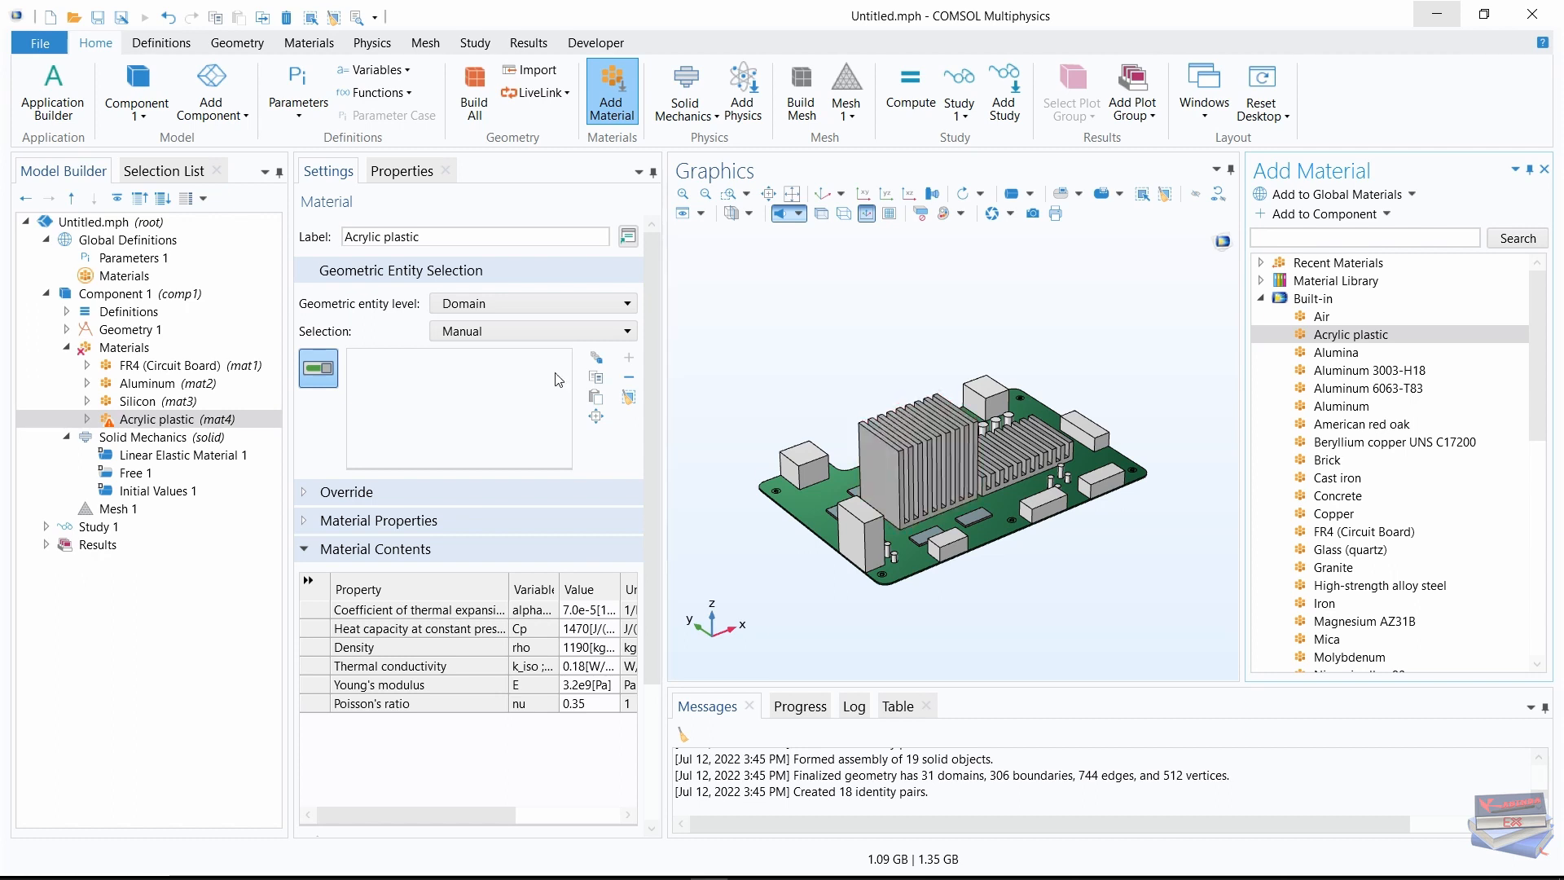
left_click(509, 331)
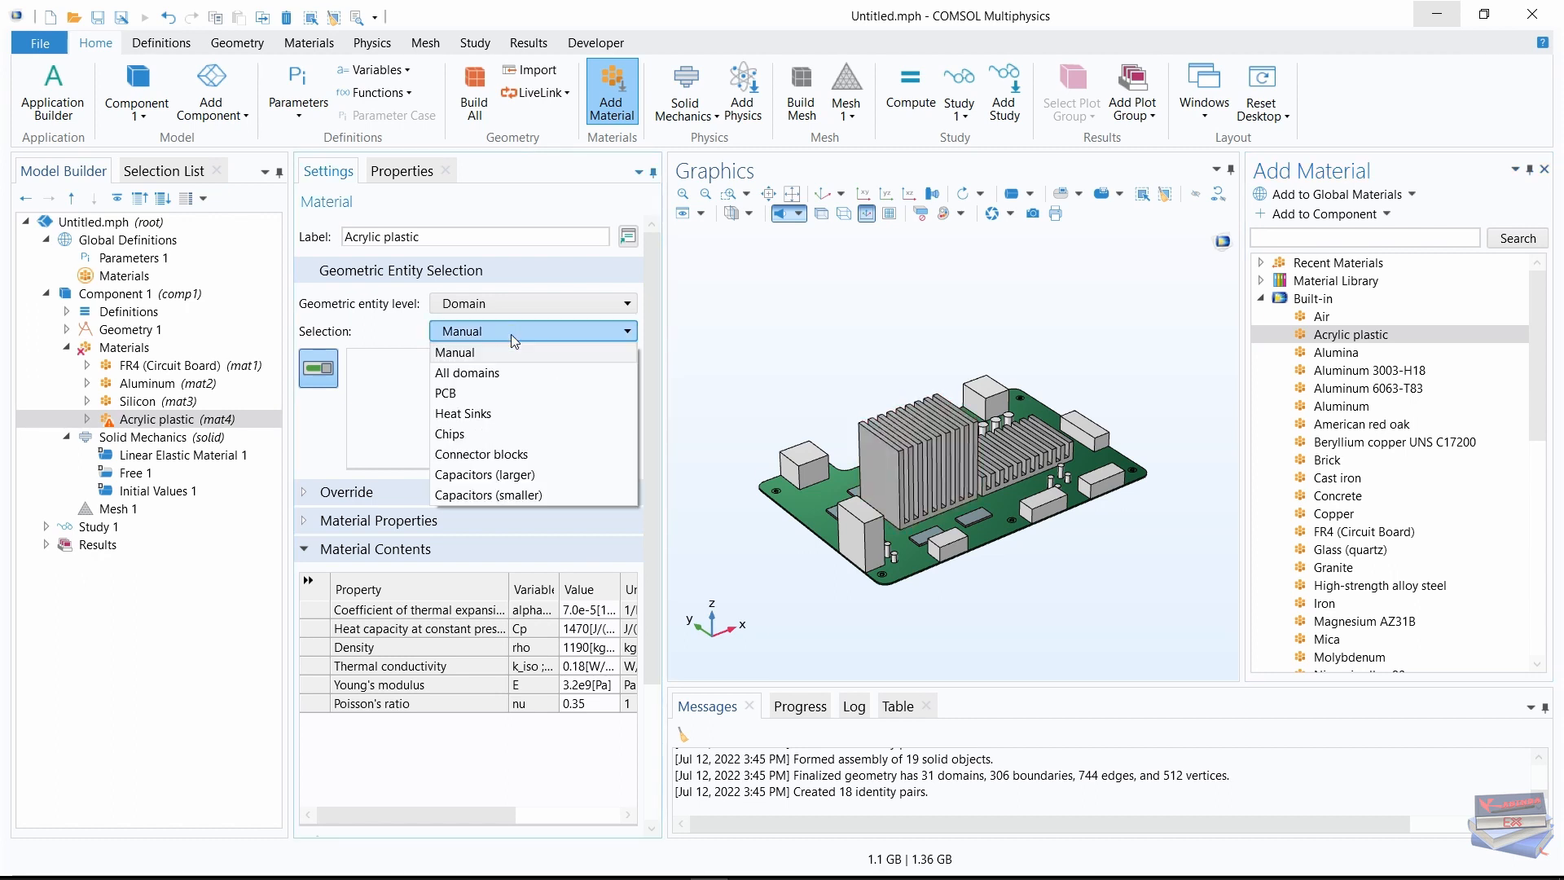
left_click(498, 461)
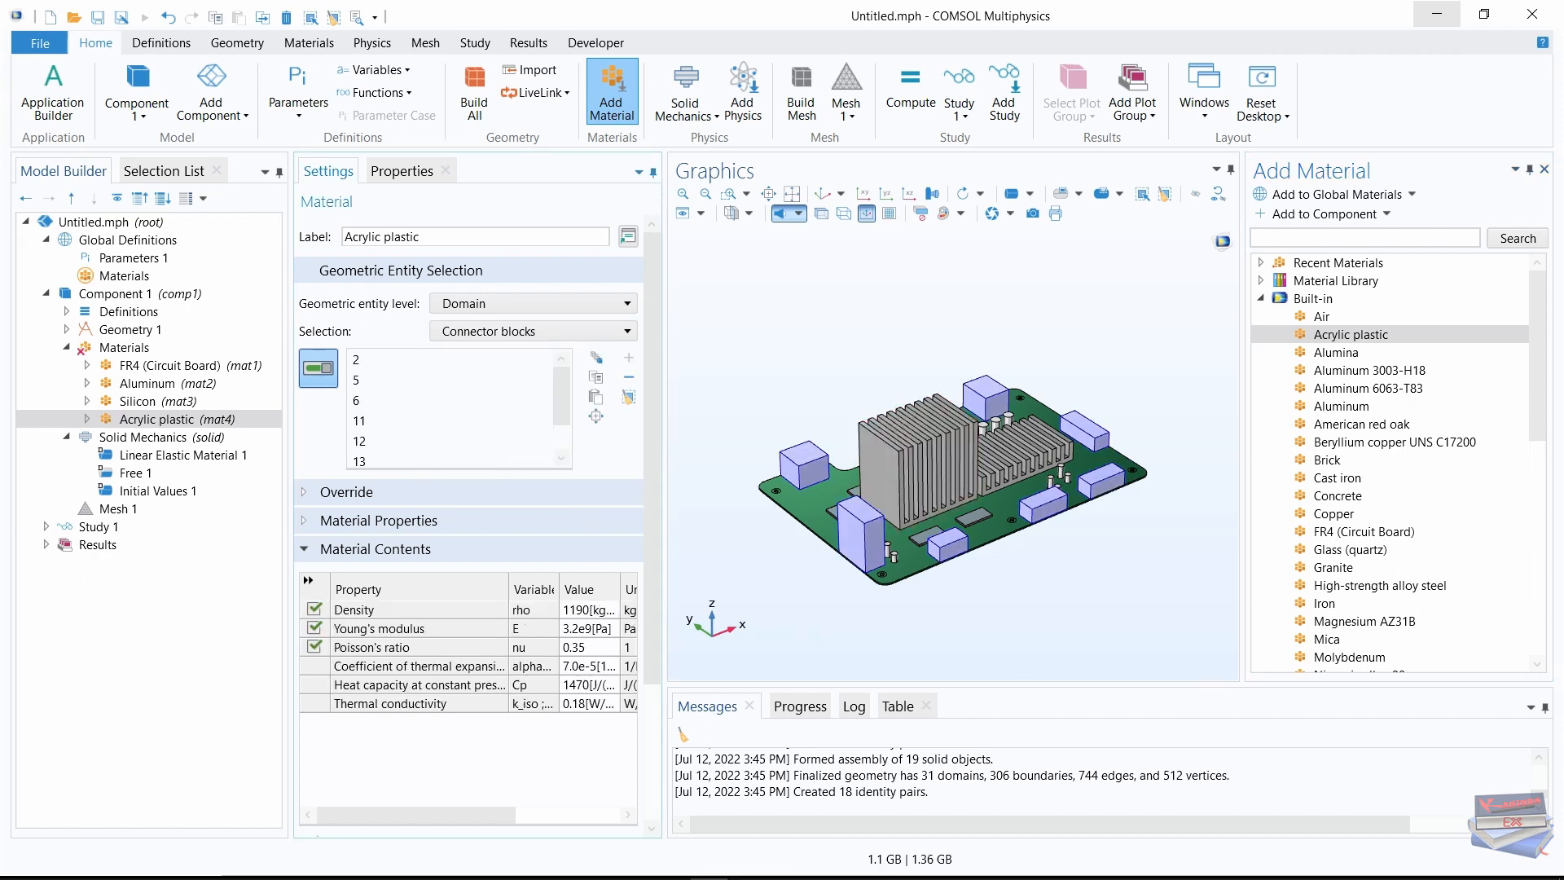
Set the acrylic plastic's appearance to the Plastic (shiny) material type with the color Black
scroll(481, 505, "down", 3)
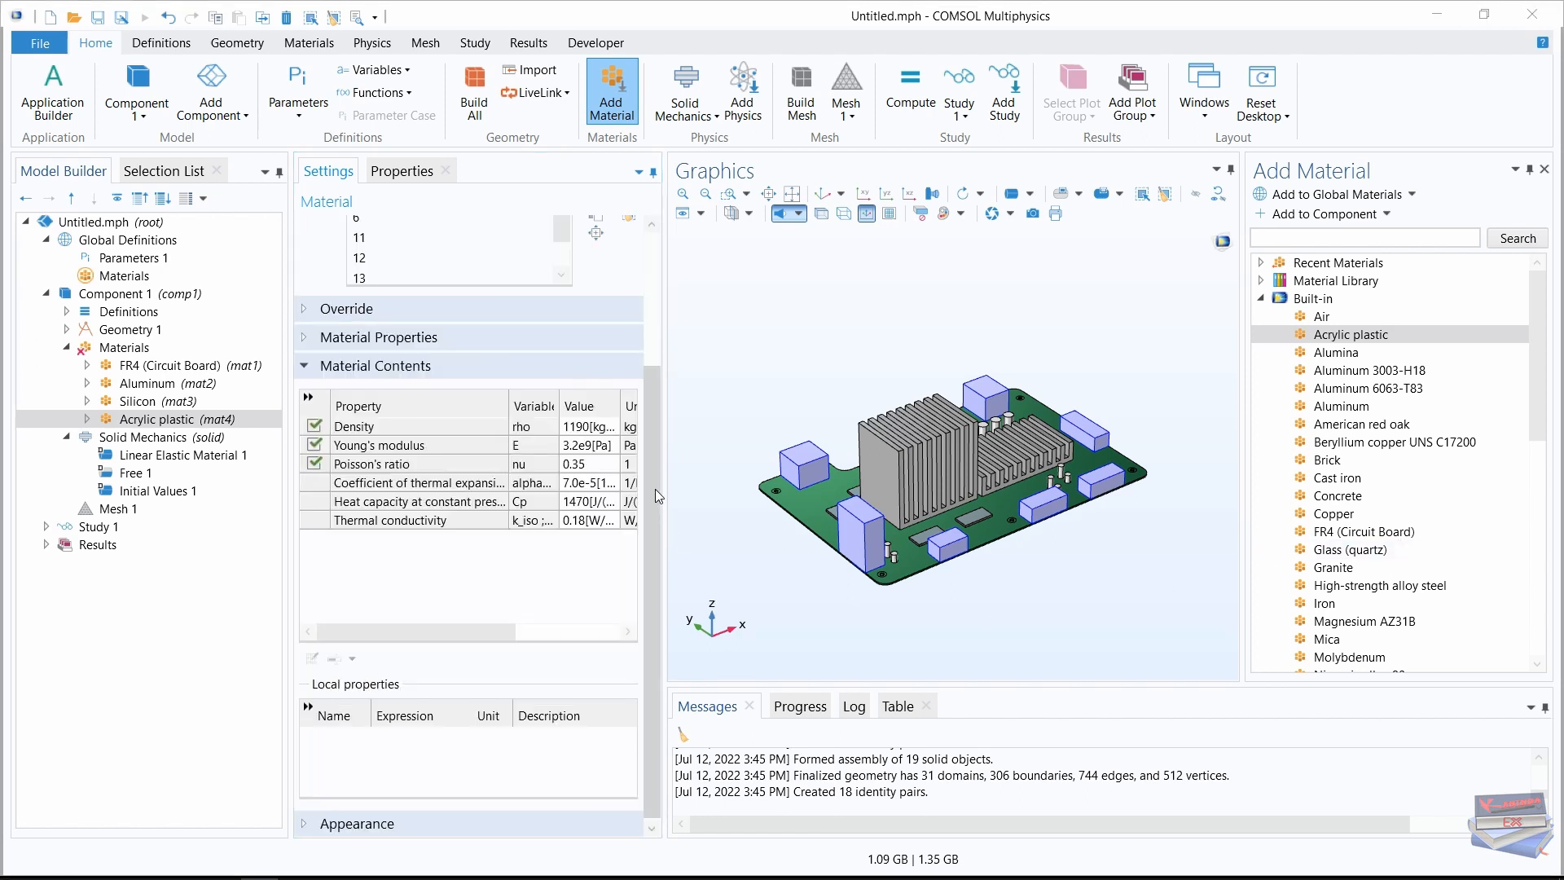
left_click(305, 824)
left_click_drag(654, 440, 656, 601)
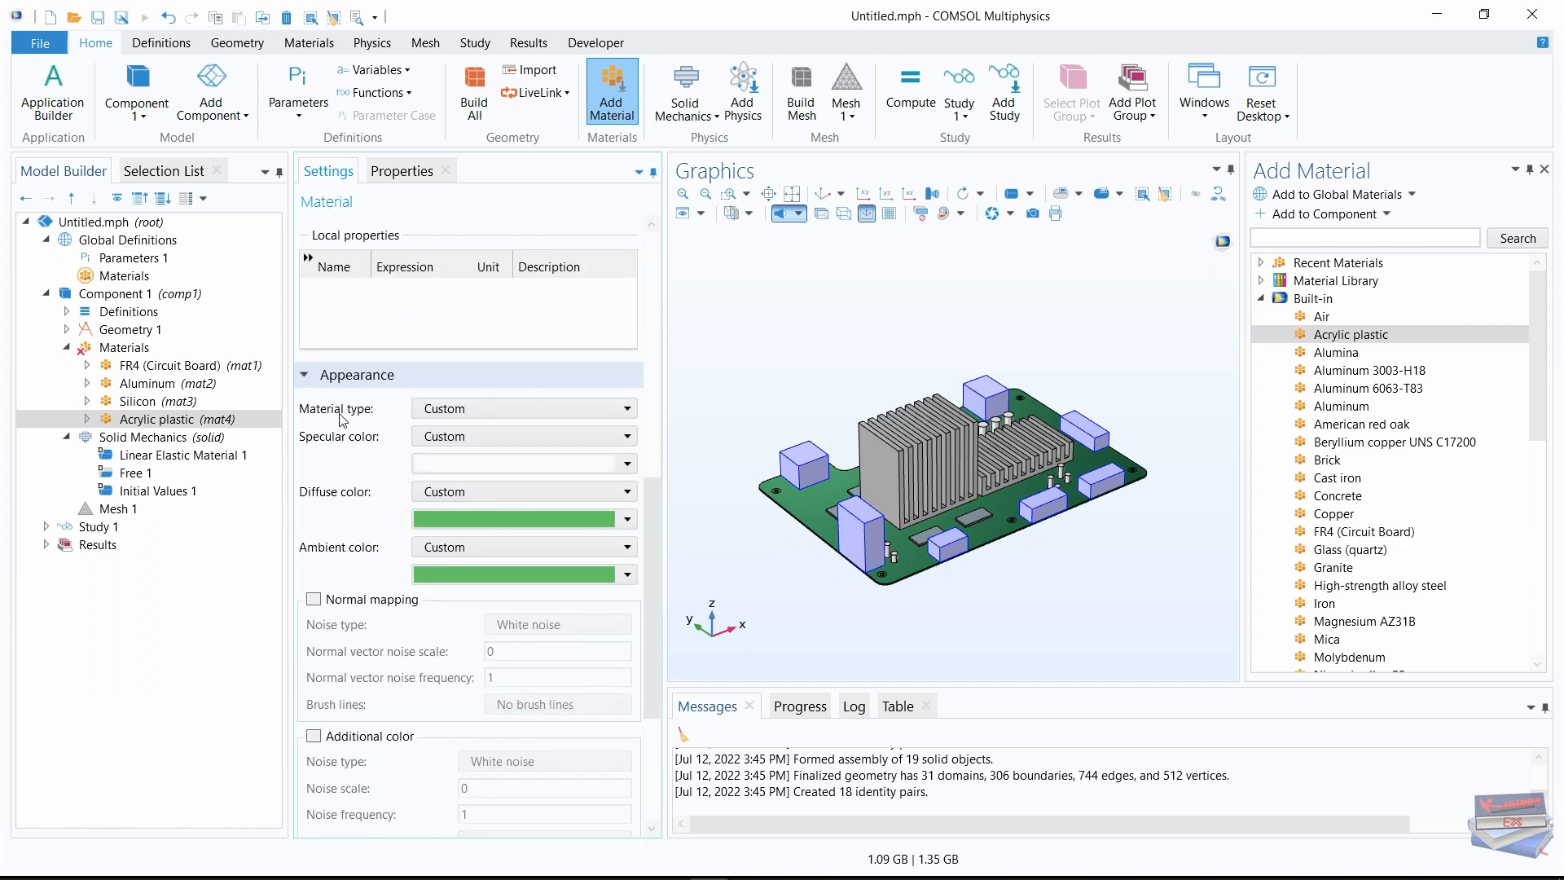
left_click(598, 415)
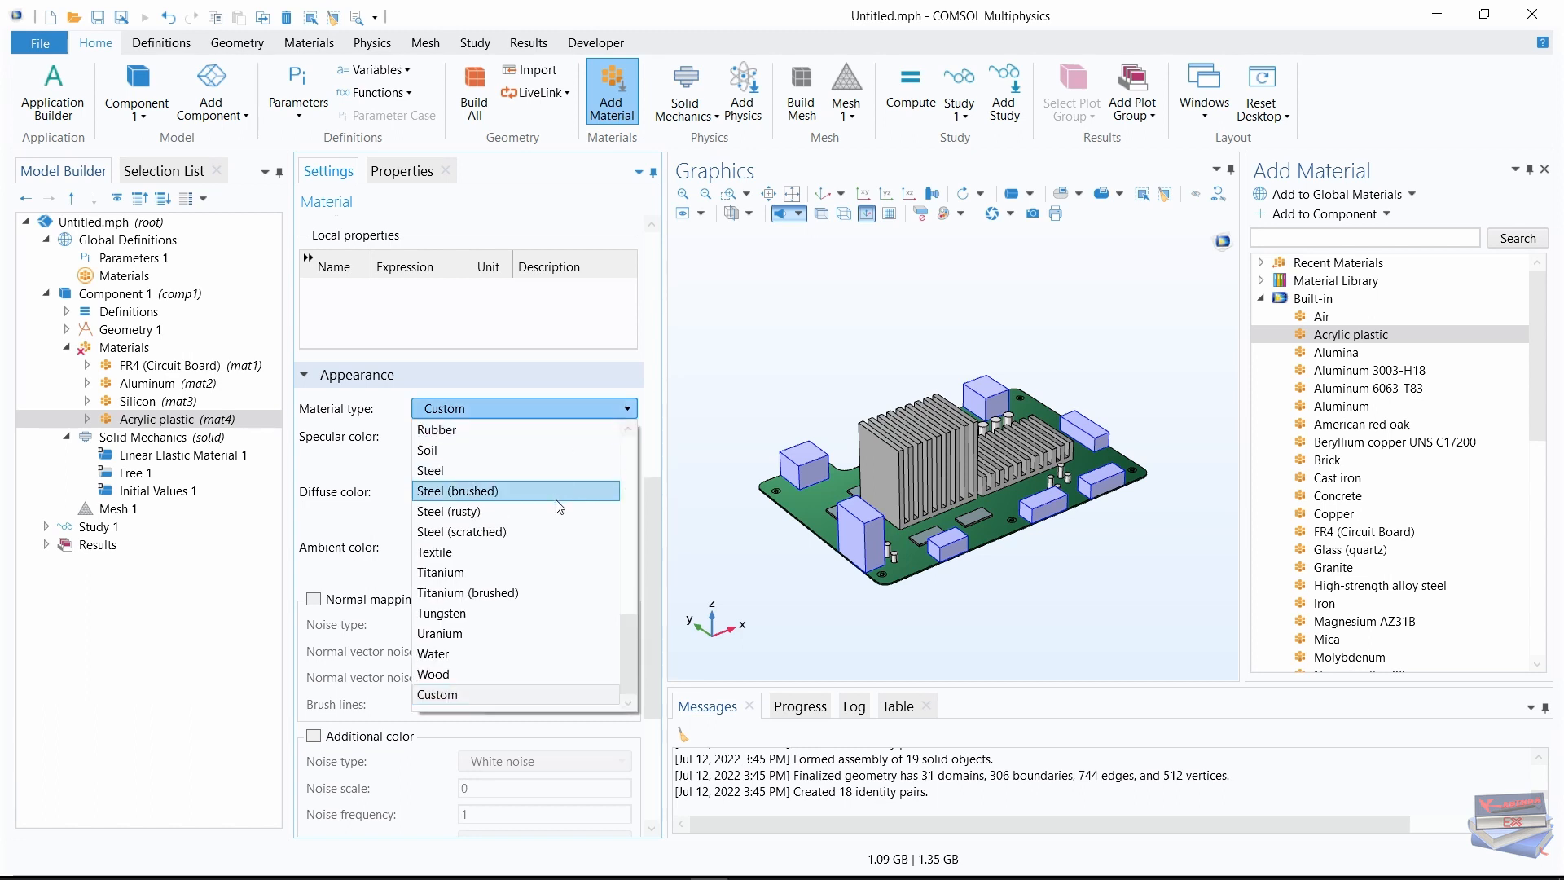
scroll(536, 534, "up", 2)
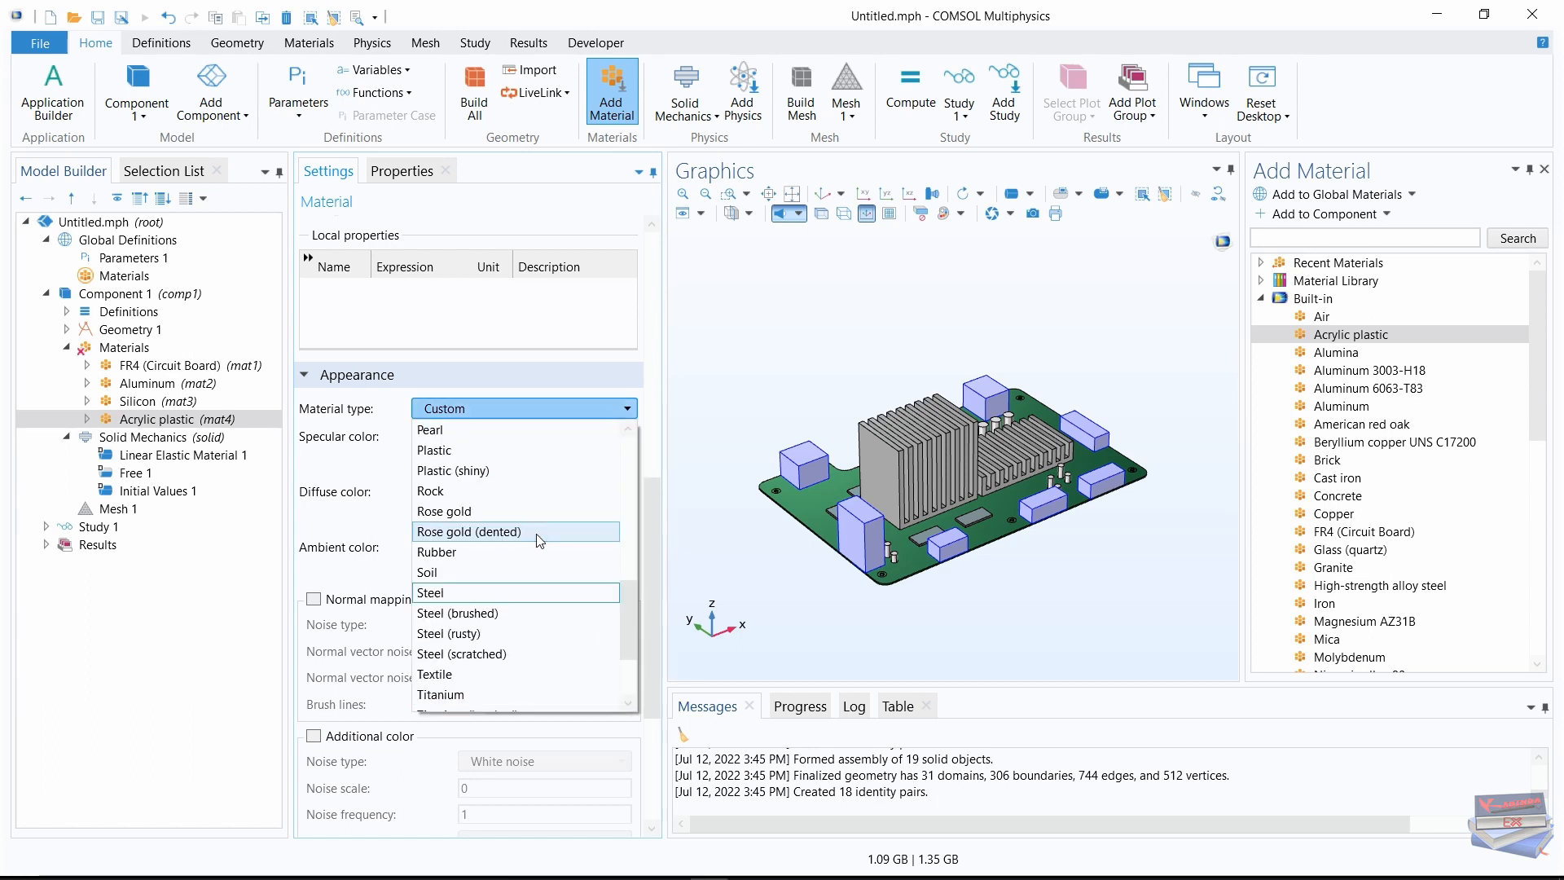
left_click(460, 471)
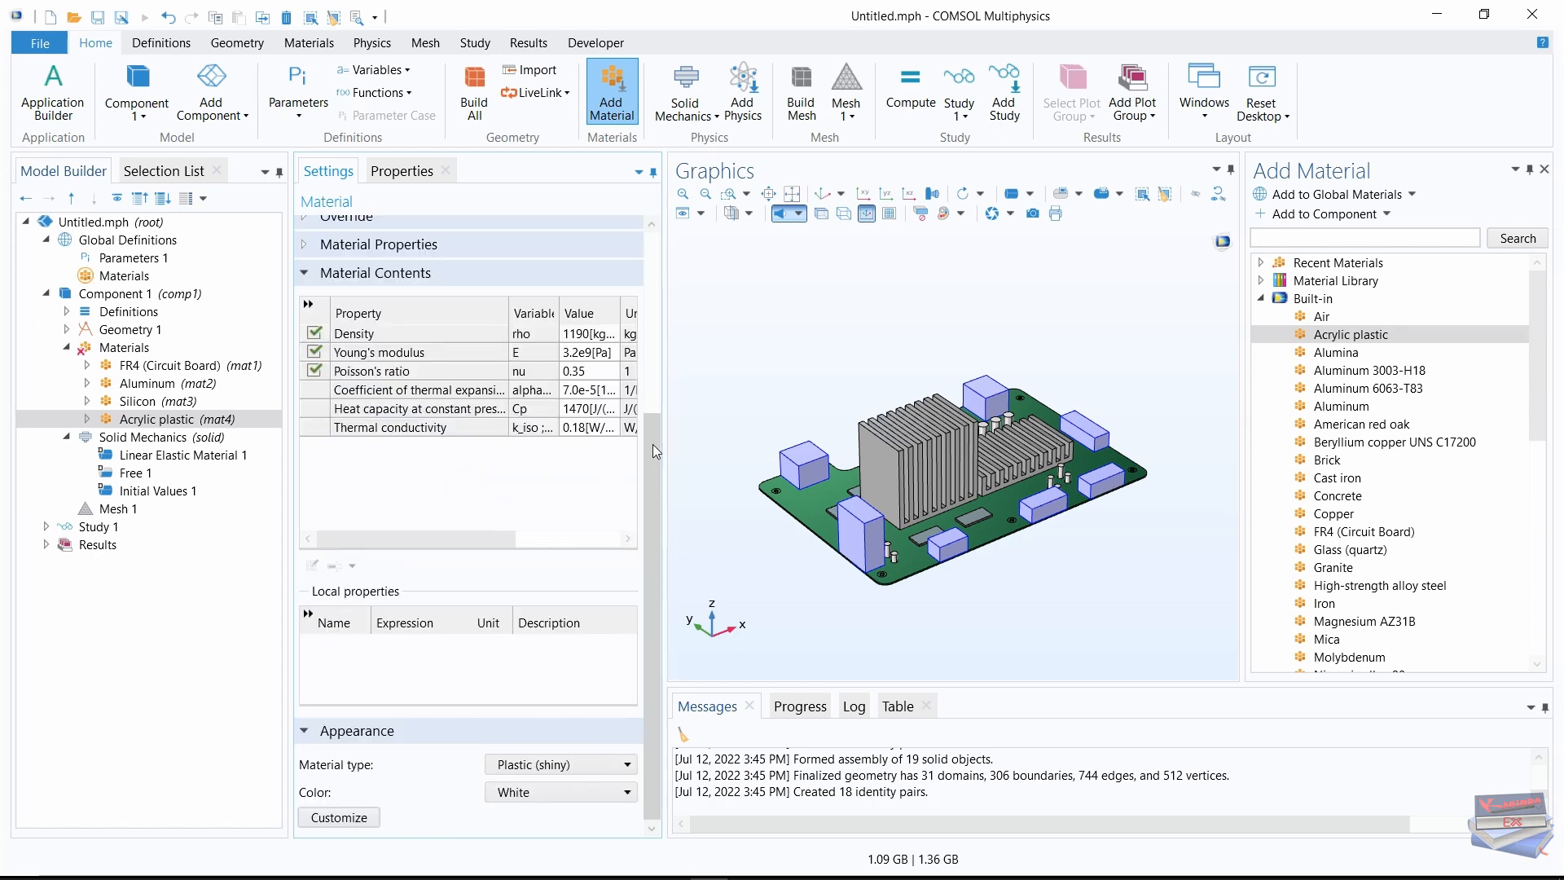
left_click(585, 792)
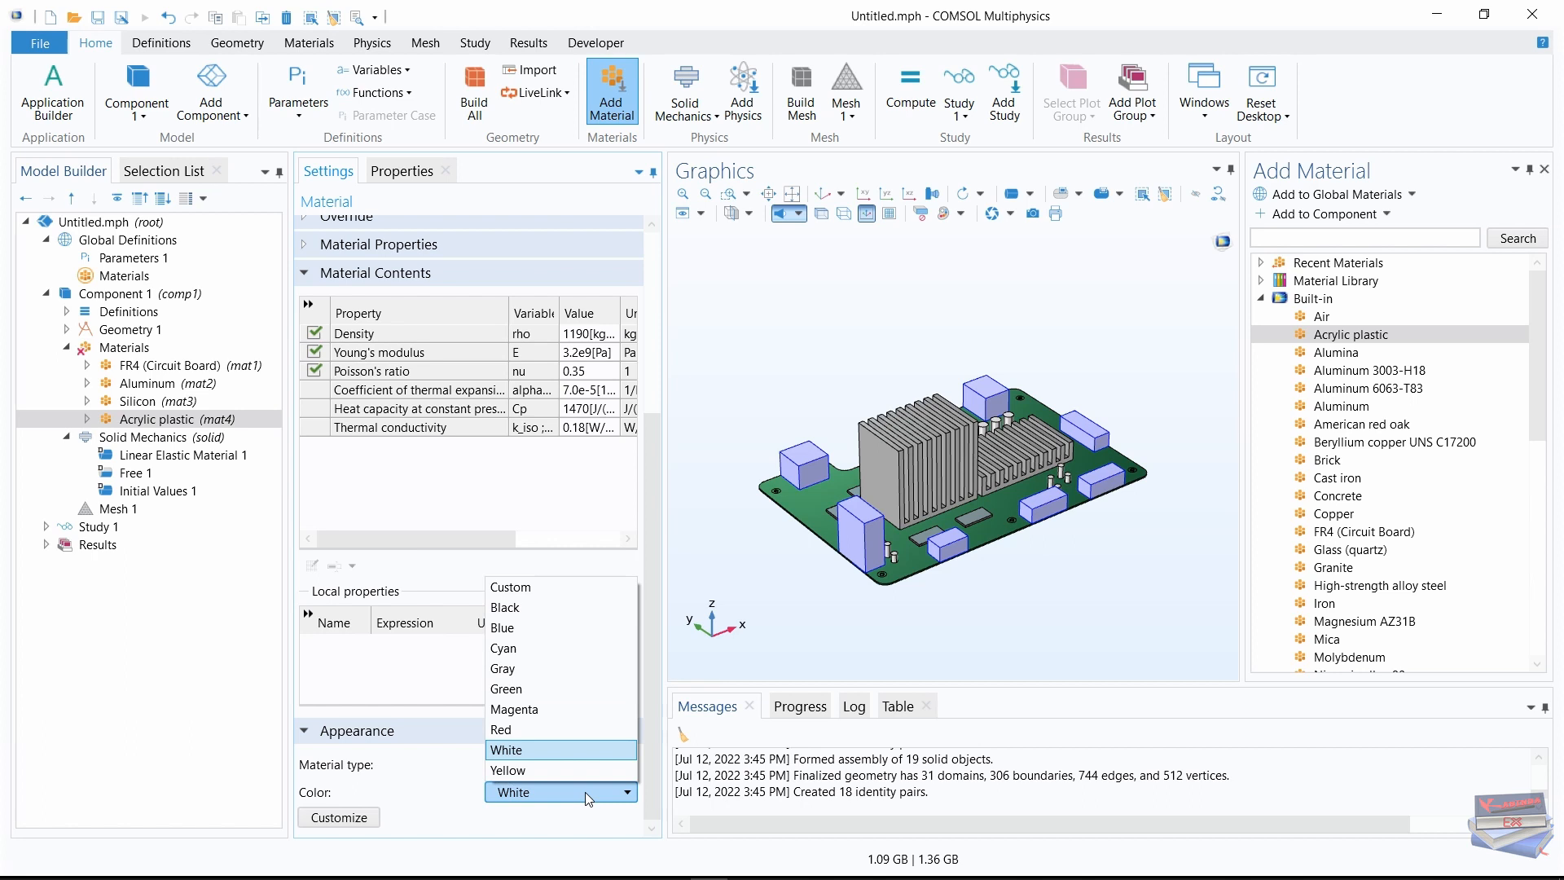
left_click(512, 608)
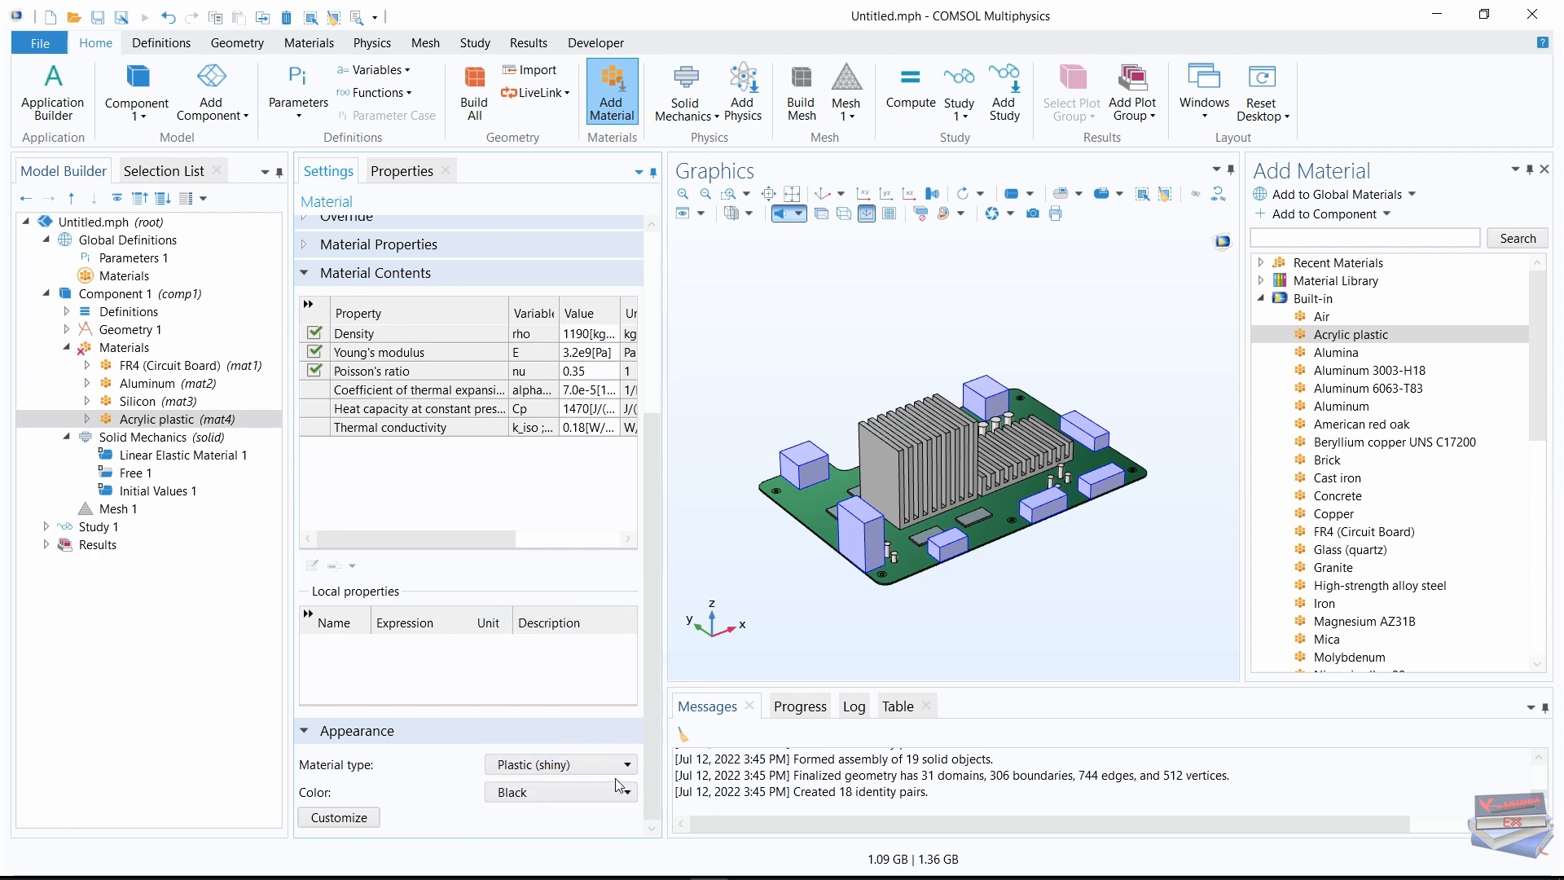
left_click_drag(644, 585, 661, 319)
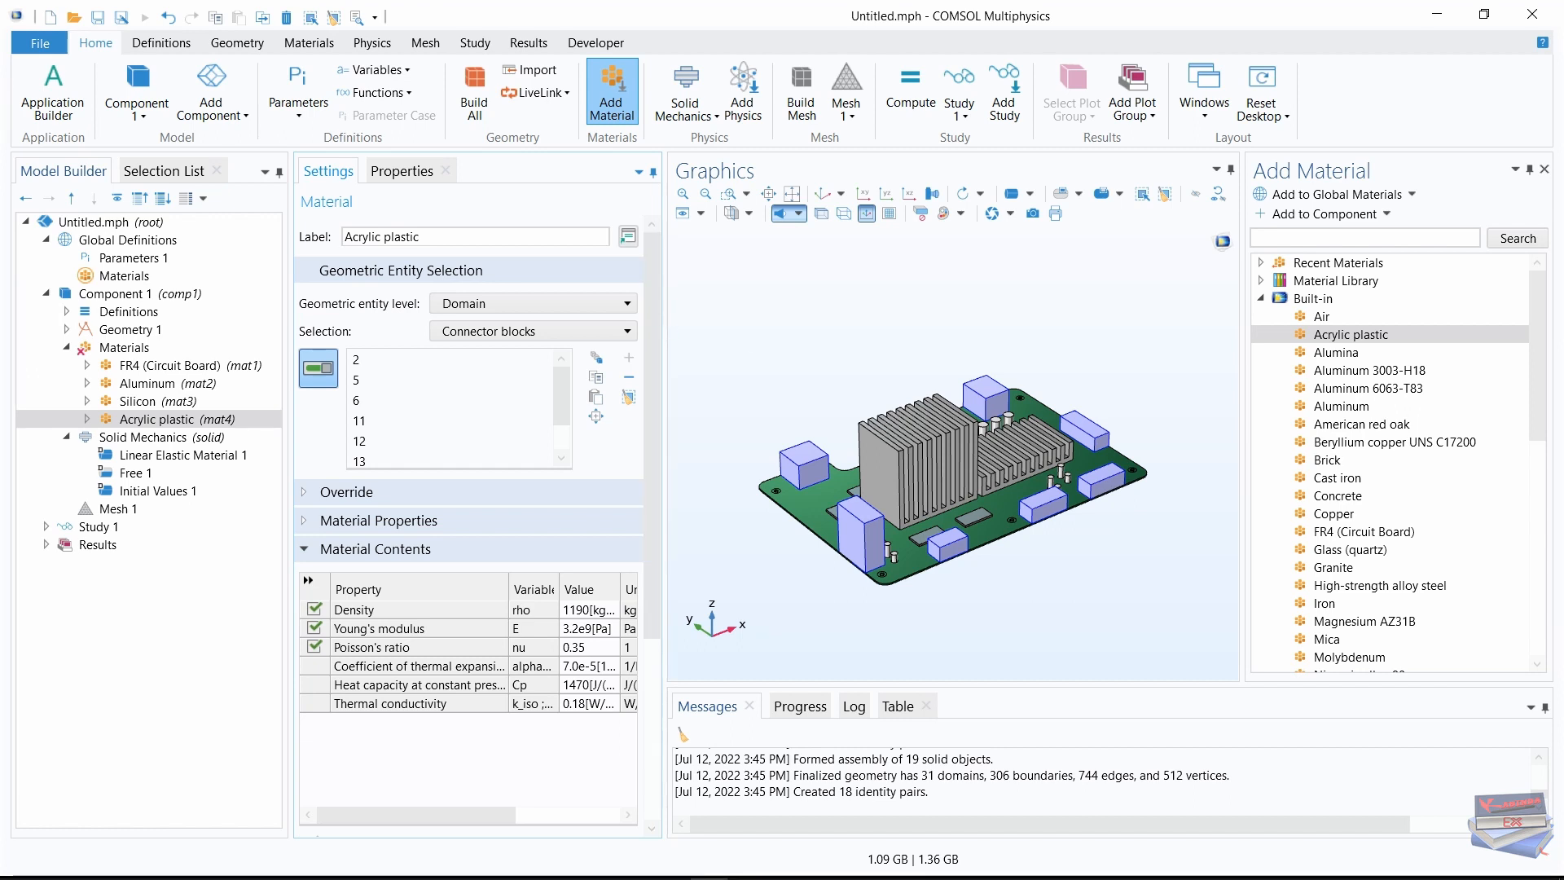
scroll(468, 489, "down", 3)
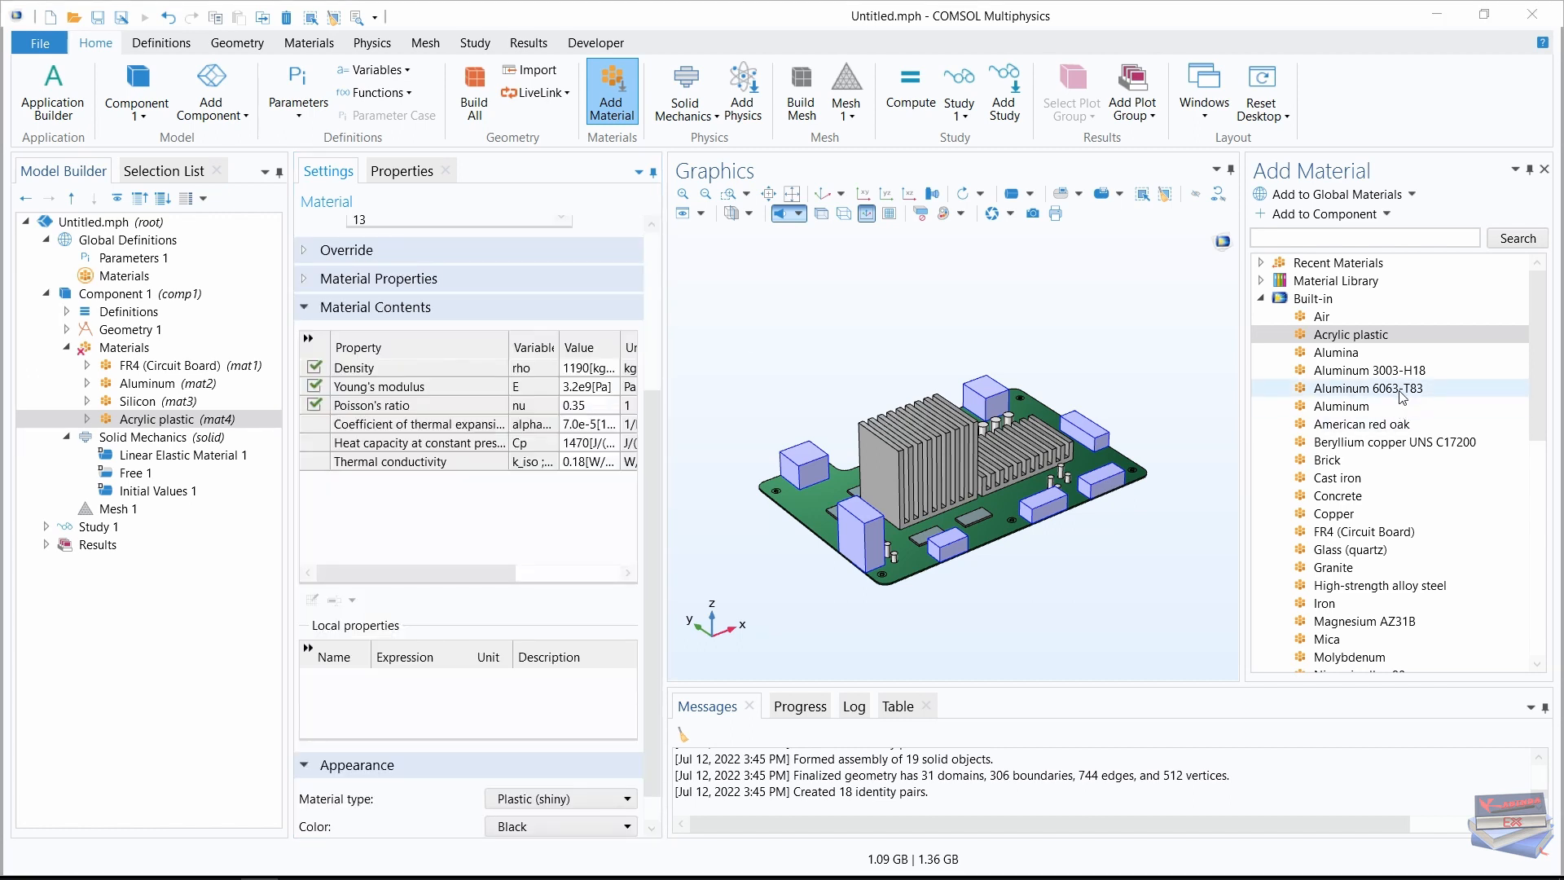
Add another built-in Aluminum material to the component and label it "Capacitors (larger) composite material"
left_click(1338, 409)
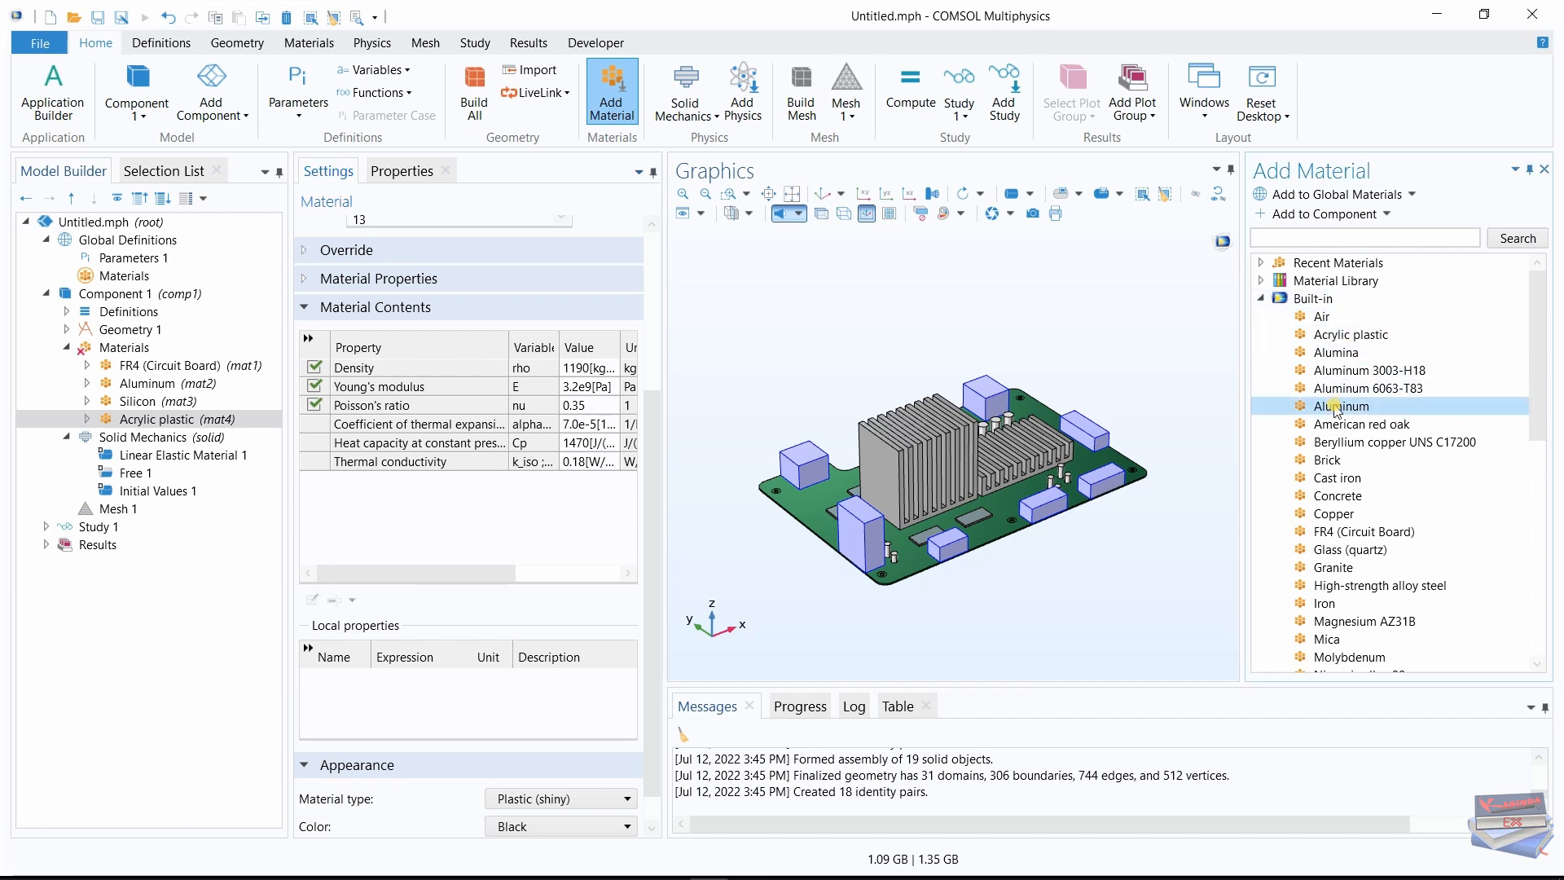
left_click(1293, 215)
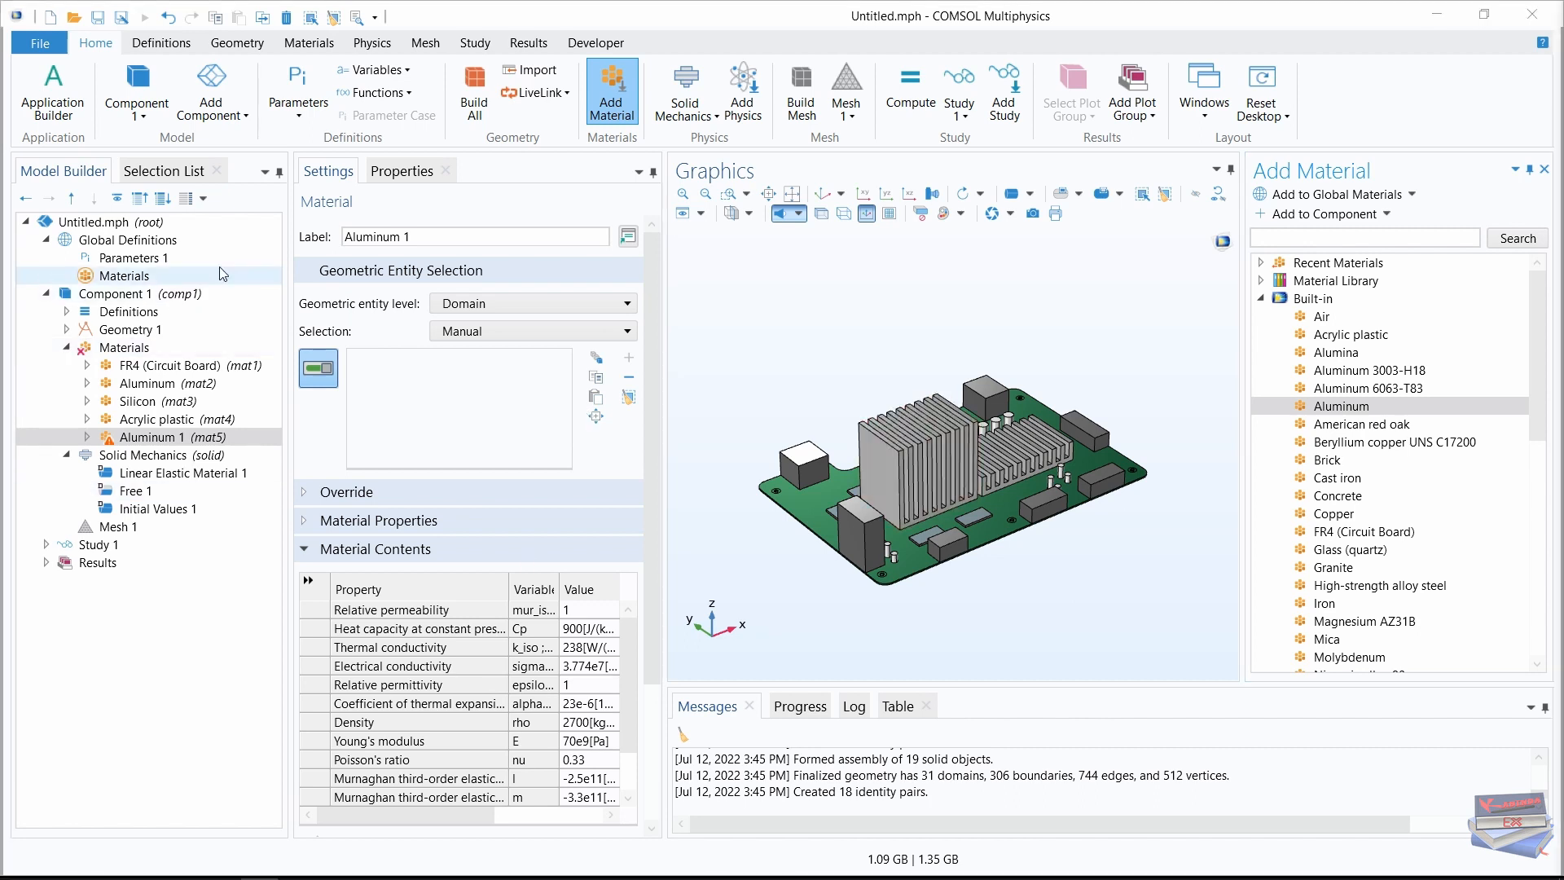
triple_click(407, 238)
type("Capacitors (larger) composite material")
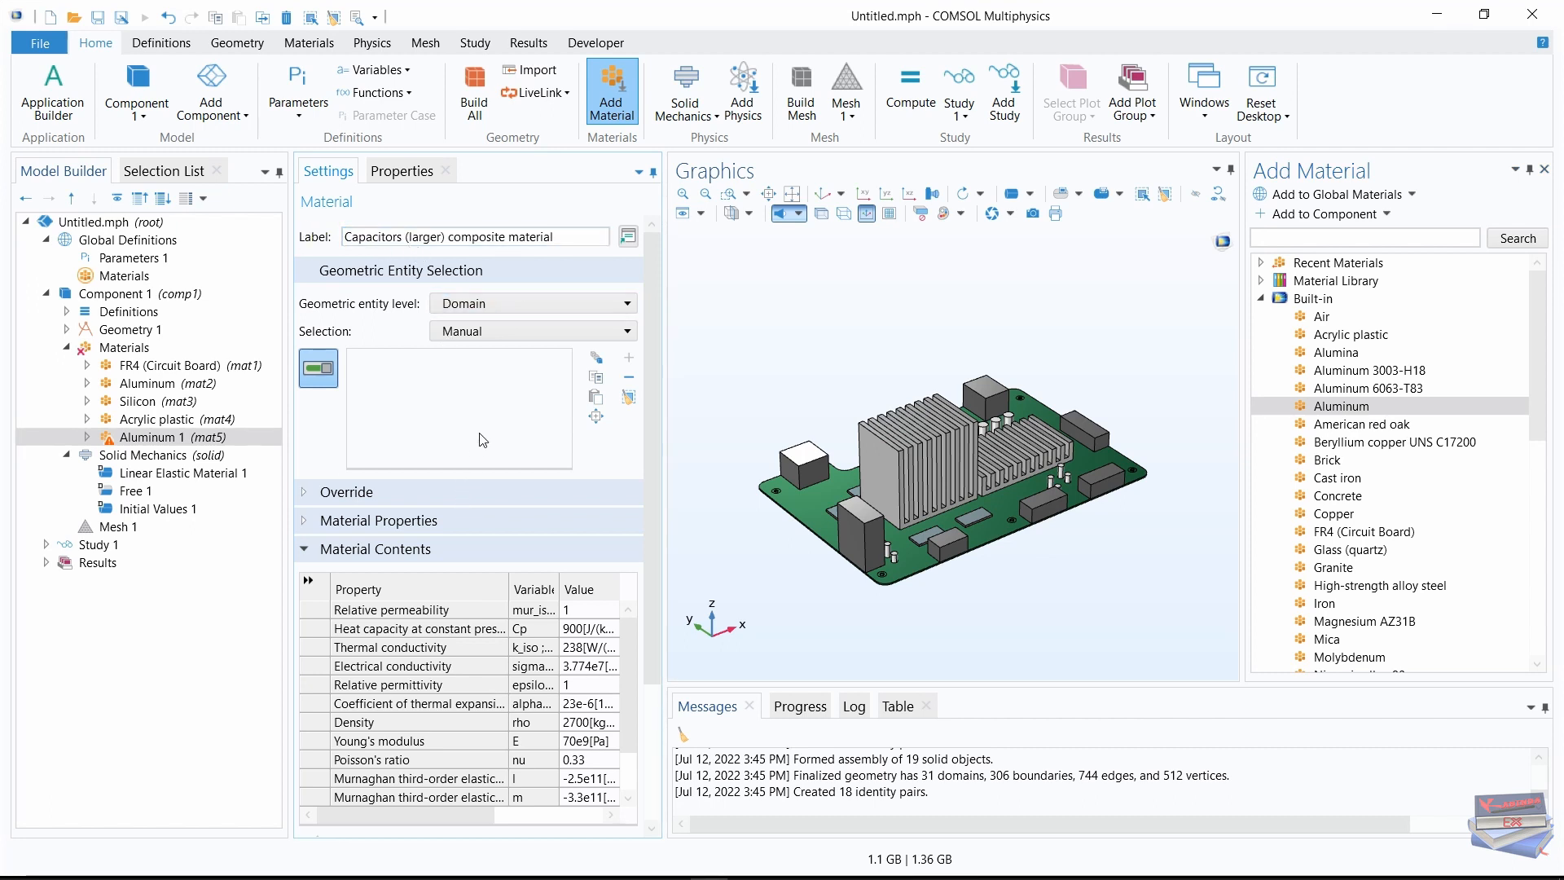
Assign the composite material to the Capacitors (larger) selection and set its density to 1500 kg/m³
left_click(562, 330)
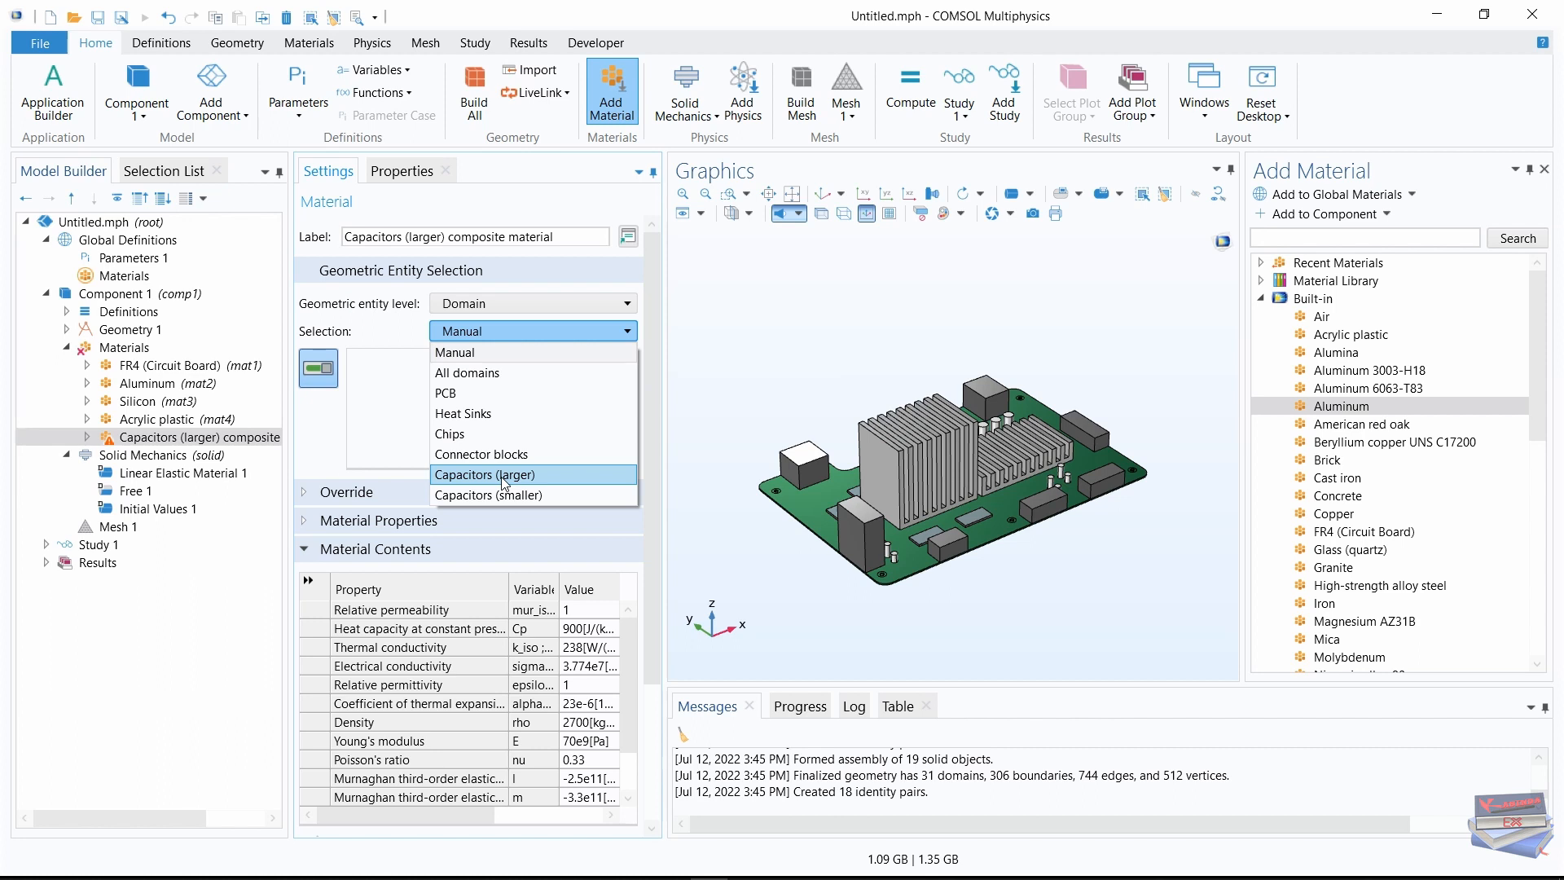
left_click(504, 477)
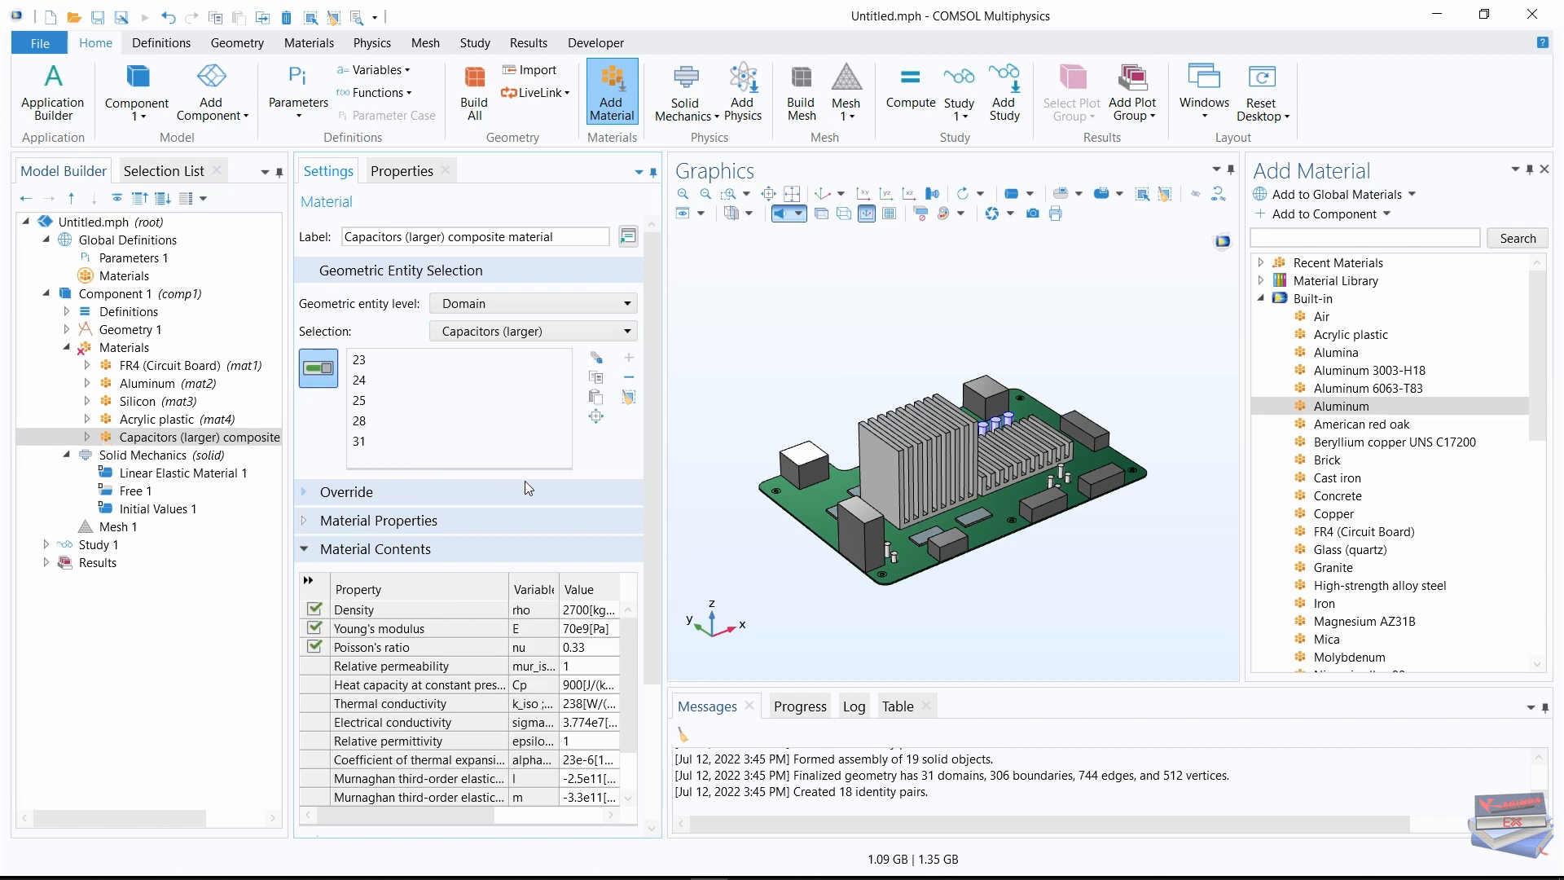
left_click_drag(664, 437, 740, 437)
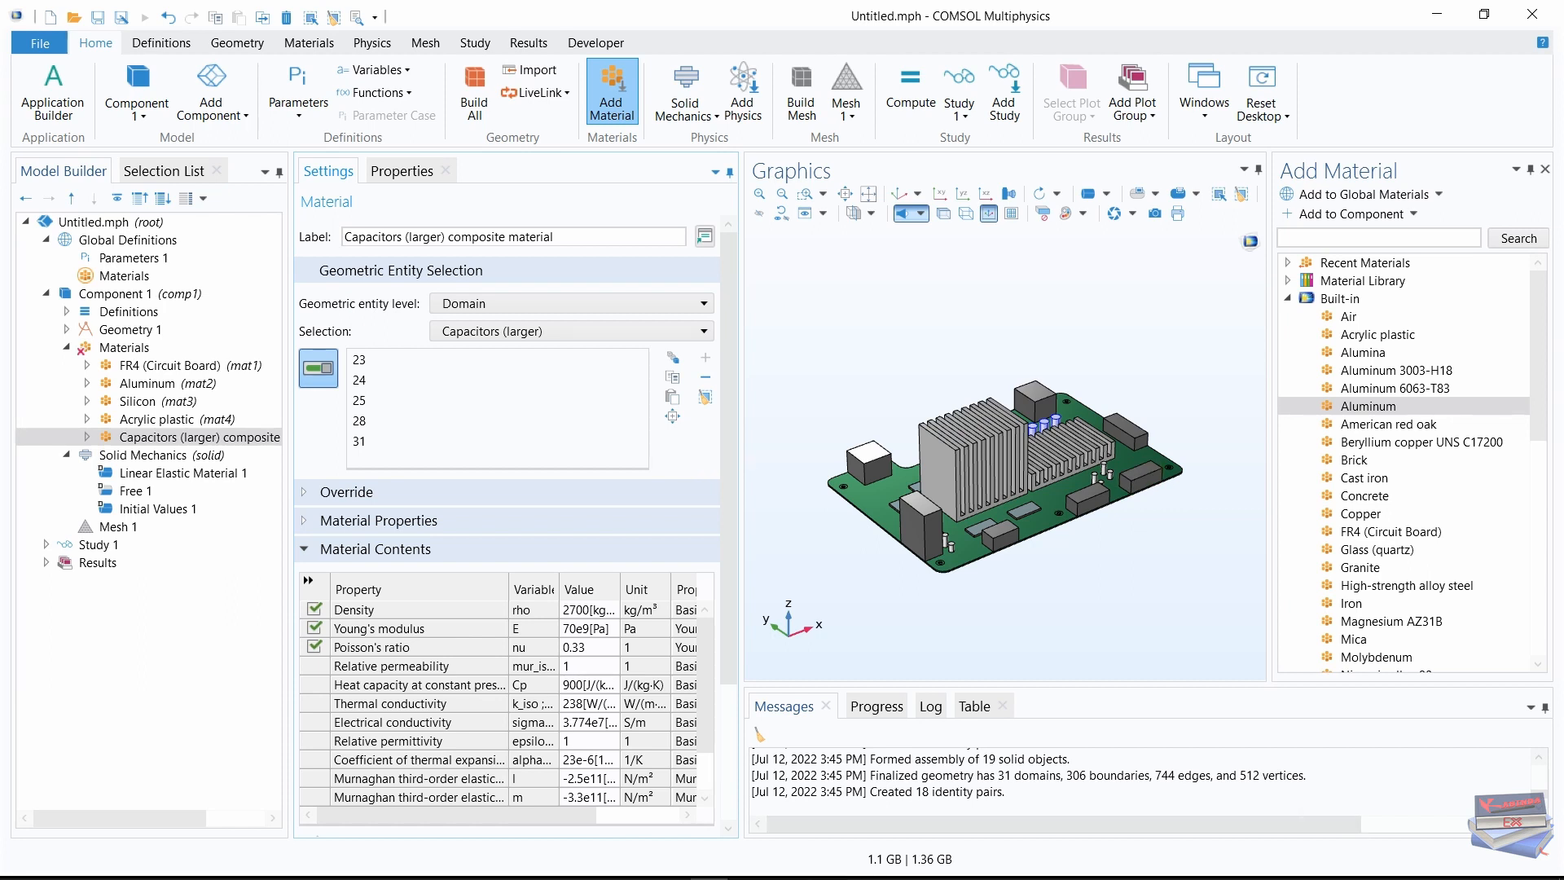
double_click(578, 610)
left_click(575, 610)
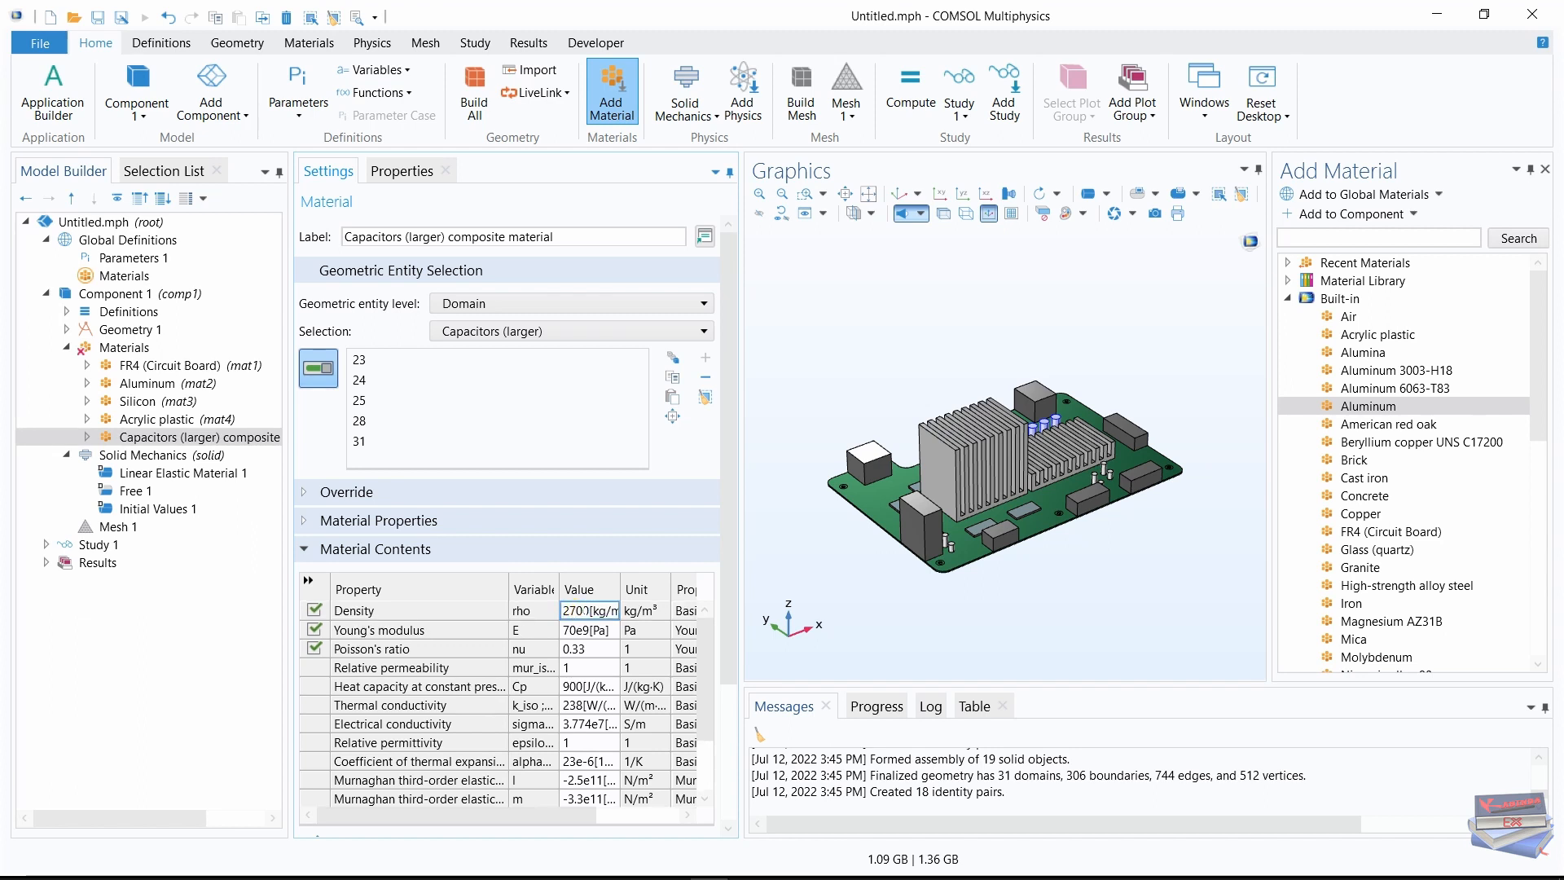
left_click_drag(588, 610, 555, 615)
type("1500")
key("alt+Tab")
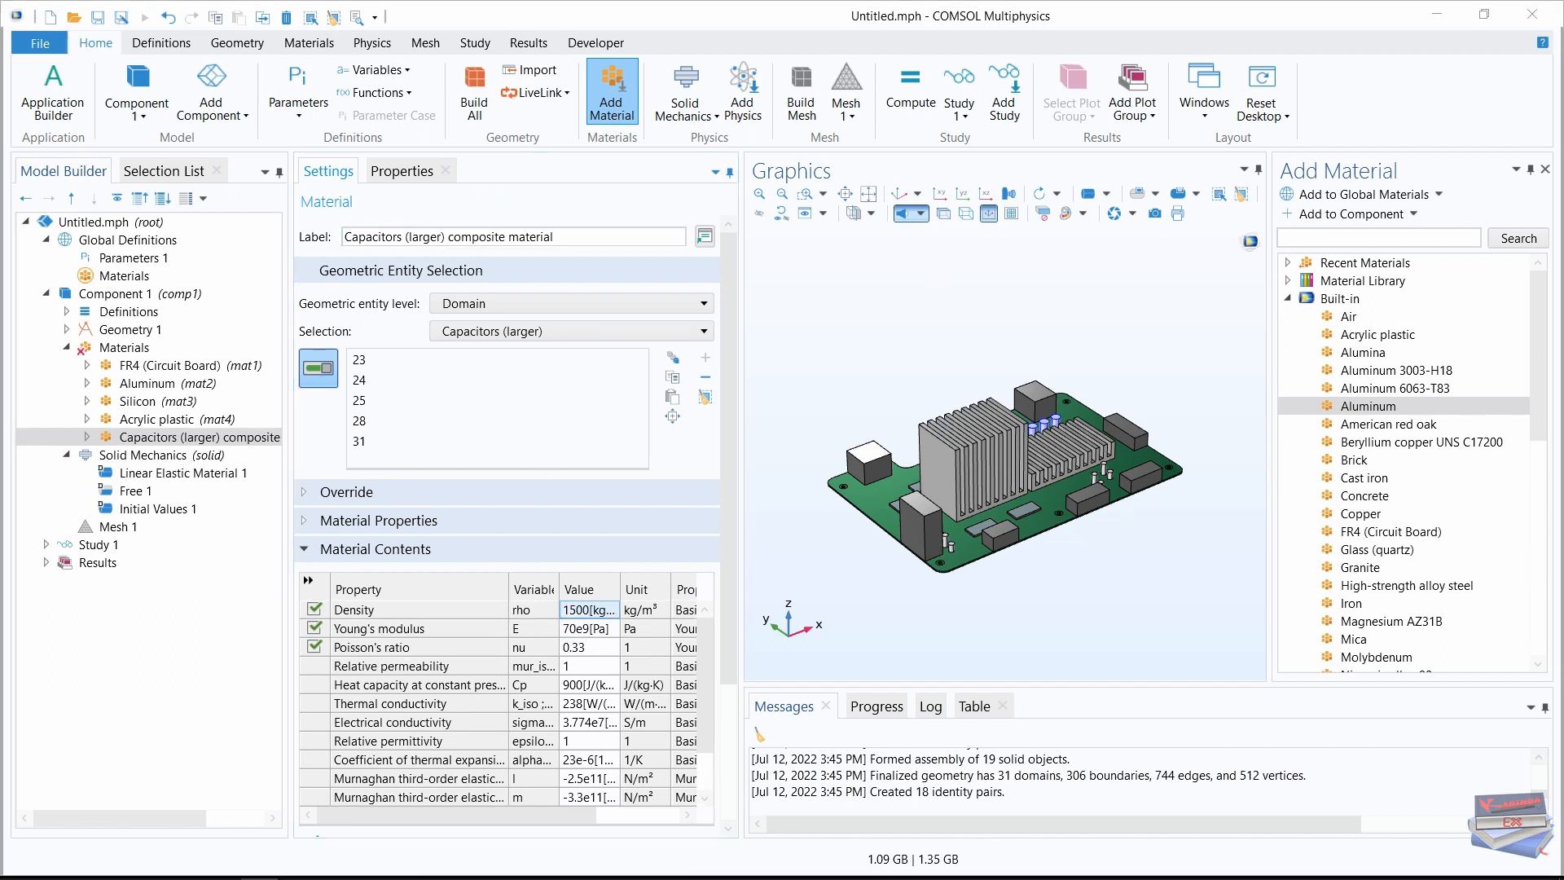
left_click_drag(741, 528, 819, 535)
left_click_drag(819, 593, 886, 573)
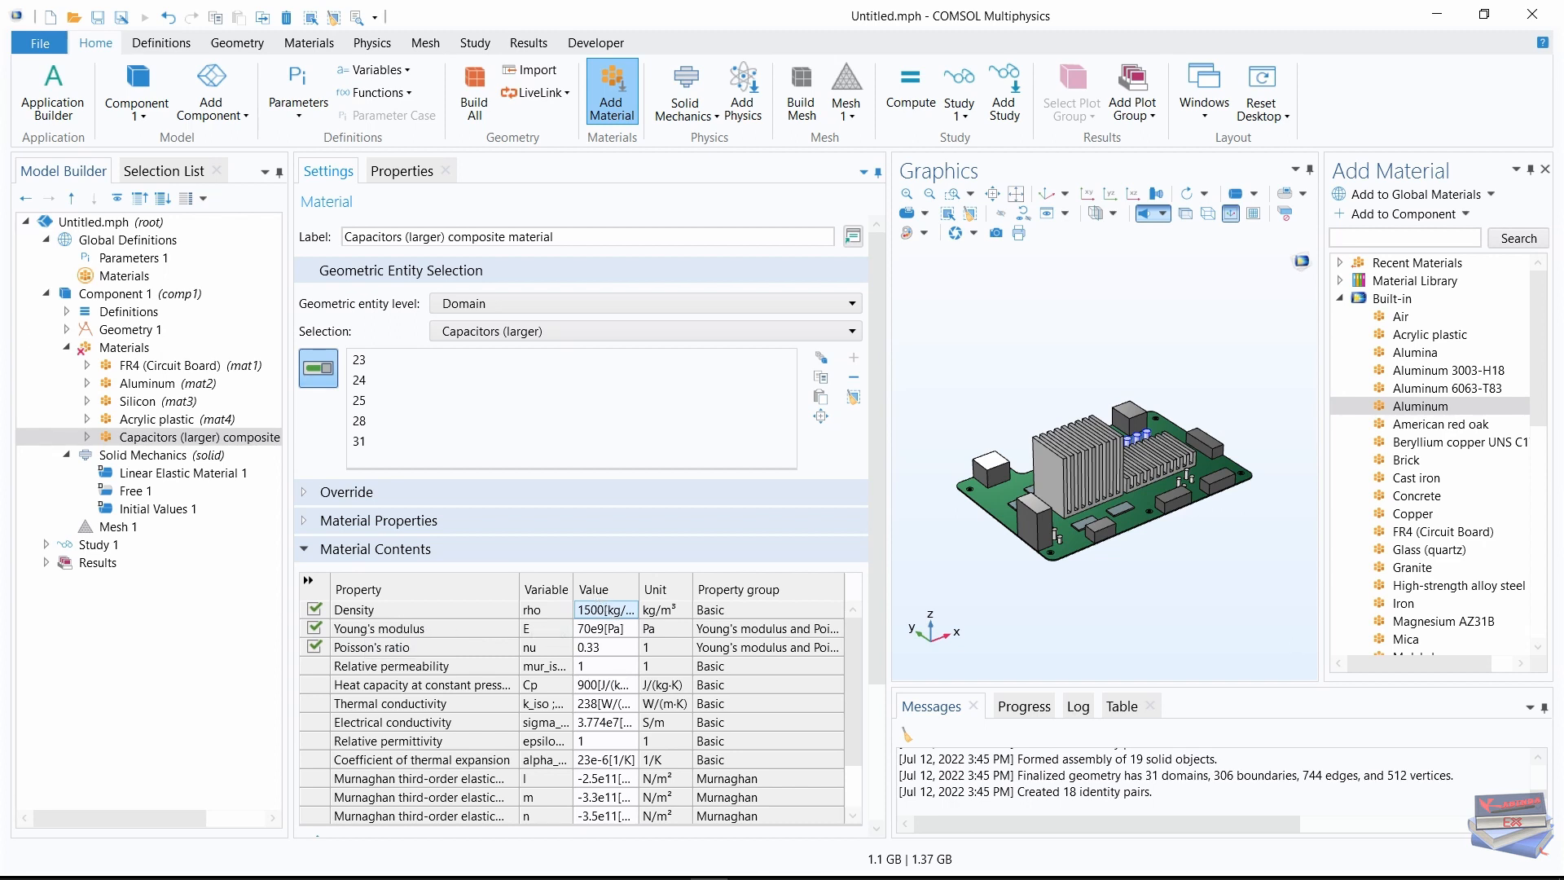
Set the larger capacitors' material appearance to the Plastic (shiny) material type with the color Yellow
scroll(464, 791, "down", 3)
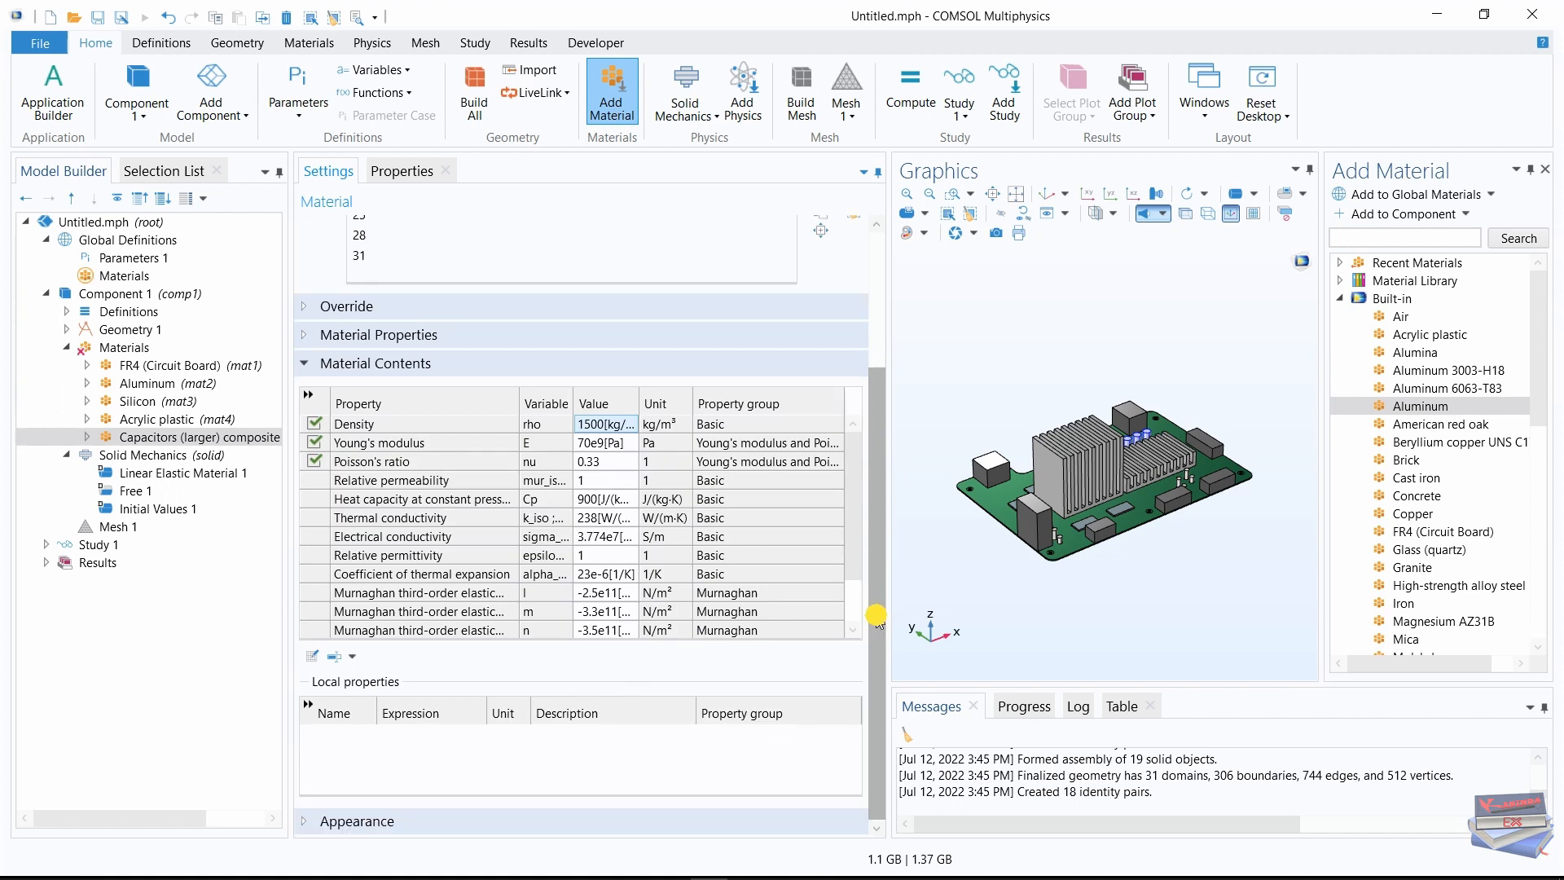
left_click(307, 822)
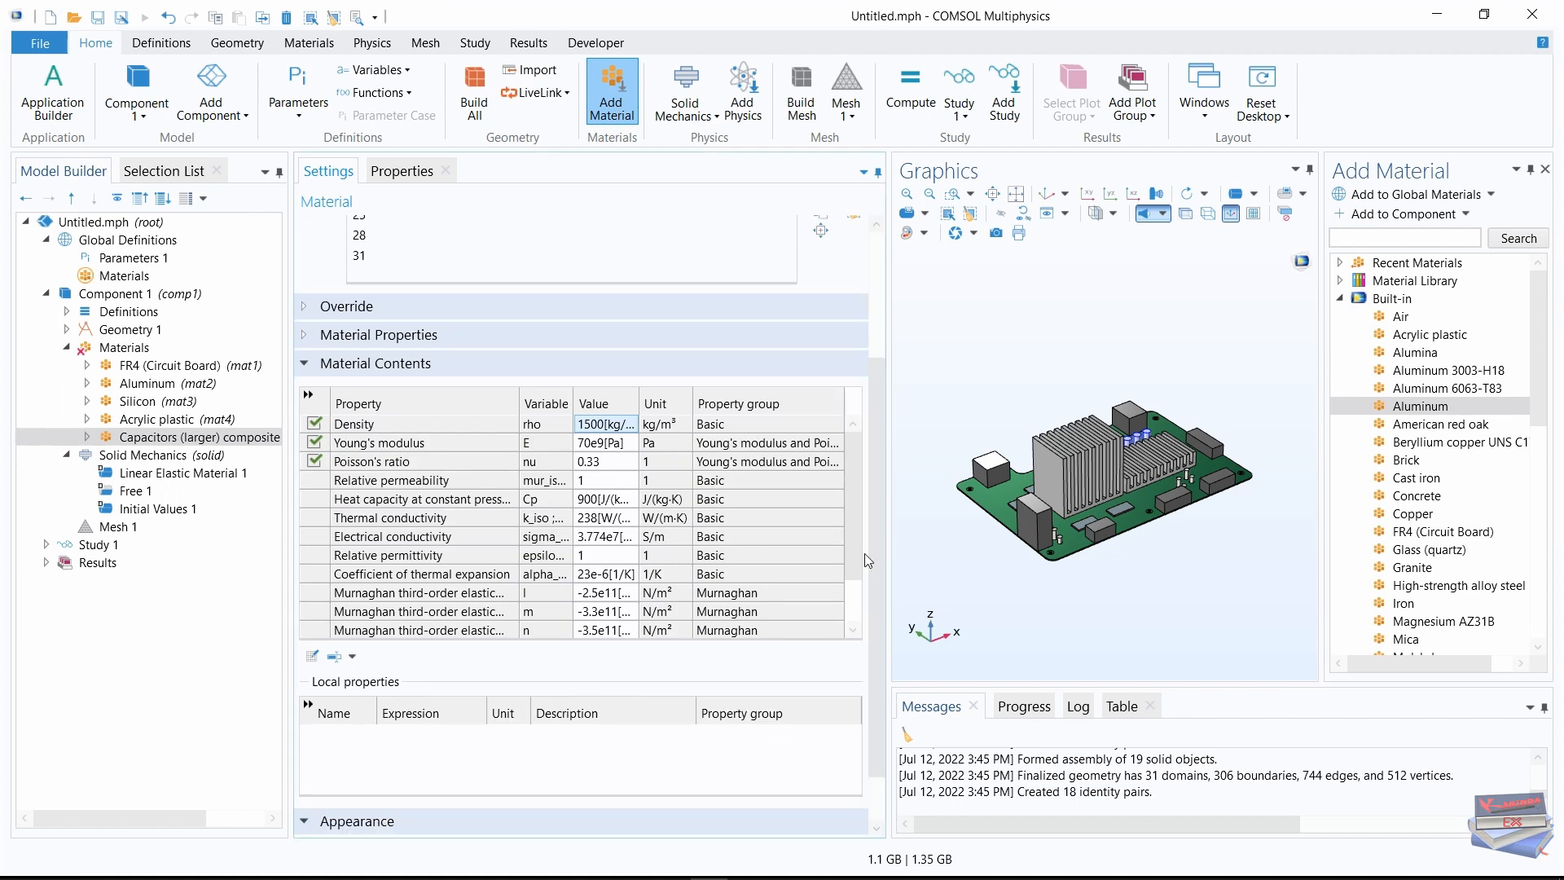
scroll(868, 586, "down", 1)
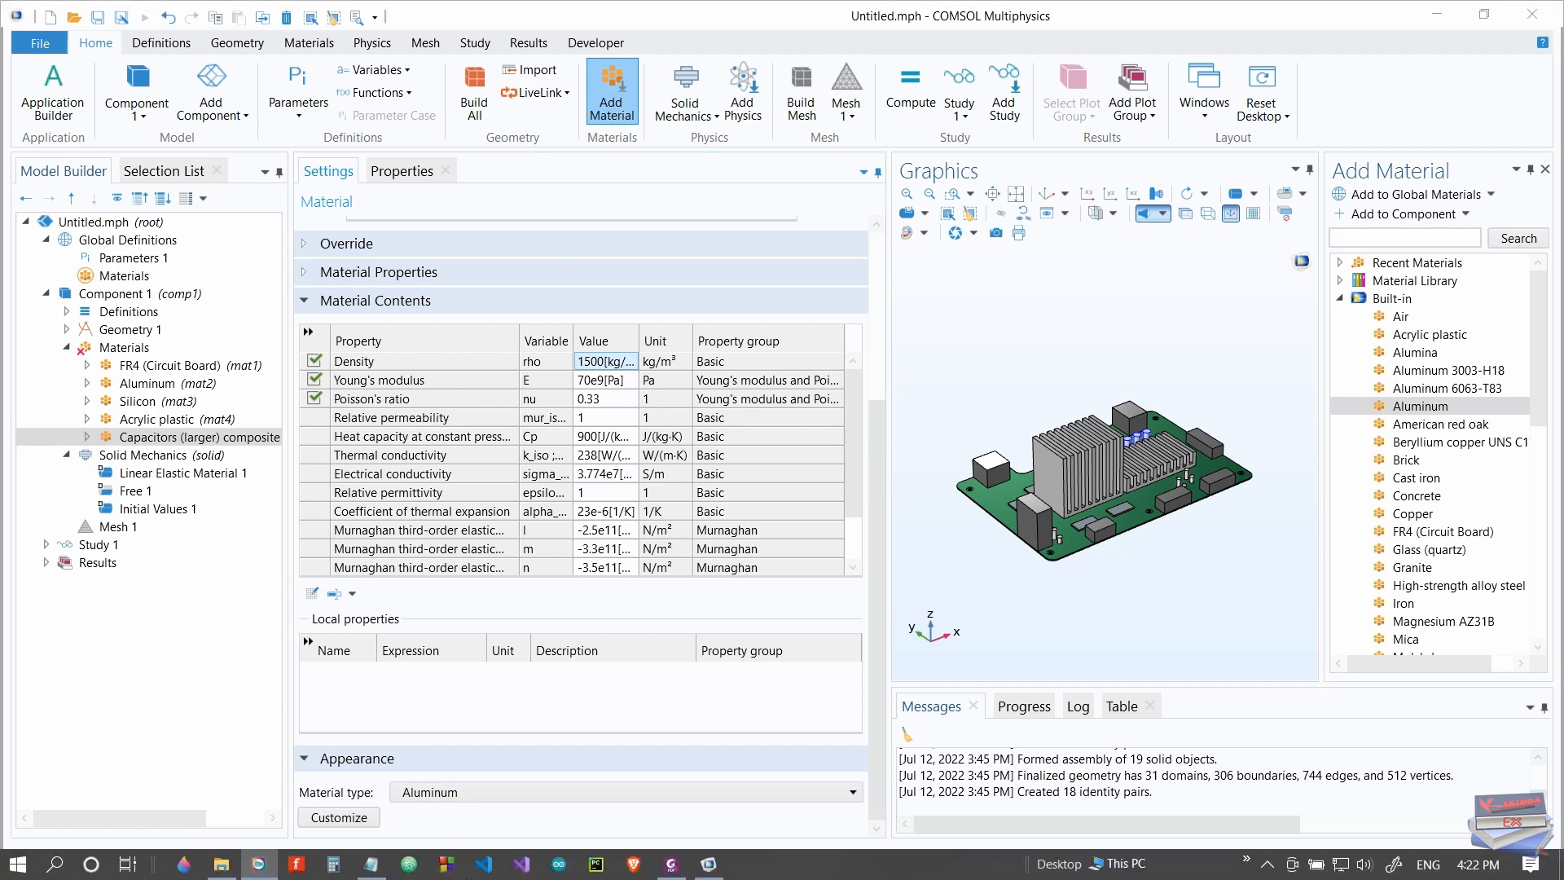
left_click(855, 791)
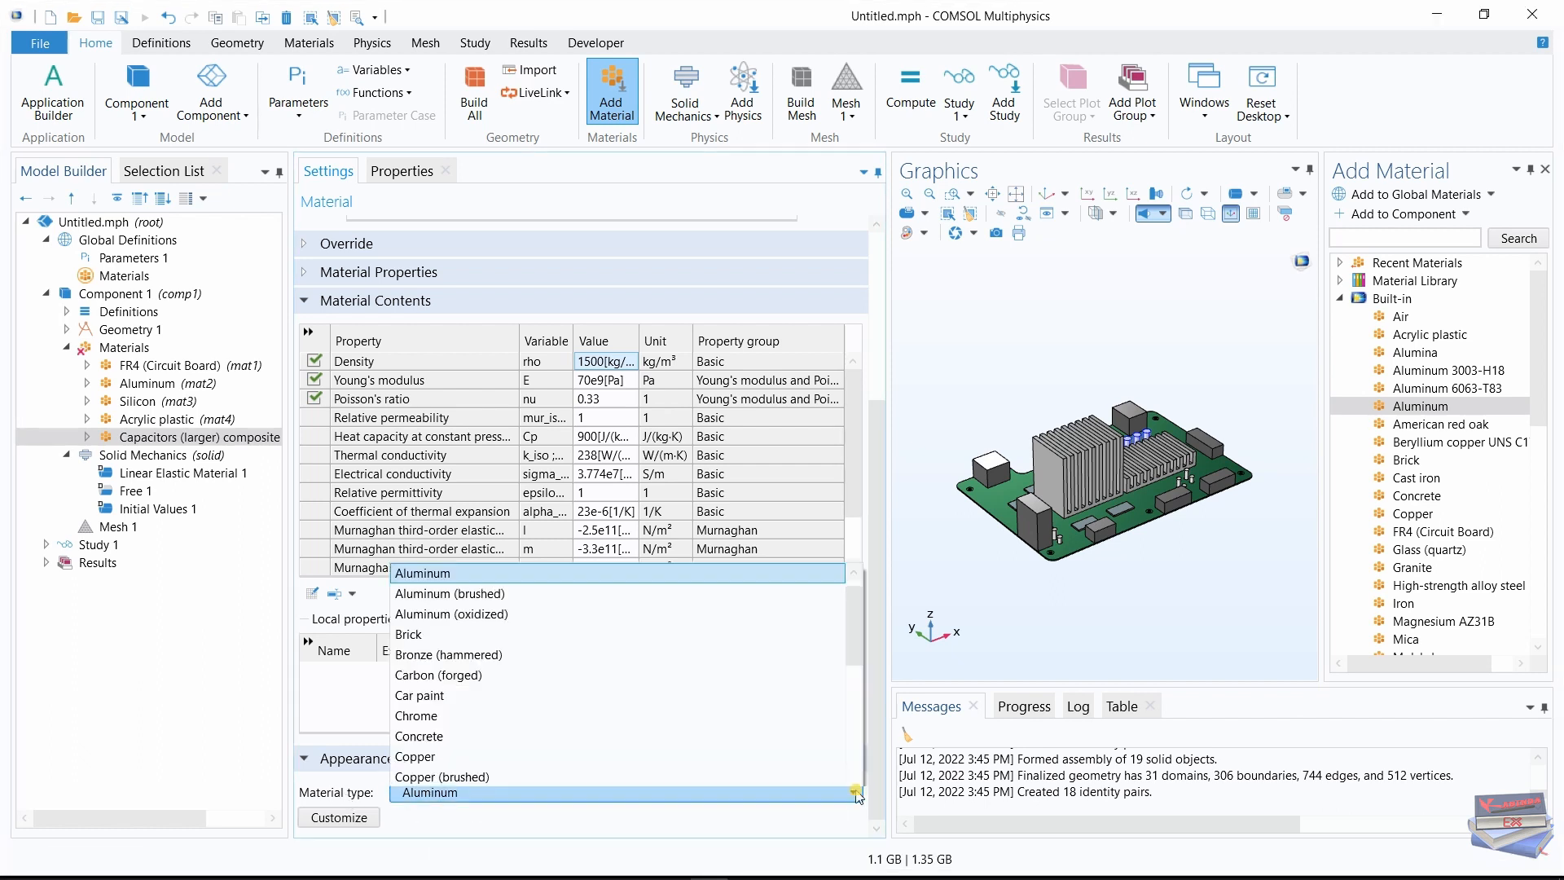
scroll(566, 654, "down", 4)
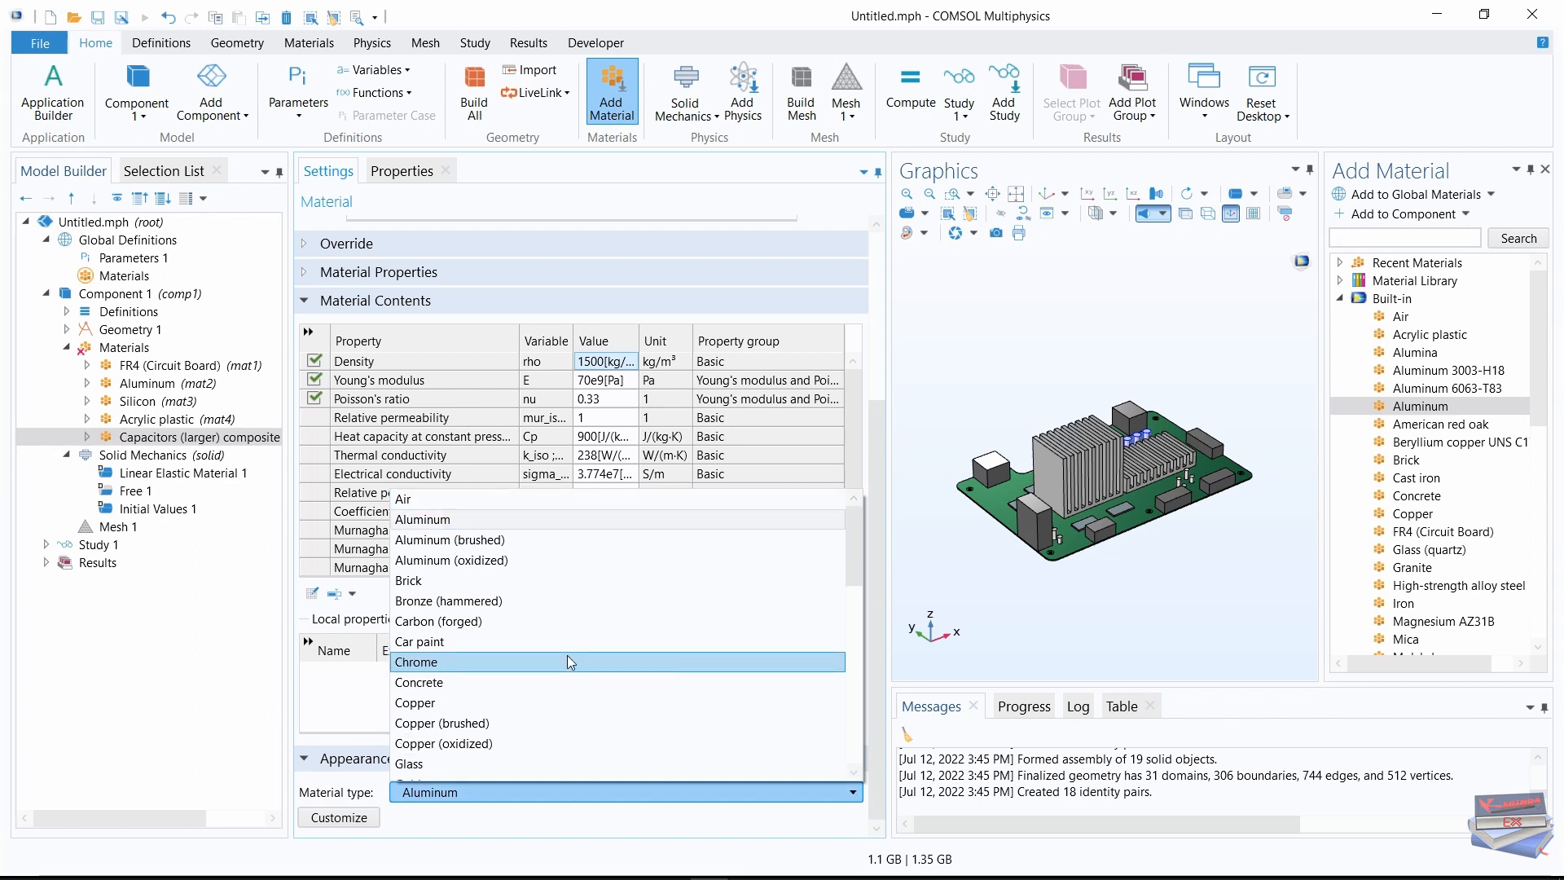
scroll(567, 655, "down", 2)
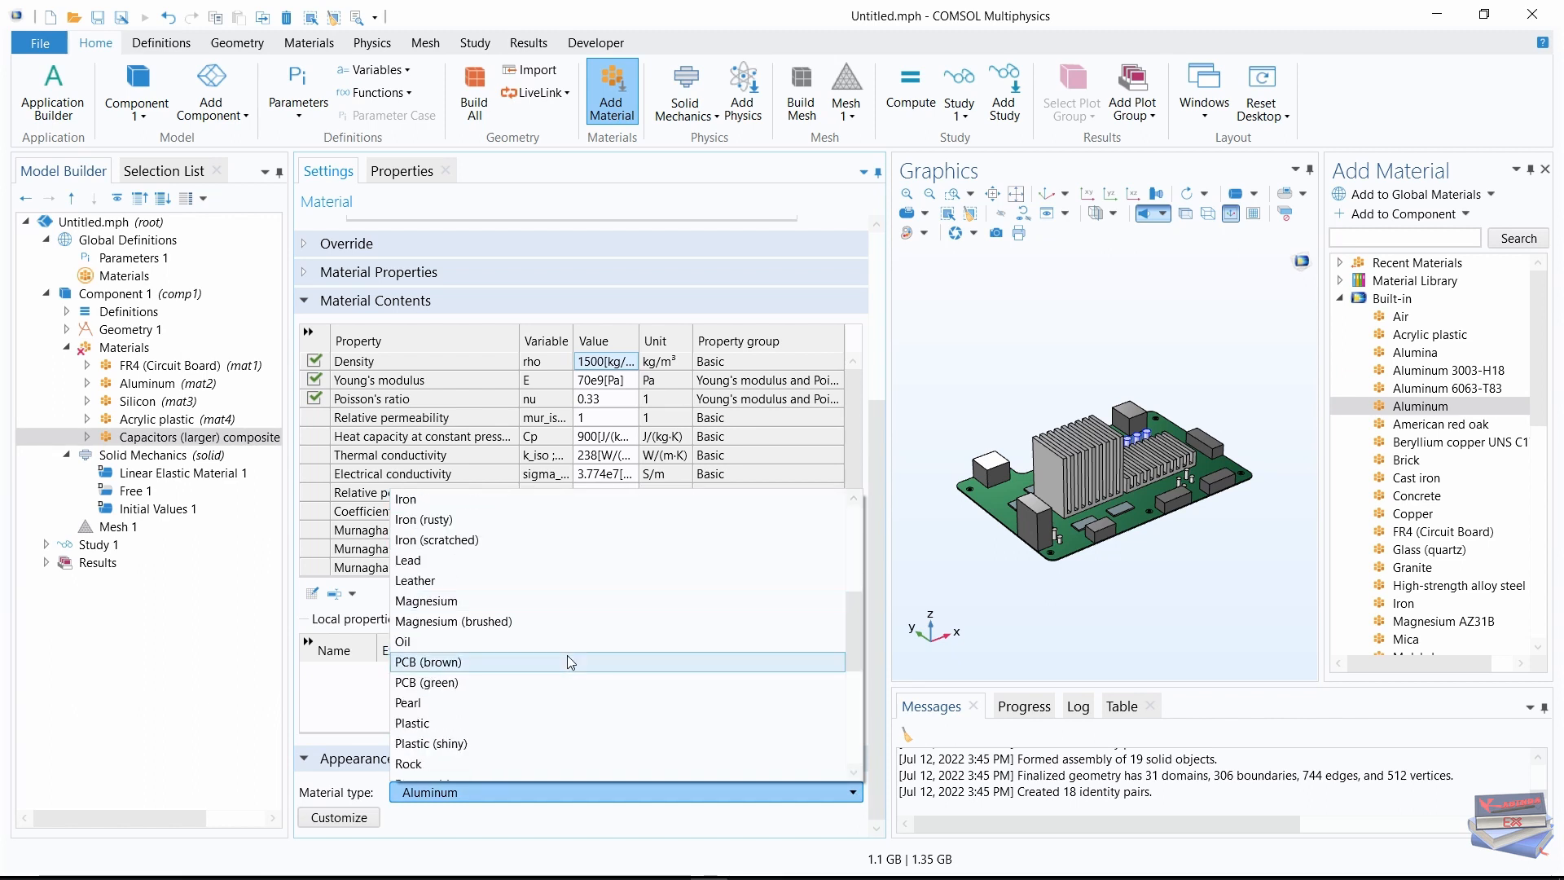
left_click(449, 681)
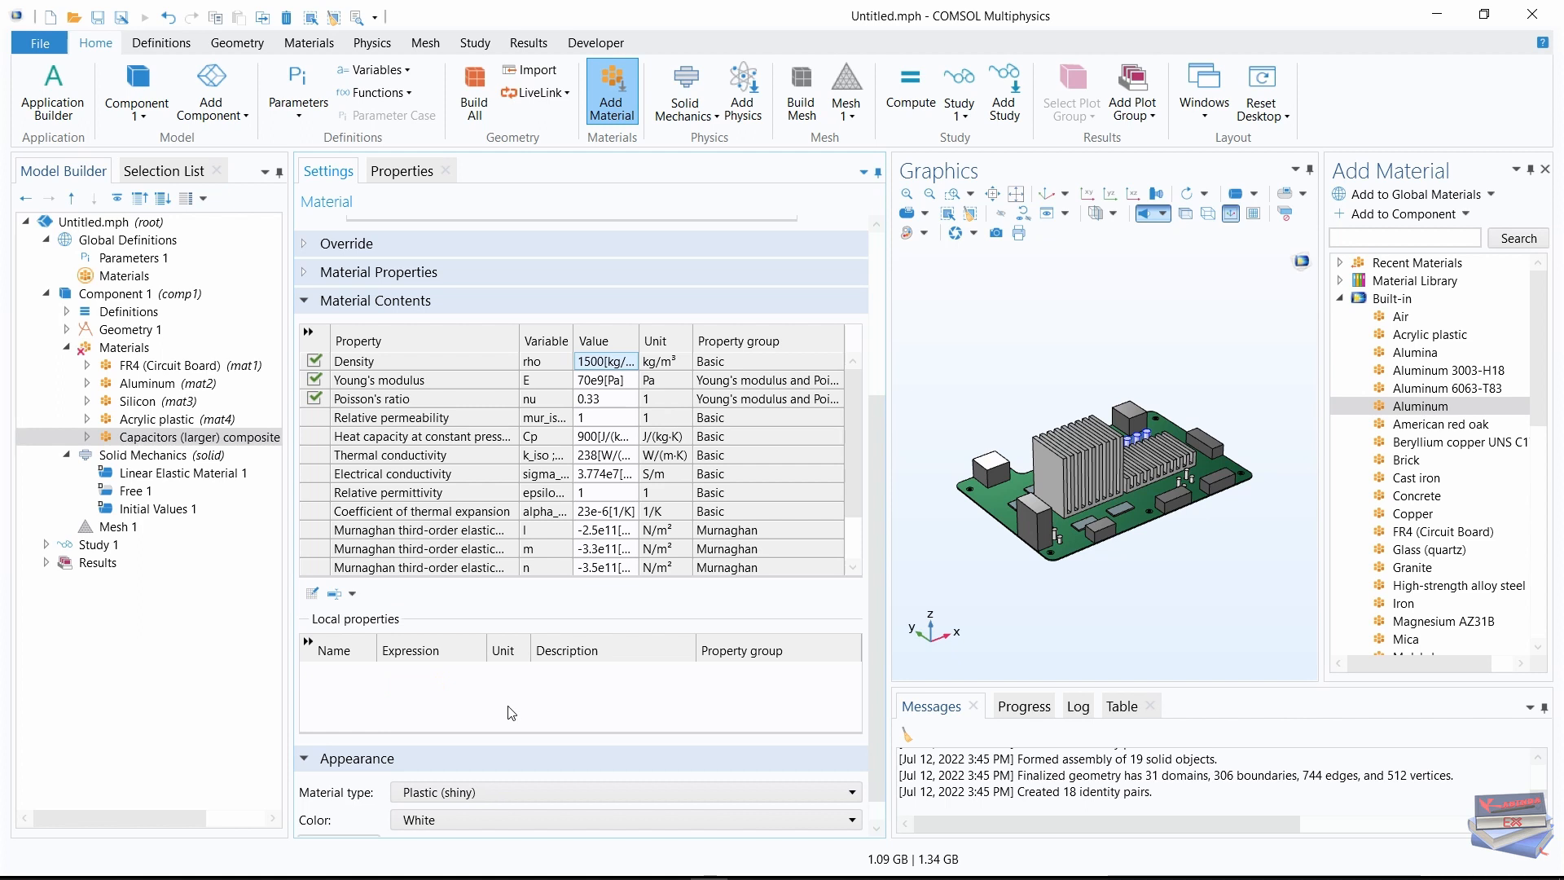
left_click(813, 818)
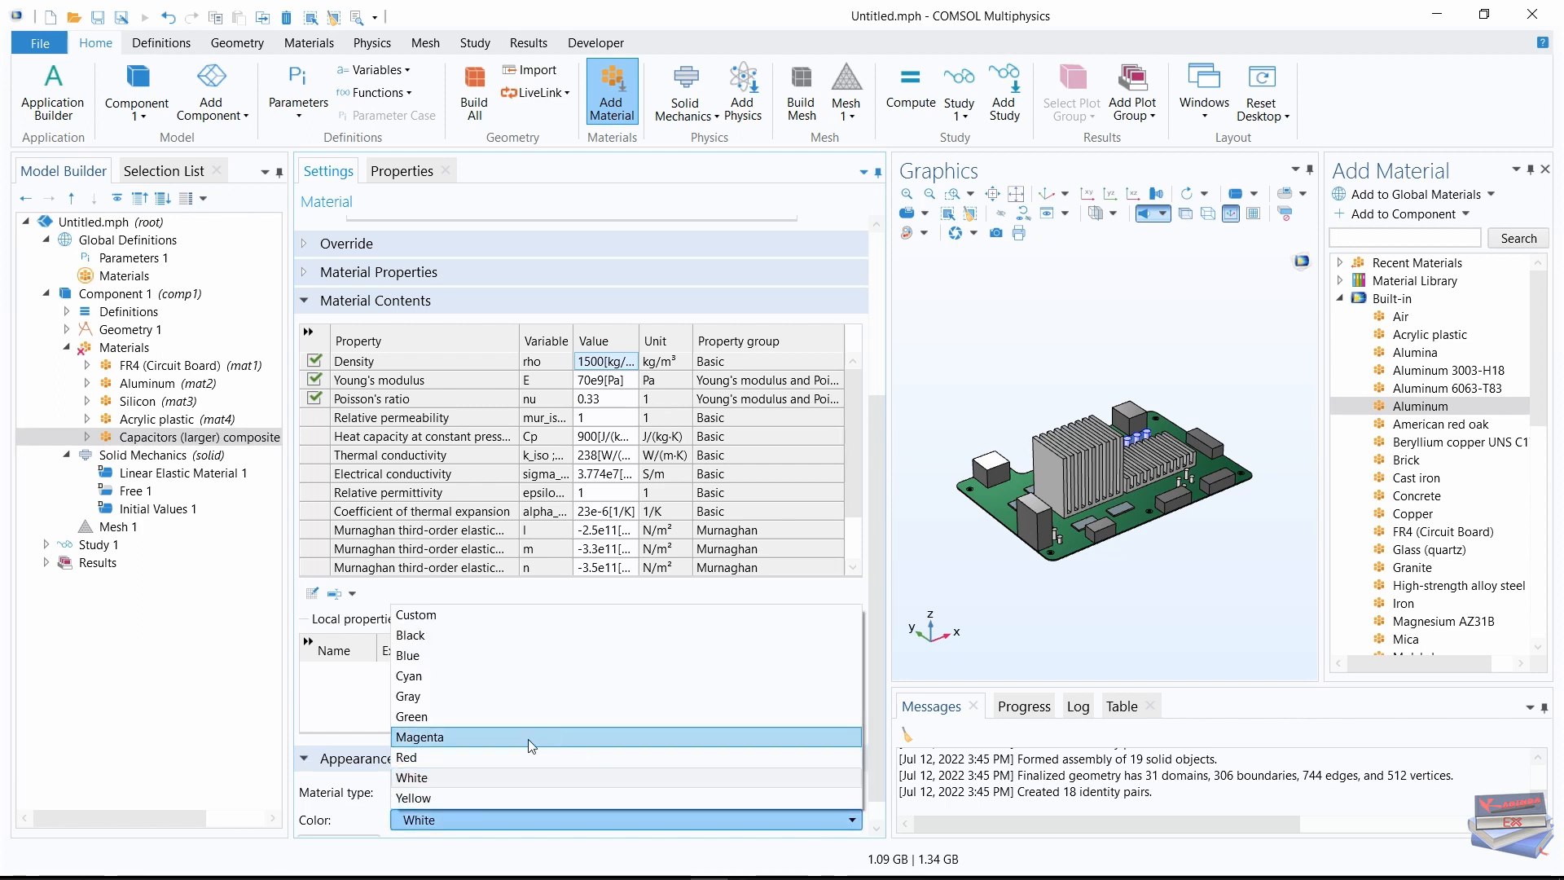
left_click(429, 799)
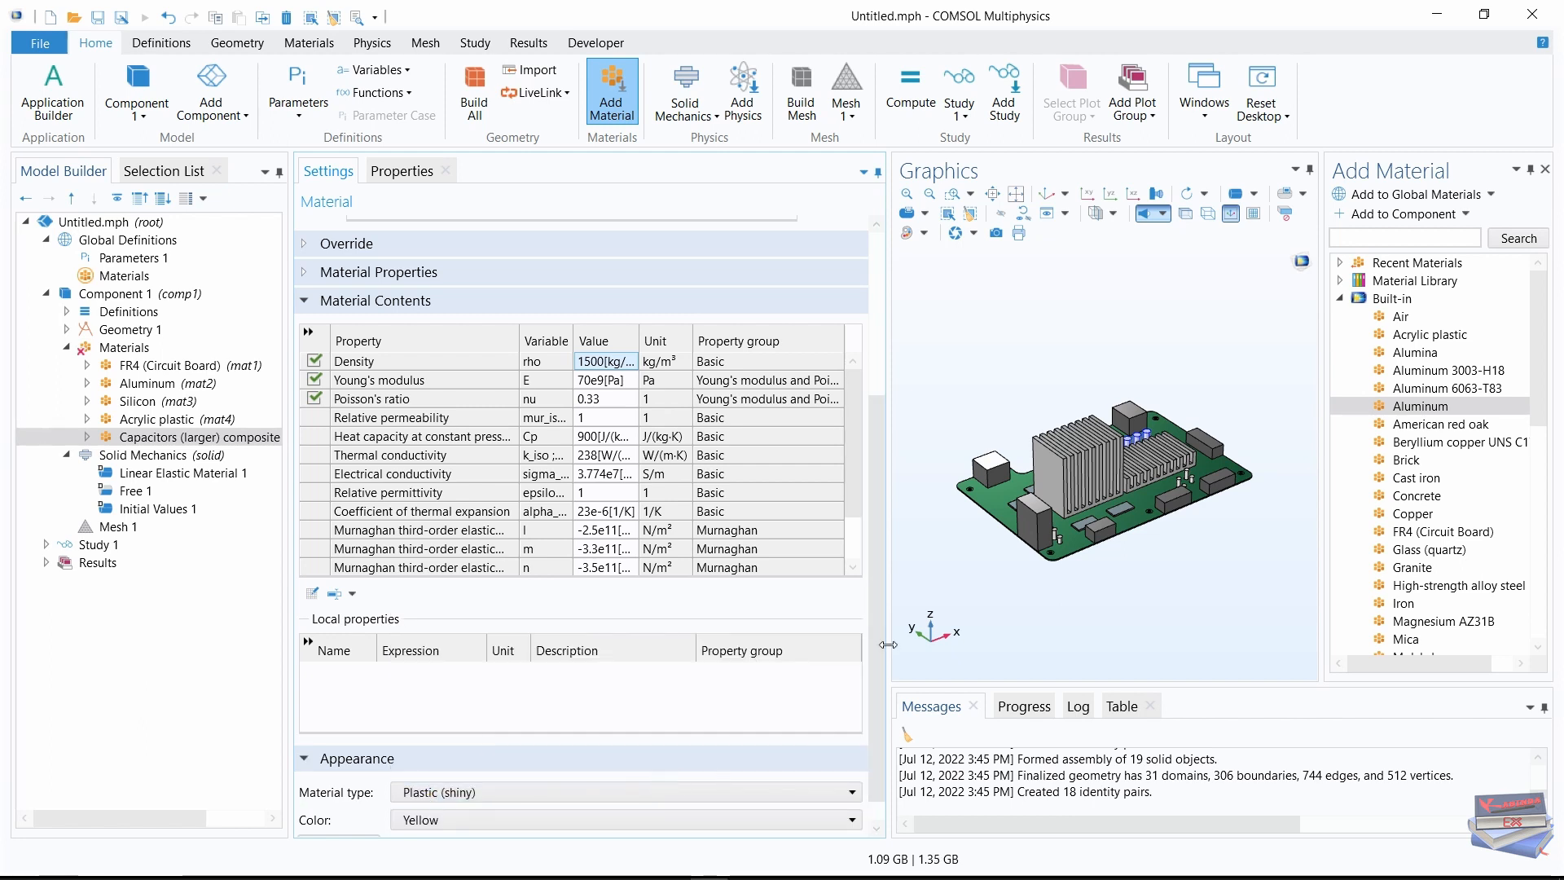
scroll(875, 668, "down", 1)
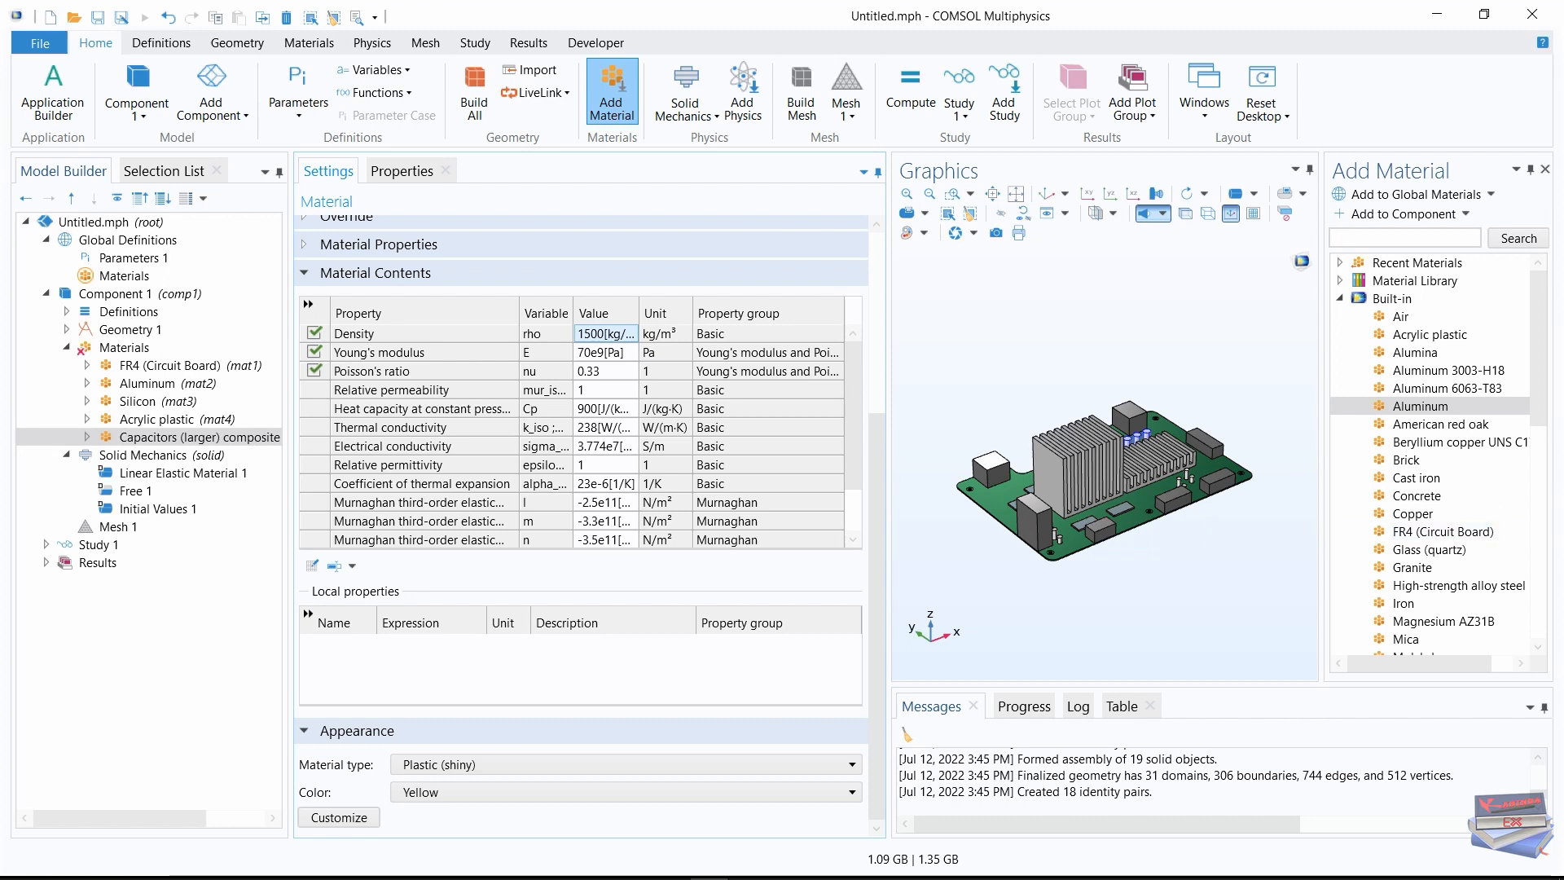
left_click(260, 878)
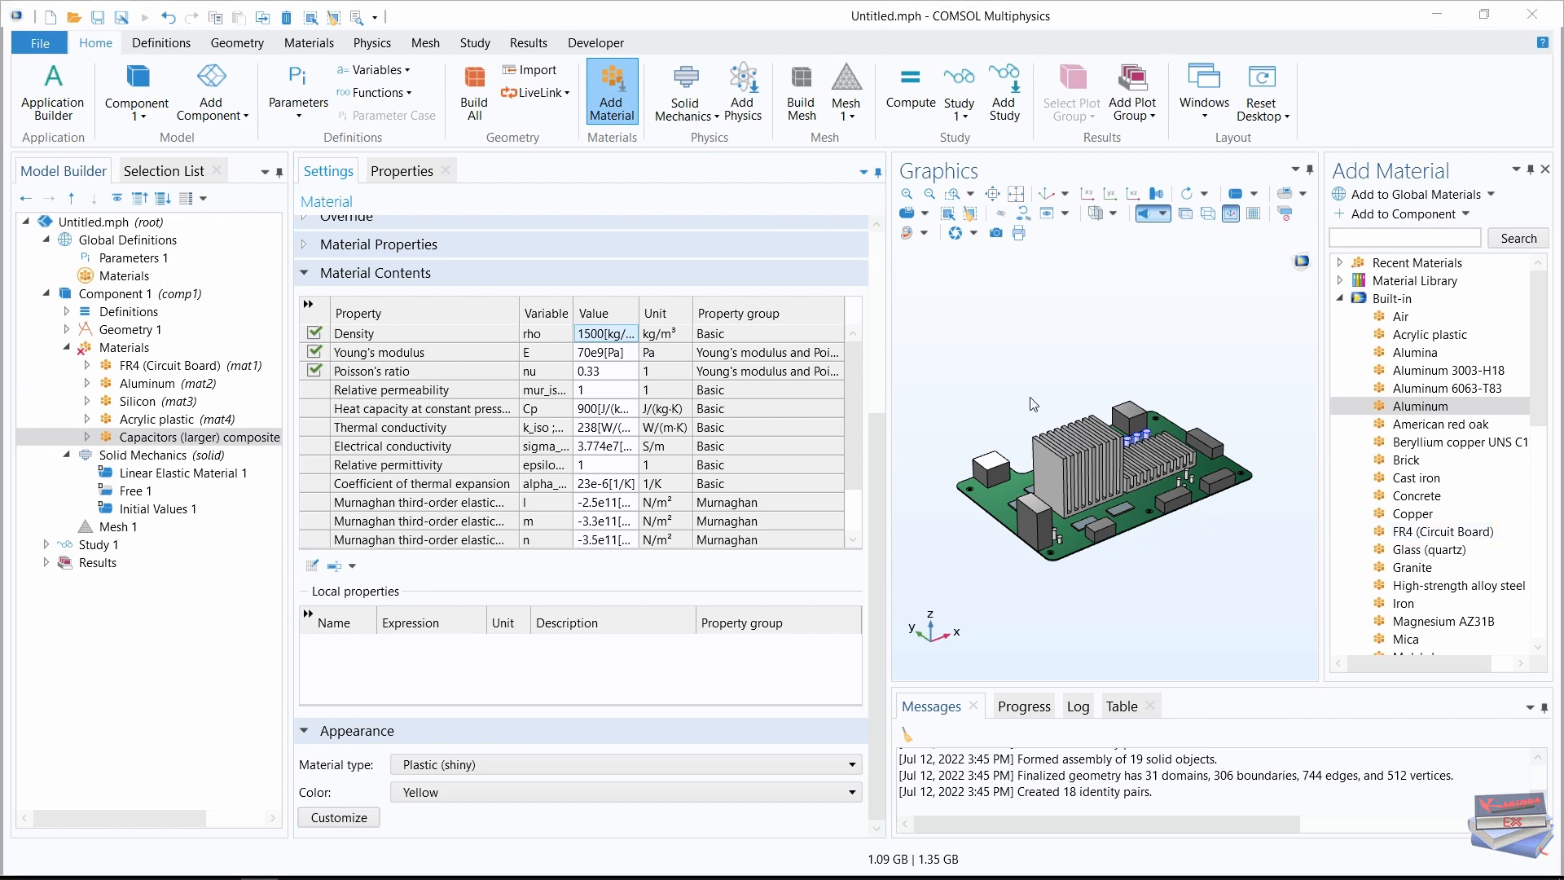
Add one more built-in Aluminum material to the component and assign it to the Capacitors (smaller) selection
left_click(1086, 197)
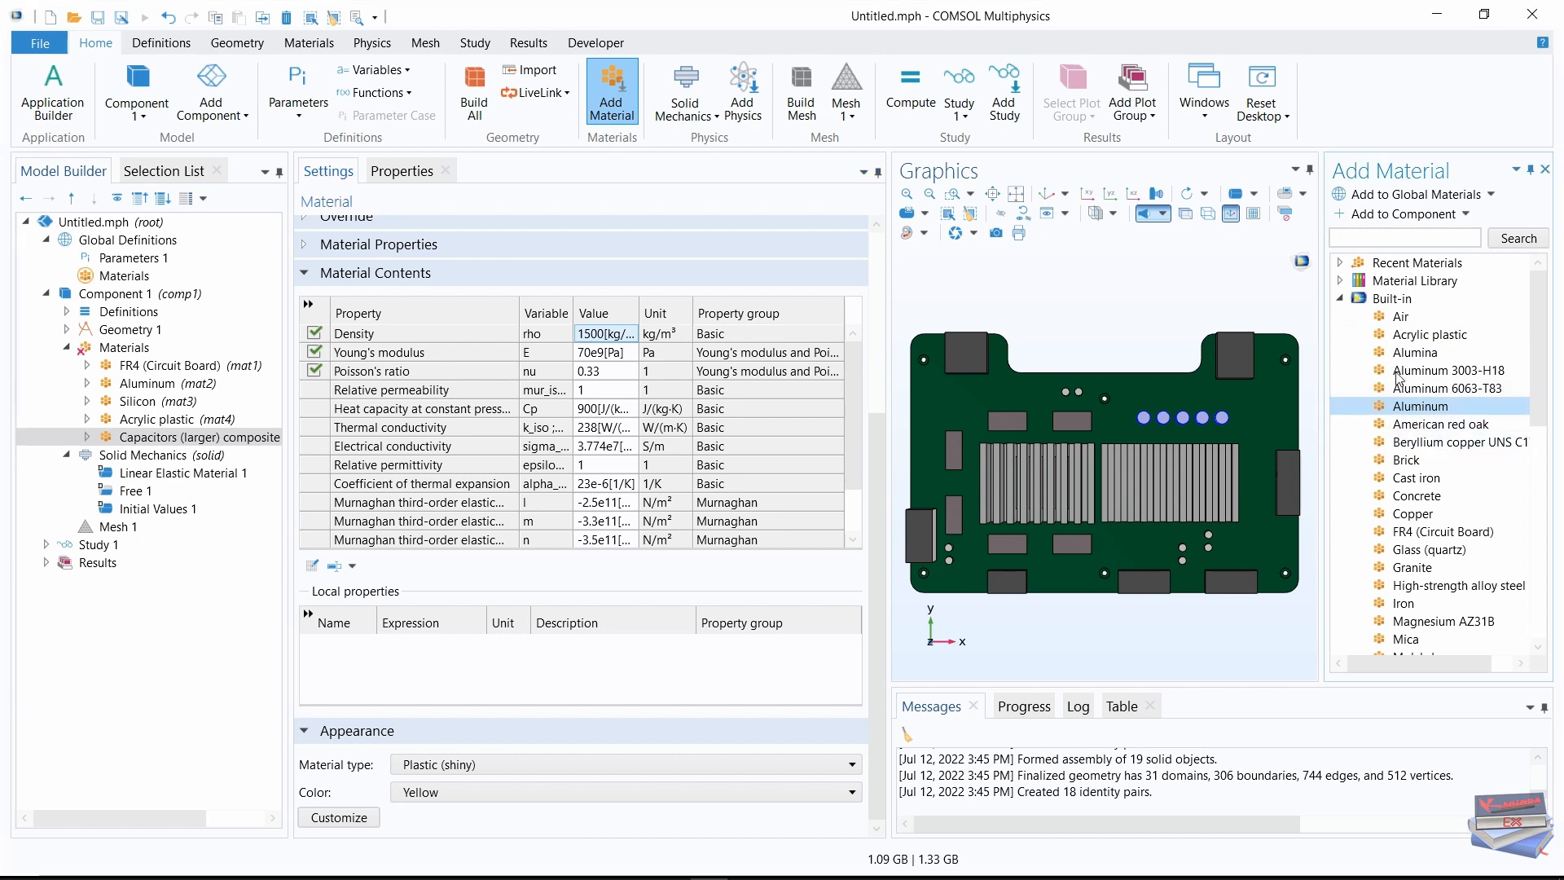
left_click(1376, 217)
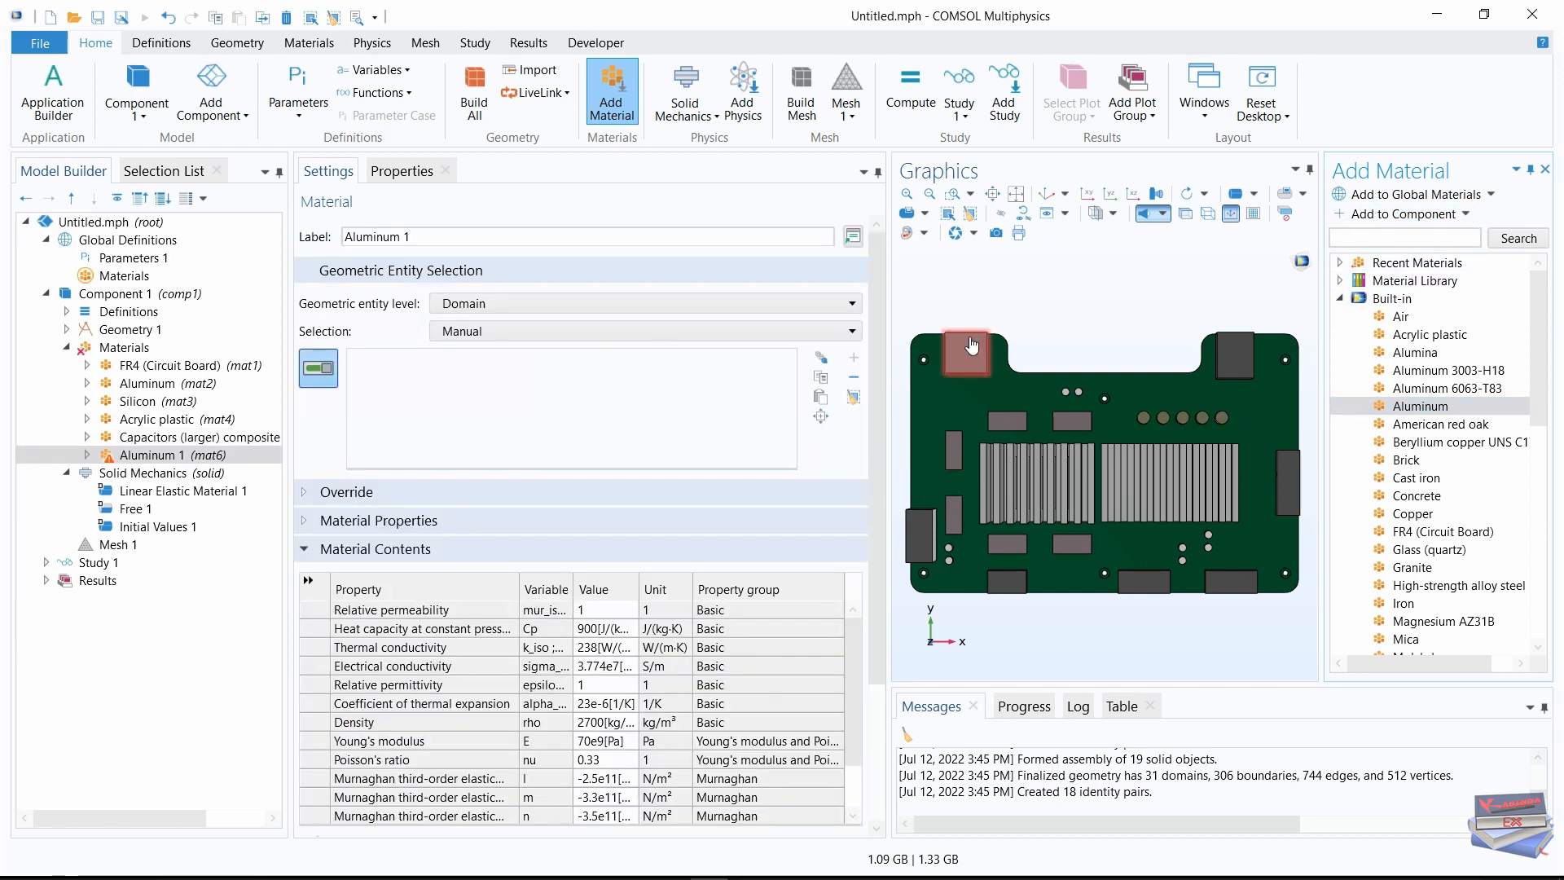
left_click(852, 330)
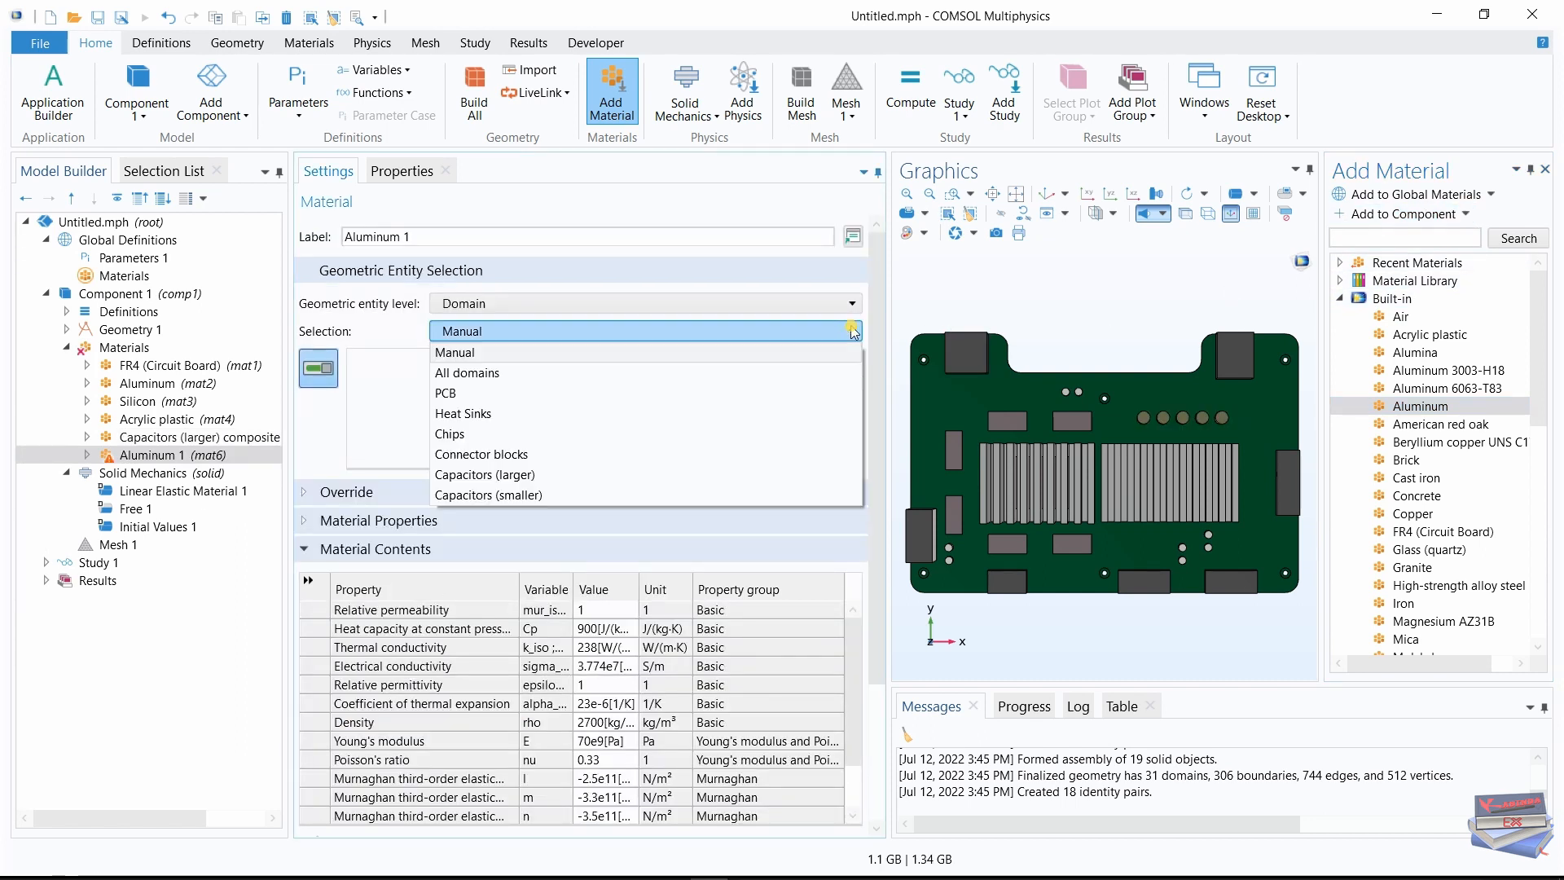
left_click(534, 494)
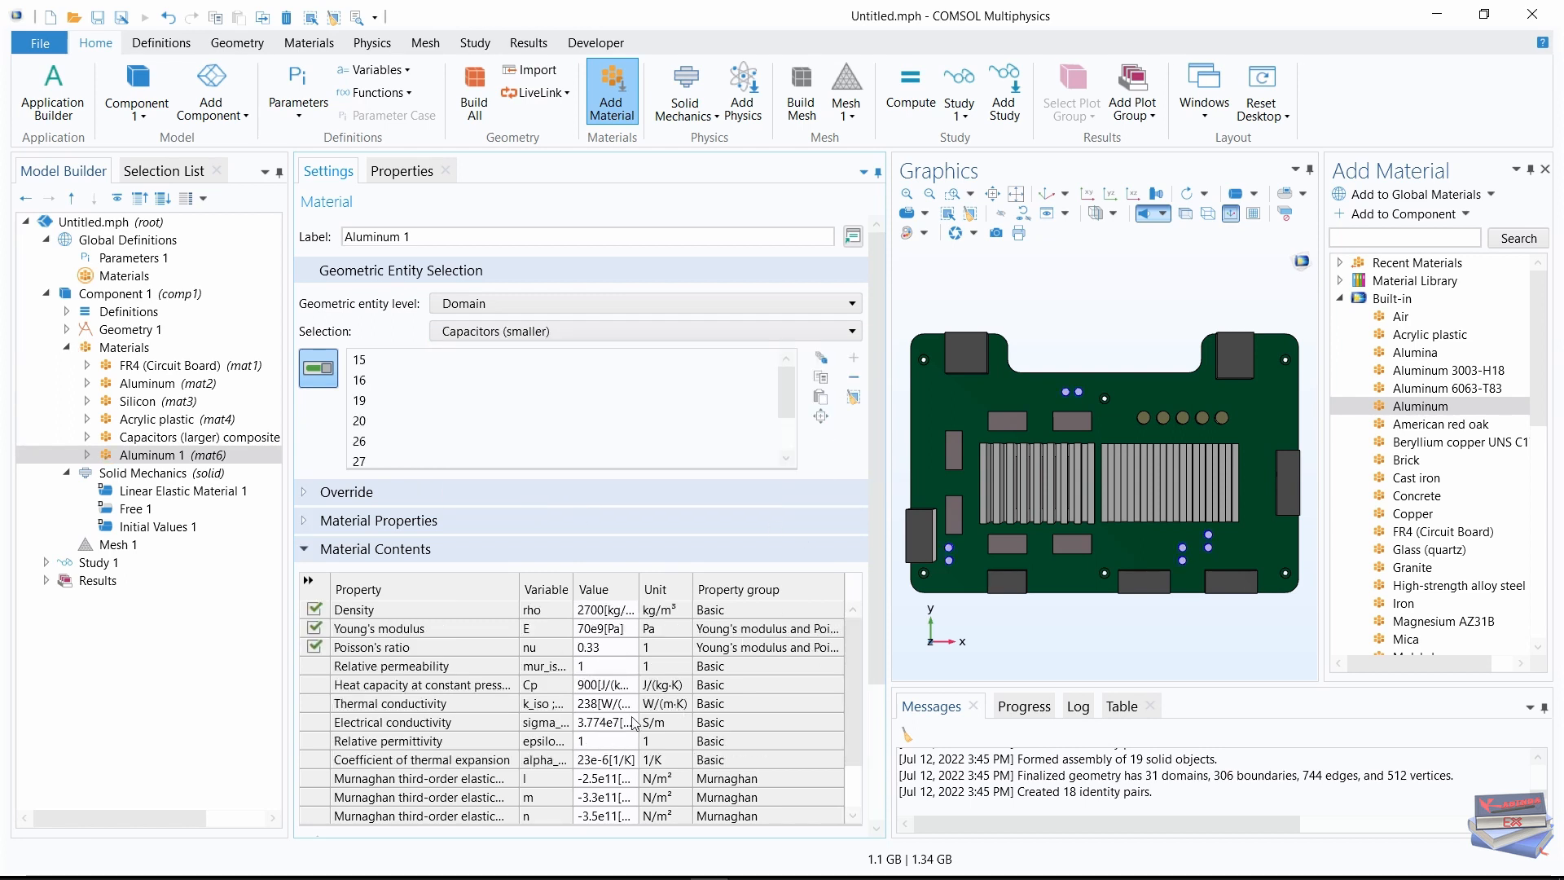
Set the density of the smaller capacitors' material to 2000 kg/m³
left_click(594, 627)
left_click(589, 610)
left_click(587, 610)
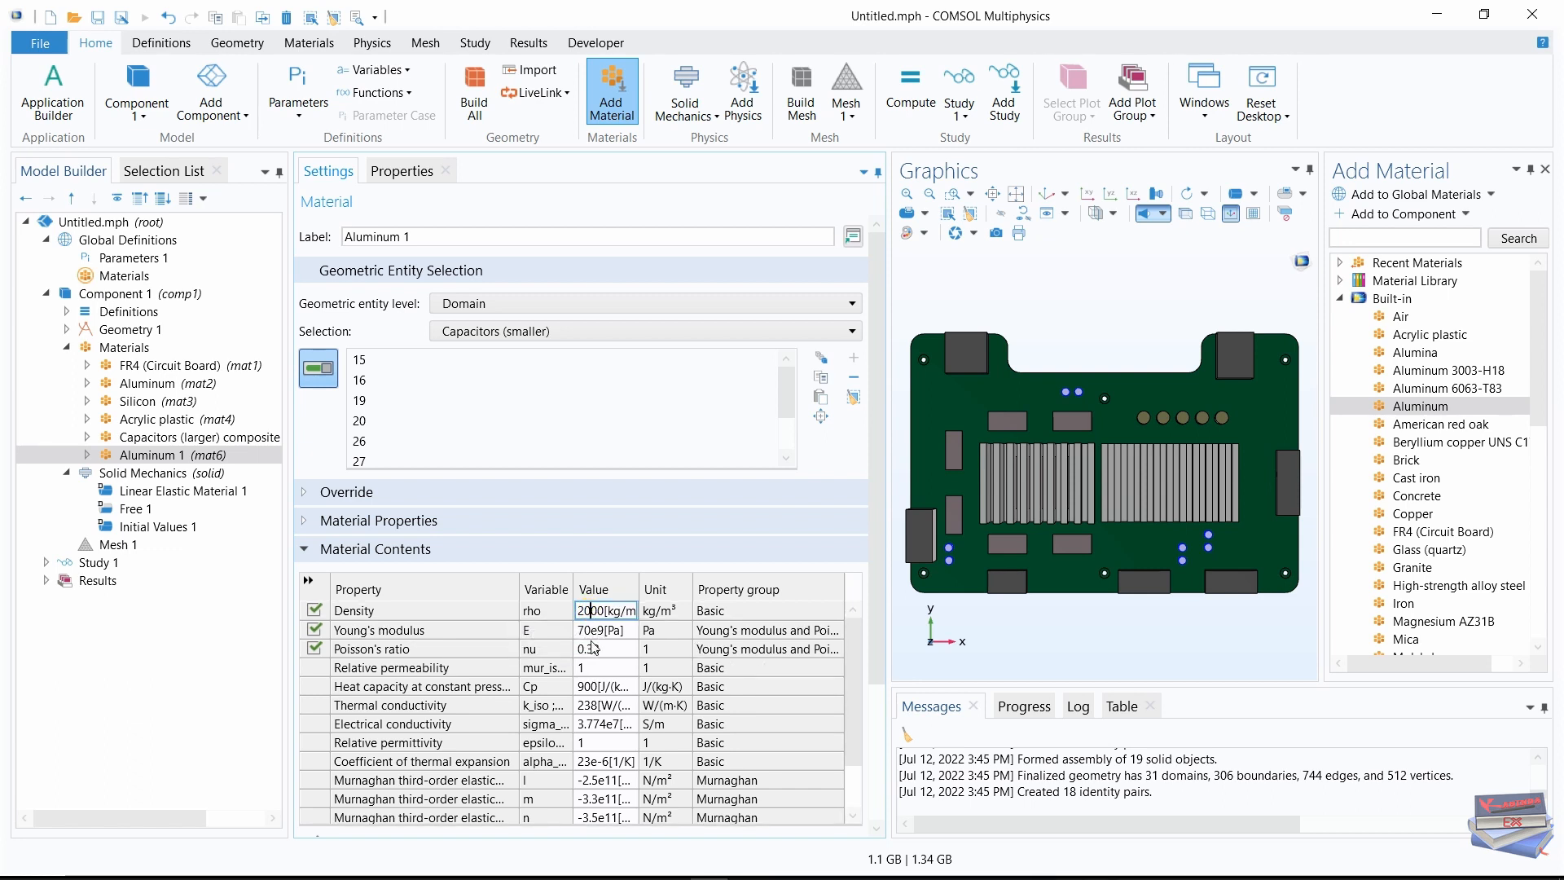
left_click(567, 200)
Set the smaller capacitors' material appearance to the Plastic (shiny) material type and choose its color
left_click_drag(871, 570, 868, 699)
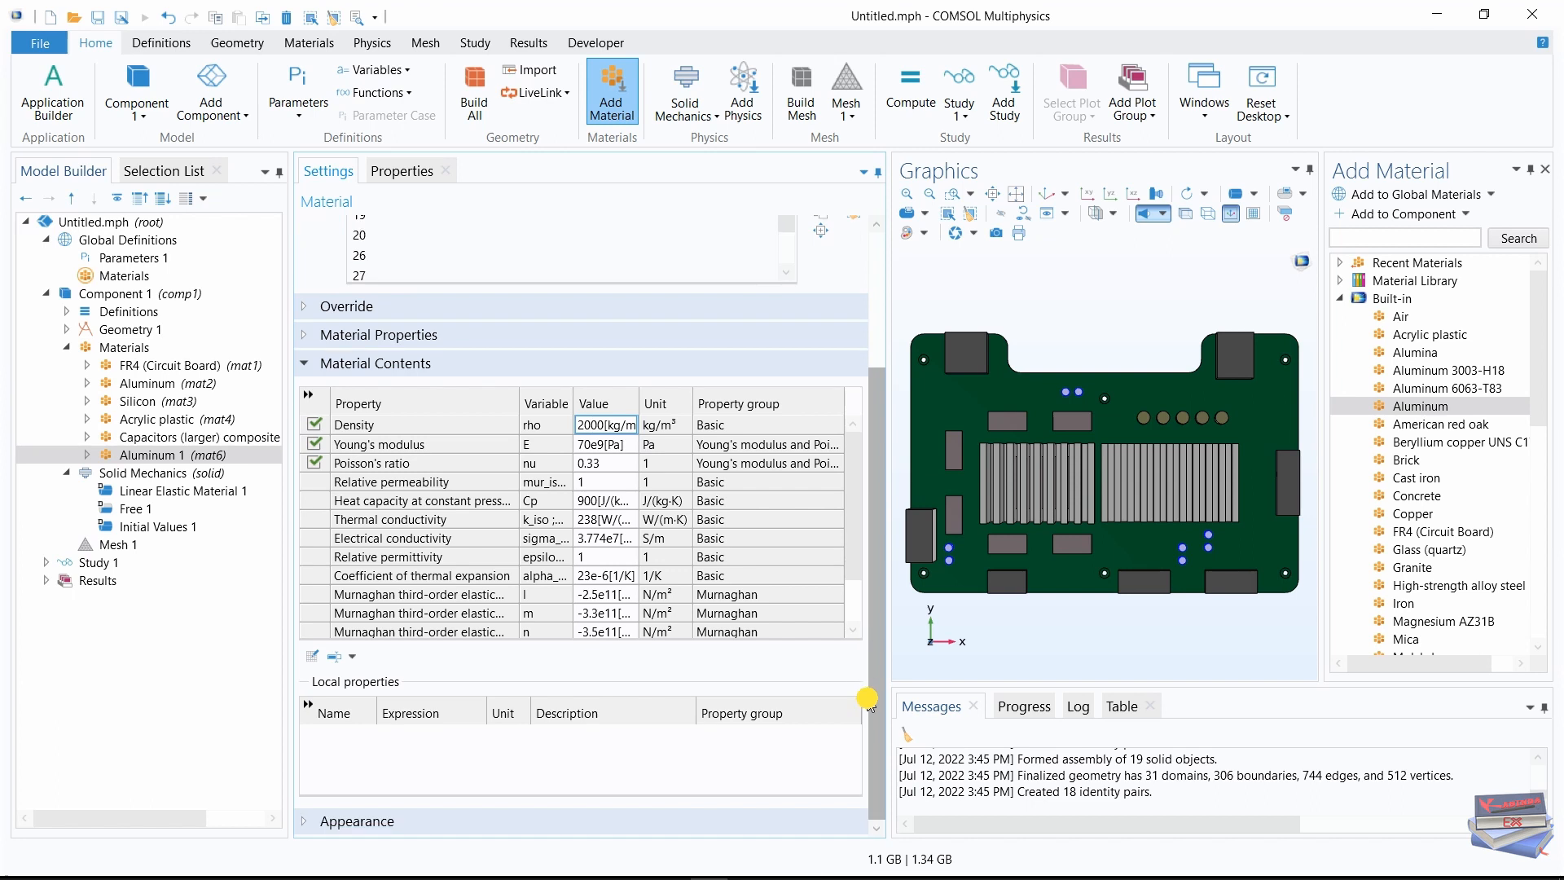
left_click(309, 823)
scroll(877, 570, "down", 2)
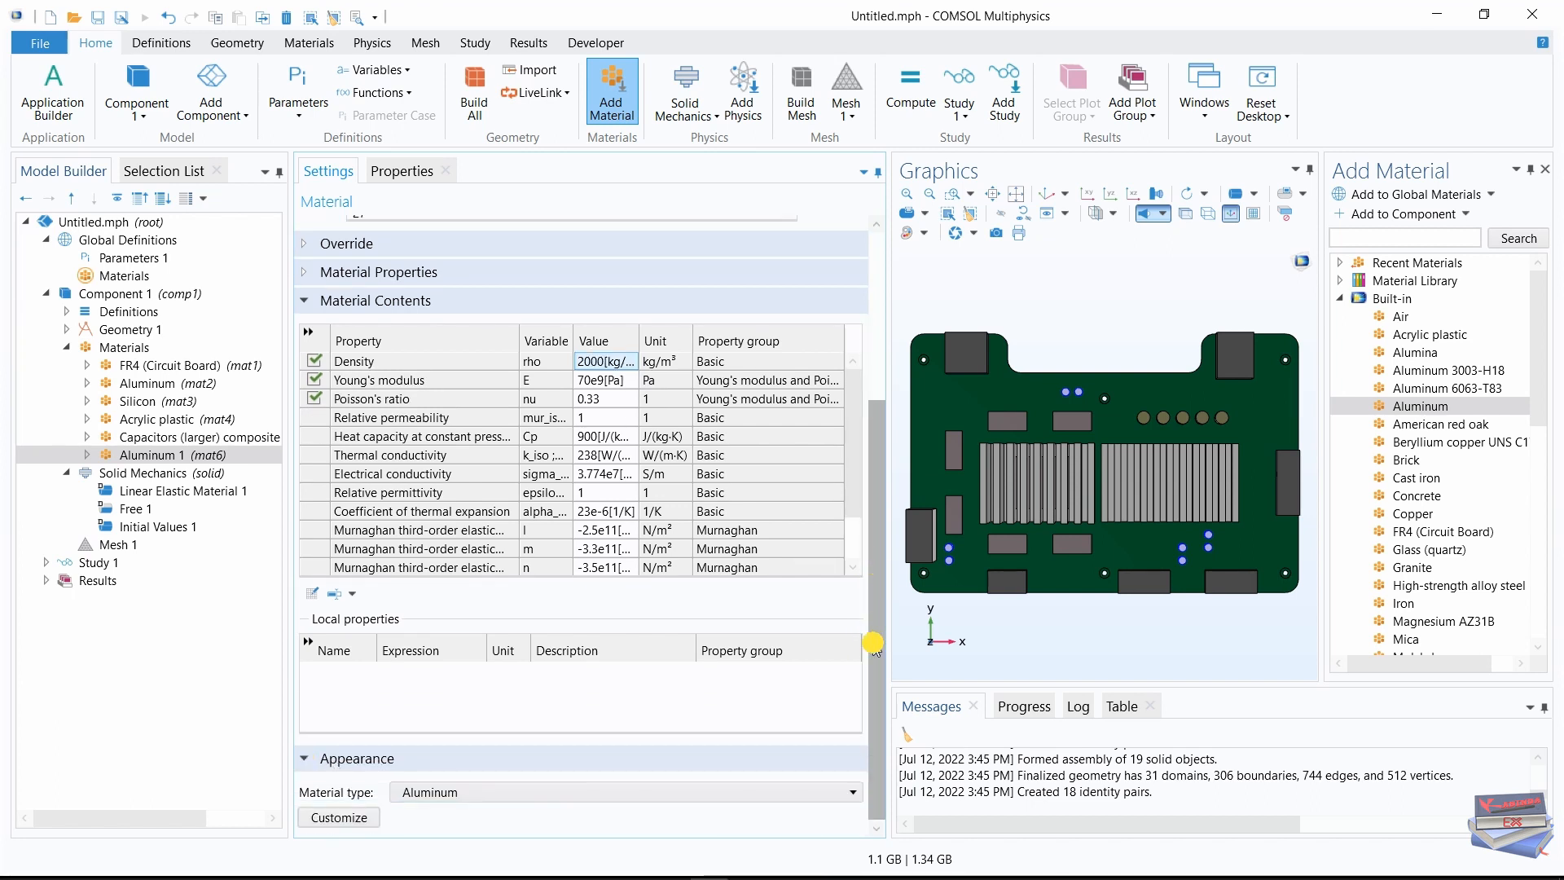
left_click(836, 792)
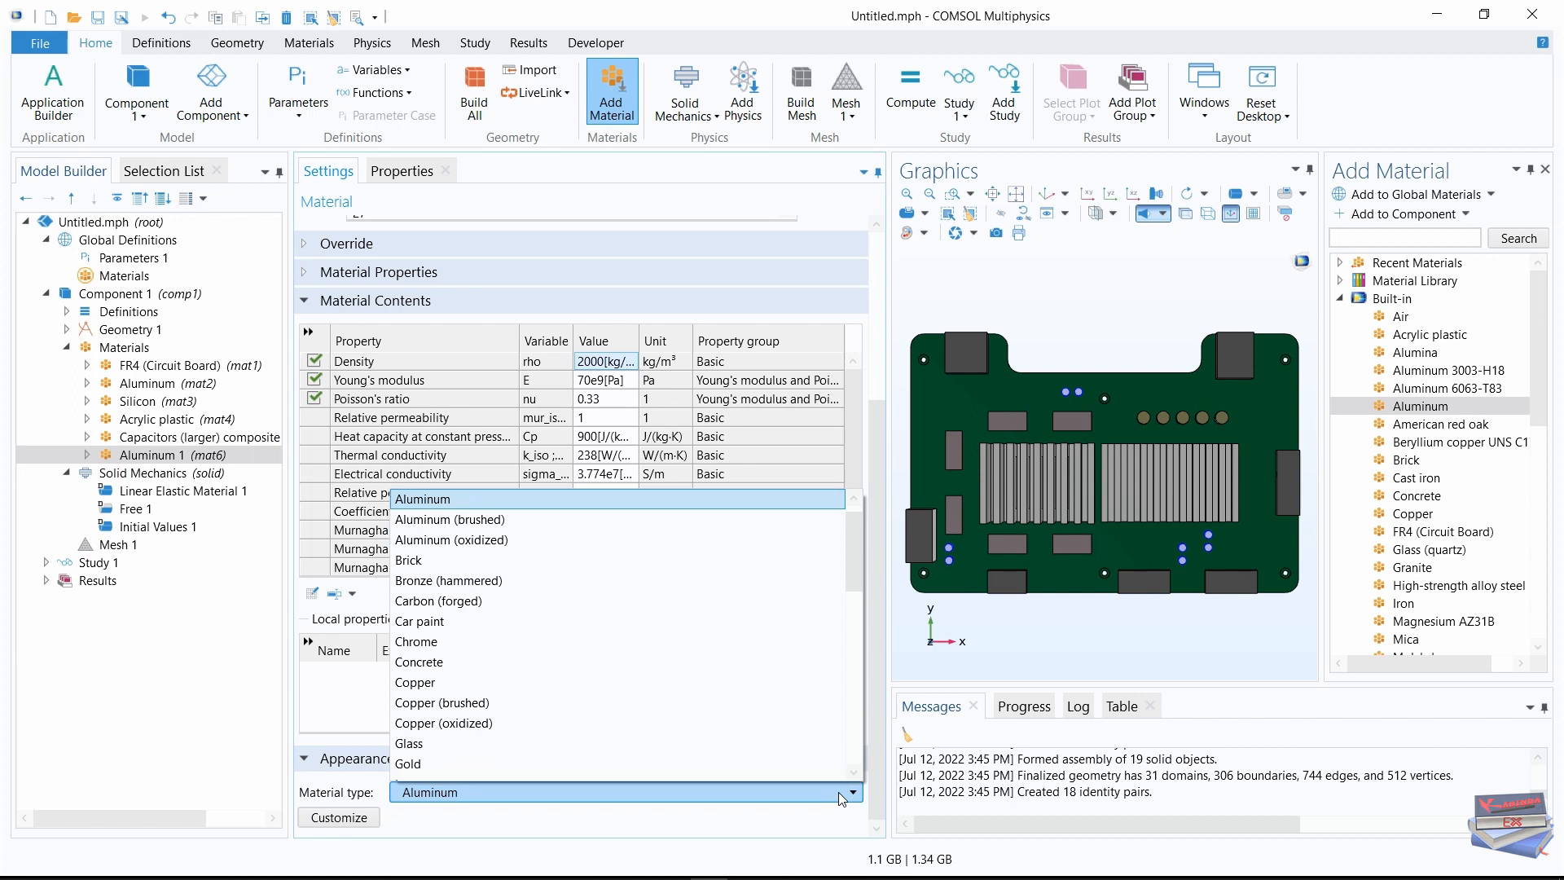
scroll(464, 716, "down", 6)
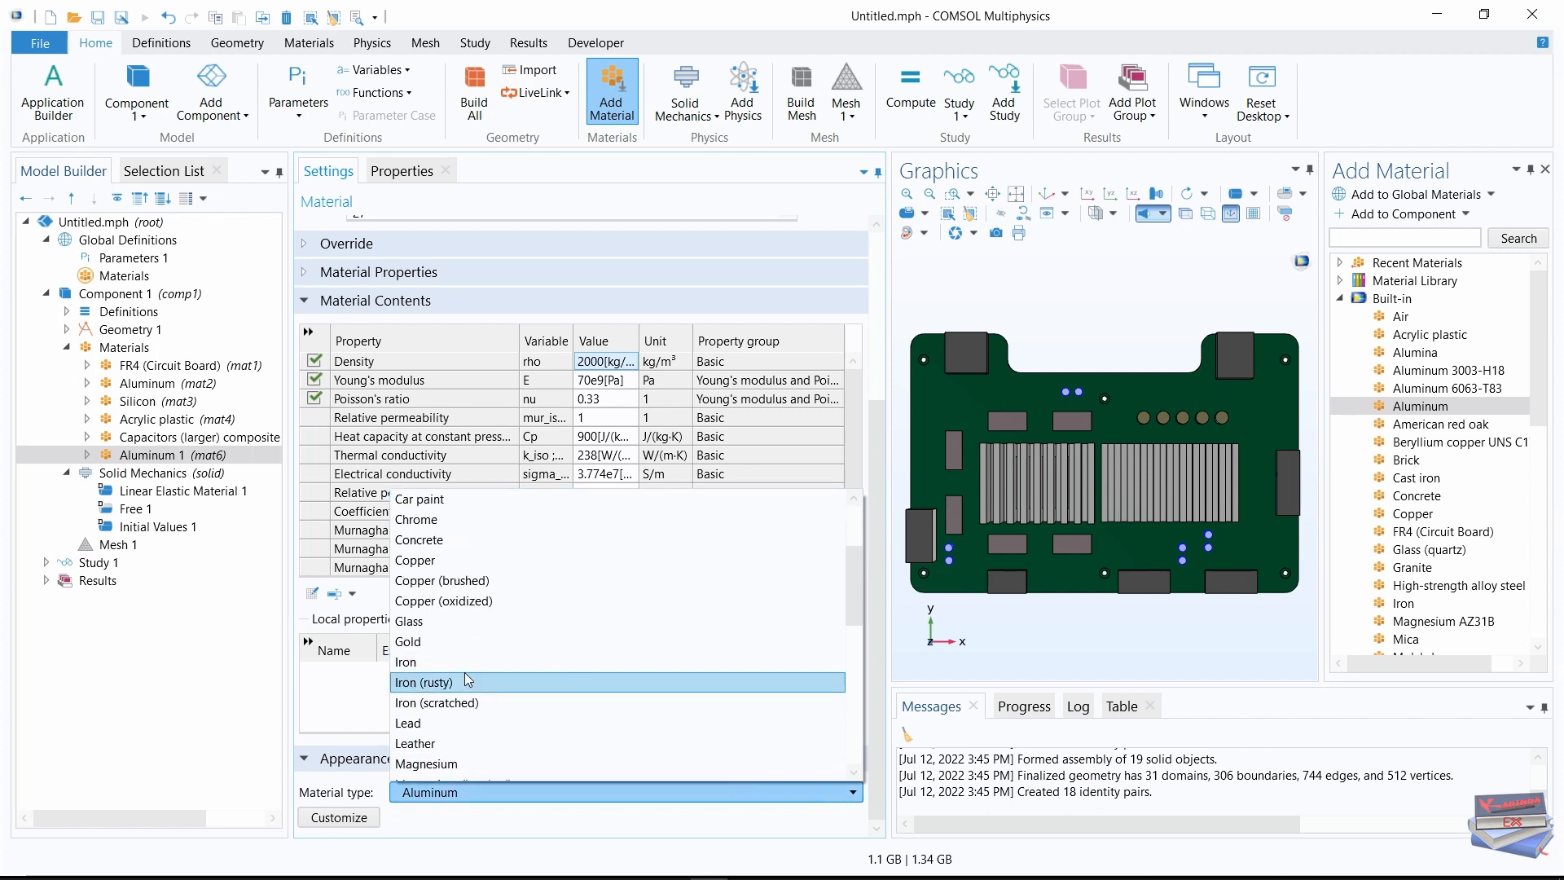
left_click(444, 723)
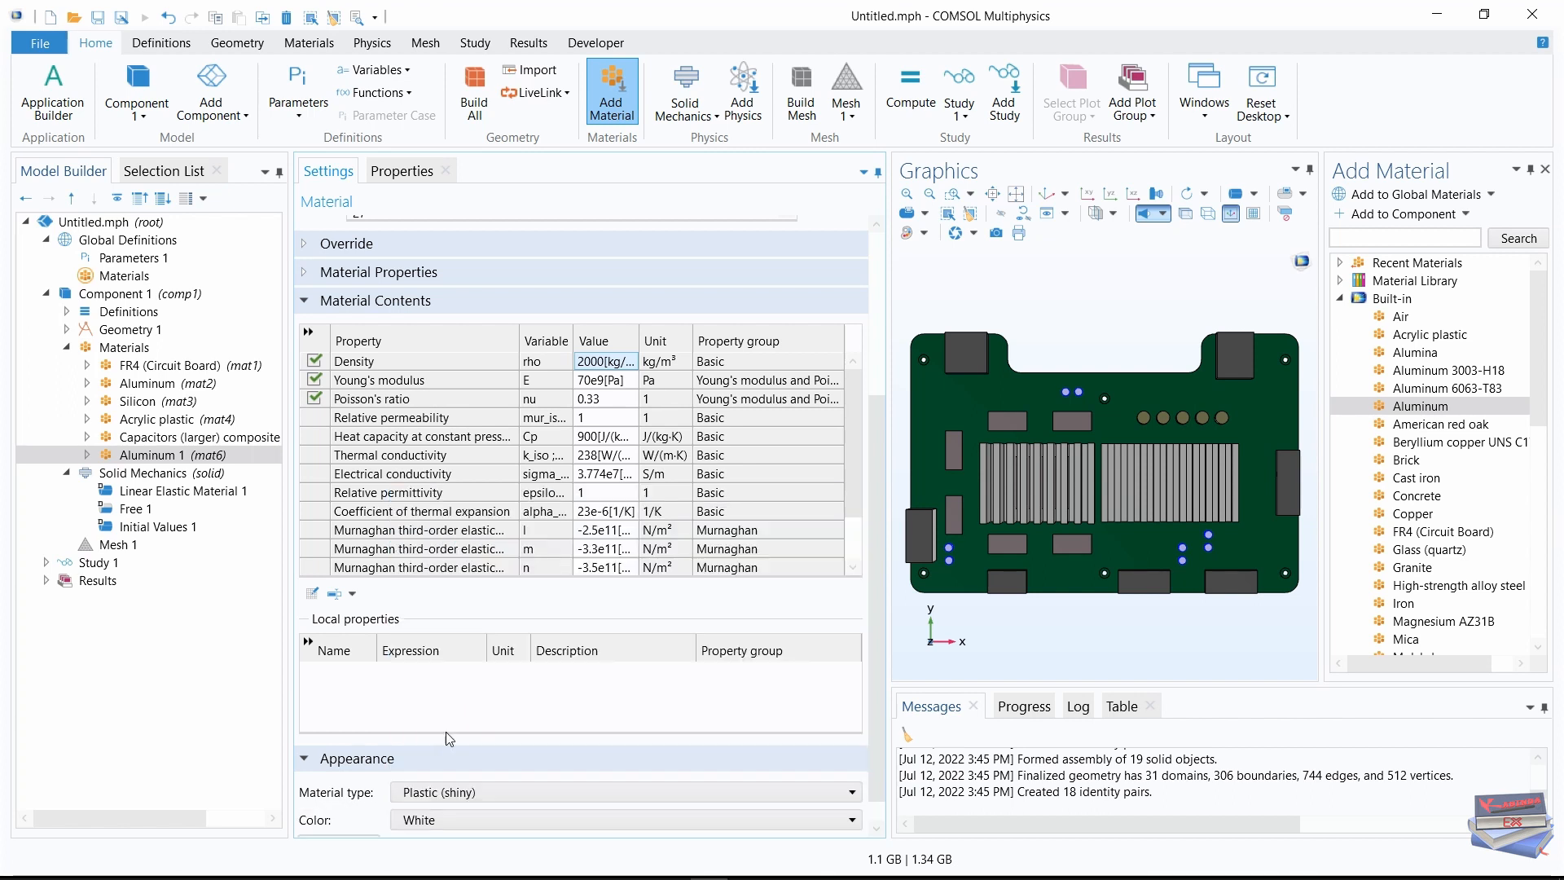
left_click(876, 663)
left_click(848, 793)
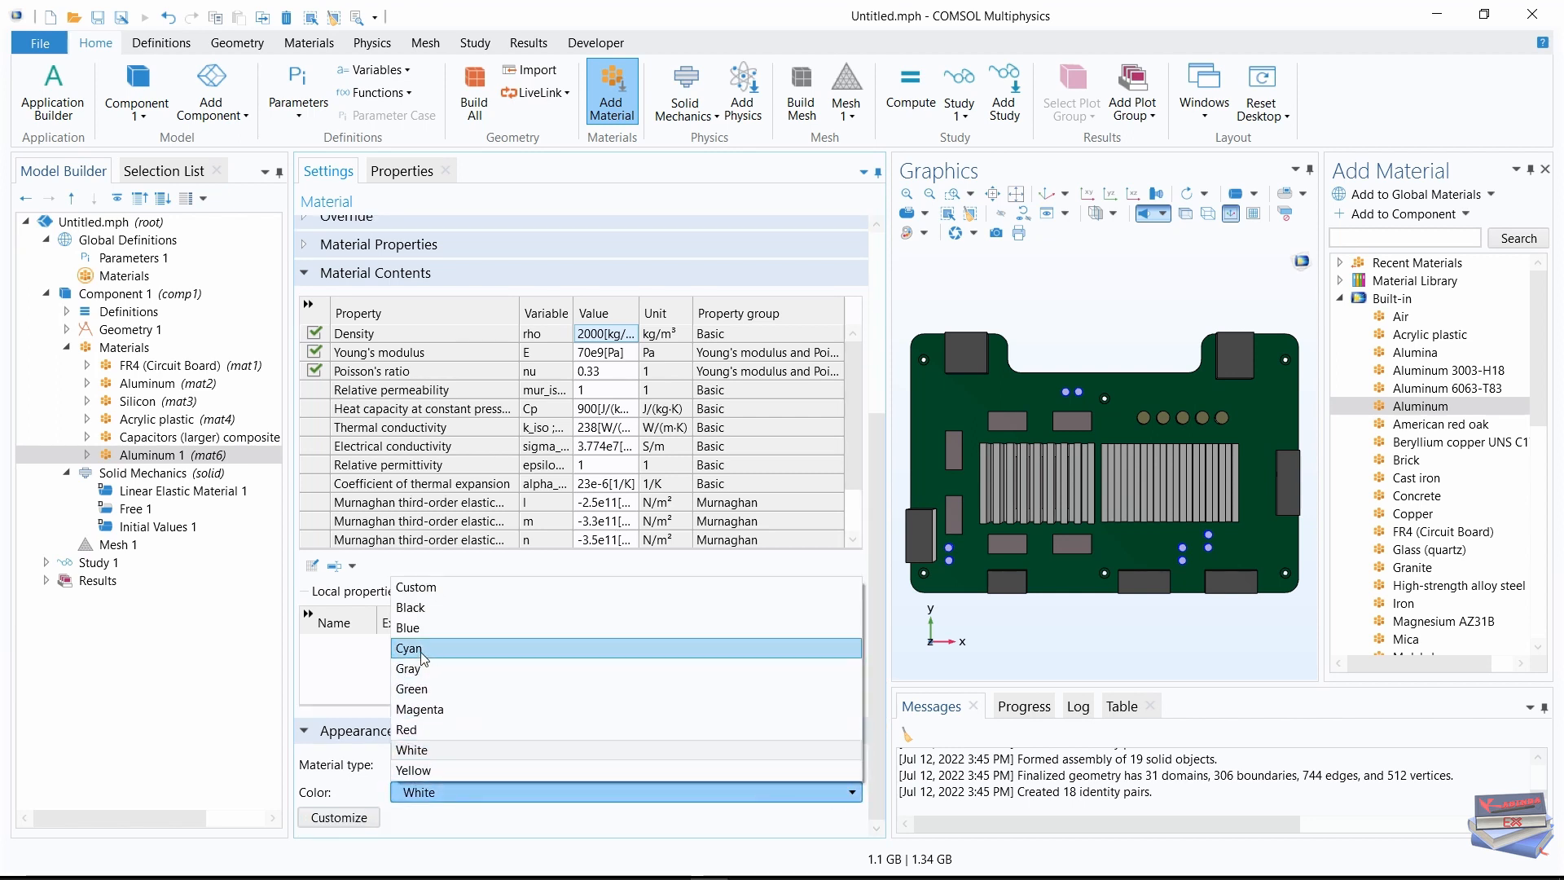
left_click(755, 707)
Rename the material assigned to the smaller capacitors as "Capacitors (smaller) composite material"
scroll(878, 666, "up", 10)
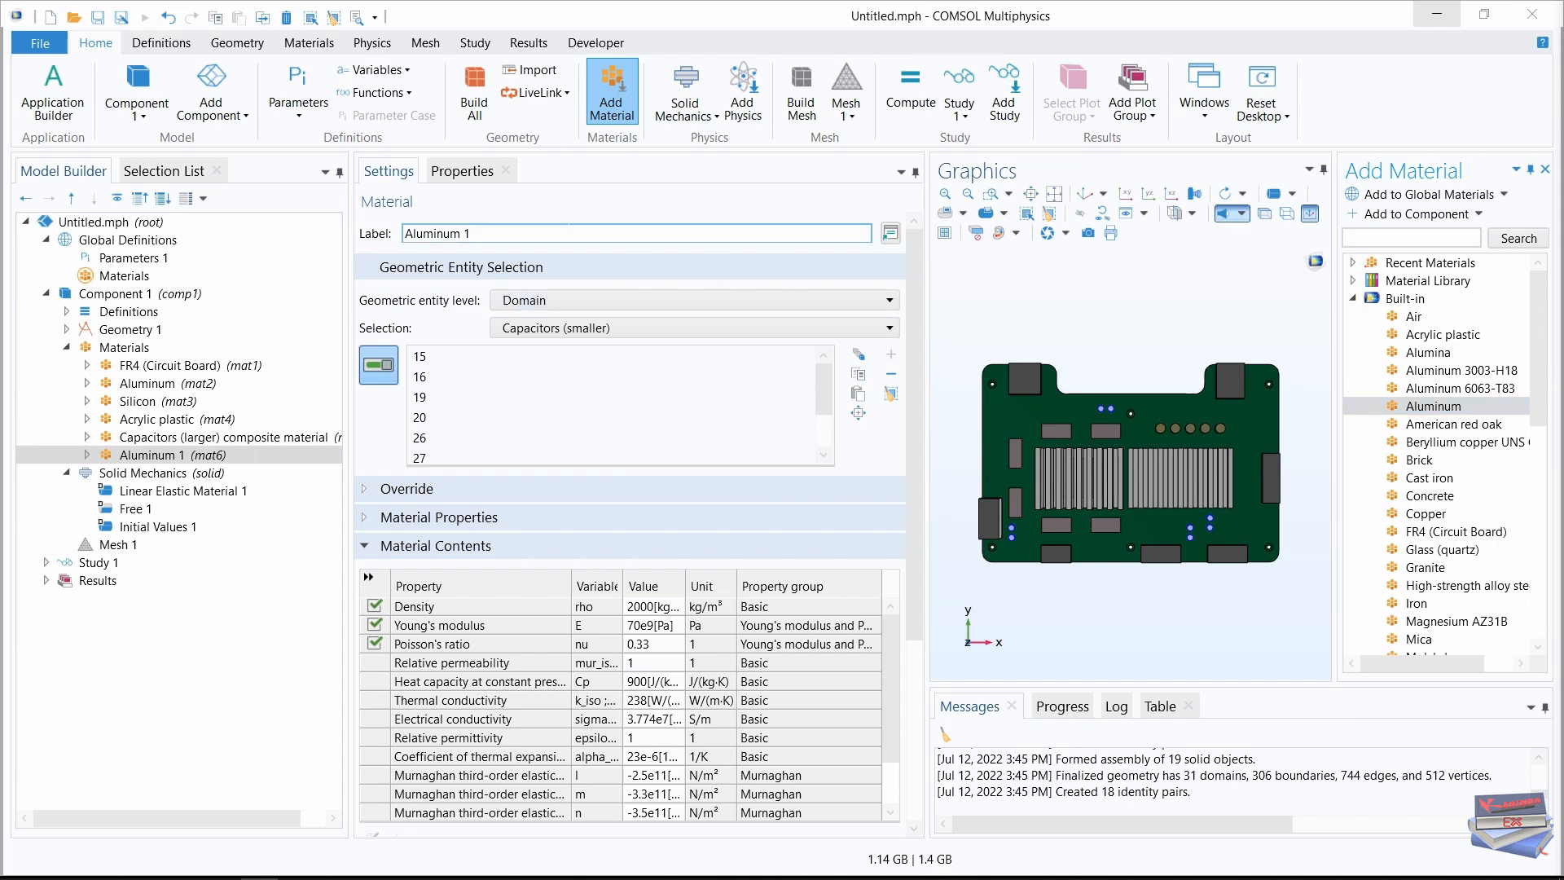
triple_click(475, 227)
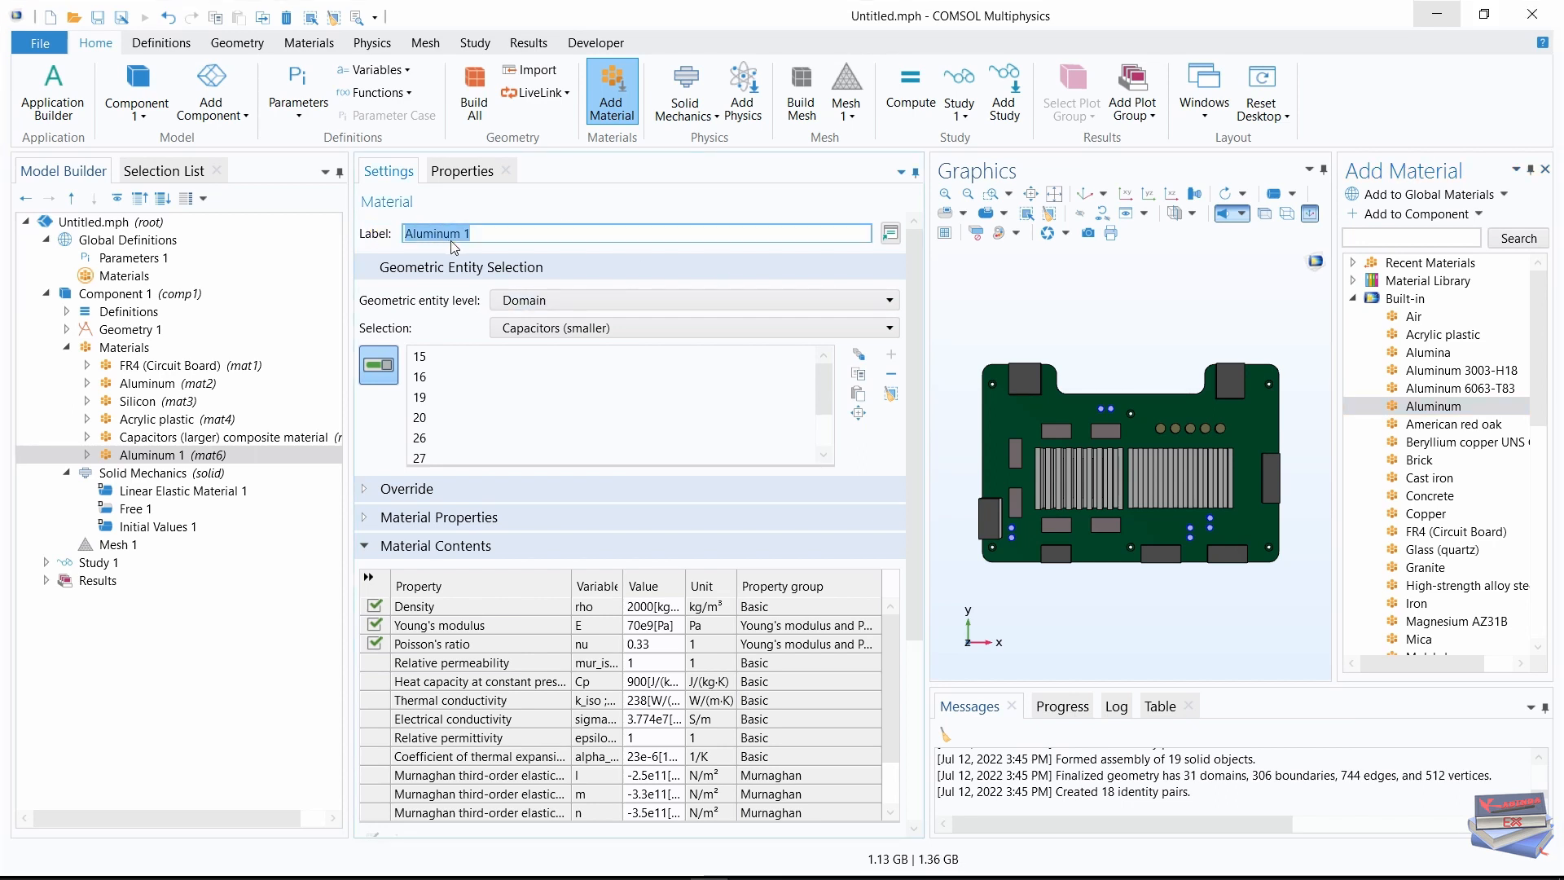
type("Capacitors (smaller) composite material")
left_click(308, 537)
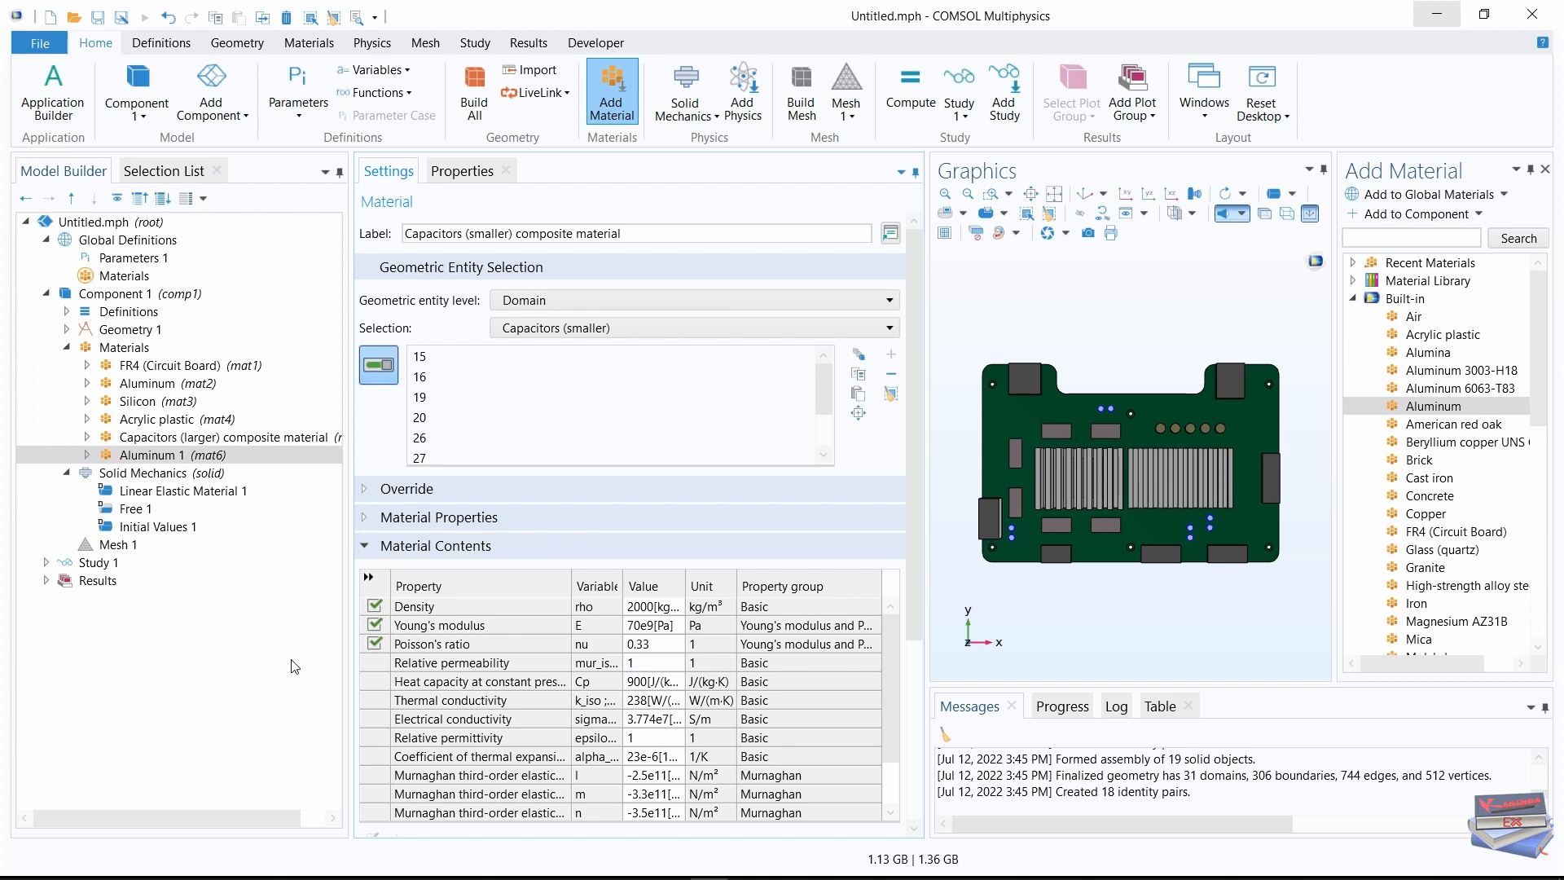
left_click(258, 714)
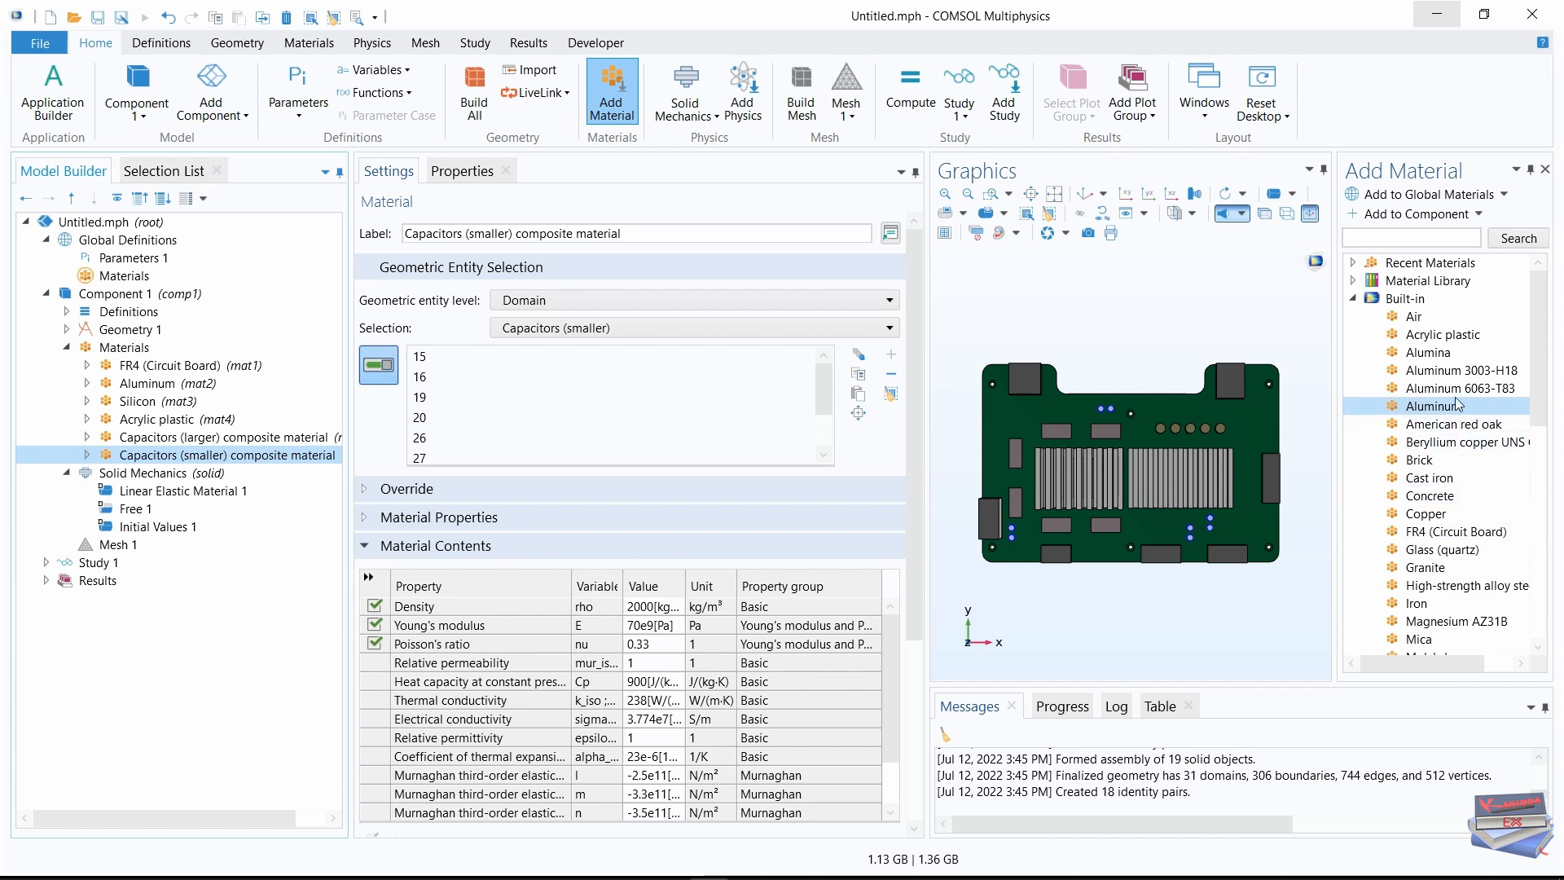
Close the Add Material window, enlarge the graphics area and show the motherboard in the default 3D view
left_click(619, 91)
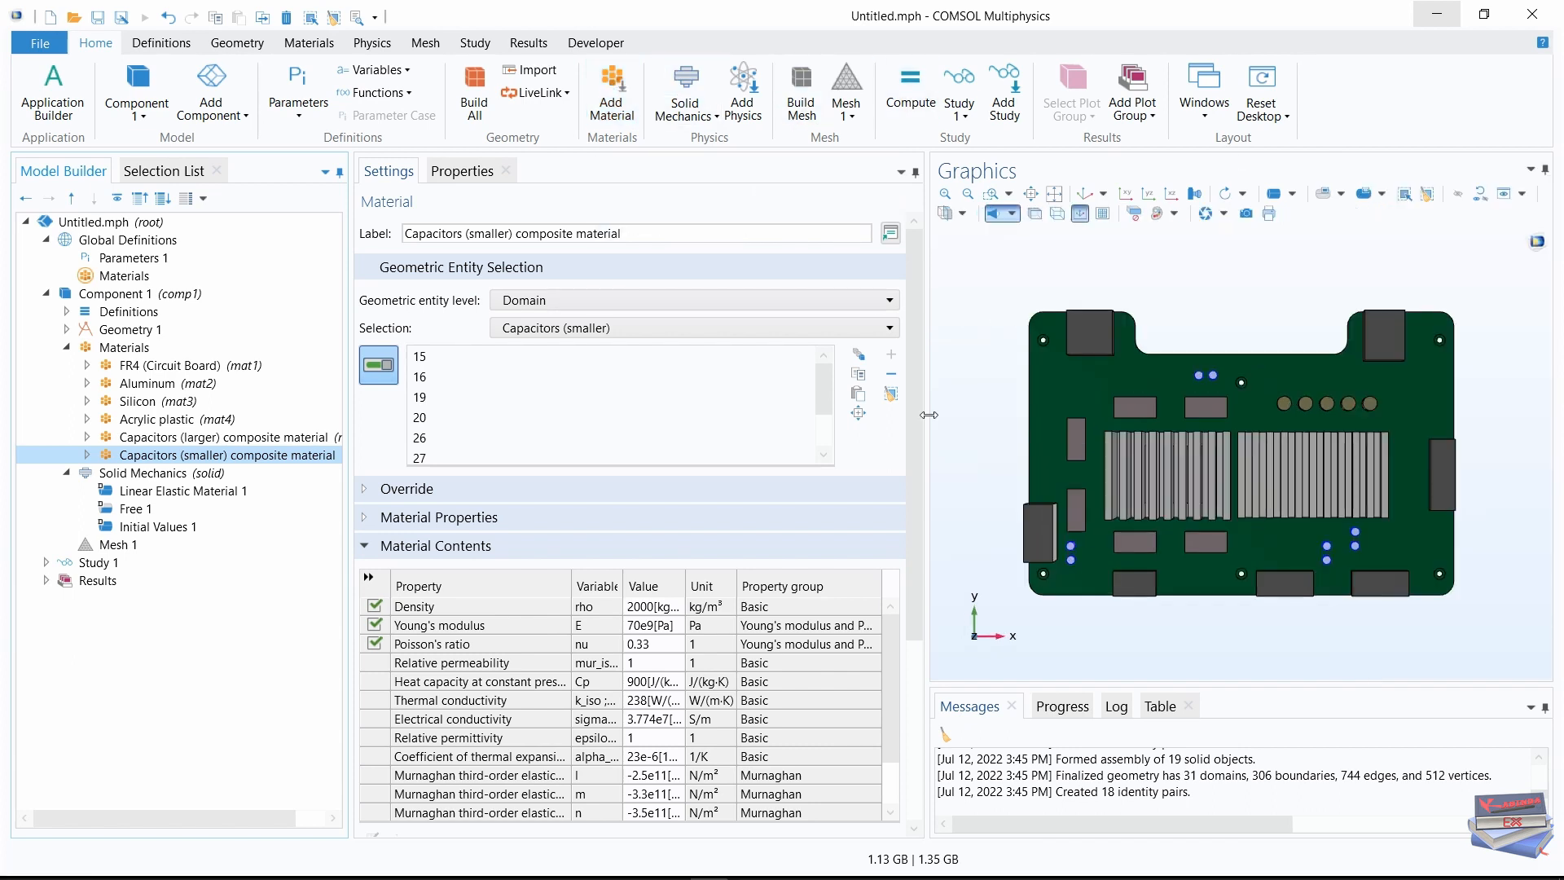
left_click_drag(925, 422, 683, 436)
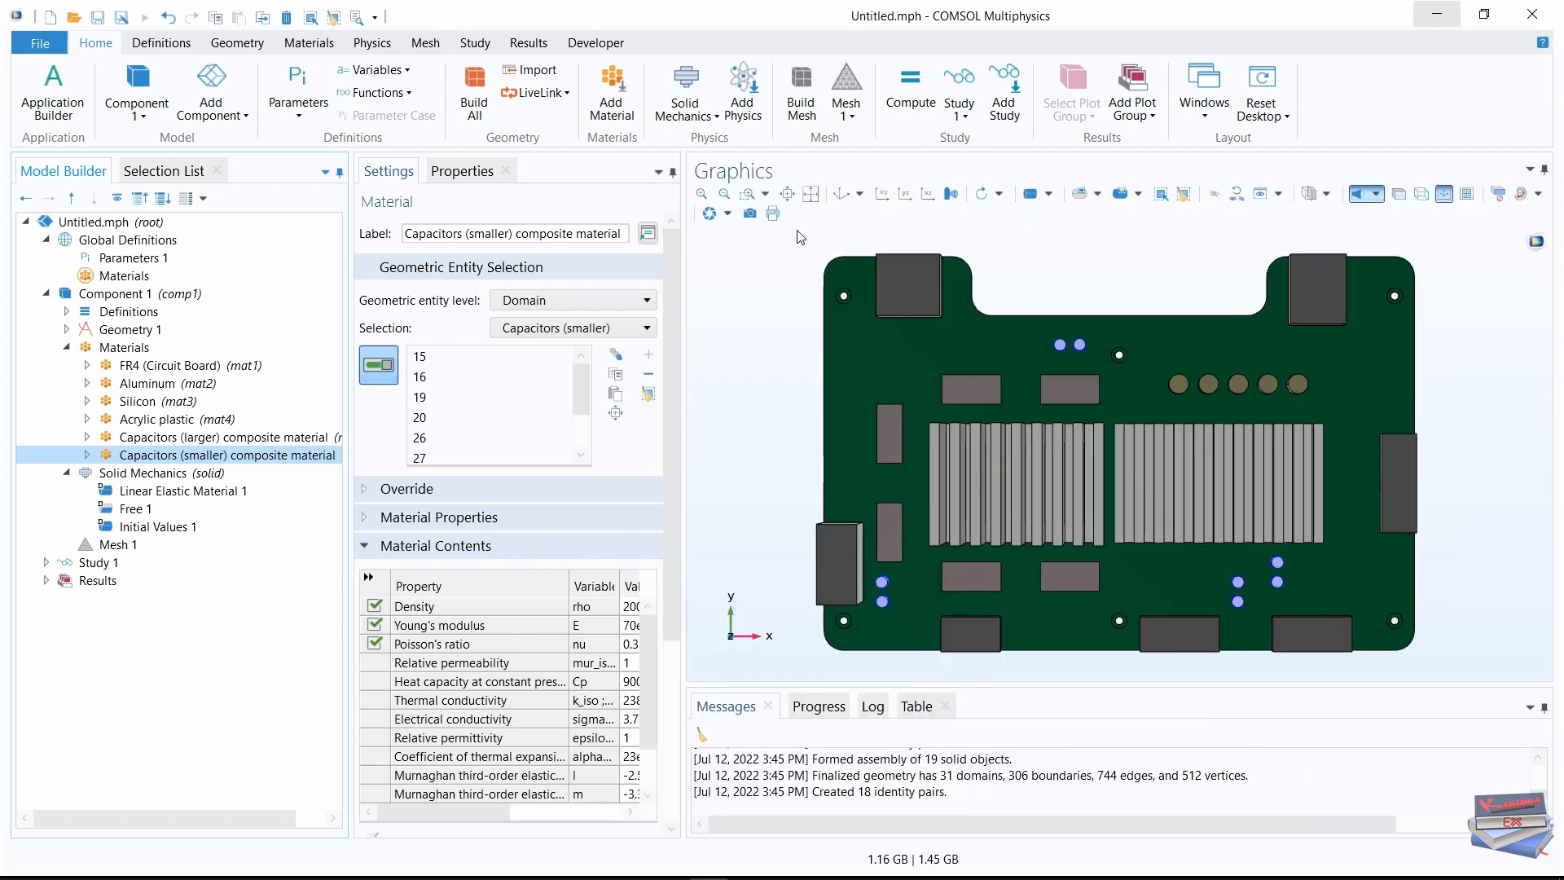
left_click(838, 196)
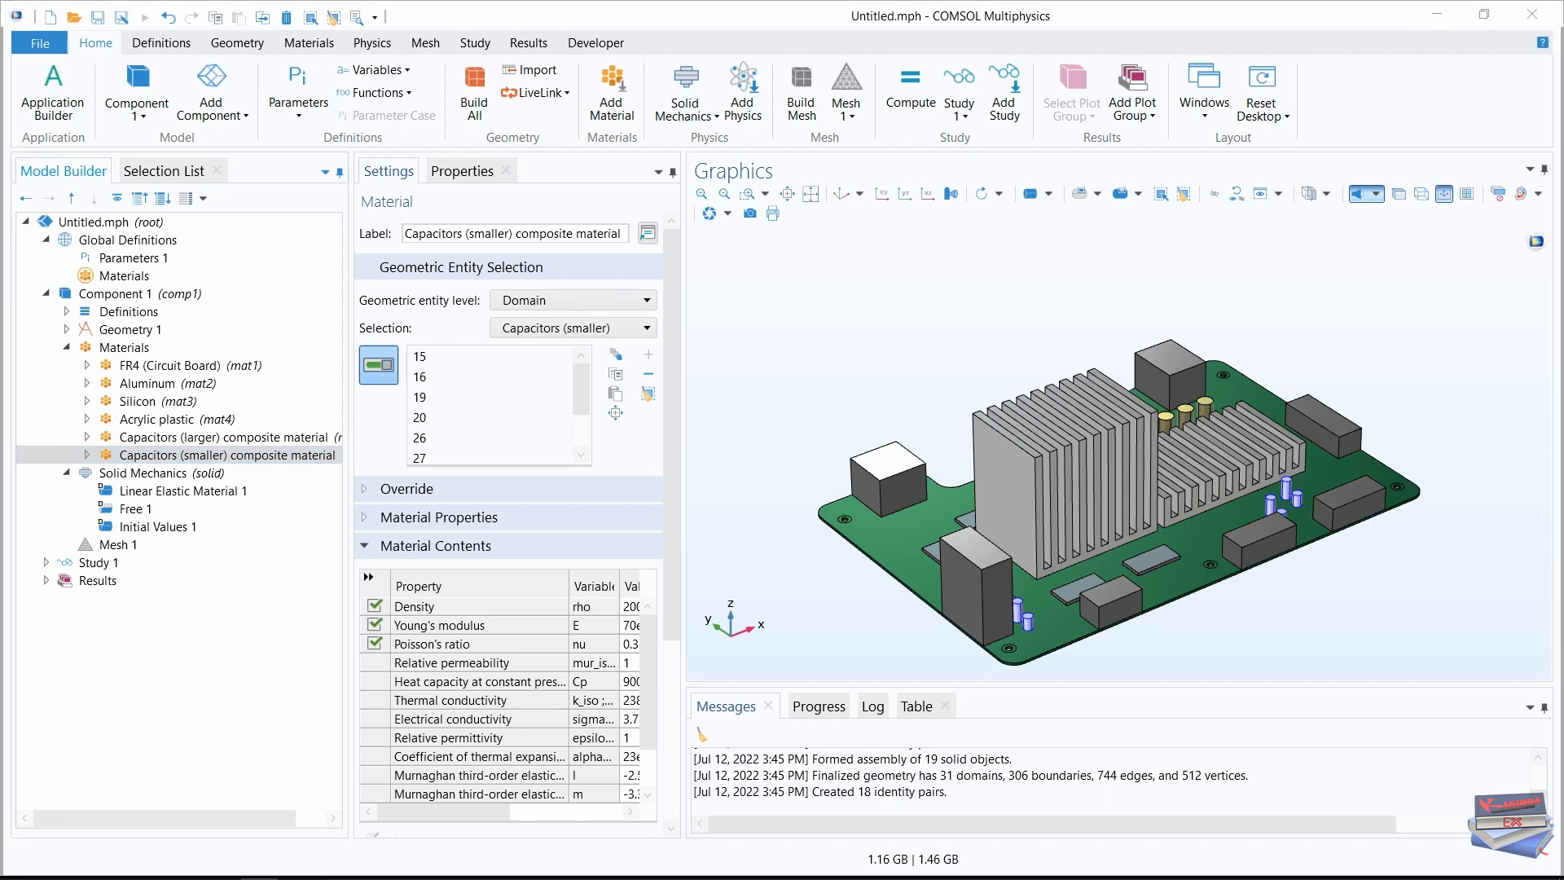
Add a Fixed Constraint to Solid Mechanics and assign it to the Mounting holes selection
left_click(141, 474)
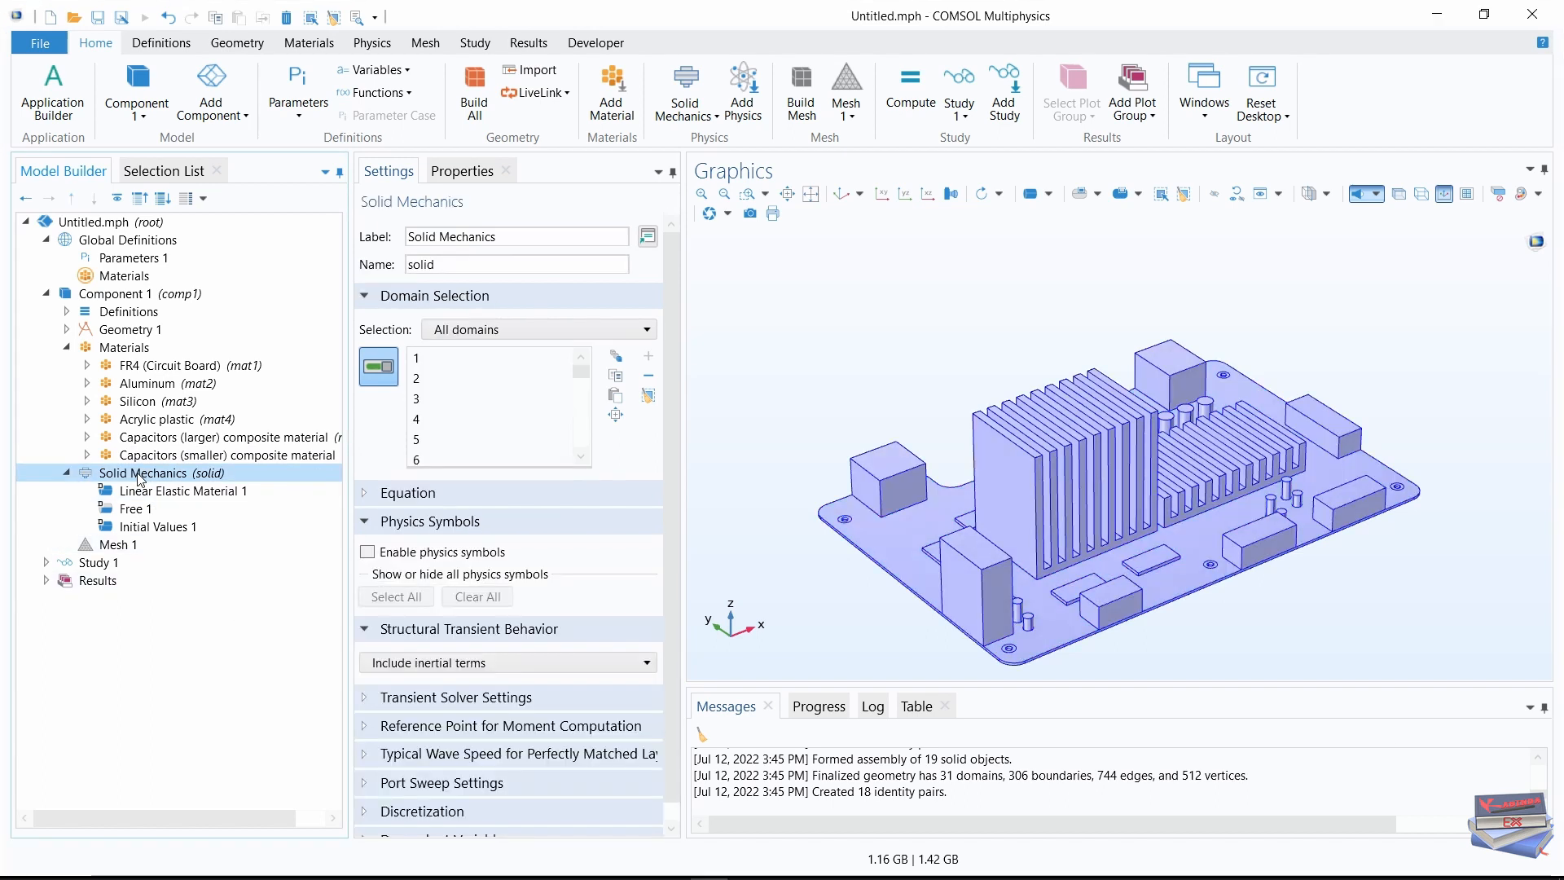
right_click(140, 479)
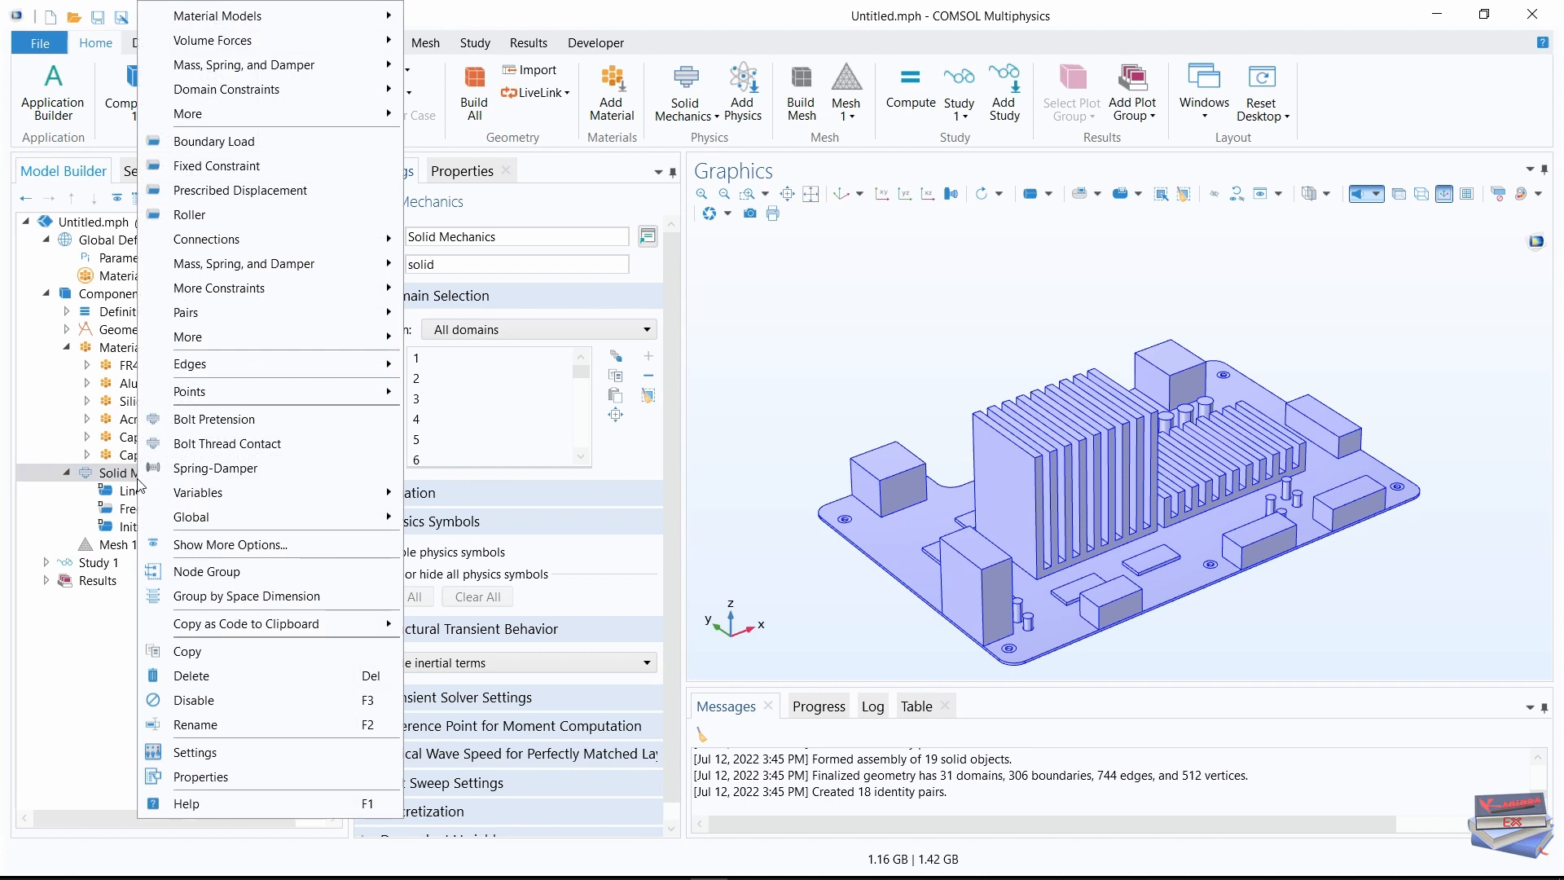
left_click(214, 167)
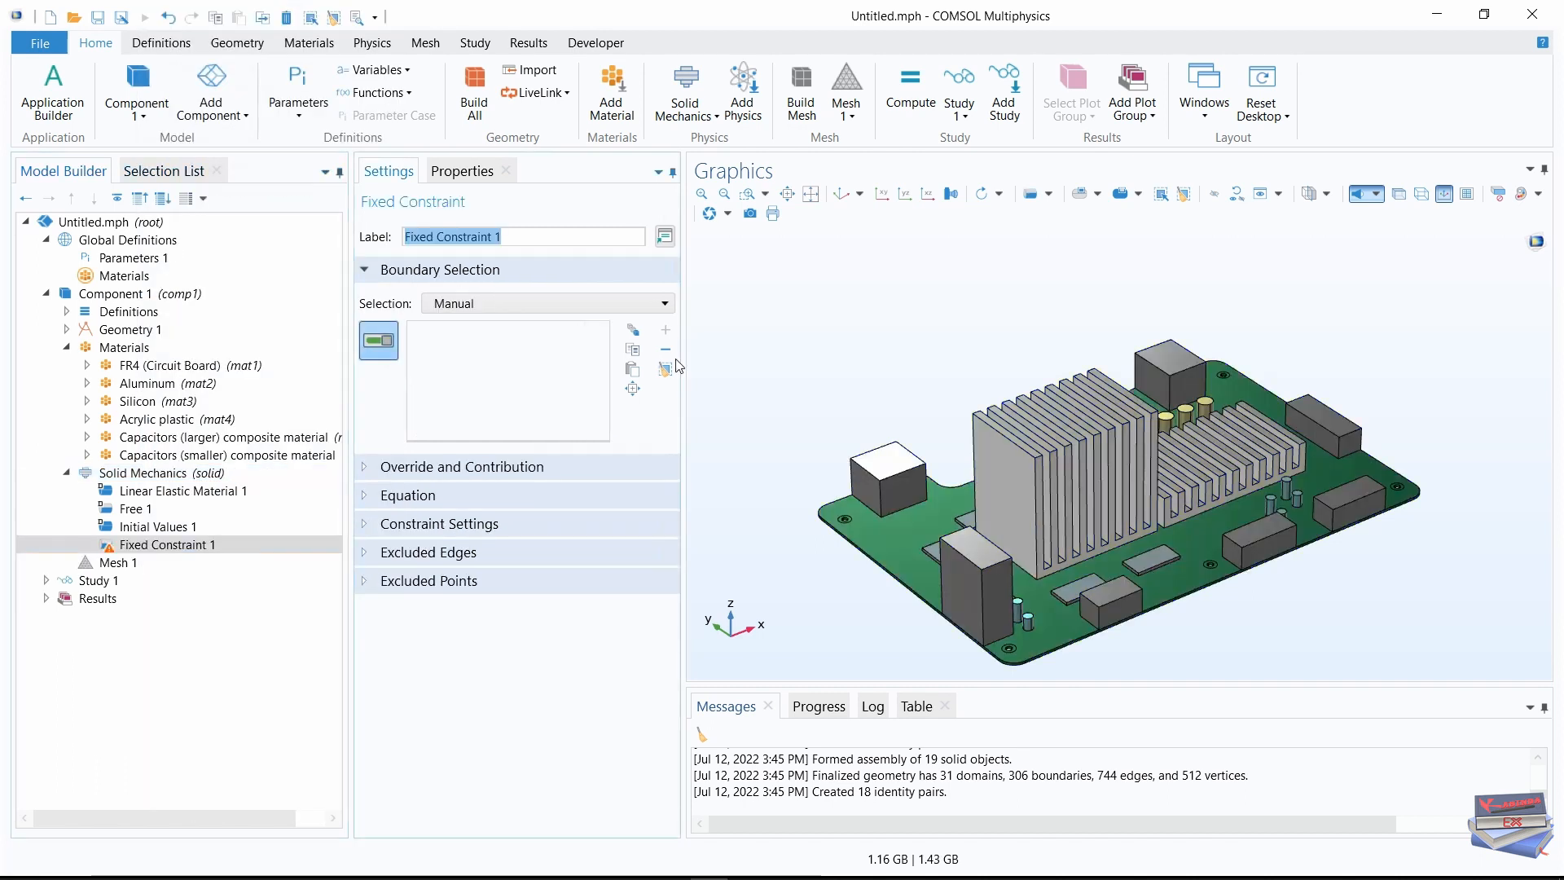
left_click(667, 303)
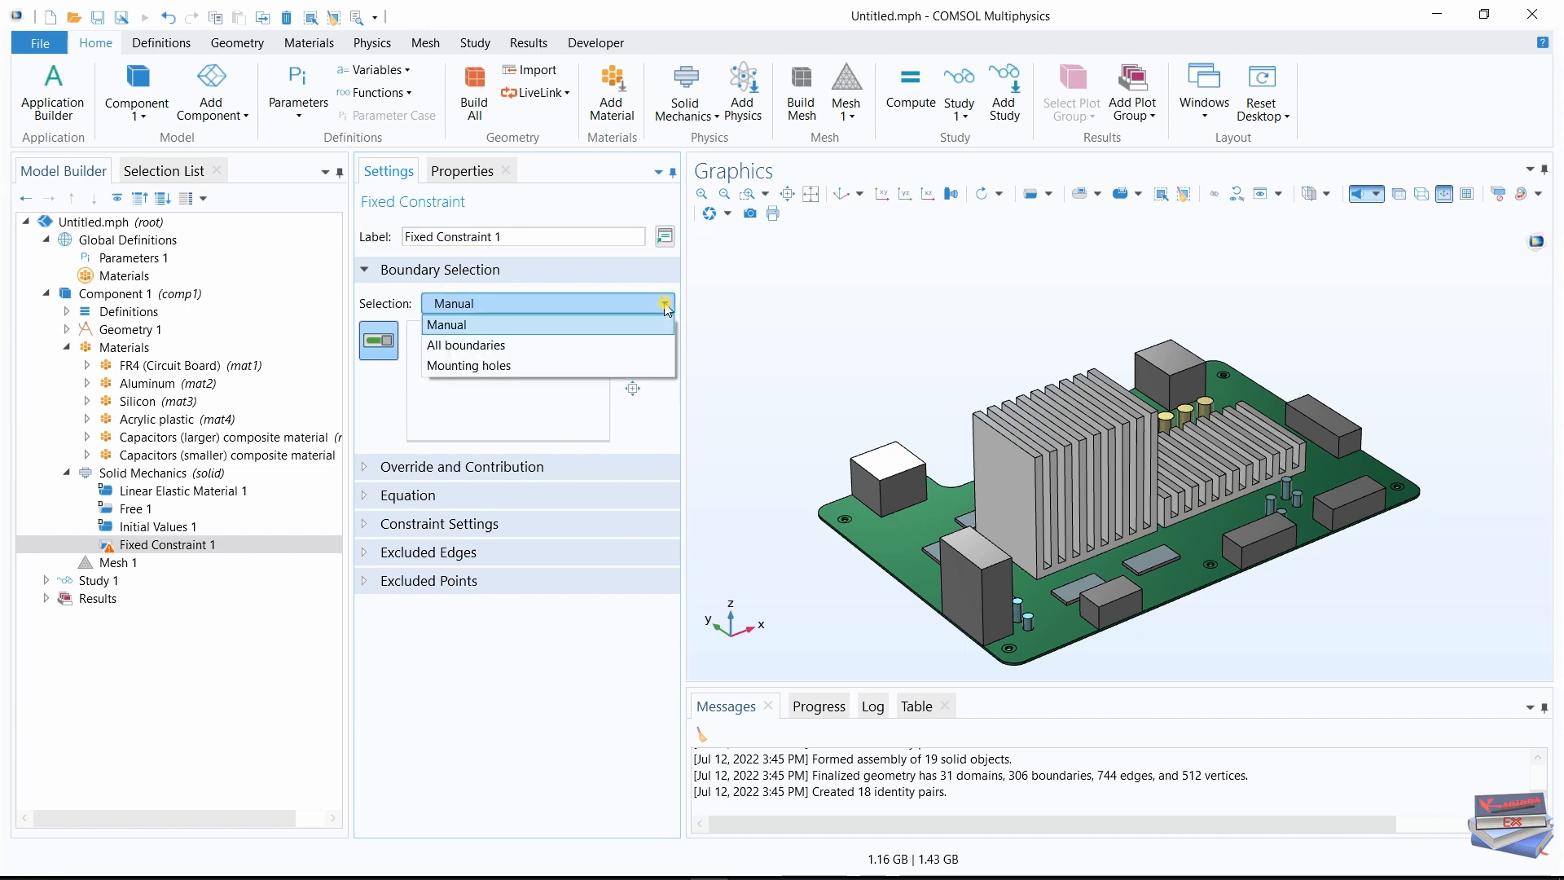
left_click(492, 366)
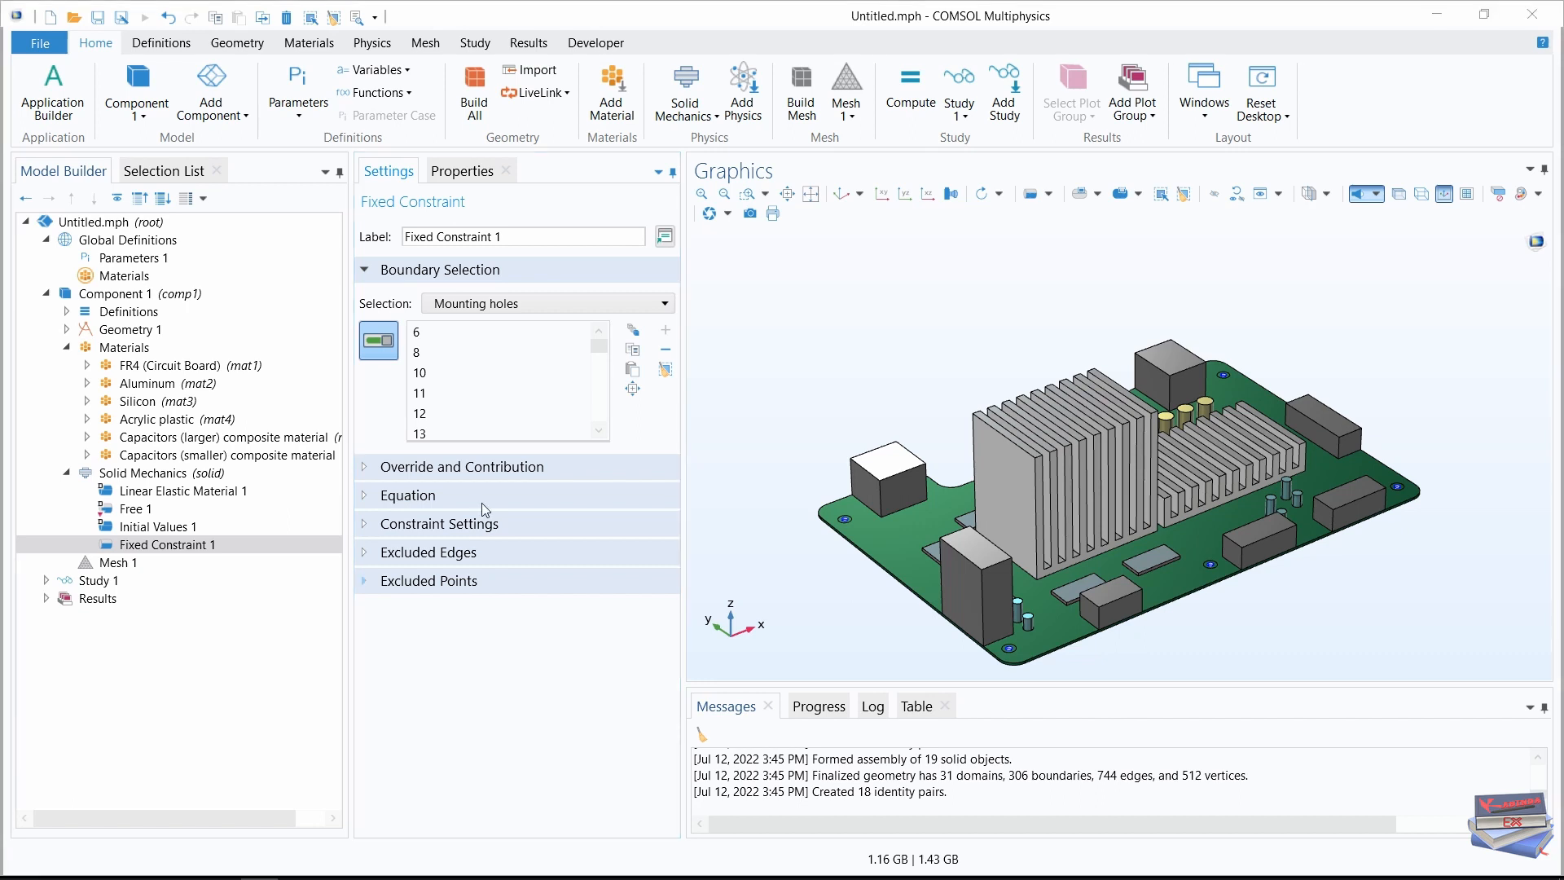
Add a Continuity pair condition to Solid Mechanics and include Identity Boundary Pairs 1 through 18
left_click(371, 45)
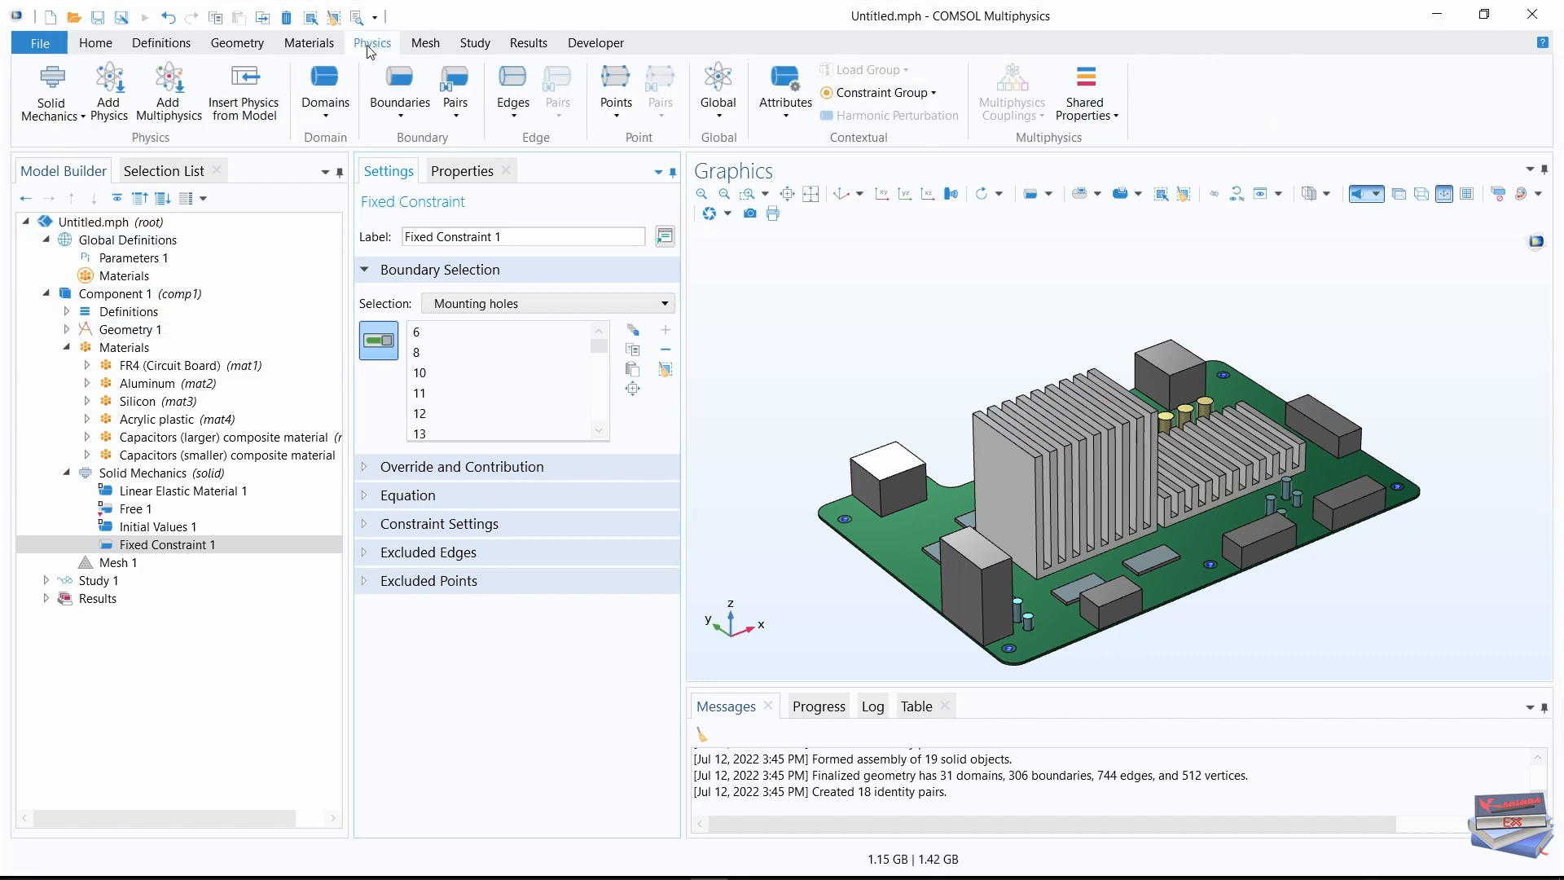
left_click(460, 119)
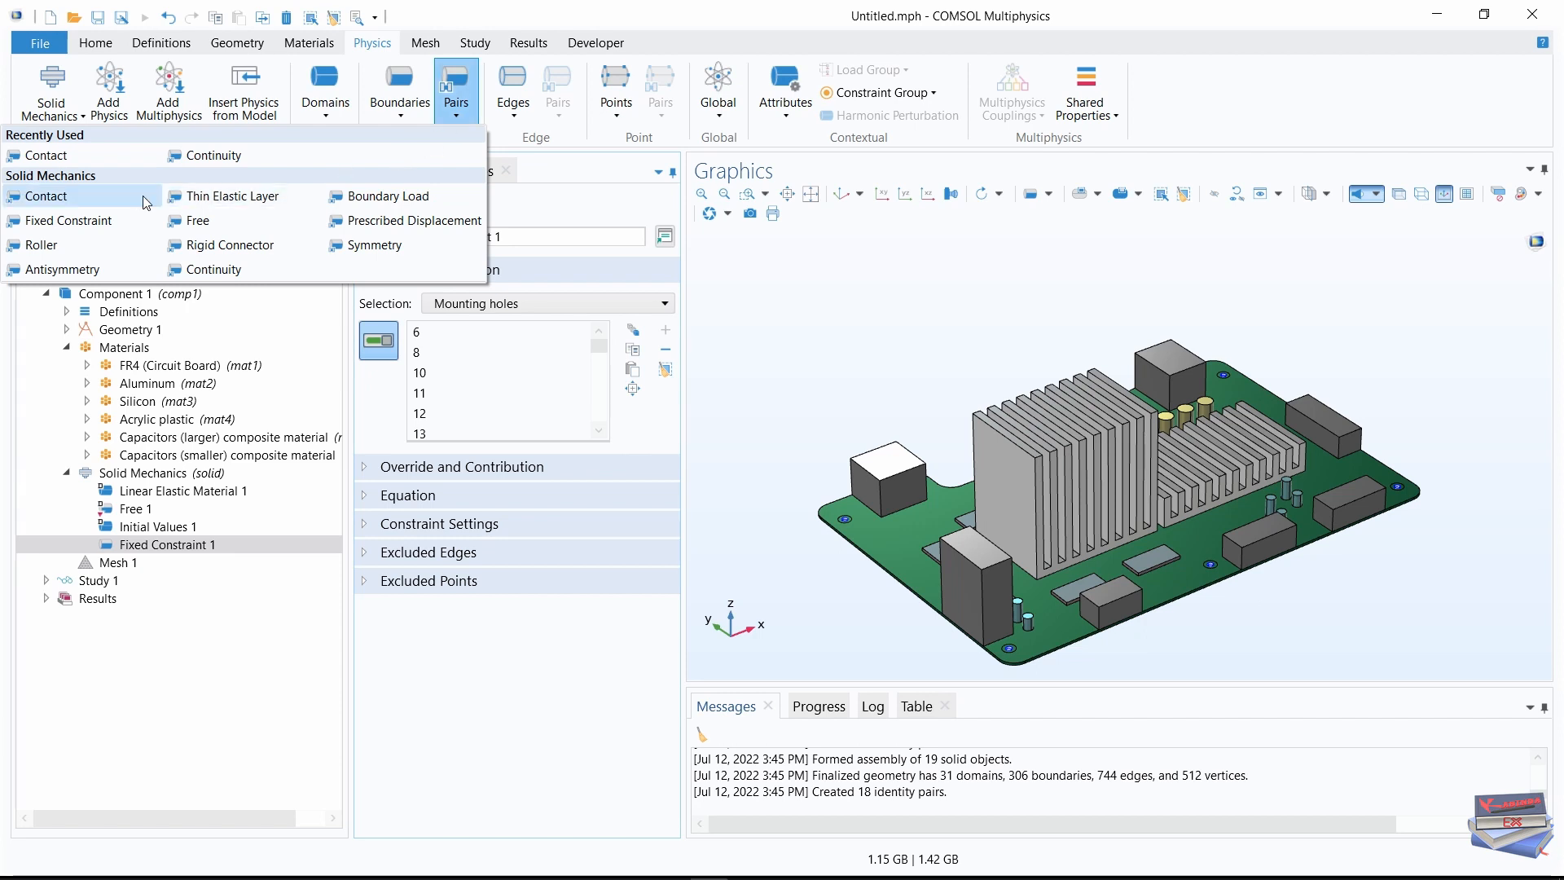
left_click(193, 270)
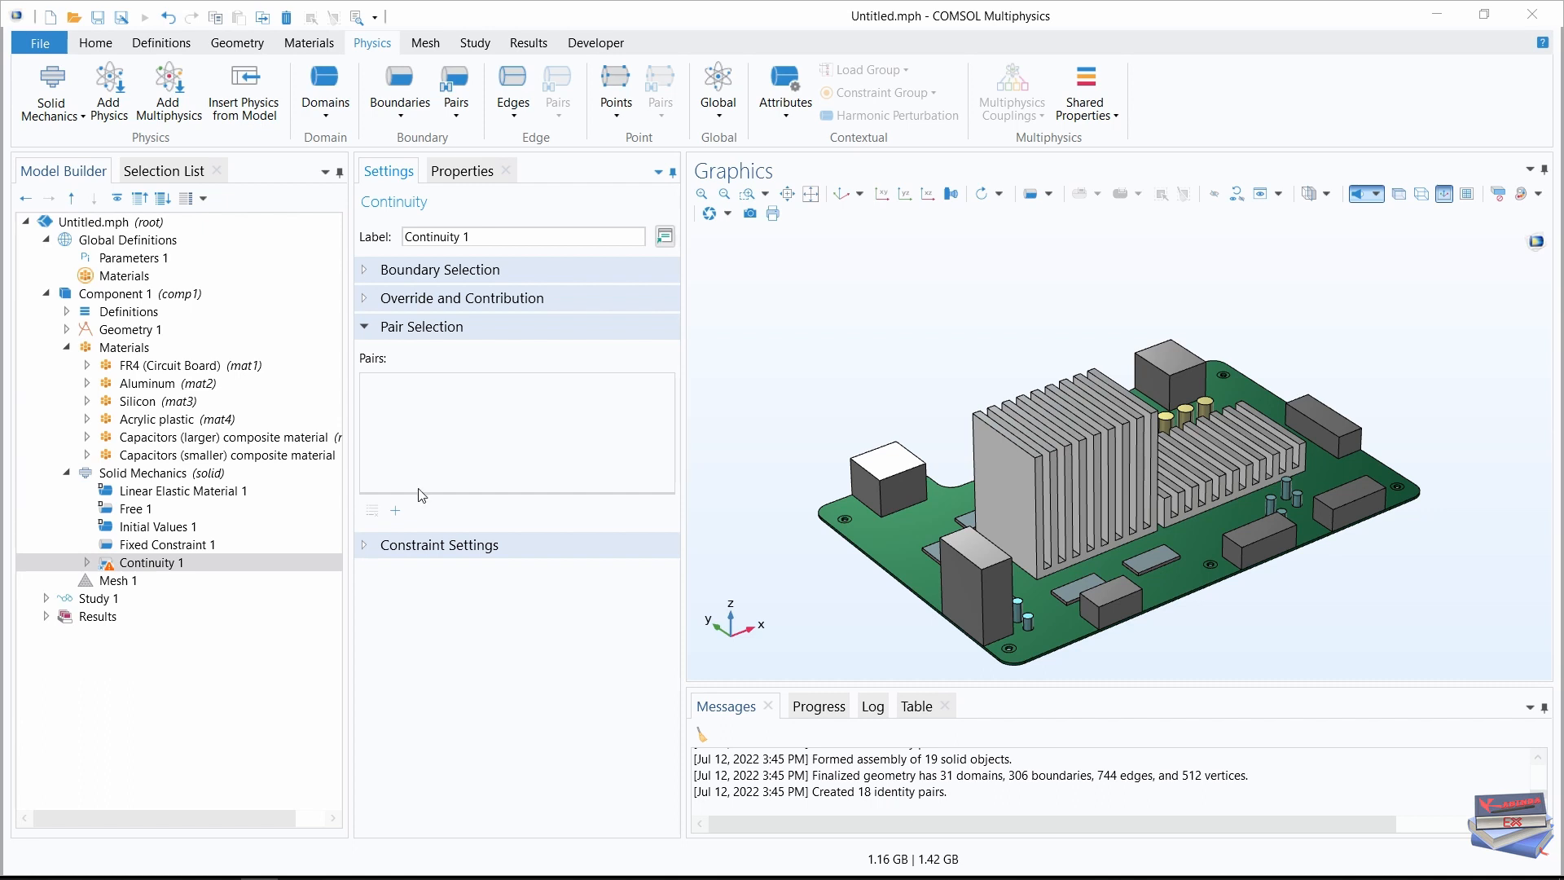
left_click(368, 328)
left_click(369, 329)
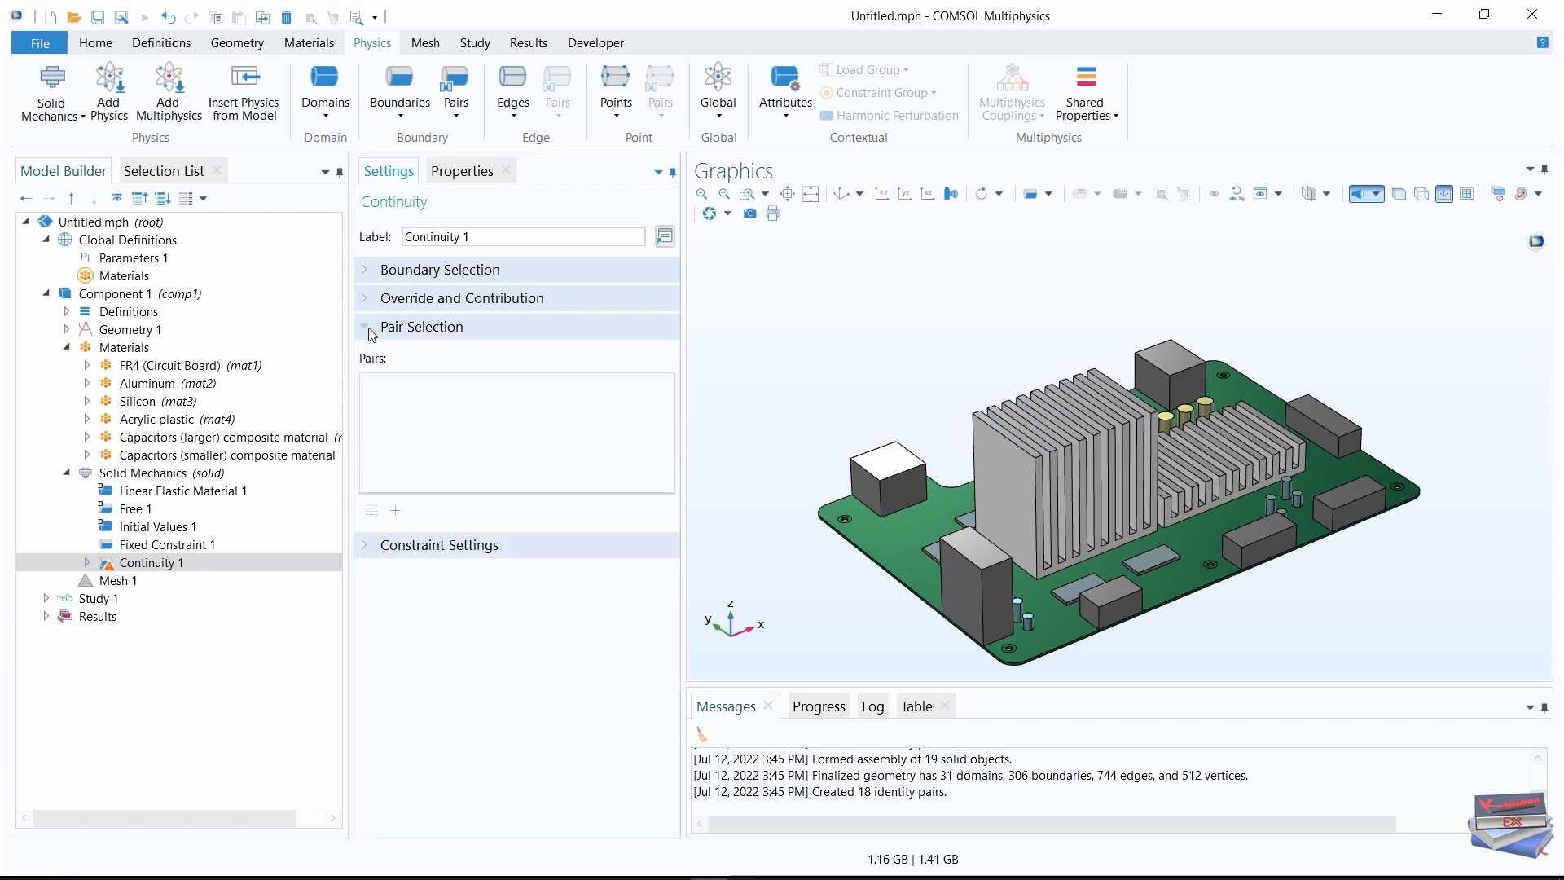
left_click(396, 510)
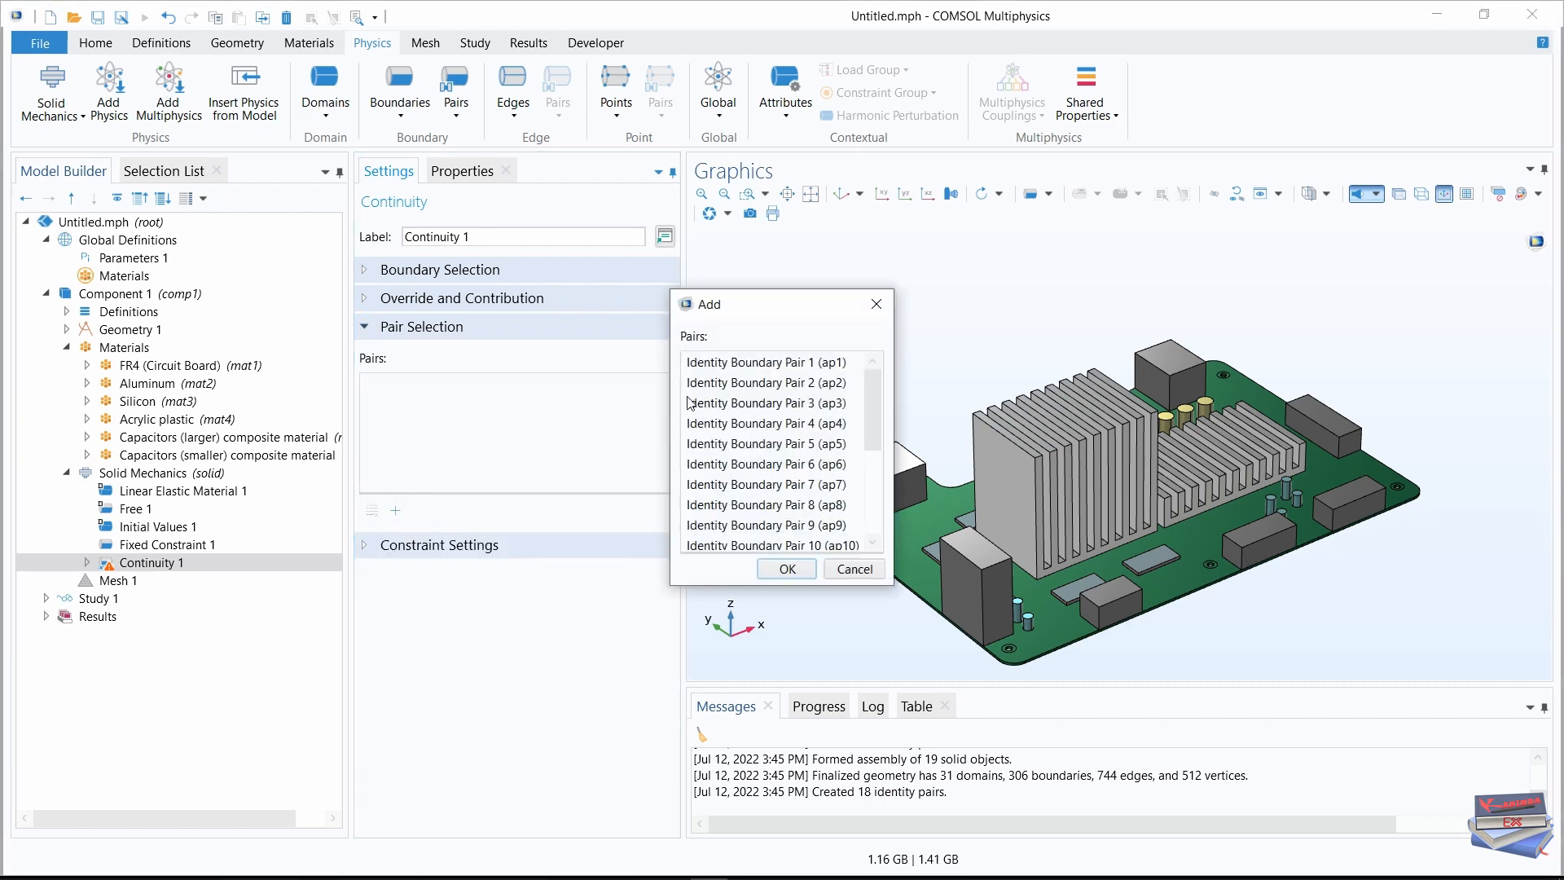
left_click_drag(873, 394, 881, 538)
left_click(742, 362)
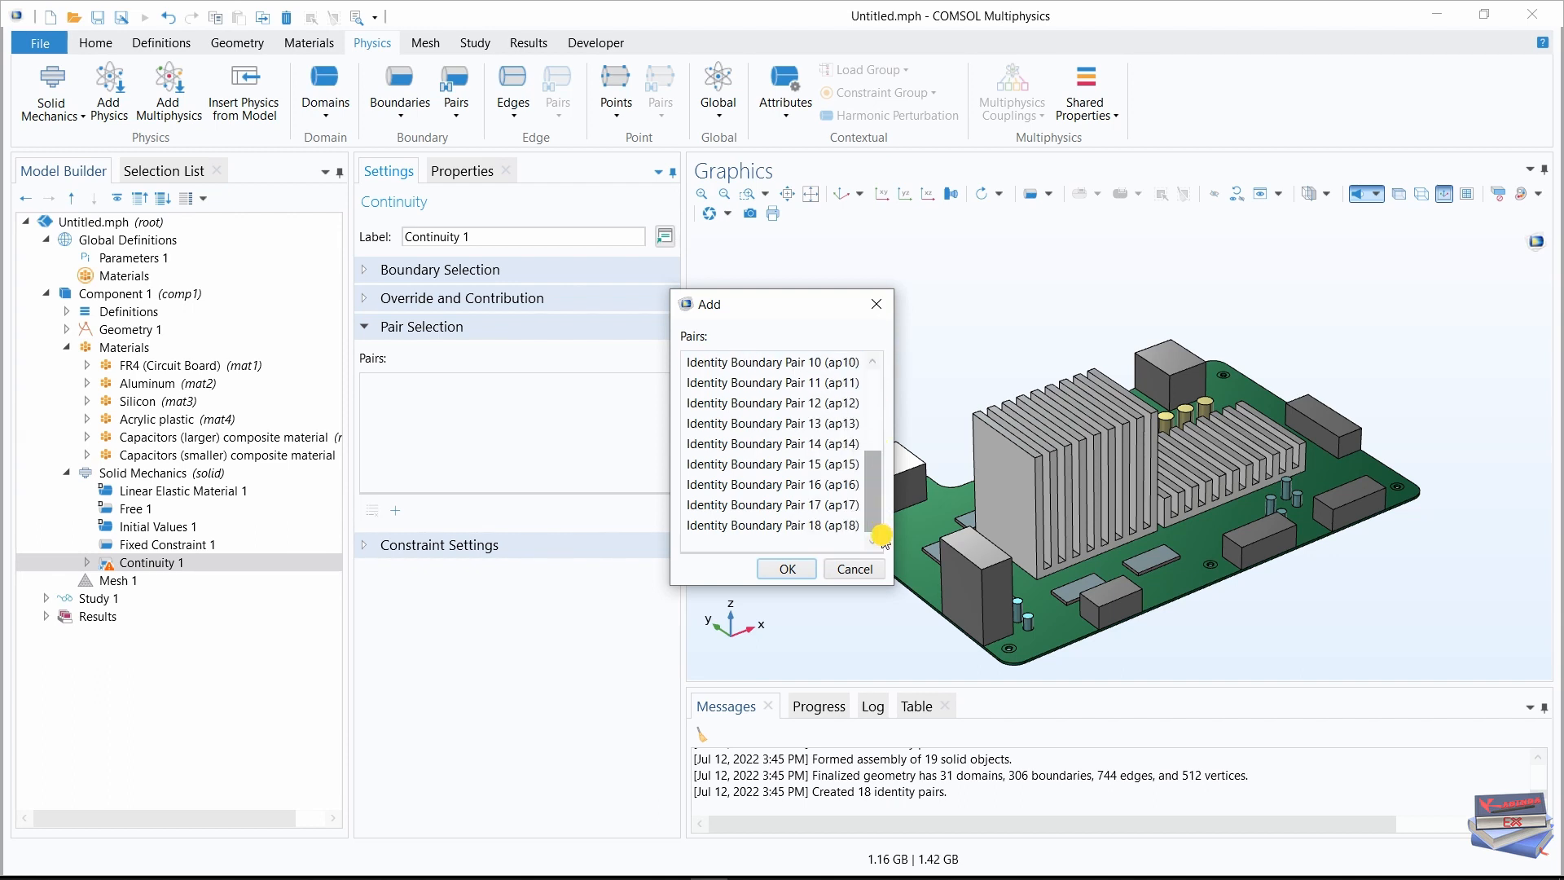
left_click(774, 526, "shift")
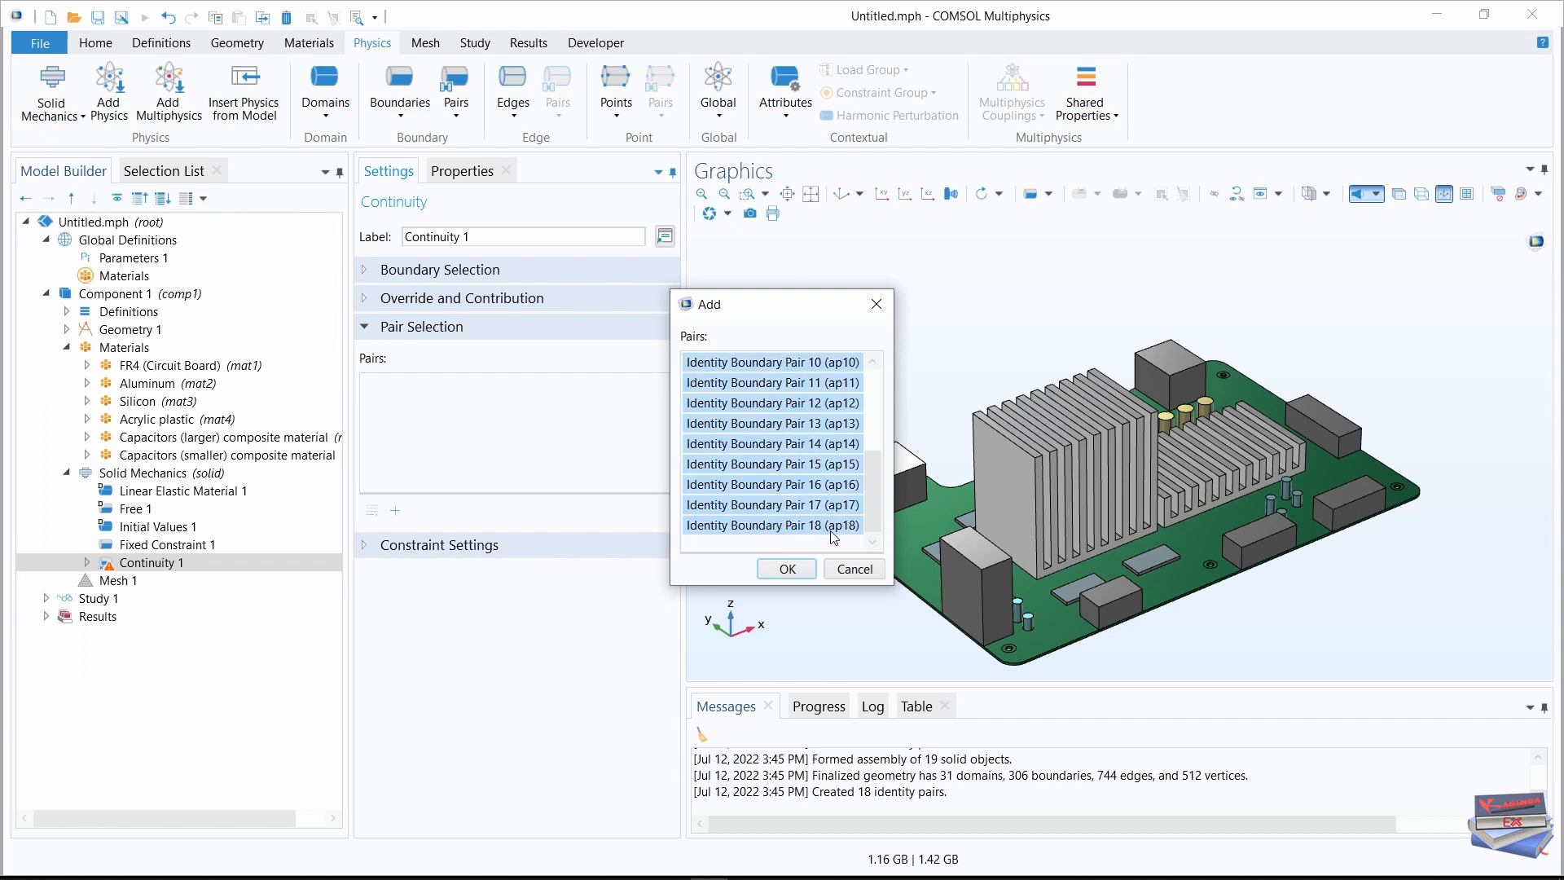
left_click(786, 571)
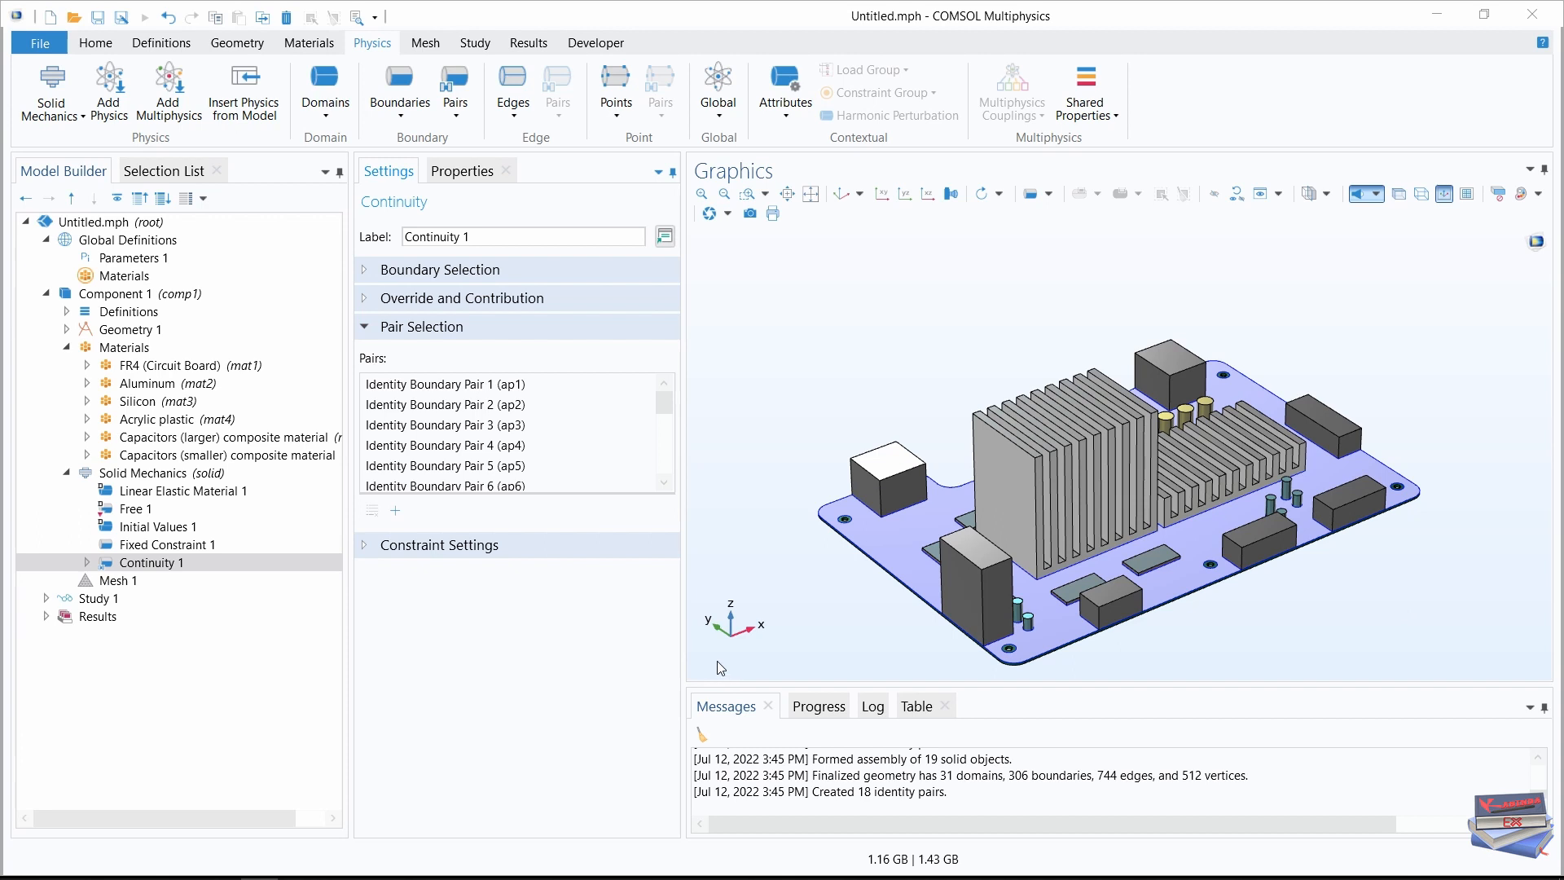
Save the model as Motherboard_Testing.mph in the Motherboard shock response folder
left_click(96, 18)
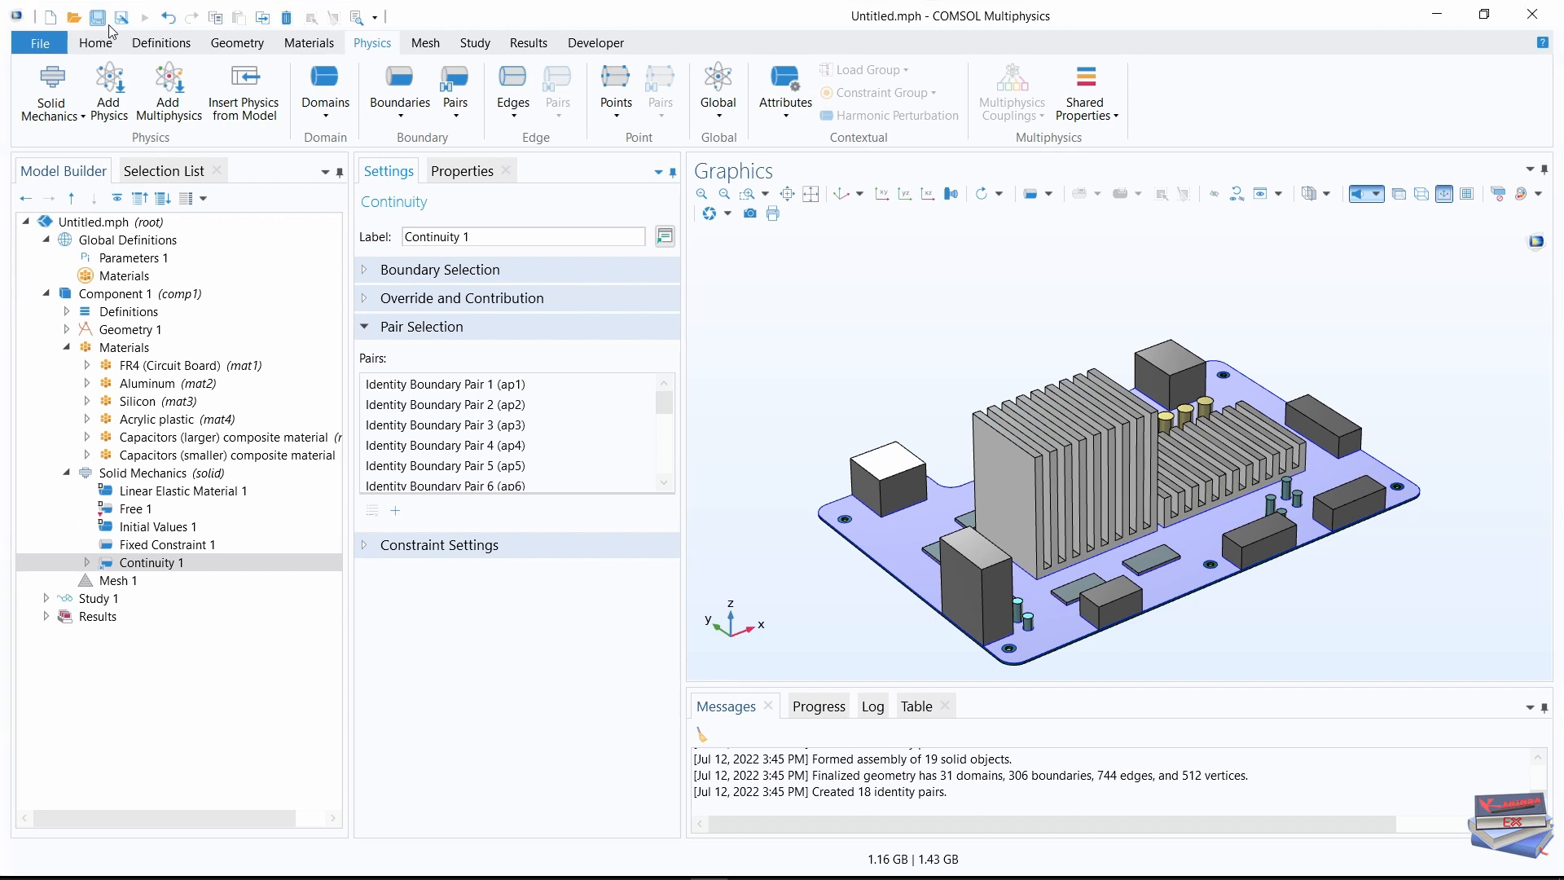
left_click(367, 193)
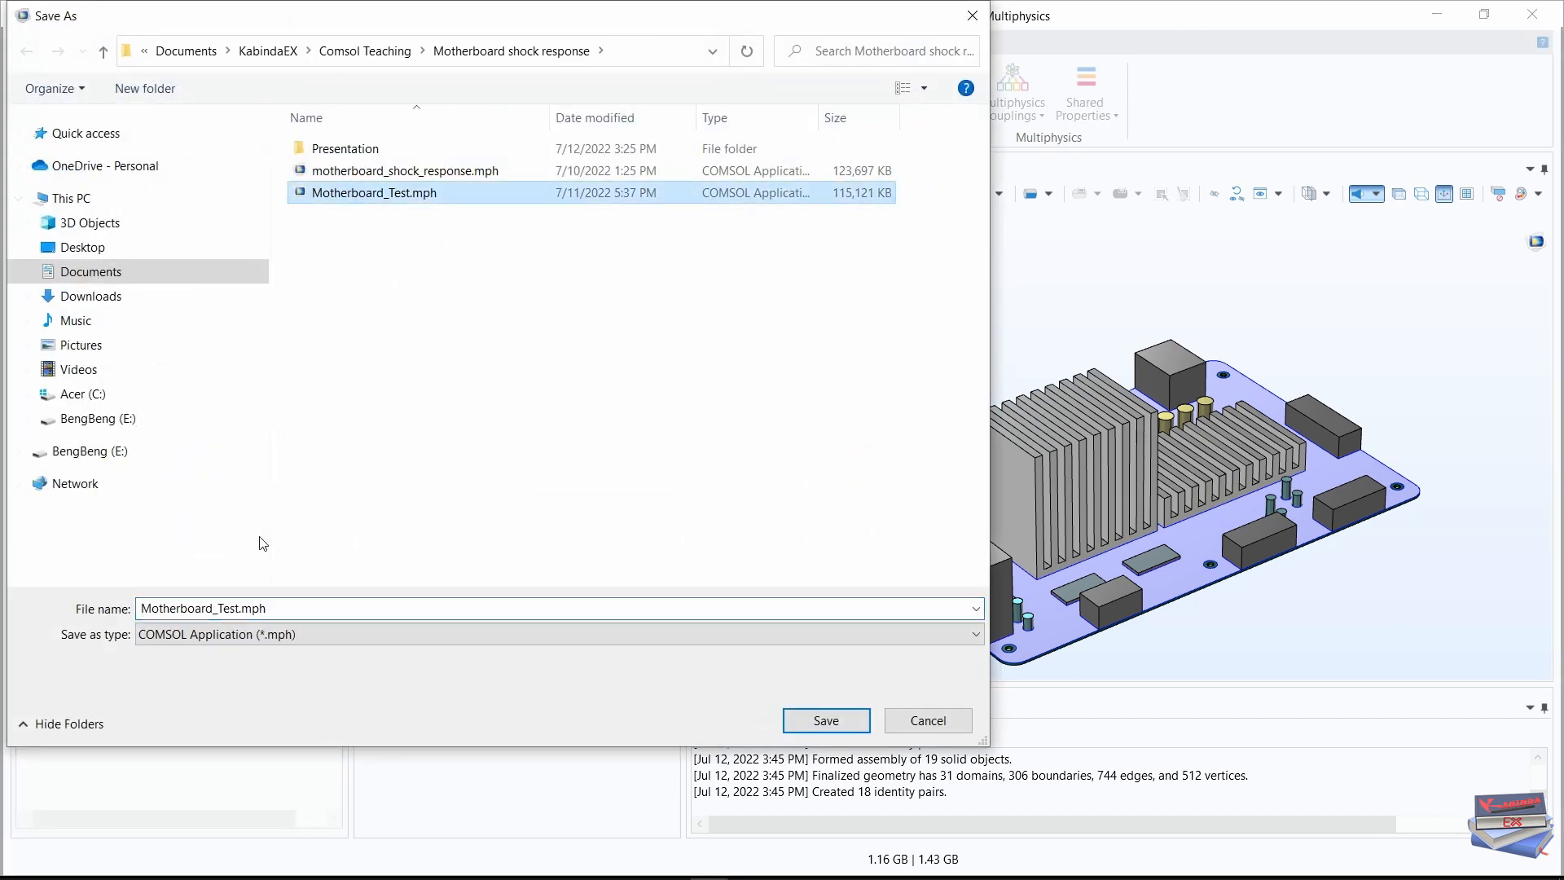
left_click(239, 607)
left_click(239, 607)
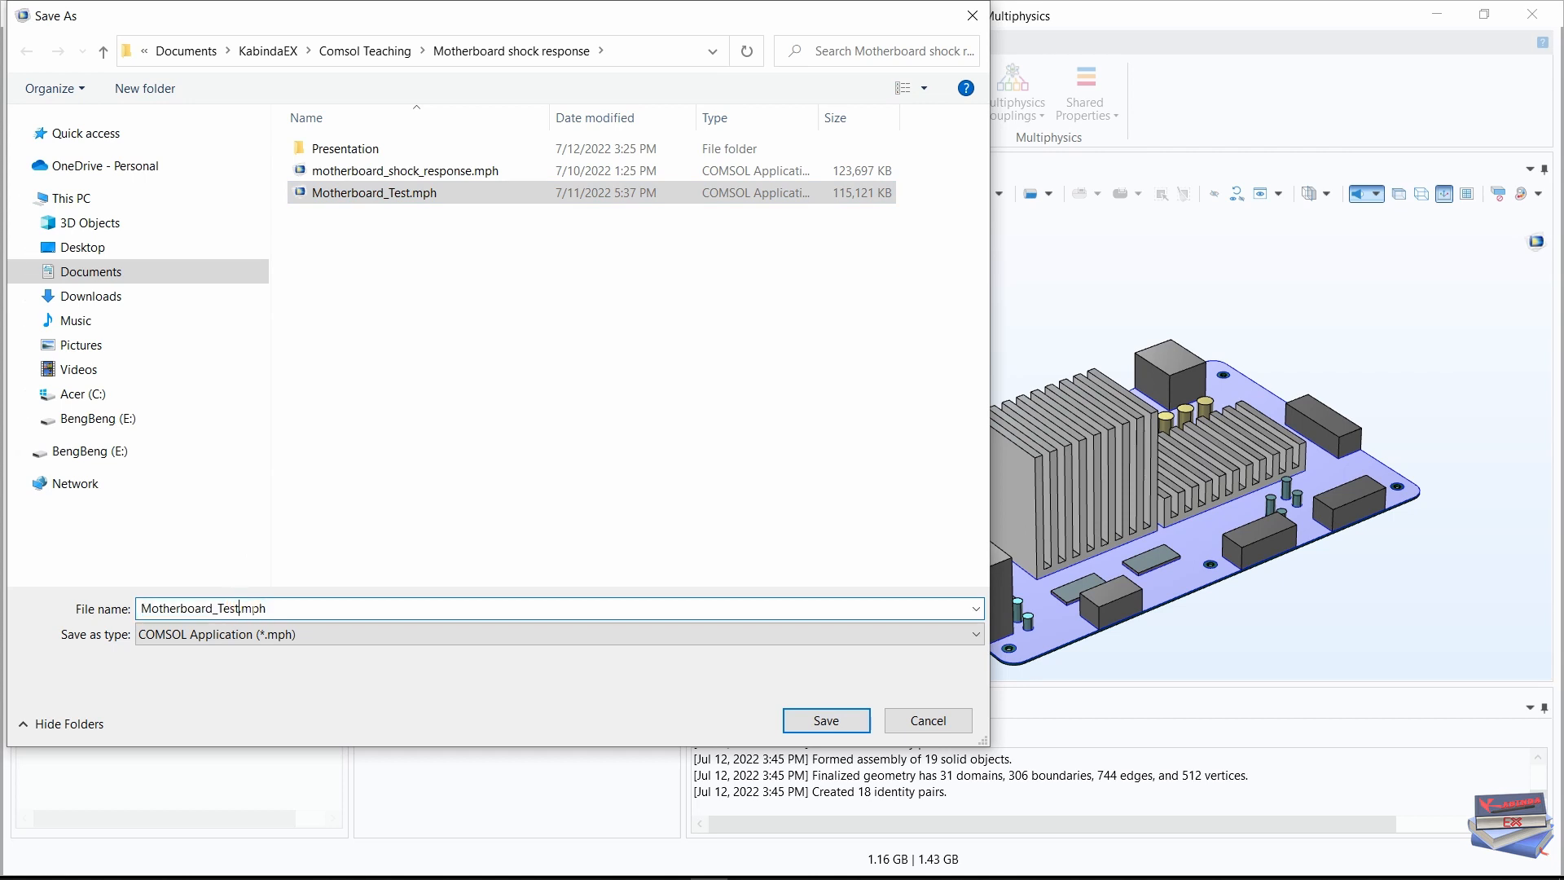
type("ing")
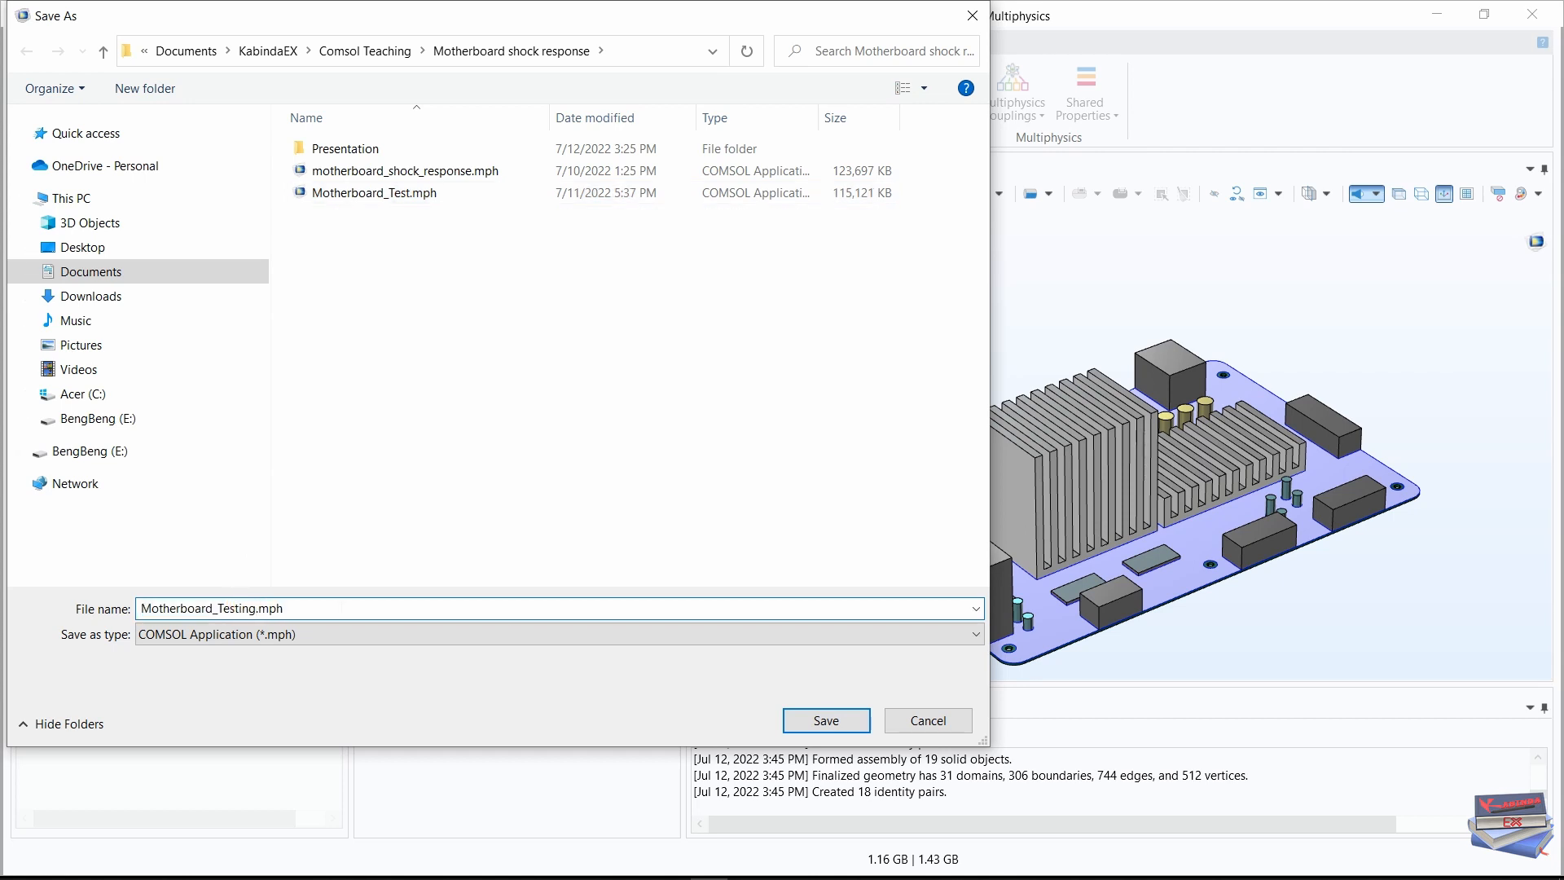
left_click(825, 720)
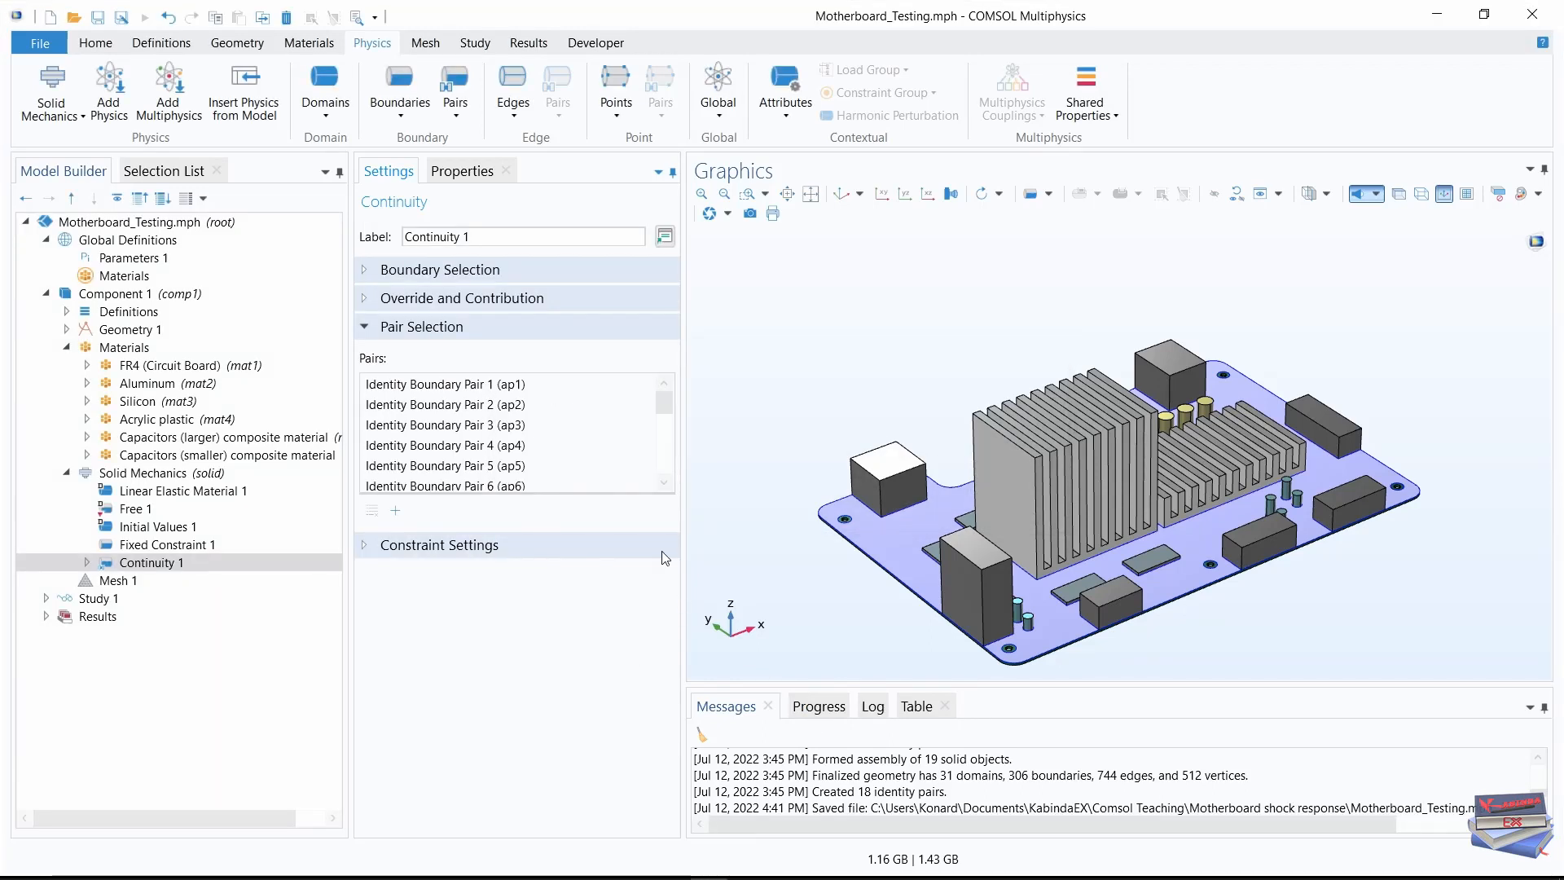
Add a Size node to Mesh 1 and save the model
left_click(120, 582)
right_click(122, 583)
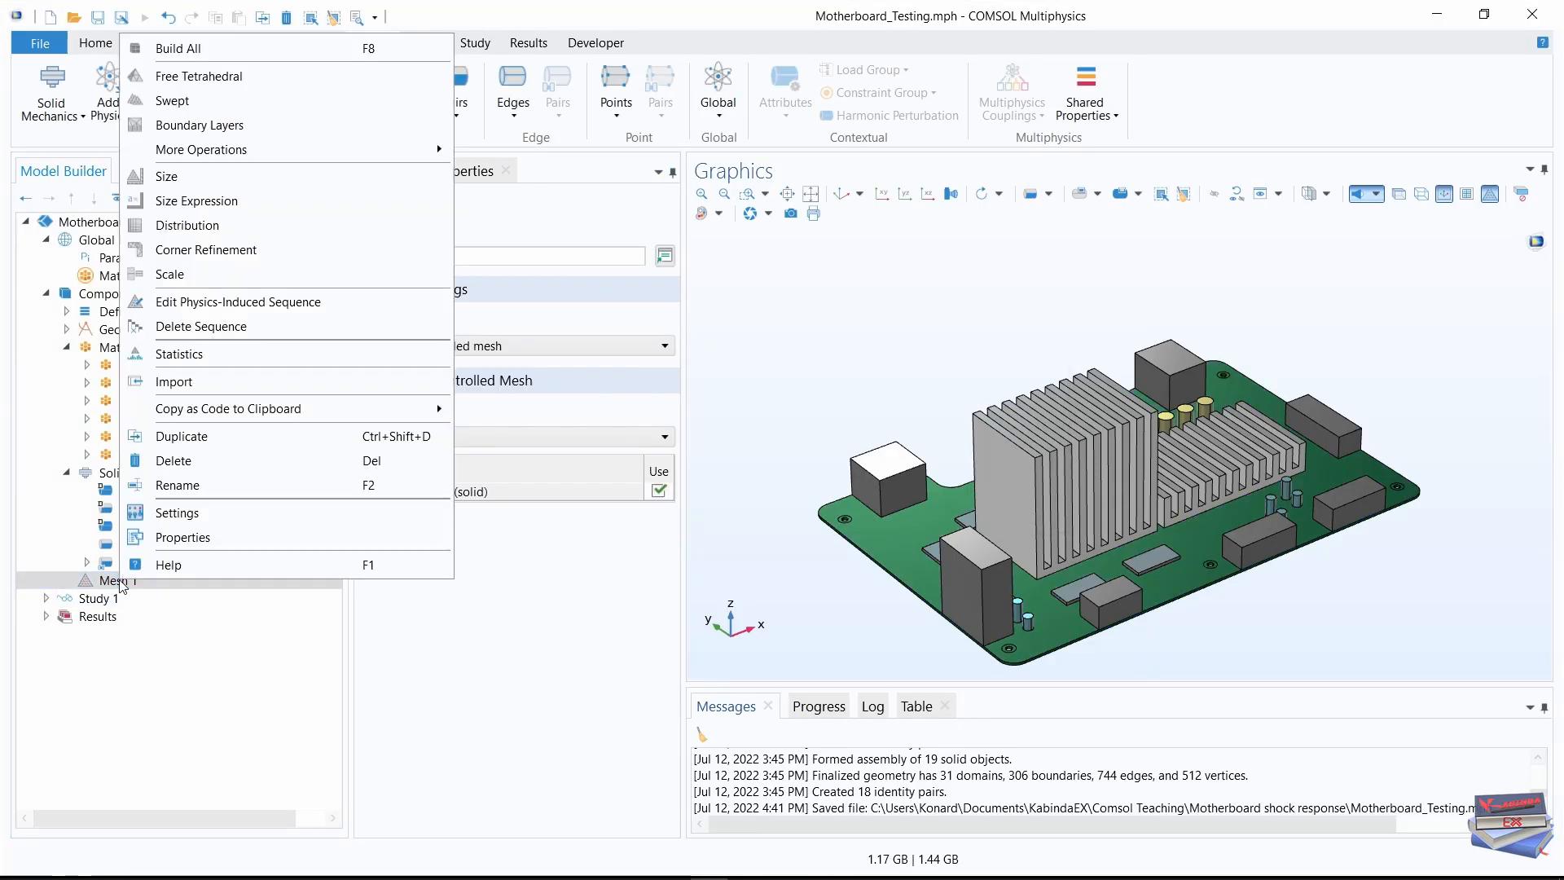
left_click(263, 181)
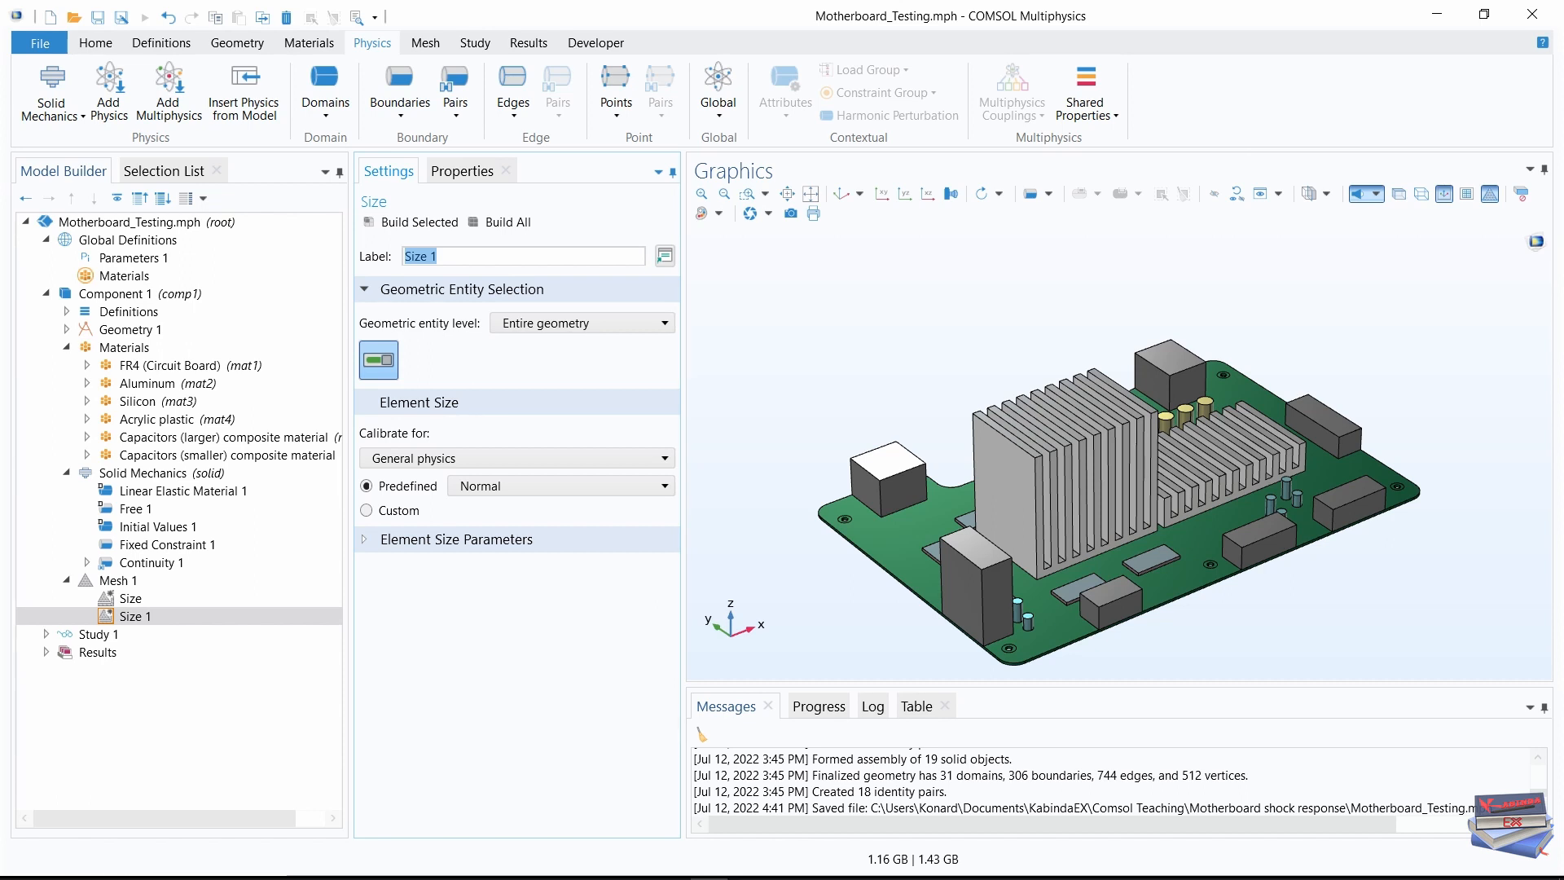
key("ctrl+s")
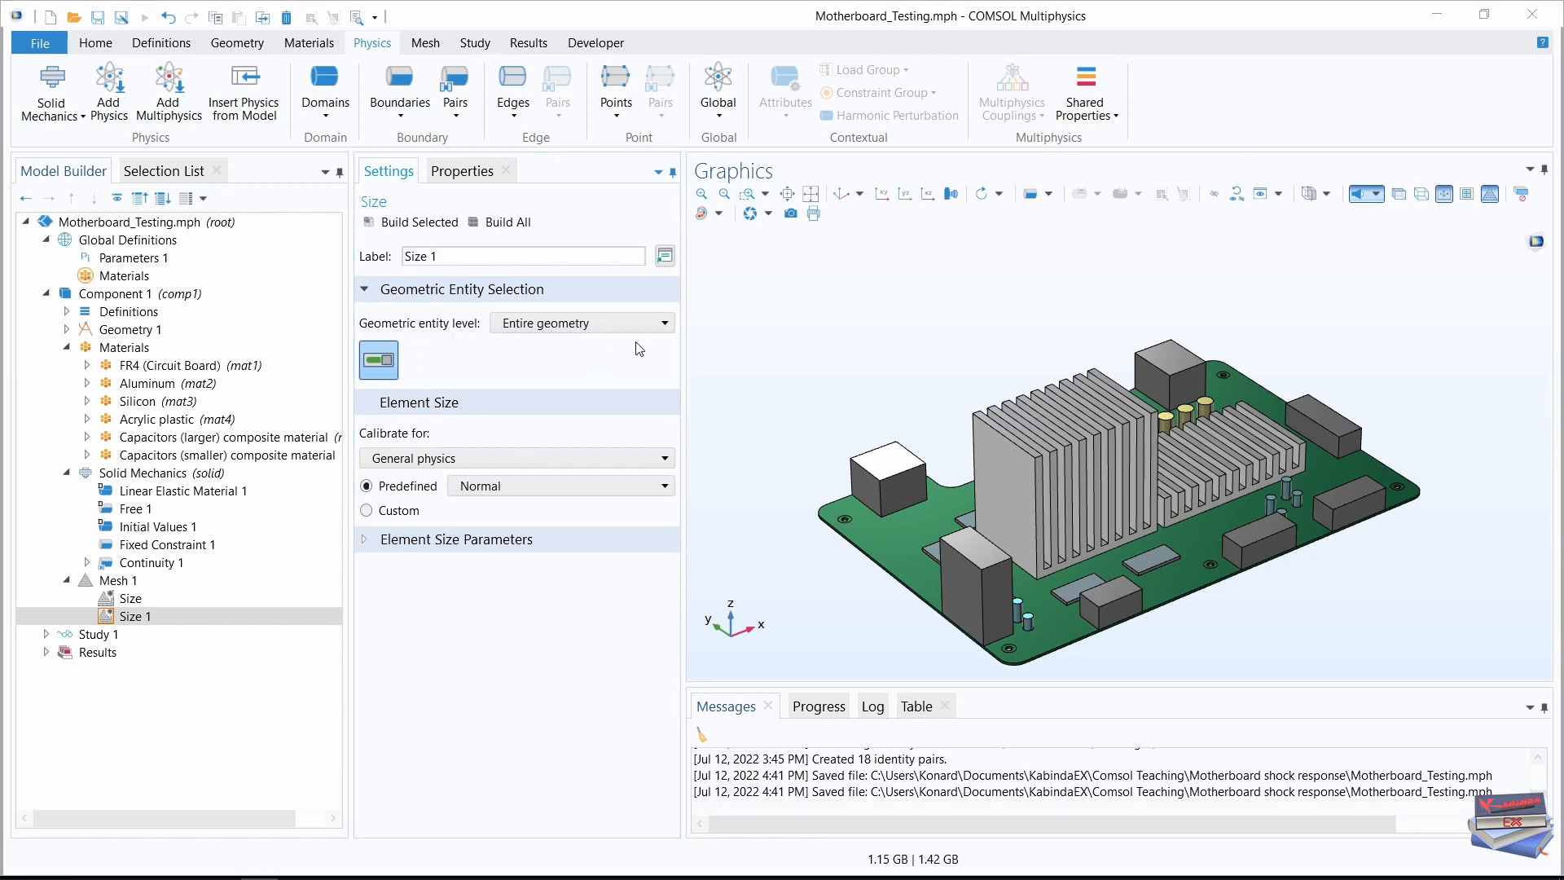
Apply the added mesh size to the Capacitors (smaller) domain selection with the predefined Fine element size
left_click(652, 323)
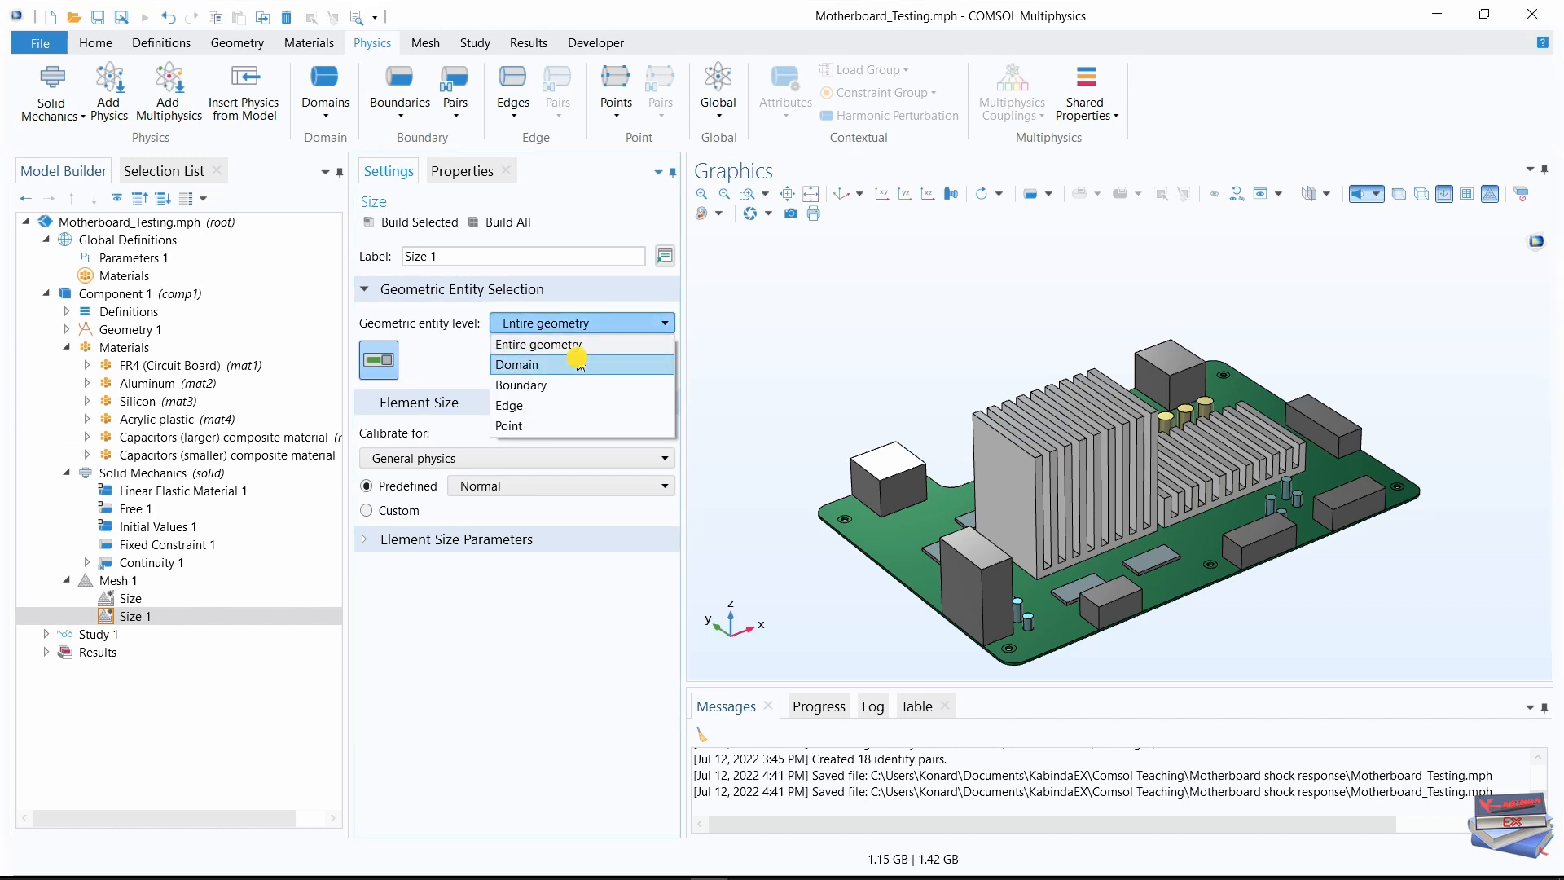
left_click(577, 364)
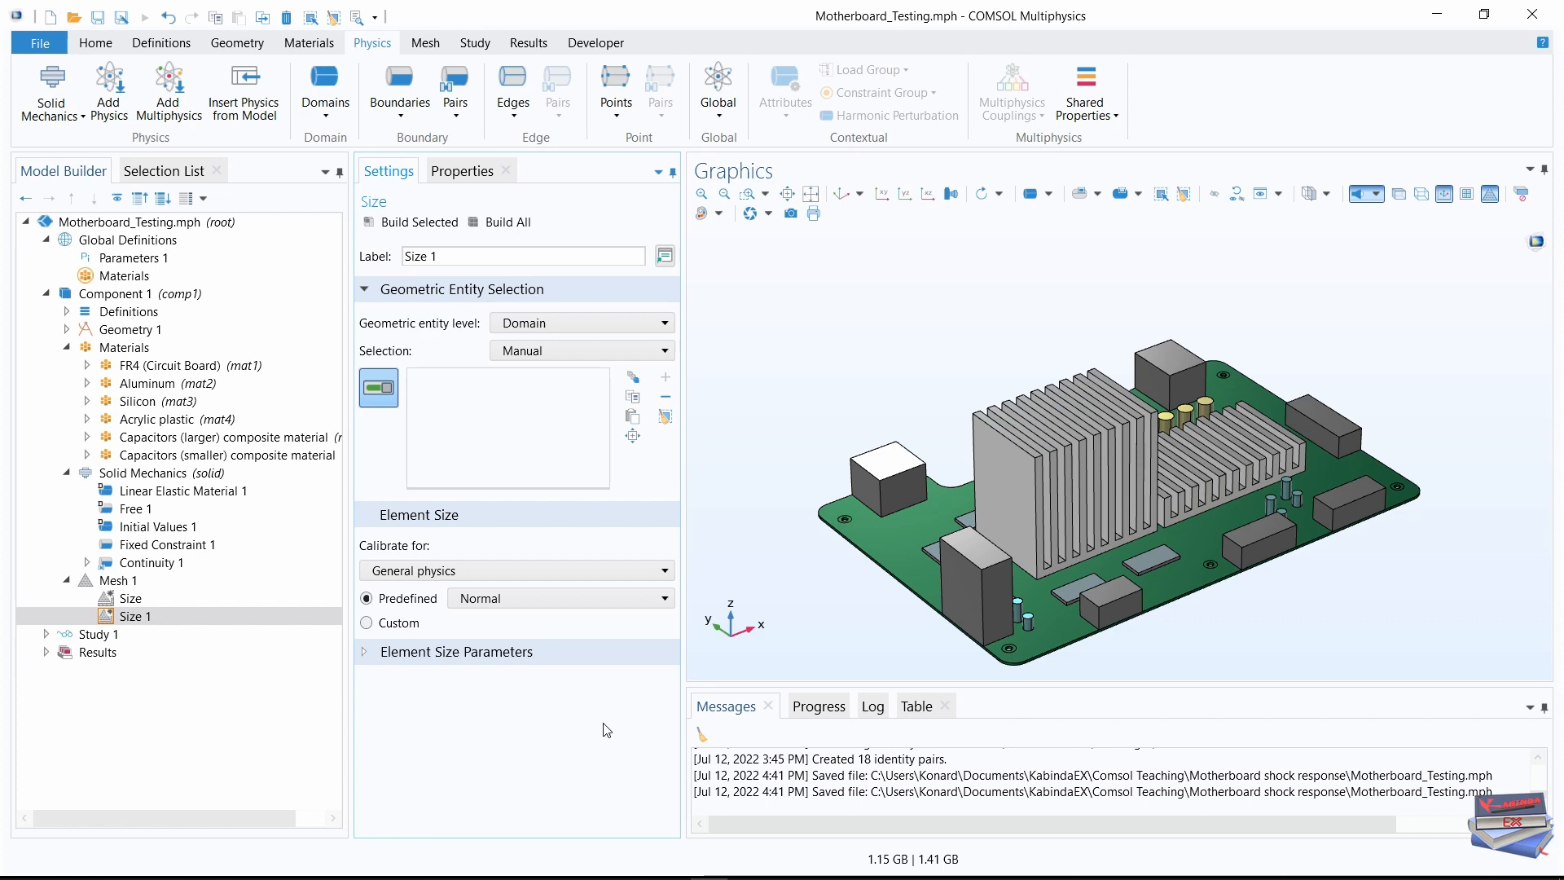
left_click(590, 360)
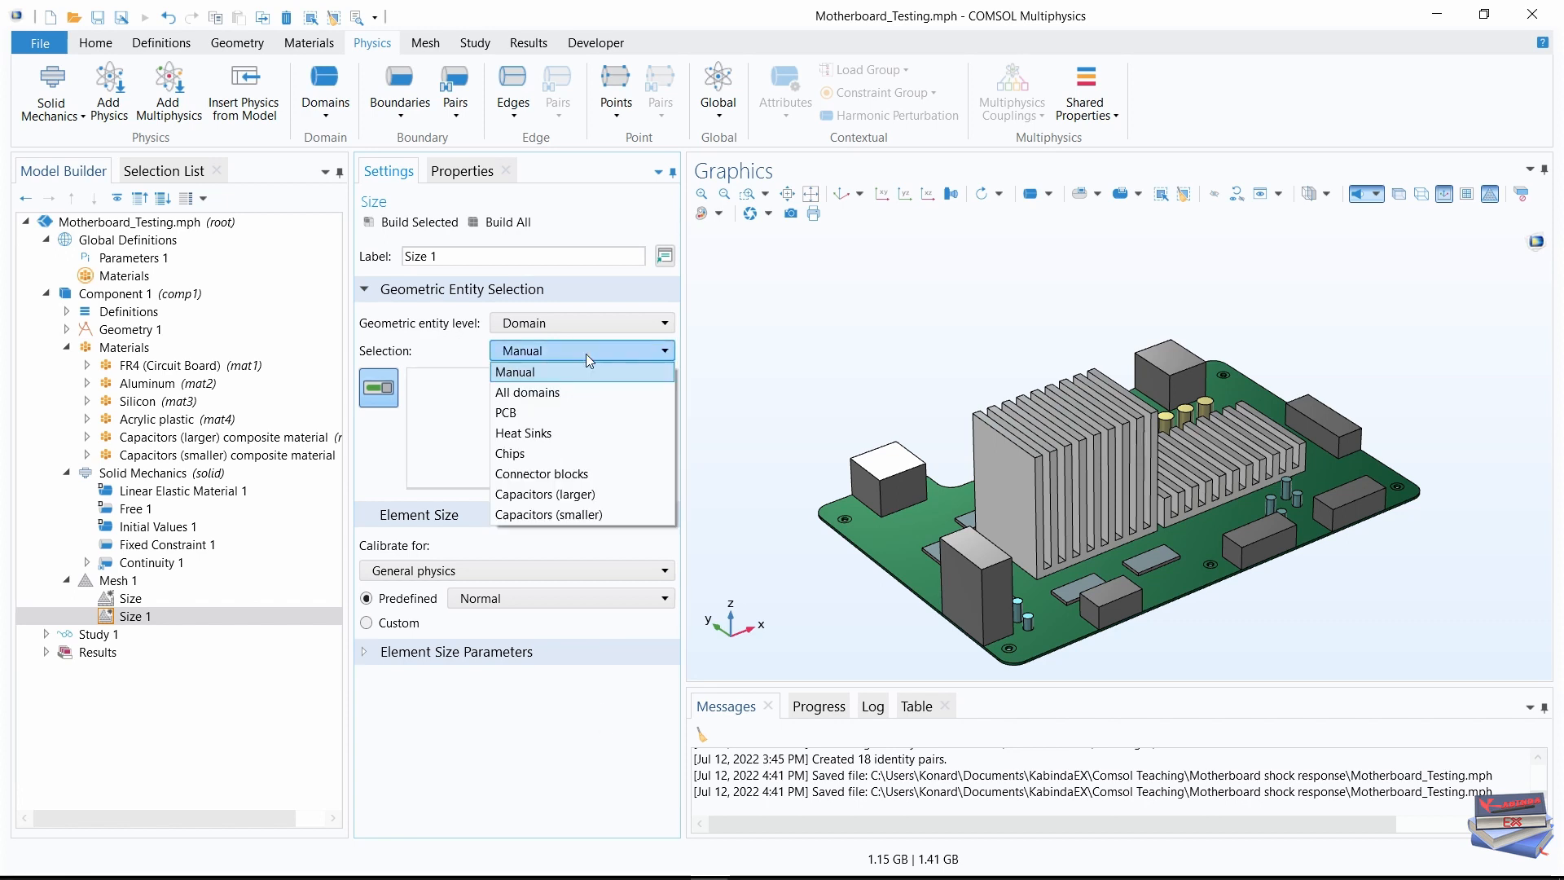
left_click(573, 515)
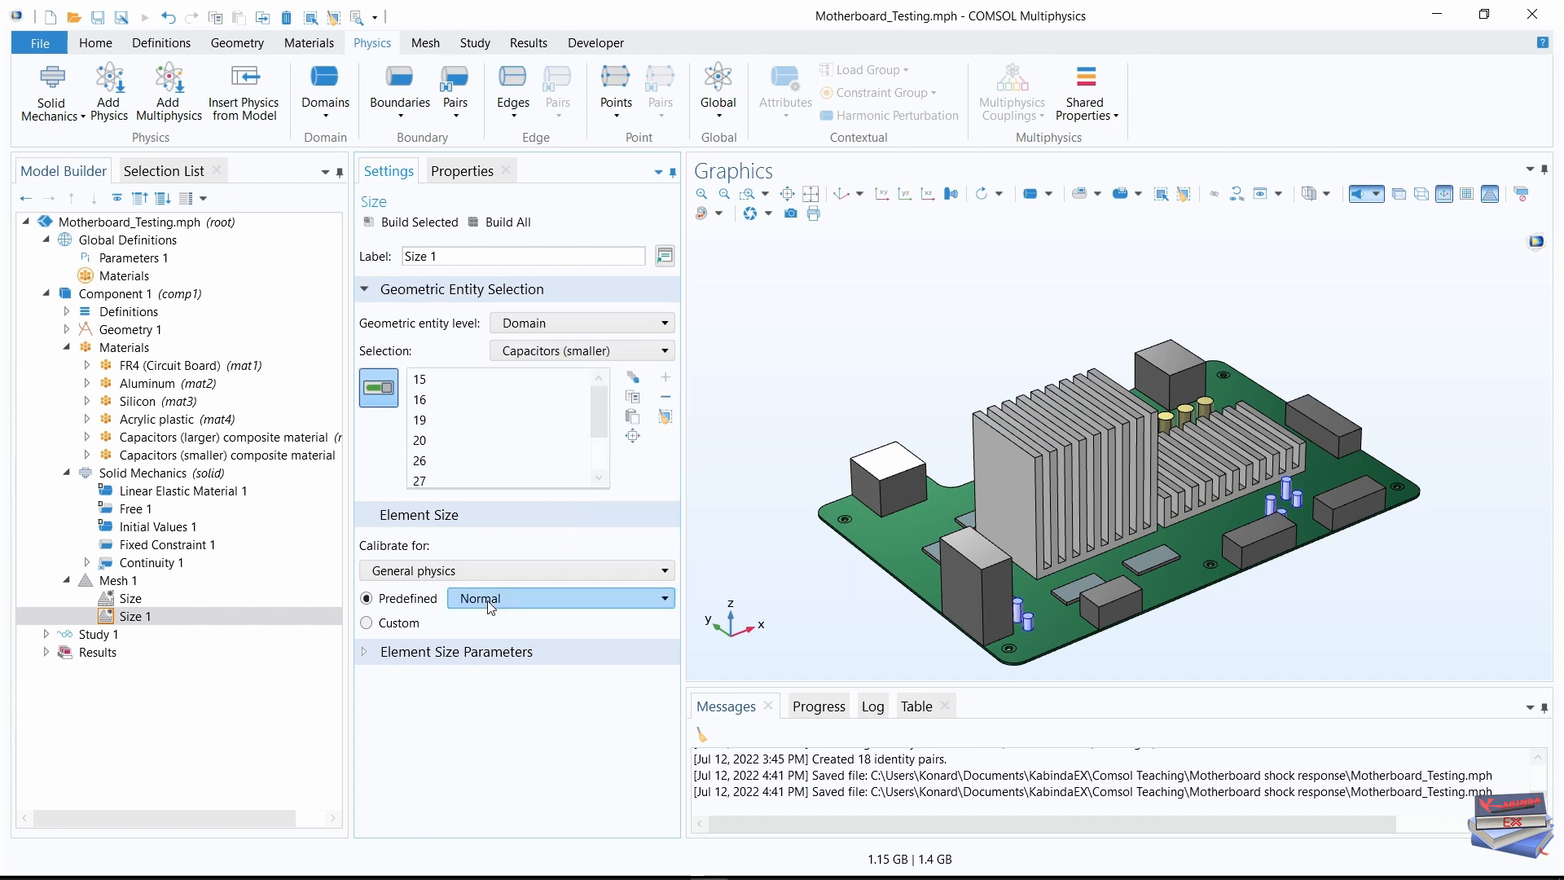
left_click(605, 602)
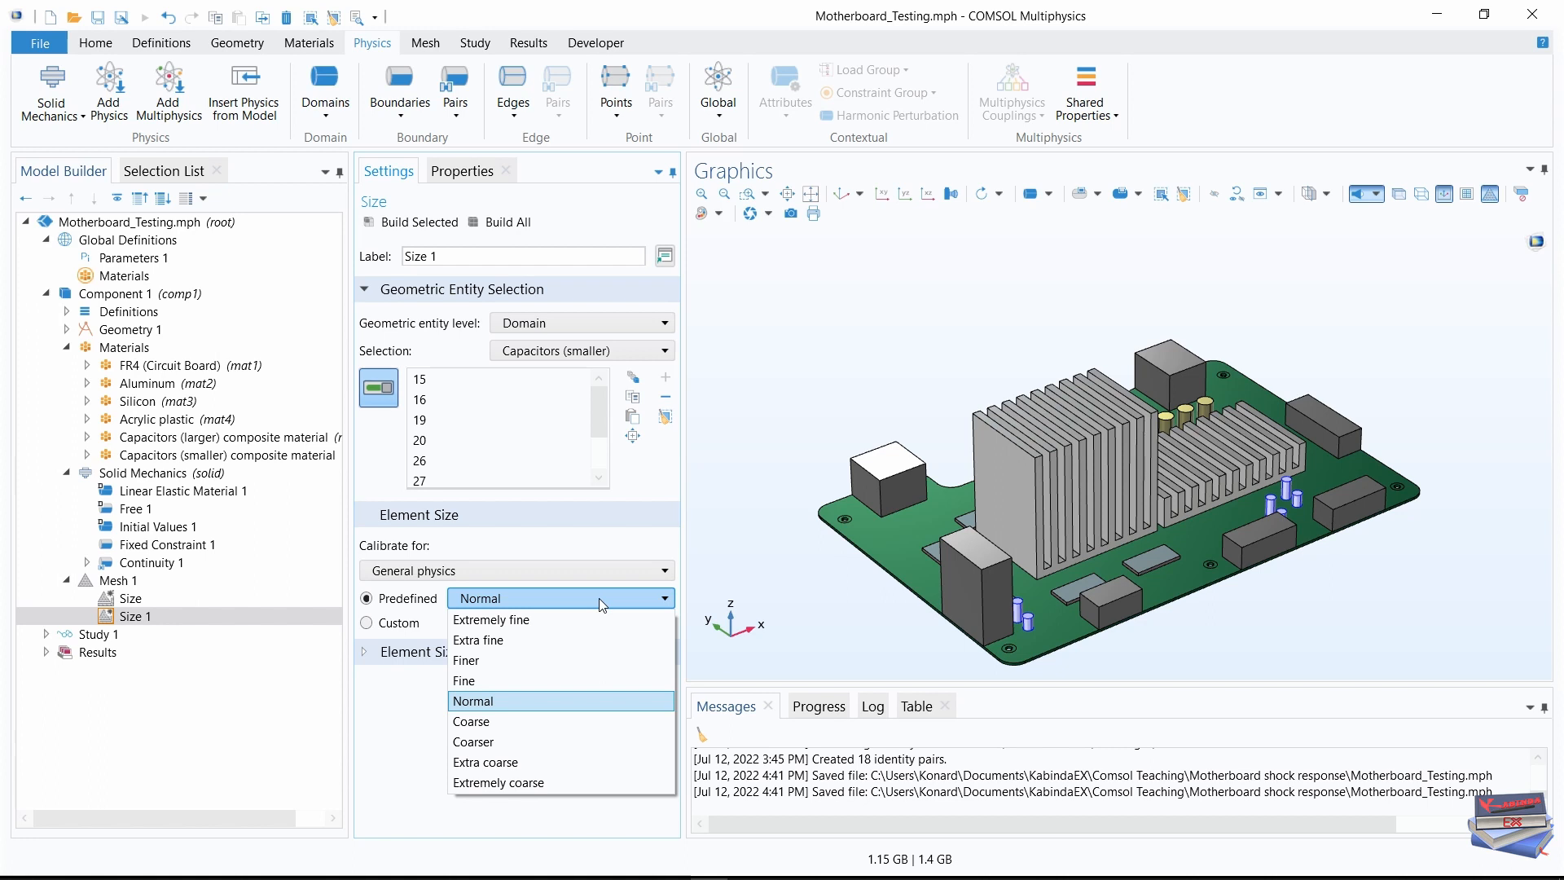
left_click(477, 681)
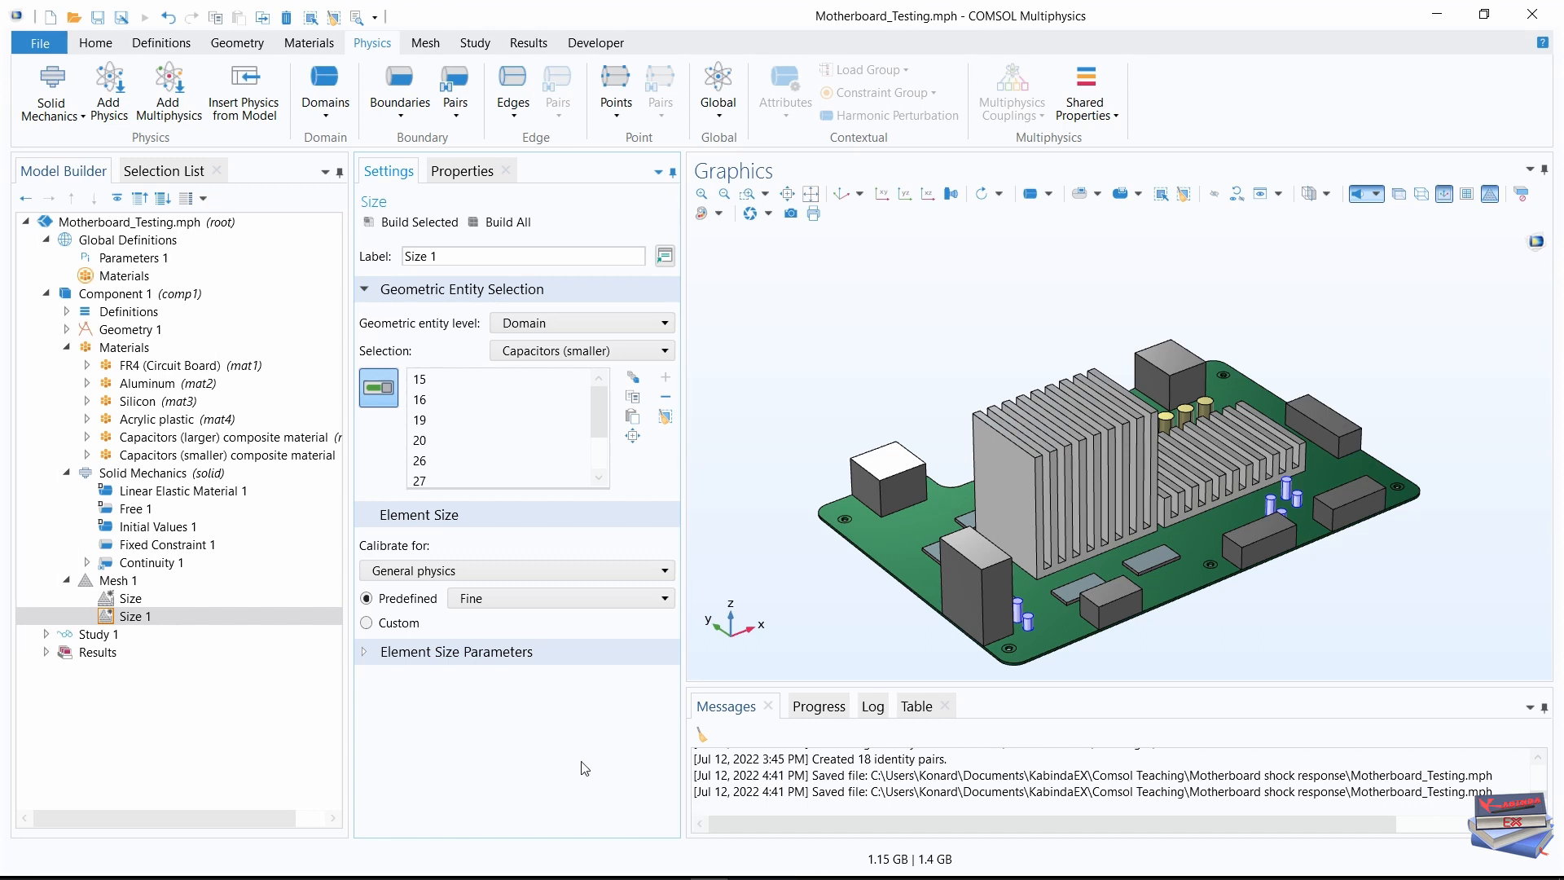
Add a Free Quad boundary mesh operation to Mesh 1
left_click(422, 44)
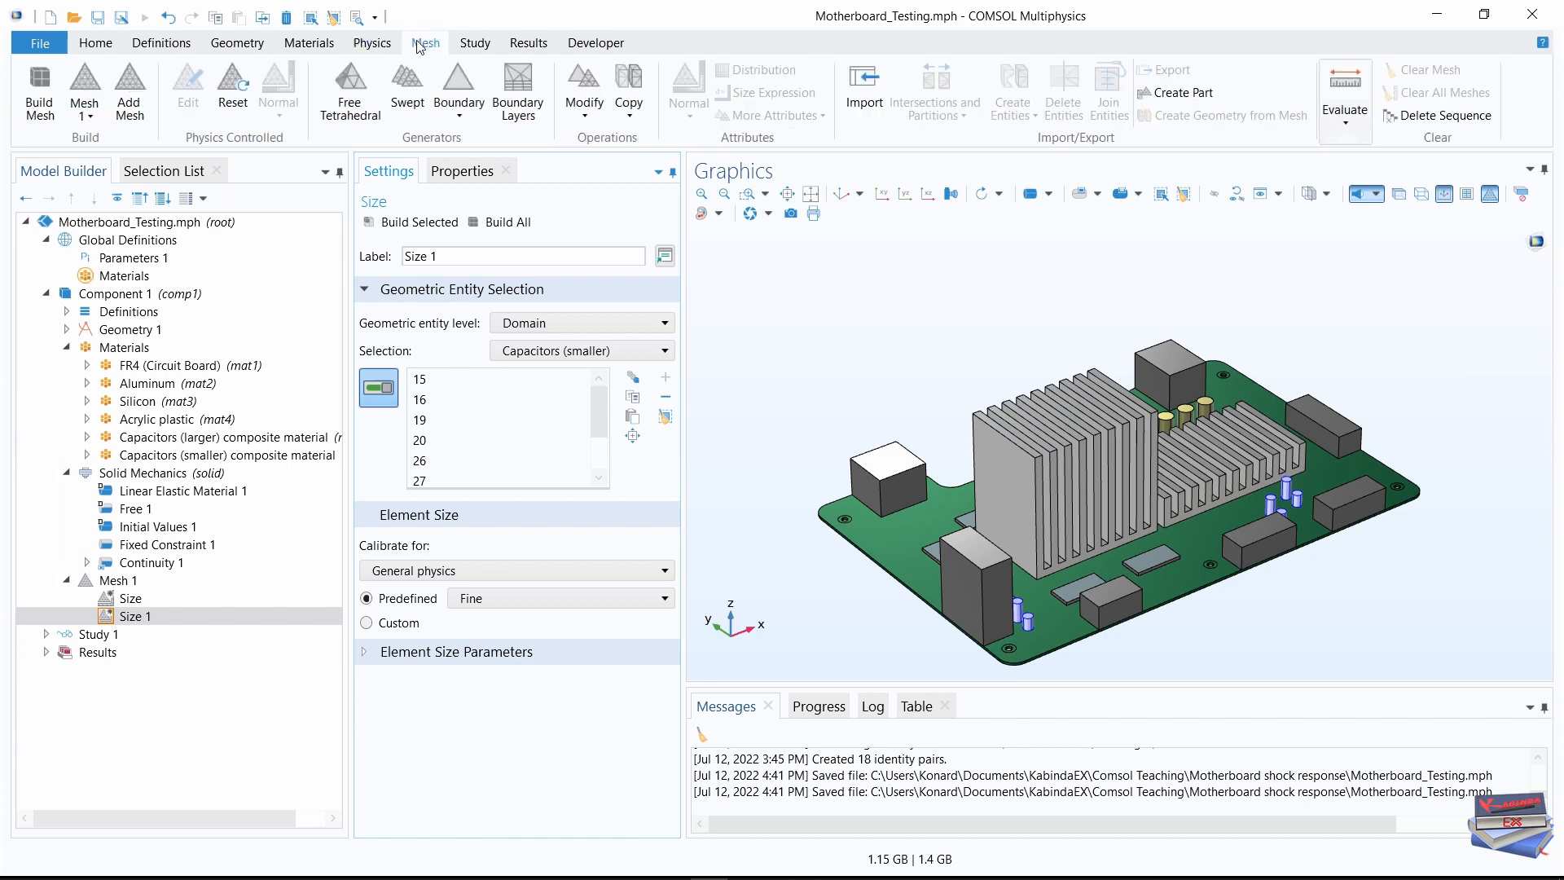
left_click(461, 116)
left_click(388, 259)
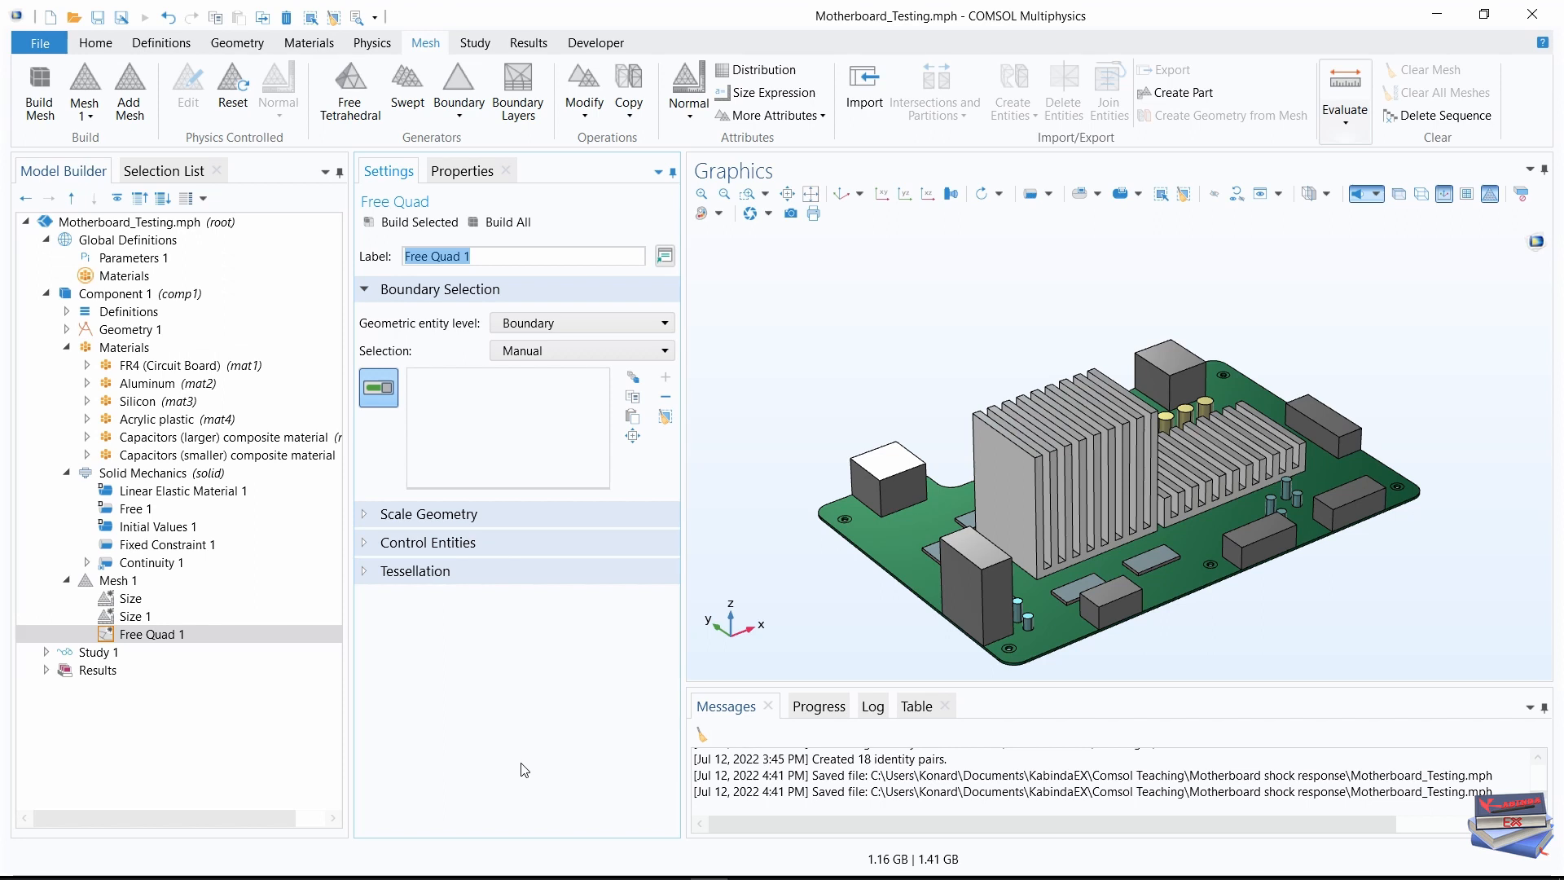
Highlight boundaries 4, 7, 9, 25, 27, 41, 43, 146 and 202 for Free Quad 1 and review the picked entries
left_click(165, 174)
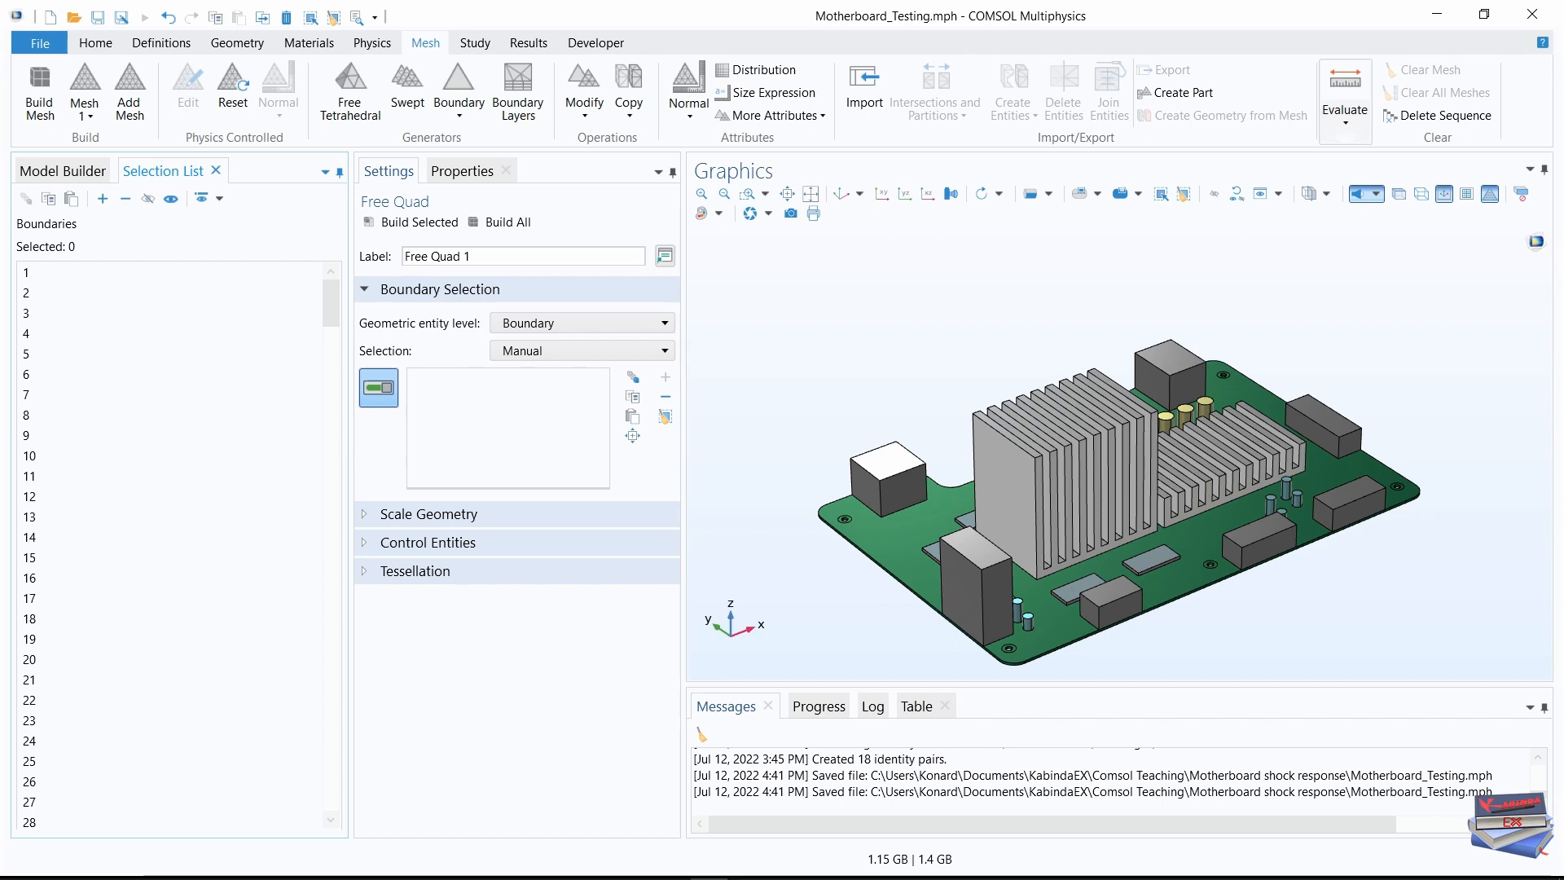
left_click(31, 334)
left_click(31, 396, "ctrl")
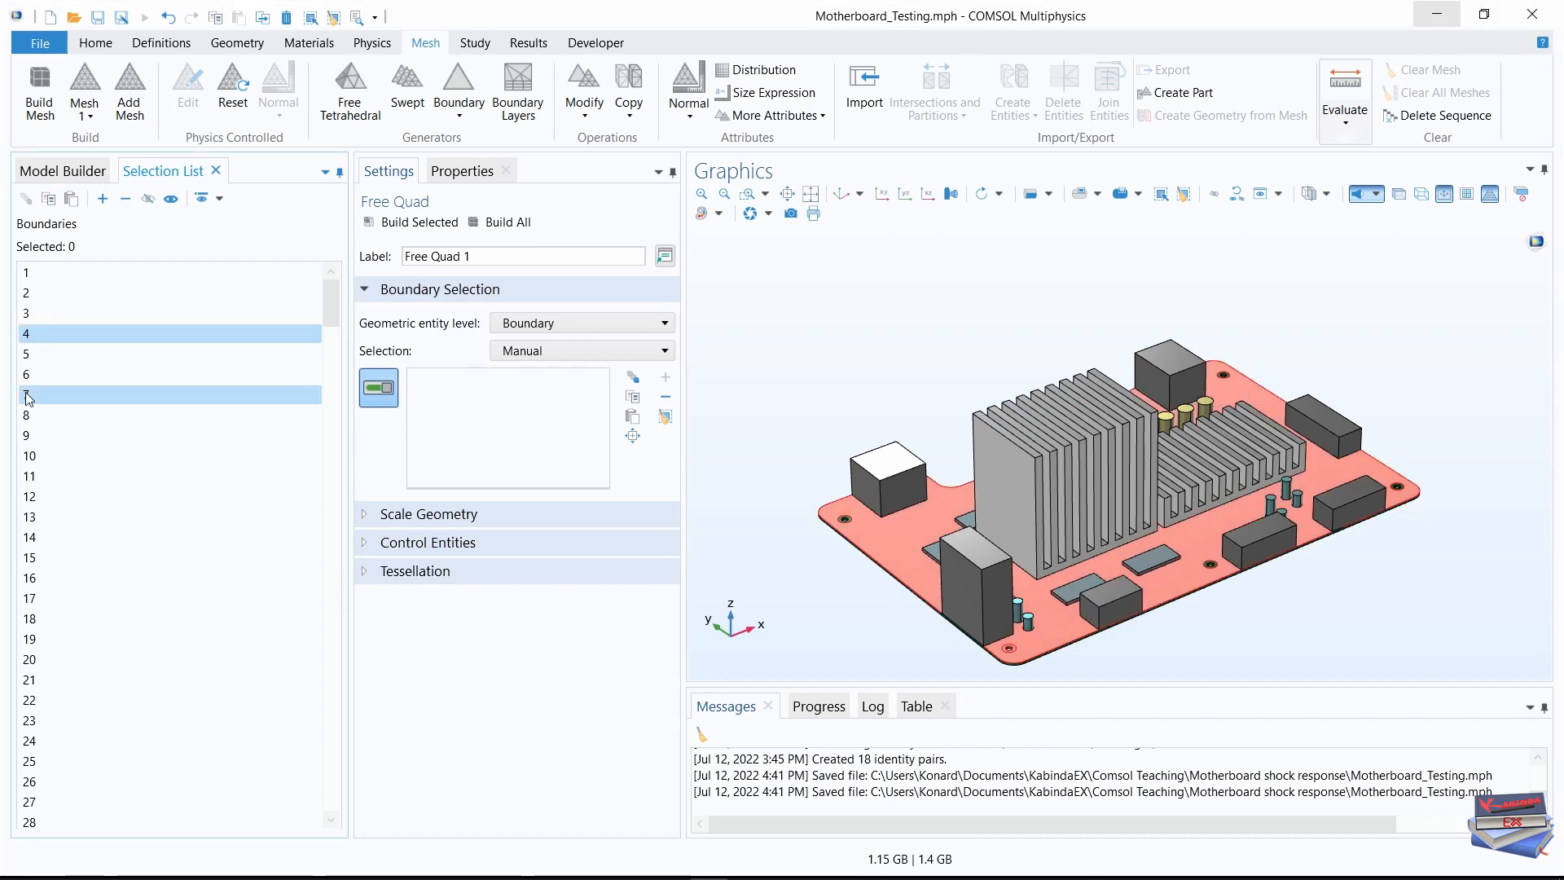
left_click(27, 438, "ctrl")
left_click(33, 762, "ctrl")
scroll(49, 595, "down", 5)
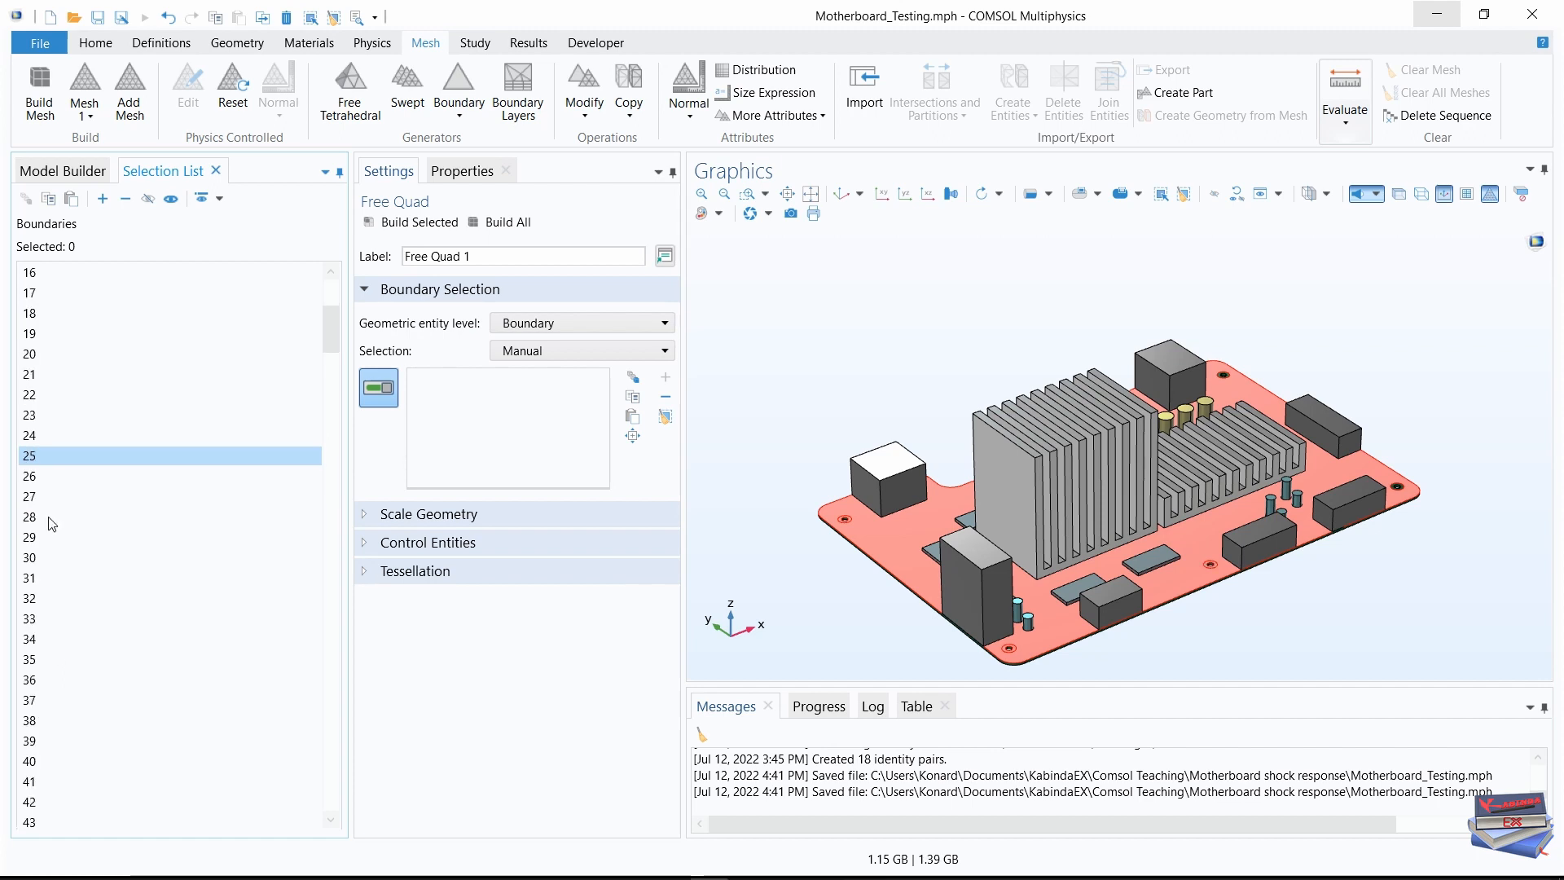
left_click(34, 498, "ctrl")
left_click(34, 781, "ctrl")
scroll(73, 627, "down", 10)
left_click(37, 522, "ctrl")
scroll(70, 599, "down", 10)
scroll(69, 597, "down", 15)
left_click(38, 544, "ctrl")
scroll(73, 588, "down", 6)
scroll(73, 588, "down", 13)
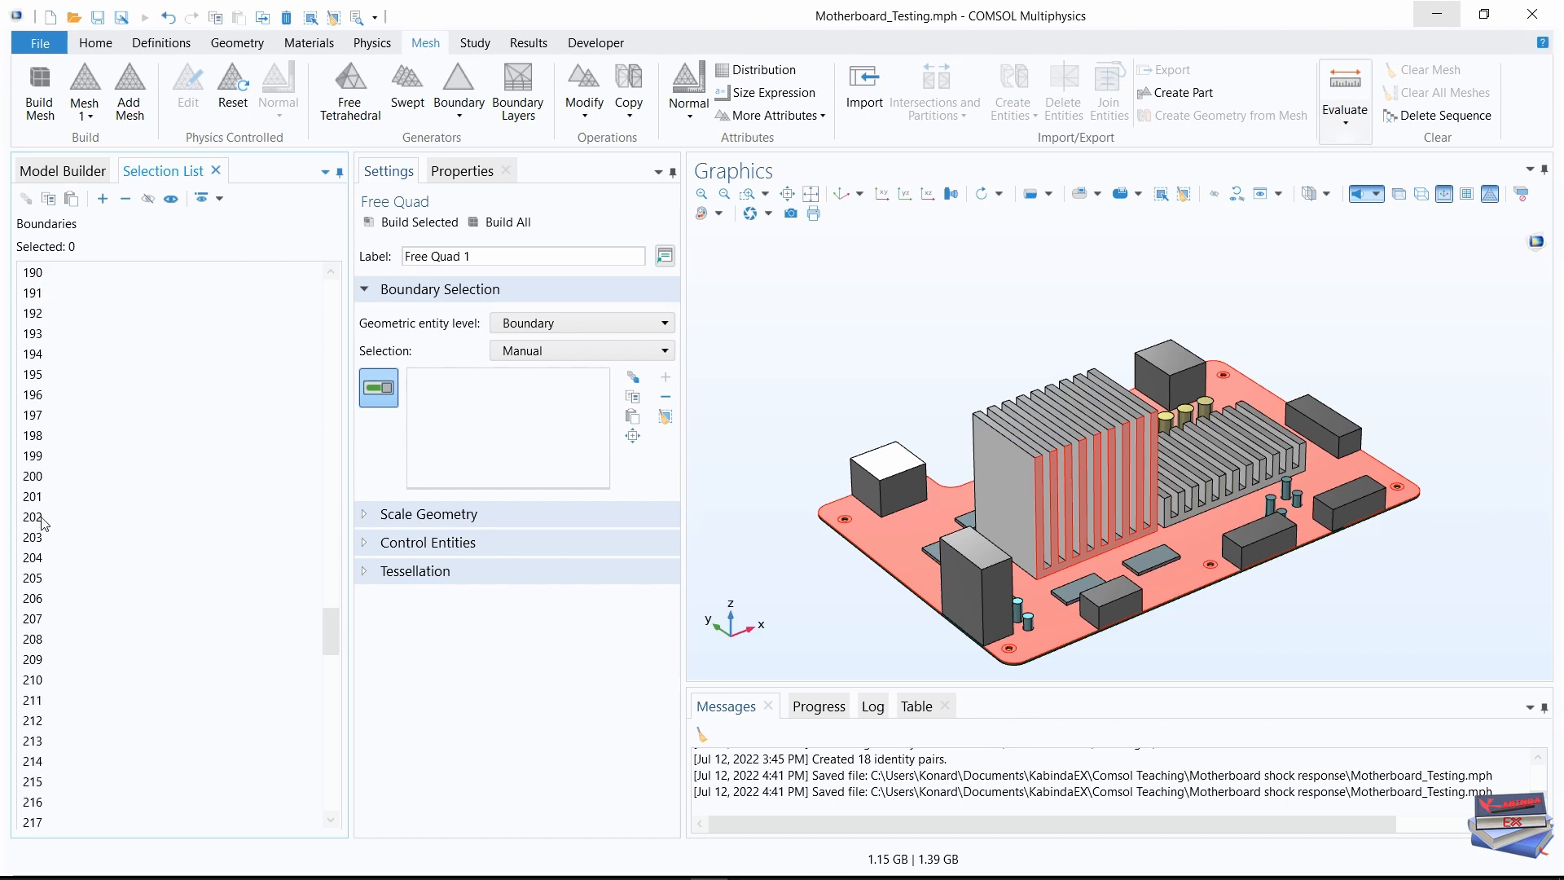
left_click(41, 525, "ctrl")
left_click_drag(330, 635, 326, 299)
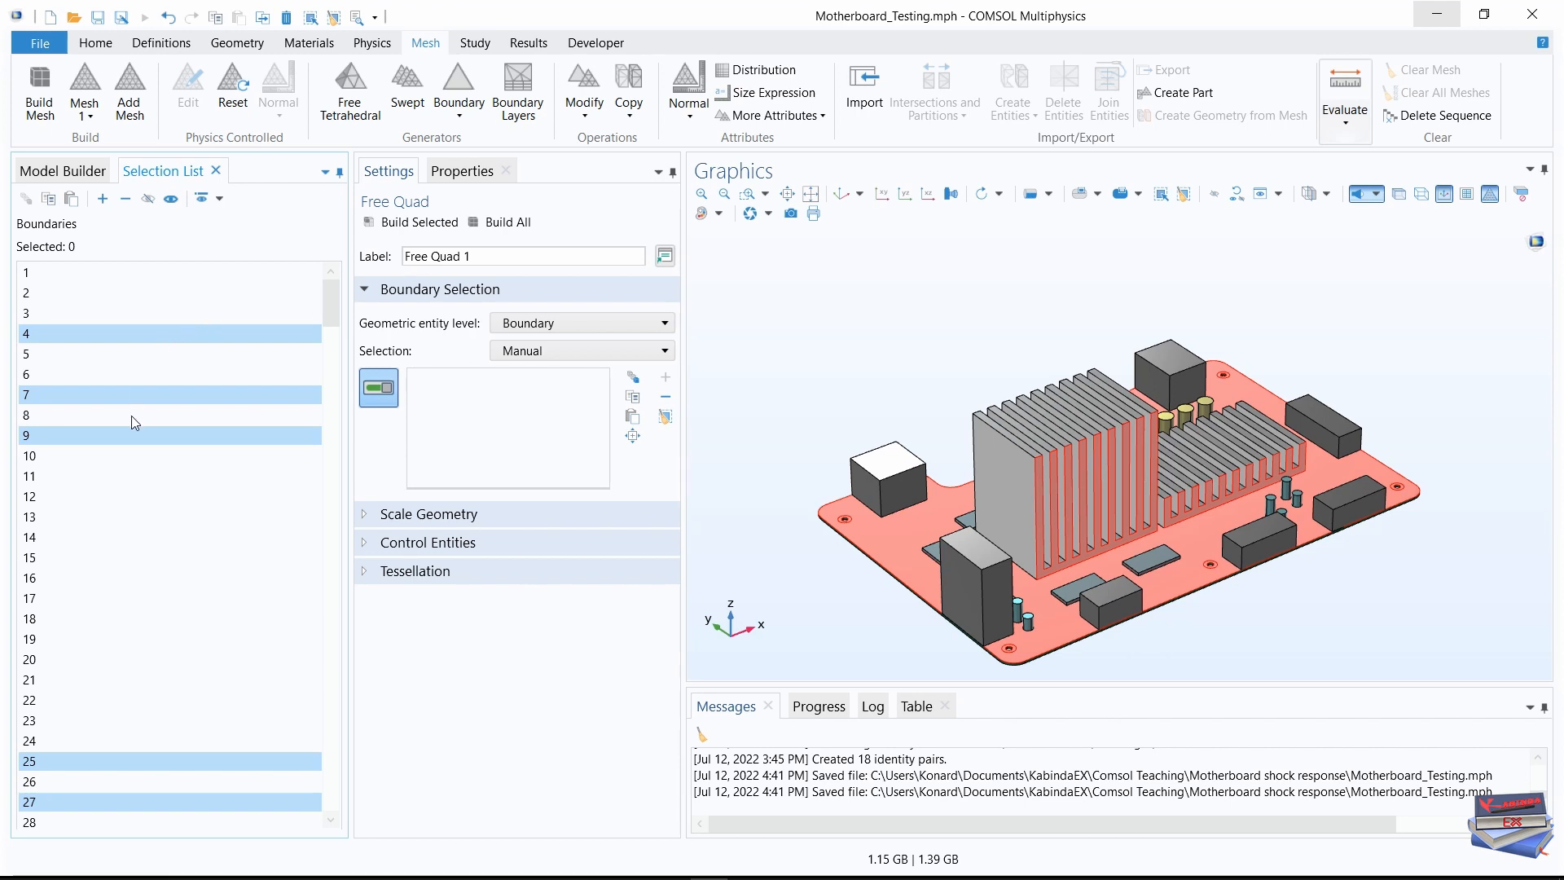
scroll(137, 509, "down", 5)
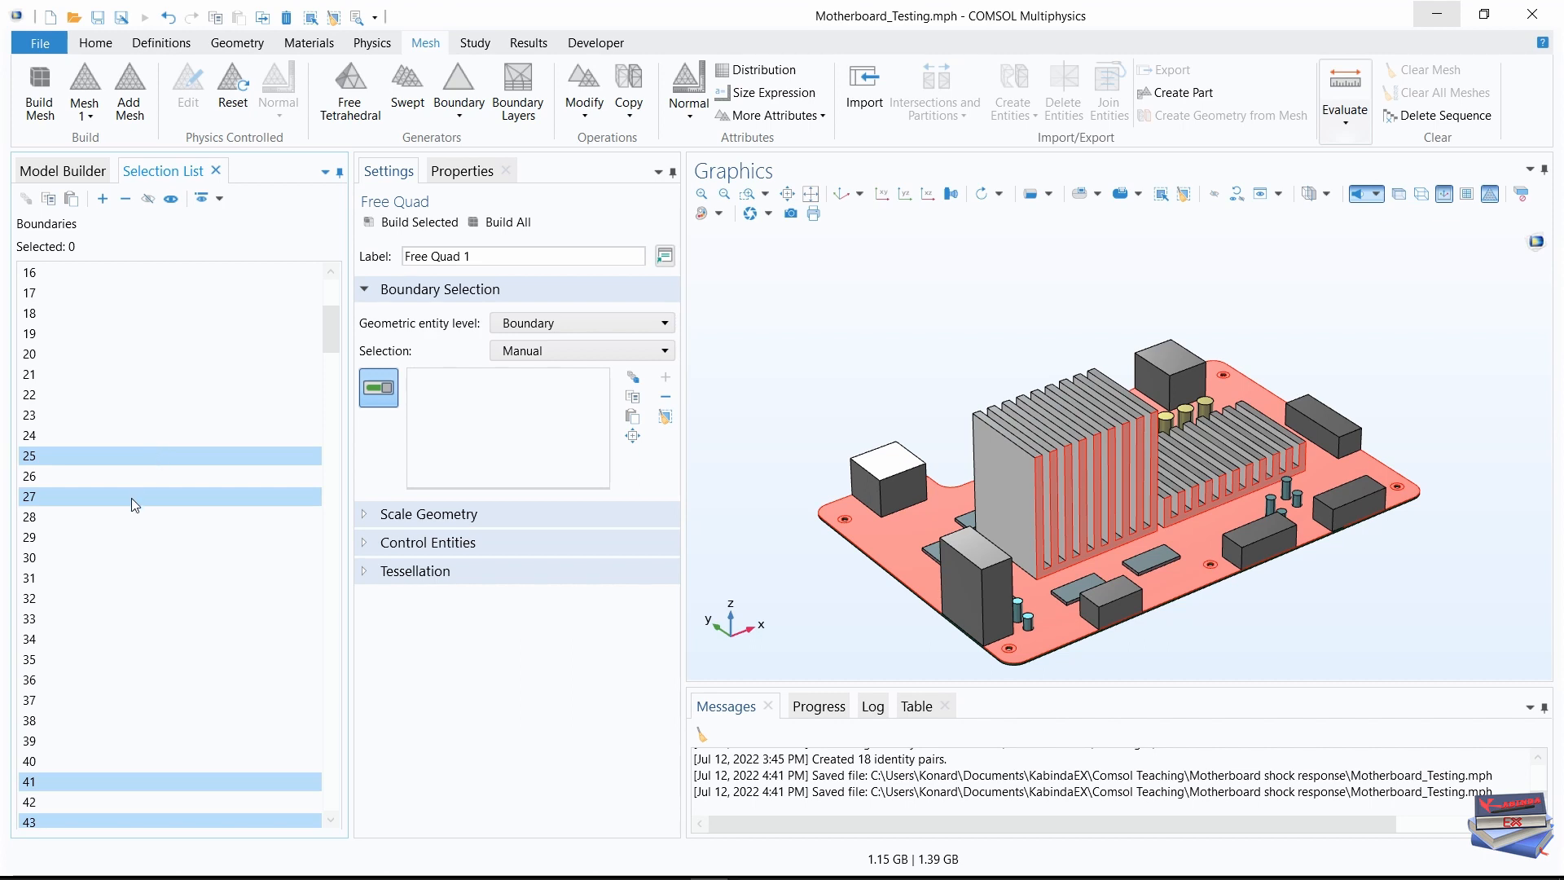
scroll(131, 496, "down", 5)
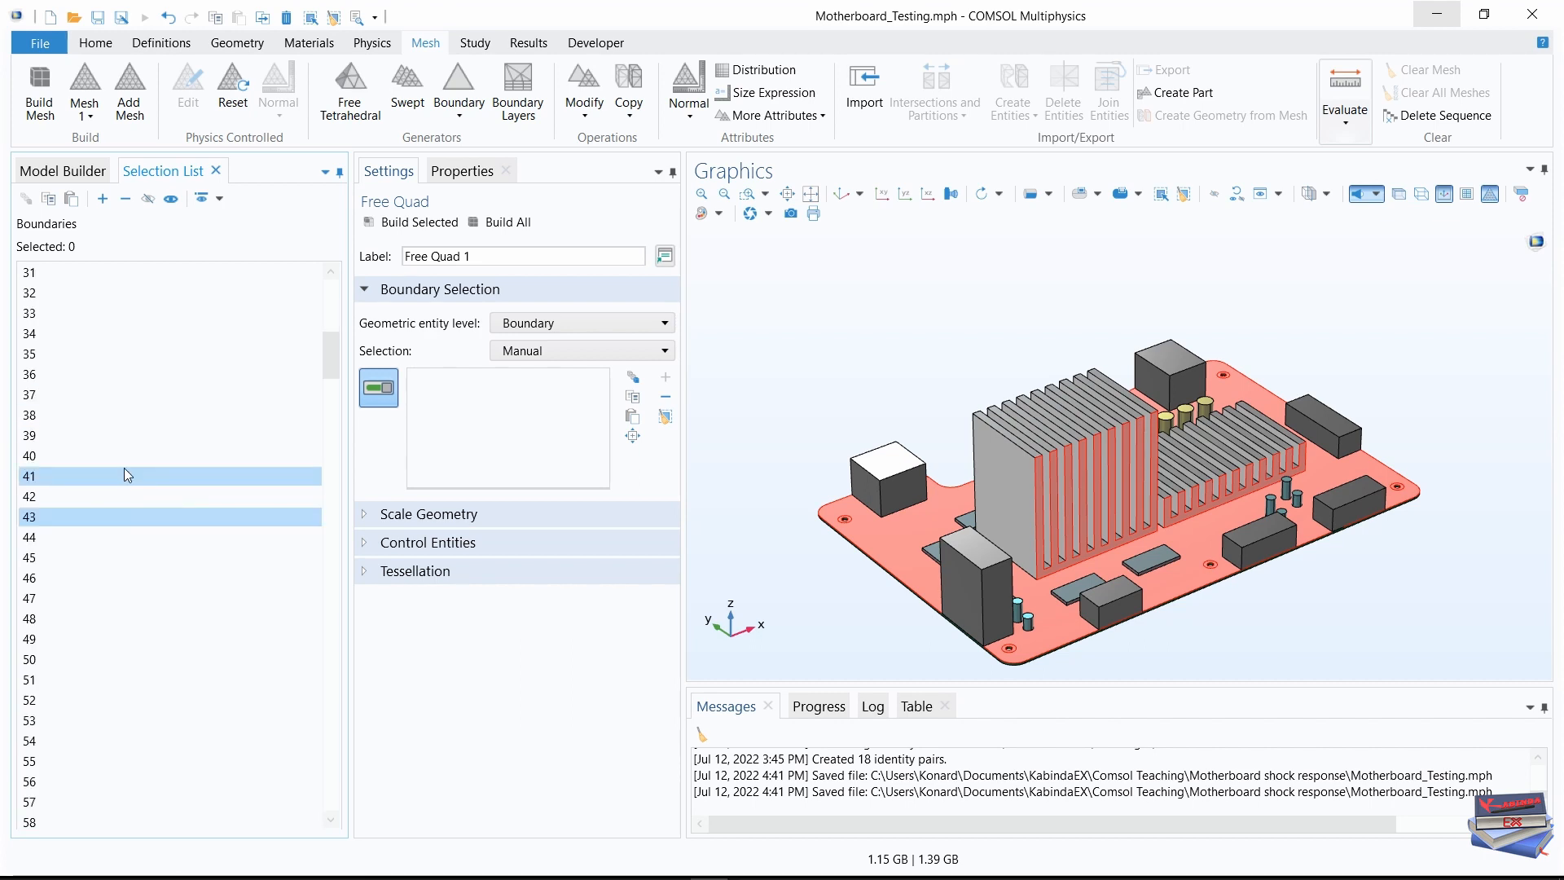
scroll(121, 516, "down", 20)
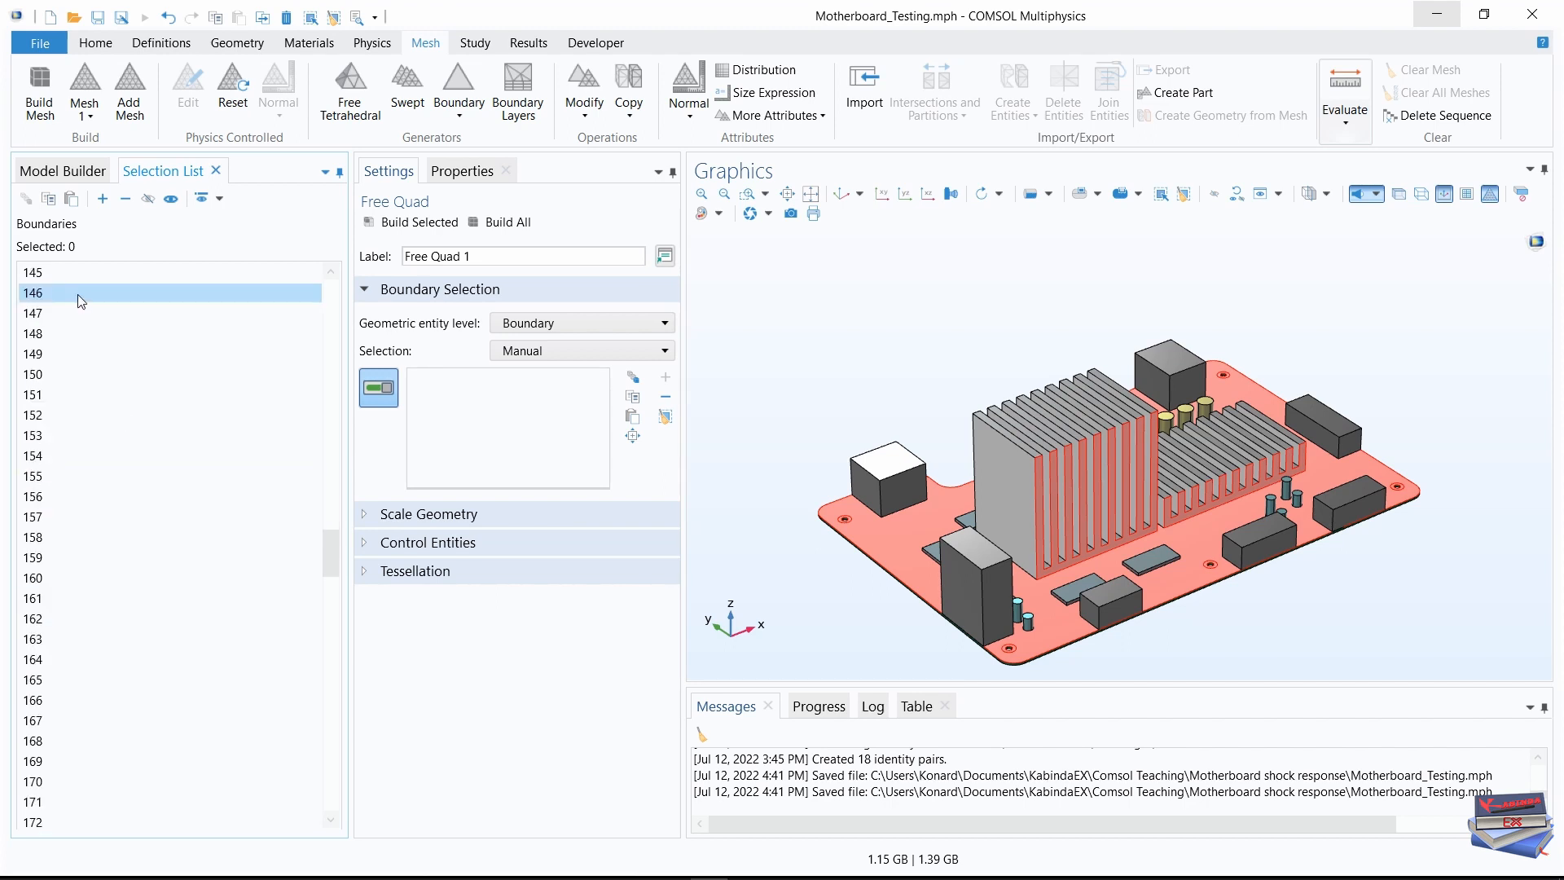
scroll(131, 537, "down", 13)
scroll(130, 546, "down", 5)
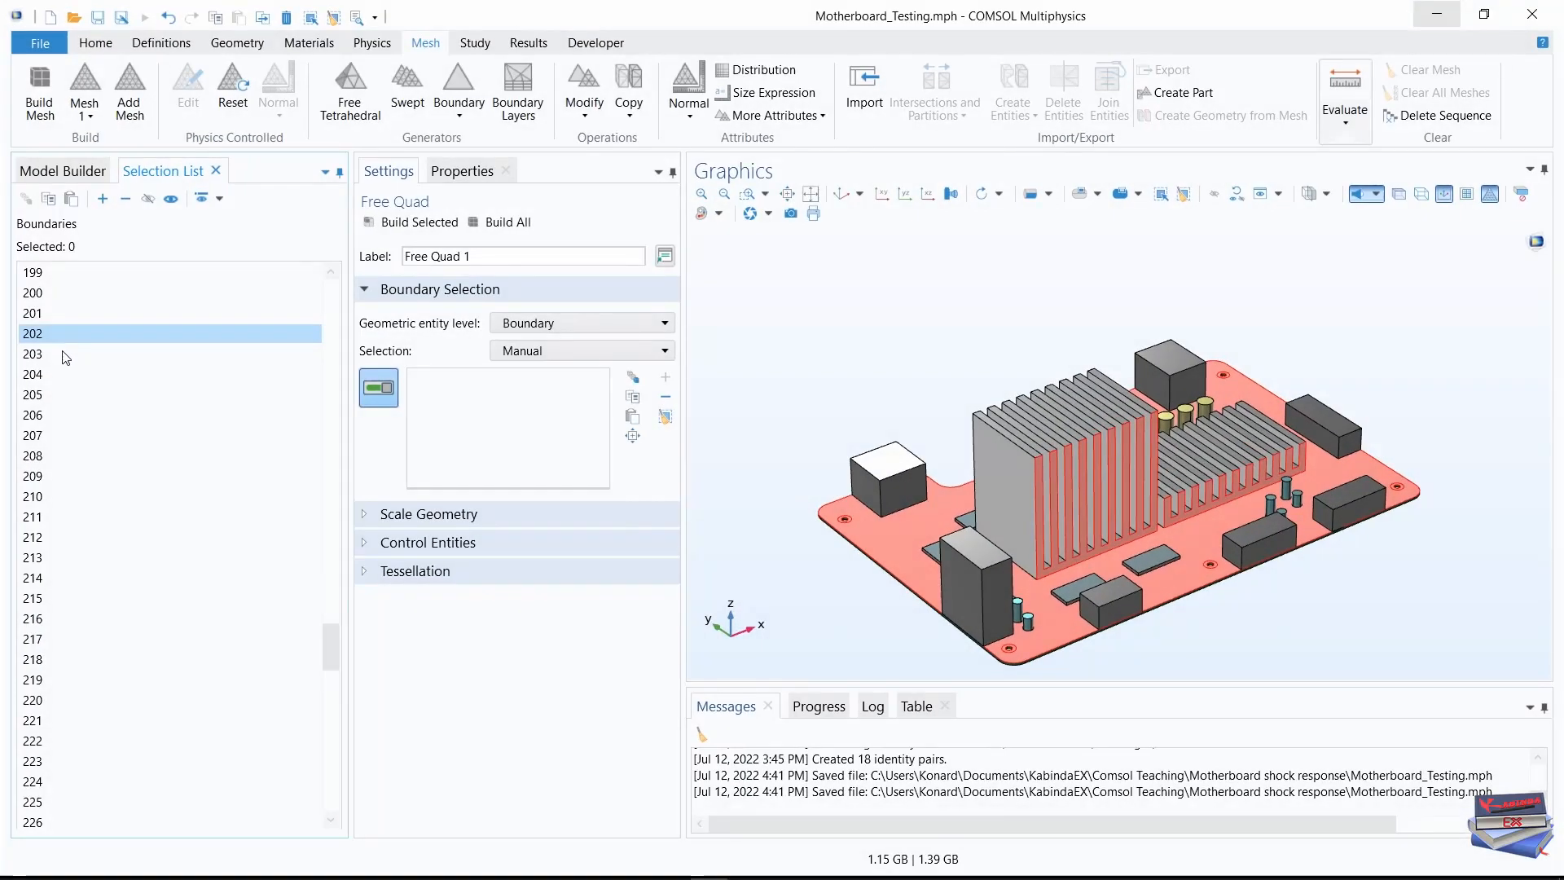
Add a Size attribute under Free Quad 1
left_click(69, 172)
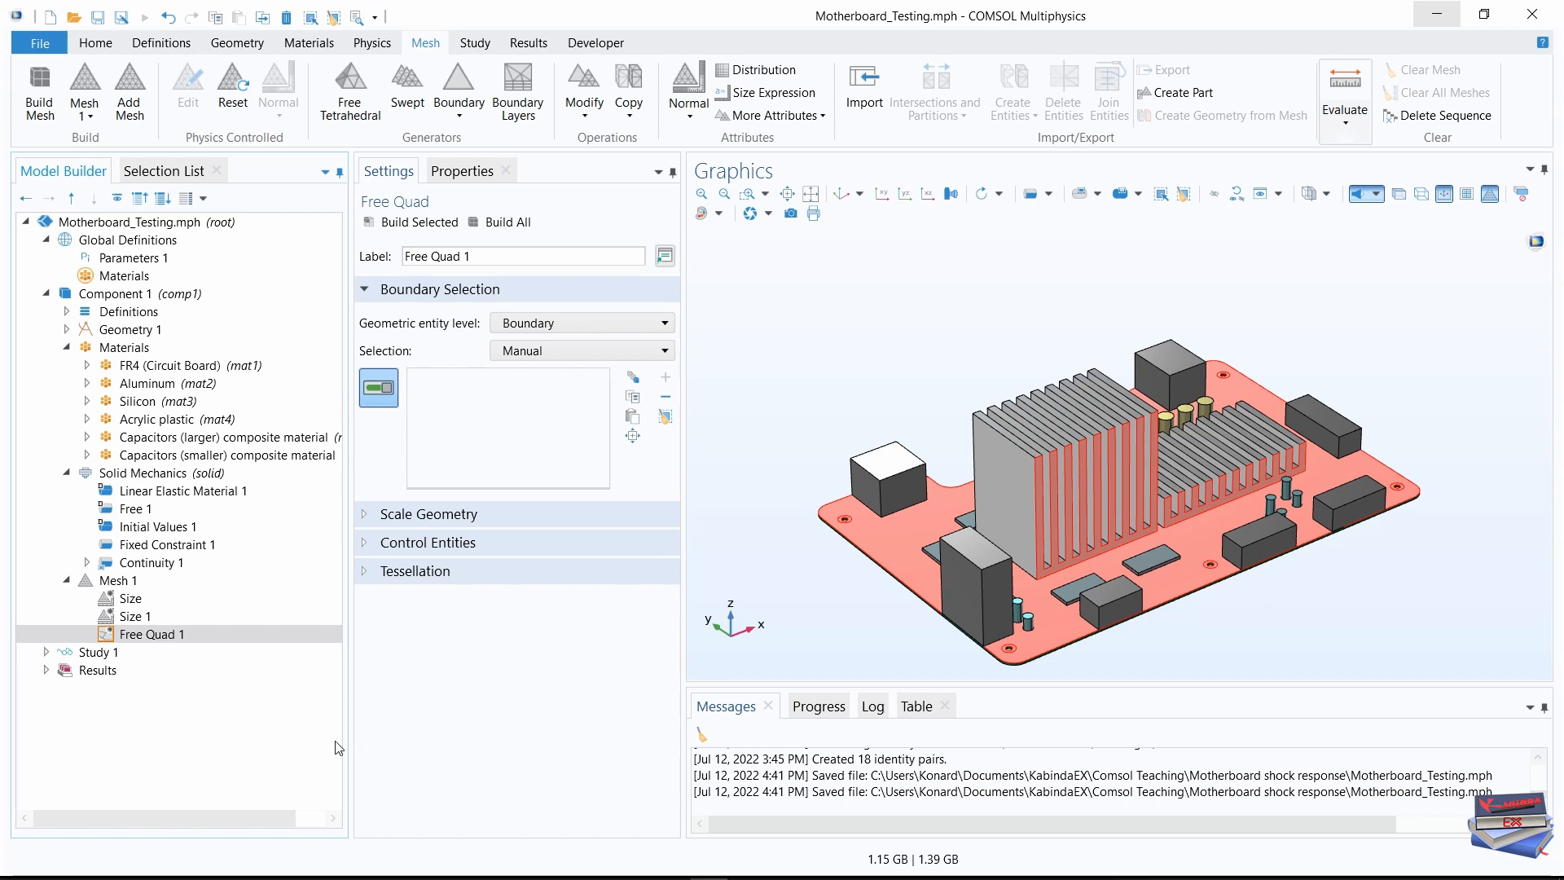
right_click(147, 638)
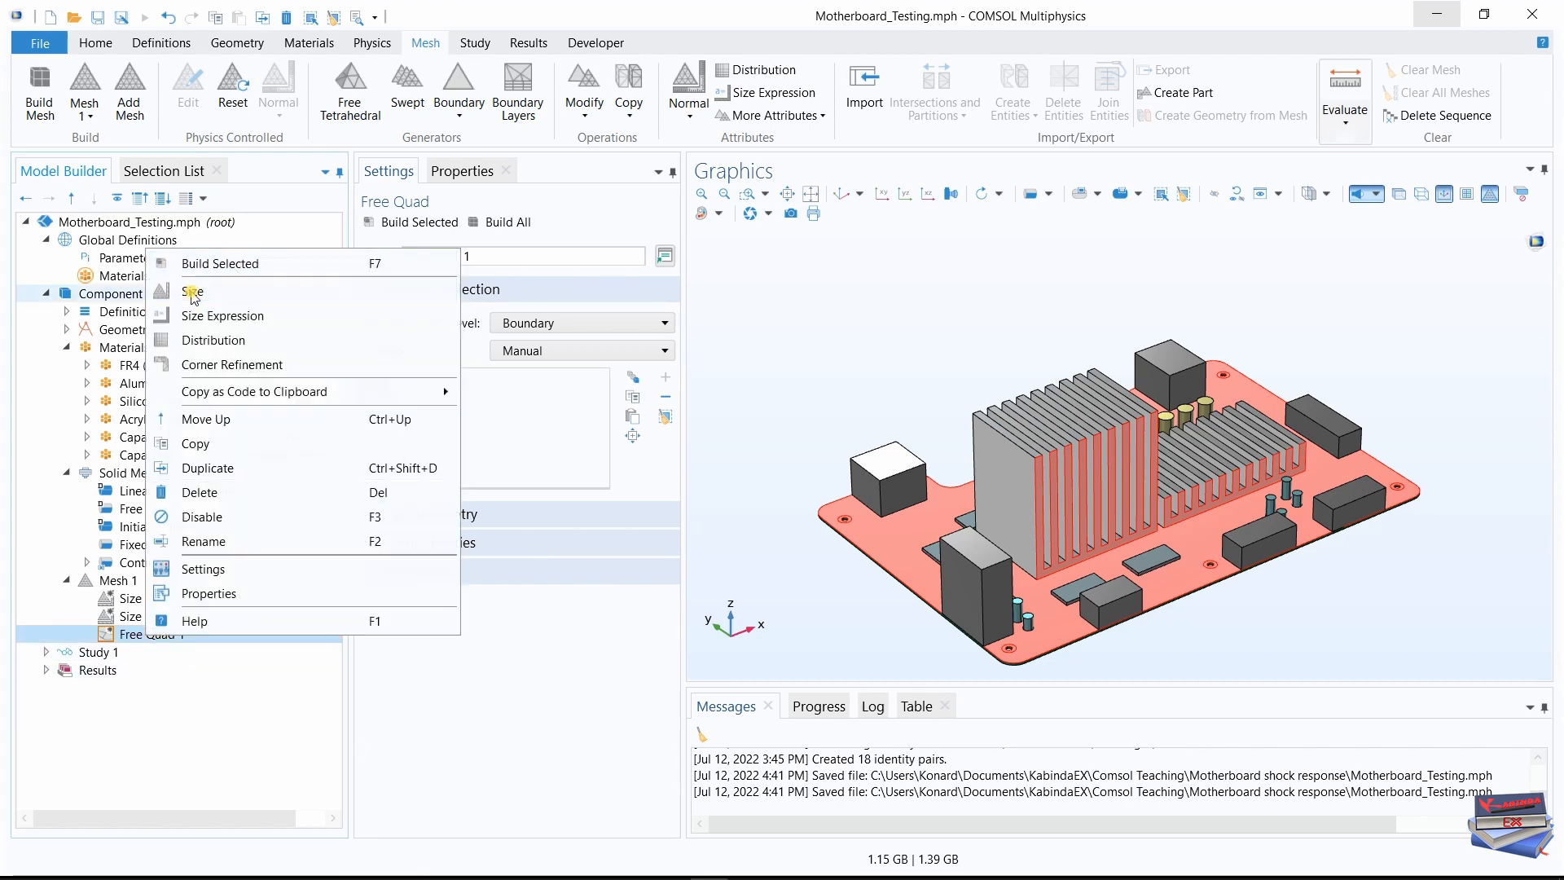
left_click(194, 293)
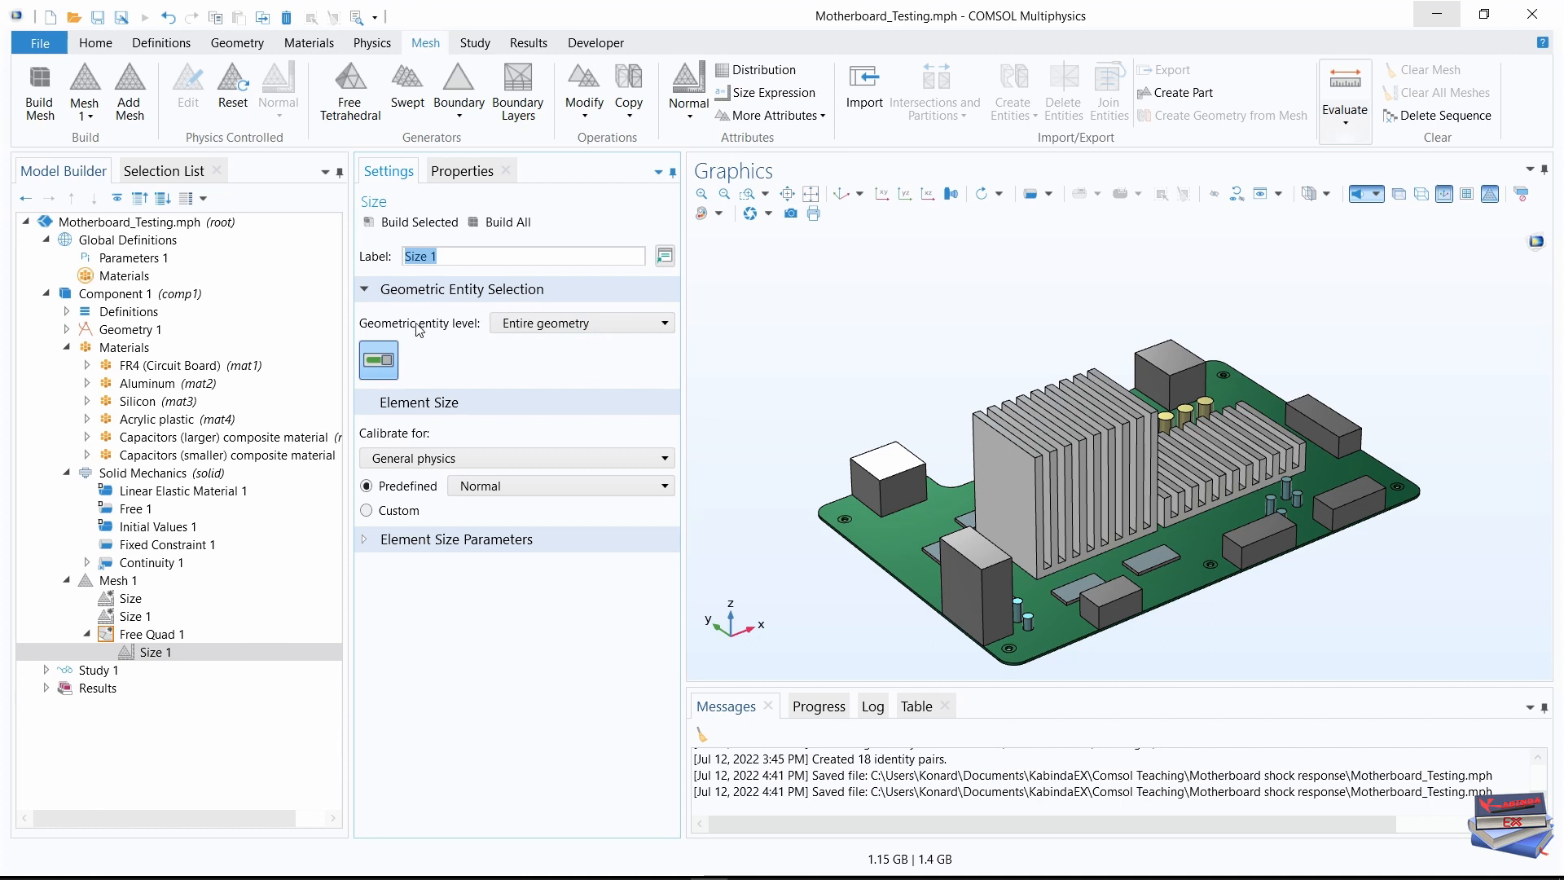
Apply the Free Quad size attribute at boundary level to all boundaries
left_click(616, 327)
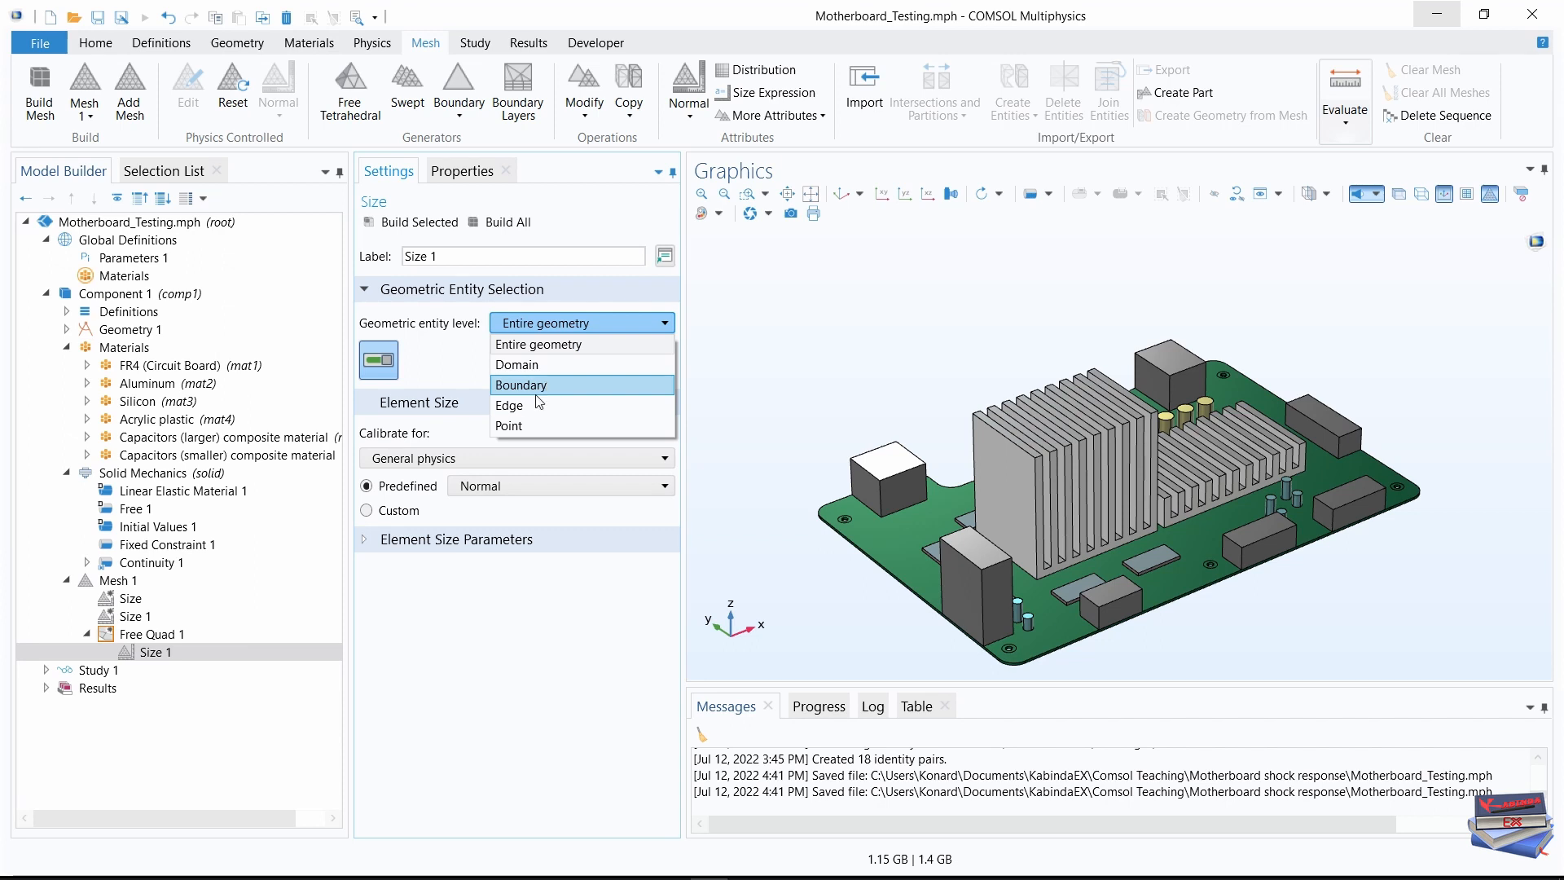
left_click(487, 693)
left_click(624, 322)
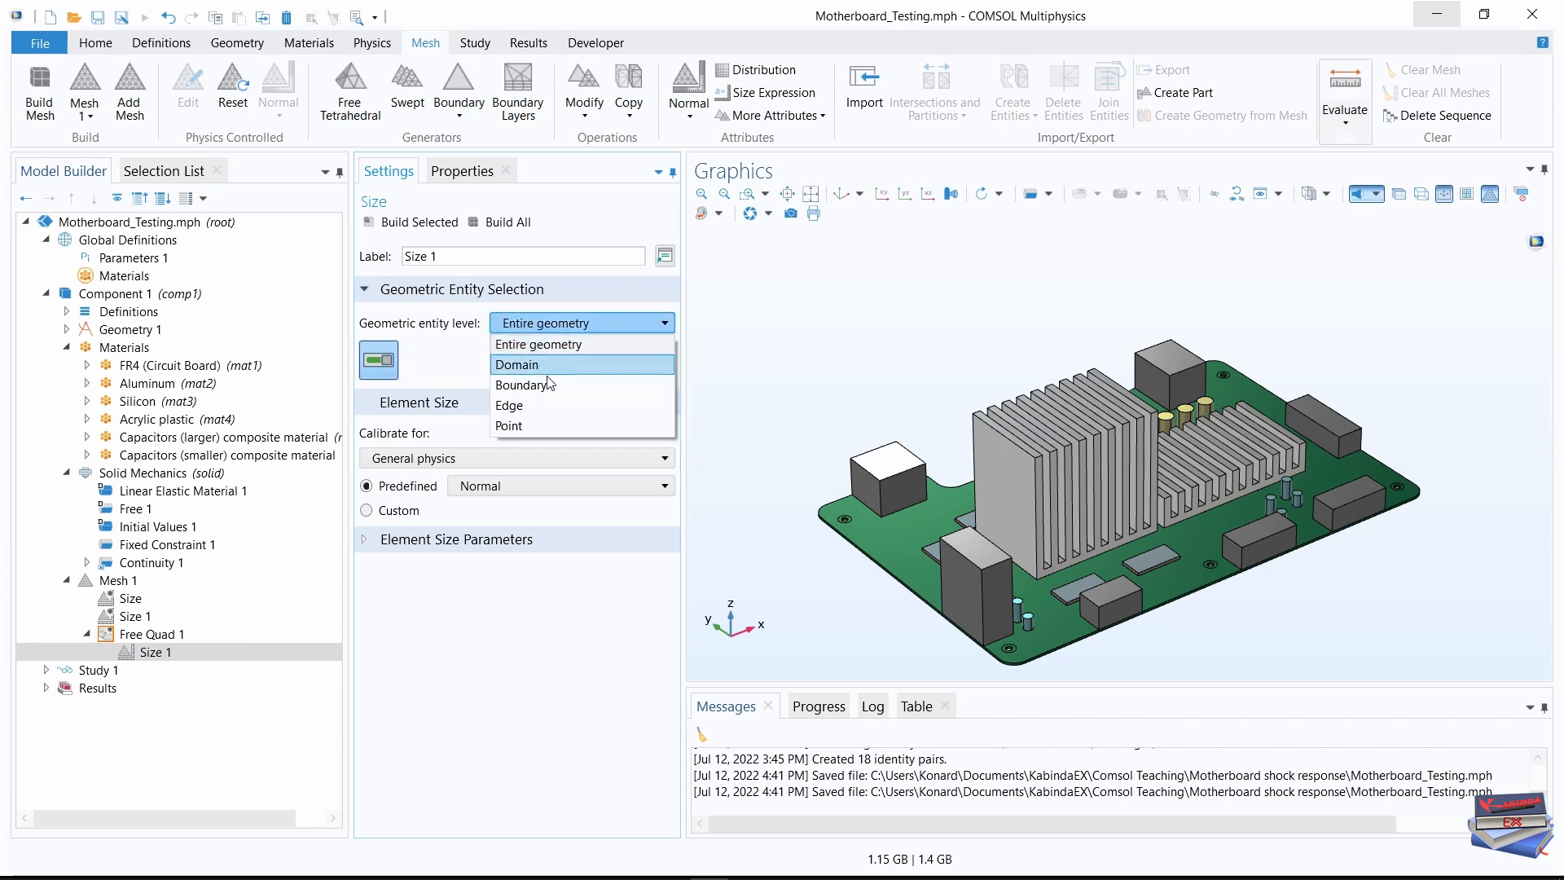
left_click(575, 381)
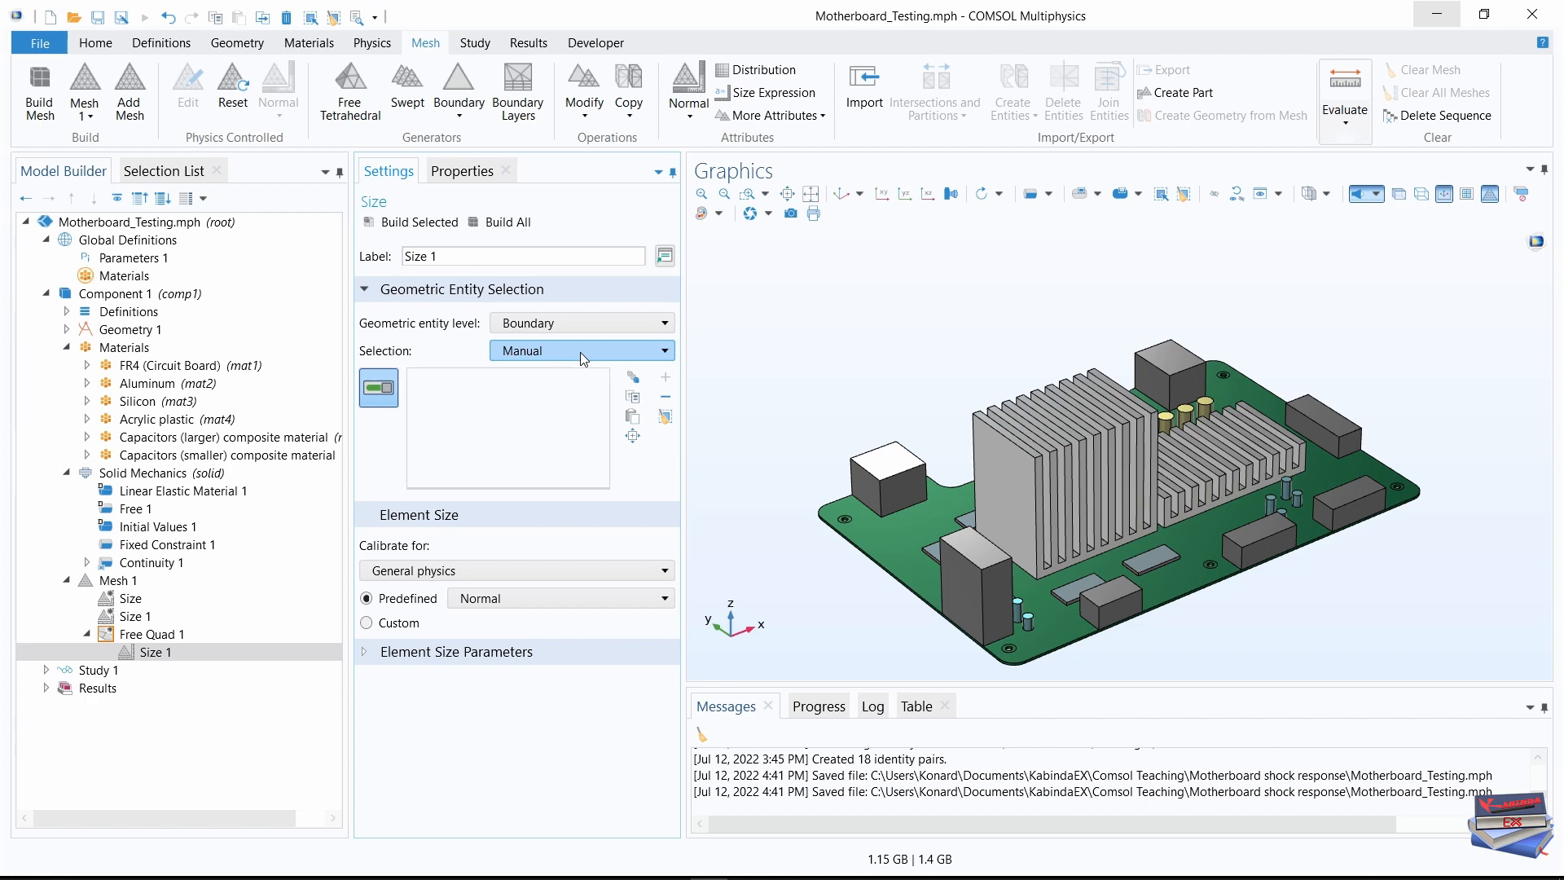
left_click(581, 353)
left_click(545, 393)
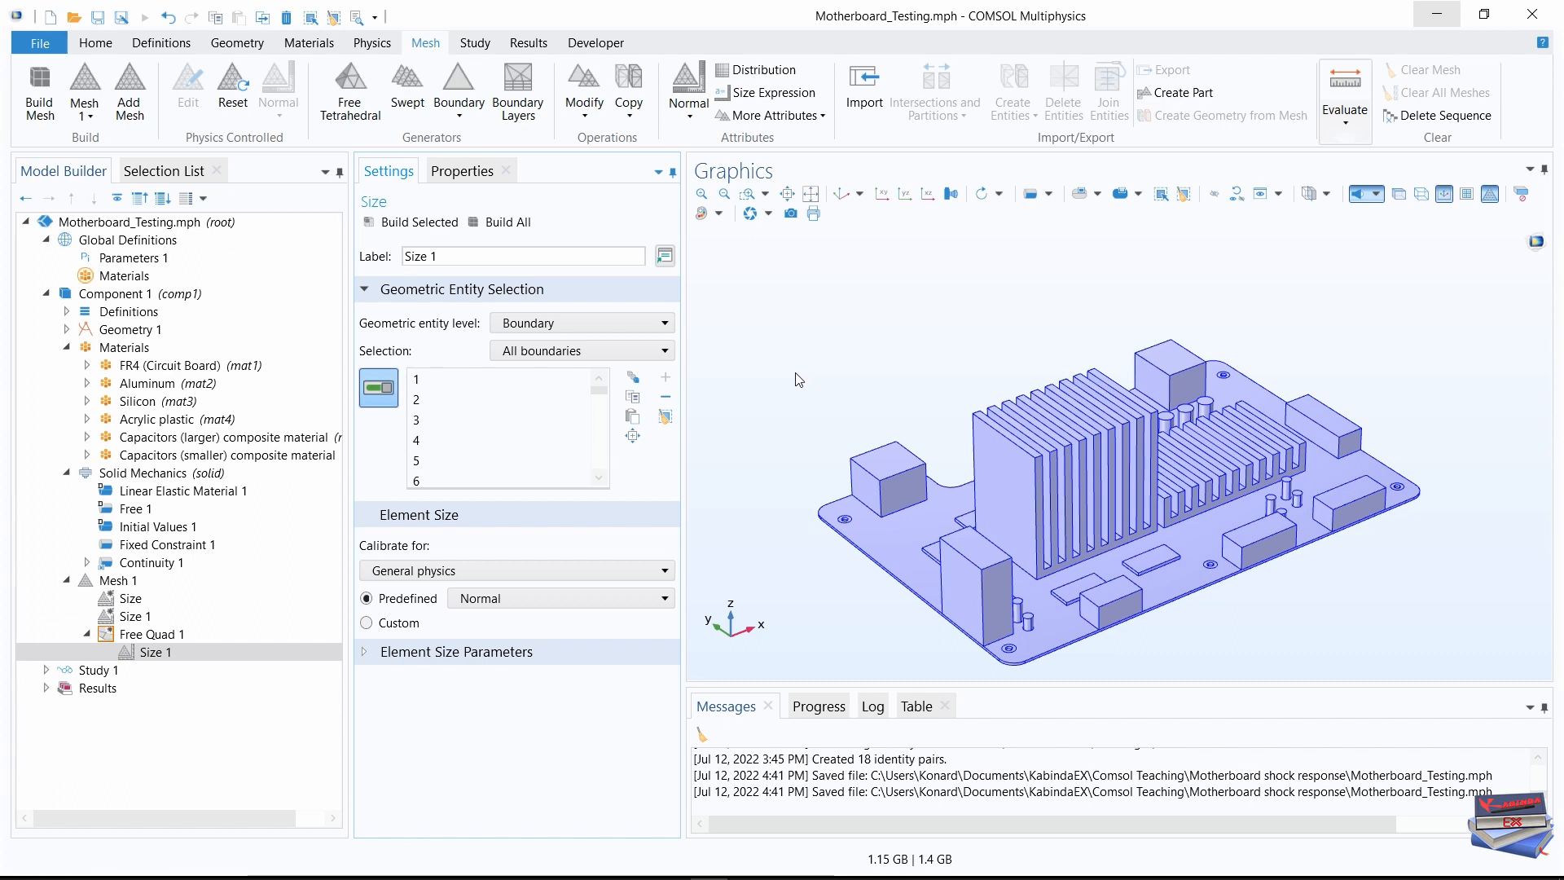
Set the predefined element size of the Free Quad size attribute to Extremely fine
left_click(374, 623)
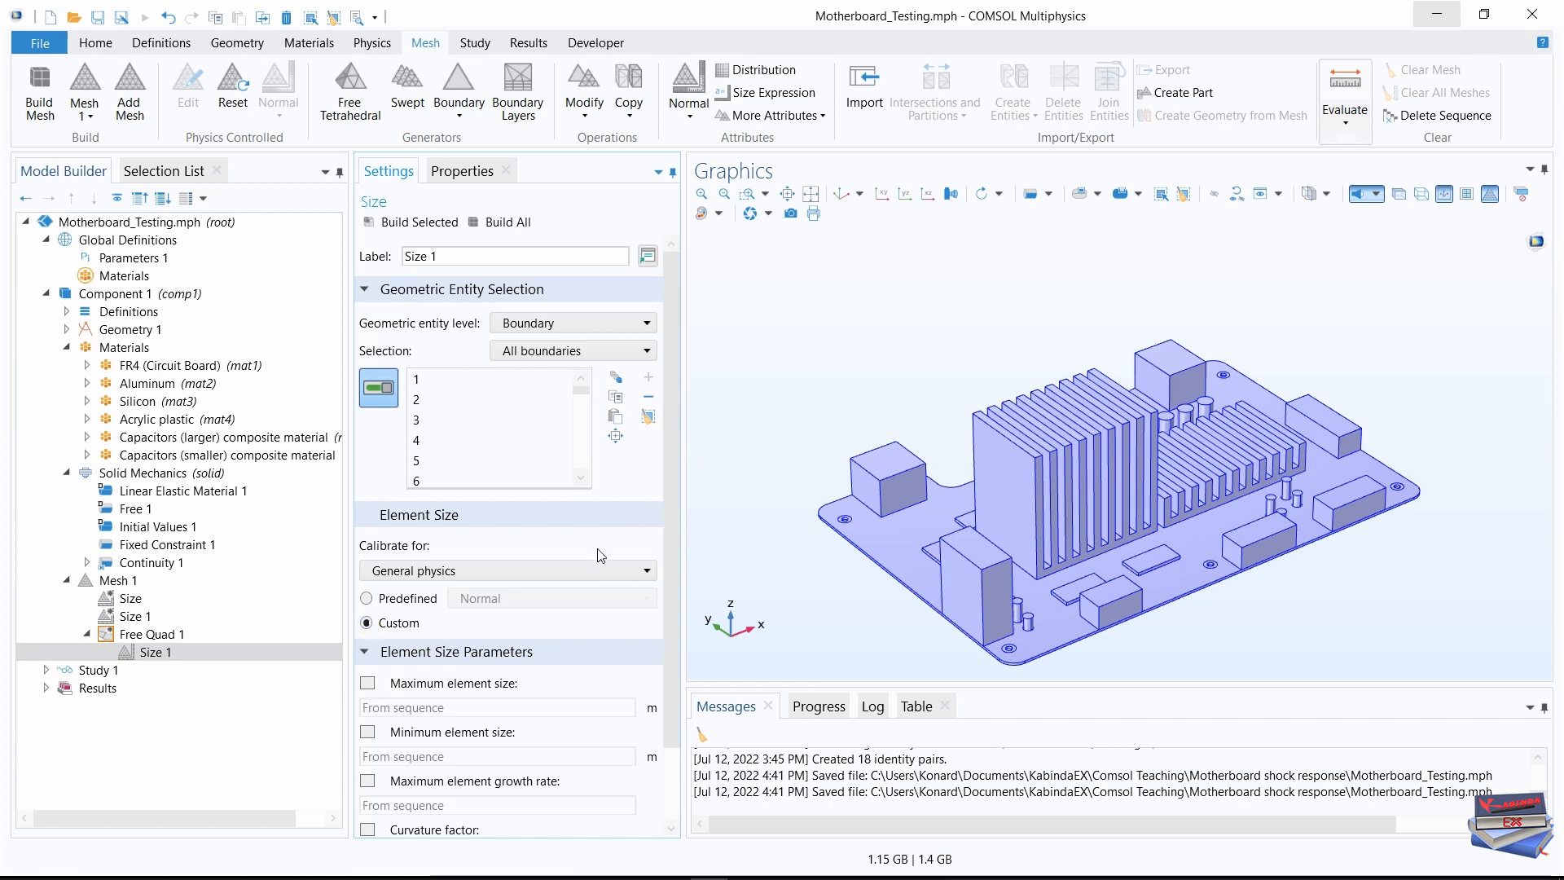
left_click(366, 598)
left_click(582, 603)
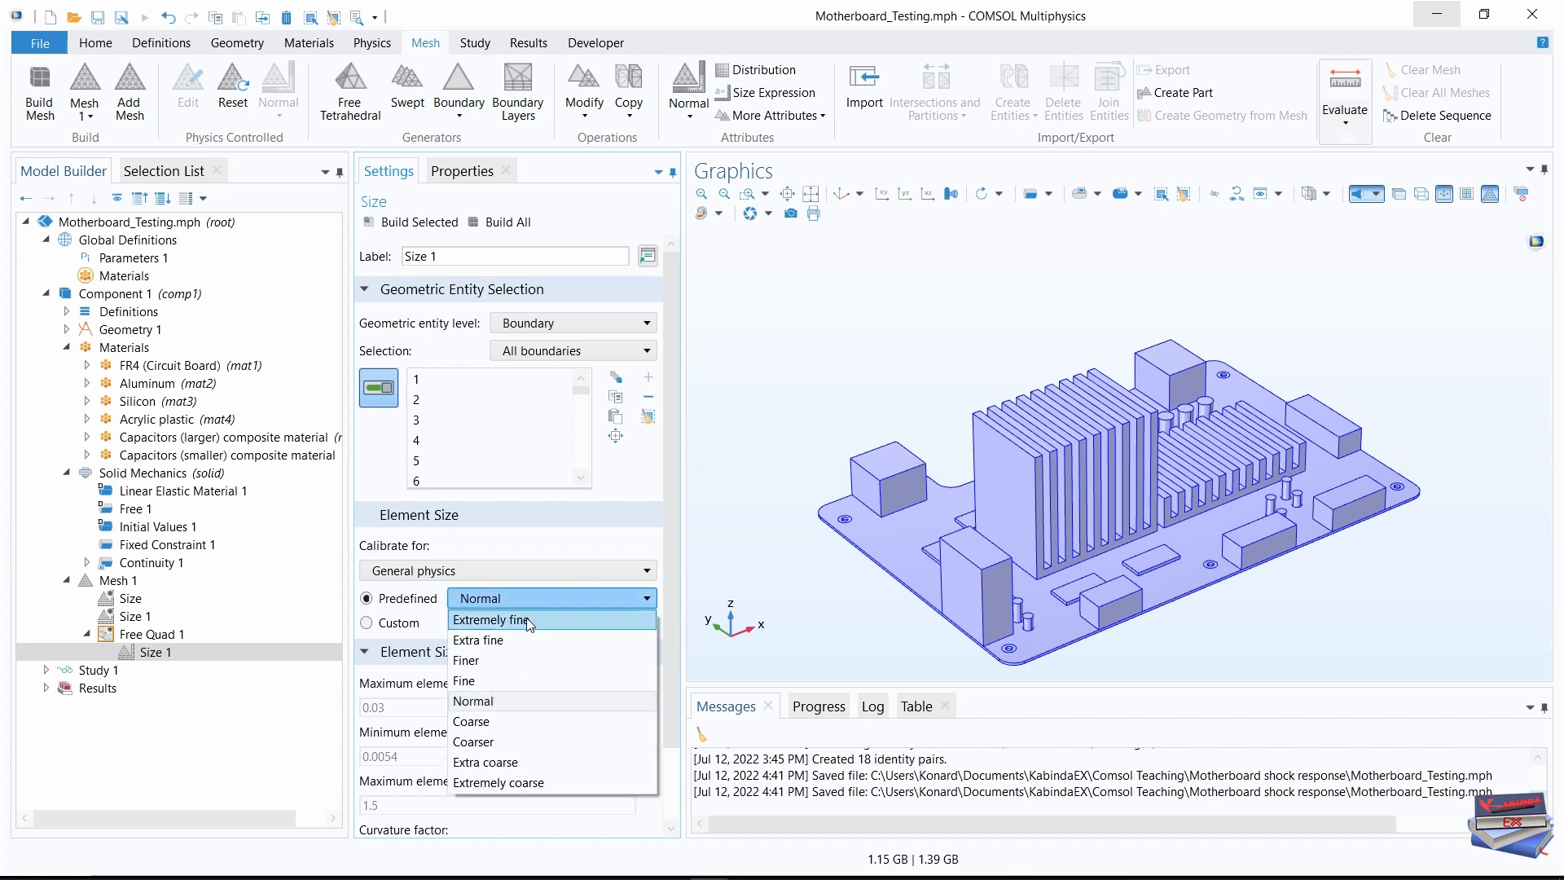
left_click(519, 621)
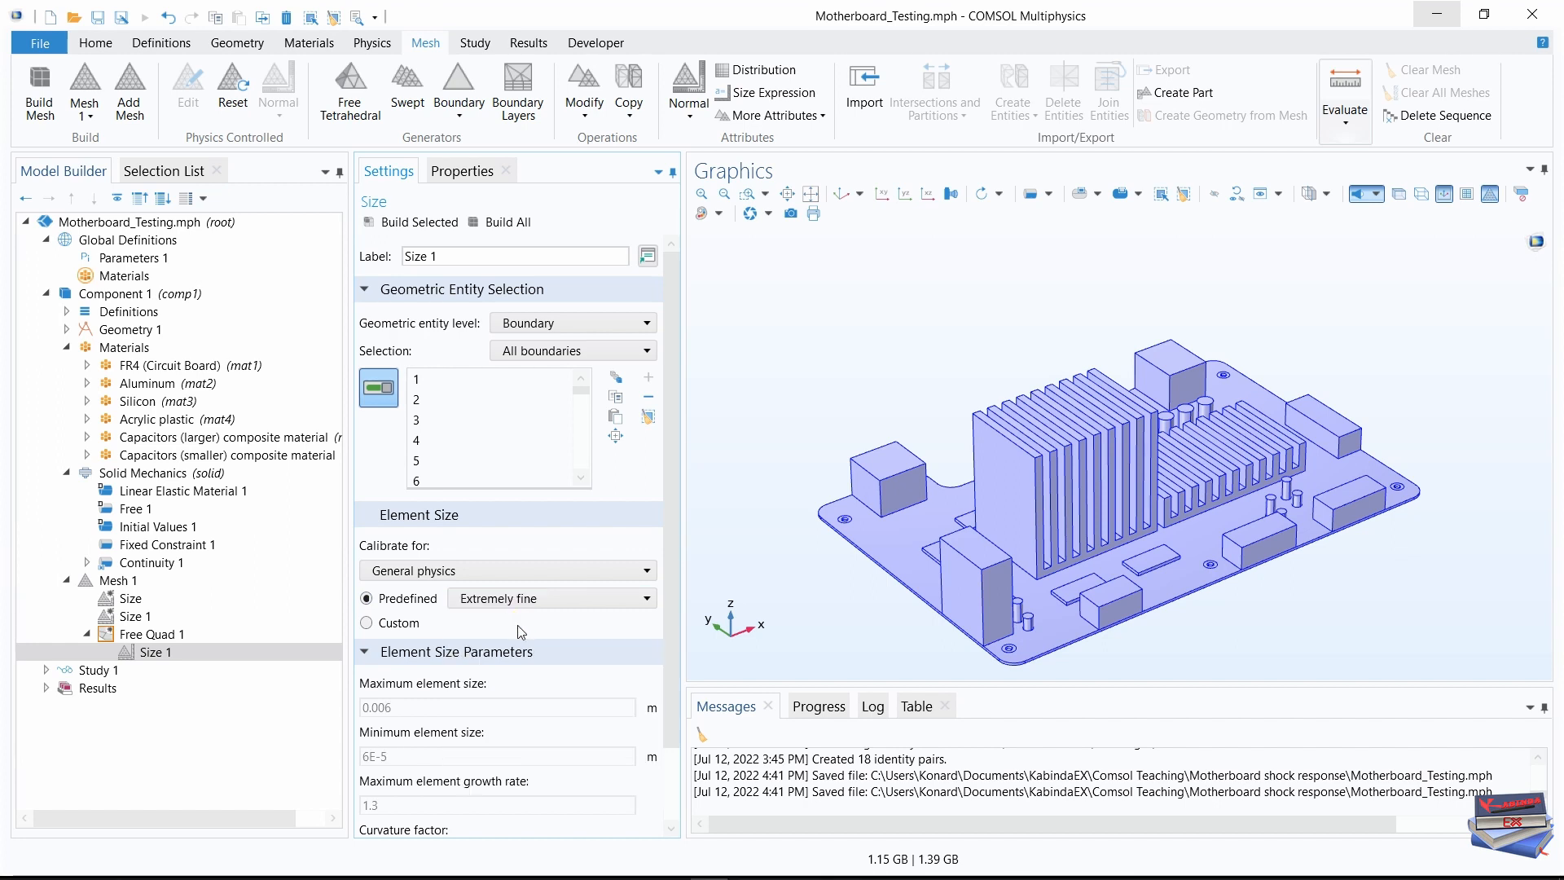
Switch the Free Quad size to custom, with maximum element size 0.005 m and minimum element size 6E-5 m
left_click(367, 624)
scroll(672, 472, "down", 2)
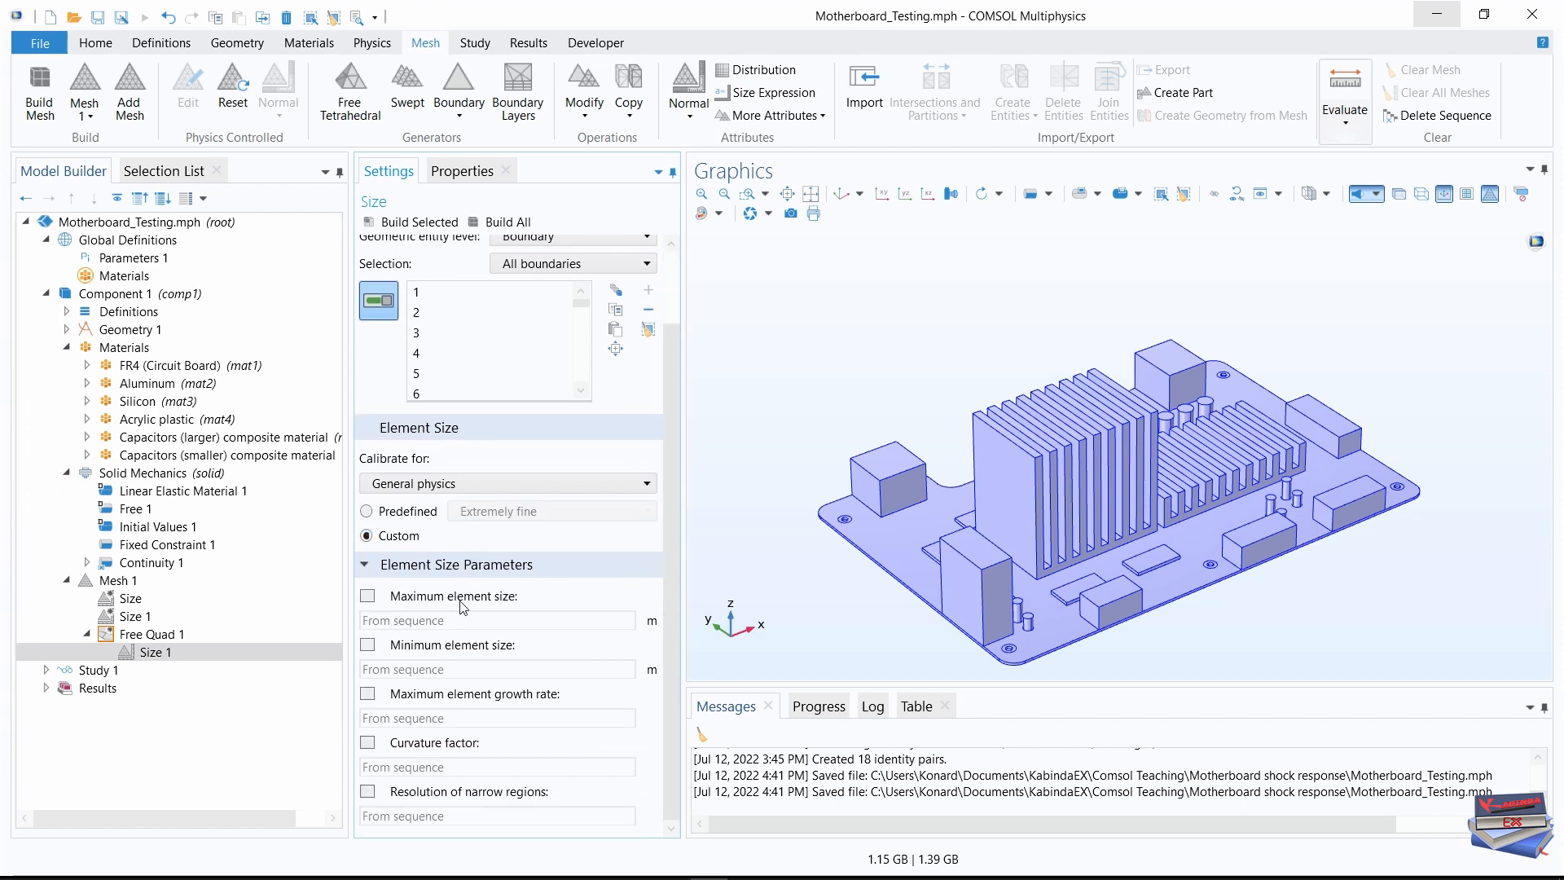
left_click(367, 596)
left_click(399, 620)
key("BackSpace")
type("5")
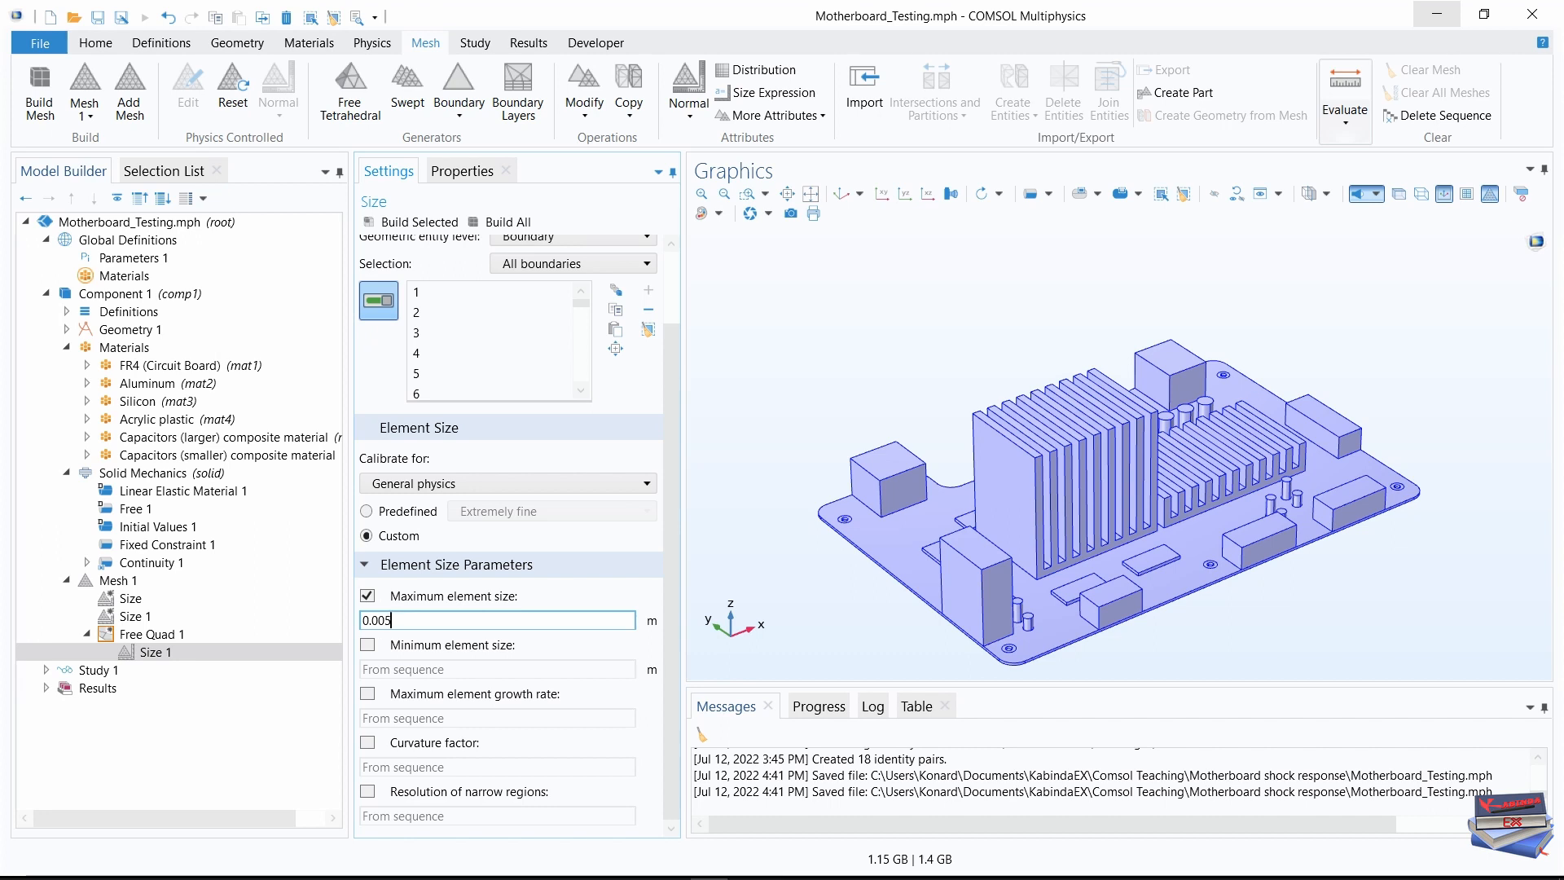
left_click(367, 645)
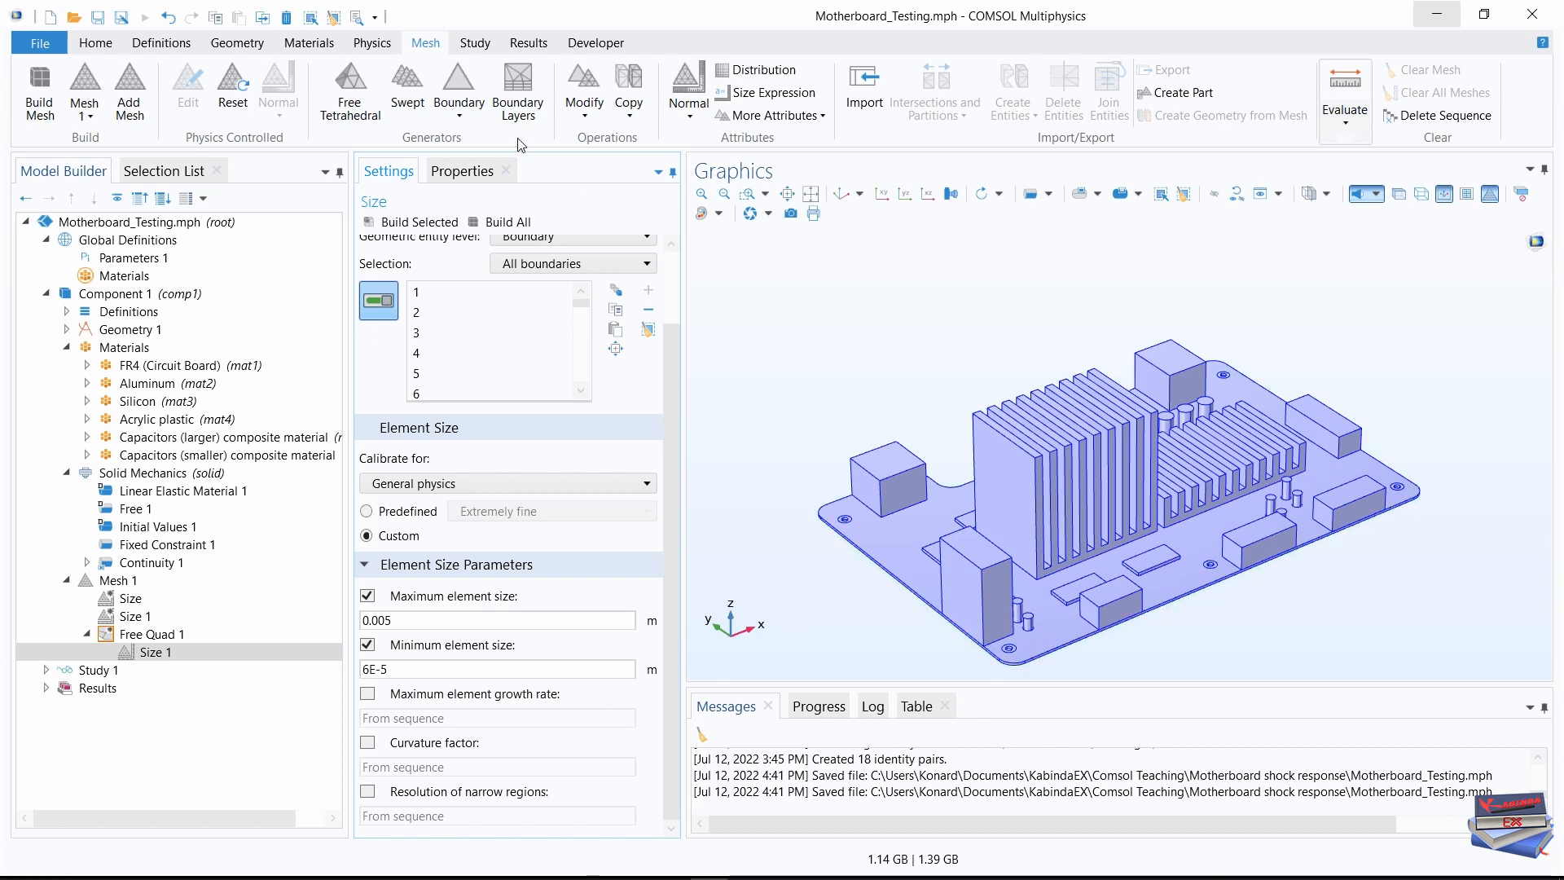
Save the model and add a Mapped boundary mesh operation to Mesh 1
key("ctrl+s")
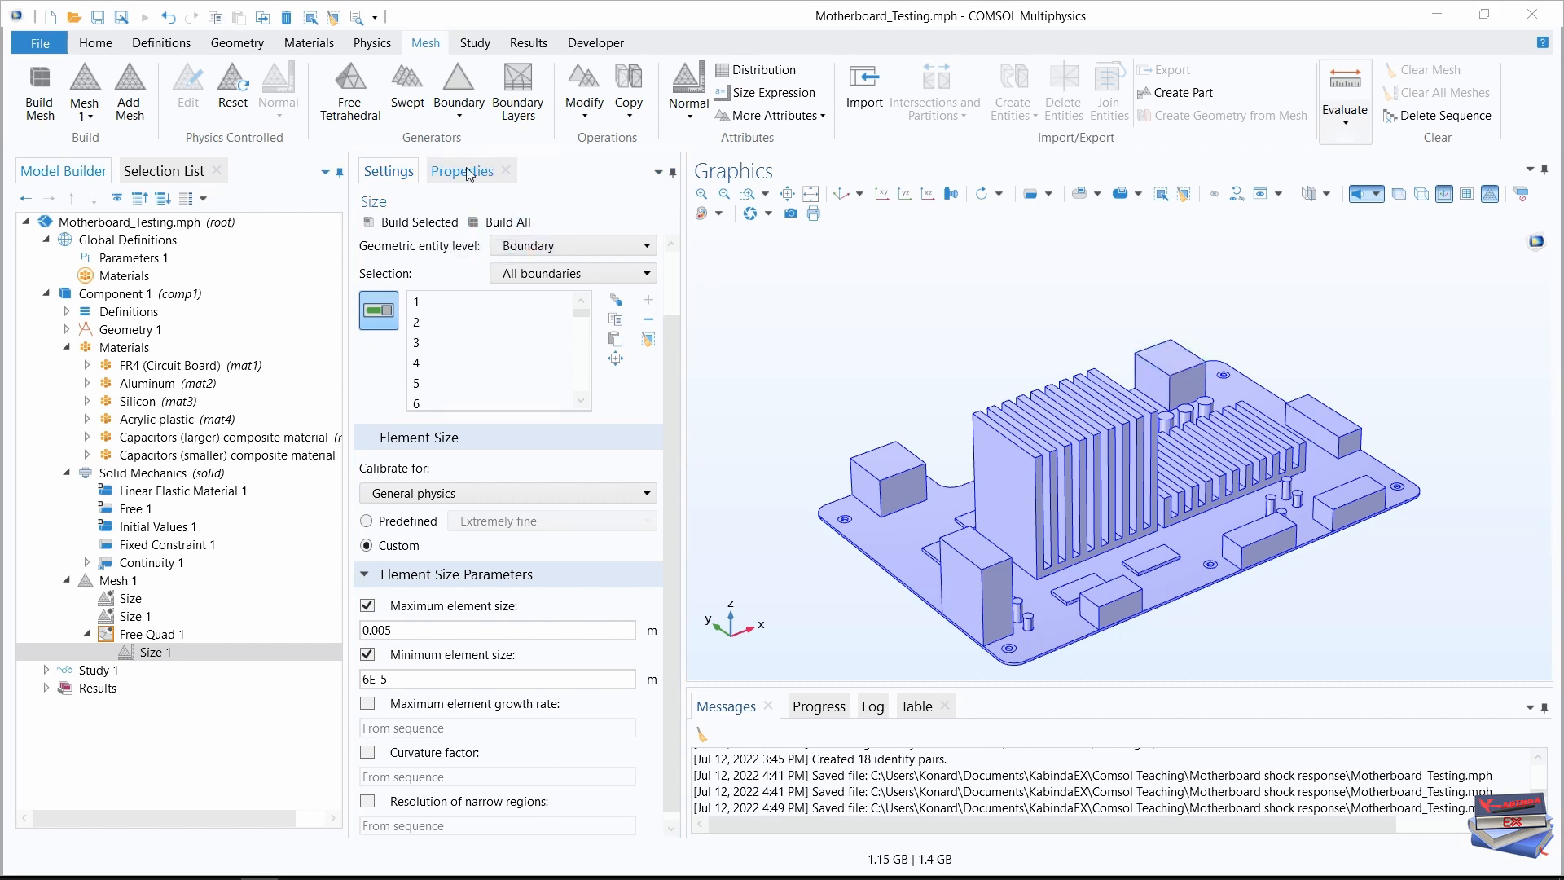
left_click(458, 98)
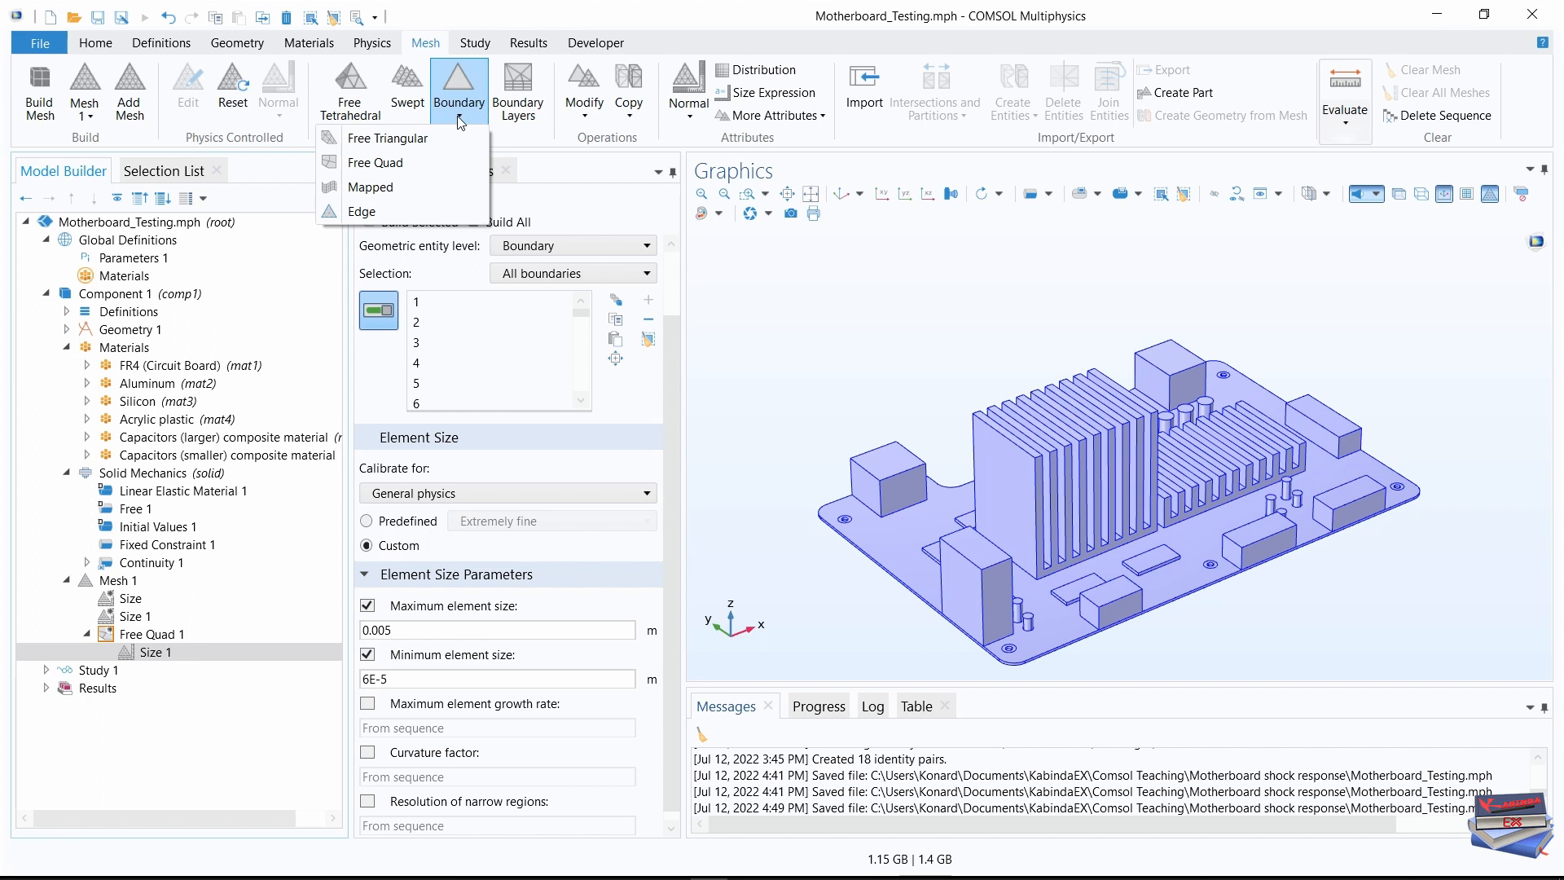
left_click(368, 192)
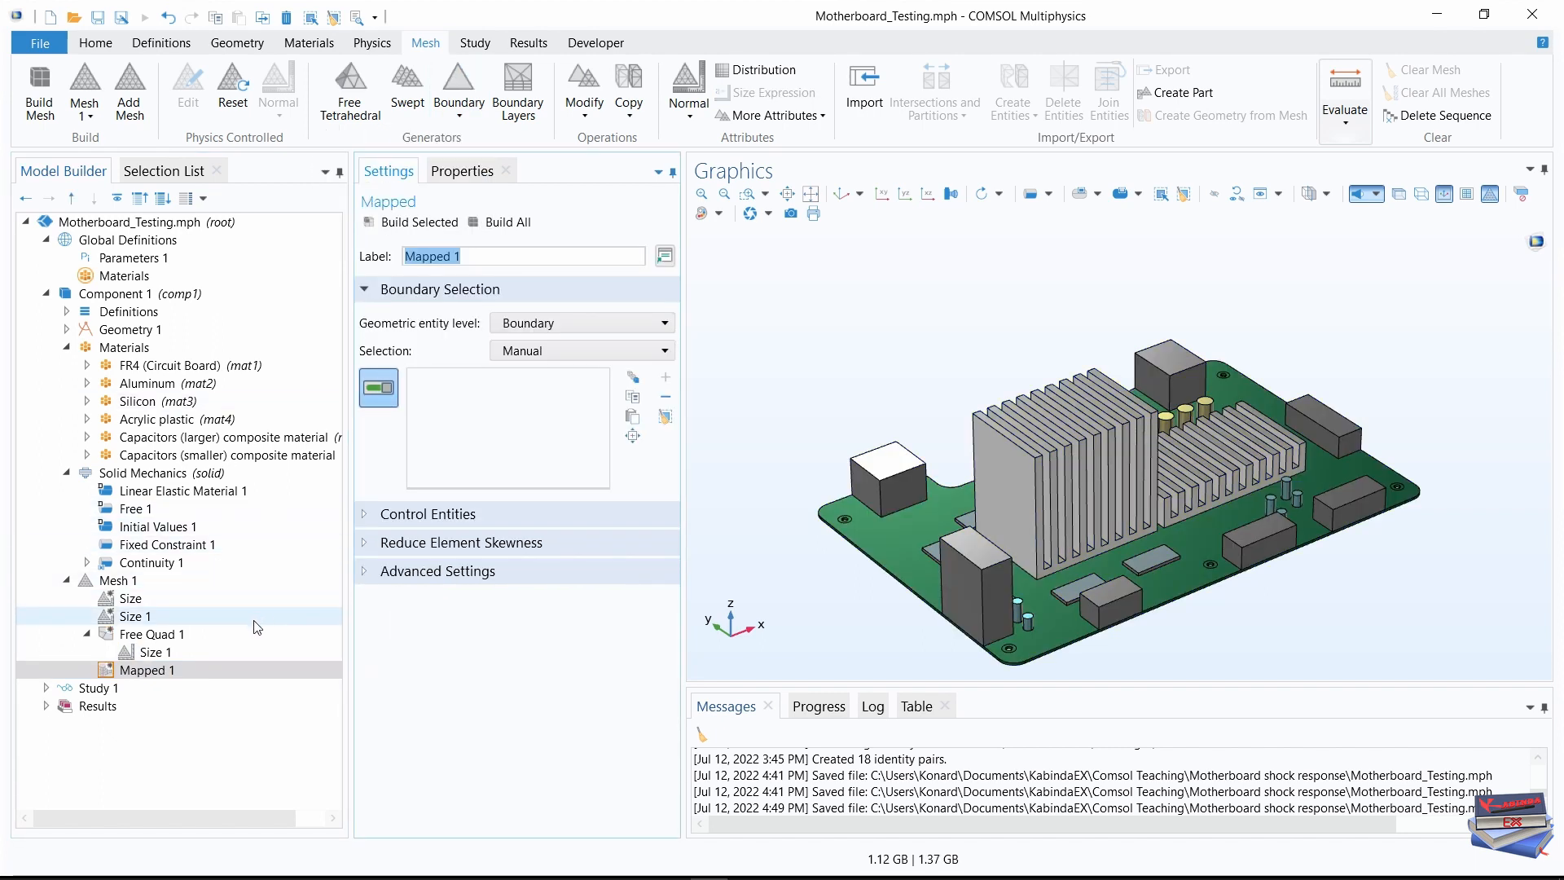
Highlight boundaries 46, 52, 57, 62, 69 and 74 in the boundary list for the Mapped 1 operation
left_click(152, 175)
left_click_drag(327, 298, 329, 375)
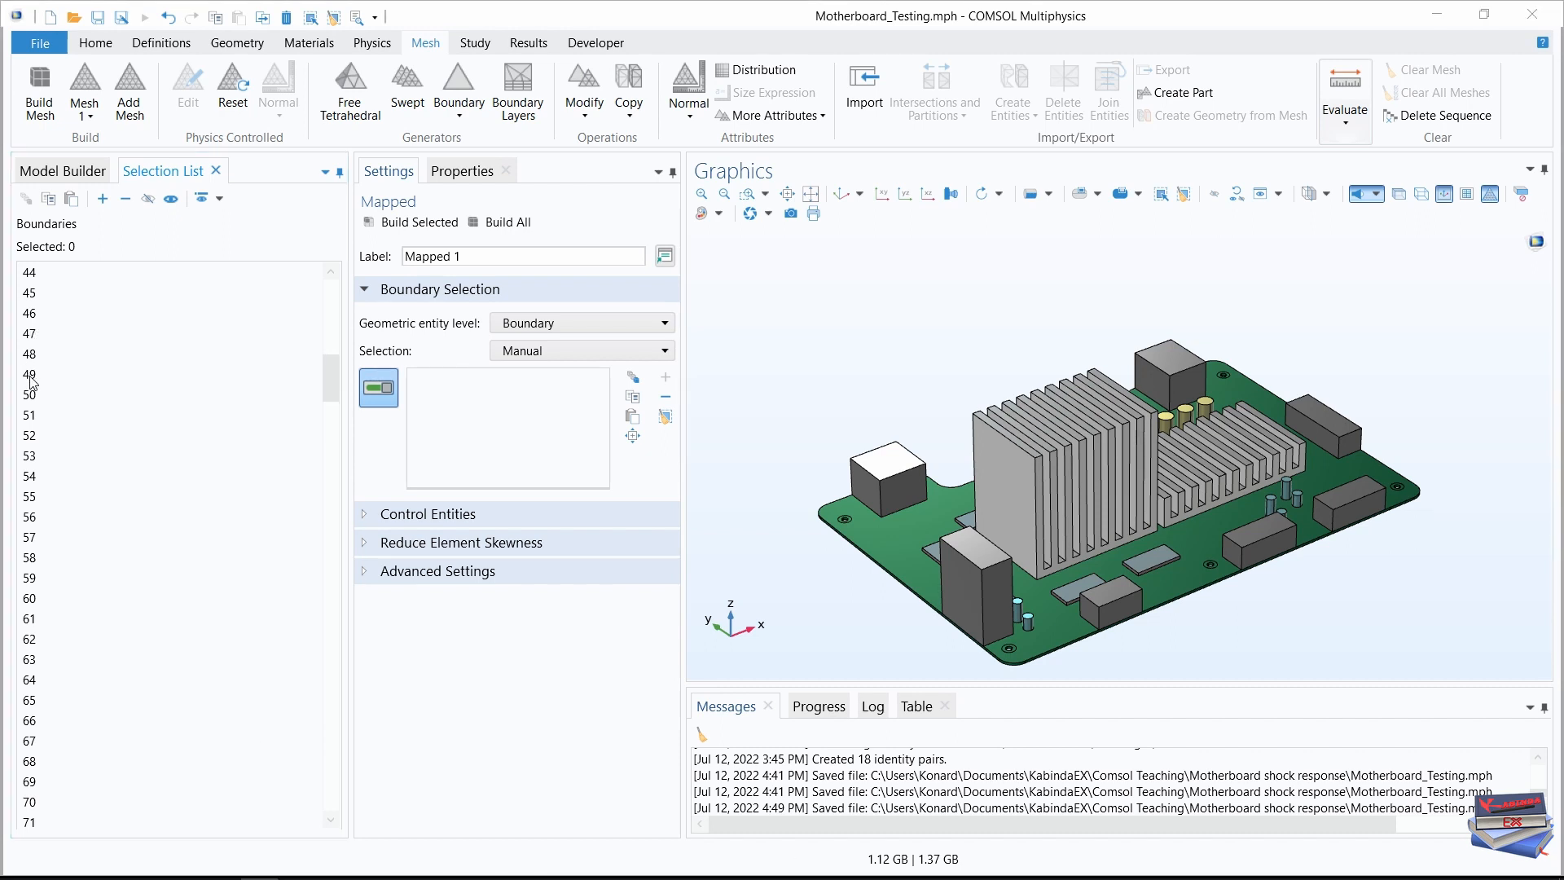
left_click(35, 314)
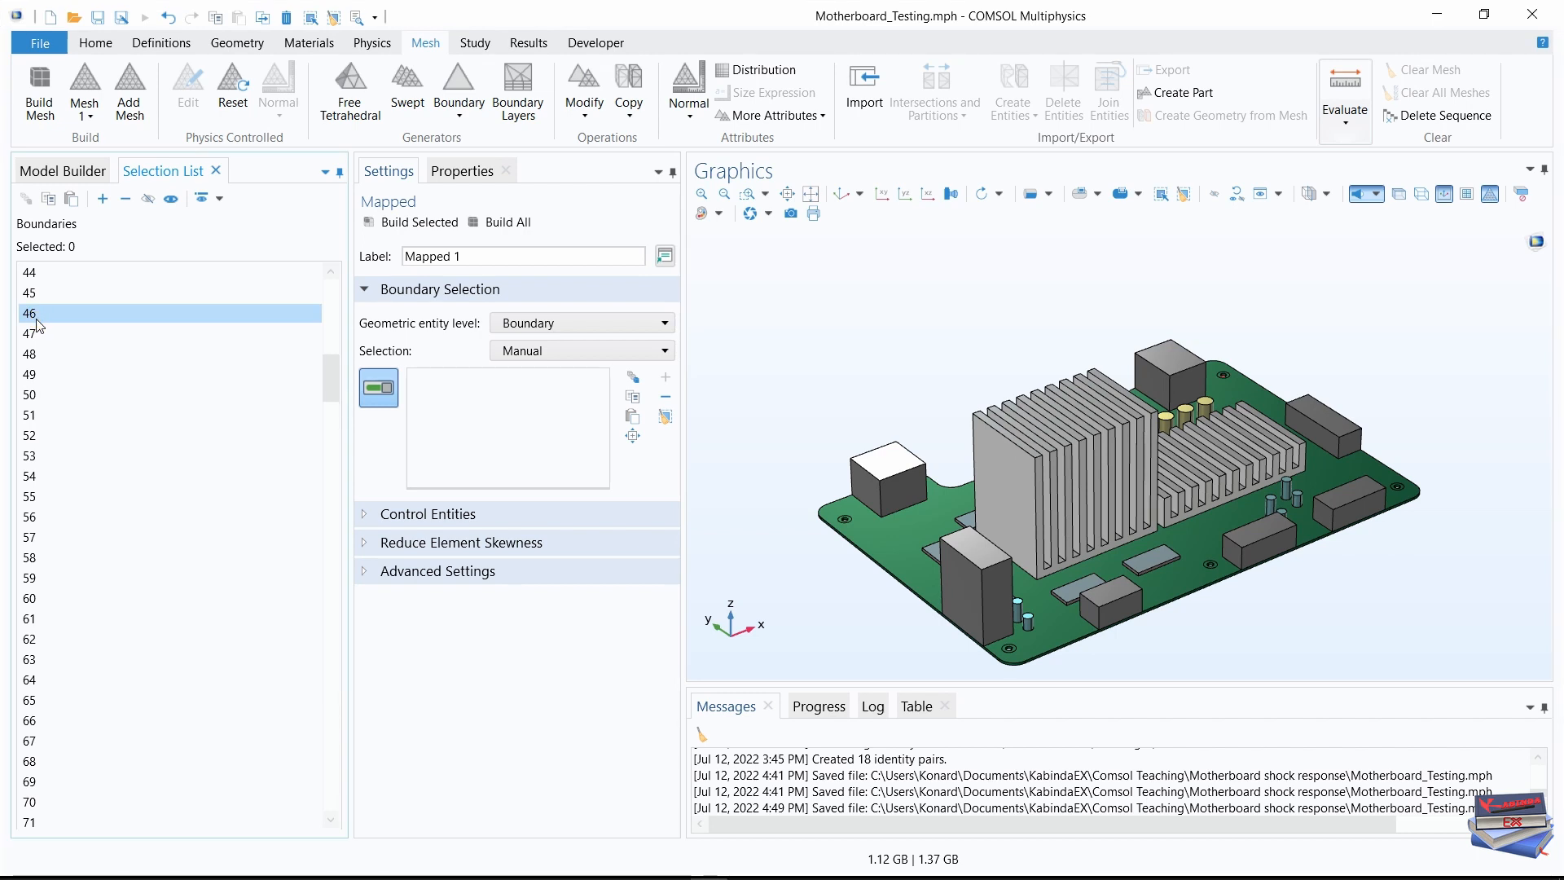
left_click(33, 435, "ctrl")
left_click(32, 537, "ctrl")
scroll(37, 488, "down", 3)
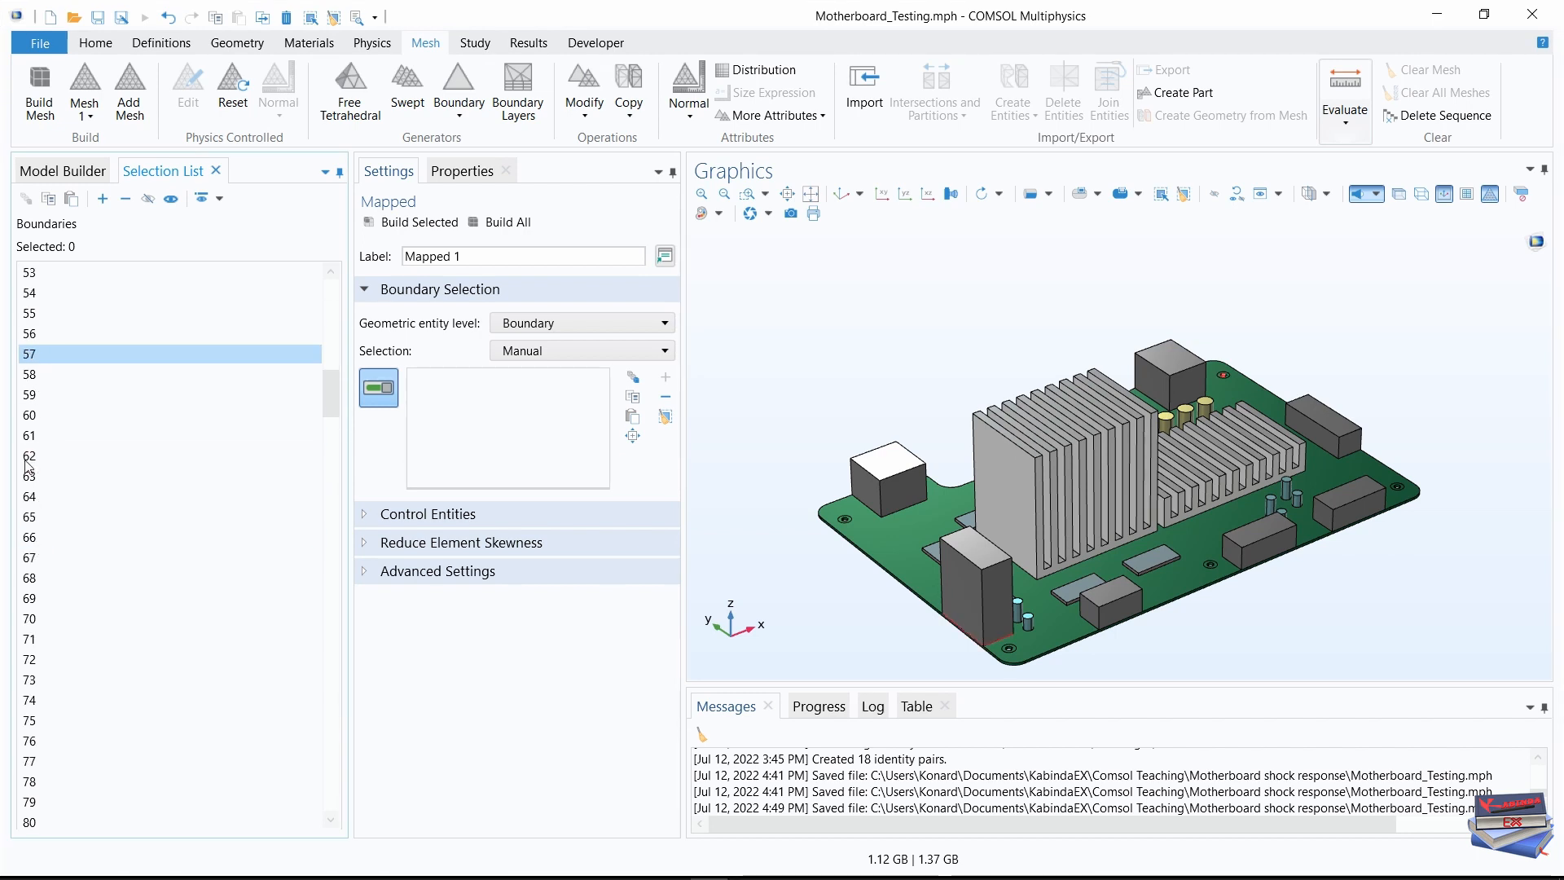
left_click(31, 455, "ctrl")
left_click(66, 598, "ctrl")
scroll(61, 489, "down", 3)
left_click(32, 521, "ctrl")
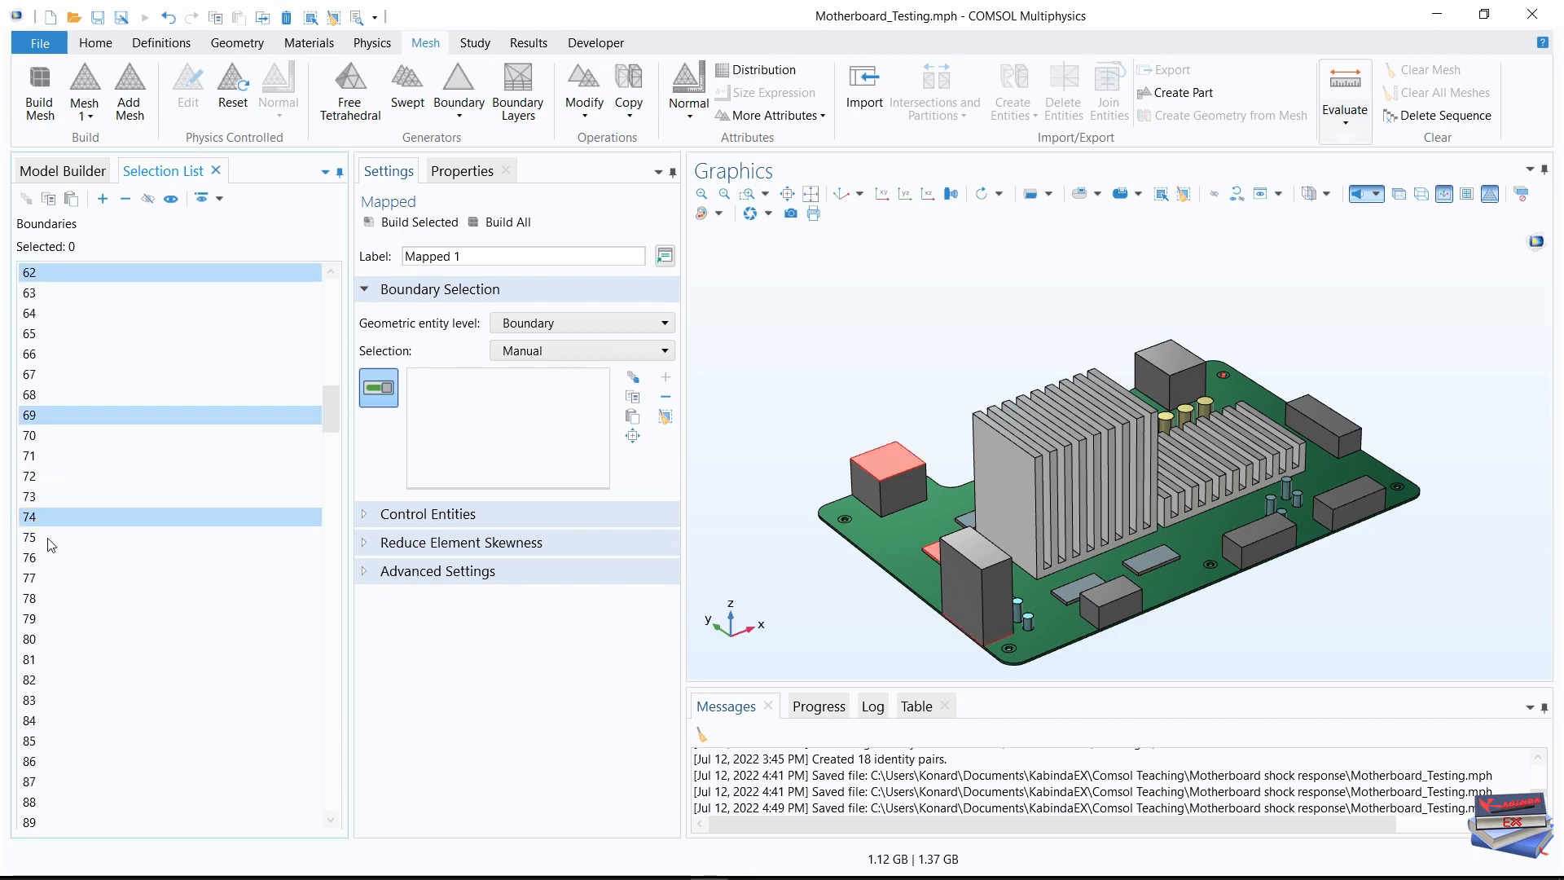
Extend the highlighted boundaries for Mapped 1 with 79, 88, 93, 100 and 106
left_click(49, 618, "ctrl")
scroll(76, 551, "down", 3)
left_click(37, 618, "ctrl")
scroll(90, 594, "down", 4)
left_click(54, 481, "ctrl")
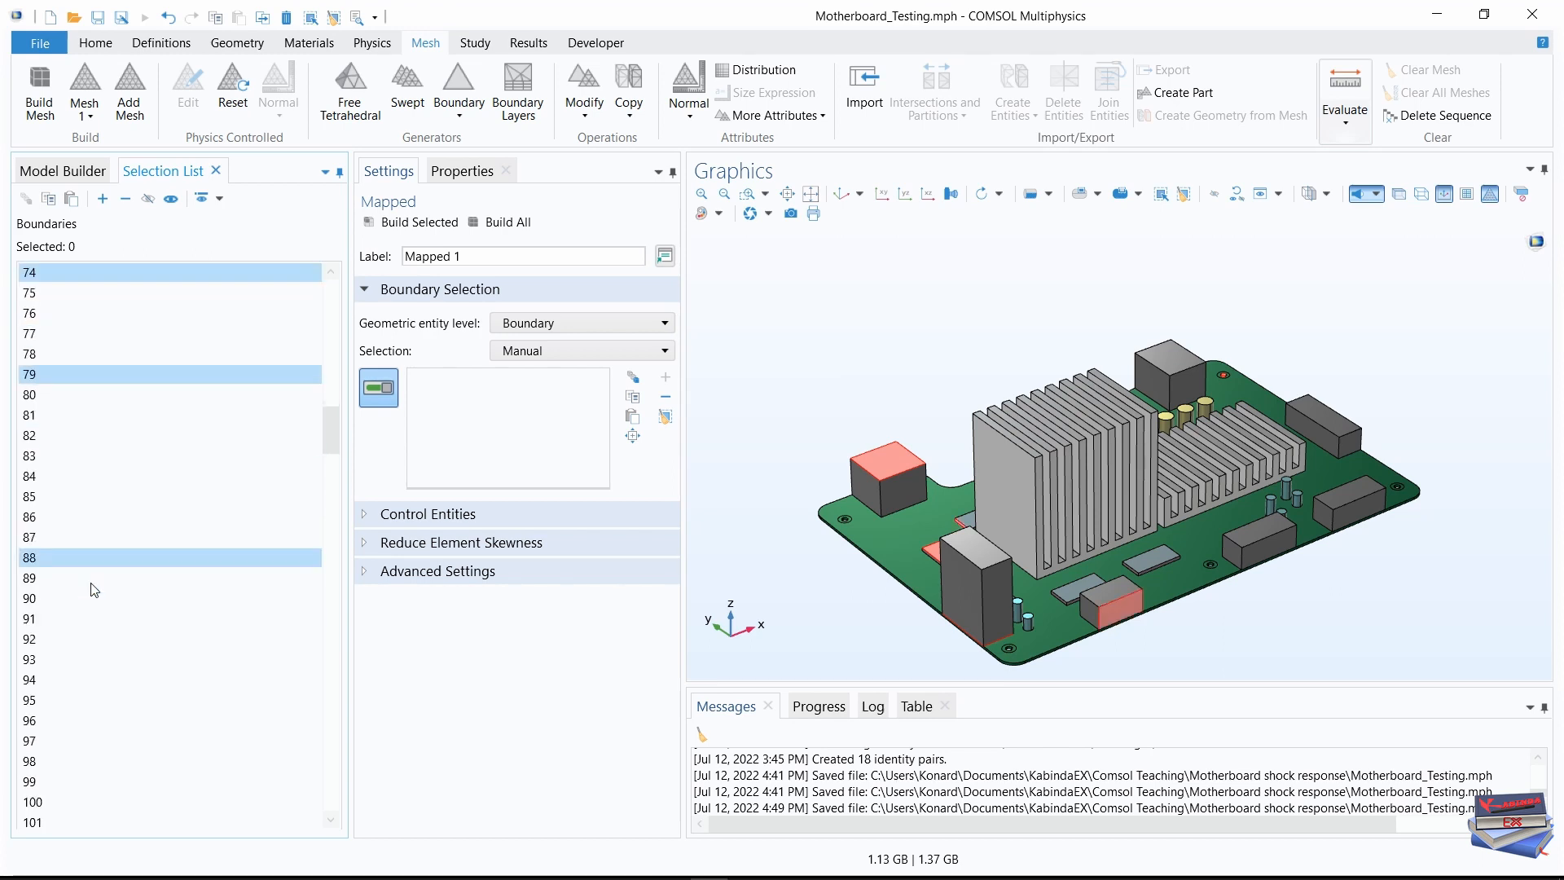
scroll(53, 489, "down", 2)
left_click(53, 495, "ctrl")
left_click(48, 618, "ctrl")
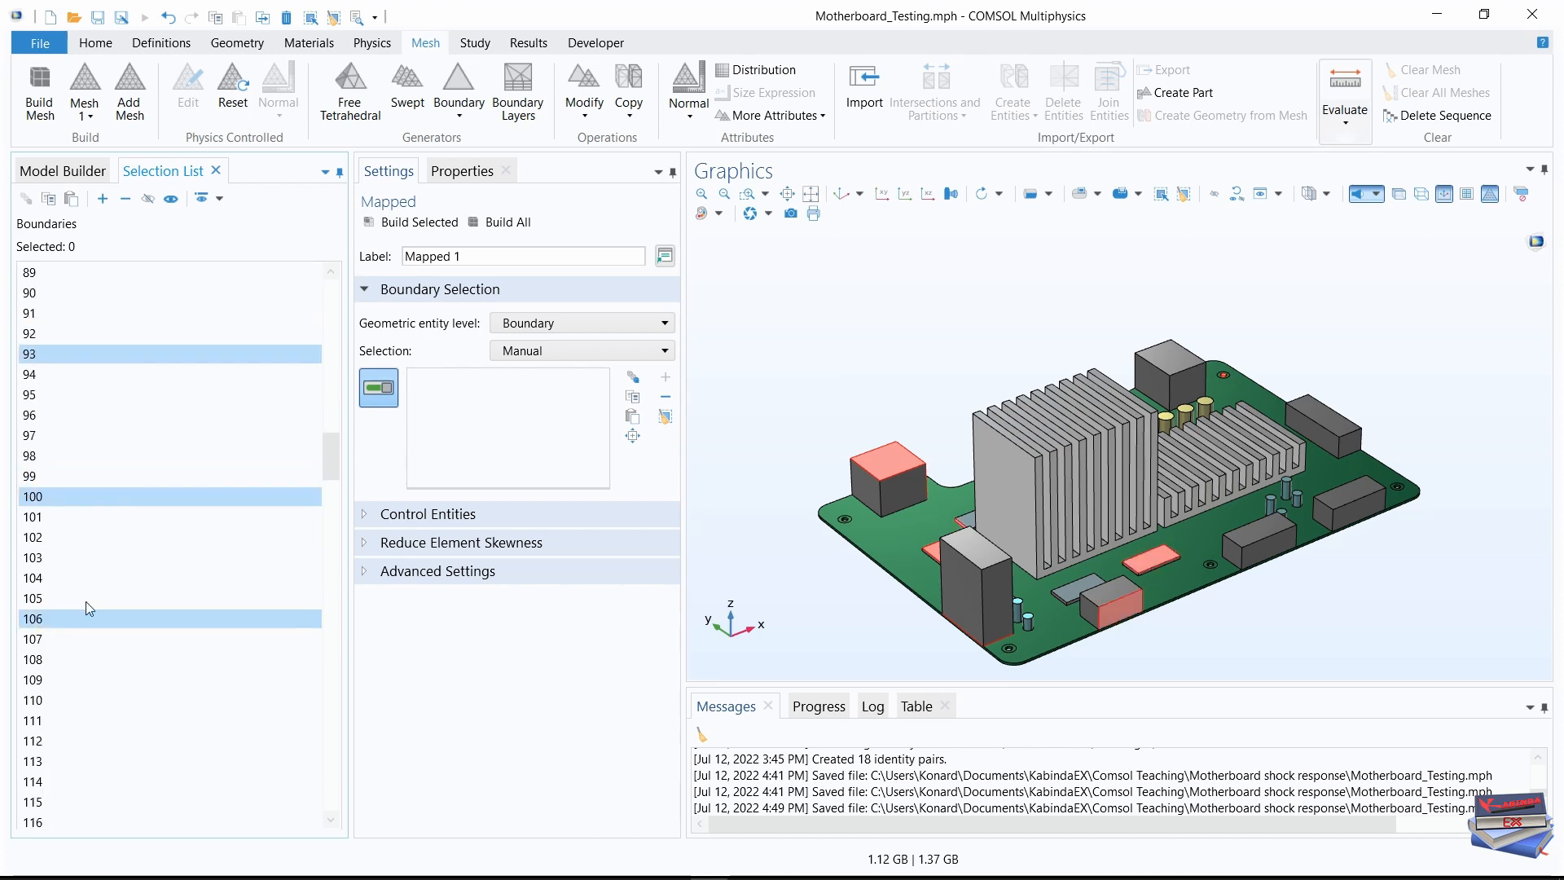
Extend the highlighted boundaries for Mapped 1 with 111, 118, 174 and 238
scroll(32, 554, "down", 3)
scroll(32, 547, "down", 3)
left_click(52, 558, "ctrl")
scroll(54, 488, "down", 10)
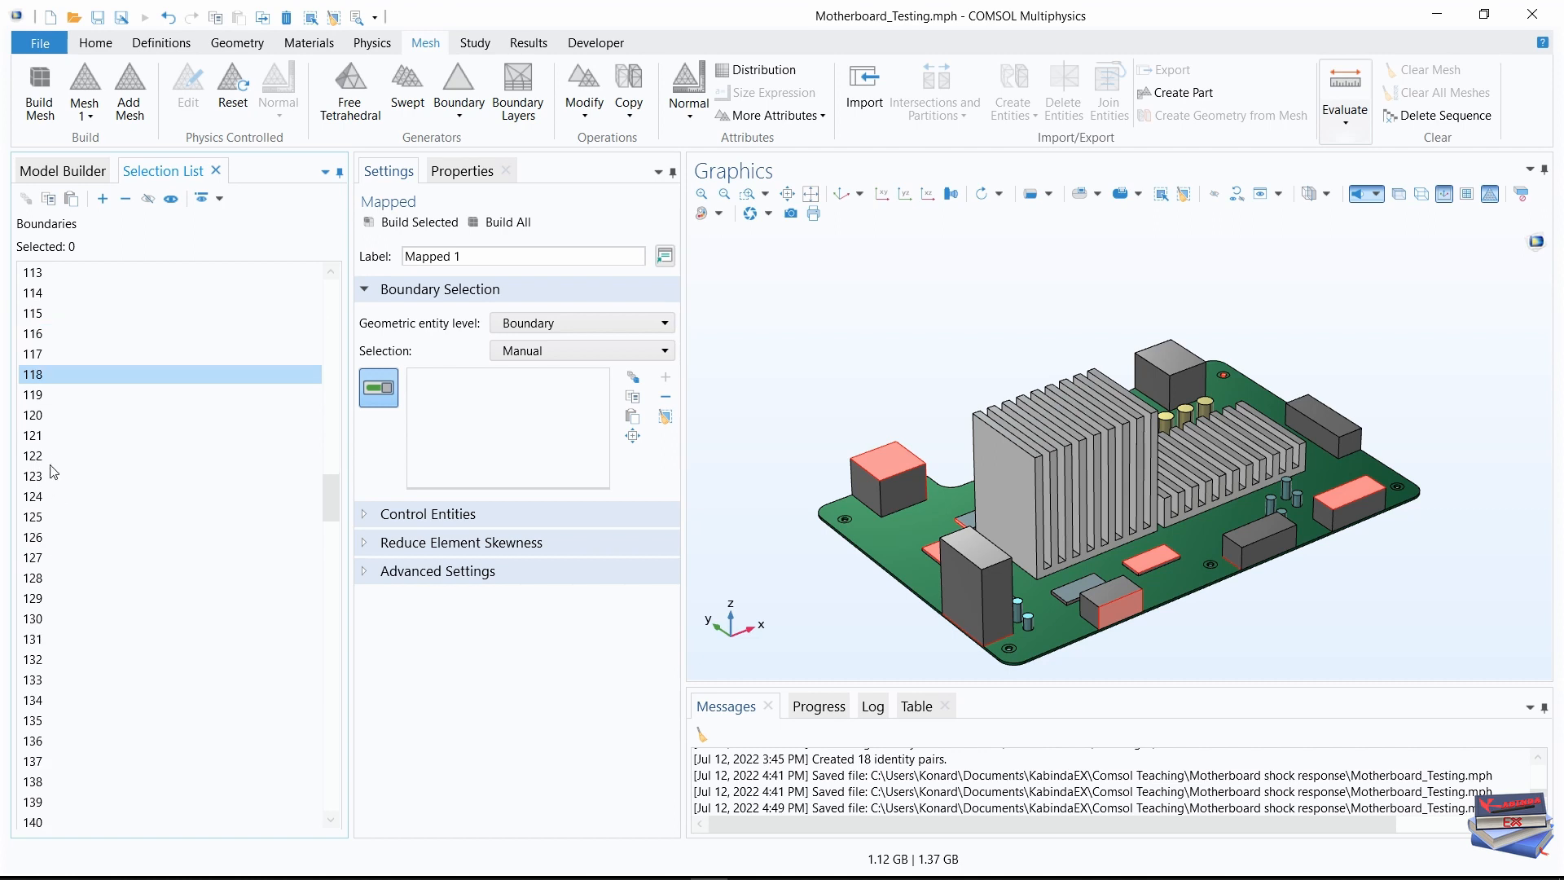
scroll(51, 570, "down", 10)
left_click(61, 607, "ctrl")
scroll(90, 619, "down", 4)
scroll(88, 619, "down", 8)
scroll(89, 619, "down", 5)
left_click(51, 436, "ctrl")
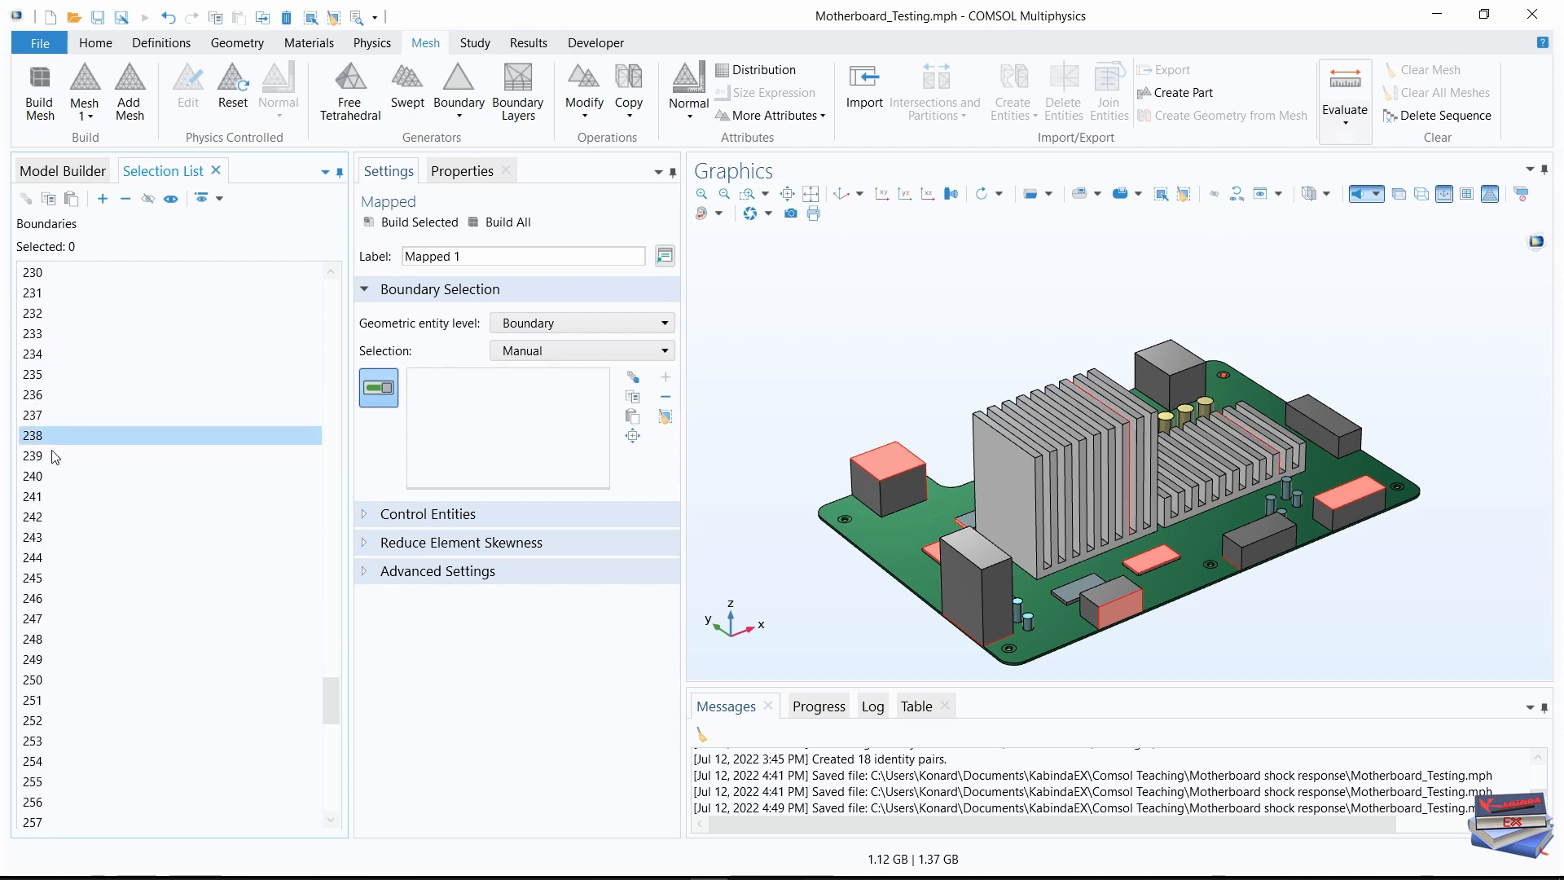
Review the boundary list to check which boundary numbers are highlighted for Mapped 1
scroll(112, 496, "up", 4)
scroll(112, 501, "up", 20)
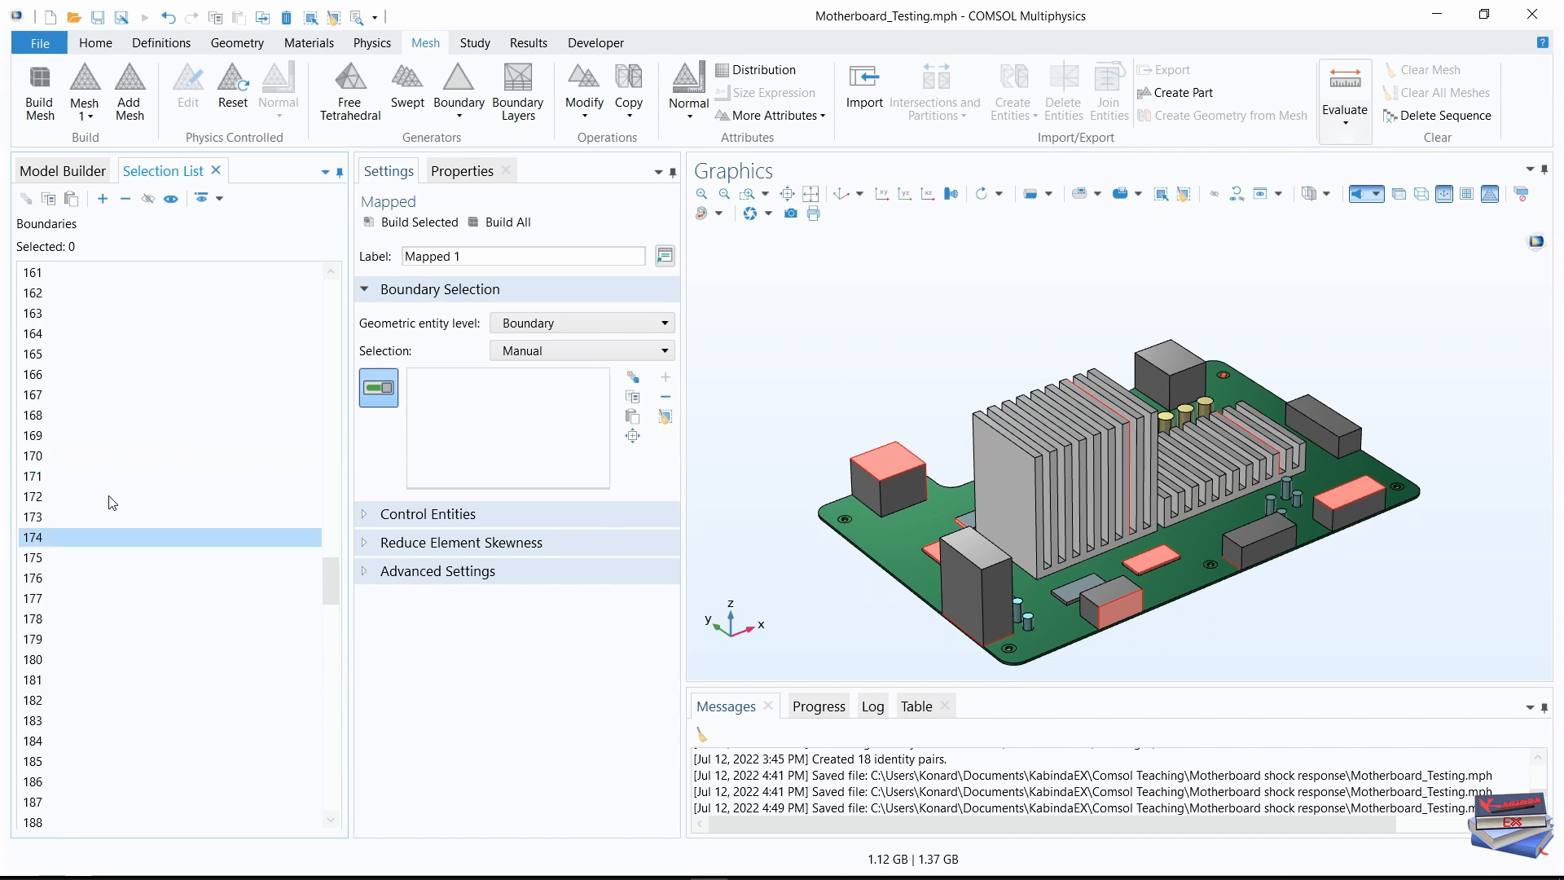
scroll(109, 495, "up", 16)
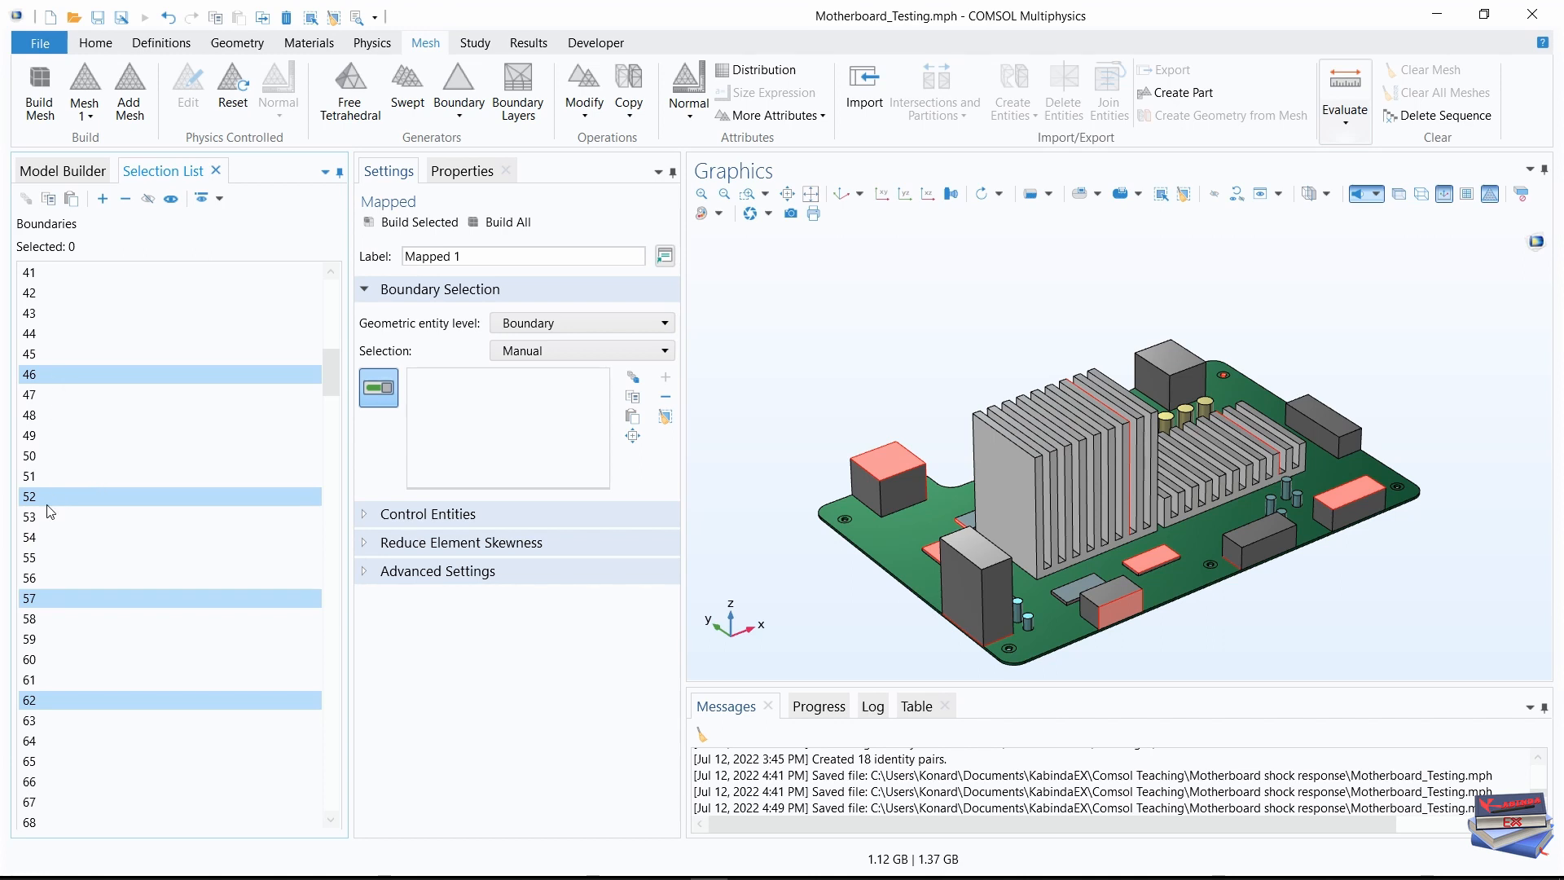
scroll(51, 511, "down", 2)
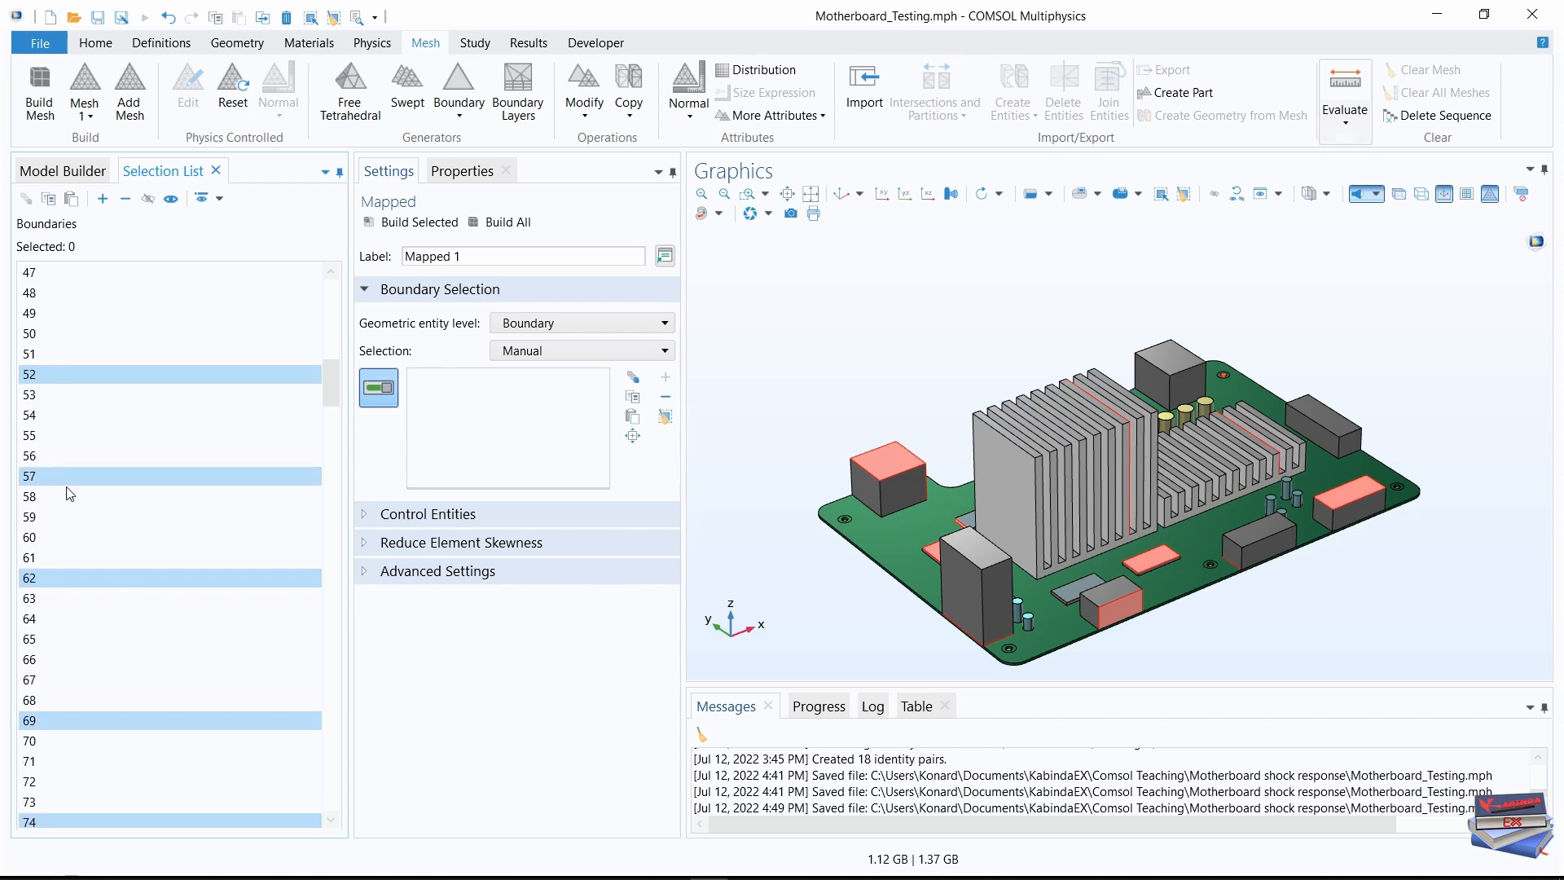
scroll(70, 493, "down", 3)
scroll(72, 411, "down", 3)
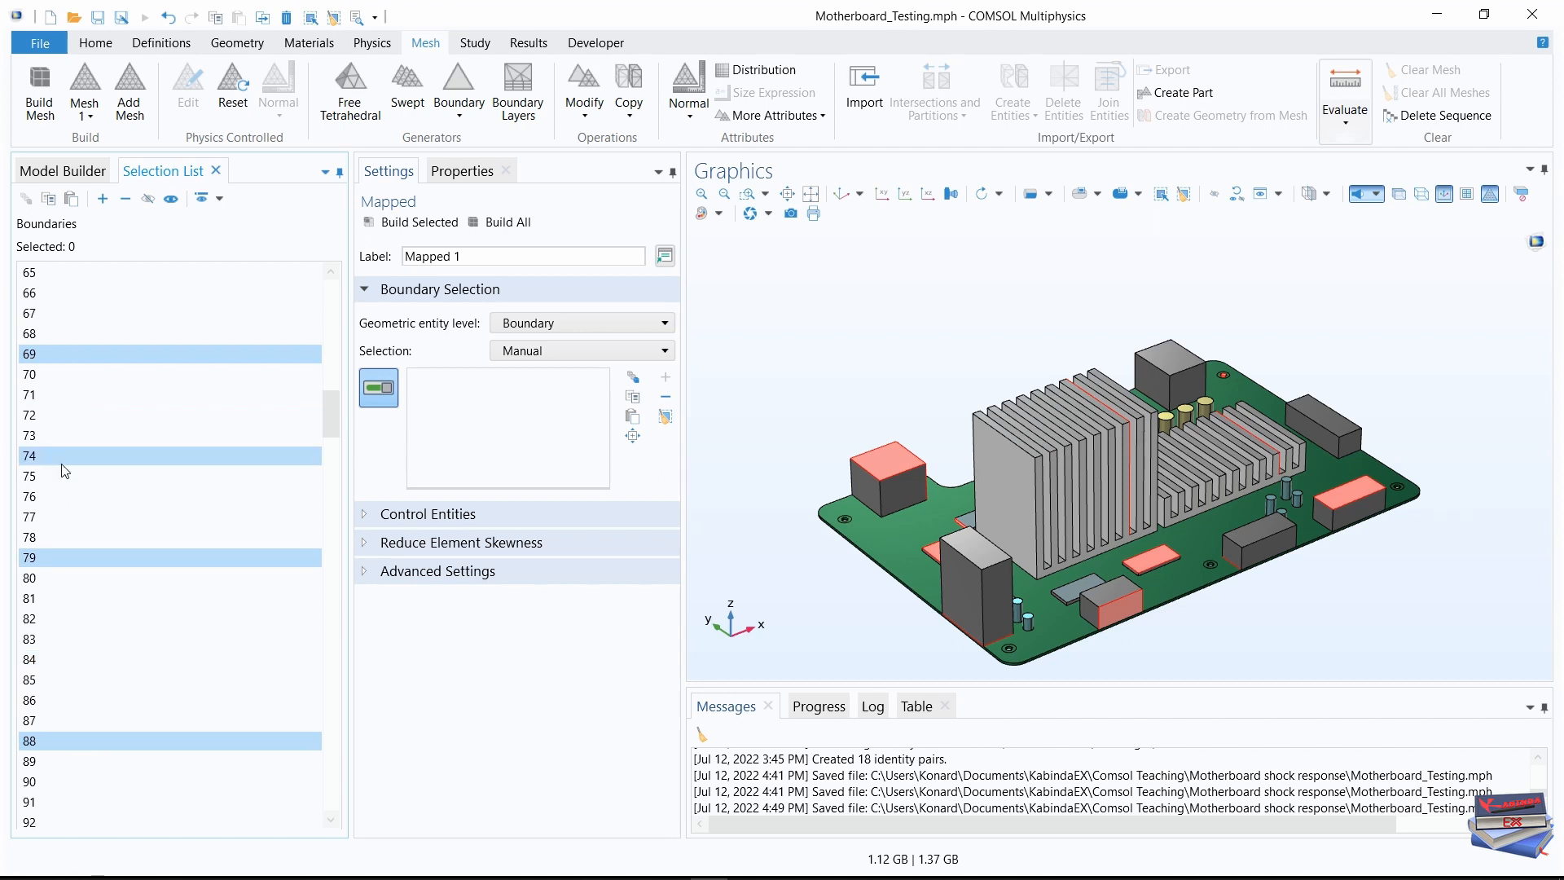
scroll(73, 570, "down", 3)
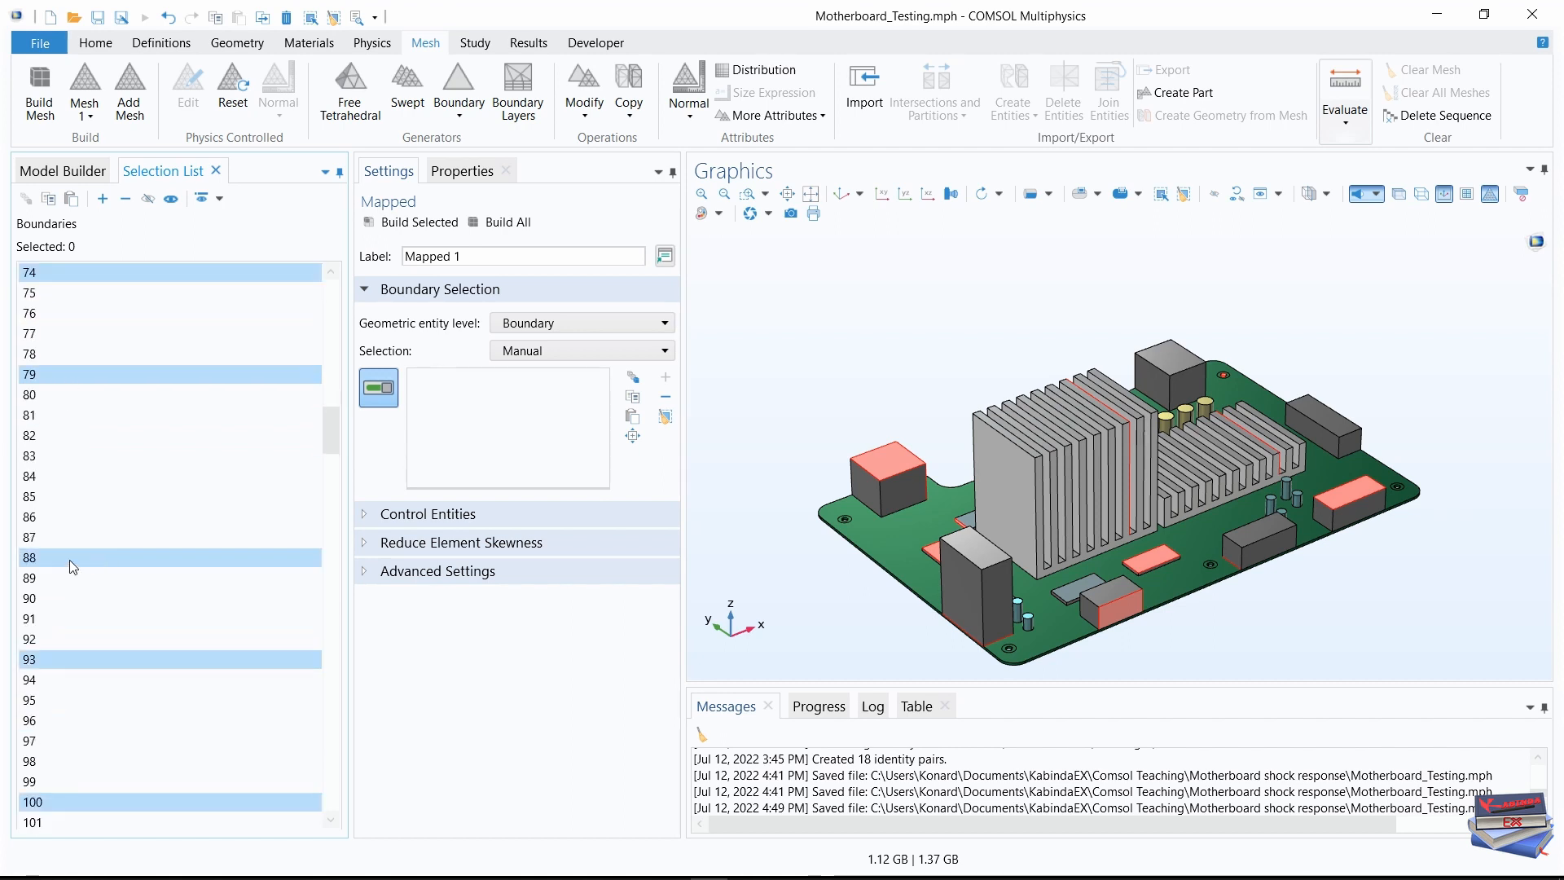
scroll(70, 554, "down", 3)
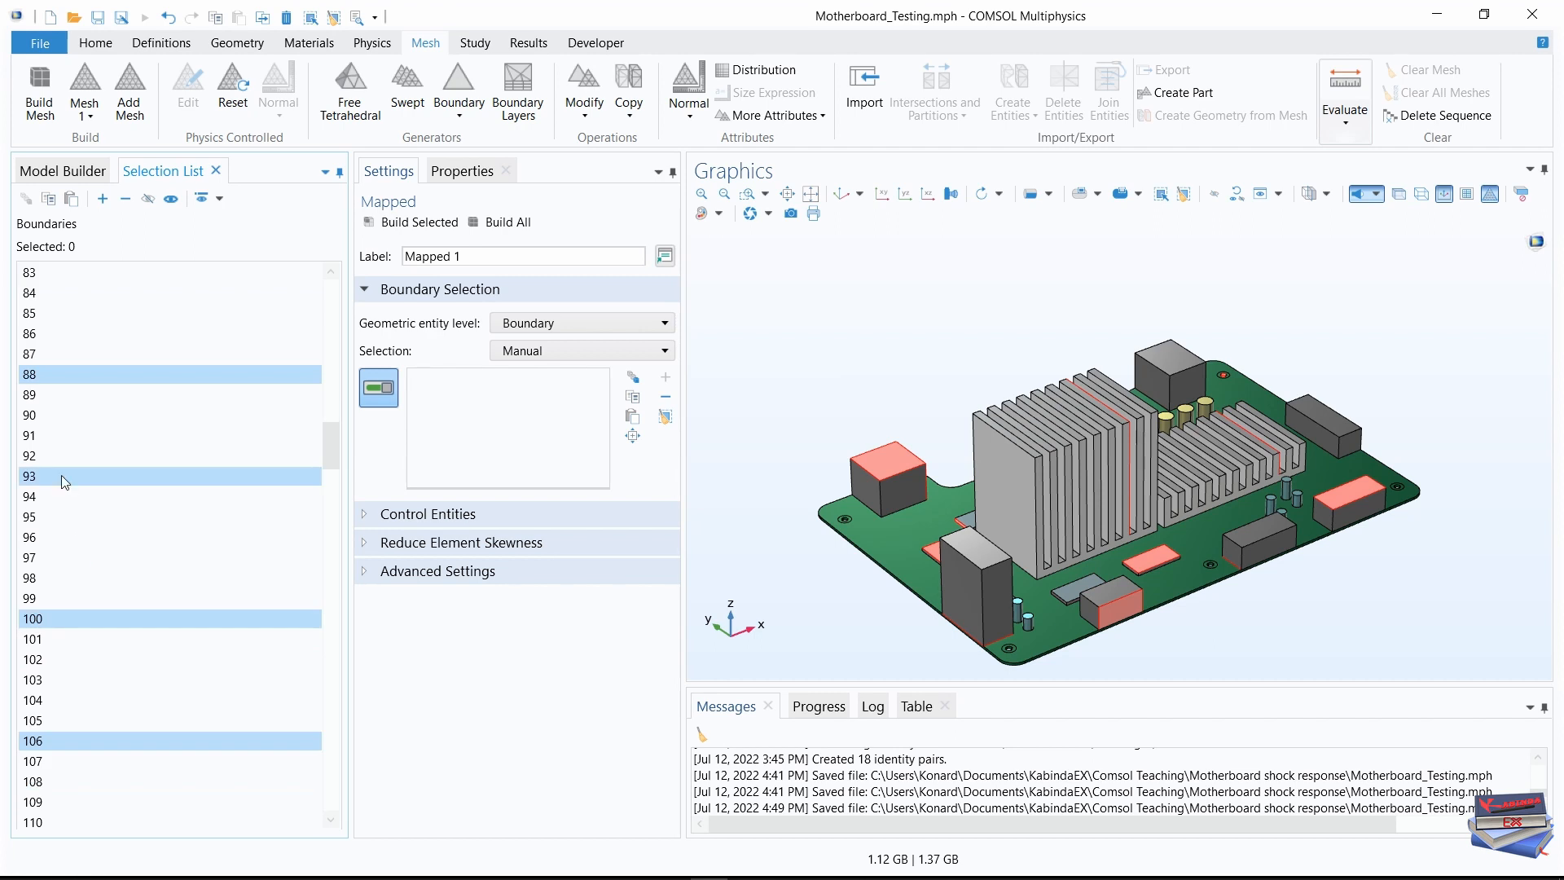
scroll(63, 479, "down", 3)
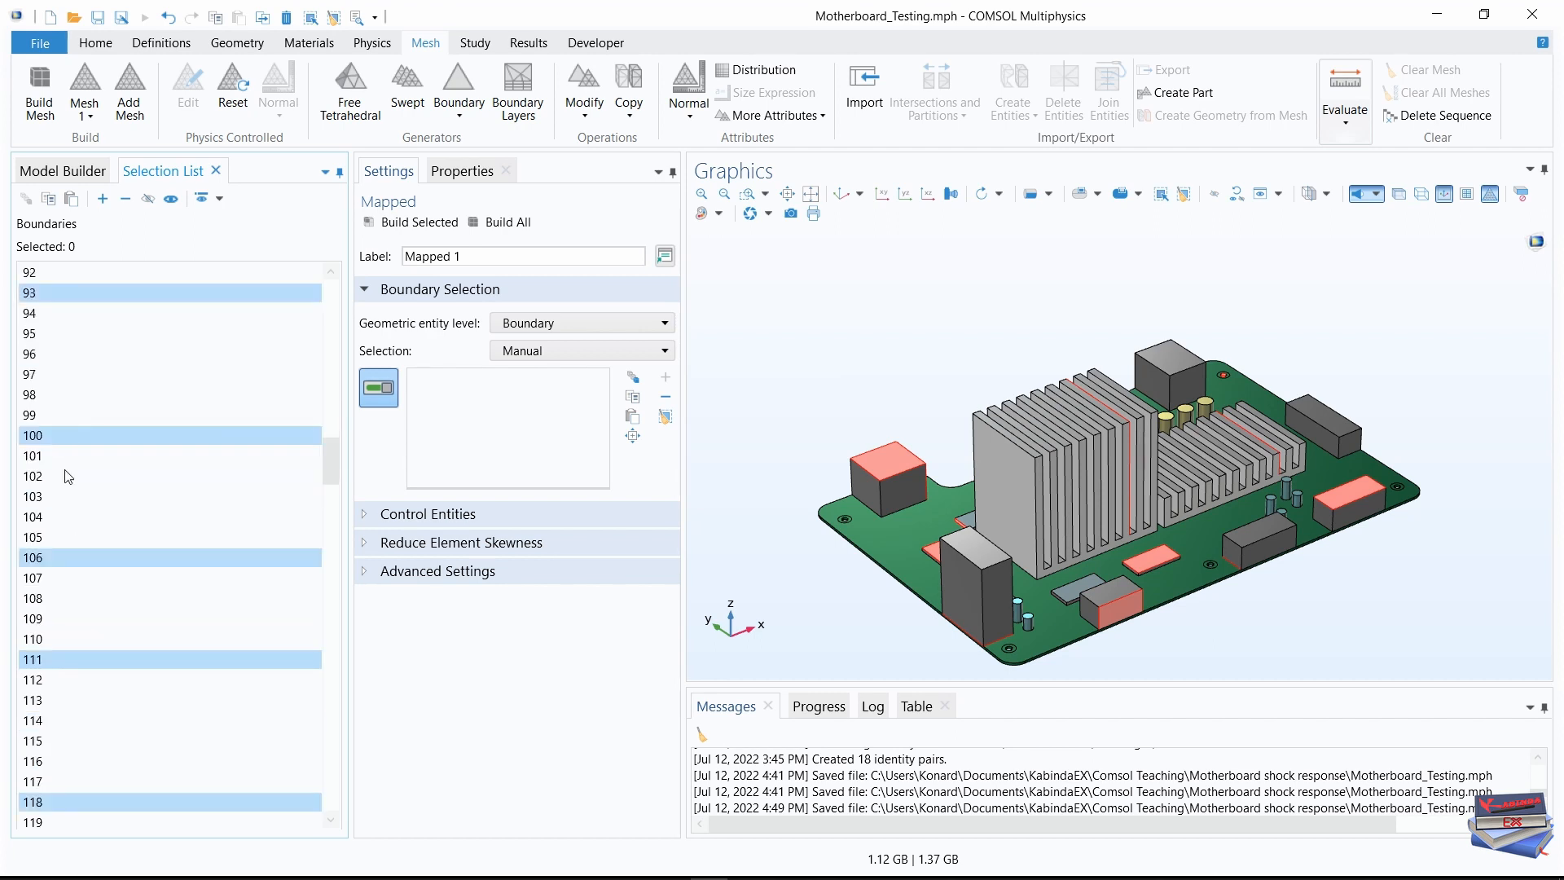
scroll(70, 495, "down", 3)
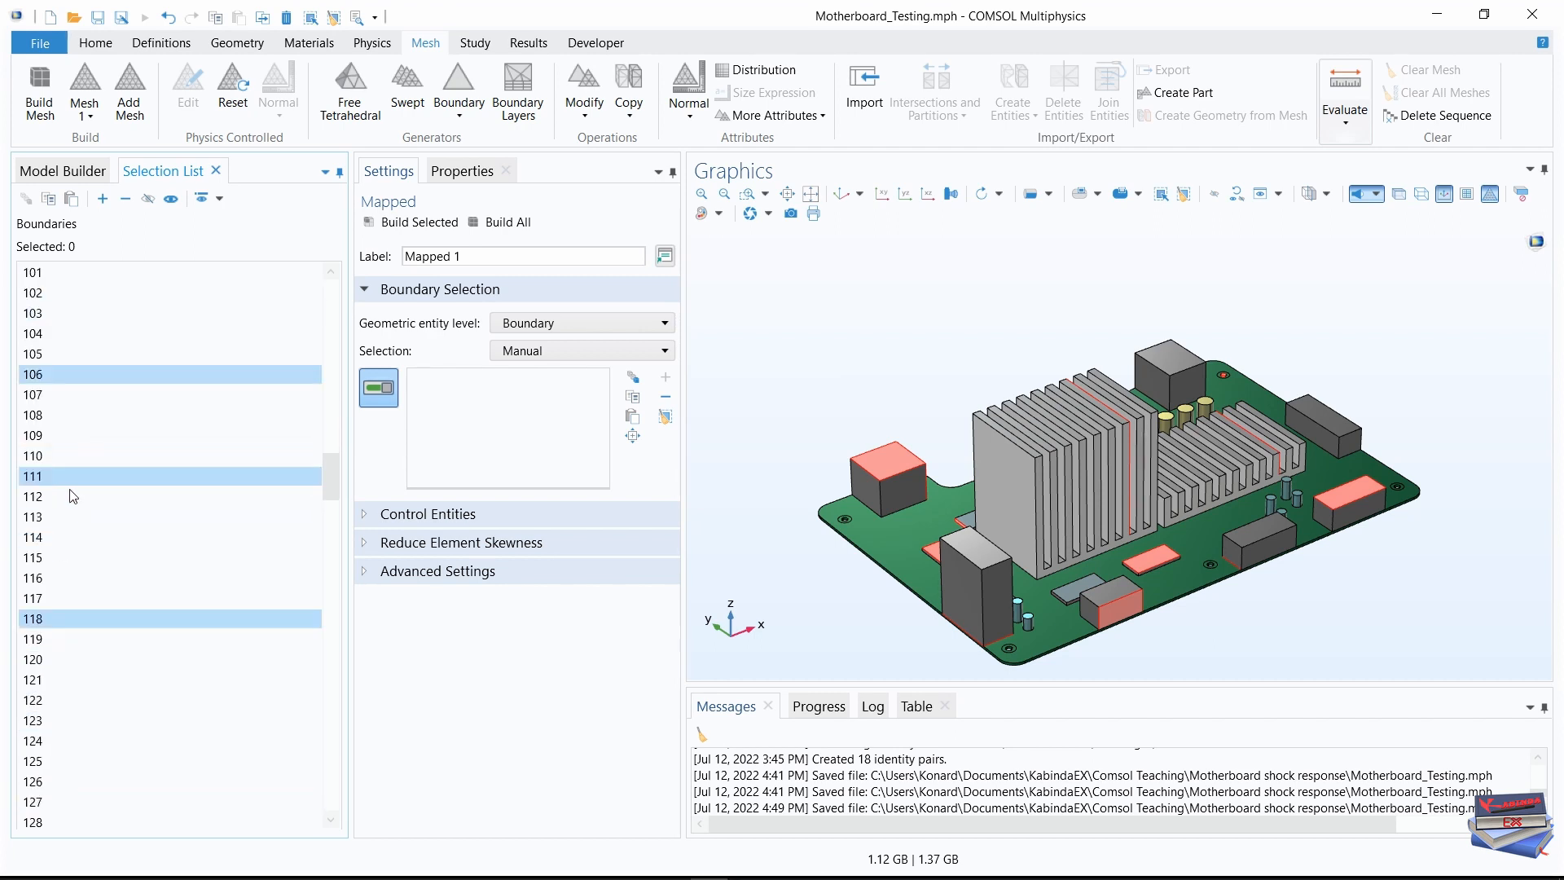
scroll(72, 498, "down", 2)
scroll(67, 501, "down", 18)
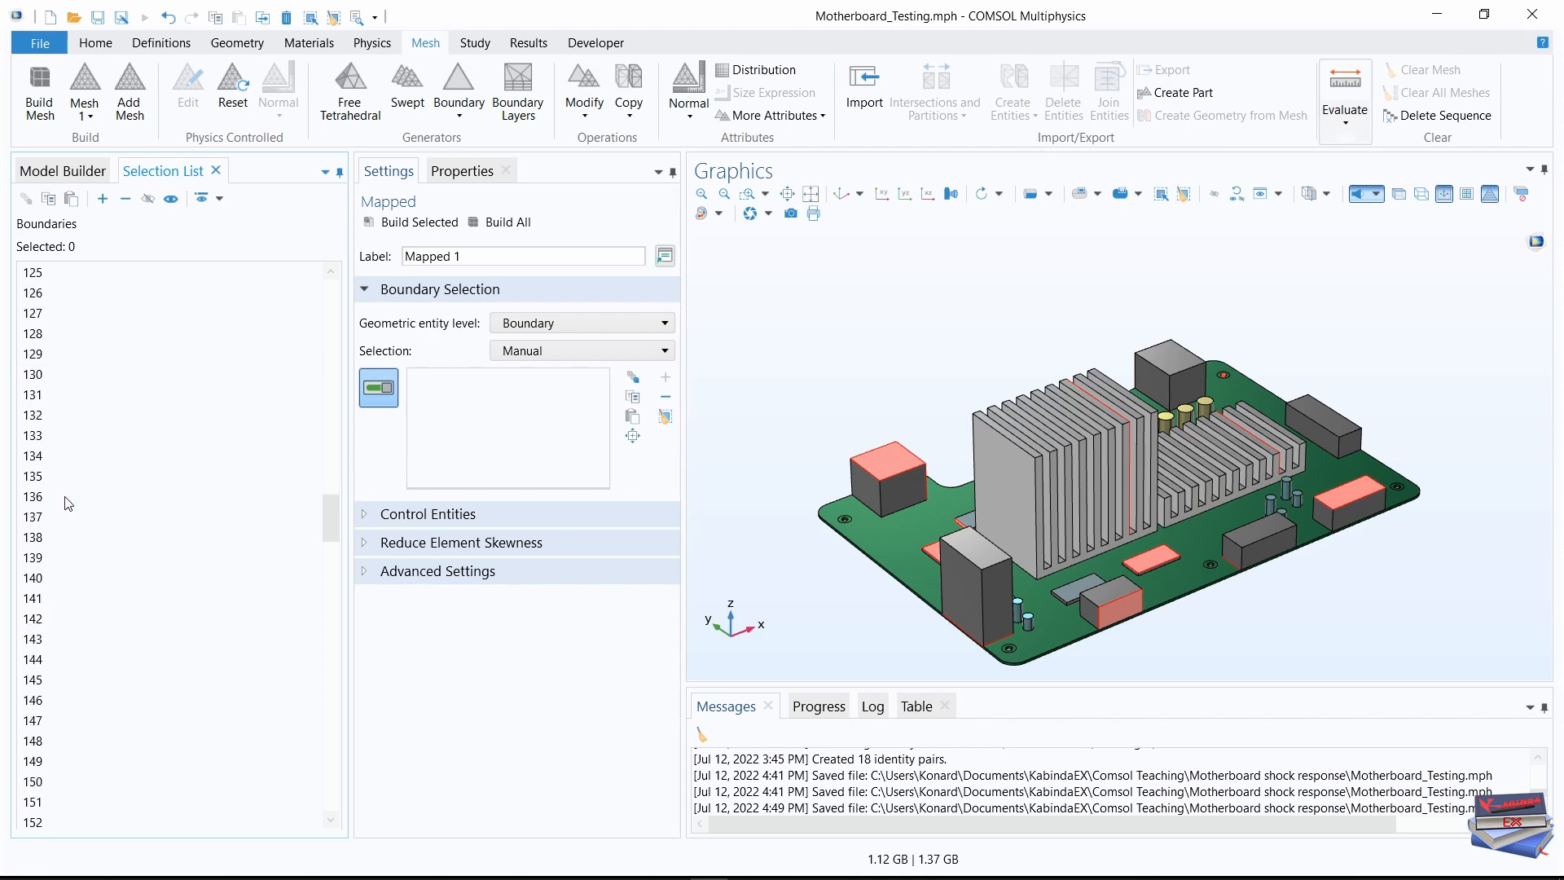
scroll(69, 502, "down", 2)
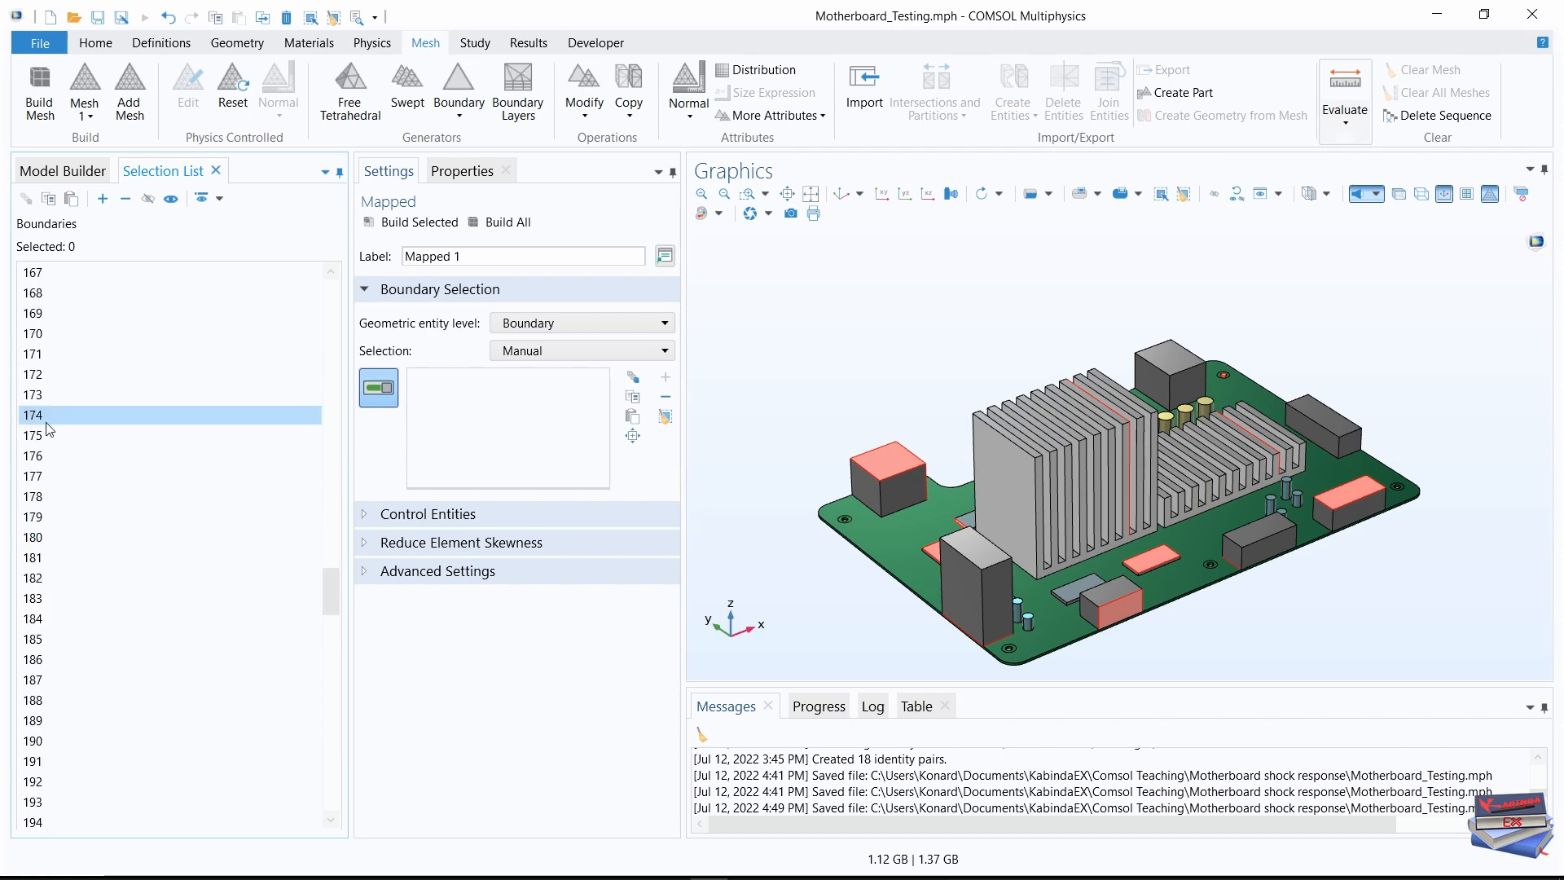
scroll(52, 433, "down", 19)
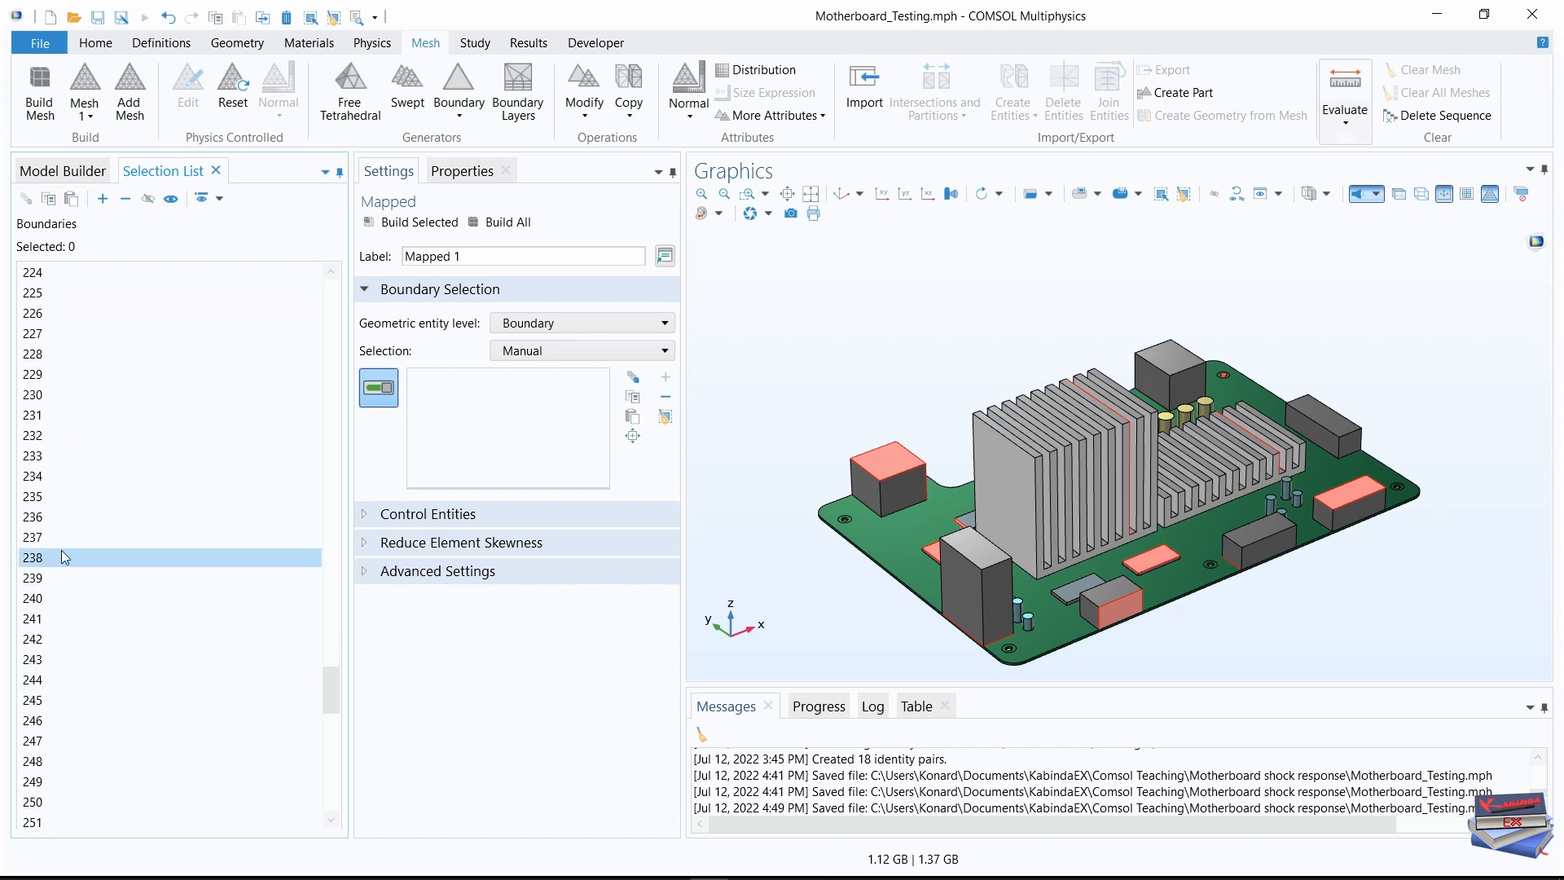
scroll(73, 544, "up", 10)
scroll(84, 542, "up", 7)
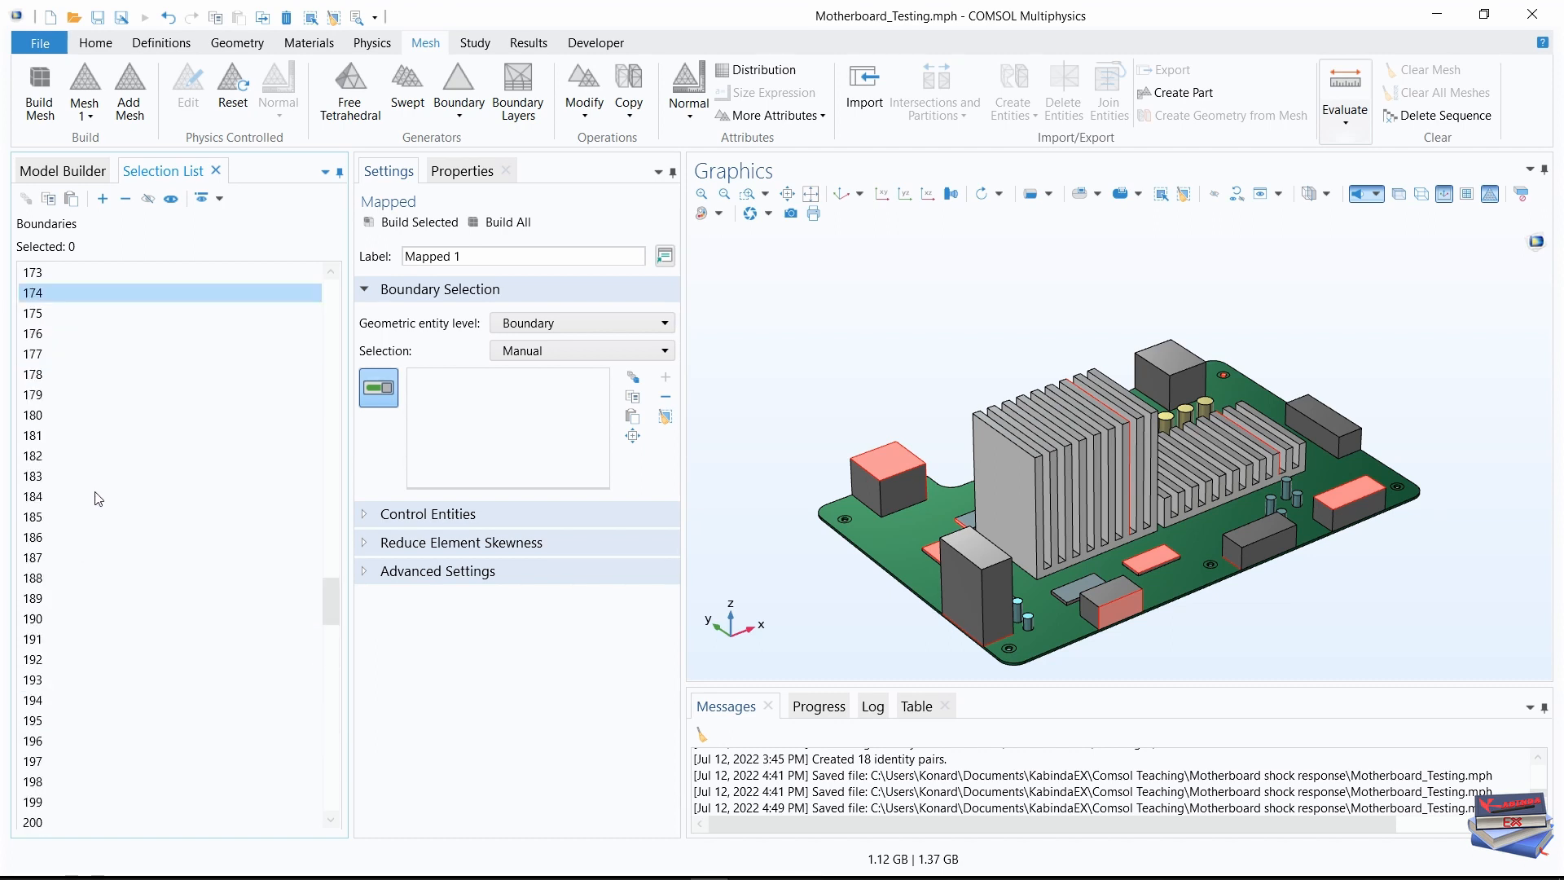
Add the highlighted boundaries to the Mapped 1 selection and display the geometry as transparent
left_click(102, 198)
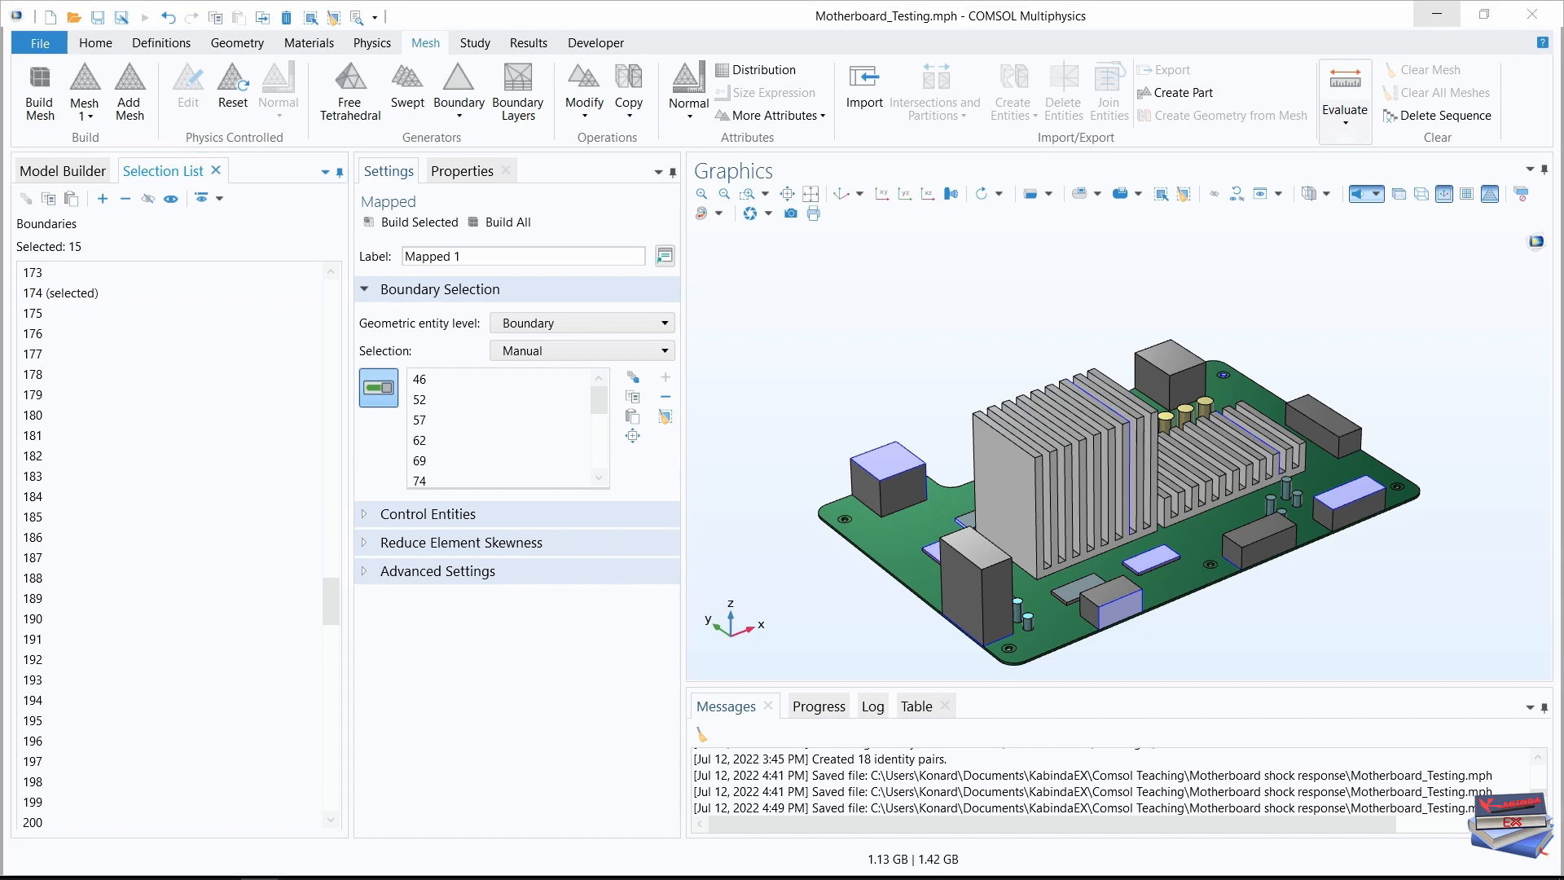
left_click(1397, 194)
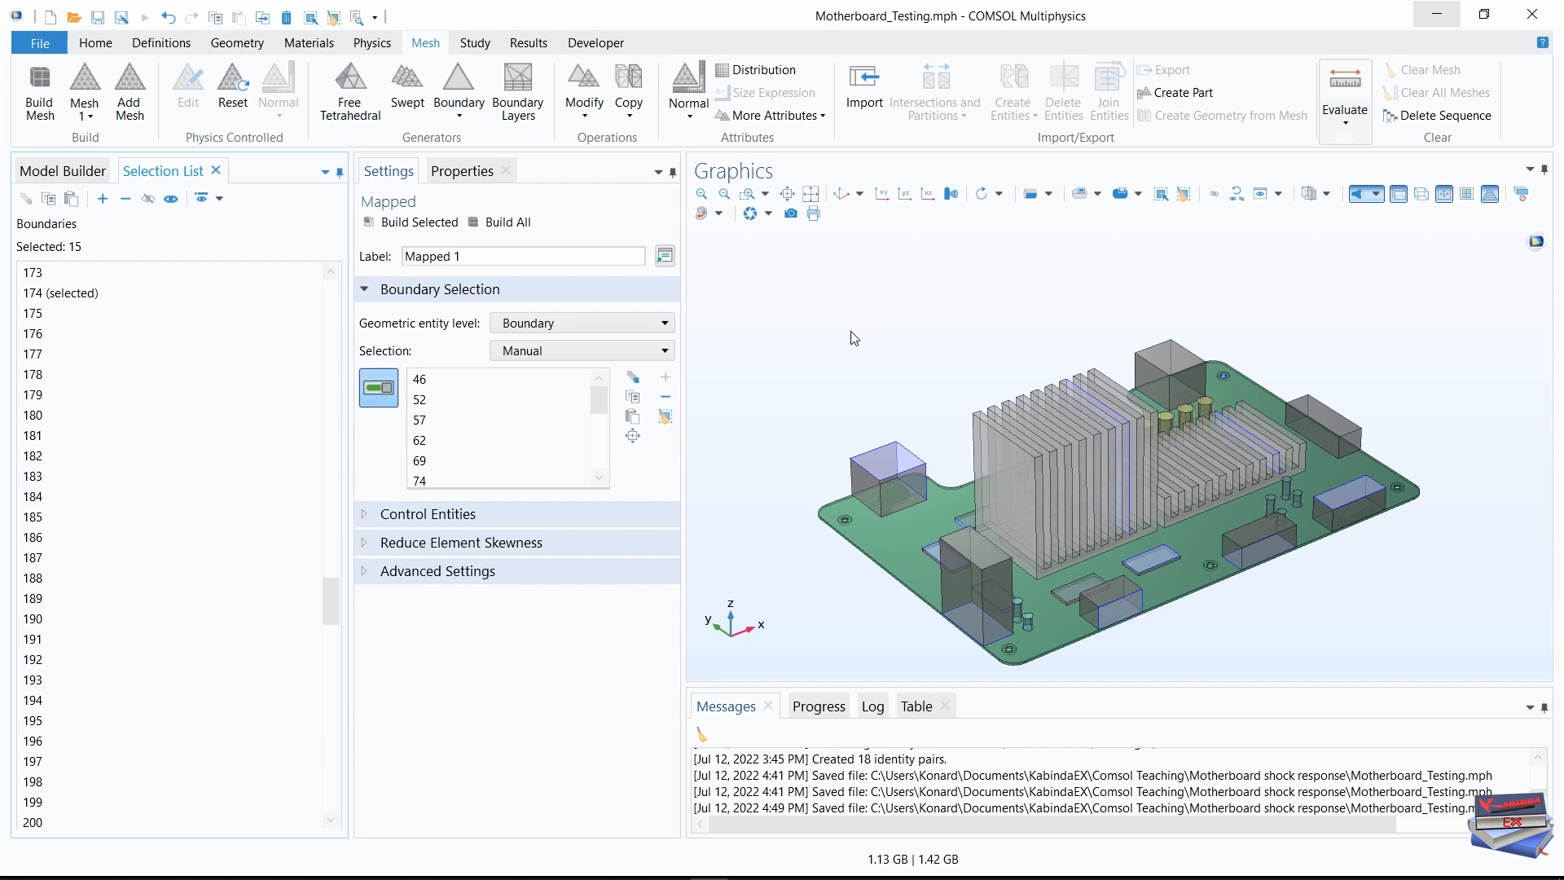
Add a Size attribute to Mapped 1 and apply it to all boundaries
left_click(63, 170)
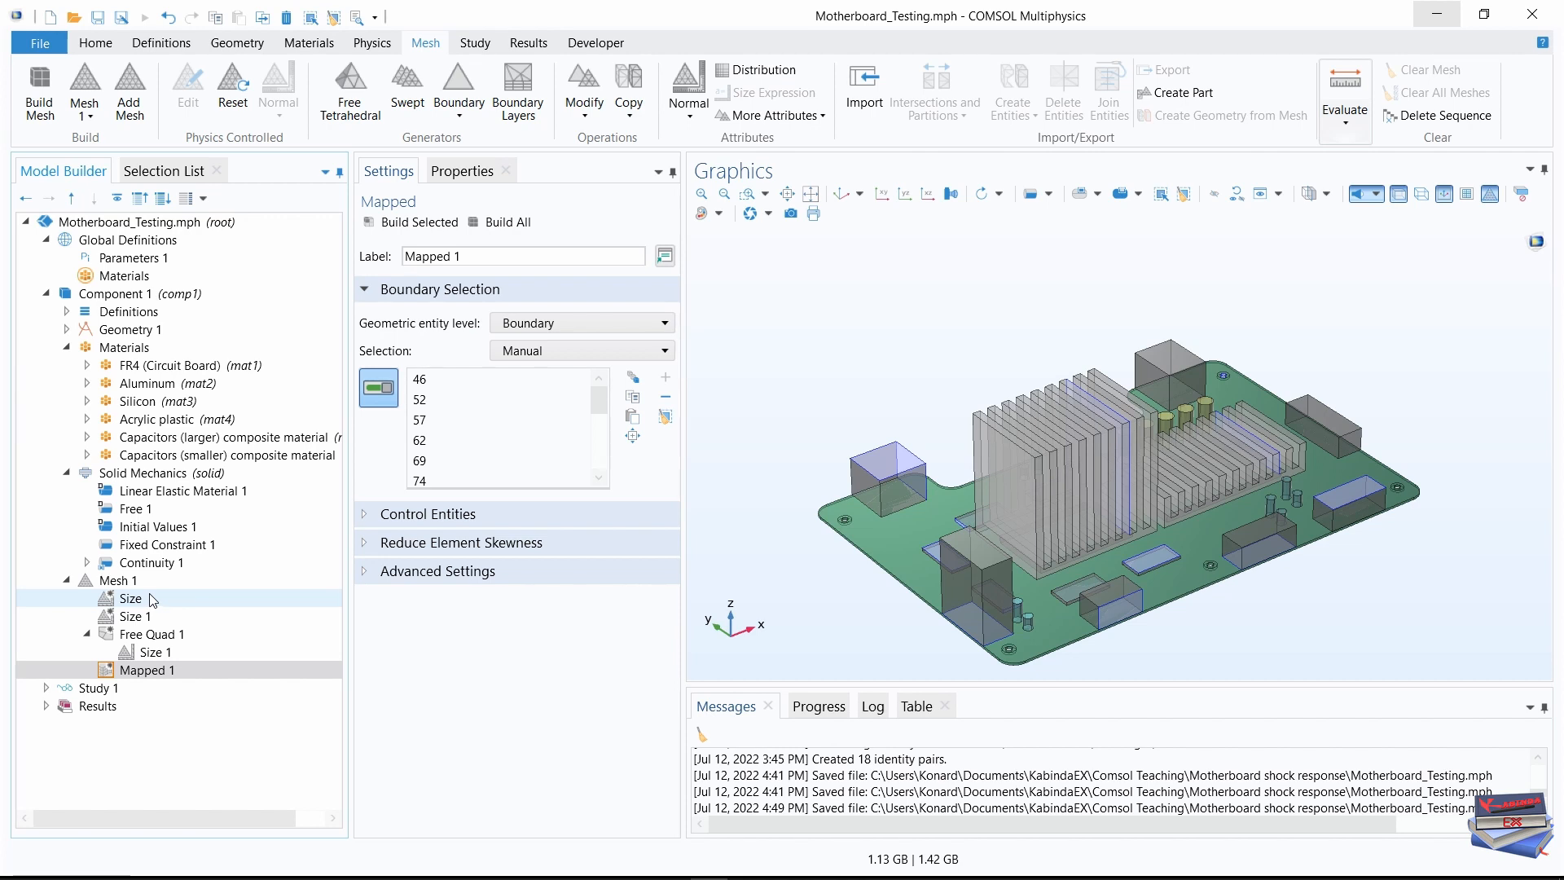
right_click(141, 673)
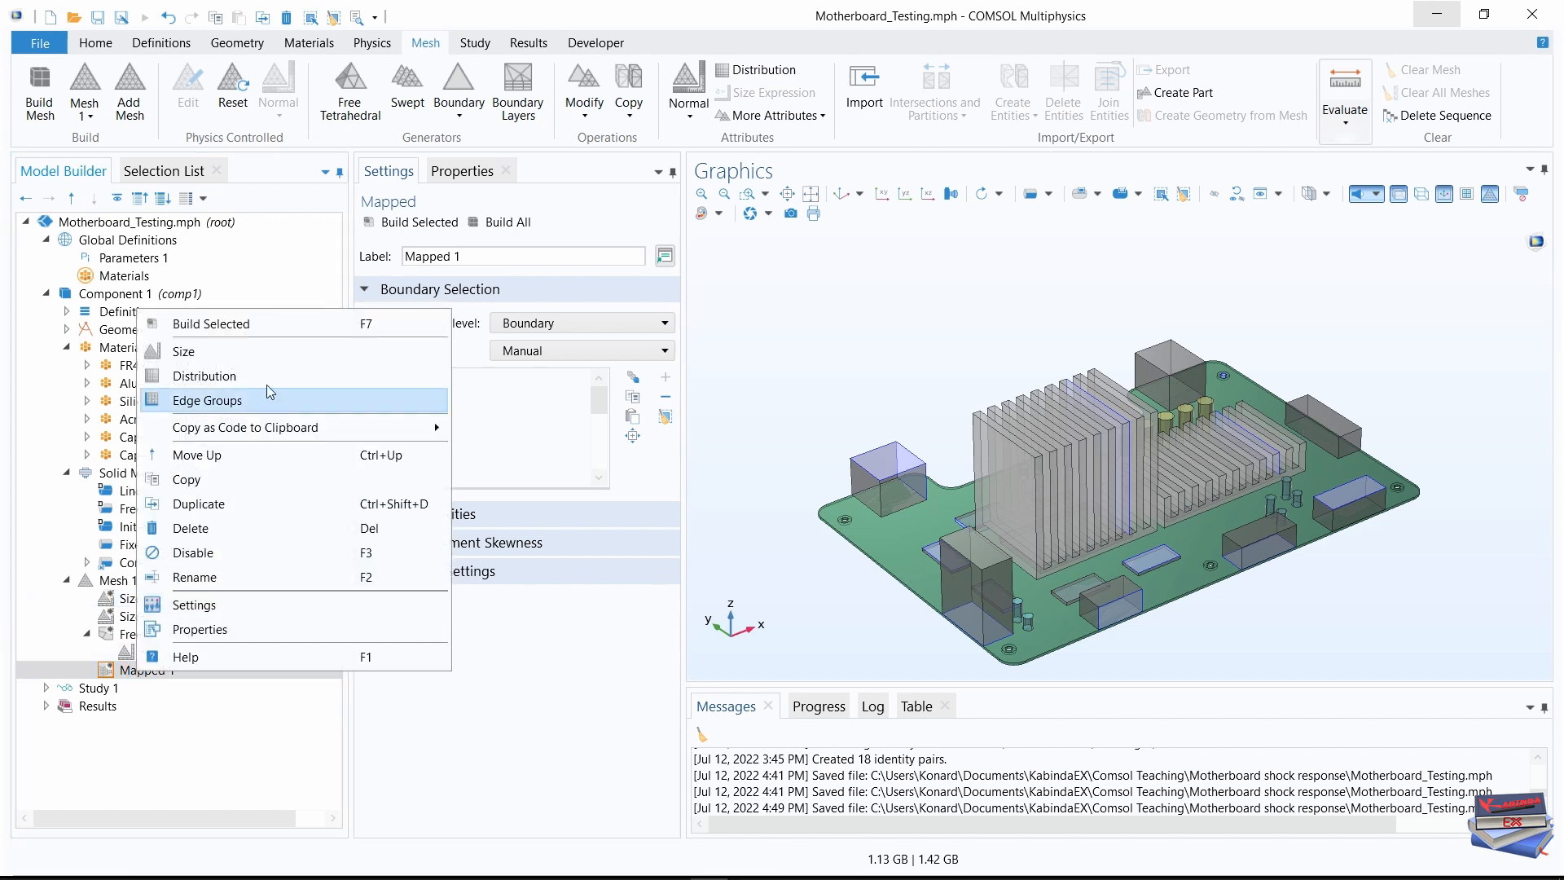
left_click(237, 355)
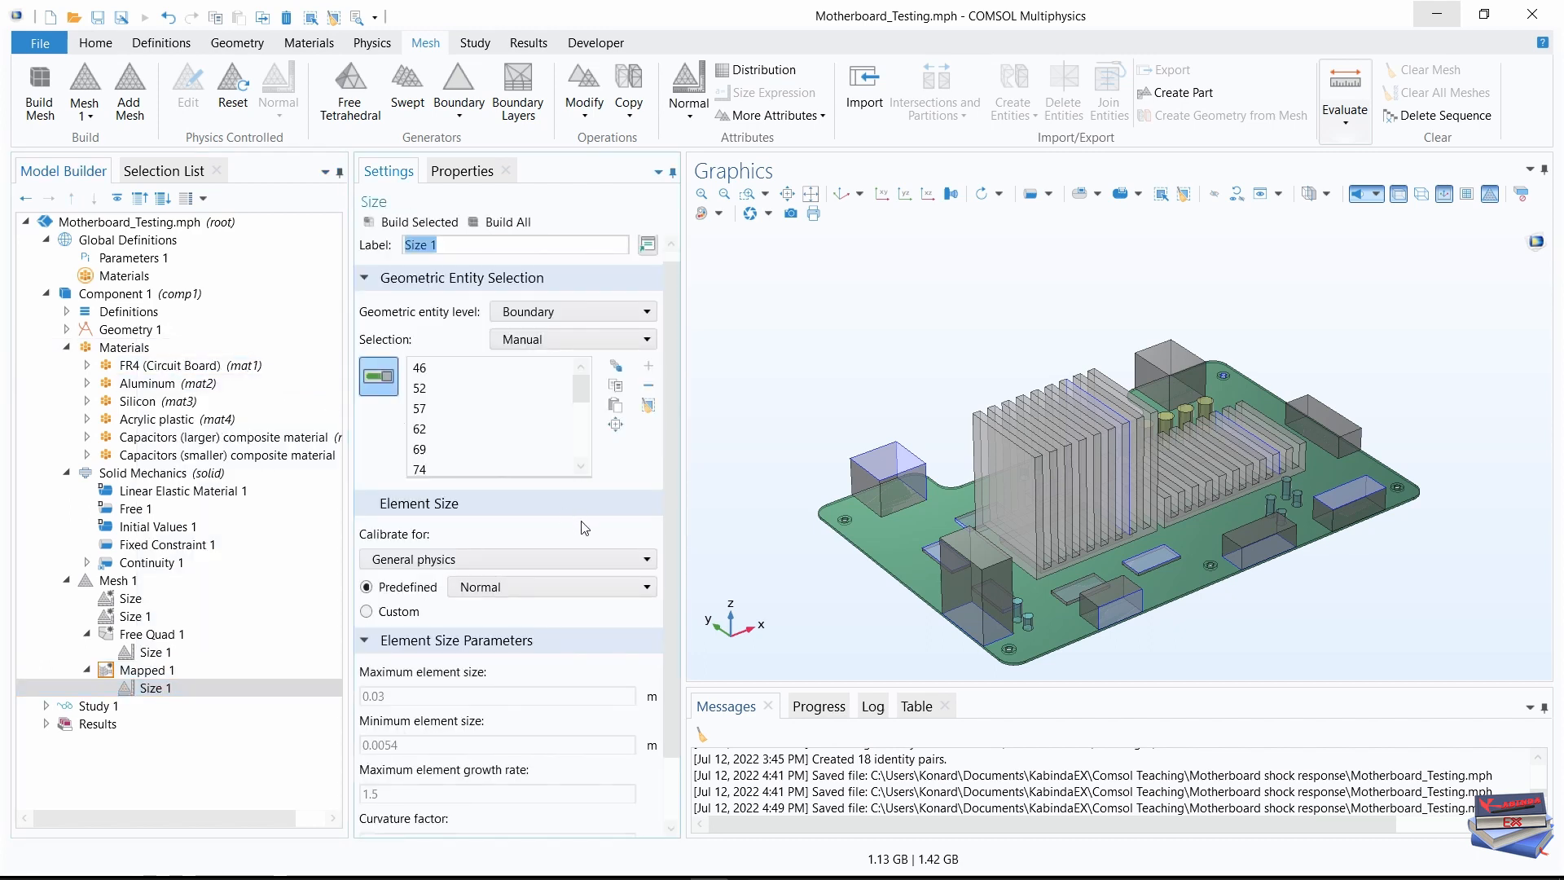
scroll(671, 352, "down", 2)
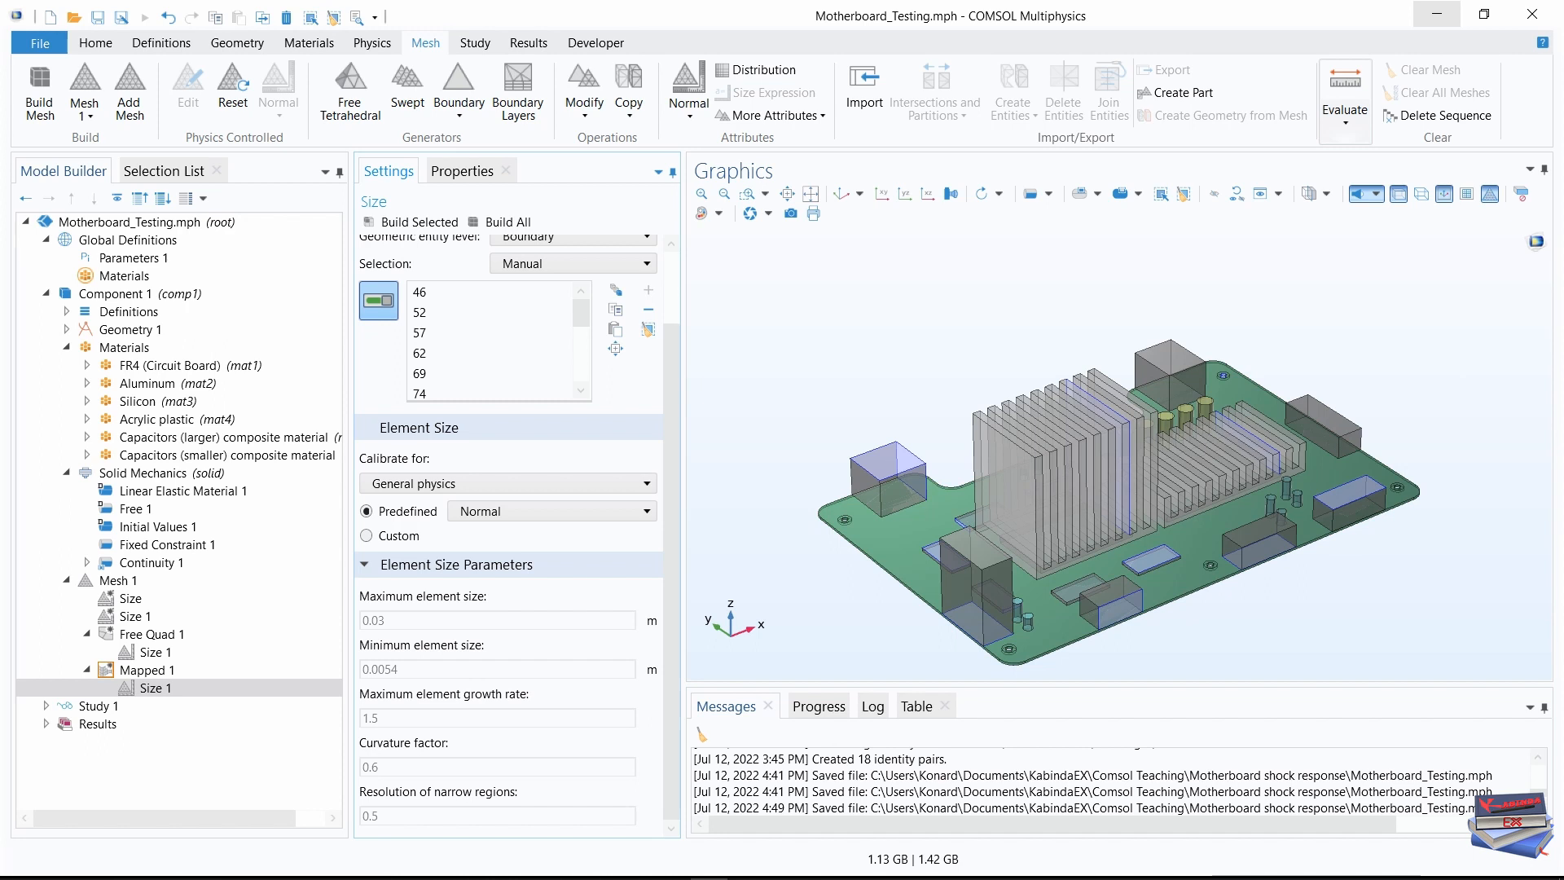
left_click(607, 263)
left_click(570, 302)
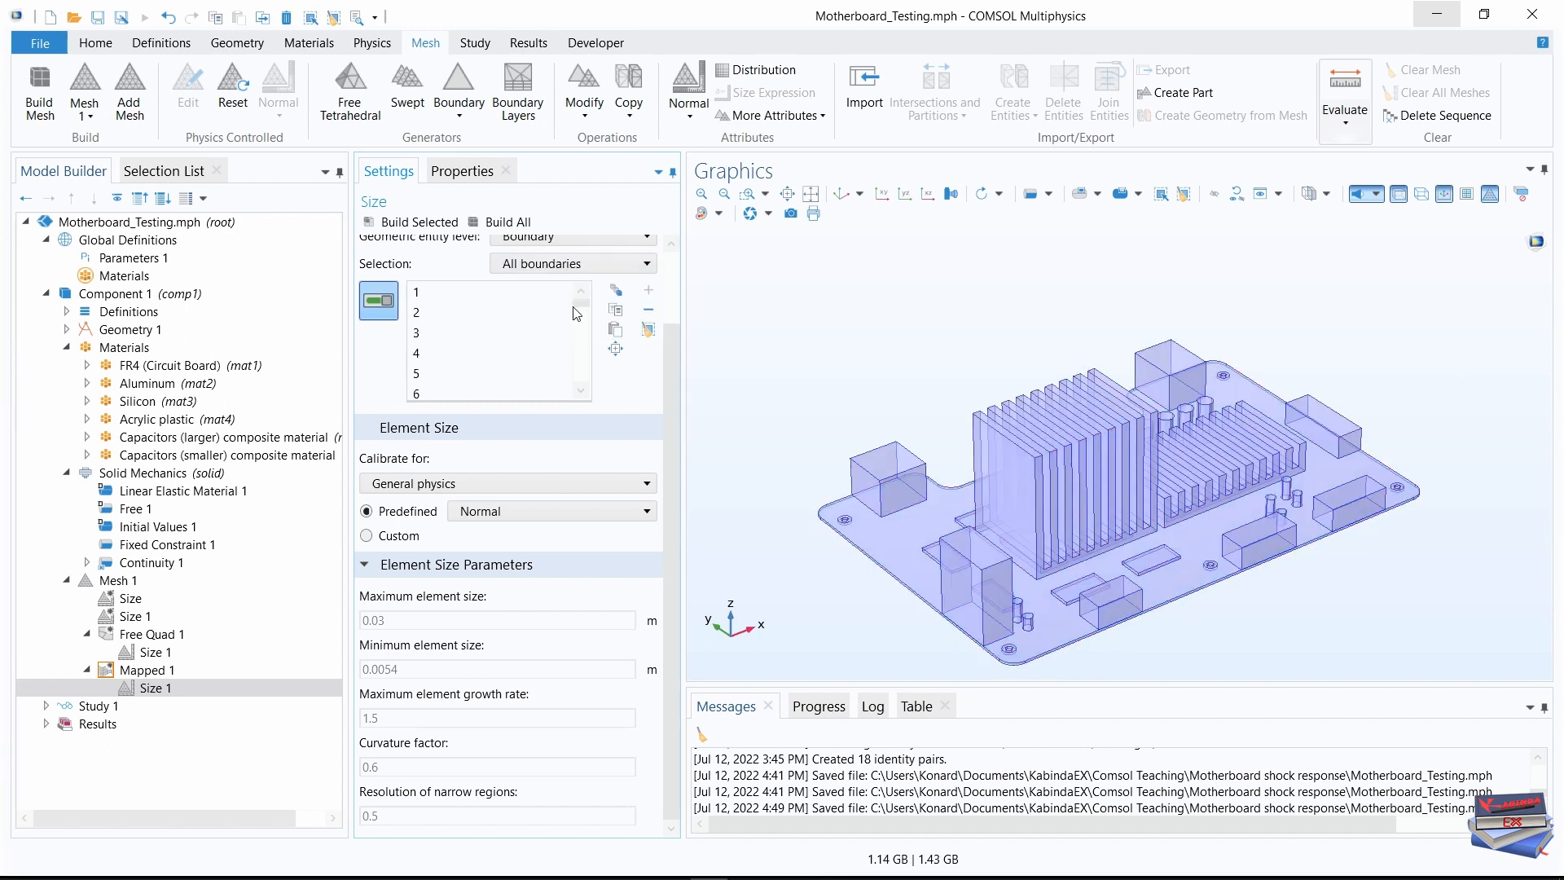
left_click_drag(673, 358, 680, 277)
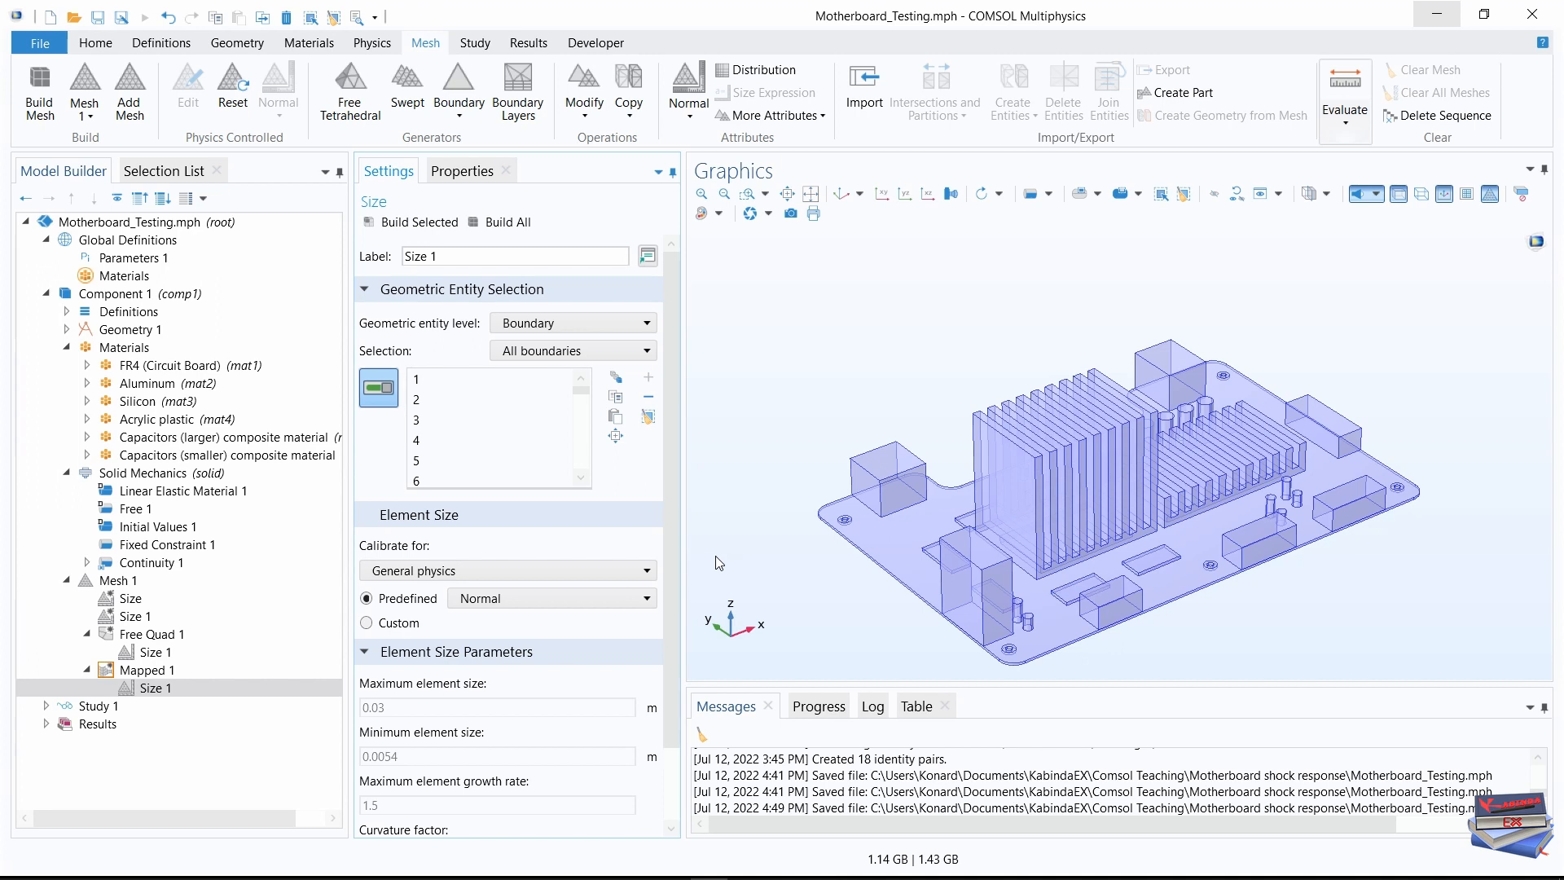
Add a Swept operation to Mesh 1 and give it a Distribution attribute
left_click(409, 77)
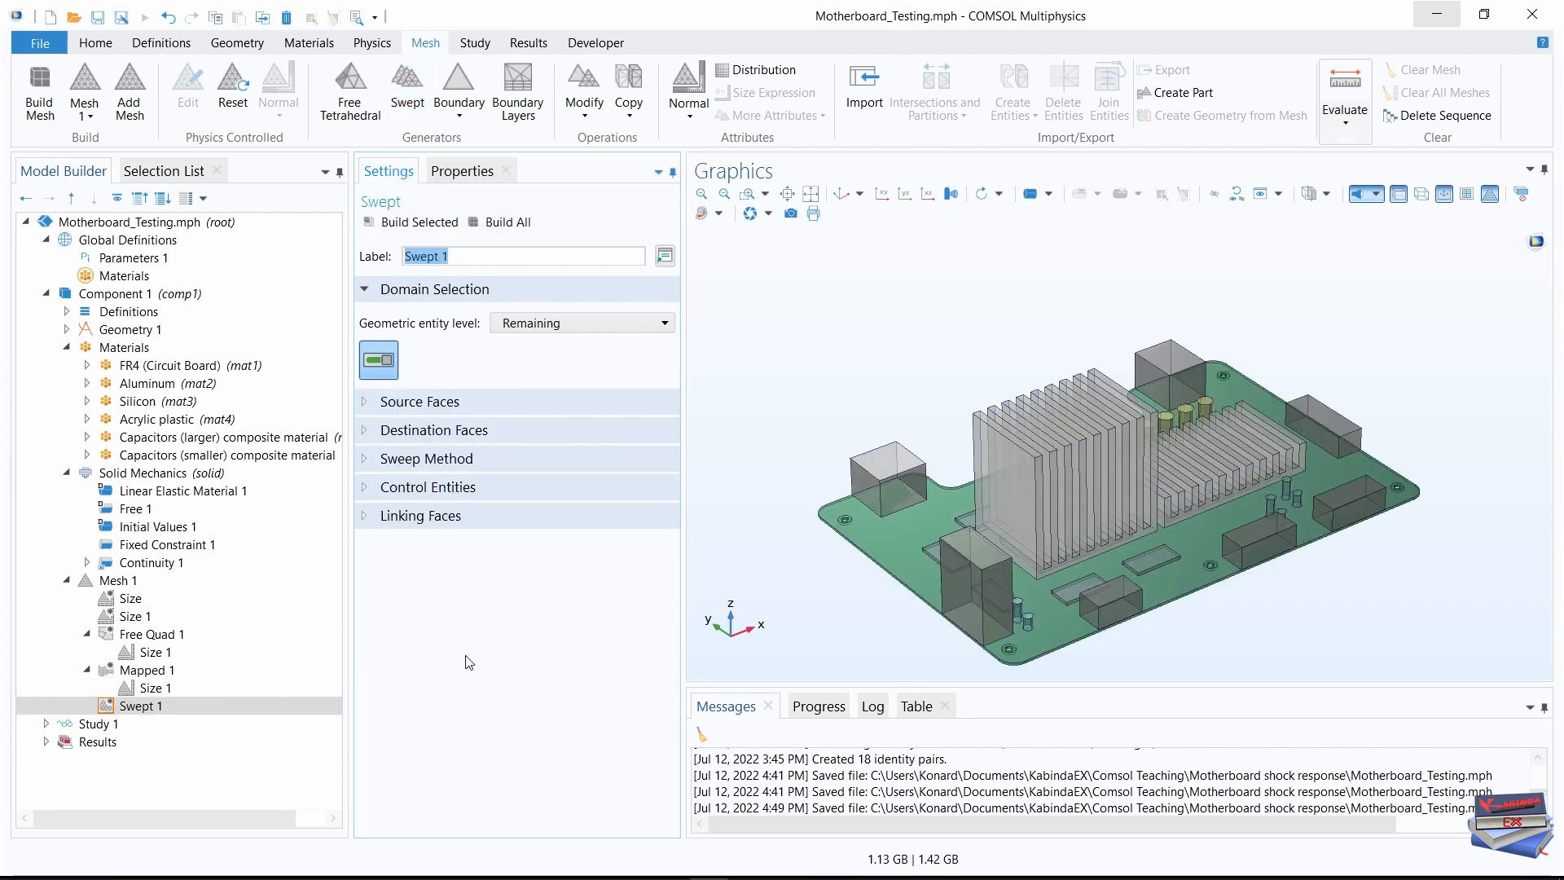
right_click(145, 706)
left_click(211, 434)
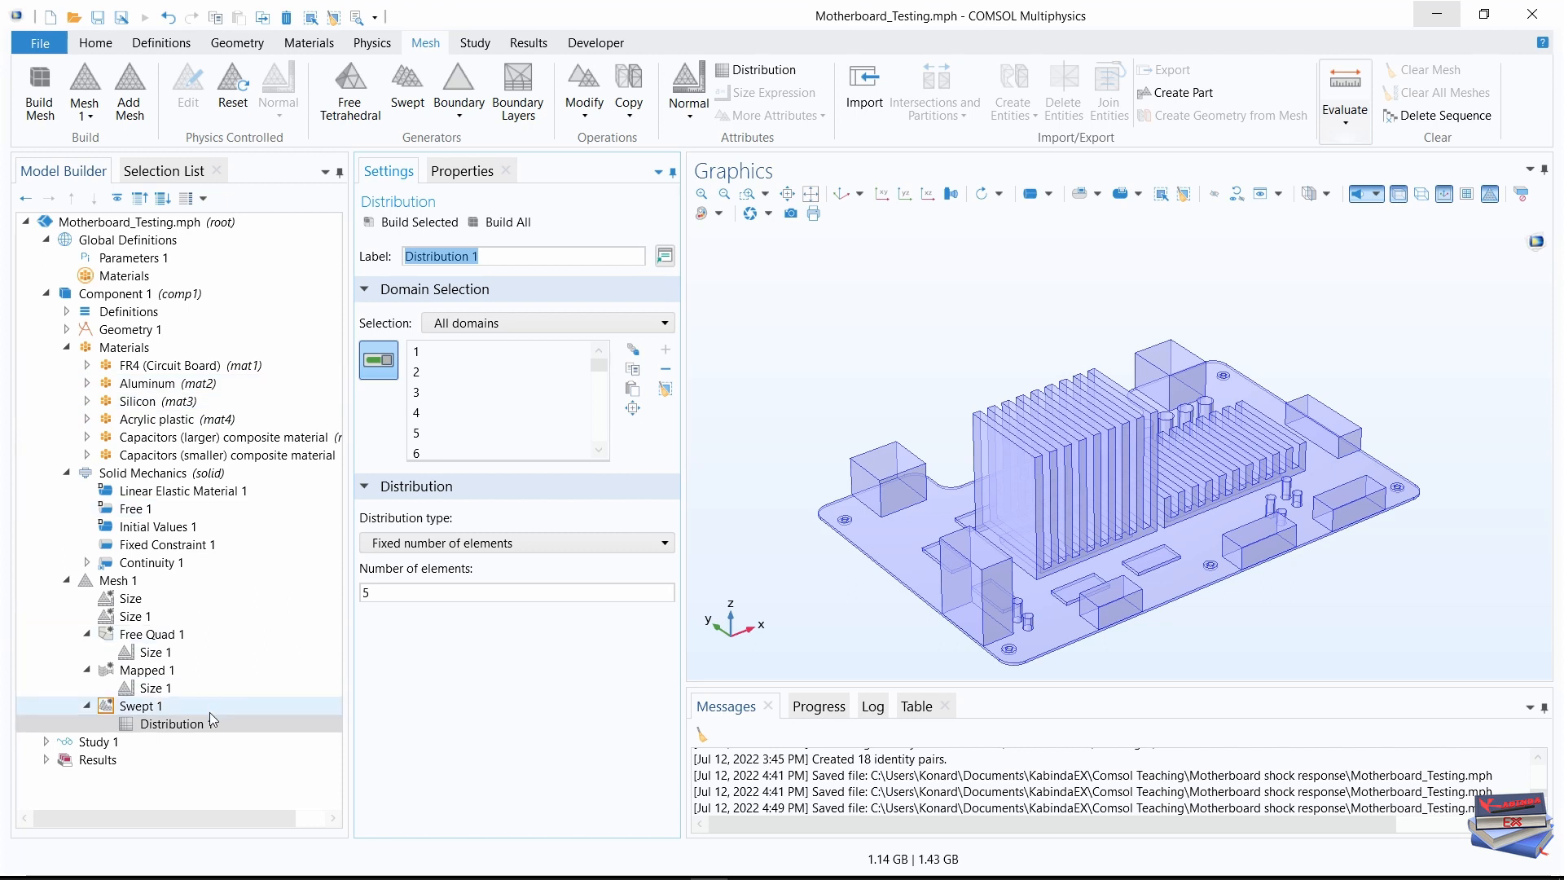
left_click(200, 724)
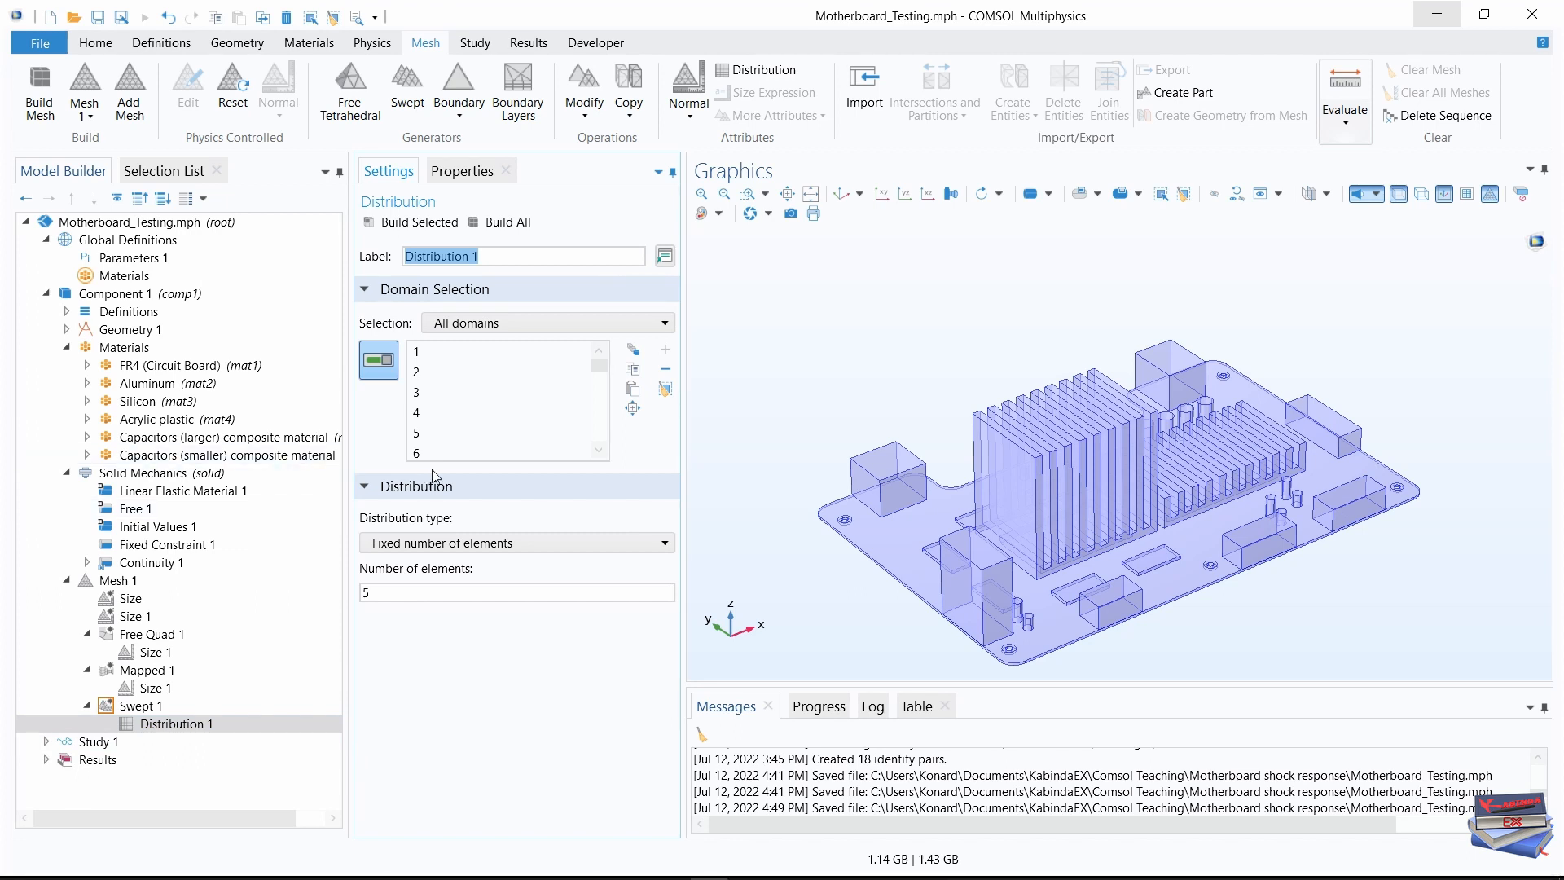
Label the Swept 1 distribution "Distribution: Default" and set its number of elements to 3
left_click(478, 256)
key("Return")
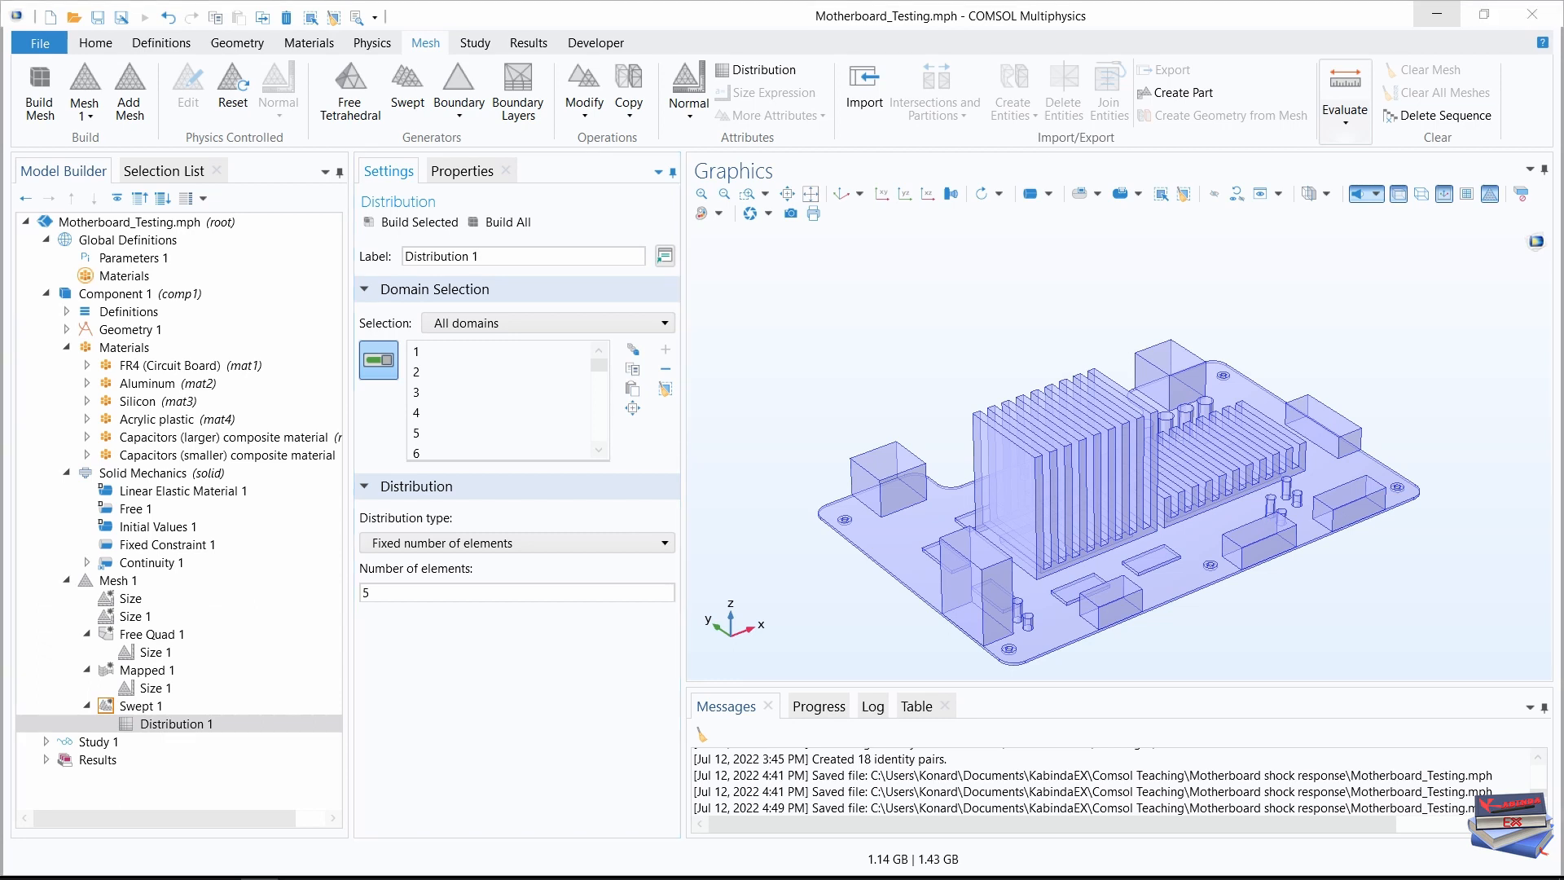
left_click_drag(499, 254, 391, 255)
type("Distribution: Default")
left_click(380, 593)
key("BackSpace")
type("3")
left_click(349, 591)
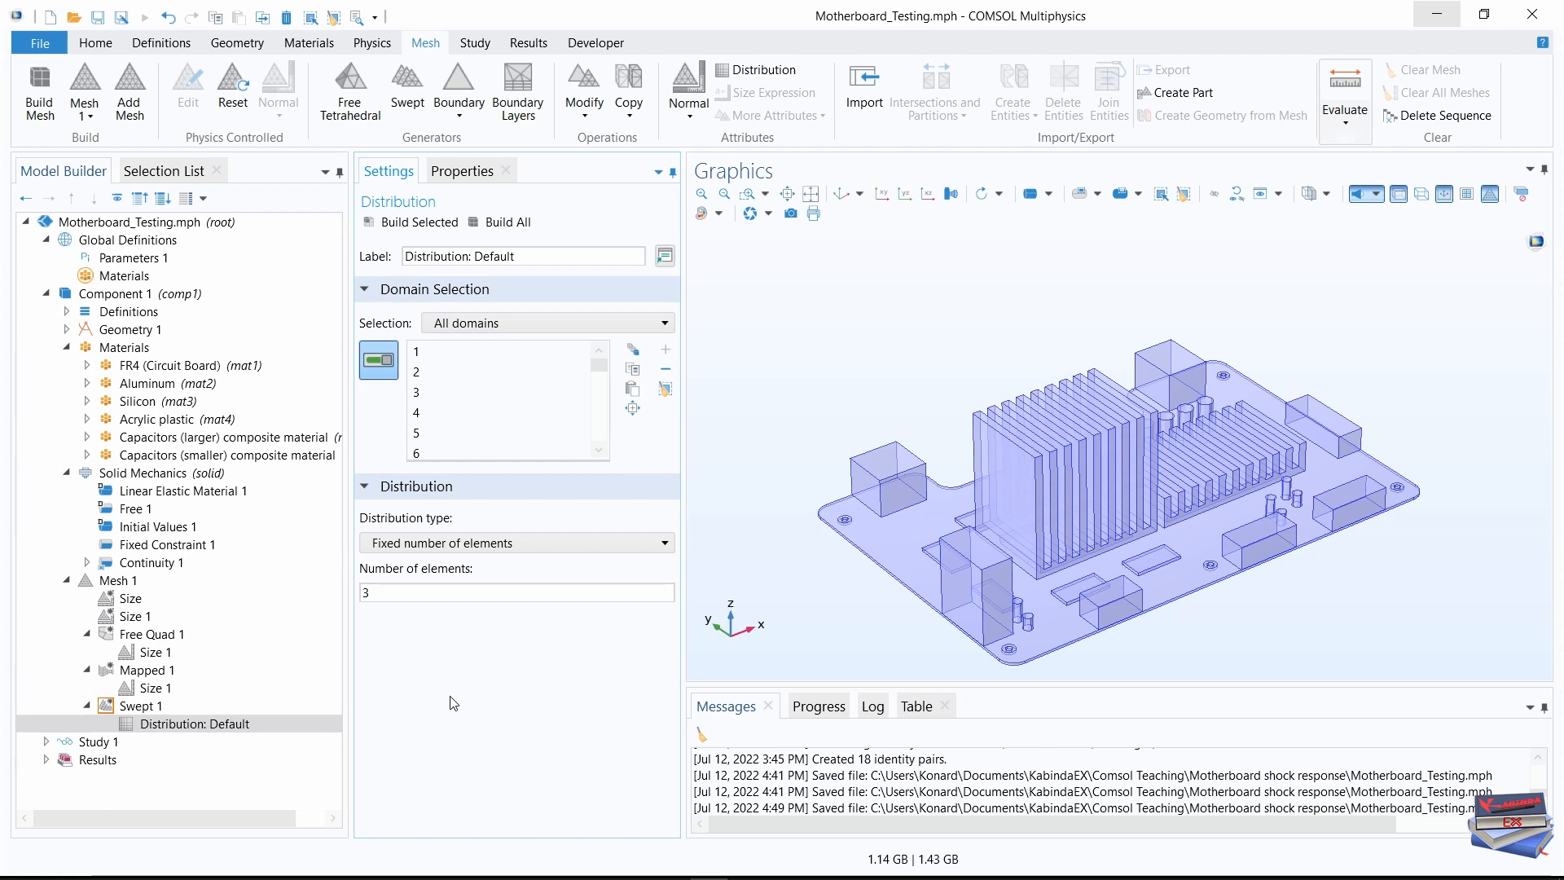
Add a second Distribution attribute to the Swept 1 operation
right_click(138, 706)
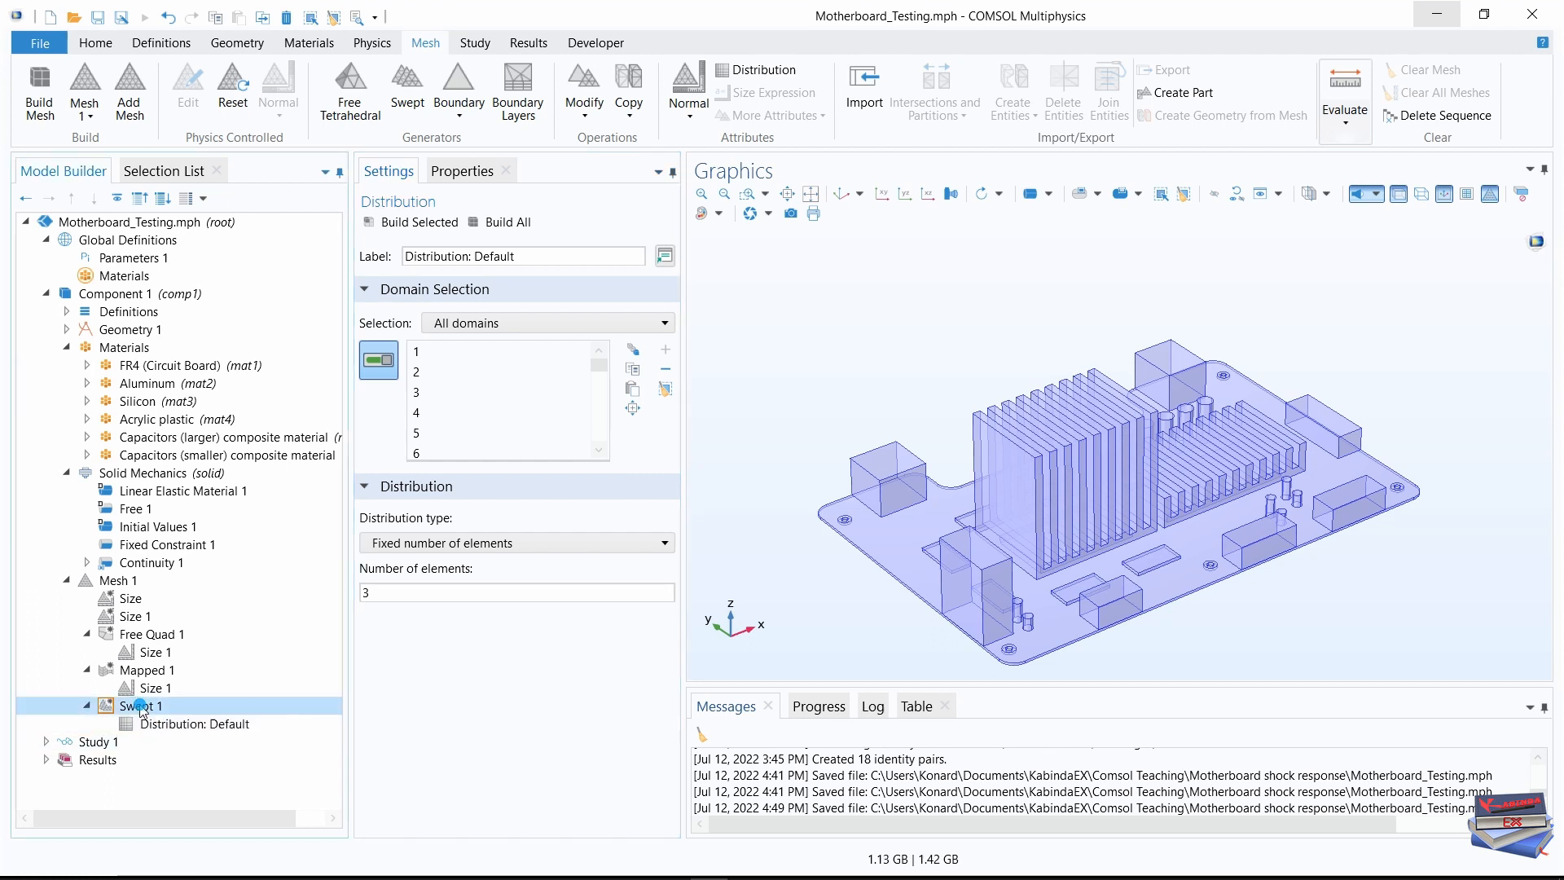
left_click(206, 432)
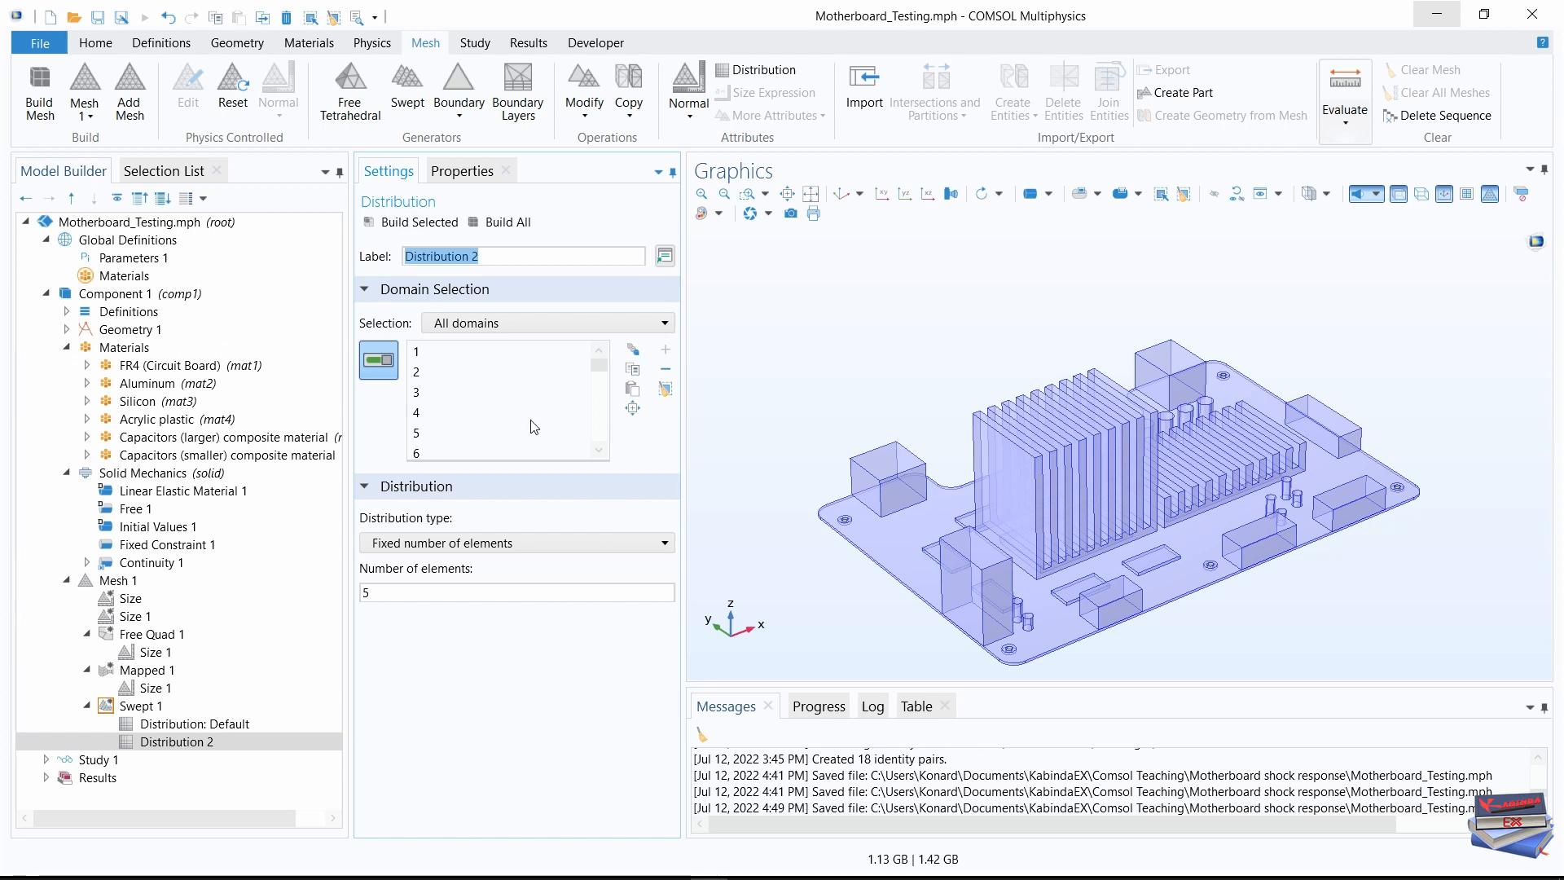
Label the second Swept 1 distribution "Distribution: PCB"
left_click(484, 253)
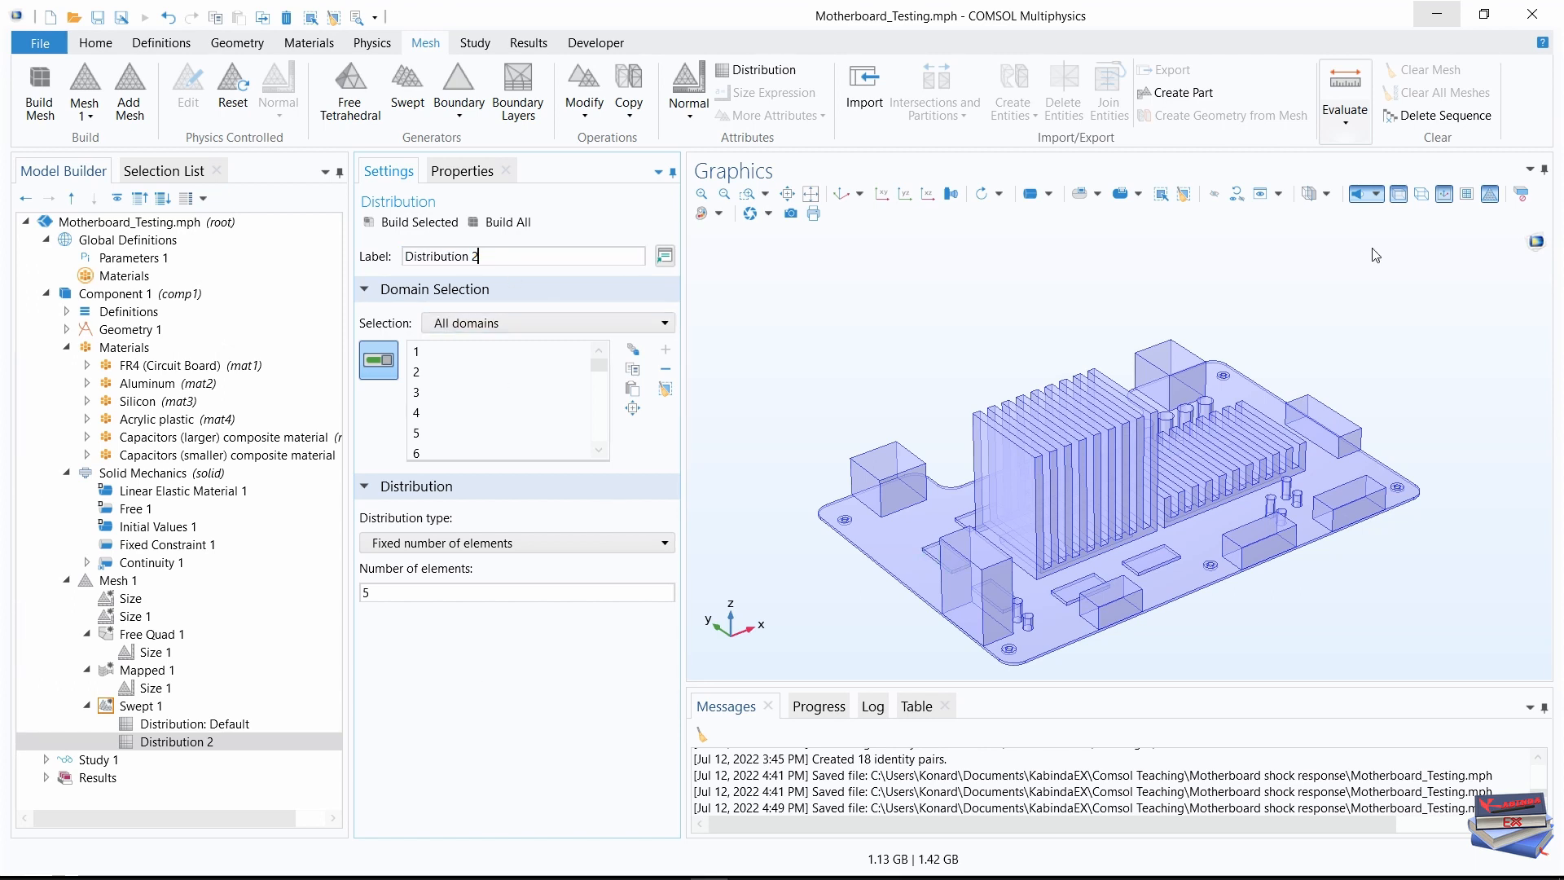
left_click(486, 254)
left_click_drag(485, 254, 389, 256)
type("Distribution: PCB")
left_click(498, 734)
Restrict the PCB distribution to the PCB domain selection and set its number of elements to 2
left_click(556, 322)
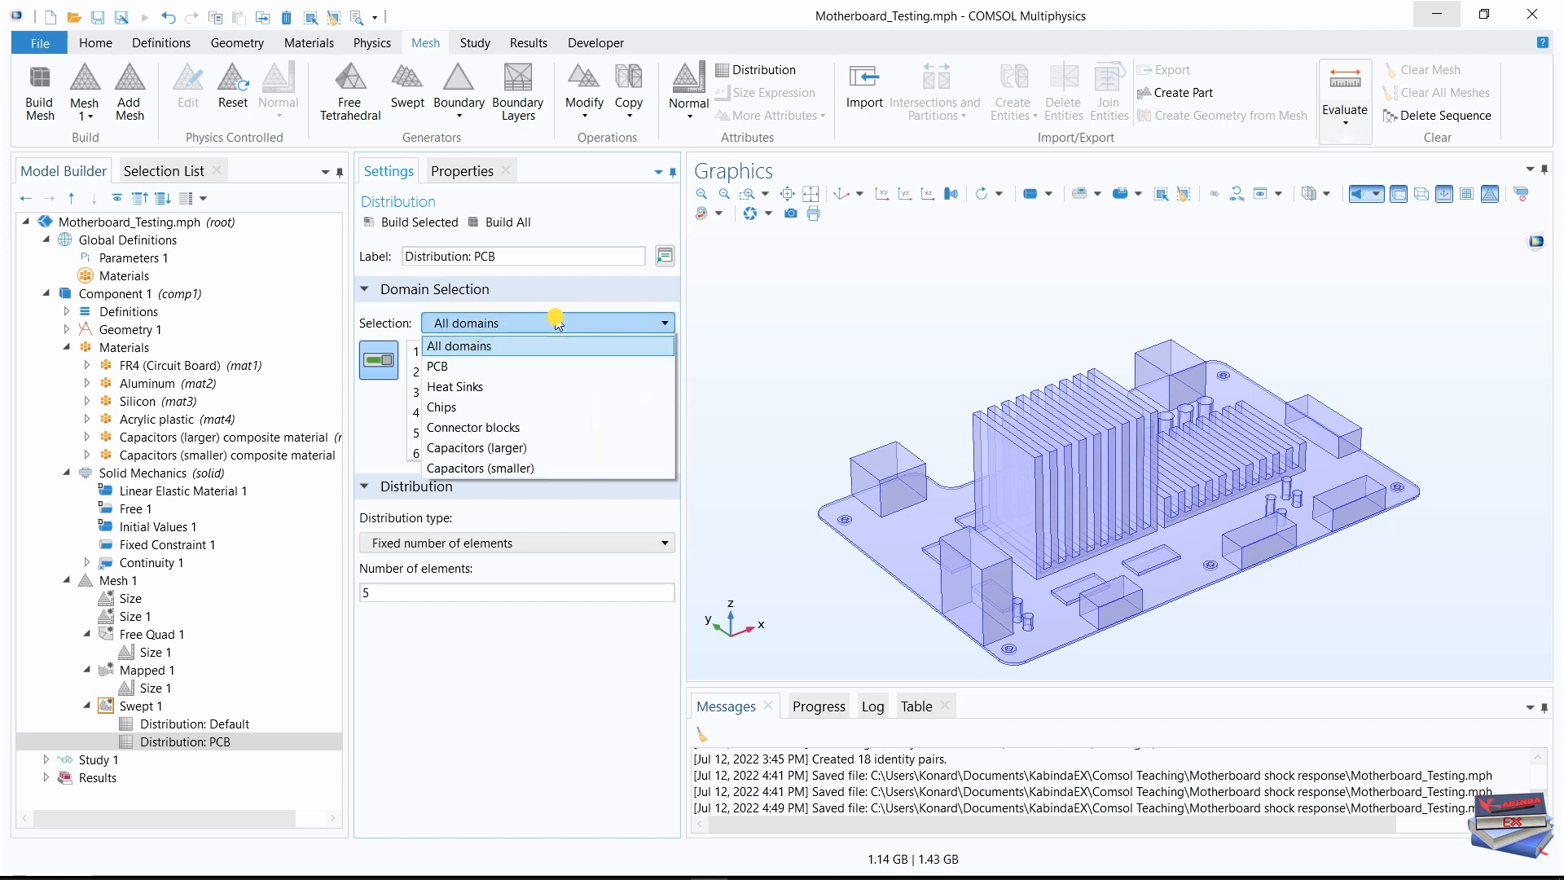
scroll(557, 325, "up", 1)
left_click(456, 384)
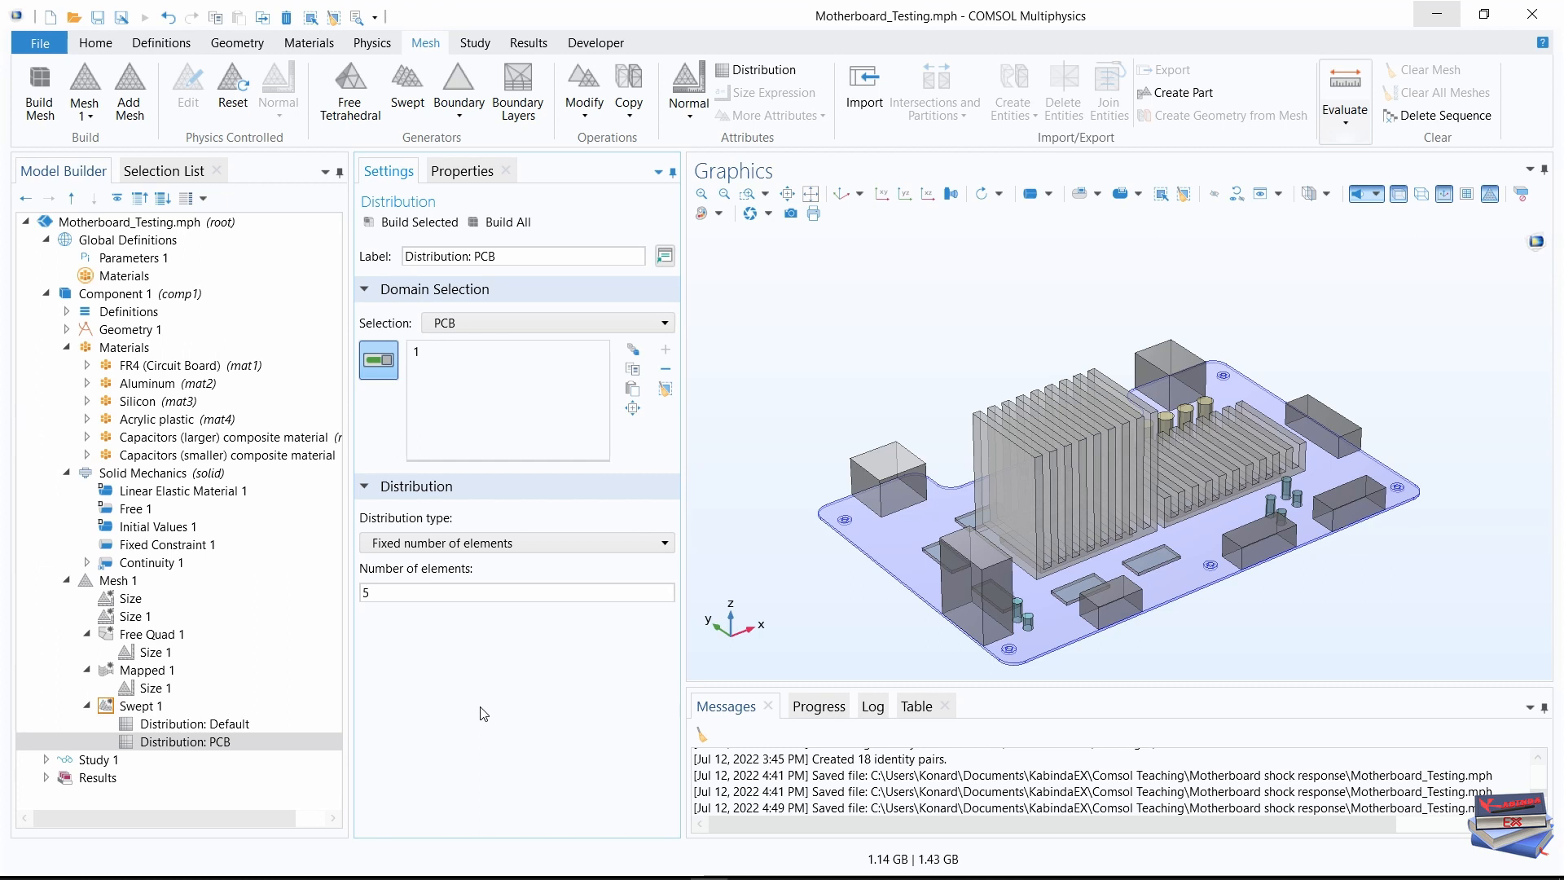
double_click(367, 593)
type("2")
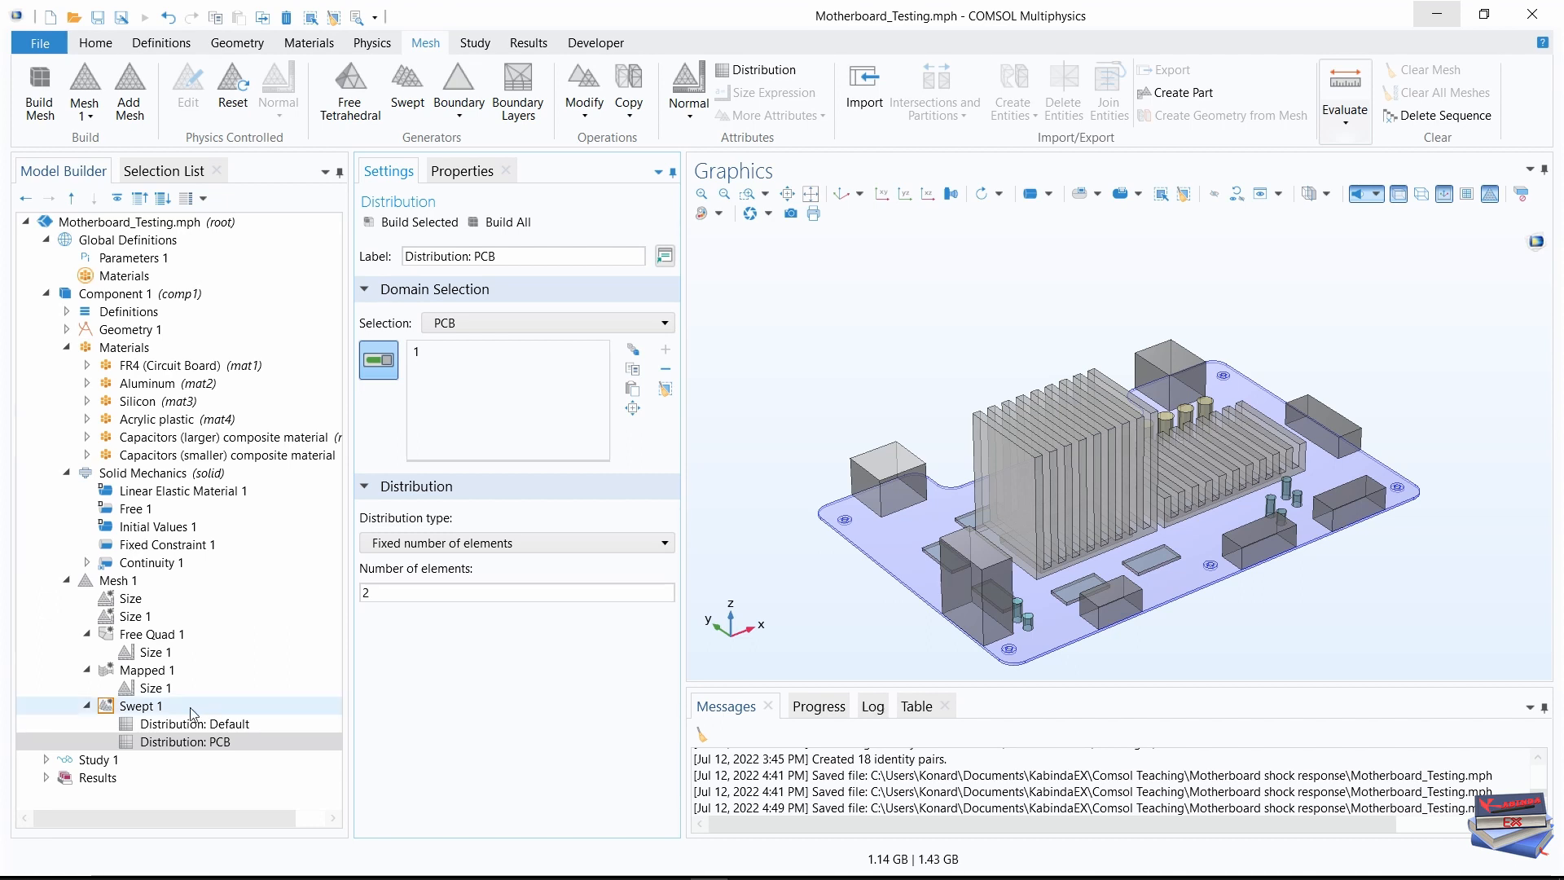
Duplicate the PCB distribution under Swept 1 and label the copy "Distribution: Heat Sinks"
left_click(159, 743)
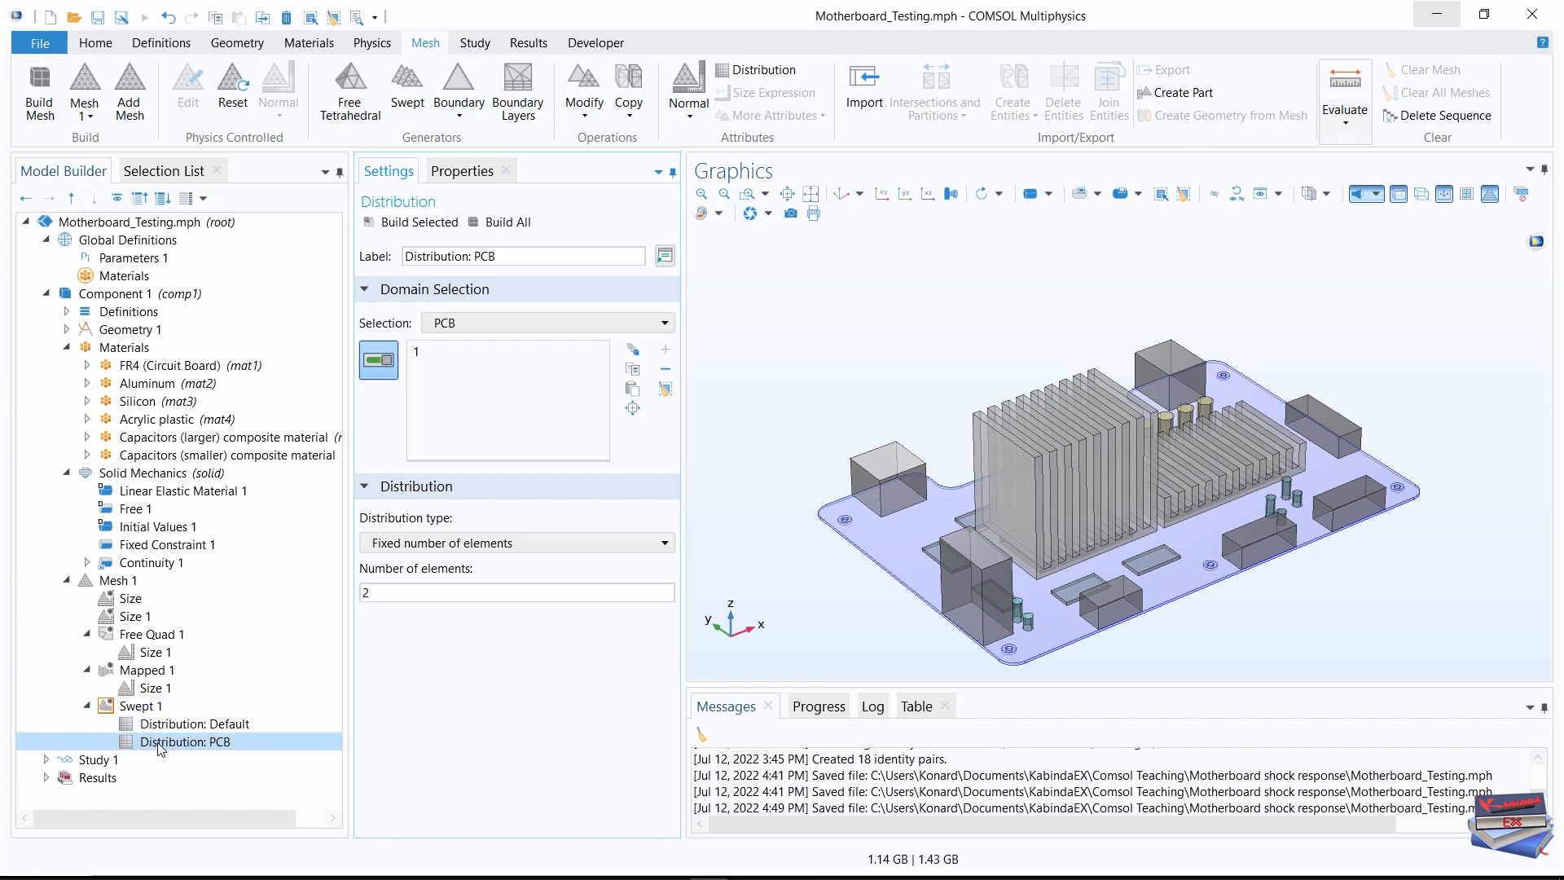
right_click(161, 746)
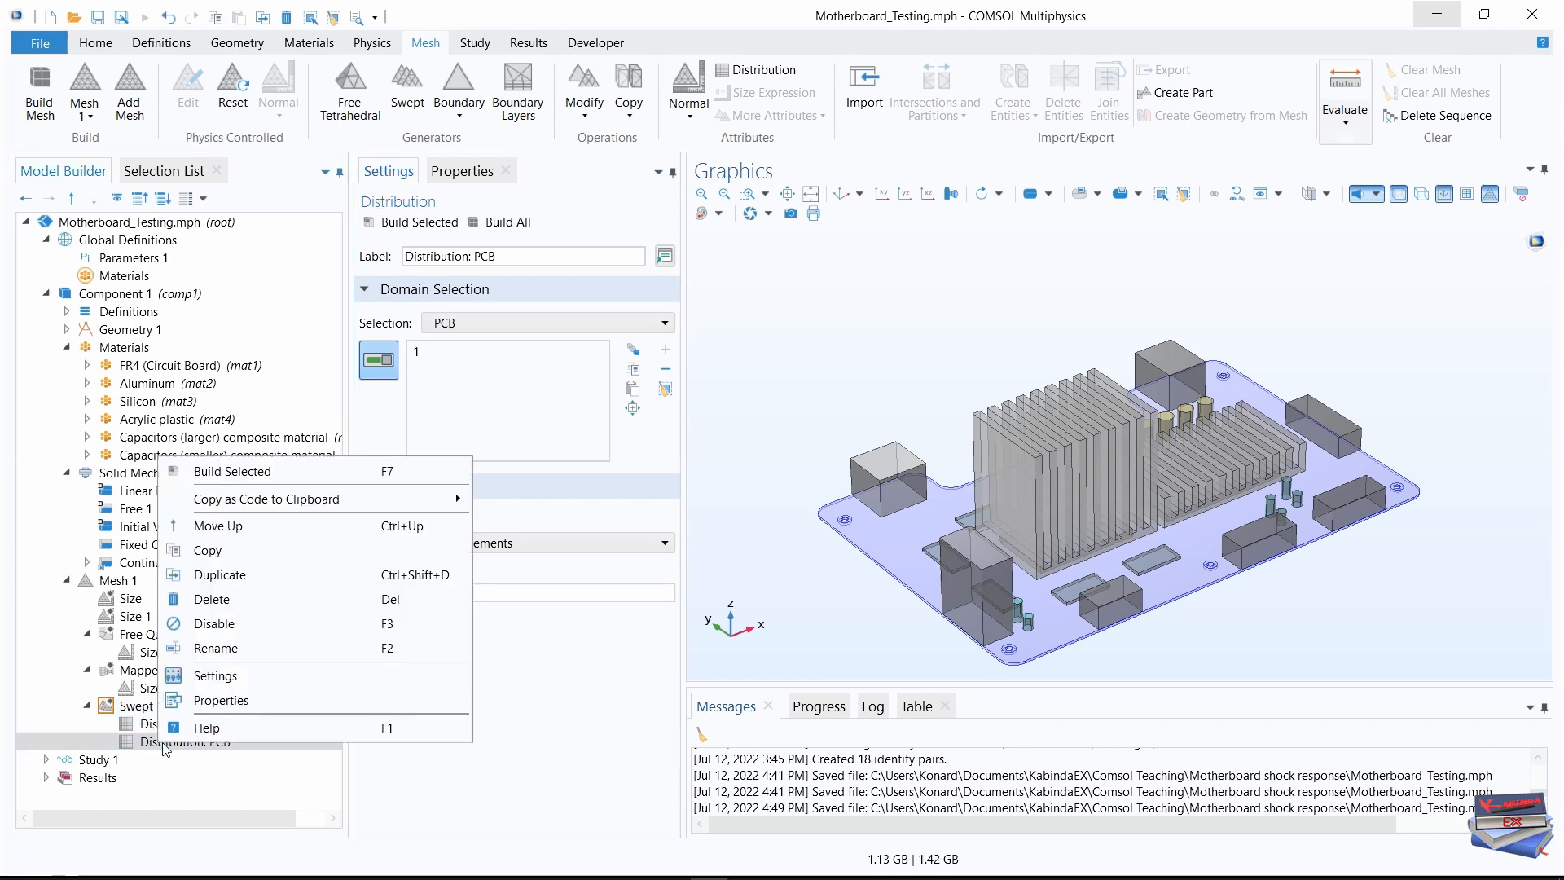
left_click(236, 574)
left_click(529, 255)
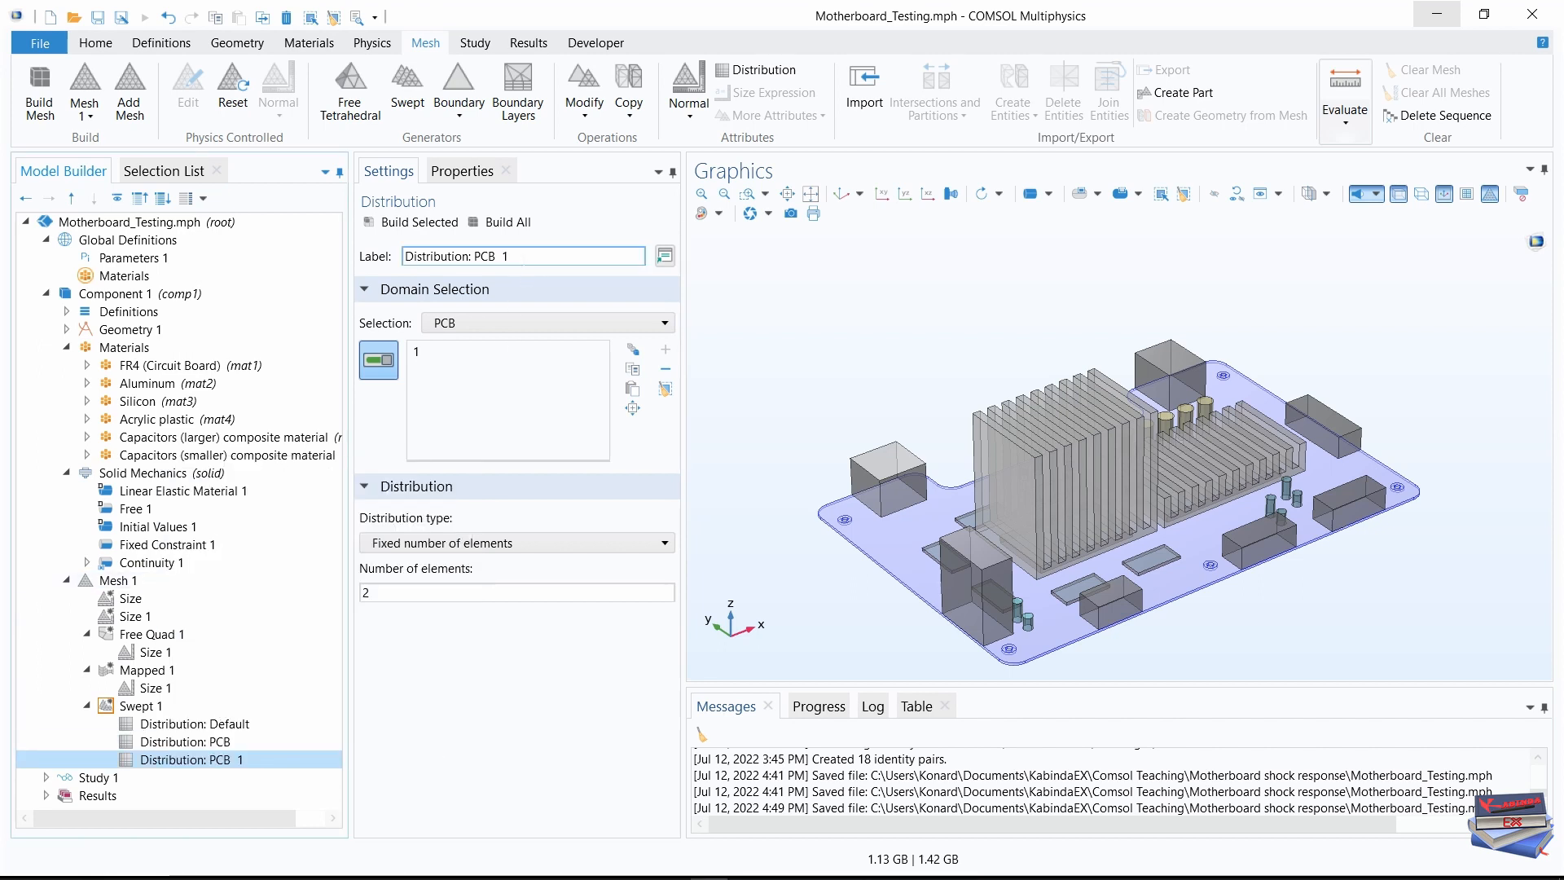
left_click_drag(513, 256, 471, 260)
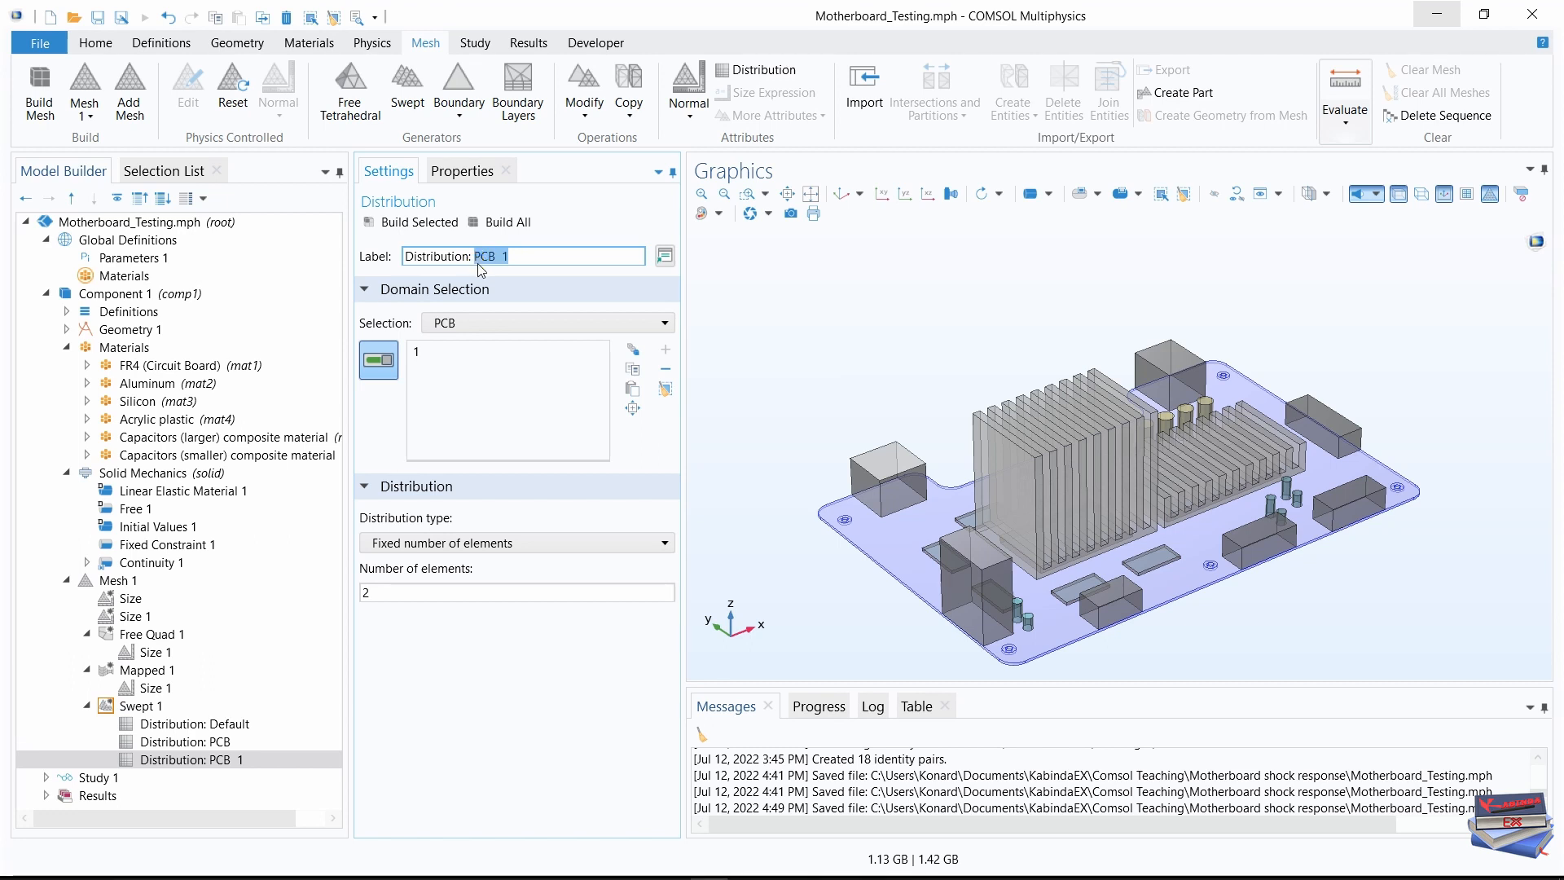
type("Heat")
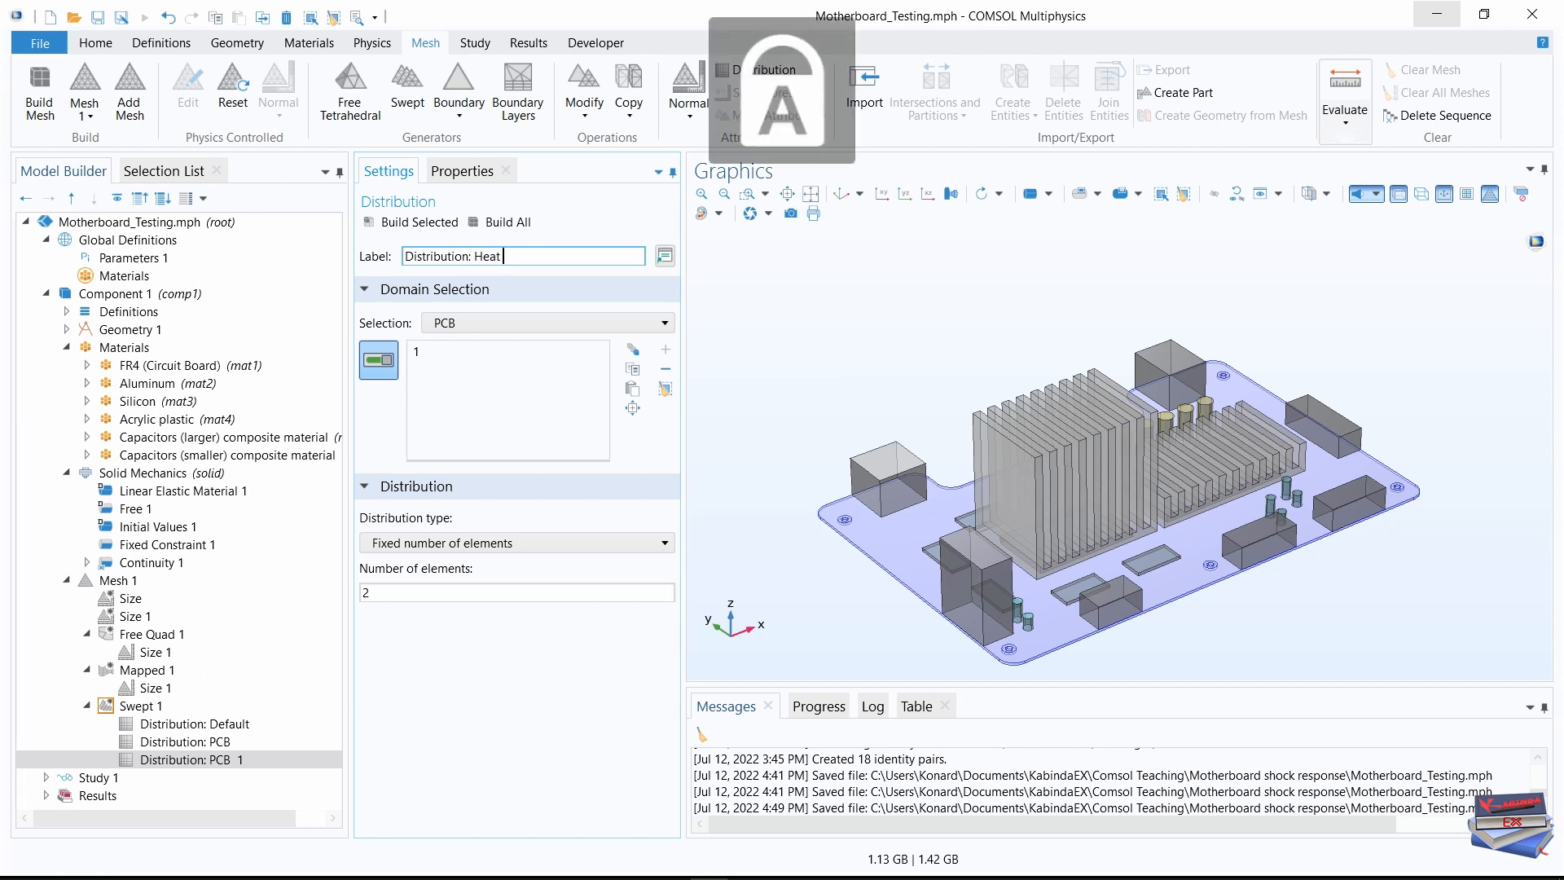
type(" Sinks")
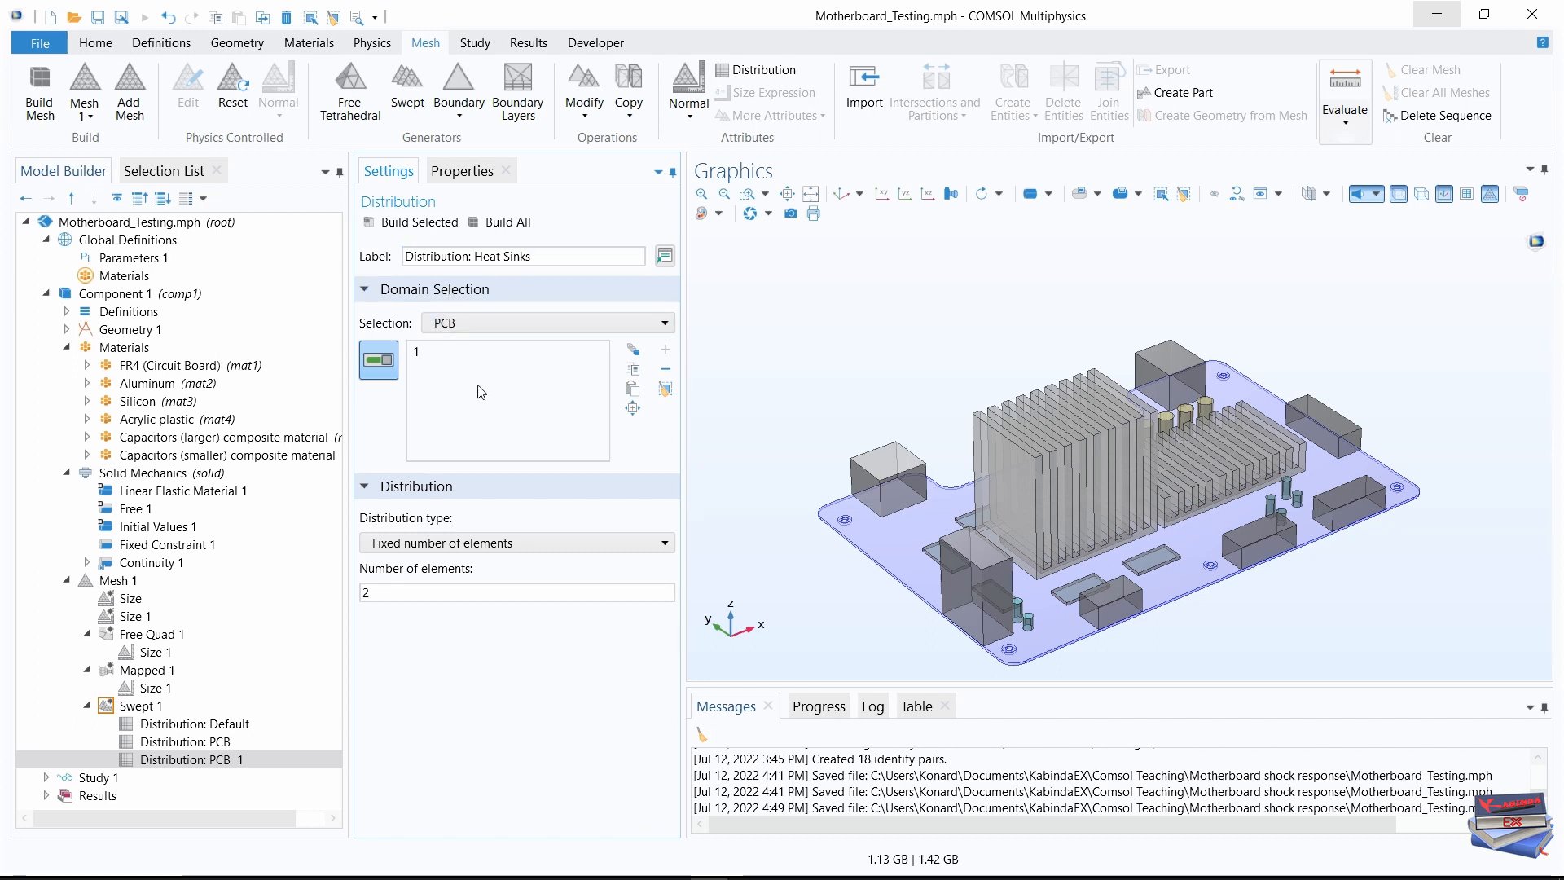
Set the heat sinks distribution to 4 elements and apply it to the Heat Sinks domain selection
left_click_drag(399, 593, 358, 598)
type("4")
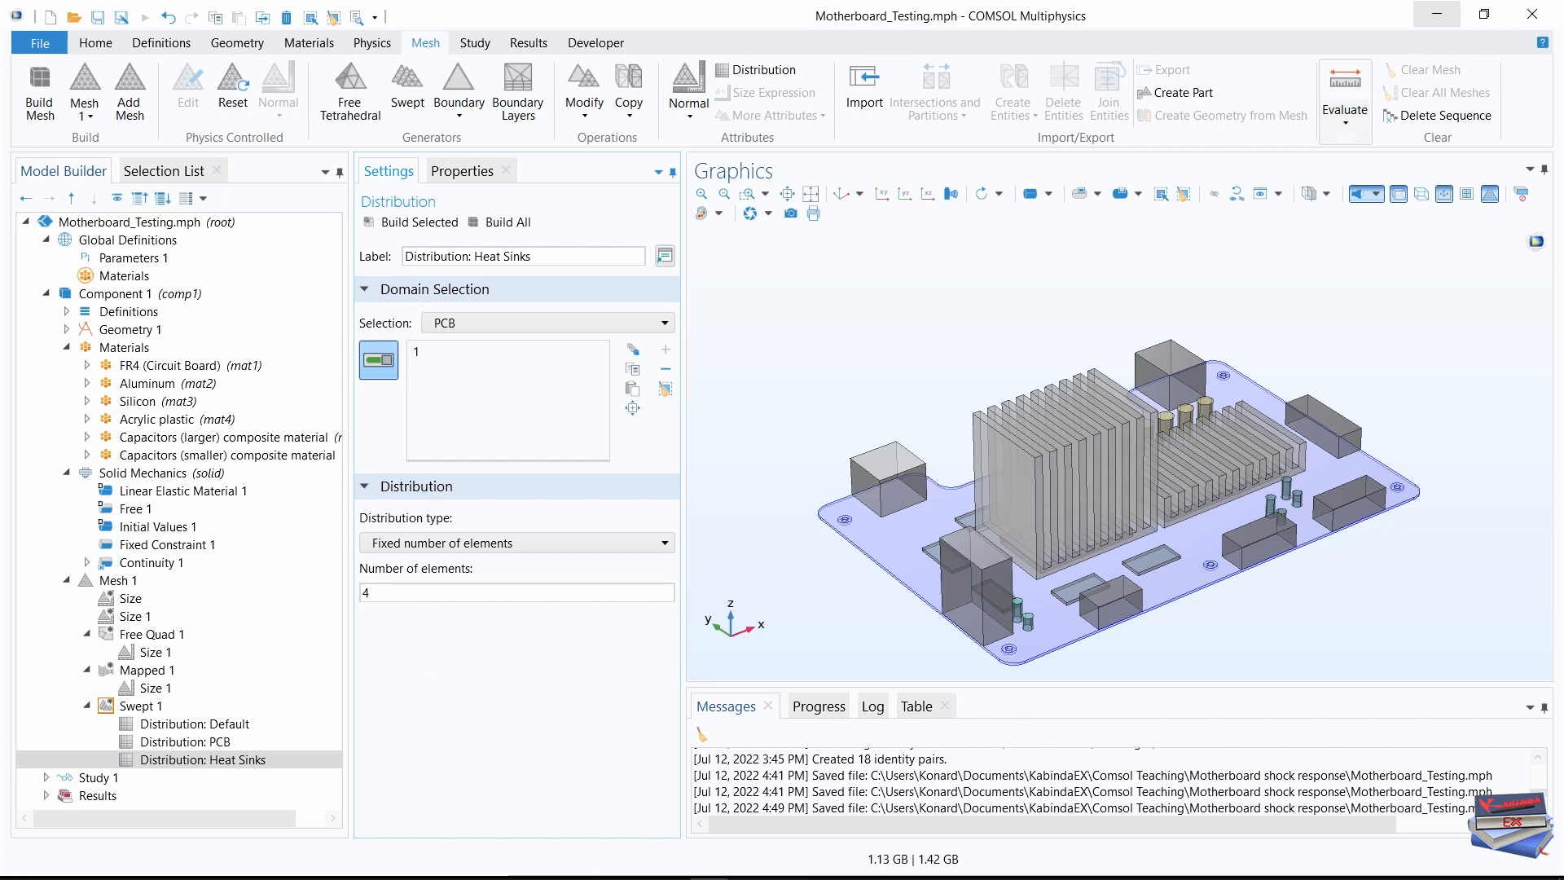
left_click(577, 318)
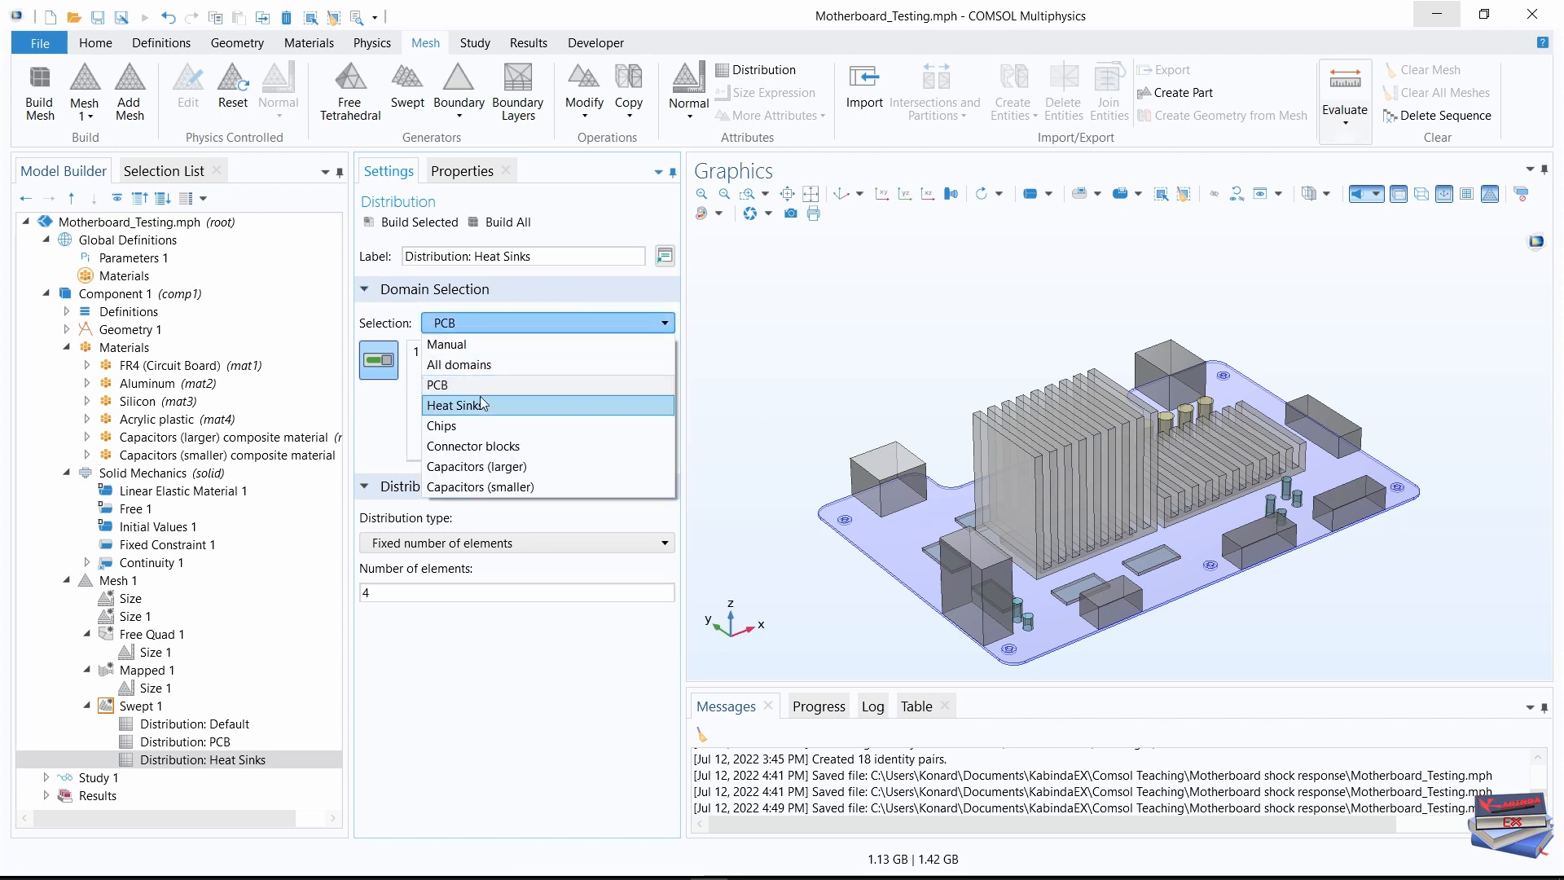
left_click(481, 403)
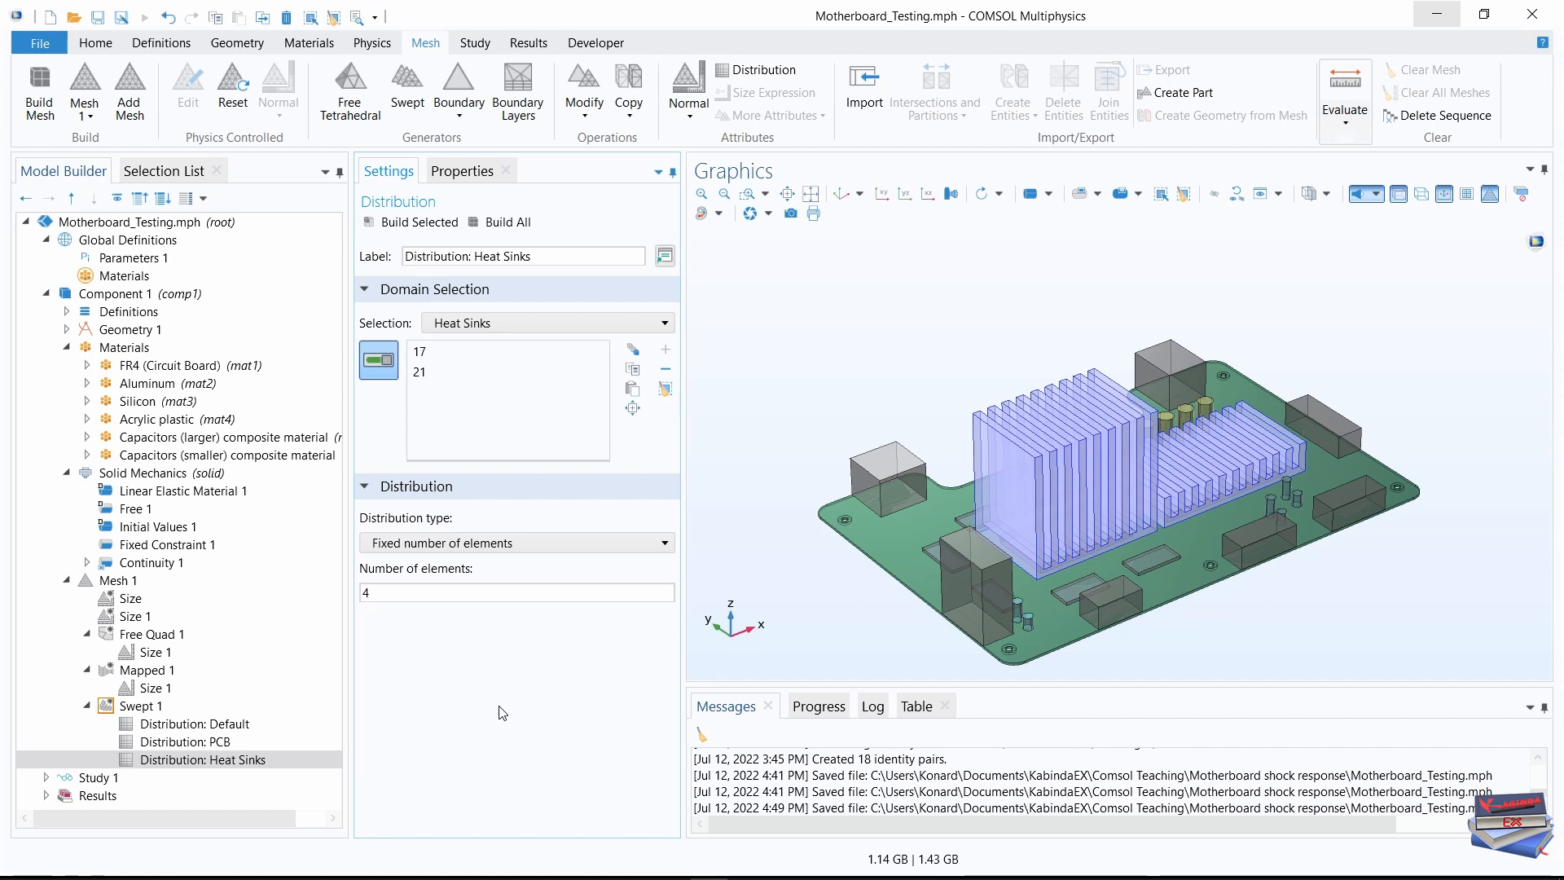
Try to build the complete mesh sequence
left_click(495, 228)
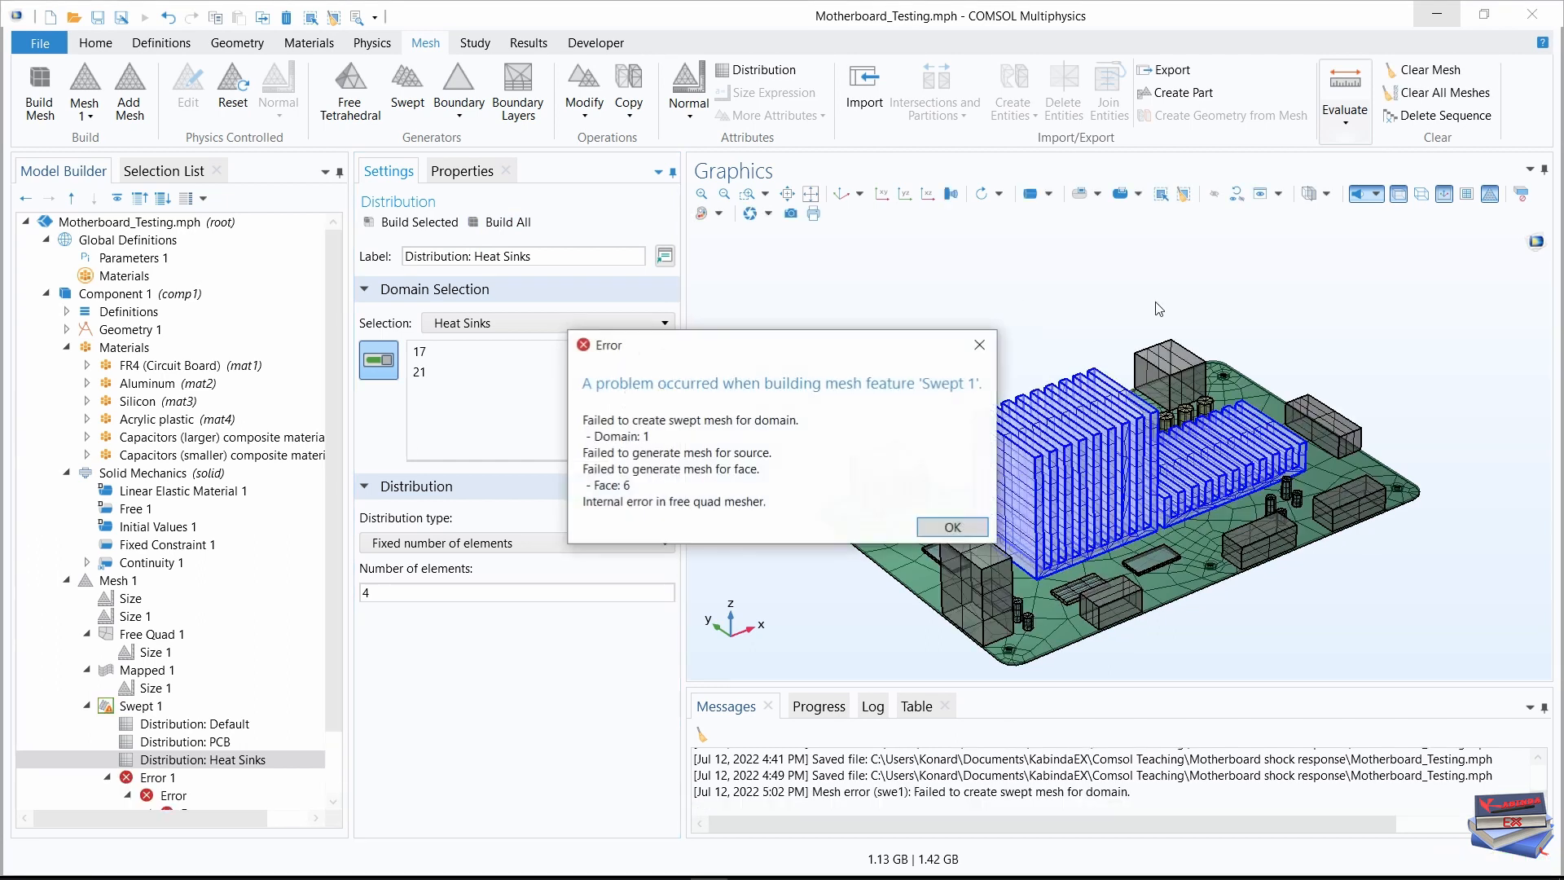
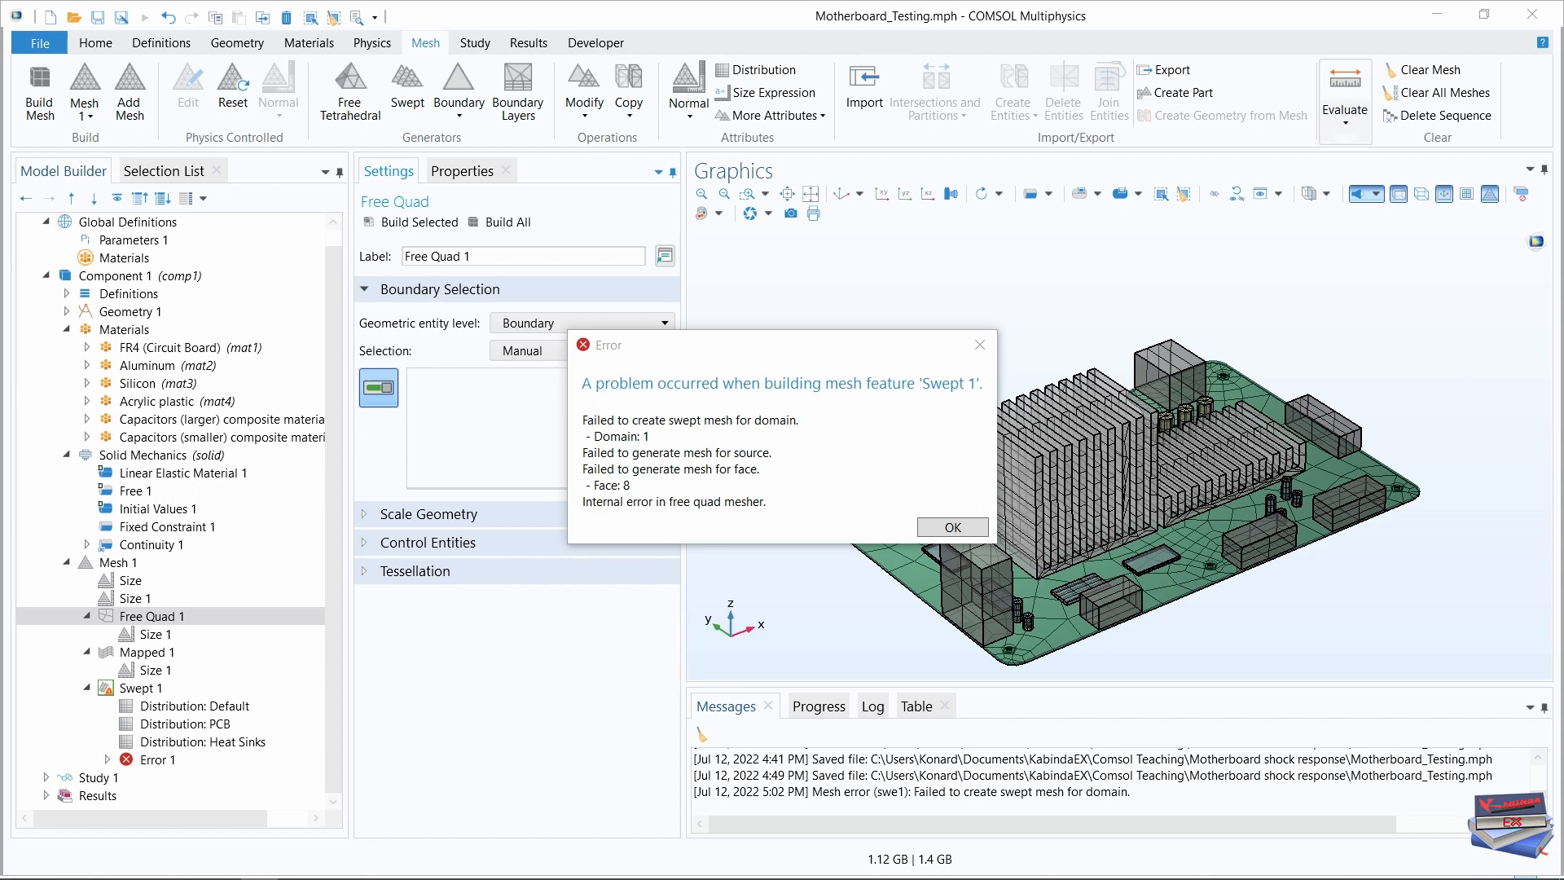
left_click(947, 527)
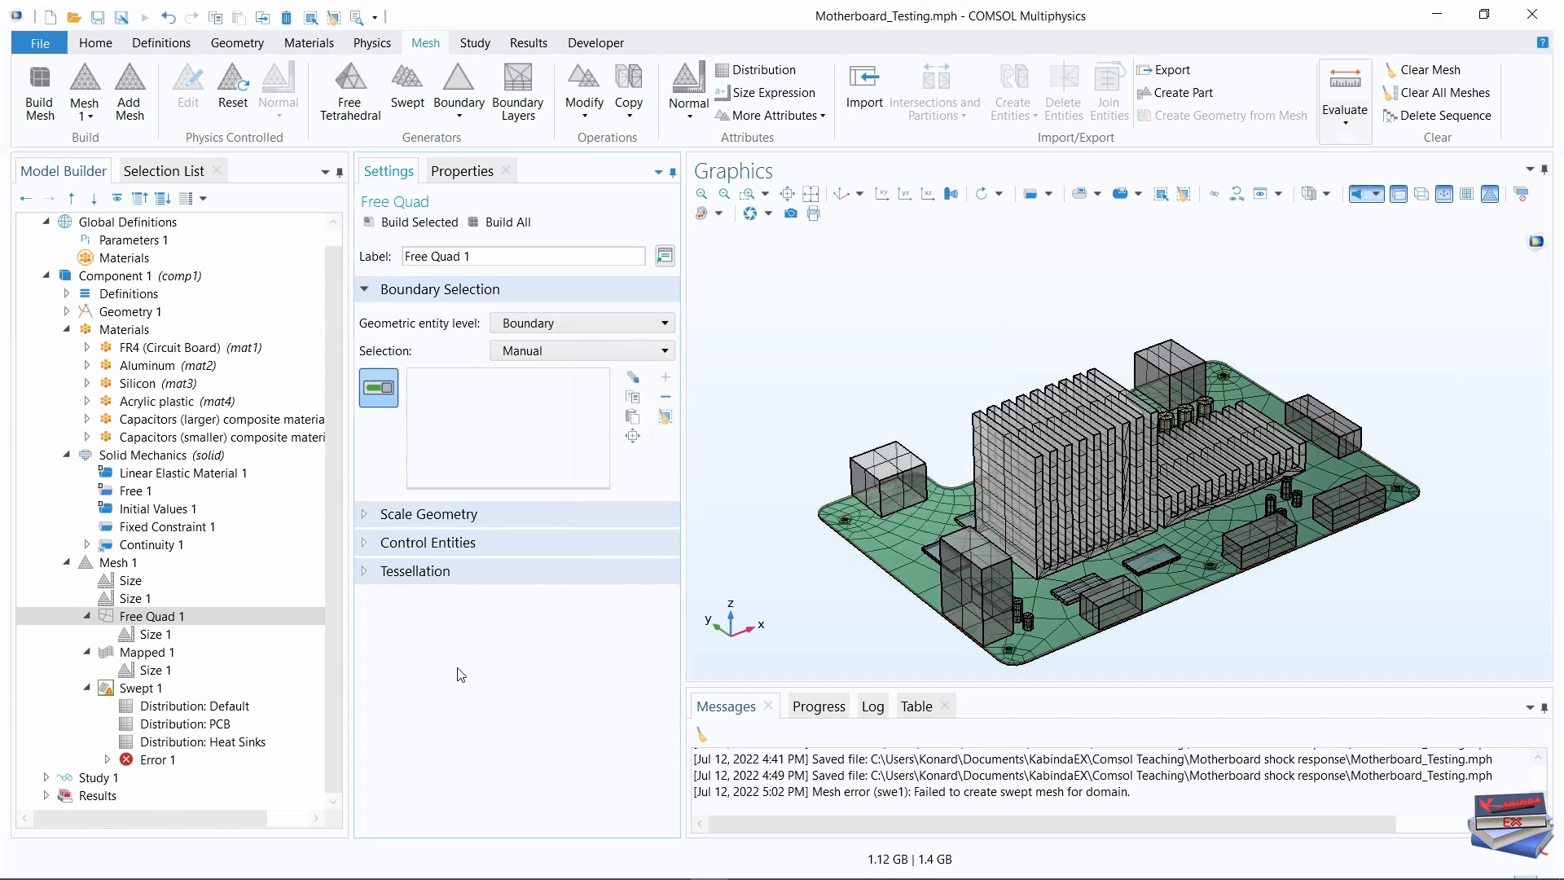
Open the Free Quad 1 settings and choose Boundary as its geometric entity level
left_click(146, 619)
left_click(139, 617)
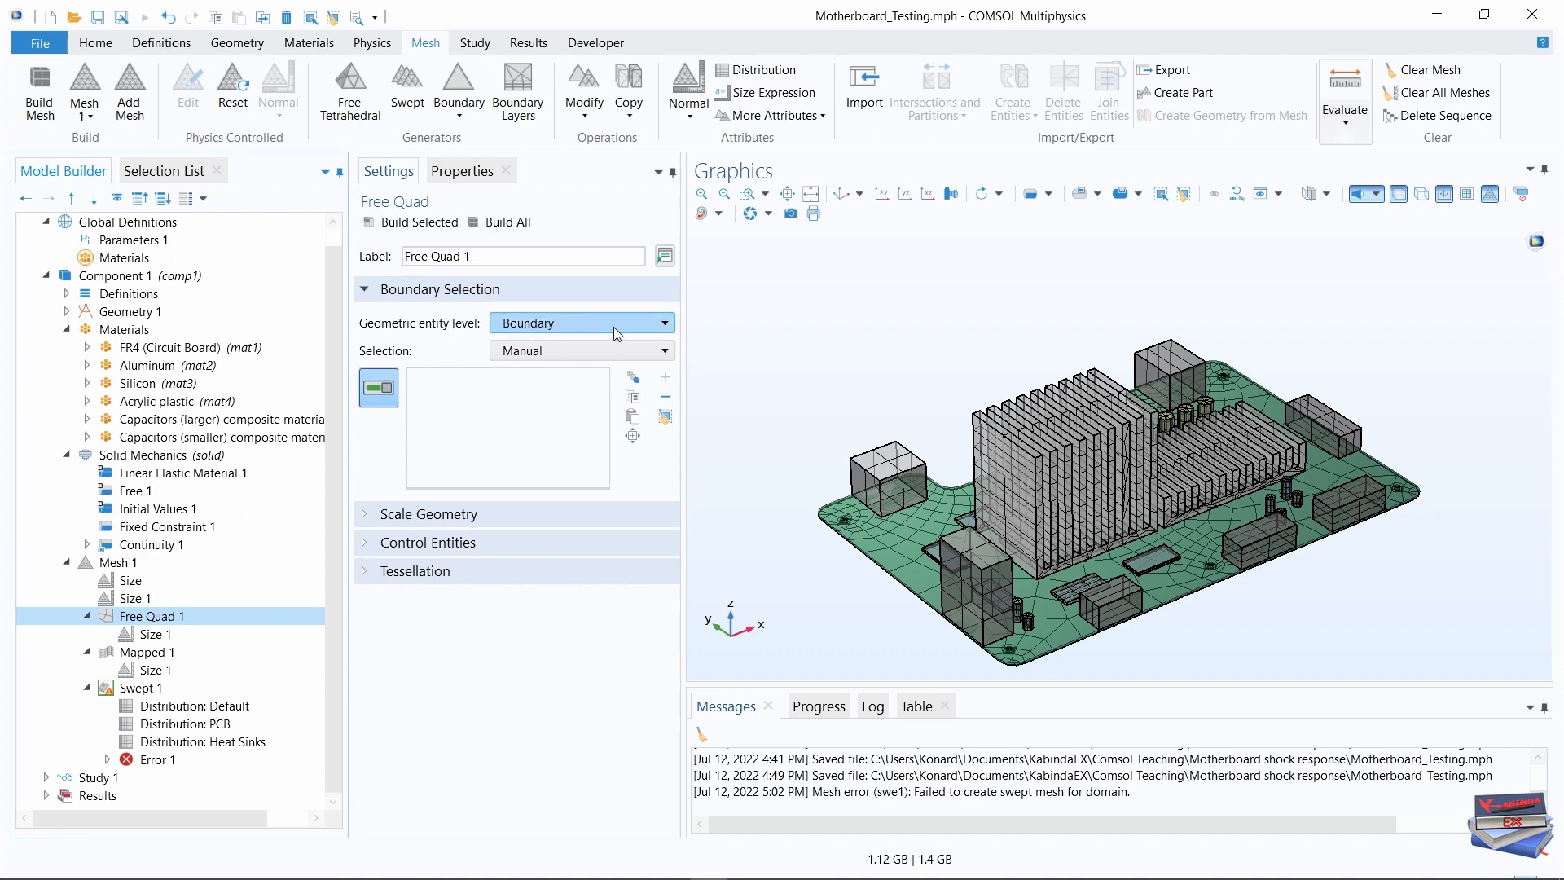
left_click(662, 325)
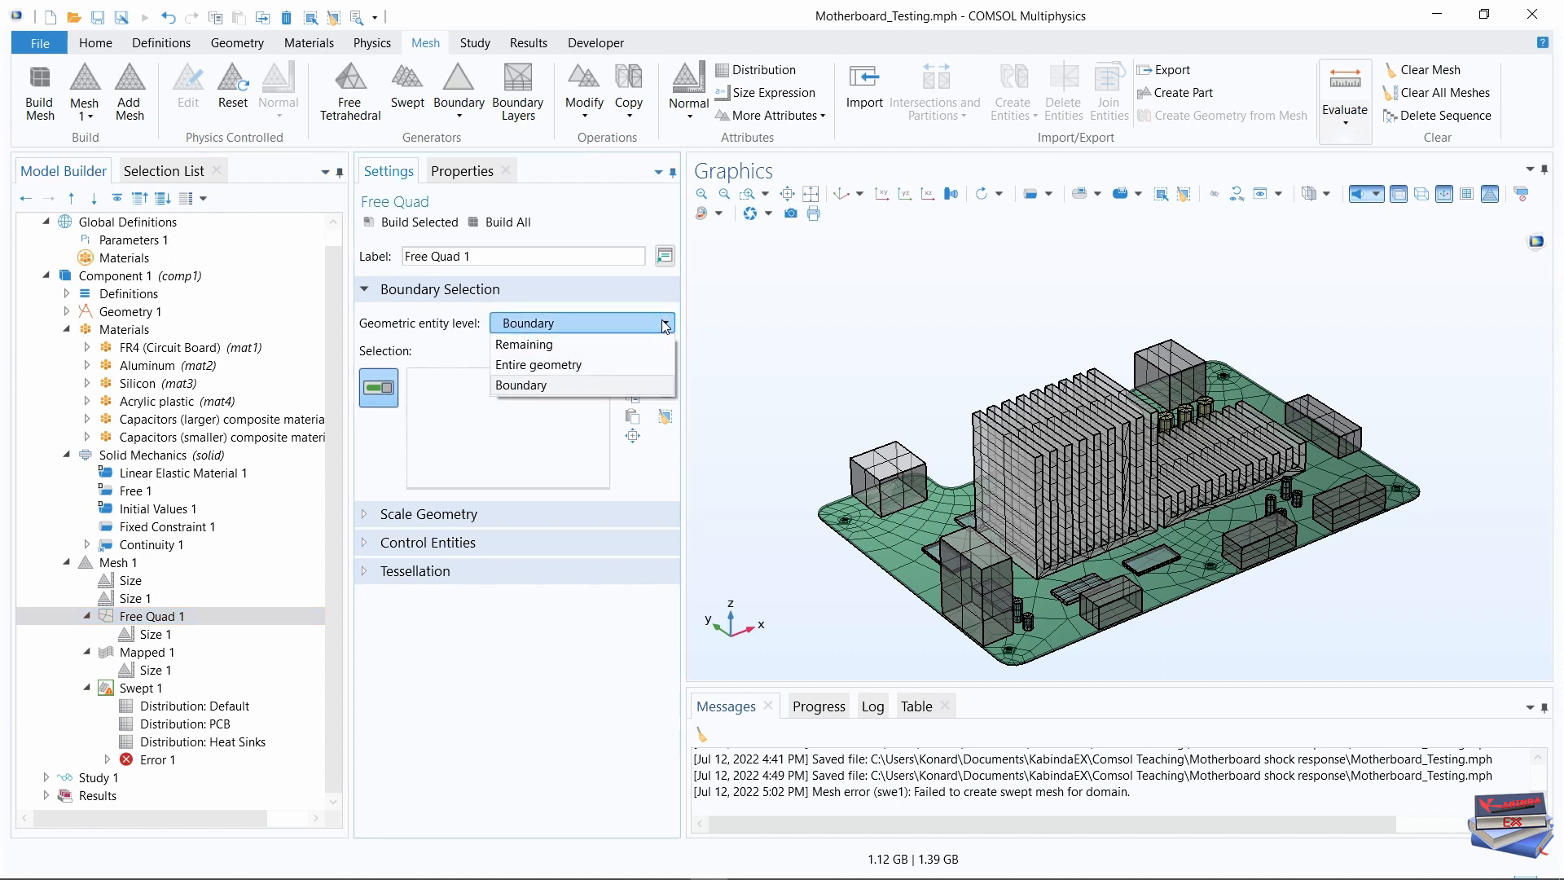
left_click(559, 383)
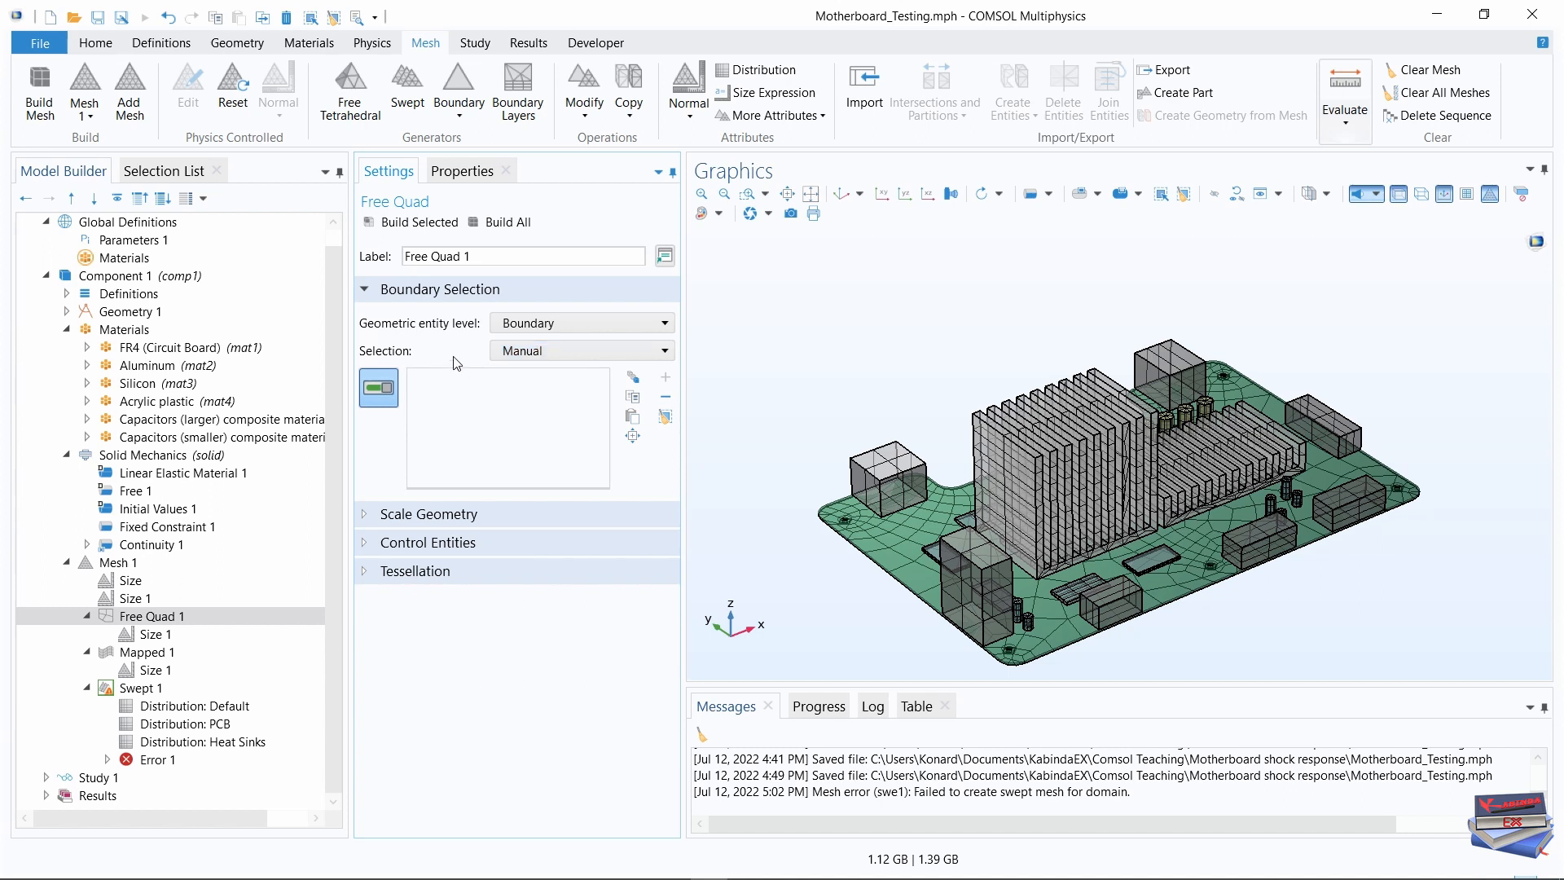
Add boundaries 4, 7, 9, 25, 27, 41, 43, 146 and 202 to the Free Quad 1 boundary selection
left_click(161, 177)
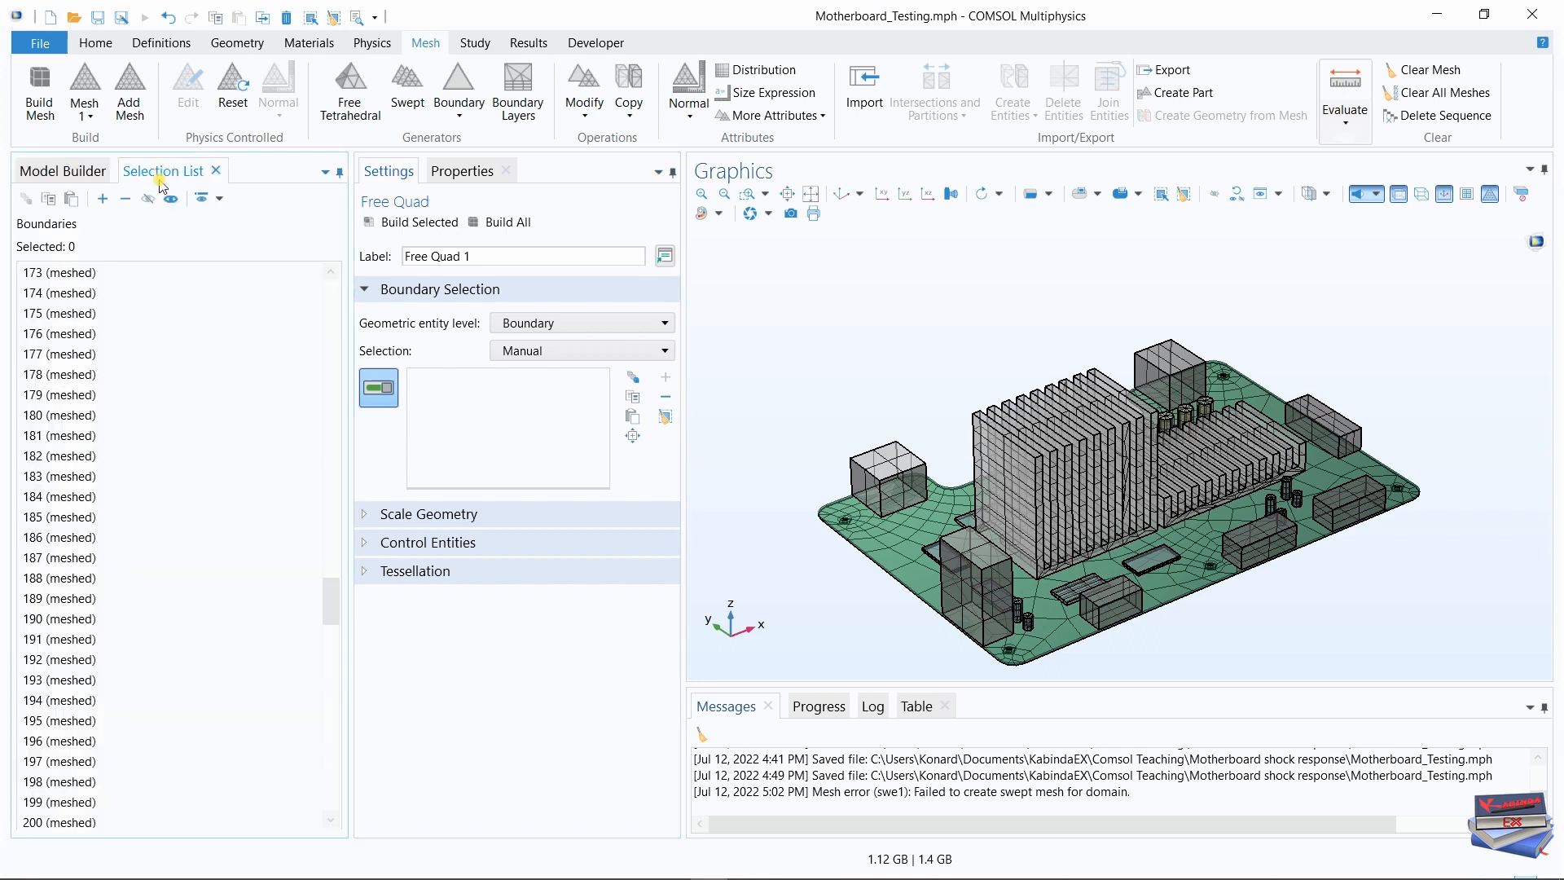
left_click_drag(331, 598, 296, 286)
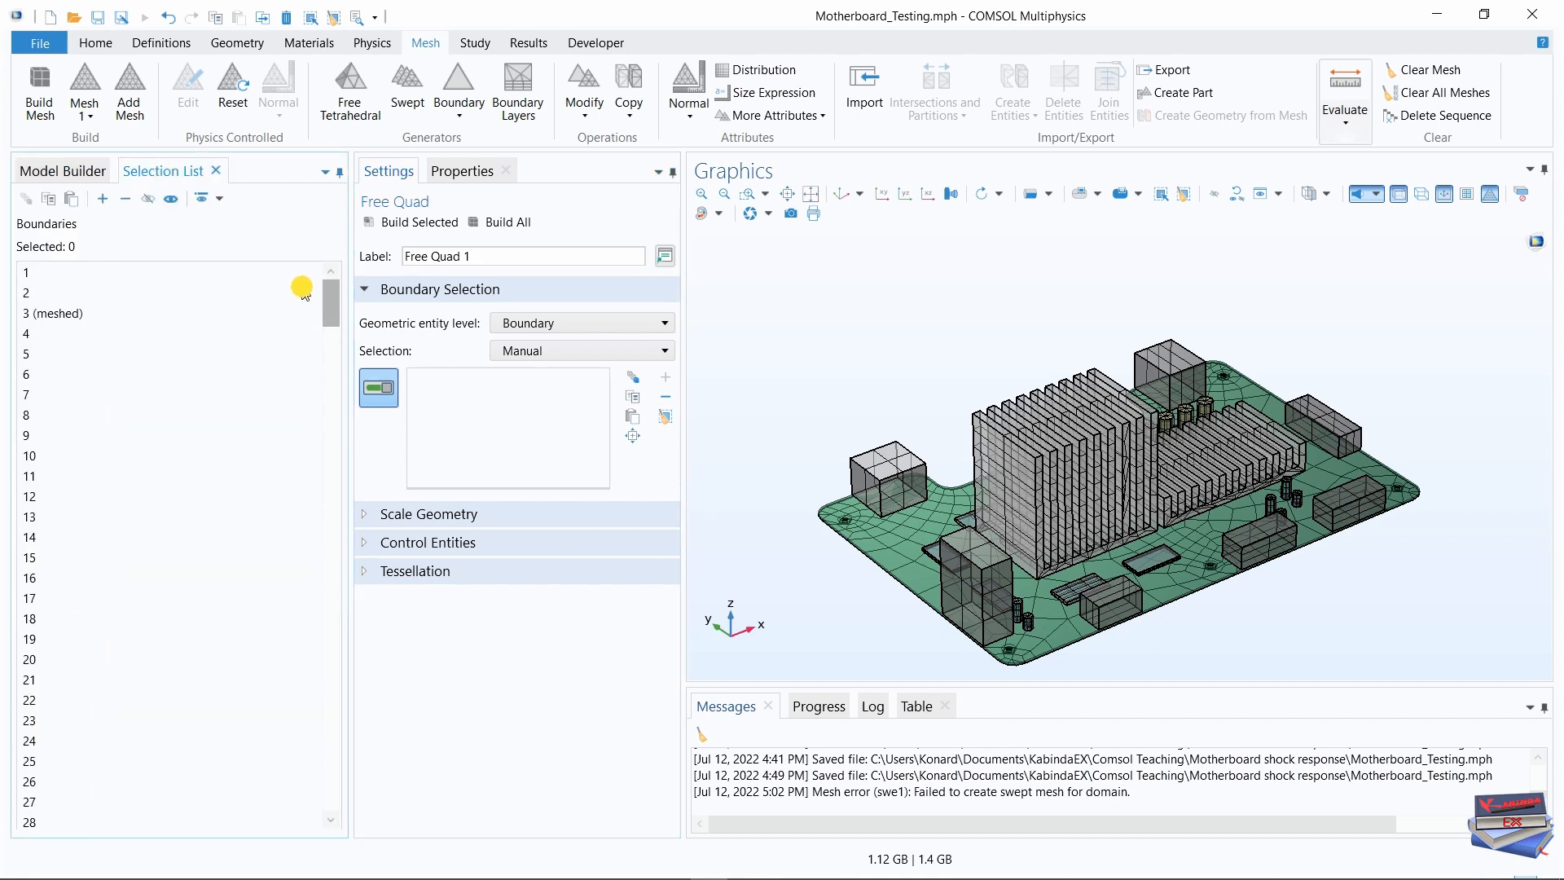
left_click(27, 334)
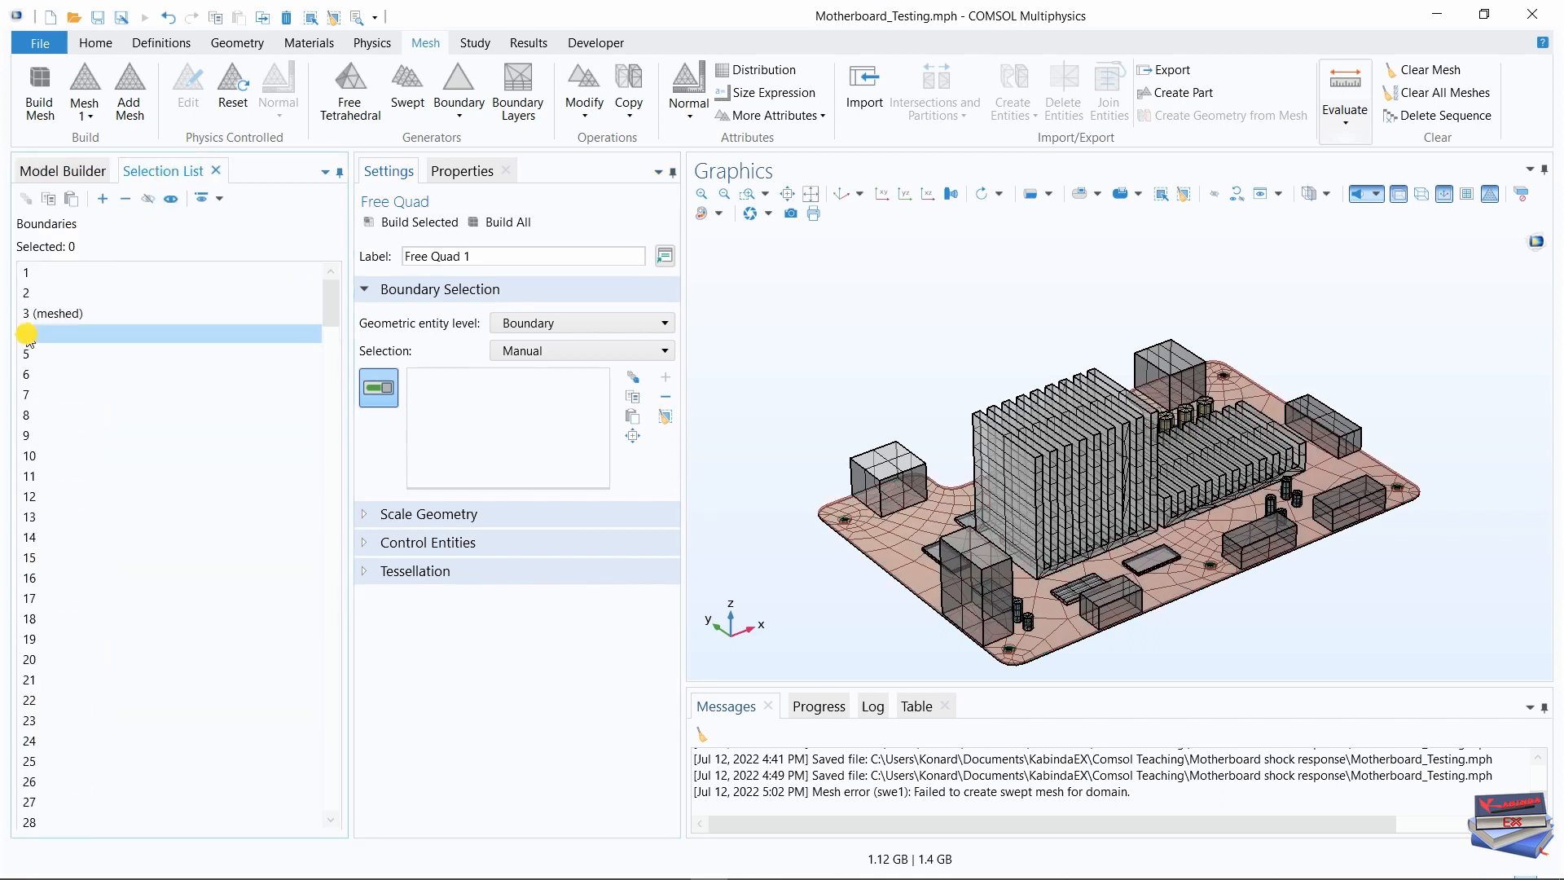
left_click(27, 395, "ctrl")
left_click(27, 436, "ctrl")
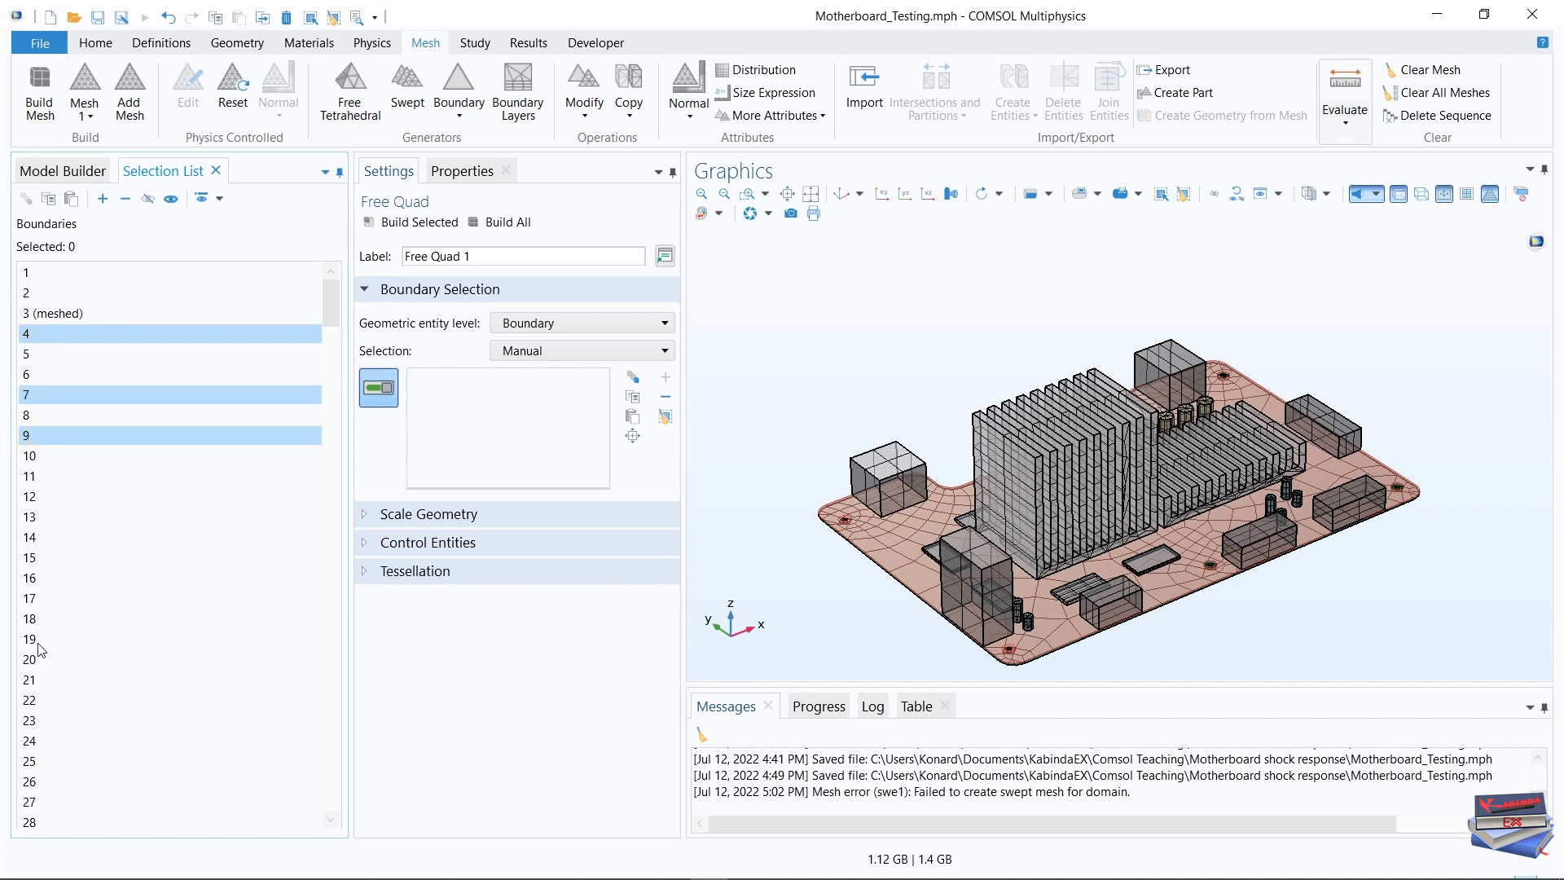
left_click(30, 762, "ctrl")
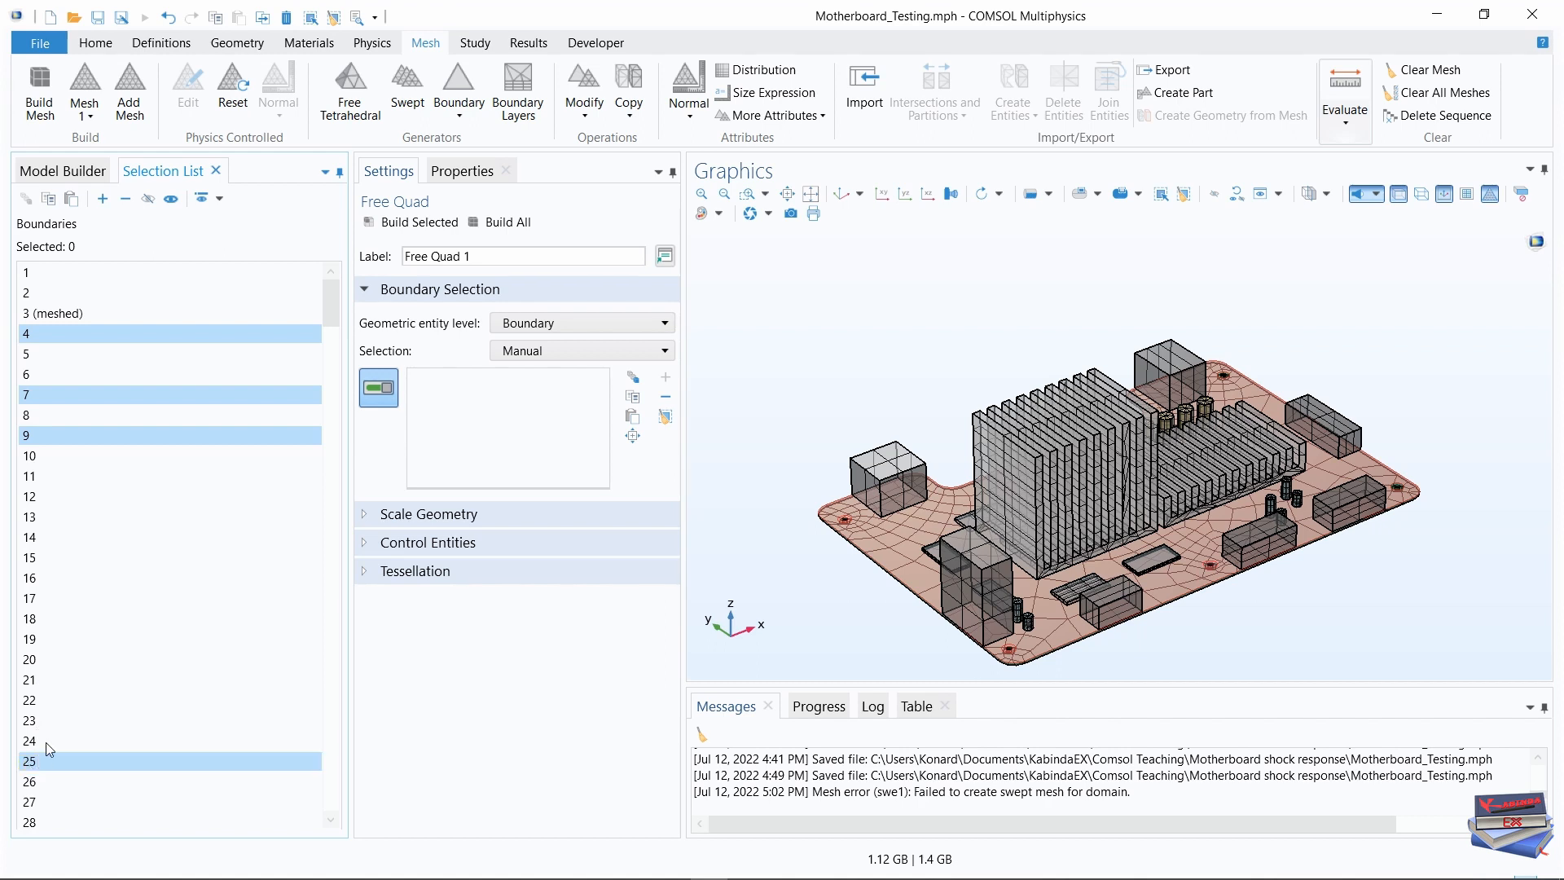
scroll(54, 699, "down", 4)
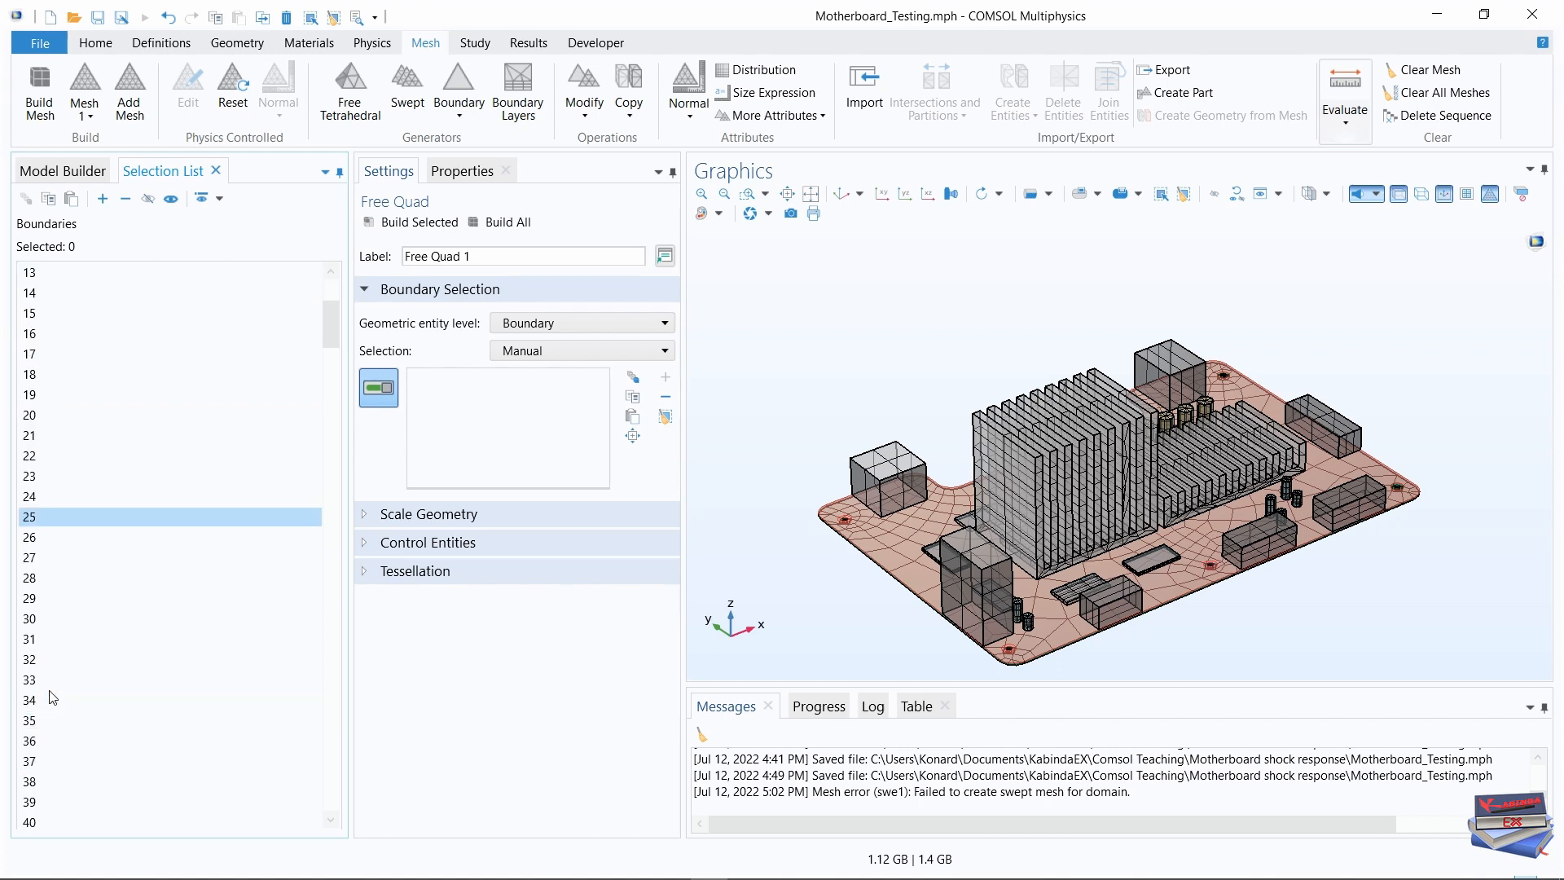
left_click(31, 558, "ctrl")
scroll(54, 697, "down", 1)
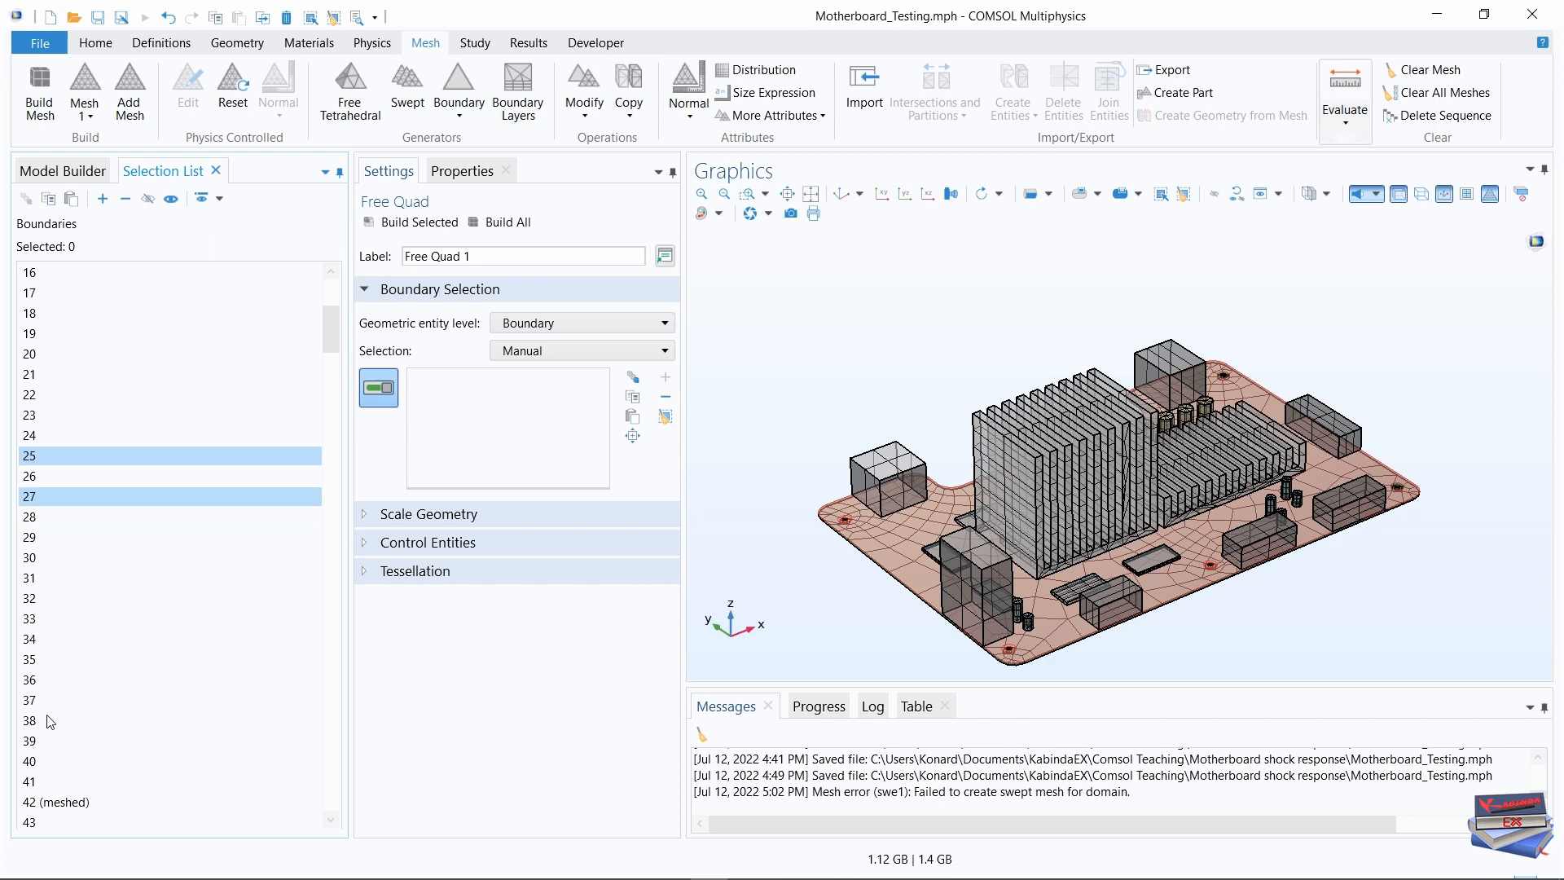
left_click(48, 780, "ctrl")
scroll(96, 673, "down", 4)
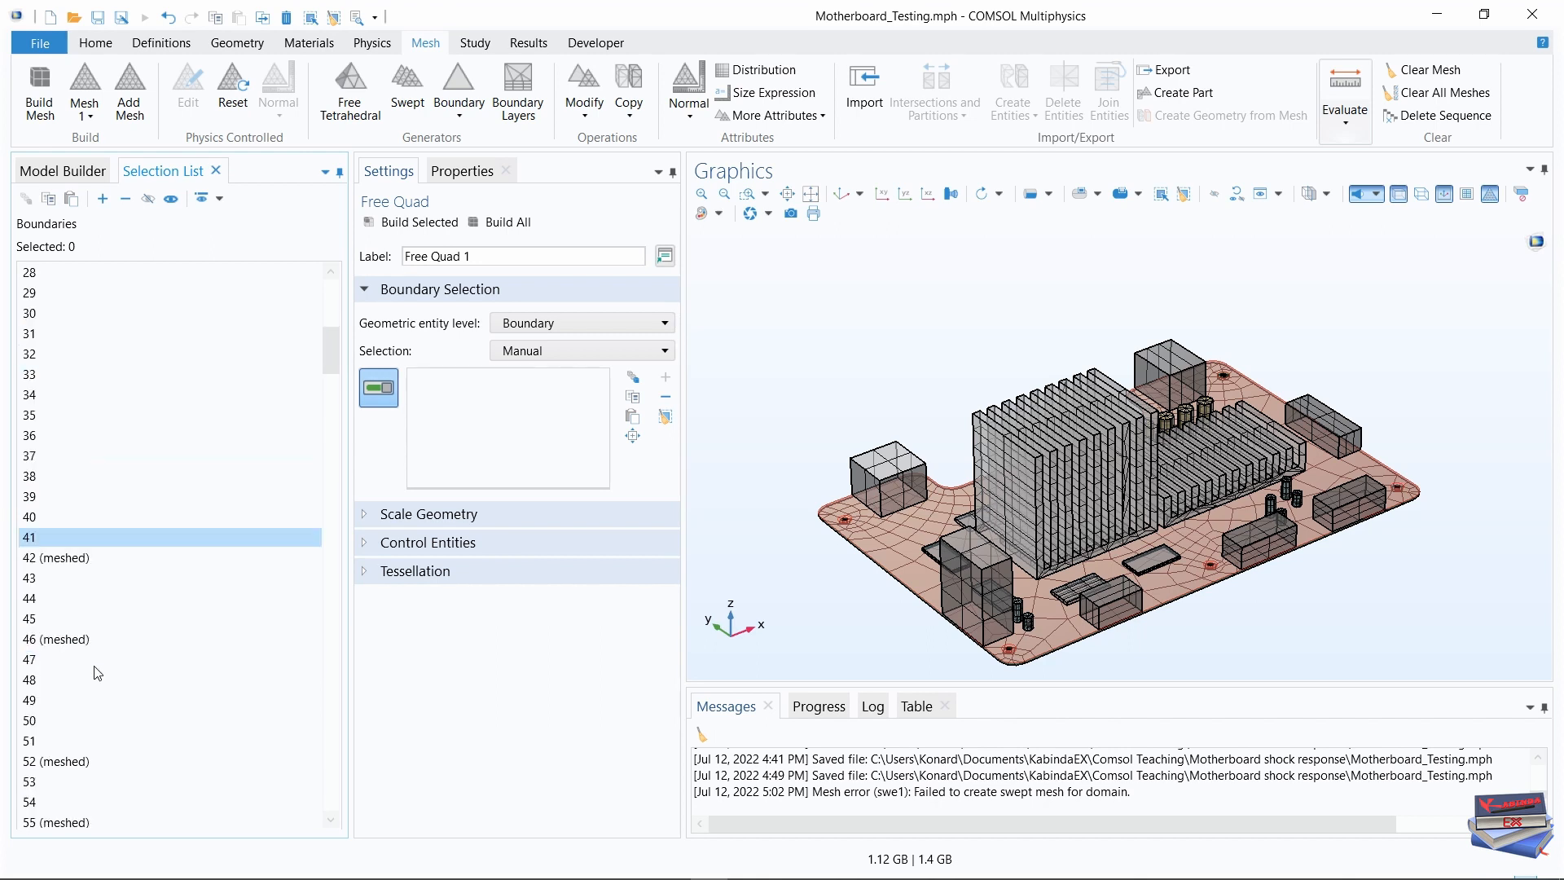
left_click(36, 579, "ctrl")
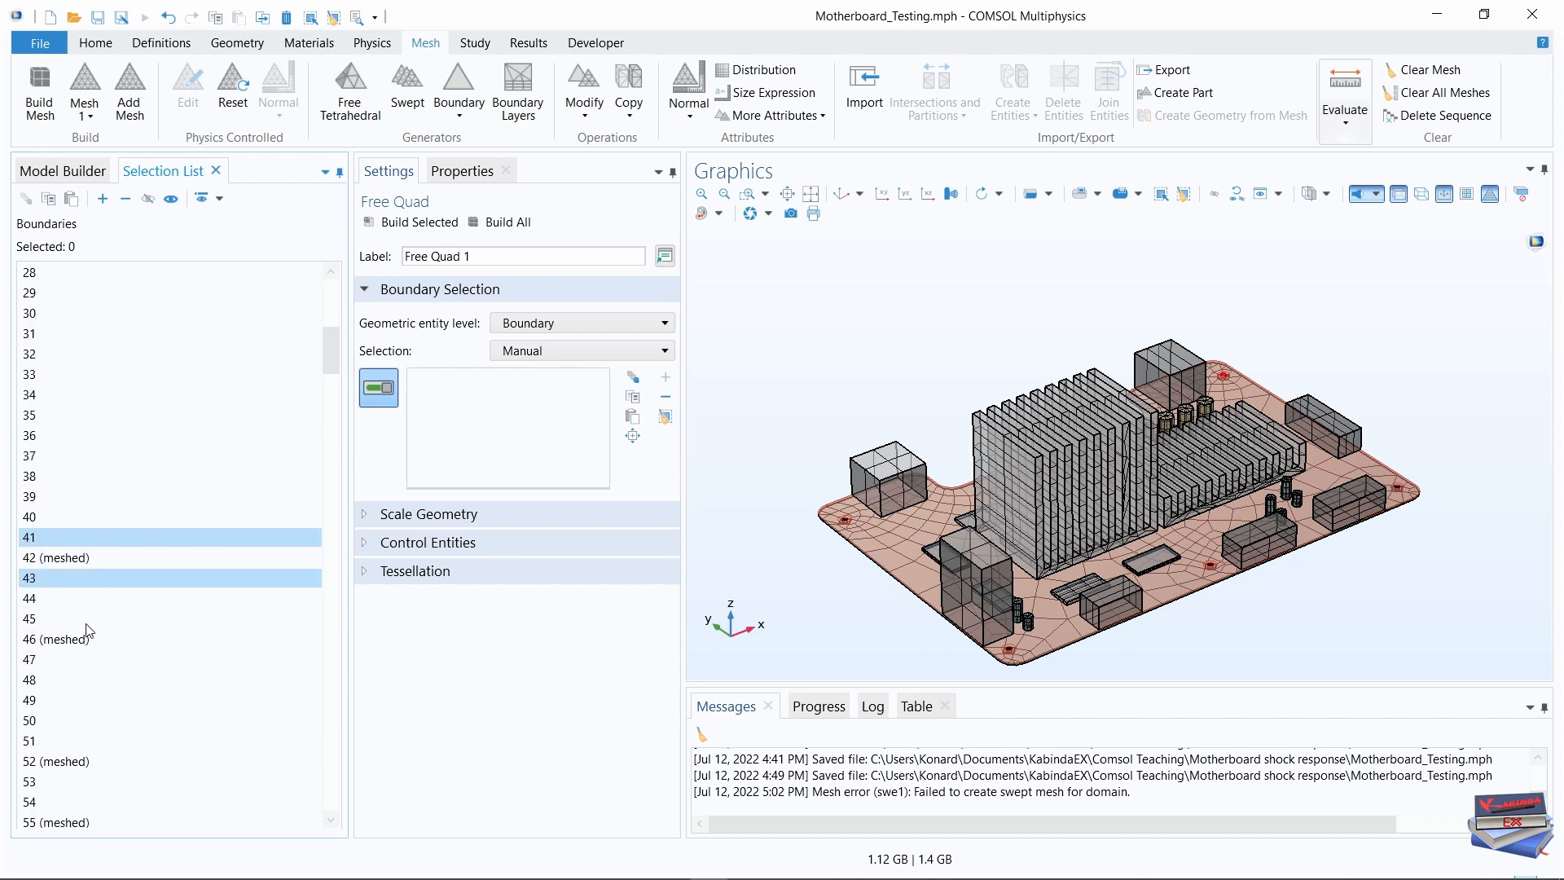
scroll(90, 630, "down", 19)
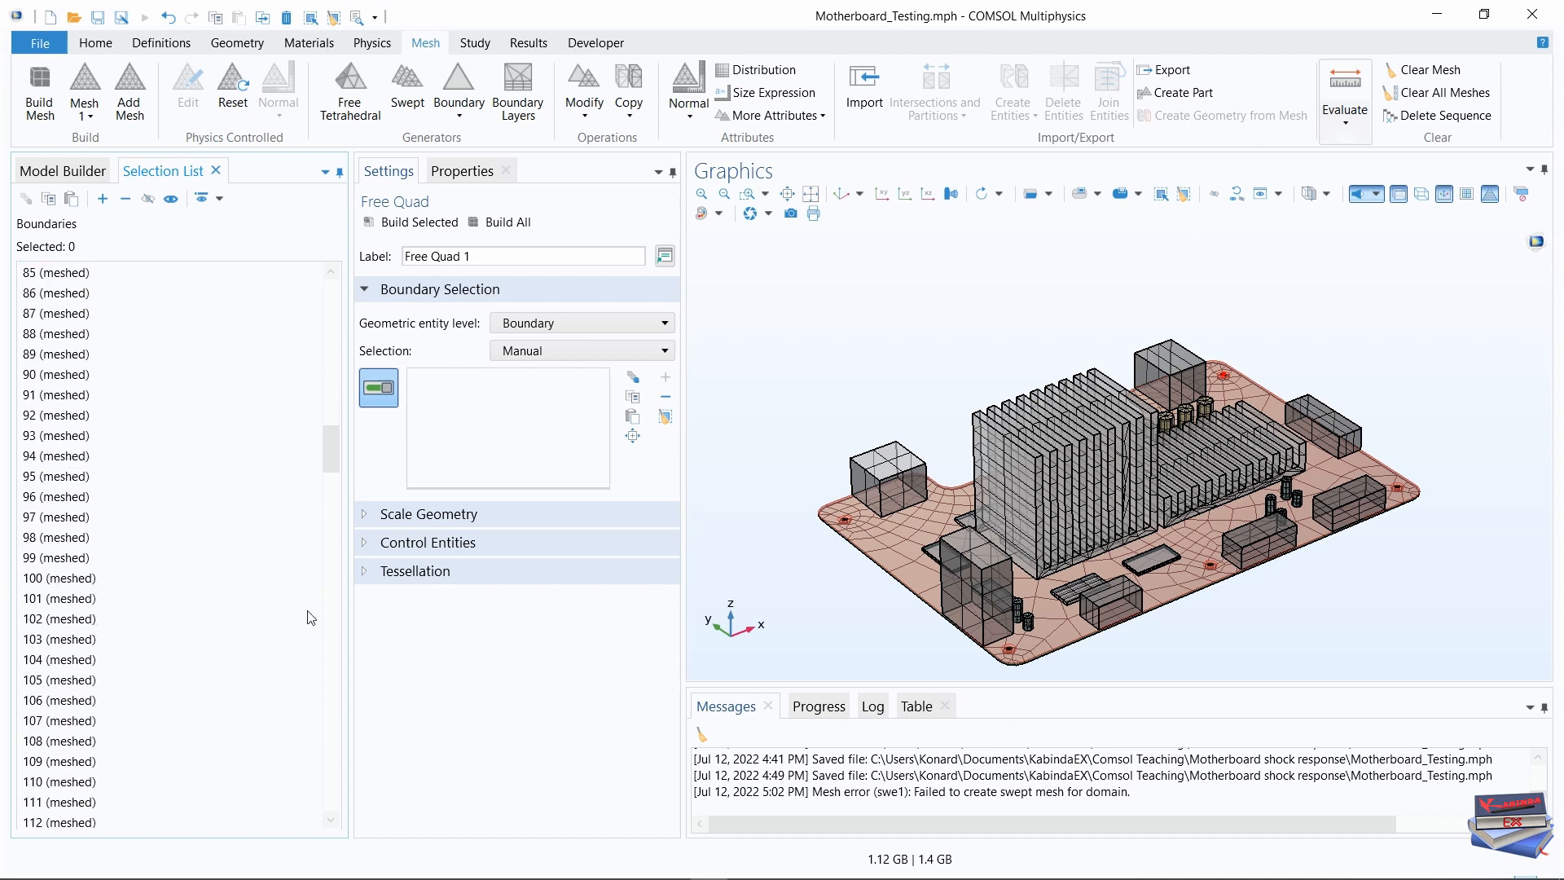
left_click_drag(329, 447, 321, 537)
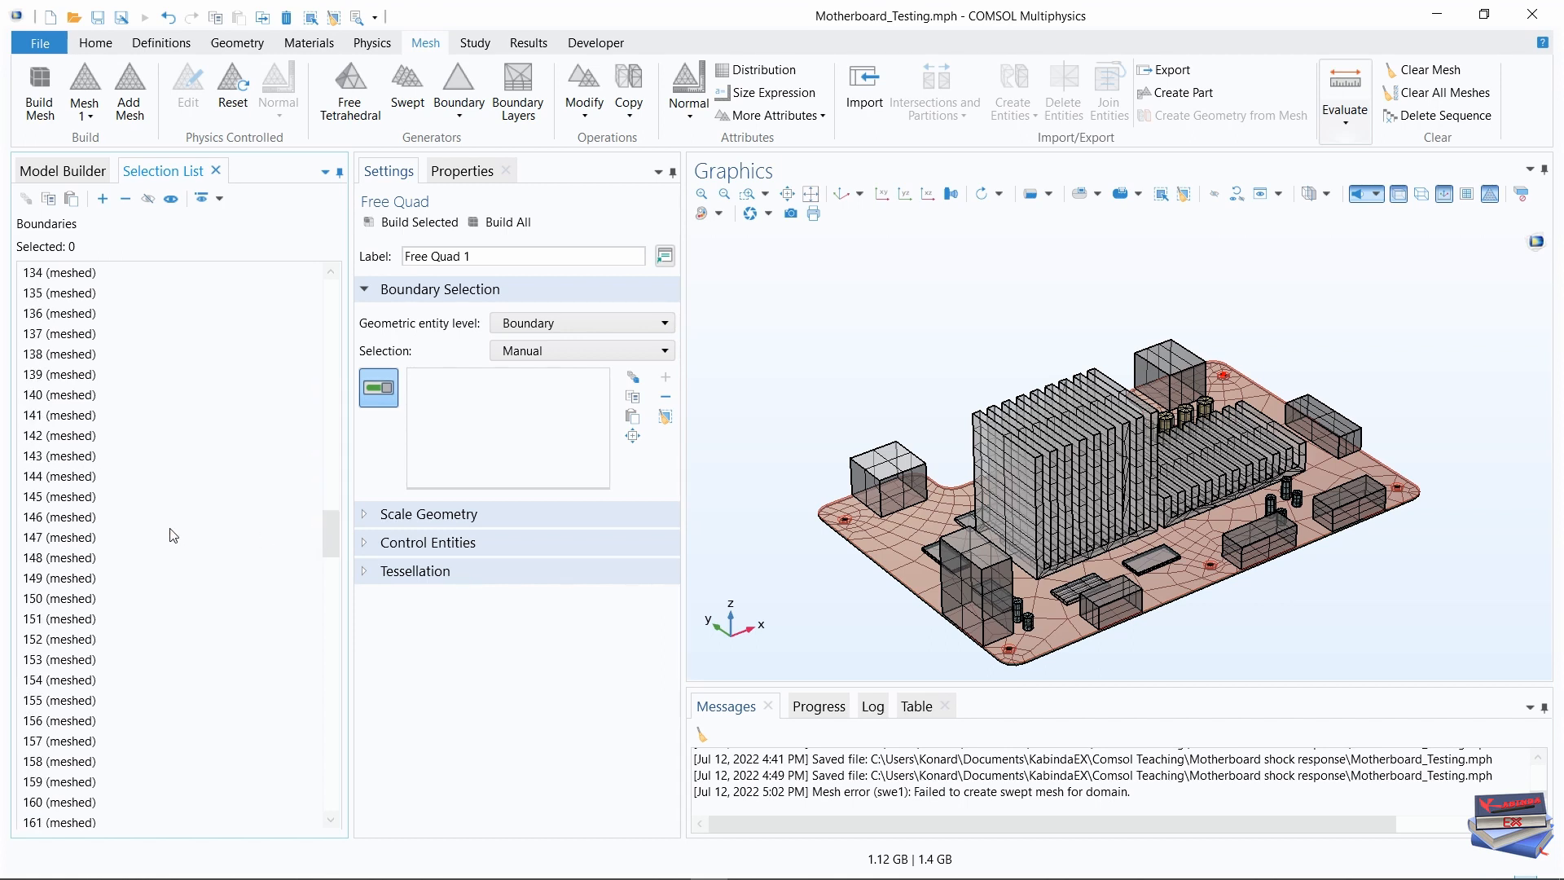
left_click(66, 521)
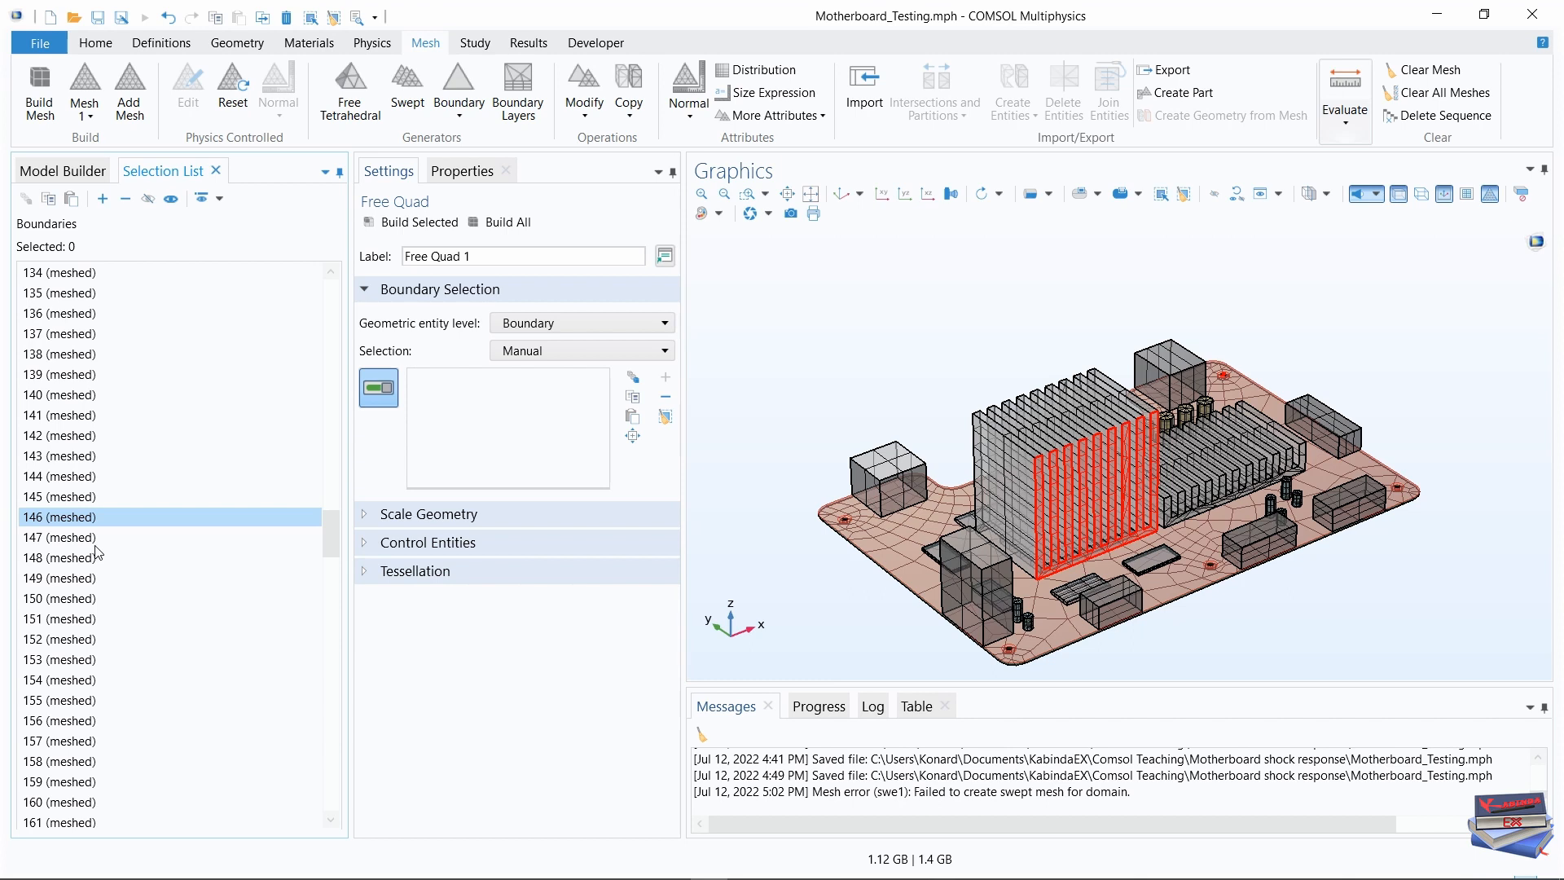
left_click_drag(334, 531, 331, 640)
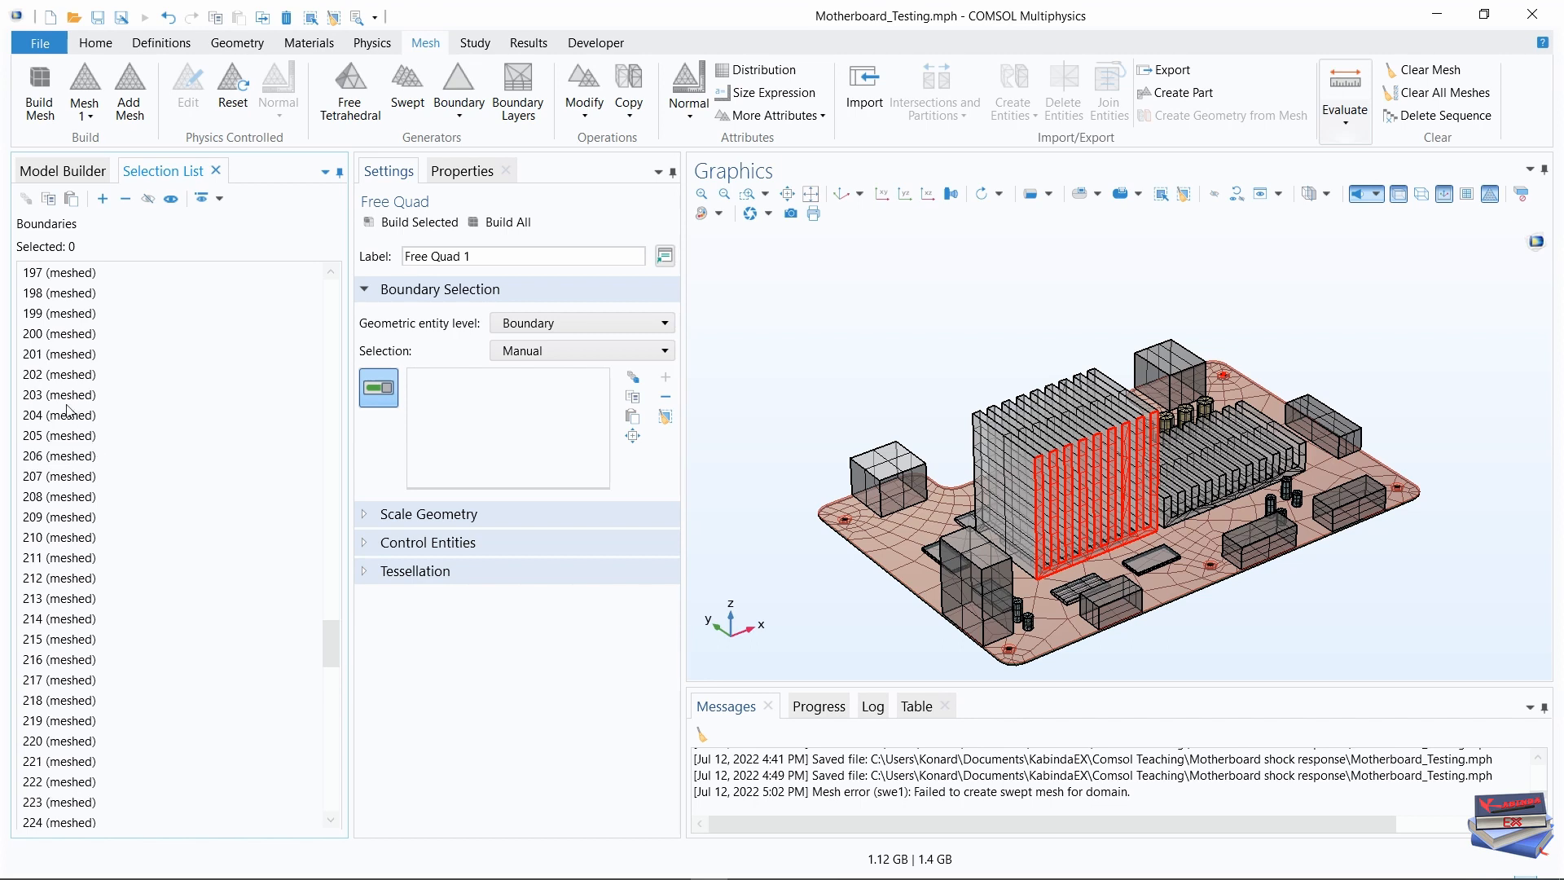
left_click(48, 375)
left_click(101, 199)
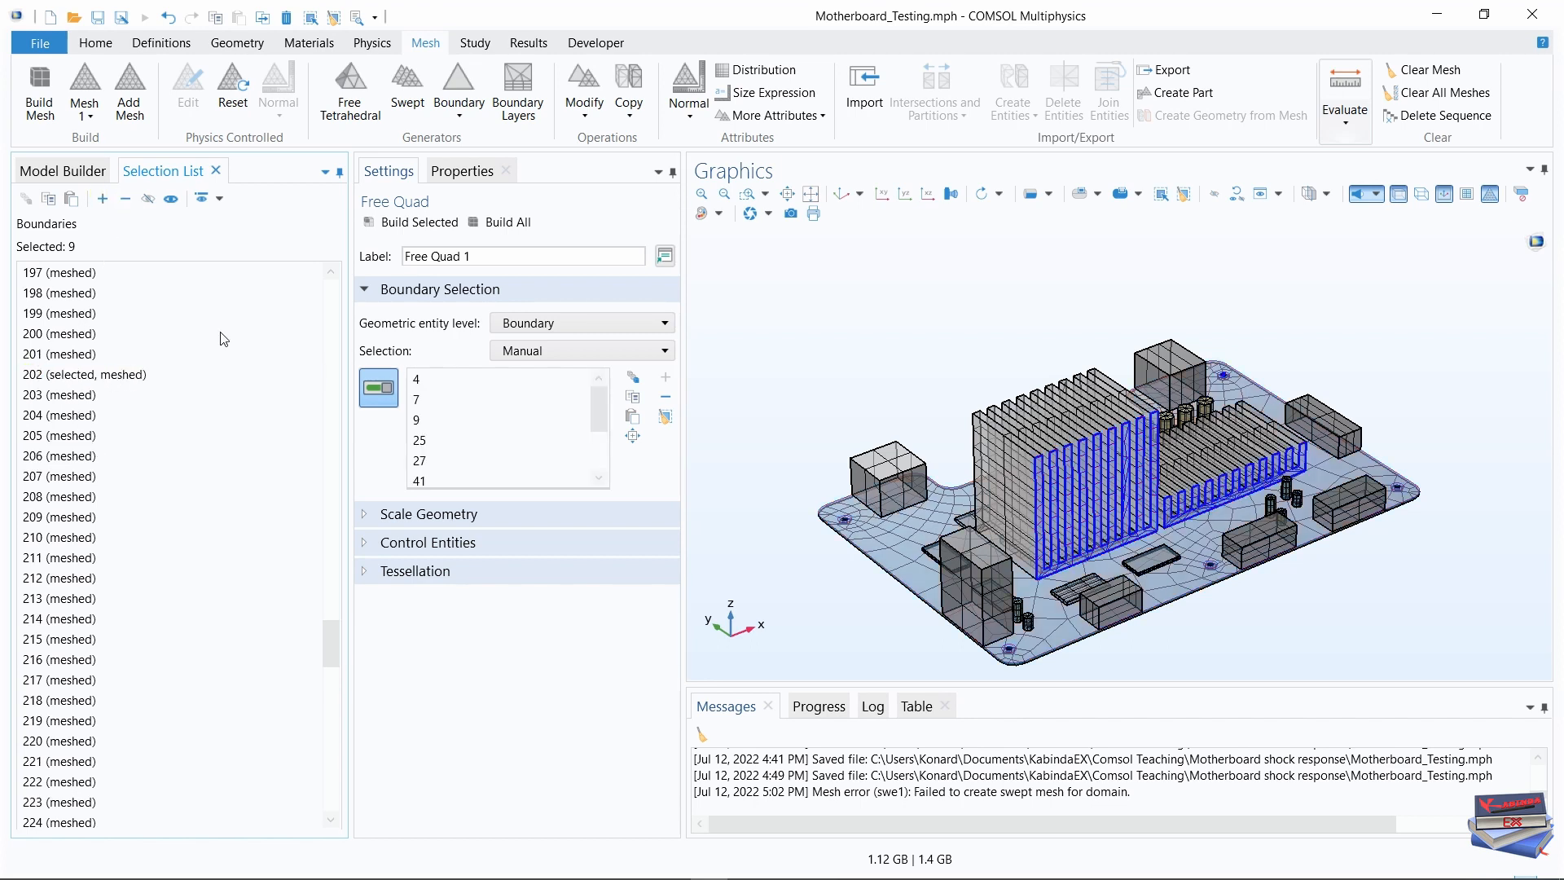
Build the mesh using the new Free Quad 1 boundary selection
left_click(63, 170)
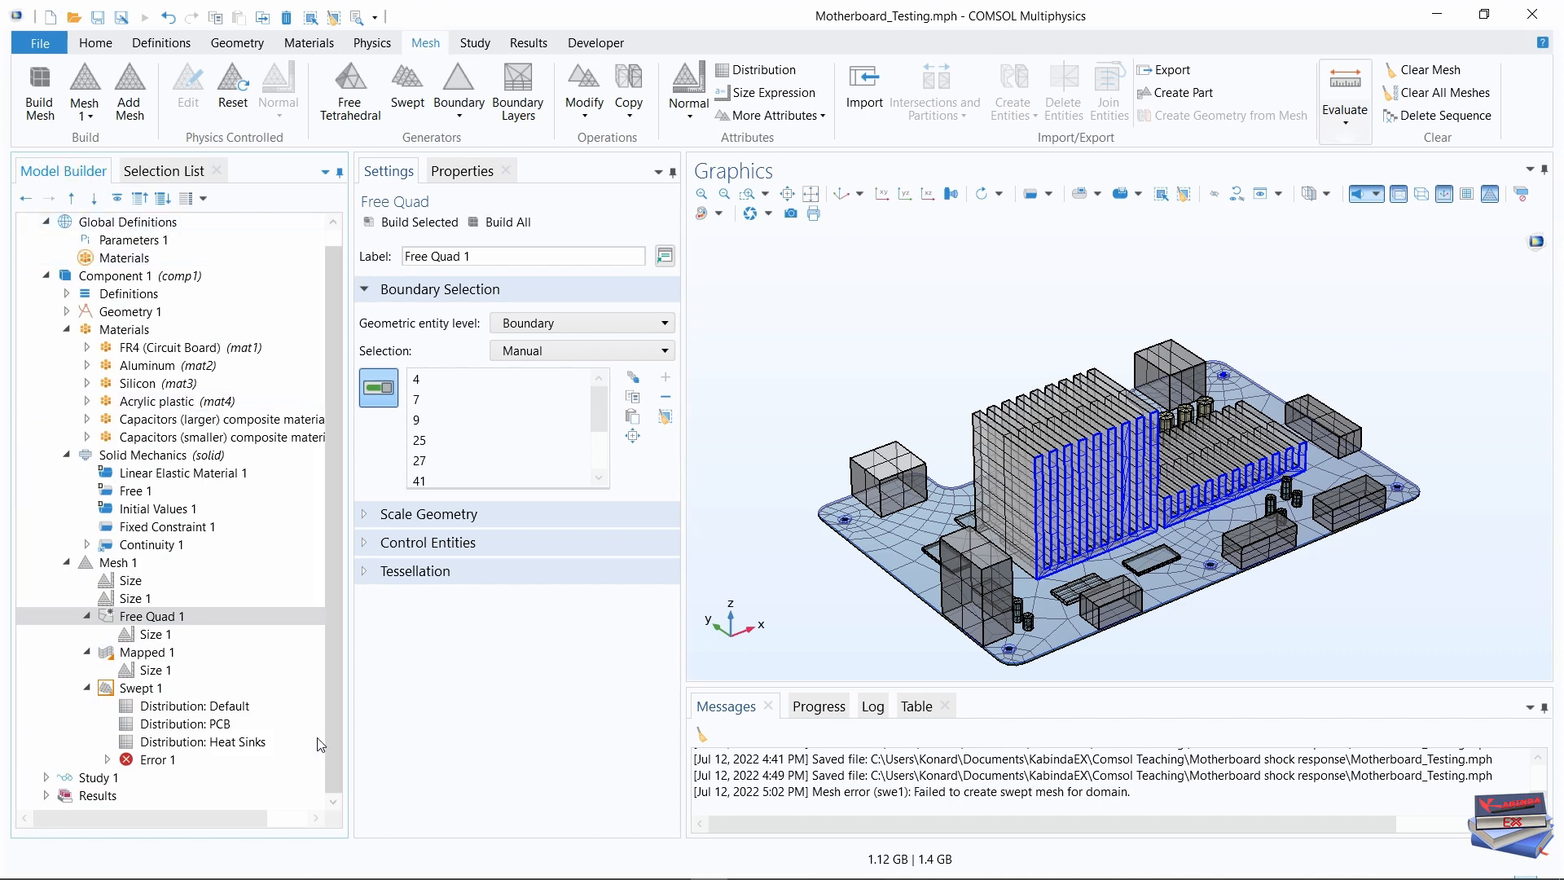
left_click(39, 91)
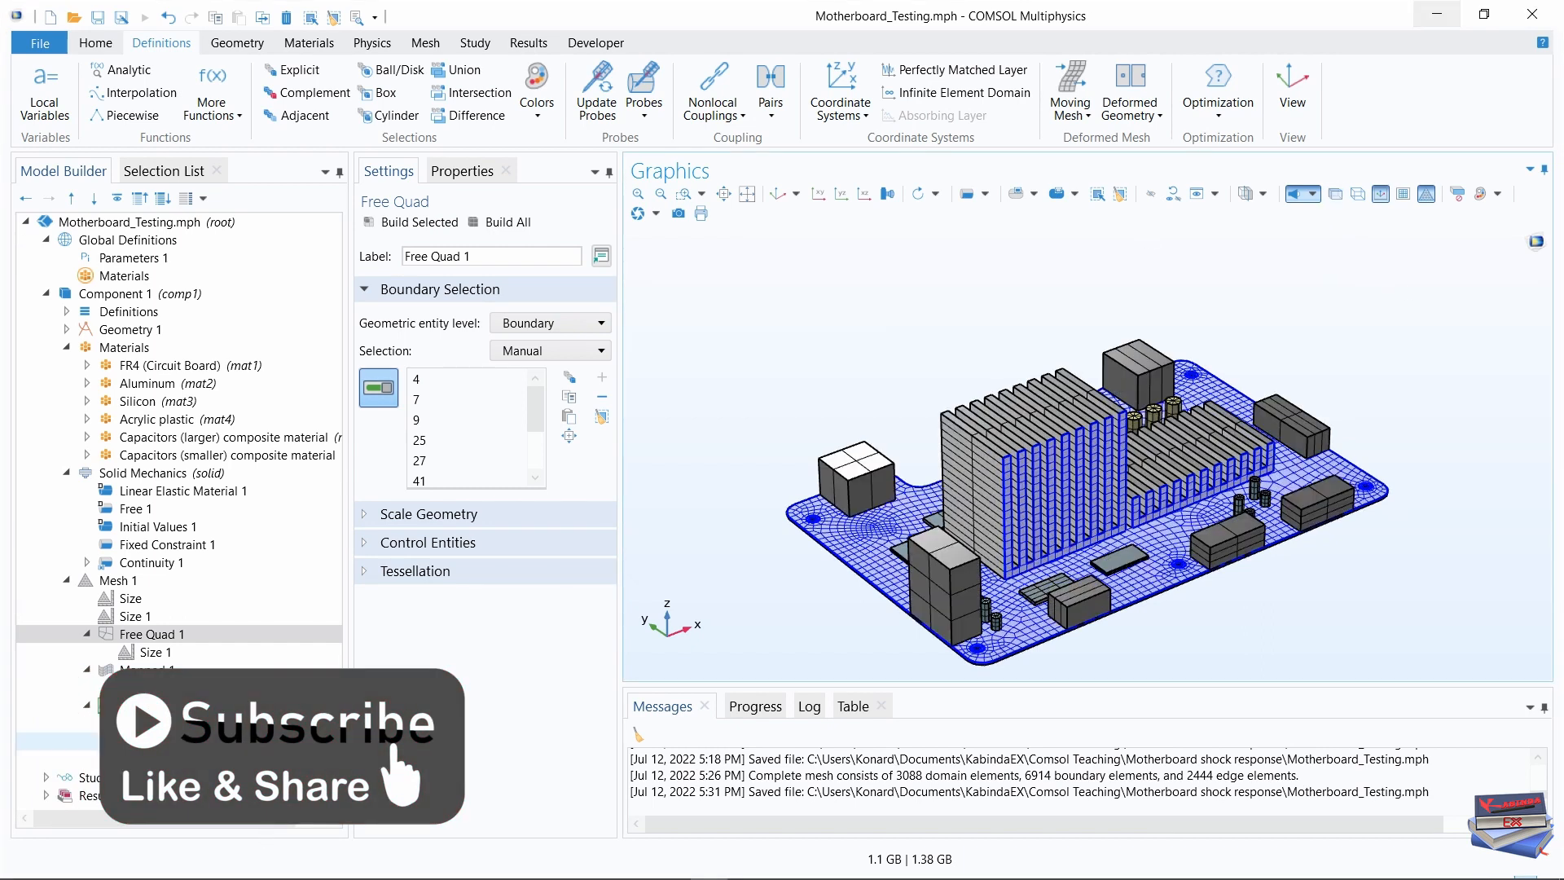
Display the finished Mesh 1 and collapse the Mesh 1 and Solid Mechanics branches of the model tree
left_click(122, 582)
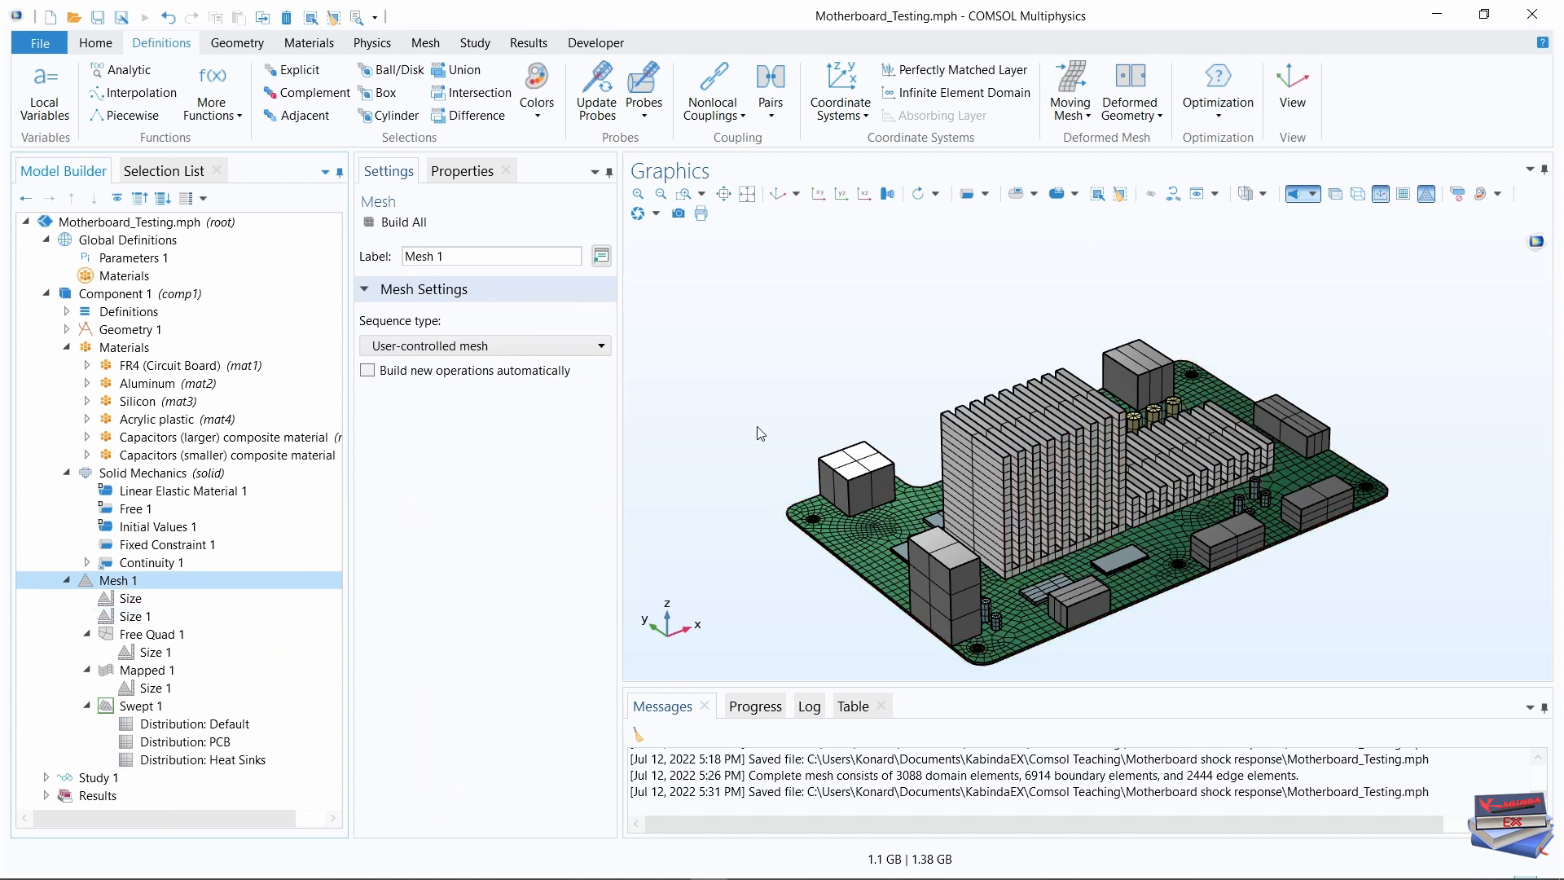
left_click(67, 580)
left_click(67, 473)
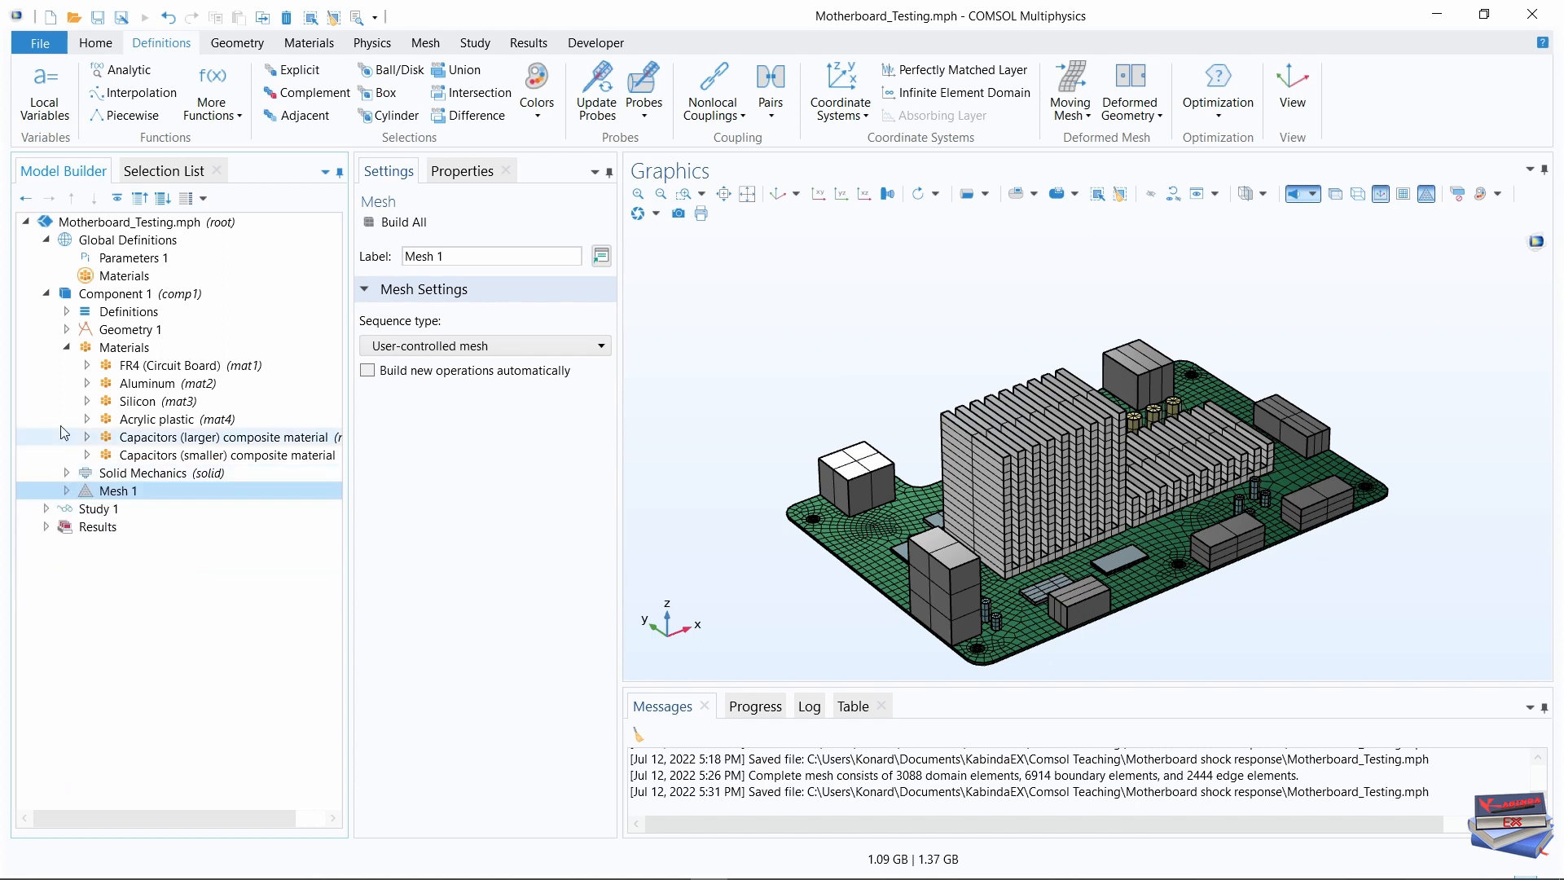
Add a global interpolation function and label it Acceleration (g) vs. Frequency (Hz)
left_click(67, 348)
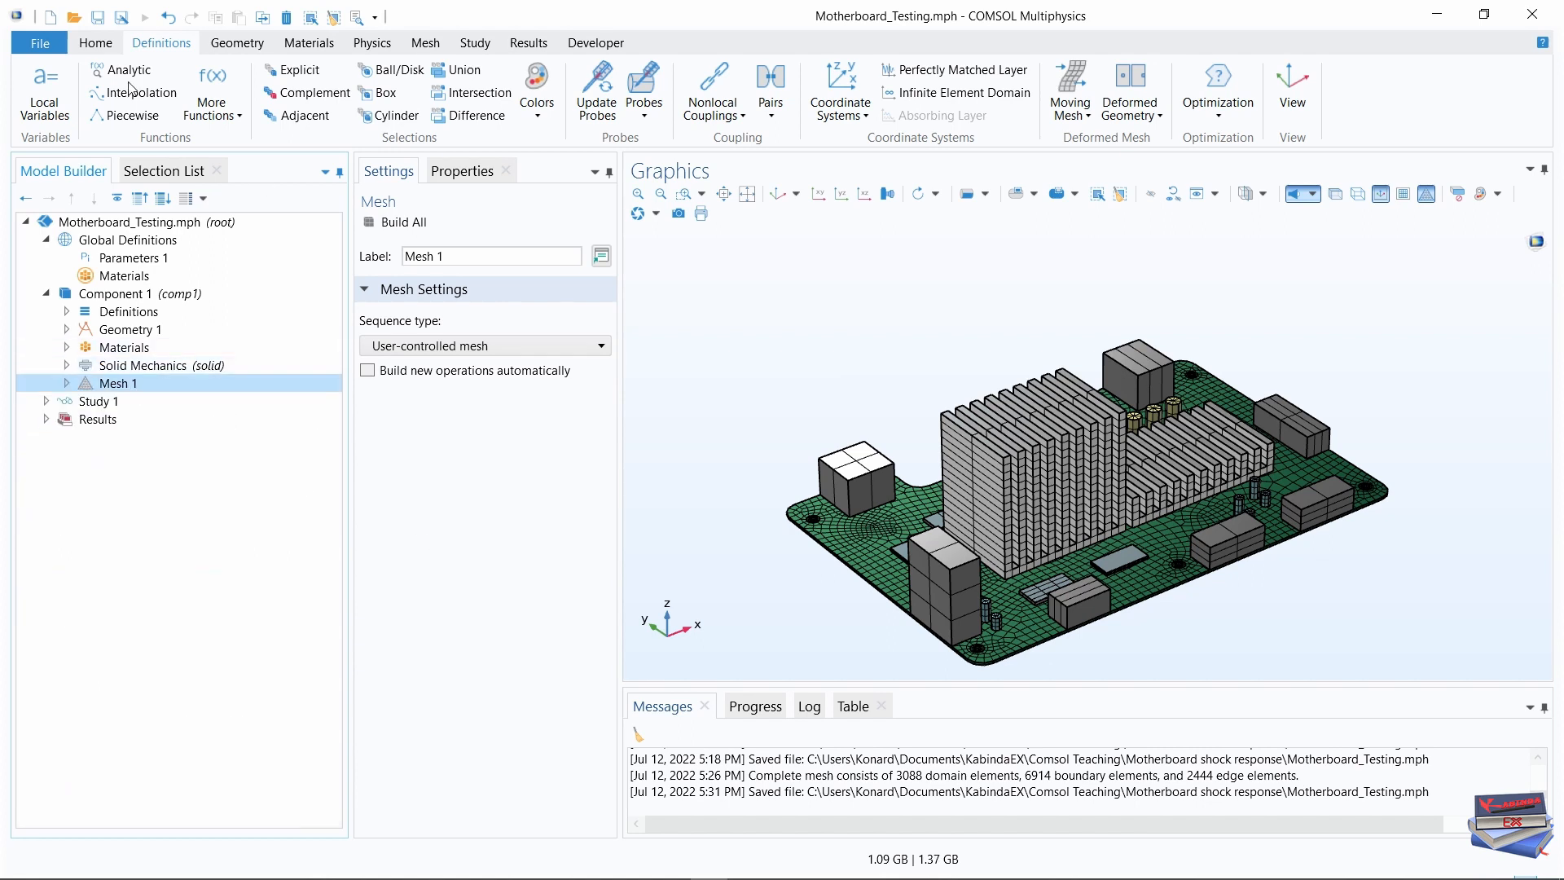
left_click(95, 43)
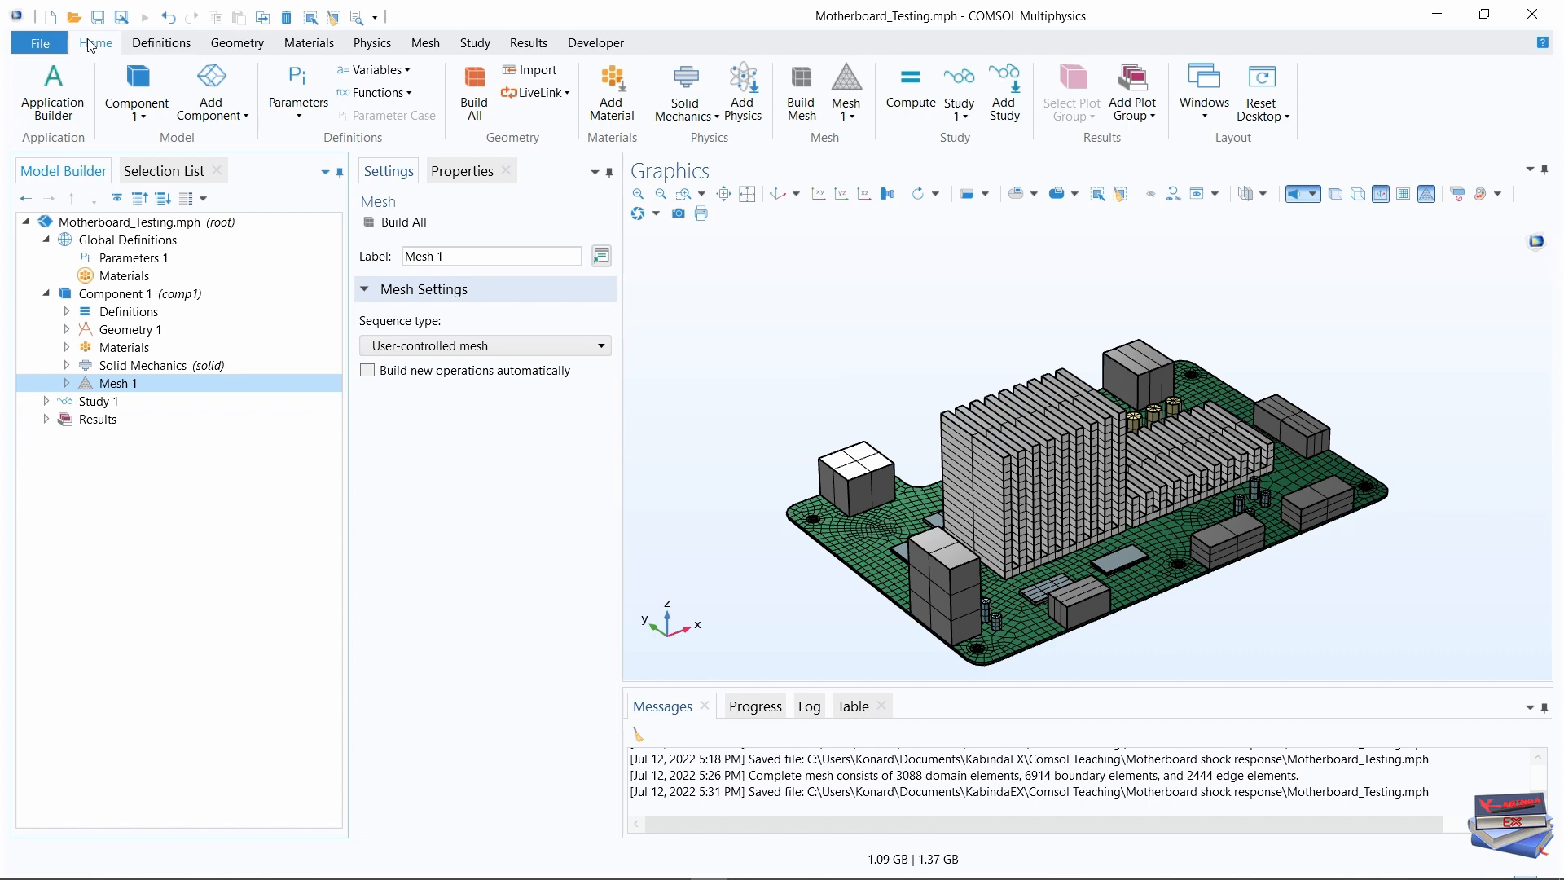
left_click(414, 94)
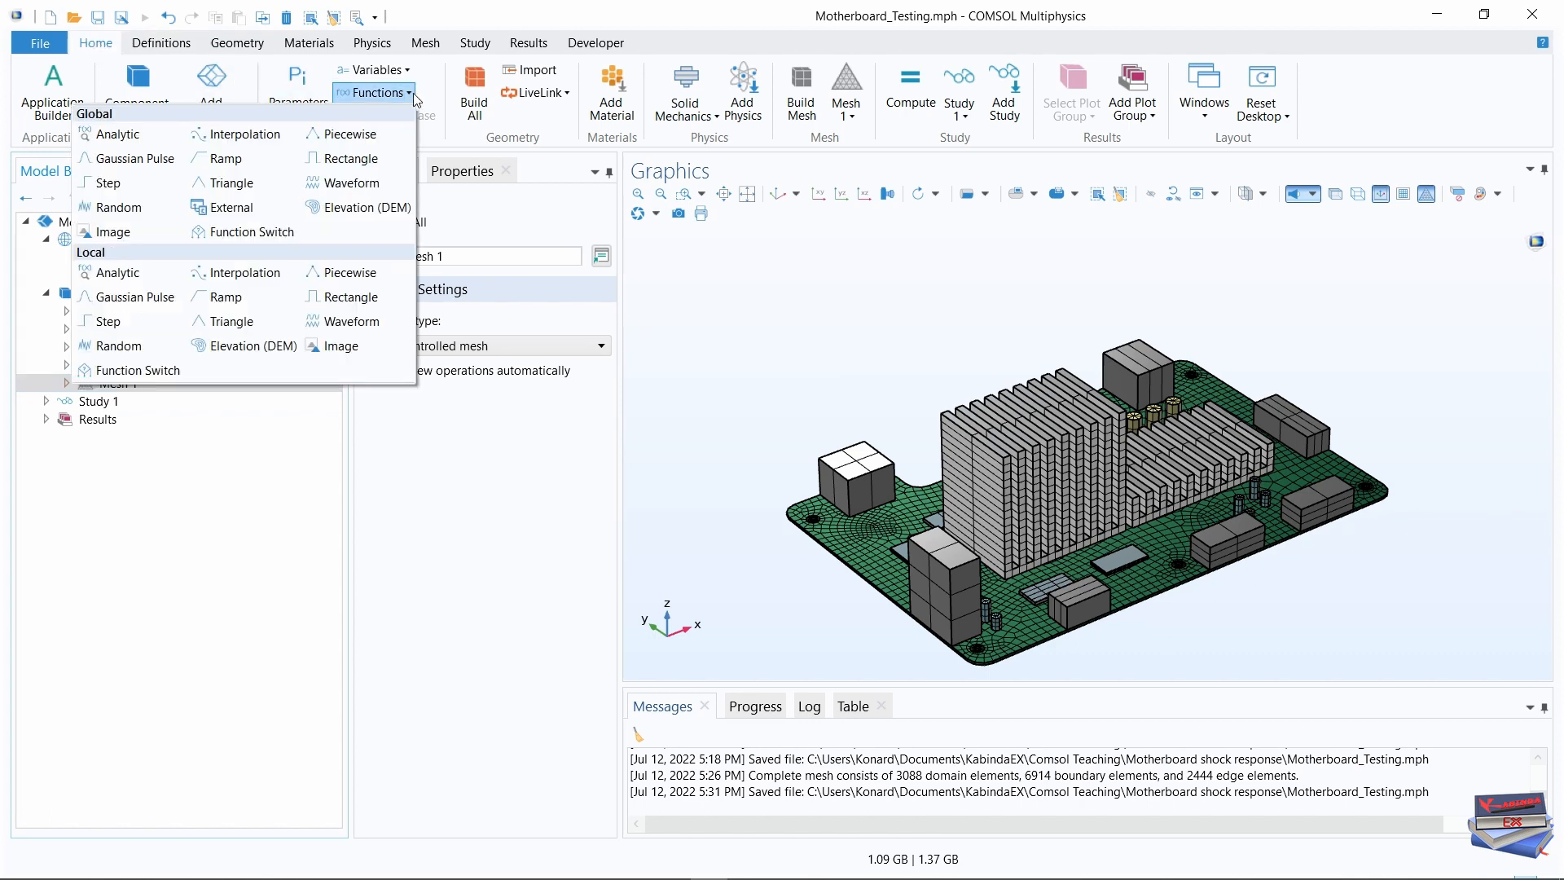
left_click(250, 142)
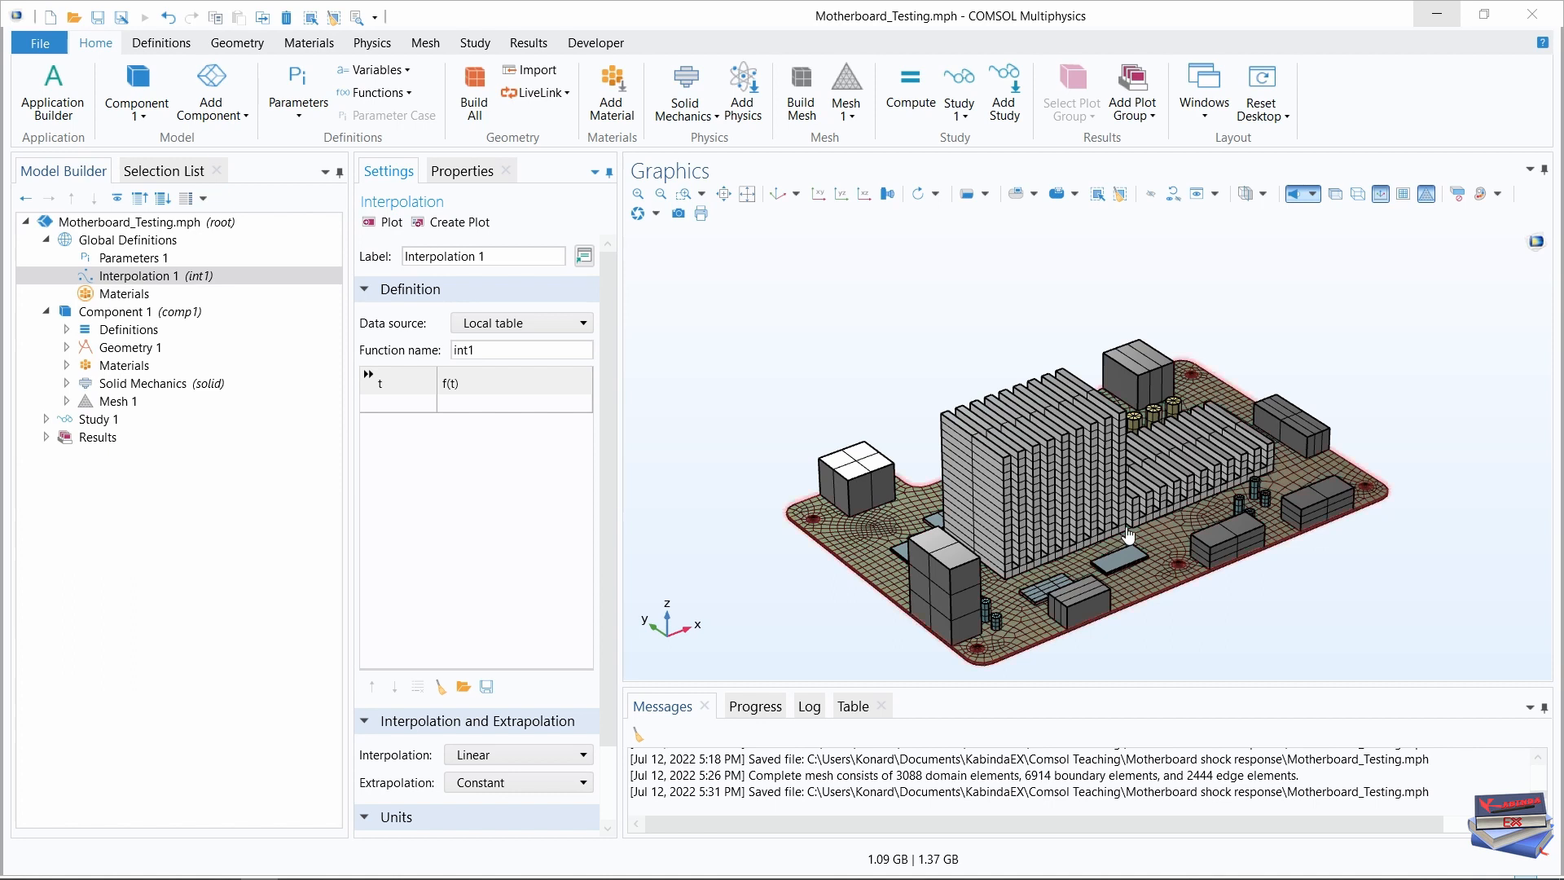
left_click(390, 271)
type("Acceleration (g) vs. Frequency (Hz)")
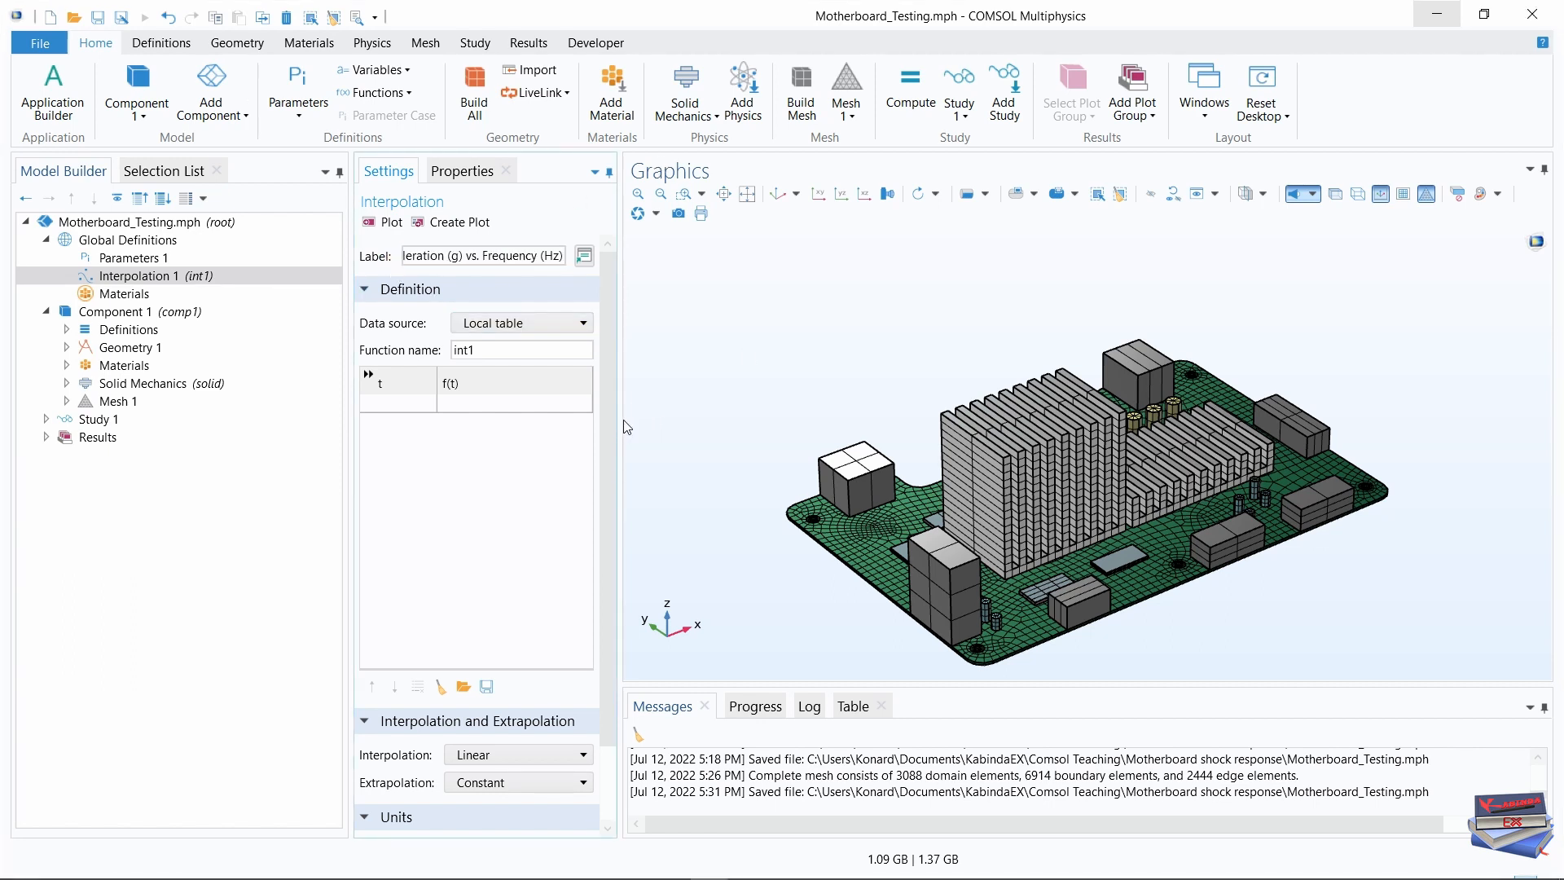
left_click_drag(623, 425, 896, 442)
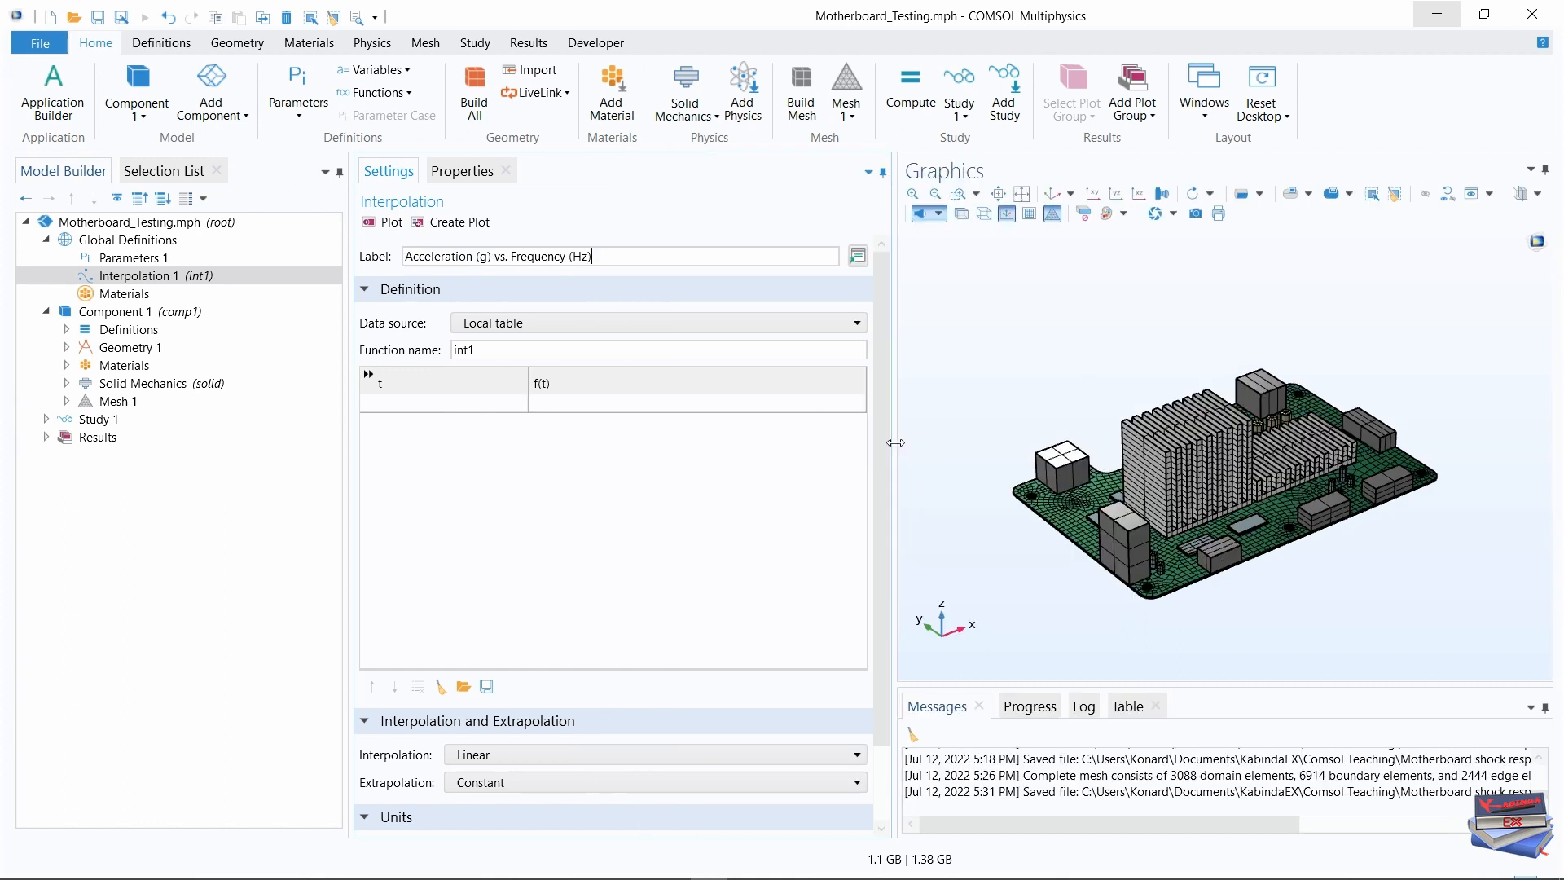
left_click(515, 256)
Load the interpolation table data from motherboard_shock_response.txt
left_click(462, 686)
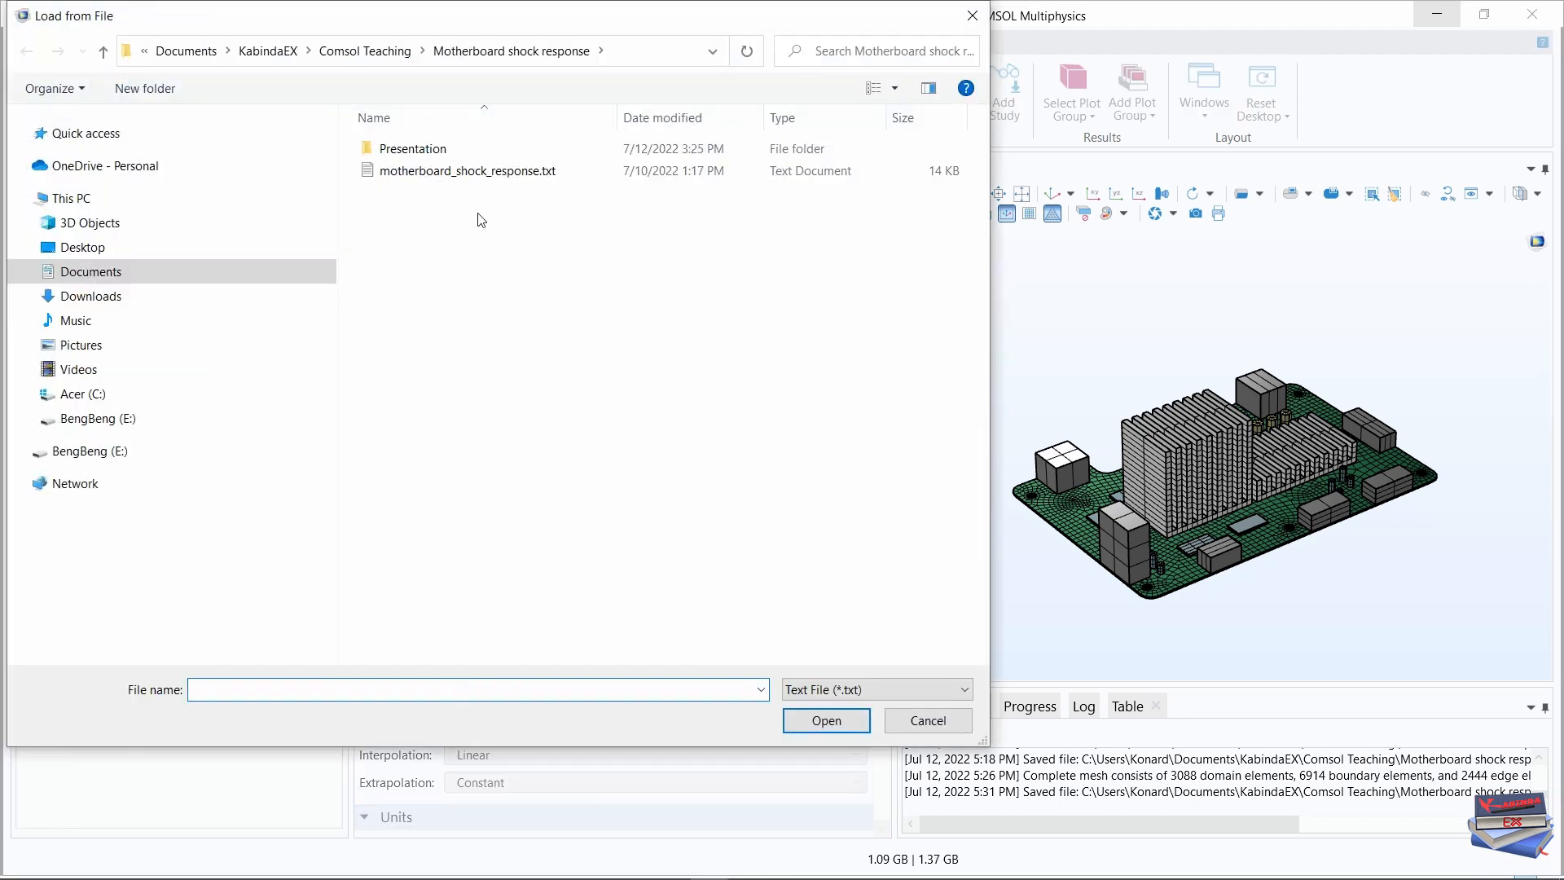
left_click(425, 173)
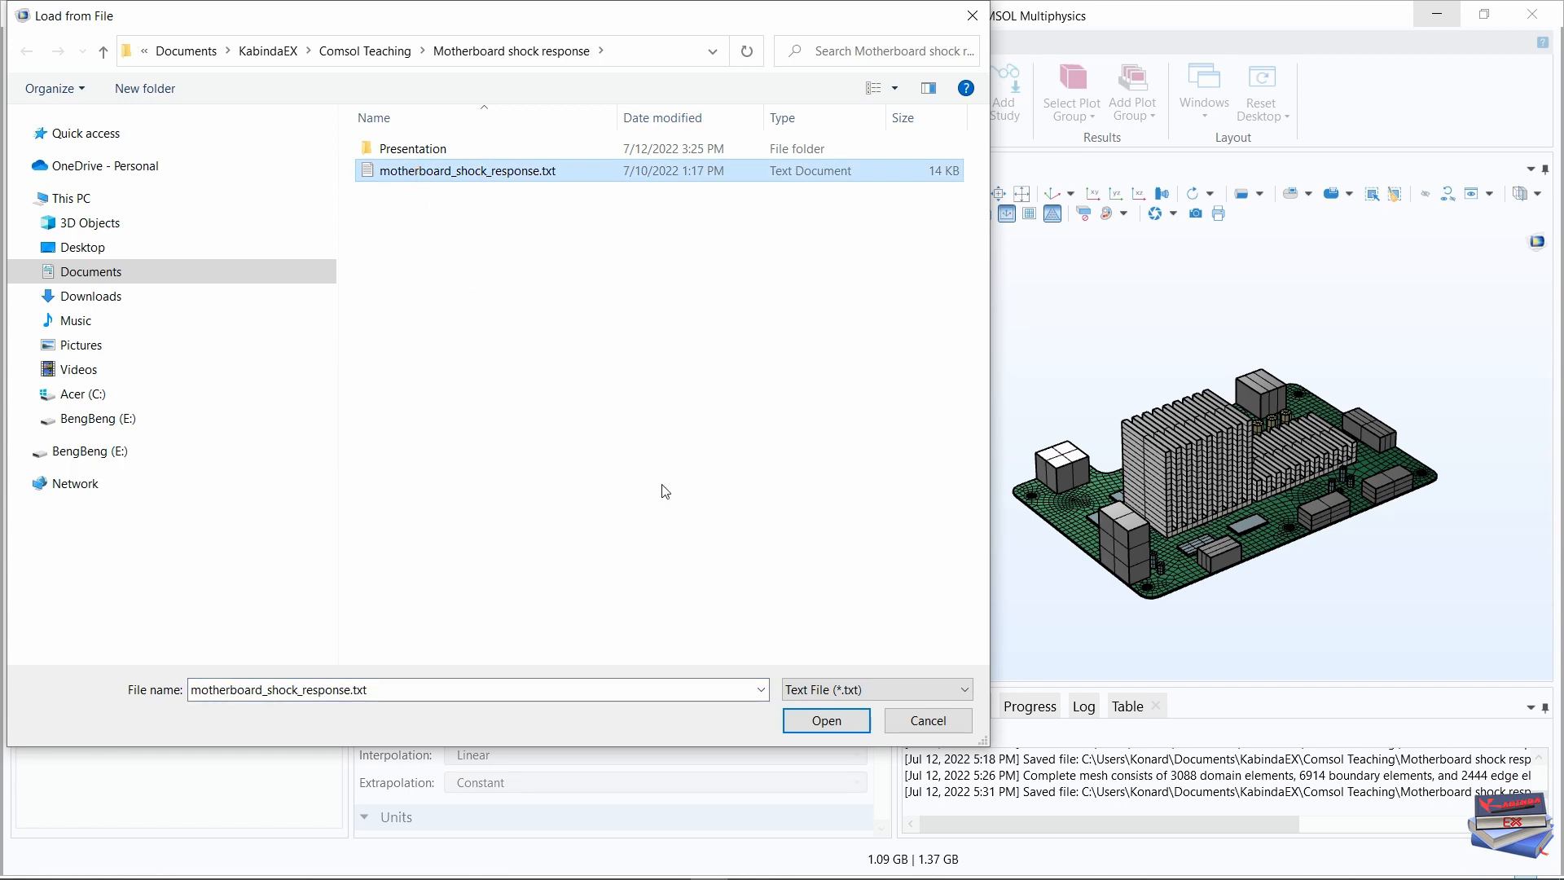
left_click(808, 722)
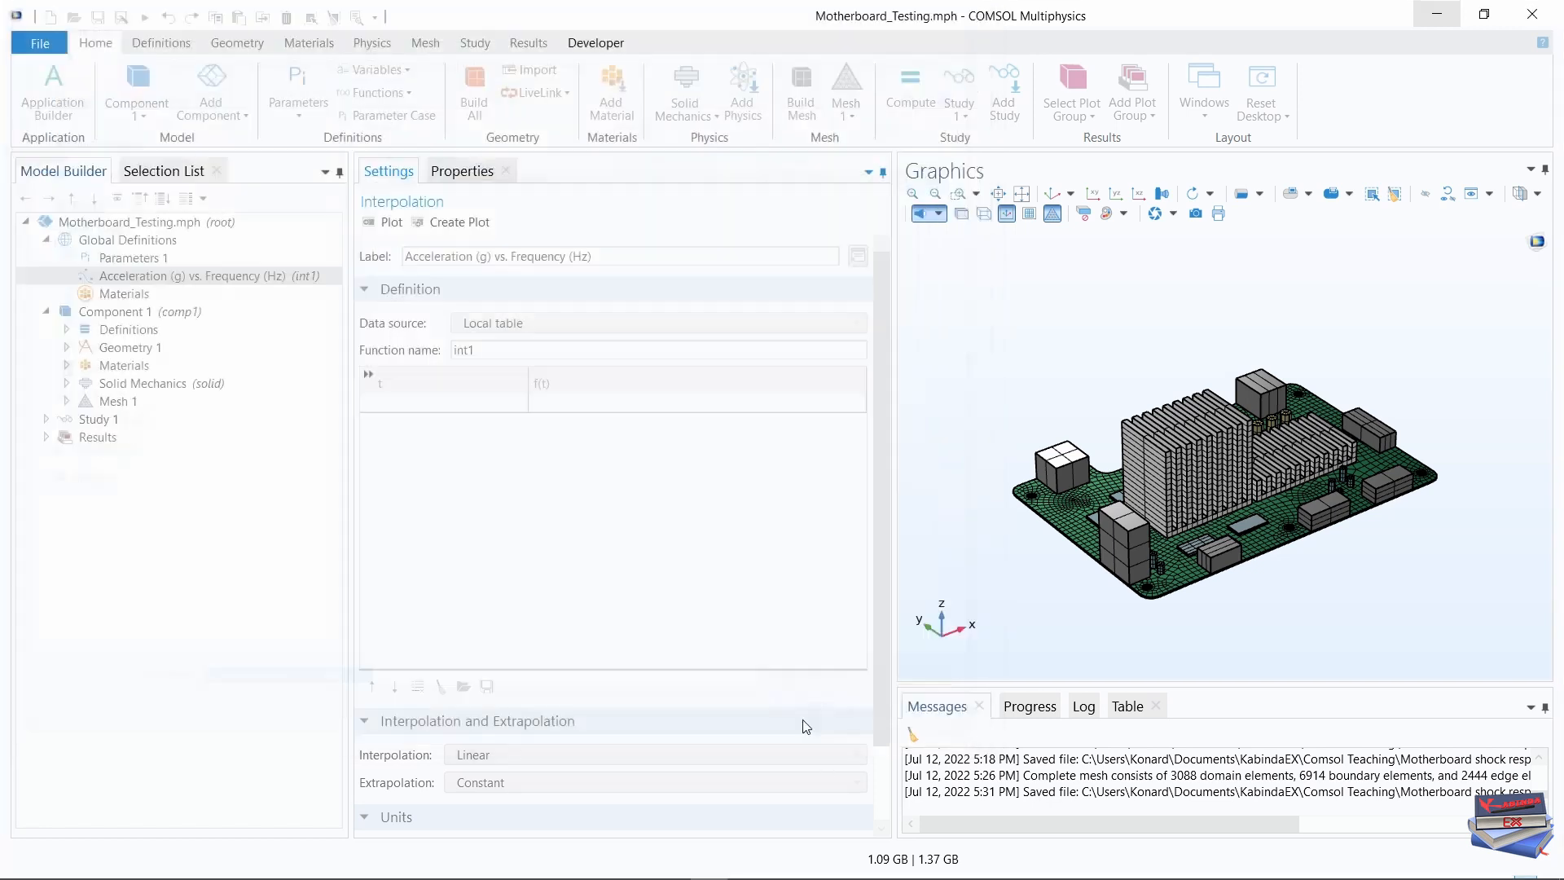
mouse_move(877, 356)
left_mouse_down()
mouse_move(877, 315)
mouse_move(876, 408)
mouse_move(876, 339)
left_mouse_up()
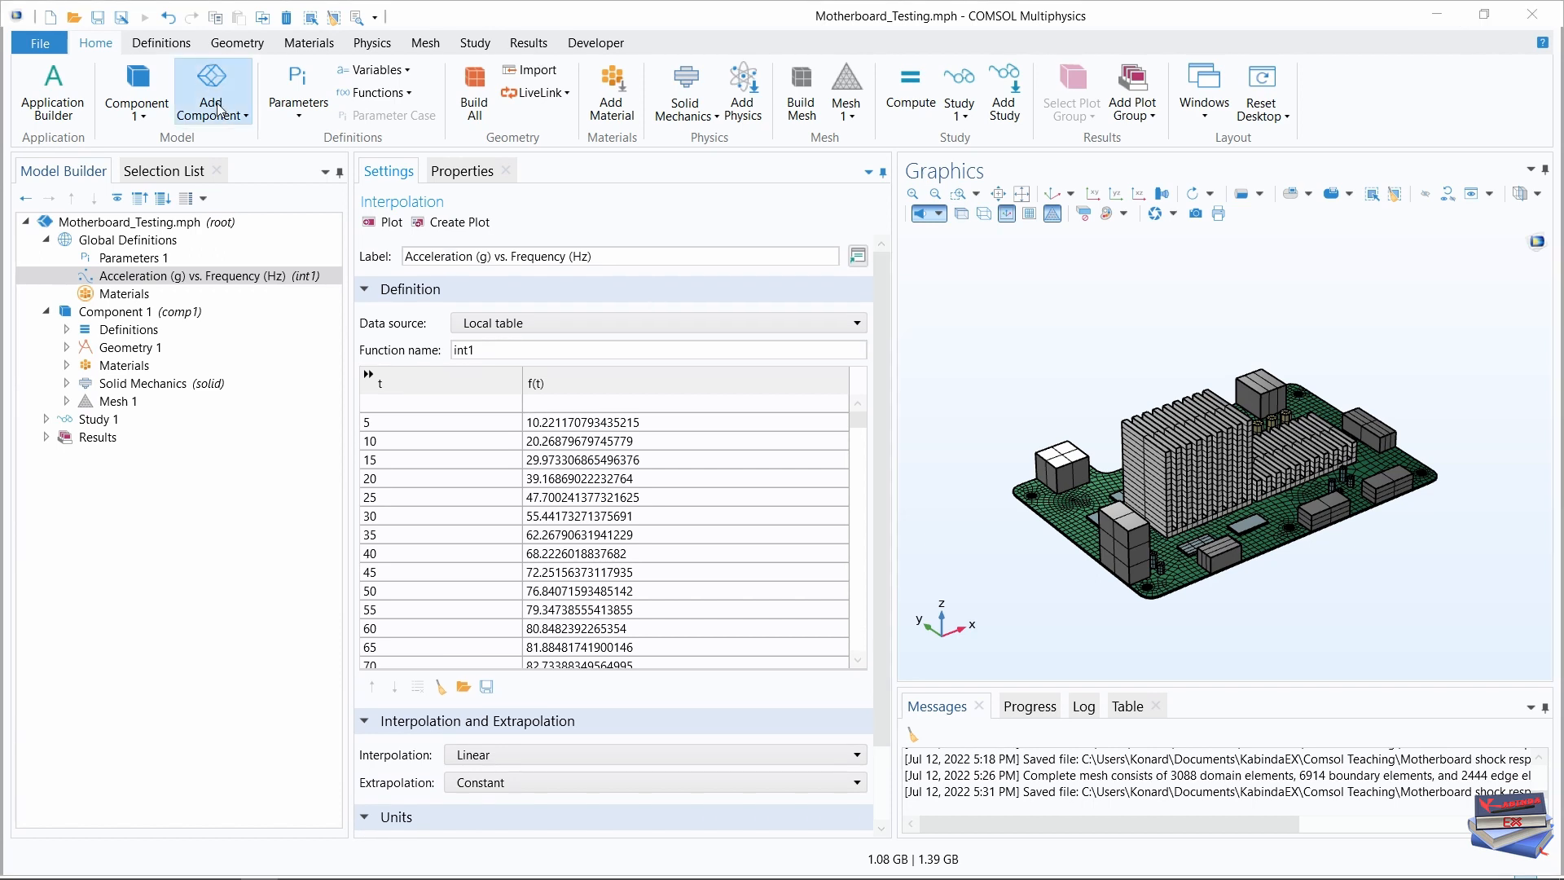
Add a global analytic function and label it Vertical Spectrum
left_click(410, 94)
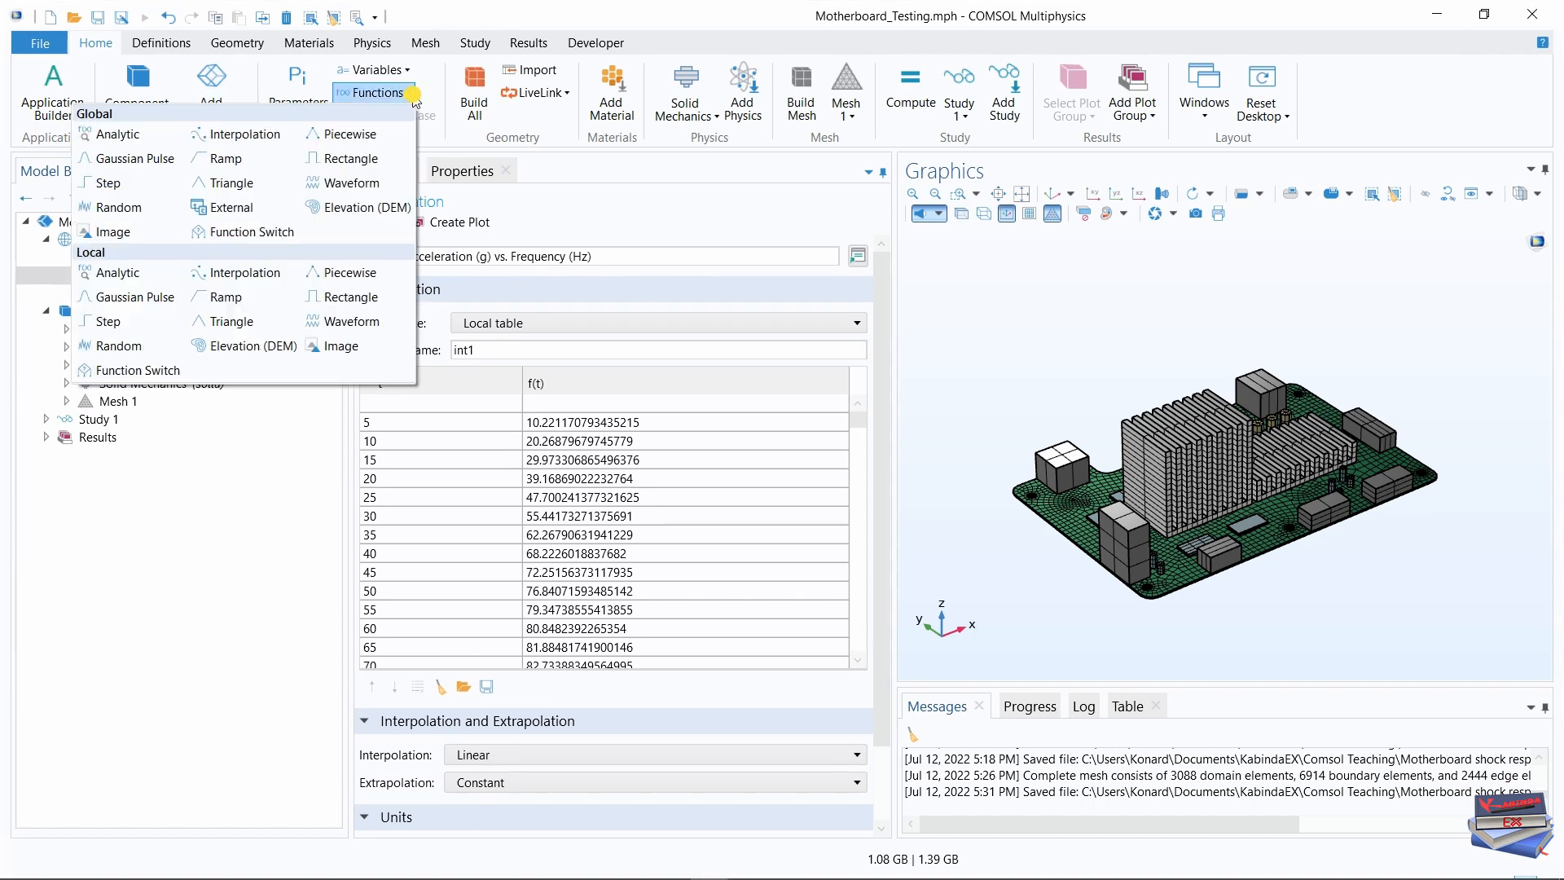
left_click(115, 135)
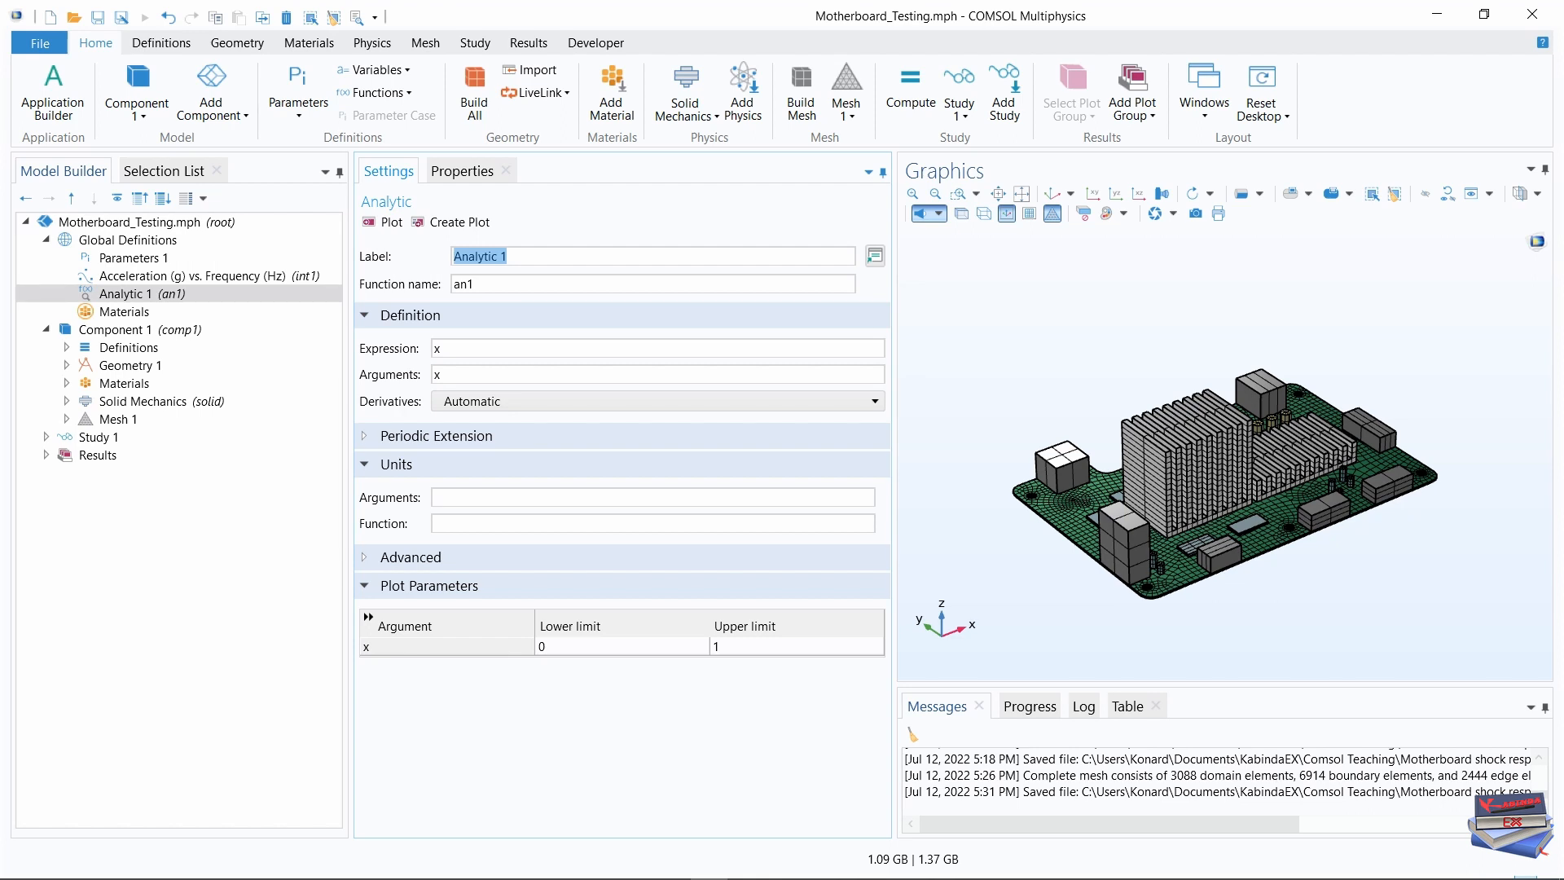
left_click(531, 254)
left_click_drag(530, 255, 432, 257)
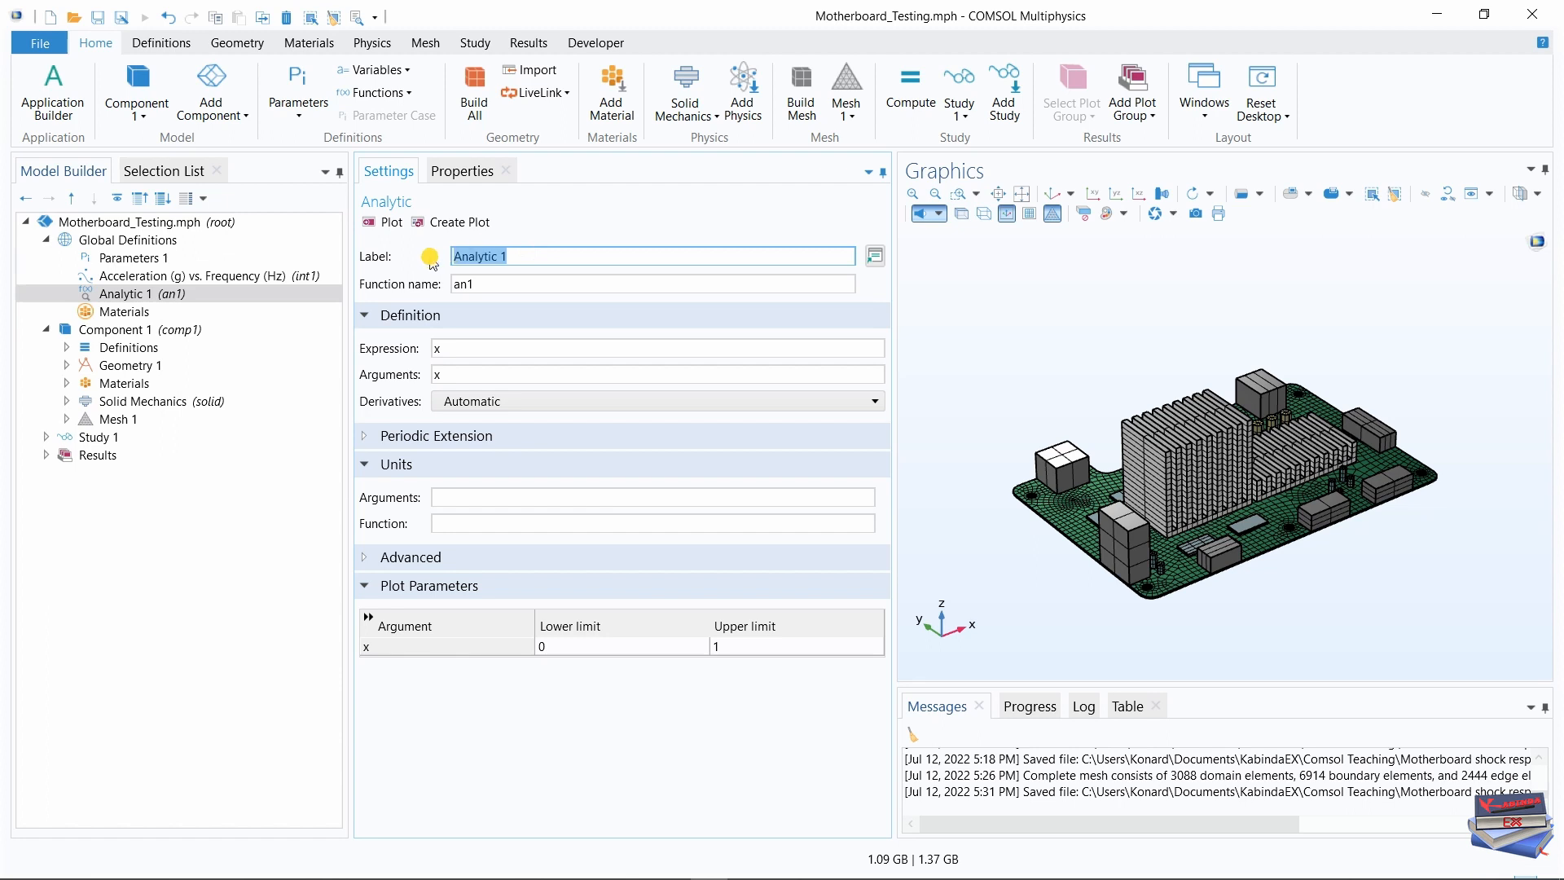
type("Vertical Spectrum")
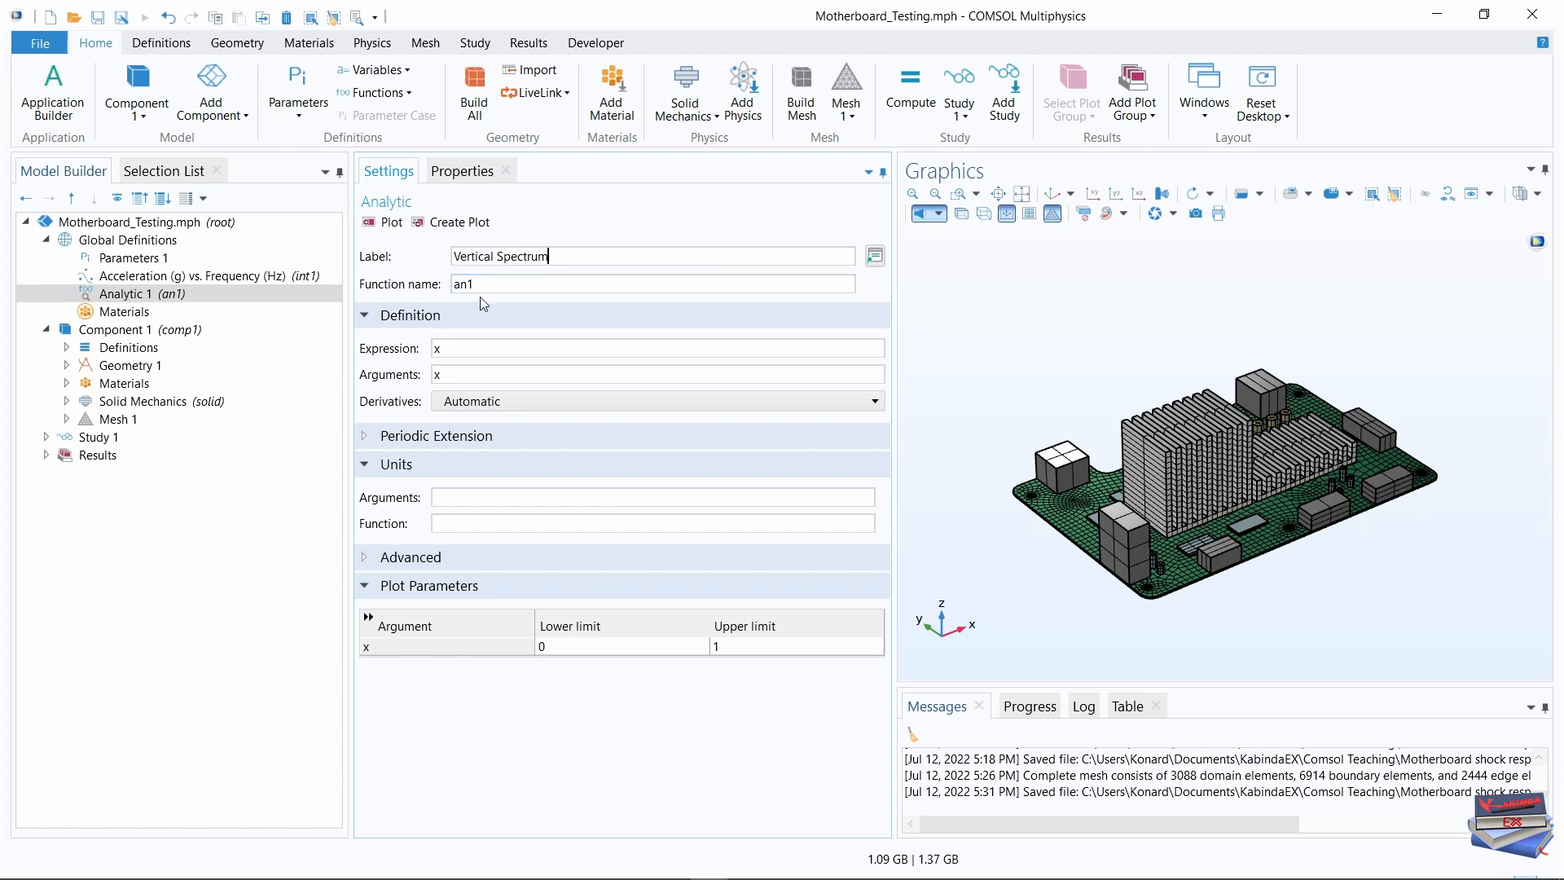
Set the analytic function's name to vsp in lowercase
double_click(461, 284)
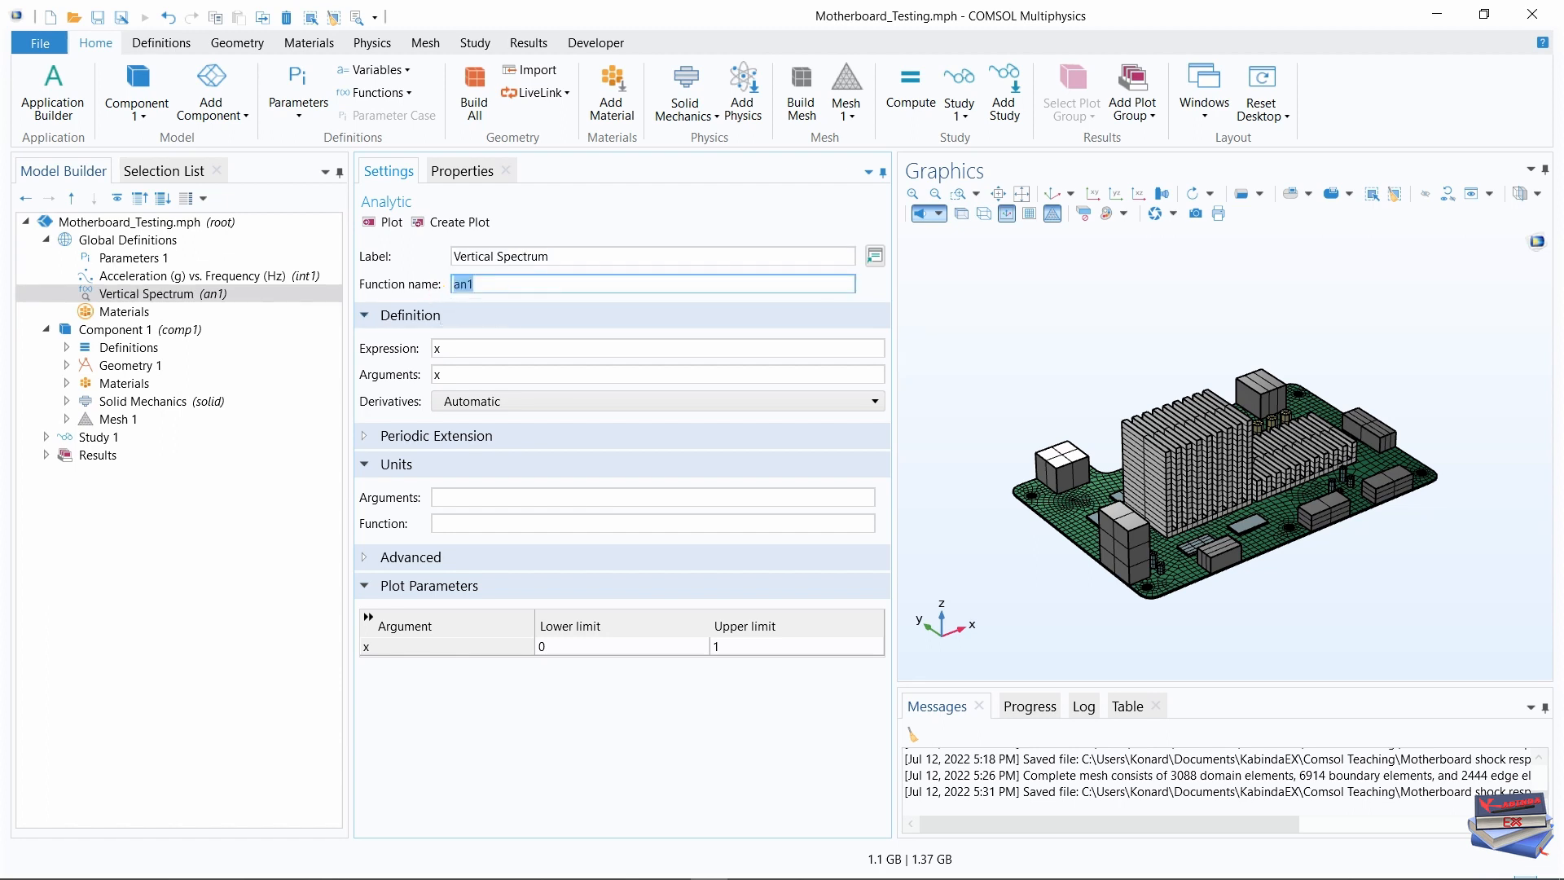
type("VSP")
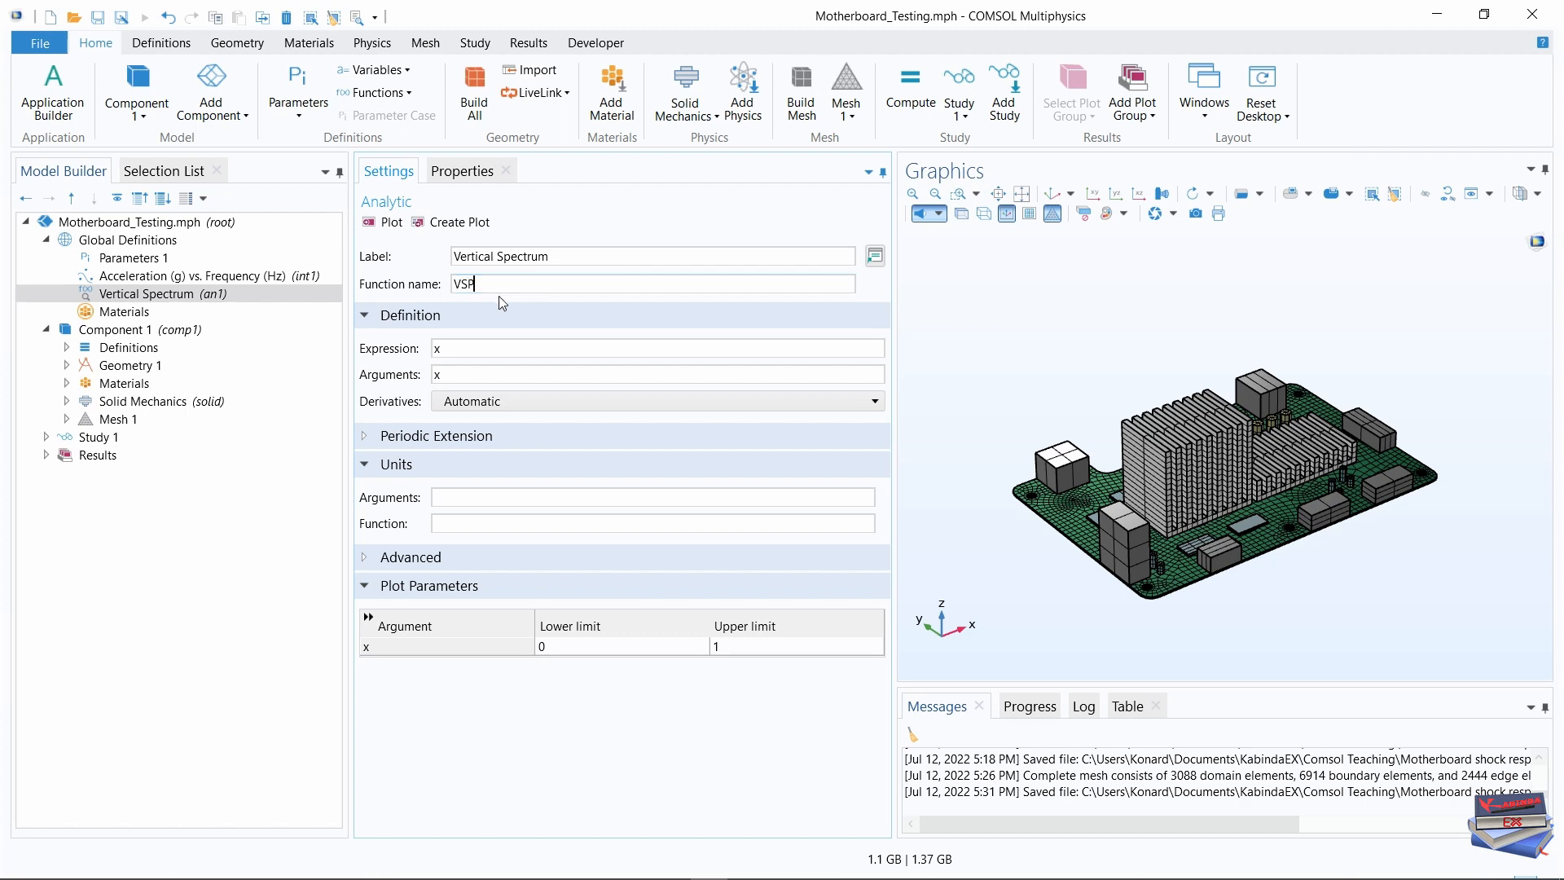
key("BackSpace")
key("BackSpace")
key("BackSpace")
key("Caps_Lock")
type("vsp")
left_click(524, 769)
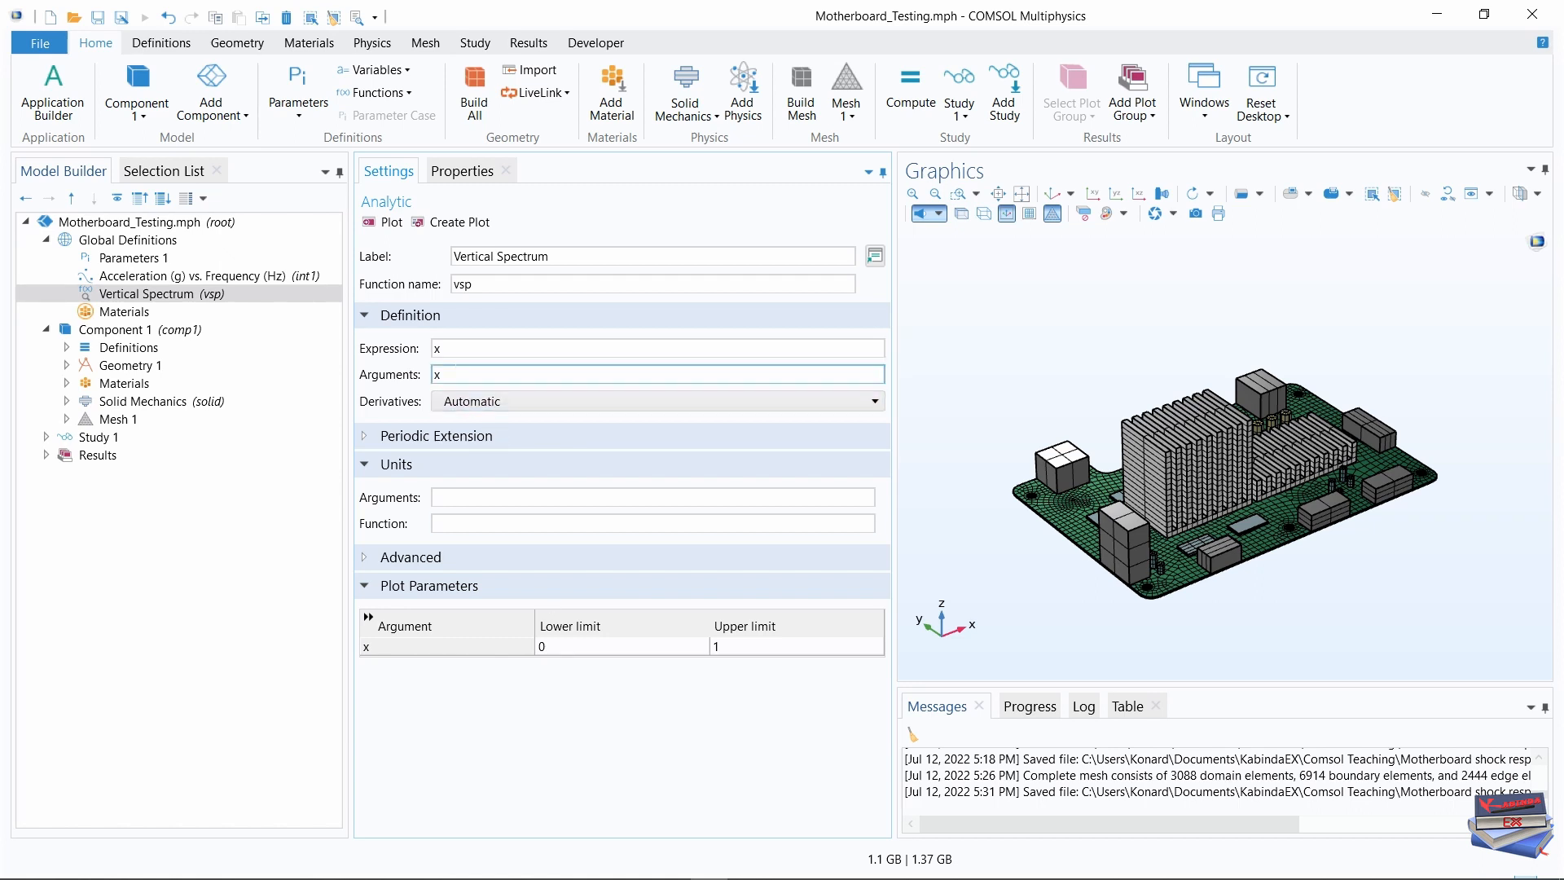
Define the Vertical Spectrum function with argument freq and expression int1(freq)*g_const
double_click(438, 374)
type("fr")
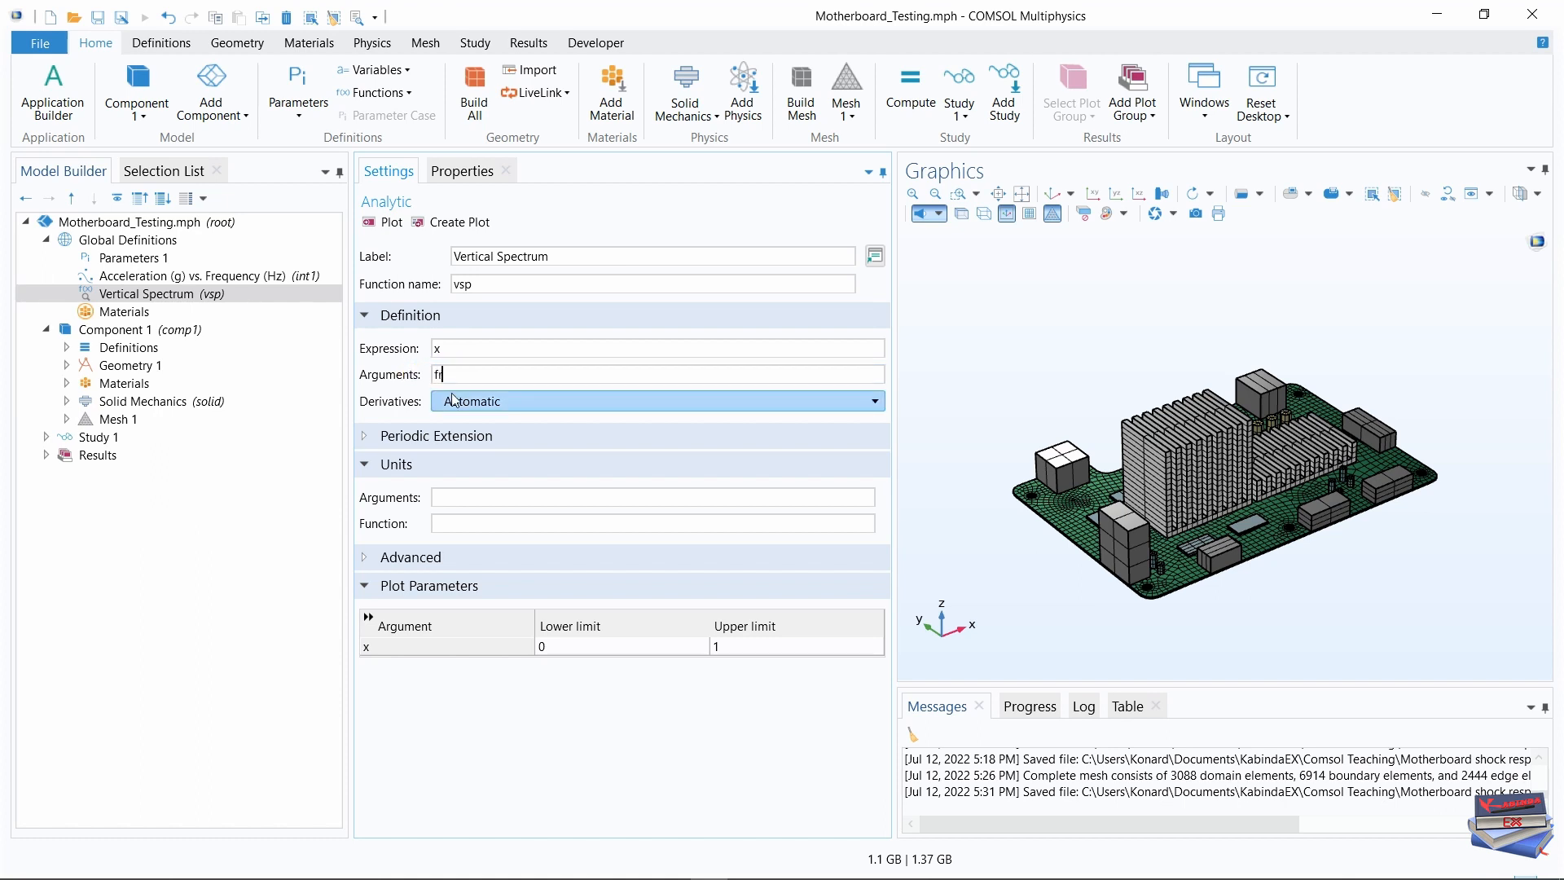
type("eq")
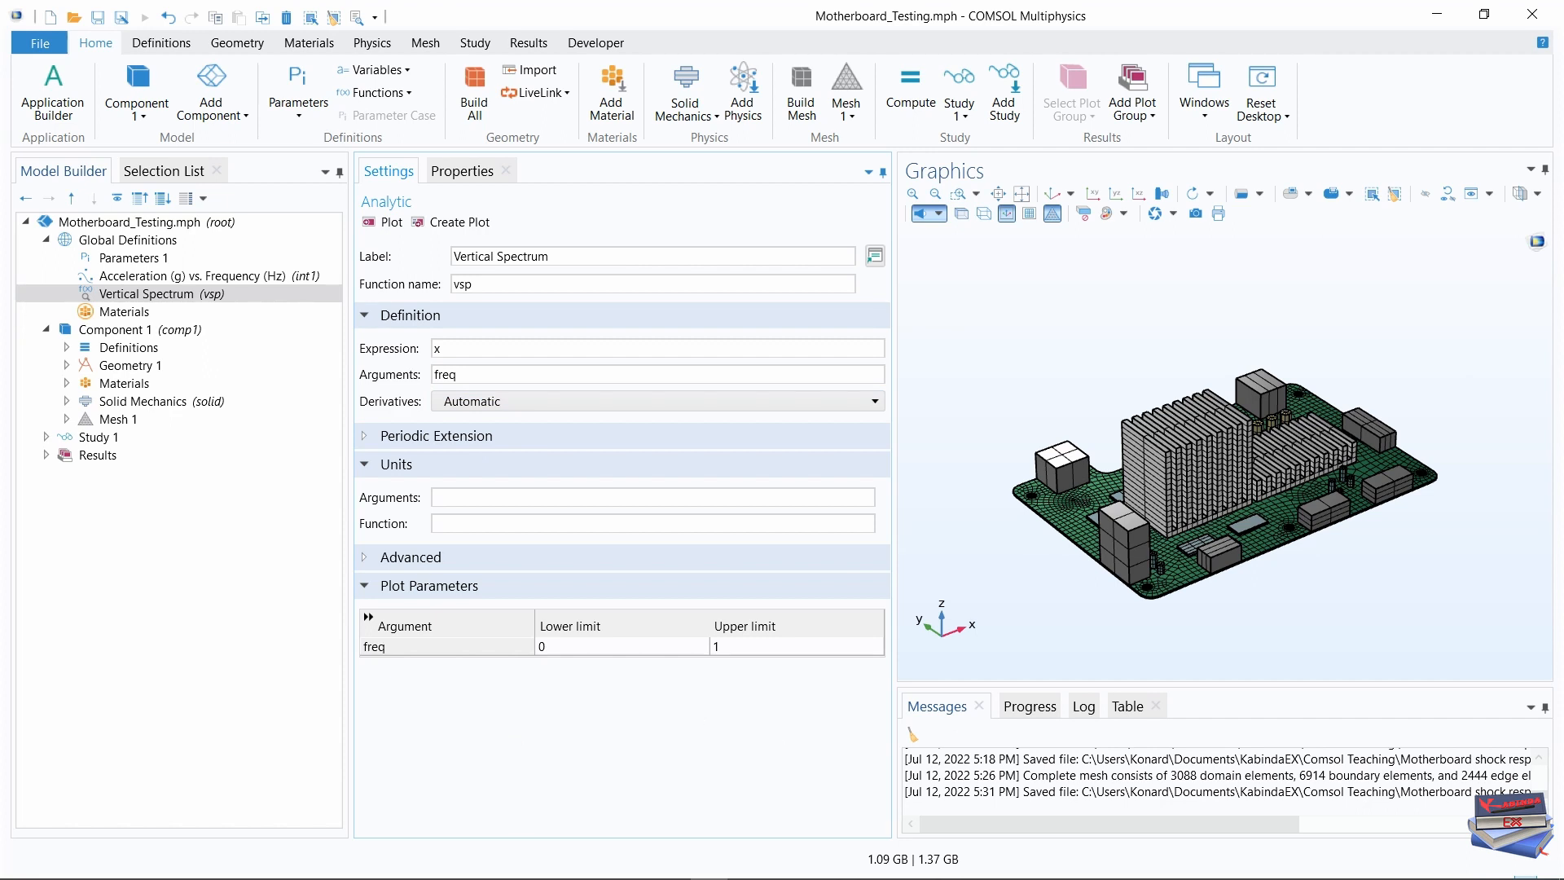
left_click(709, 877)
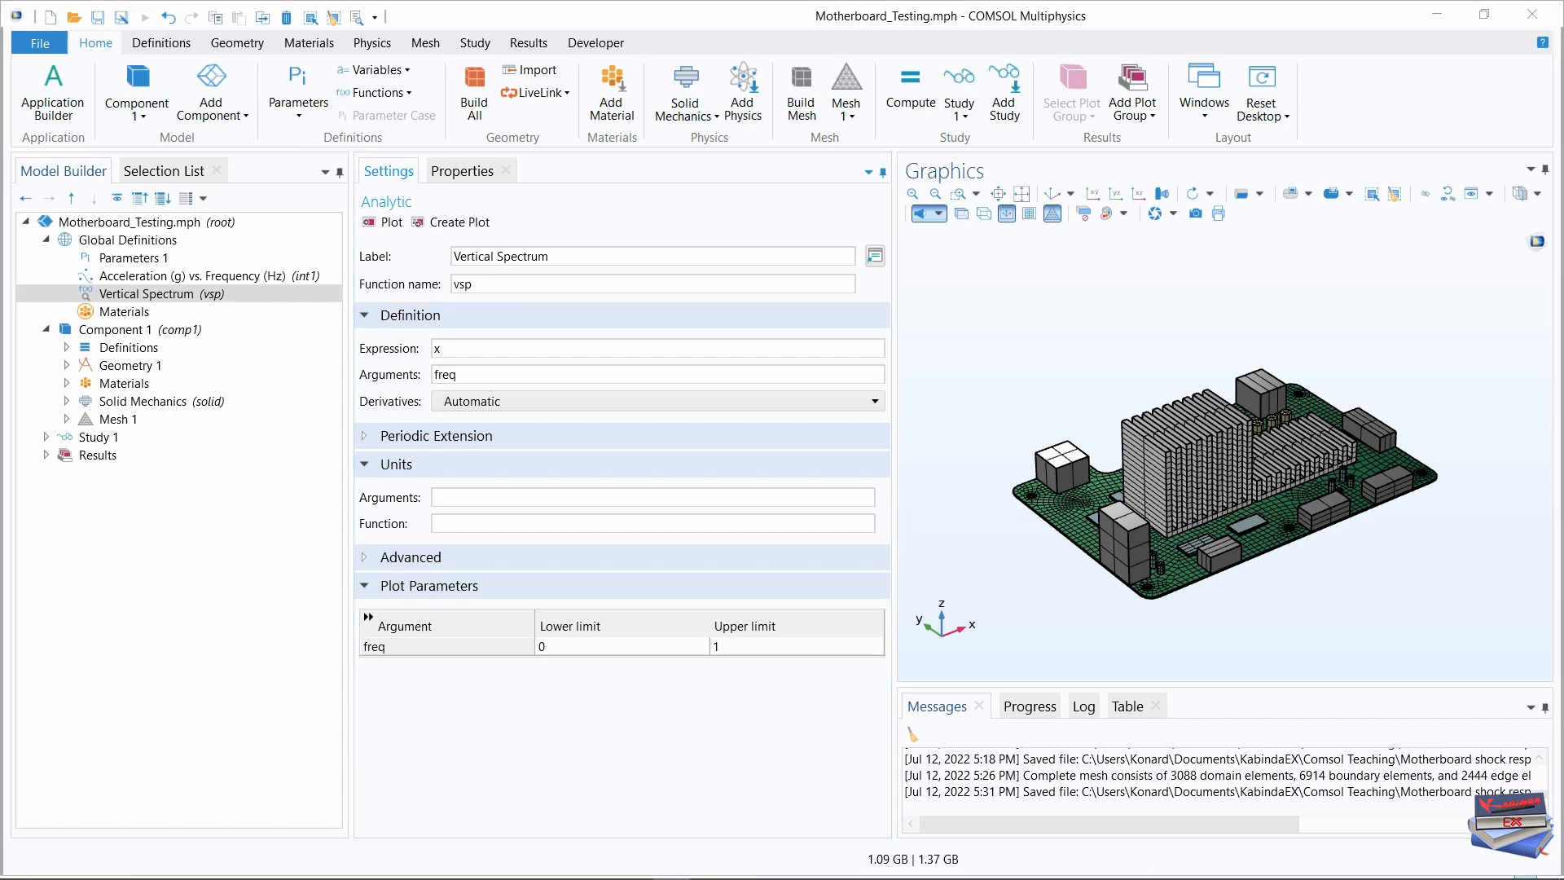
left_click_drag(443, 350, 418, 352)
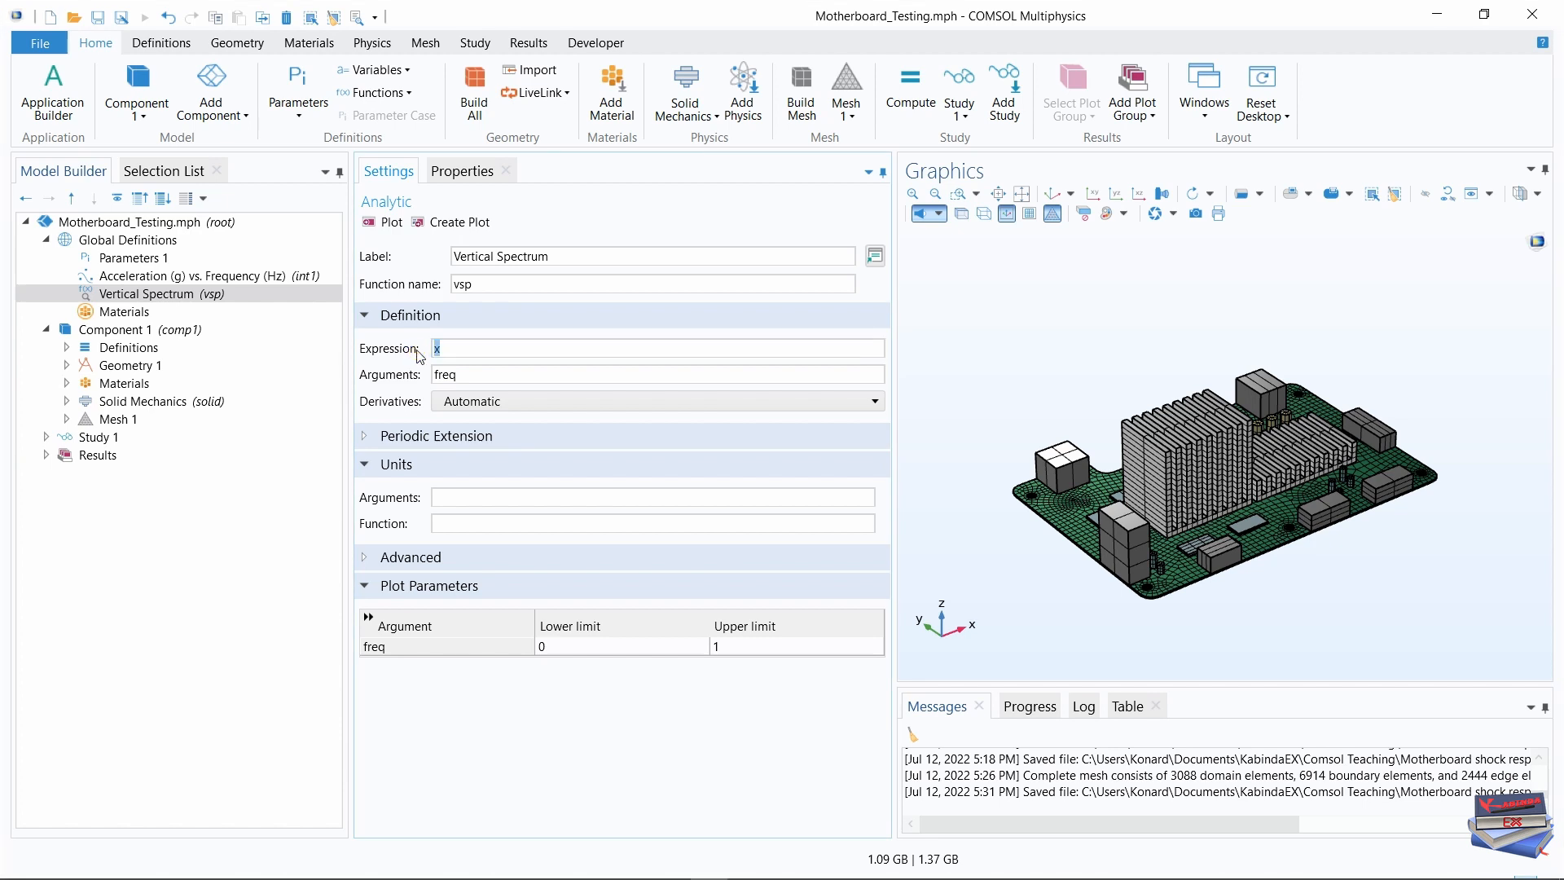
type("int1(freq)*g_const")
Set the Vertical Spectrum function's units to Hz for the argument and m/s^2 for the function
left_click(543, 497)
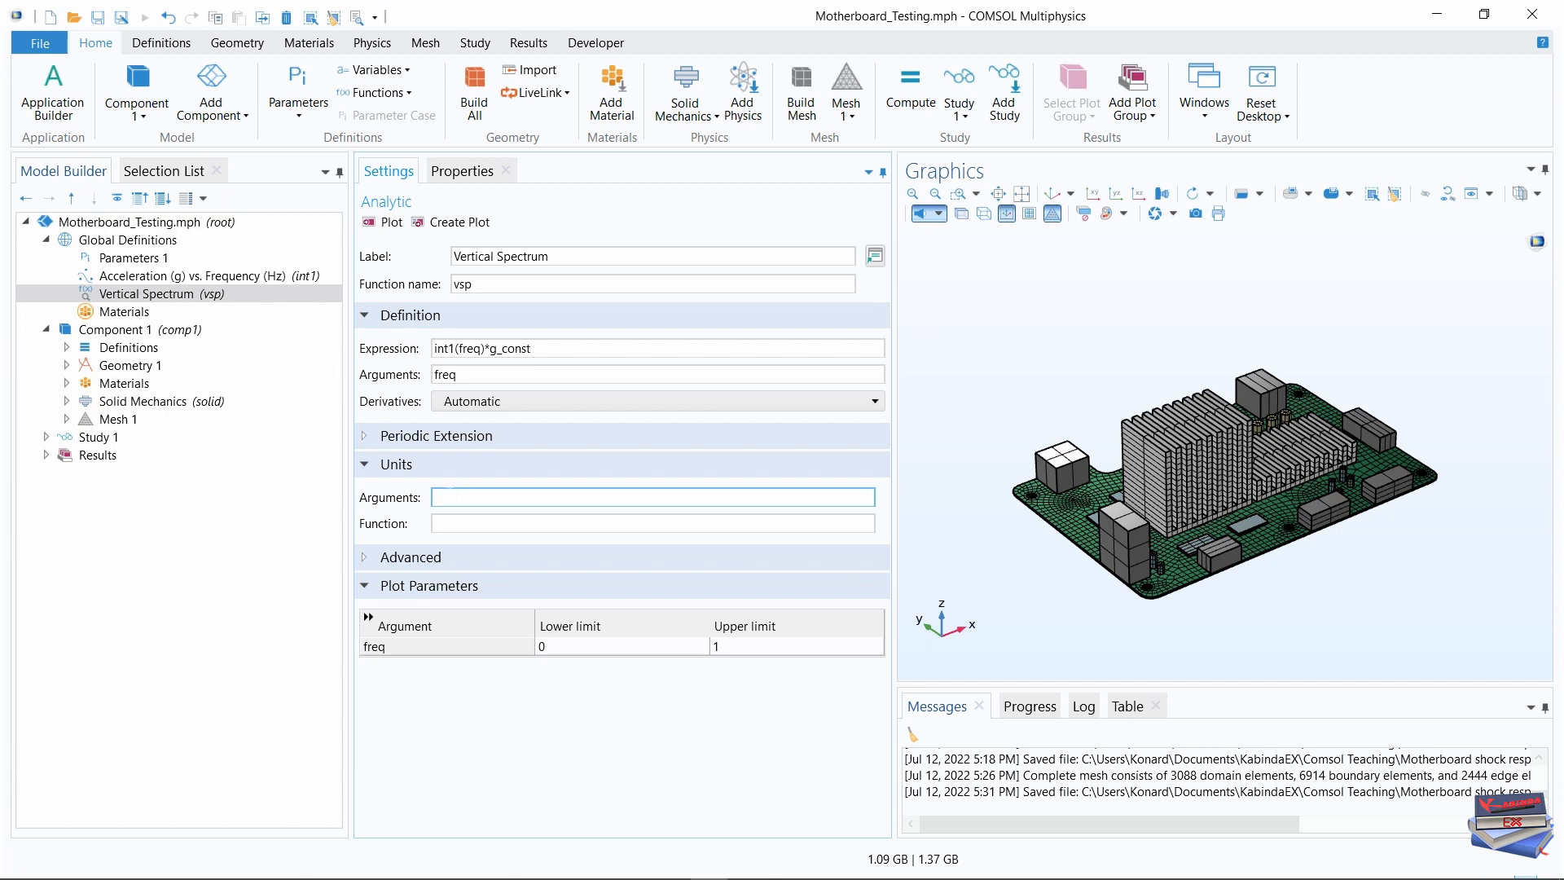
key("Caps_Lock")
type("H")
key("Caps_Lock")
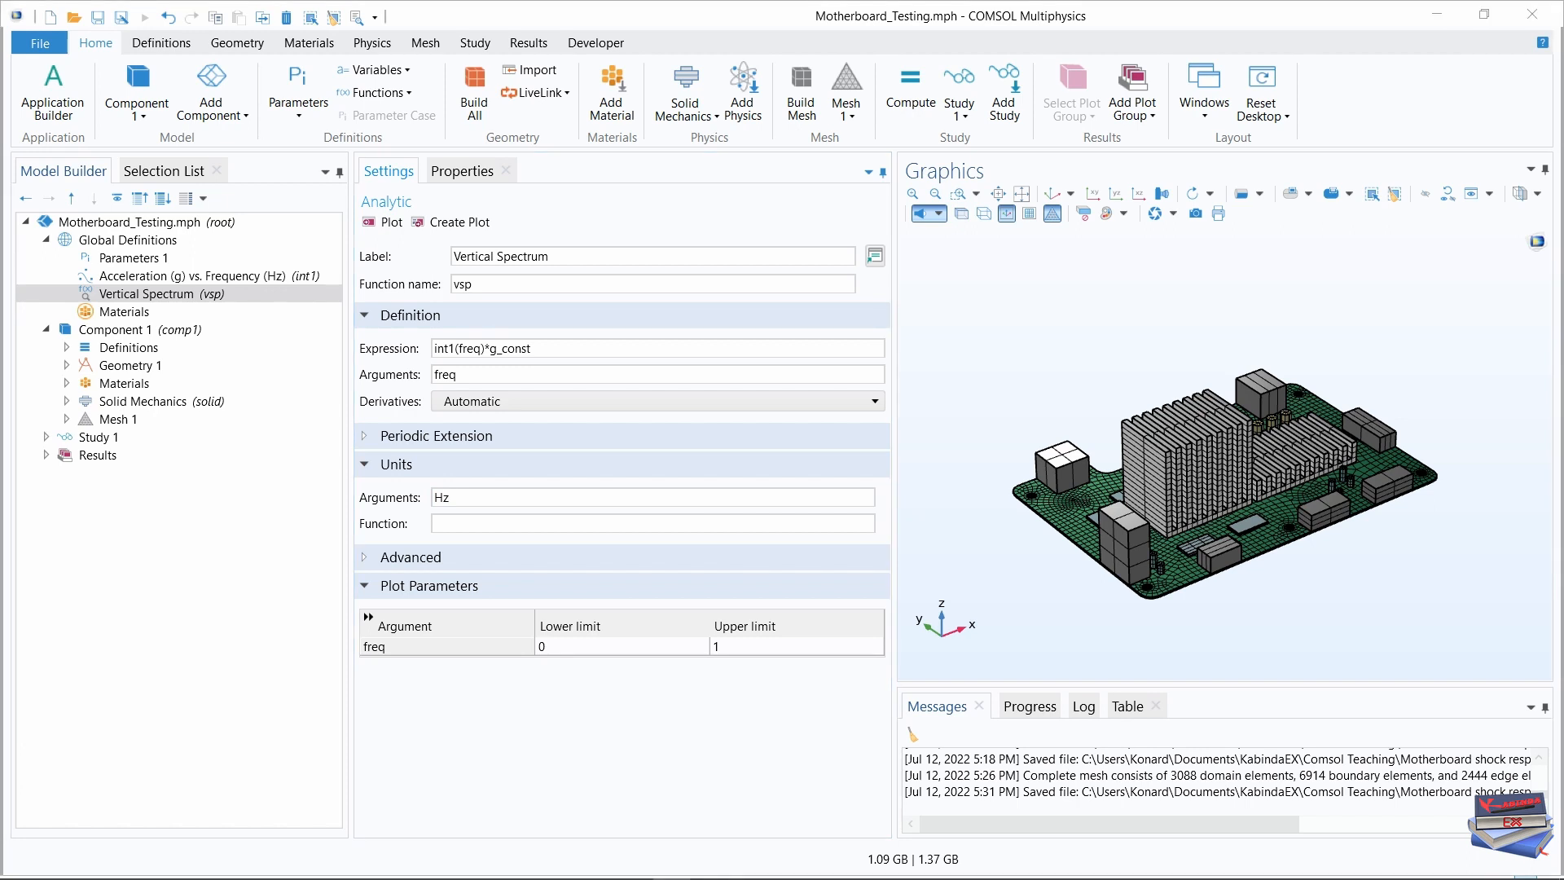
left_click(587, 522)
type("m/s^2")
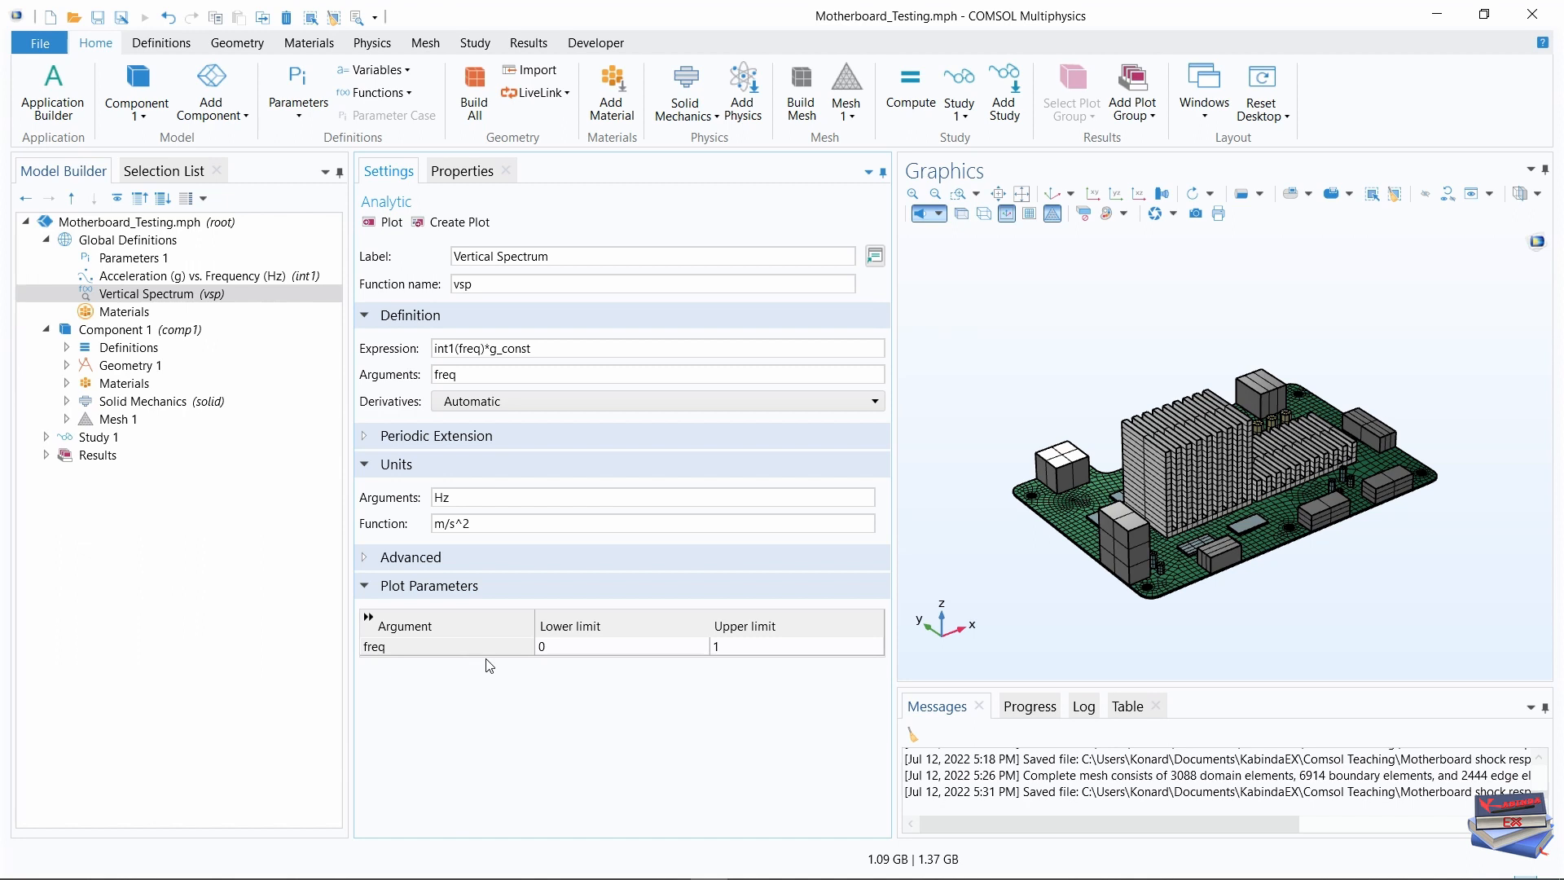
Set the plot parameters for freq to a lower limit of 5 and an upper limit of 600
left_click(542, 647)
left_click(541, 647)
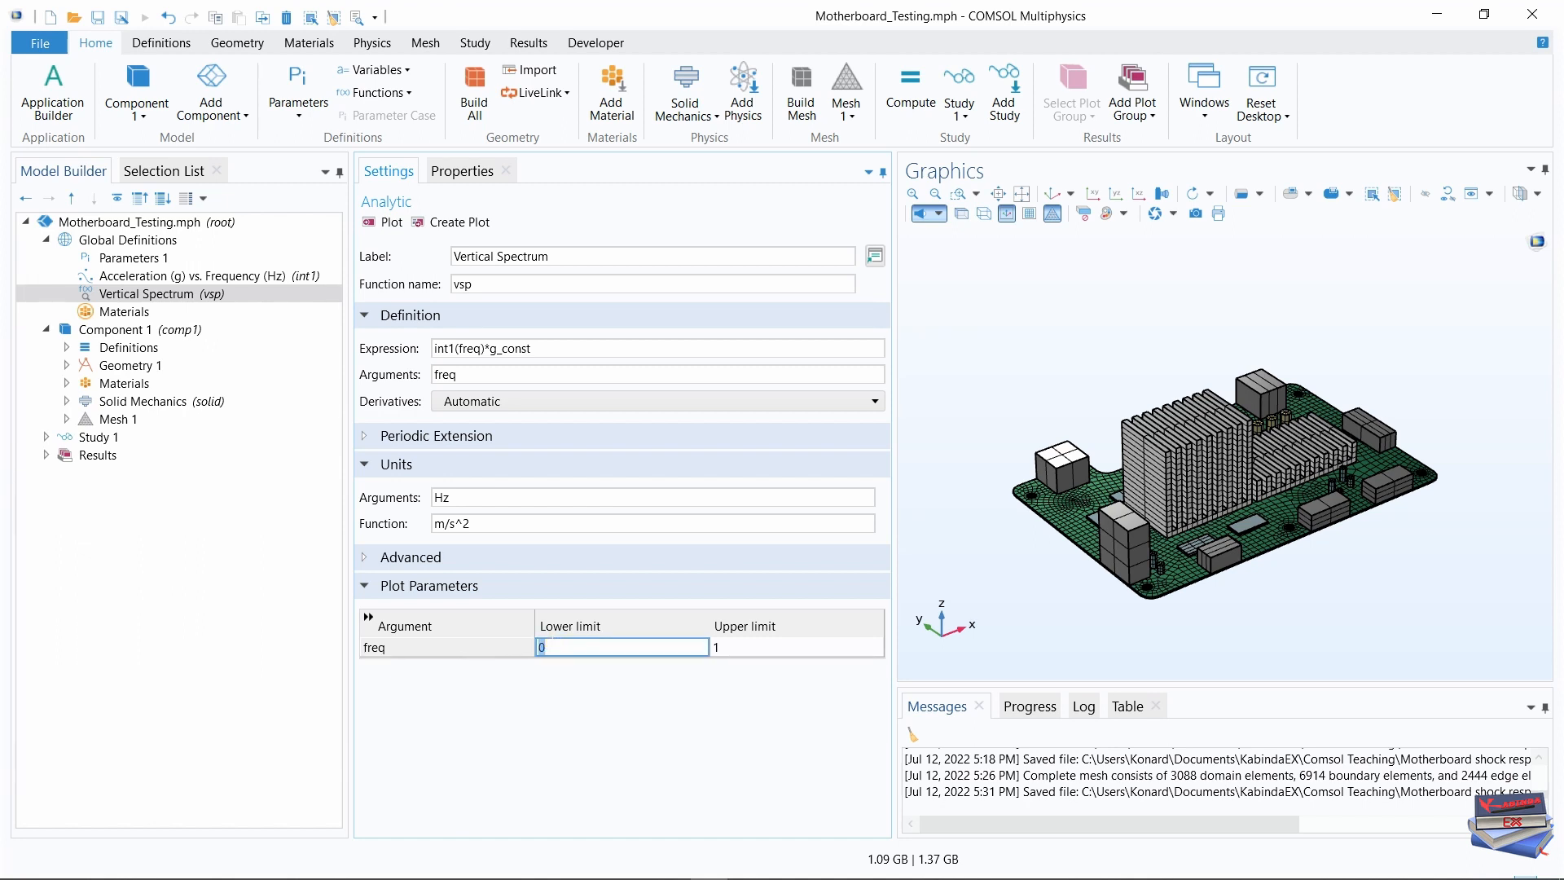
type("5")
left_click(752, 649)
left_click(752, 649)
type("600")
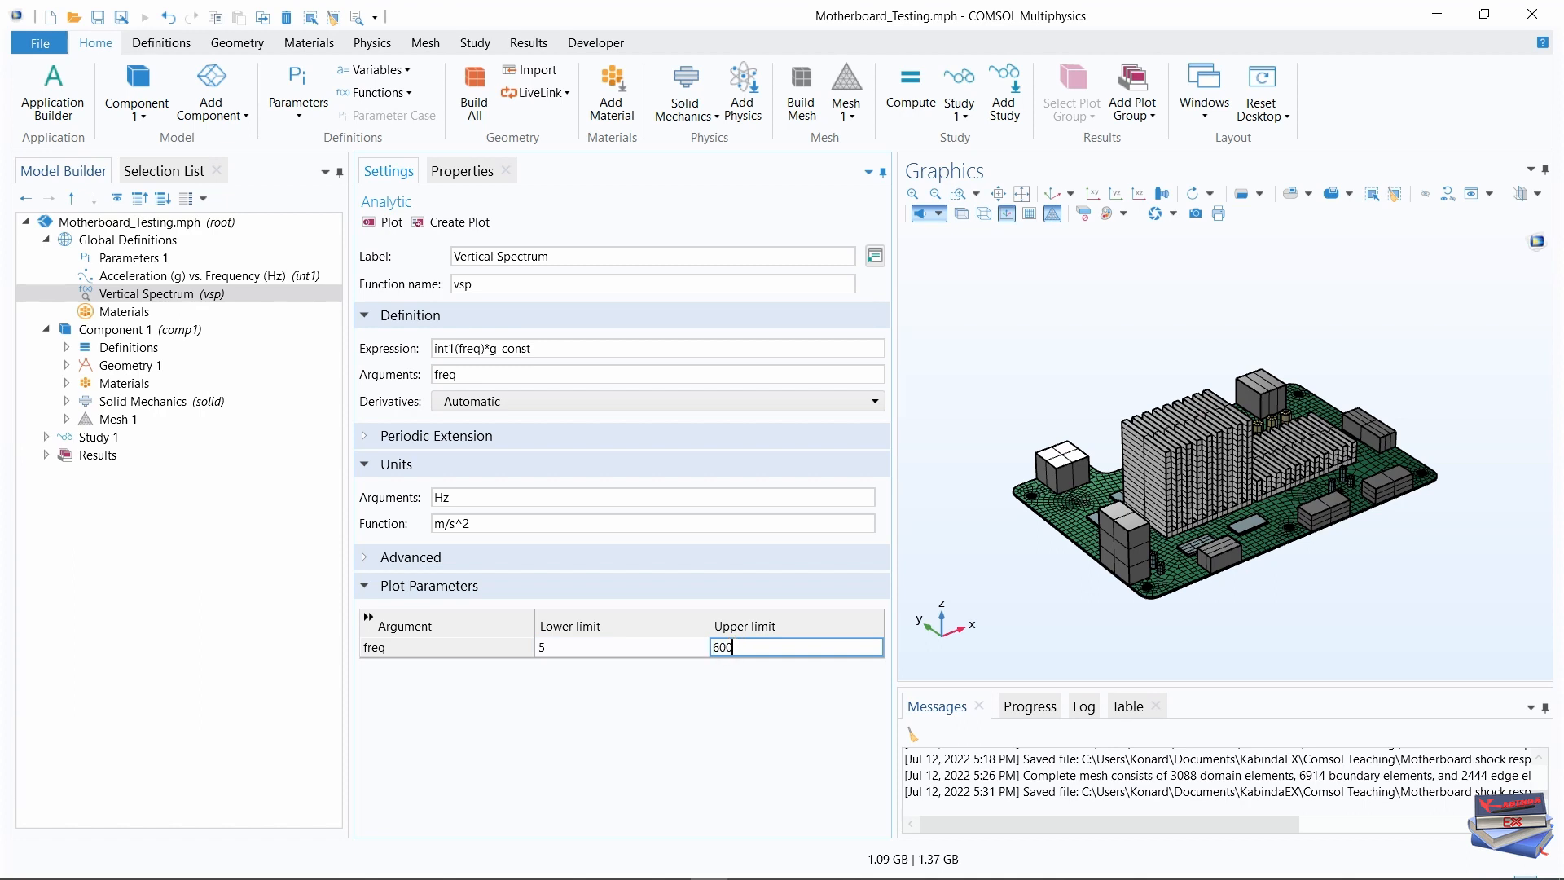
left_click(644, 731)
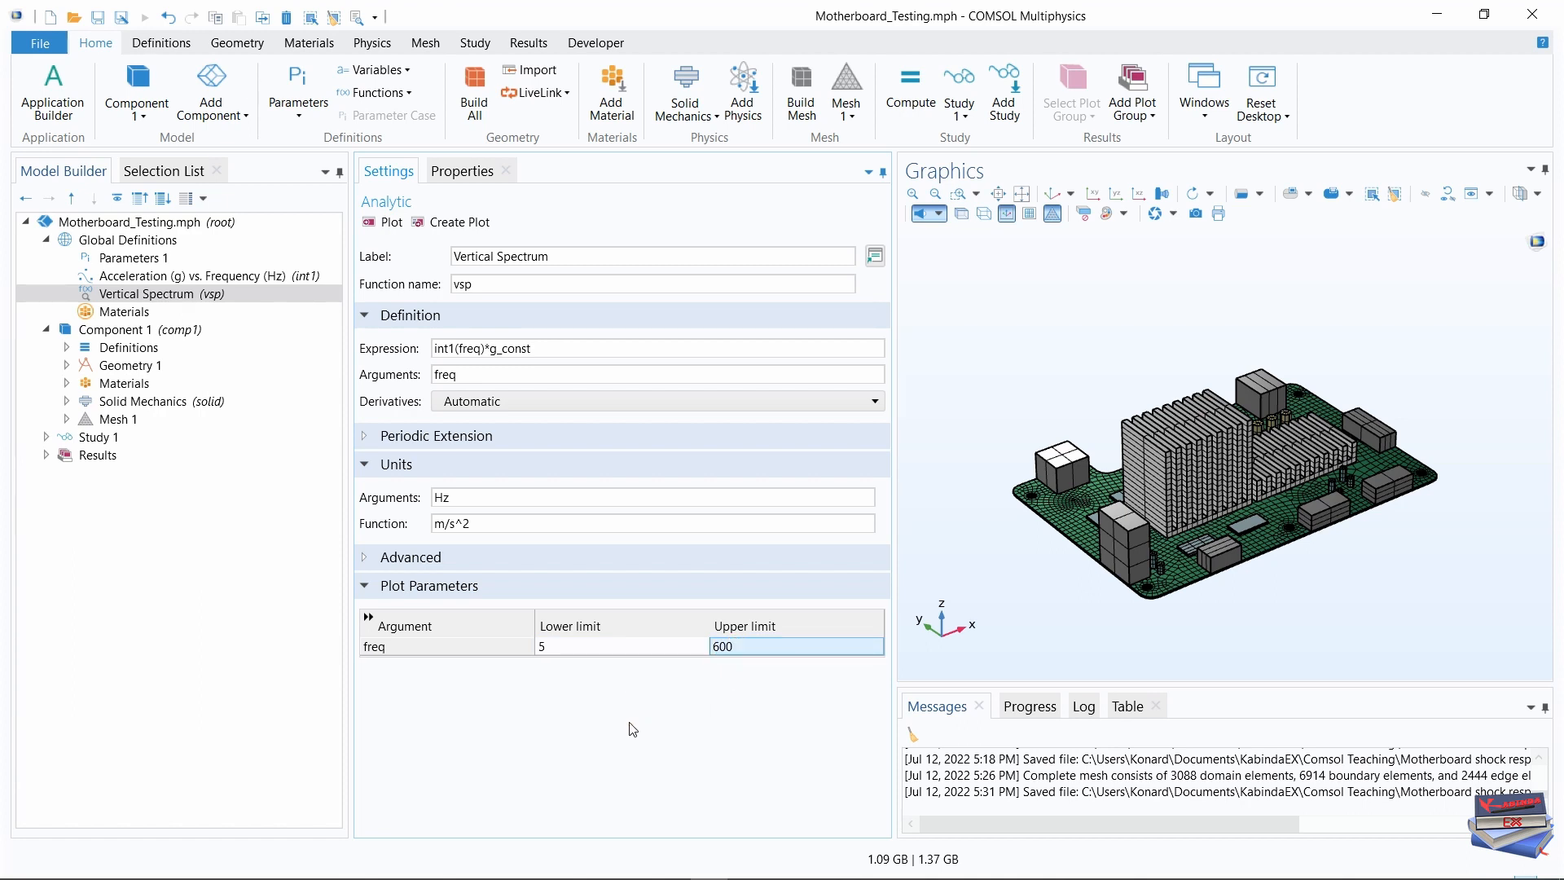
Create a plot group from the analytic function and label it Vertical Spectrum
left_click(450, 224)
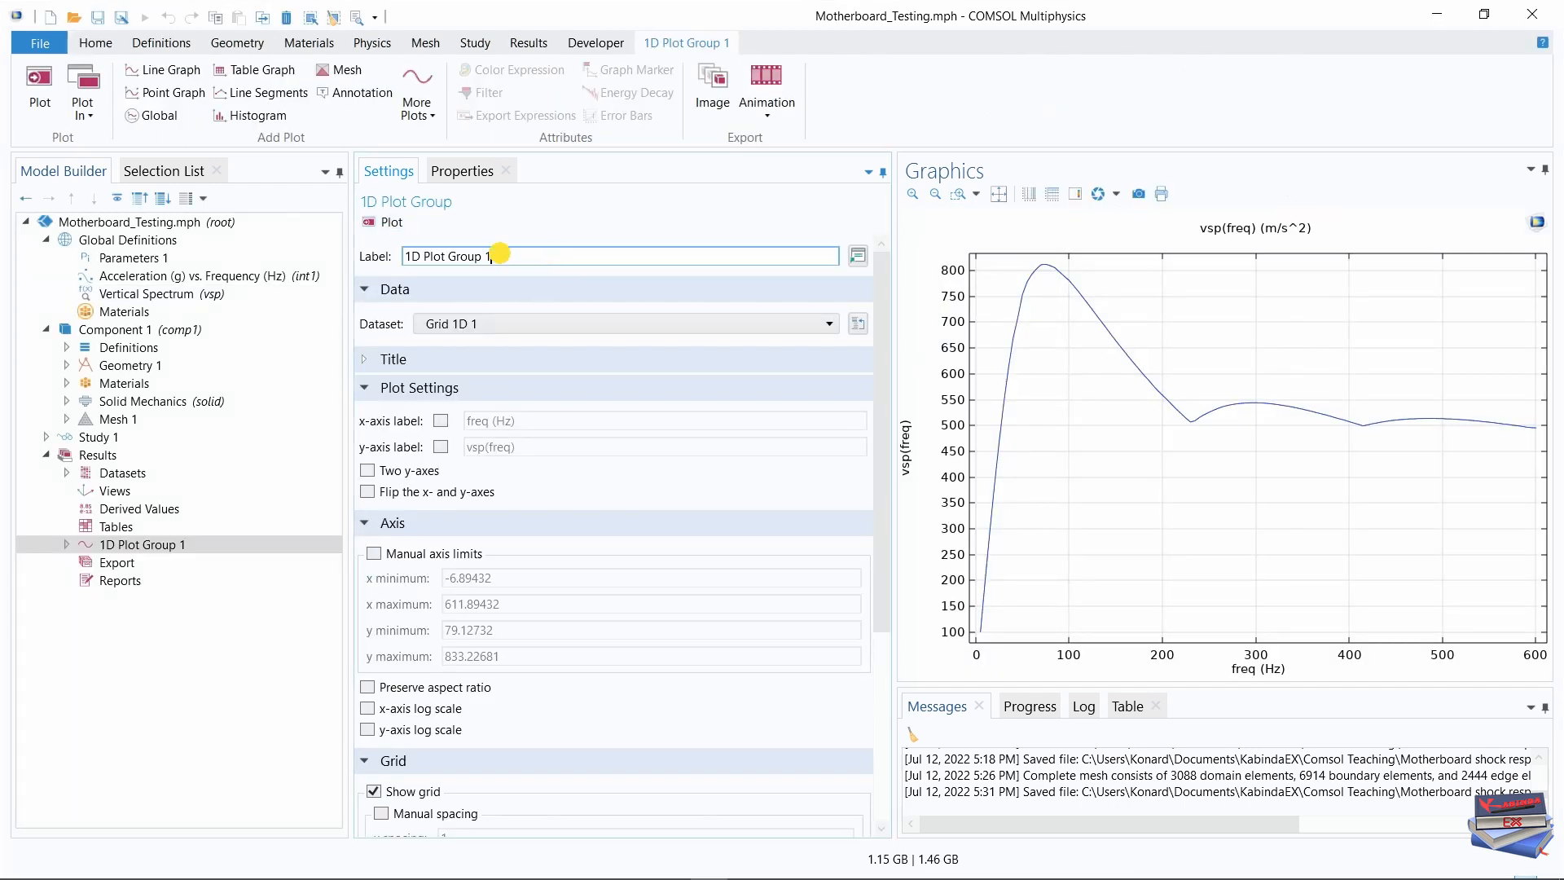
left_click_drag(495, 256, 384, 256)
type("Vertical Spectrum")
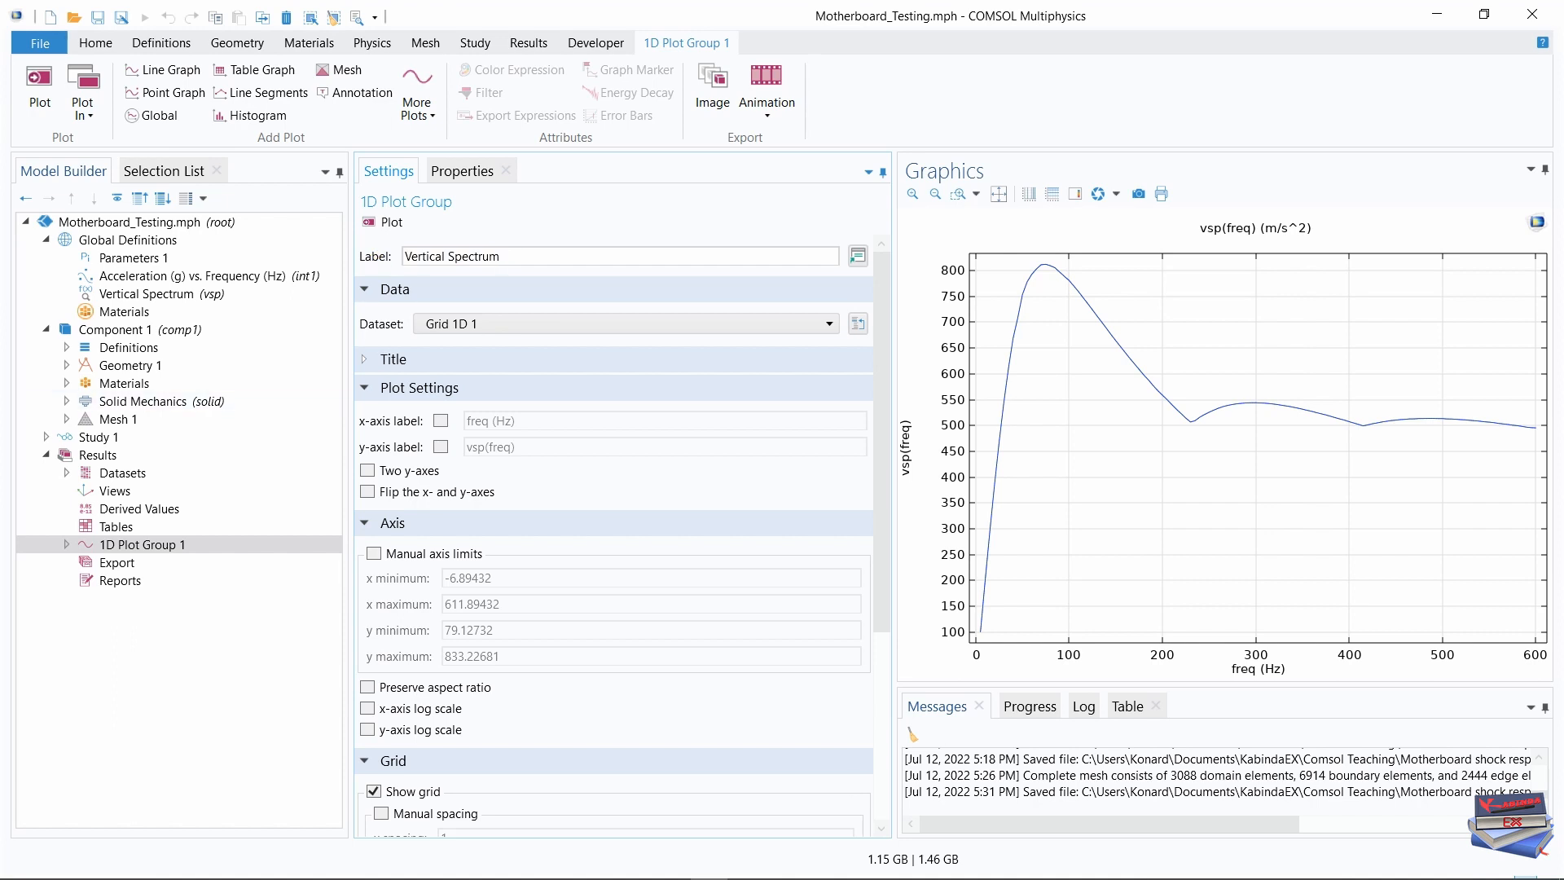
Enable custom x- and y-axis labels and relabel the plot group Frequency (Hz)
left_click(440, 420)
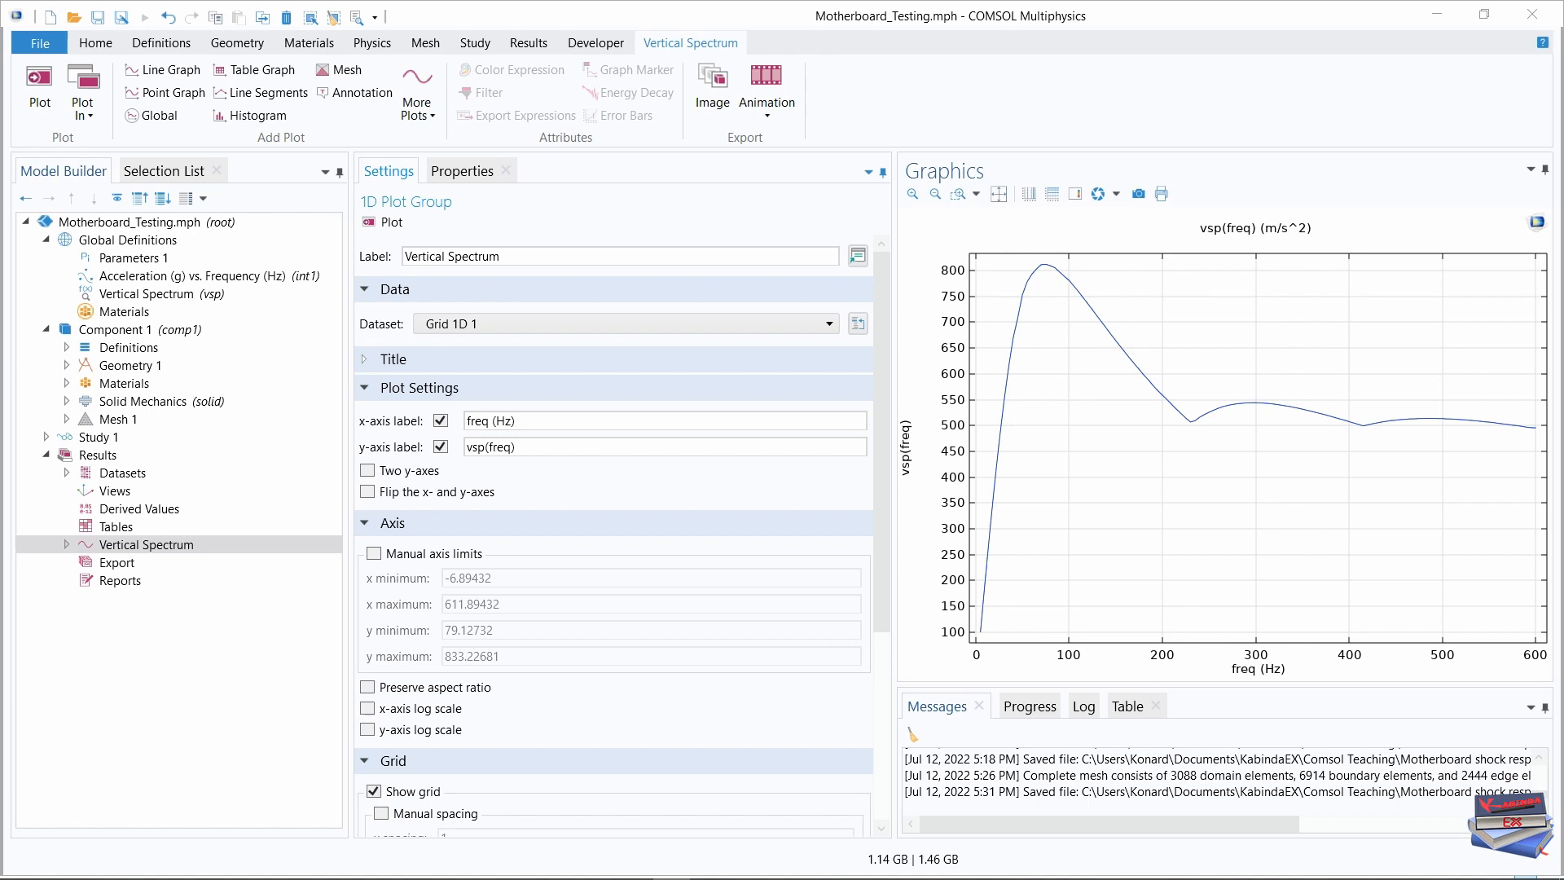
left_click_drag(523, 256, 385, 259)
type("Frequency (Hz)")
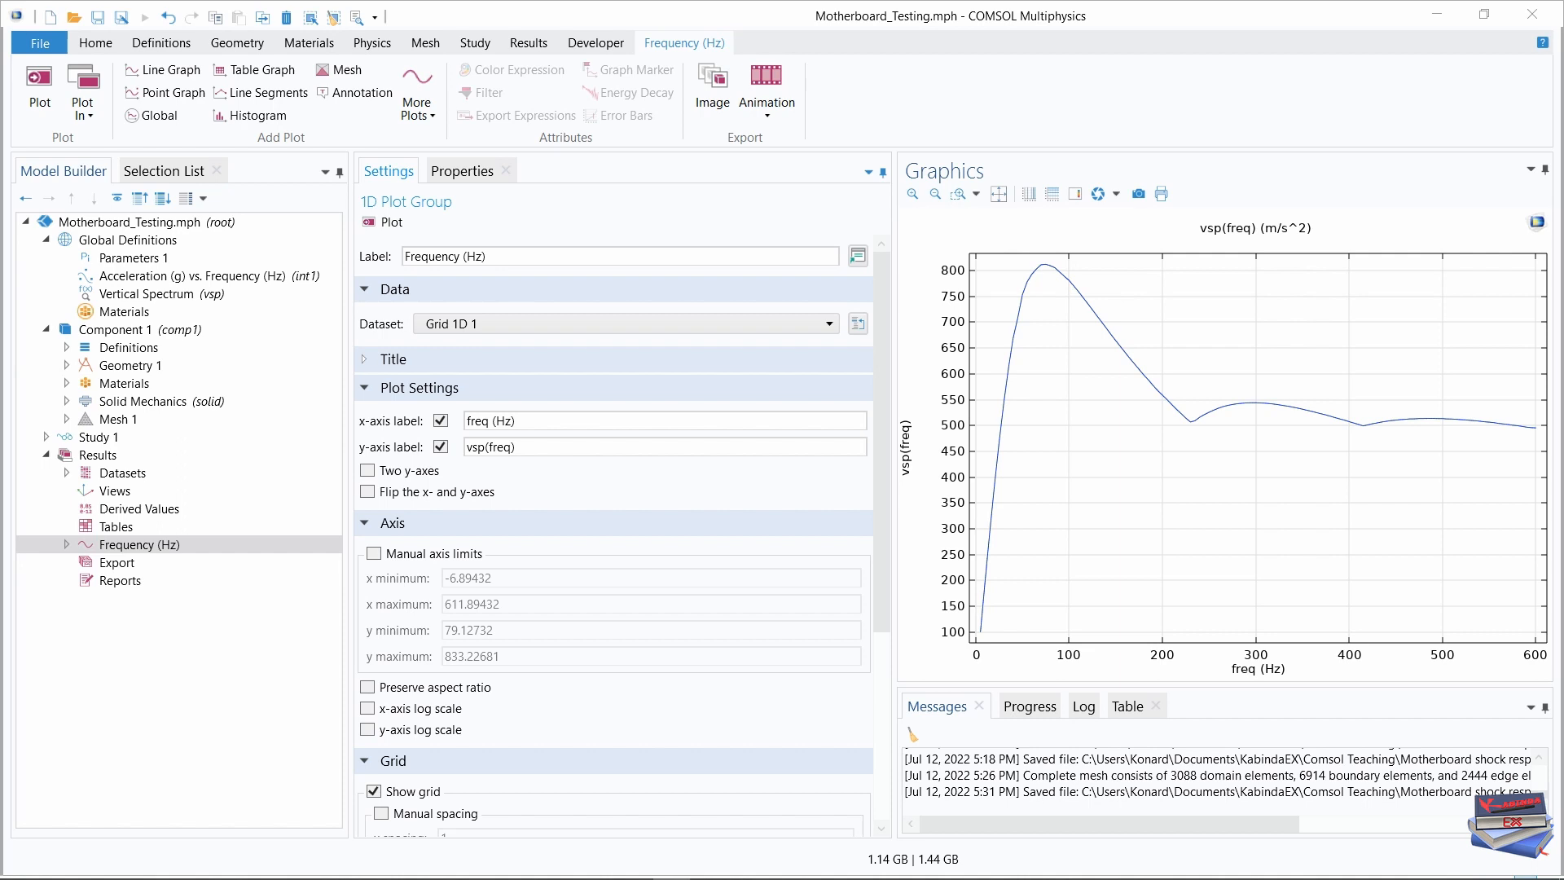
Set the plot's y-axis label to Pseudoacceleration (m/s^2)
left_click_drag(534, 446, 458, 449)
type("Pseudoacceleration (m/s^2)")
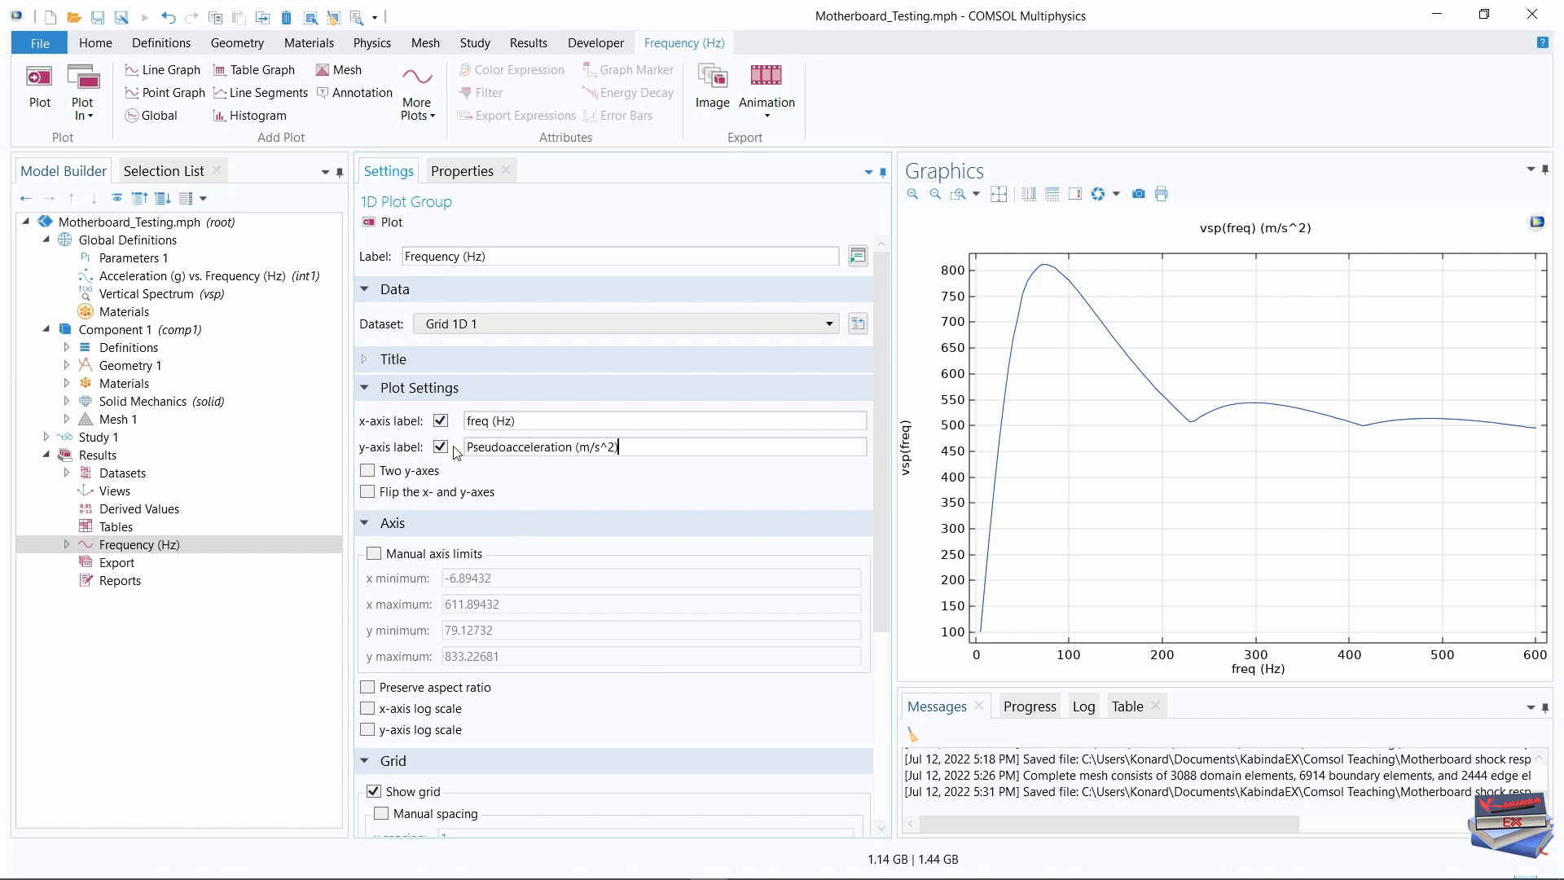
left_click(718, 464)
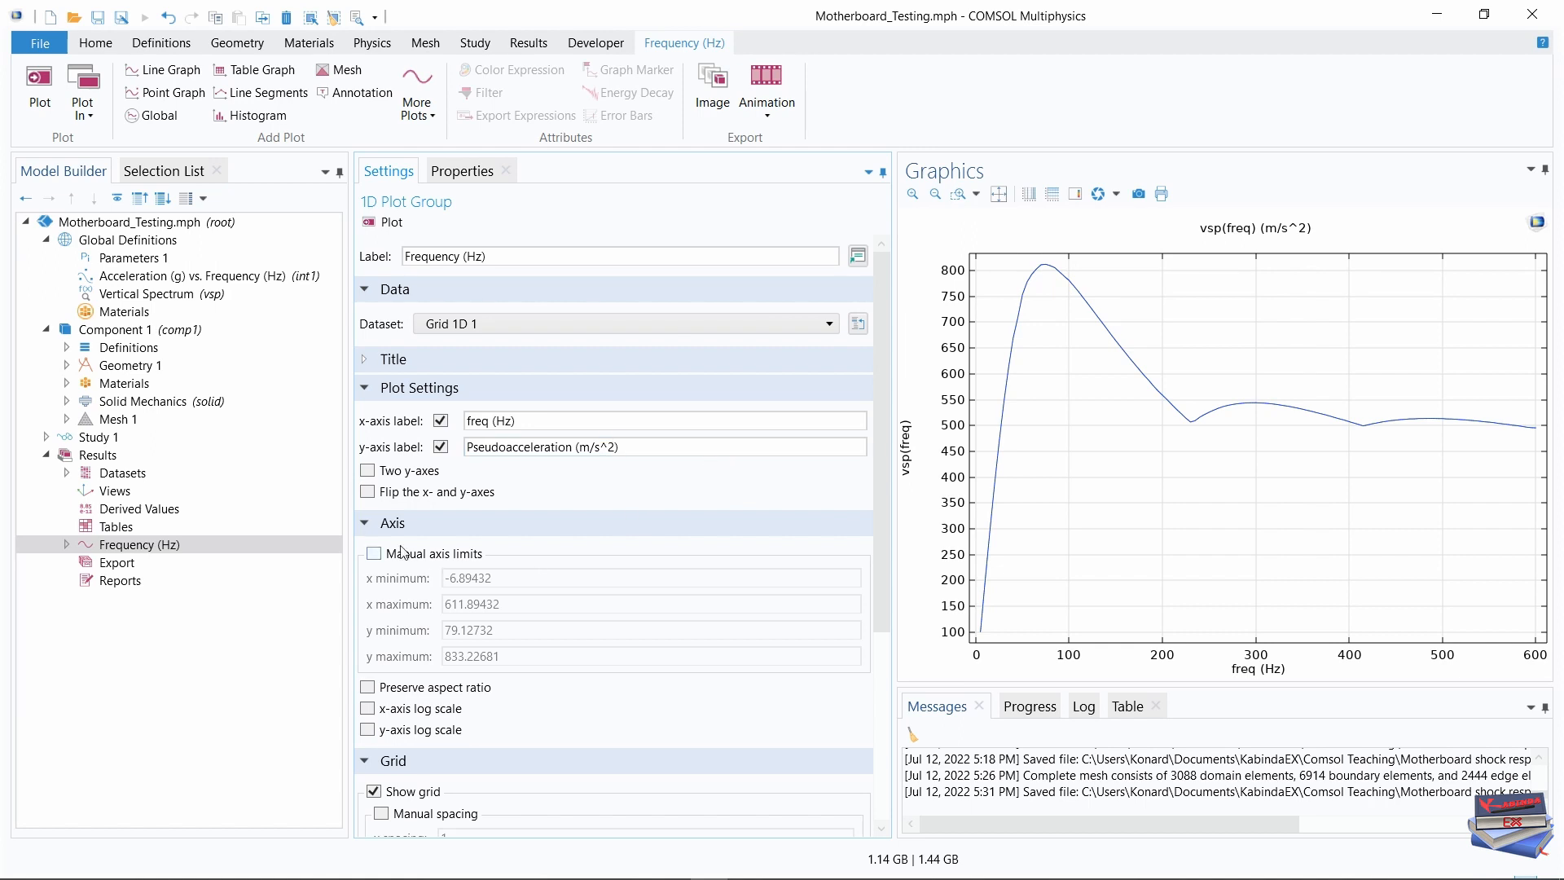
Enable manual axis limits for the Frequency (Hz) plot group, set the x range from 0 to 600, and replot
left_click(374, 555)
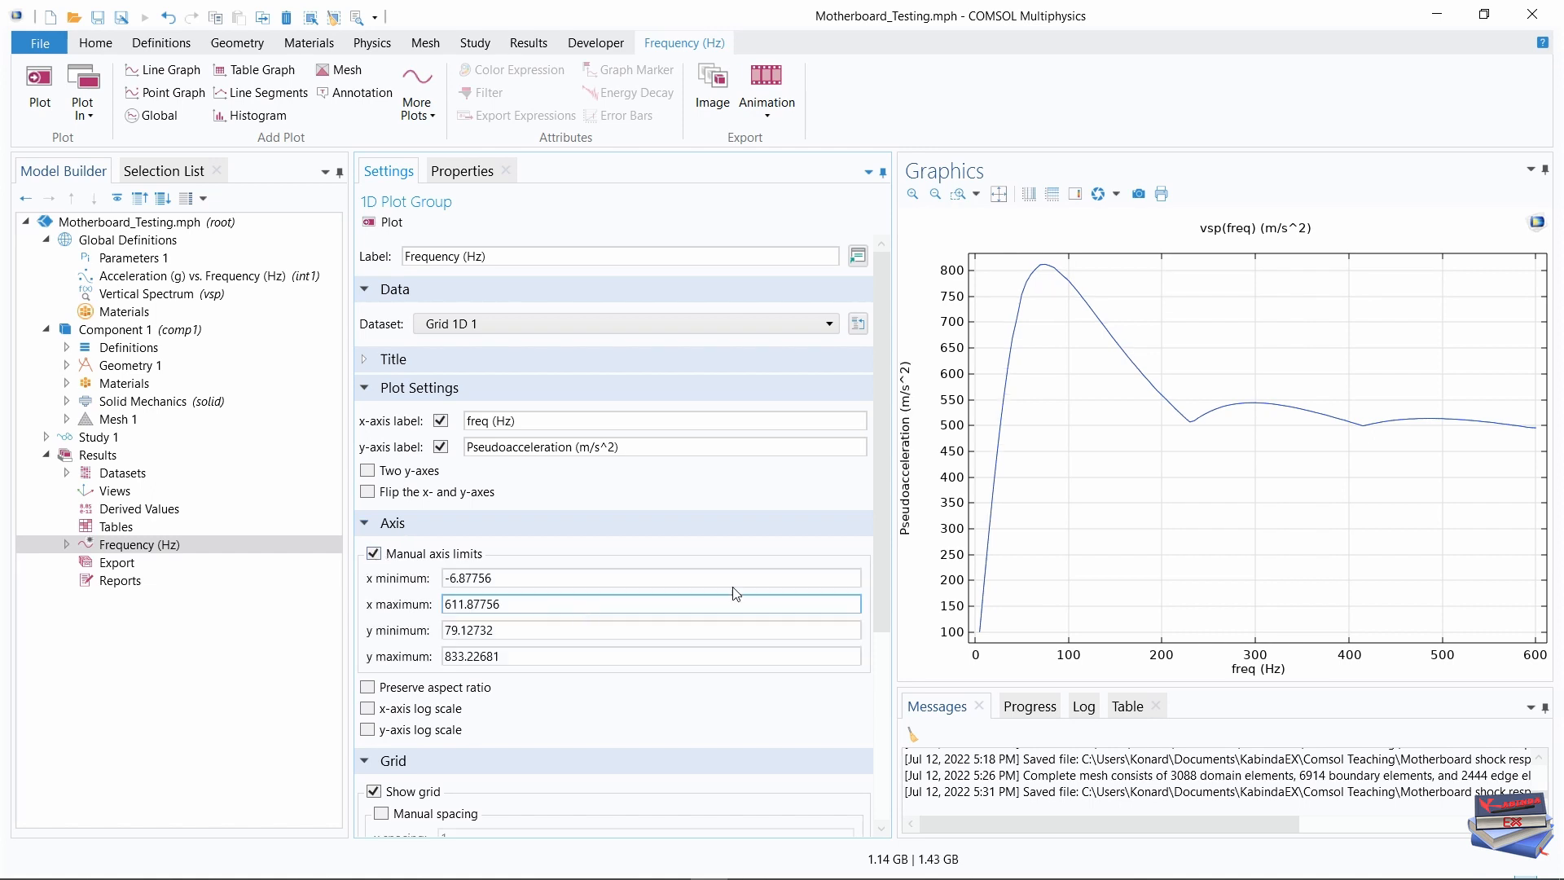
left_click_drag(883, 437, 882, 493)
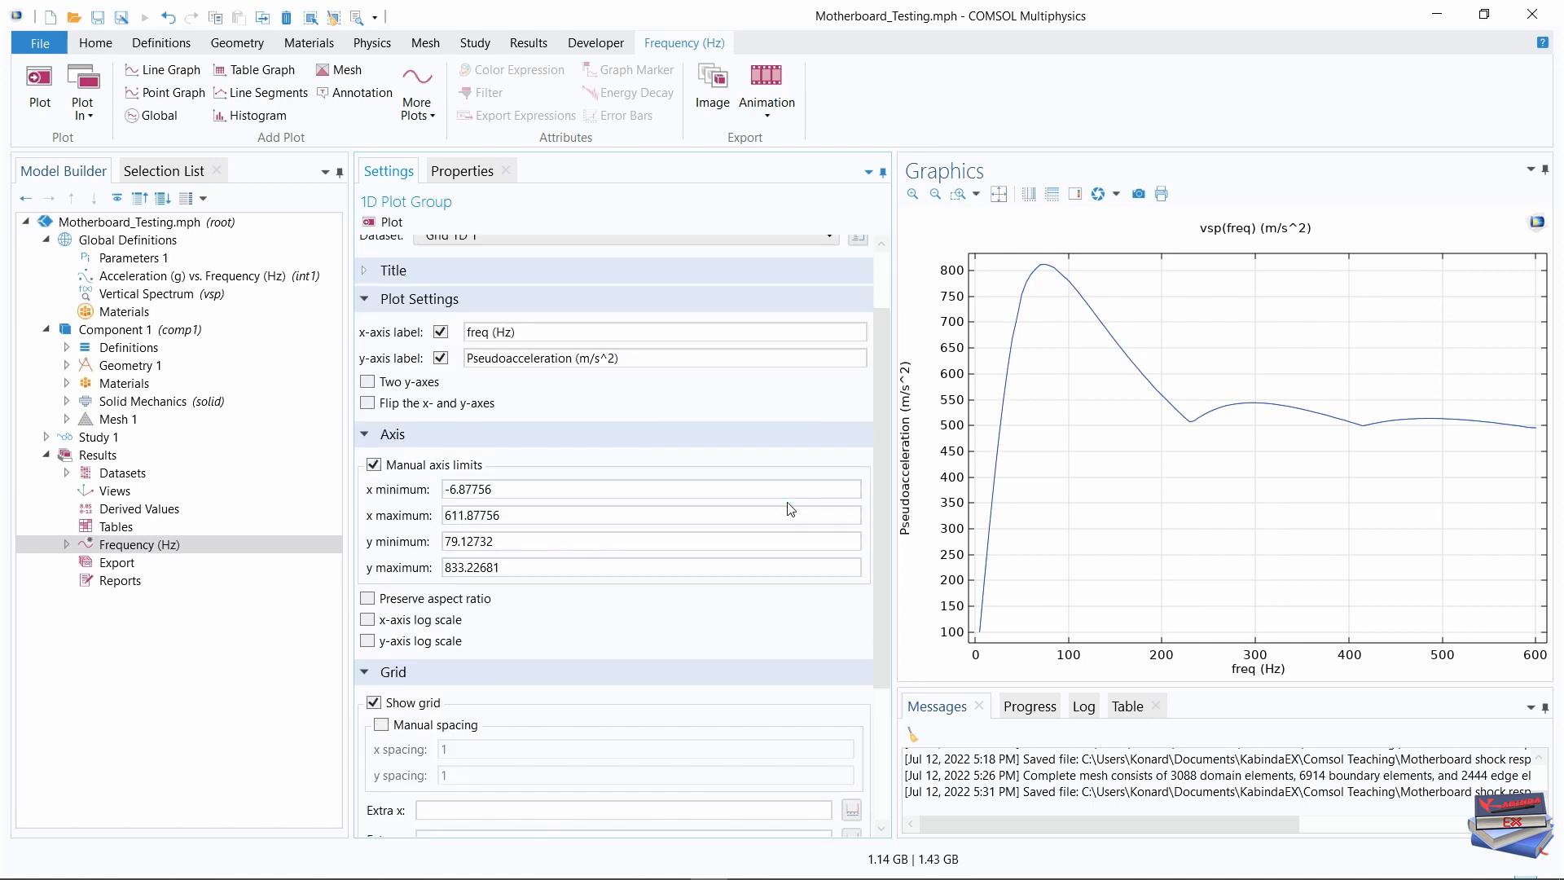
left_click(743, 496)
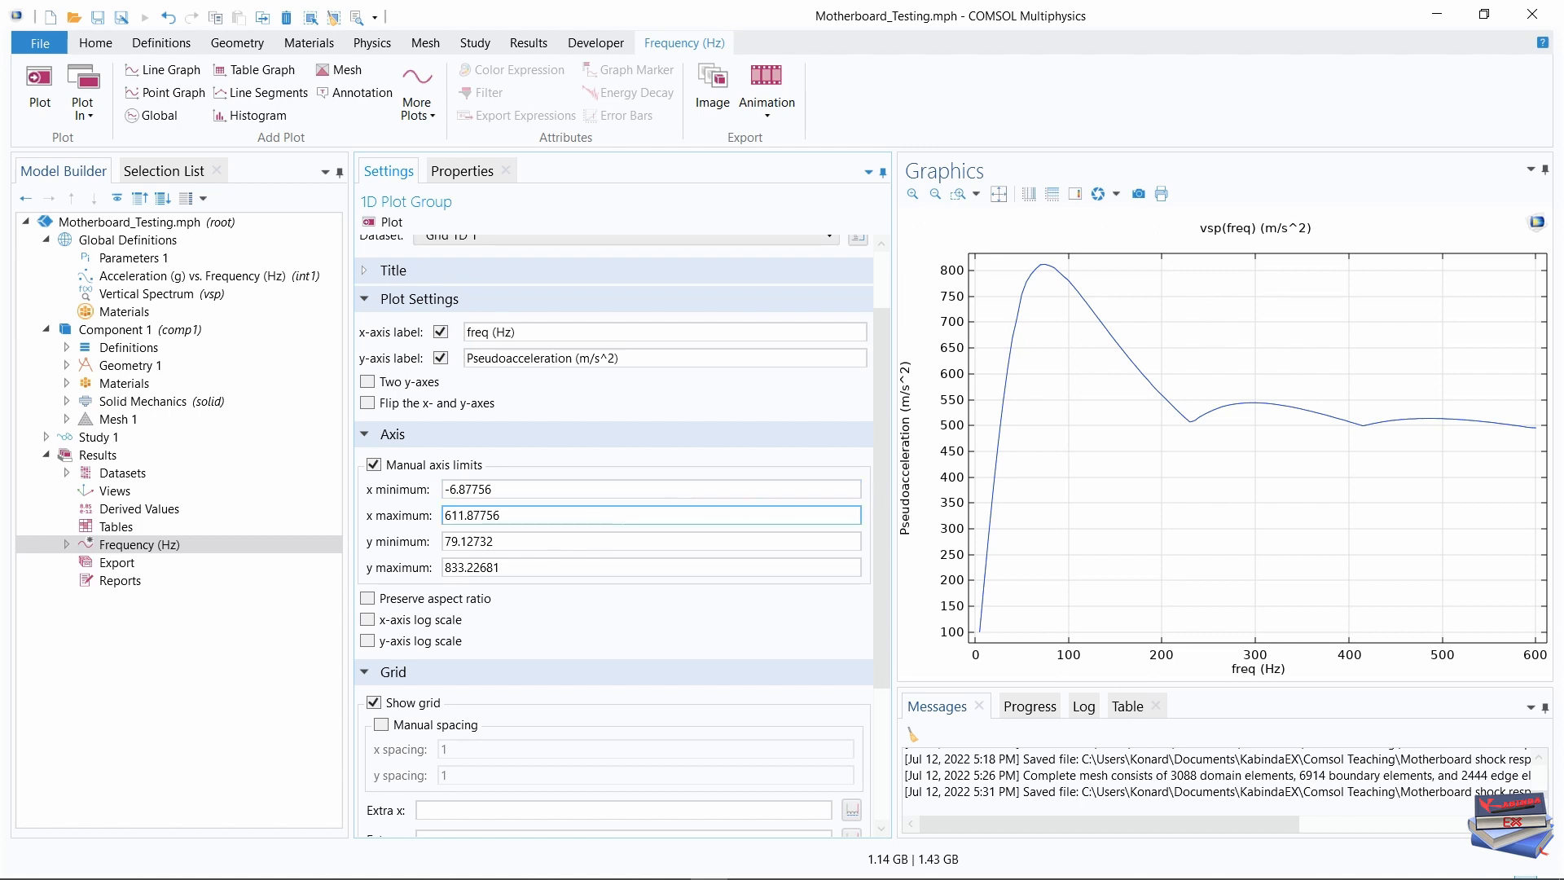
triple_click(619, 494)
left_click_drag(619, 494, 347, 493)
type("0")
key("Tab")
left_click_drag(562, 514, 418, 518)
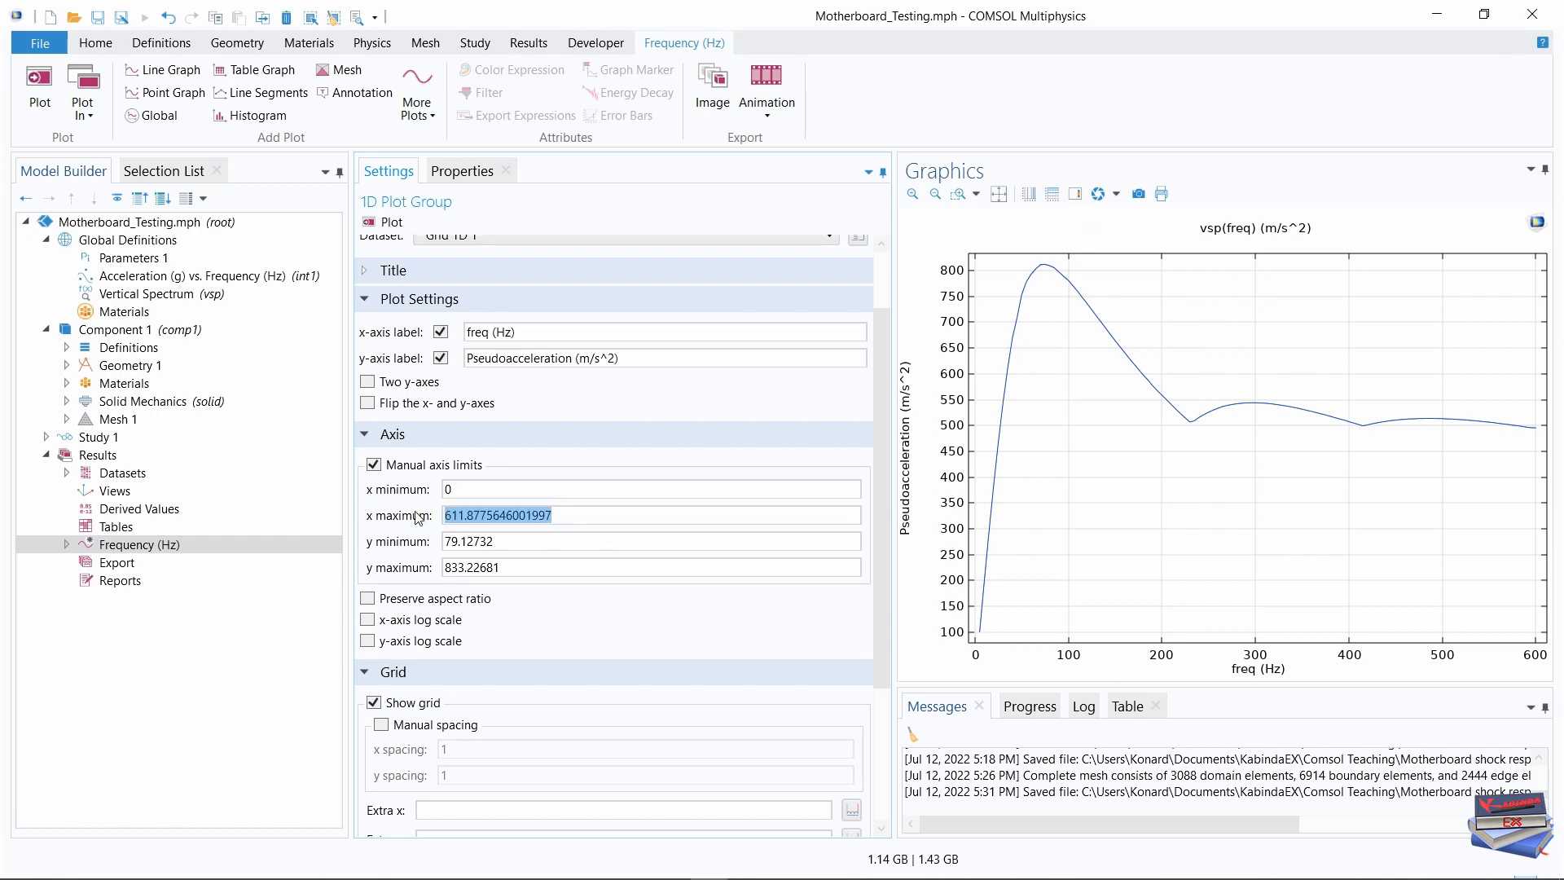
type("600")
key("Tab")
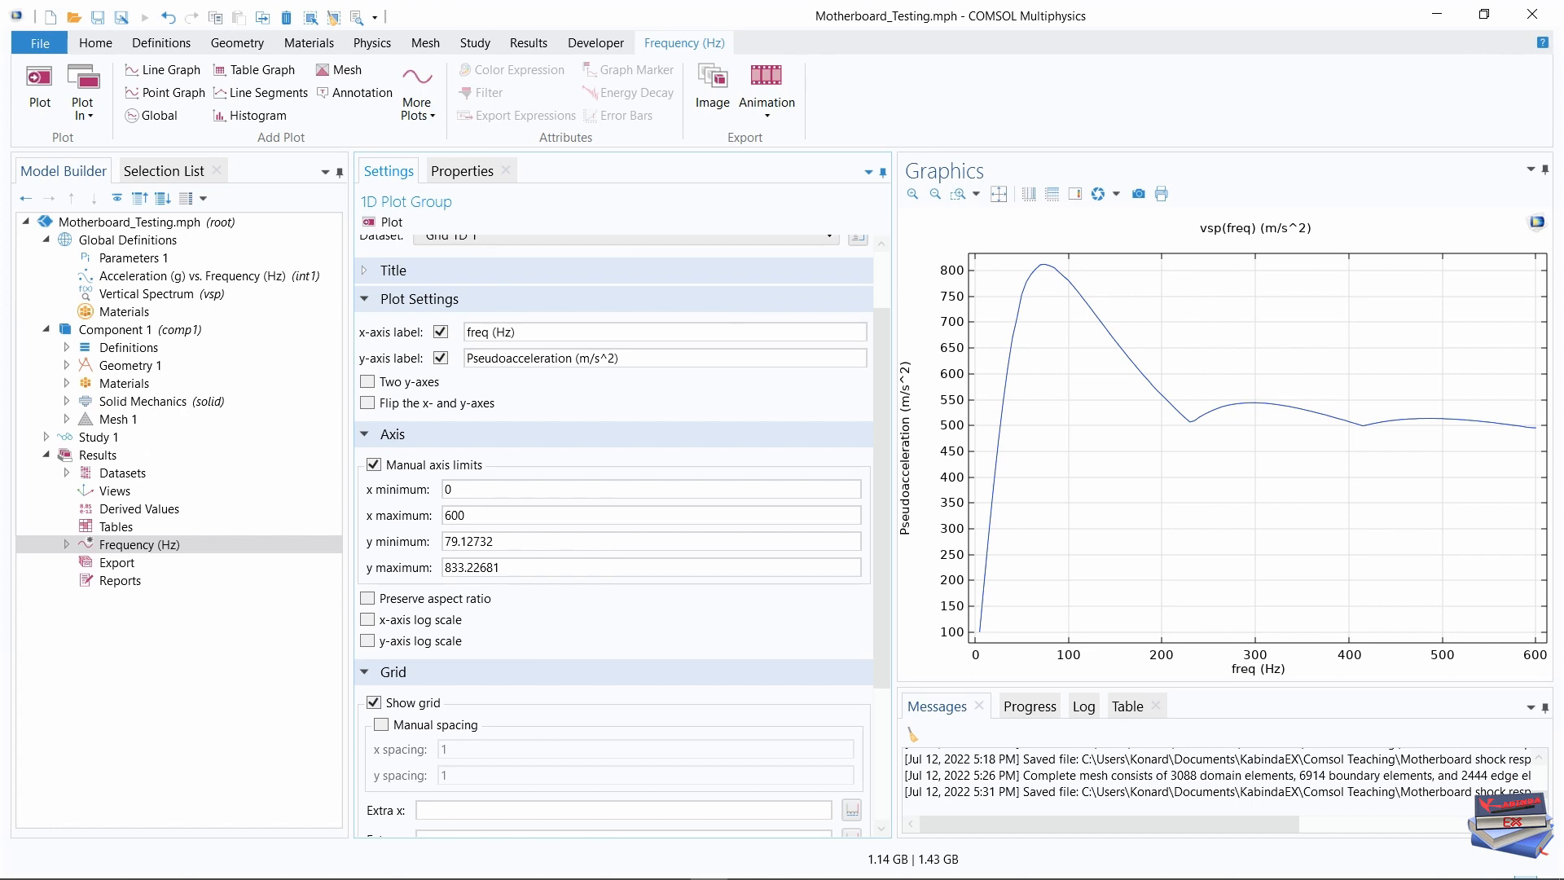
left_click(382, 226)
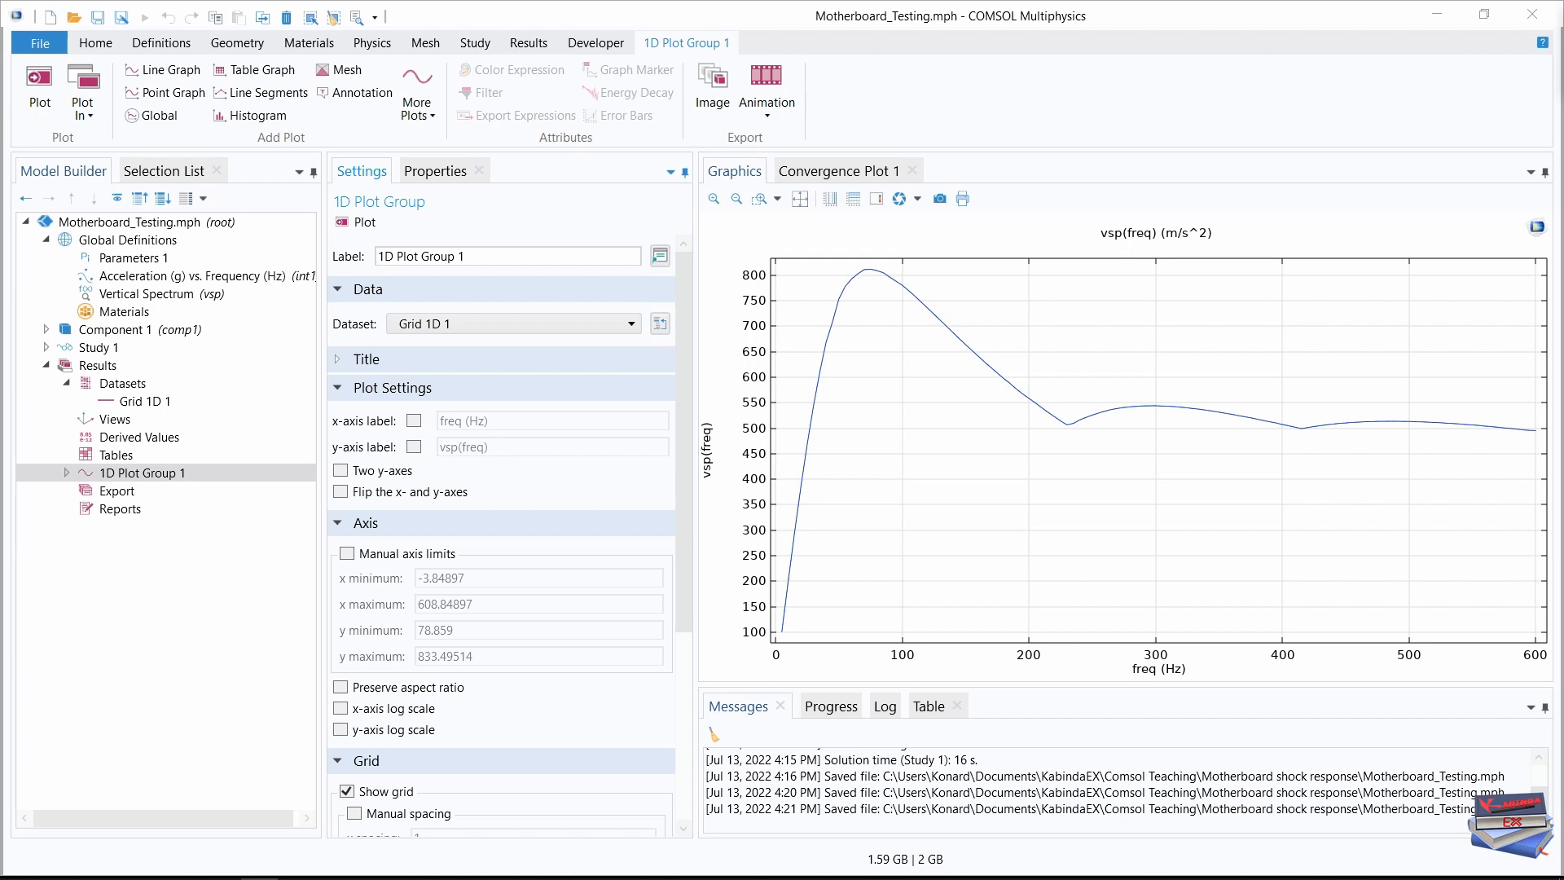
Label the 1D plot group Vertical Spectrum and enable its custom x- and y-axis labels
triple_click(468, 256)
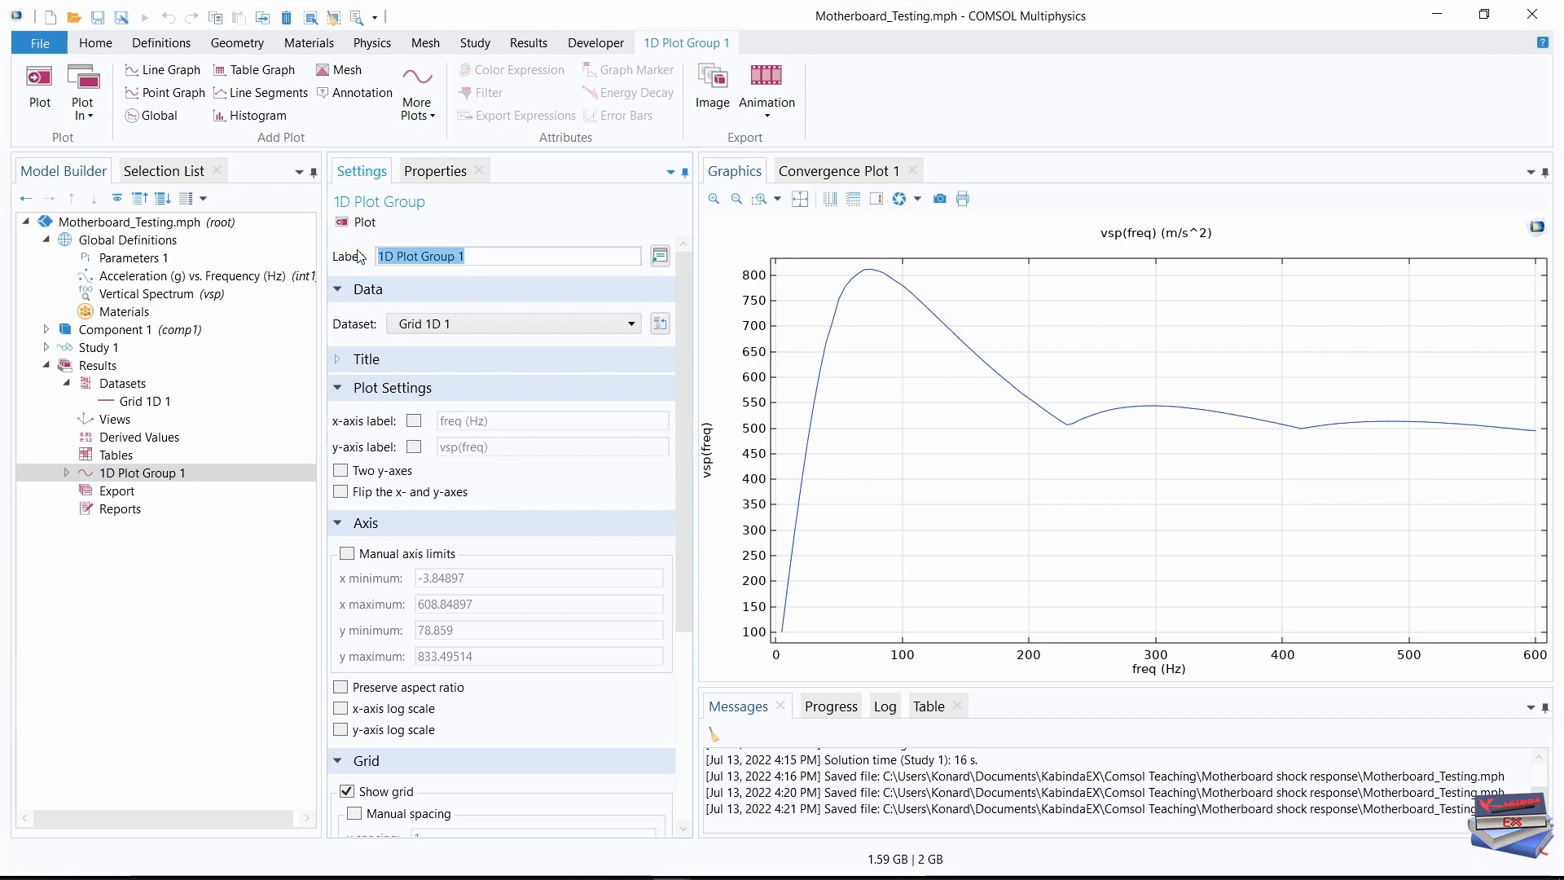
type("Vertical Spectrum")
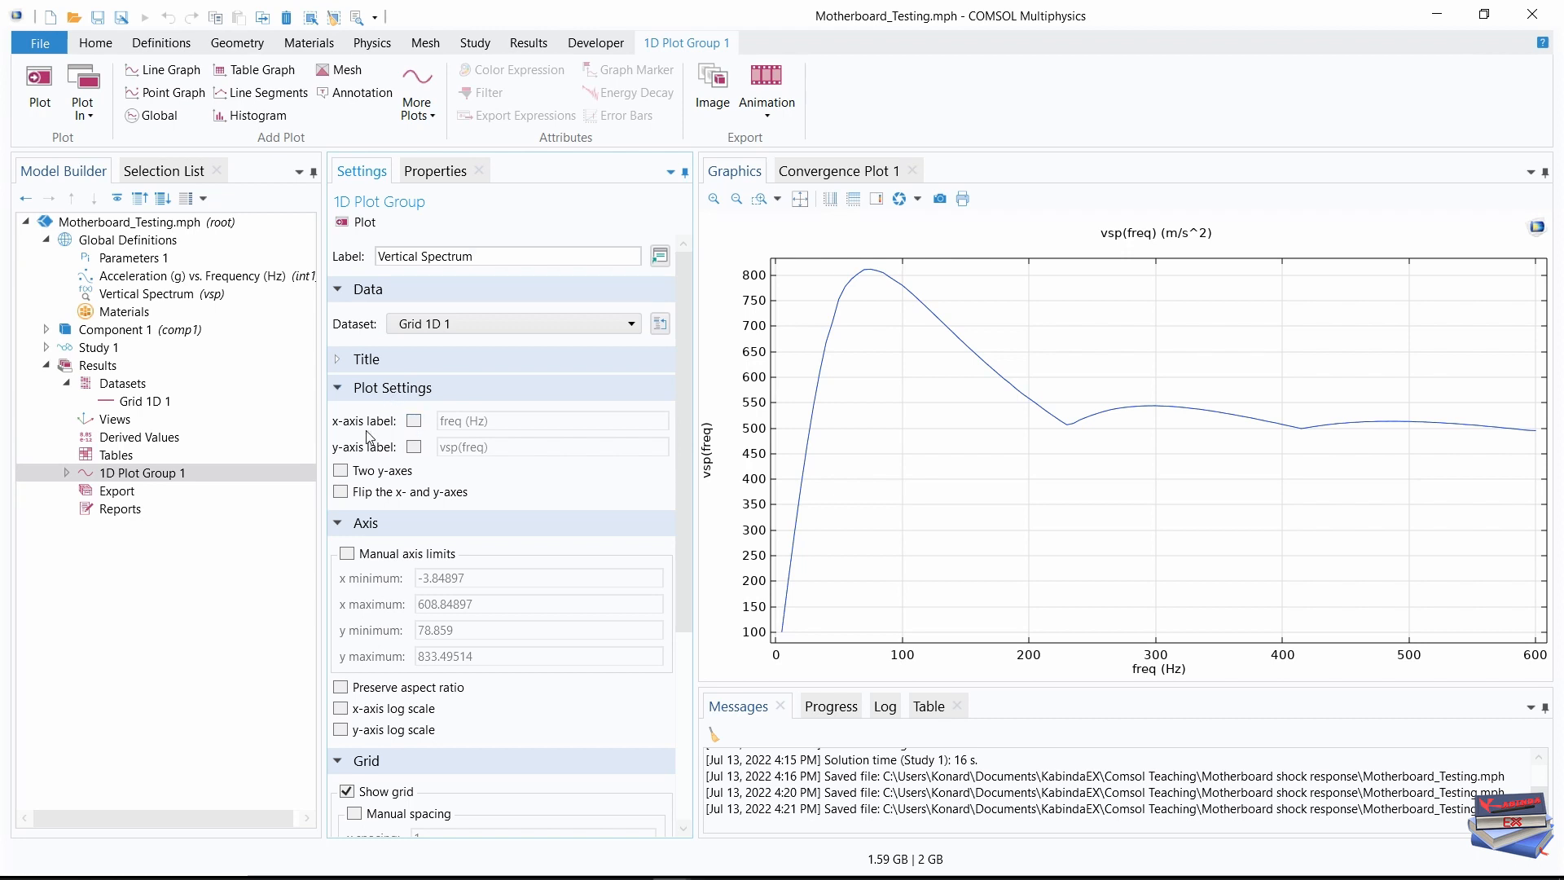
left_click(416, 422)
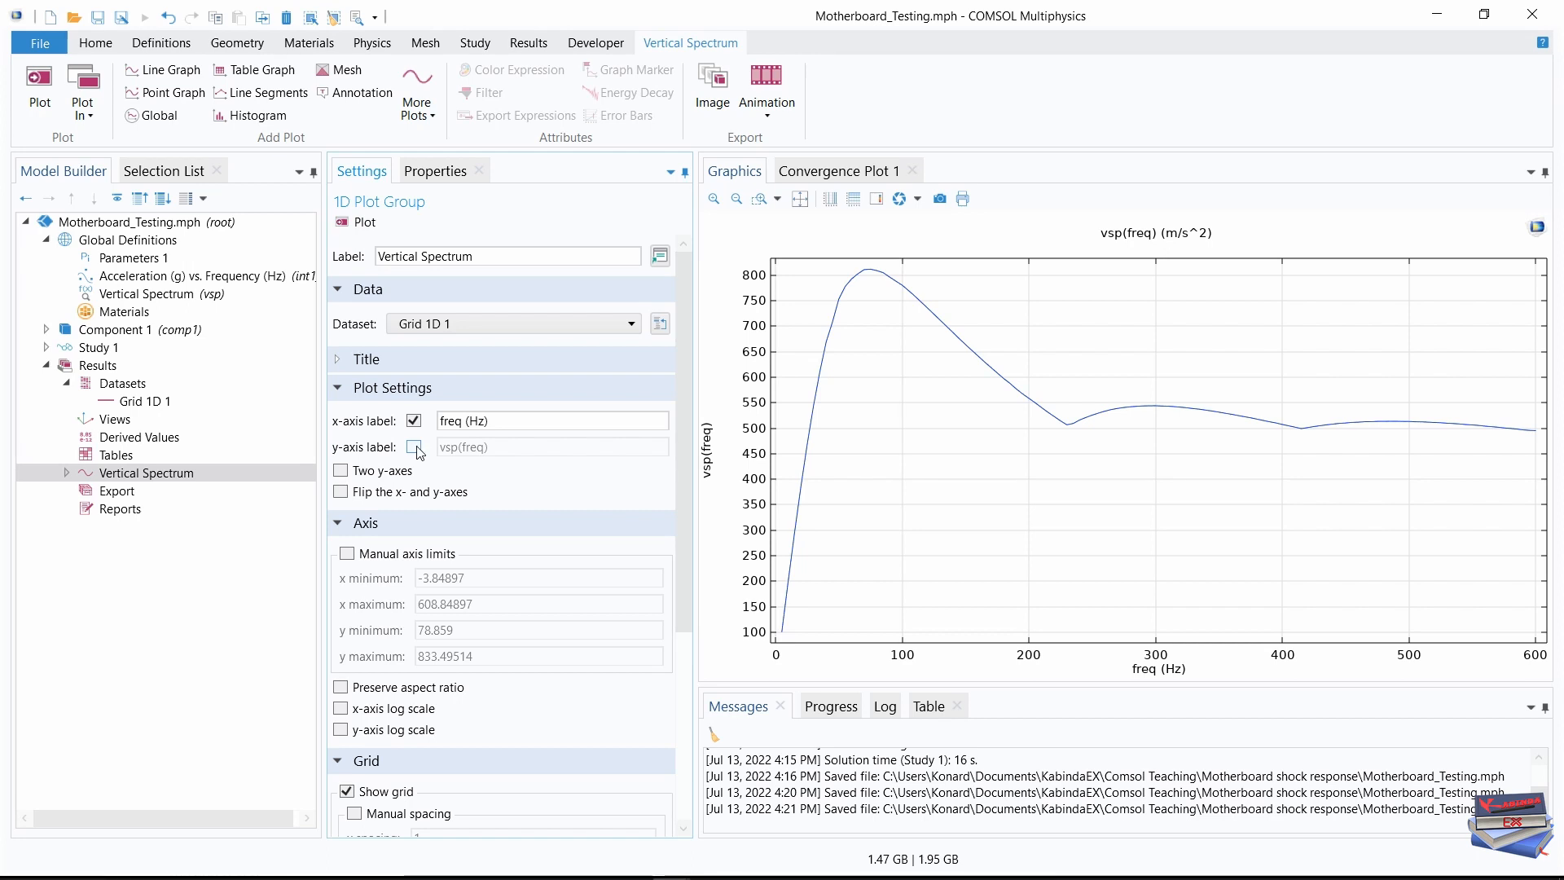
left_click(415, 447)
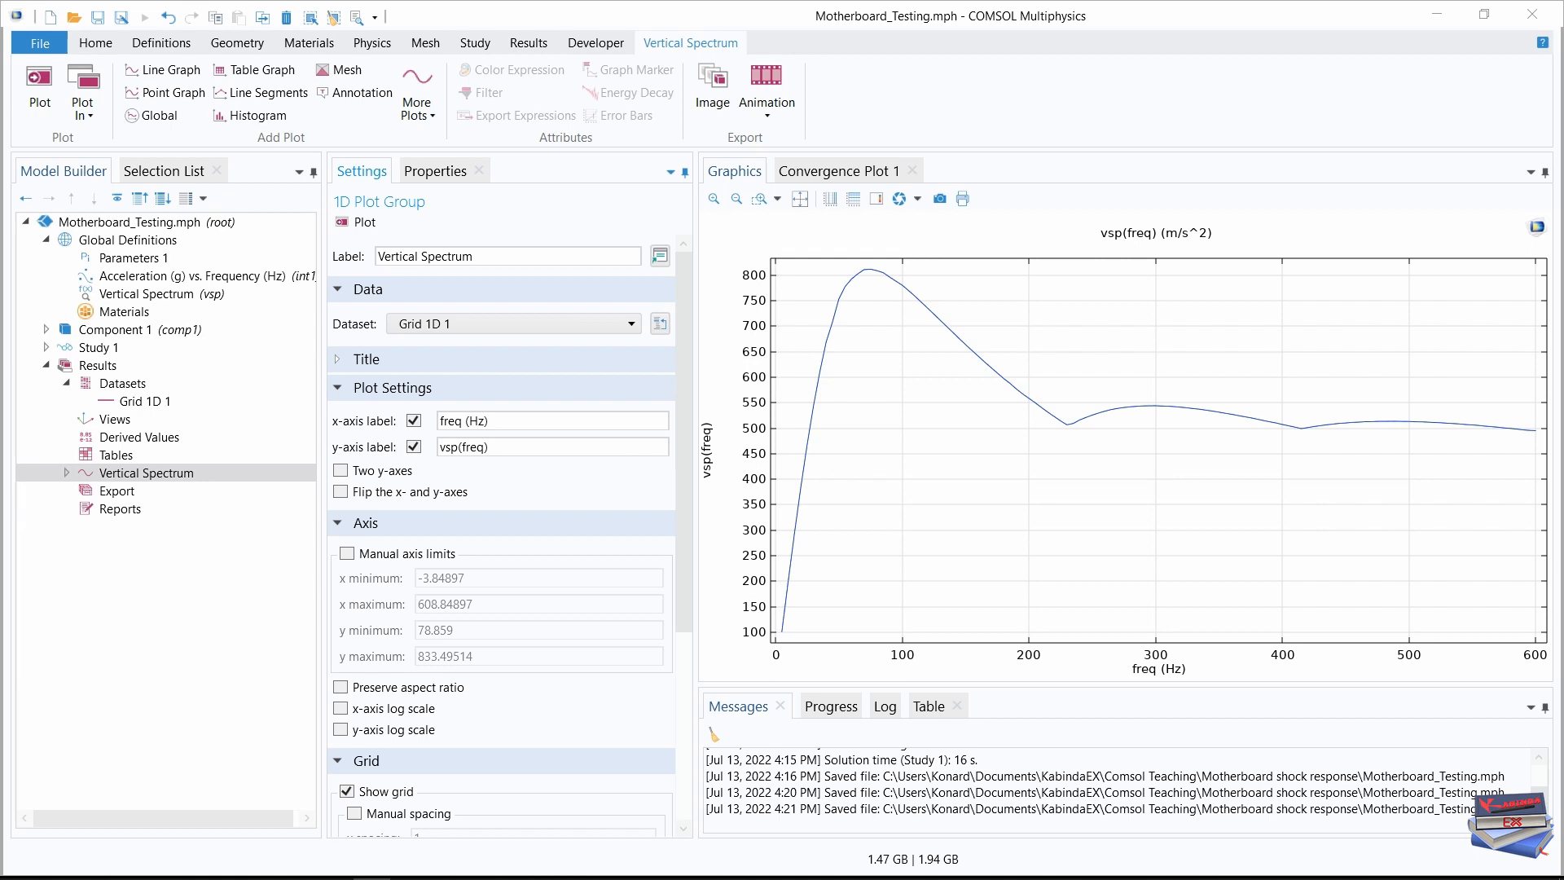
Set the x-axis label to Frequency (Hz) and the y-axis label to Pseudoacceleration (m/s^2)
left_click_drag(497, 418, 406, 416)
type("Frequency (Hz)")
key("Return")
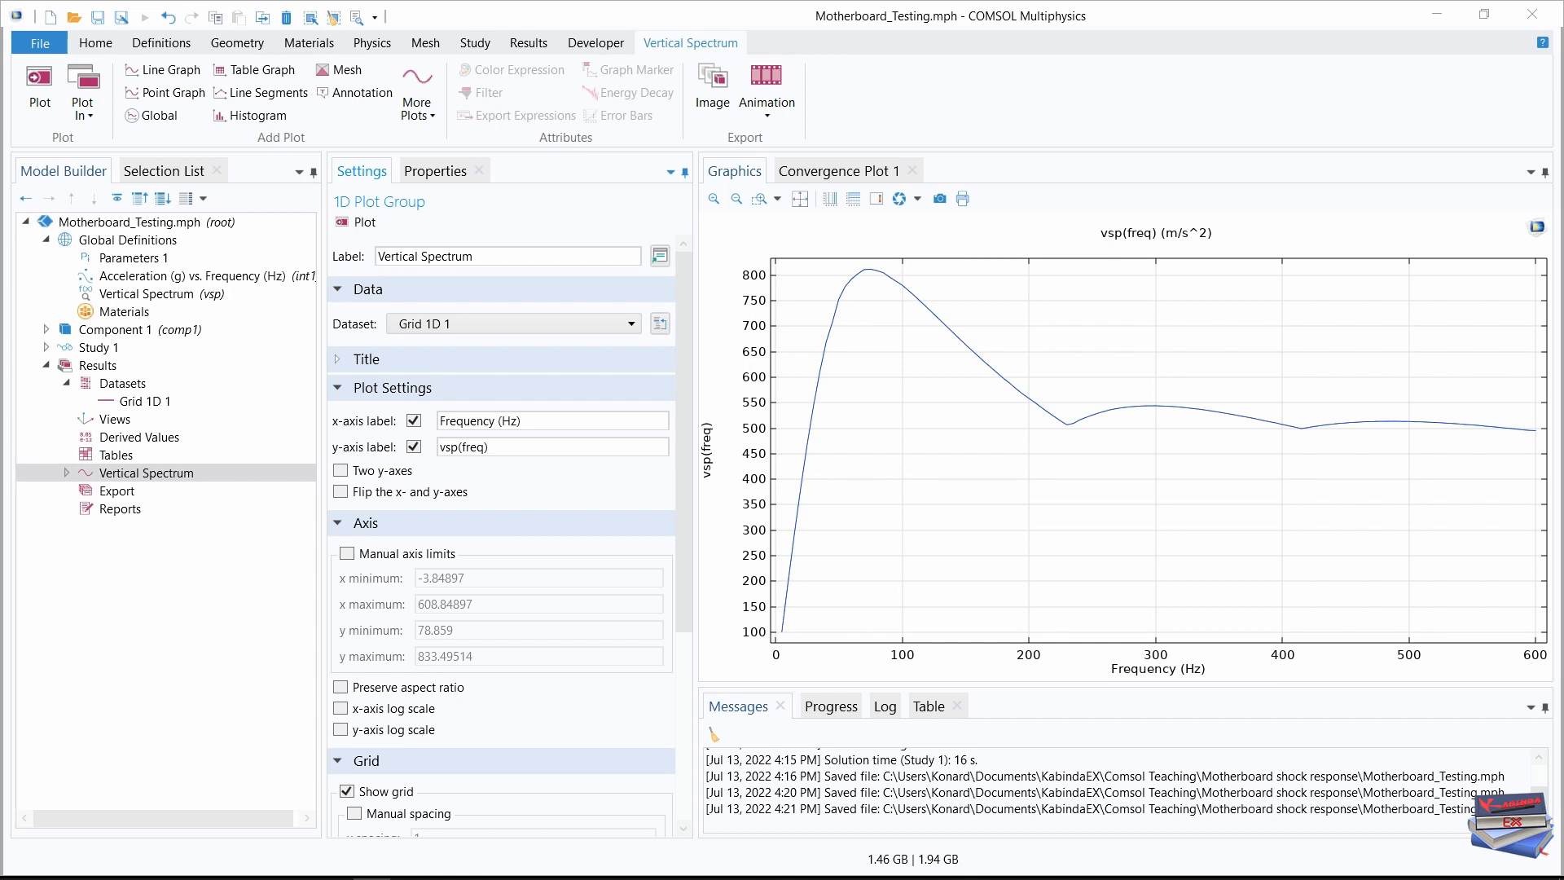
left_click_drag(564, 446, 422, 453)
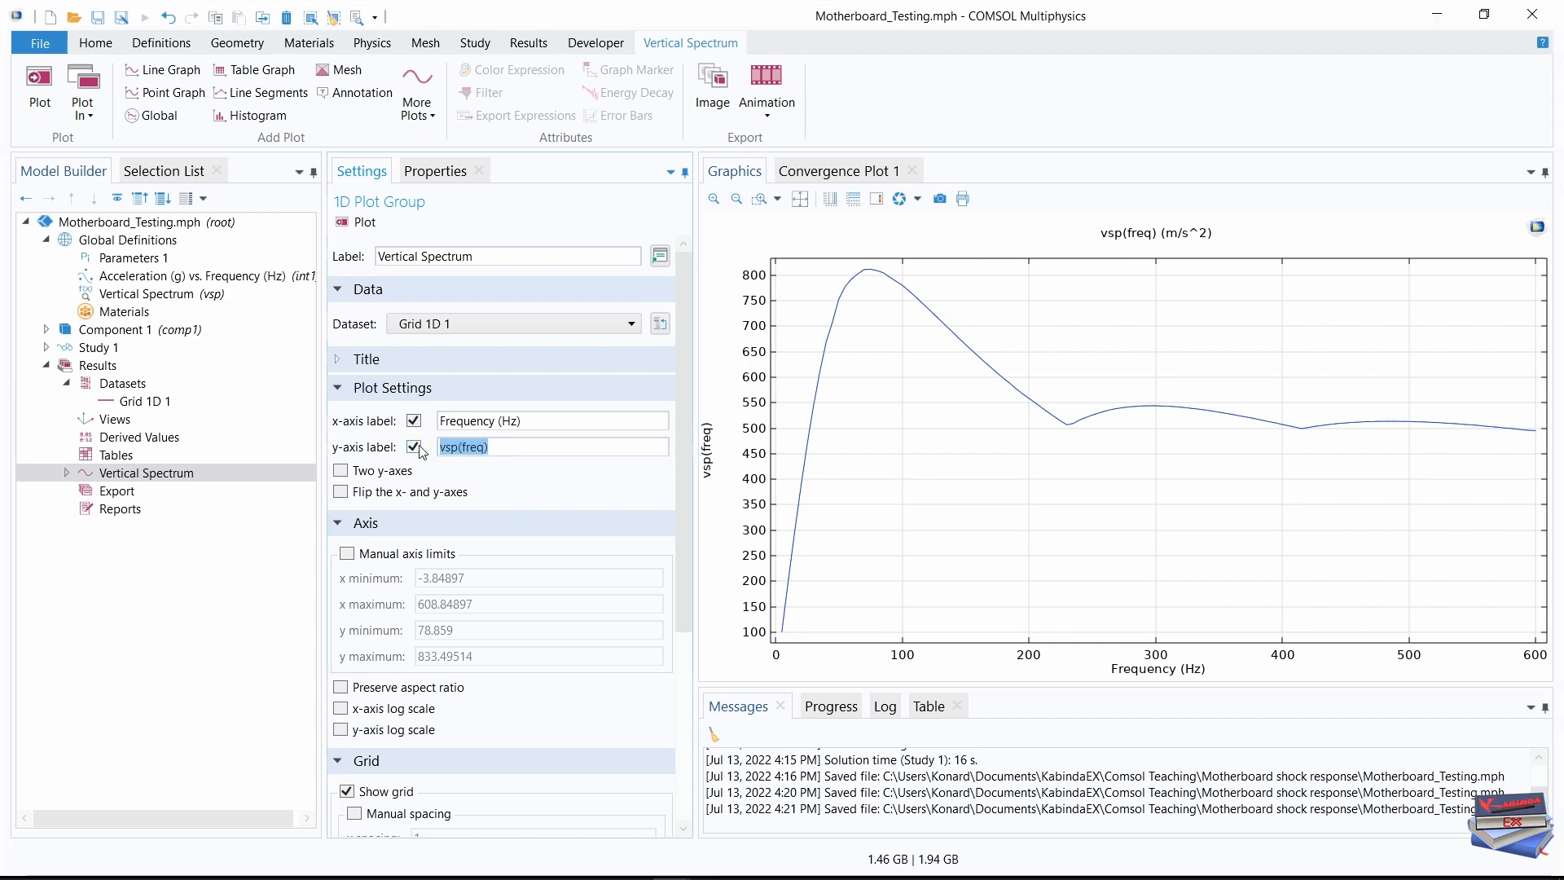
type("Pseudoacceleration (m/s^2)")
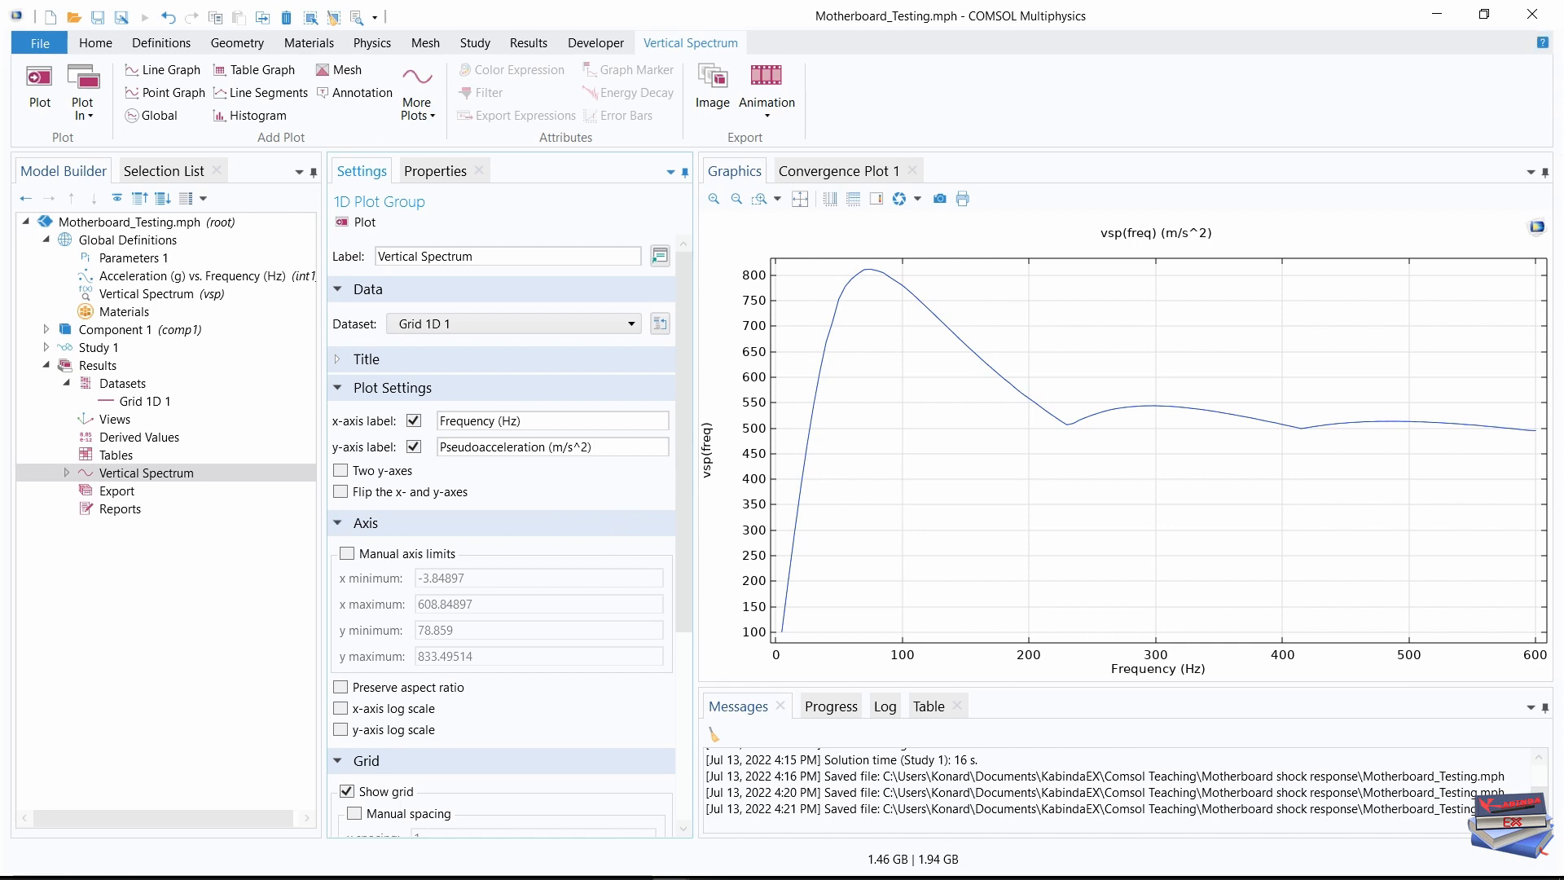
key("alt+Tab")
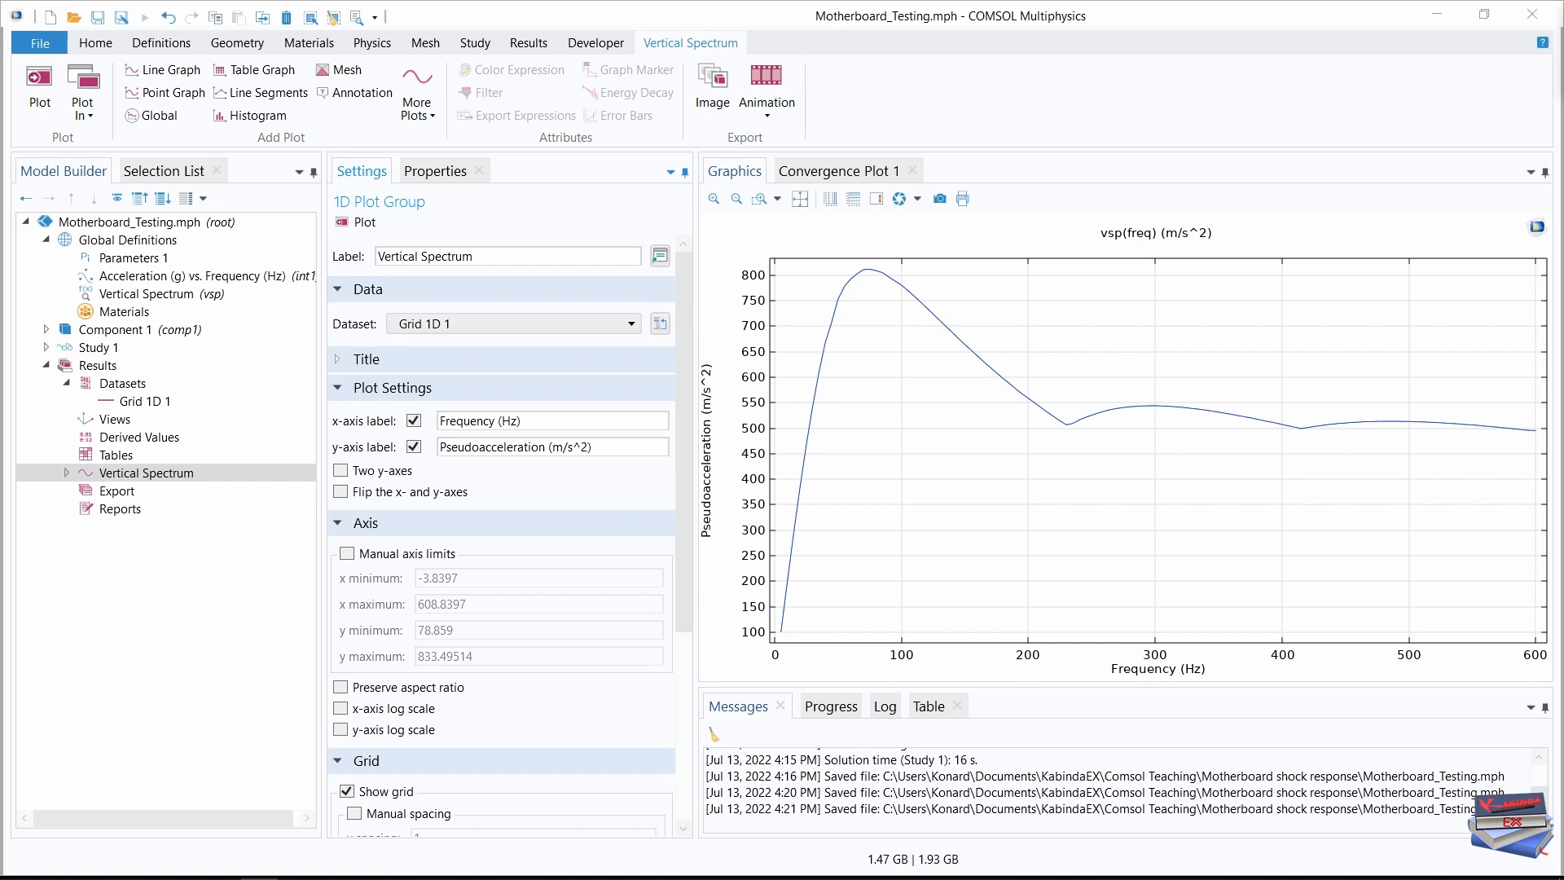
Turn on manual axis limits for the Vertical Spectrum plot, with x minimum 0 and x maximum 600, and update the plot
left_click(347, 554)
triple_click(481, 578)
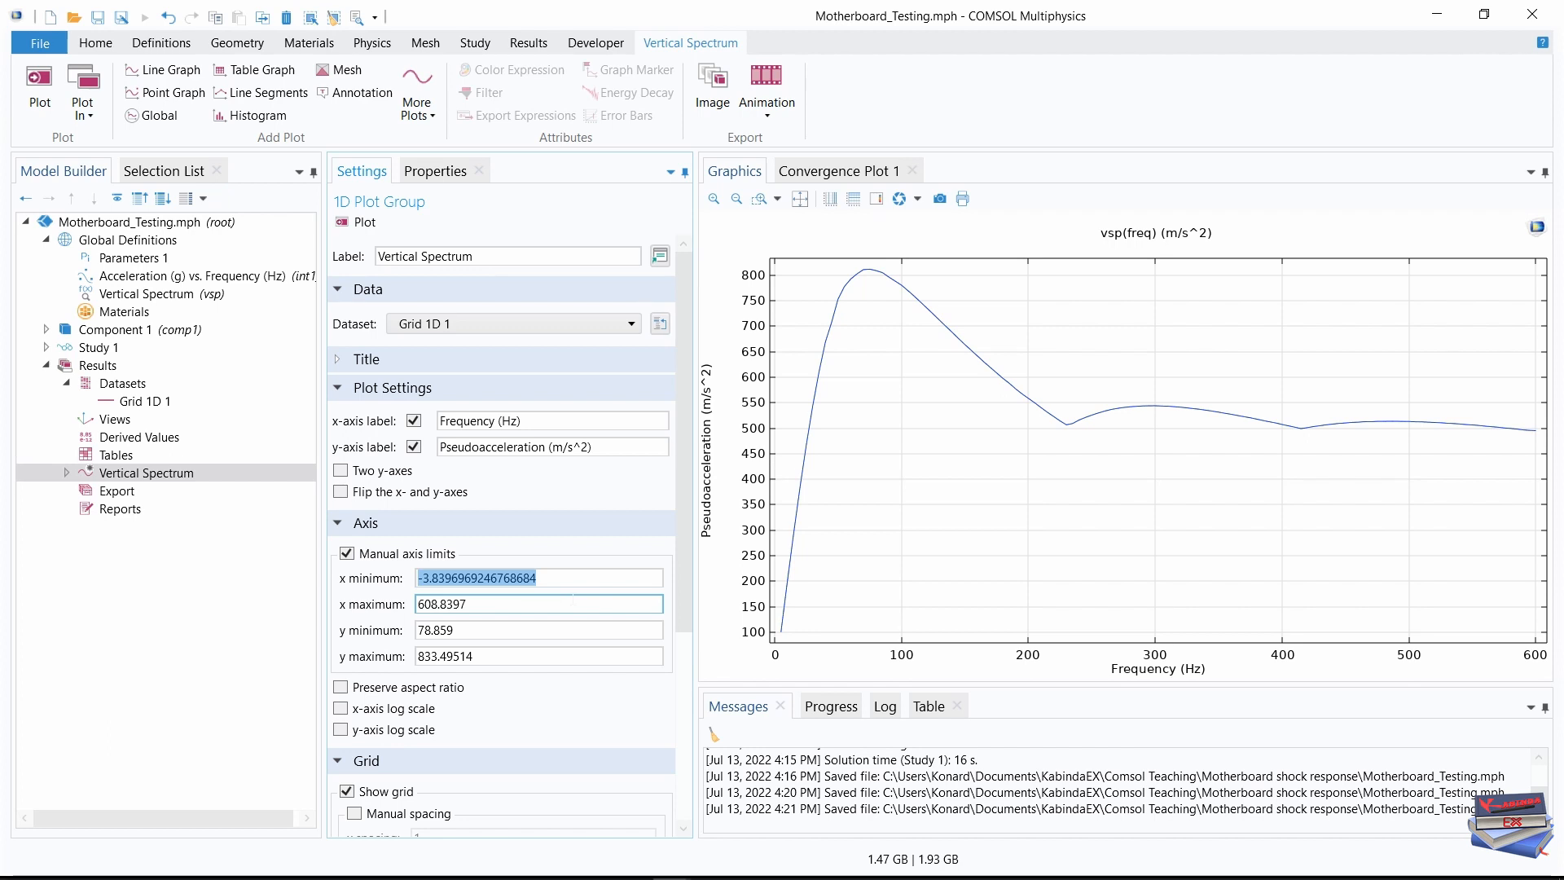
type("0")
key("Tab")
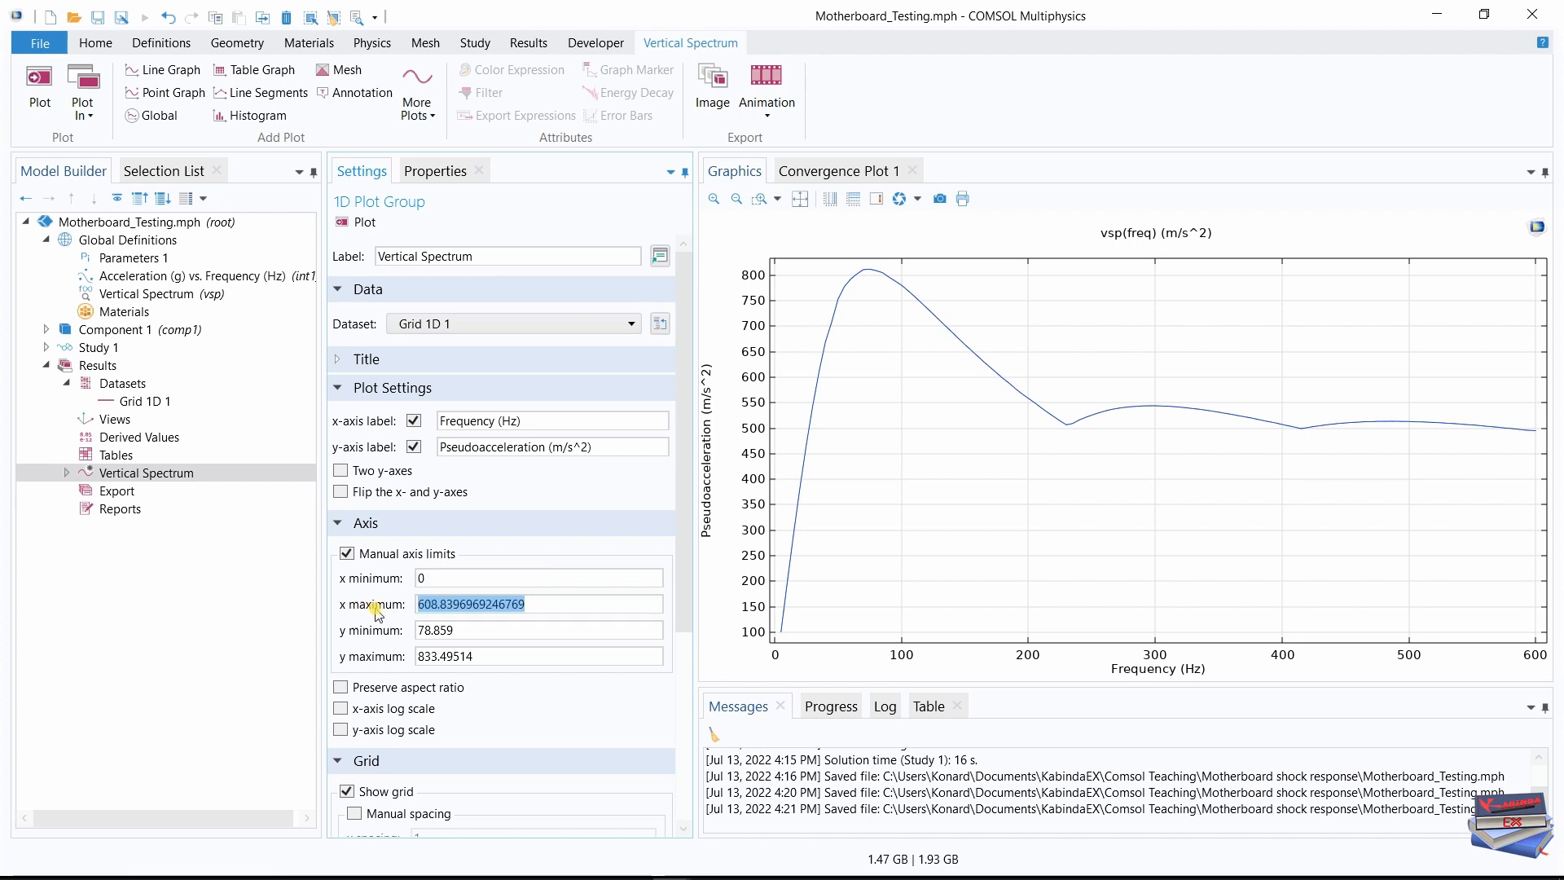
type("600")
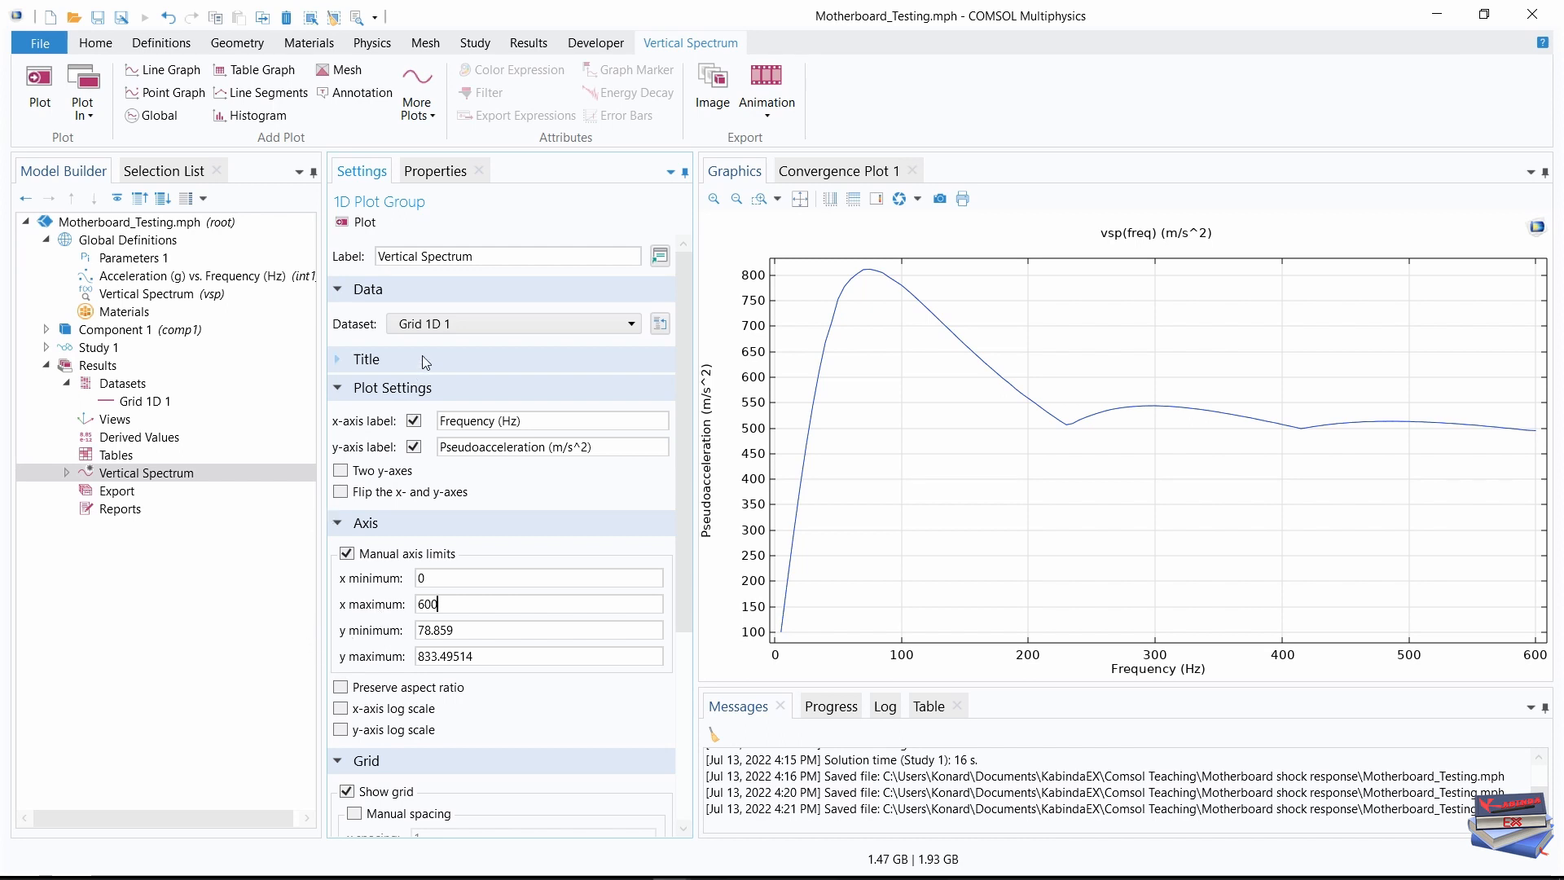
left_click(360, 224)
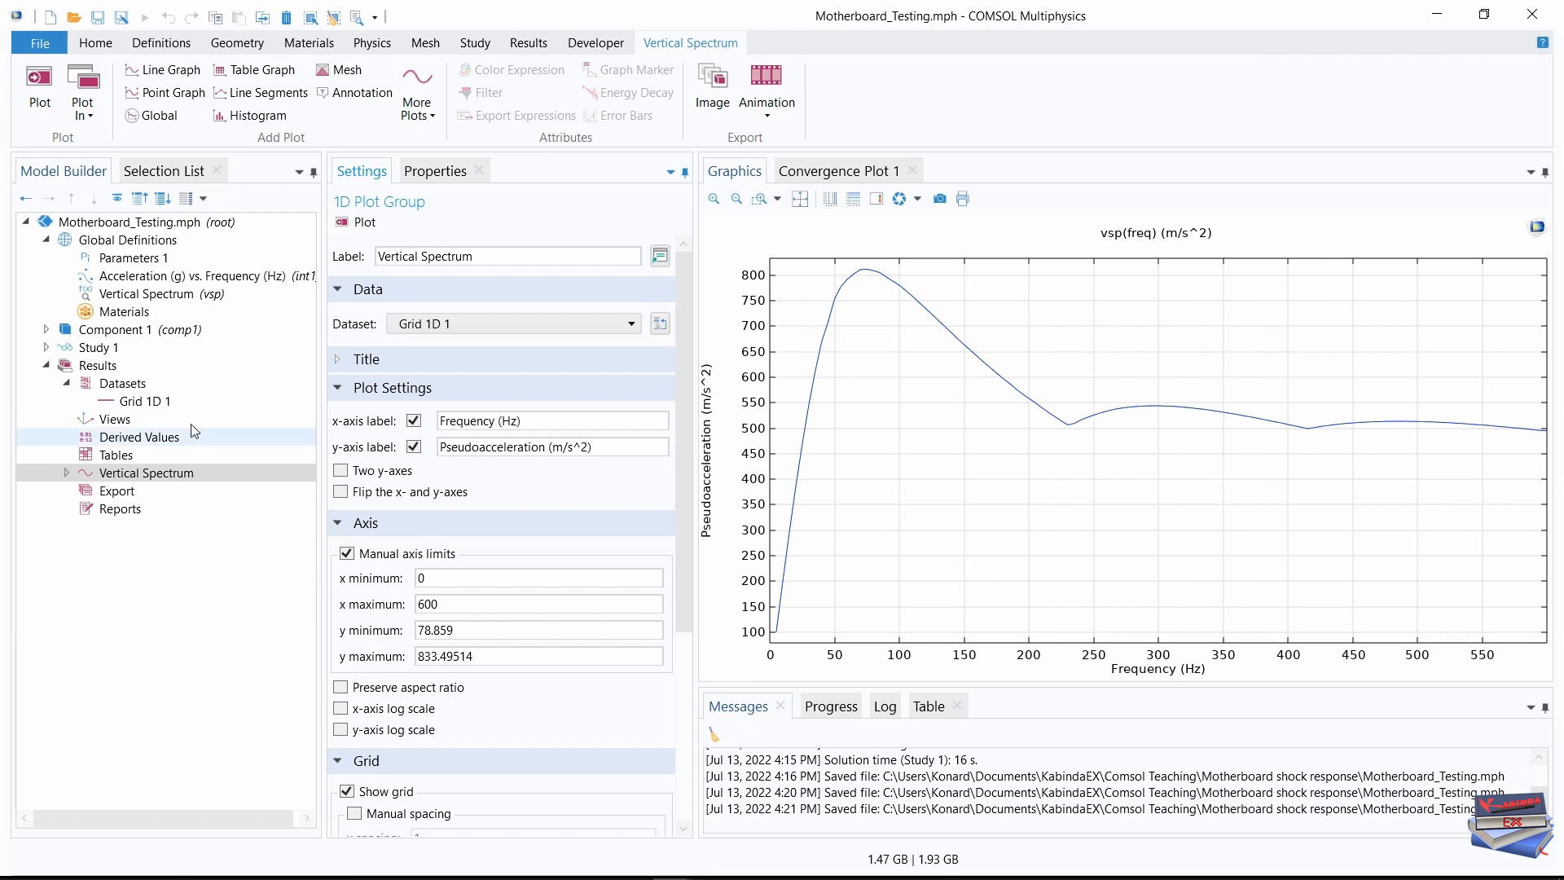
Switch the eigenfrequency search method to Manual in Study 1's Eigenfrequency step
left_click(46, 365)
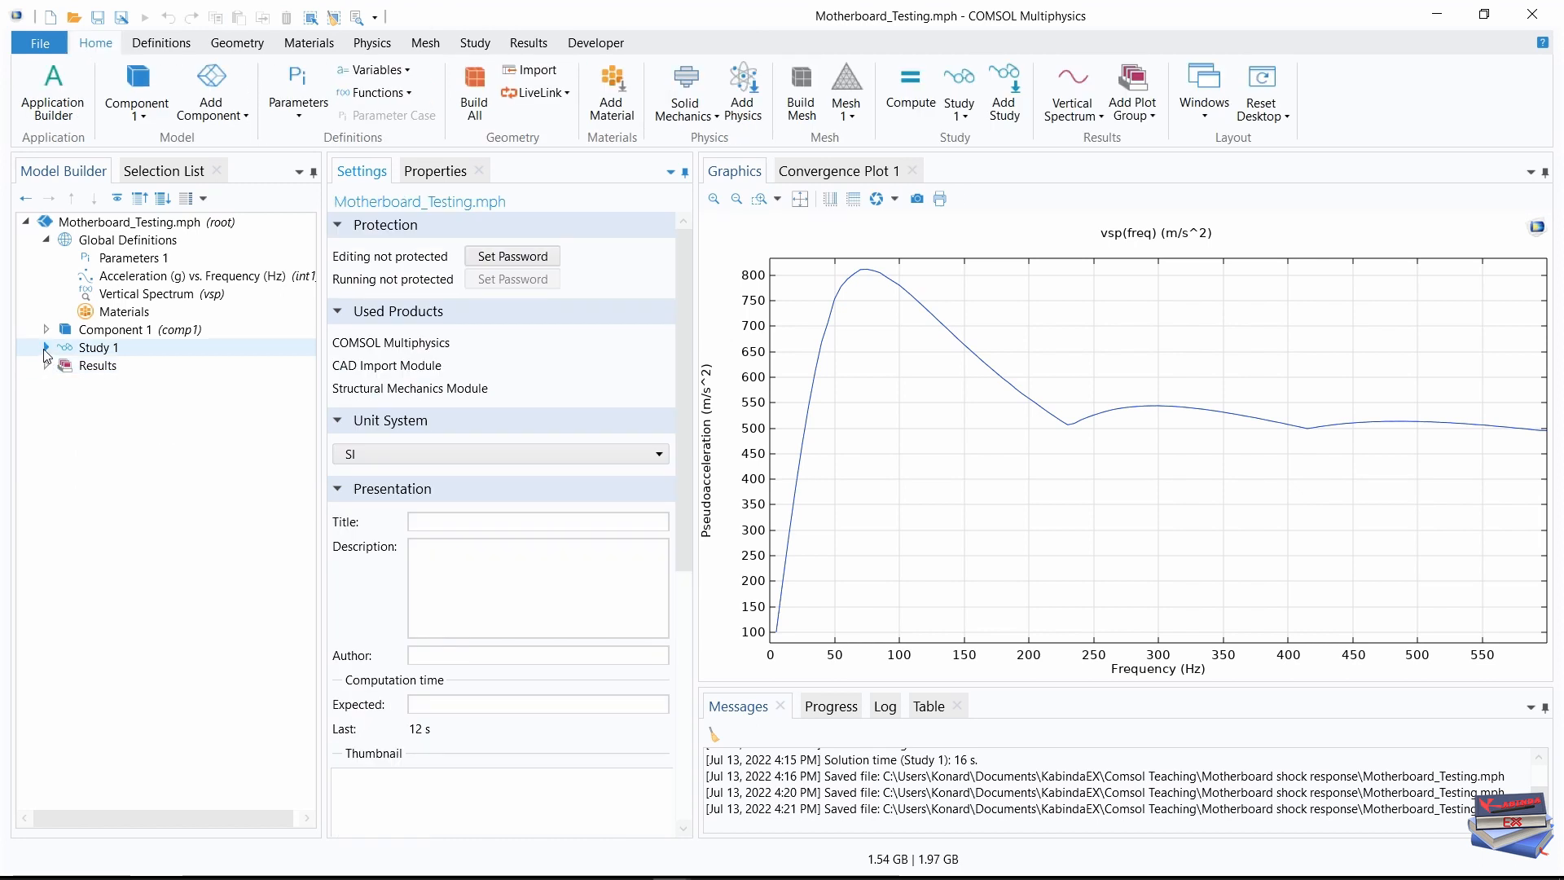
left_click(46, 348)
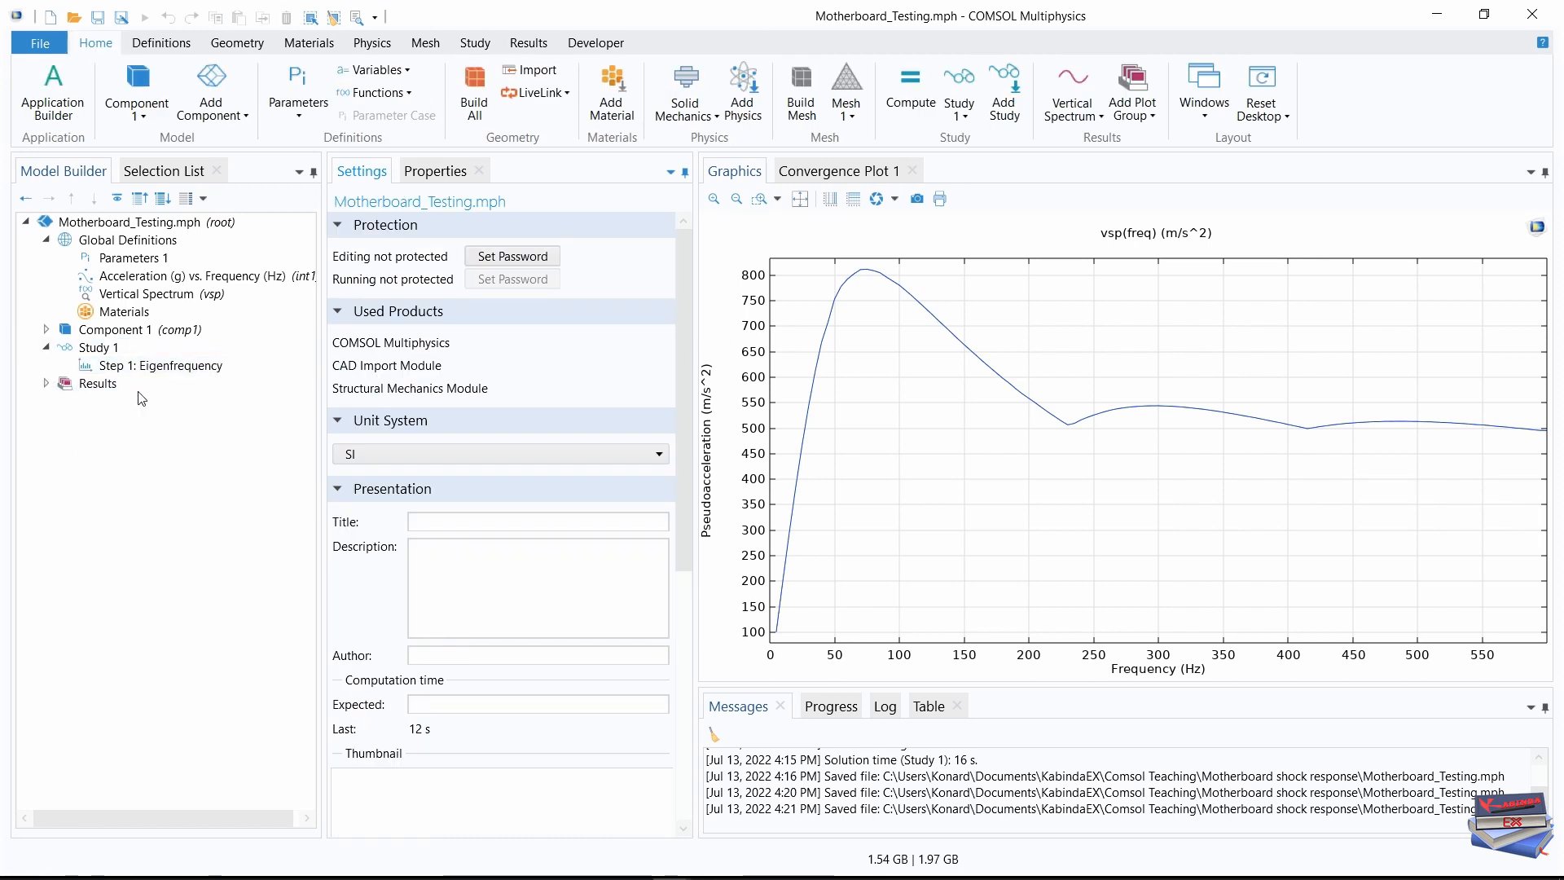
left_click(121, 368)
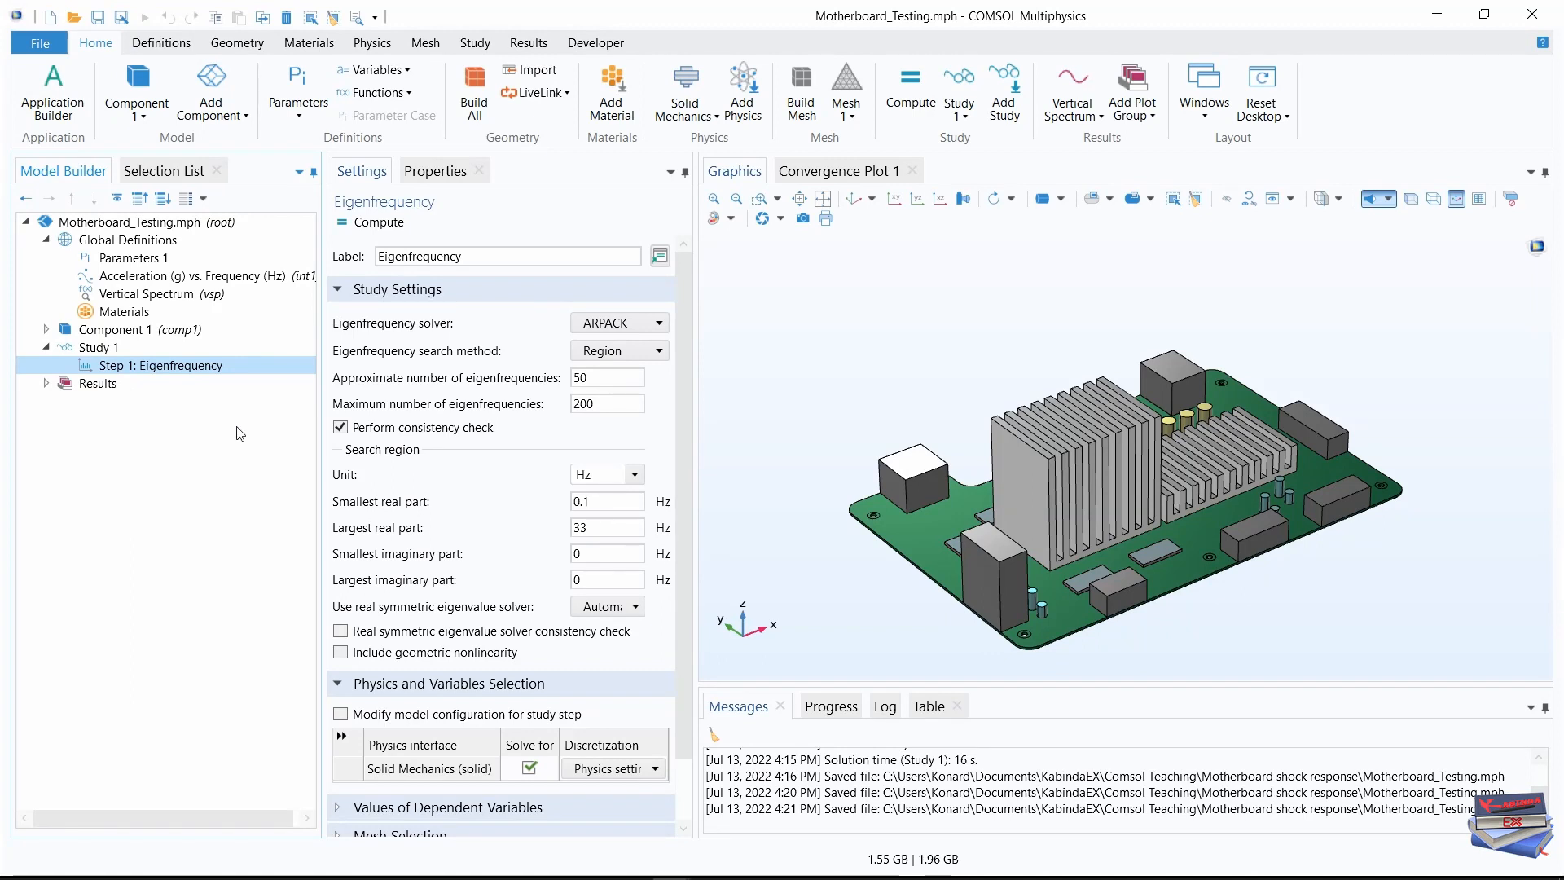
left_click(653, 350)
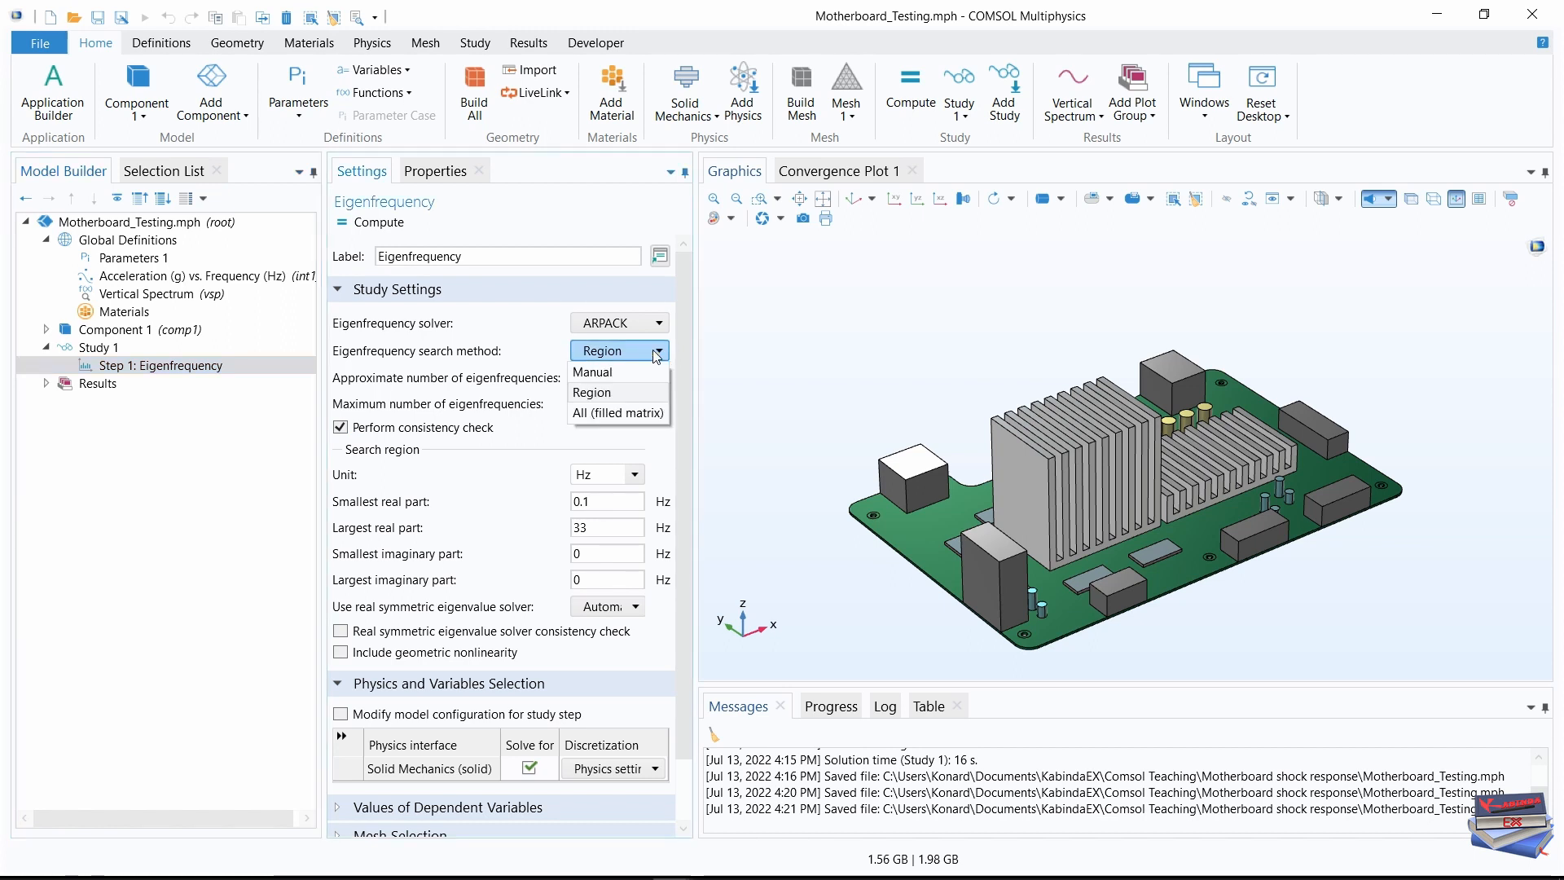
left_click(618, 367)
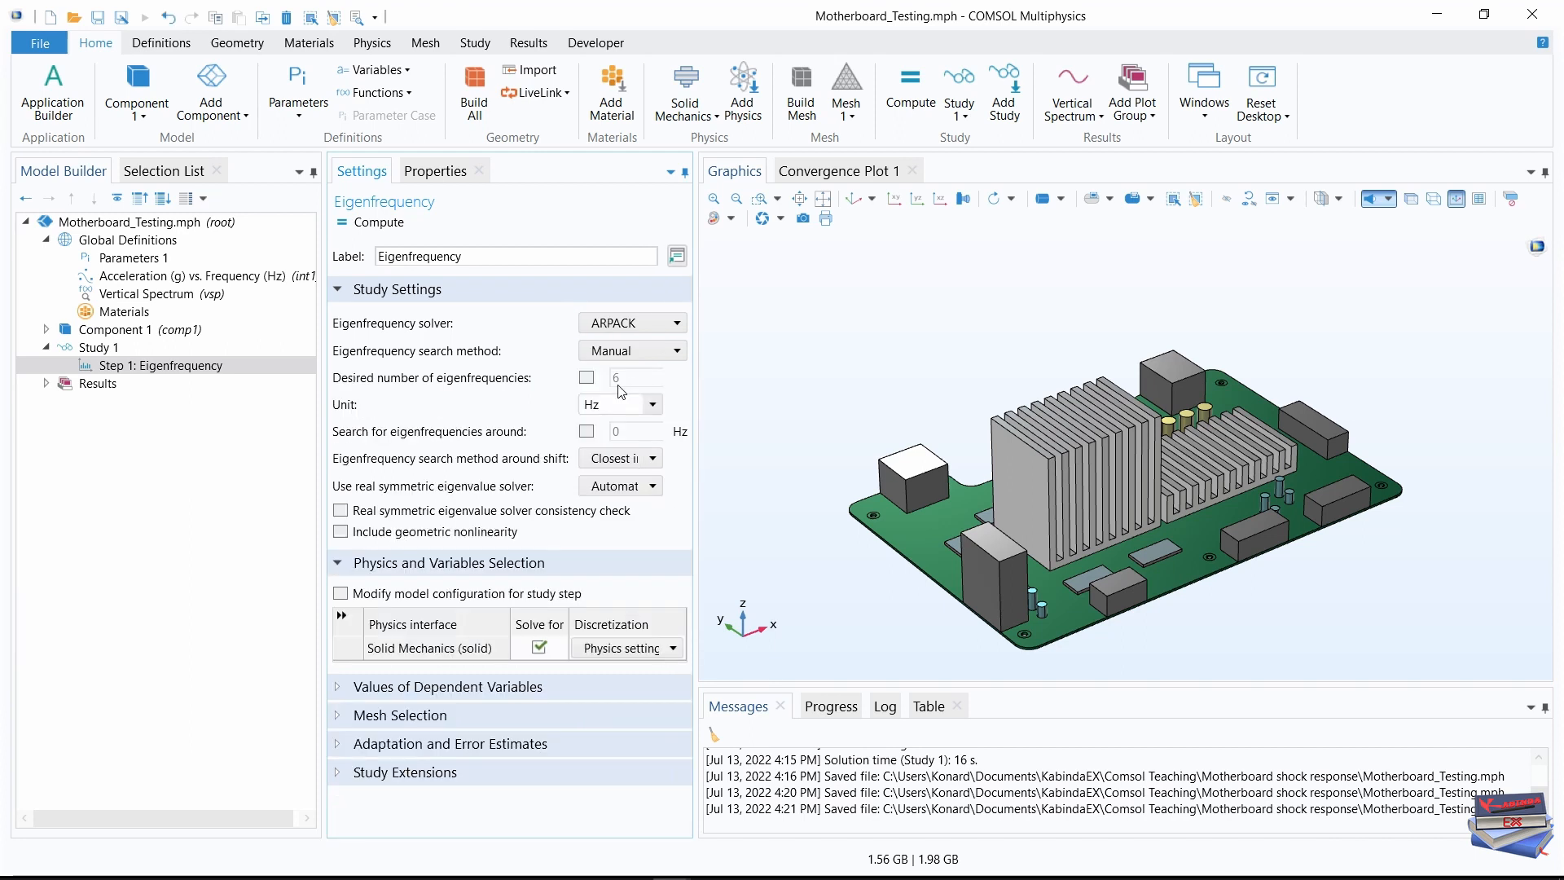
Set the desired number of eigenfrequencies to 15, search around 65 Hz, and compute the study
left_click(587, 380)
left_click(586, 431)
double_click(616, 378)
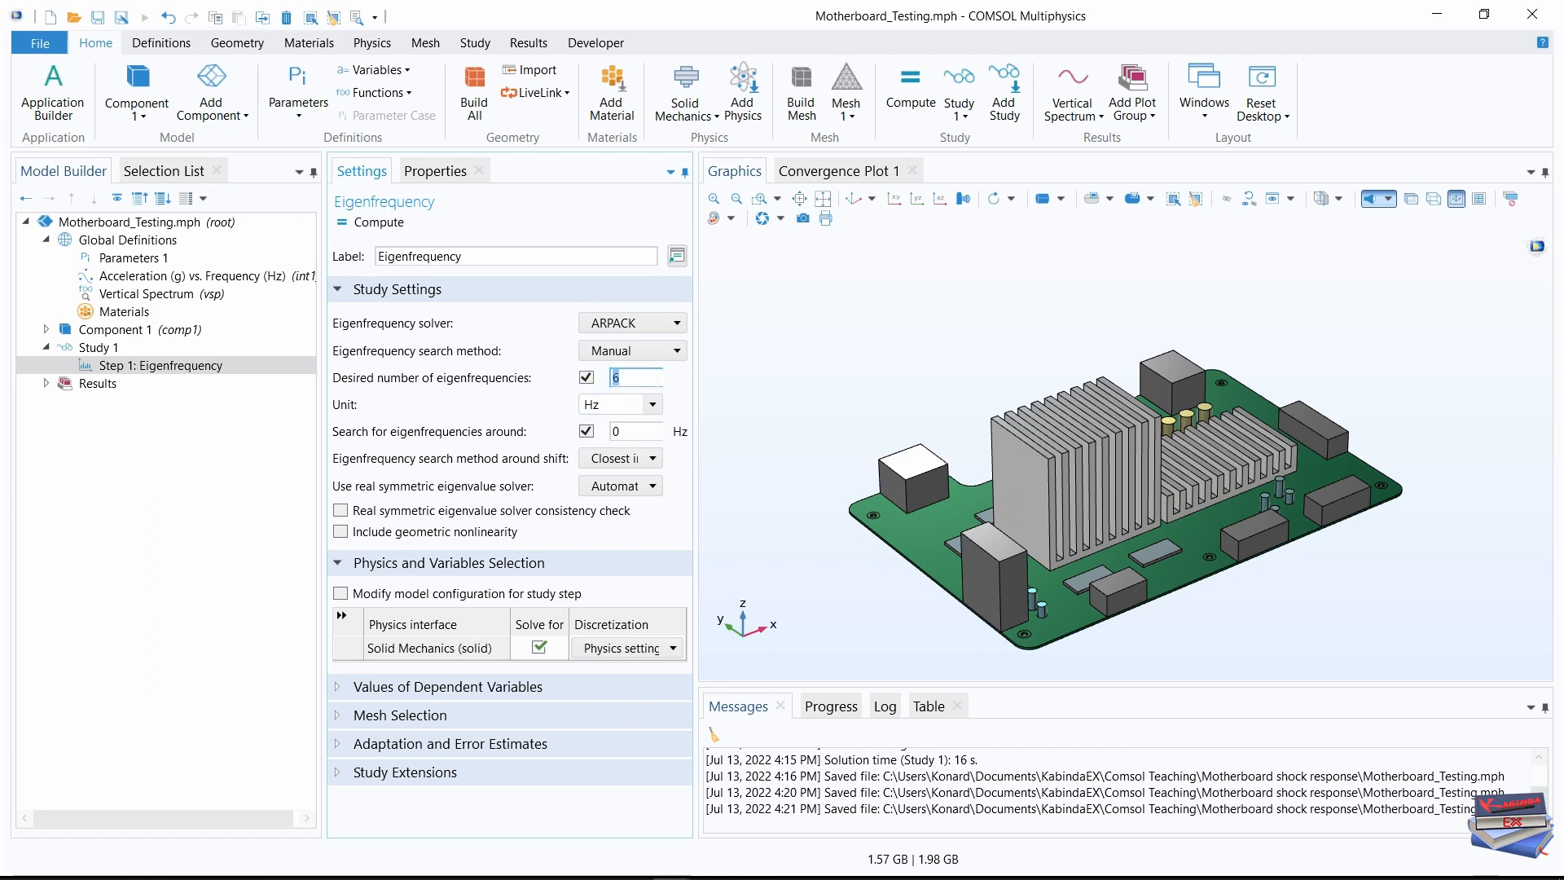
type("15")
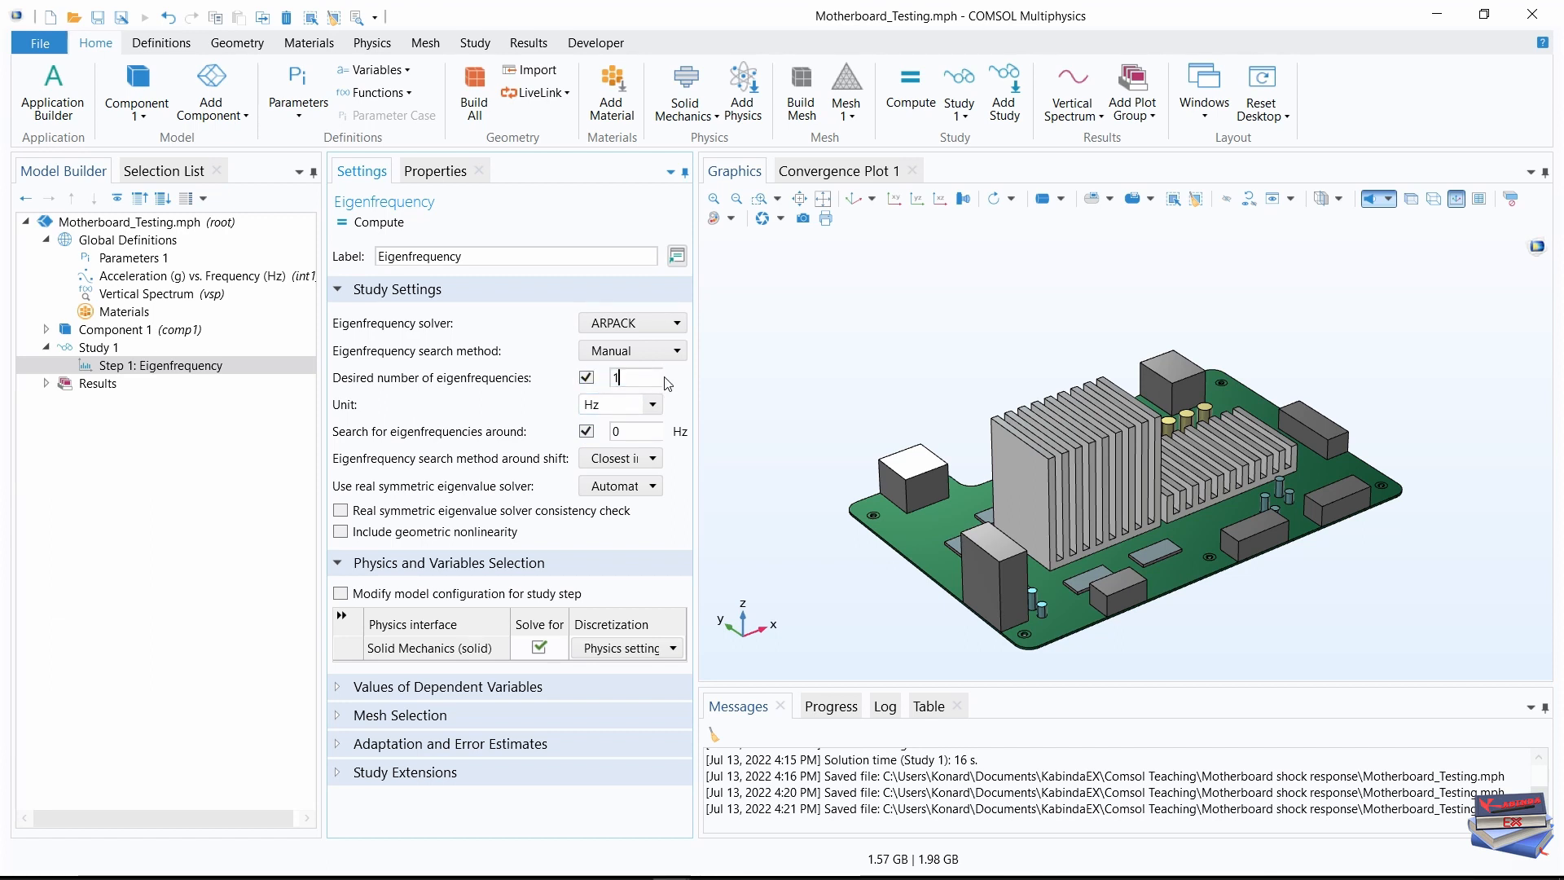
left_click(614, 432)
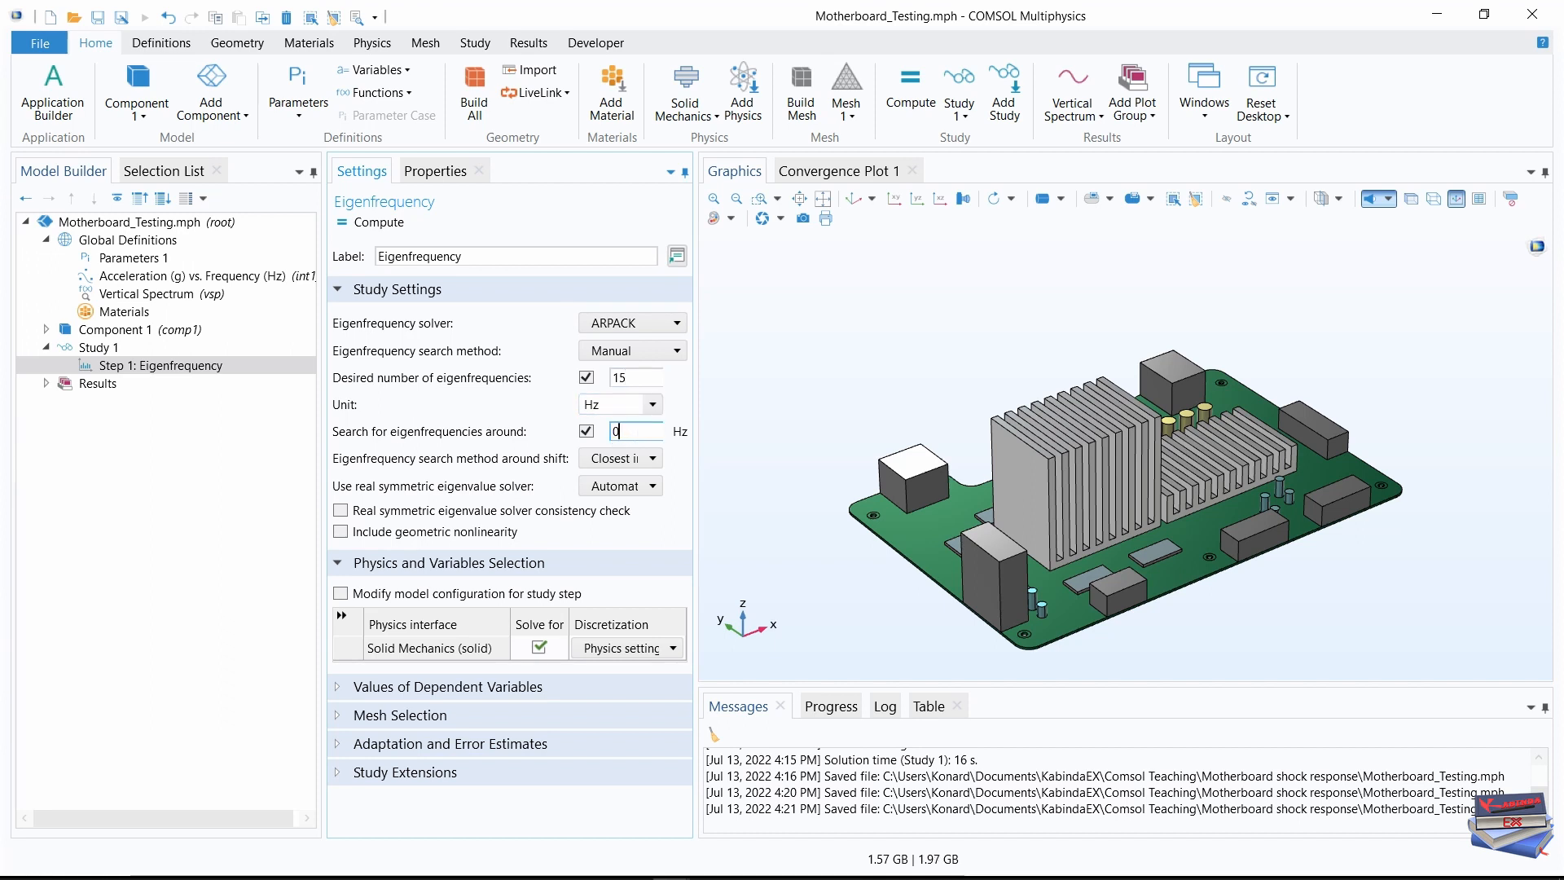
double_click(614, 432)
type("65")
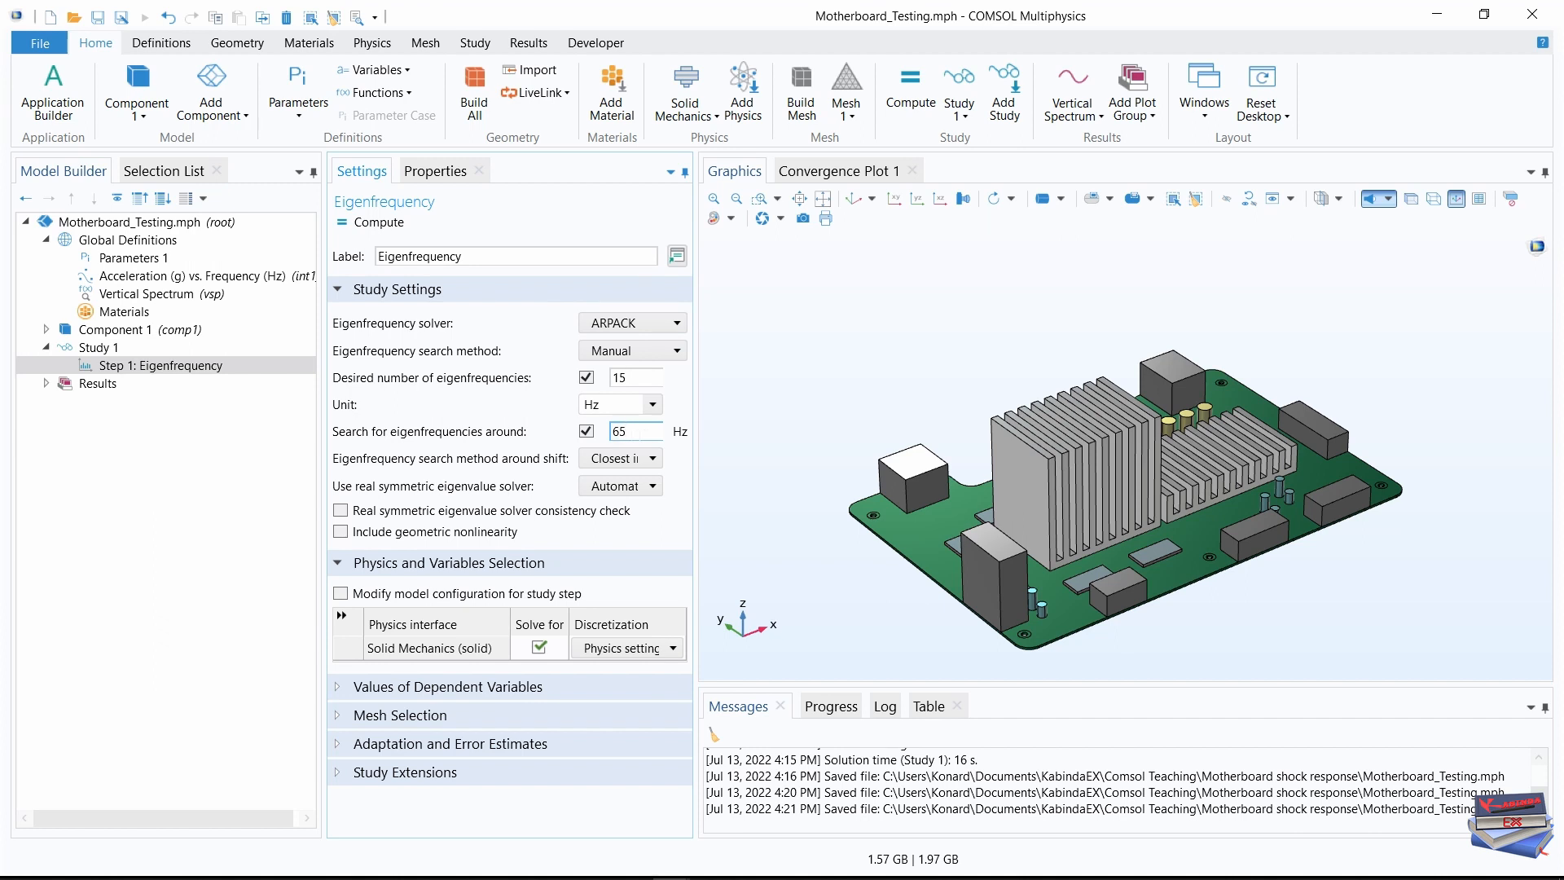
left_click(918, 98)
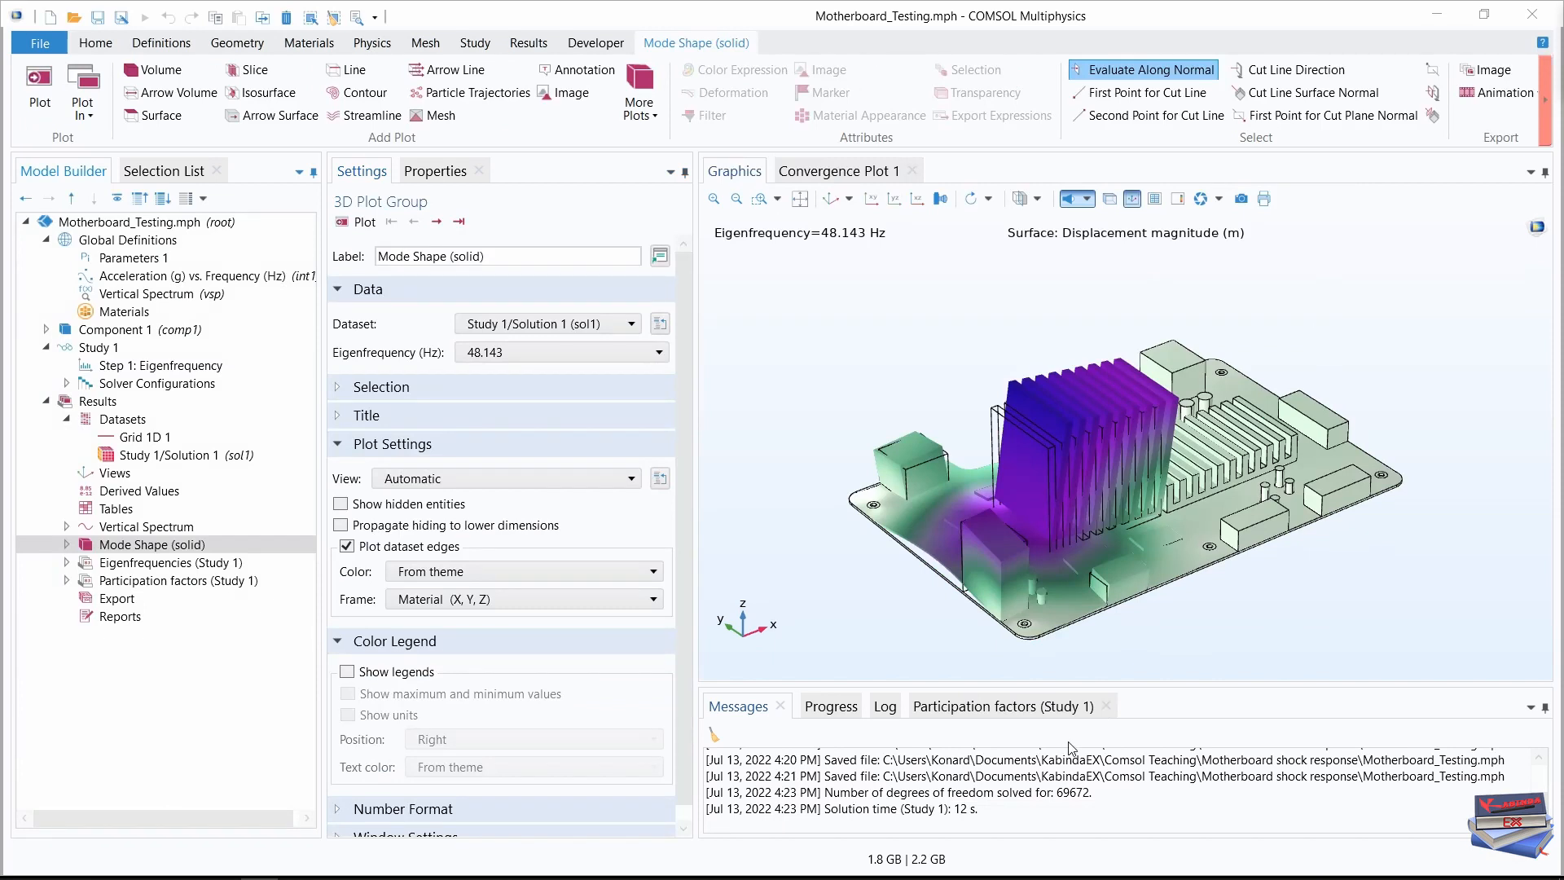
Create a table graph from the Participation factors (Study 1) table and manually limit its columns to the normalized Z-translation participation factor
left_click(964, 716)
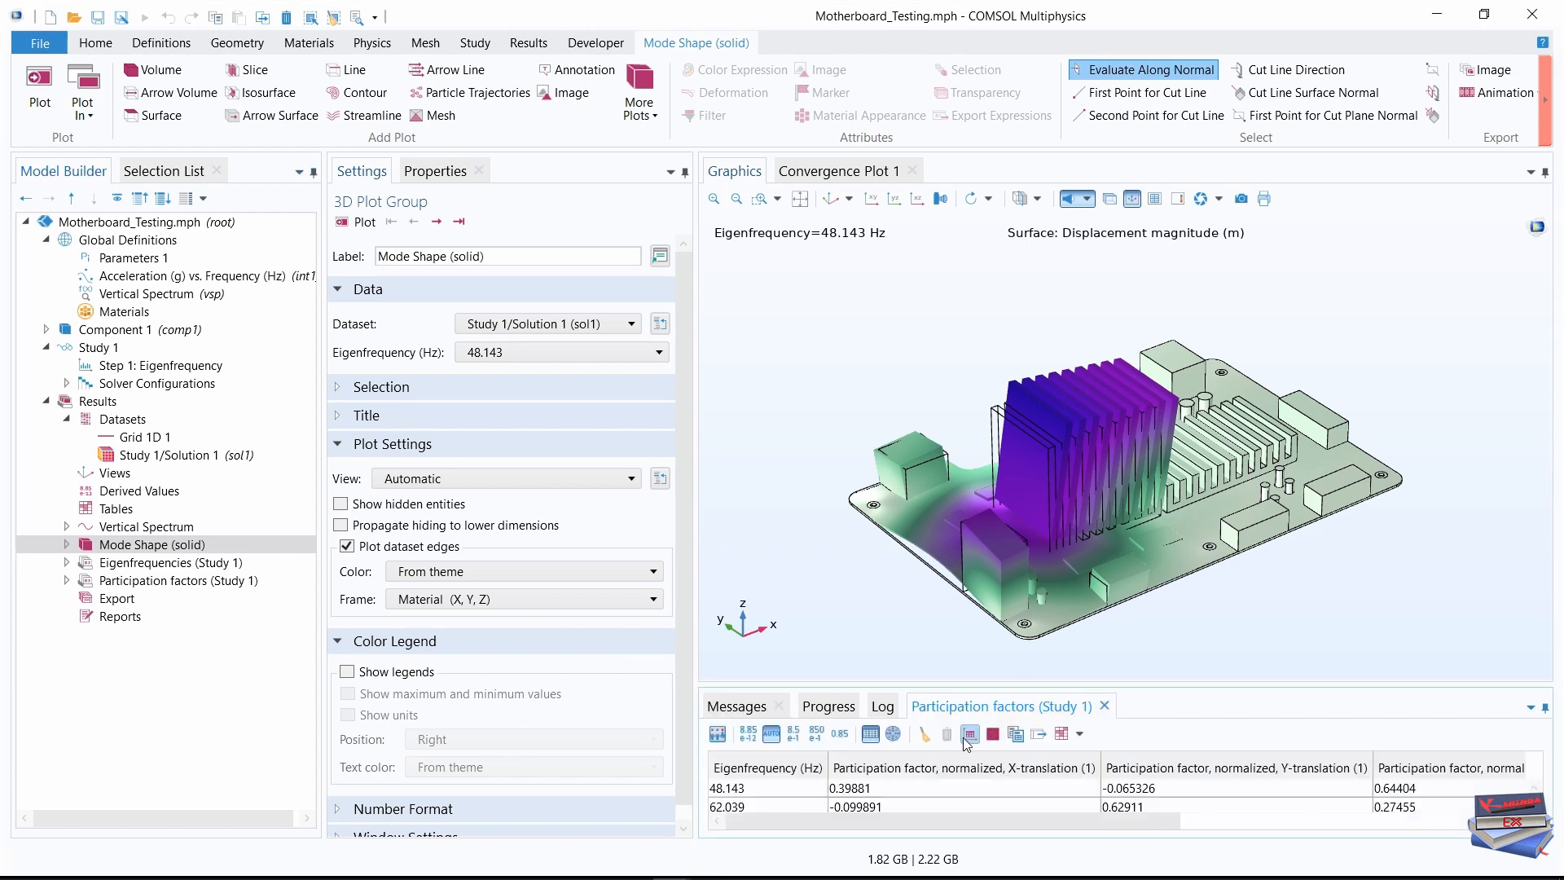
left_click(969, 736)
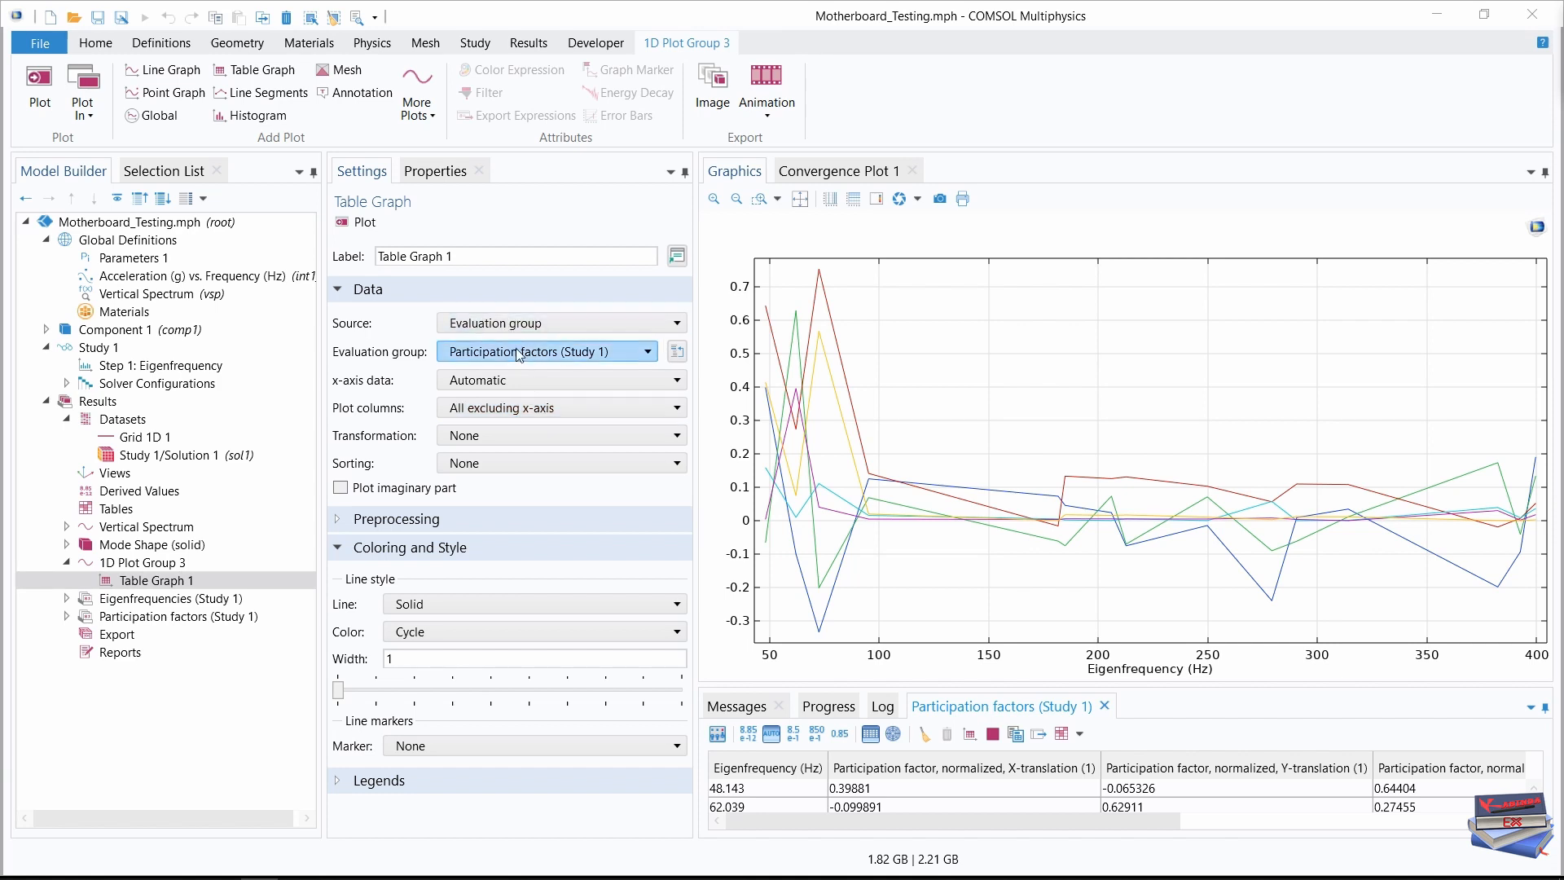
left_click(627, 410)
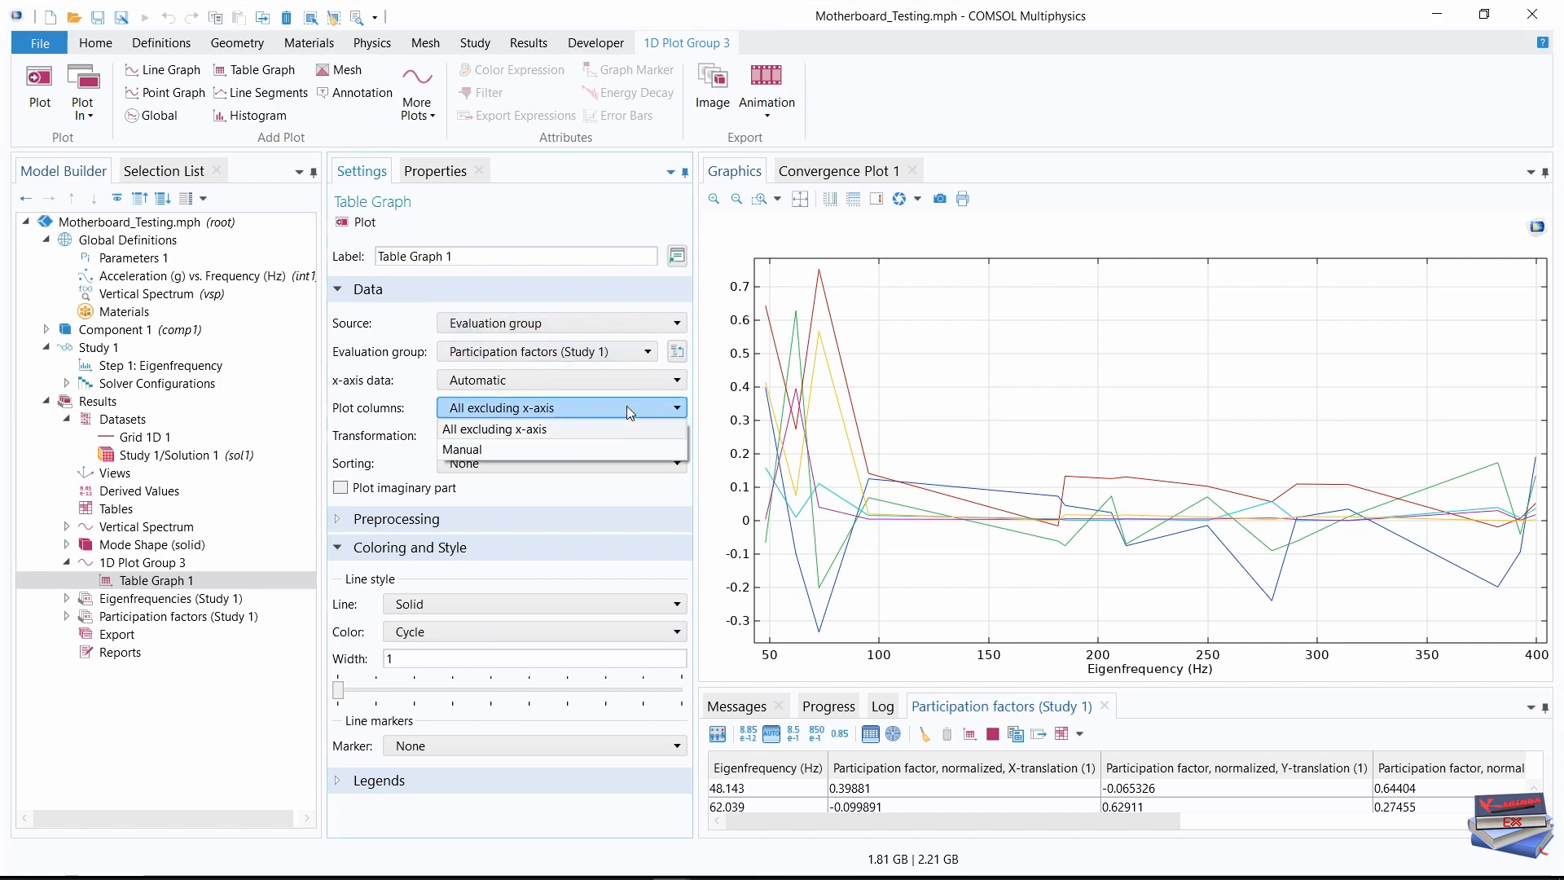
left_click(525, 448)
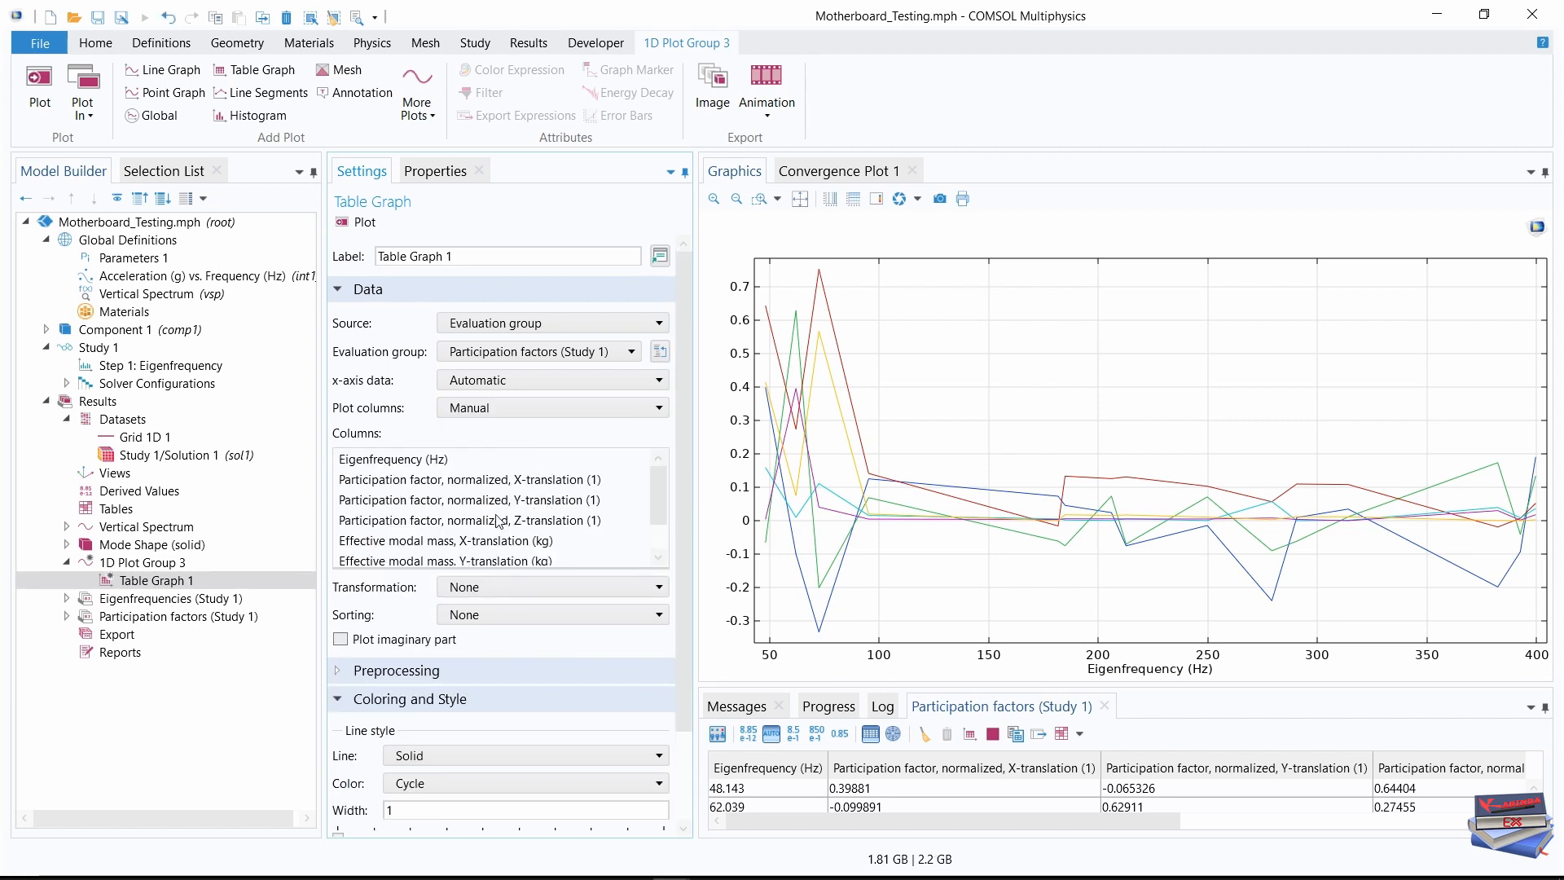
left_click(422, 523)
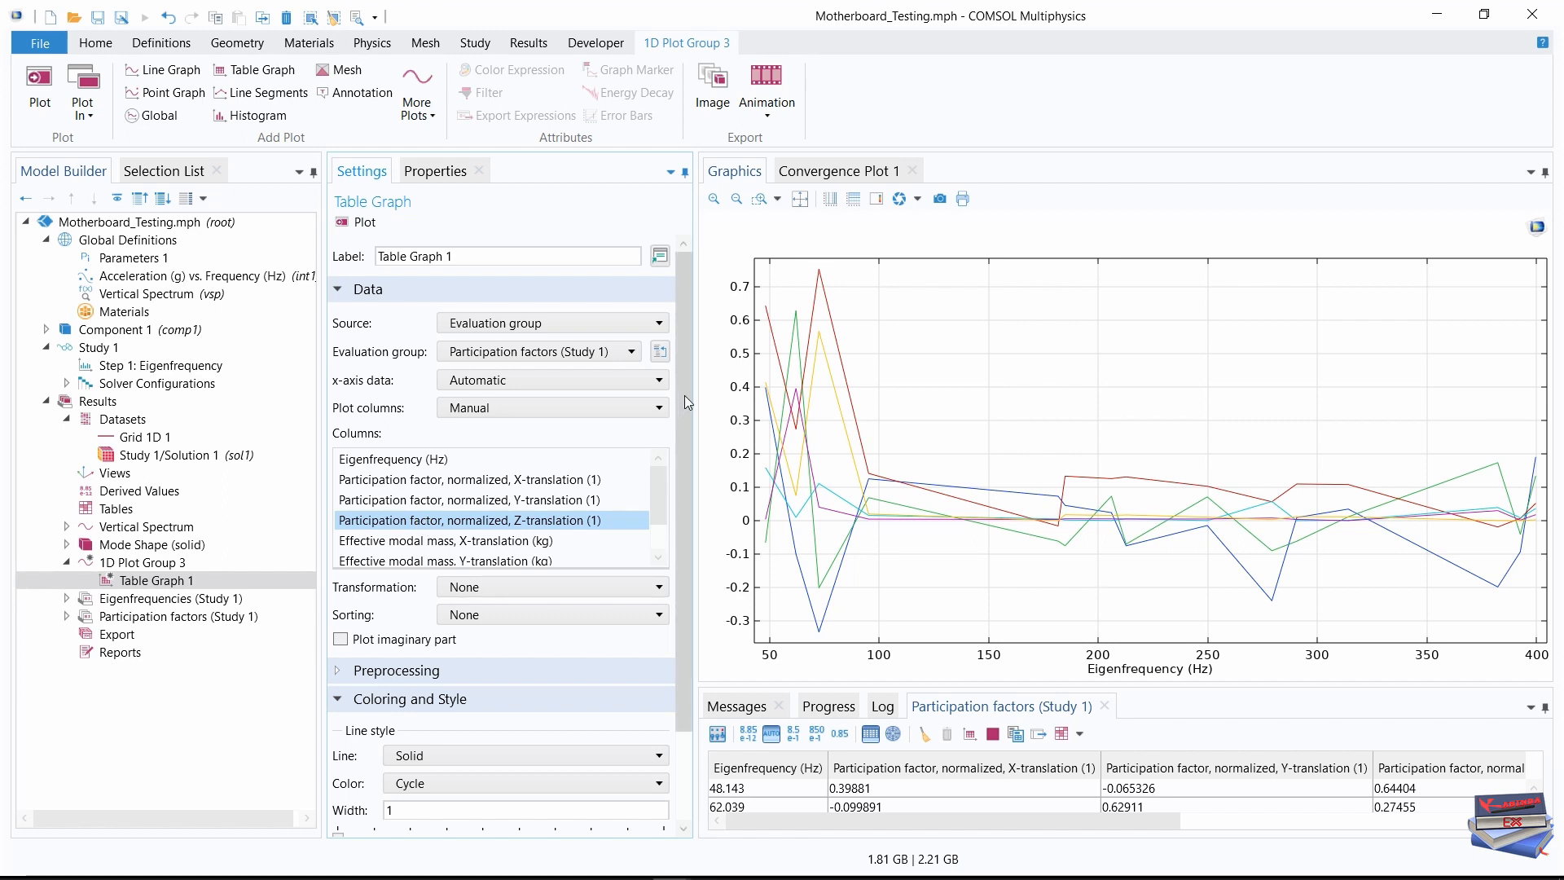
Style the table graph with a dotted line and asterisk markers positioned in data points
left_click_drag(684, 394, 684, 515)
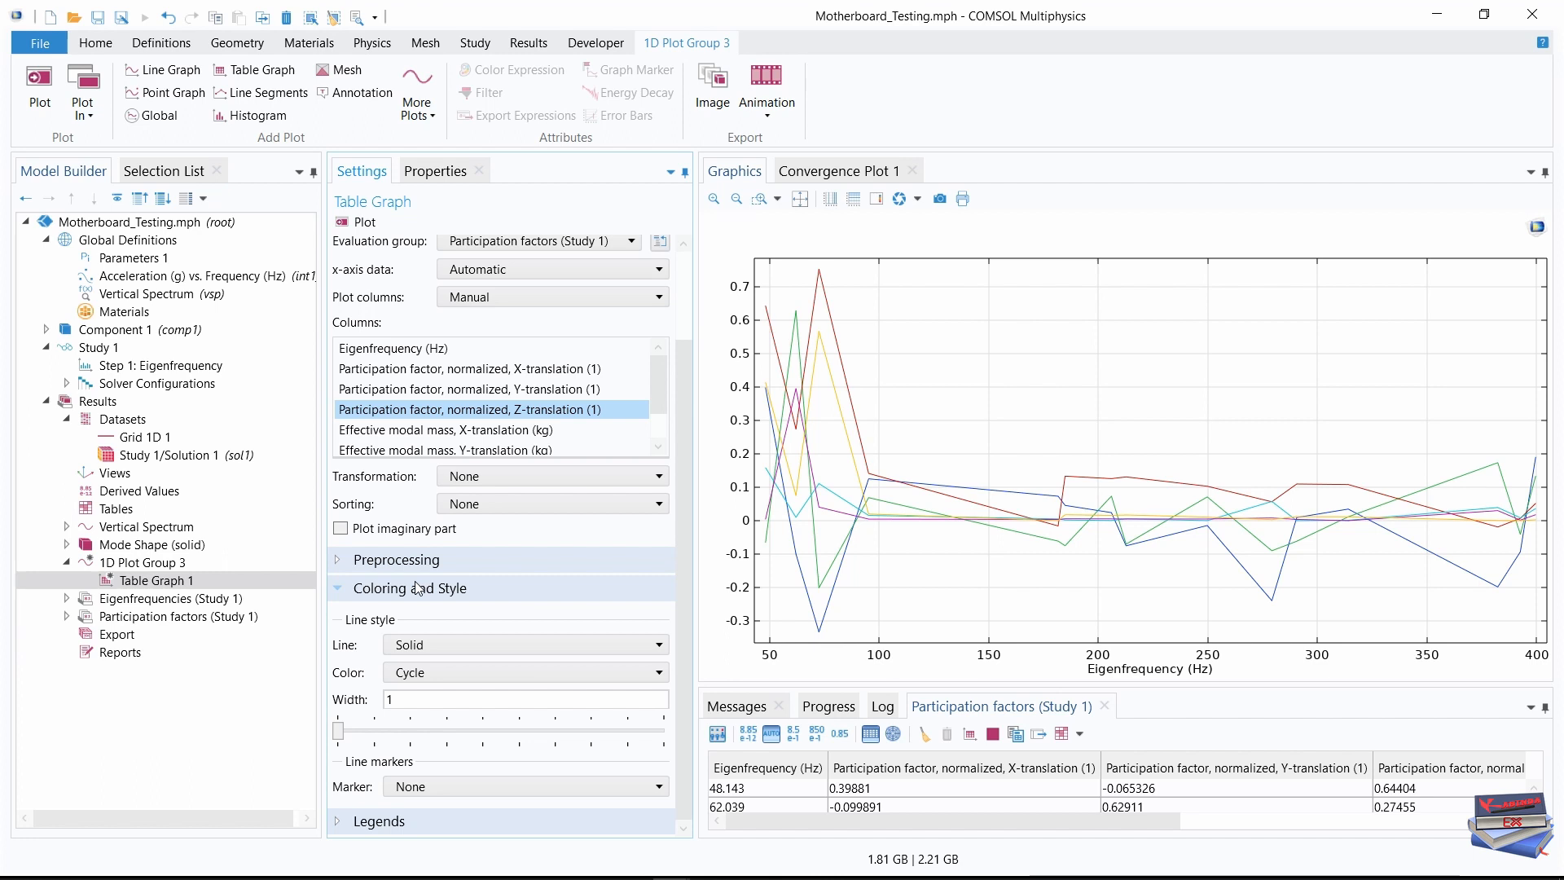
left_click(433, 783)
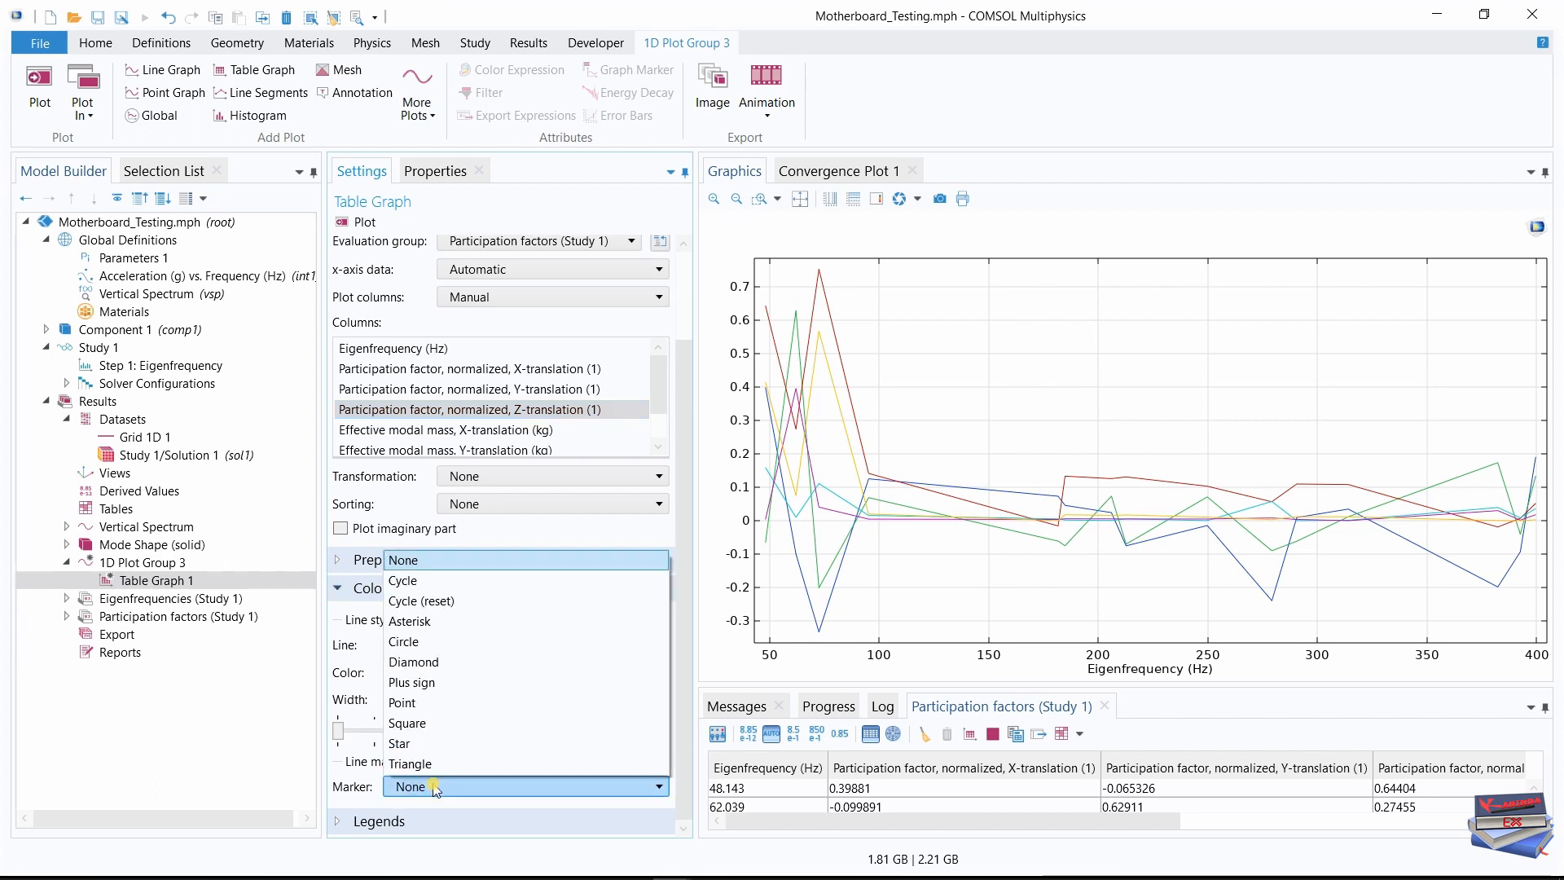
left_click(409, 631)
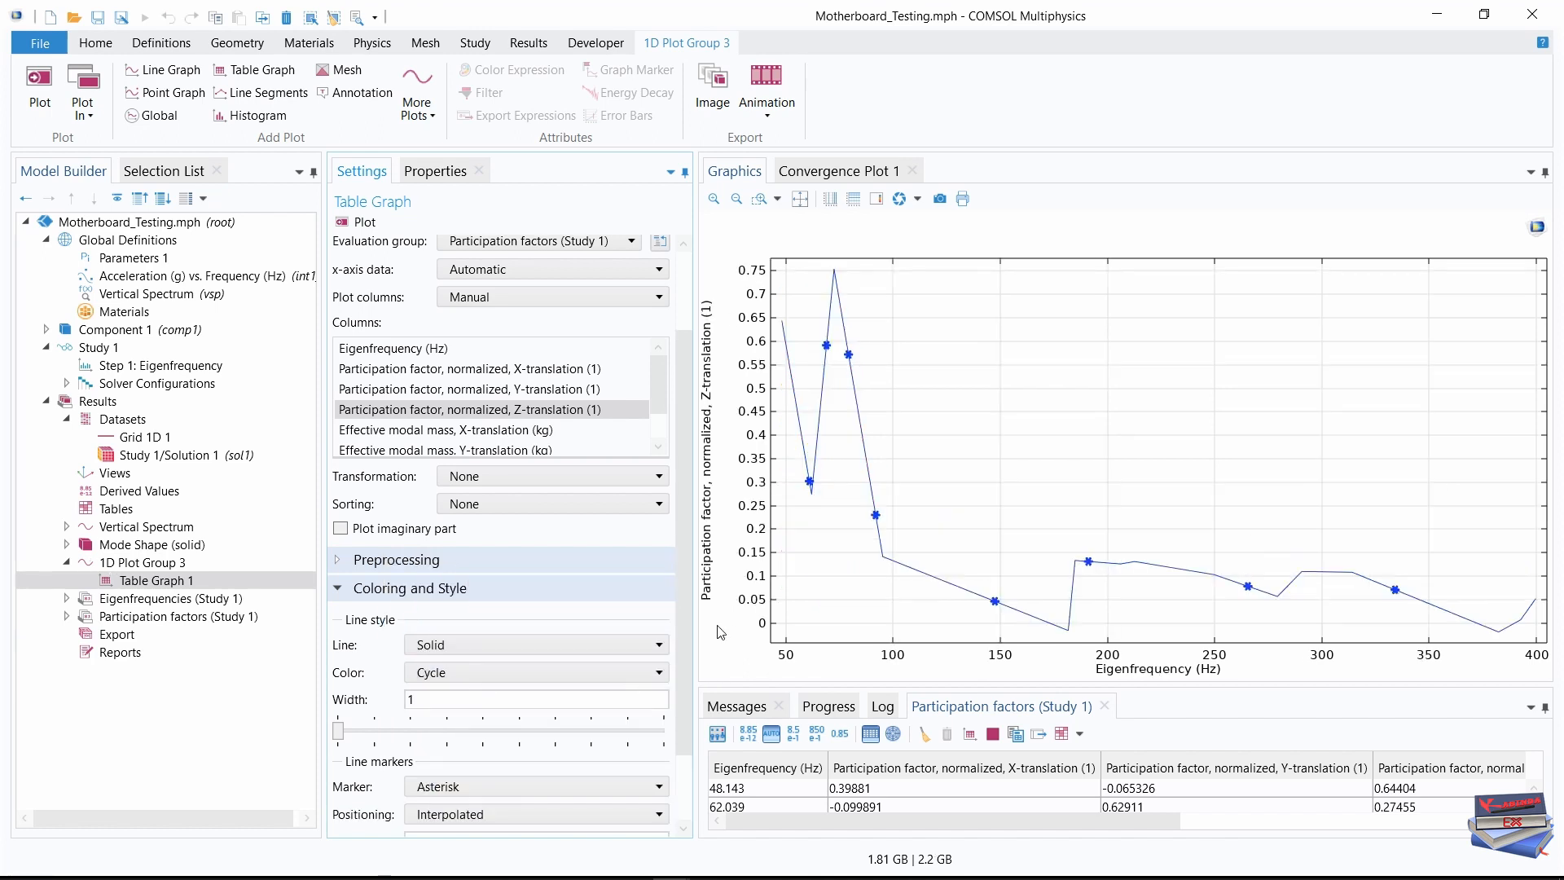
left_click_drag(693, 541, 697, 541)
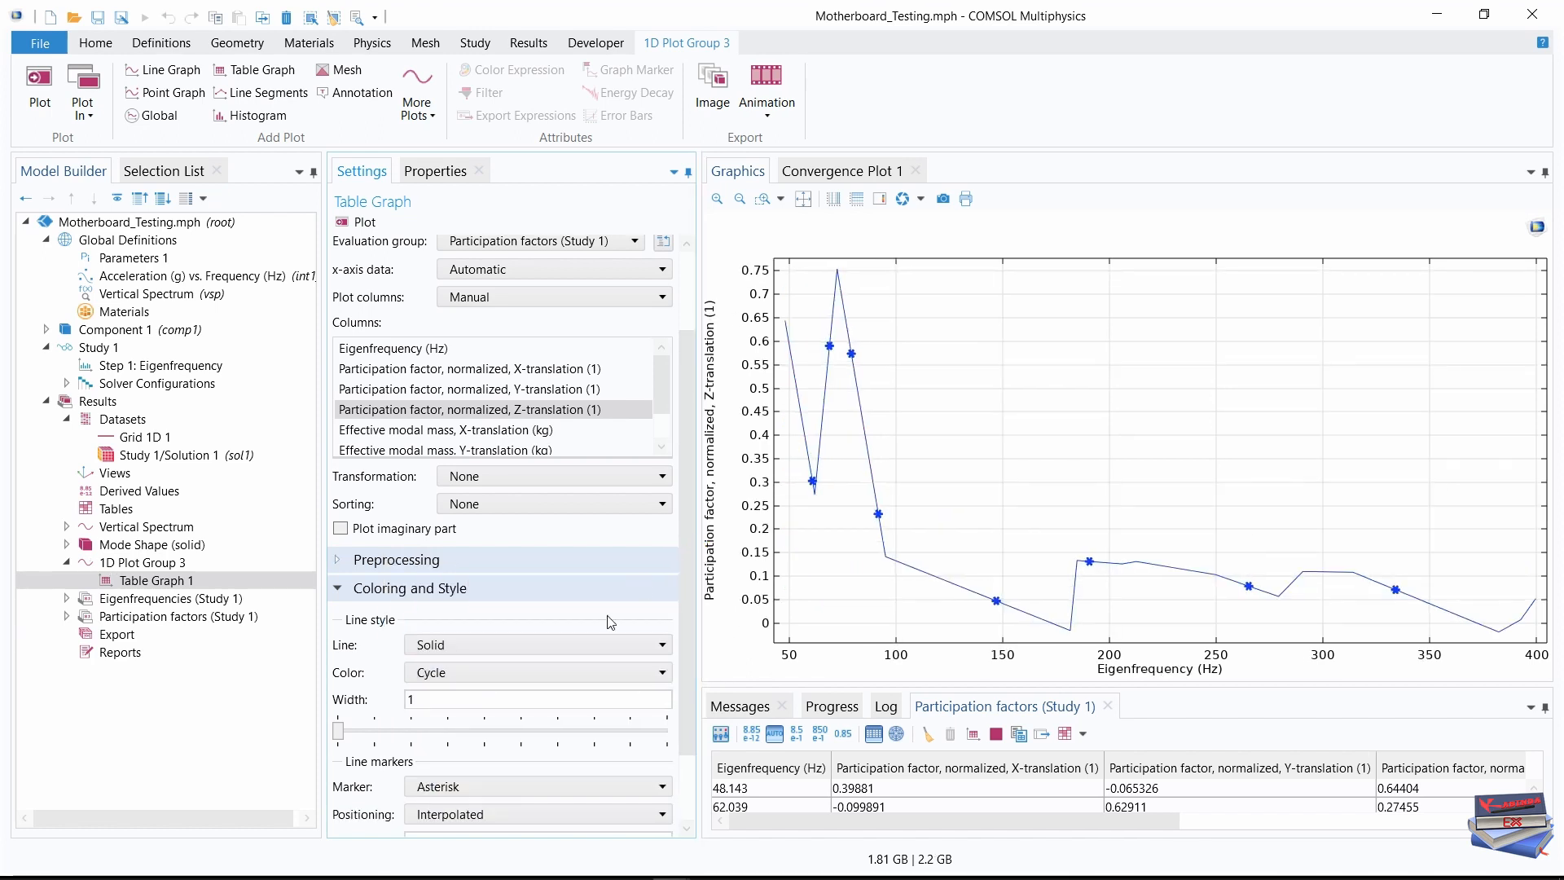
left_click(609, 644)
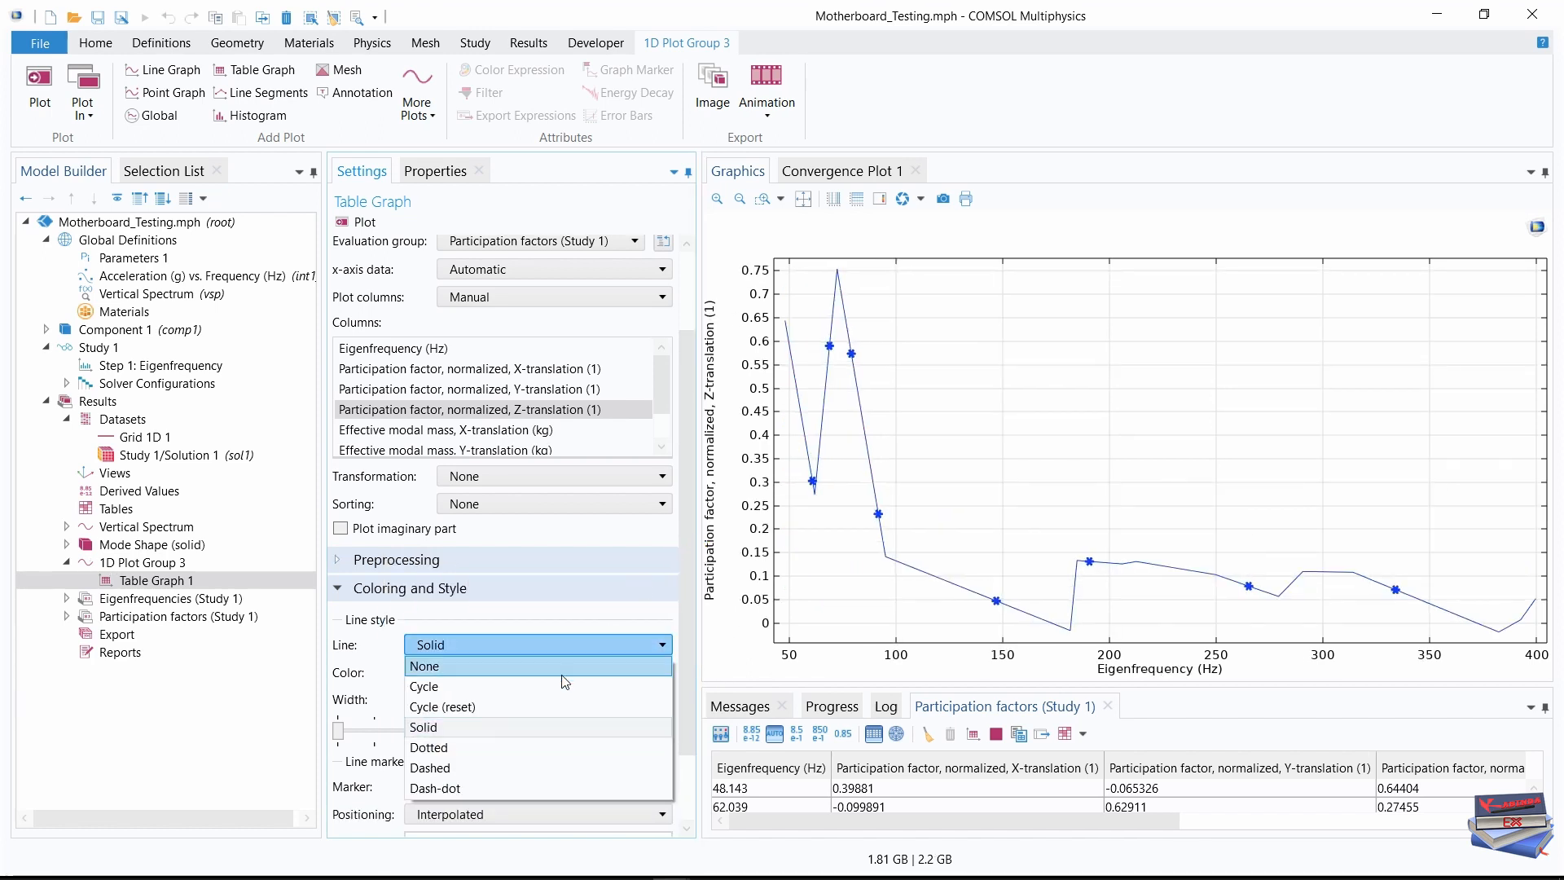
left_click(430, 748)
left_click_drag(687, 505, 679, 605)
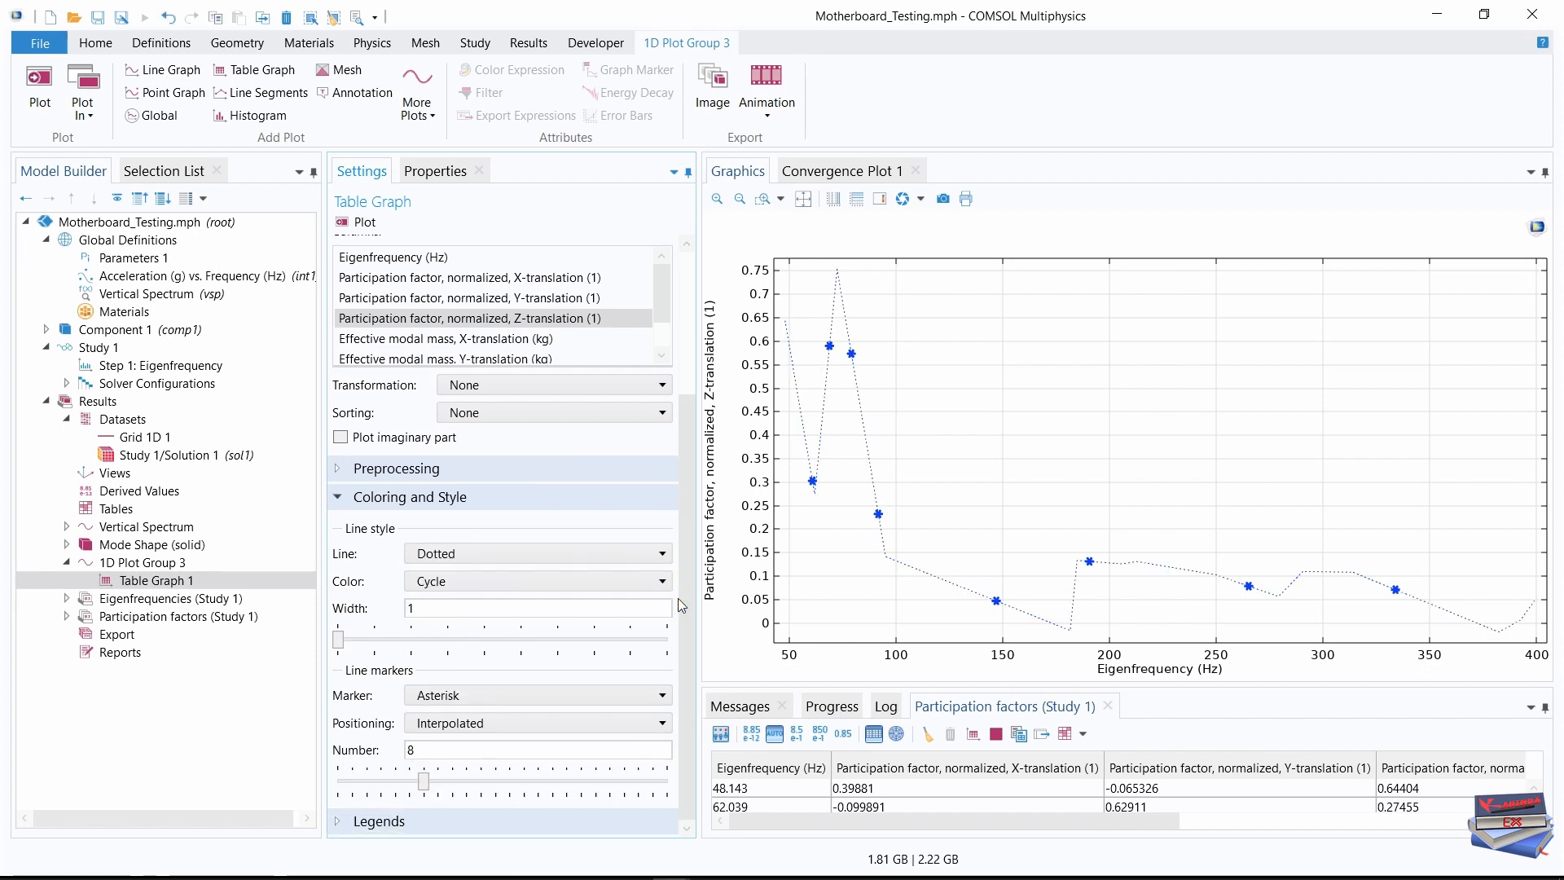
left_click(590, 720)
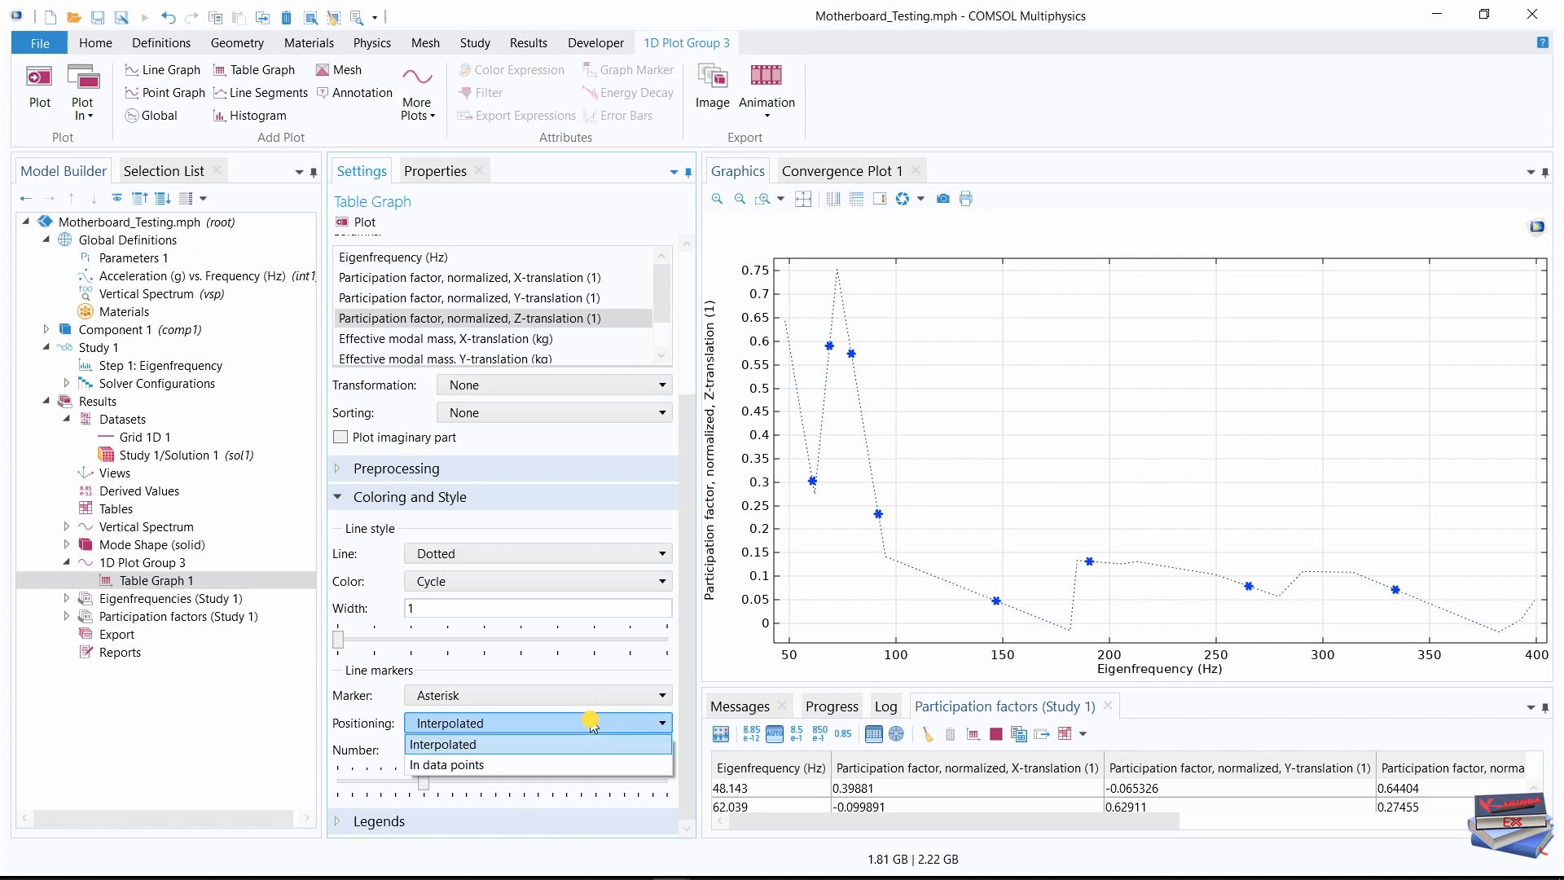
left_click(452, 767)
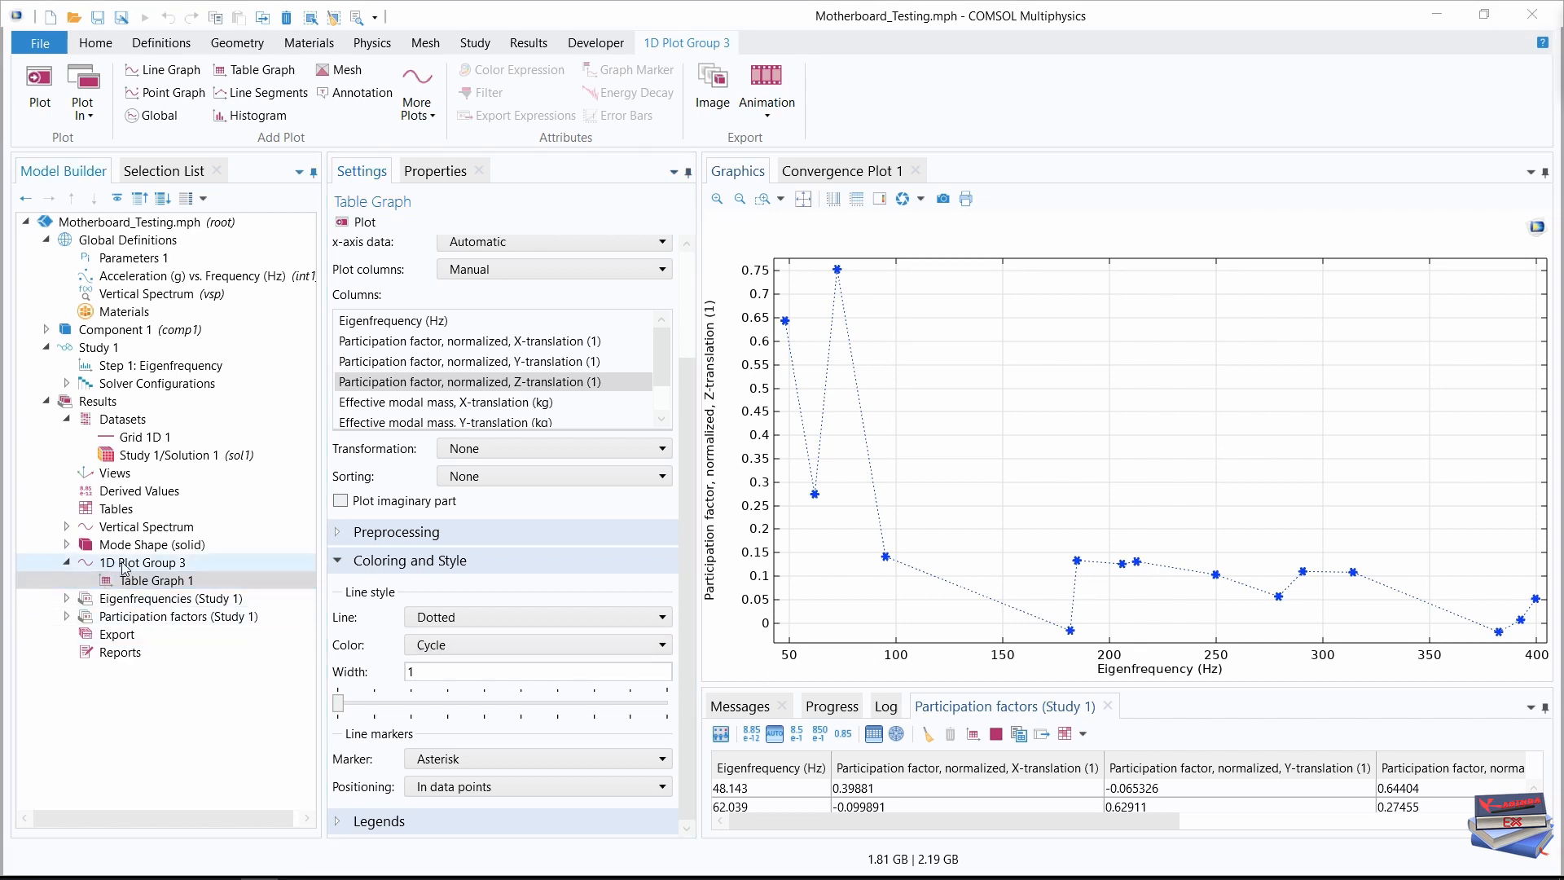
Rename 1D Plot Group 3 as Participation factors
left_click(158, 563)
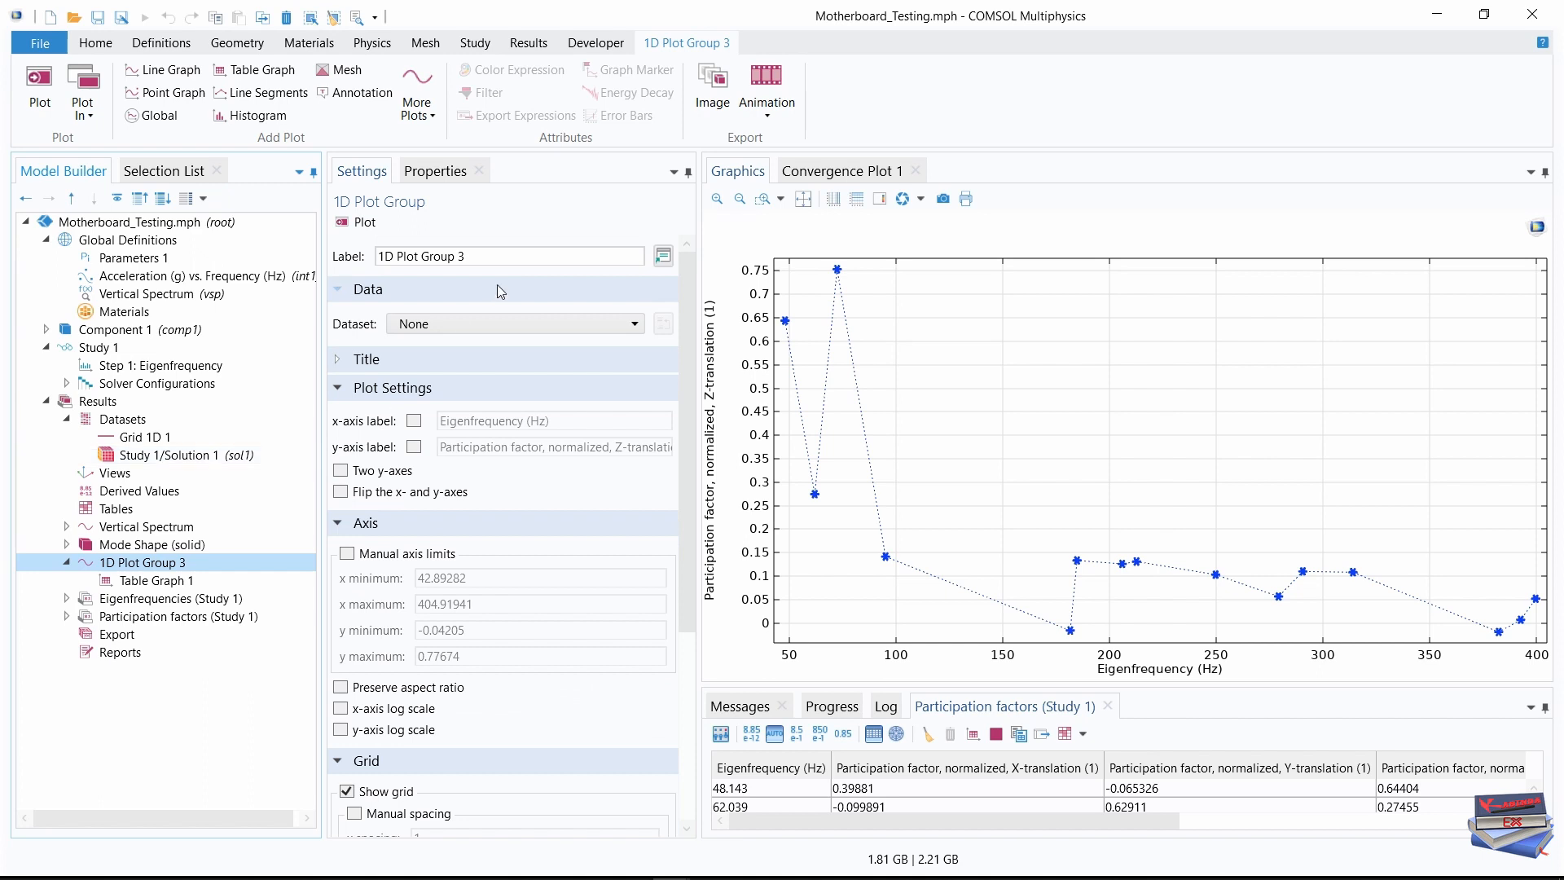
triple_click(377, 255)
type("Participation factors")
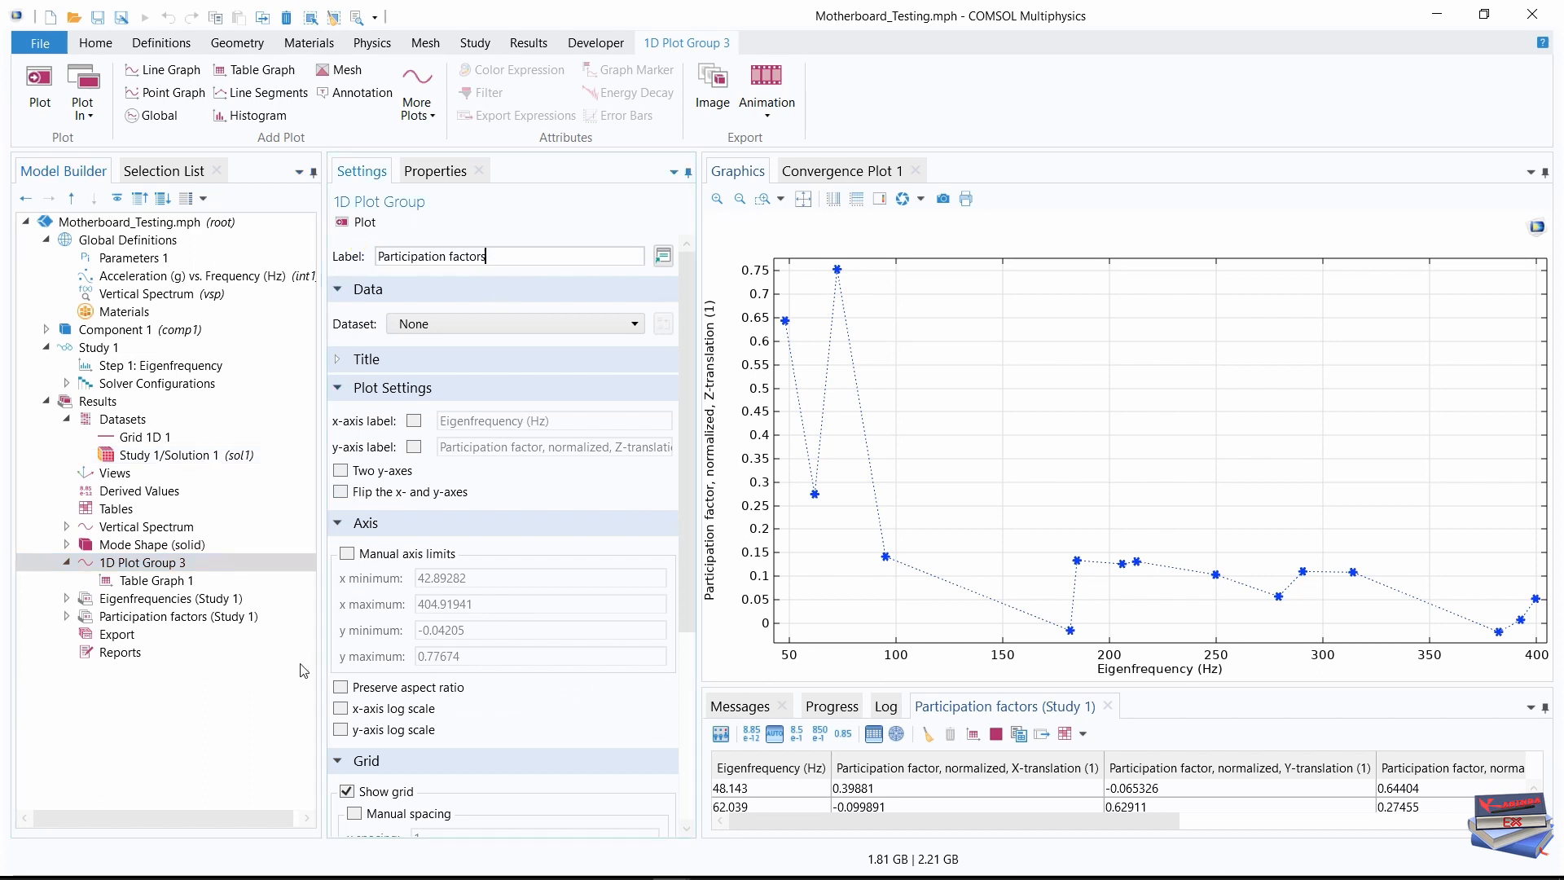
left_click(259, 878)
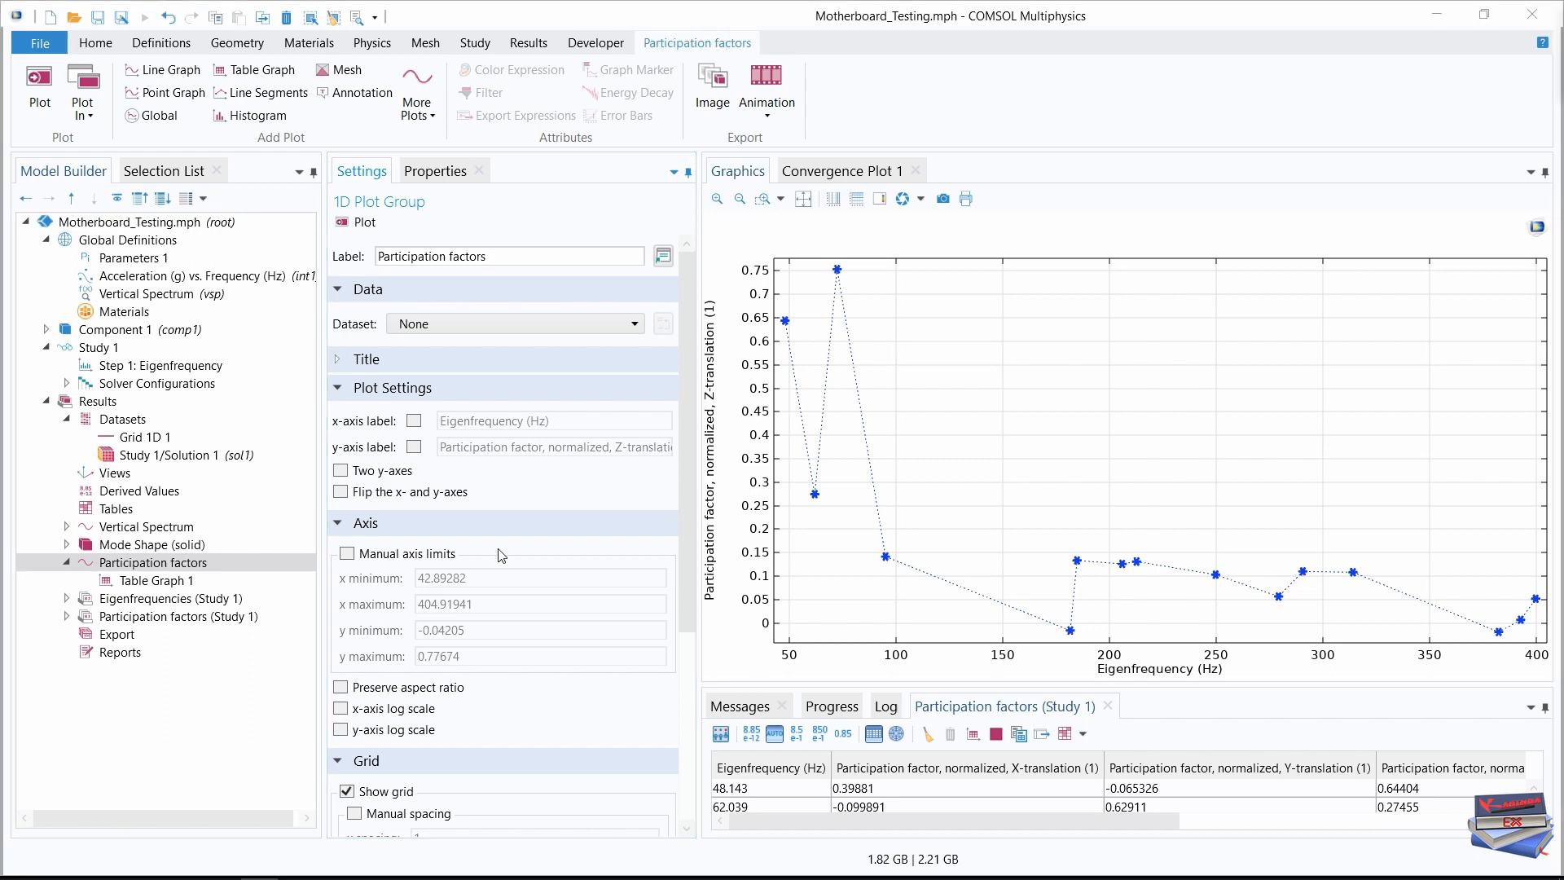
Set the Vertical Spectrum plot's manual x-axis limits to a minimum of 30 and a maximum of 400
left_click(138, 528)
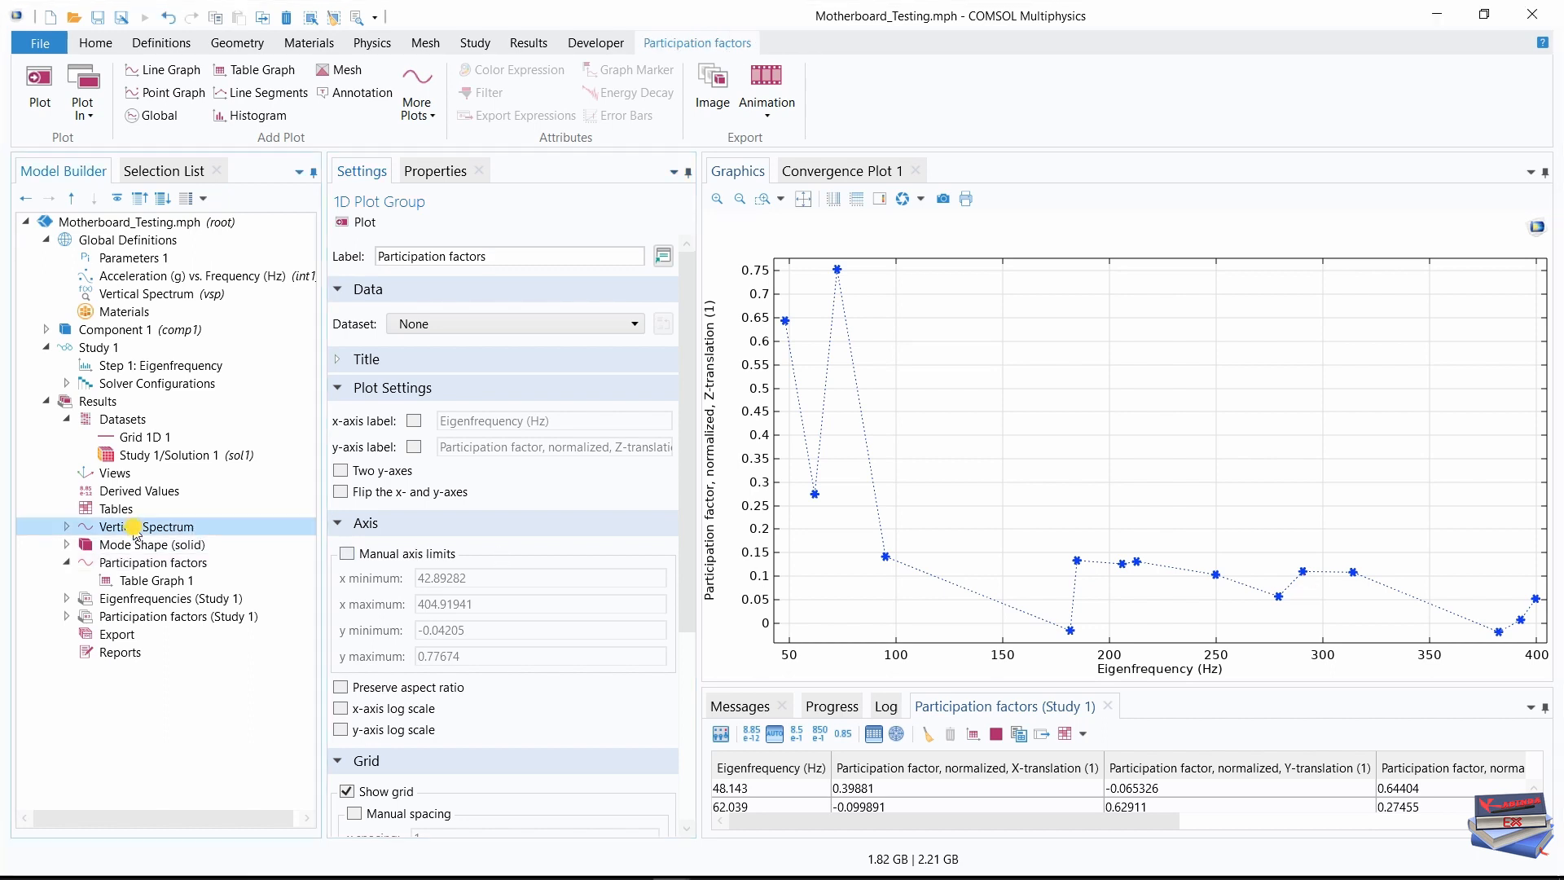
left_click(456, 603)
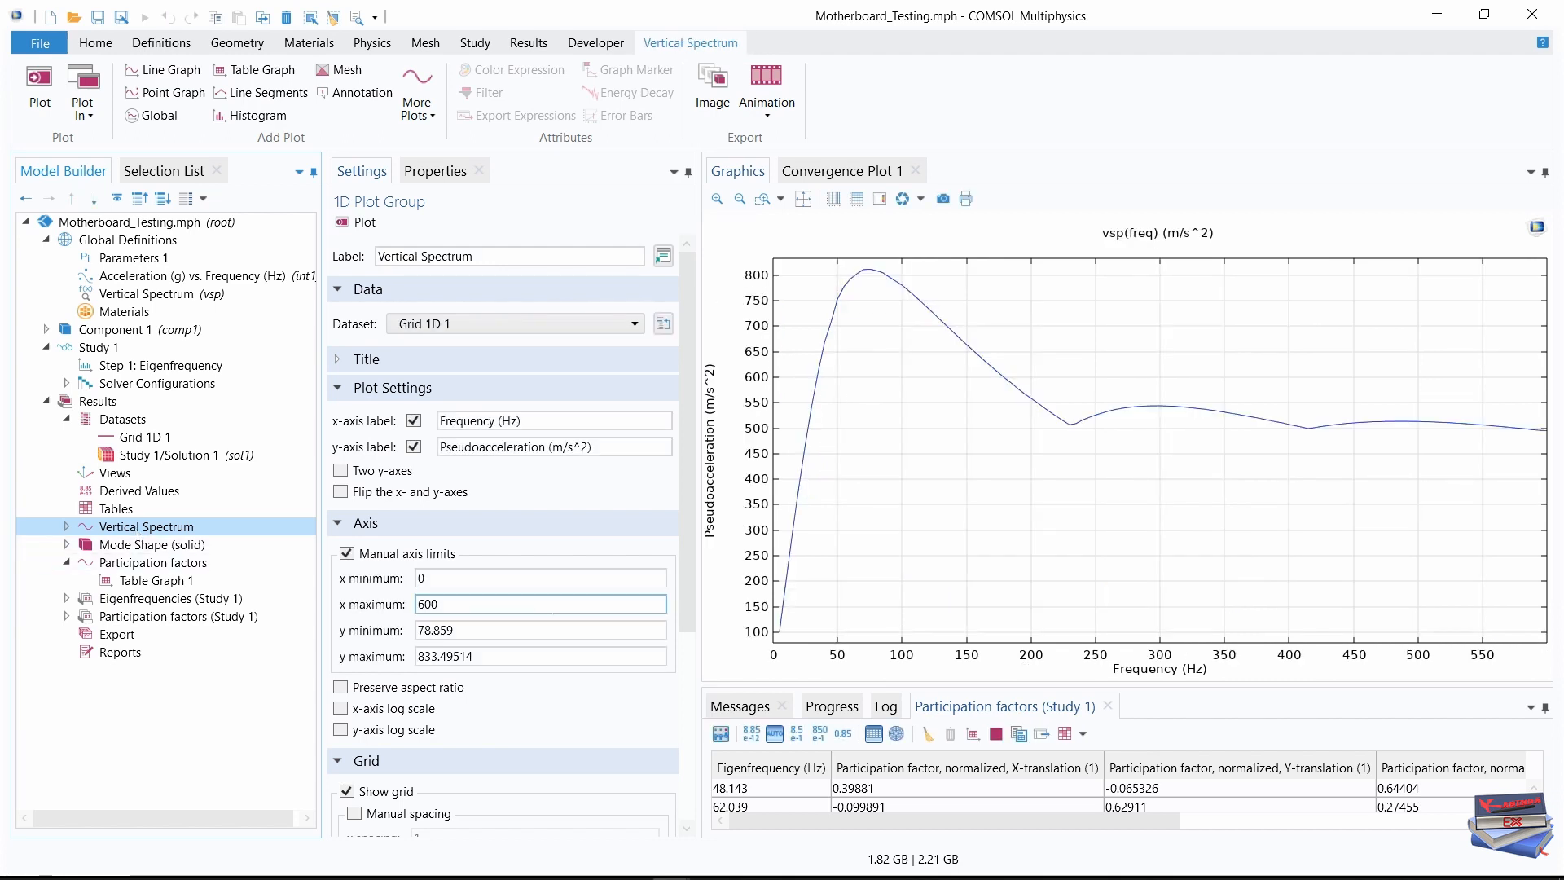
left_click(501, 629)
left_click(418, 576)
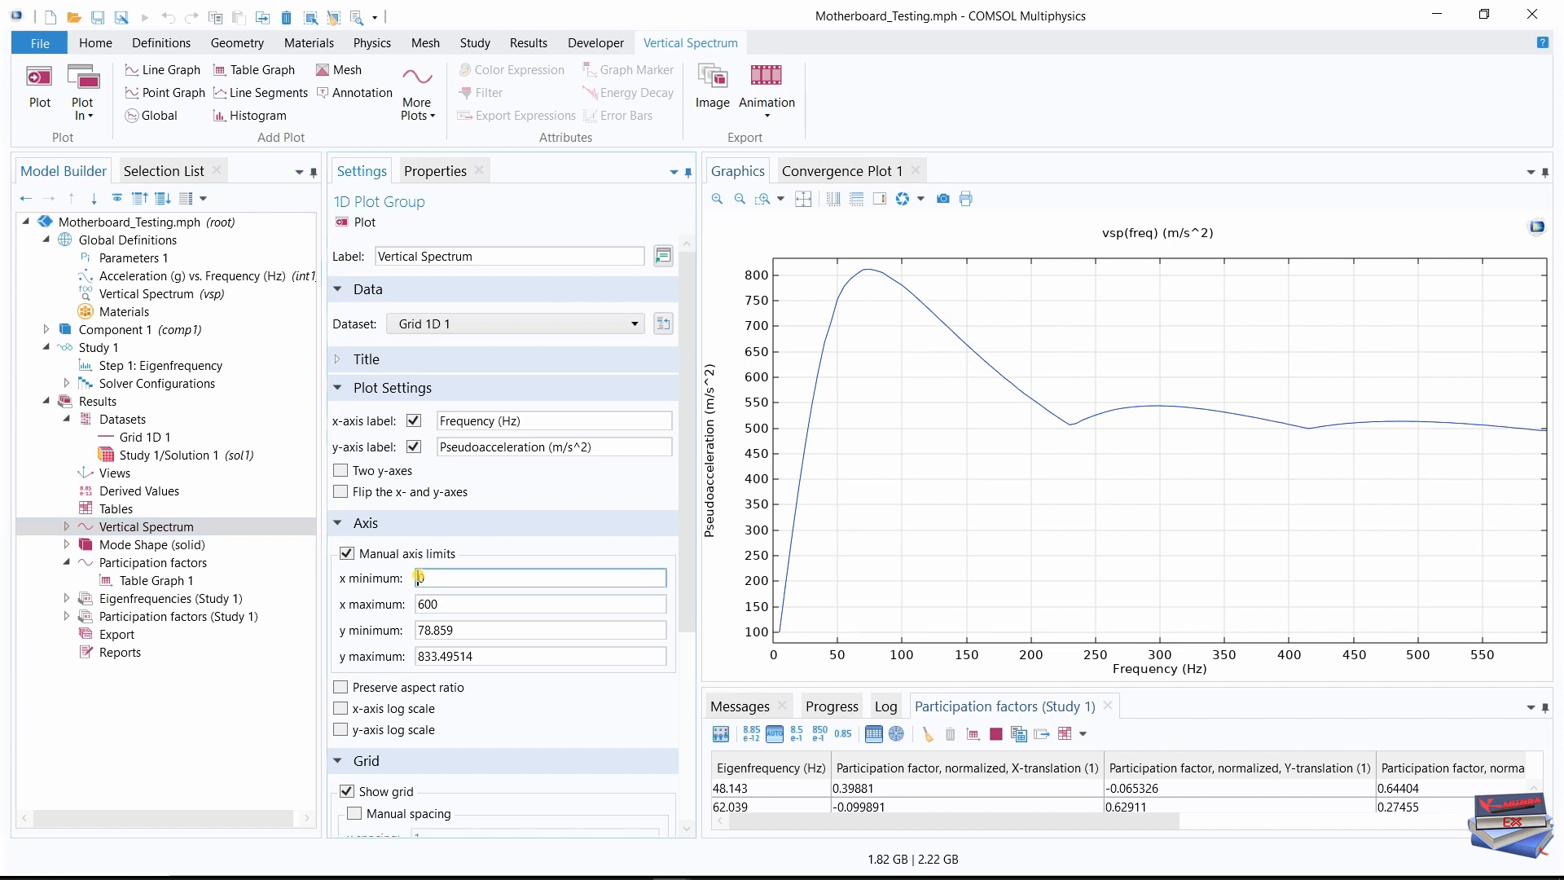
type("3")
key("Tab")
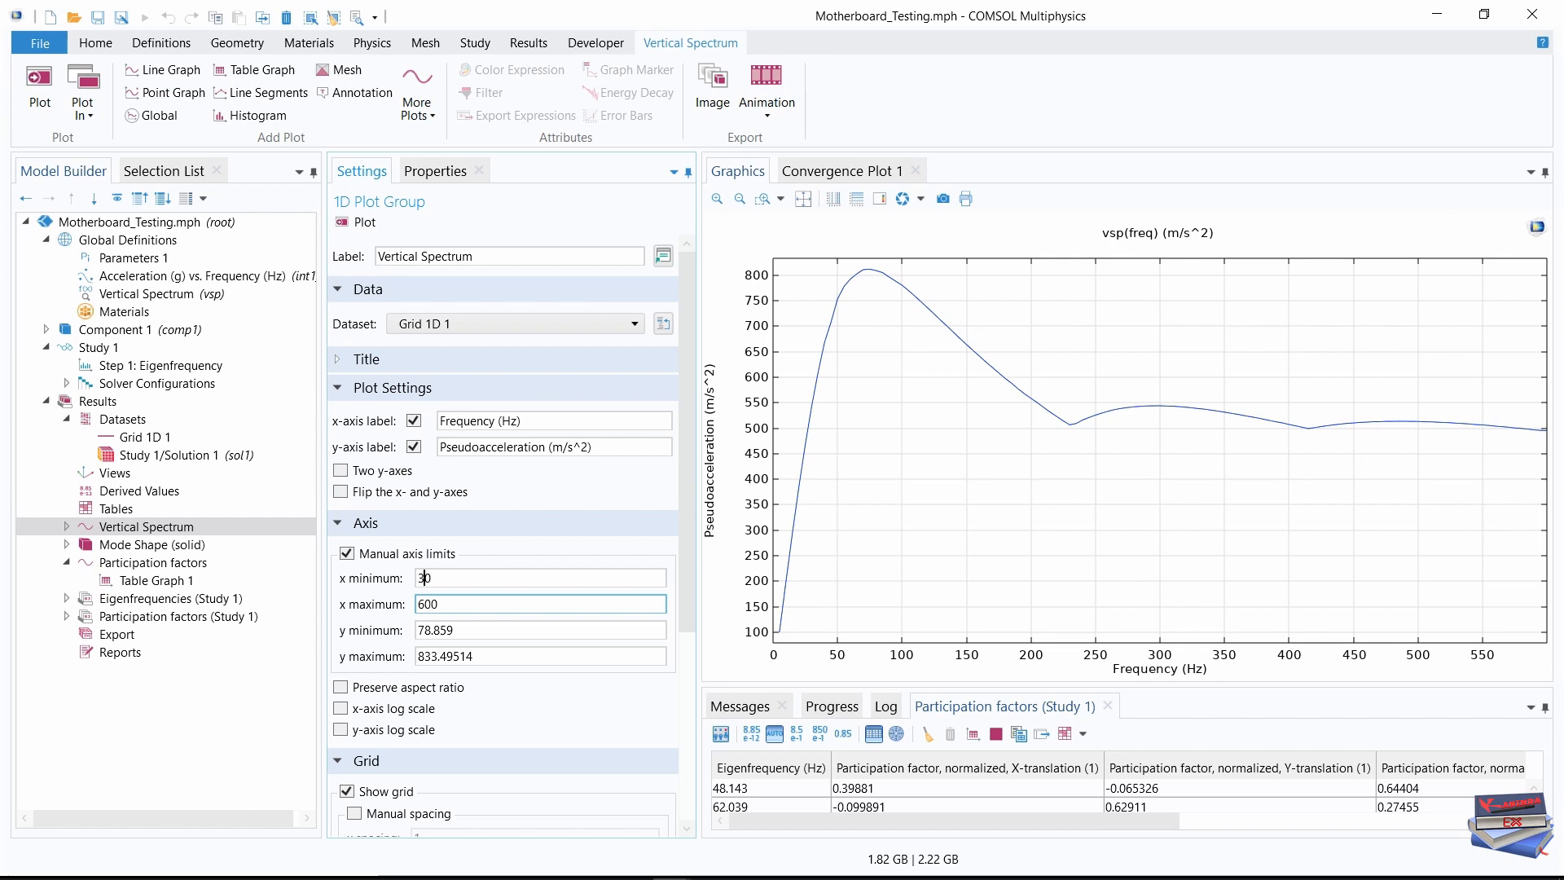
left_click_drag(425, 604, 413, 605)
type("4")
key("Tab")
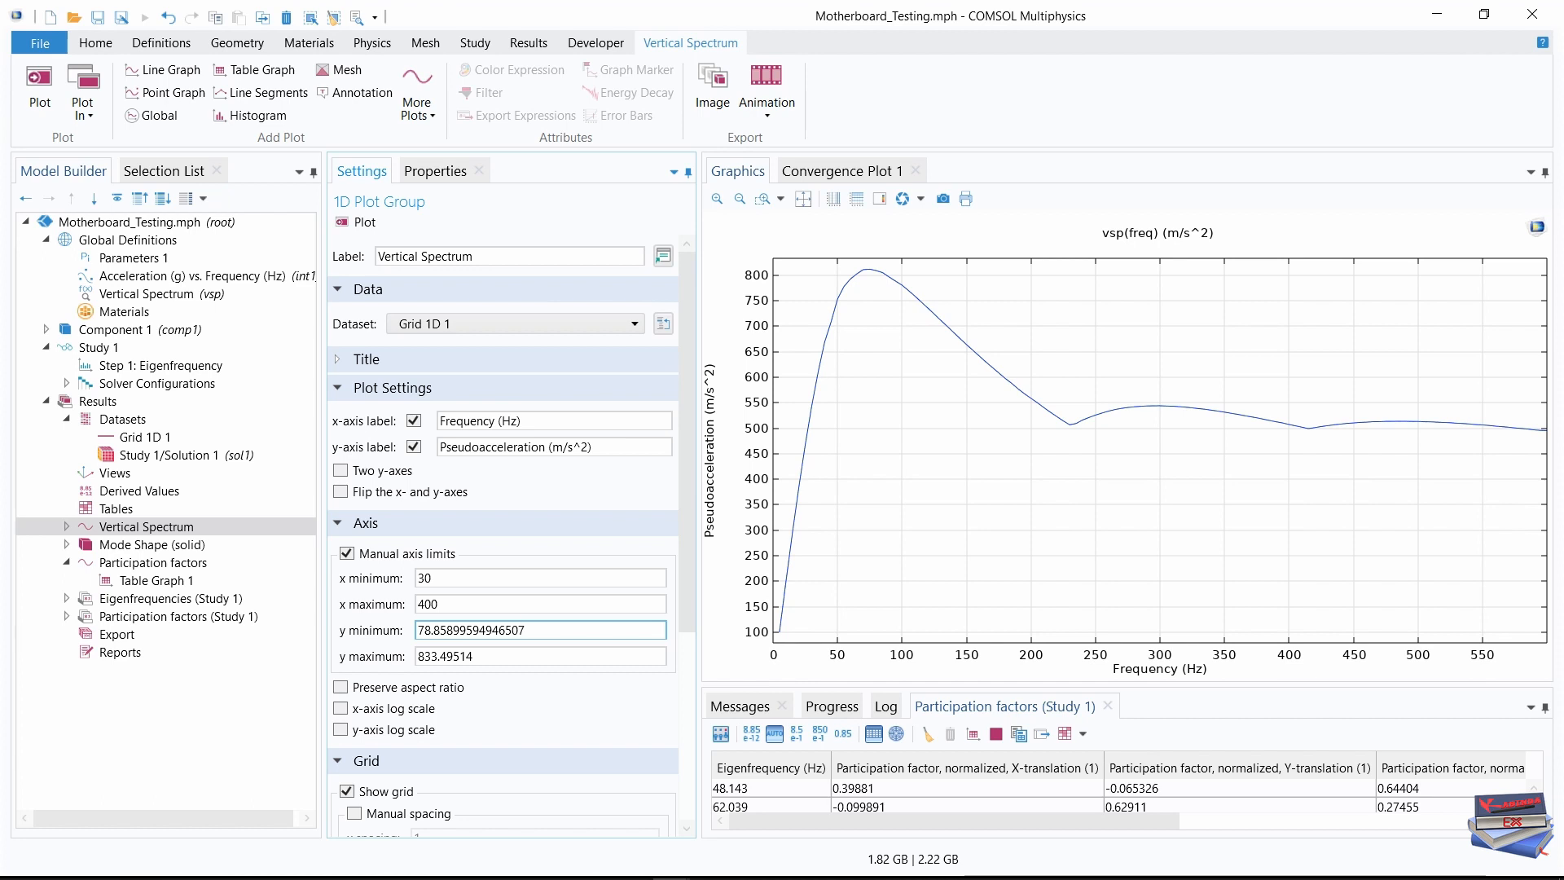
Set the Vertical Spectrum plot's y-axis minimum to 500 and its maximum to 850
left_click_drag(526, 629, 389, 628)
type("500")
left_click(499, 656)
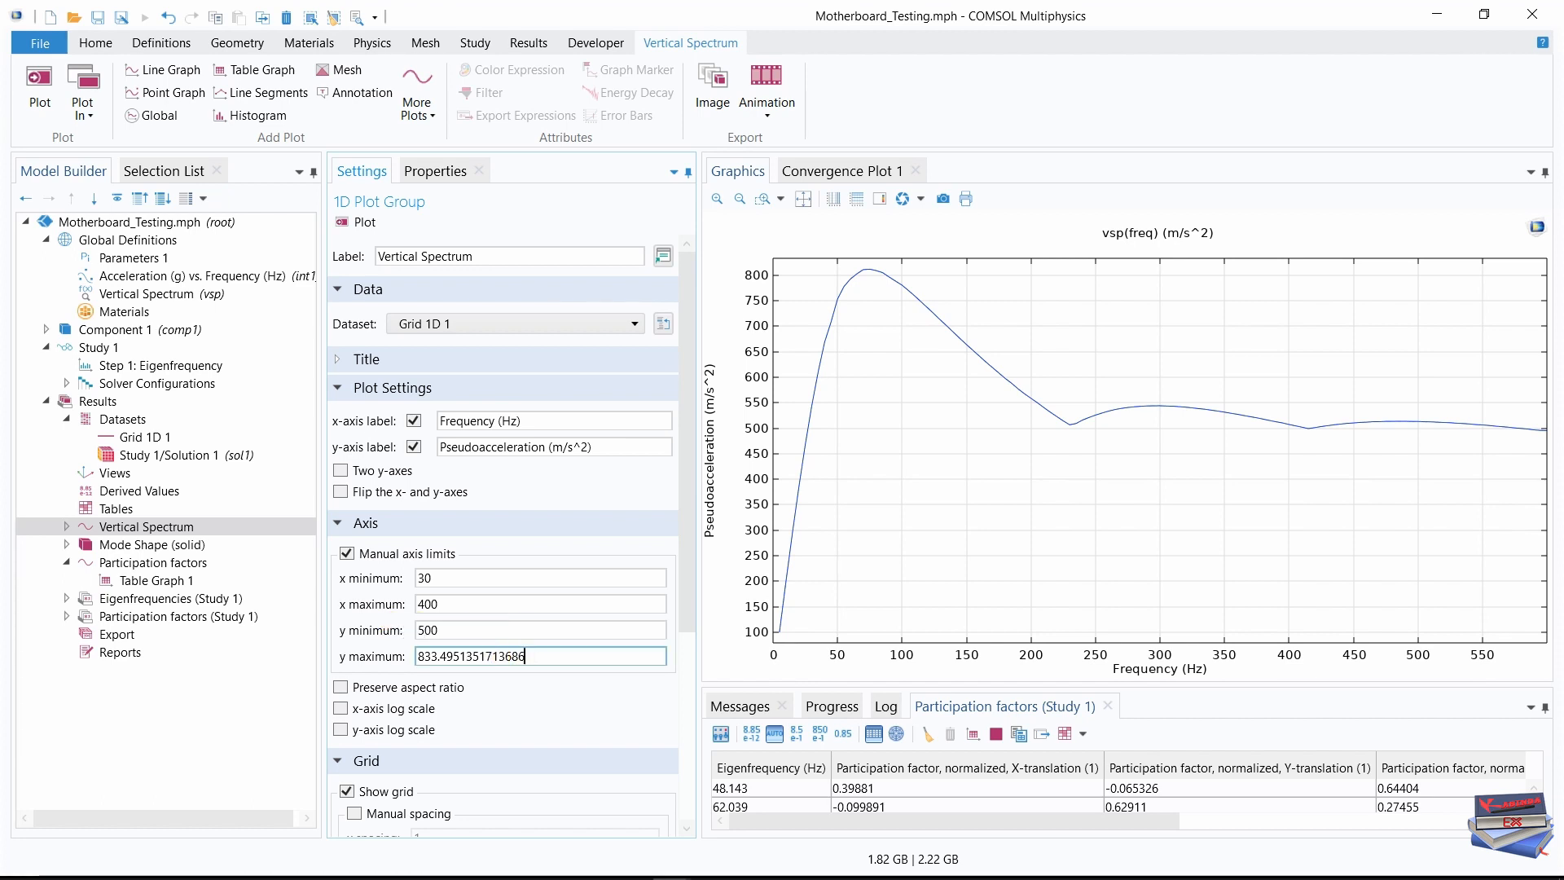
left_click_drag(525, 656, 375, 662)
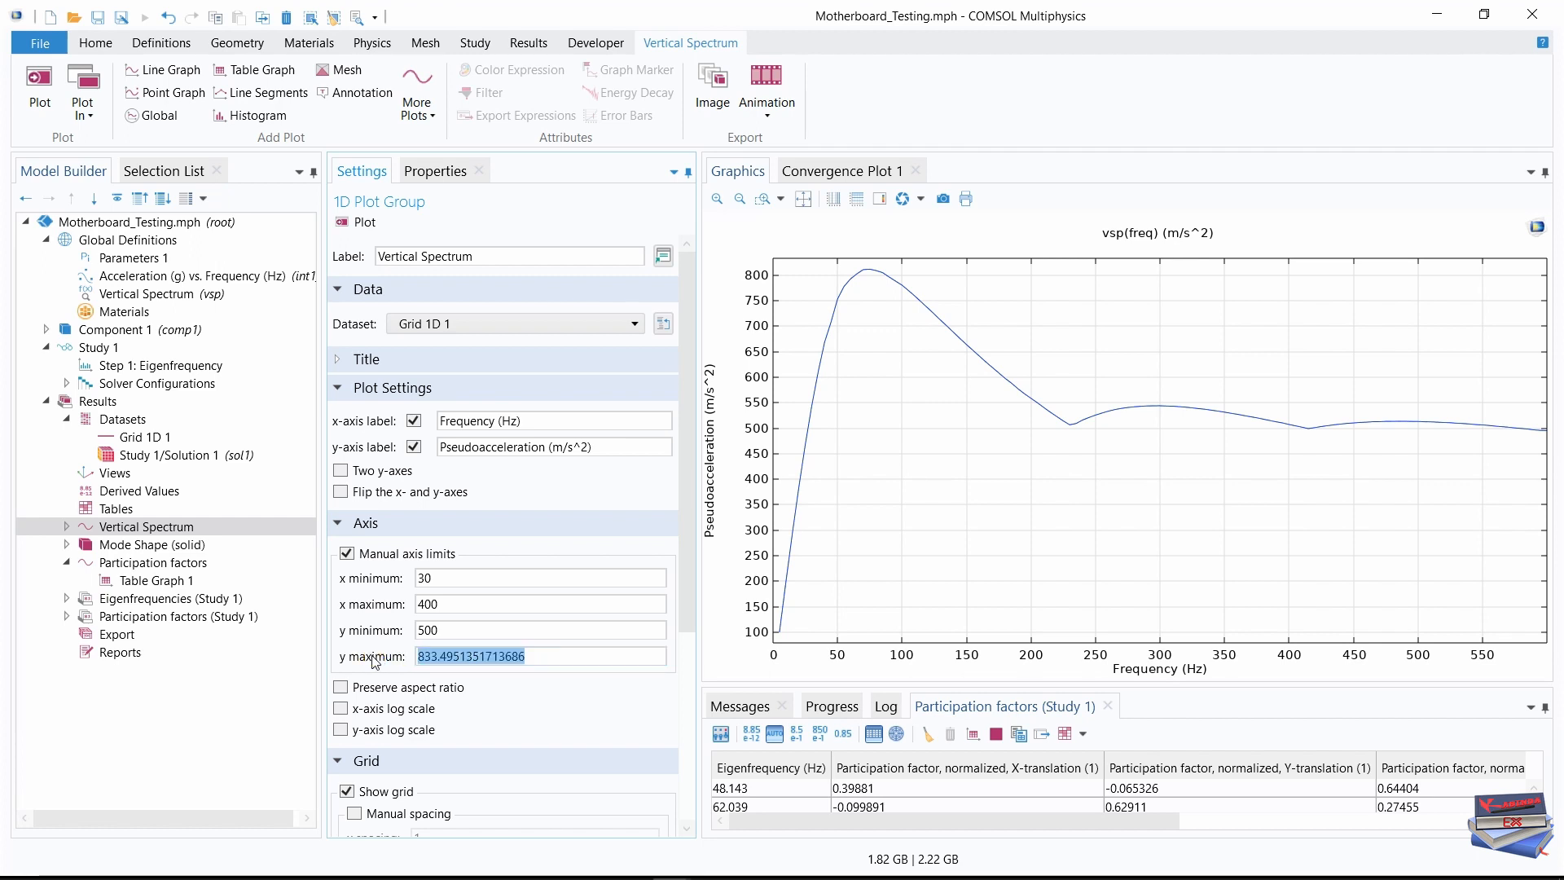
type("850")
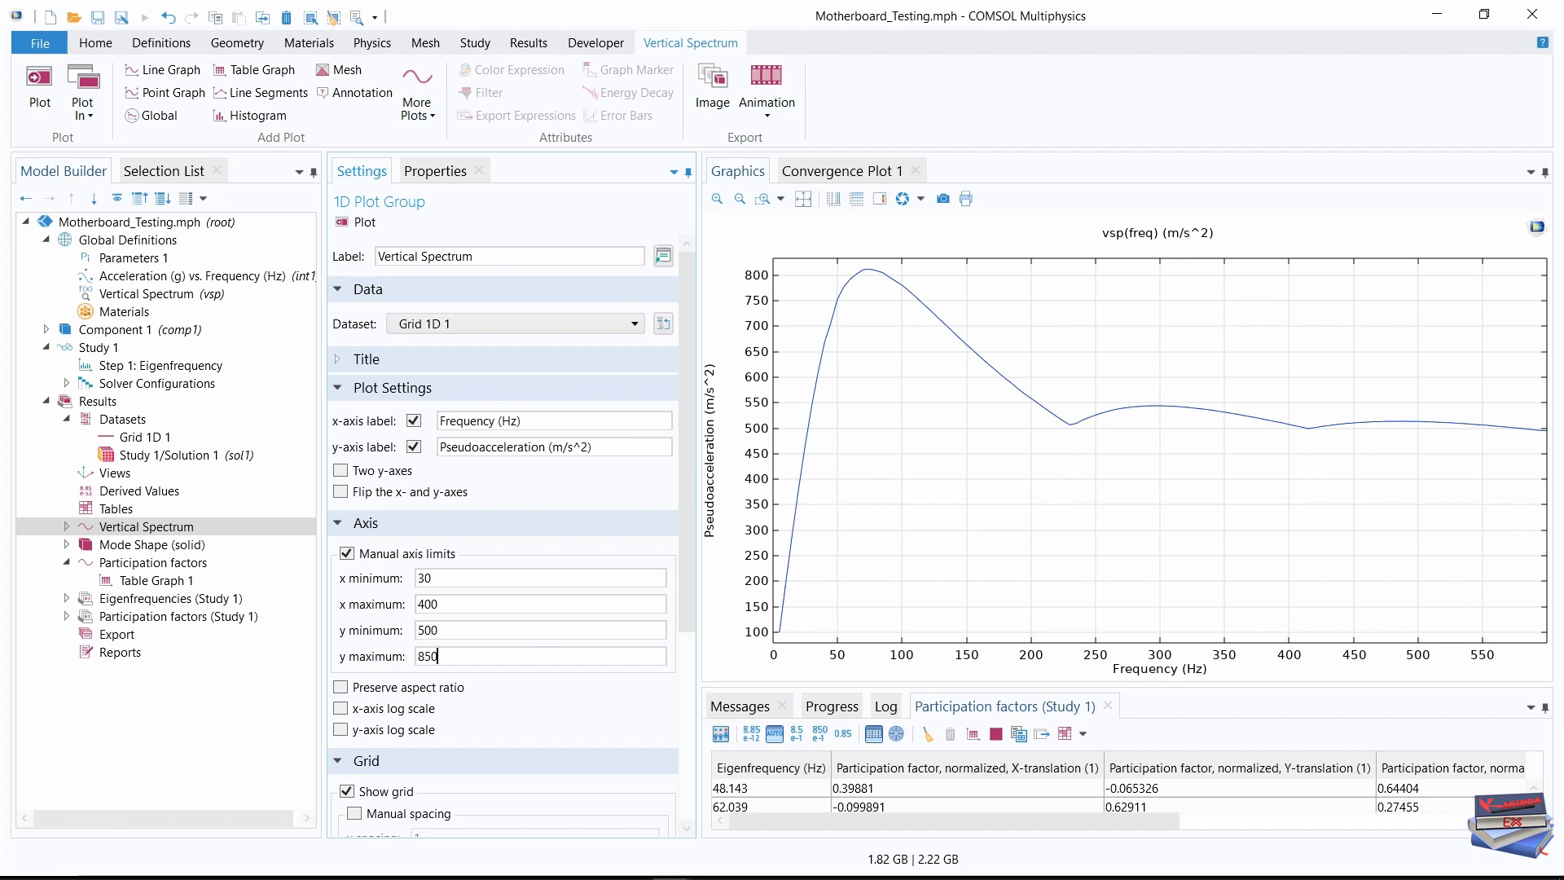
Set the Vertical Spectrum plot's legend position to Middle right
left_click_drag(685, 489, 687, 656)
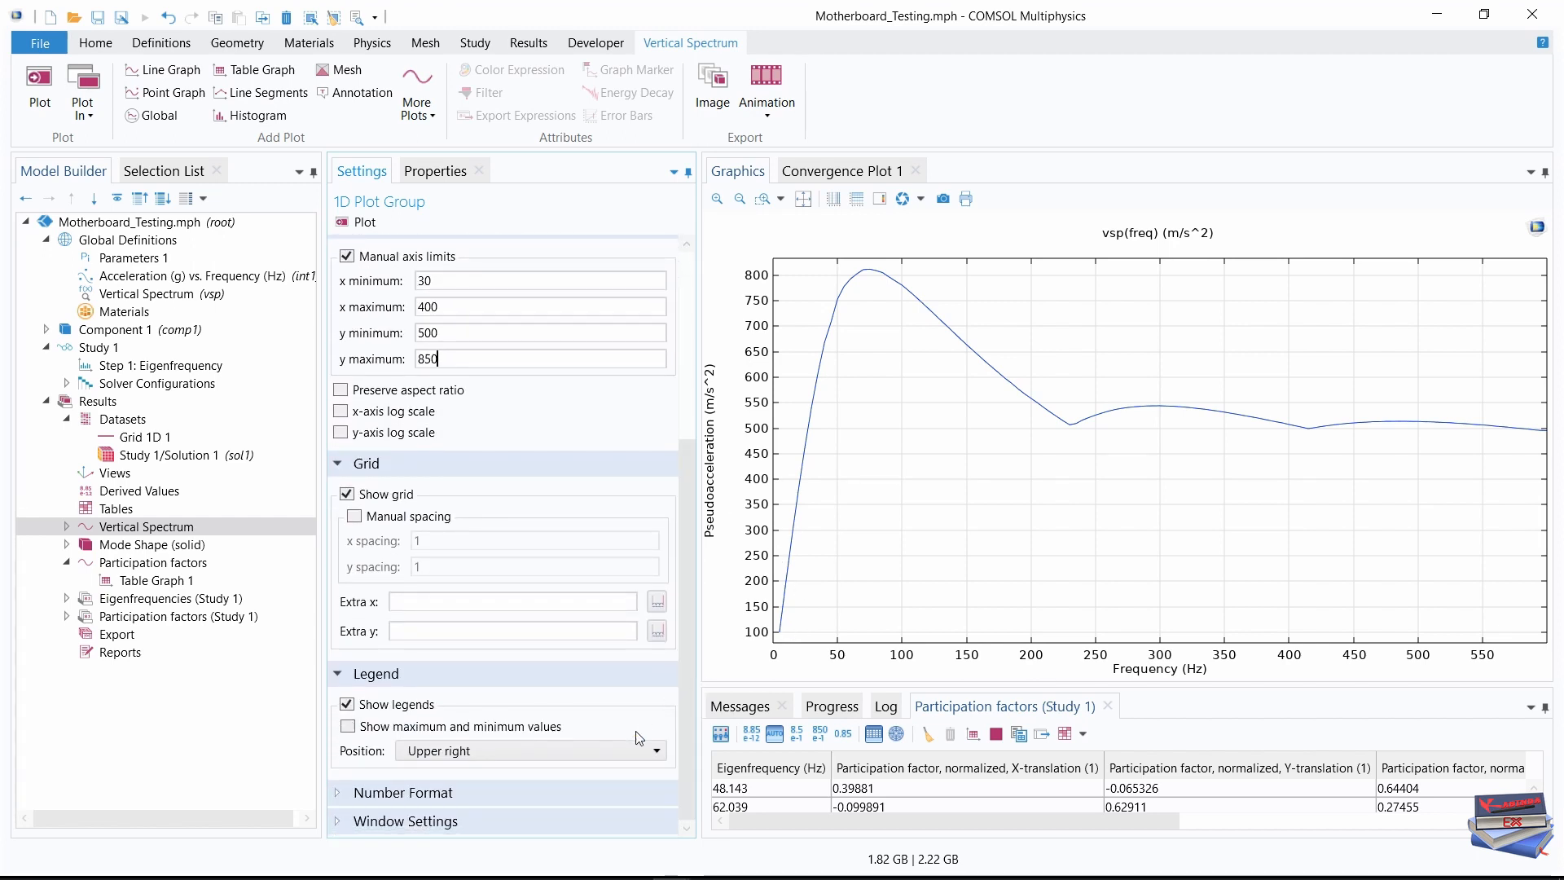
left_click(626, 749)
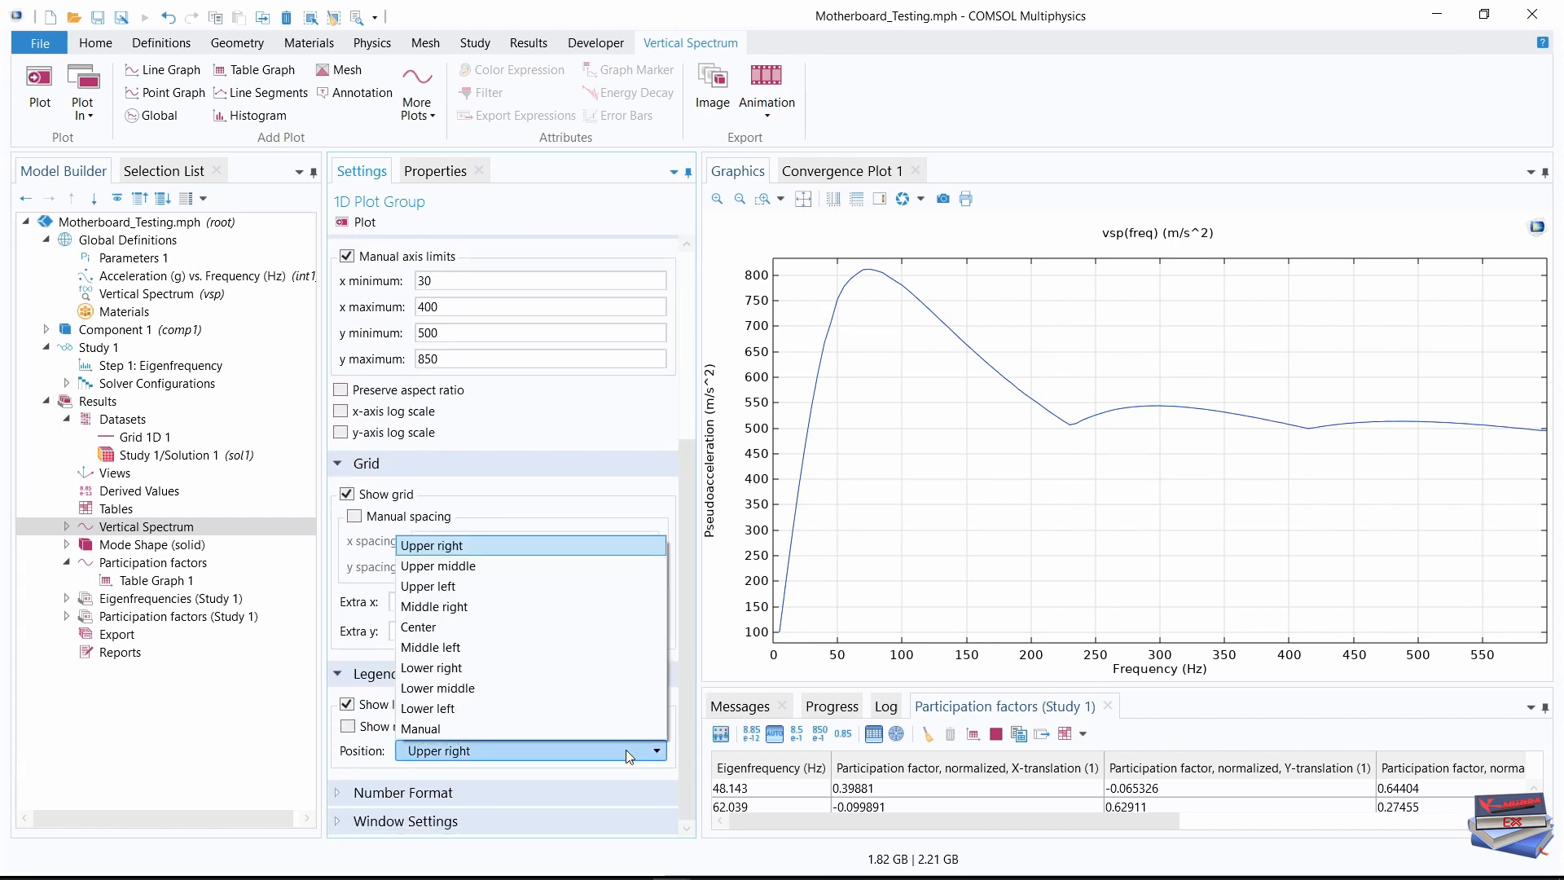
left_click(425, 606)
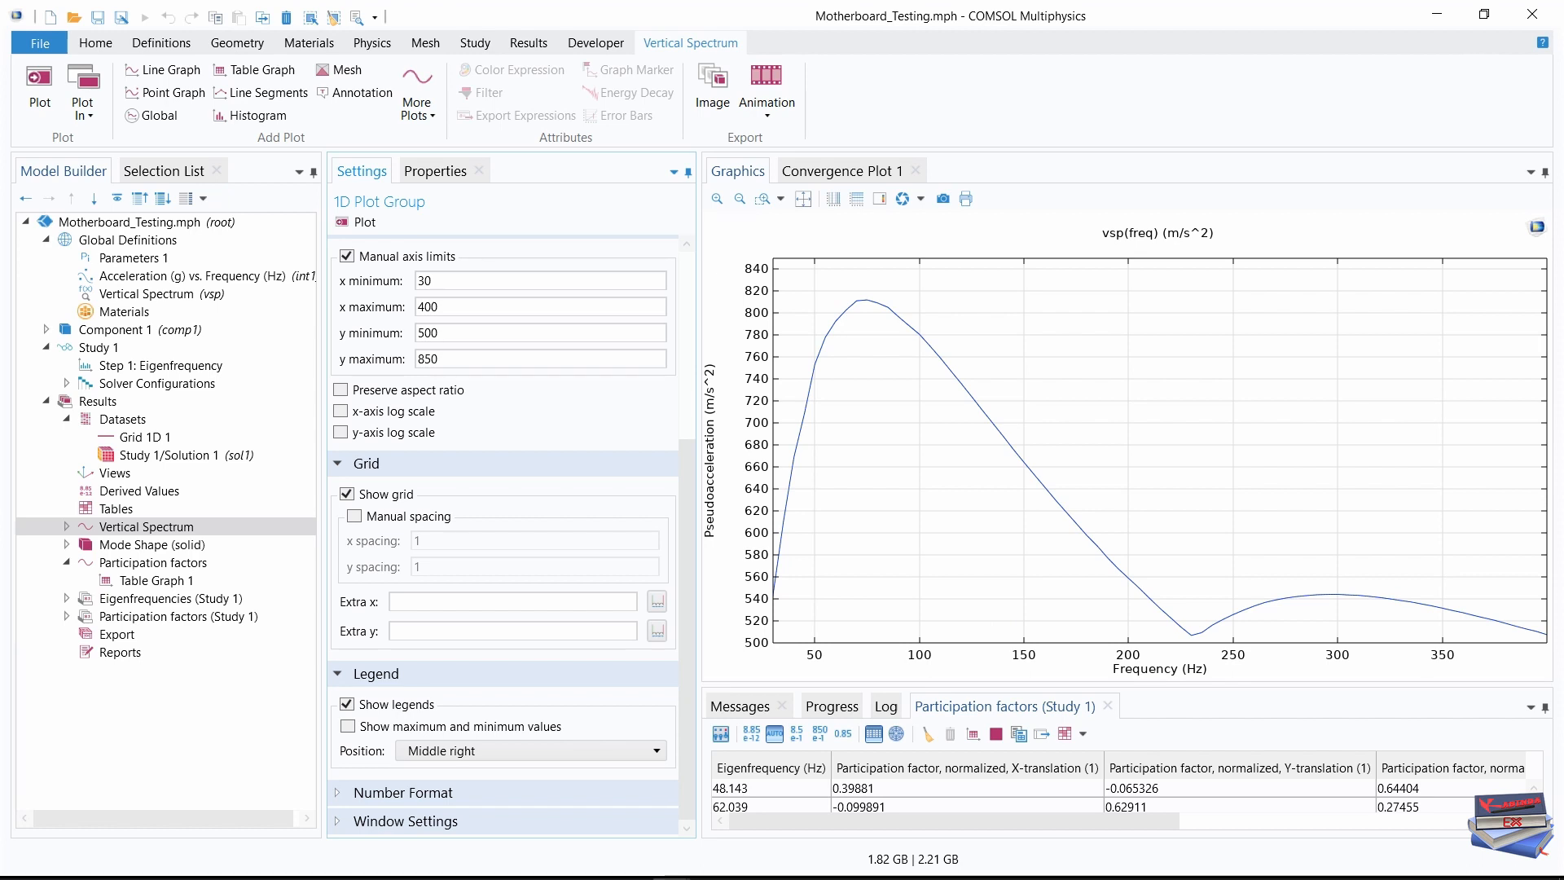
Add a Global plot to the Vertical Spectrum group and assign it the Study 1/Solution 1 dataset
left_click(146, 531)
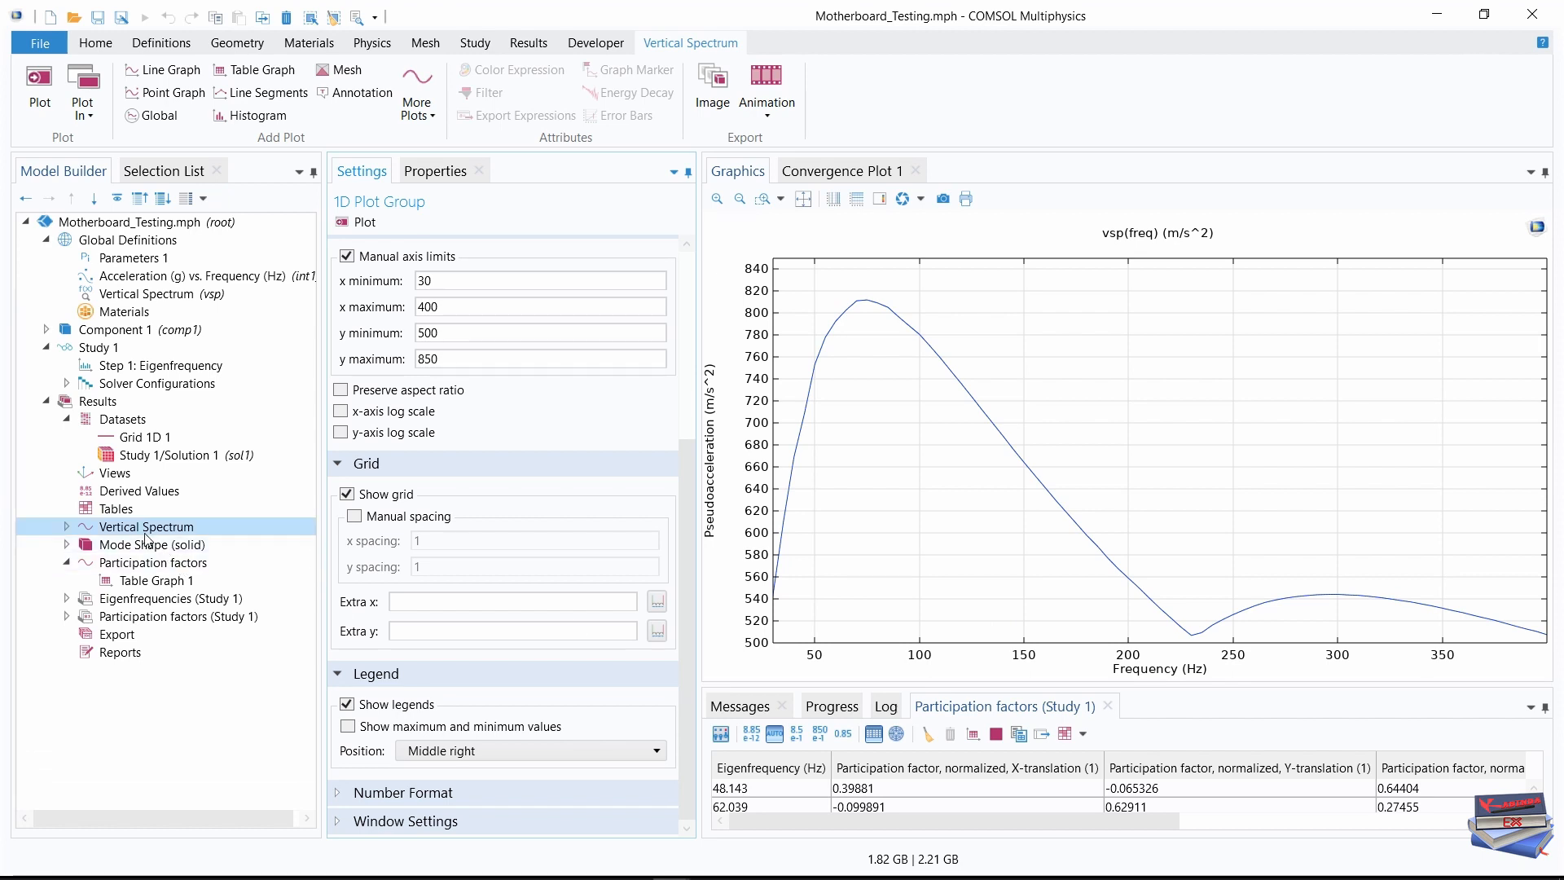
right_click(139, 534)
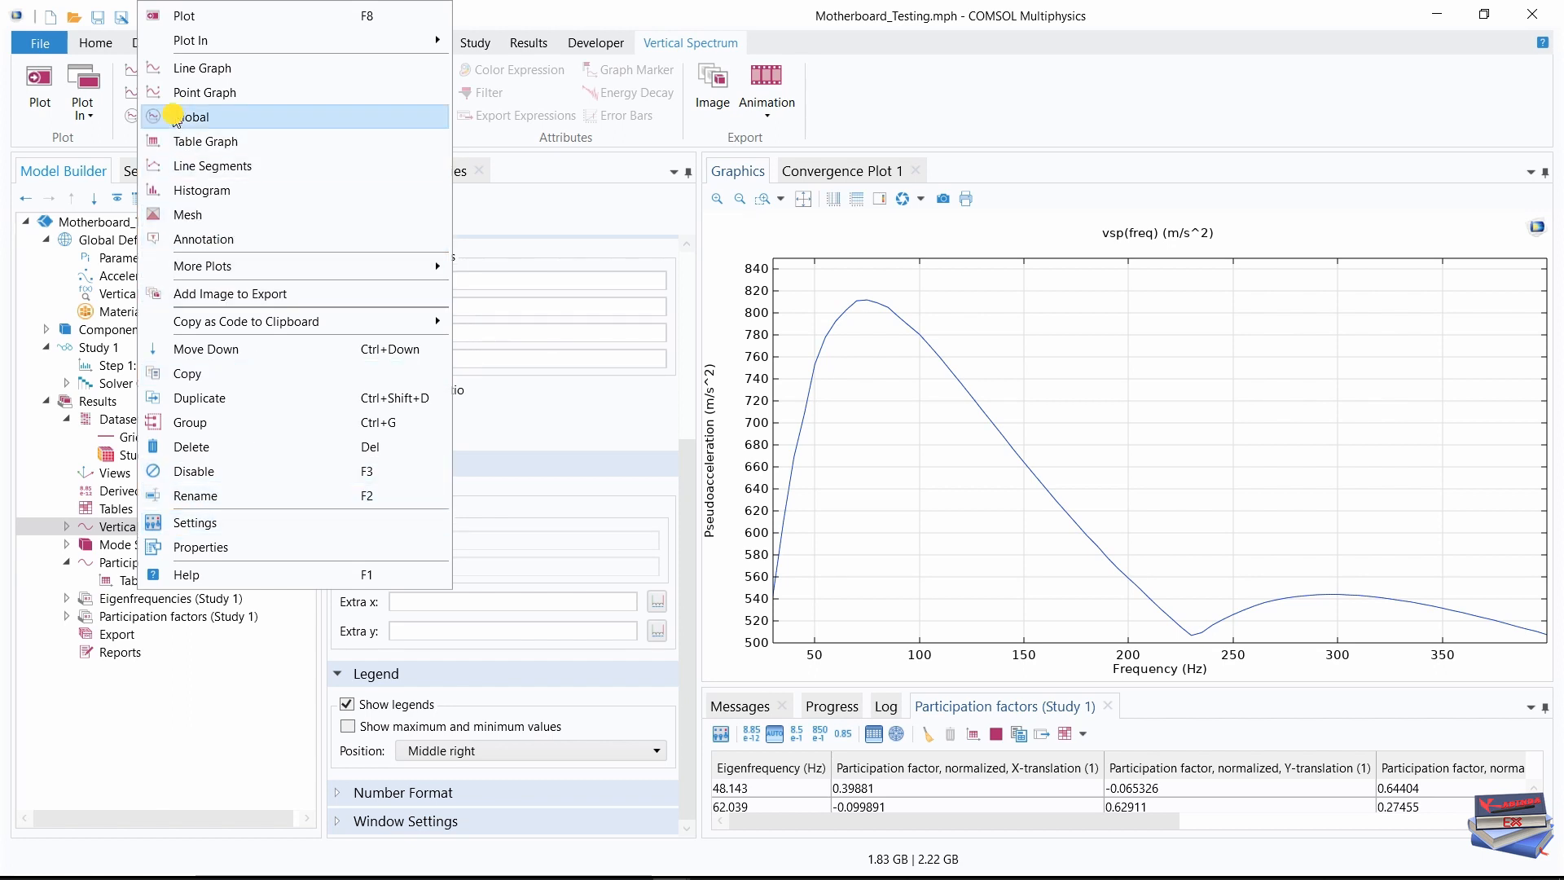
left_click(172, 115)
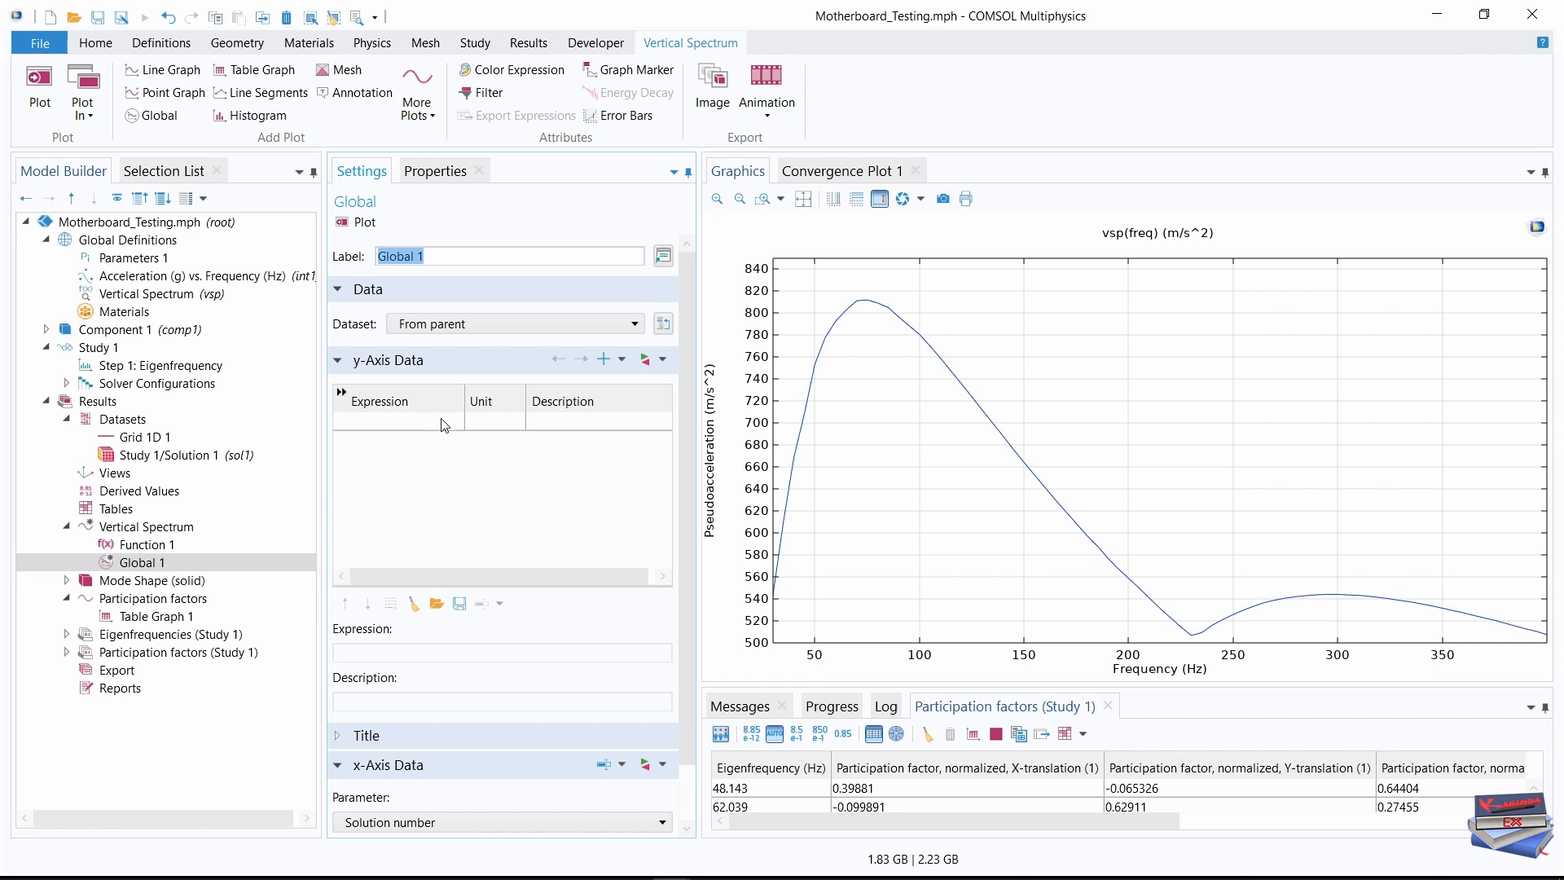
left_click(506, 327)
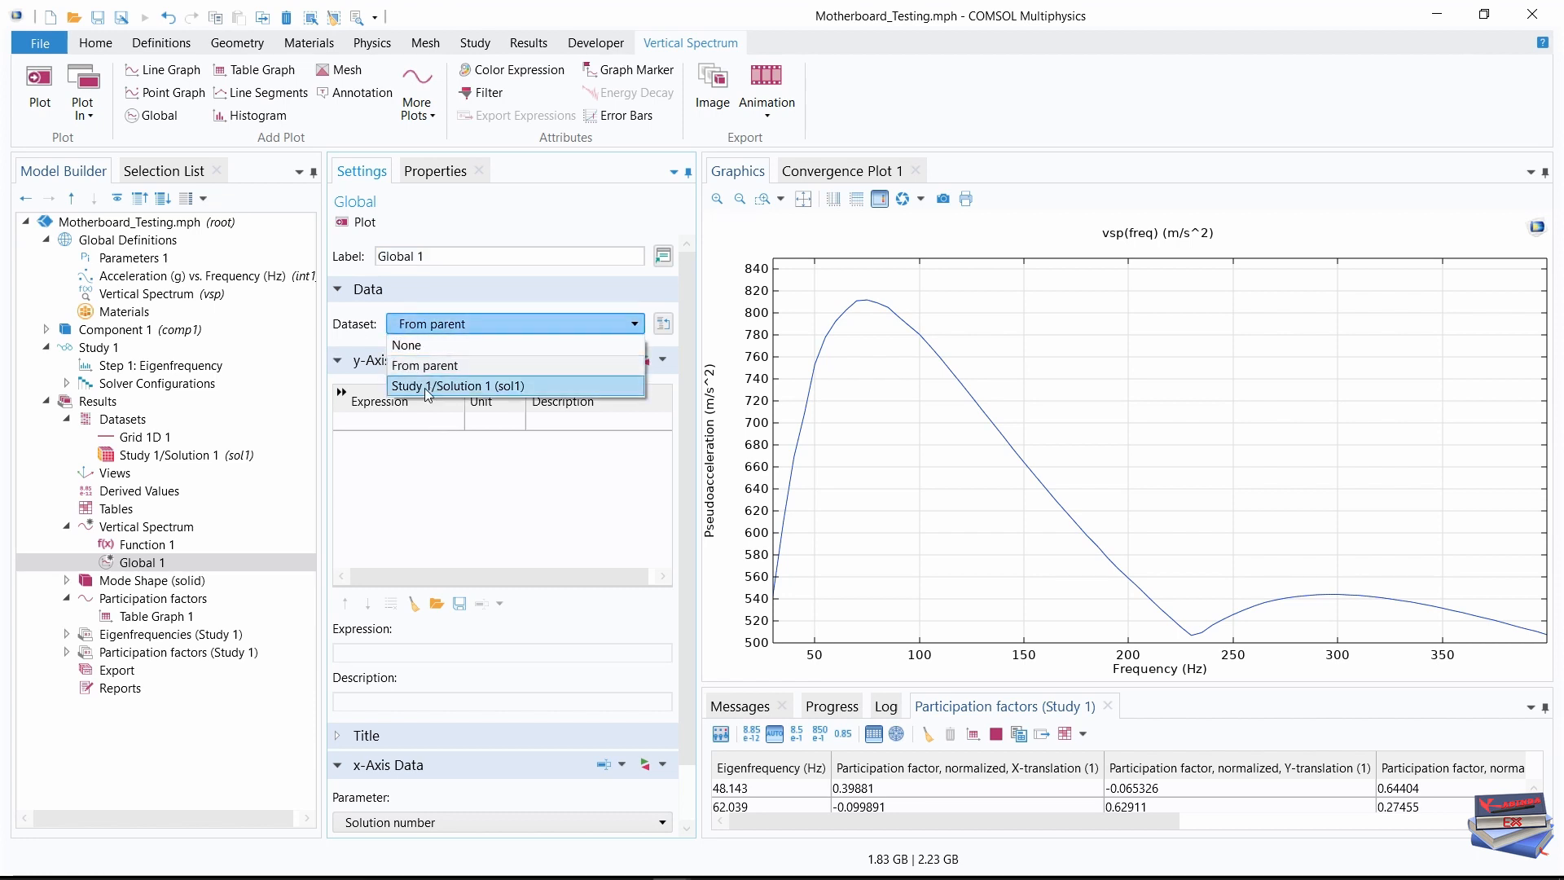
left_click(423, 386)
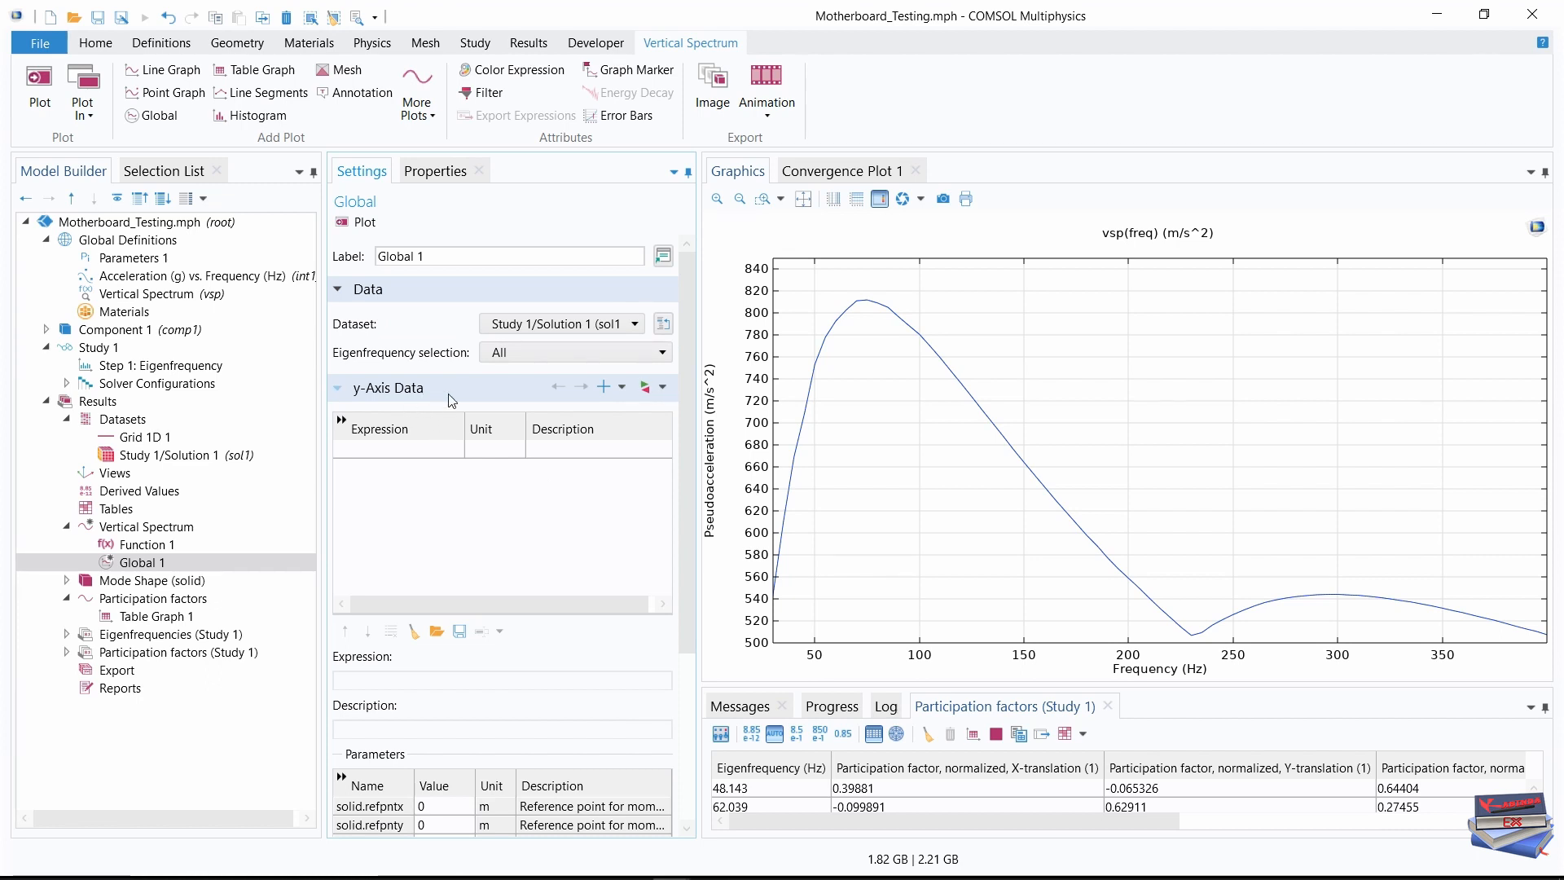
Add the global Vertical Spectrum function vsp(freq) as the Global plot's y-axis expression
left_click(654, 389)
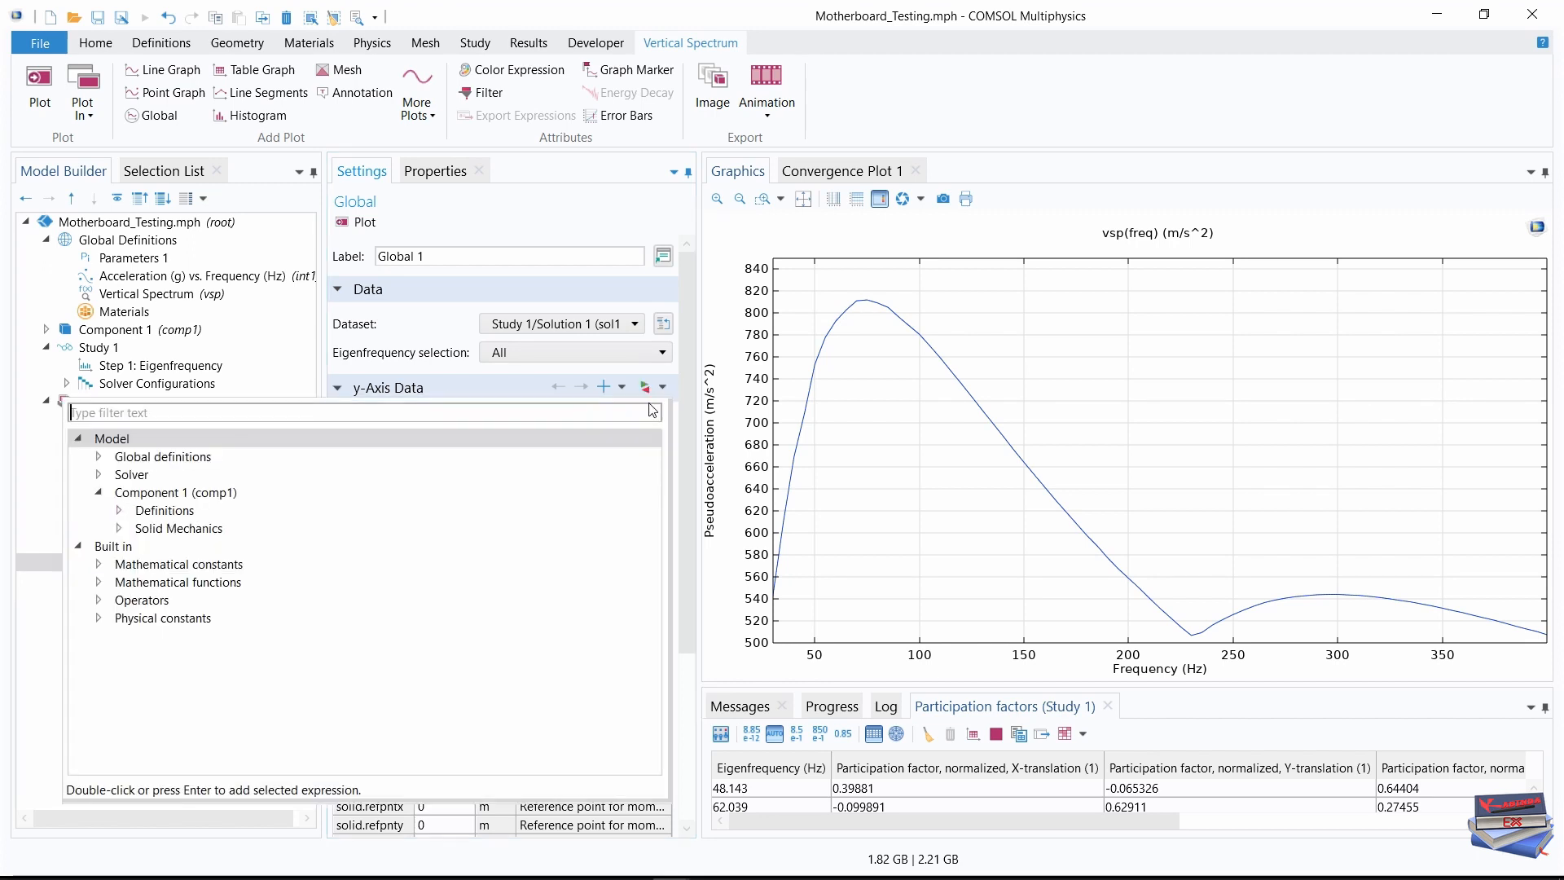
left_click(99, 457)
left_click(119, 474)
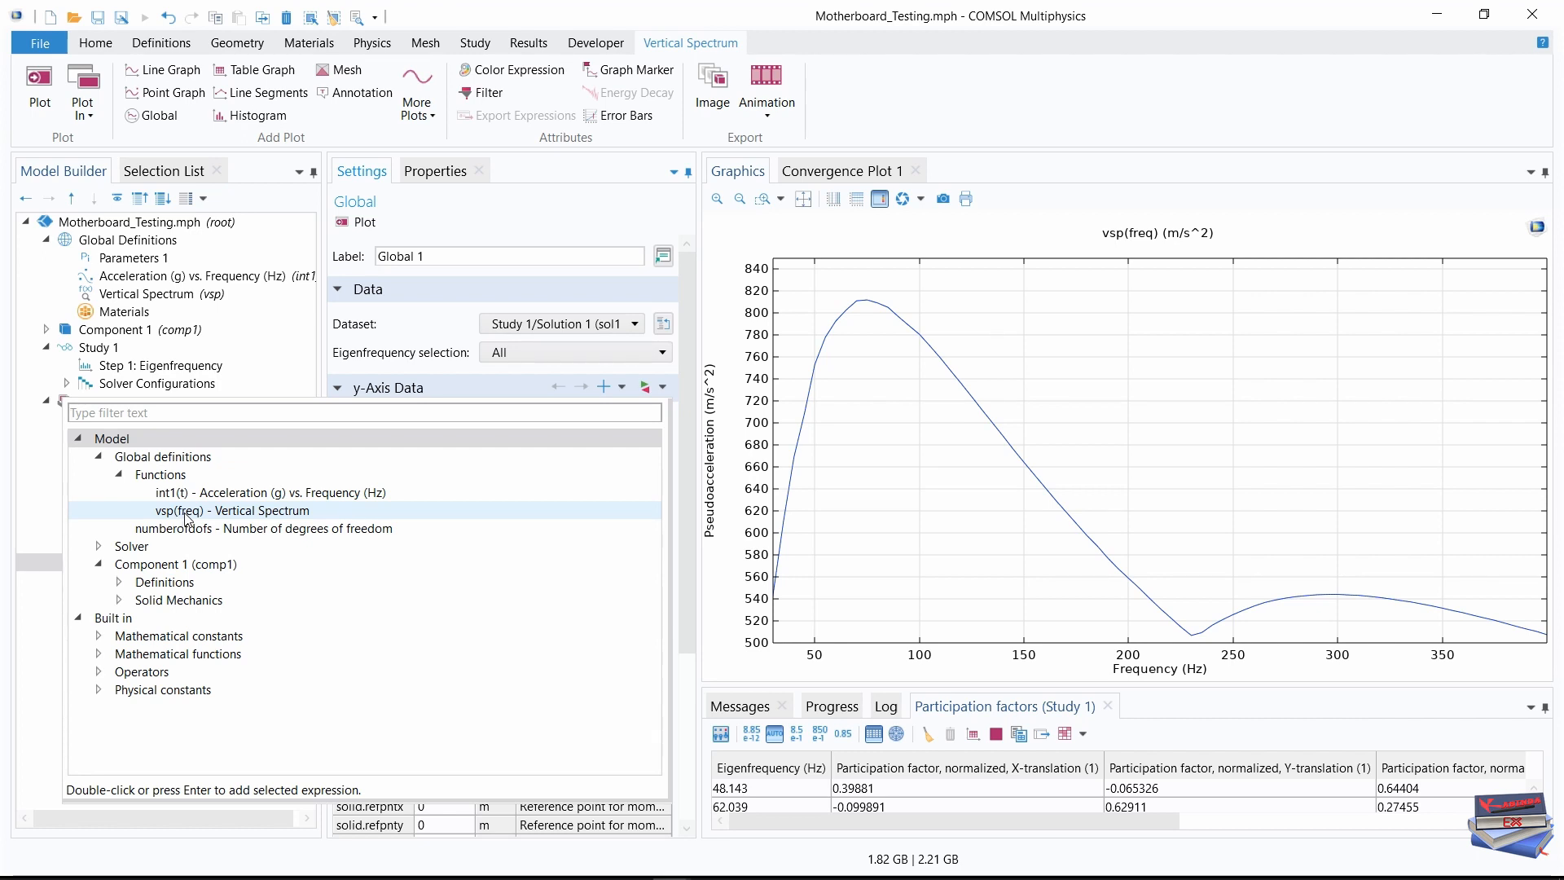
double_click(185, 513)
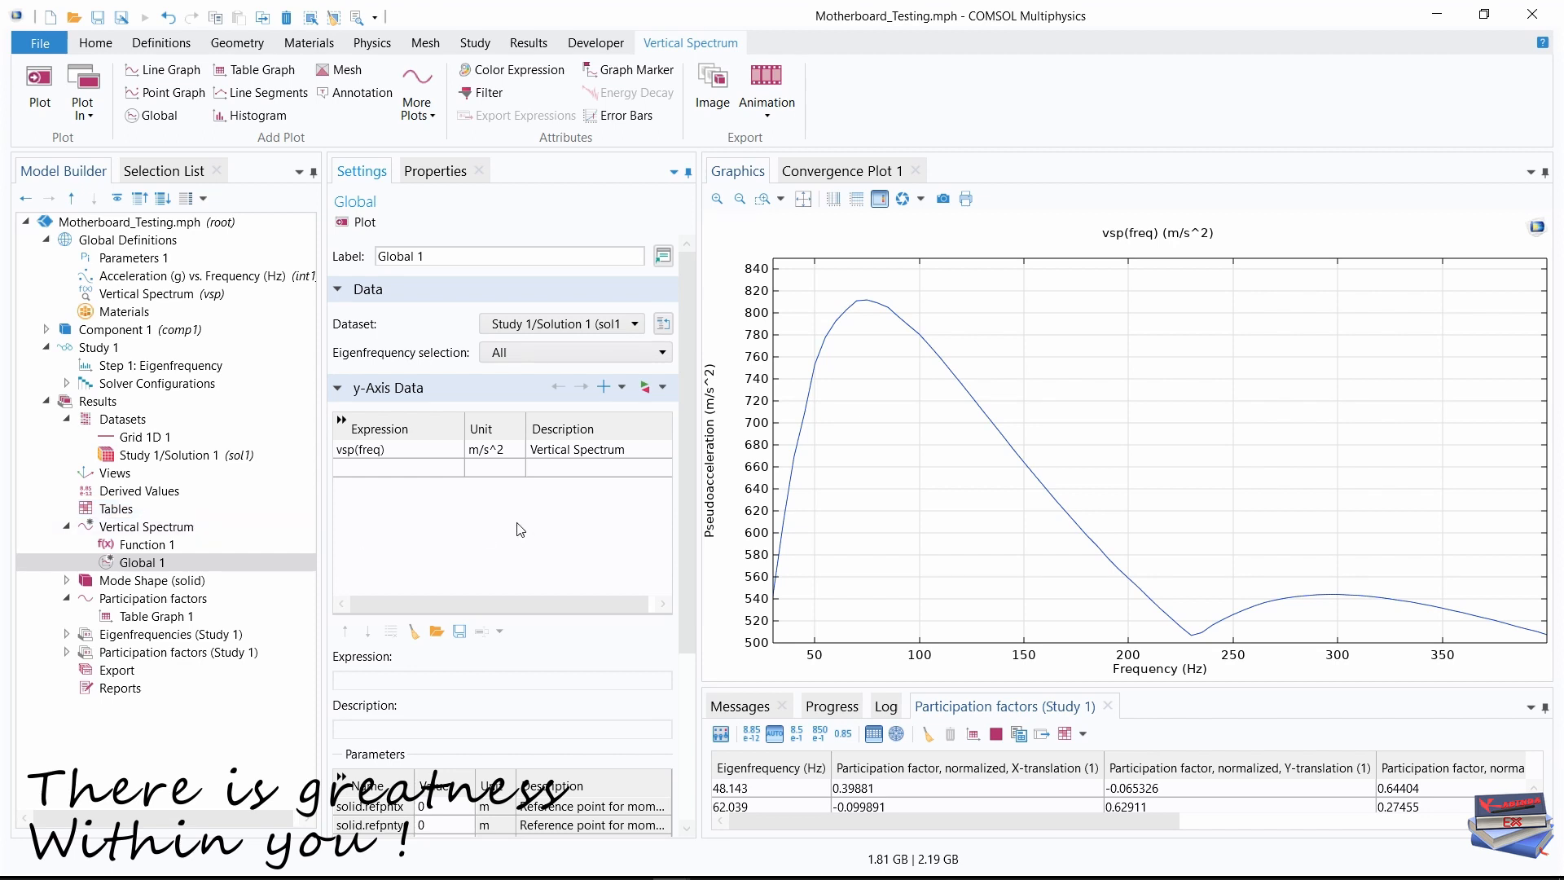
Set the Global plot's x-axis parameter to Expression and enter freq as the expression
left_click_drag(681, 417, 682, 646)
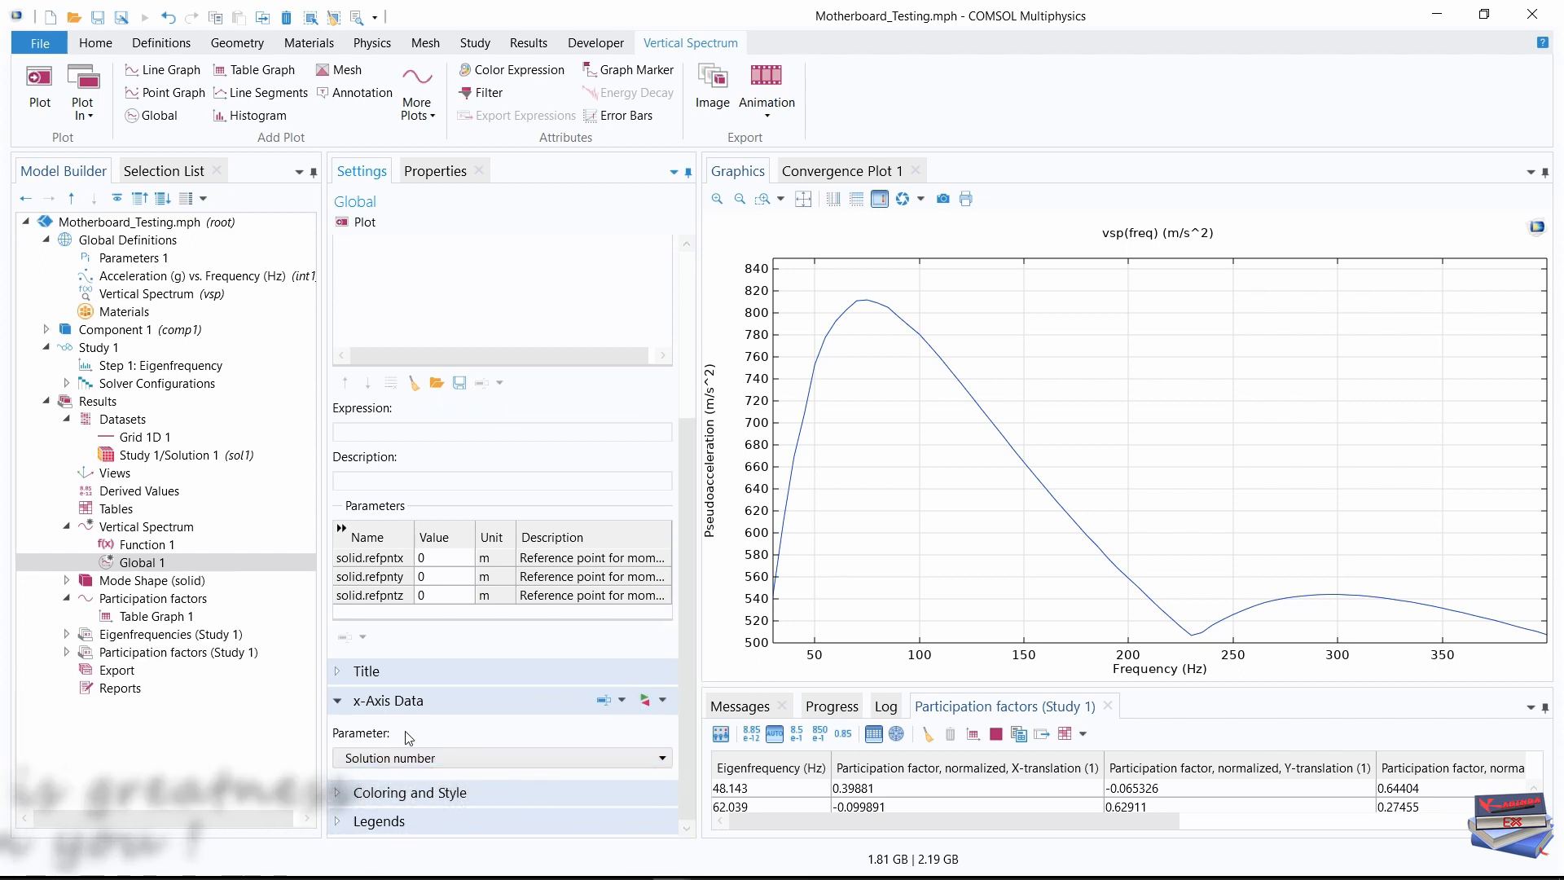
left_click(586, 764)
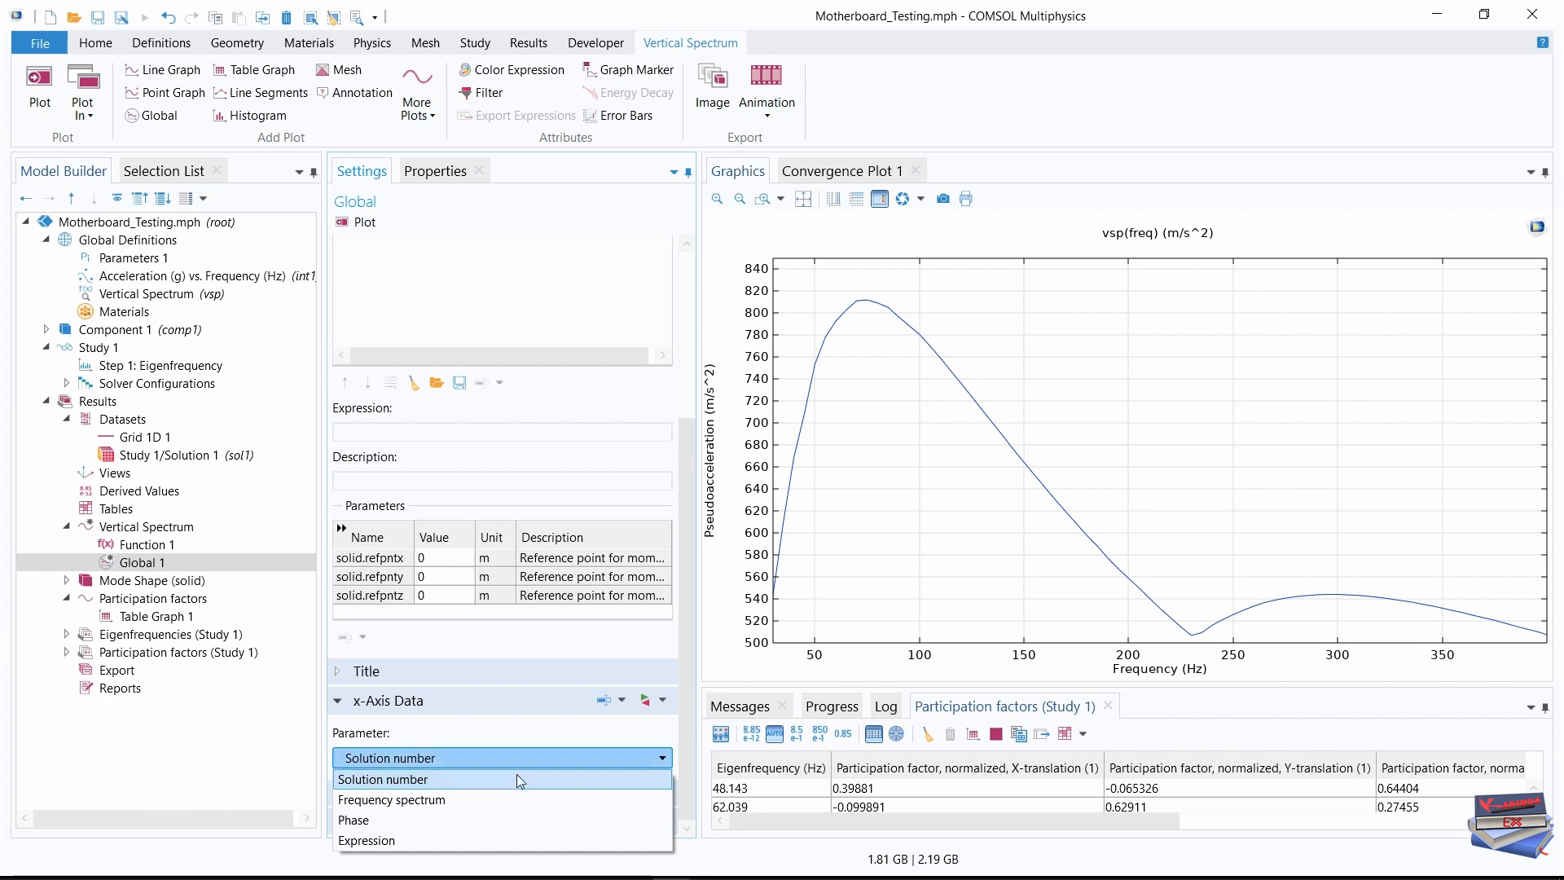
left_click(415, 840)
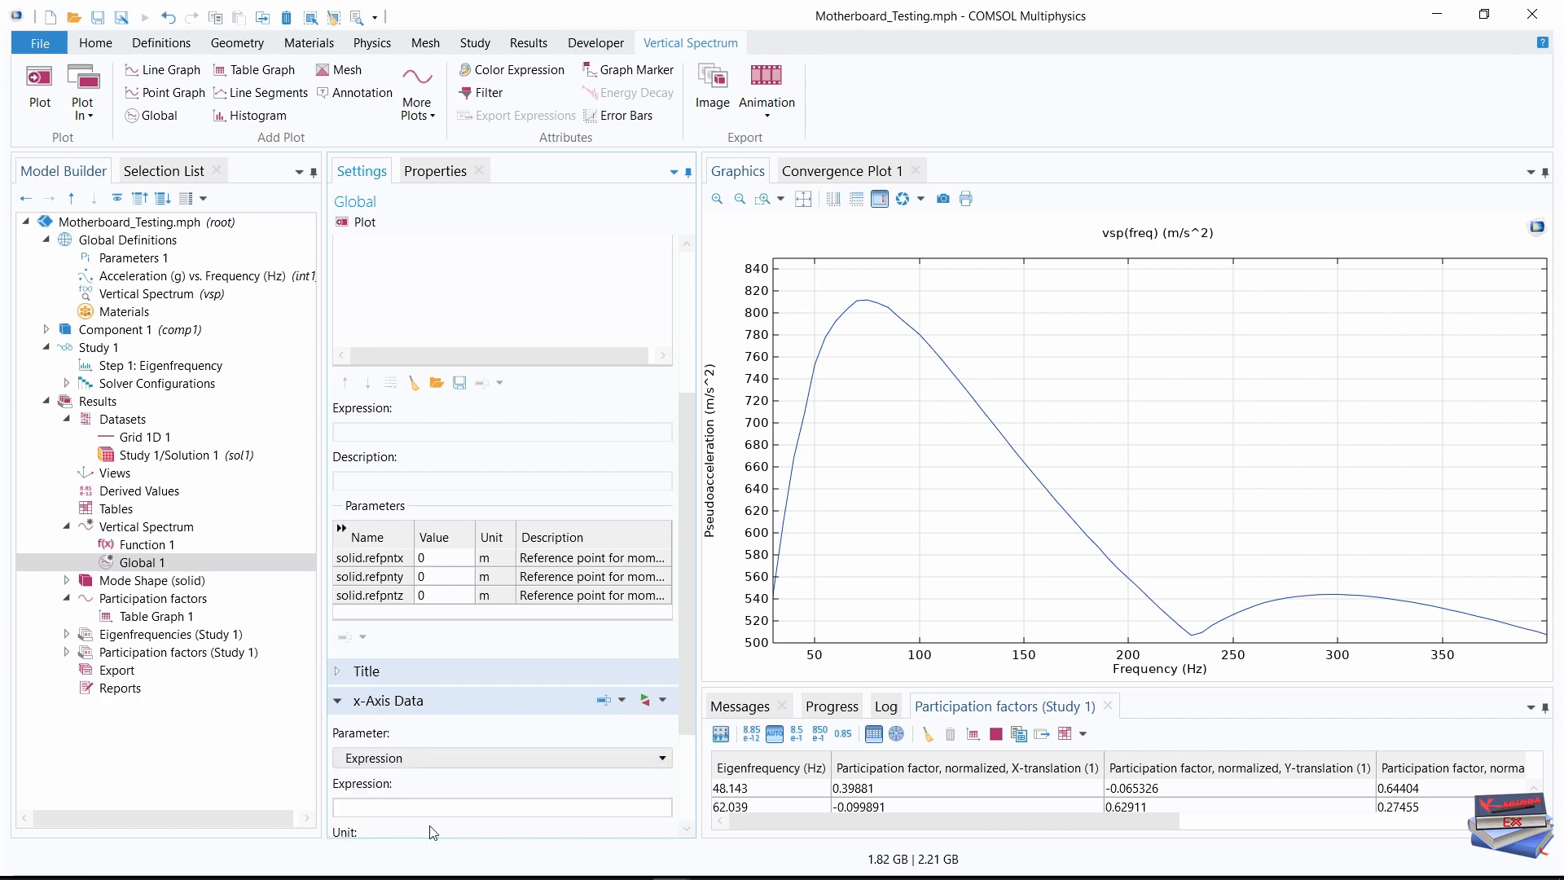
left_click(392, 804)
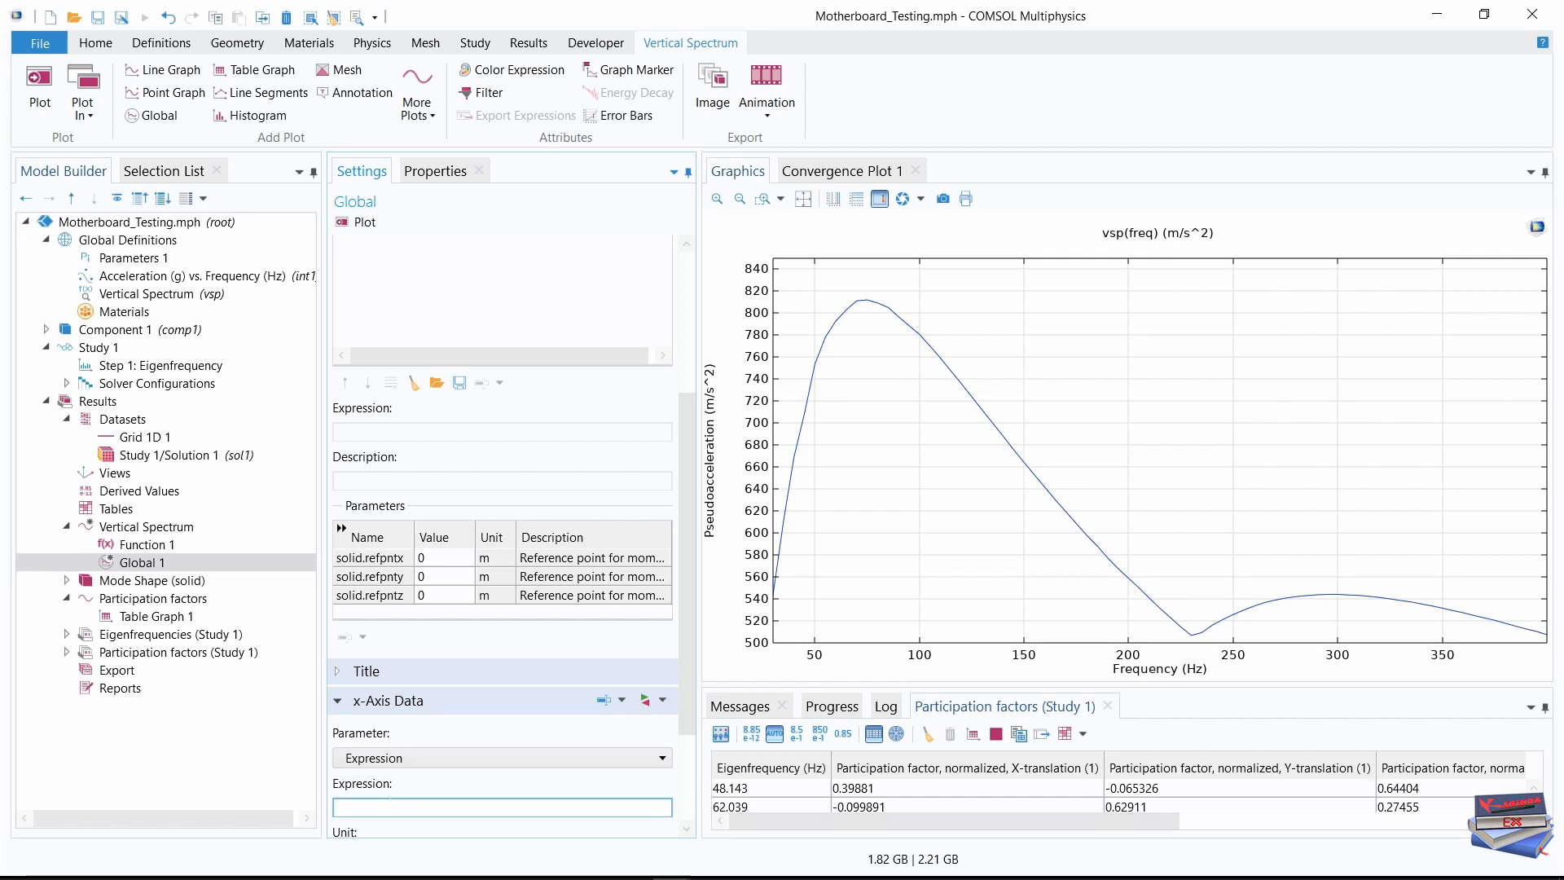
type("f")
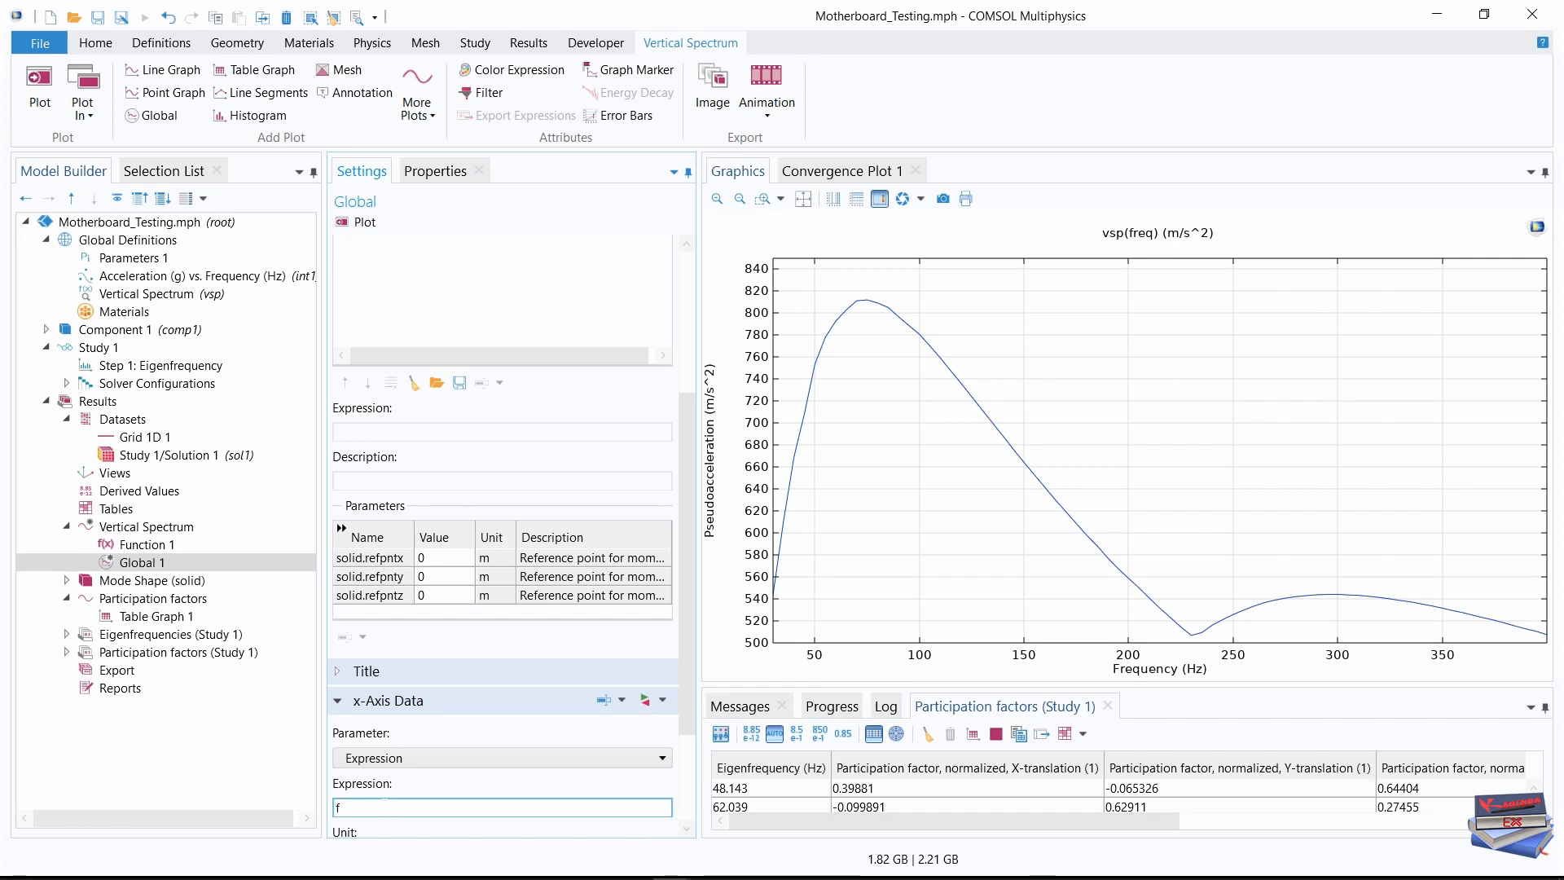
type("req")
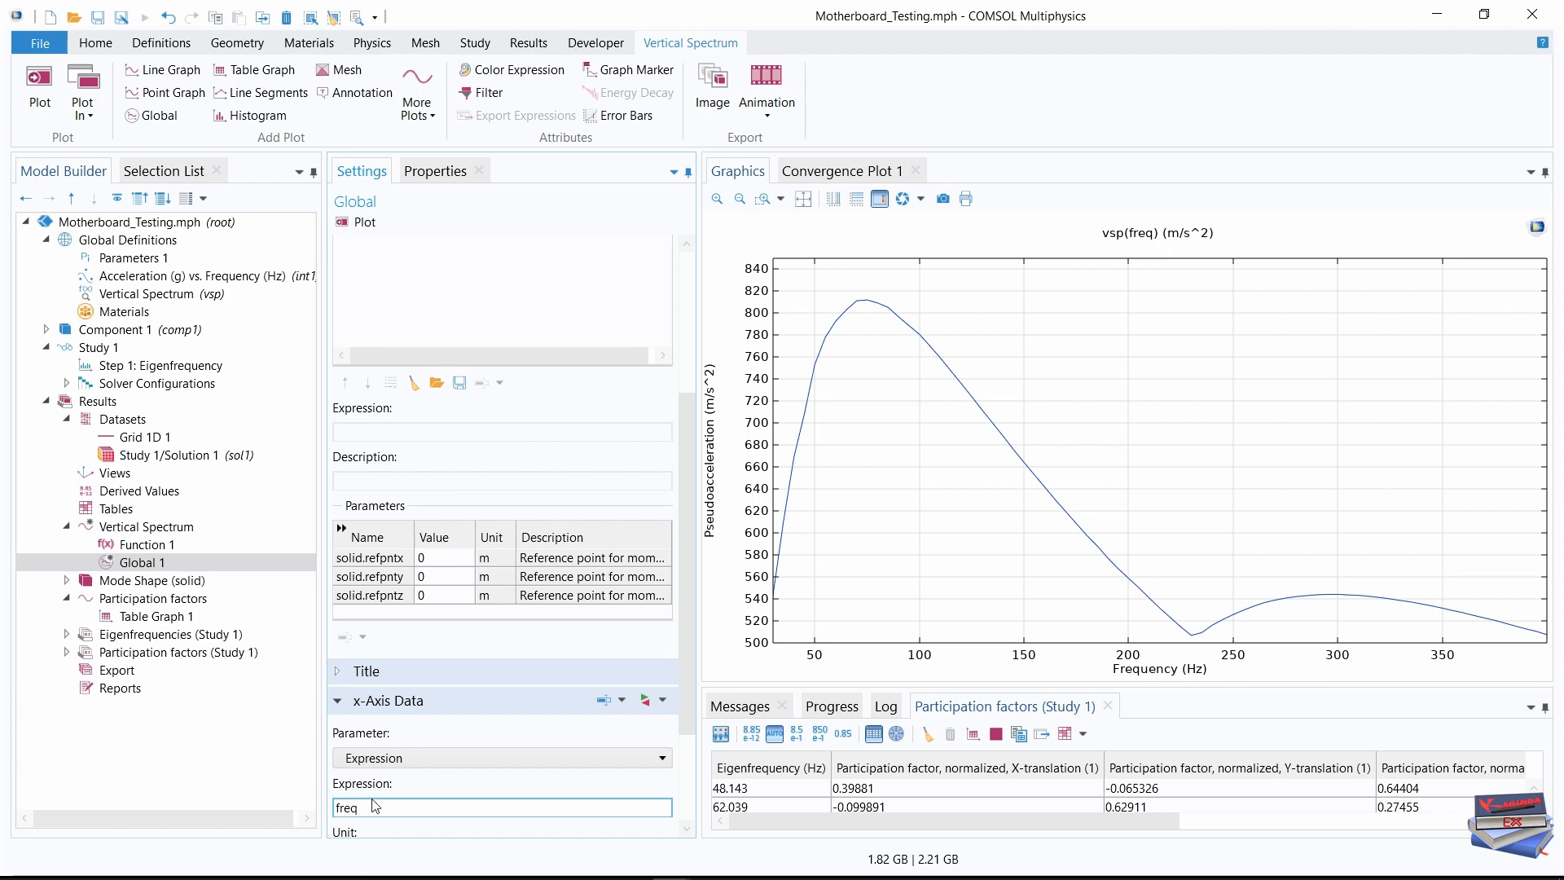
Set the Global plot's line style to None and its markers to Cycle, positioned In data points
left_click_drag(686, 416, 689, 617)
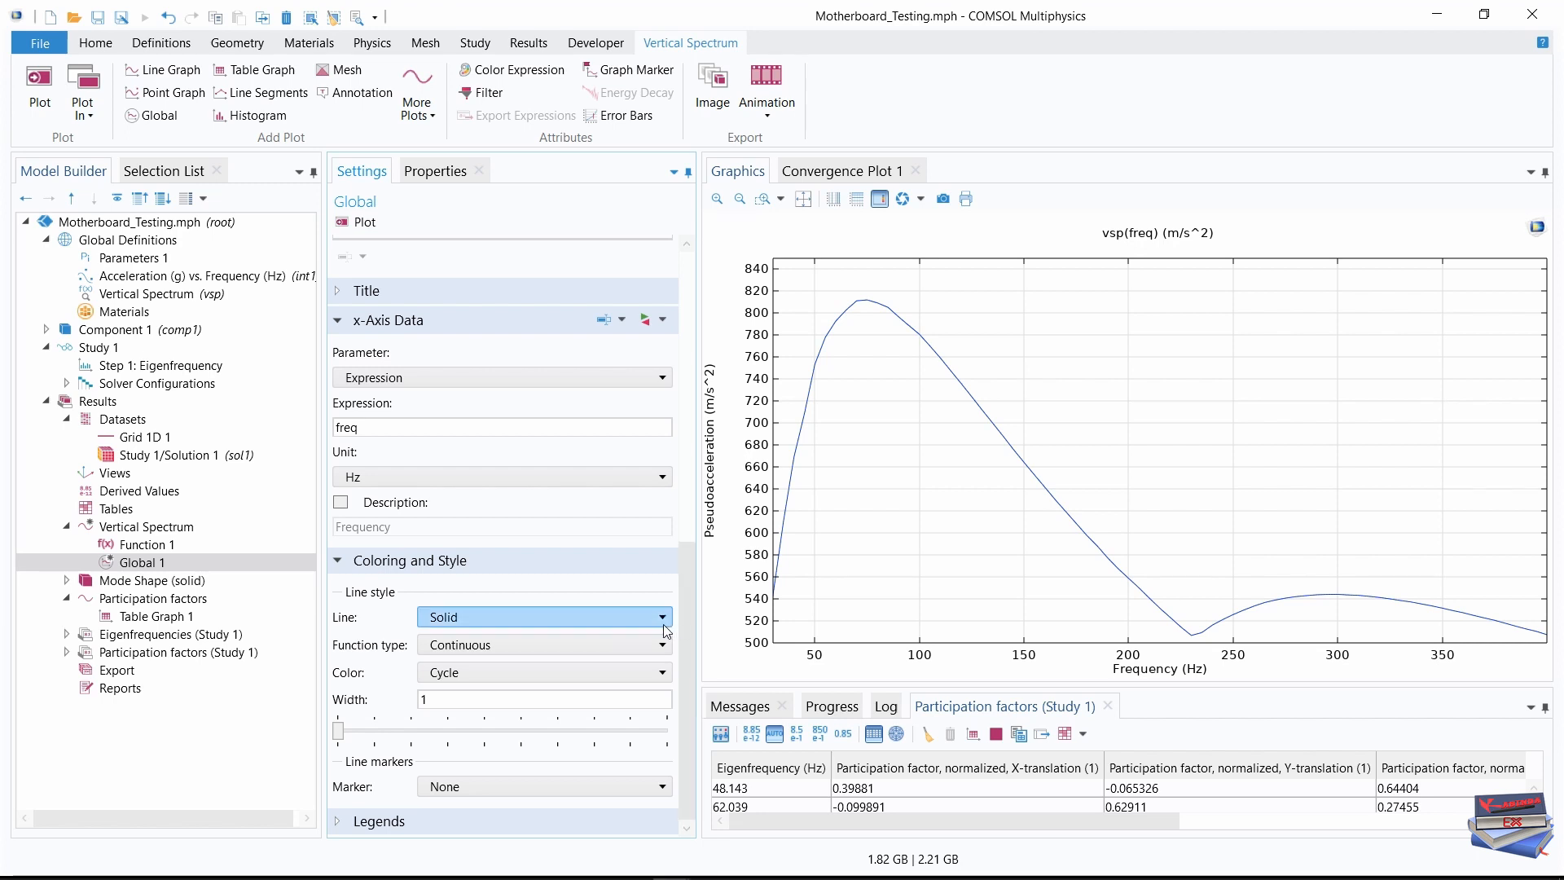
left_click(597, 619)
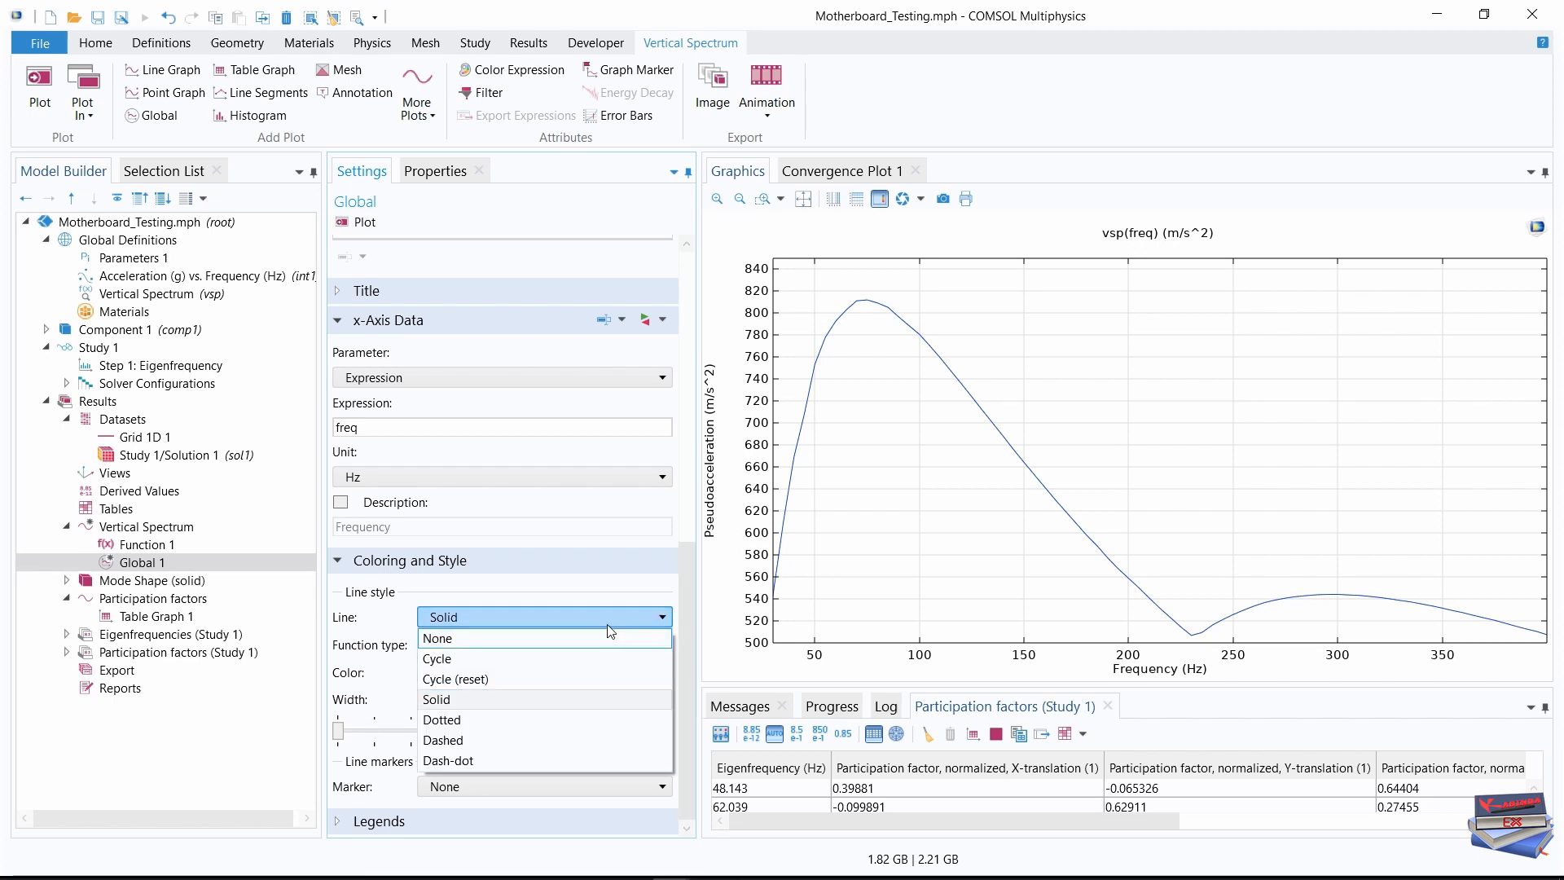
left_click(547, 636)
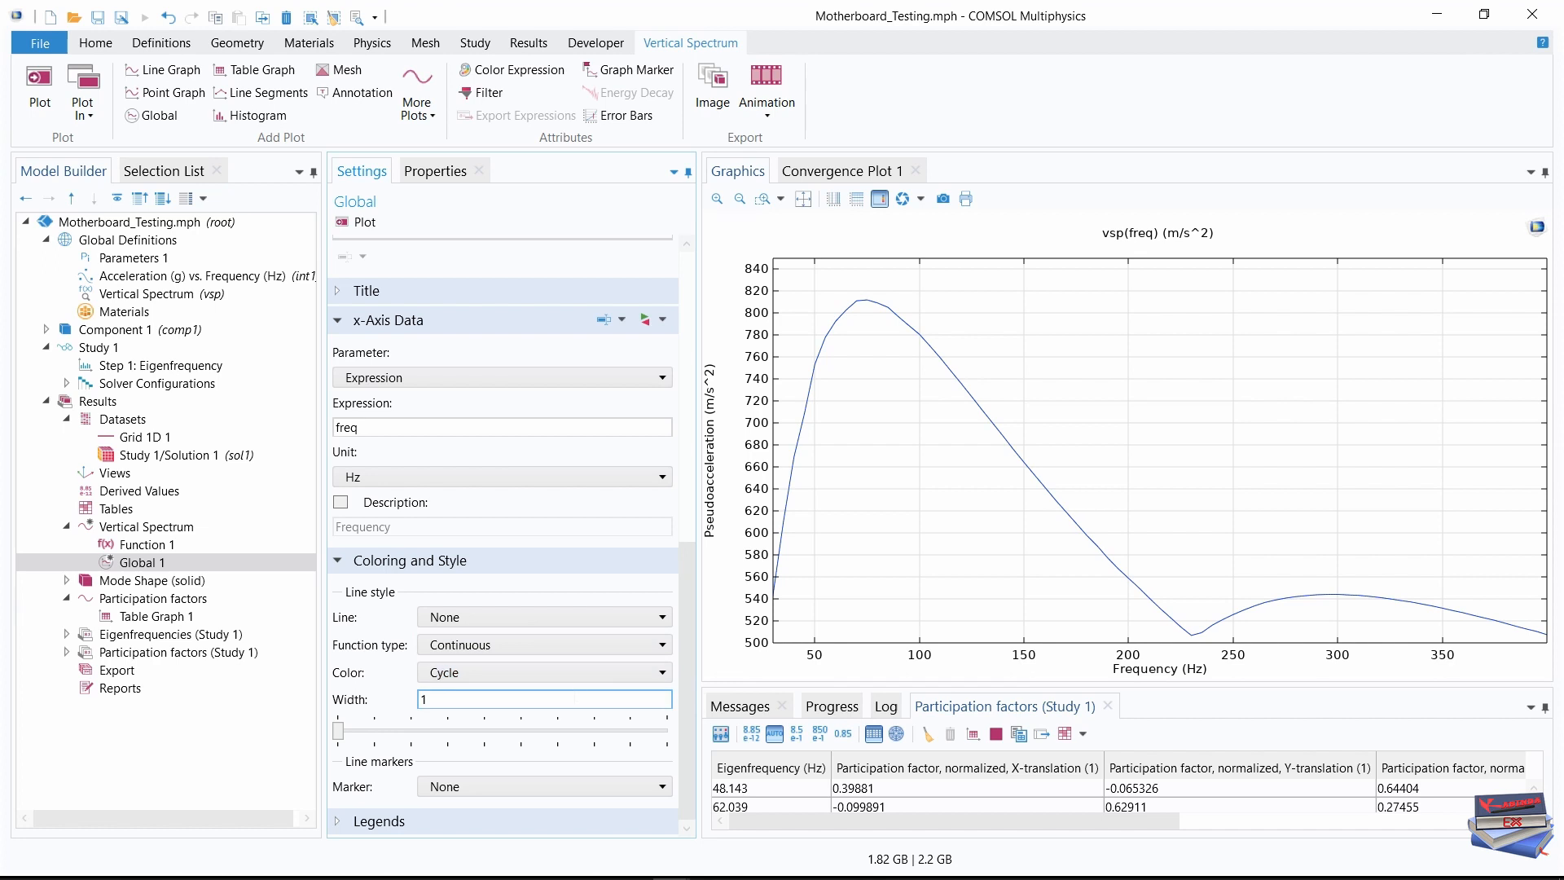
left_click(506, 796)
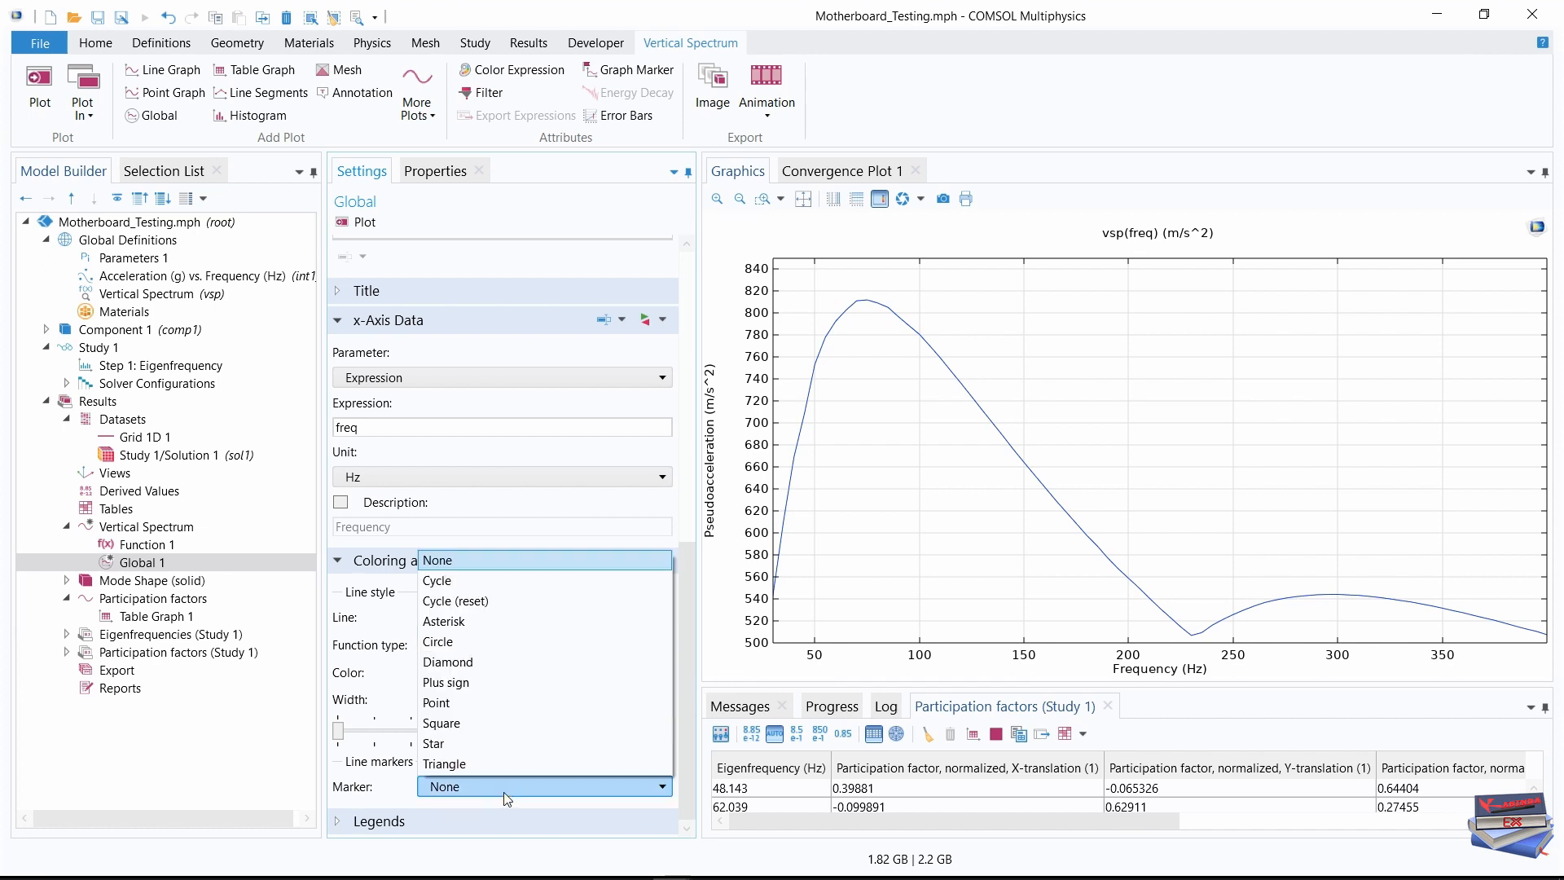
left_click(441, 583)
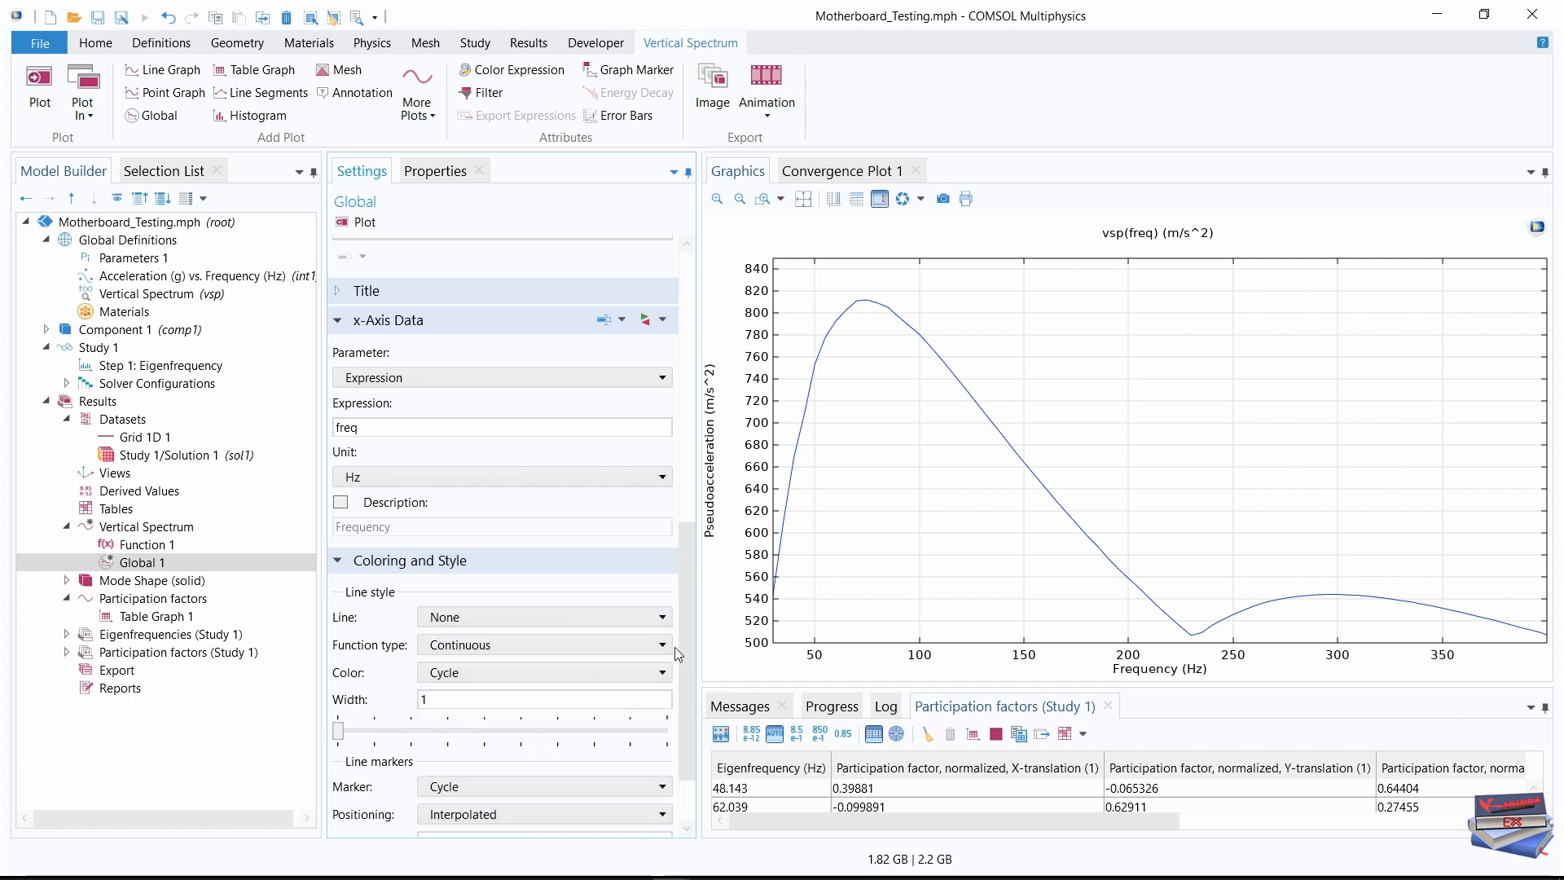
left_click_drag(684, 590, 682, 648)
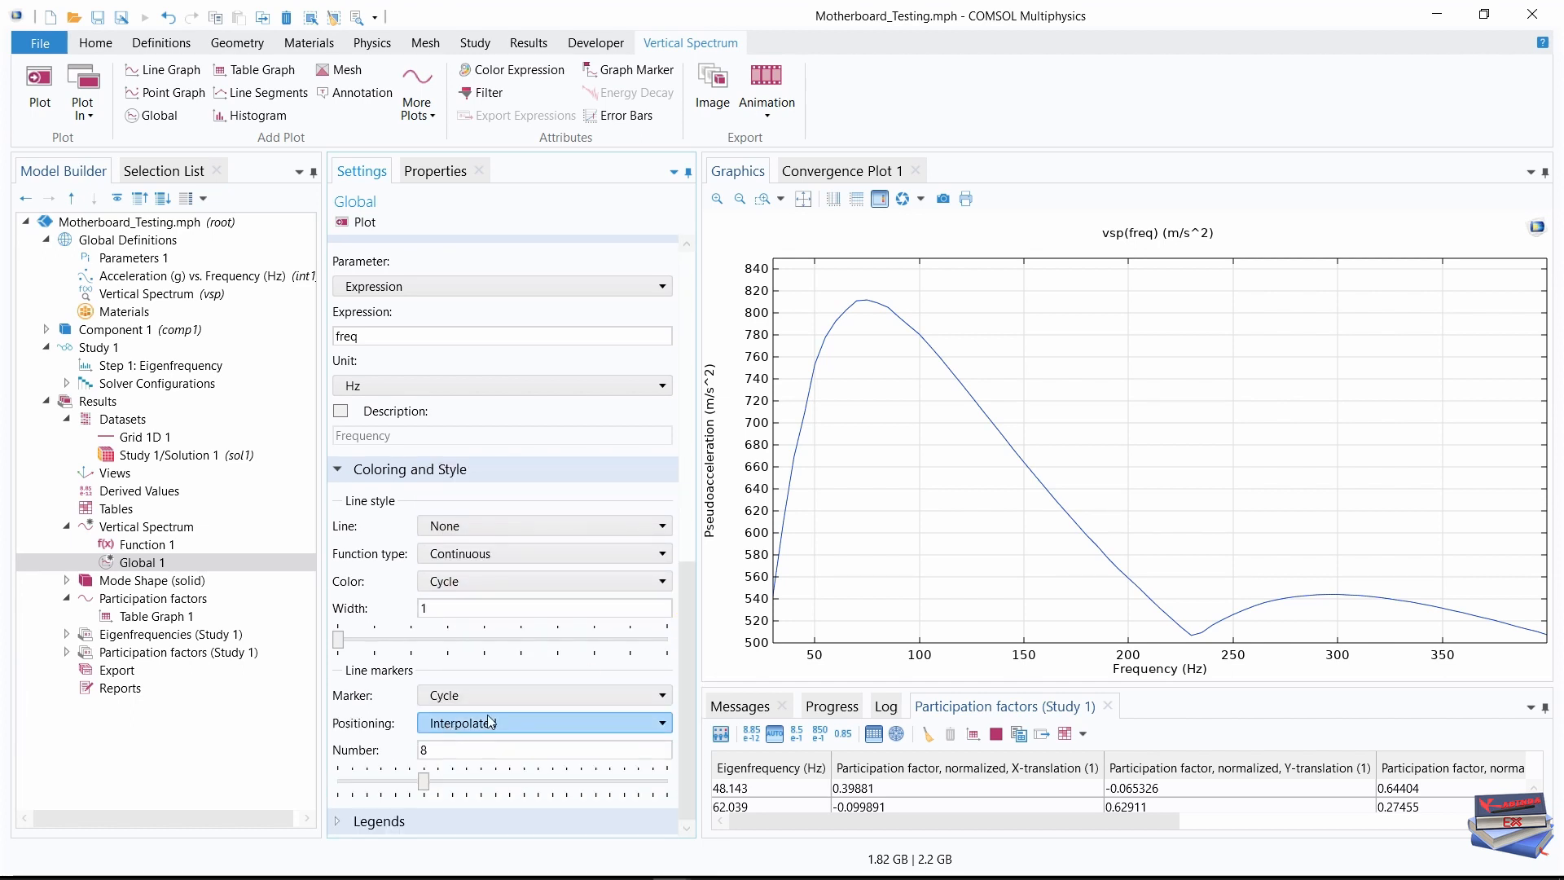
left_click(537, 723)
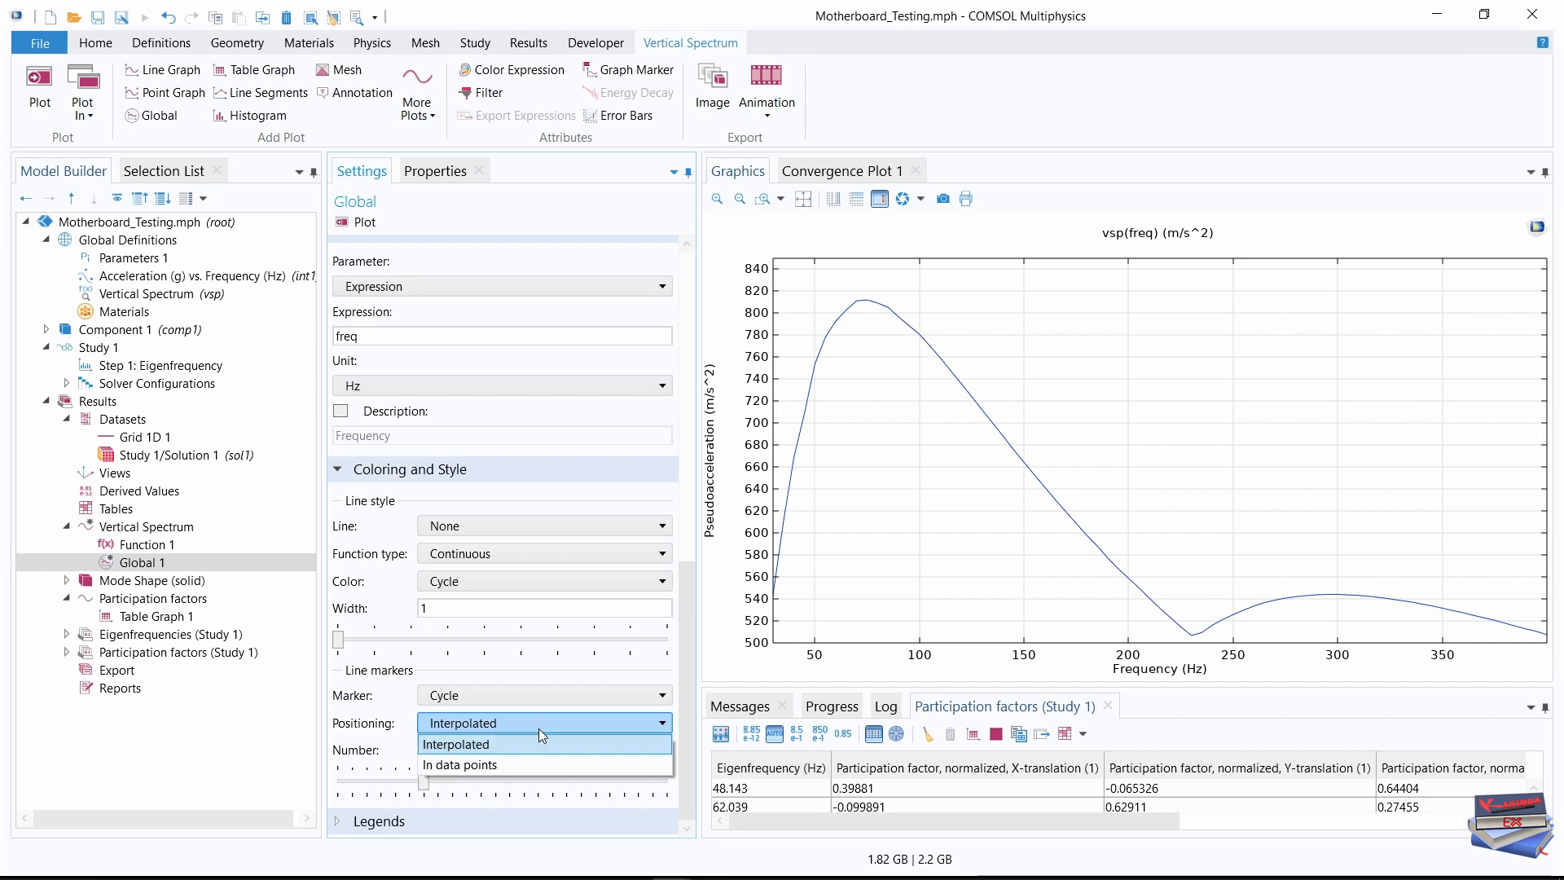
left_click(468, 767)
Give the Global plot a manual legend reading "Values at eigenfrequencies" and plot the result
left_click(685, 568)
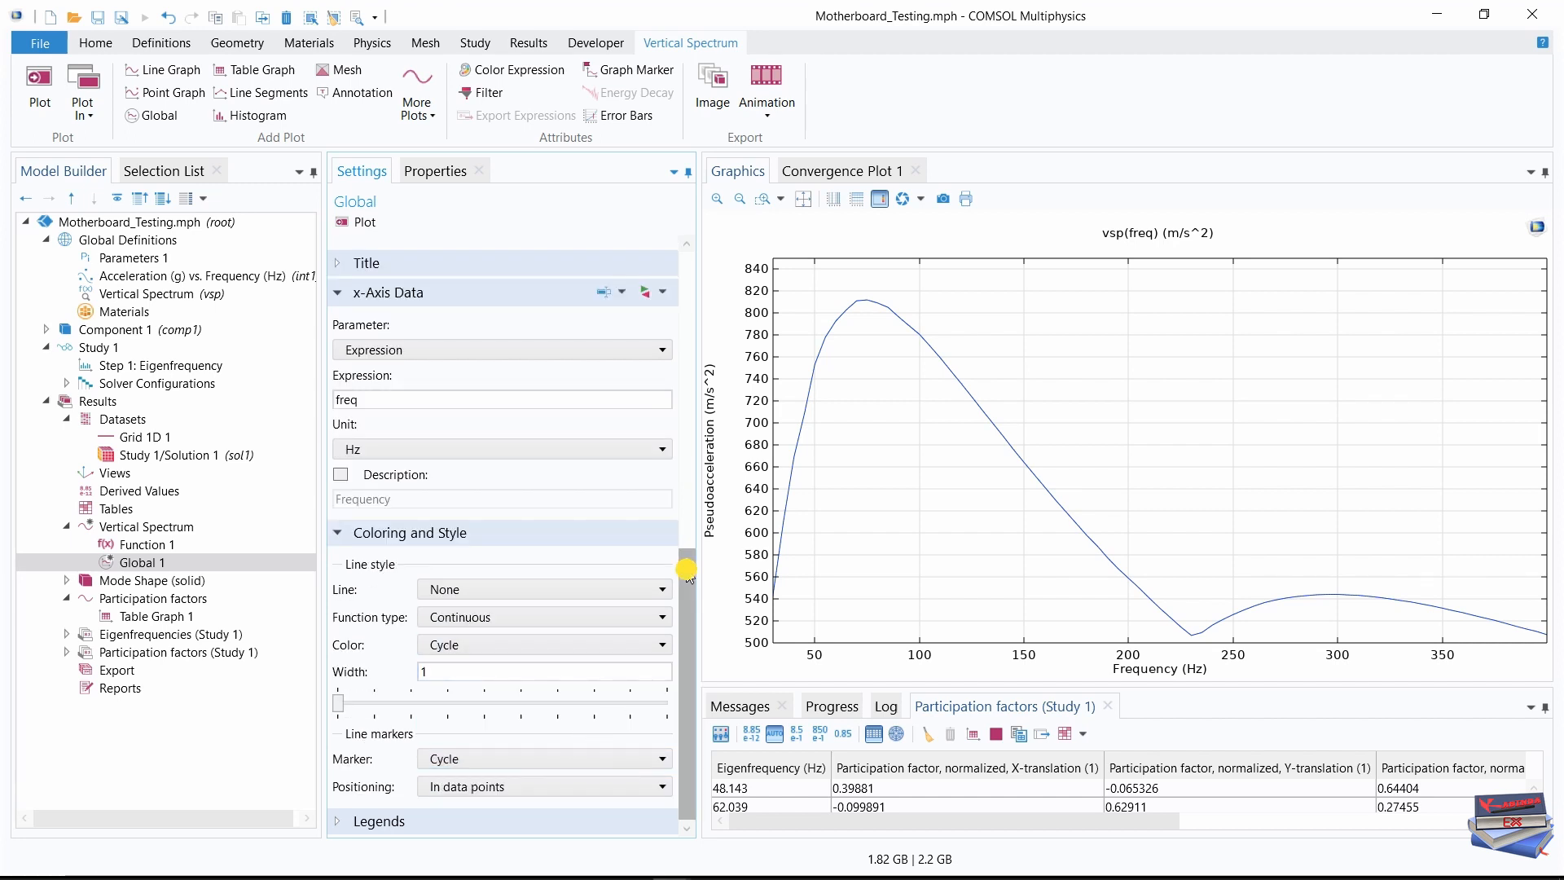
left_click(336, 821)
left_click_drag(682, 559, 682, 710)
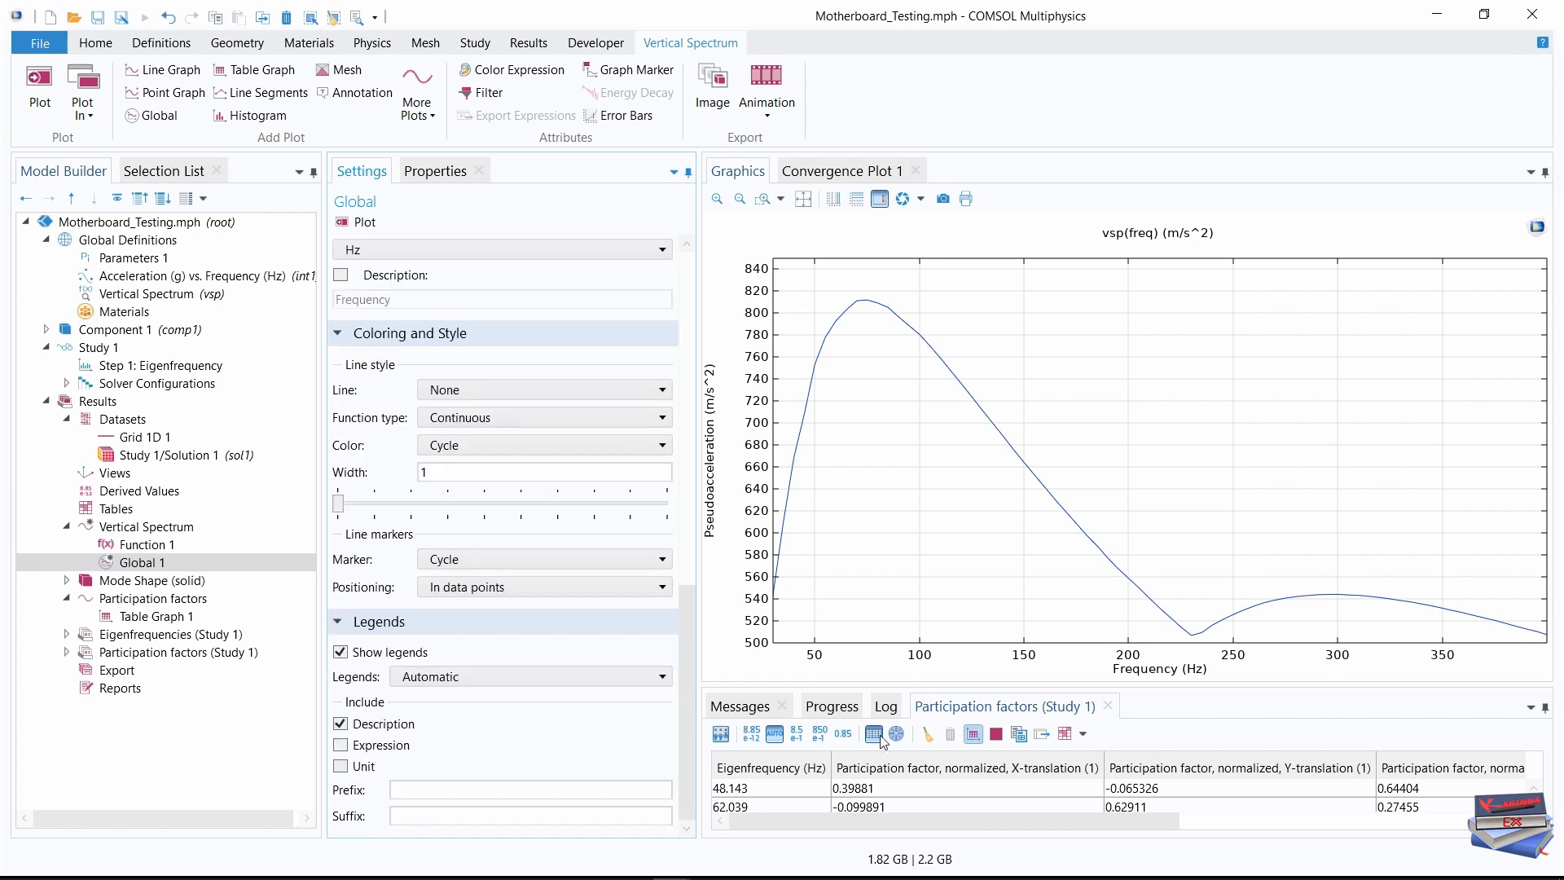
left_click(526, 679)
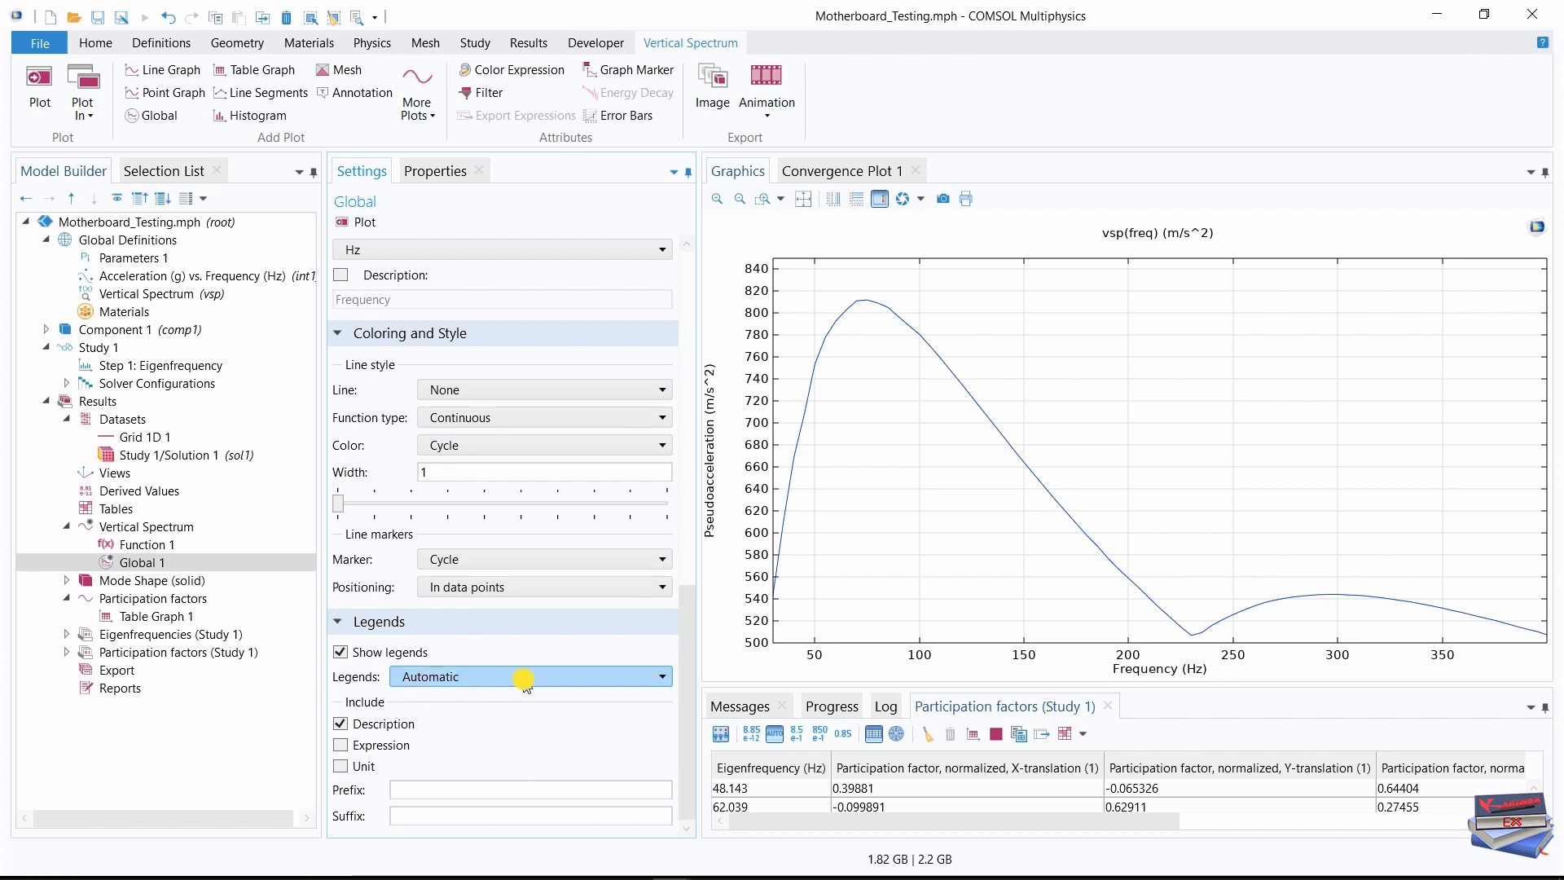
left_click(441, 711)
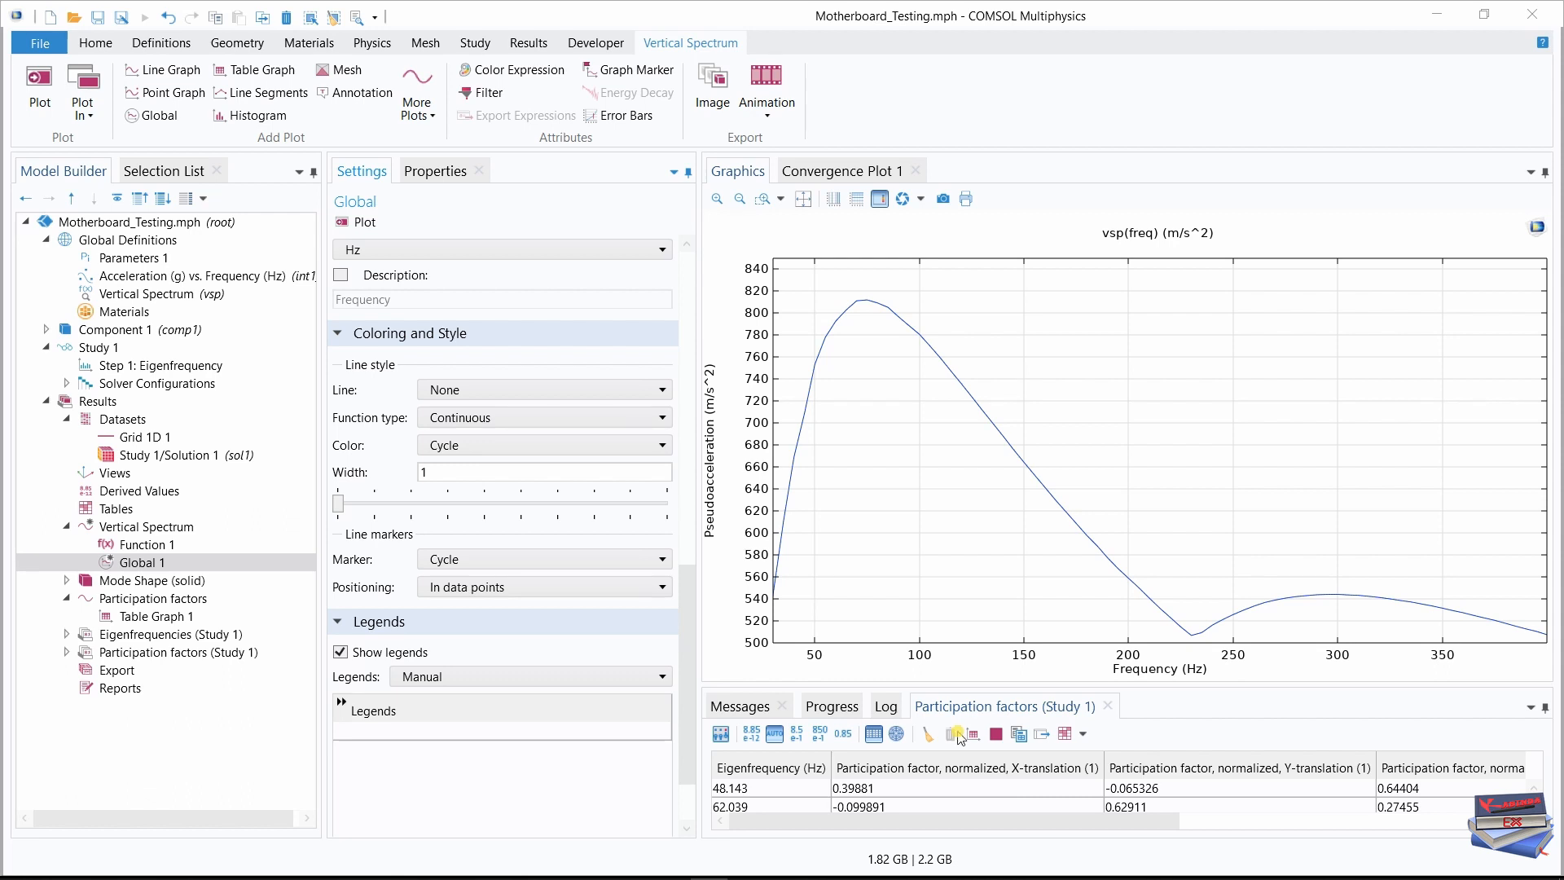
left_click(370, 731)
type("Values at eigenfrequencies")
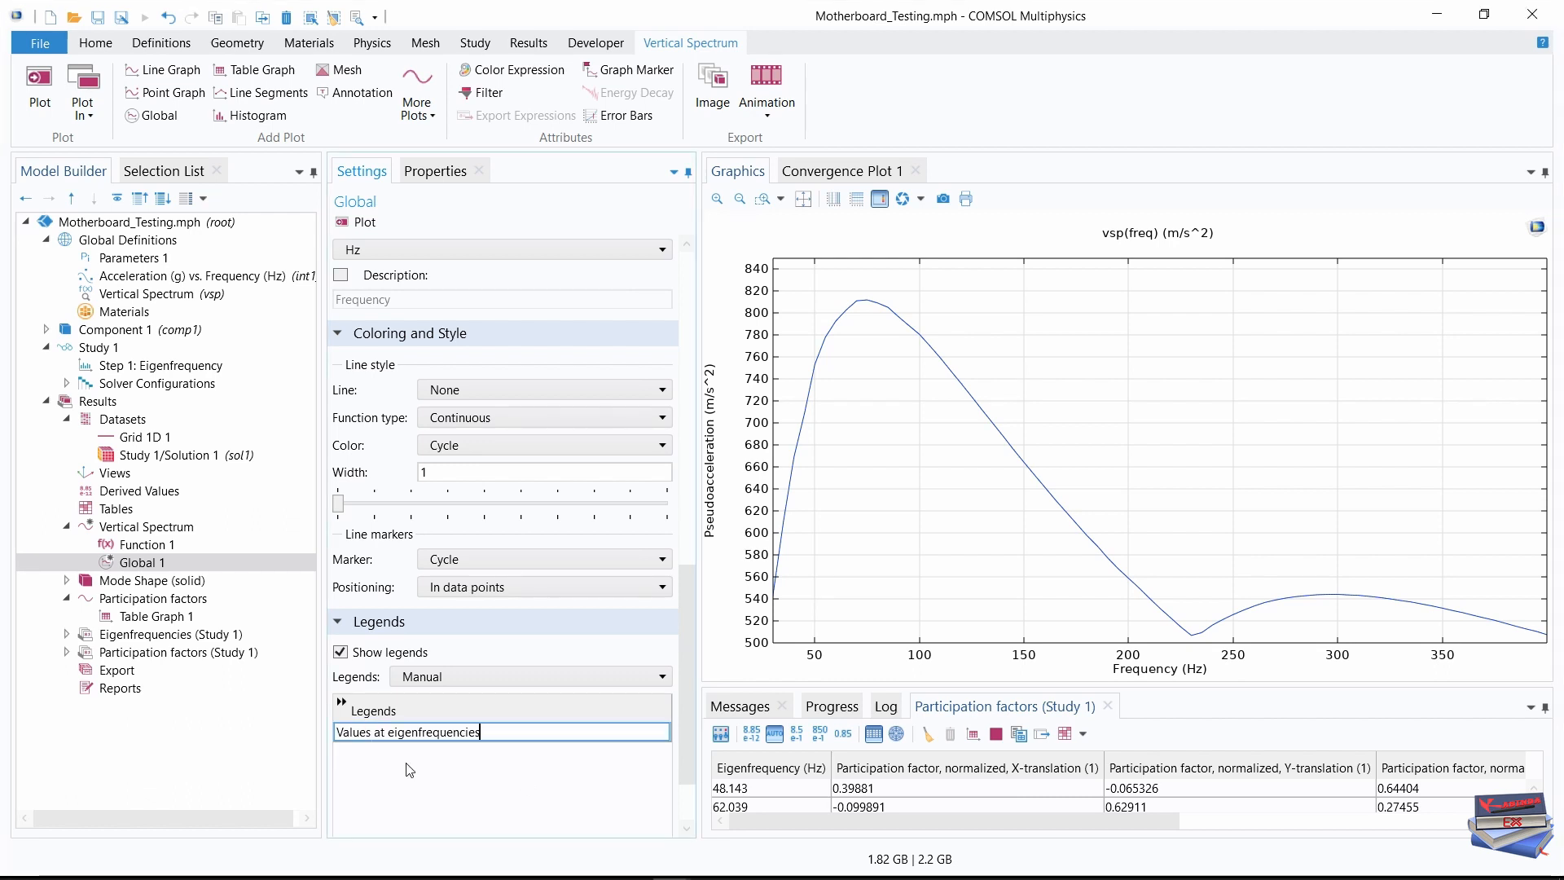
left_click(437, 794)
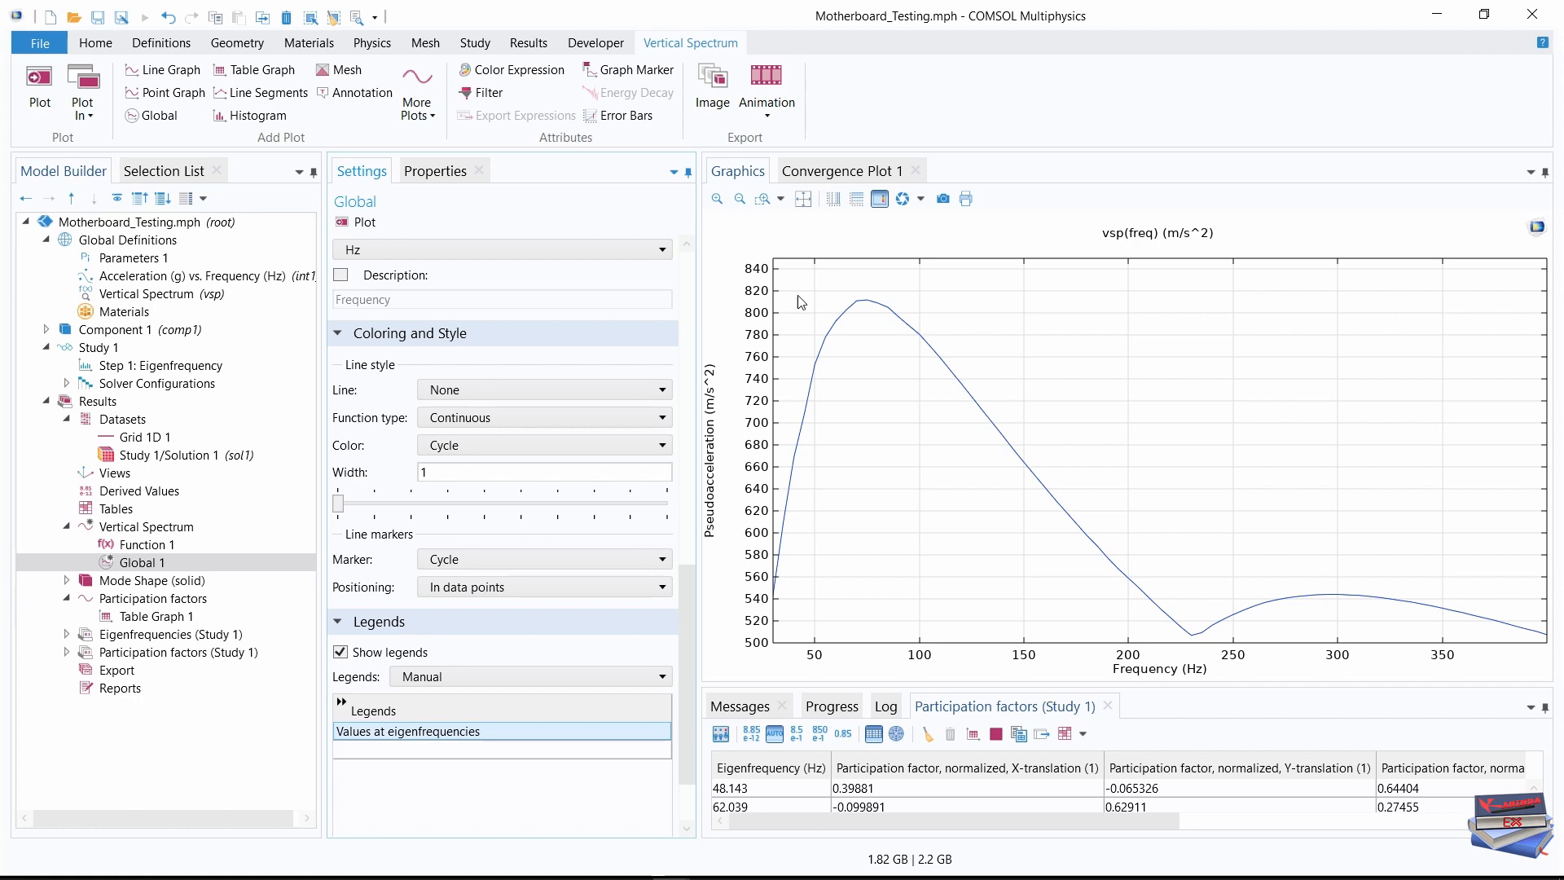
left_click(343, 221)
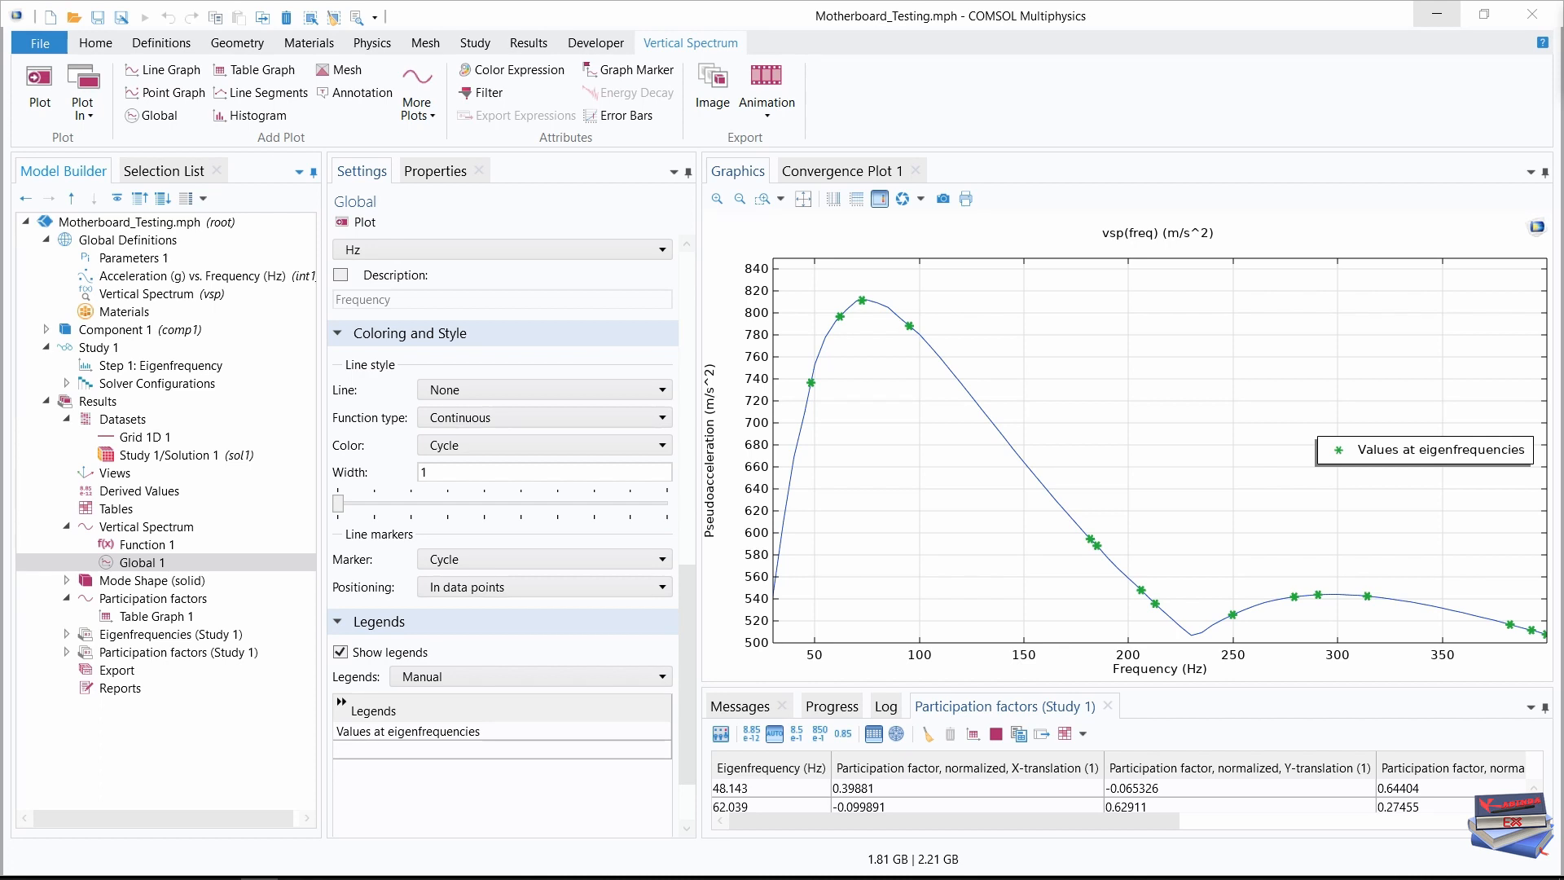
Plot the Mode Shape (solid) group at the 72.526 Hz eigenfrequency
left_click(127, 583)
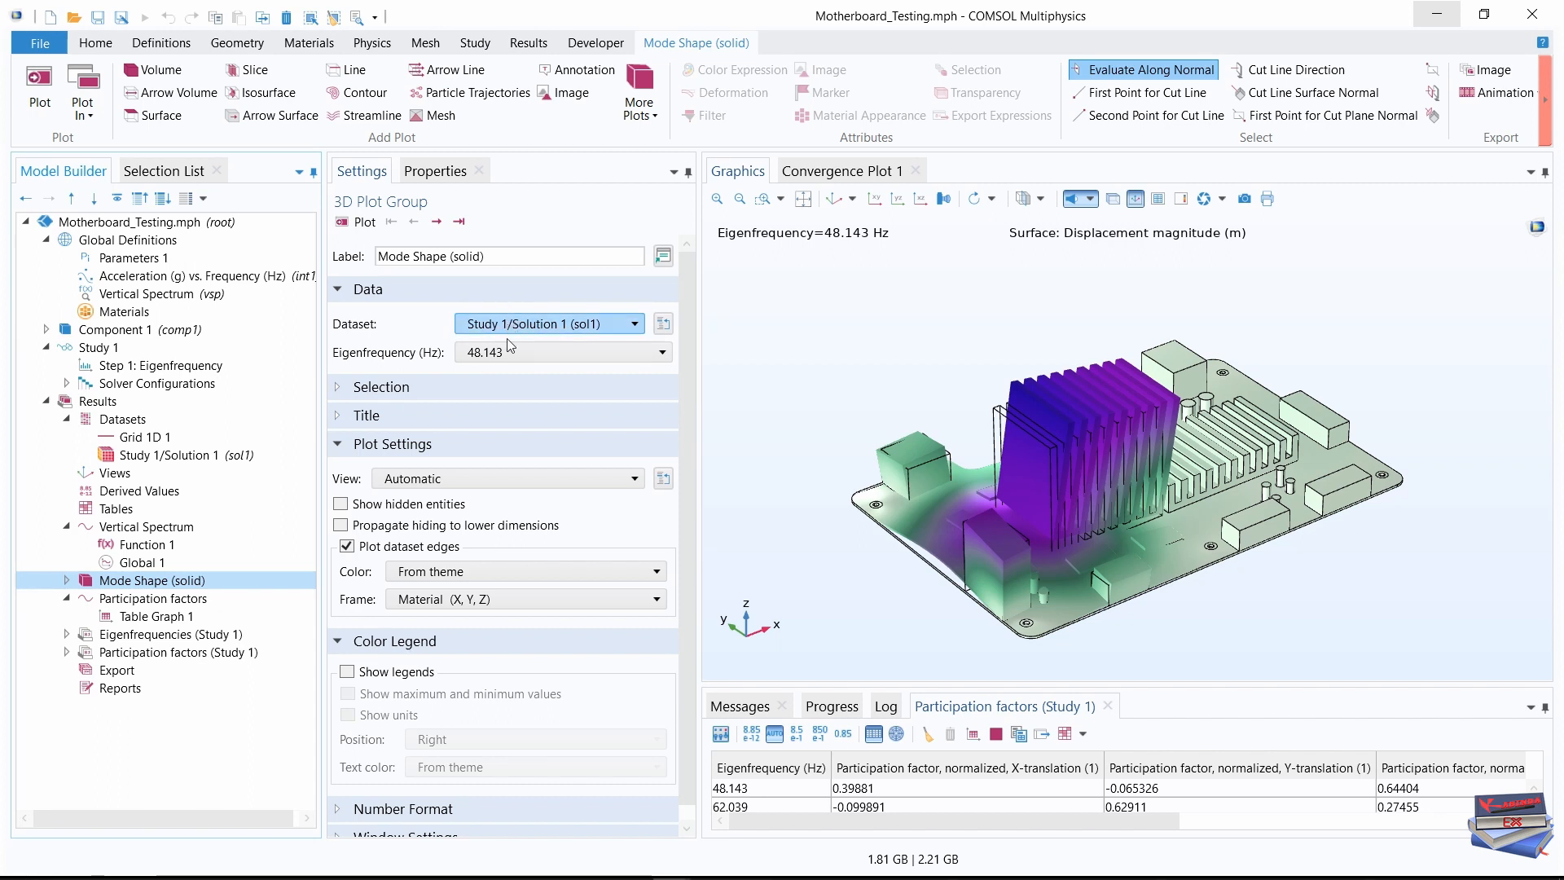
left_click(542, 357)
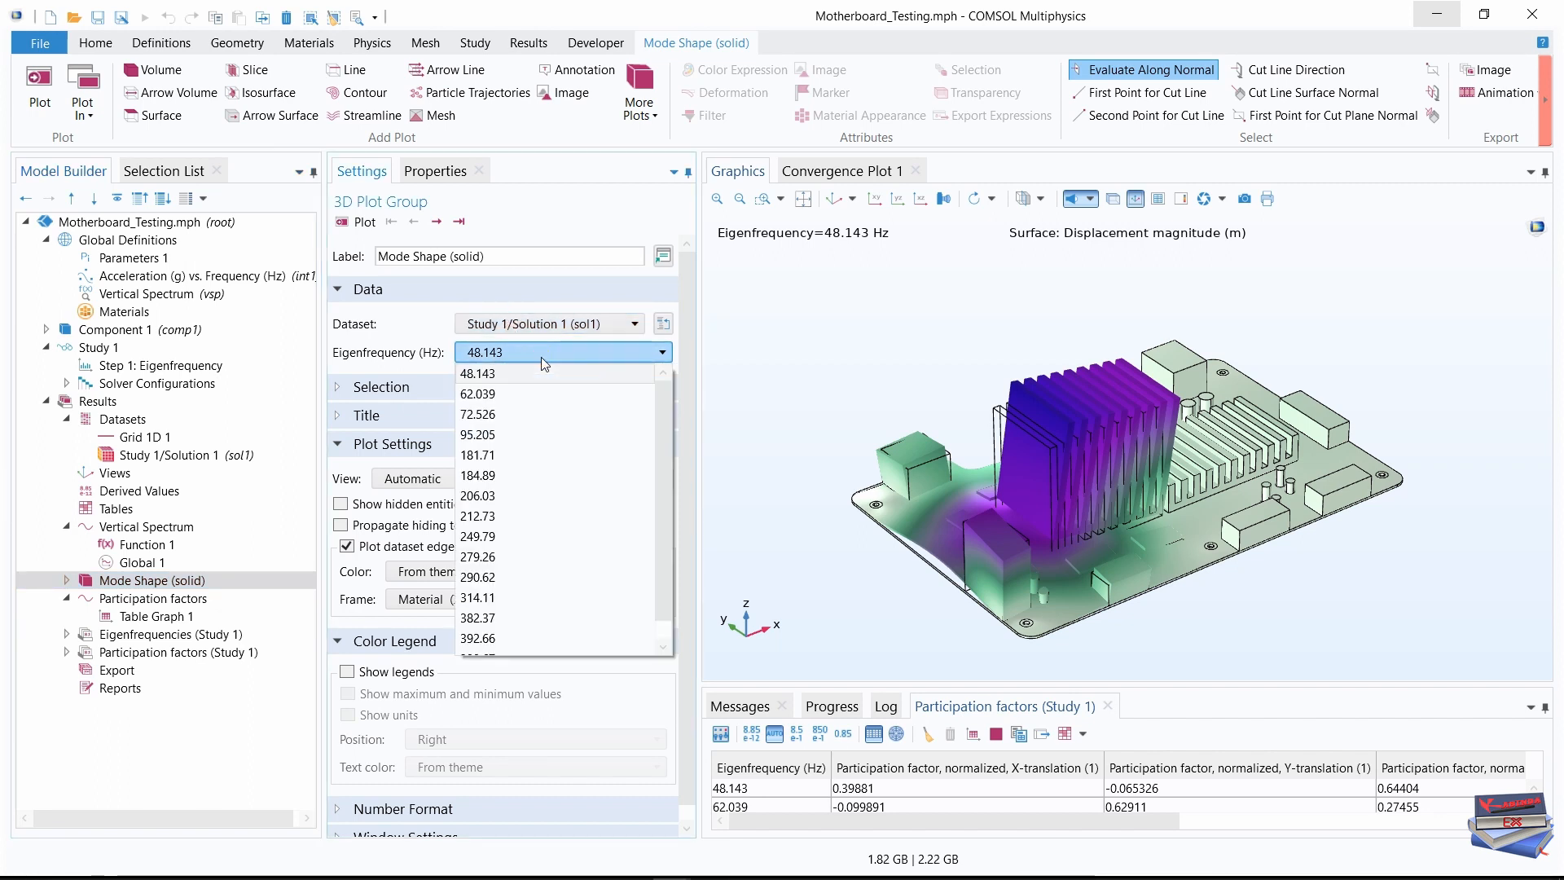
left_click(496, 424)
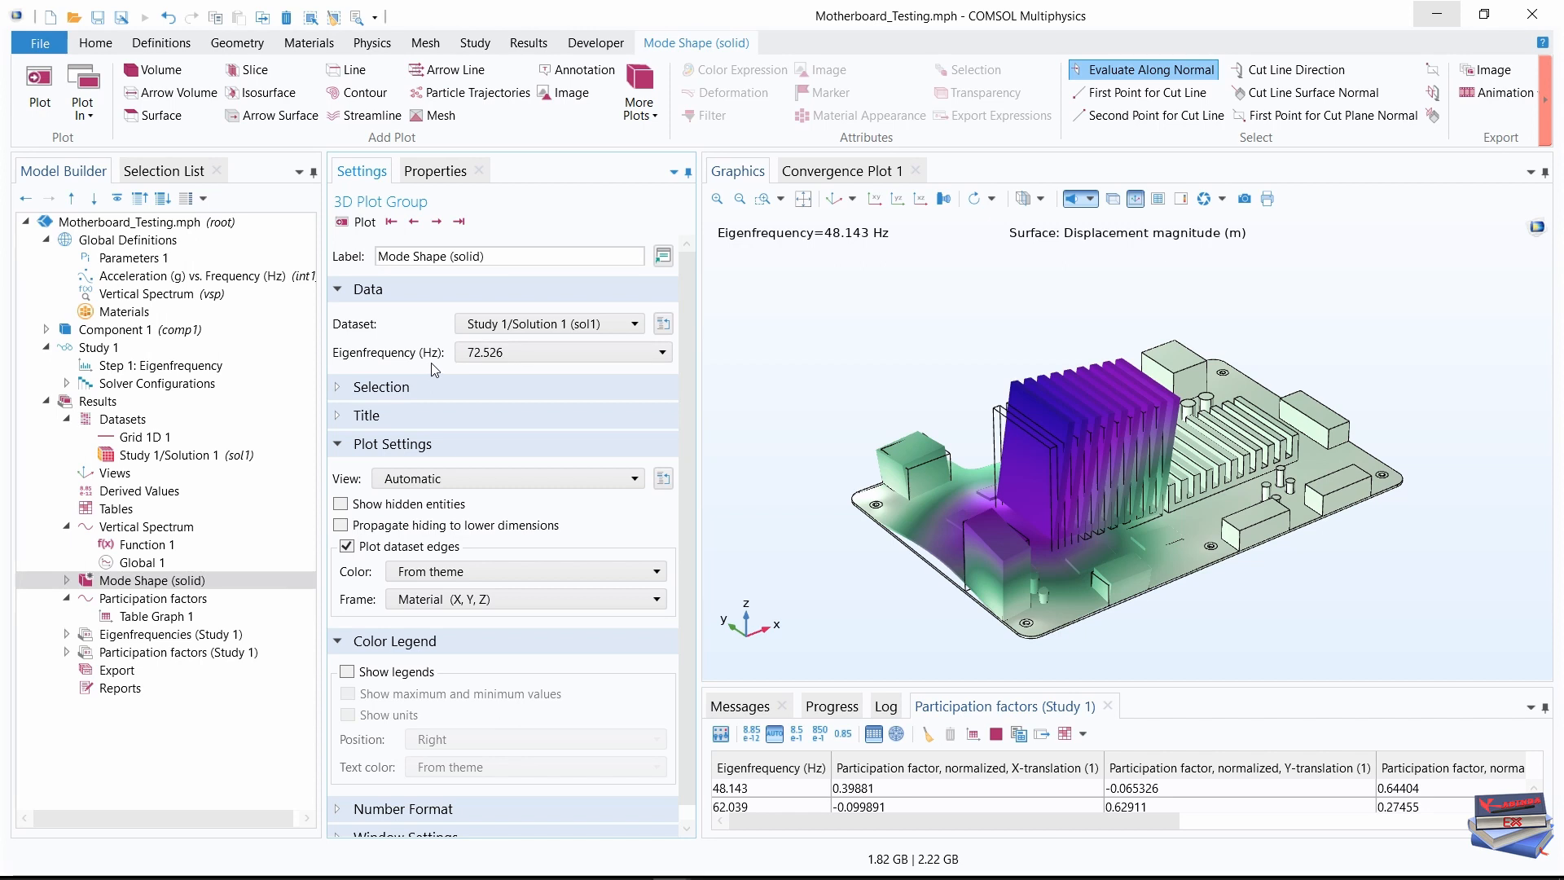
left_click(352, 225)
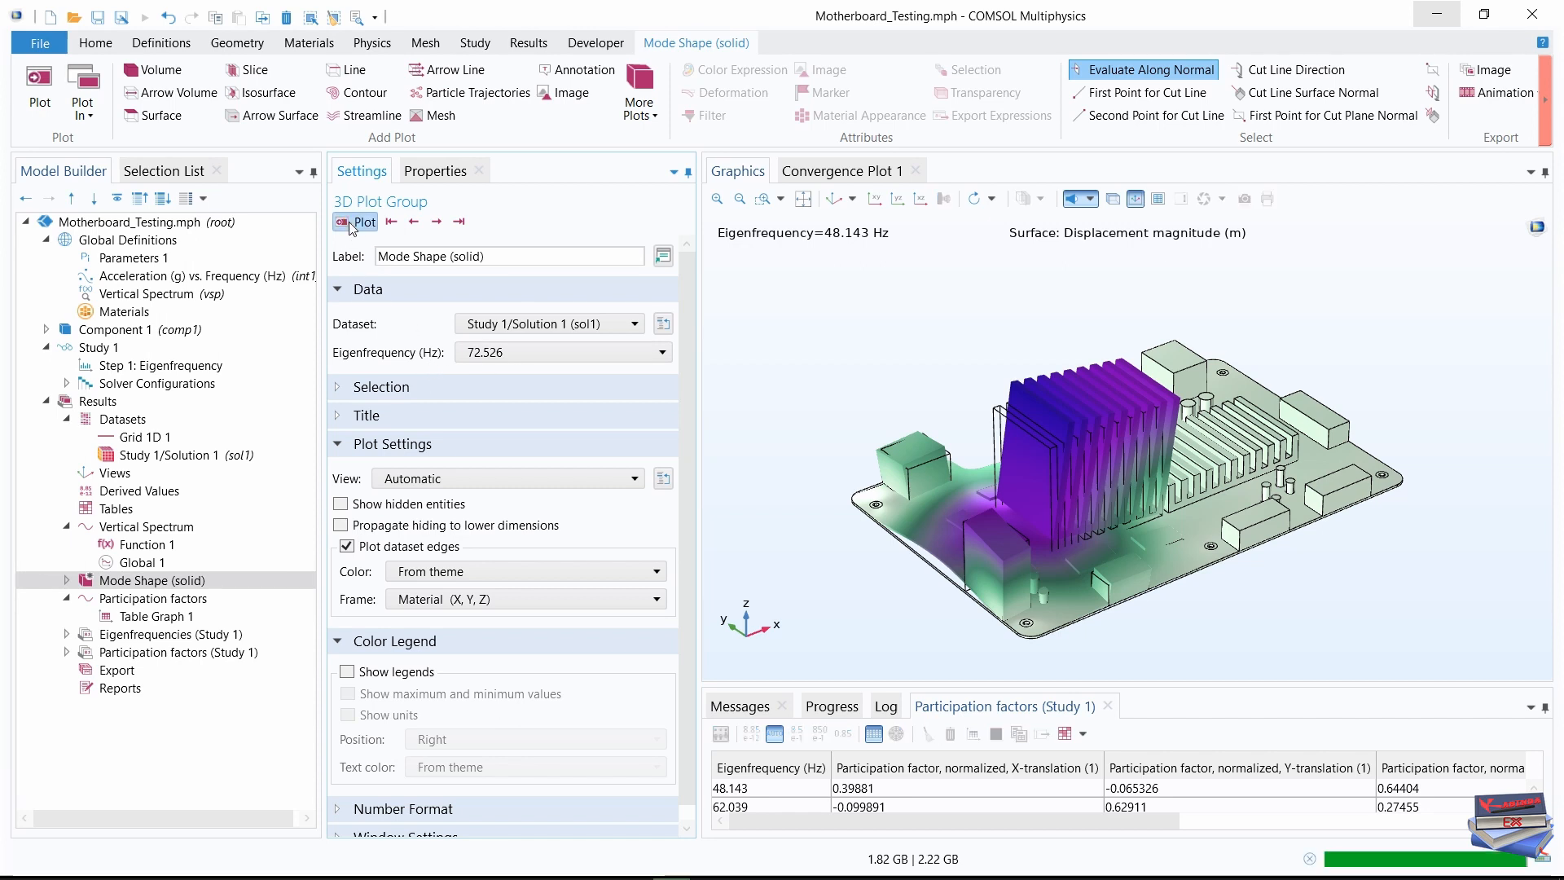
left_click(834, 201)
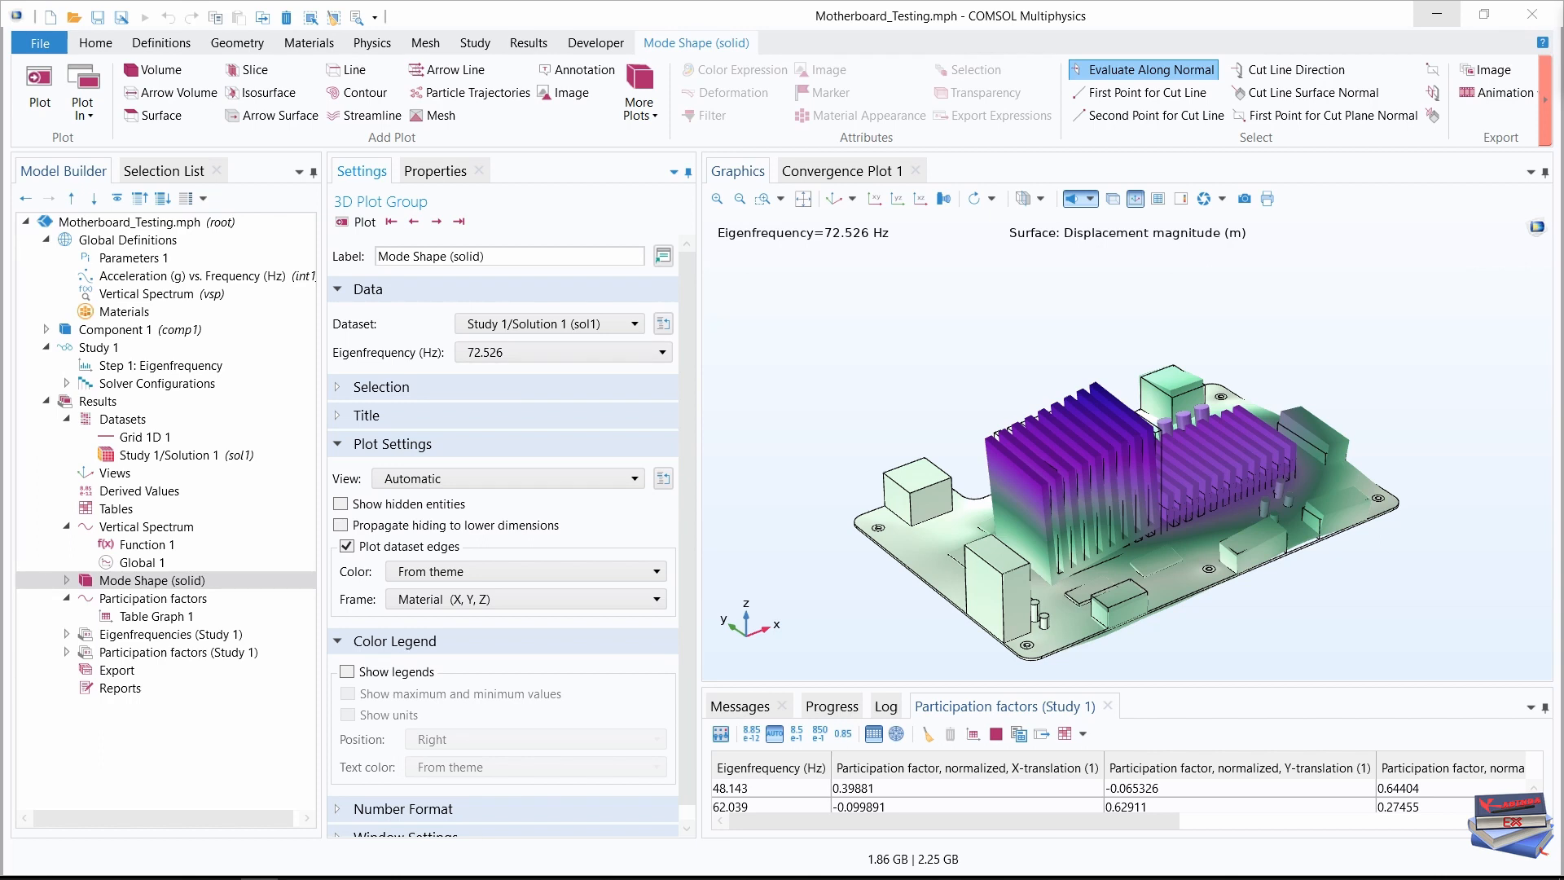
Plot the board's mode shape at the 62.039 Hz eigenfrequency
left_click(662, 351)
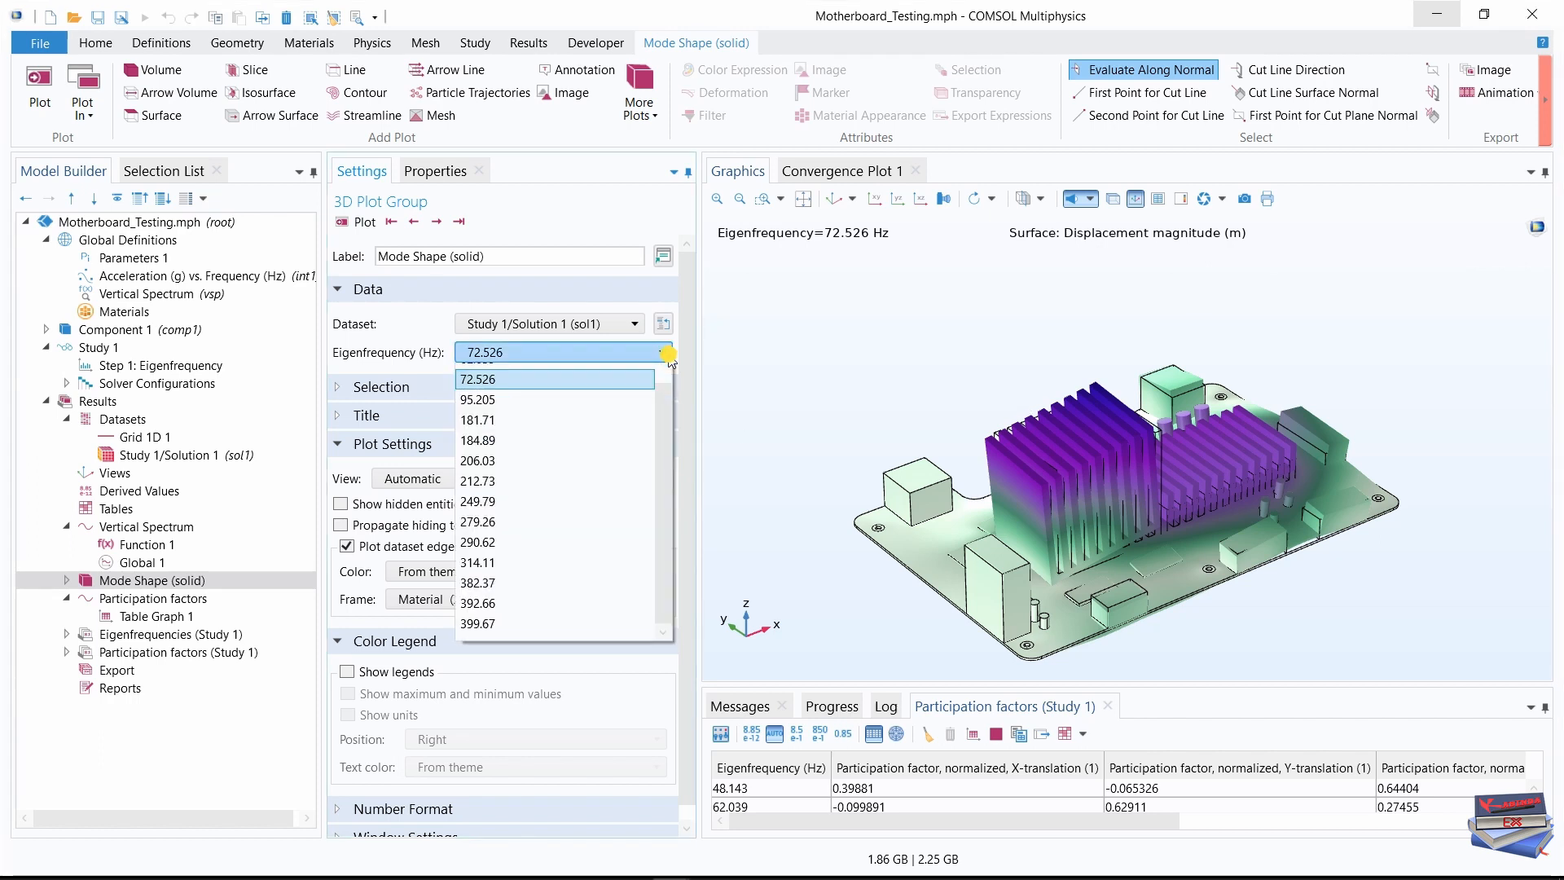
left_click_drag(663, 441, 665, 407)
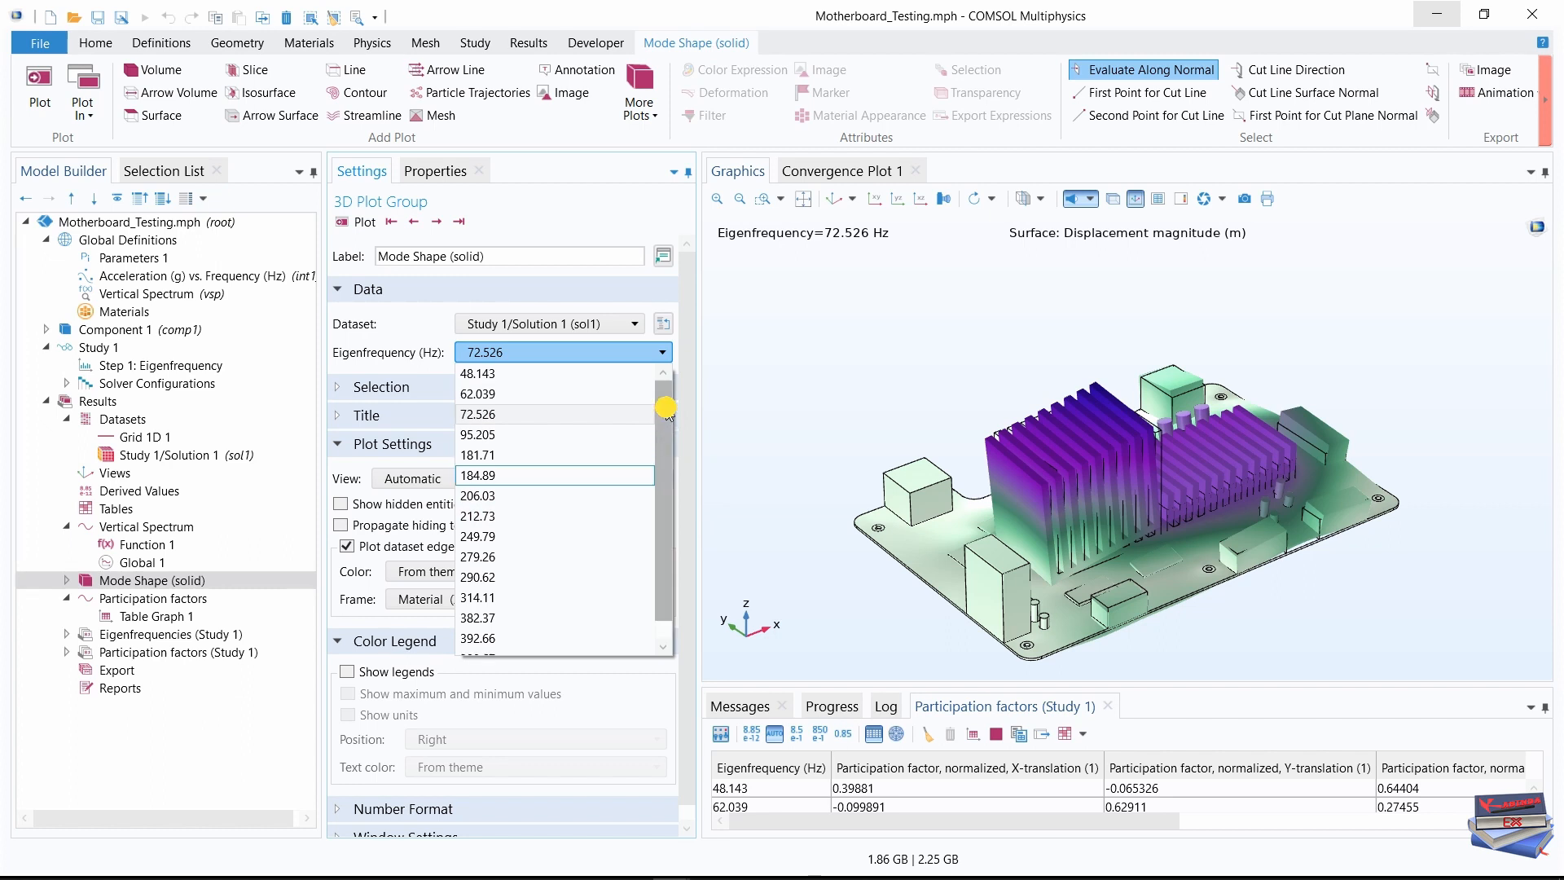
left_click(526, 395)
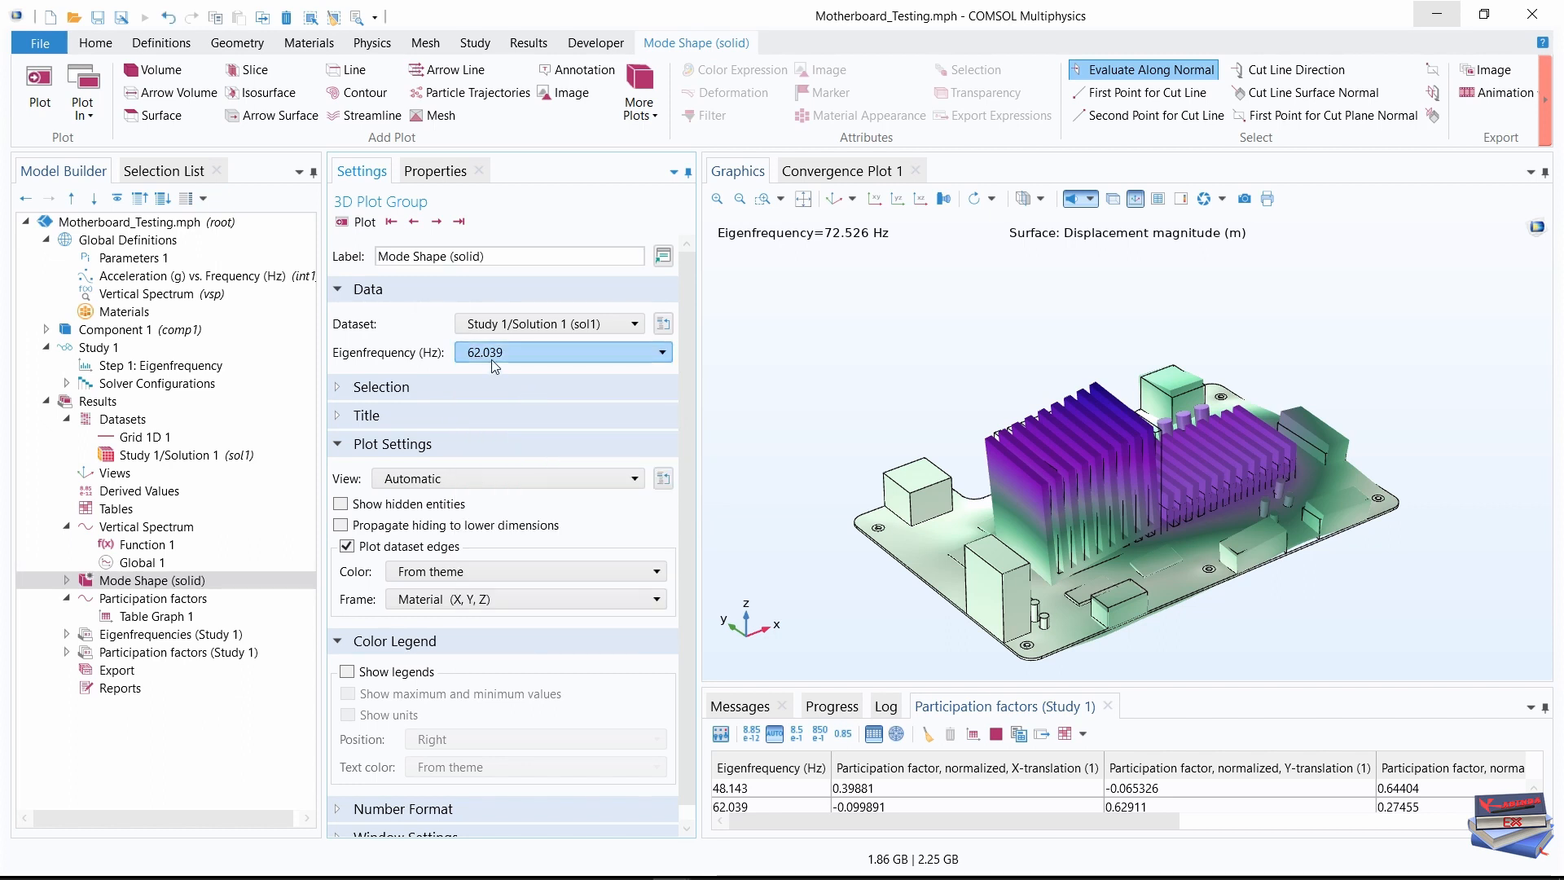
left_click(359, 223)
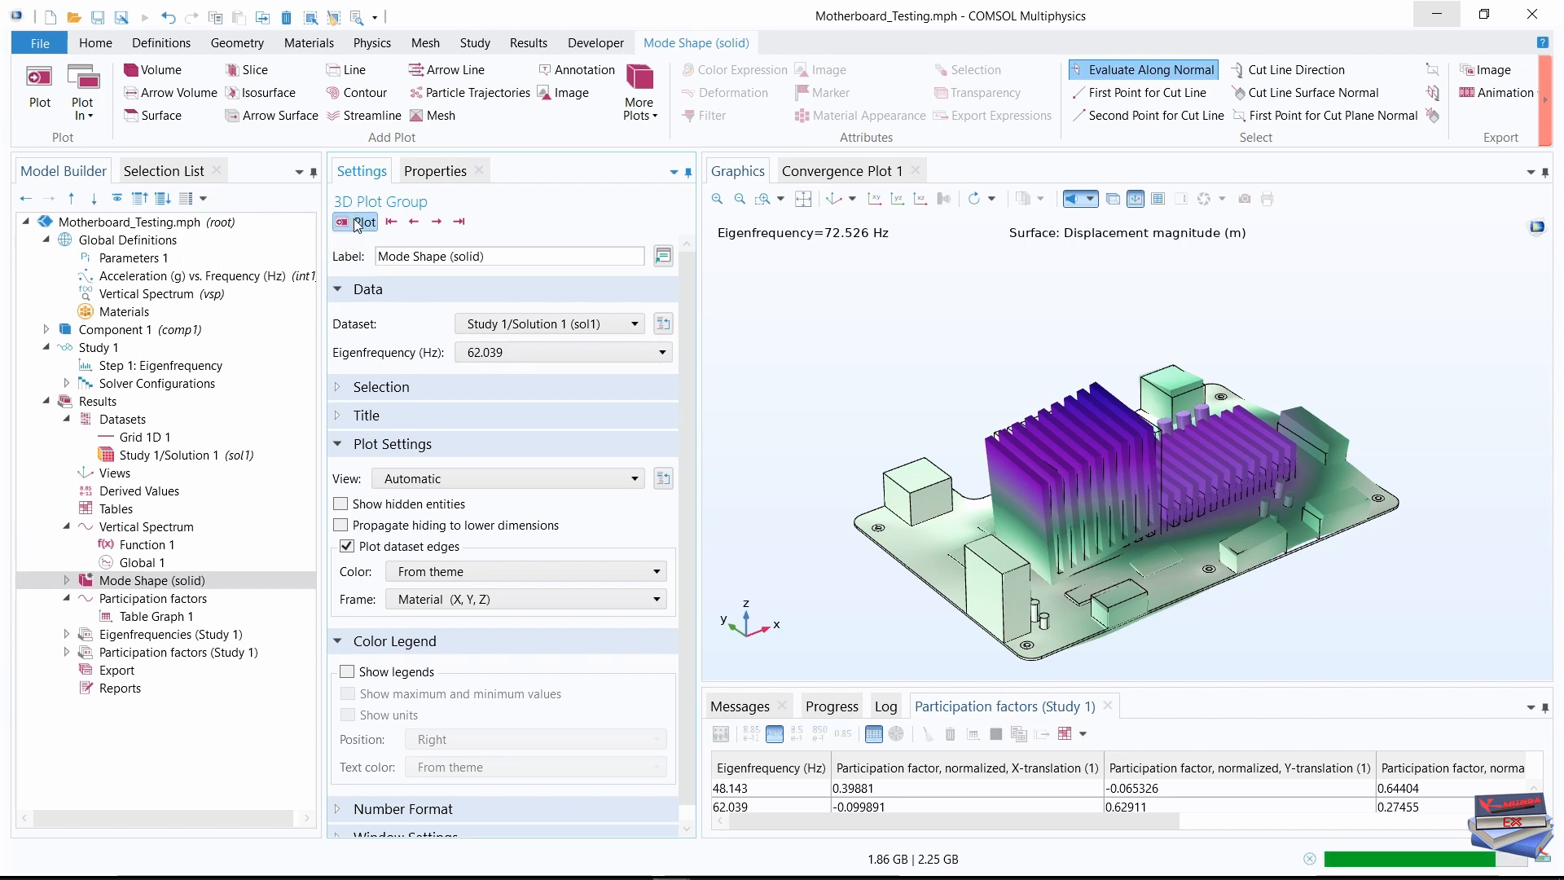
Switch the mode shape plot back to the 72.526 Hz eigenfrequency and replot it
left_click(652, 353)
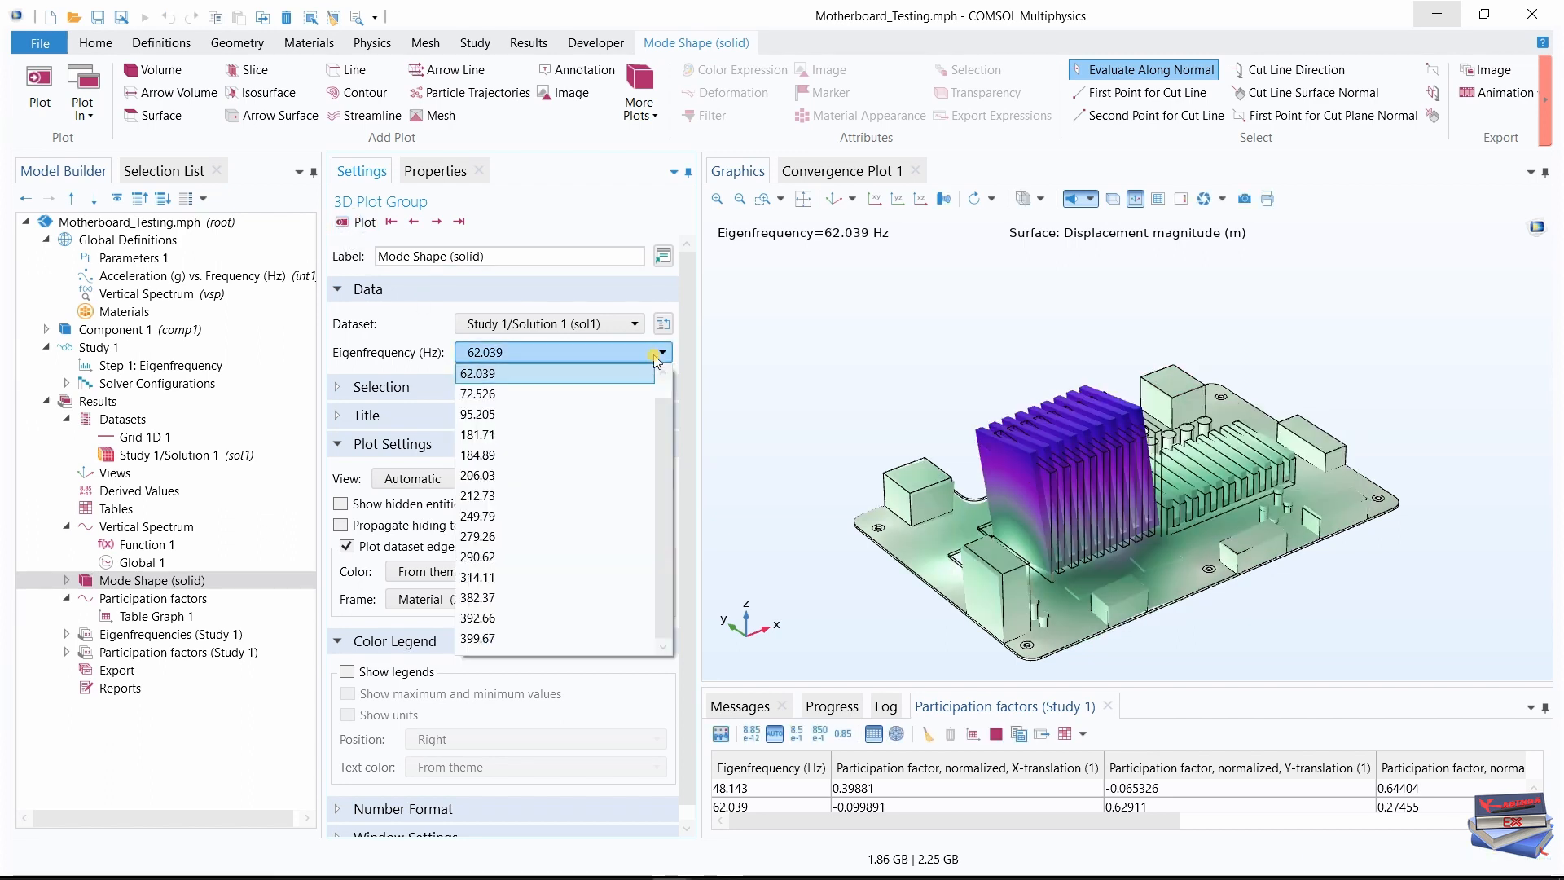
scroll(663, 412, "up", 1)
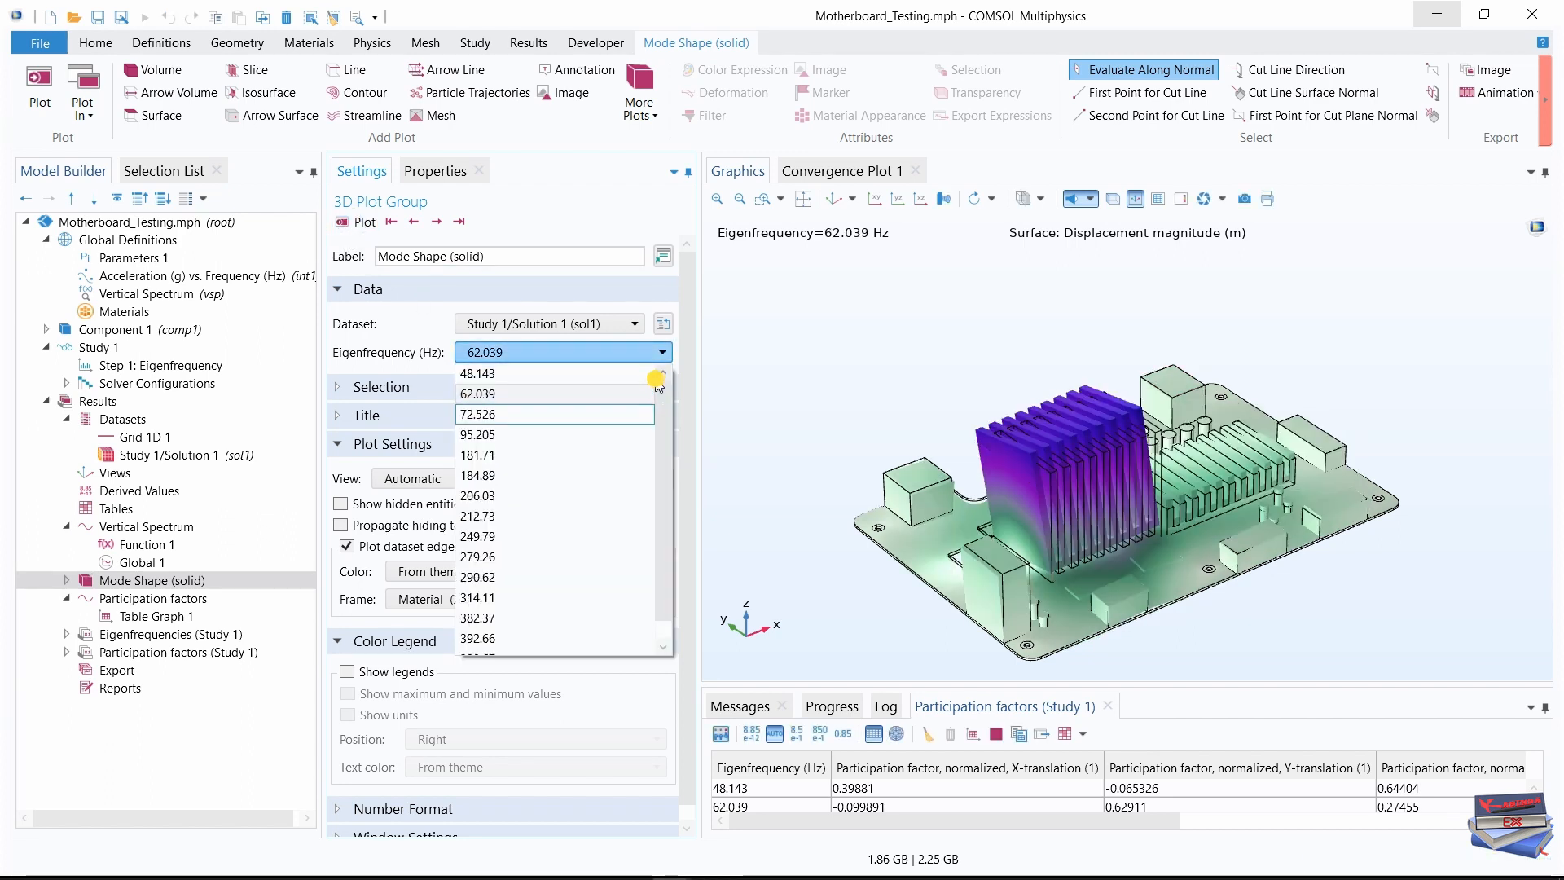
left_click(502, 414)
left_click(359, 221)
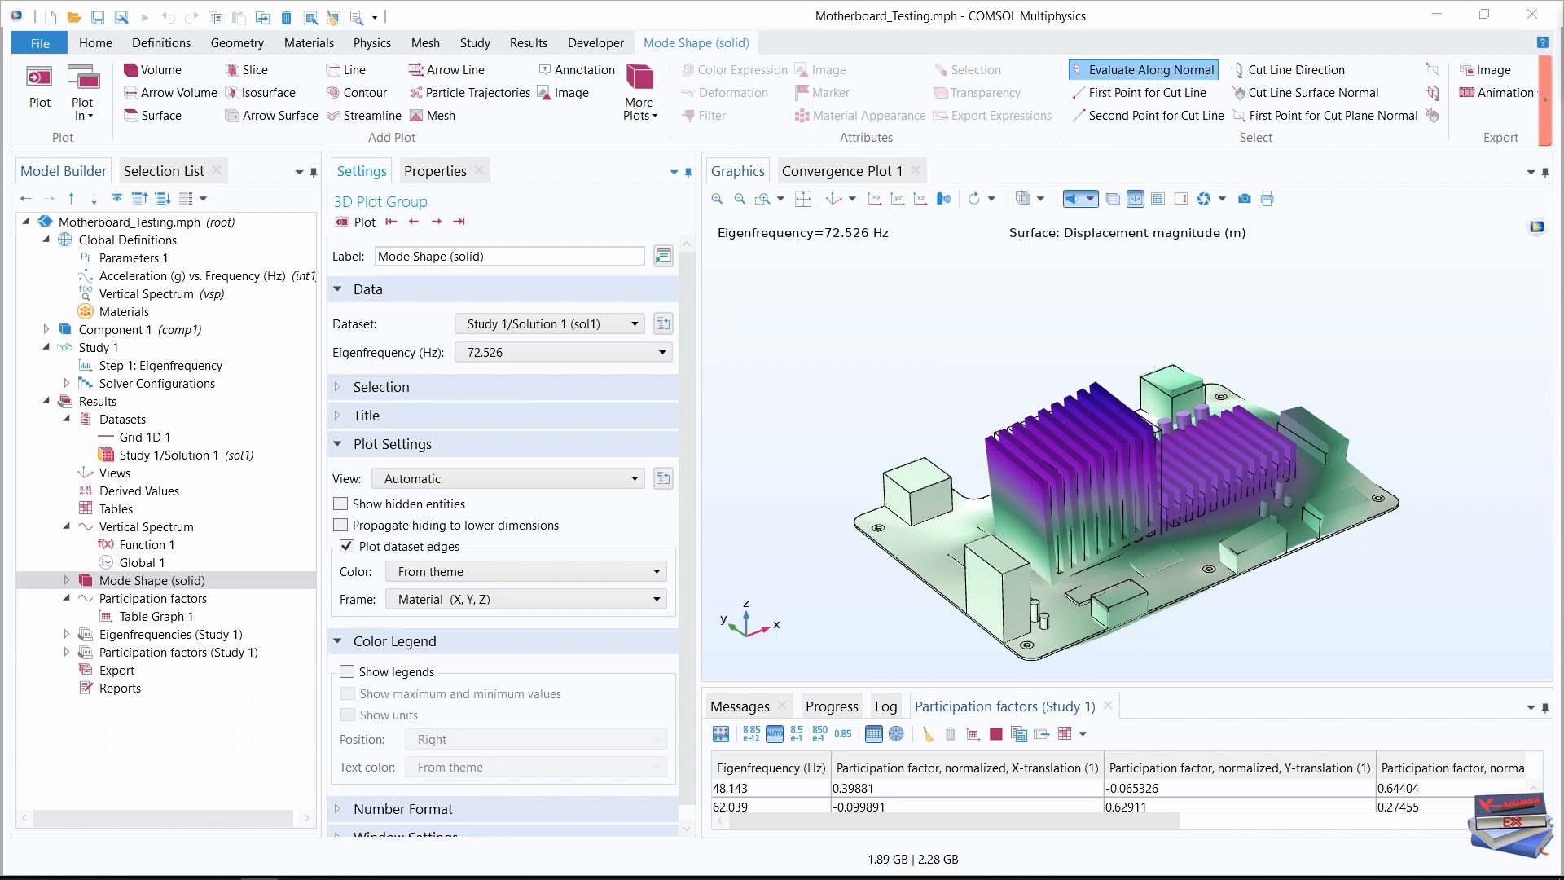
Add a global evaluation for Study 1 and insert the Response Spectrum 1 effective modal mass, Z-translation (rsp1.mEffLZ) as its expression
left_click(529, 43)
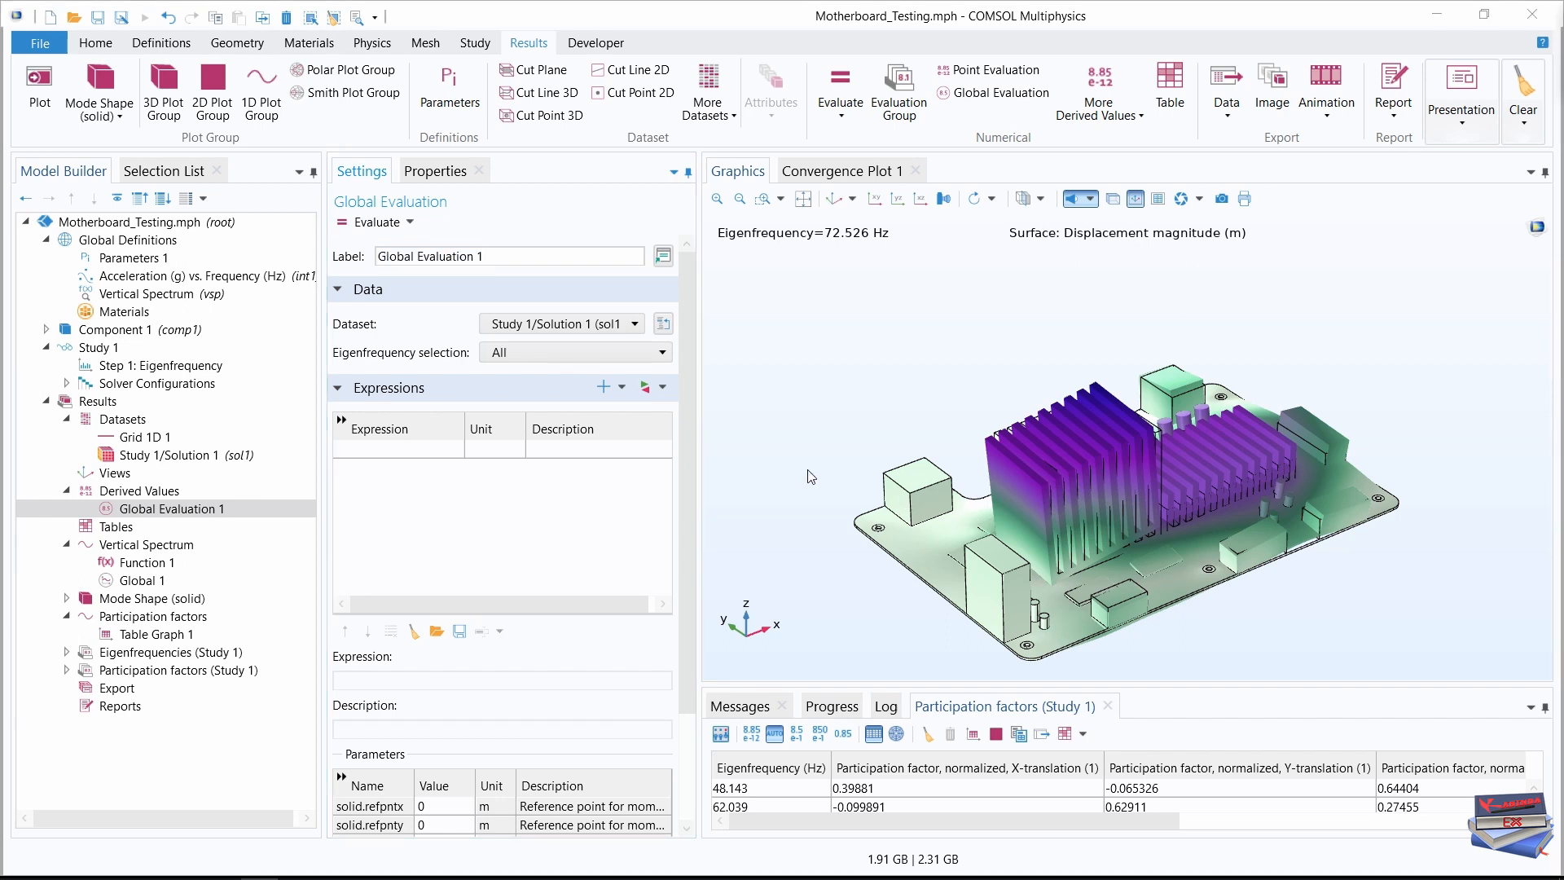
left_click(651, 388)
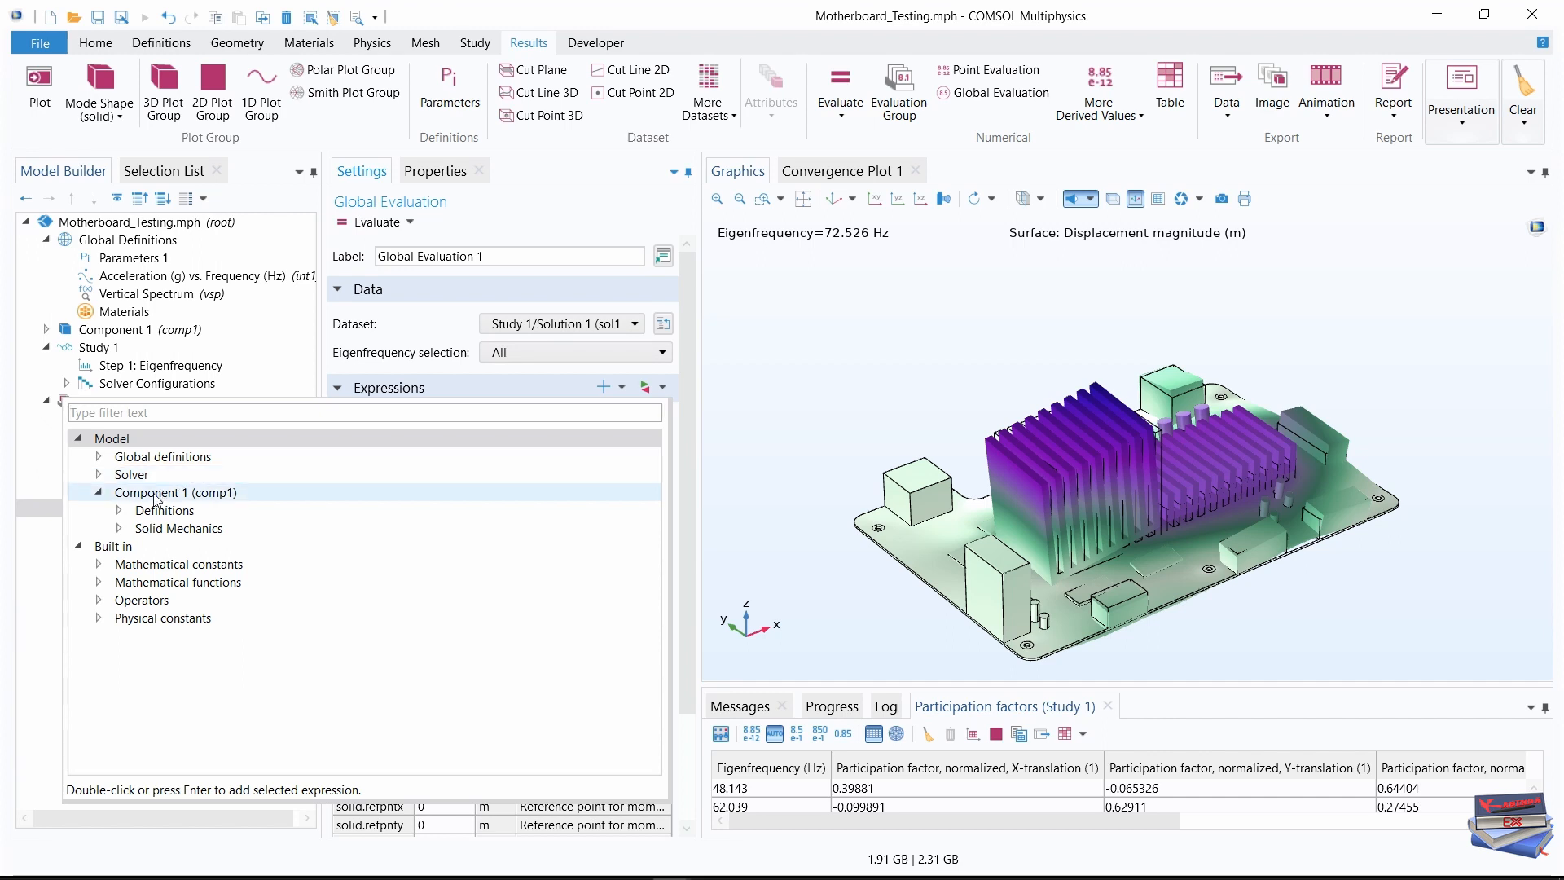
left_click(120, 511)
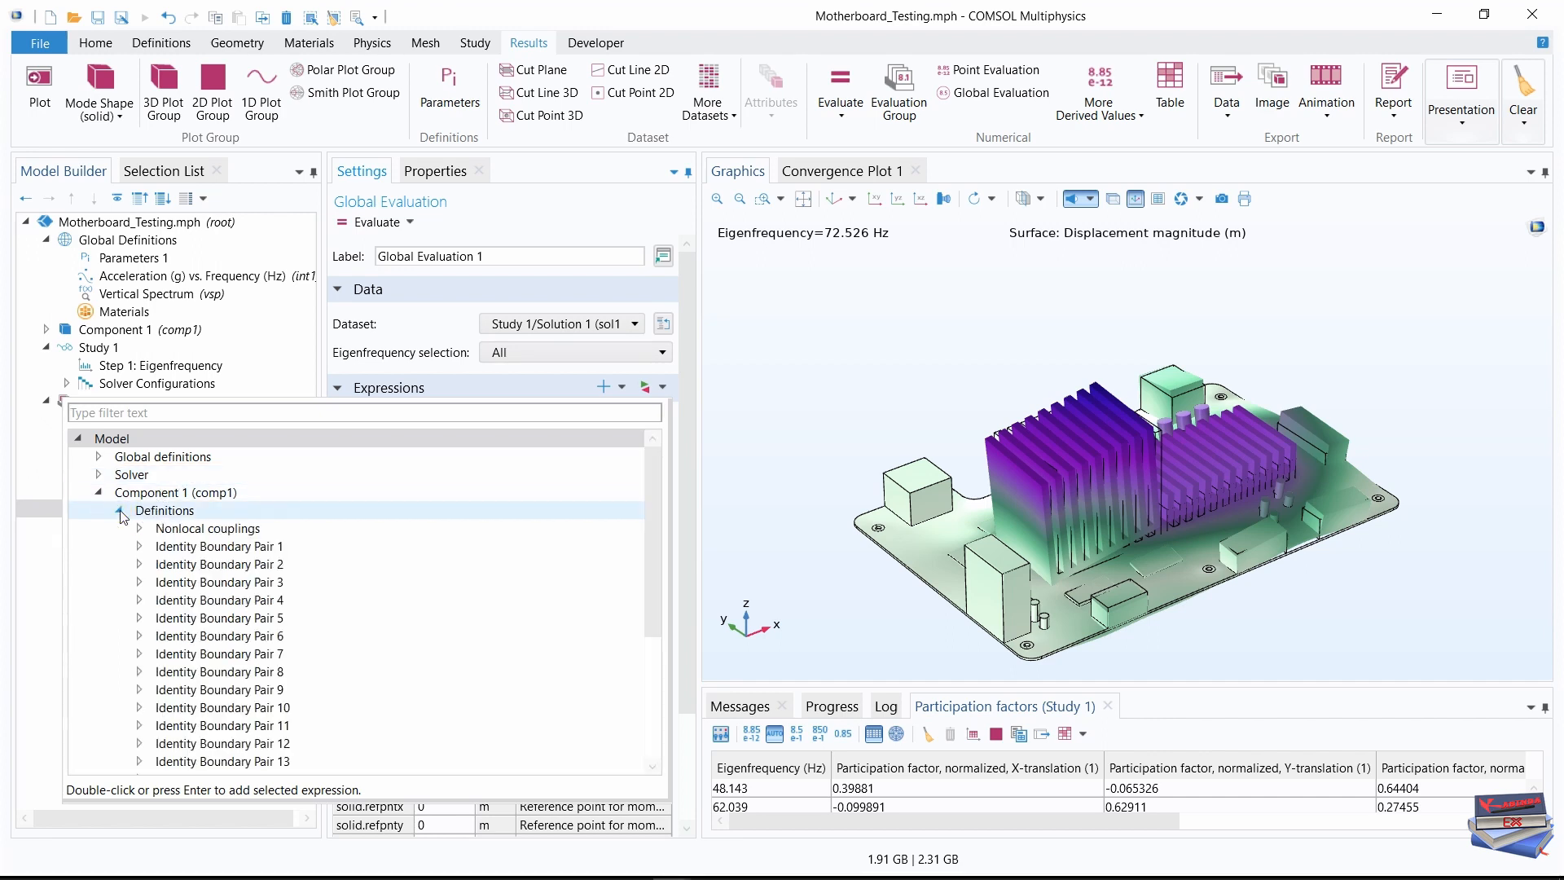
scroll(208, 588, "down", 3)
scroll(196, 664, "down", 1)
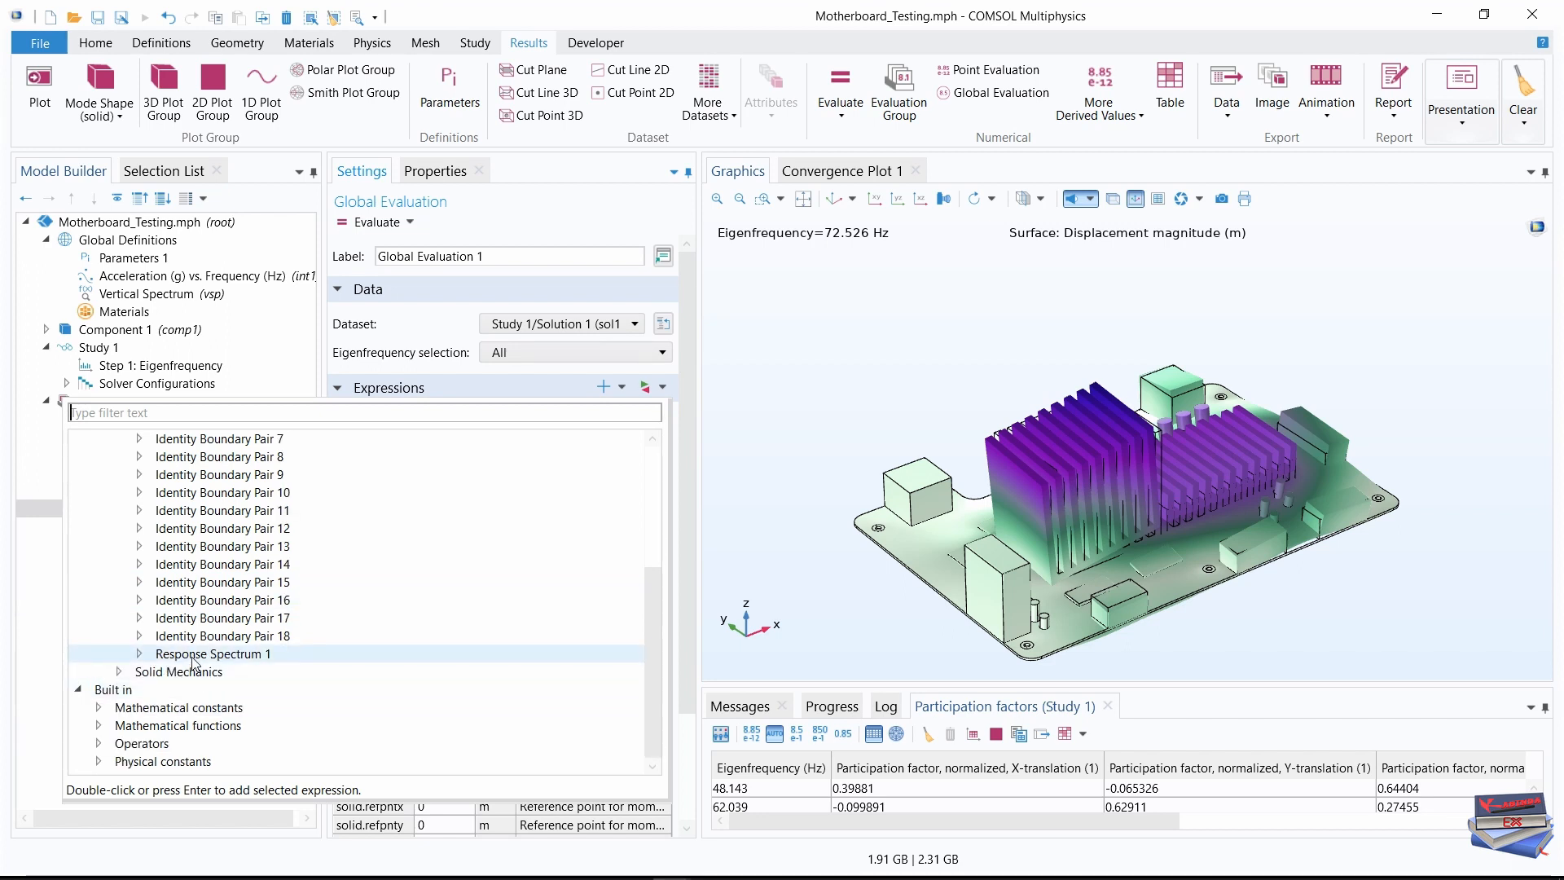
left_click(139, 653)
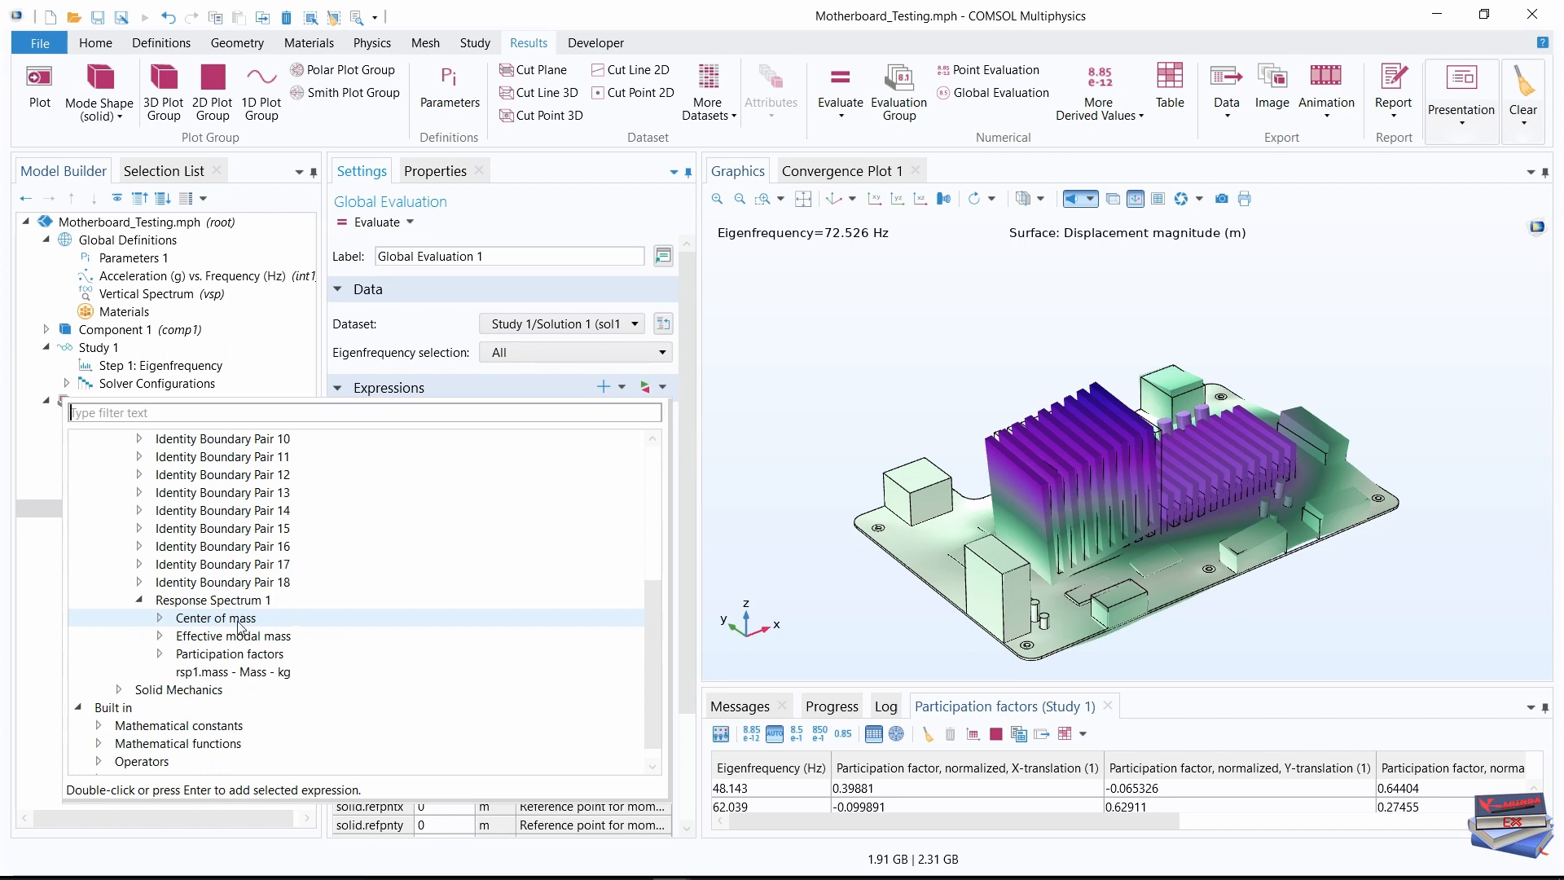
left_click(161, 637)
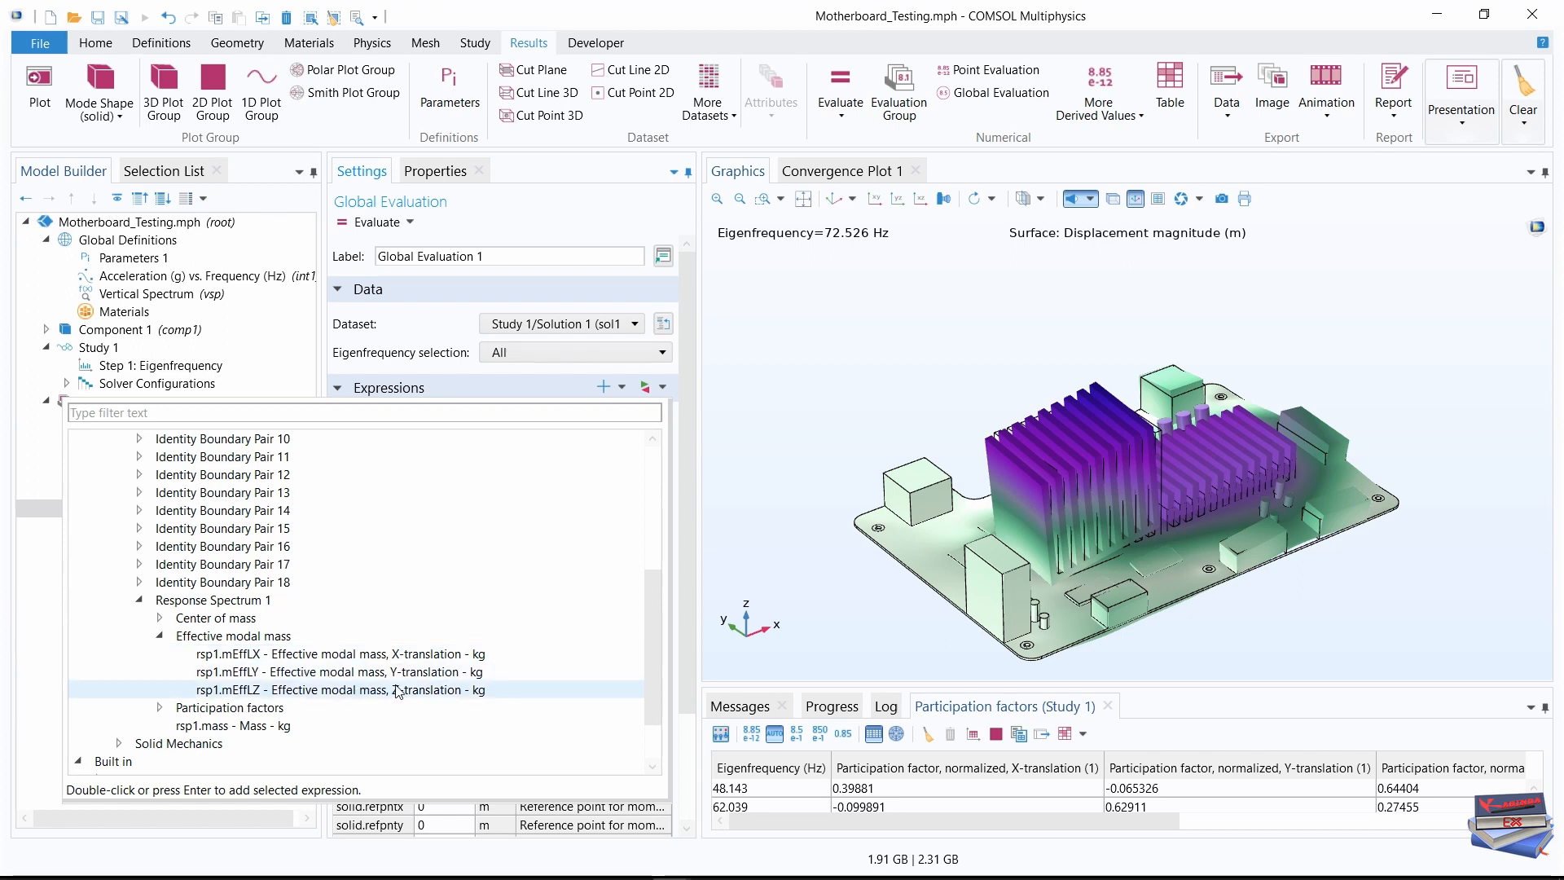
double_click(372, 690)
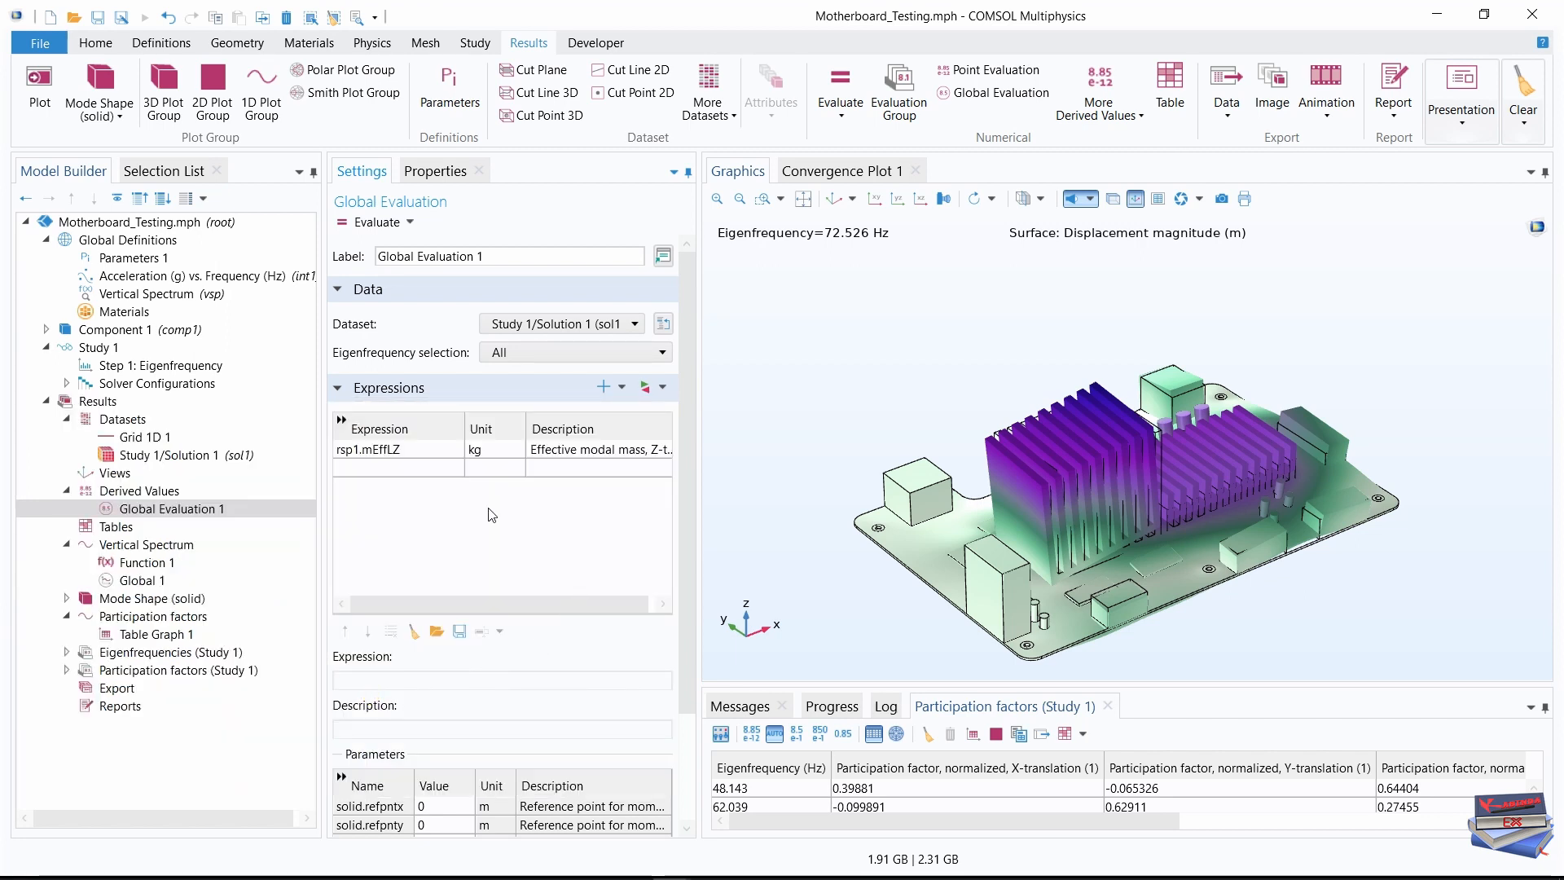
Change the global evaluation expression to the effective mass ratio rsp1.mEffLZ/rsp1.mass
left_click(407, 449)
left_click(402, 449)
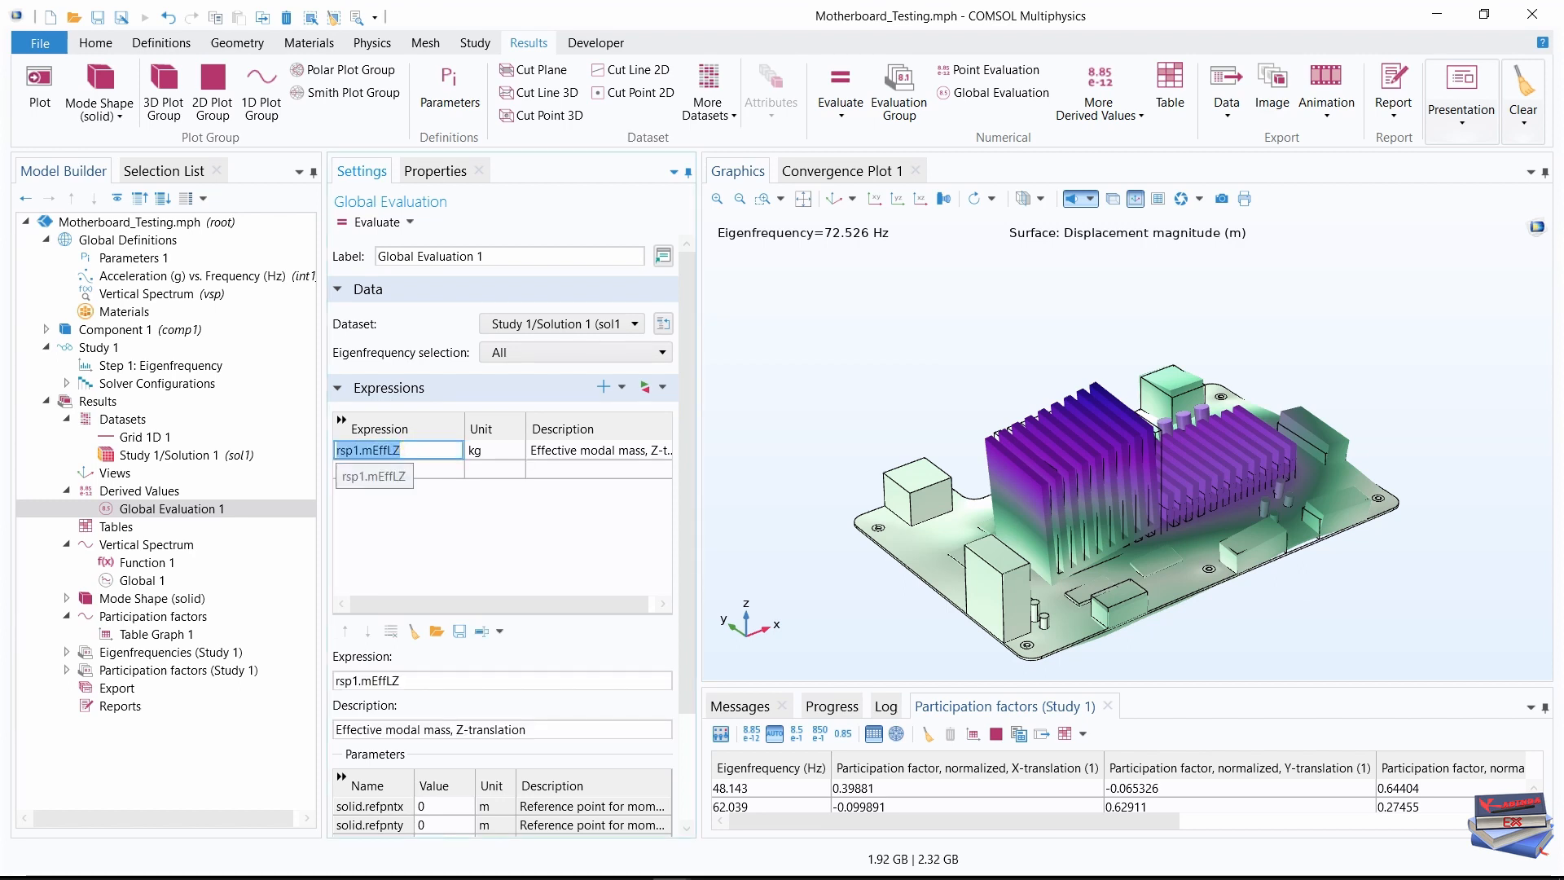
left_click_drag(400, 450, 335, 447)
key("End")
type("/rsp1.mass")
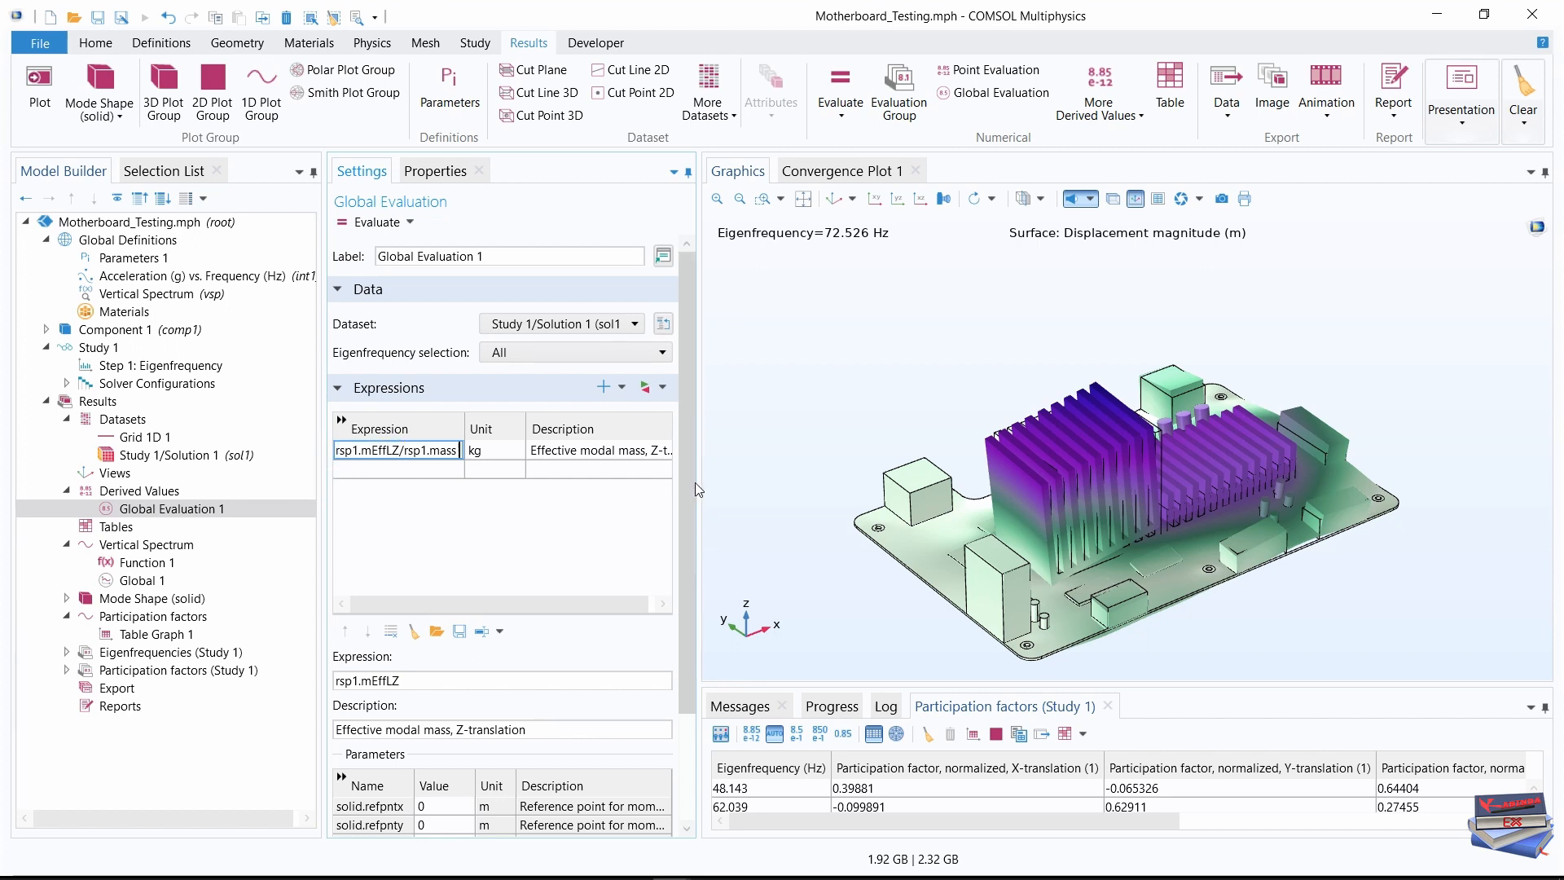
left_click_drag(694, 485, 900, 475)
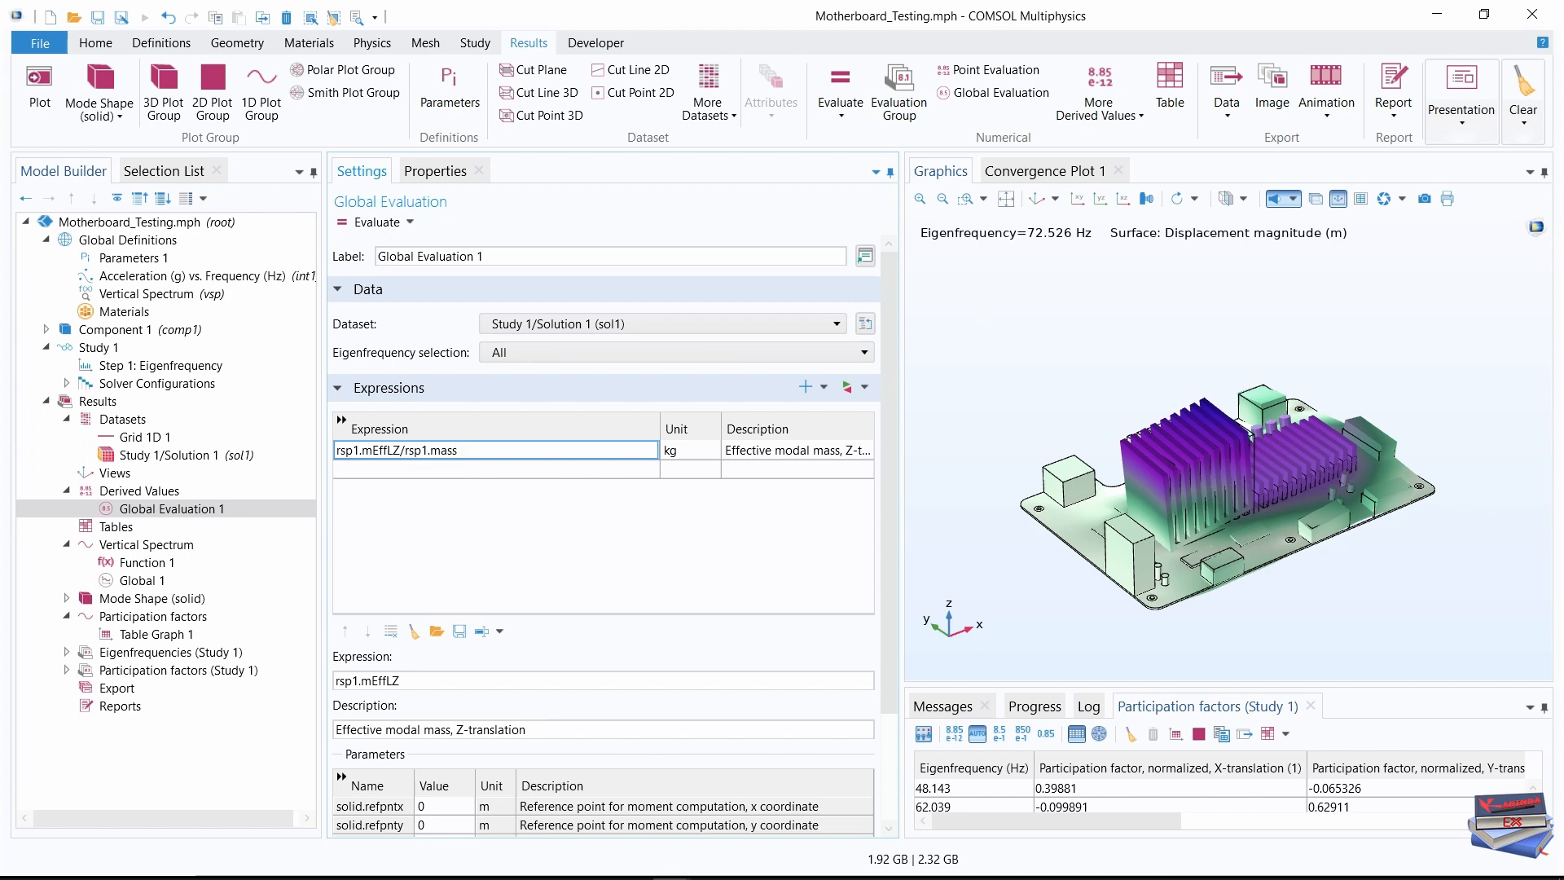
key("Return")
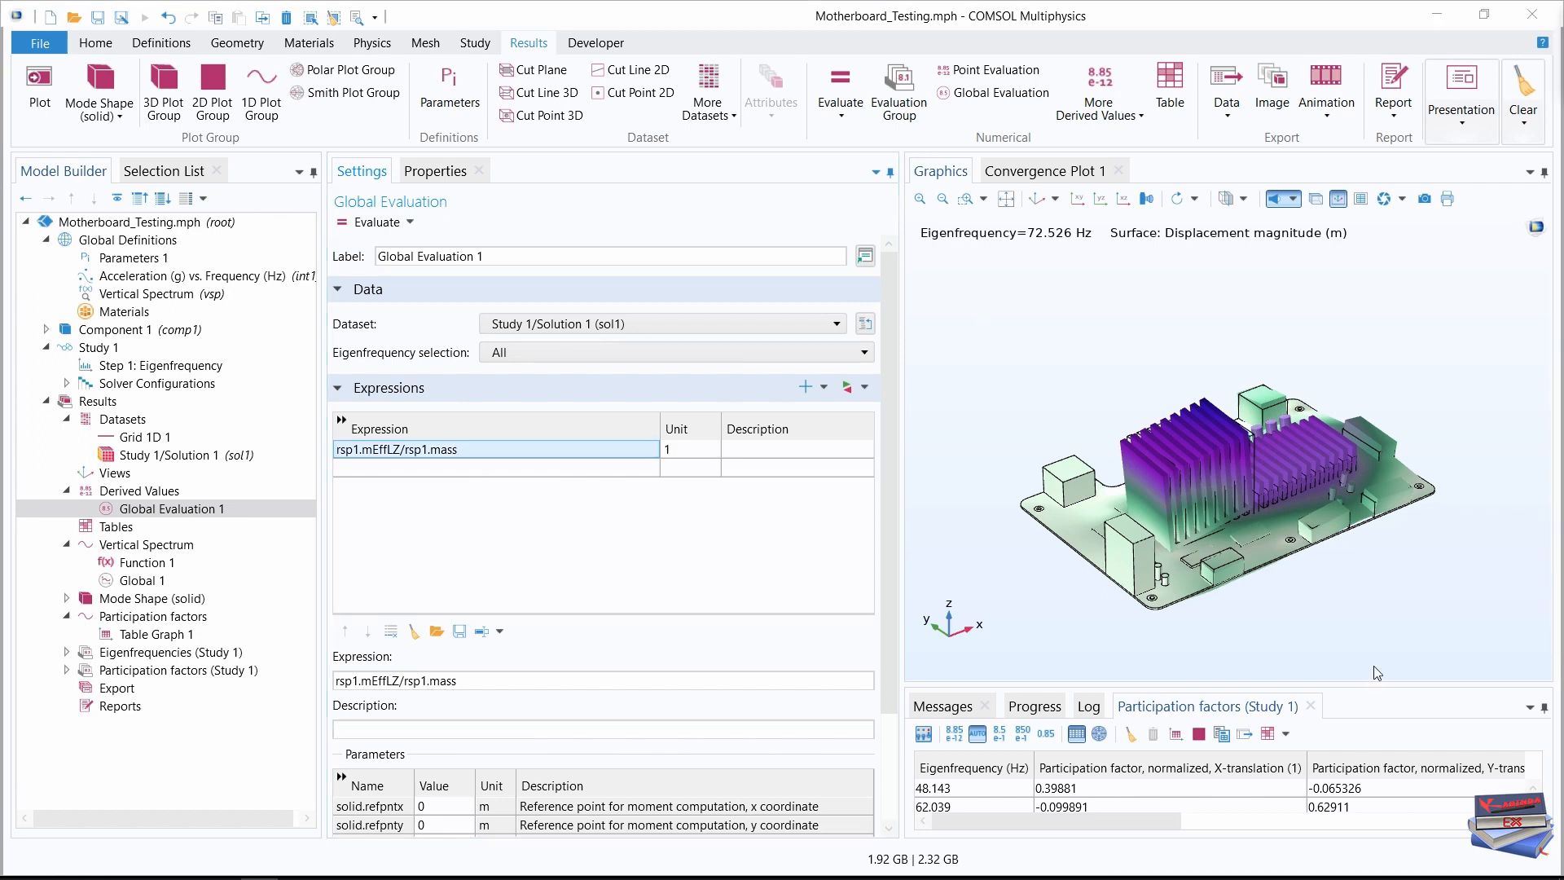
Set the global evaluation's data series operation to Integral with the Summation method
left_click_drag(895, 420, 894, 533)
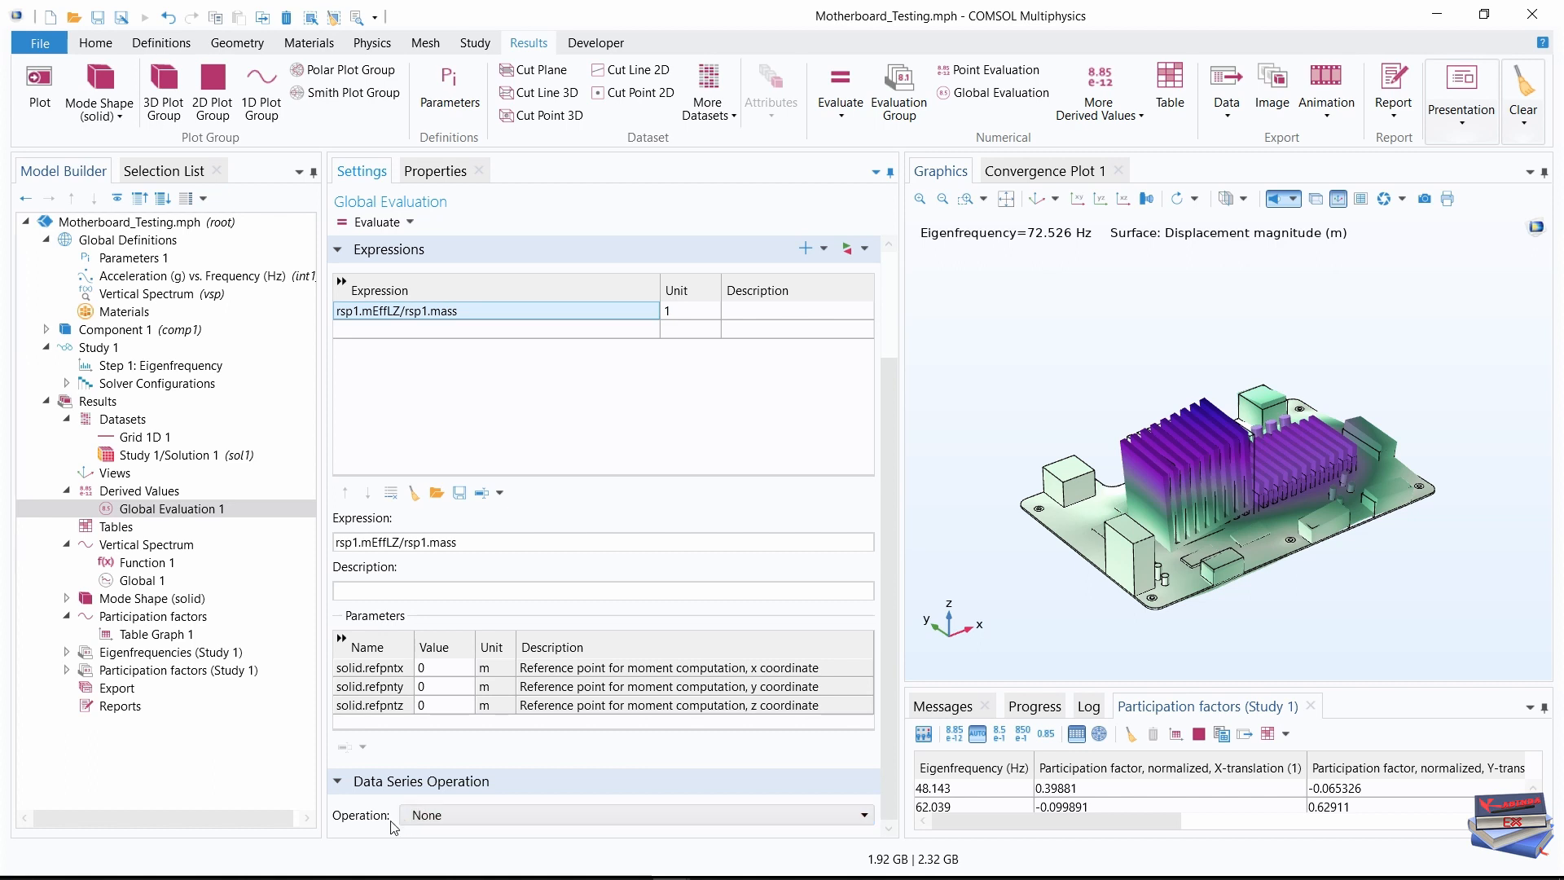
left_click(864, 816)
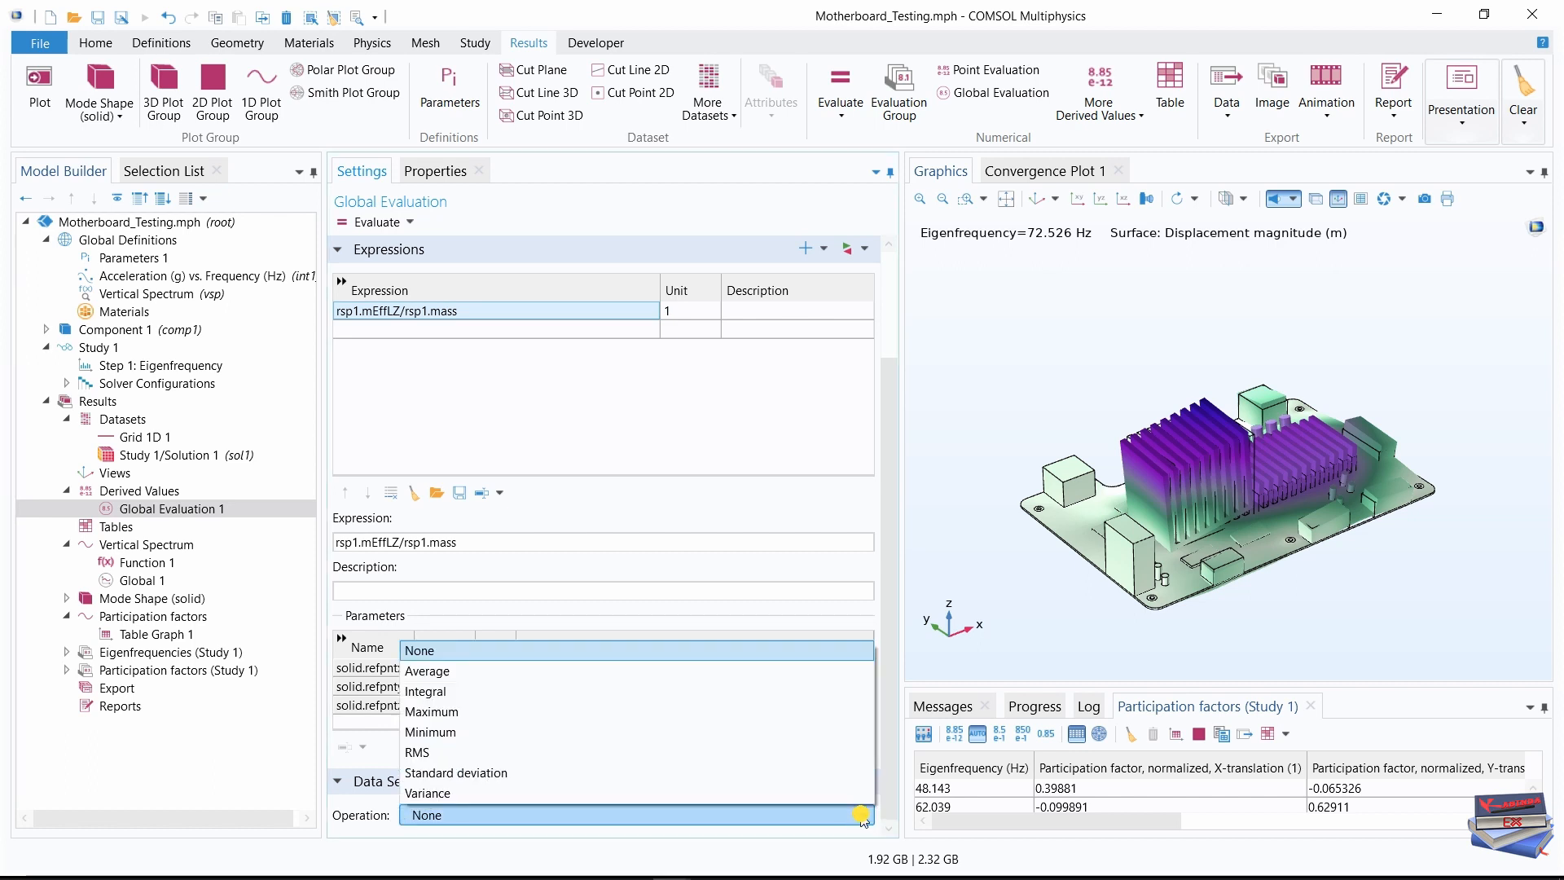
left_click(464, 693)
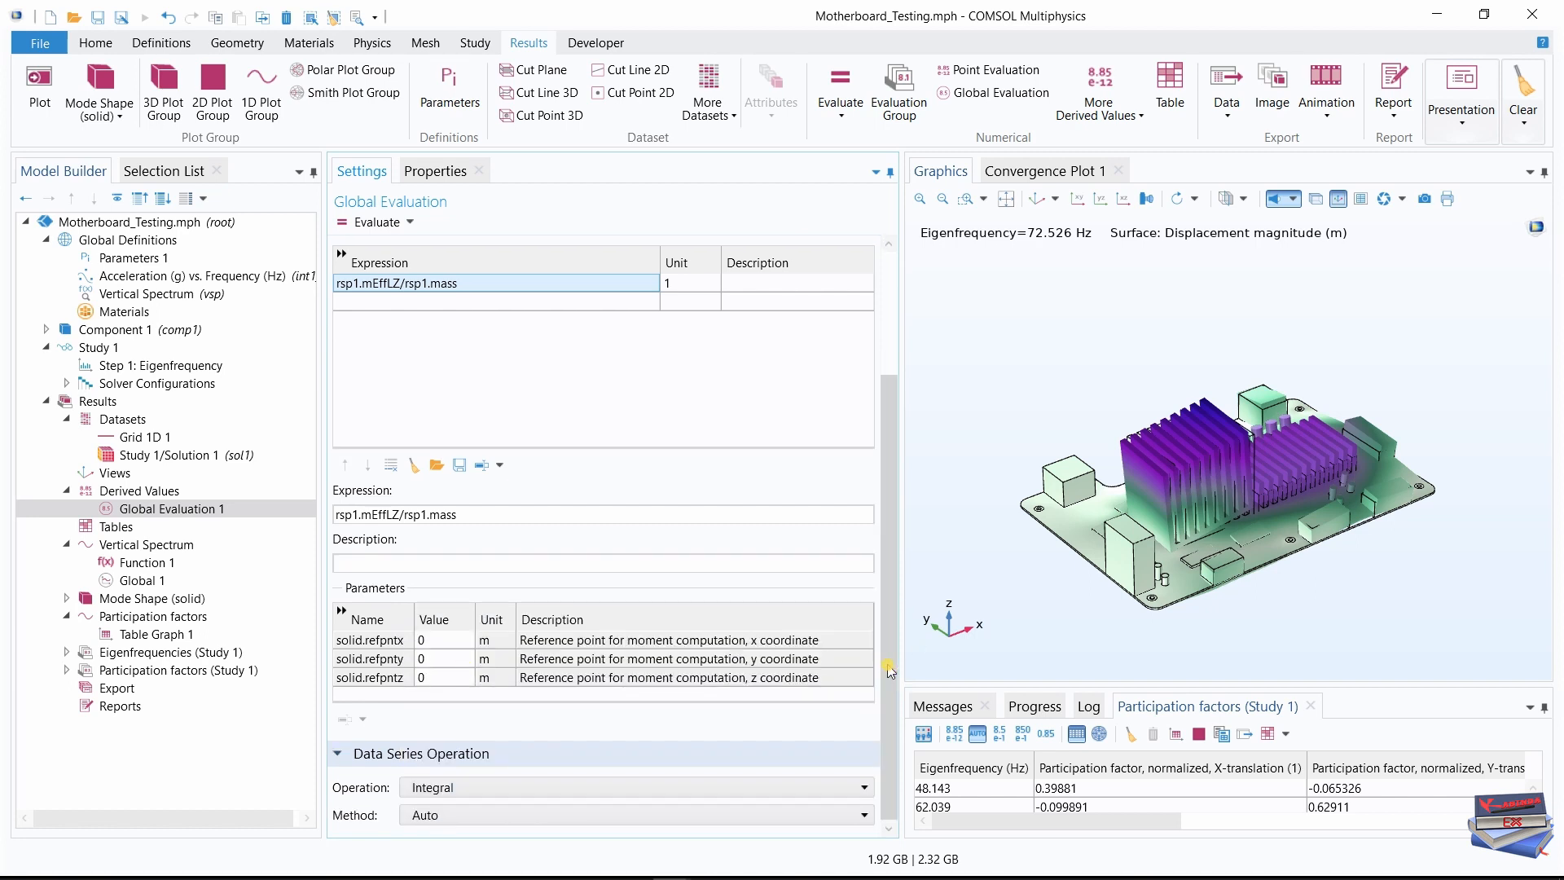
left_click(851, 819)
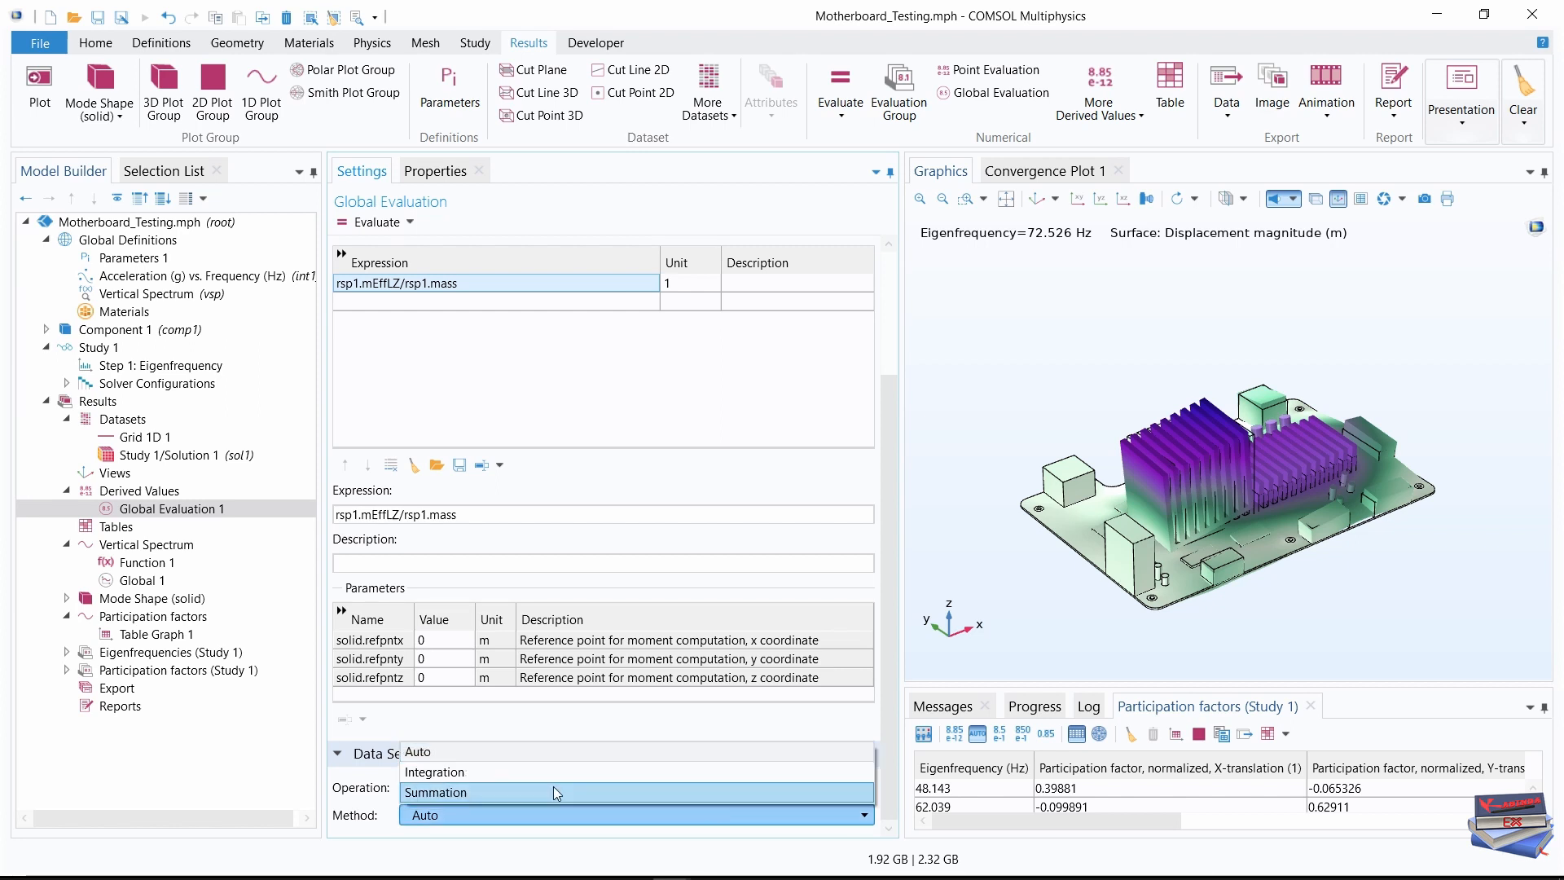
left_click(447, 792)
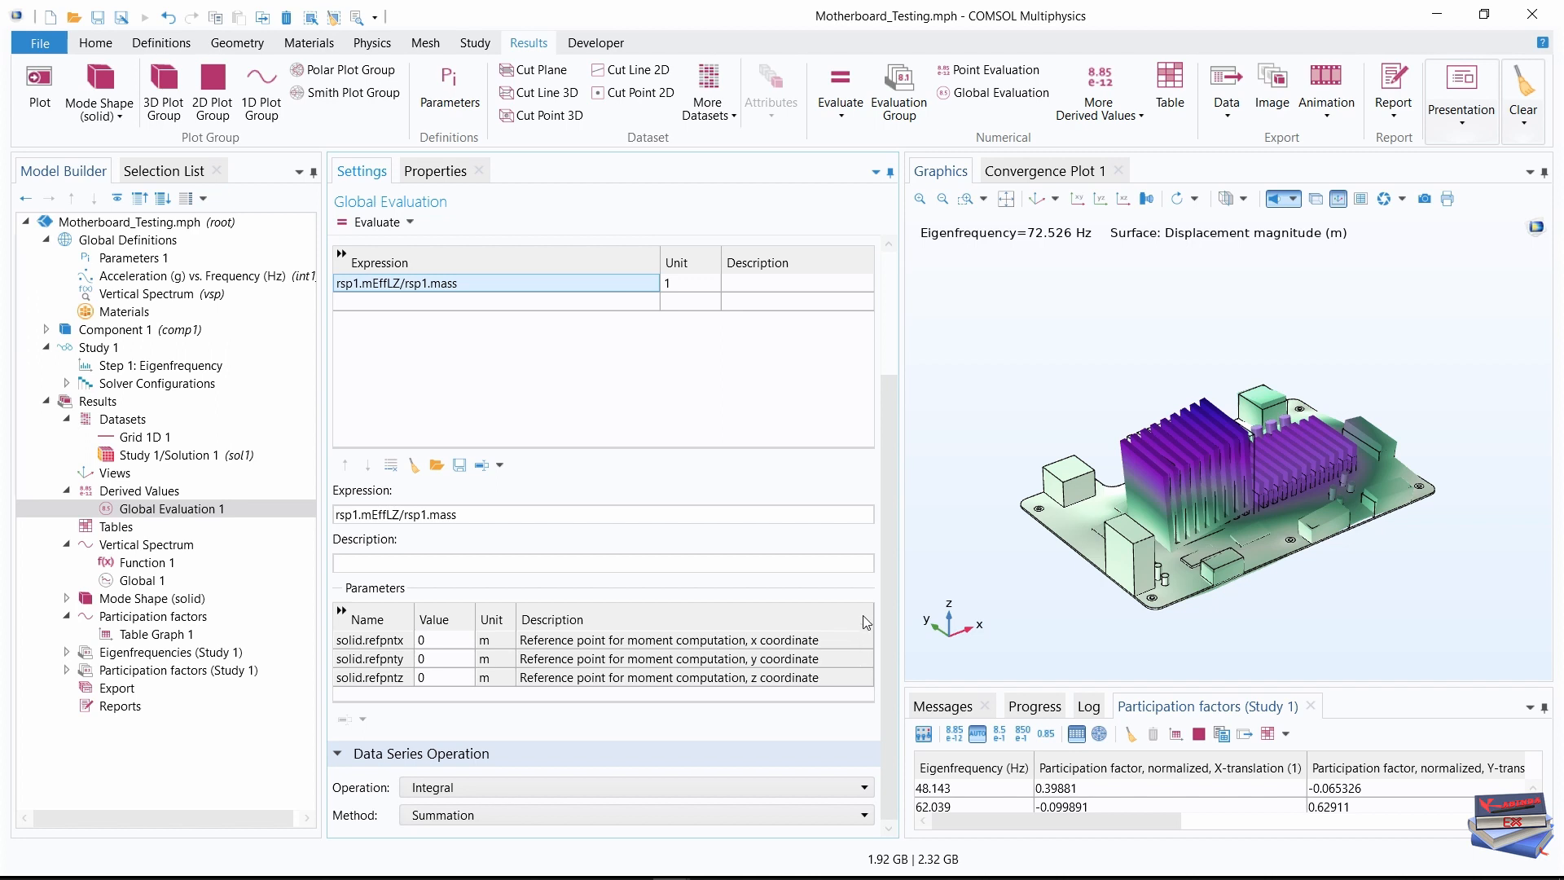
Evaluate the effective mass ratio into a new table and save the model
left_click_drag(888, 579, 887, 452)
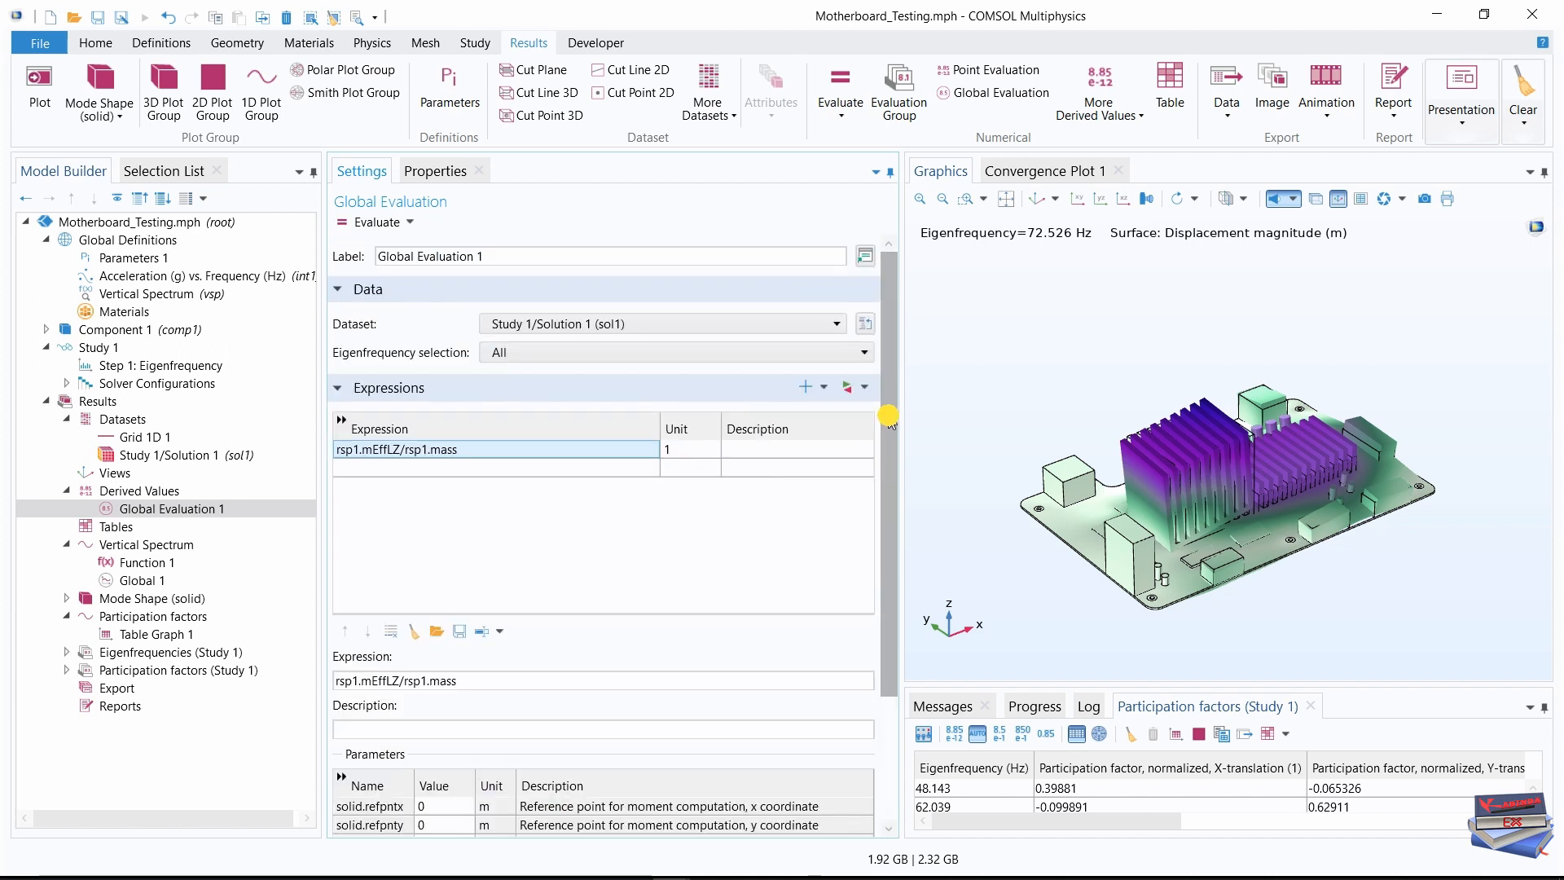
left_click(413, 228)
left_click(413, 226)
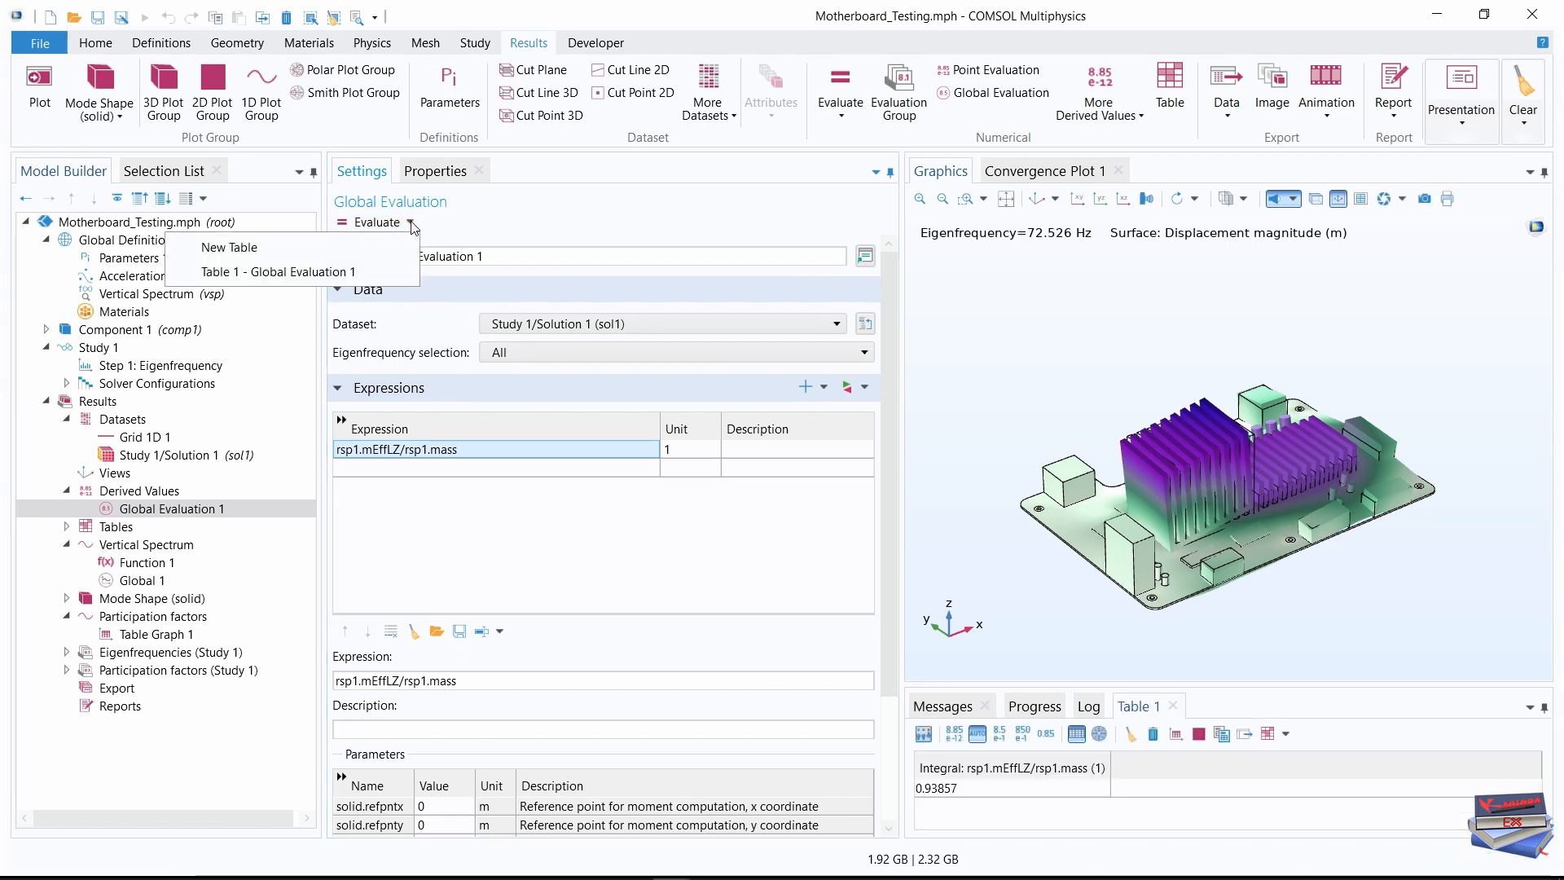
left_click(256, 248)
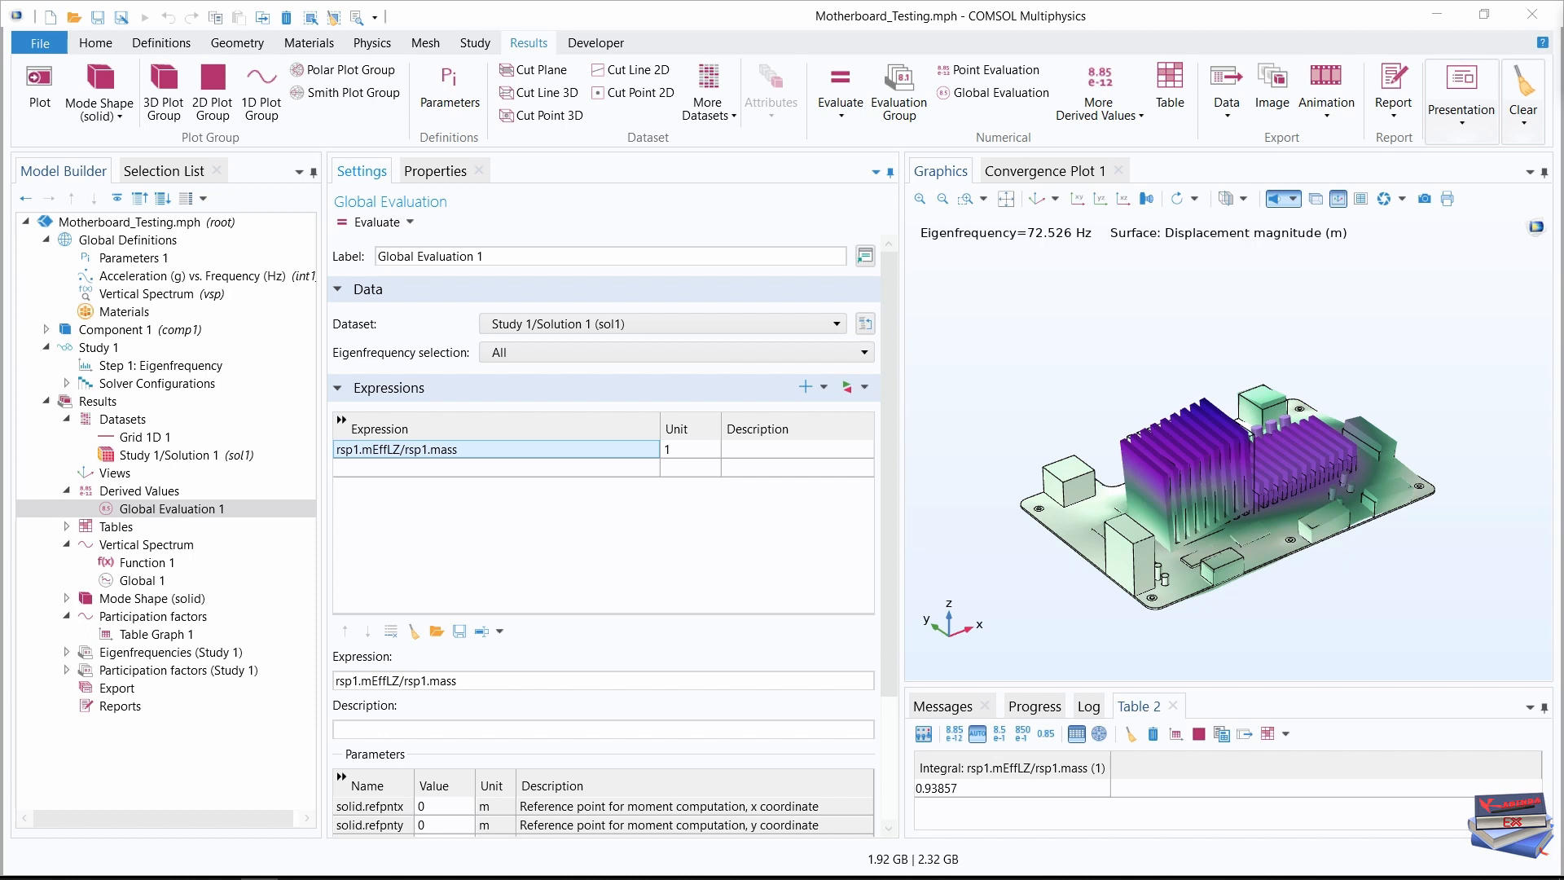
key("ctrl+s")
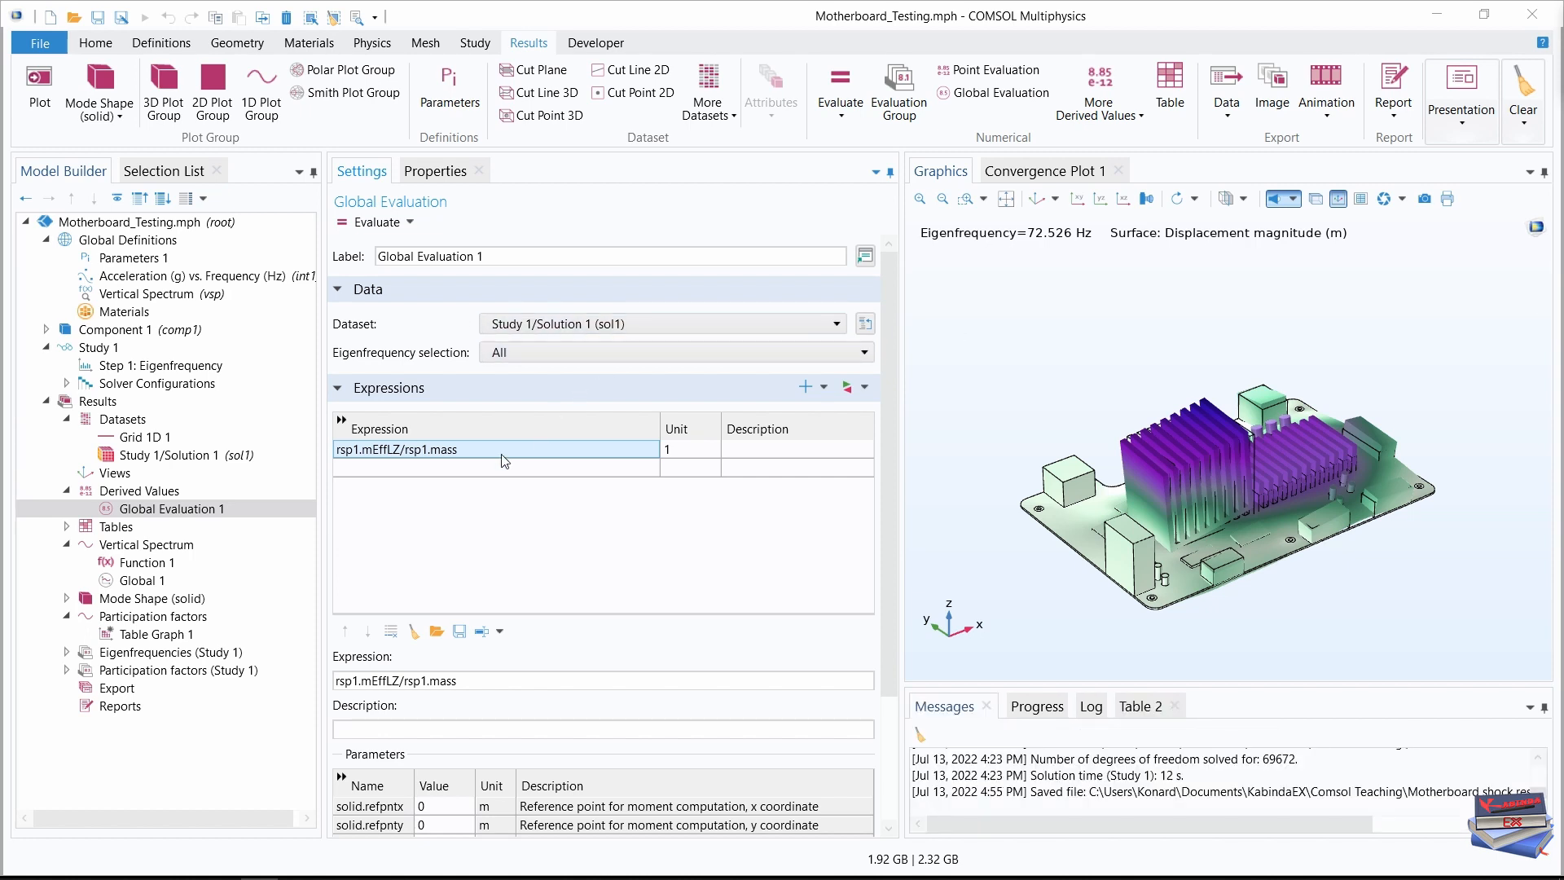
Add a Response Spectrum 3D dataset and set its vertical spectrum to Vertical Spectrum (vsp)
left_click(67, 422)
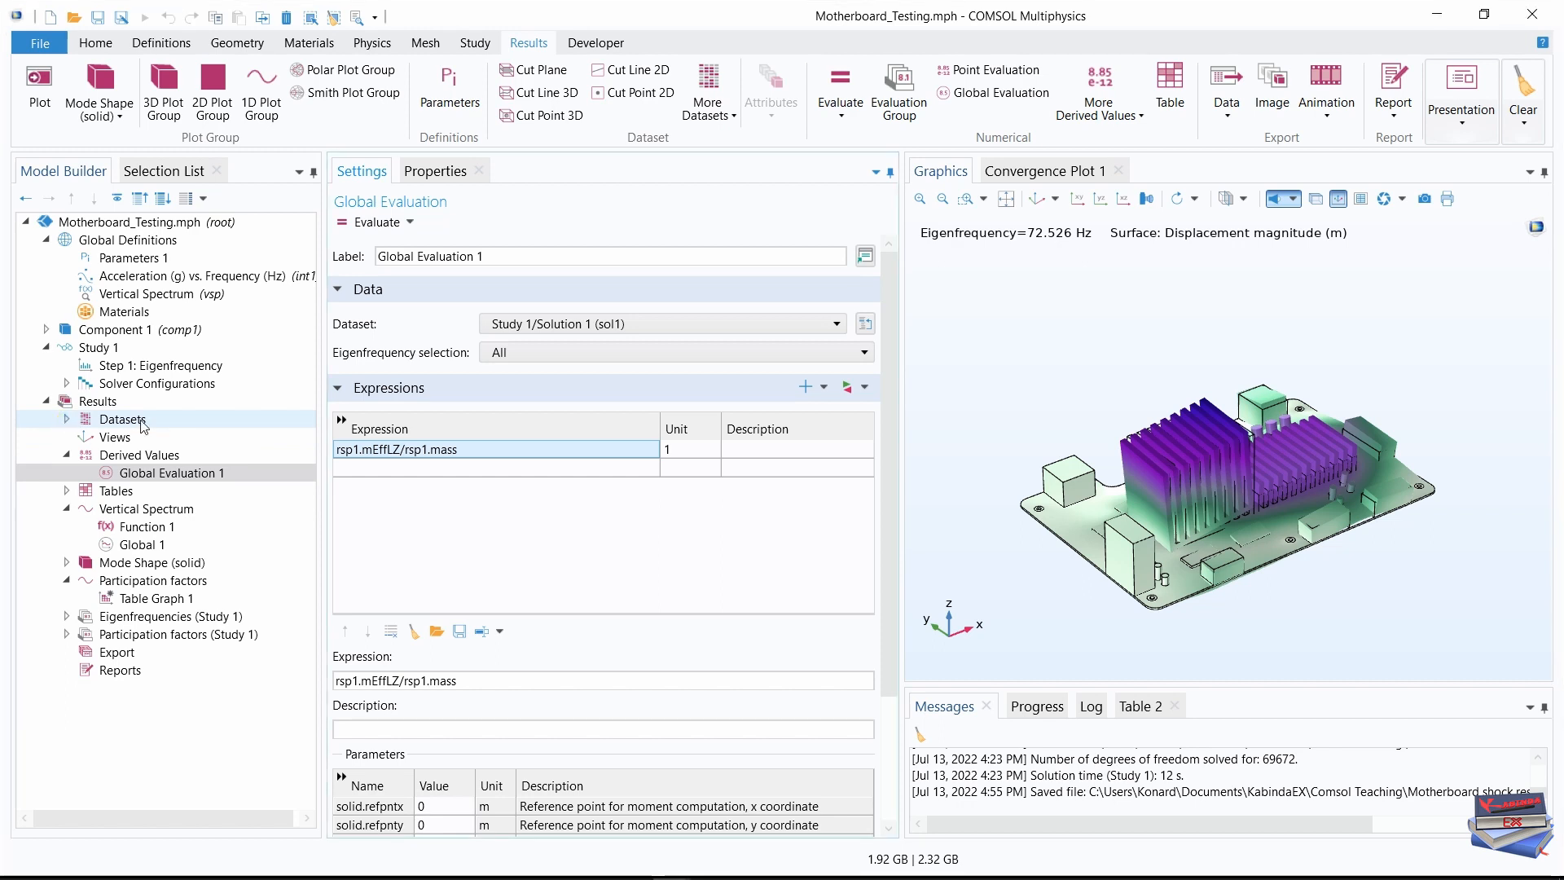
left_click(121, 419)
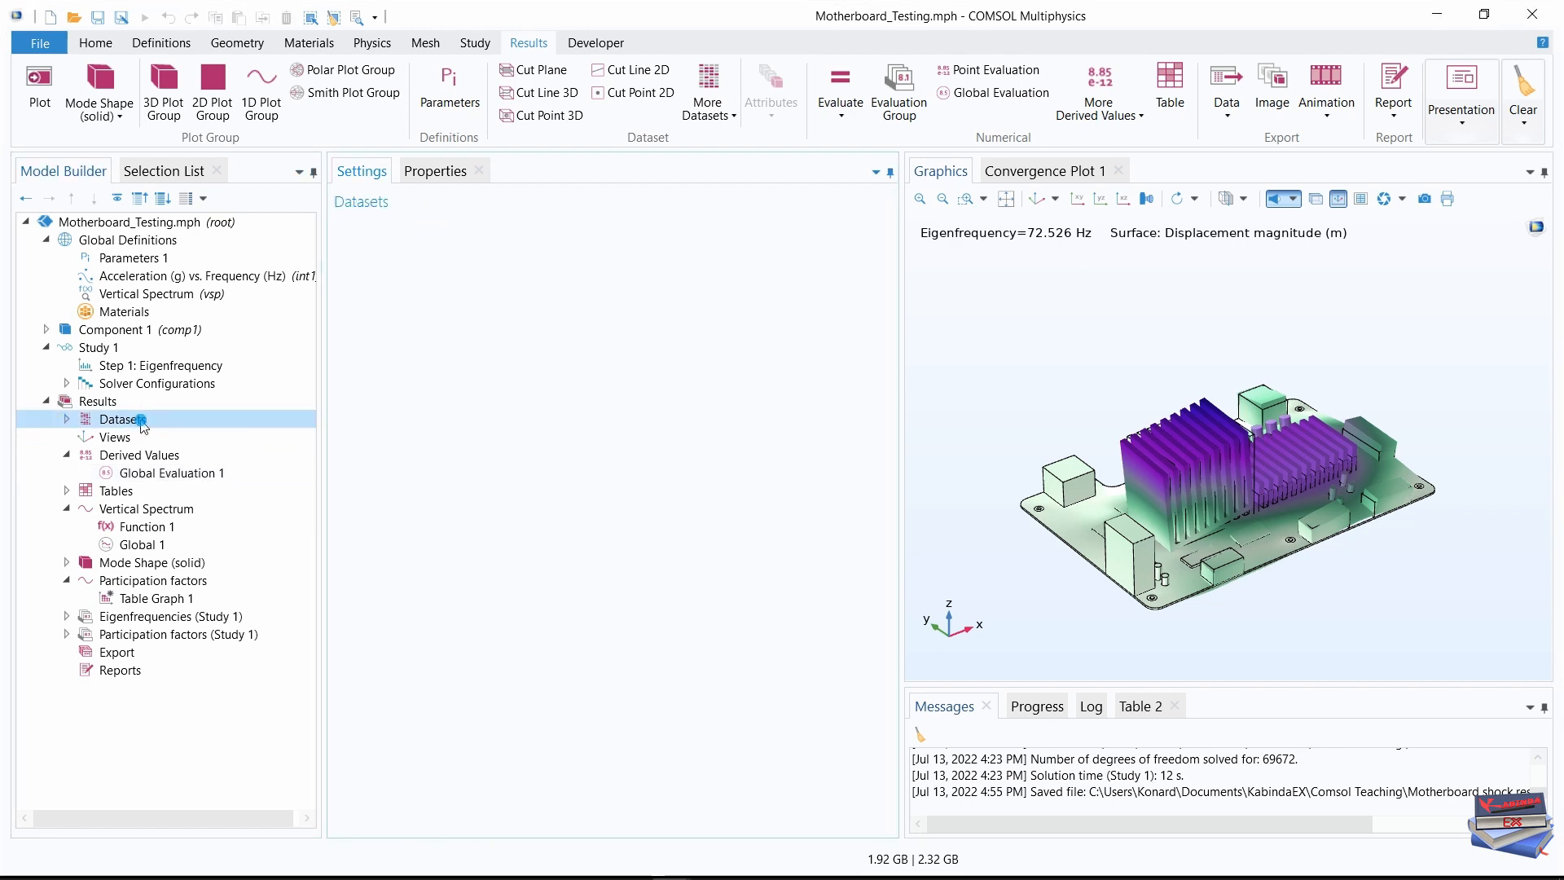
right_click(120, 419)
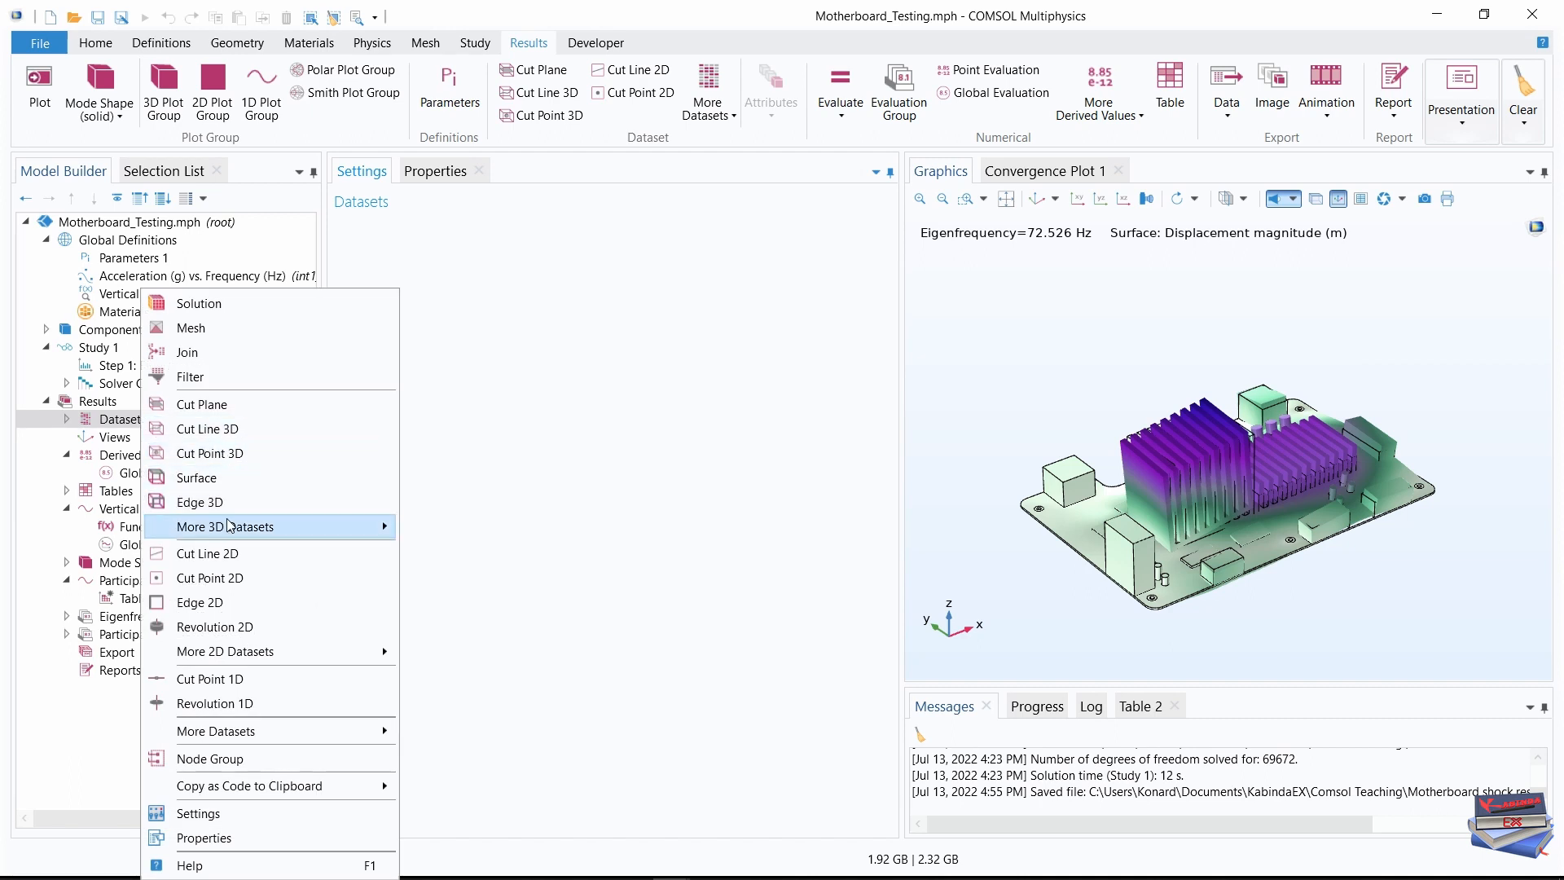
mouse_move(230, 534)
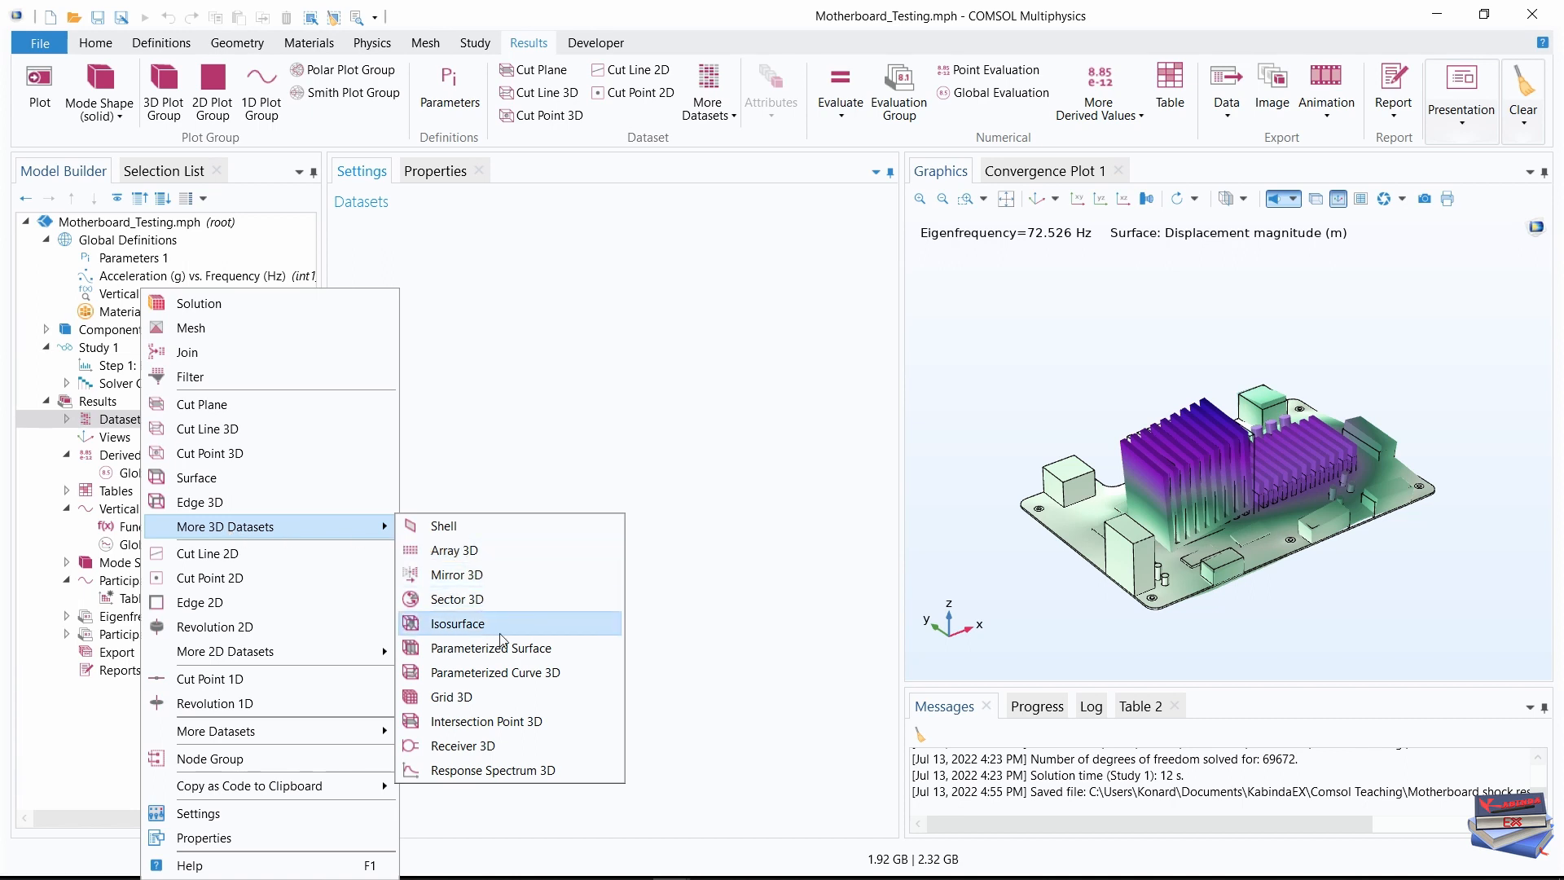
left_click(486, 771)
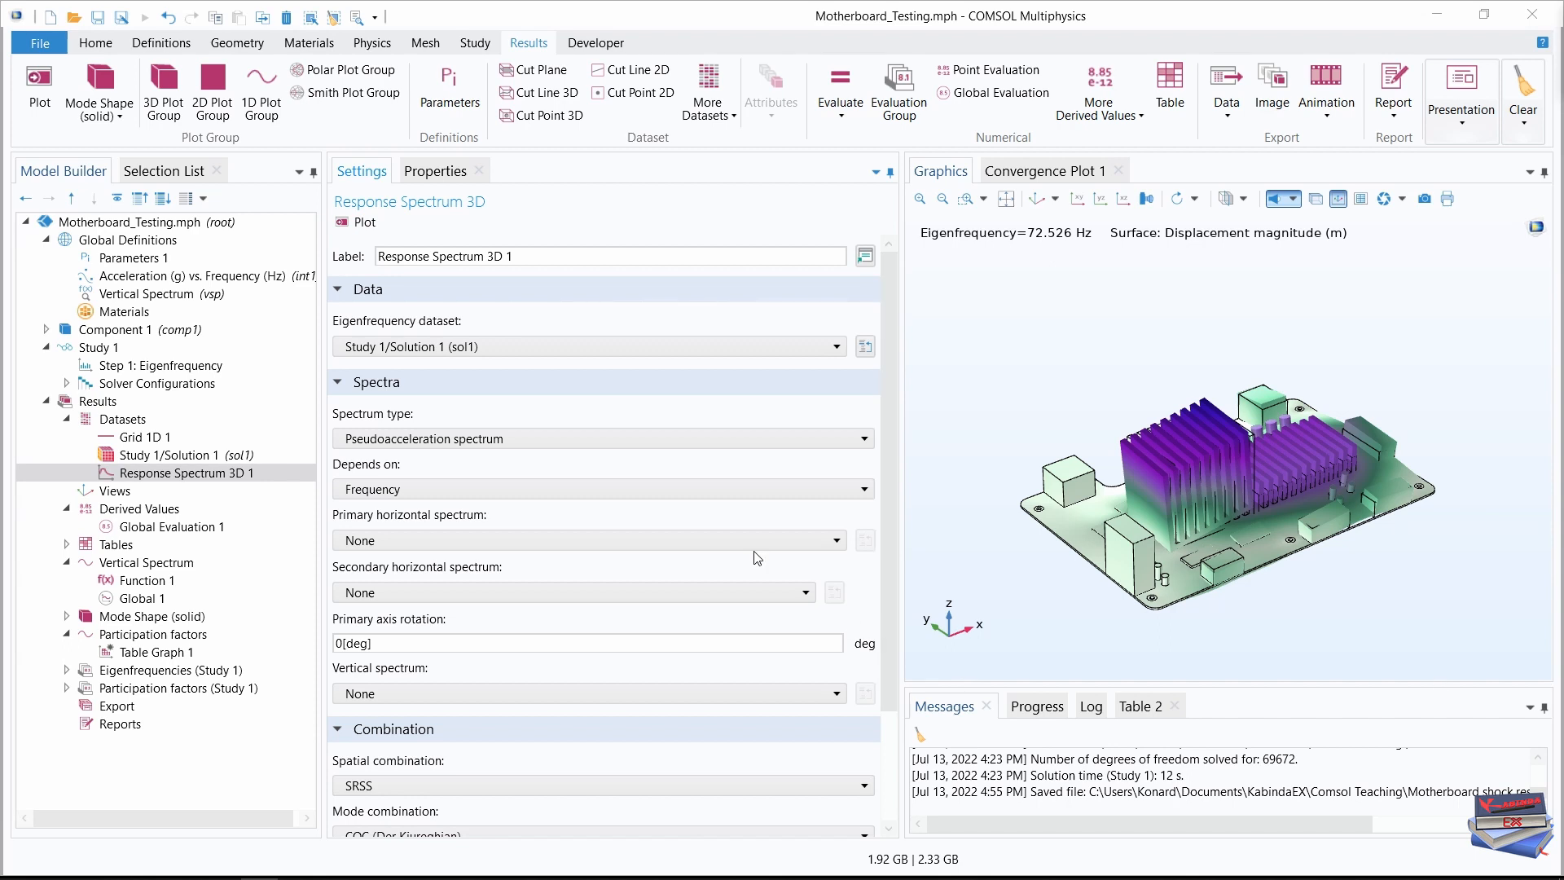
left_click(839, 698)
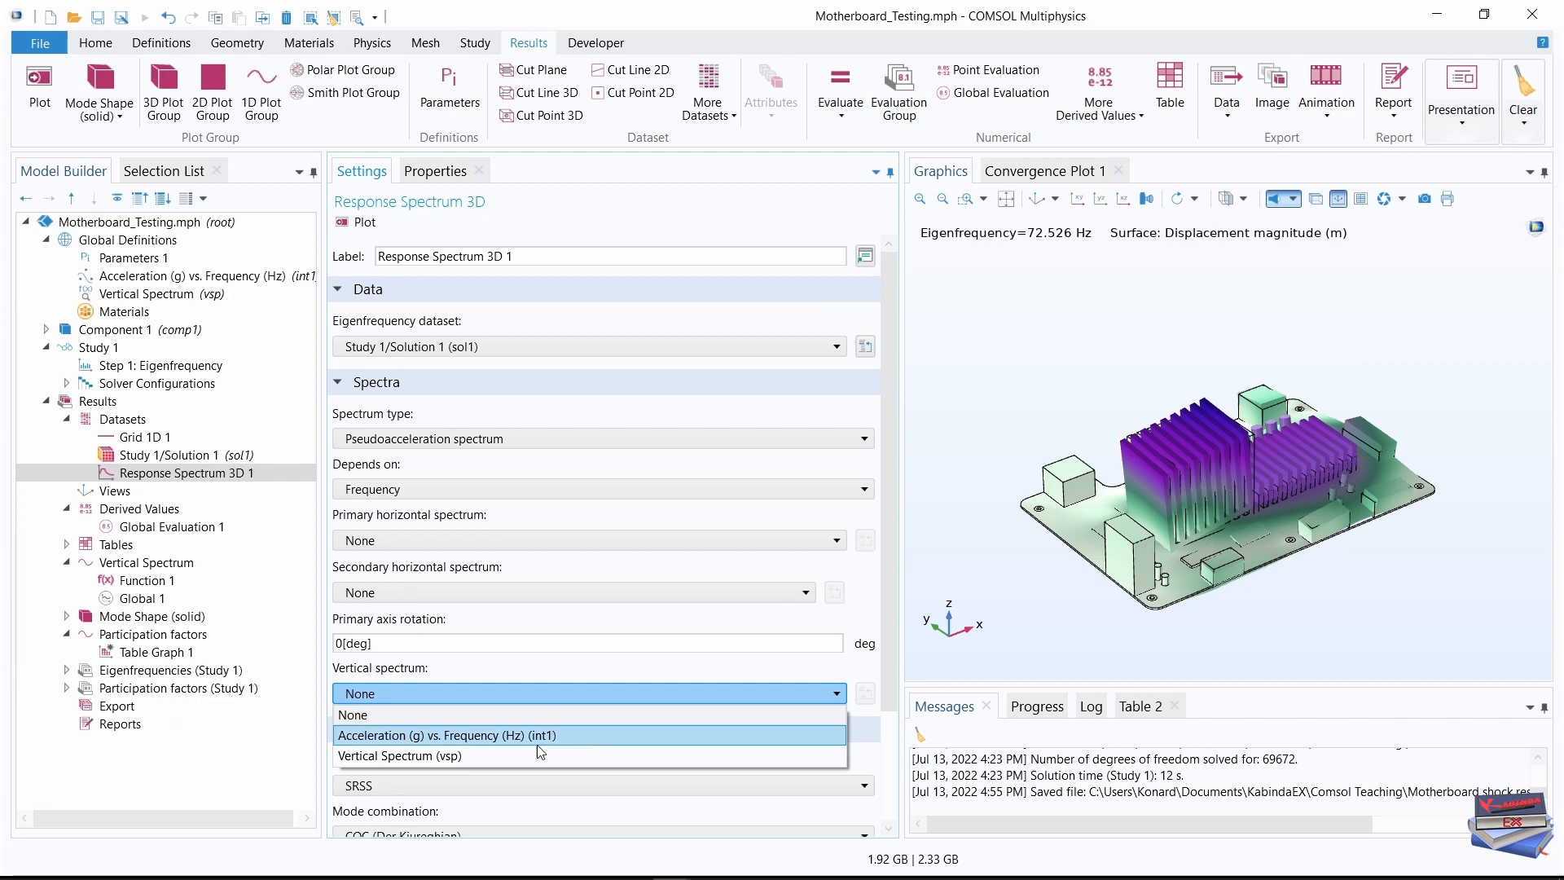
left_click(449, 756)
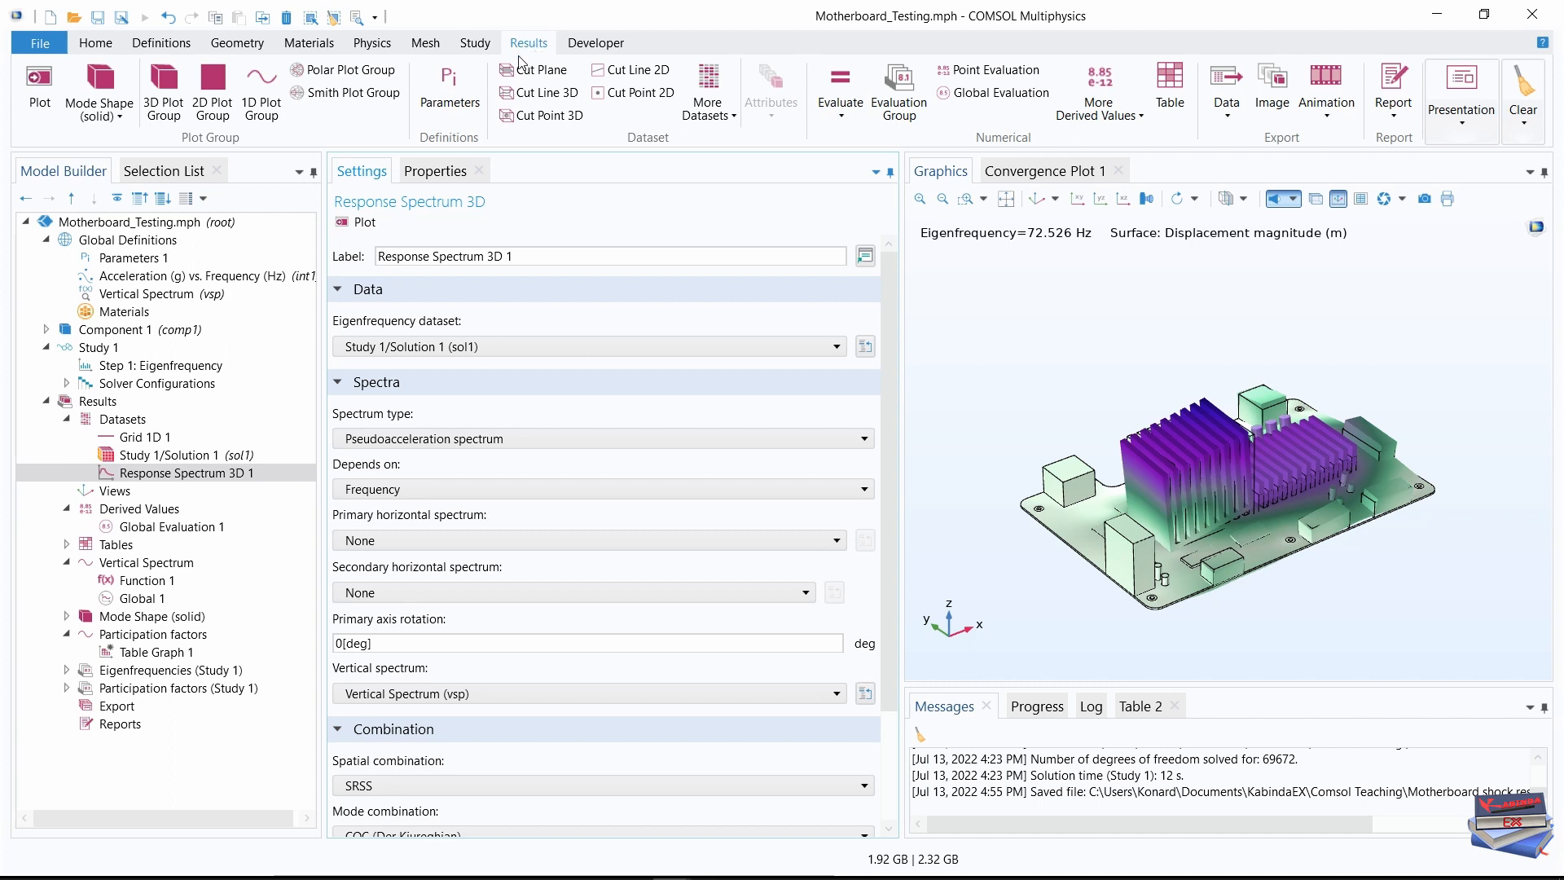
Create a 3D plot group labelled "Maximum displacement, Response spectrum" using the Response Spectrum 3D 1 dataset
left_click(166, 99)
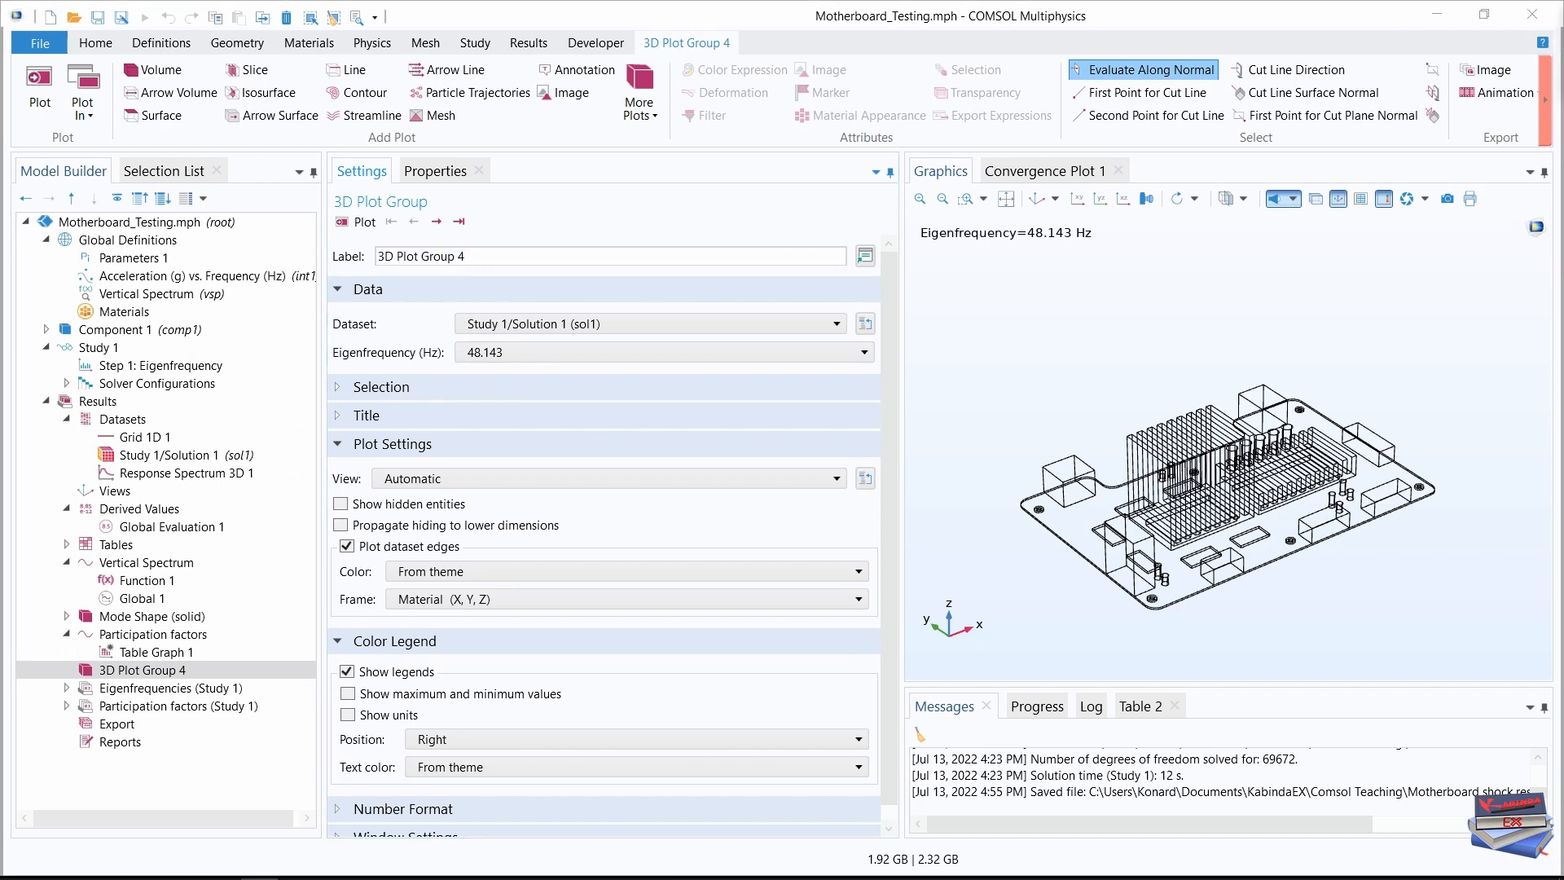
left_click_drag(489, 256, 373, 256)
type("Maximum displacement, Response spectrum")
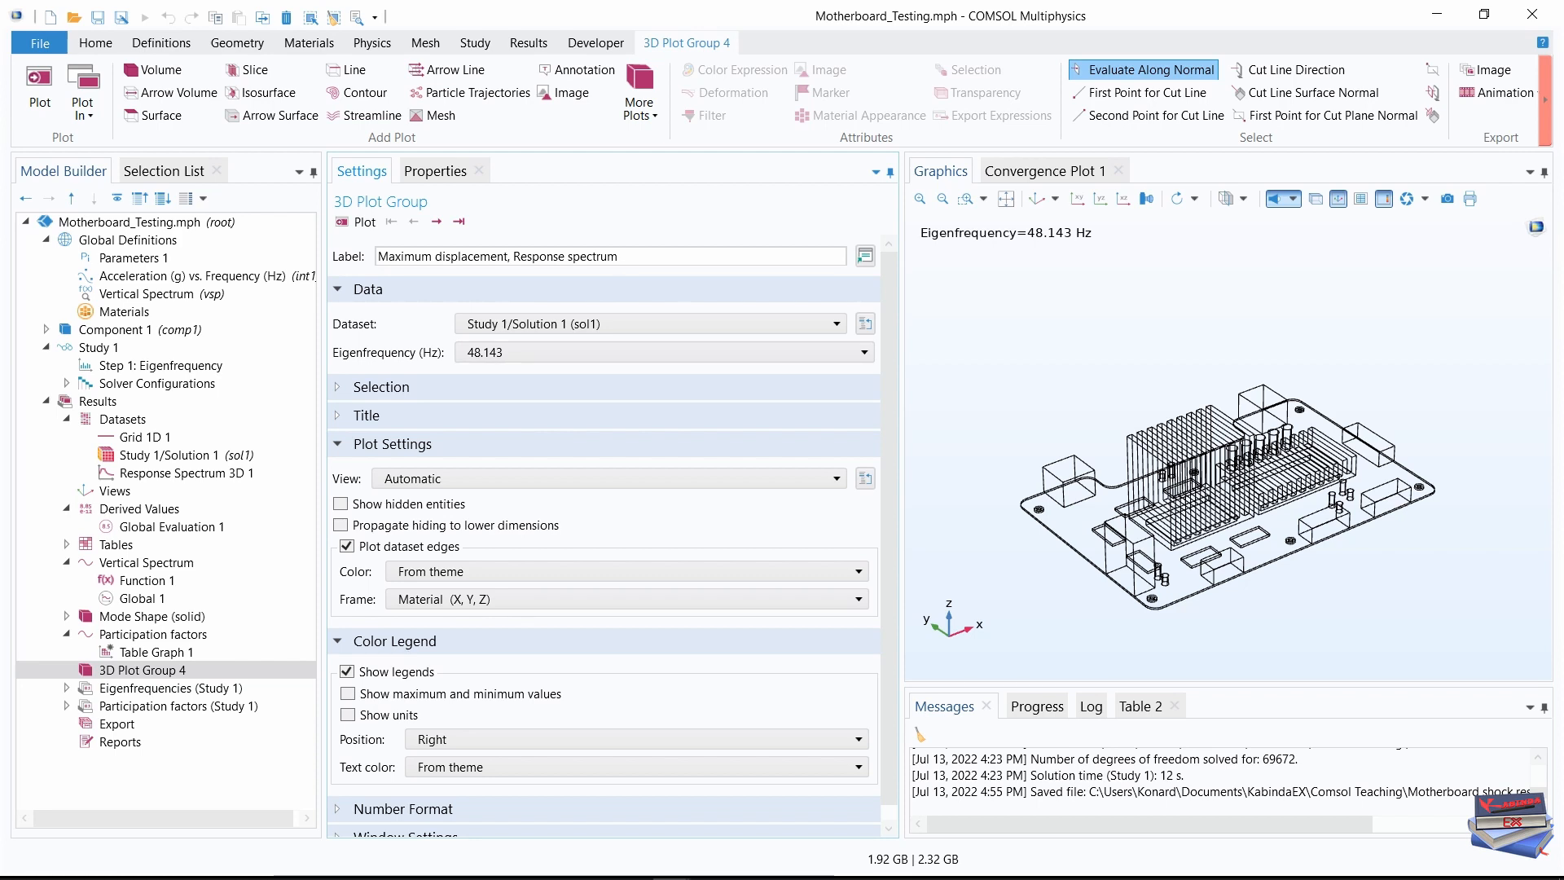
left_click(837, 326)
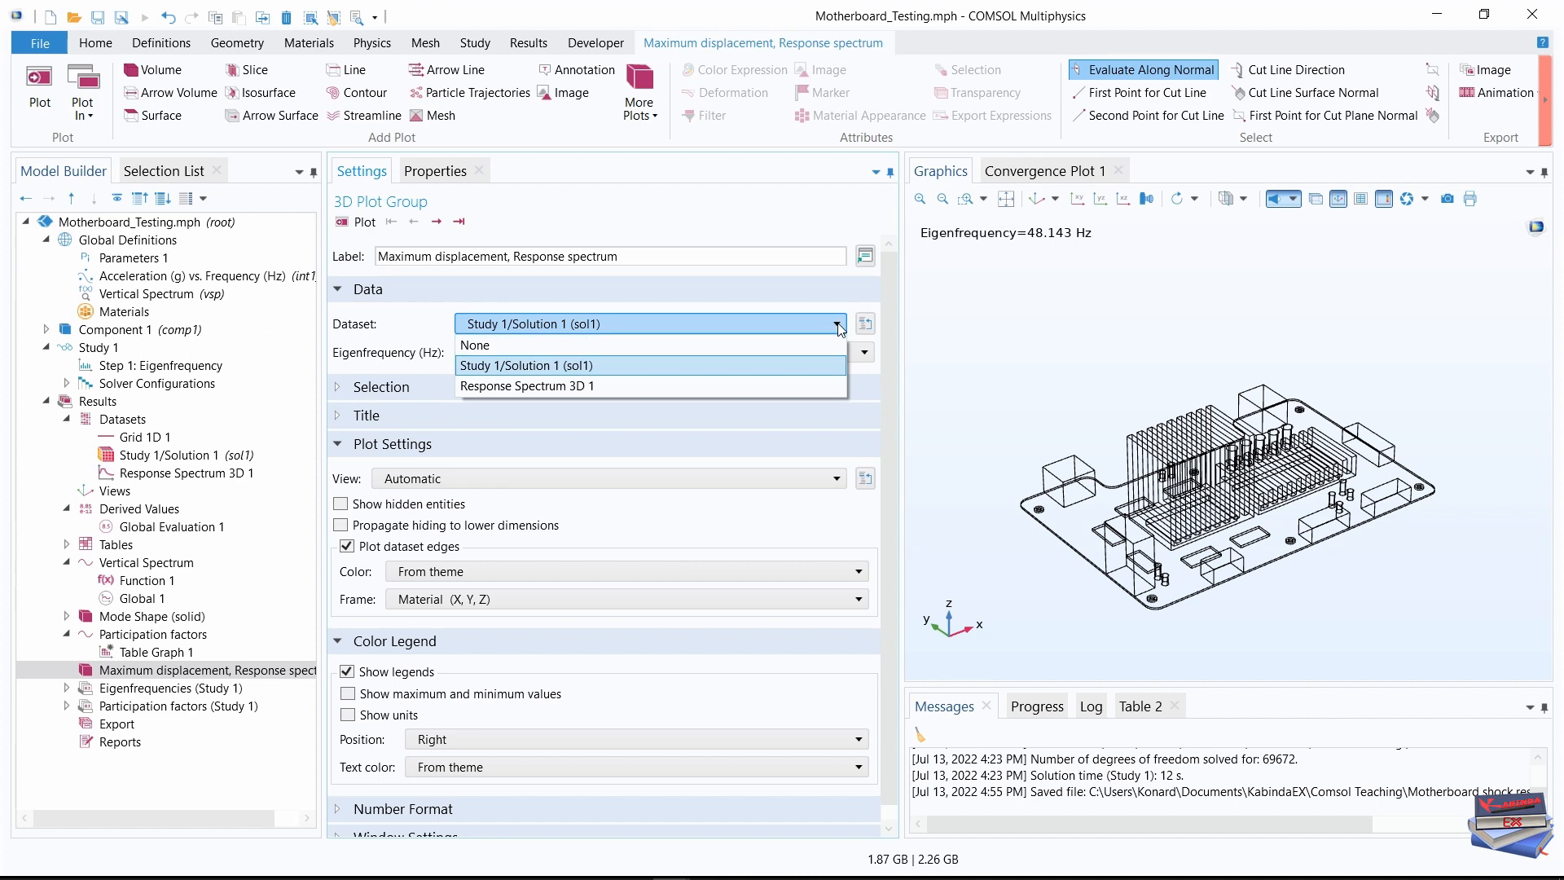
left_click(526, 388)
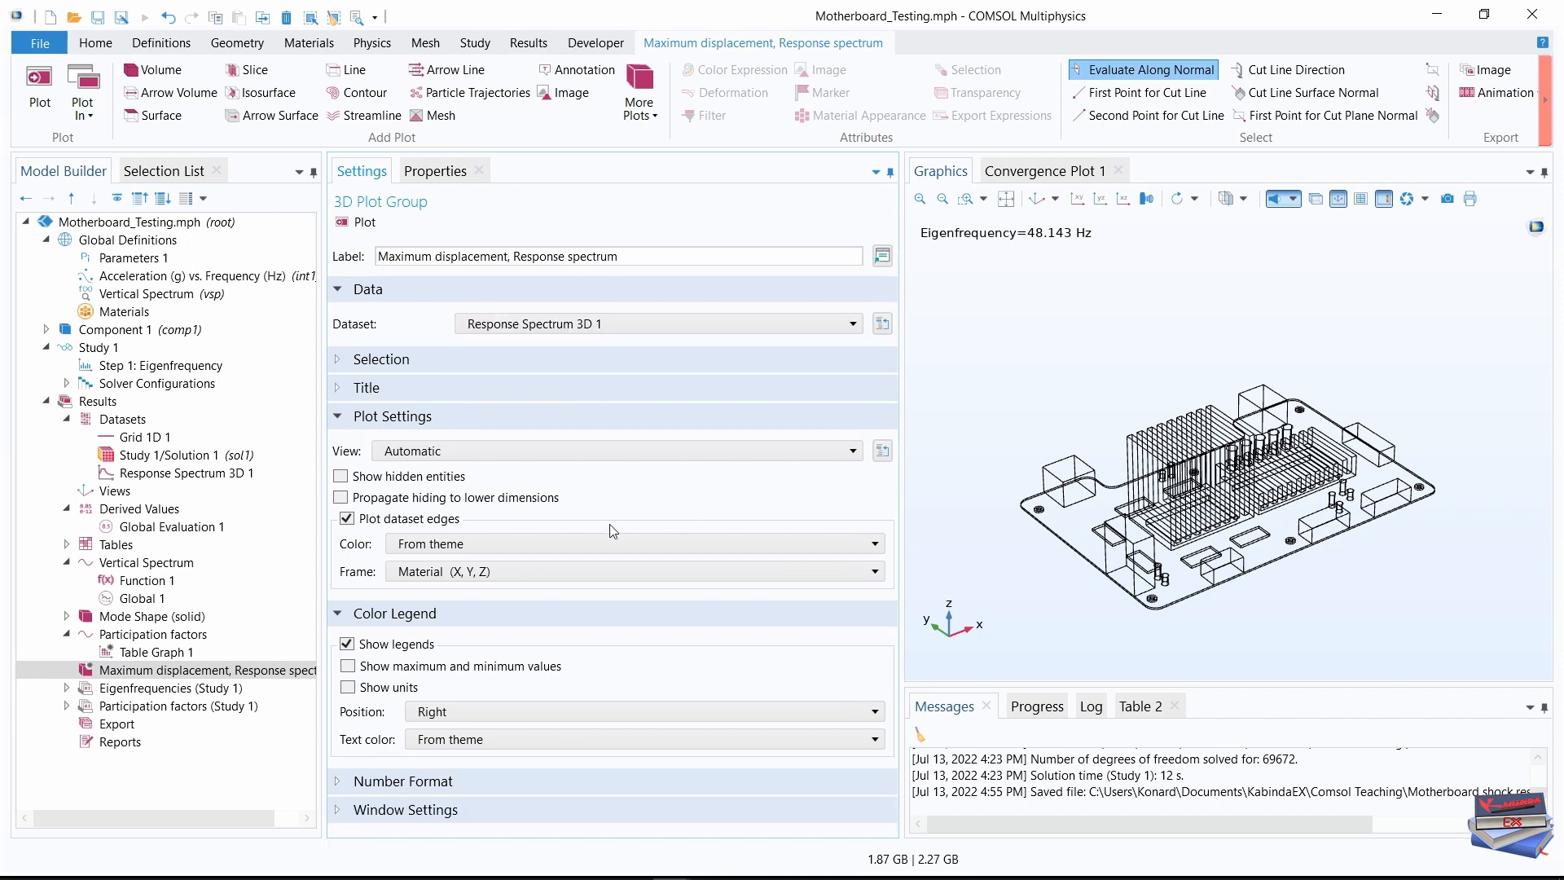
Add a Surface plot to the "Maximum displacement, Response spectrum" plot group
left_click(239, 671)
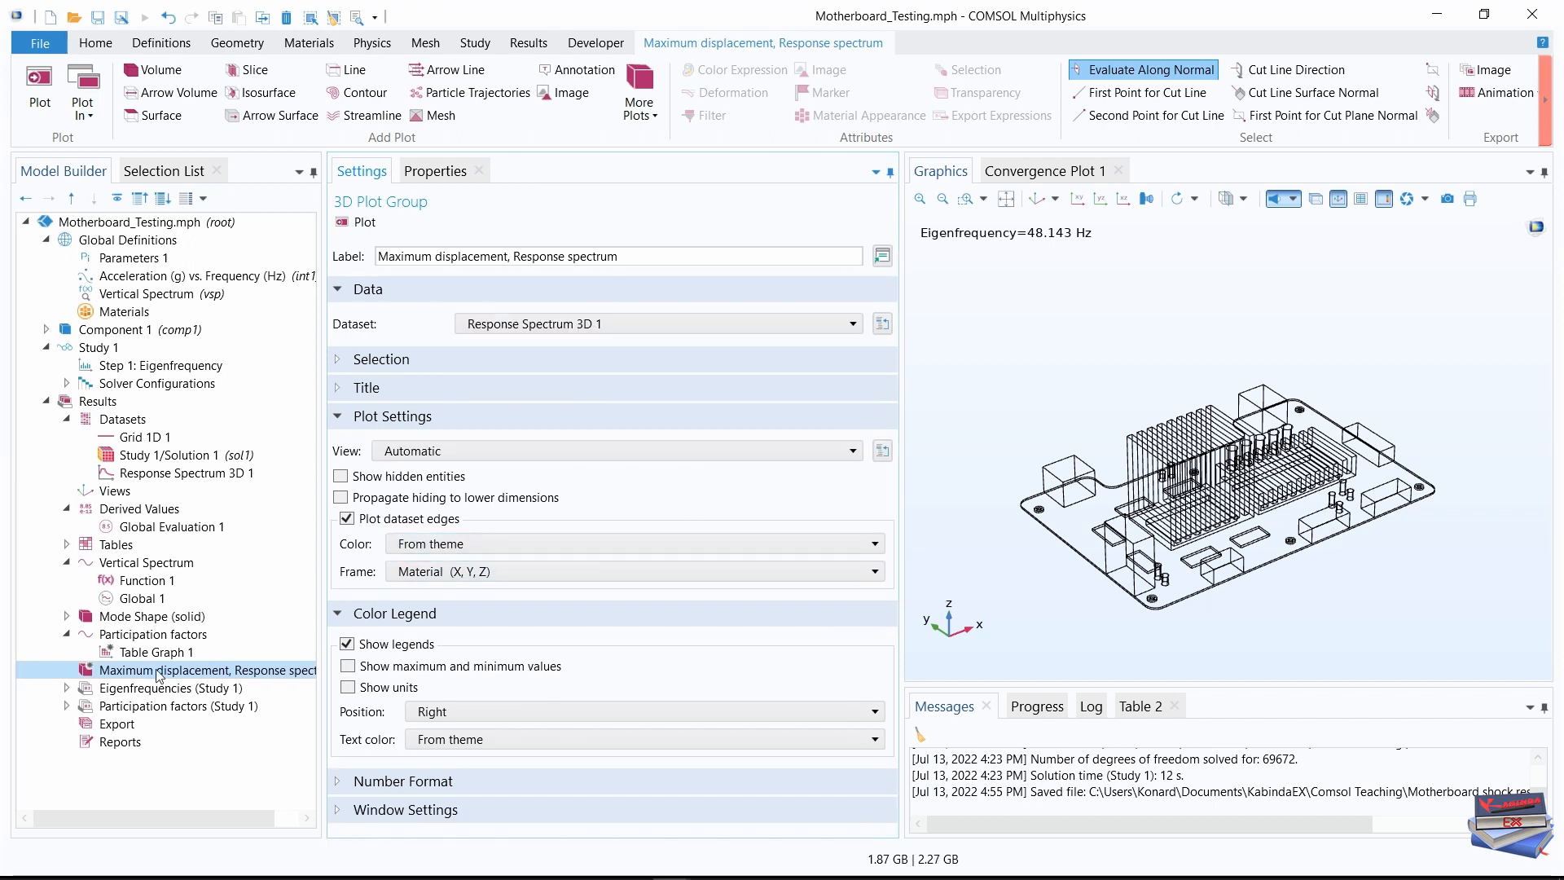
left_click_drag(322, 585, 383, 587)
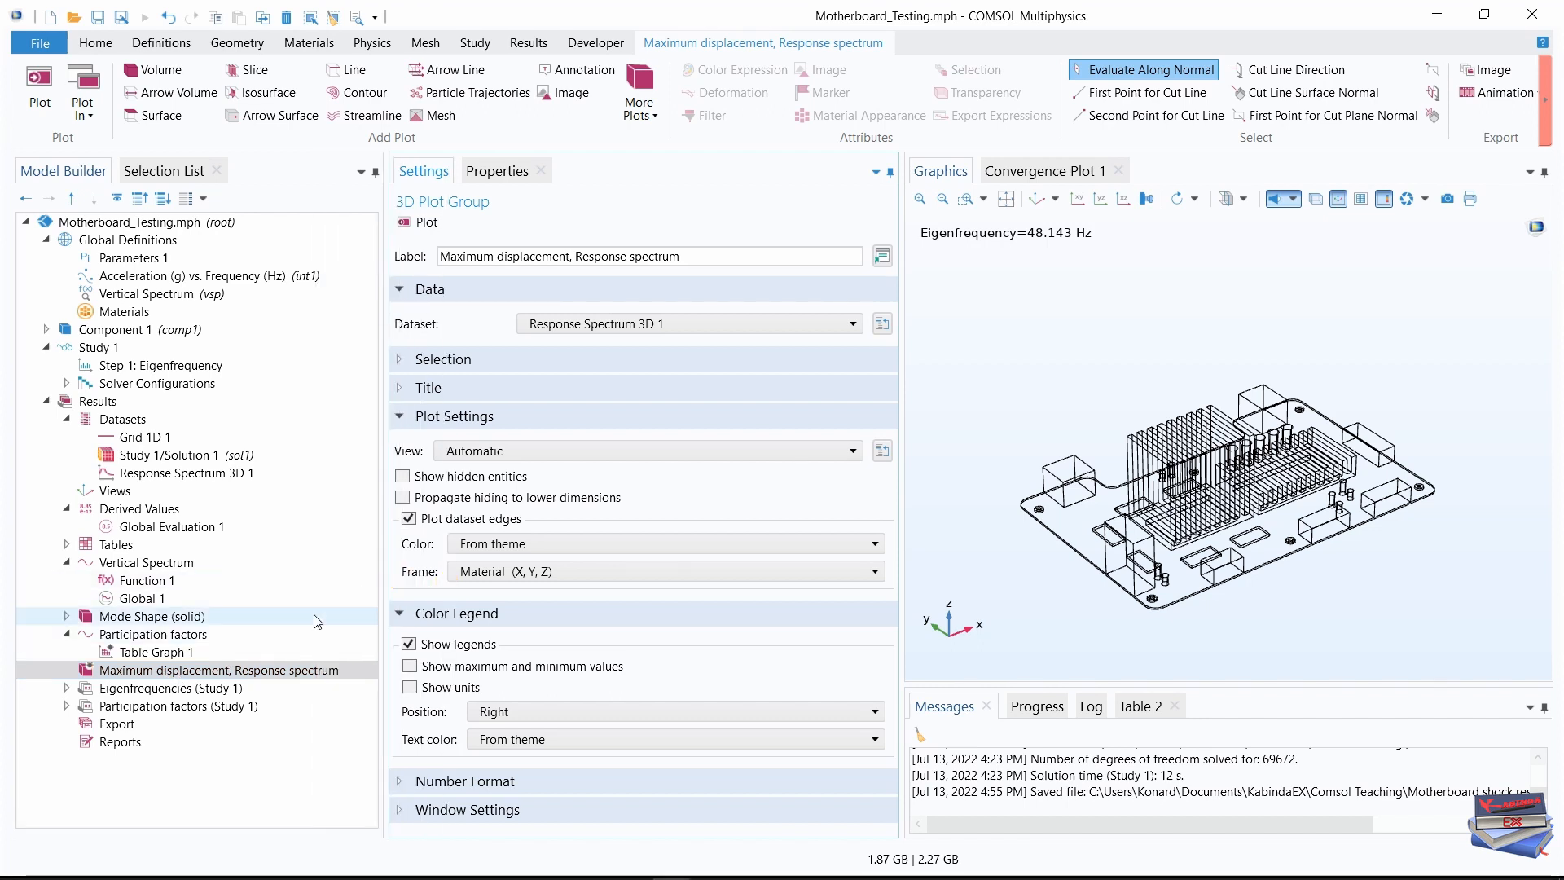
right_click(267, 678)
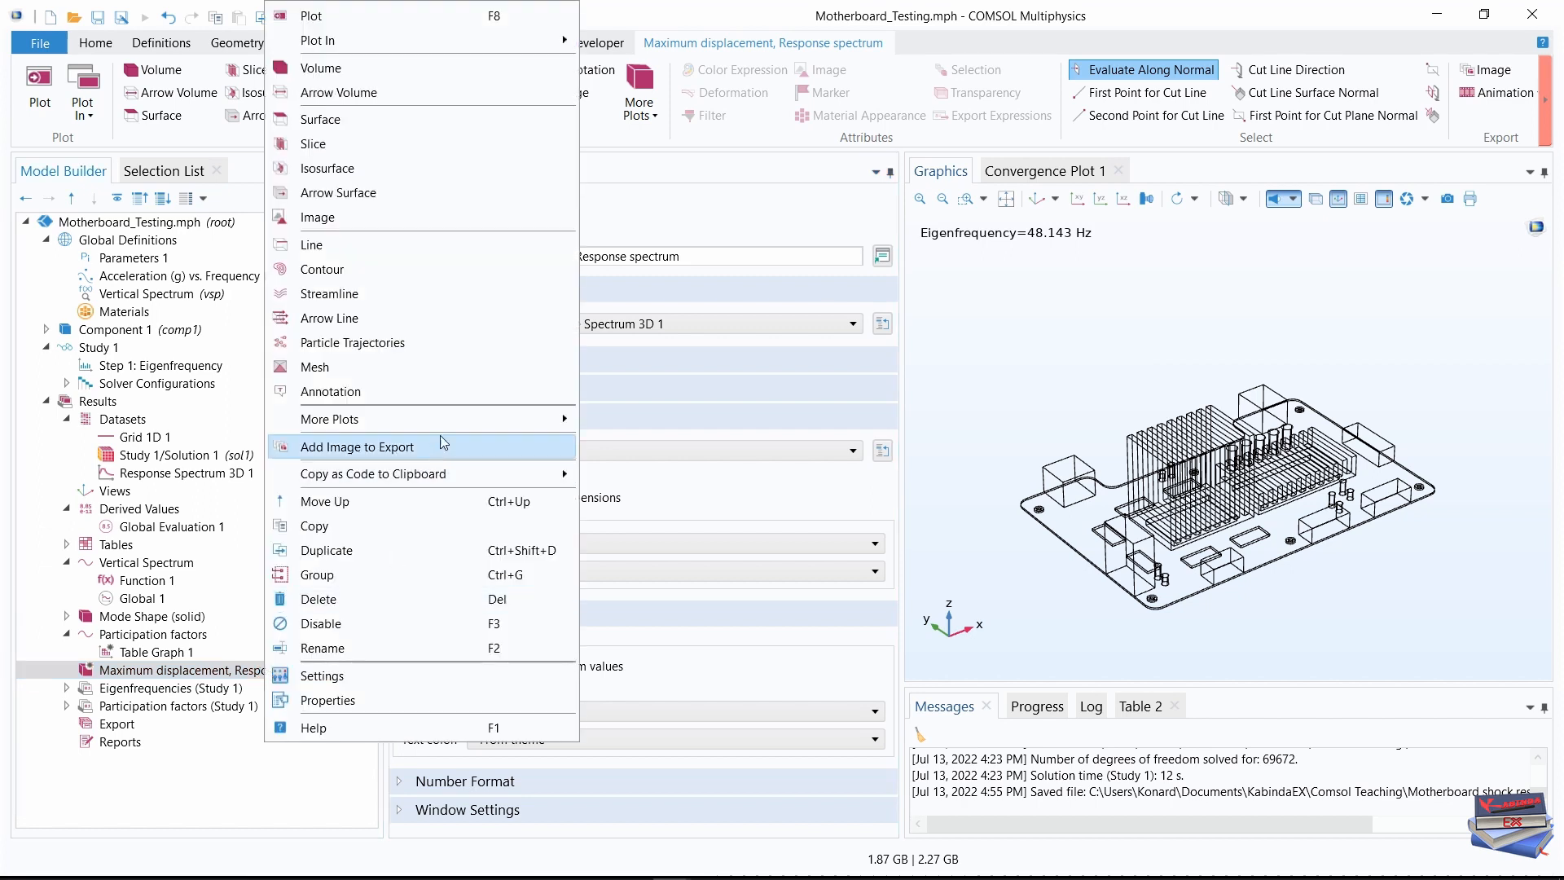
mouse_move(447, 407)
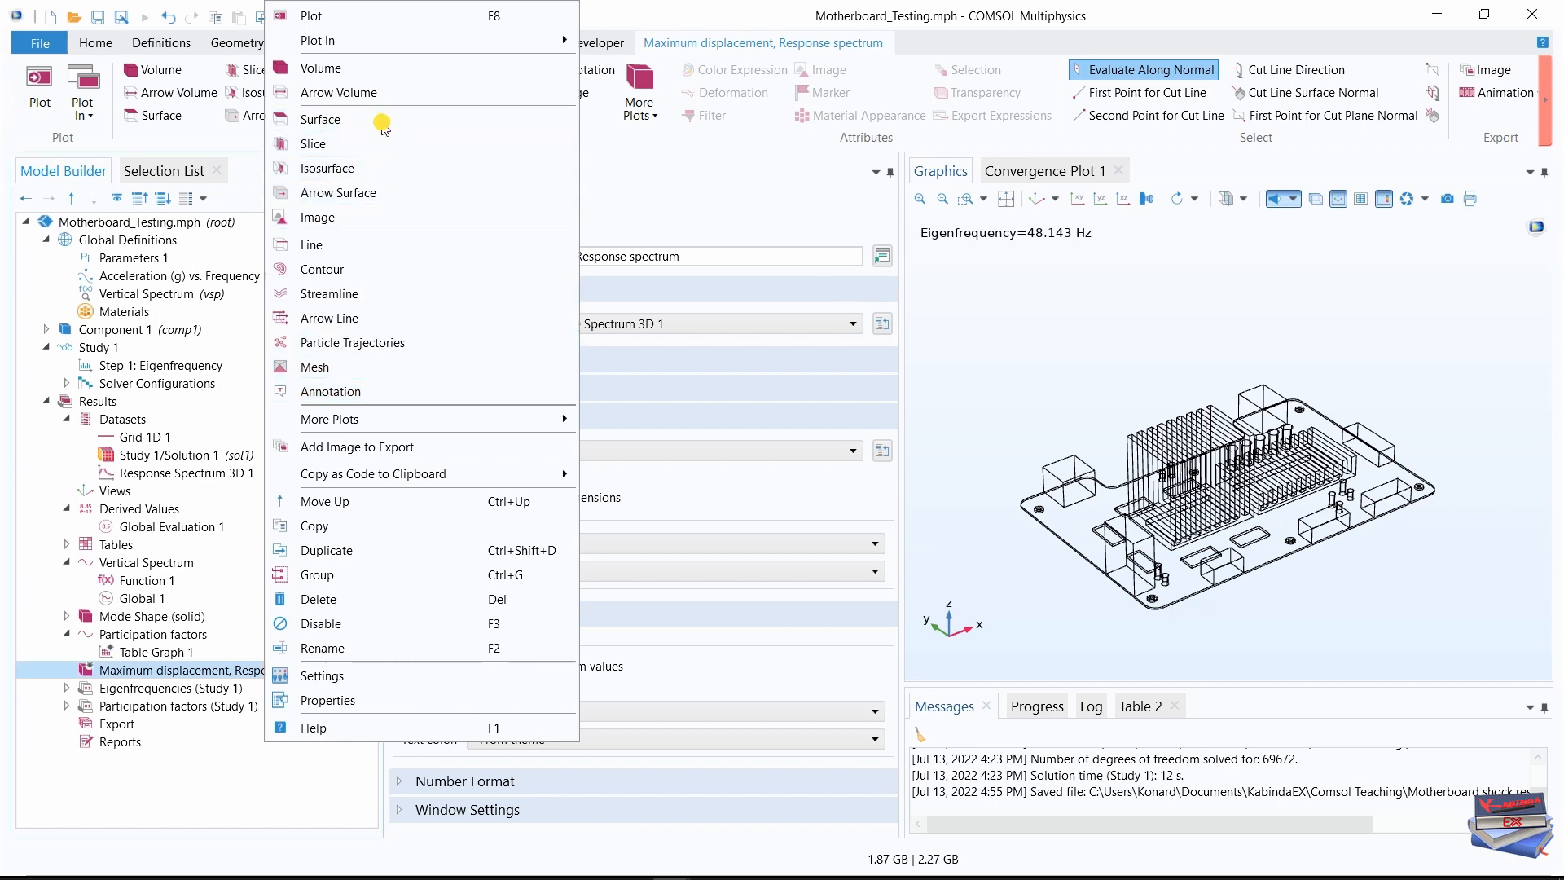
key("Escape")
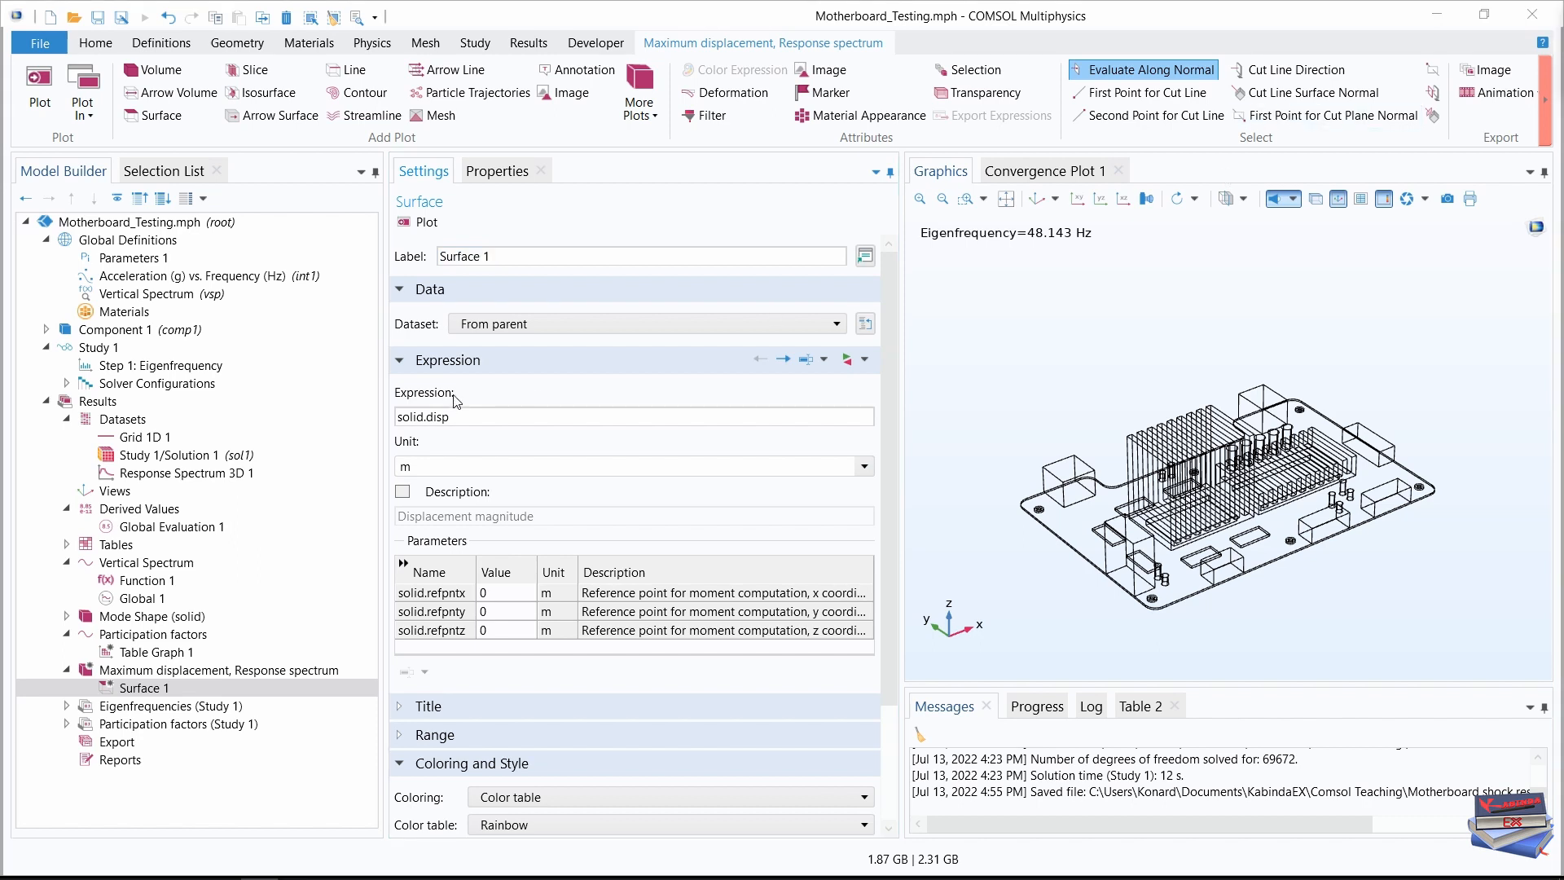
Set the surface plot's expression to w and plot the vertical displacement on the motherboard
left_click(477, 415)
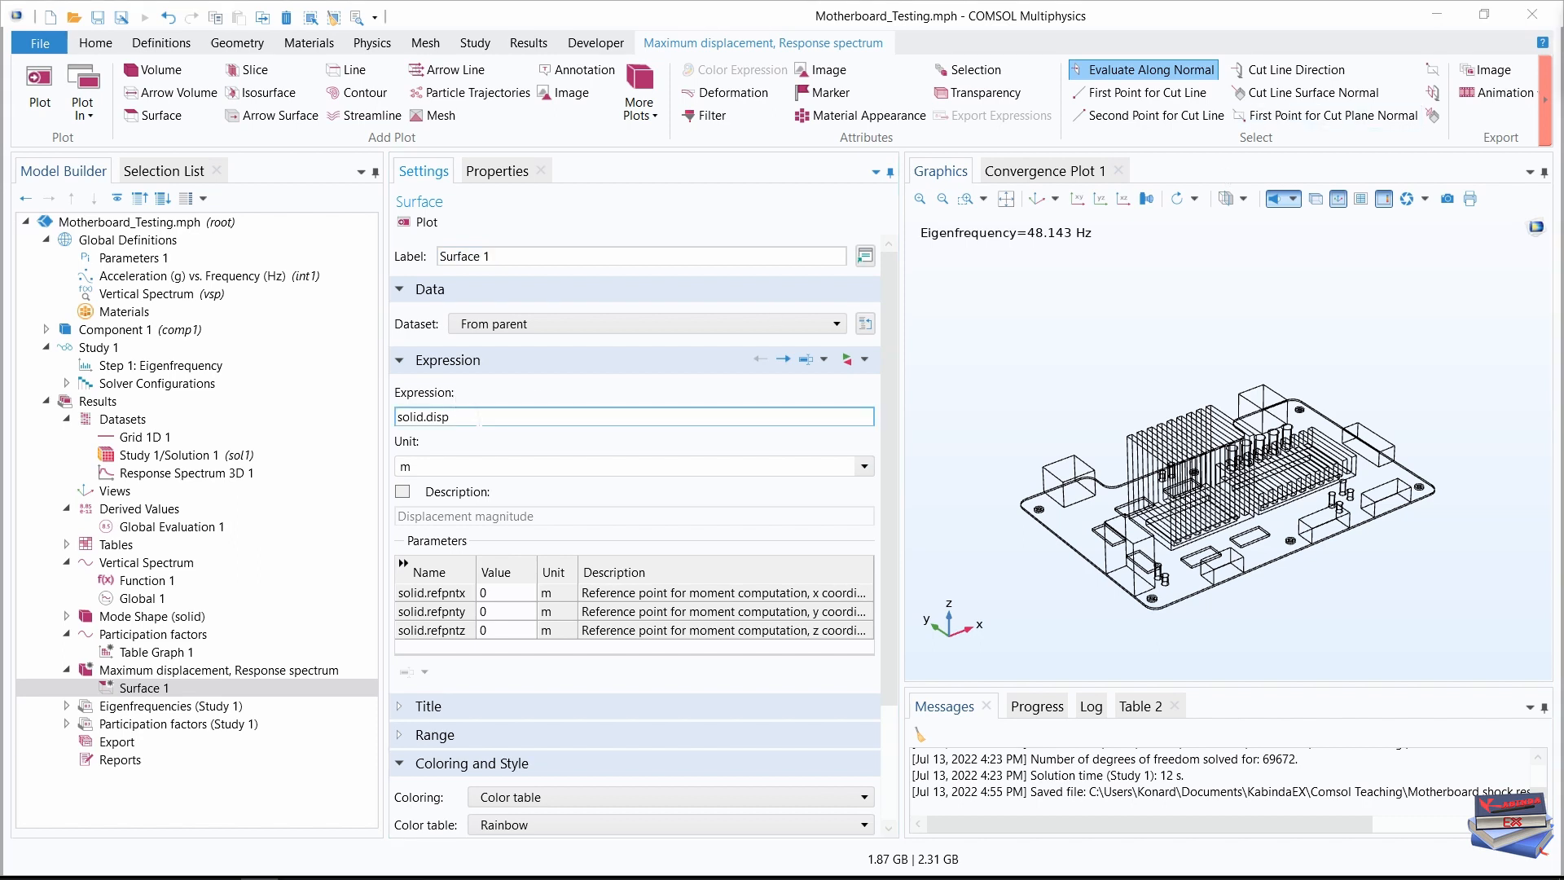
left_click_drag(455, 417, 379, 416)
type("w")
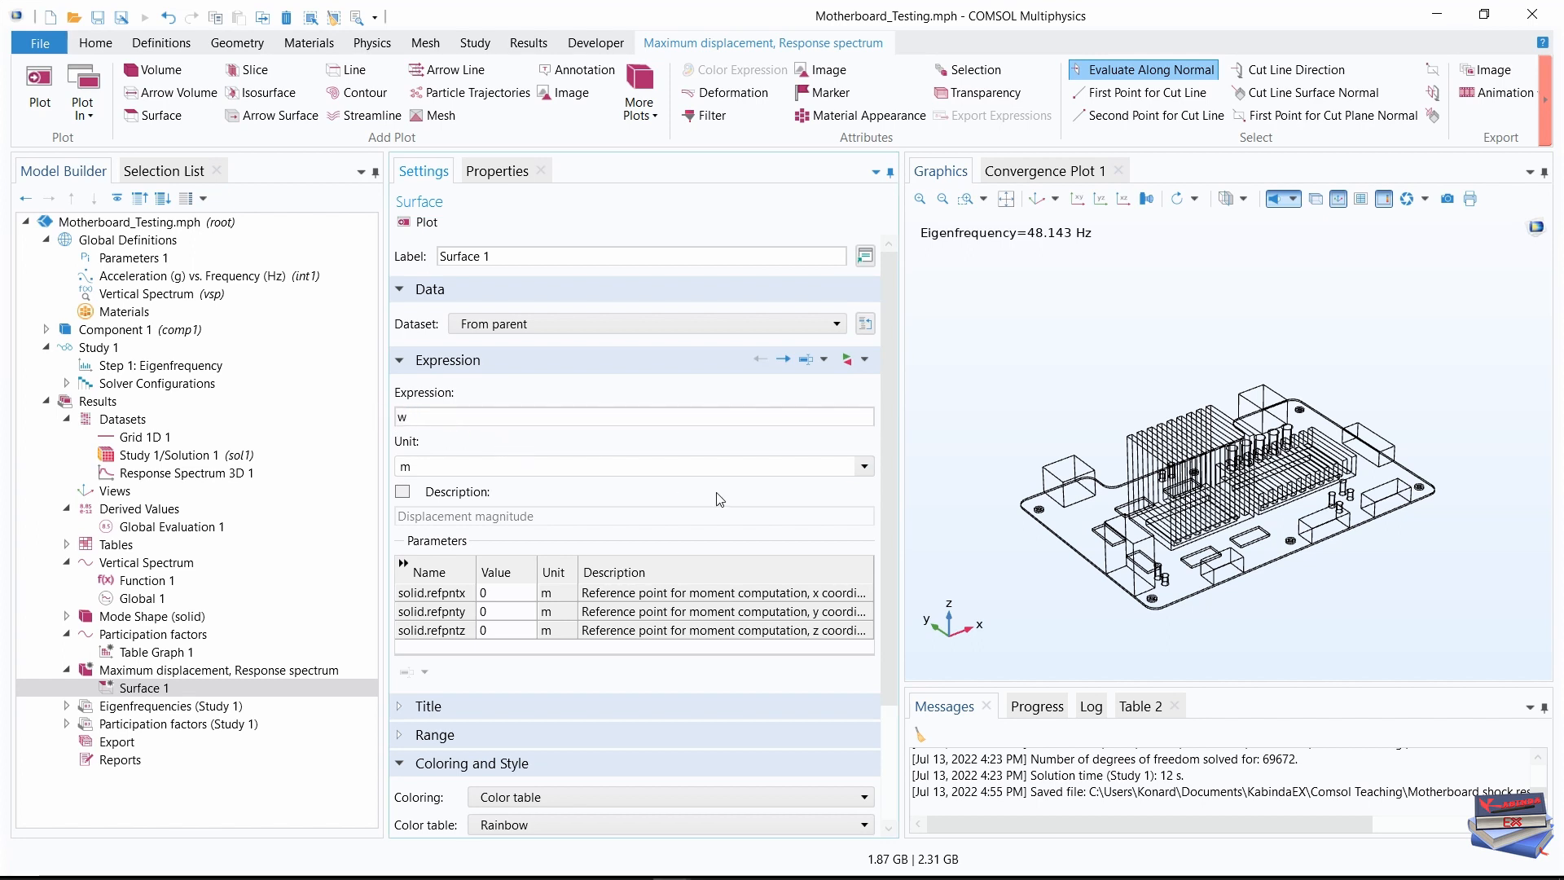
left_click(432, 224)
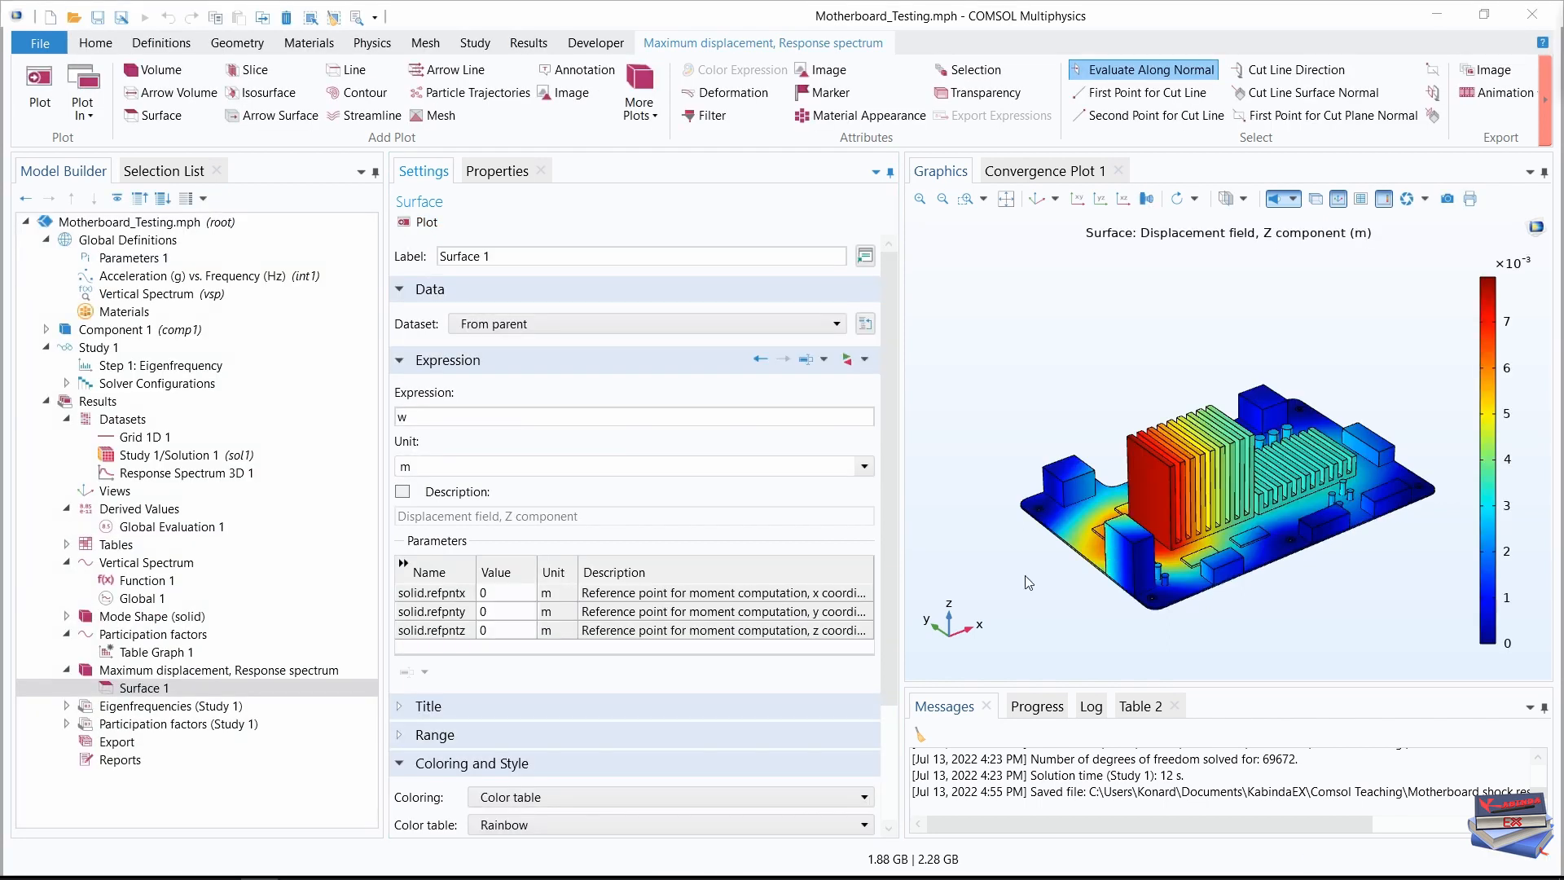
left_click_drag(901, 537, 684, 534)
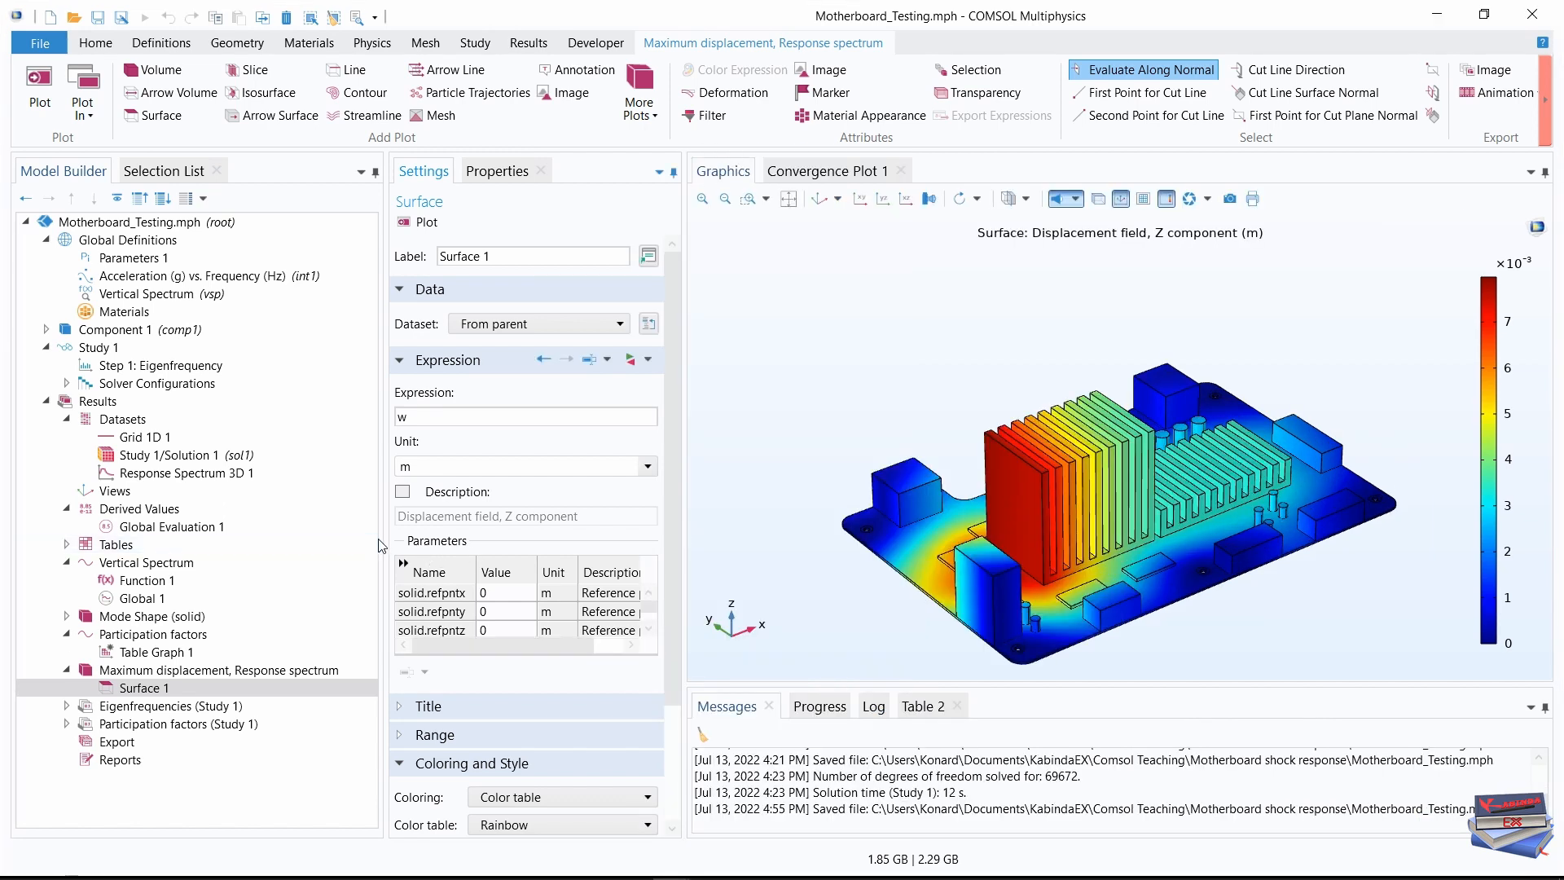
left_click_drag(379, 546, 353, 546)
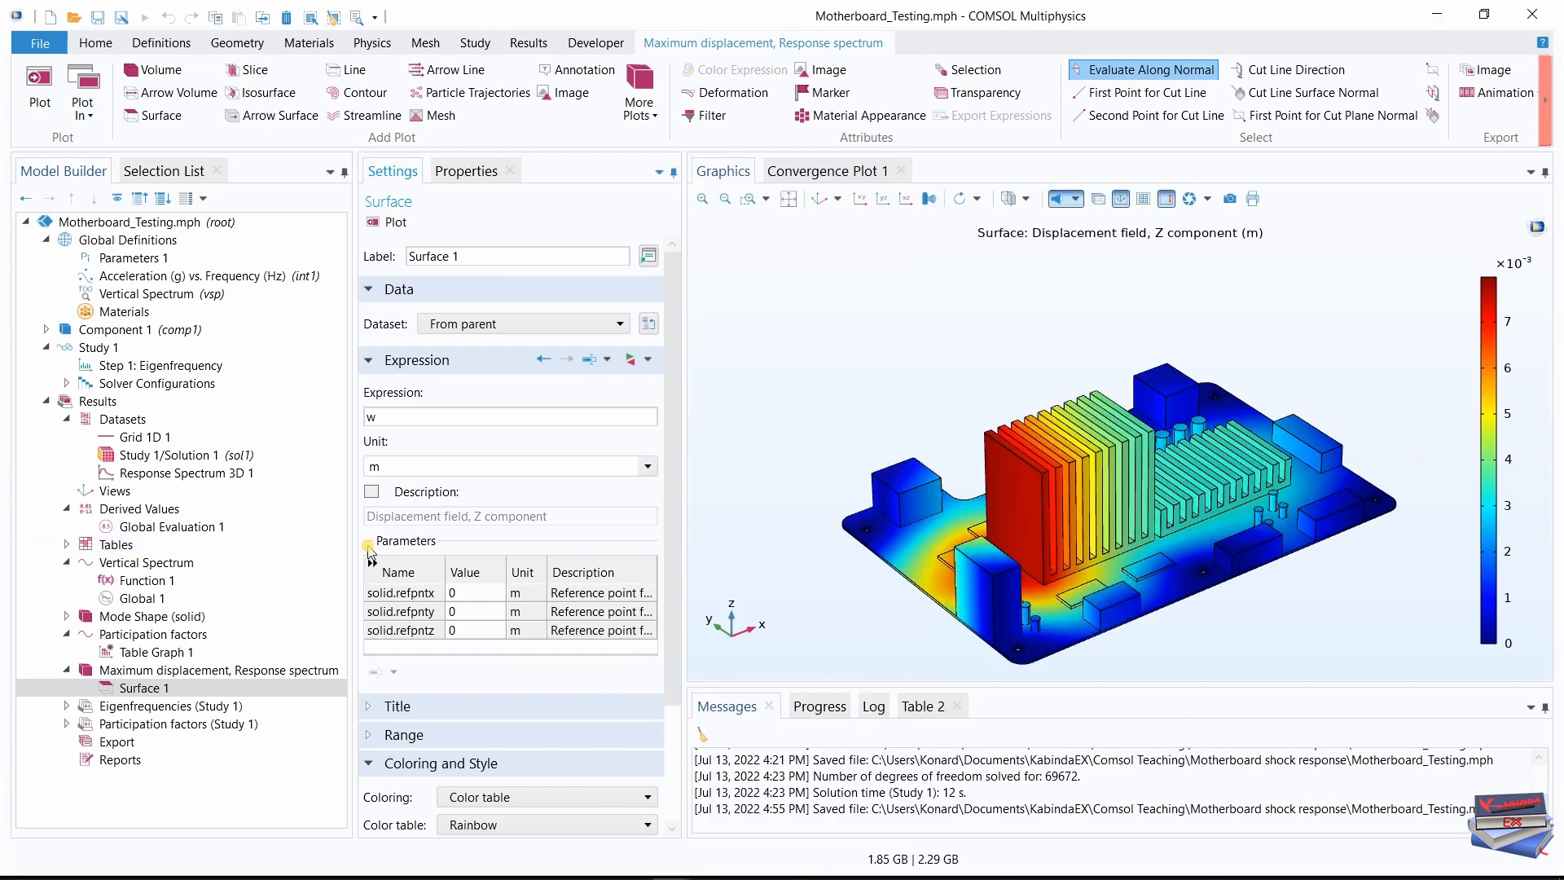
left_click(788, 198)
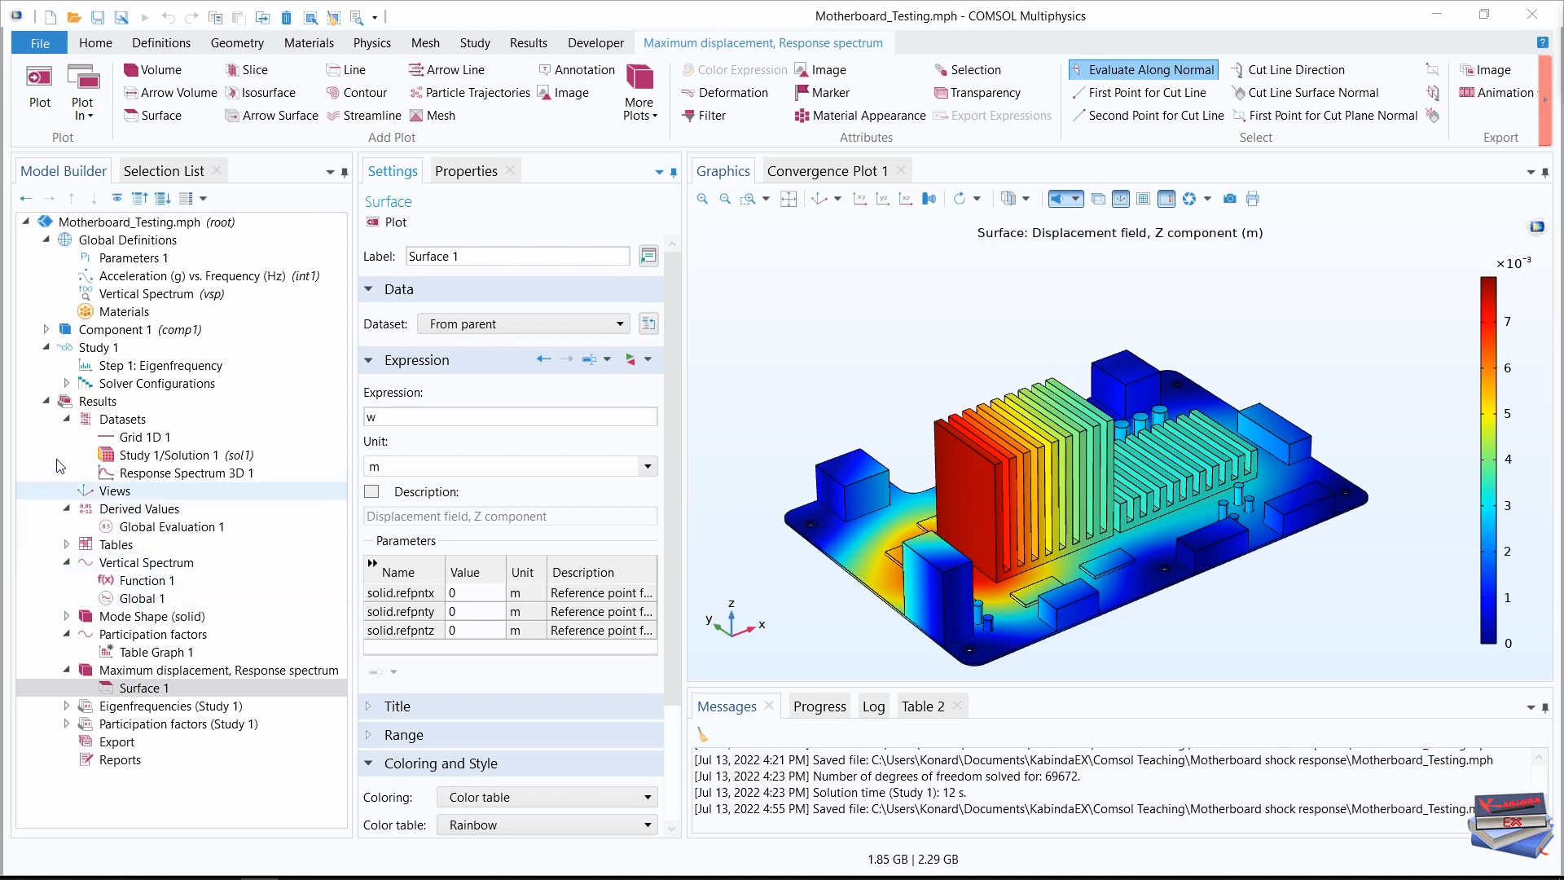
Add a Gravity domain feature to the Solid Mechanics interface and apply it to all domains
left_click(47, 402)
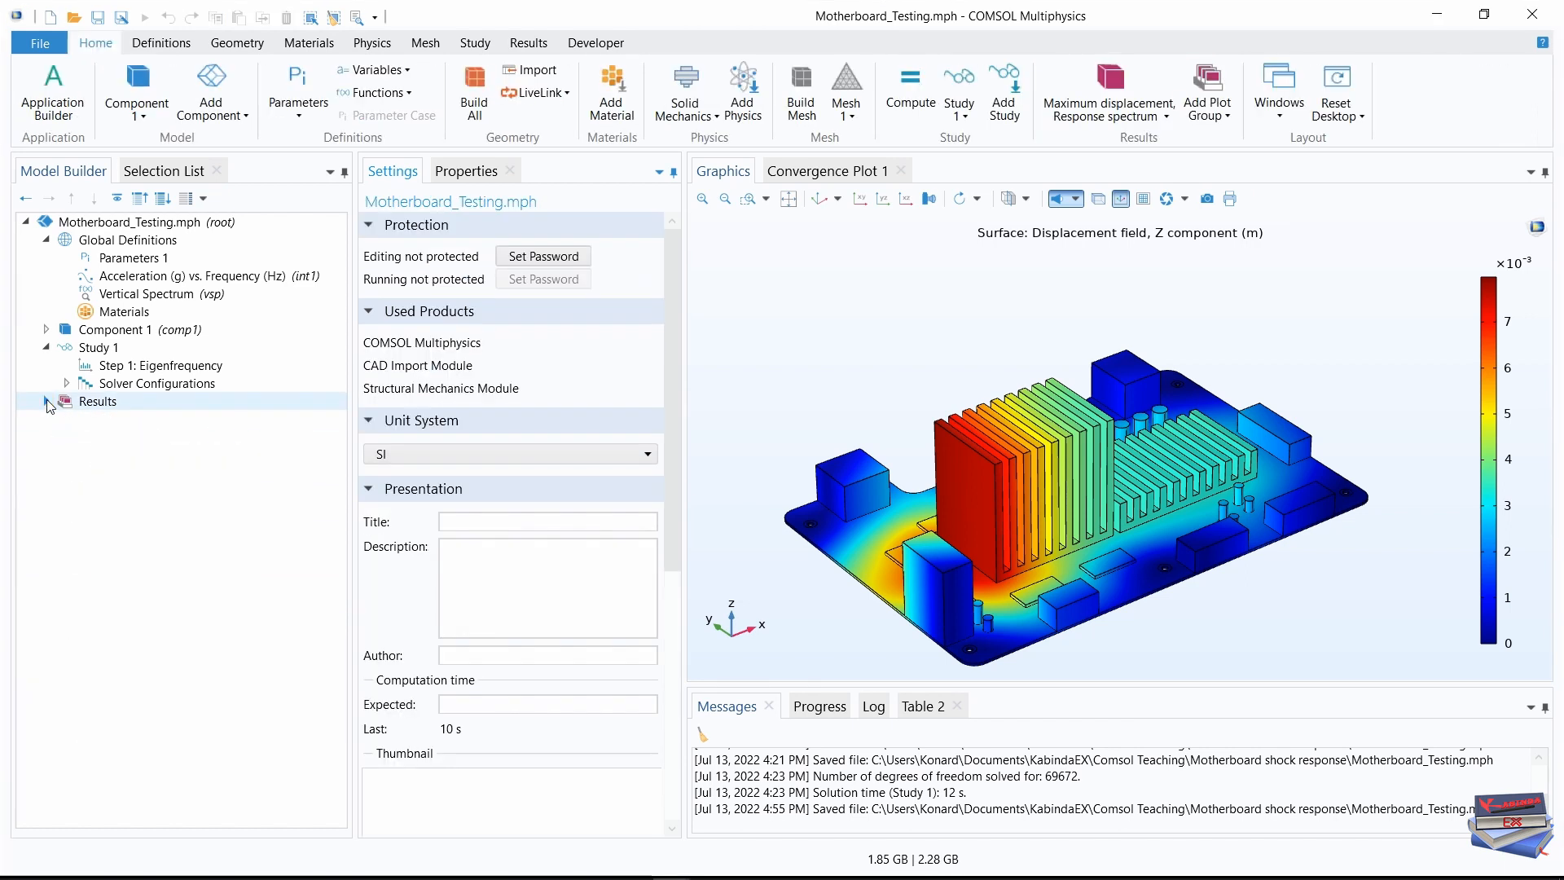
left_click(46, 348)
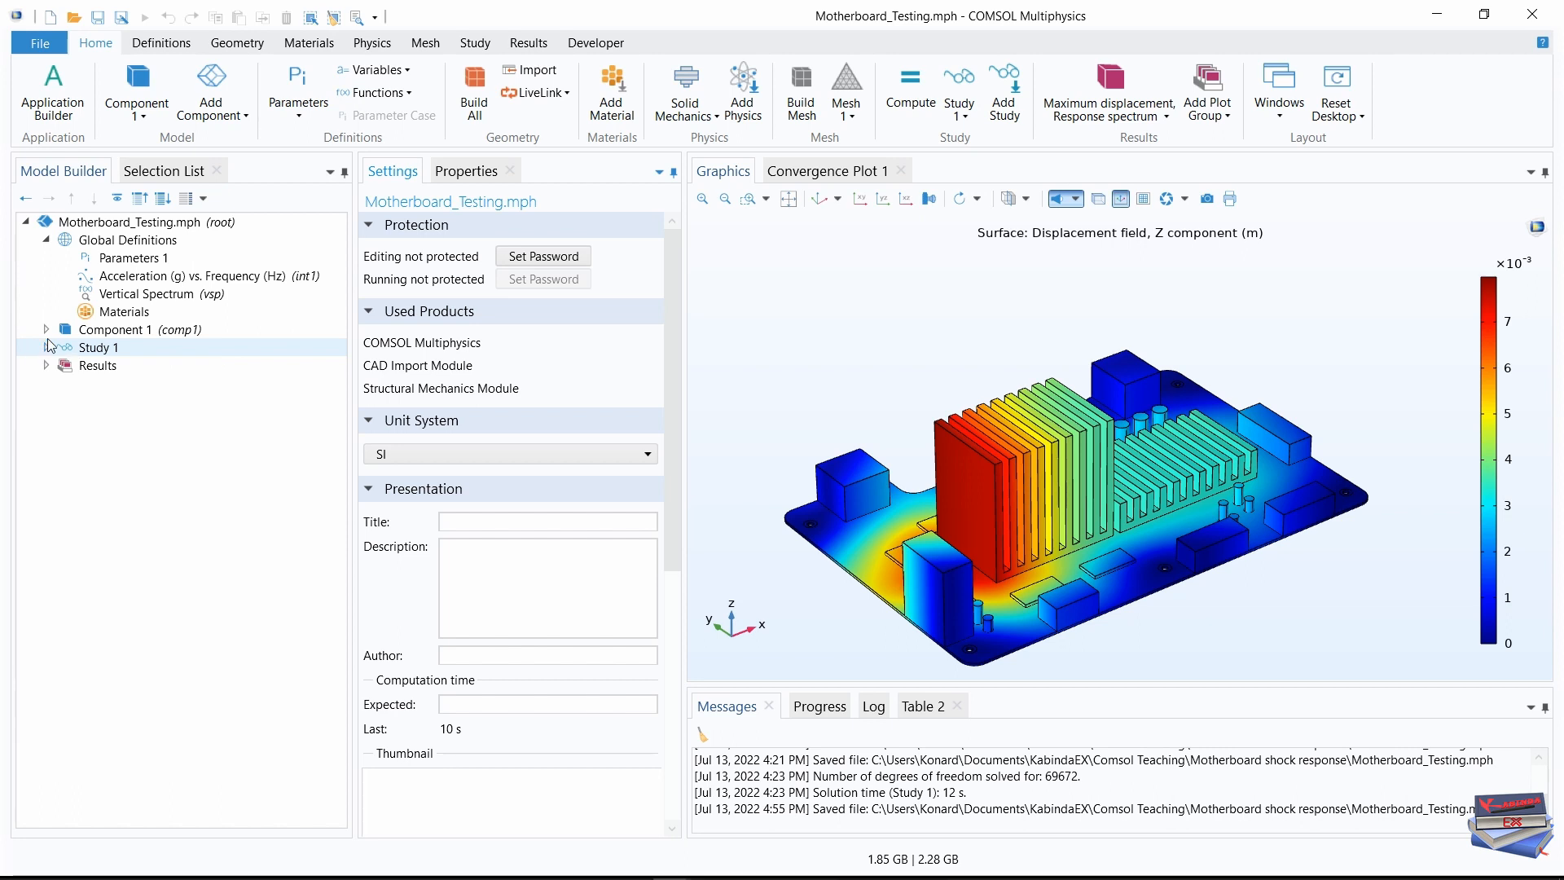
left_click(45, 330)
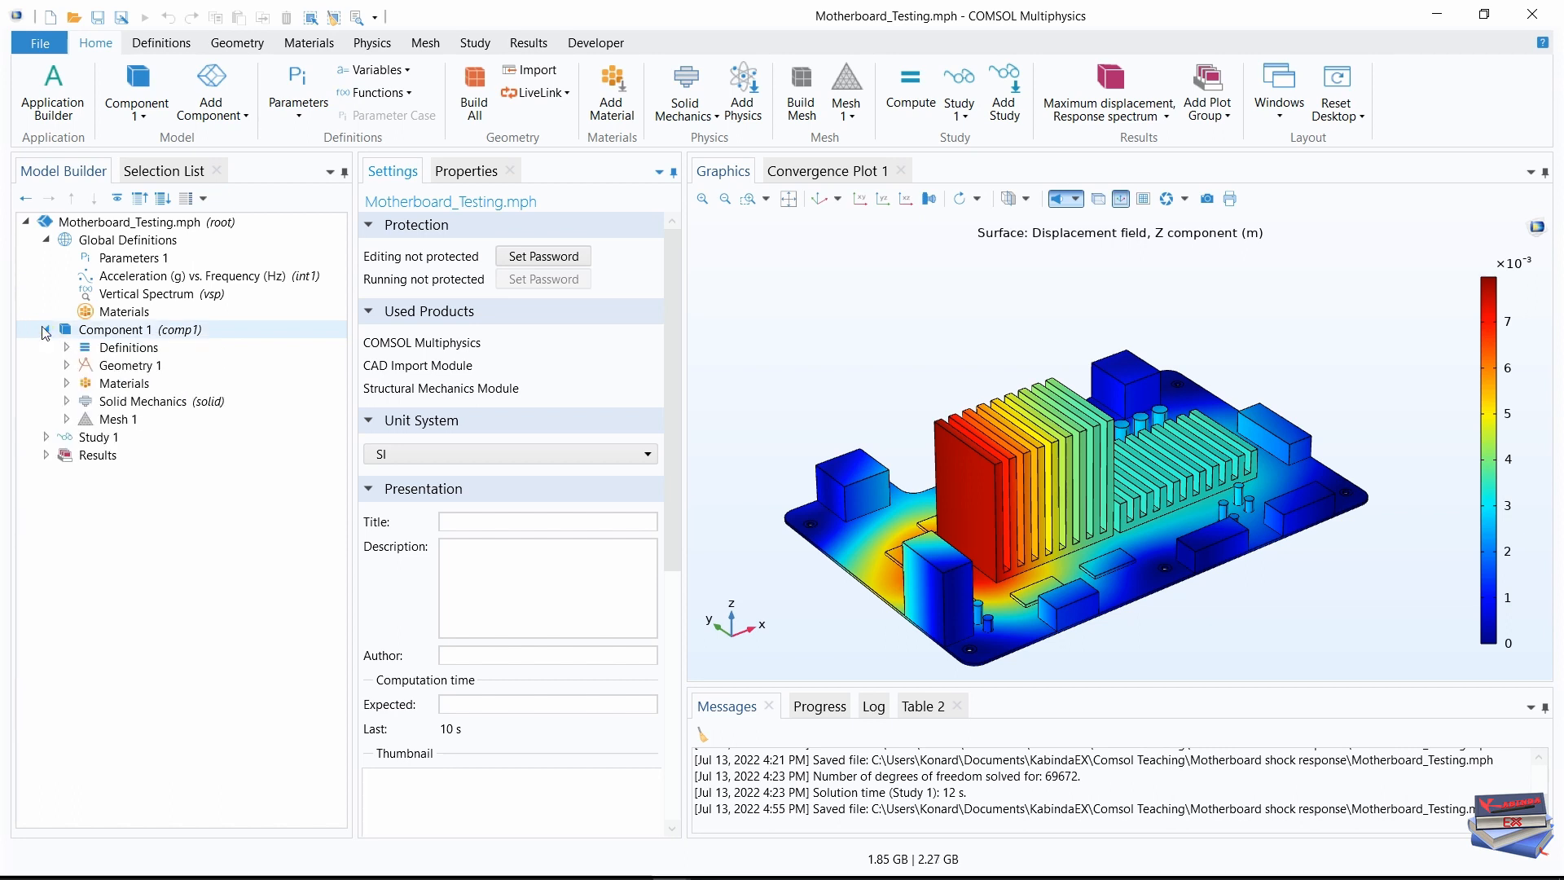
left_click(67, 402)
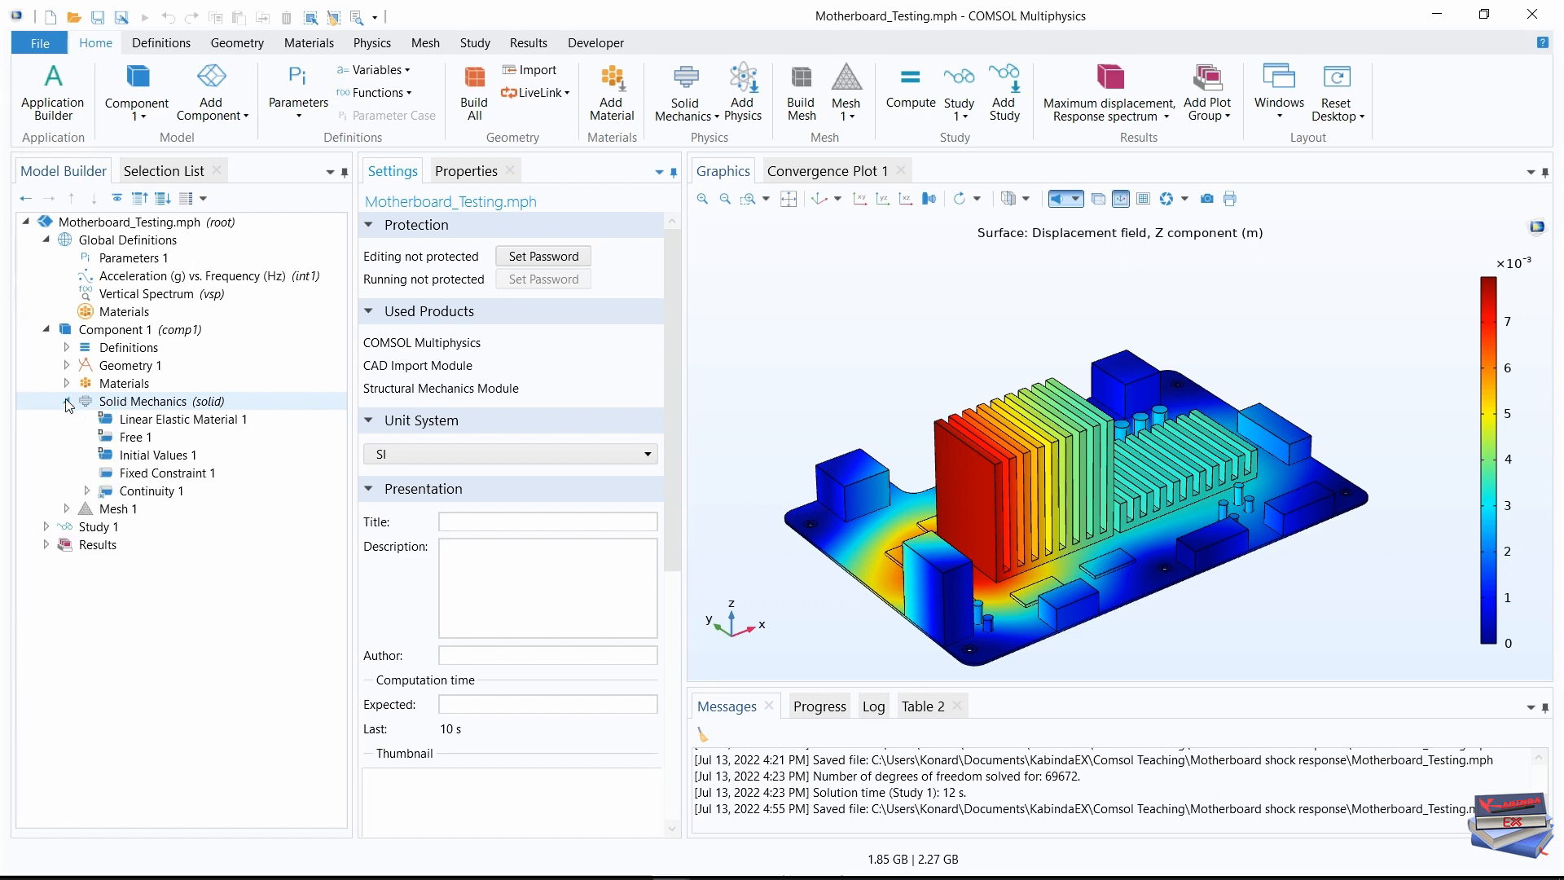
left_click(138, 402)
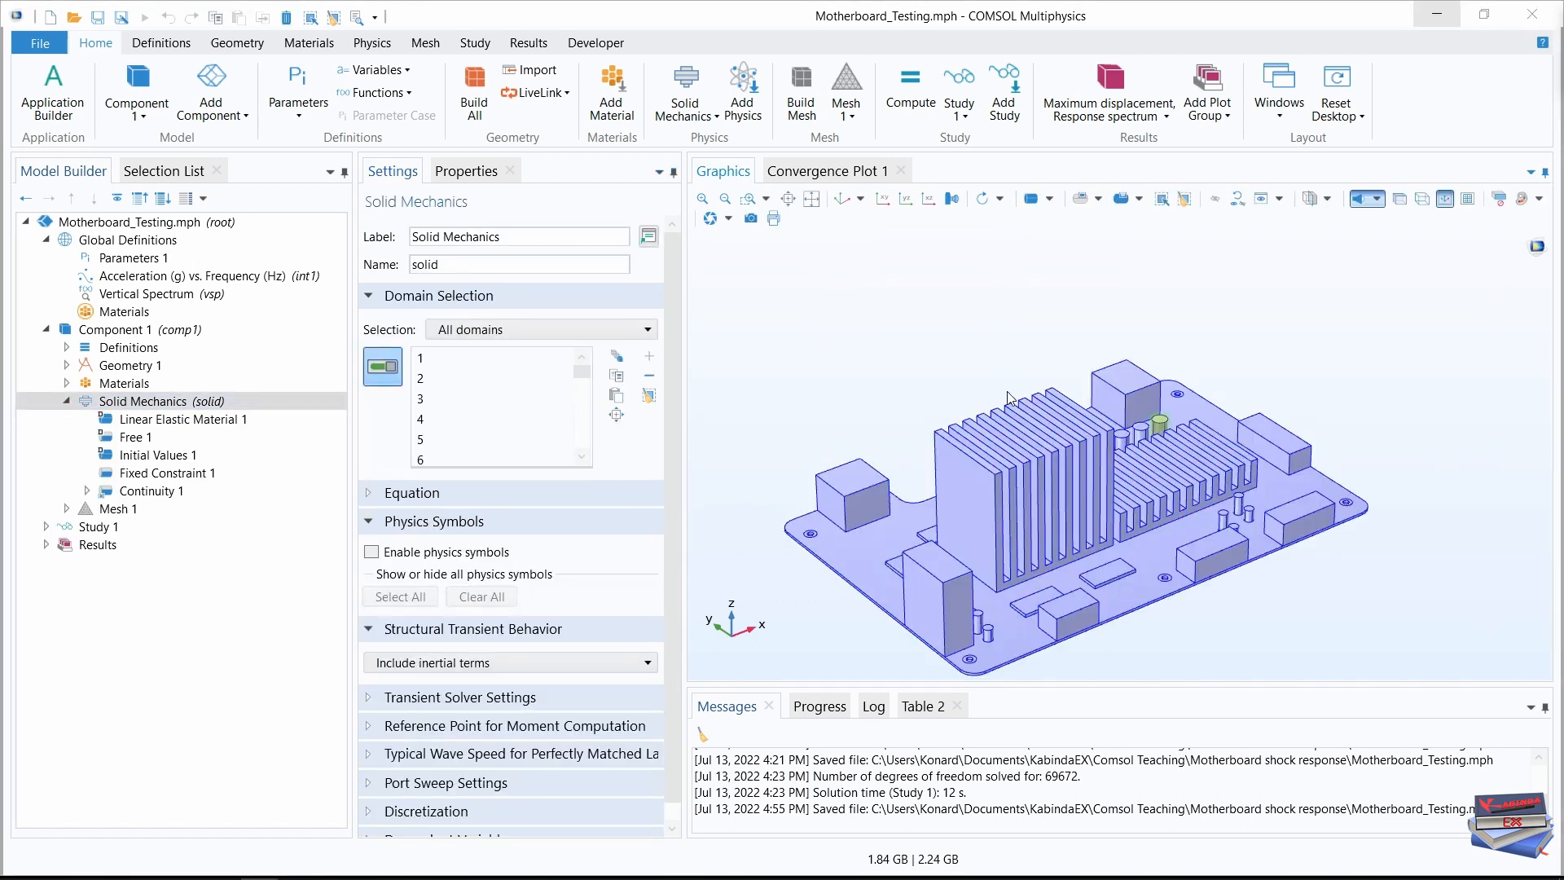
left_click(372, 46)
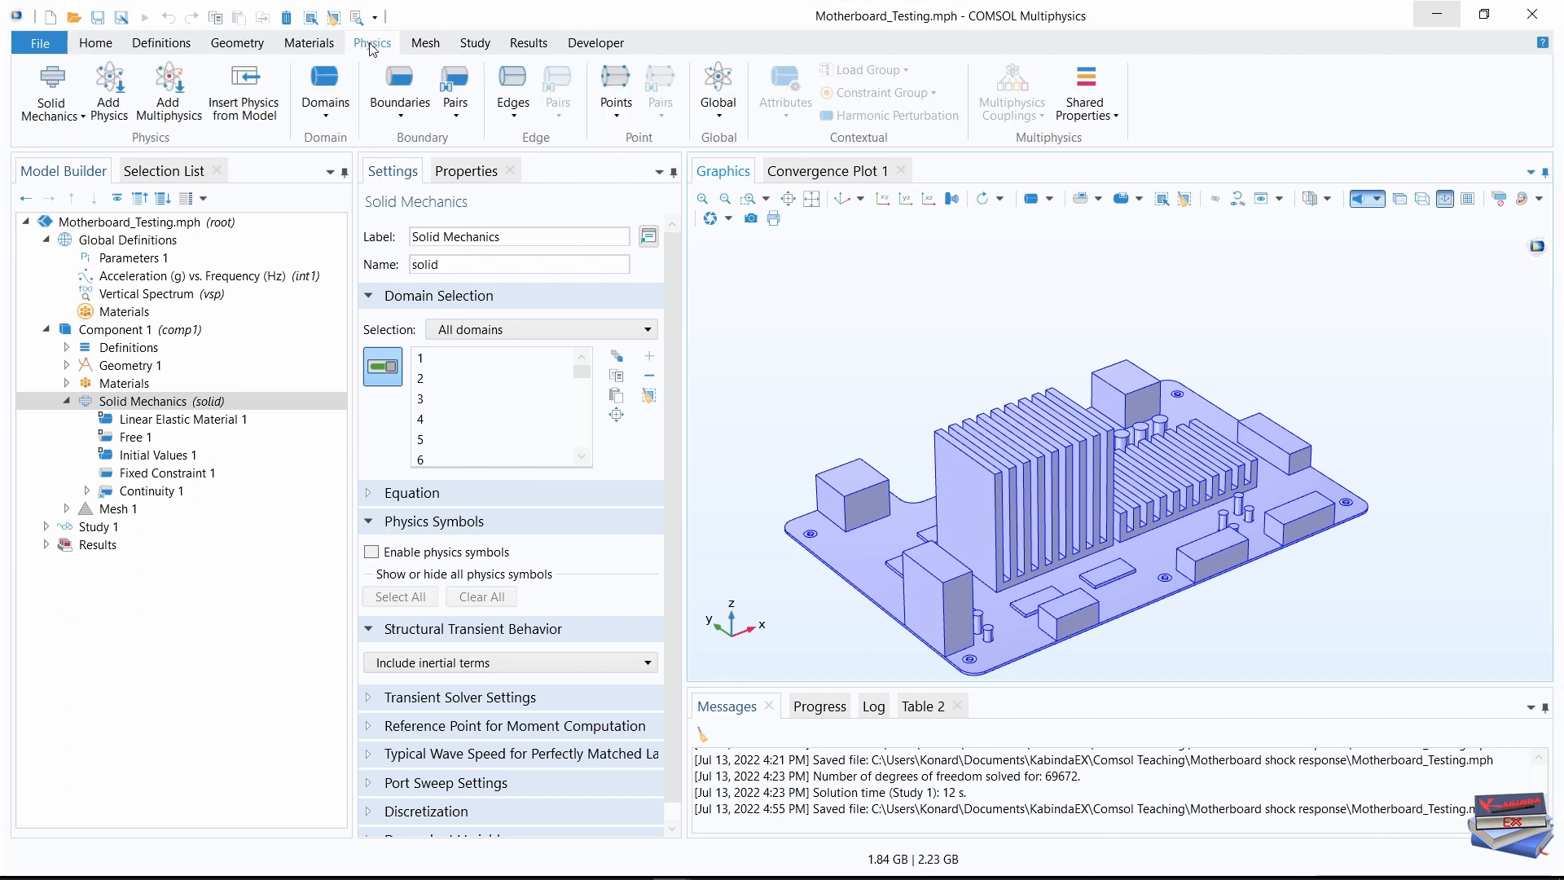
left_click(329, 120)
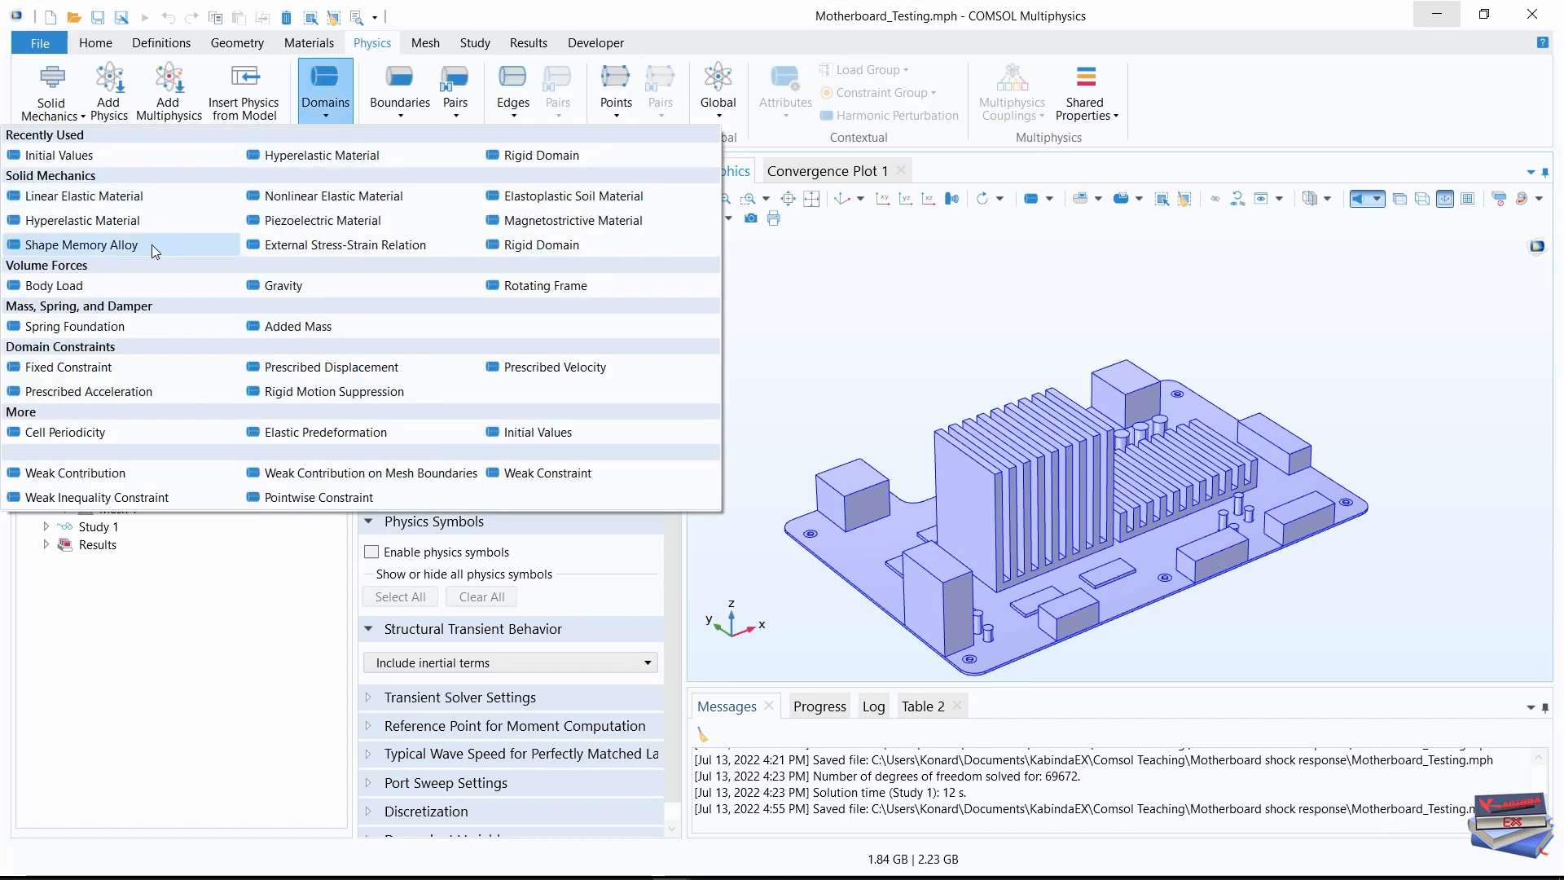
left_click(285, 303)
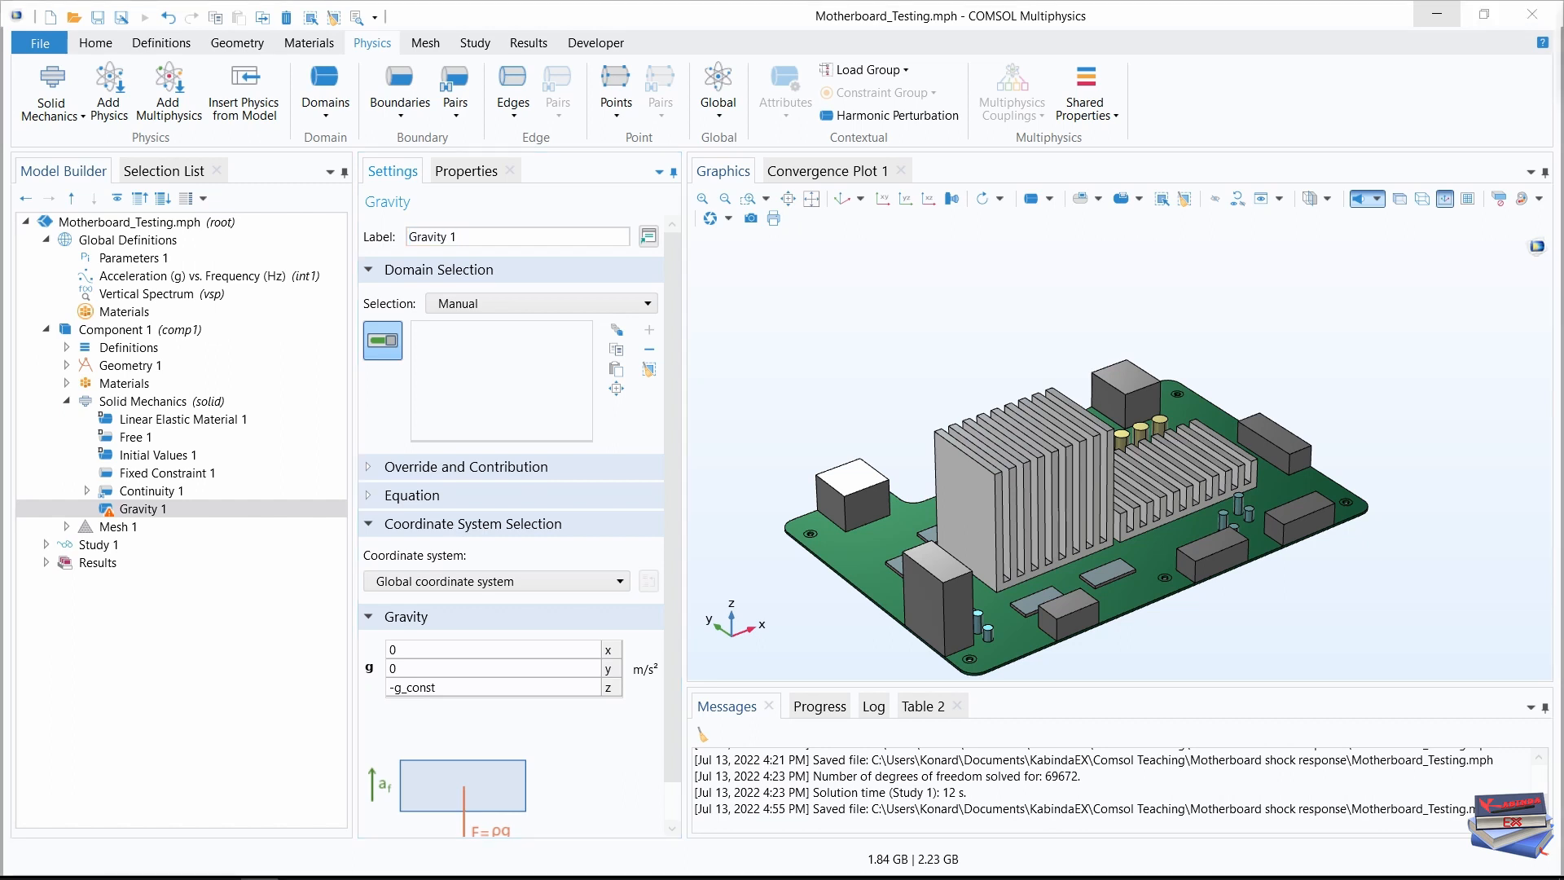
left_click(627, 300)
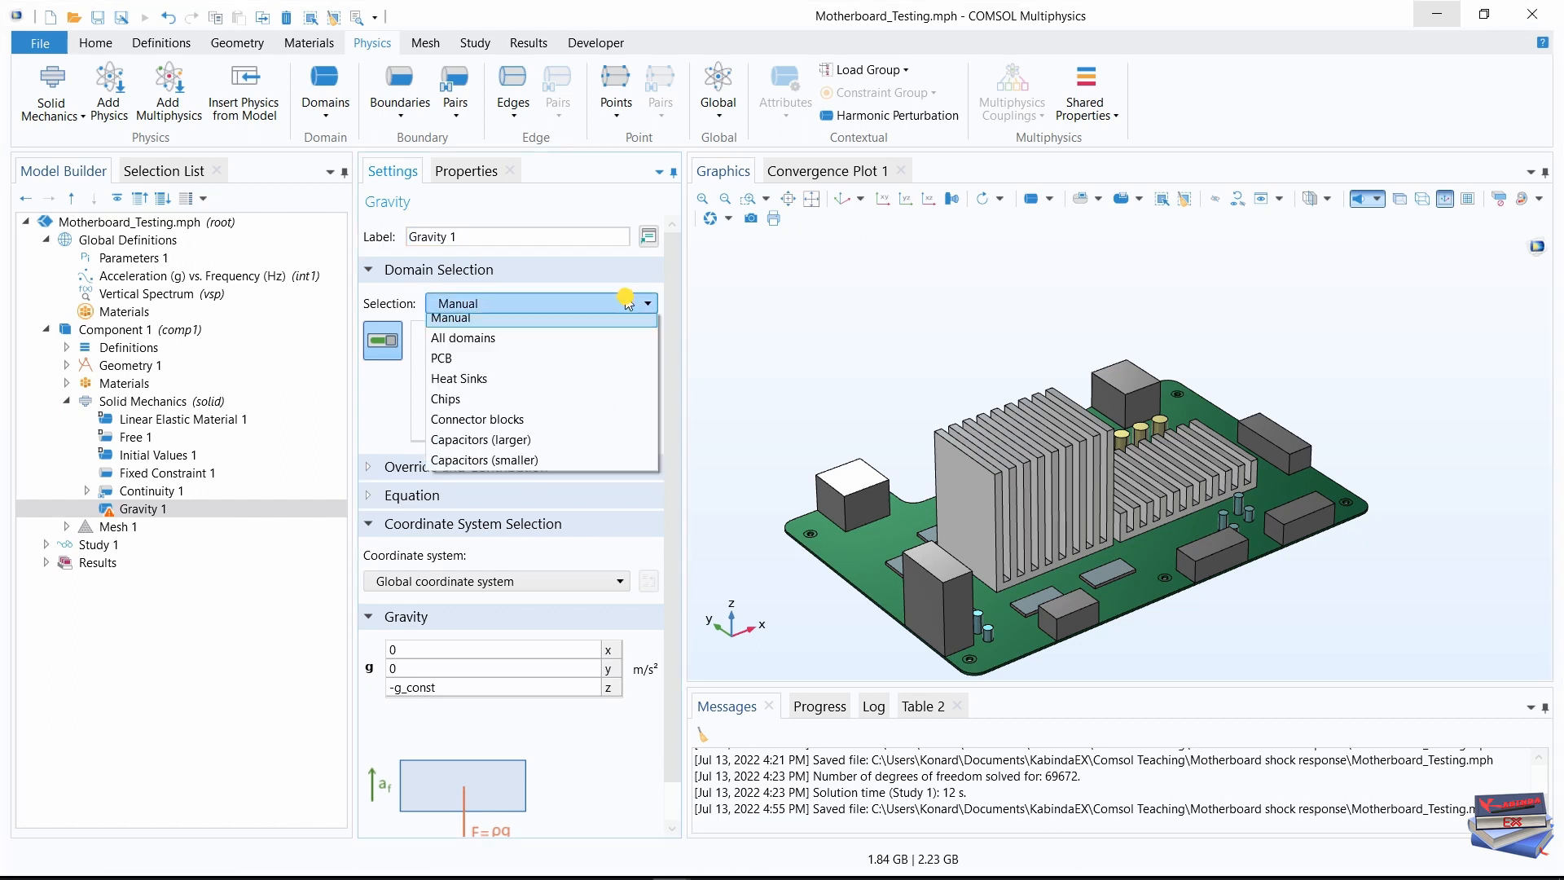
left_click(489, 347)
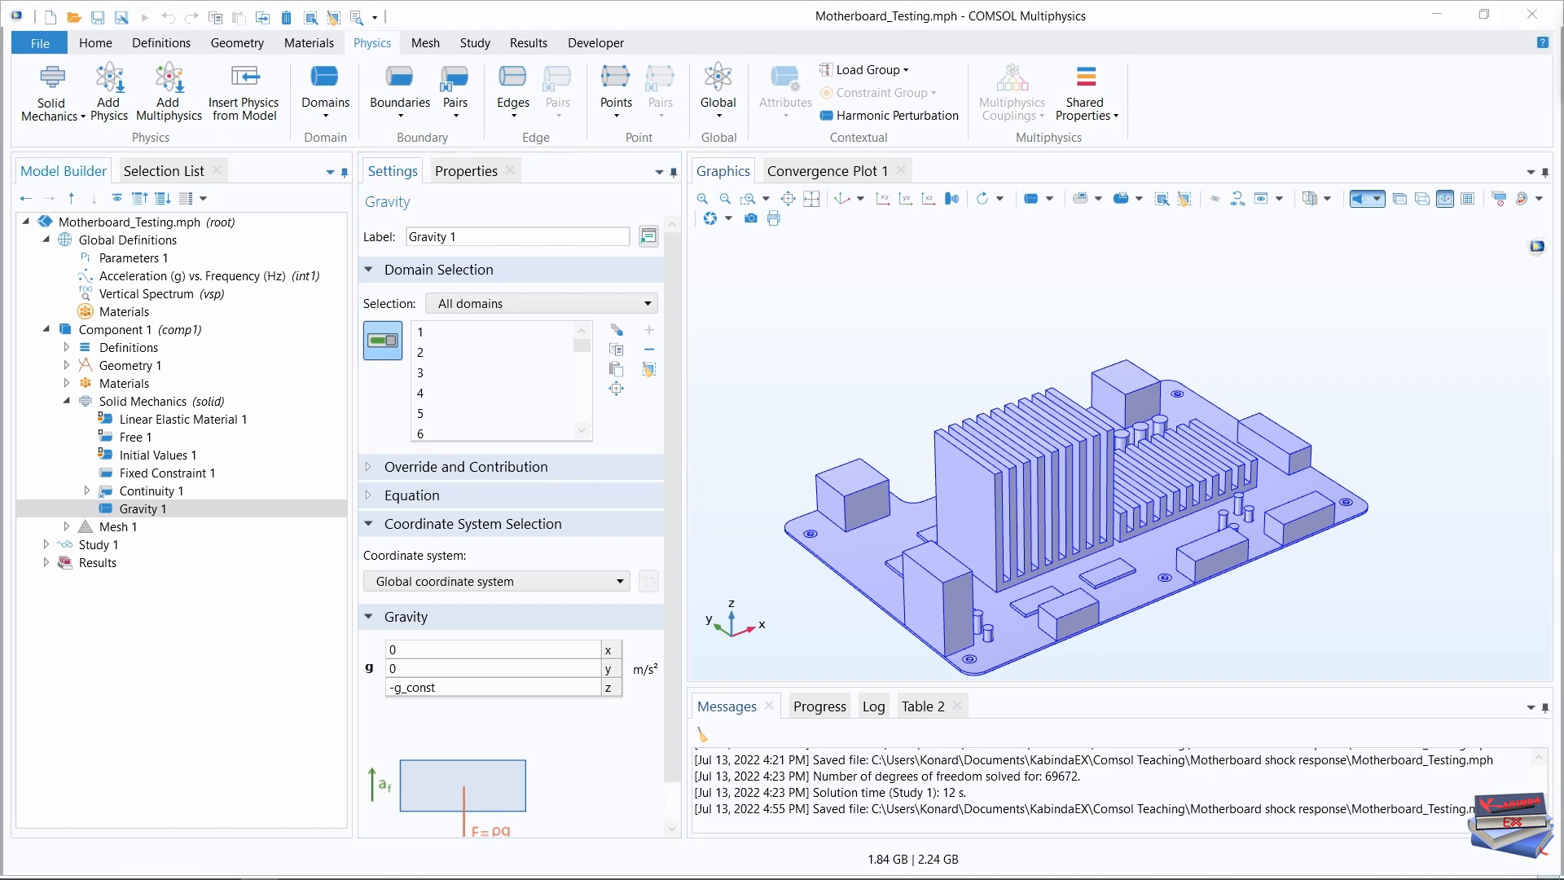
Add an empty study to the model and disable generation of its default plots
left_click(96, 45)
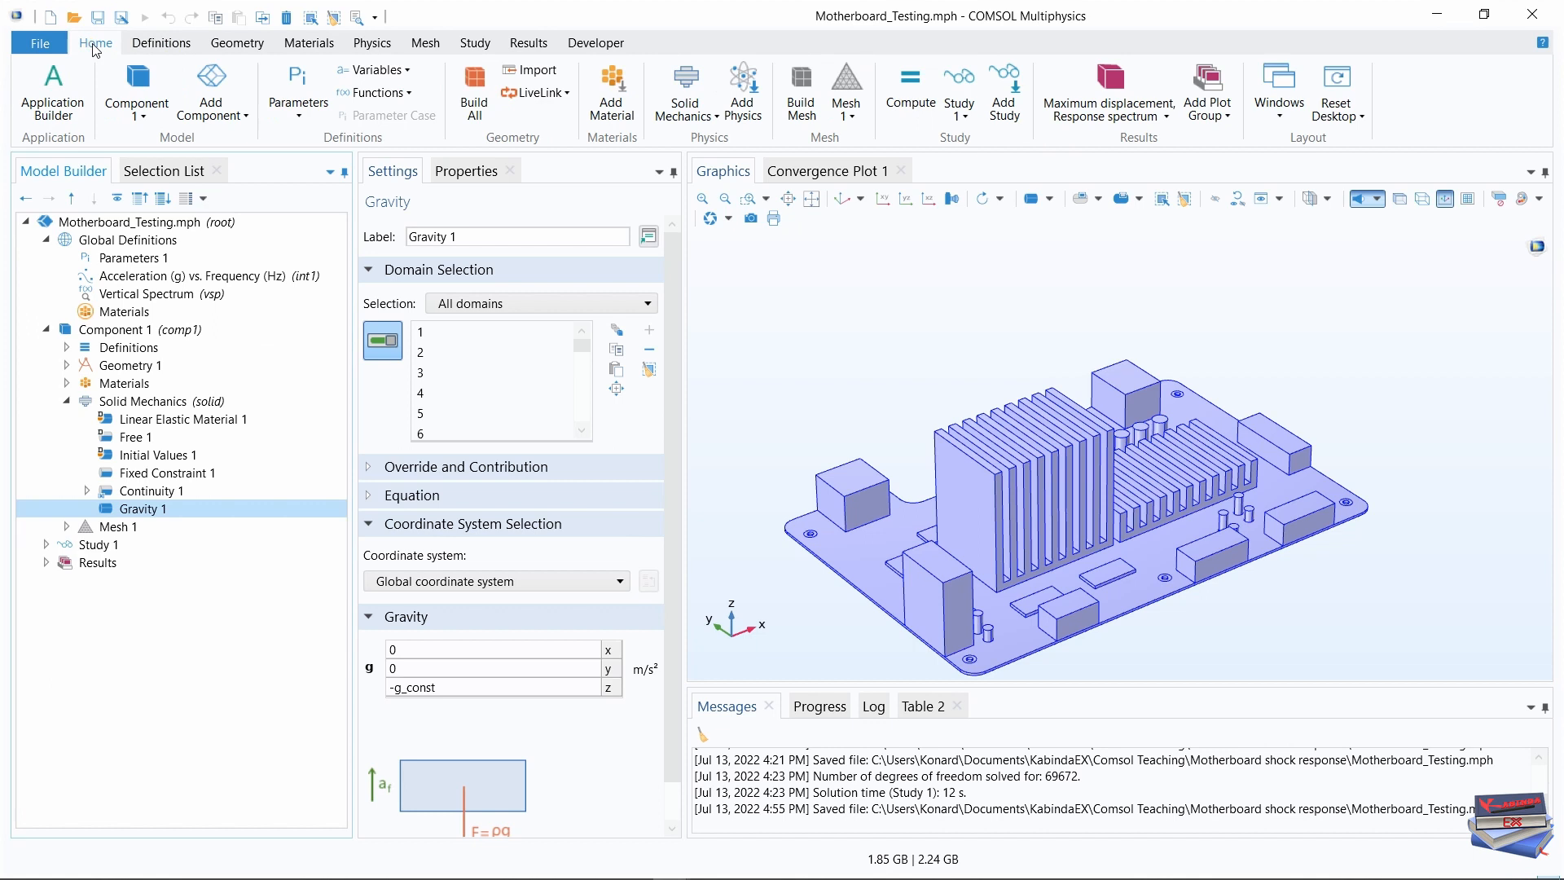
left_click(1009, 88)
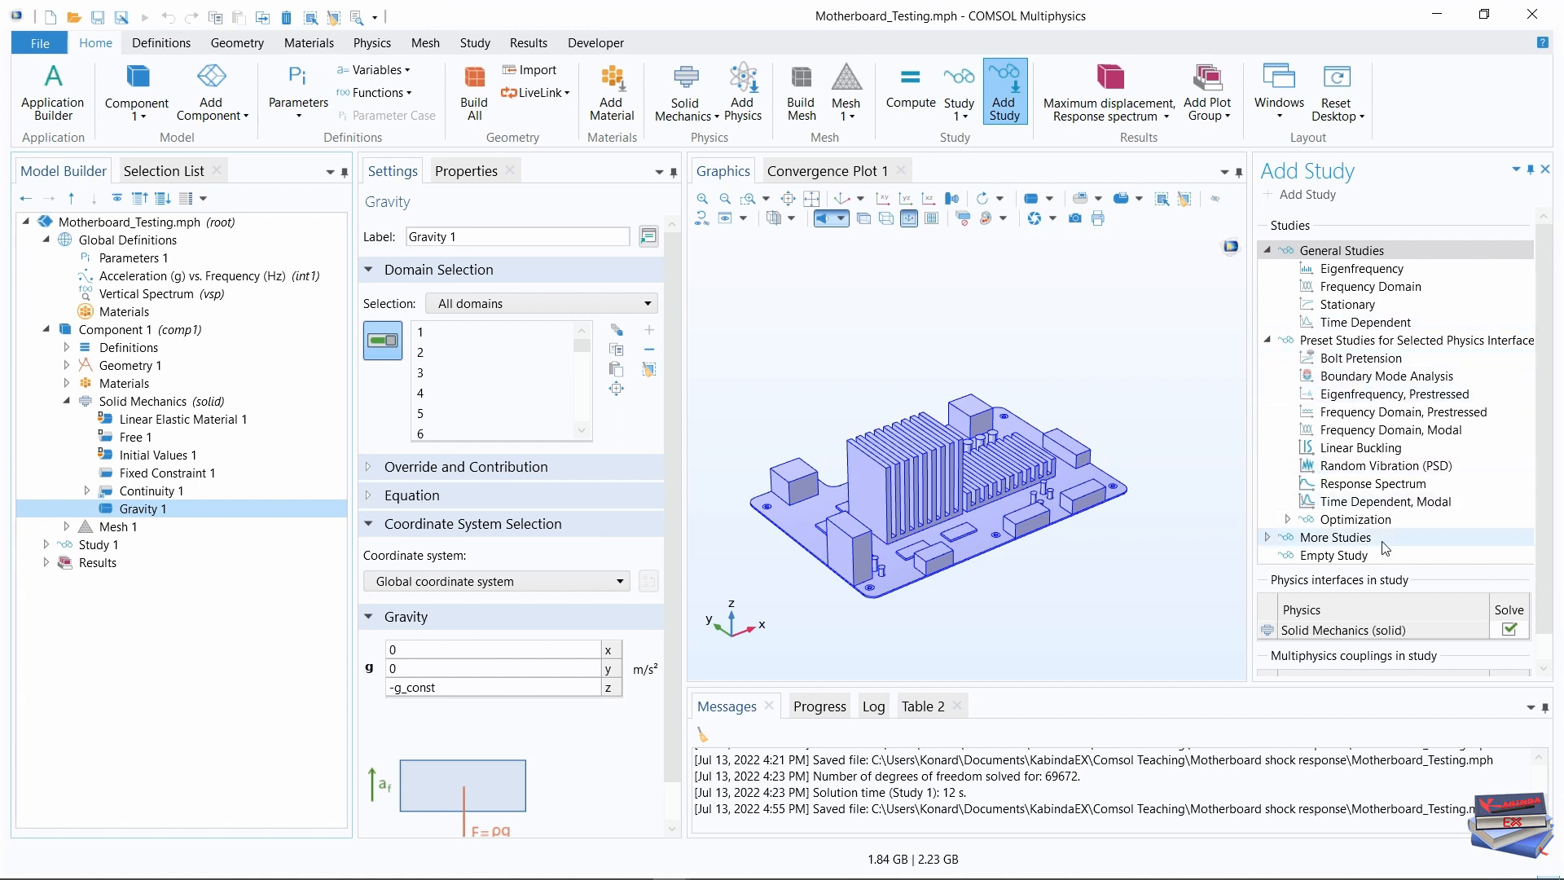
left_click(1333, 554)
left_click(1303, 196)
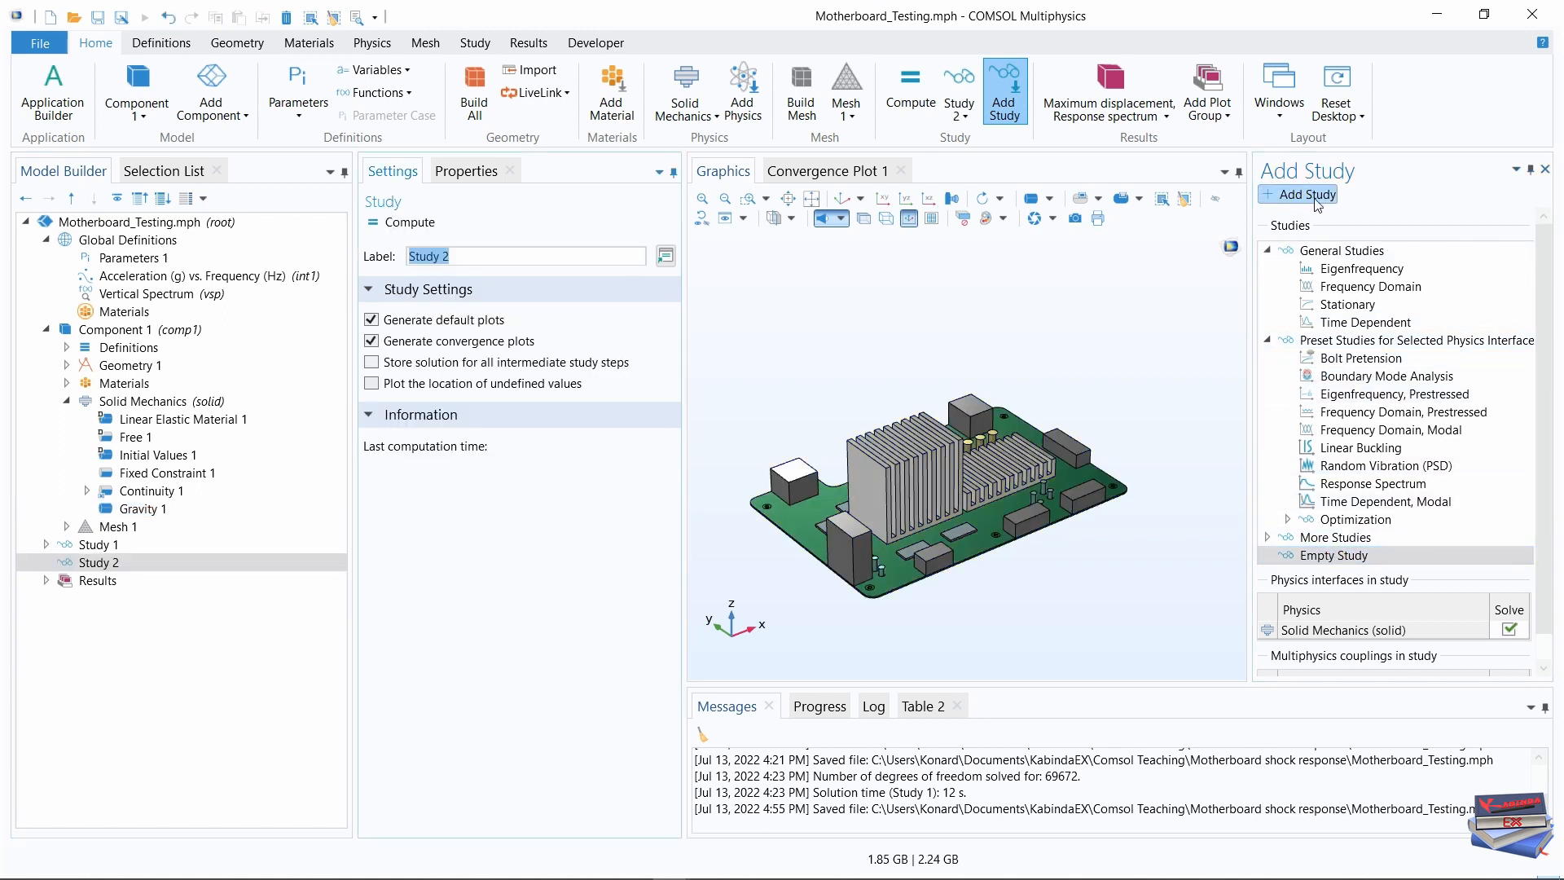
left_click(1015, 99)
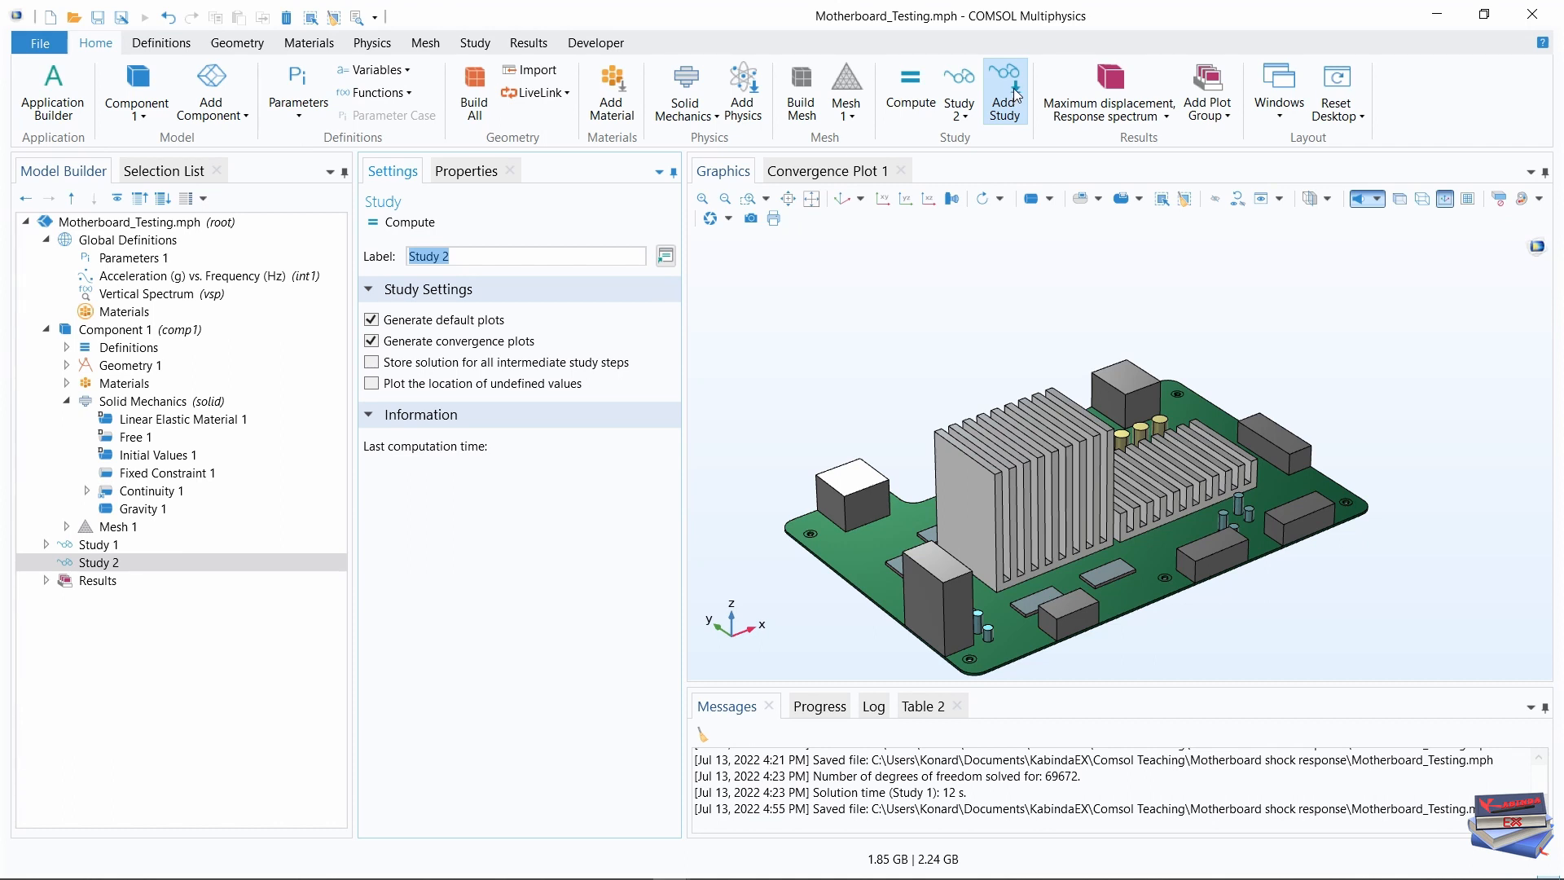
left_click(371, 322)
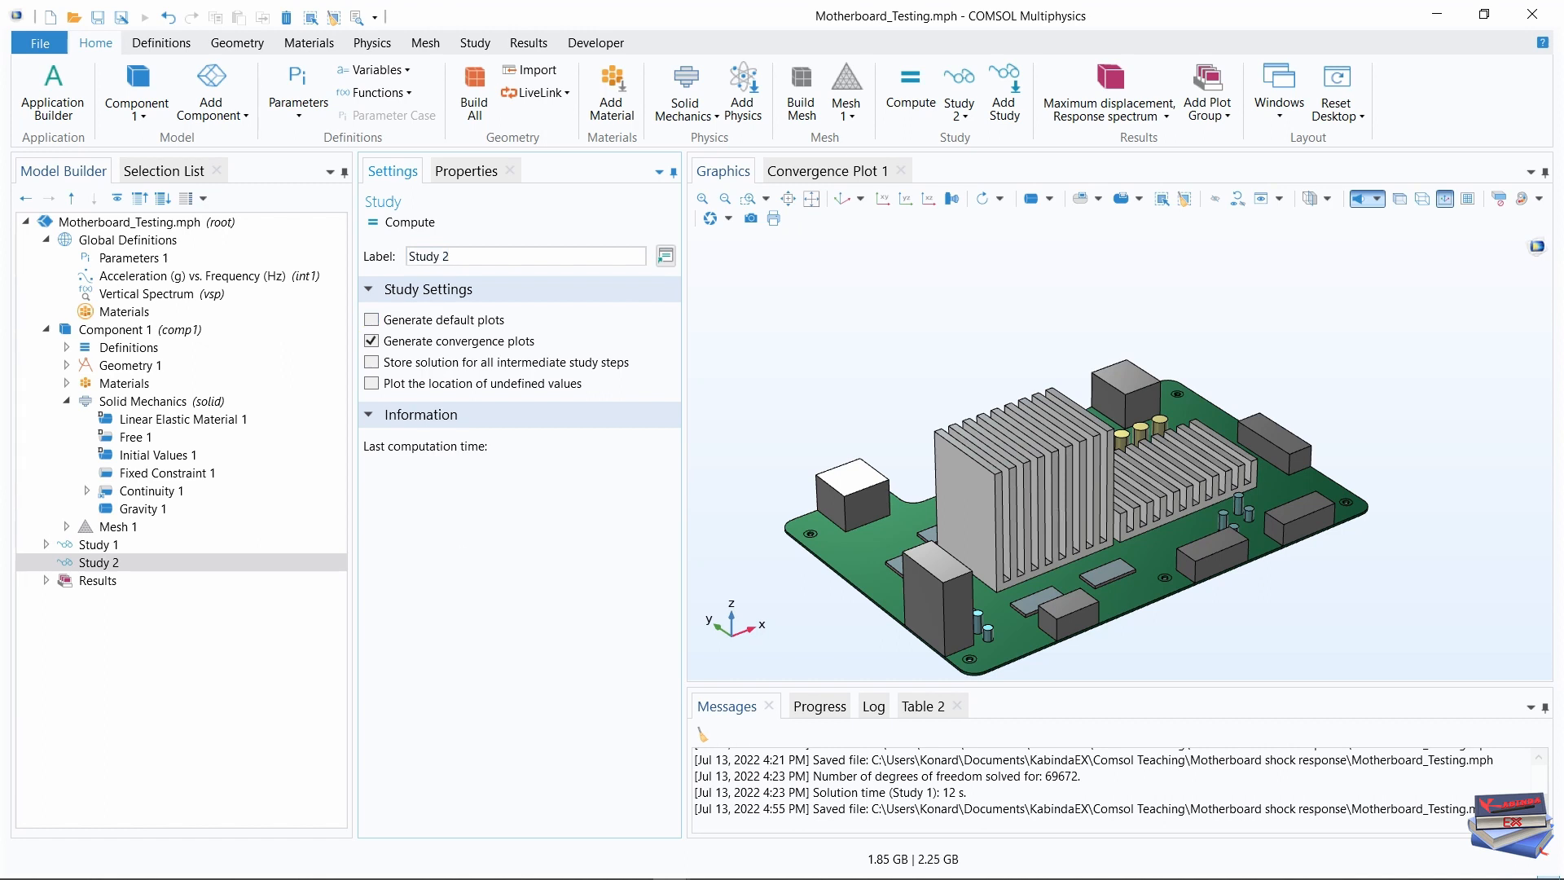
Add a Time Dependent, Modal step to Study 2 with output times range(0,0.5,50) and the time unit ms
left_click(472, 45)
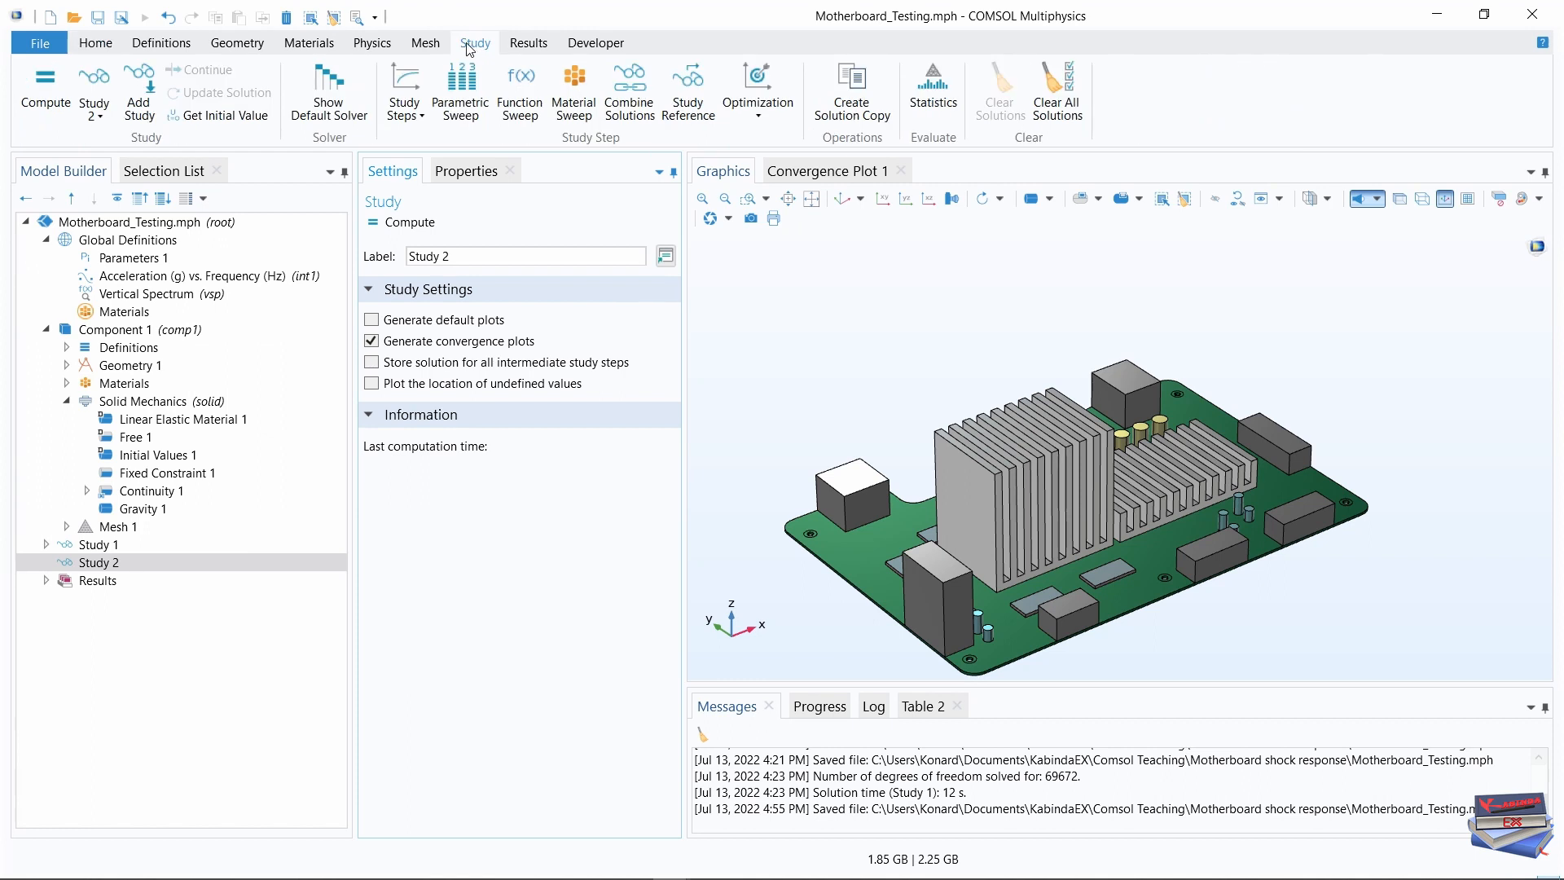
left_click(421, 118)
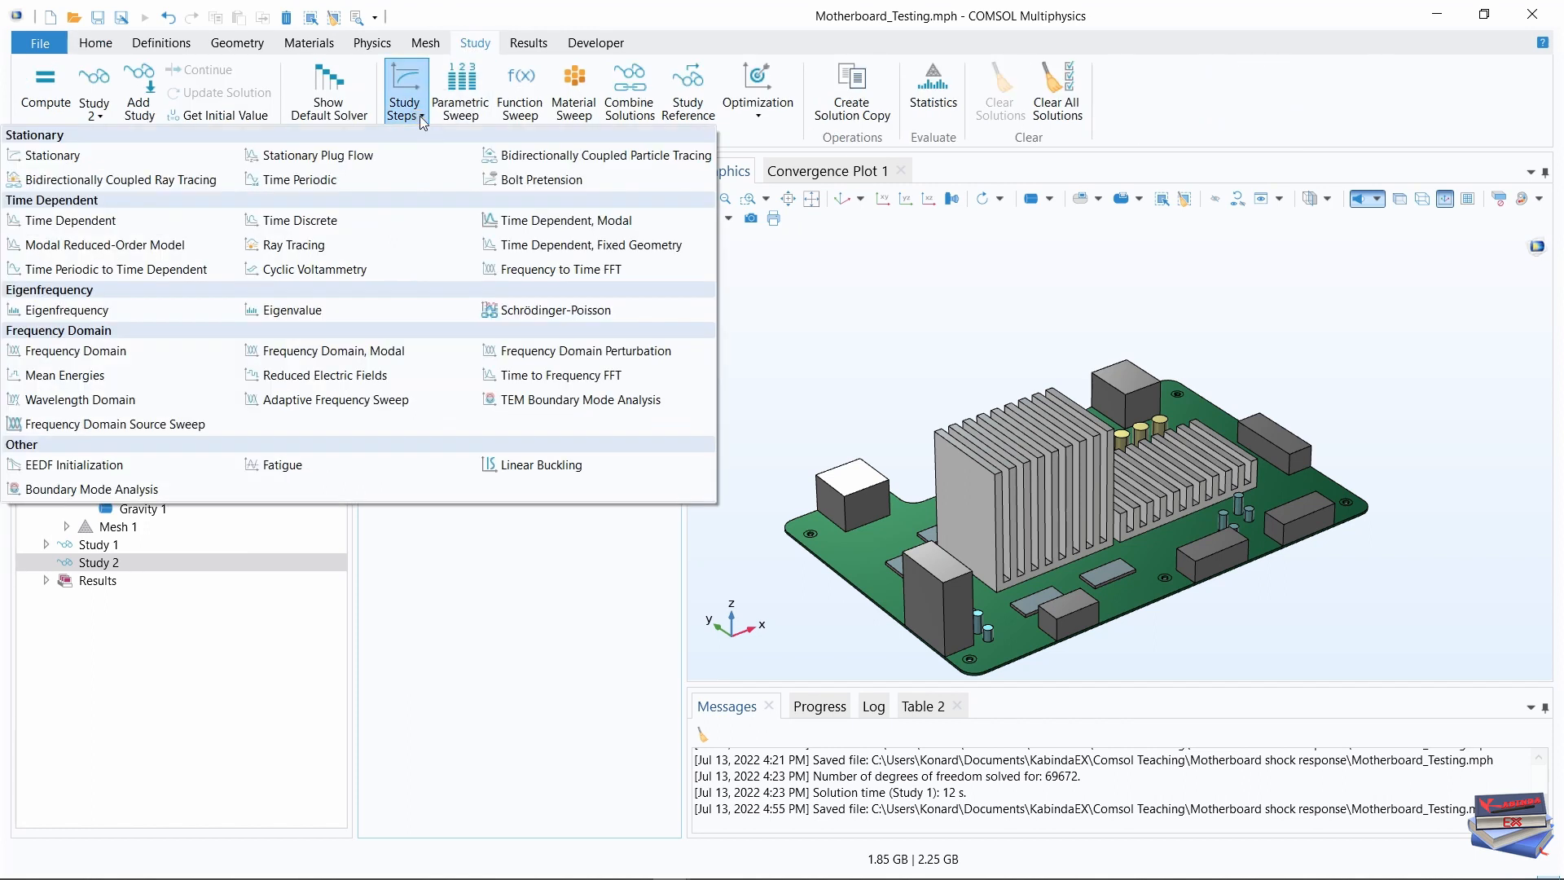
left_click(574, 225)
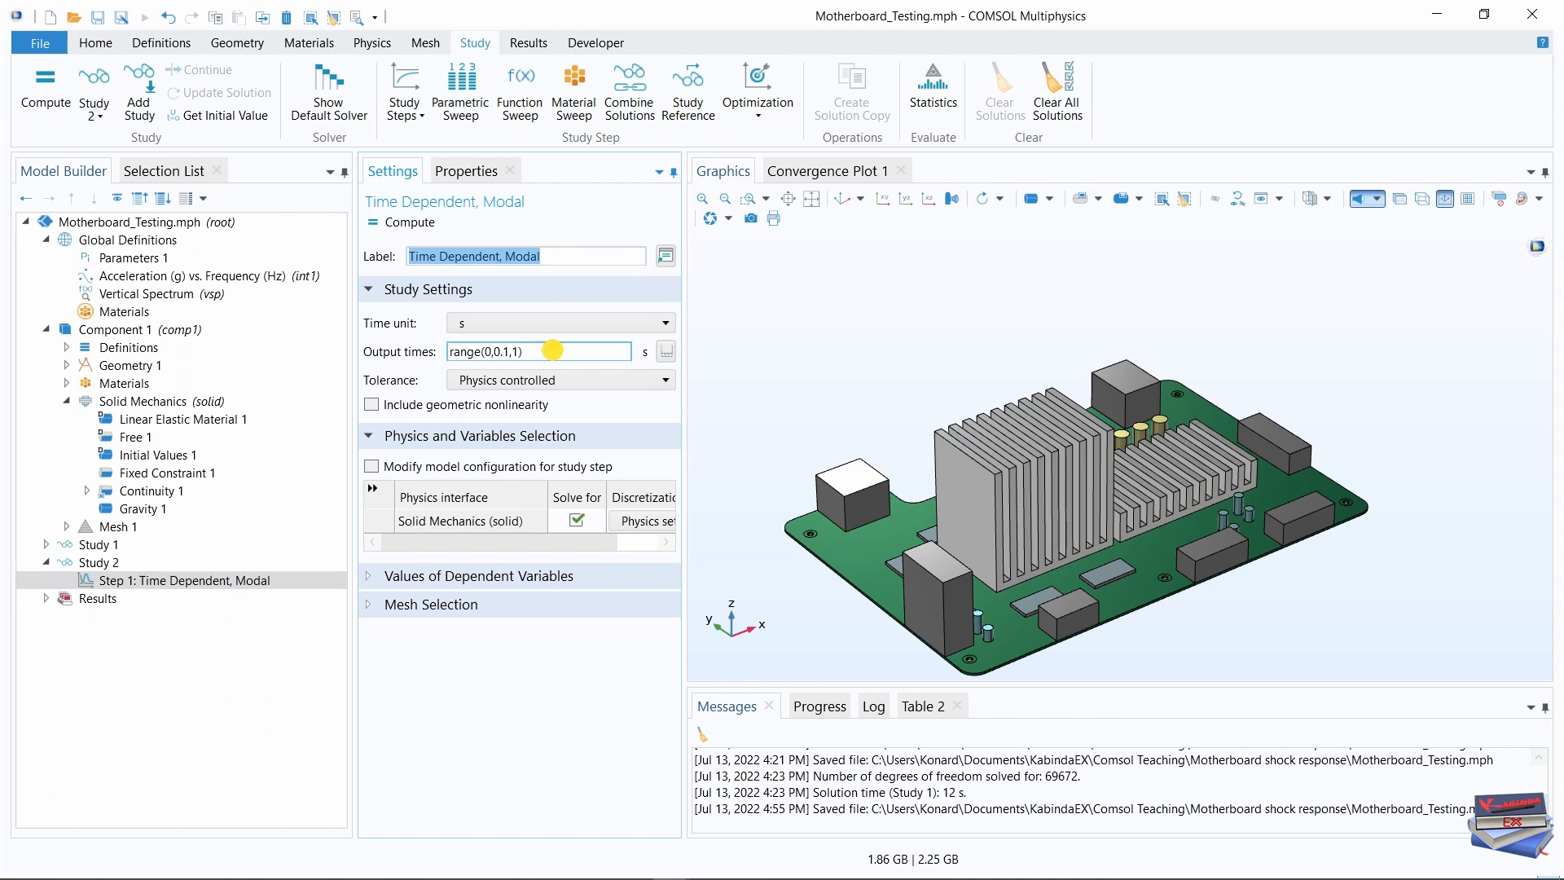
triple_click(488, 351)
type("range(0,0.5,50)")
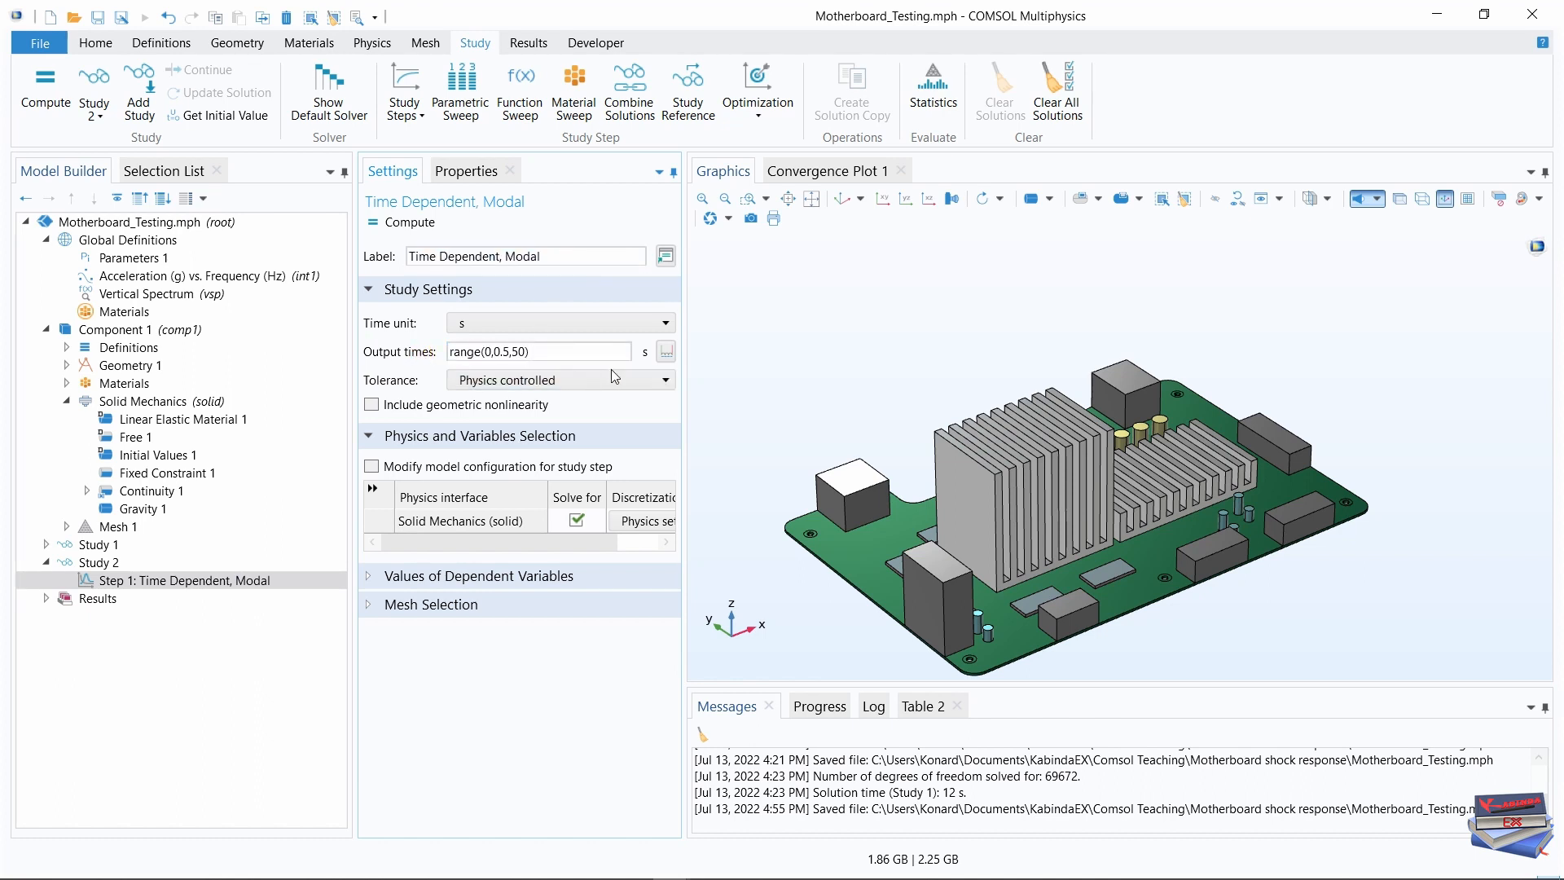
left_click(665, 325)
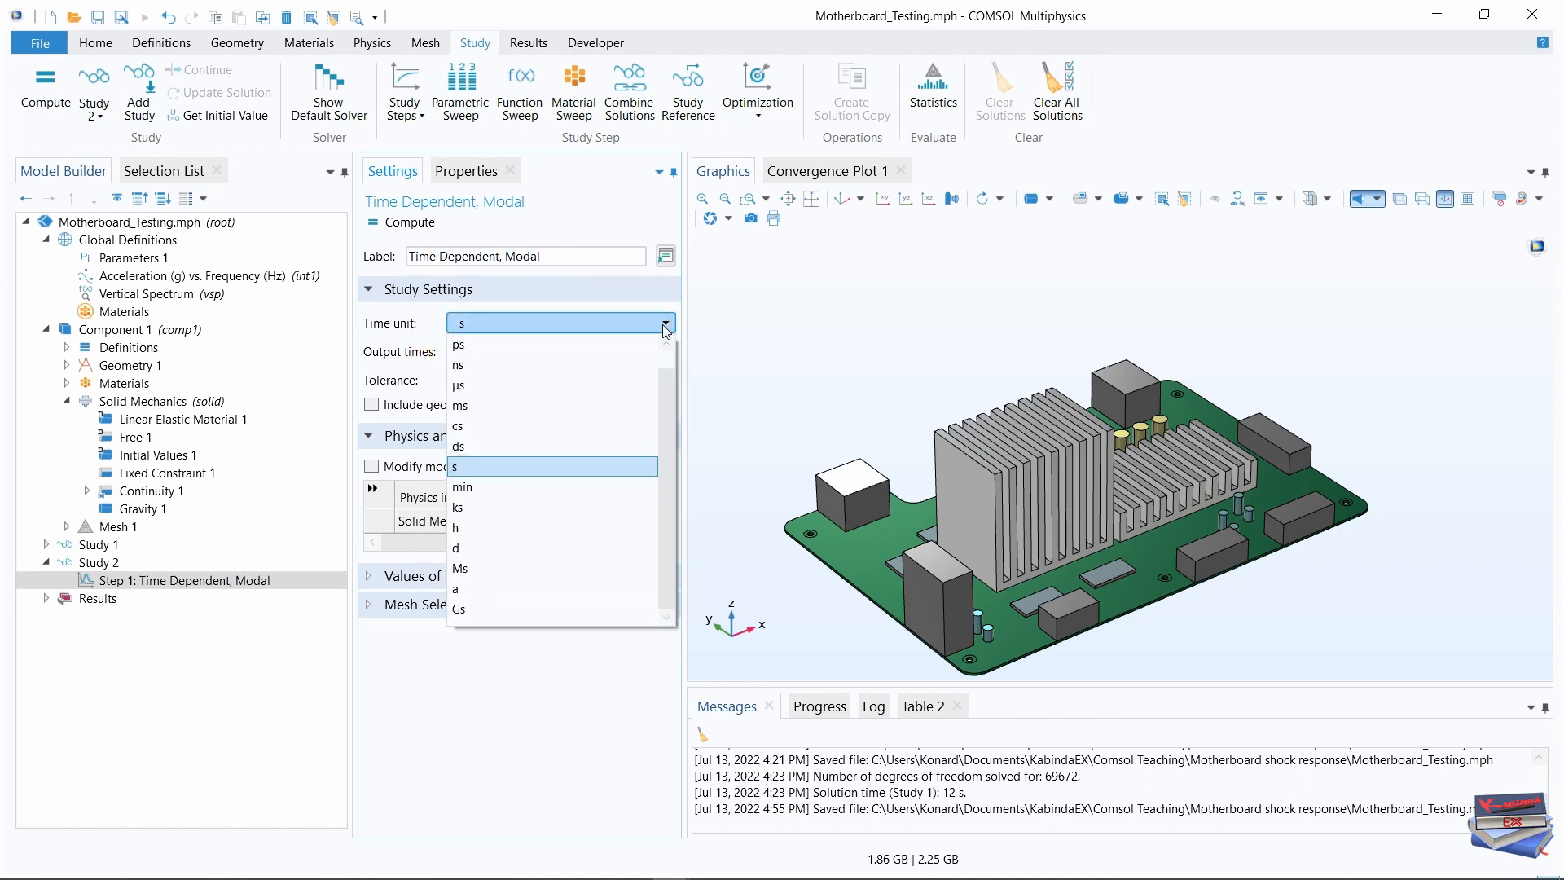
left_click(517, 407)
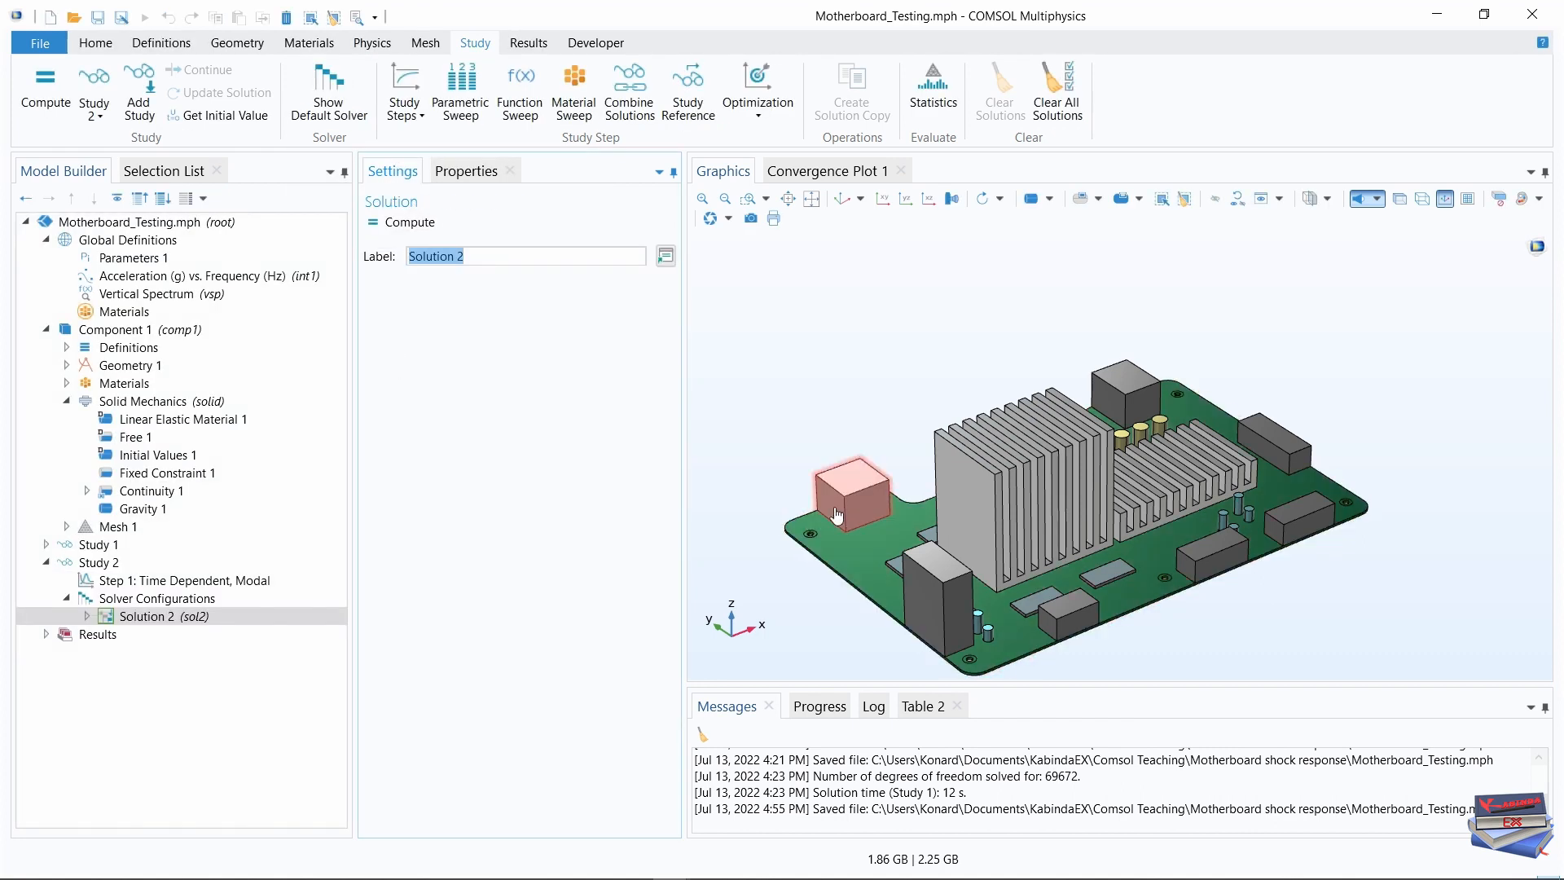
Set the relative tolerance of Modal Solver 1 in Study 2's Solution 2 to 0.0001
left_click(88, 617)
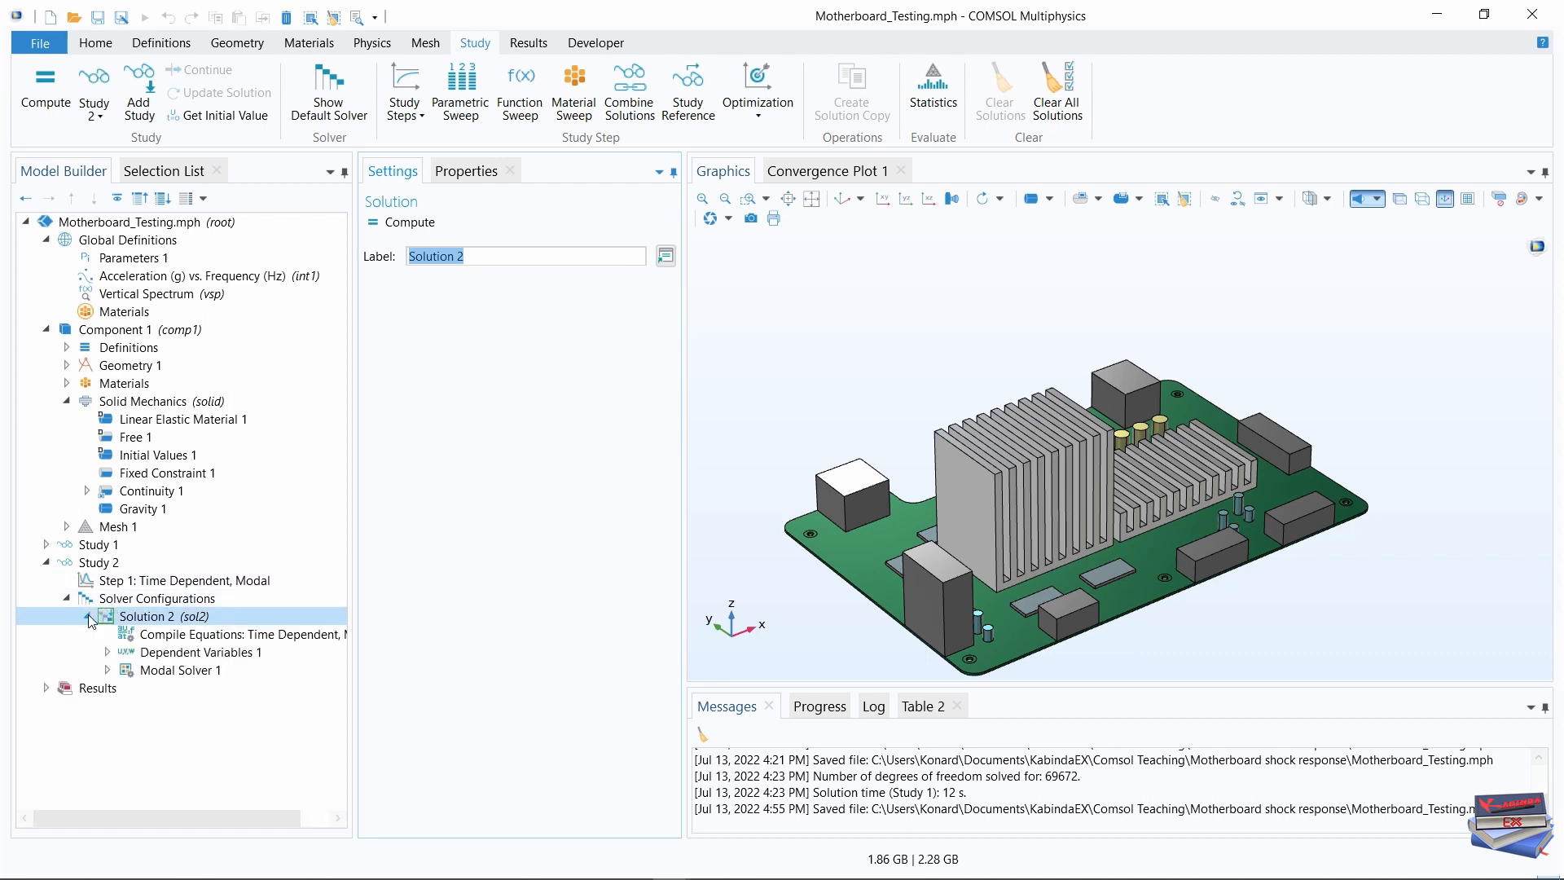
left_click(167, 672)
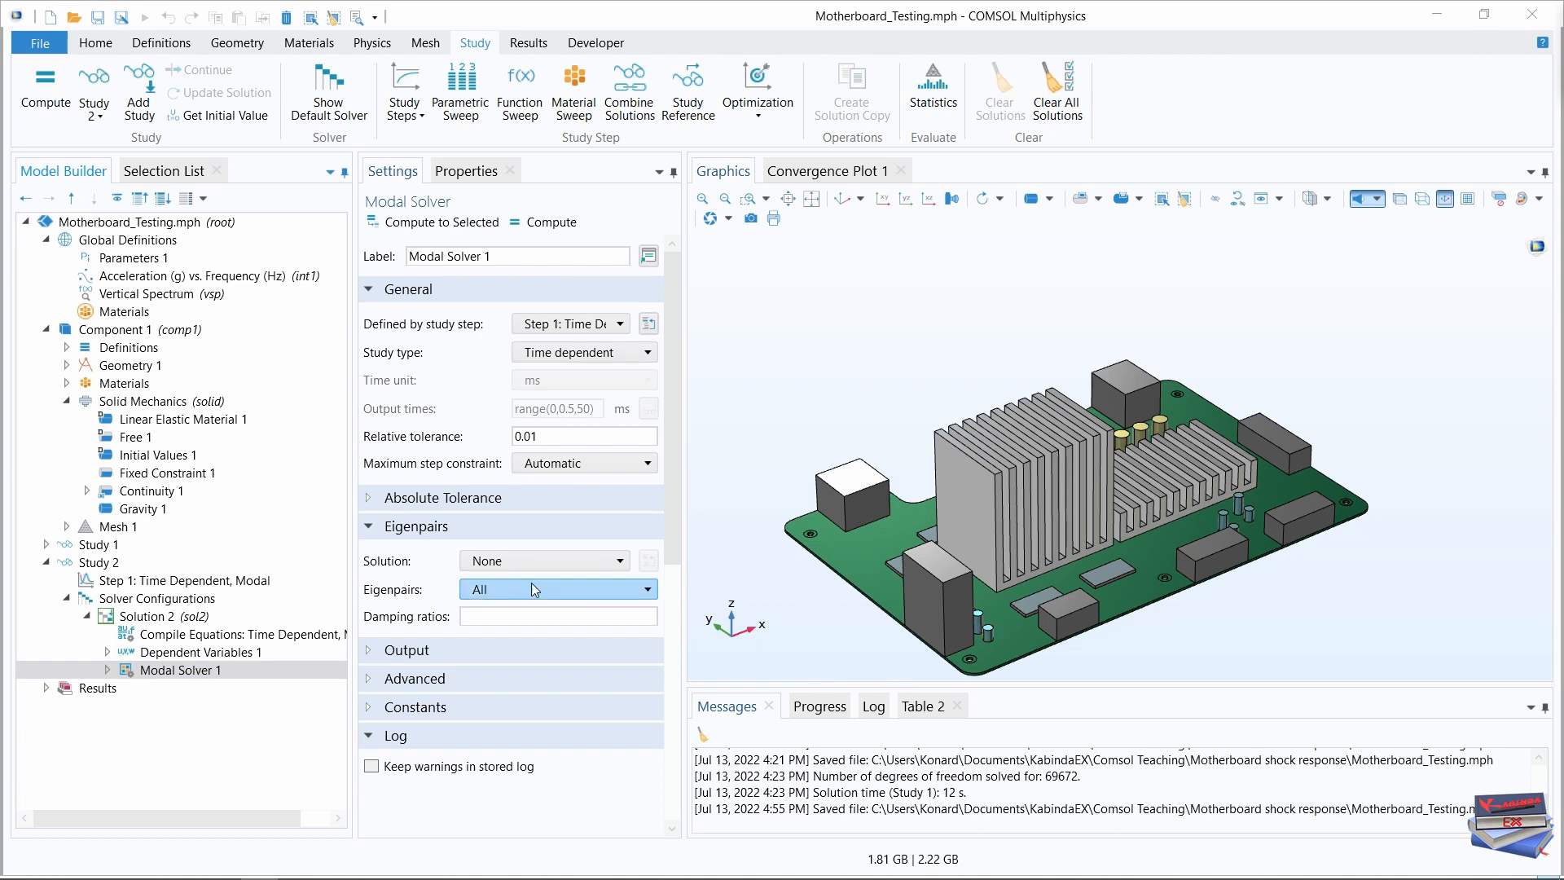
left_click(531, 435)
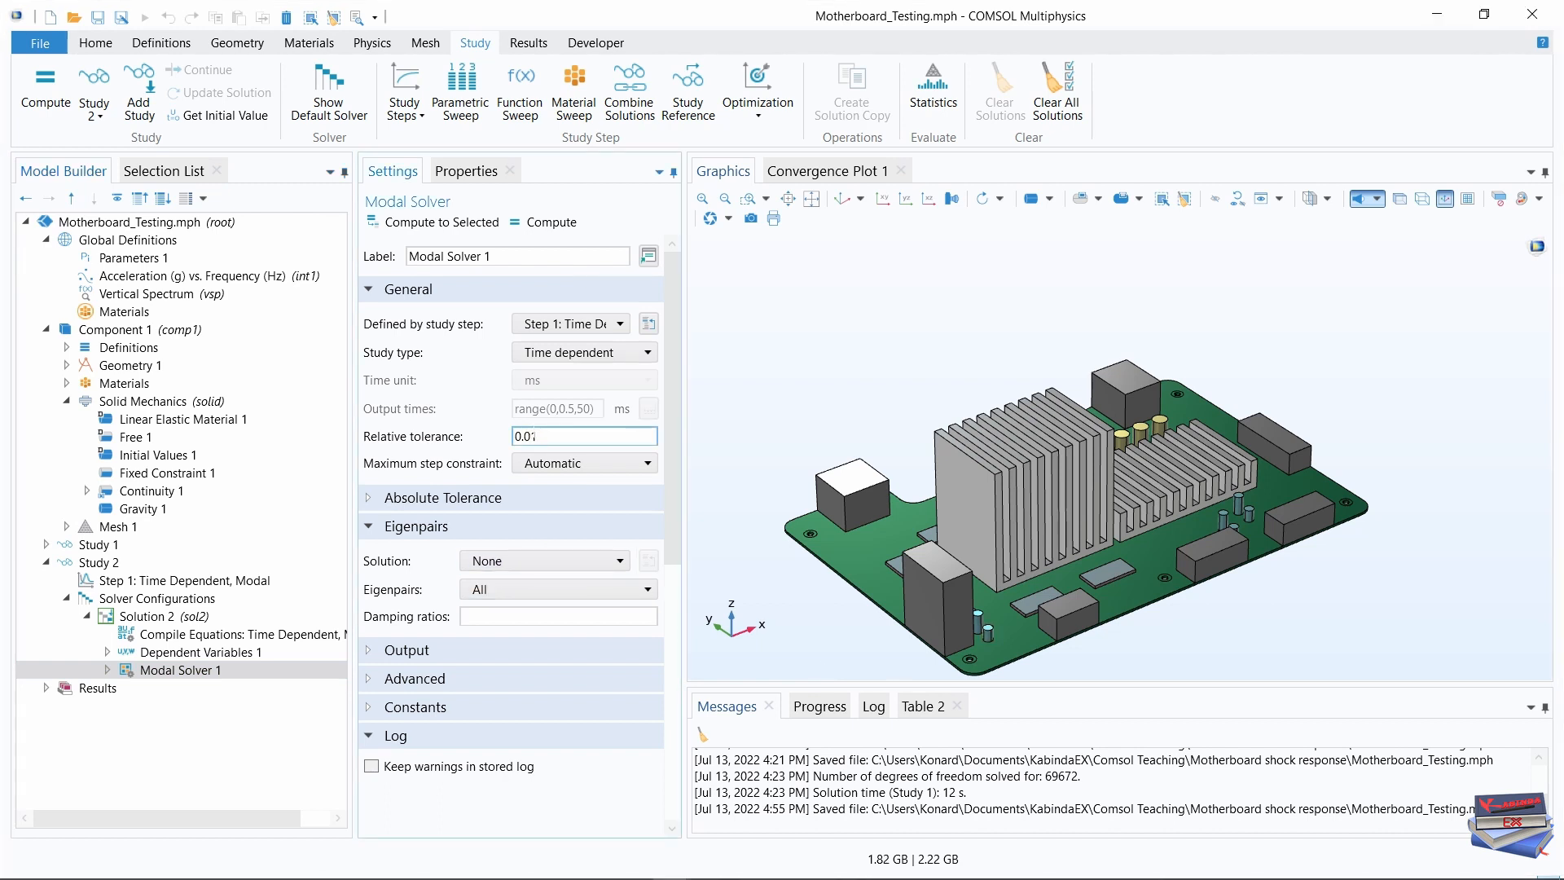
type("000")
left_click(549, 456)
Set the eigenpair damping ratios of the modal solver to 0.05
left_click(504, 616)
type("00")
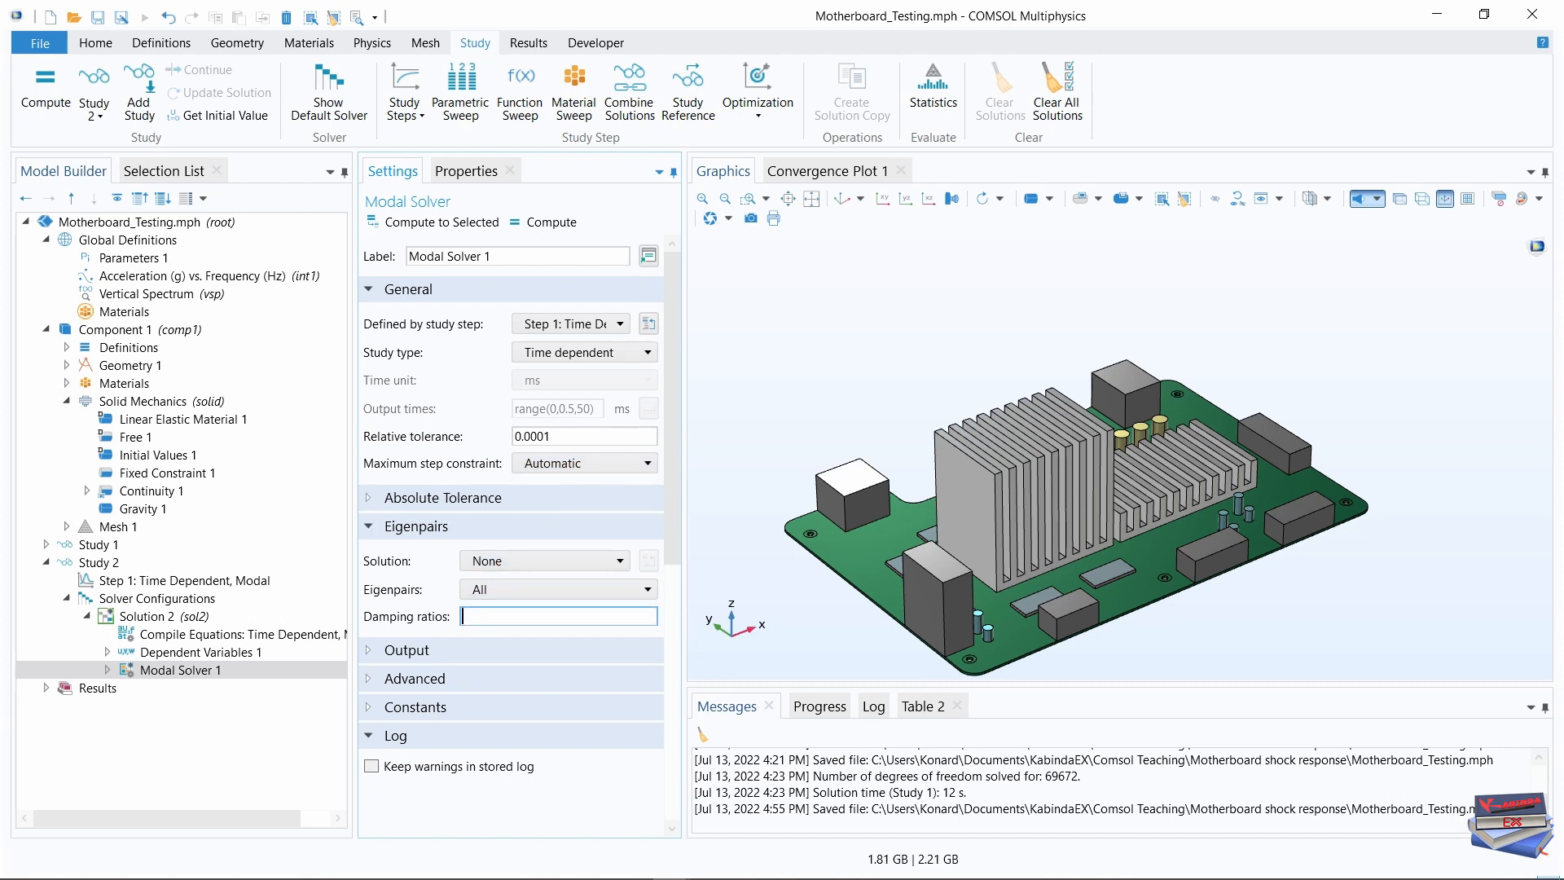
type(".005")
key("BackSpace")
key("BackSpace")
type("5")
Set the modal solver's advanced load factor to the half-sine pulse 50*sin(2*pi/22[ms]*t)*(t<11[ms])
left_click(380, 681)
left_click(460, 708)
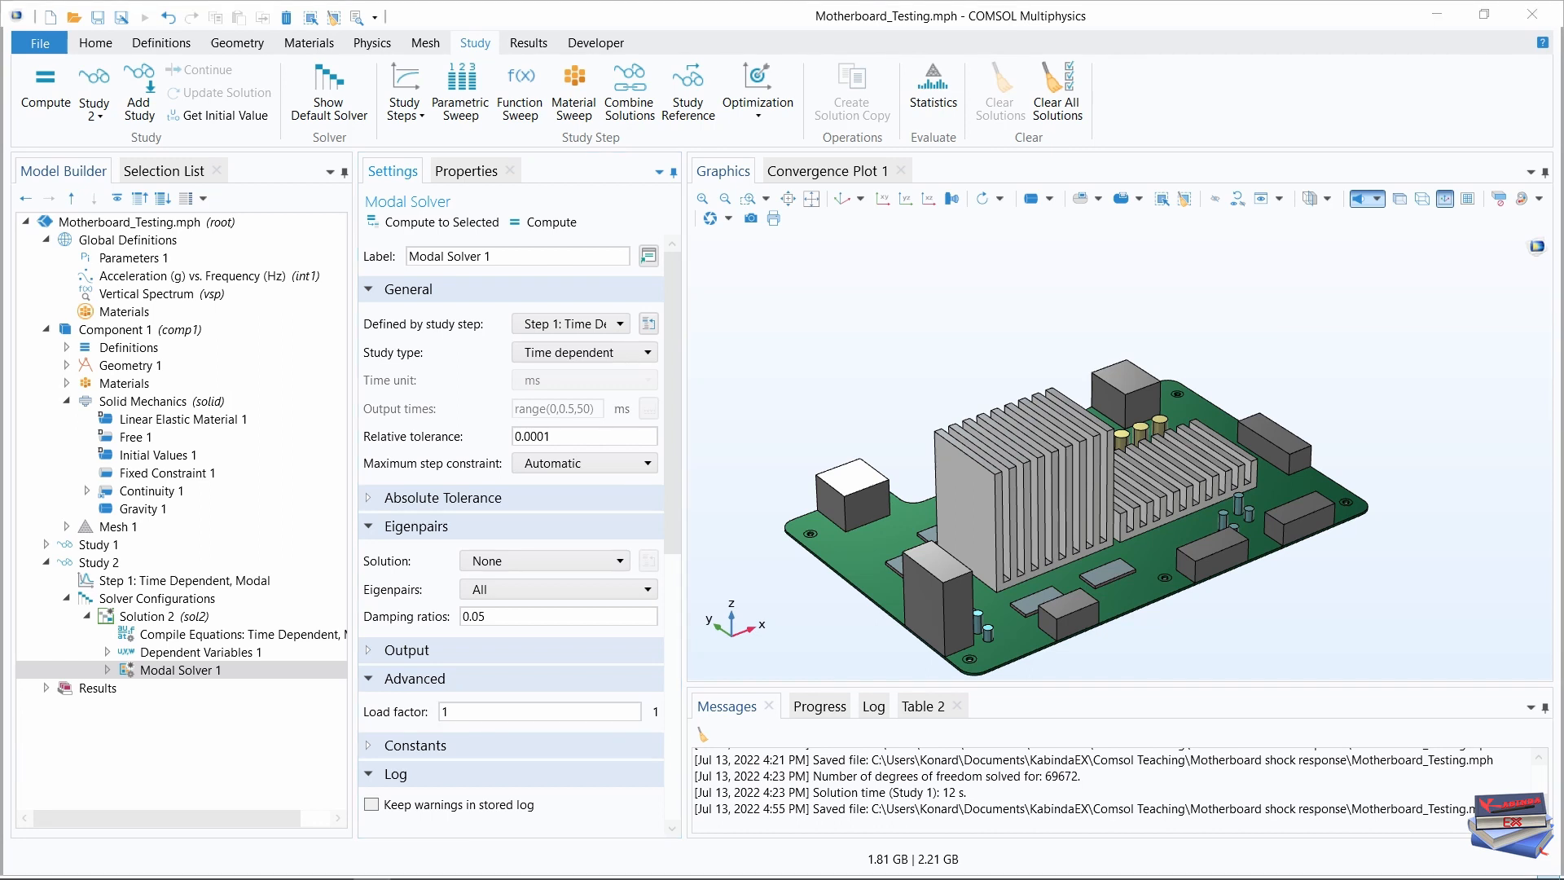
double_click(443, 712)
type("50*sin(2*pi/22[ms]*t)*(t<11[ms])")
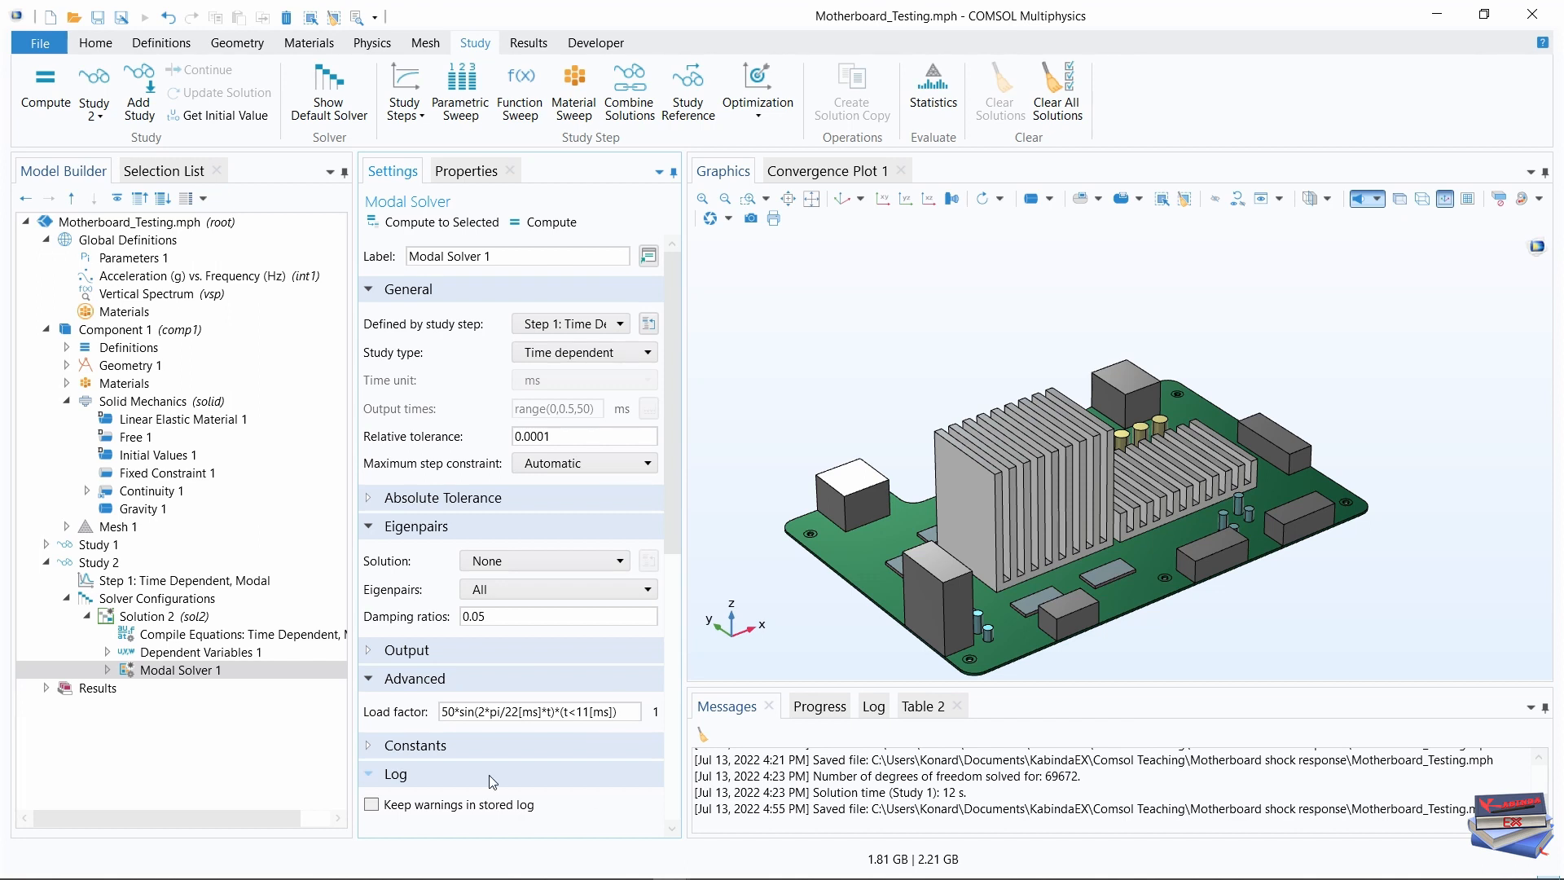
Turn off storing of time derivatives in the modal solver's output settings
left_click(371, 651)
left_click_drag(675, 413, 676, 528)
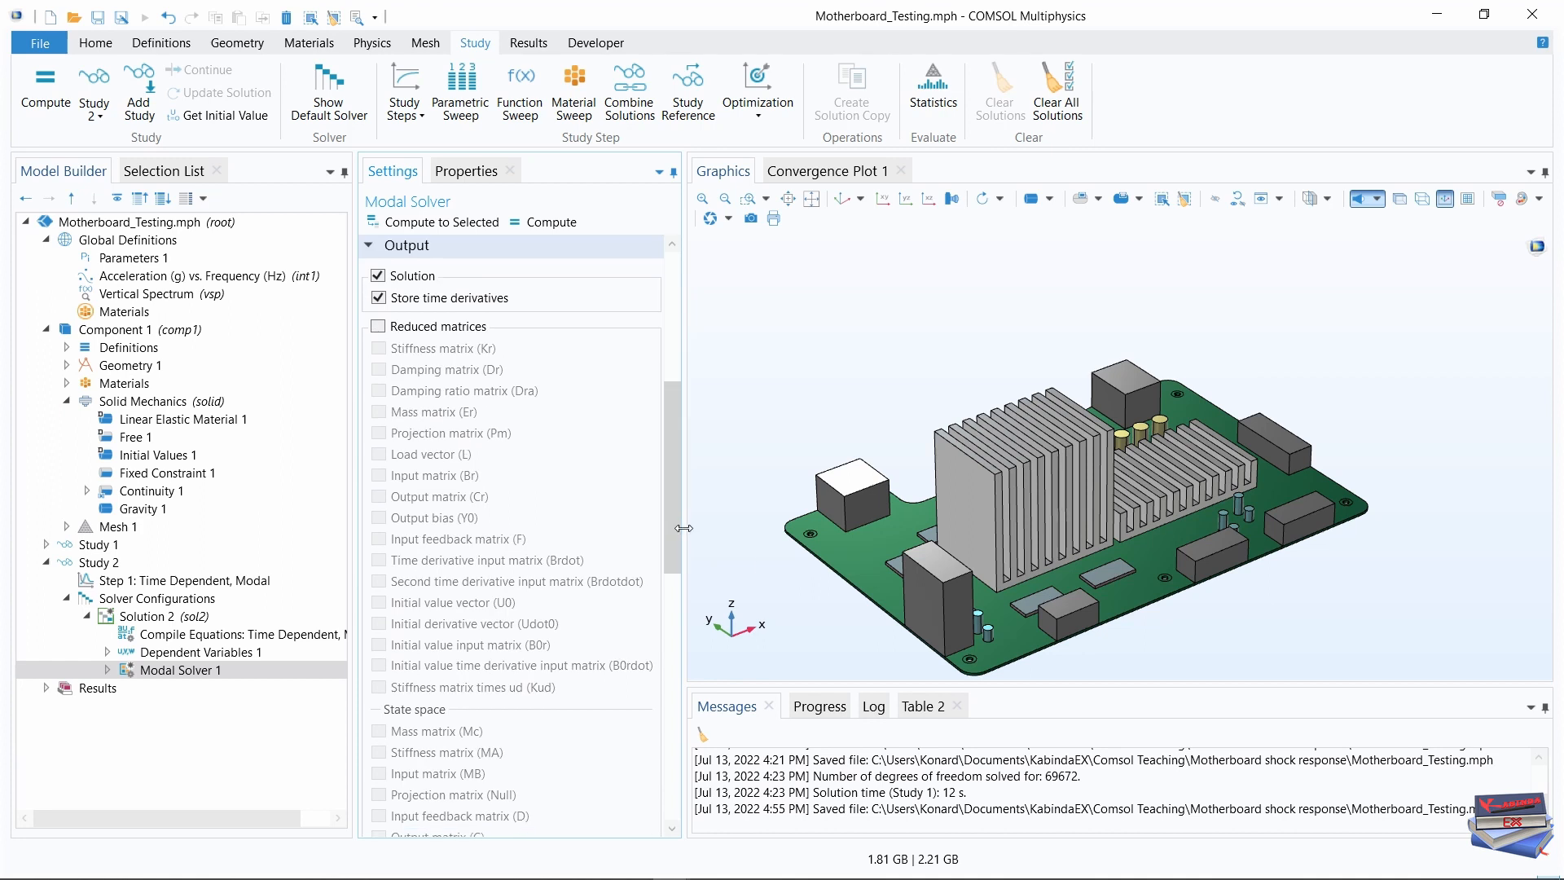
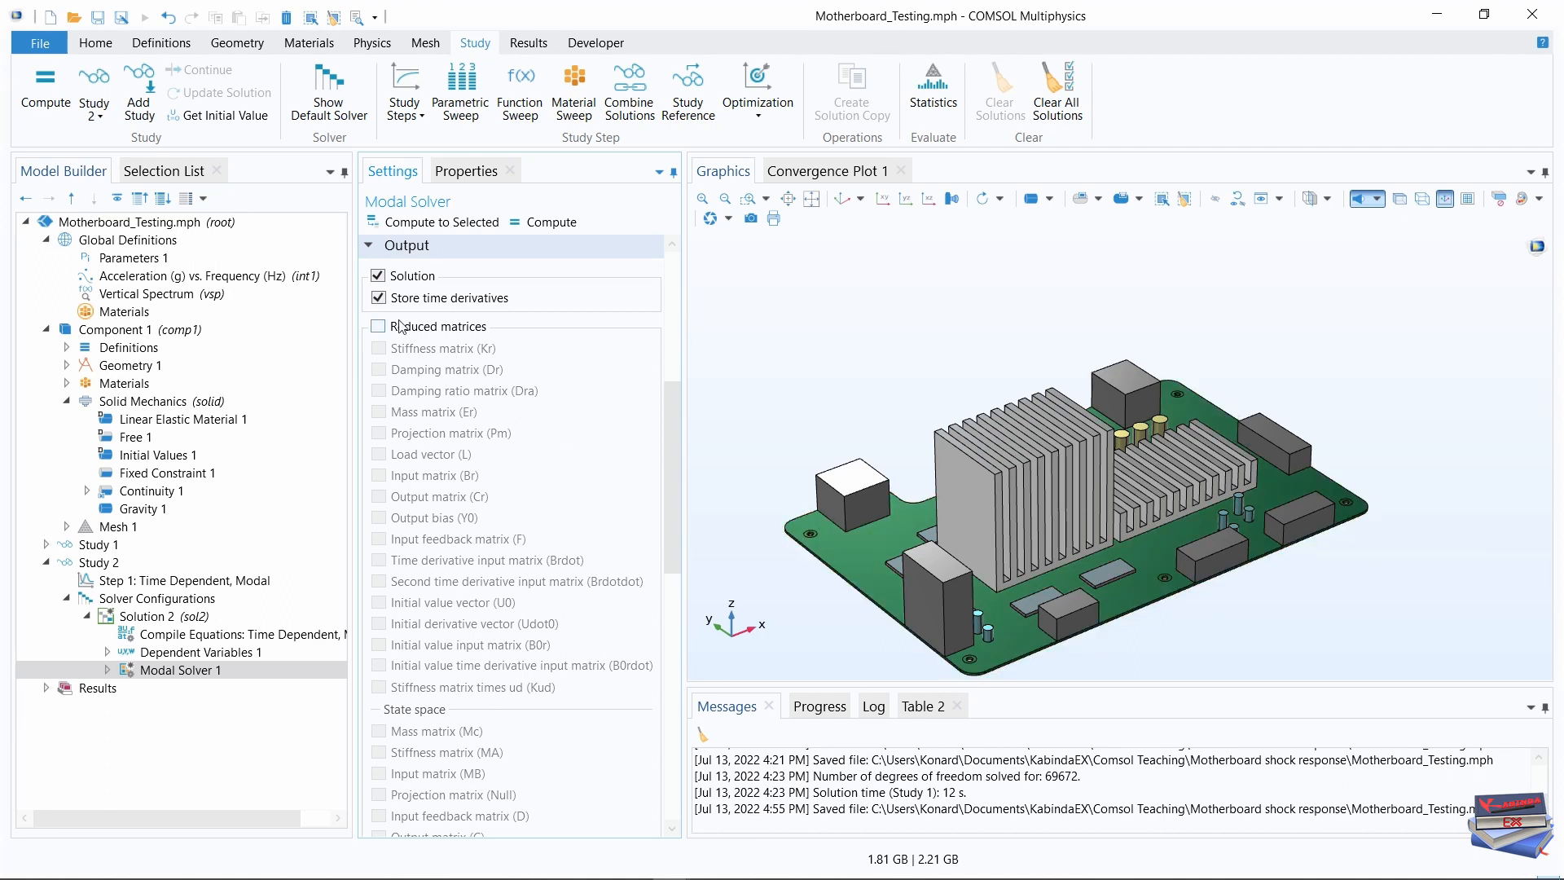
left_click(379, 300)
left_click_drag(675, 413, 676, 537)
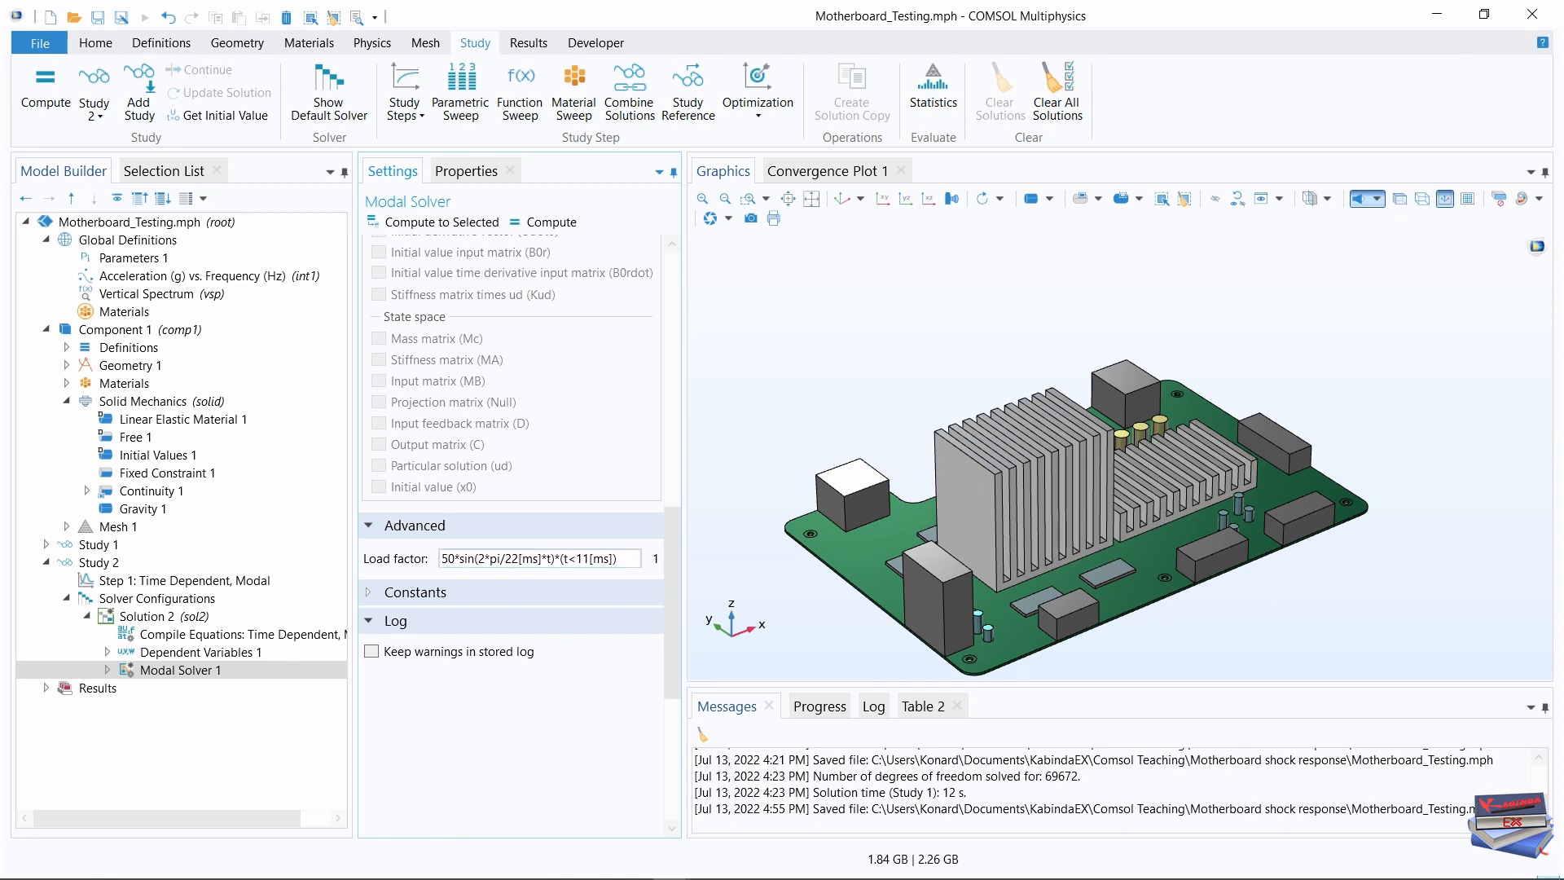
scroll(576, 718, "up", 7)
scroll(577, 718, "up", 4)
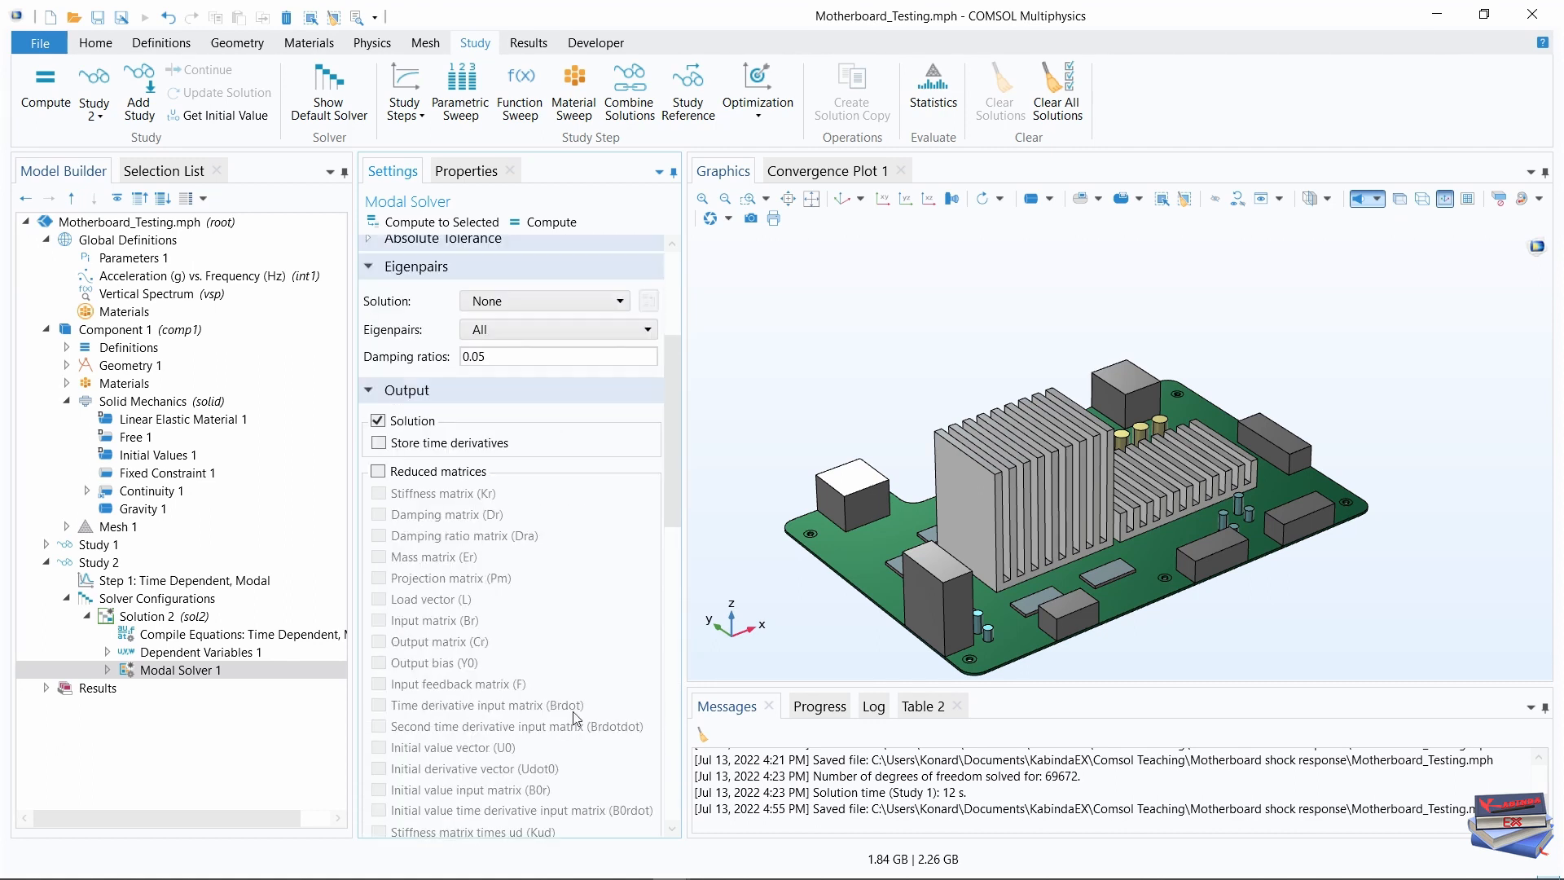
scroll(576, 718, "up", 5)
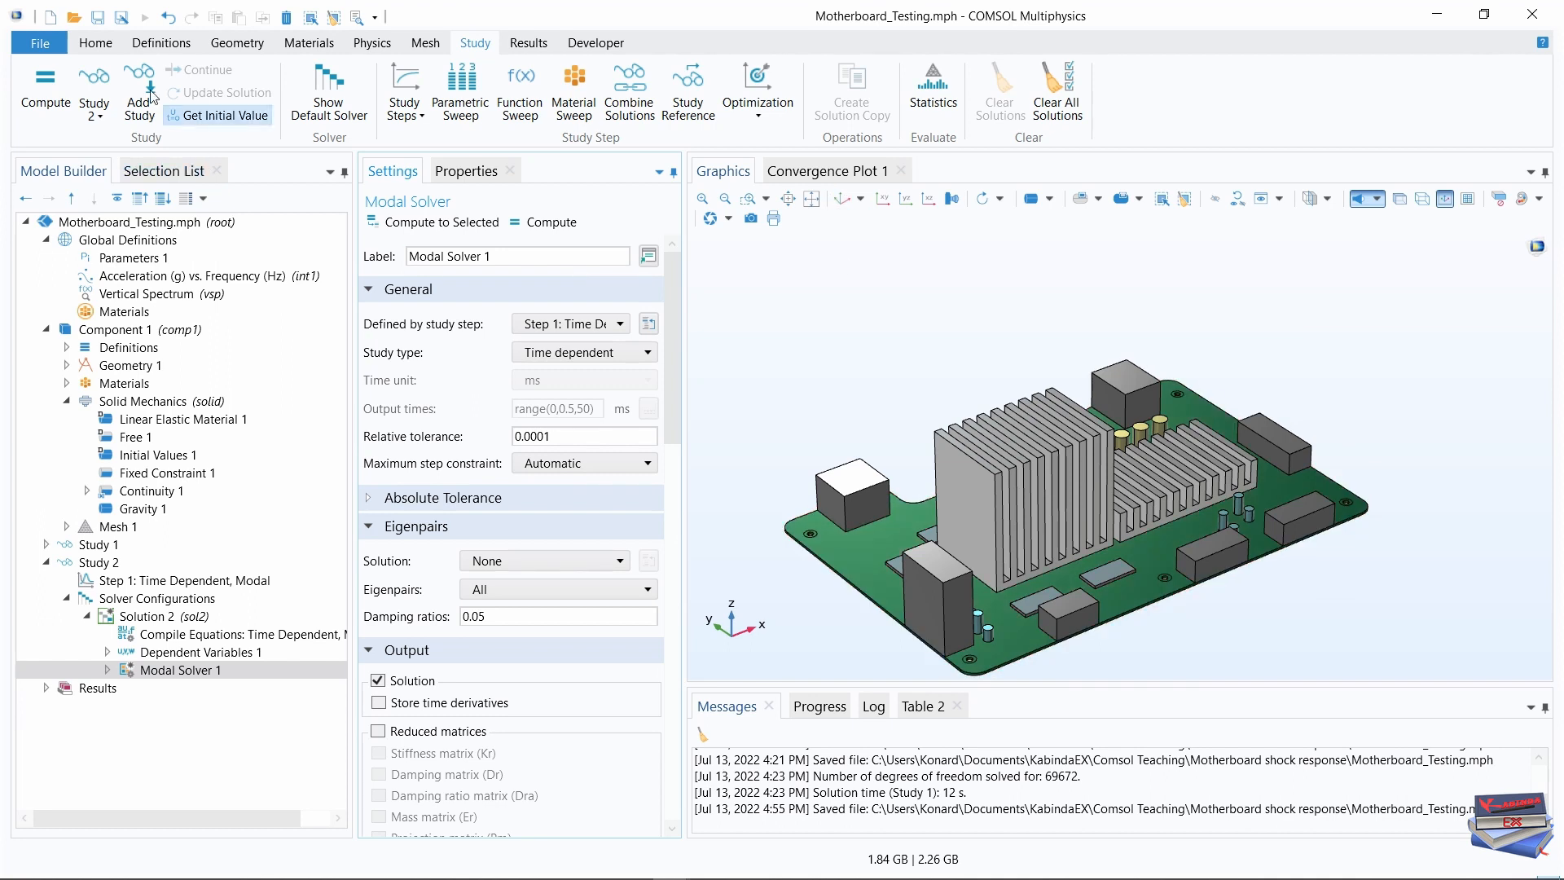
Try to compute Study 2 with the current modal solver settings
left_click(43, 106)
left_click(96, 43)
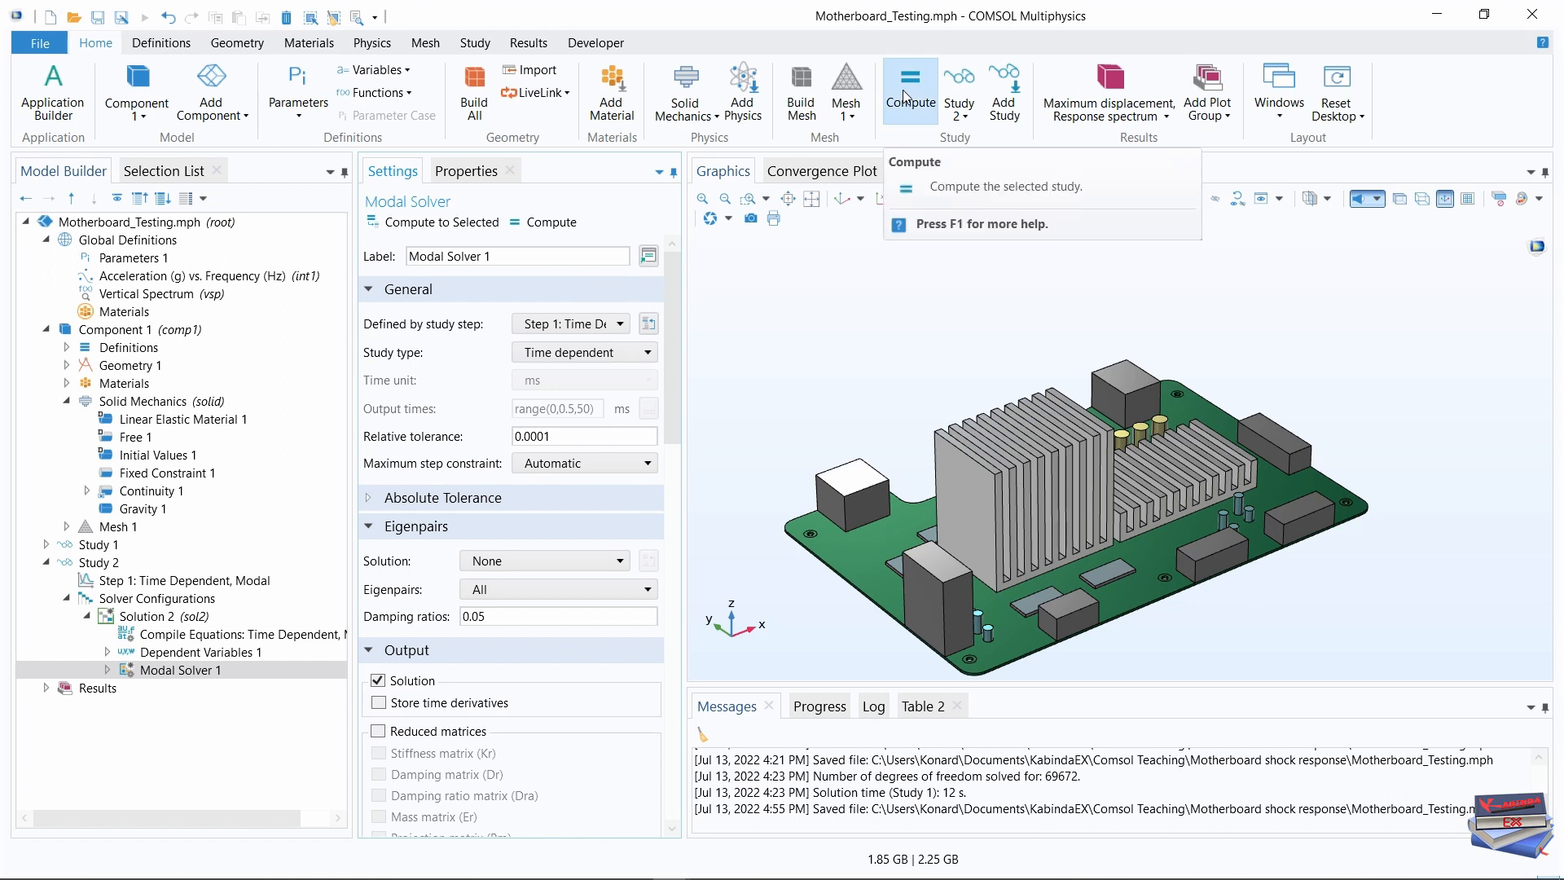
left_click(475, 42)
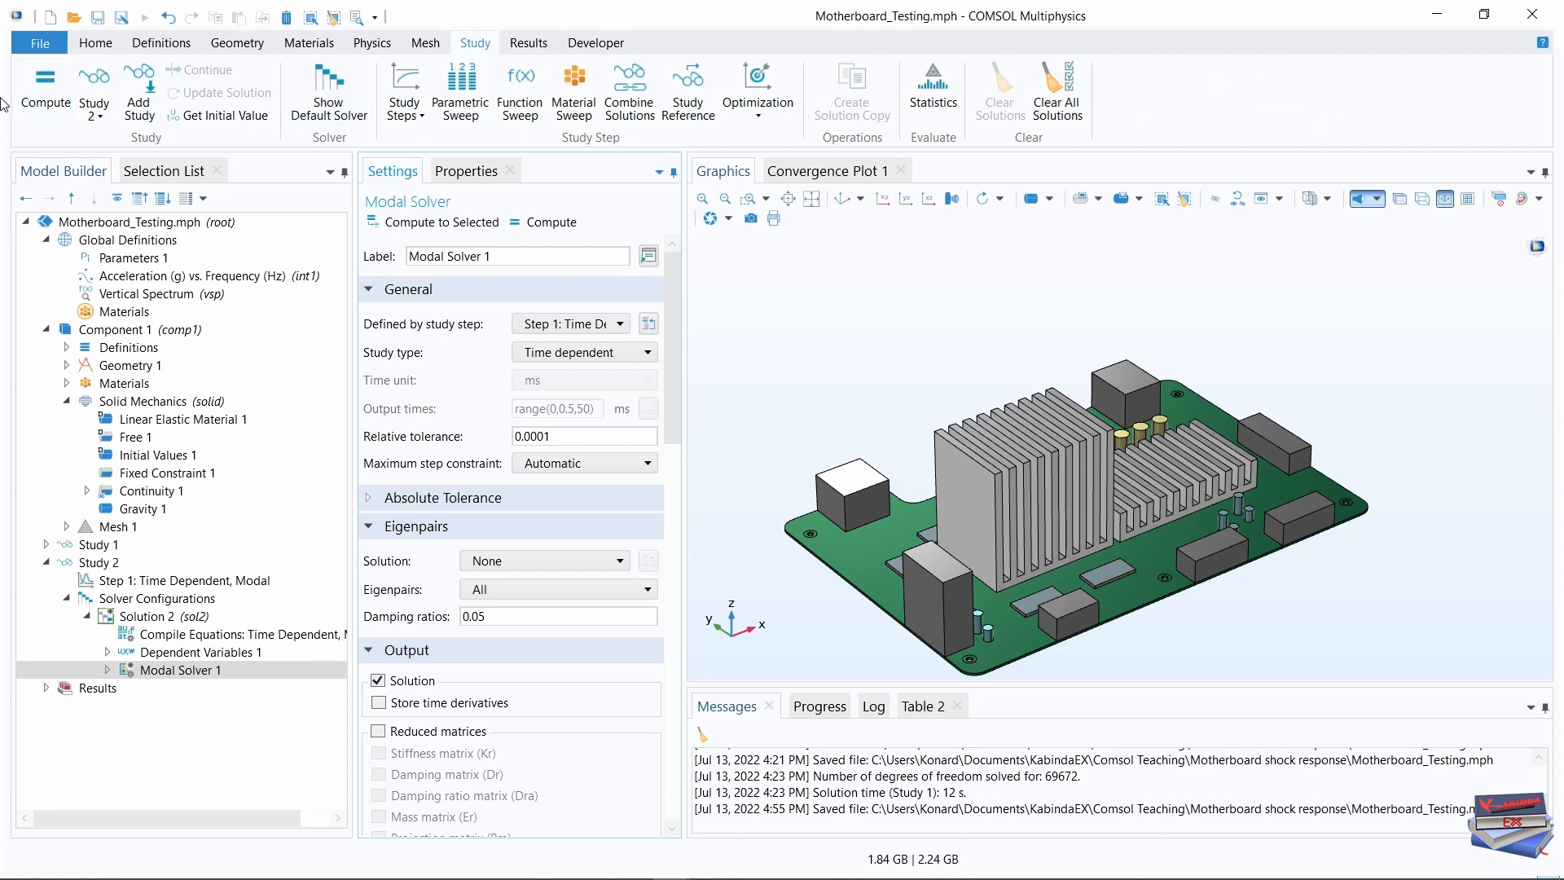
left_click(38, 87)
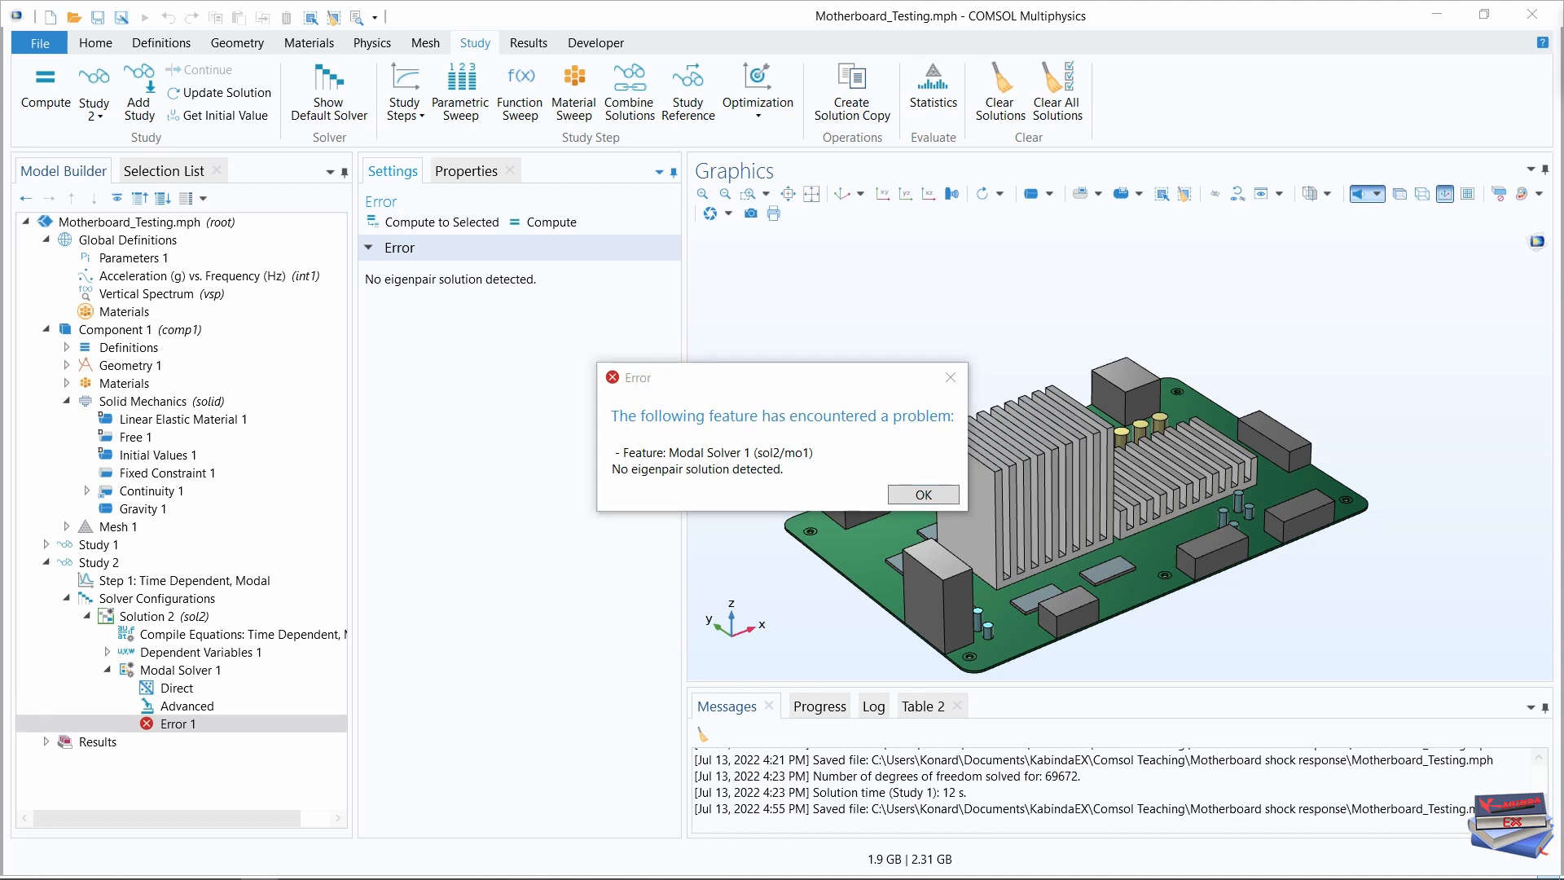
left_click(923, 495)
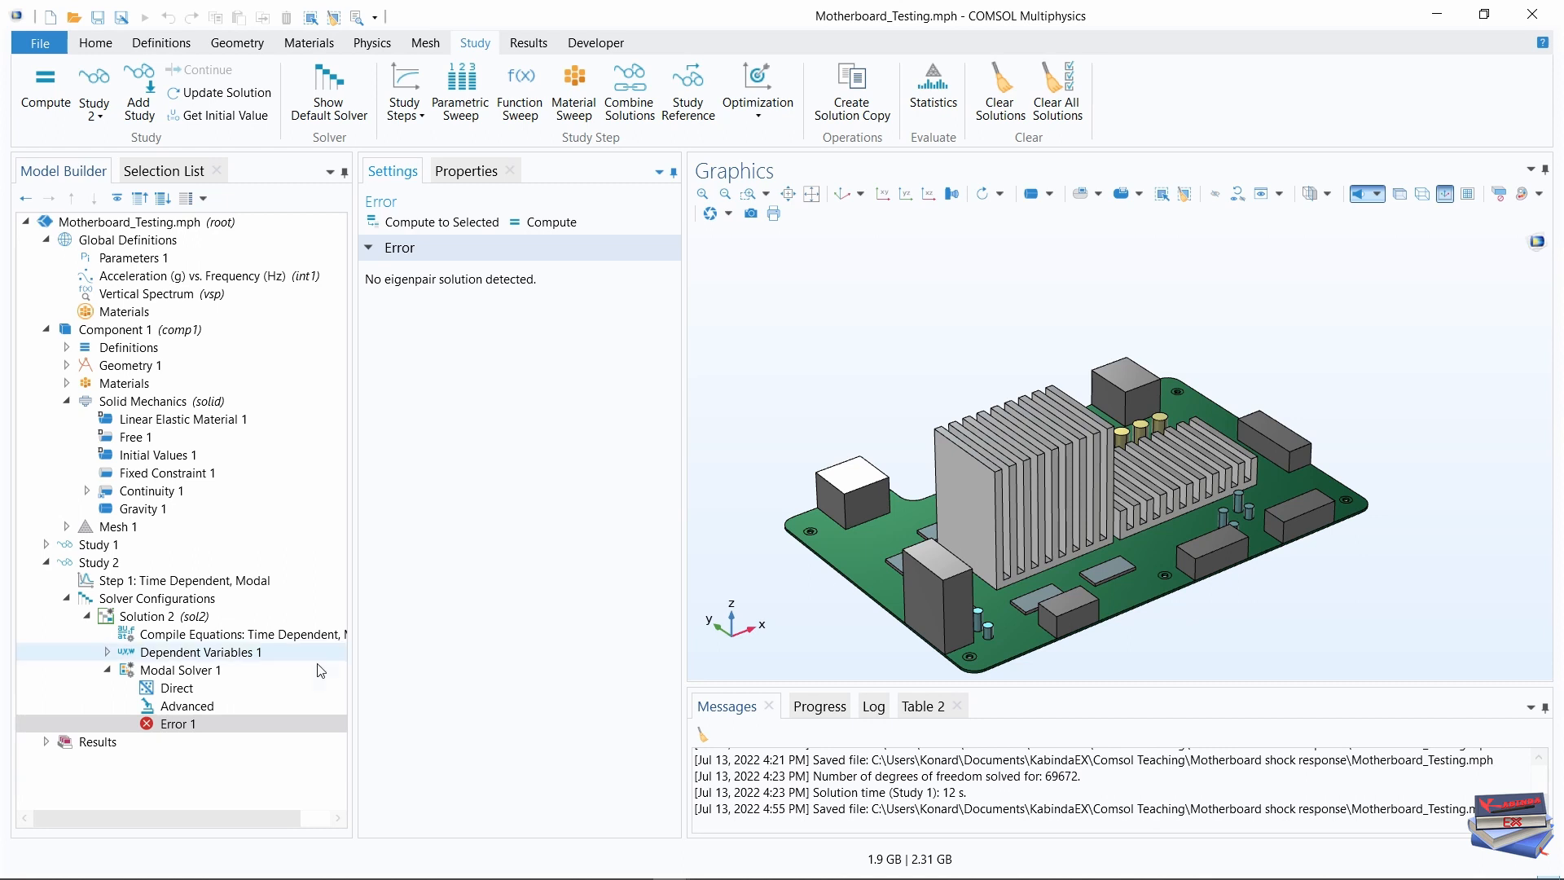
Set the eigenpairs solution of Modal Solver 1 to Solution 1 (sol1) and compute Study 2
left_click(169, 671)
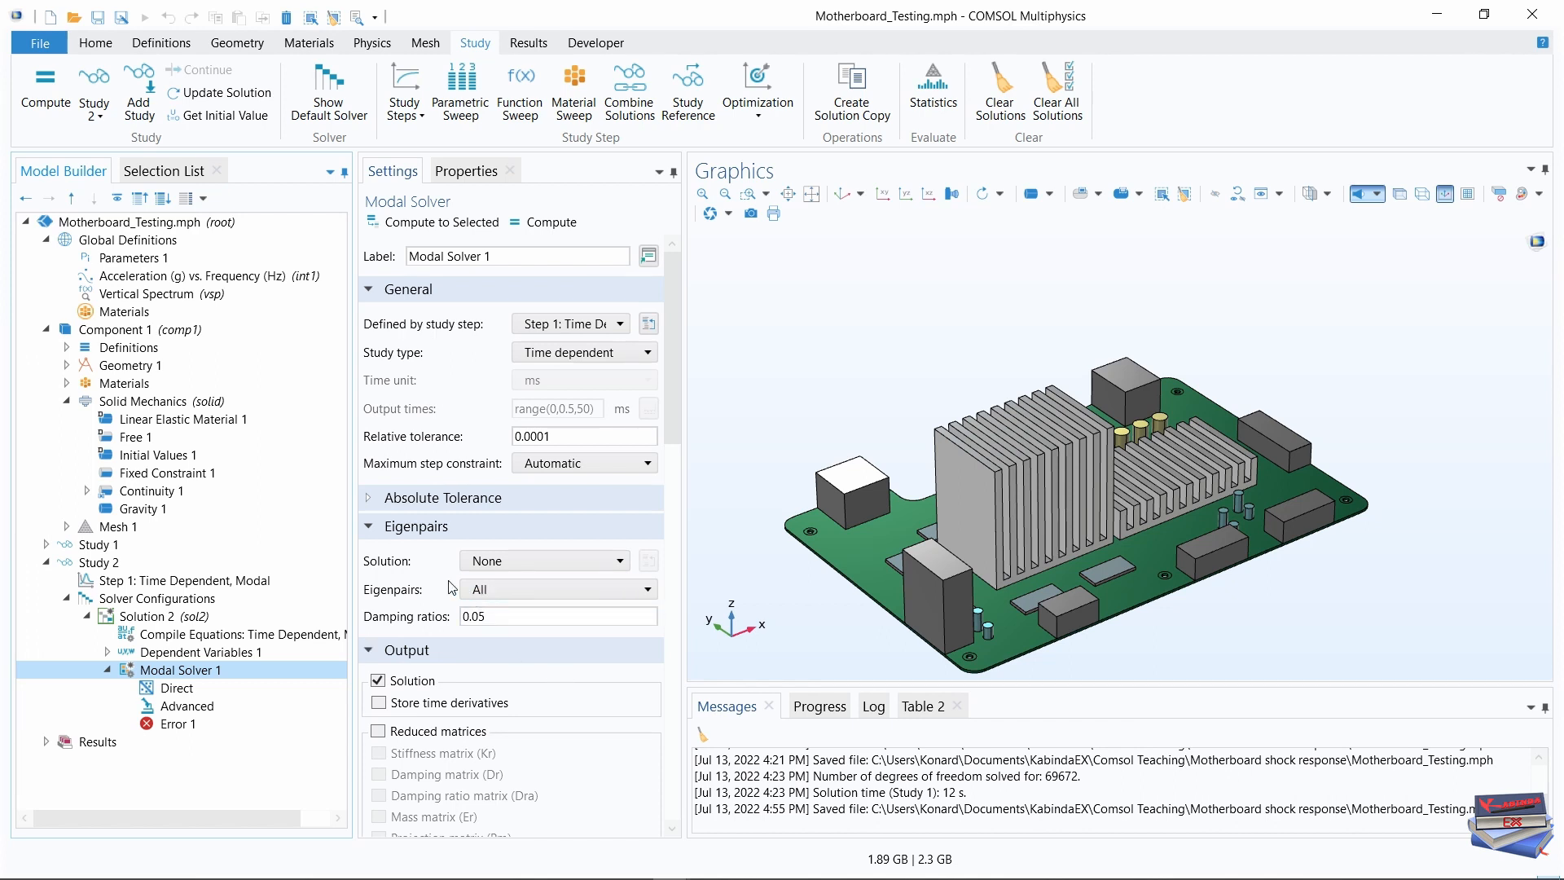
left_click(571, 562)
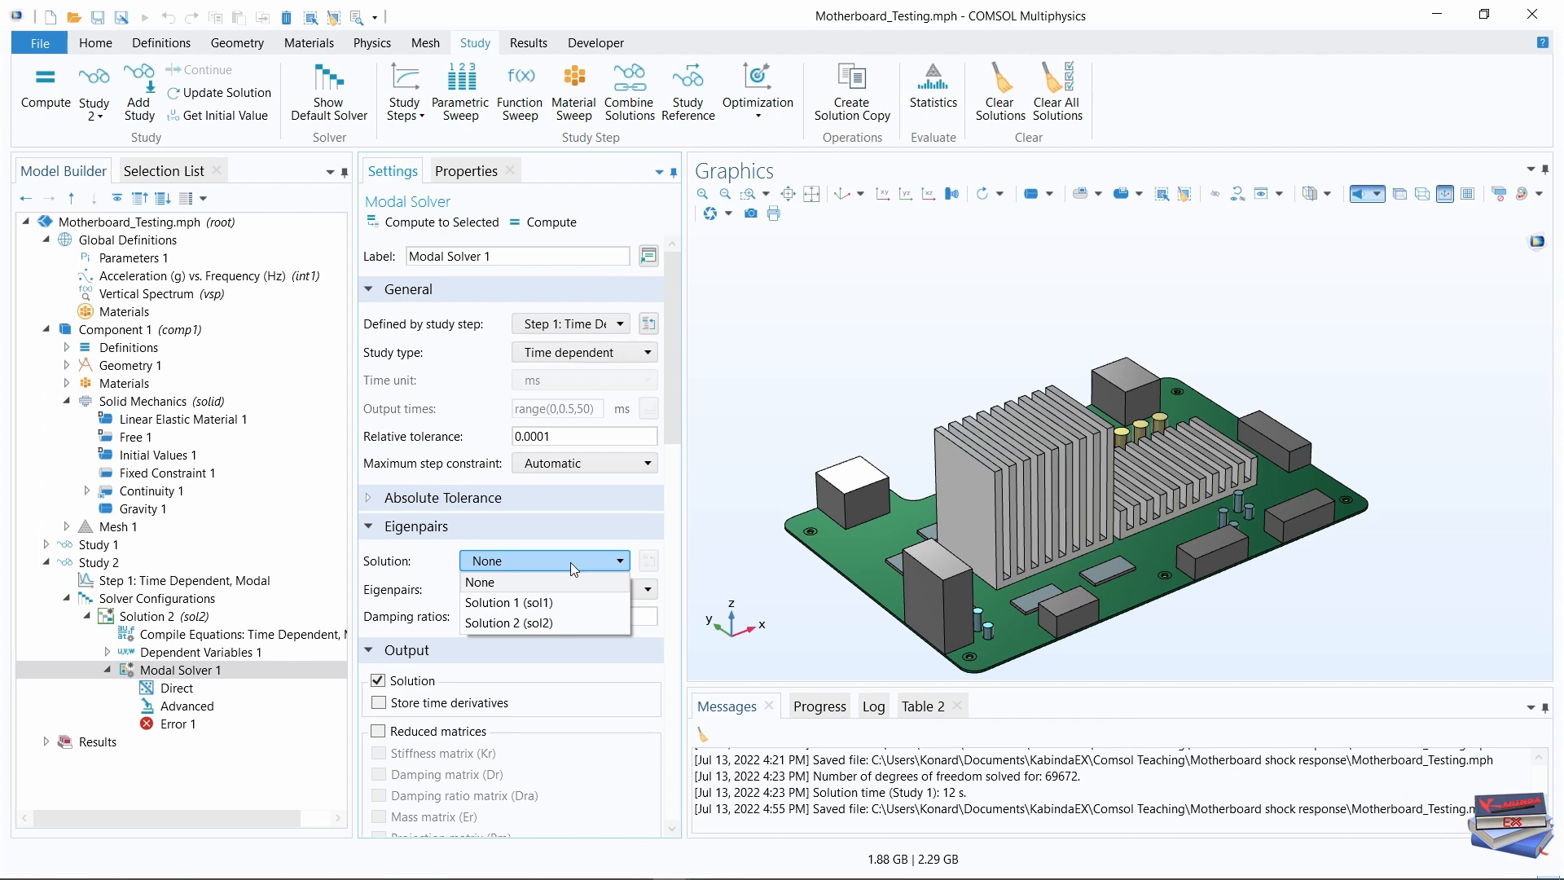
left_click(534, 603)
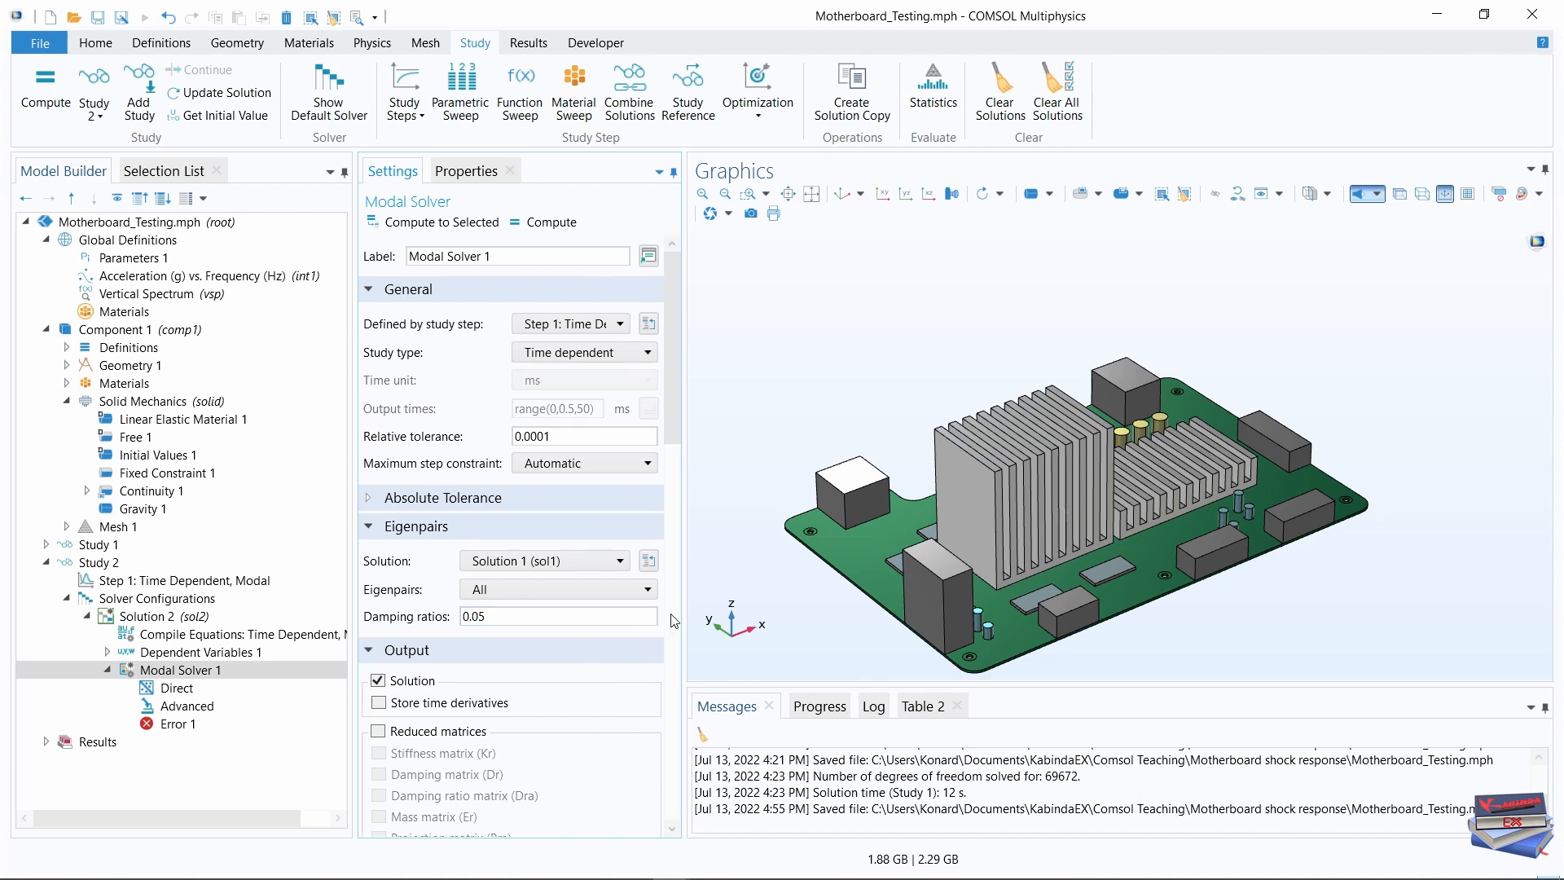
left_click(40, 112)
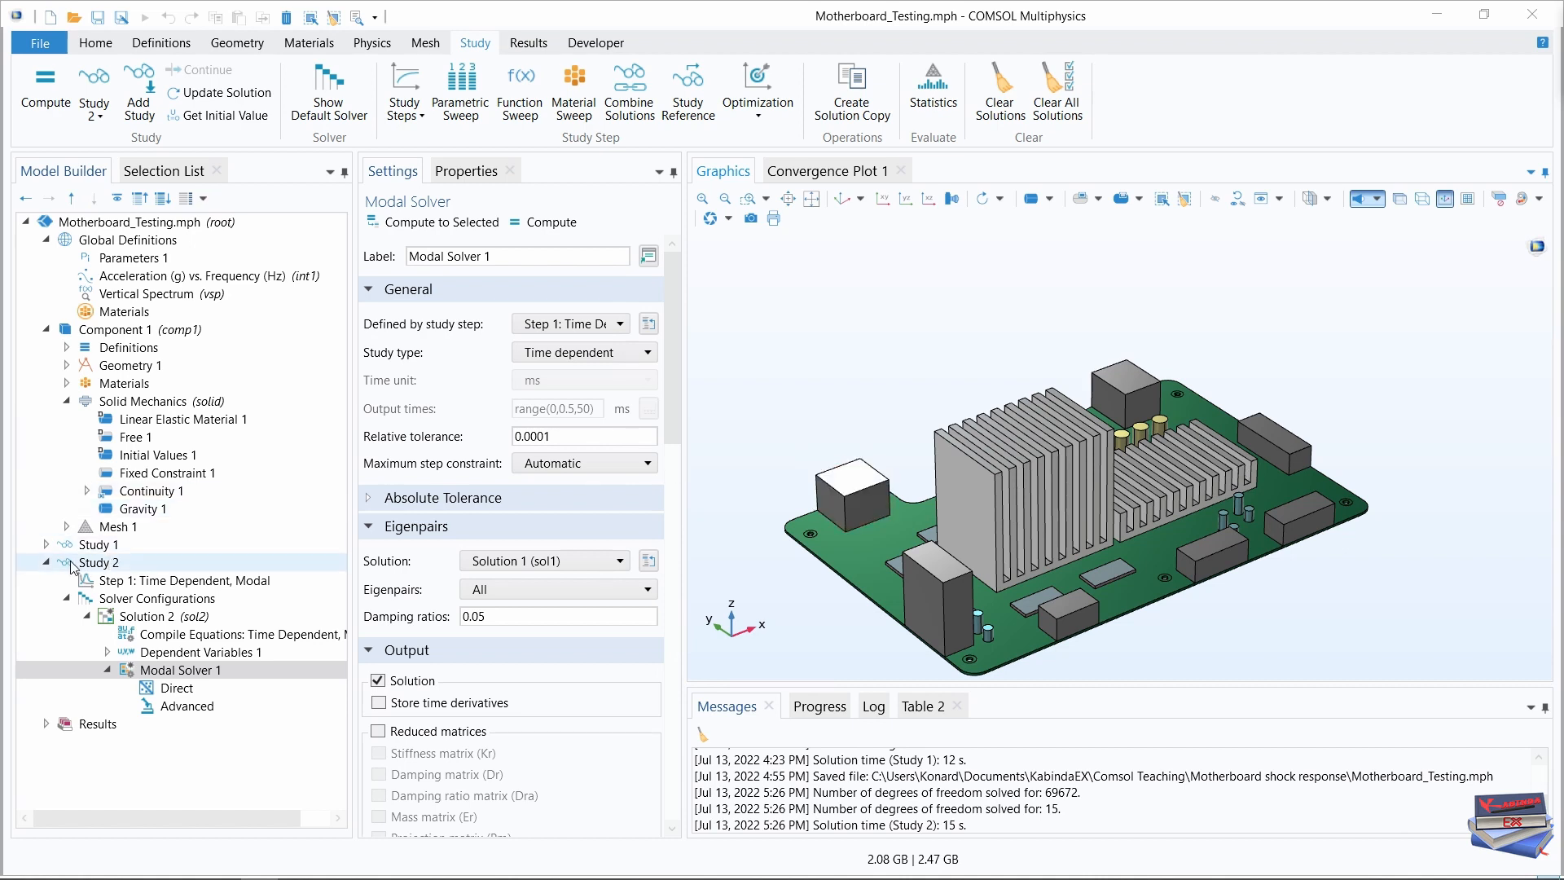
Collapse Study 2, expand the results and add a new 3D plot group
left_click(46, 561)
left_click(47, 580)
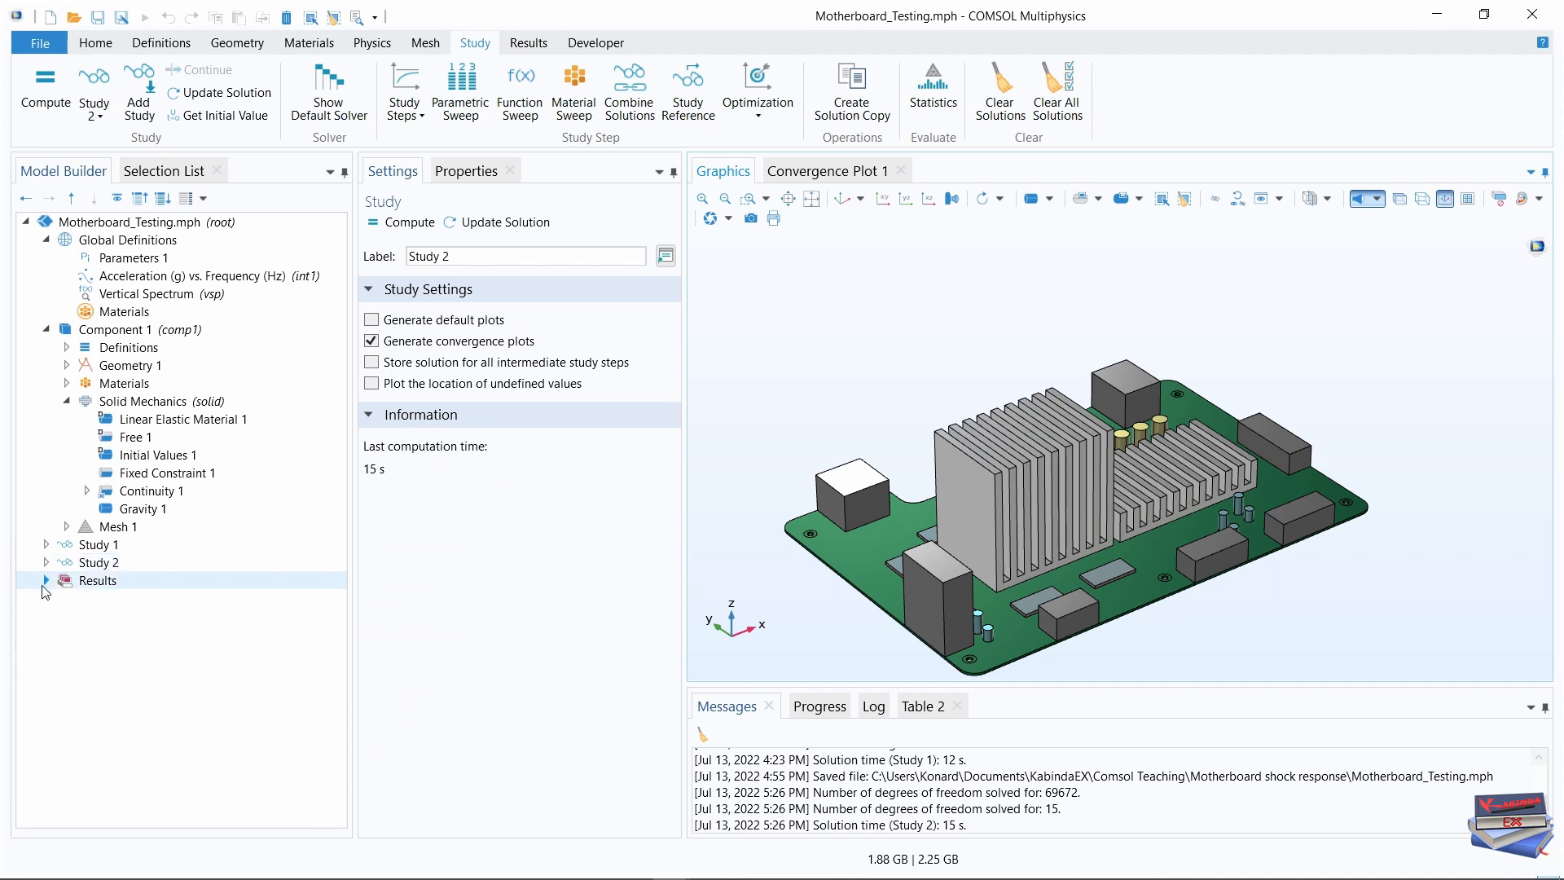
left_click(45, 580)
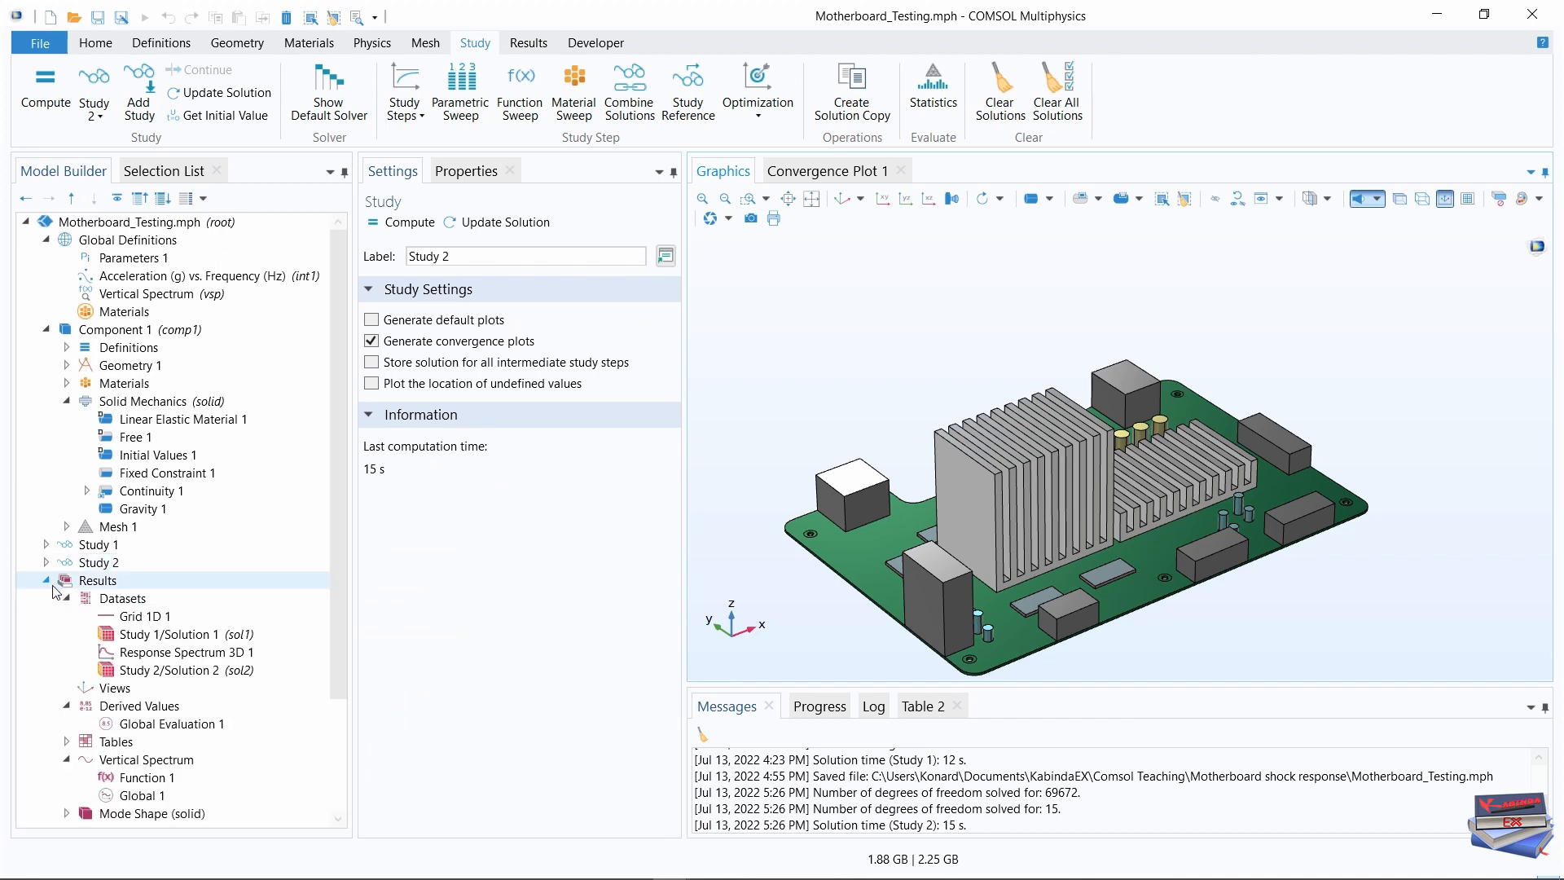
left_click_drag(347, 463, 346, 586)
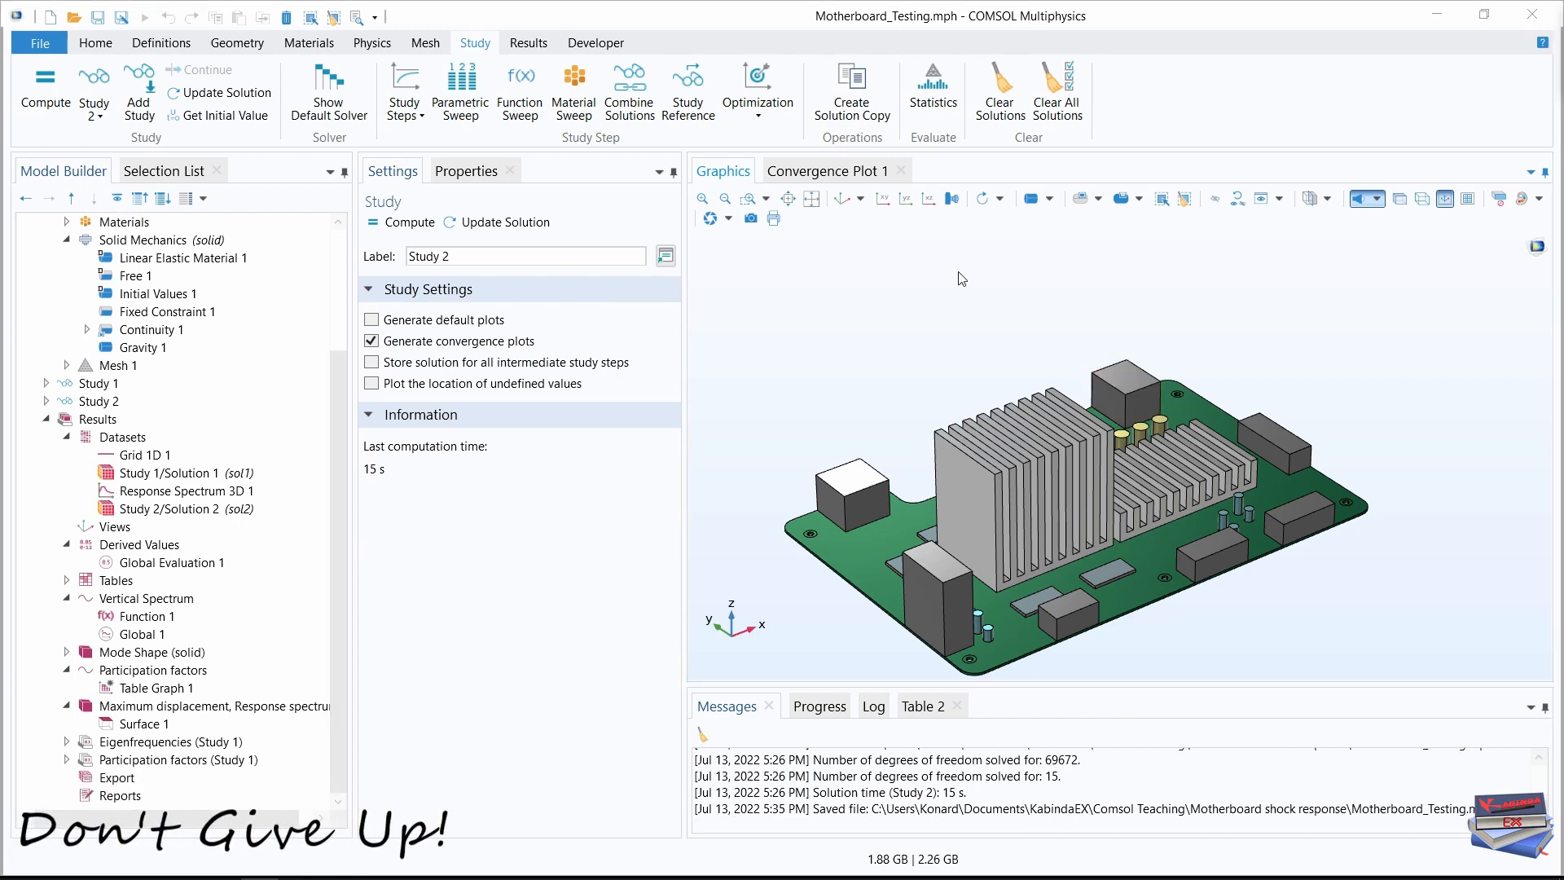
left_click(95, 44)
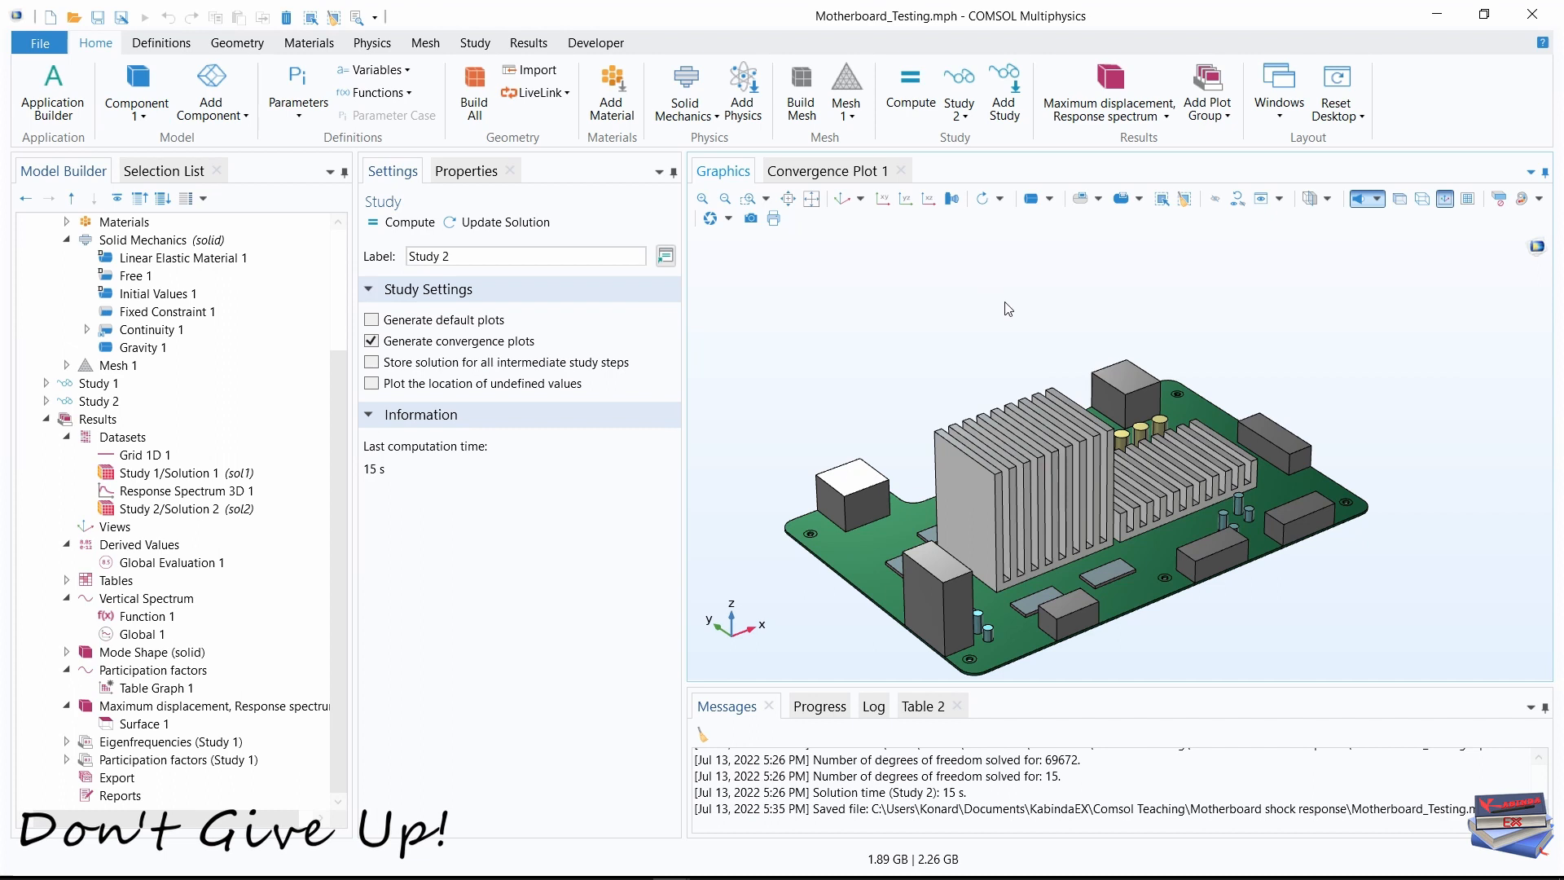
left_click(1210, 122)
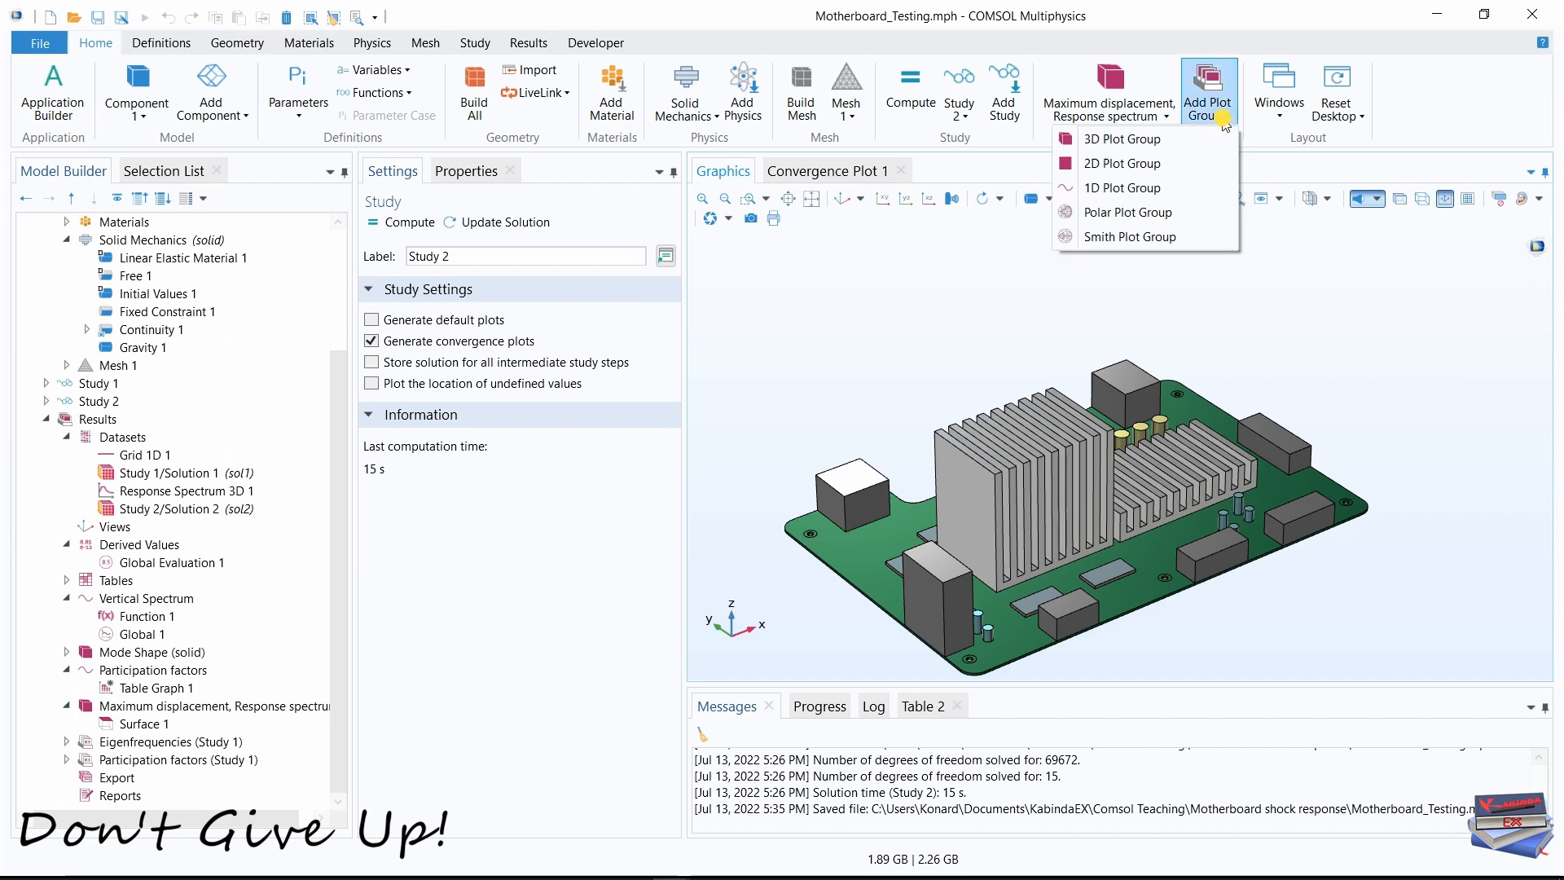
left_click(1121, 140)
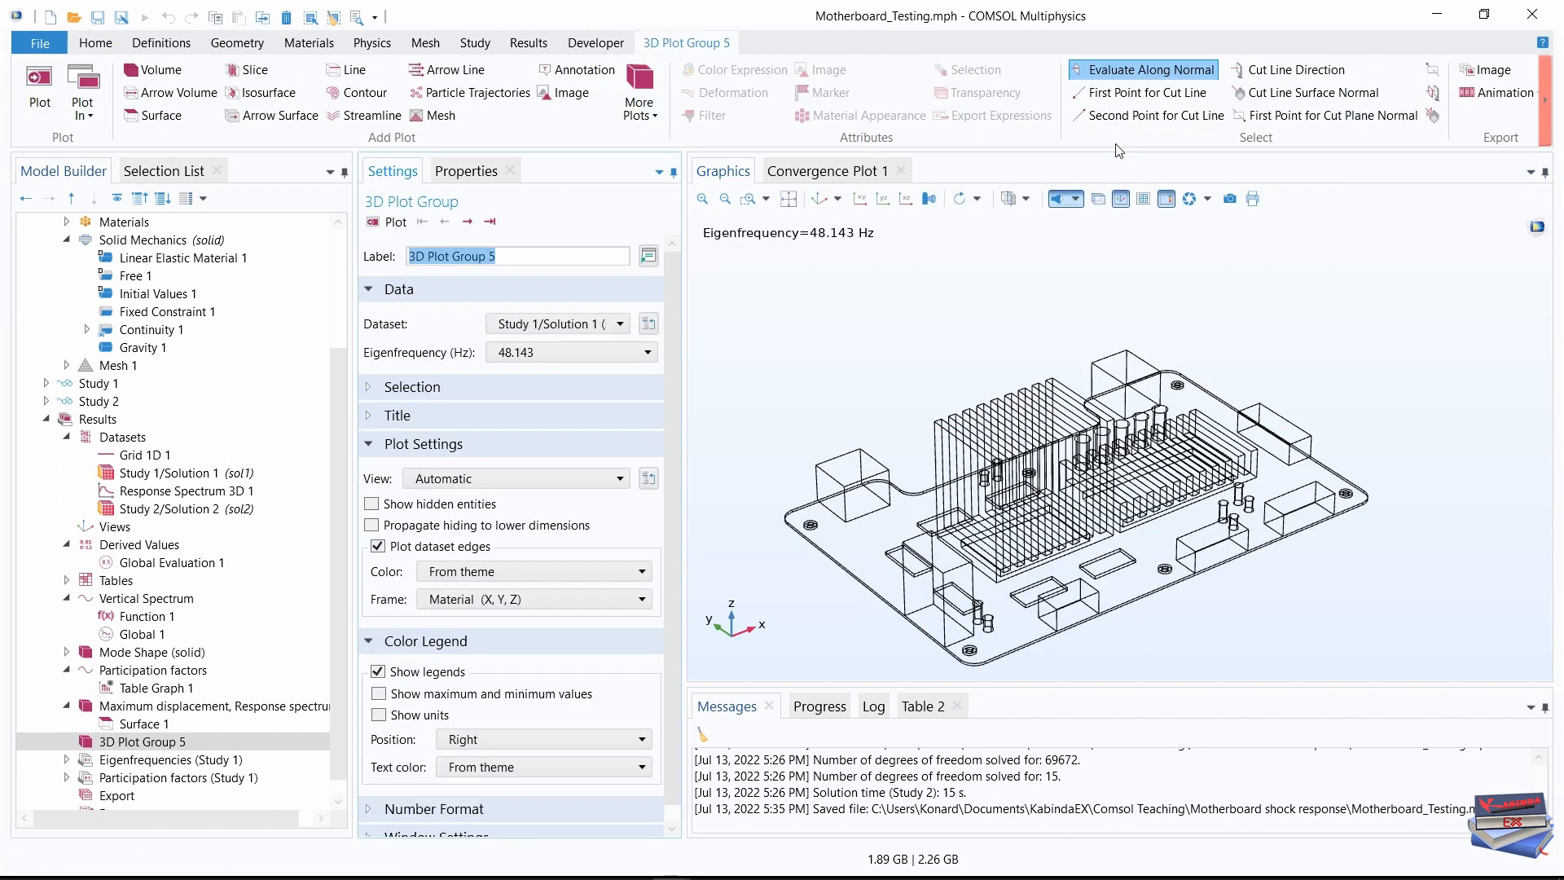
Label the new 3D plot group "Maximum displacement, Time history" and set its dataset to Study 2/Solution 2 (sol2)
left_click(496, 255)
key("ctrl+a")
key("BackSpace")
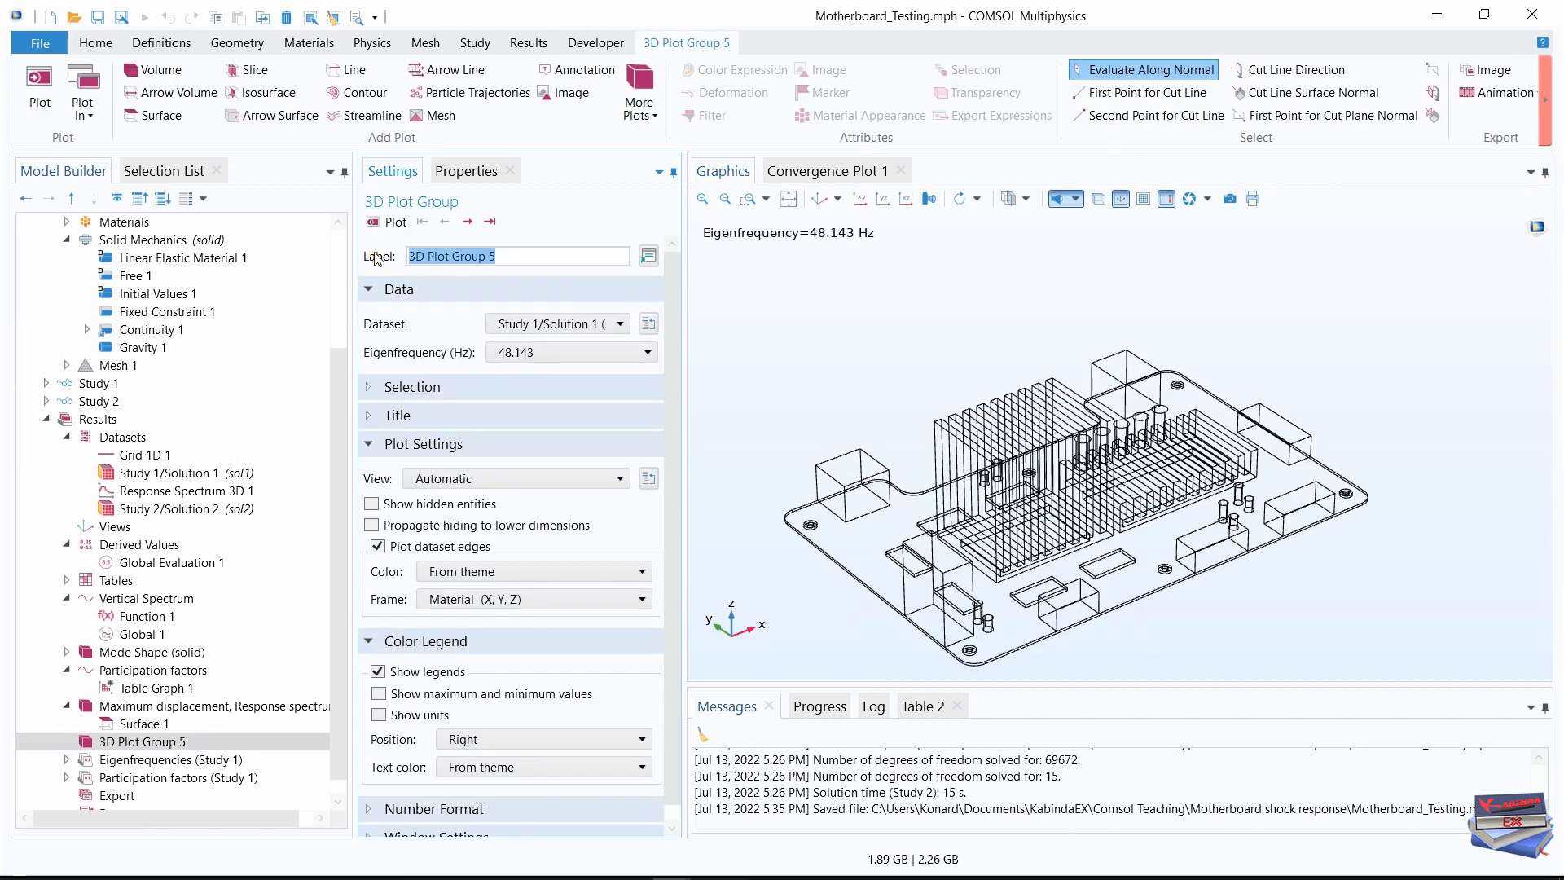
type("Maximum displacement, Time")
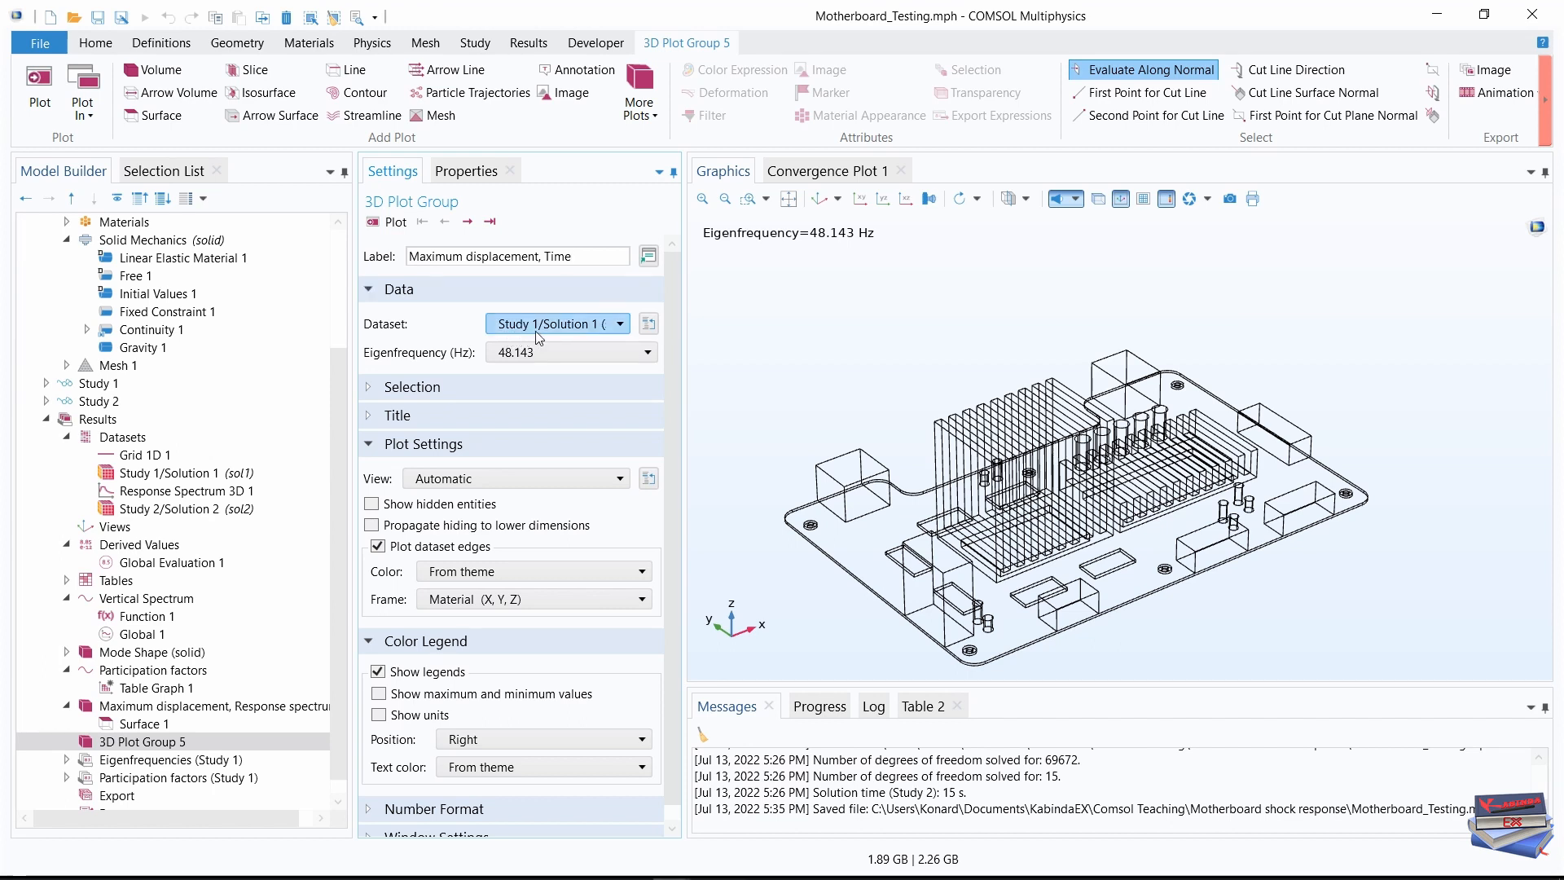
left_click(593, 256)
type("history")
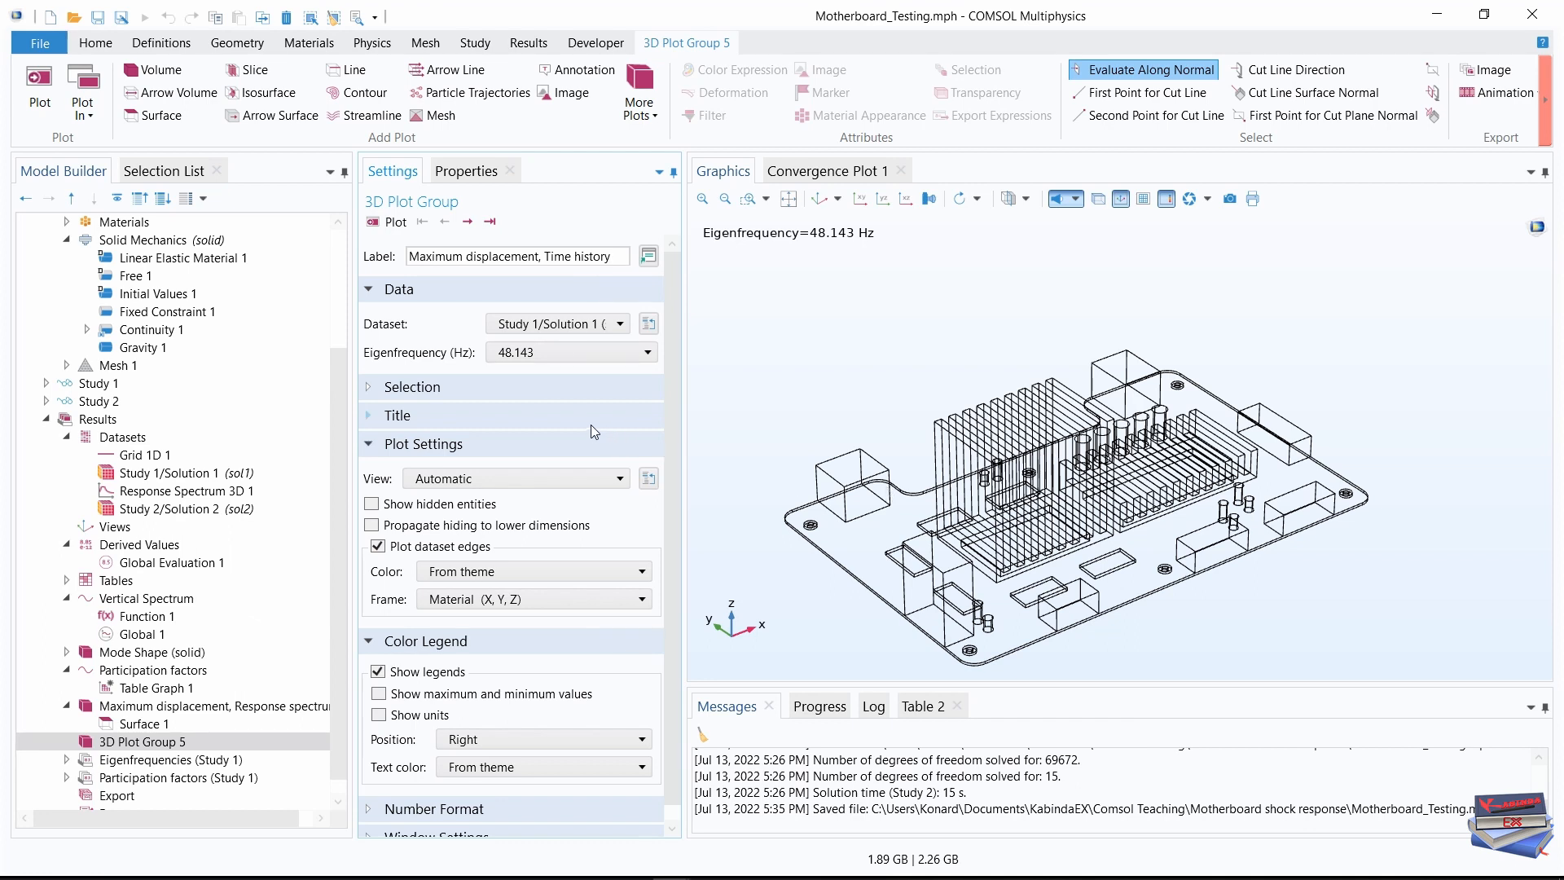
left_click(597, 324)
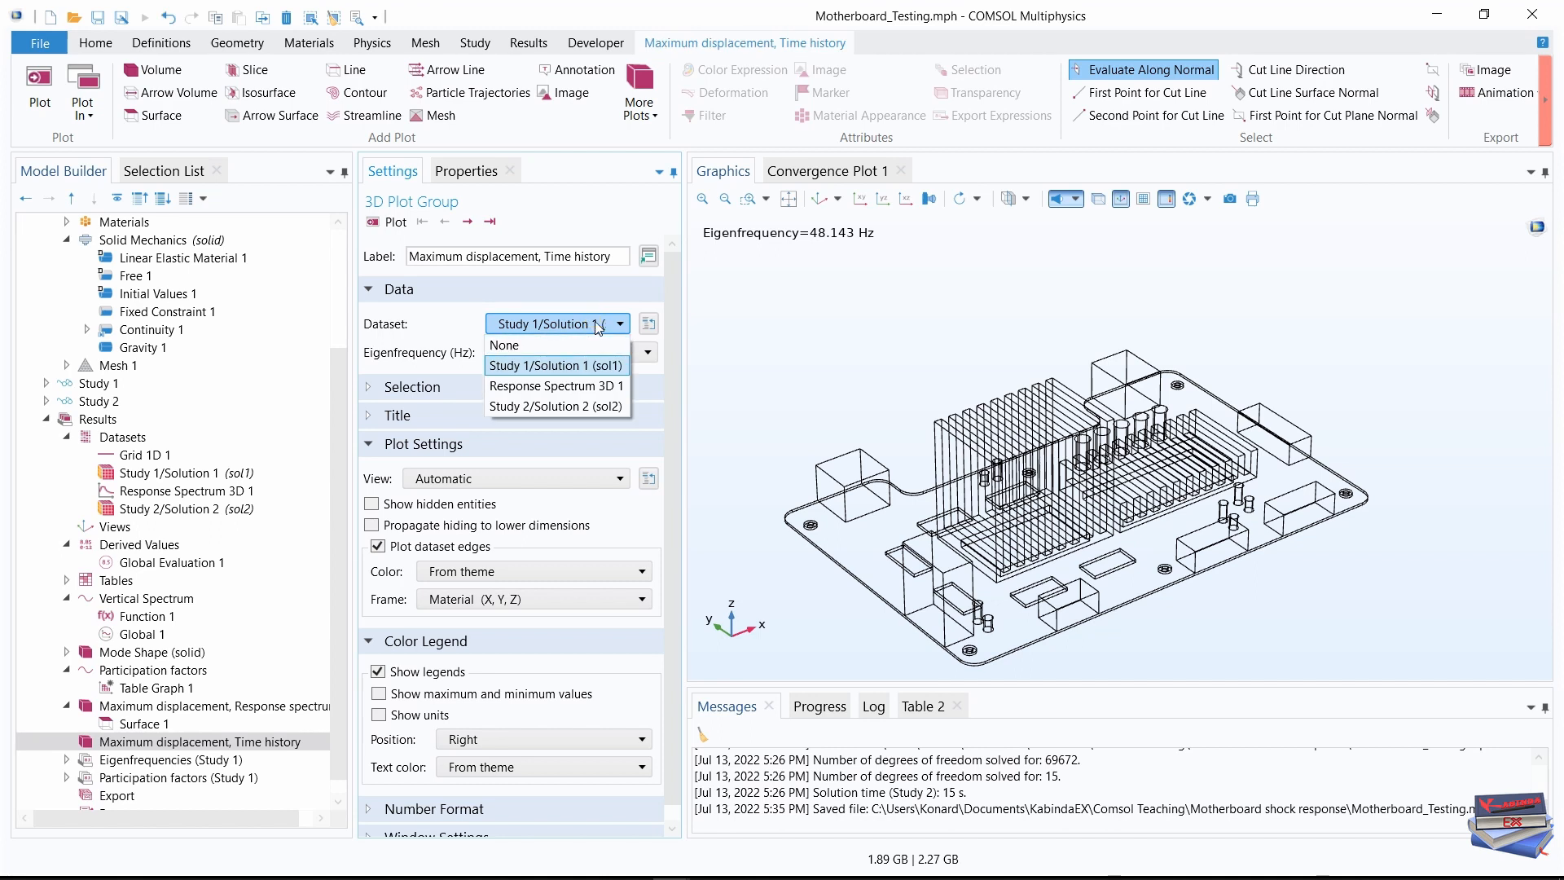
left_click(547, 406)
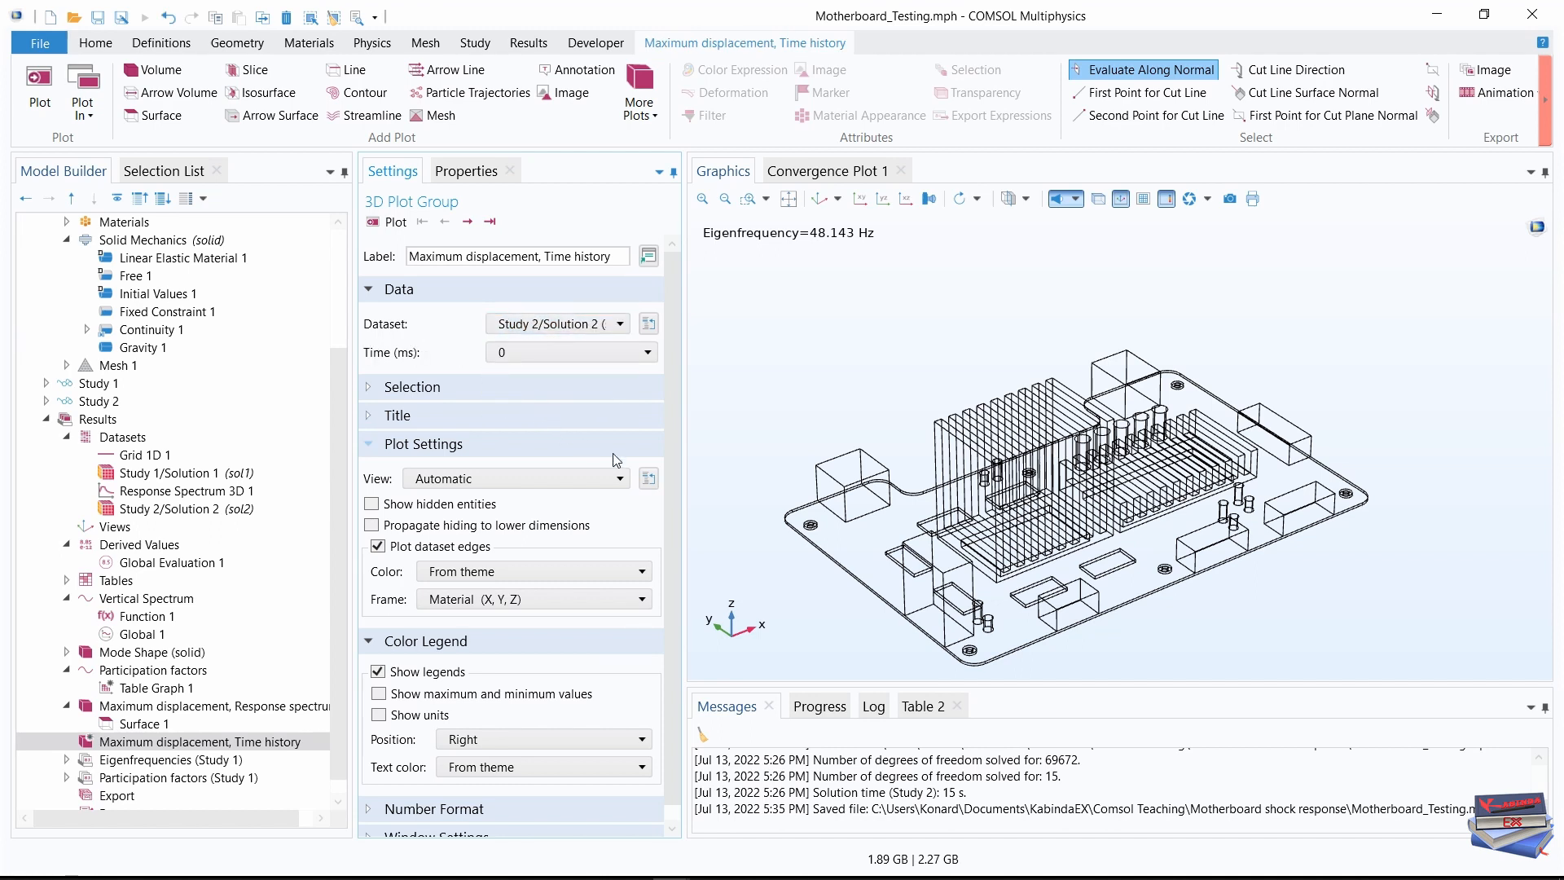
Add a surface plot to the Maximum displacement, Time history group with the expression timemax(0,50[ms],abs(w))
left_click(194, 743)
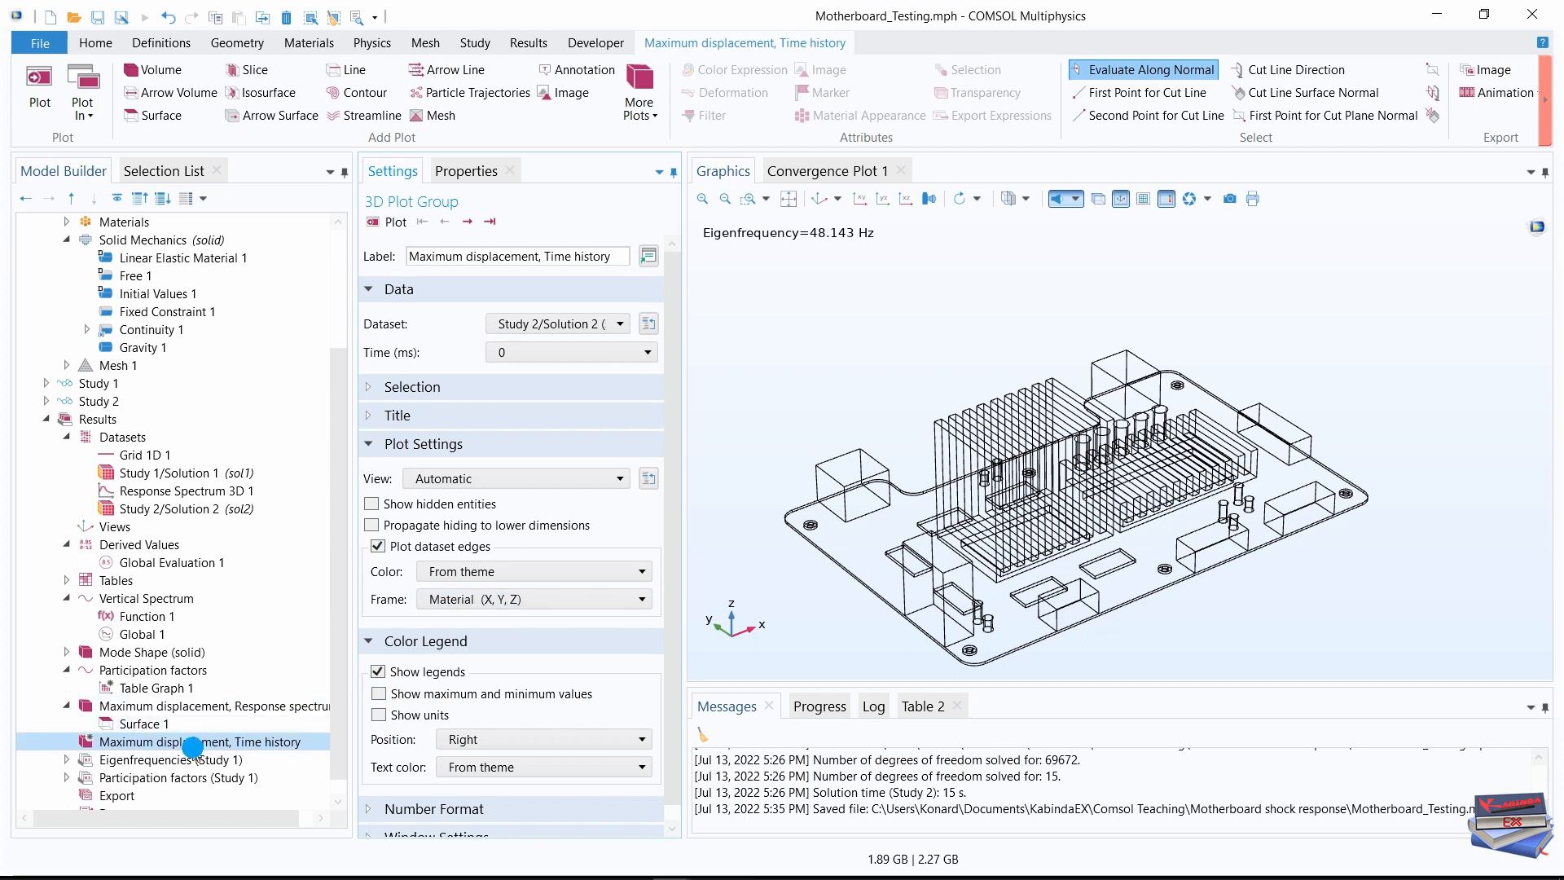
right_click(194, 747)
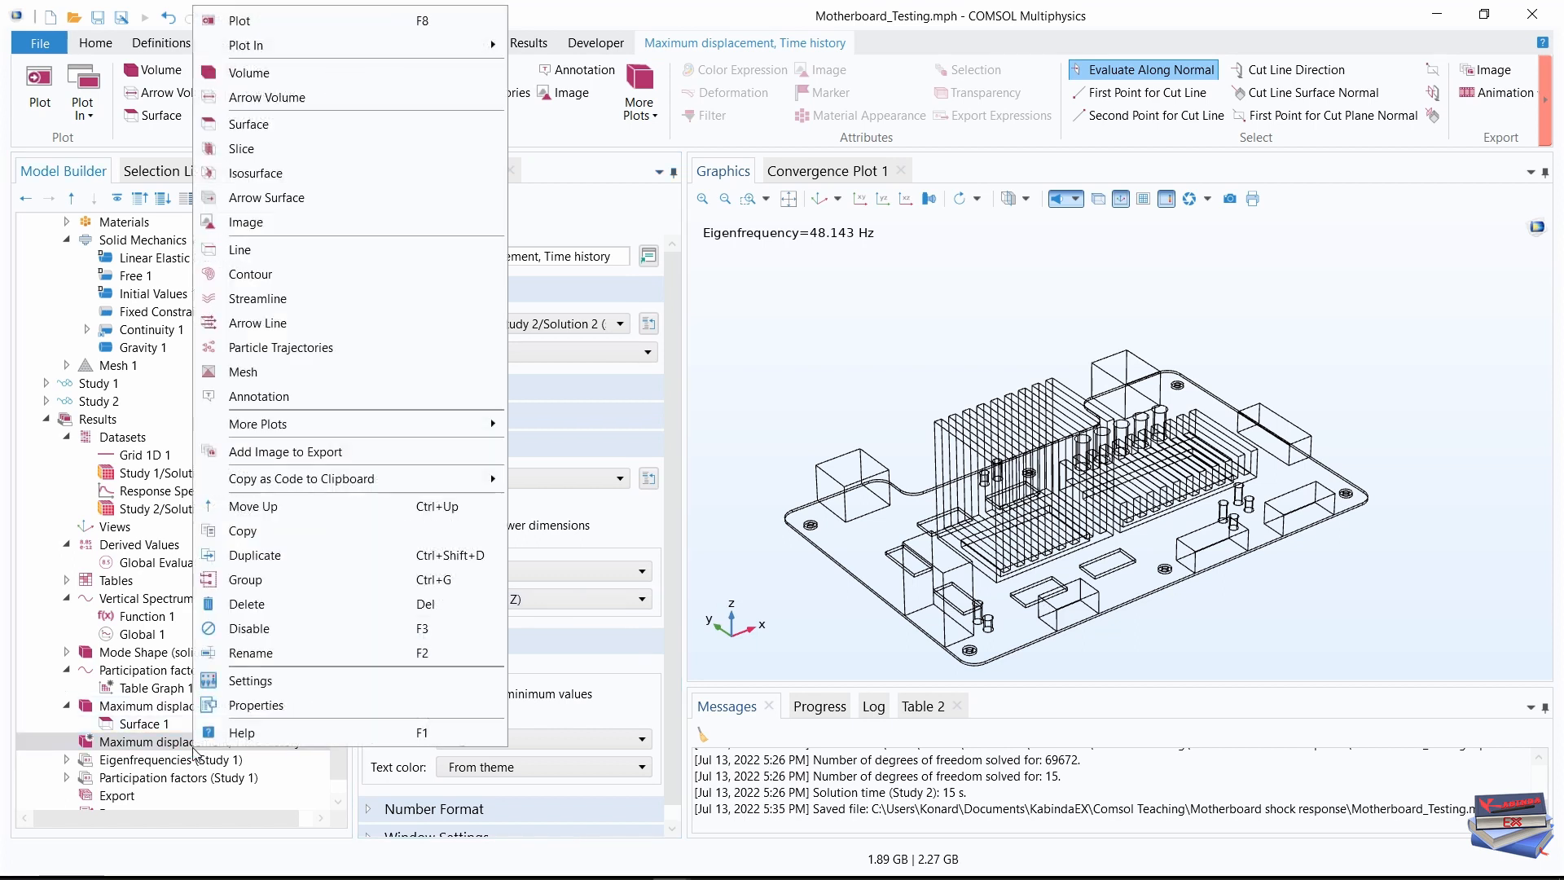
left_click(271, 130)
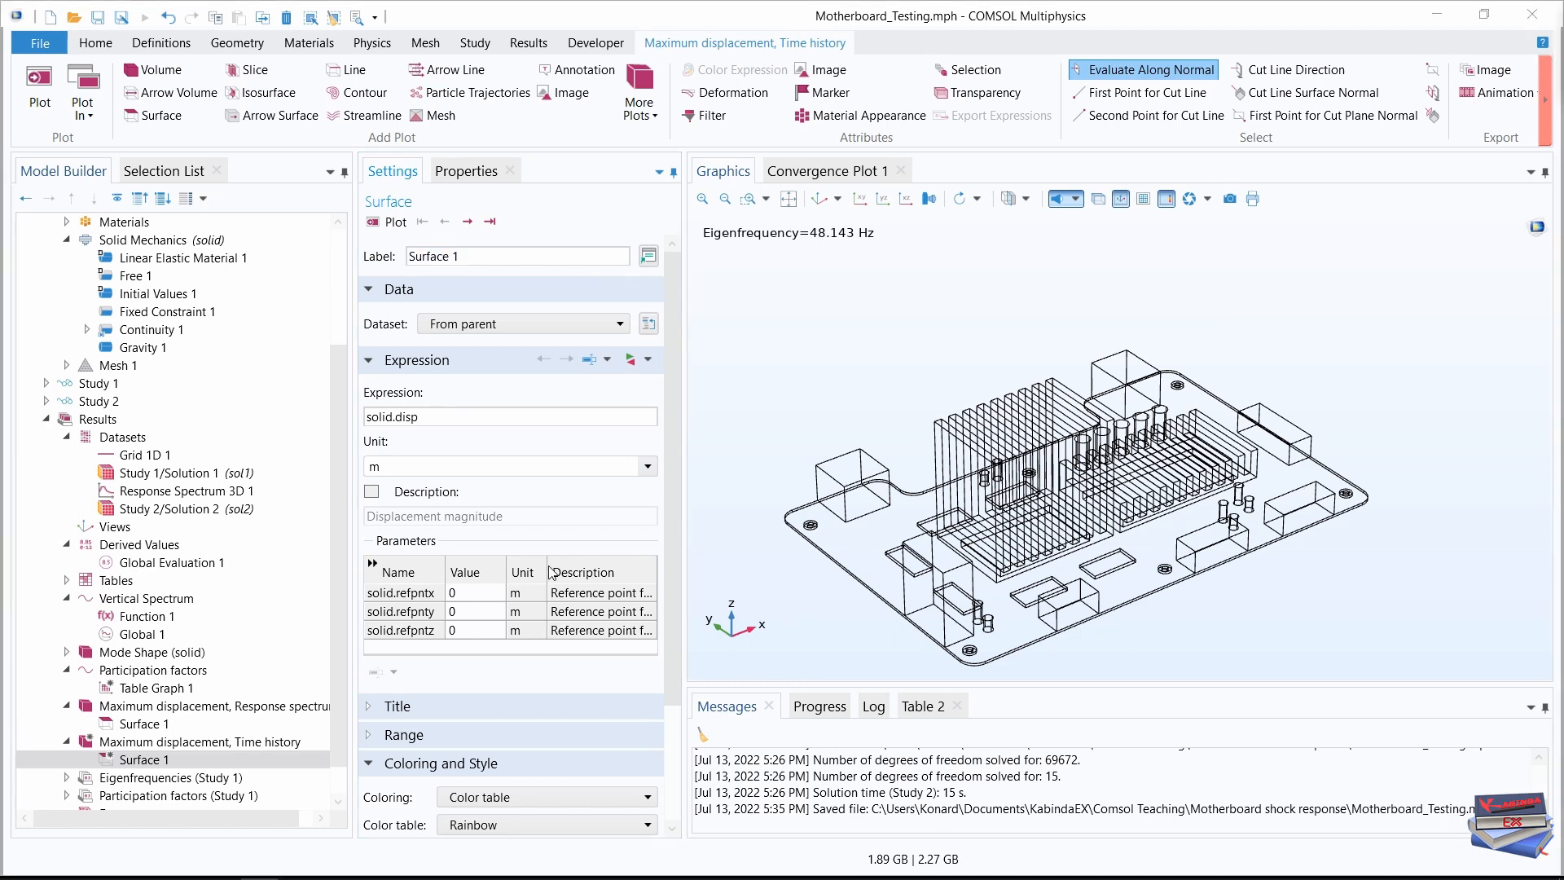
left_click(432, 417)
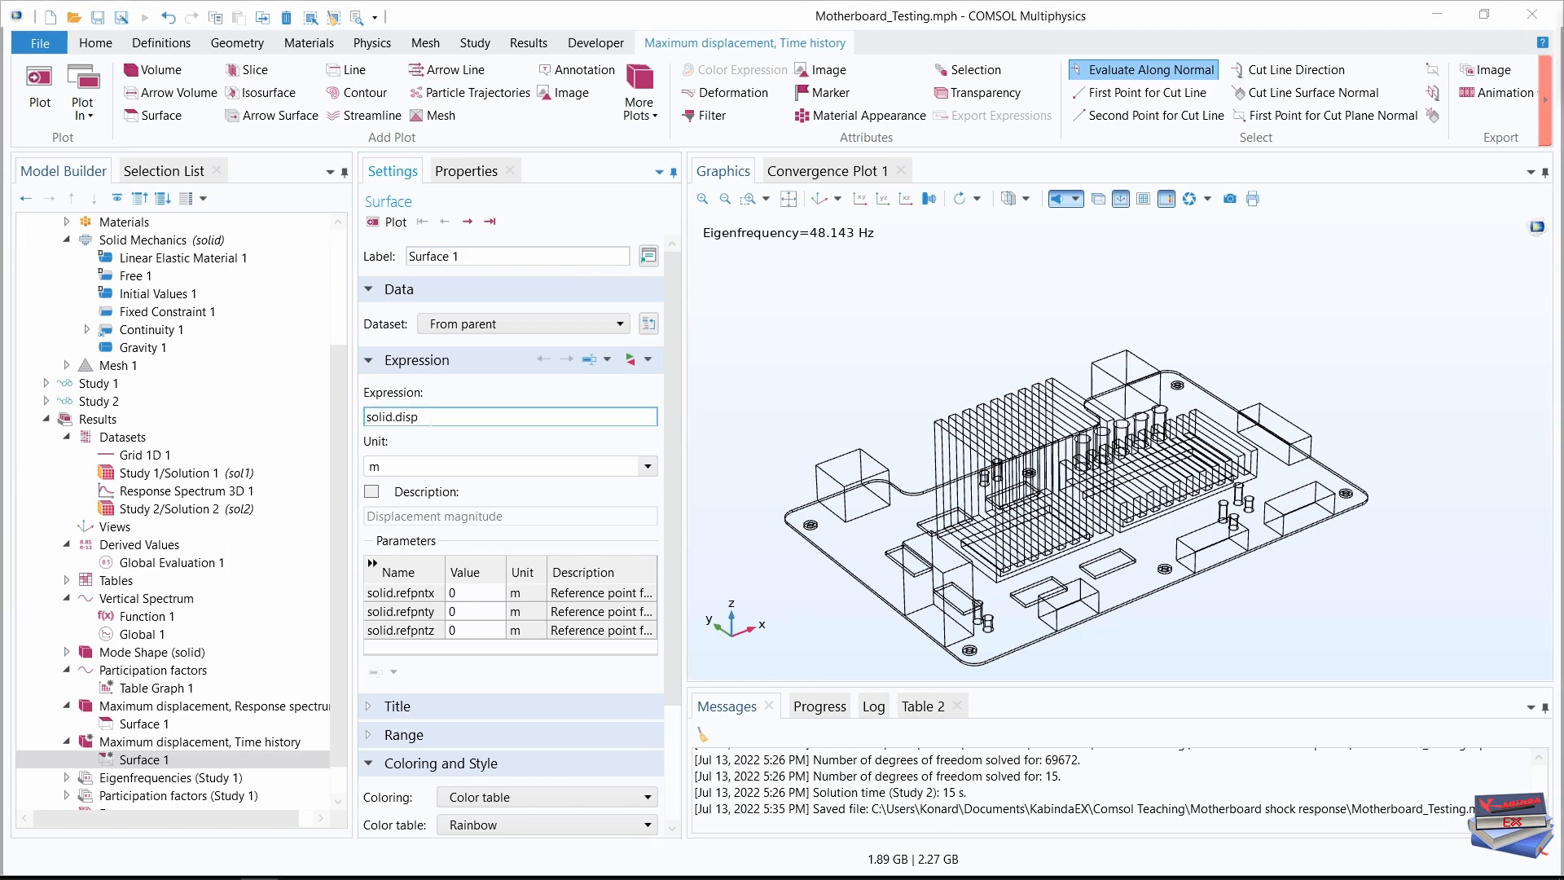
left_click_drag(428, 417, 351, 418)
type("timemax(0,50[ms],abs(w))")
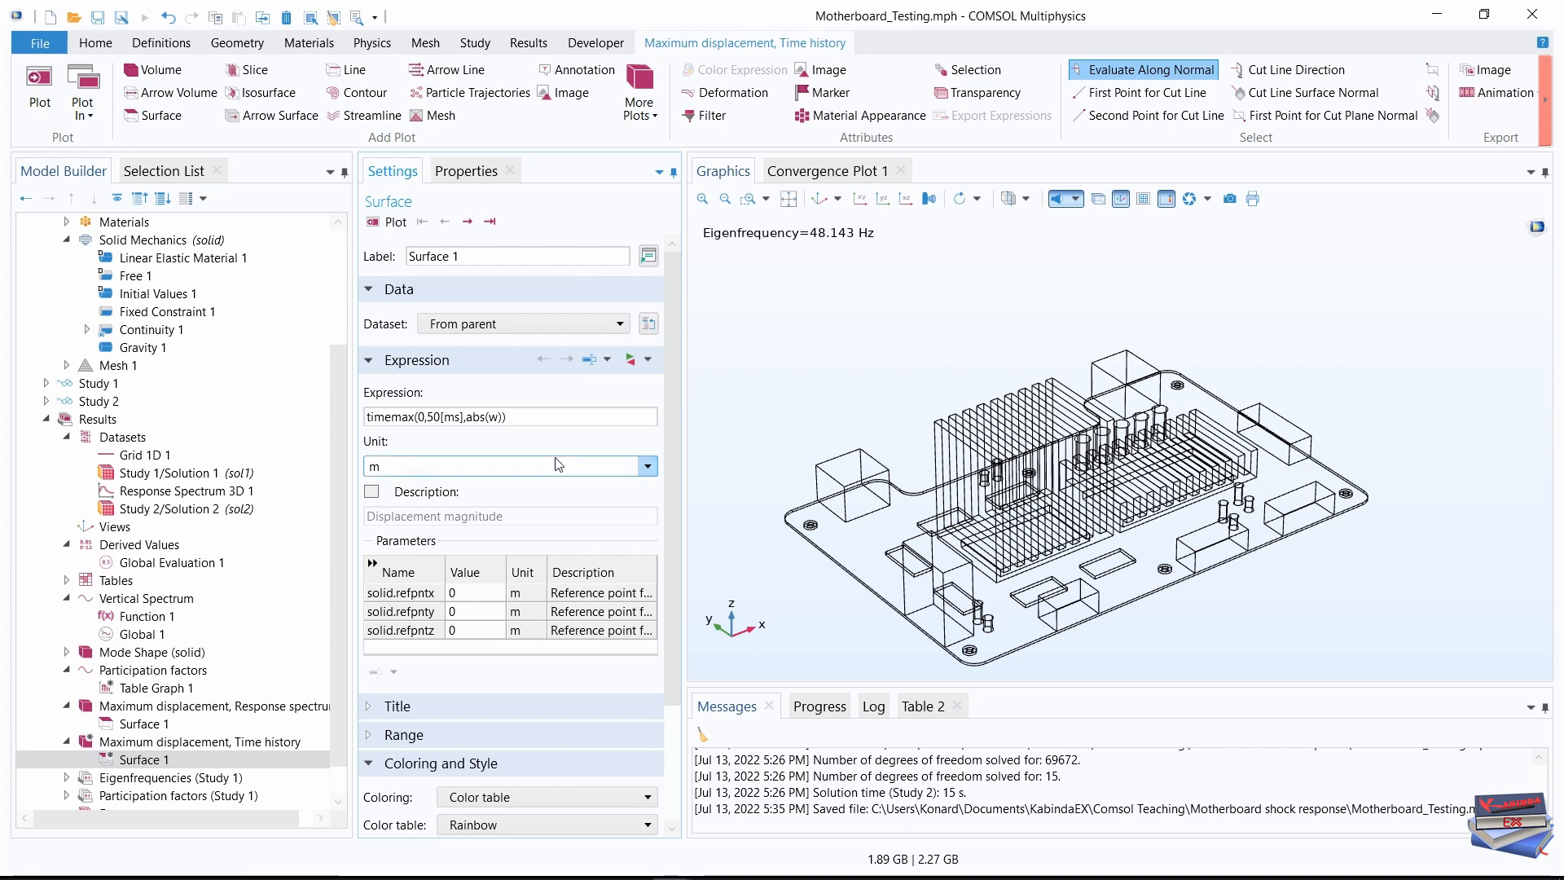
Open the Maximum displacement, Time history plot group and set its title type to Manual
left_click_drag(339, 570, 342, 675)
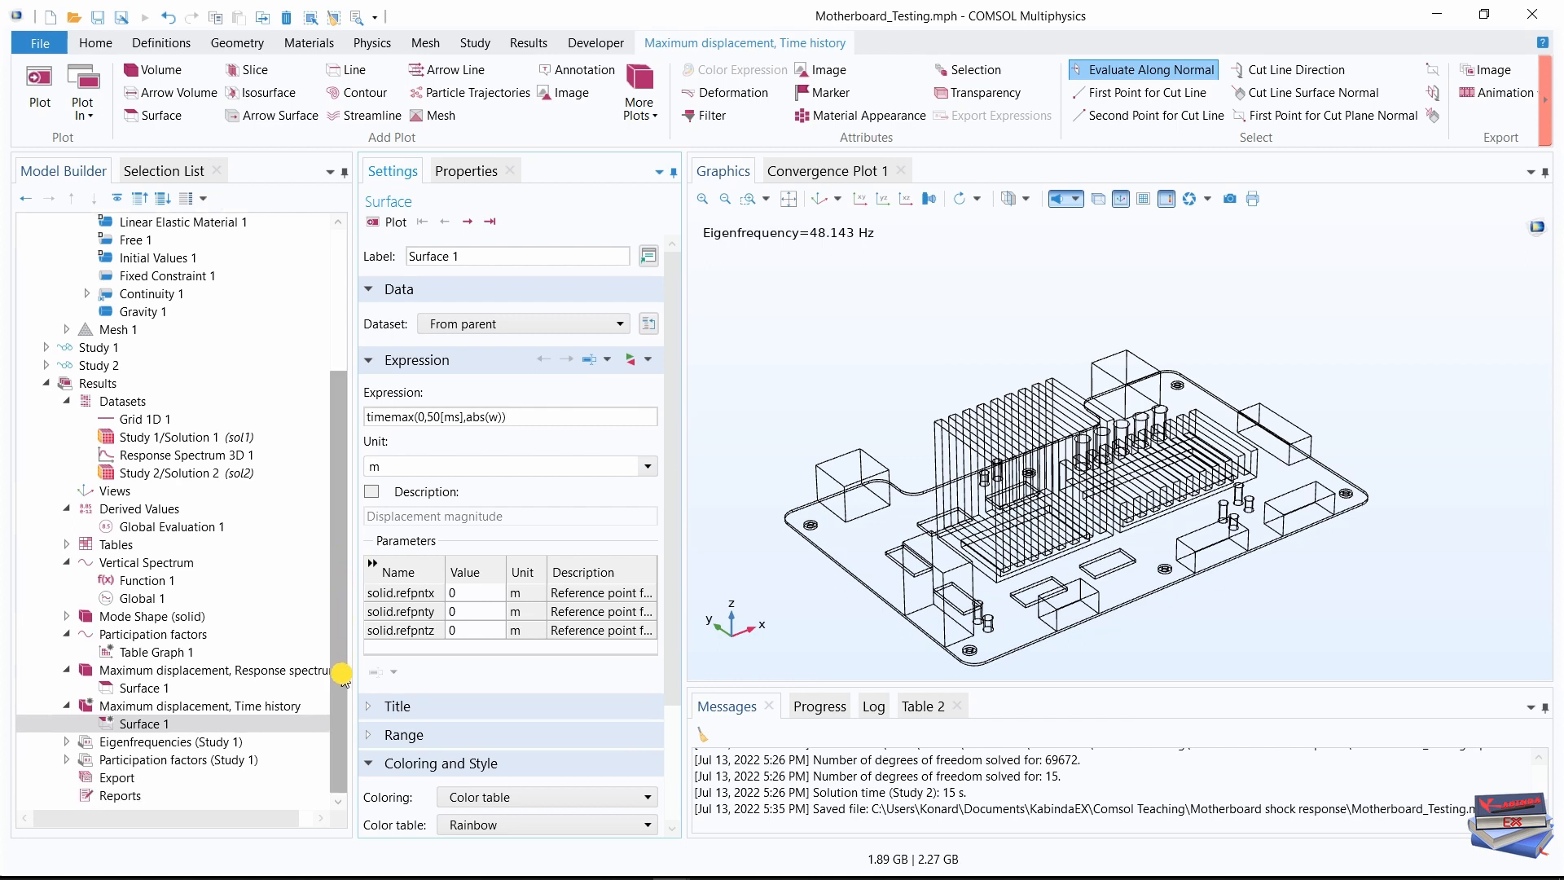
left_click(228, 707)
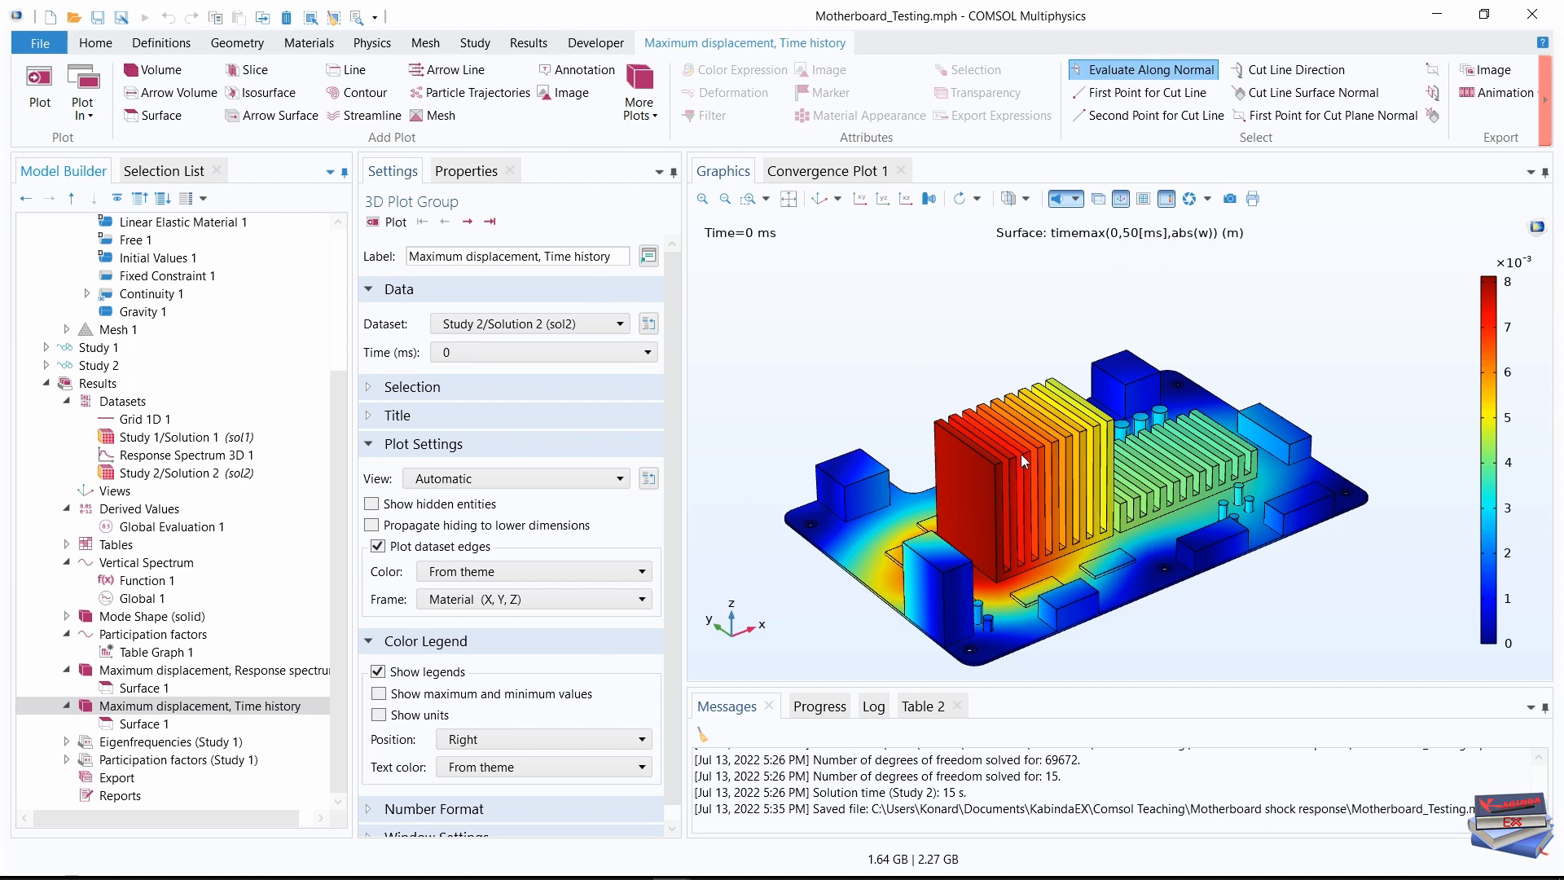
left_click(368, 417)
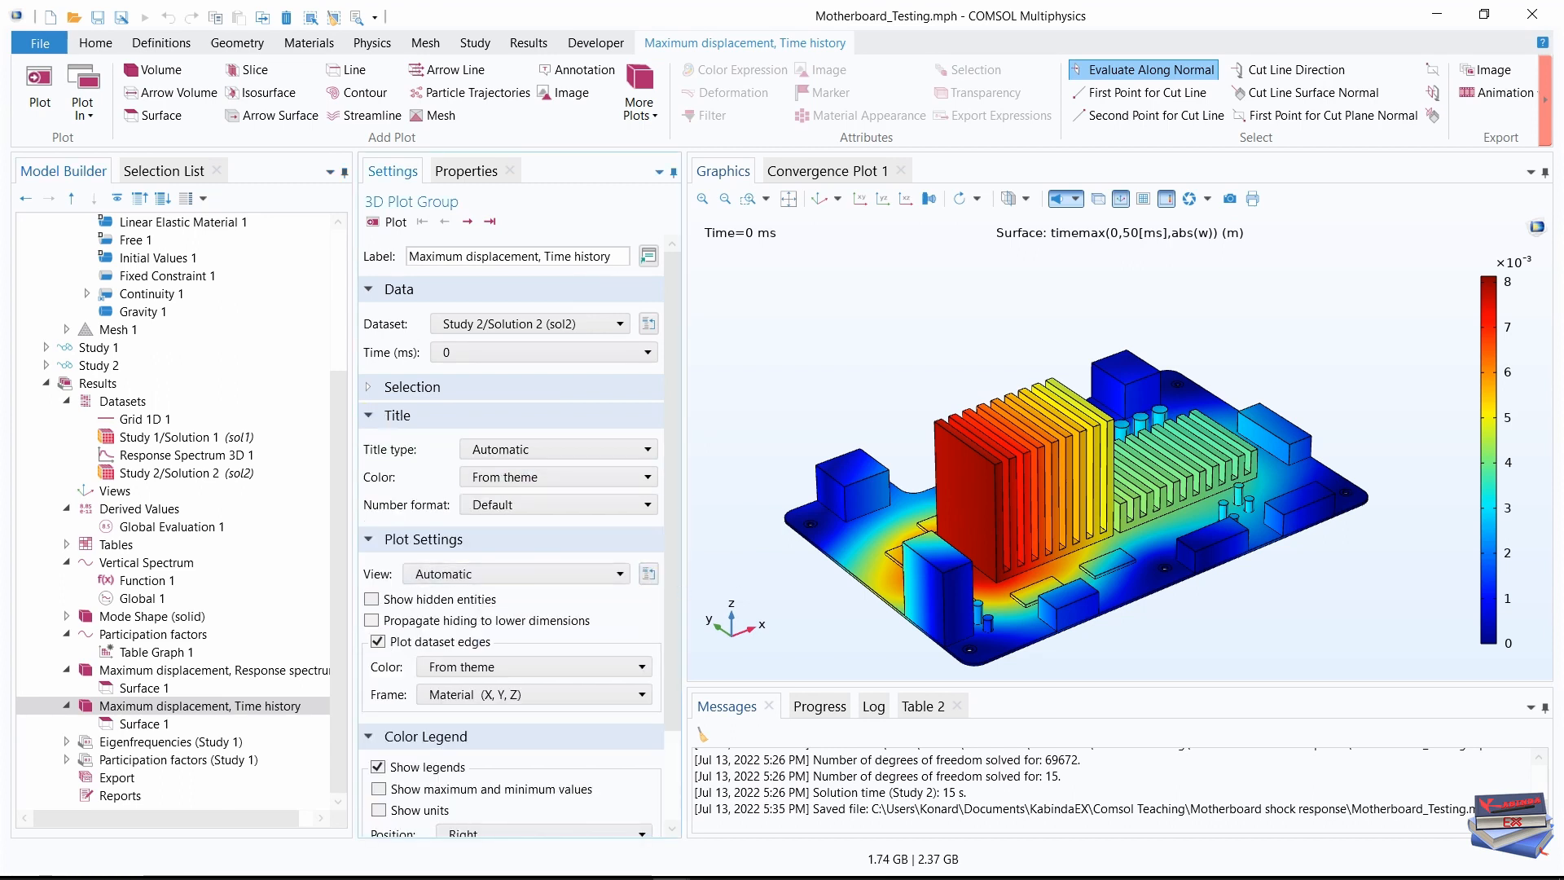
left_click(602, 449)
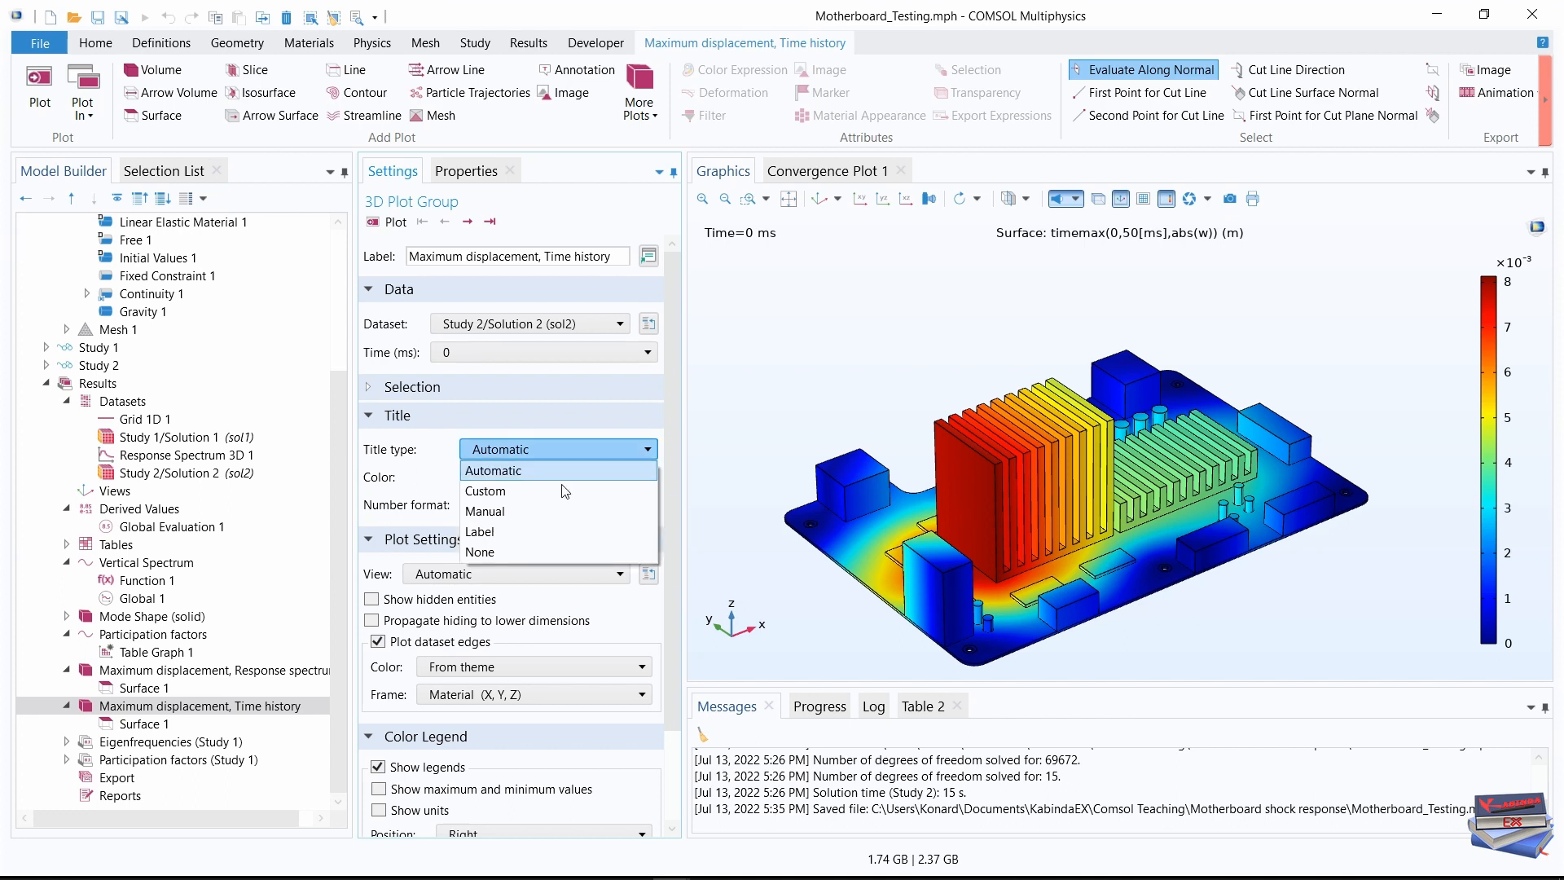
left_click(563, 511)
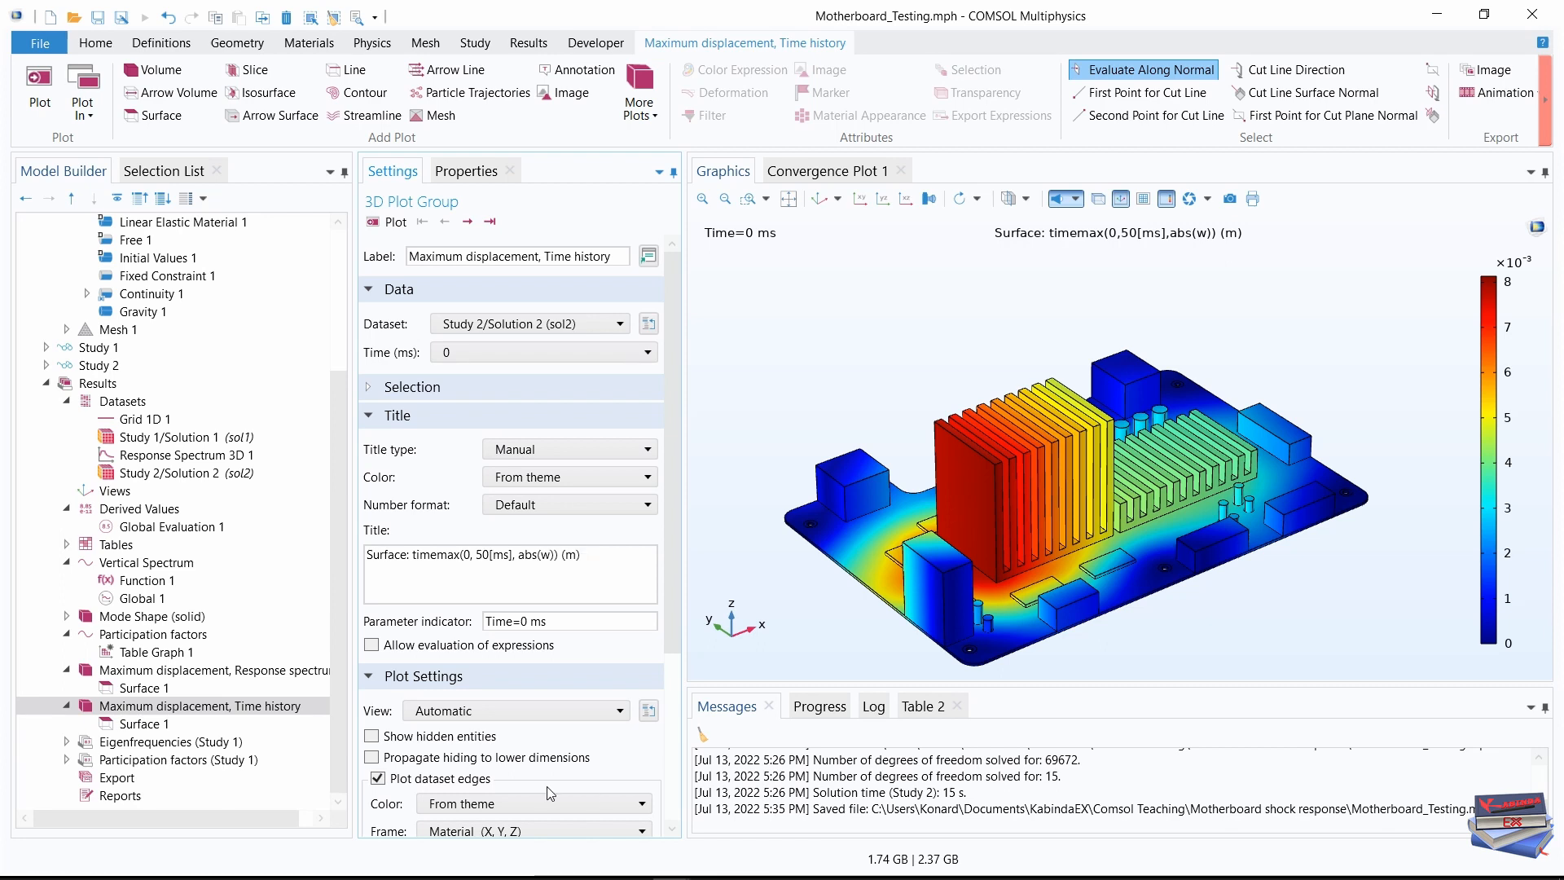
Clear the parameter indicator of the Maximum displacement, Time history plot and replot it
left_click(539, 621)
left_click_drag(539, 621, 432, 623)
key("BackSpace")
left_click(511, 621)
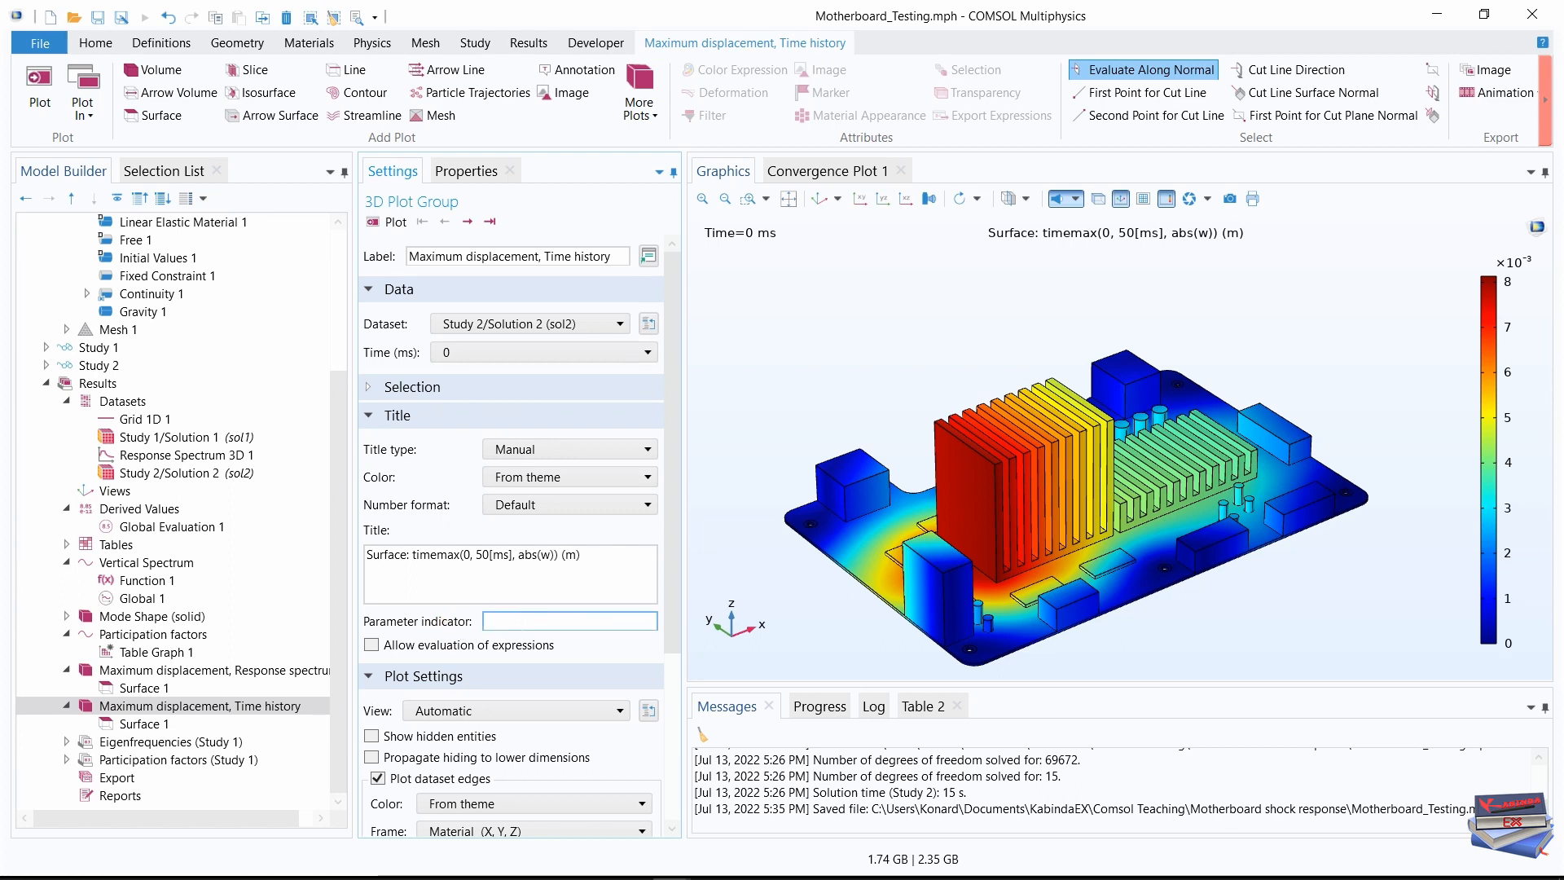
left_click(521, 638)
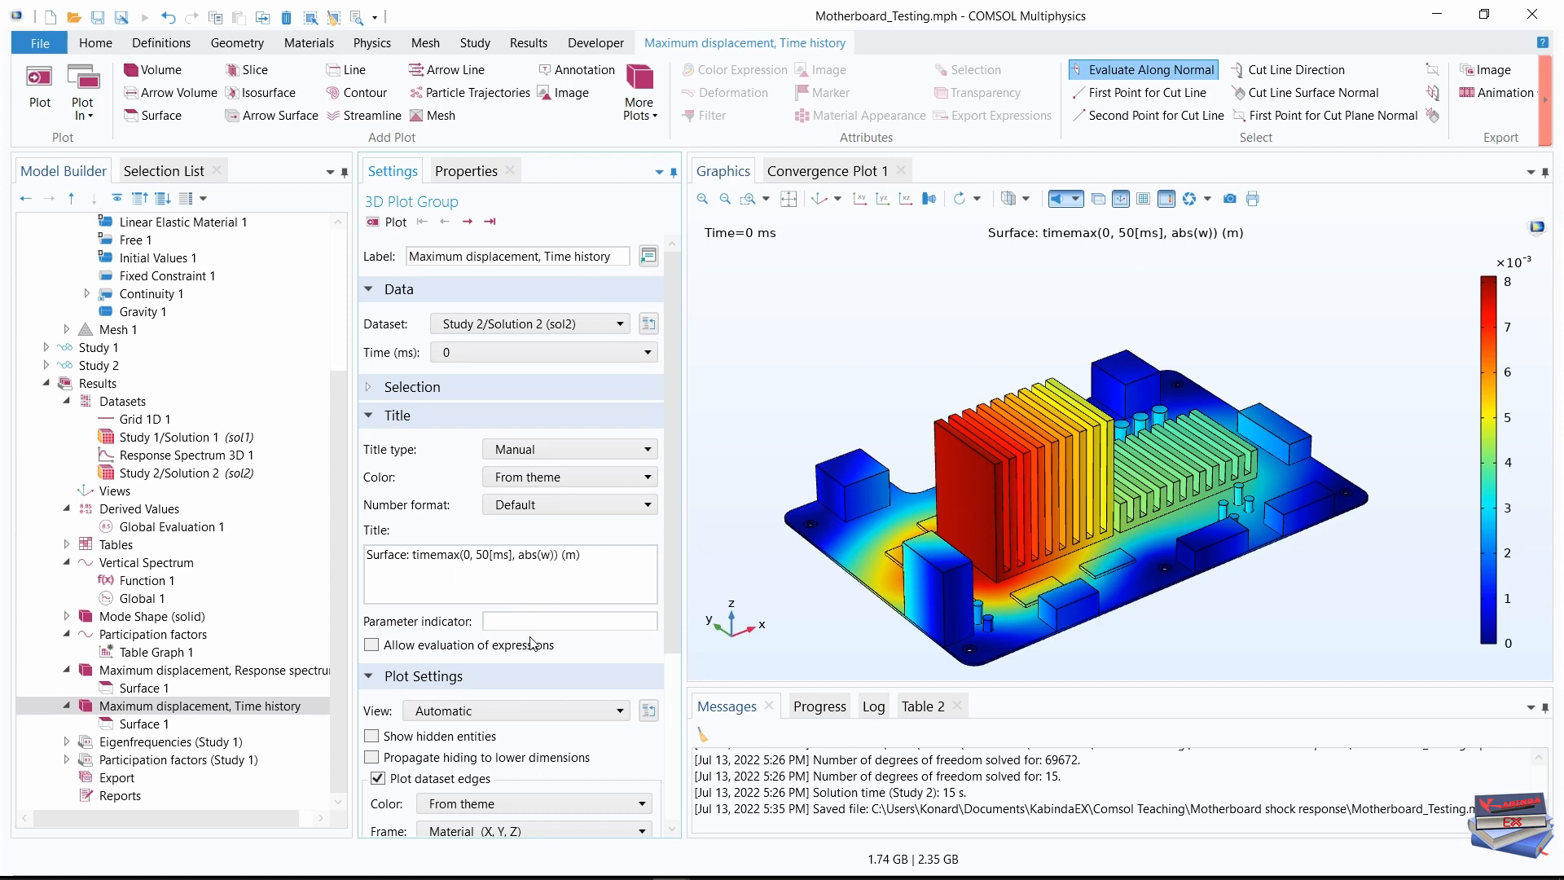
left_click(378, 224)
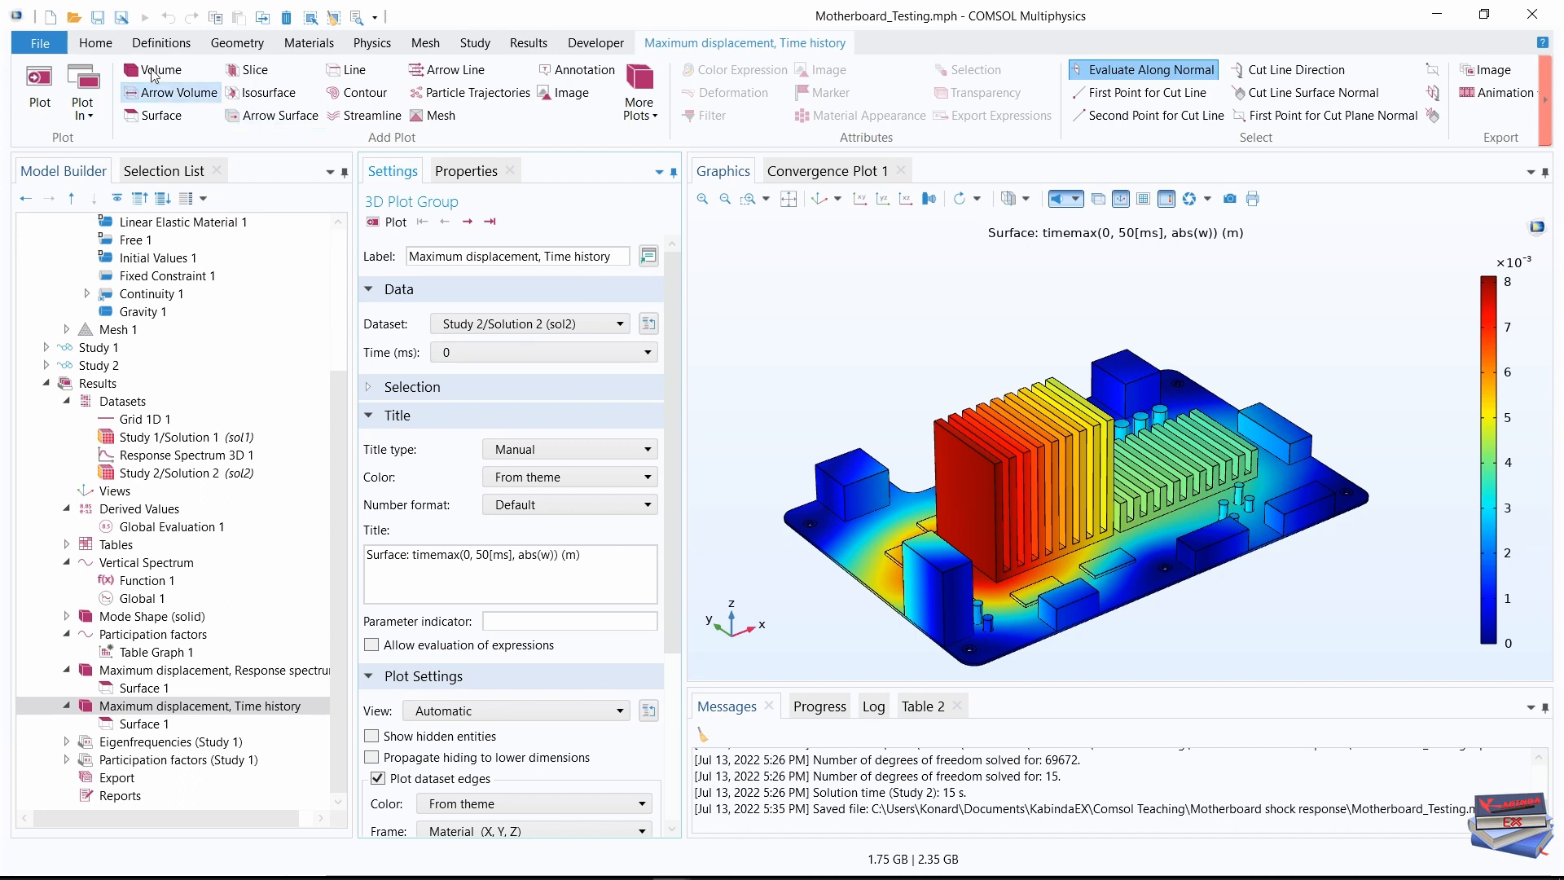
Add a new 3D plot group and label it "Displacement, Time"
left_click(87, 43)
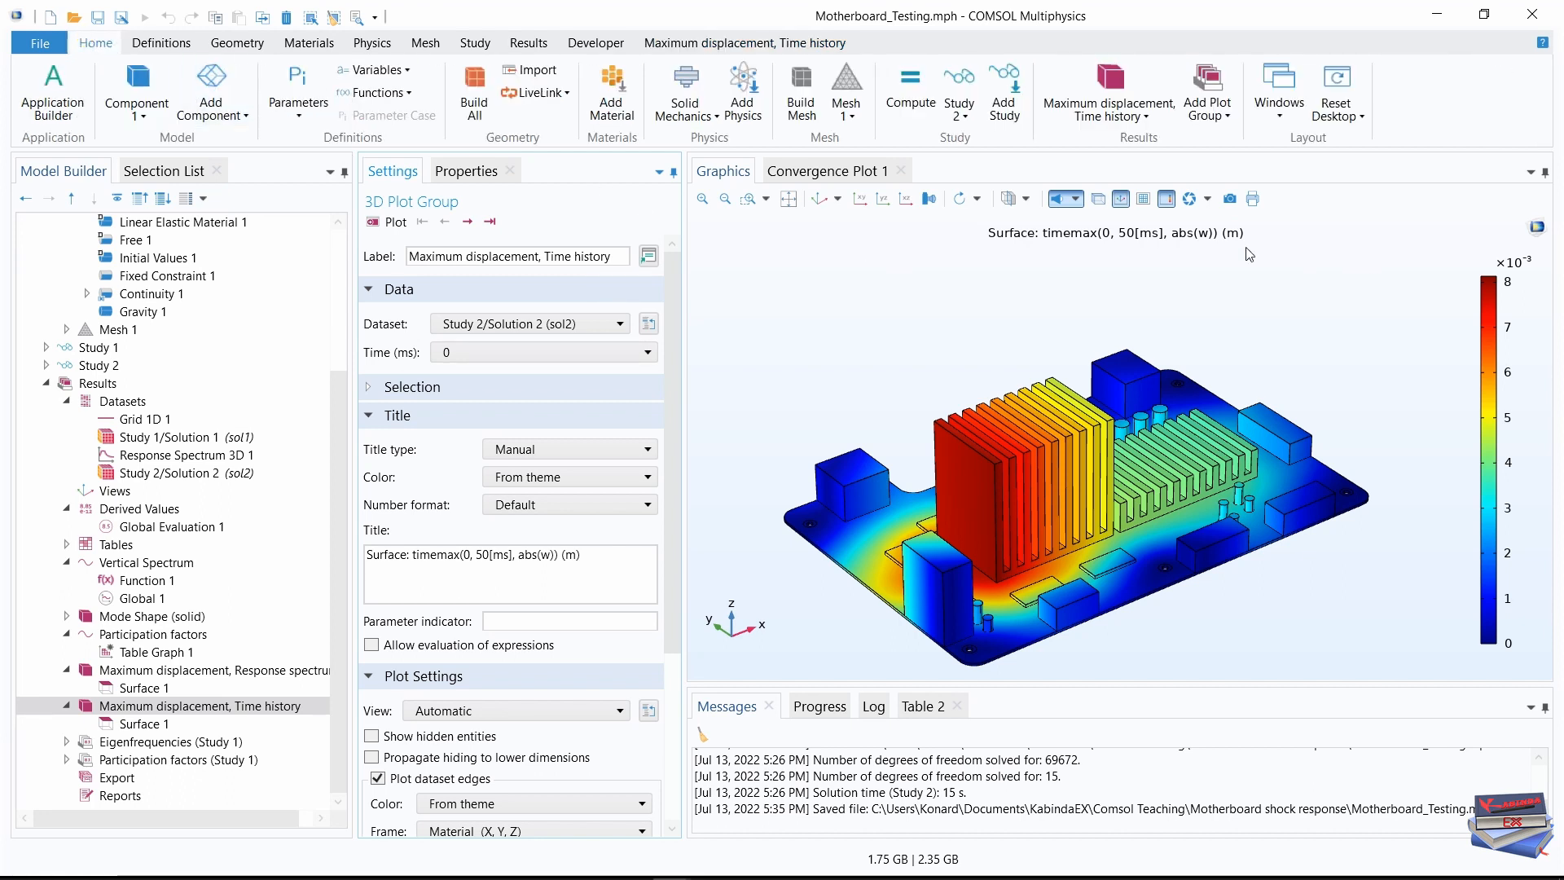
left_click(1208, 106)
left_click(1119, 145)
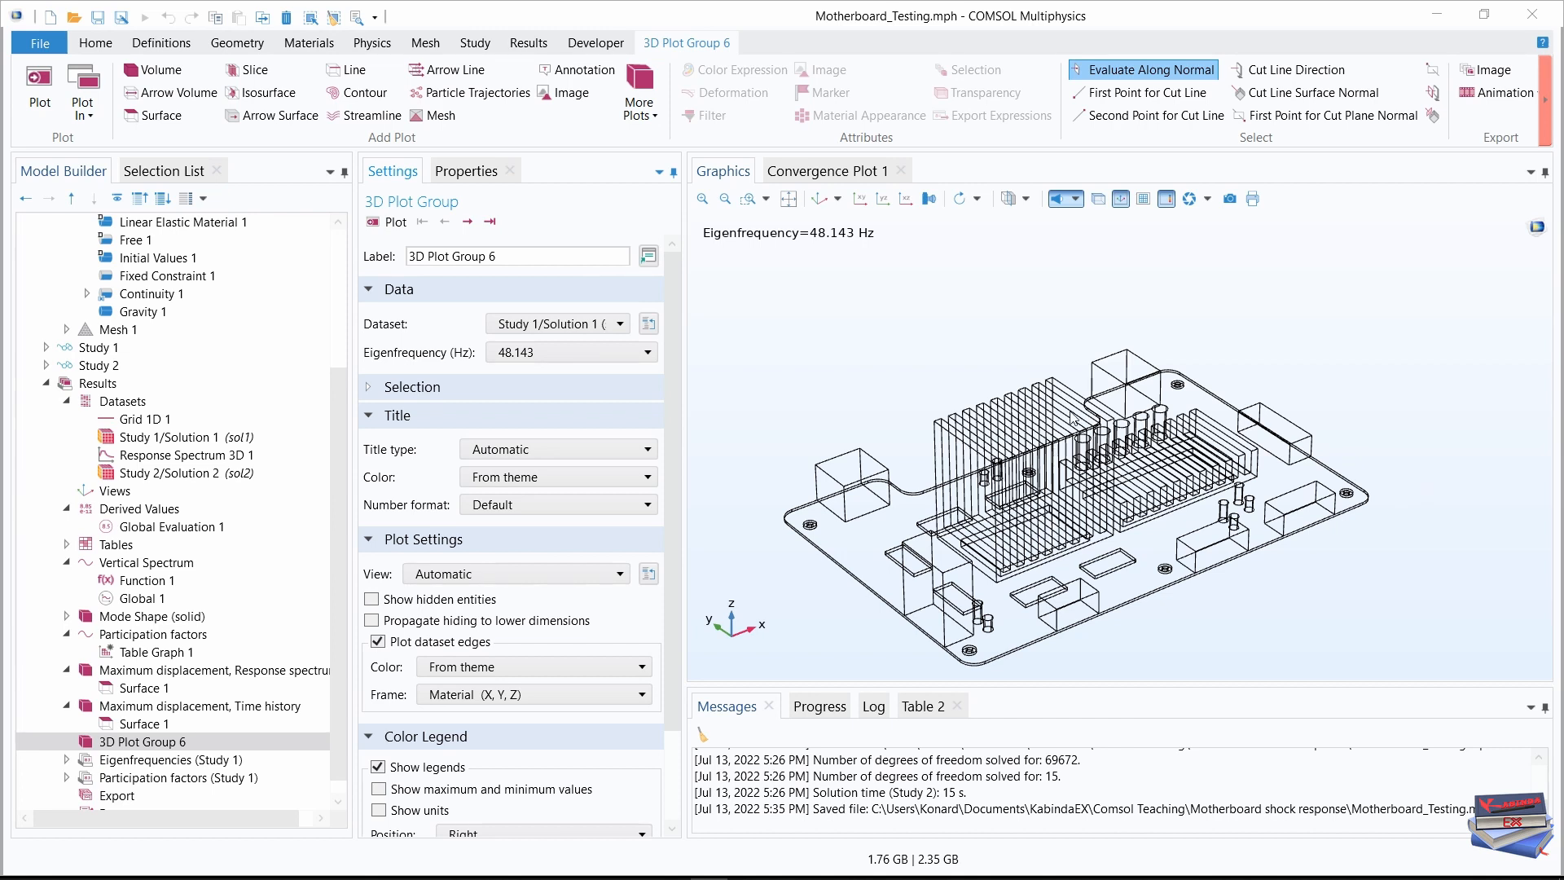
left_click(502, 264)
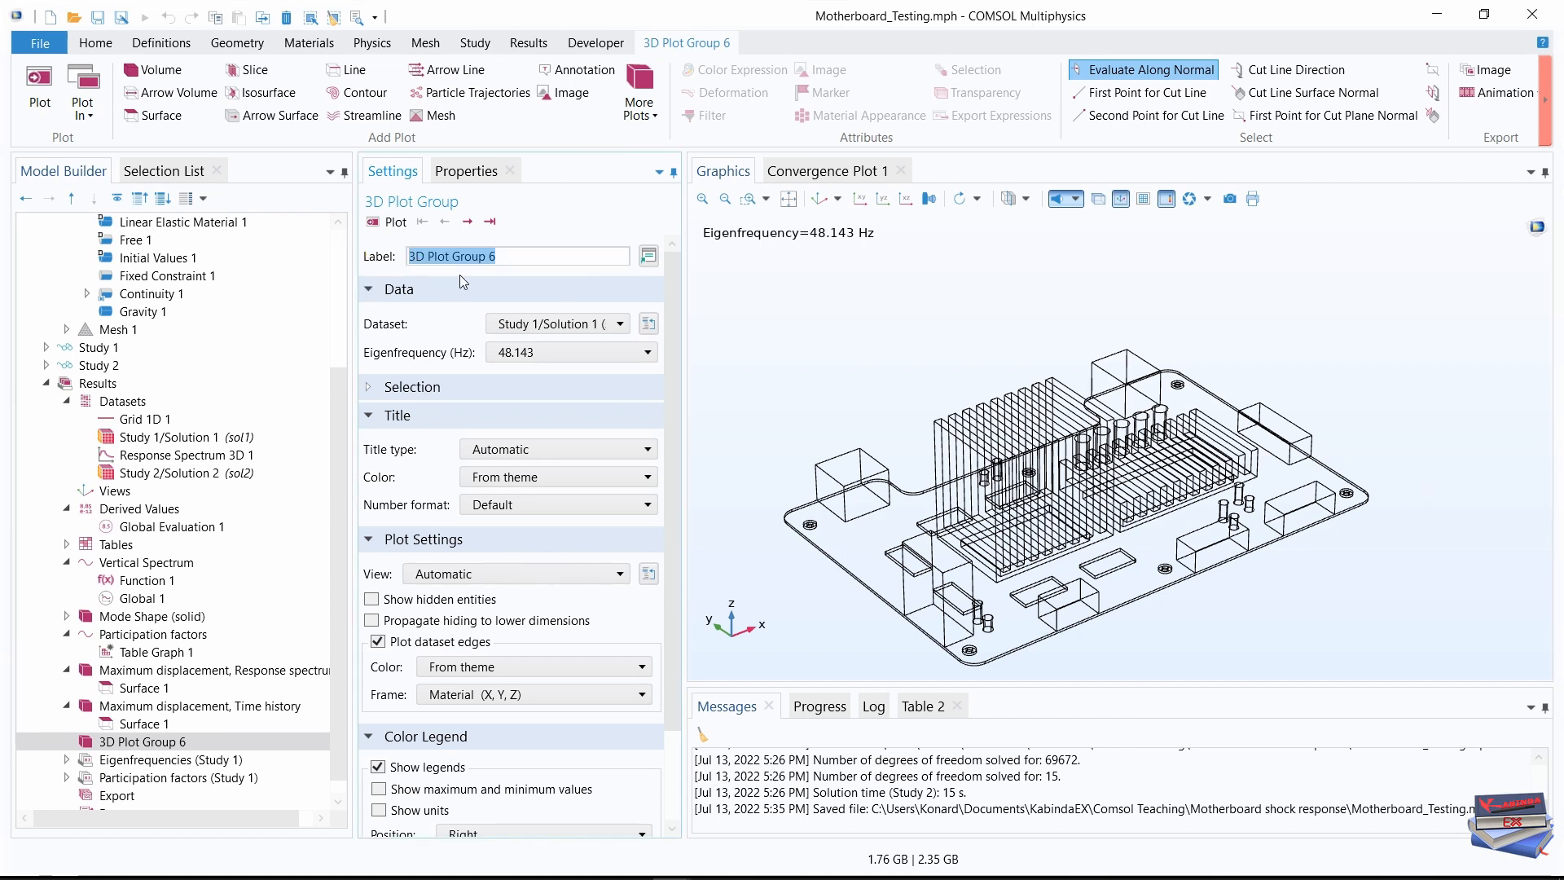
type("Displacement, Time")
key("Return")
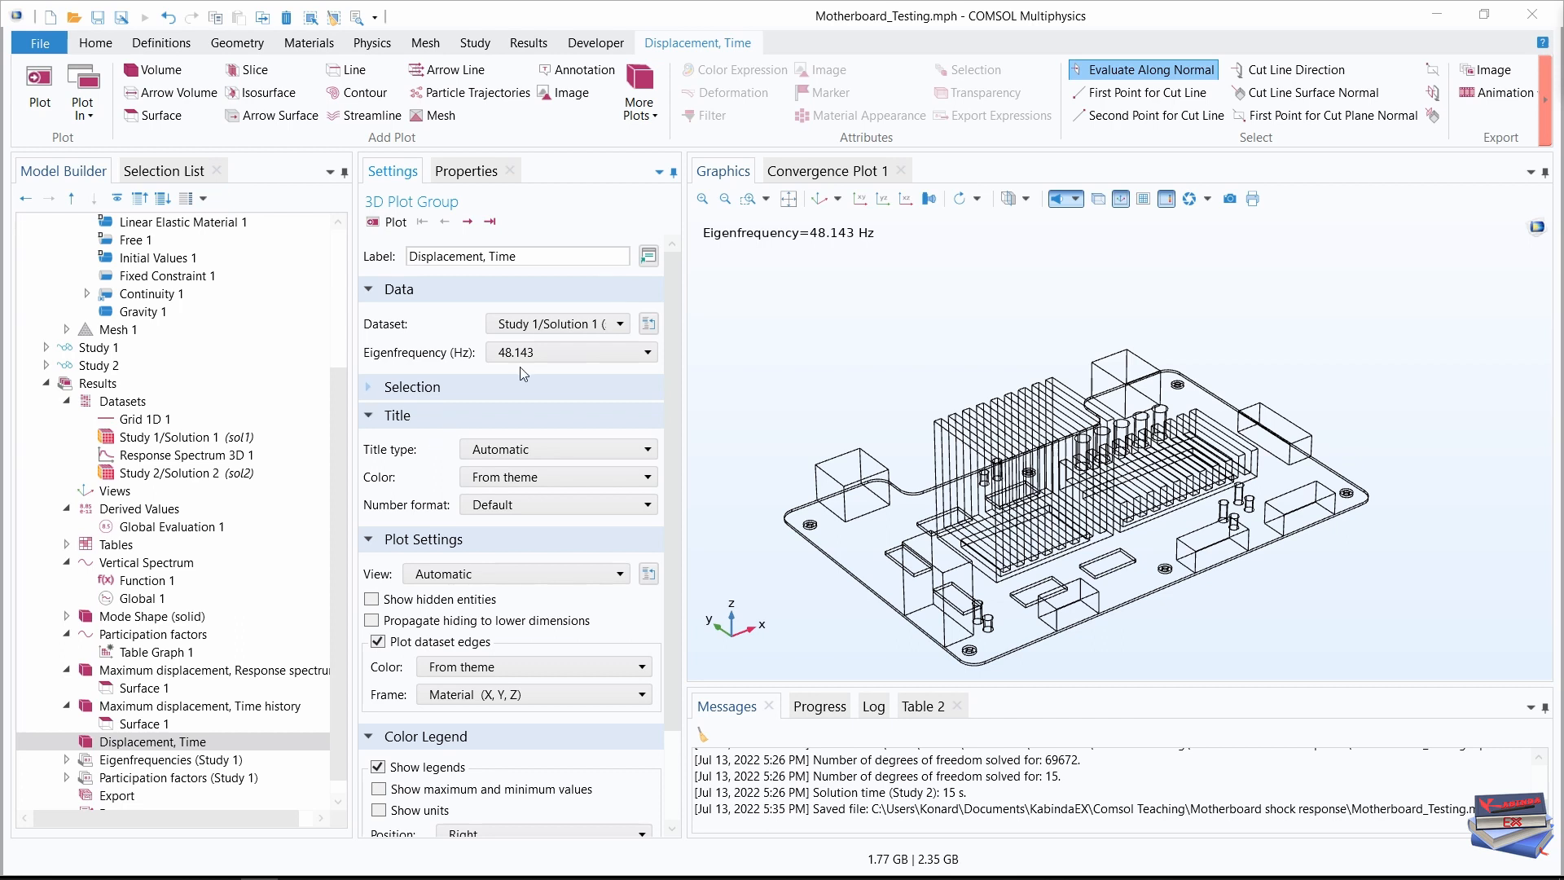
Set the Displacement, Time group's dataset to Study 2/Solution 2 (sol2) and its time to 11 ms
left_click(621, 325)
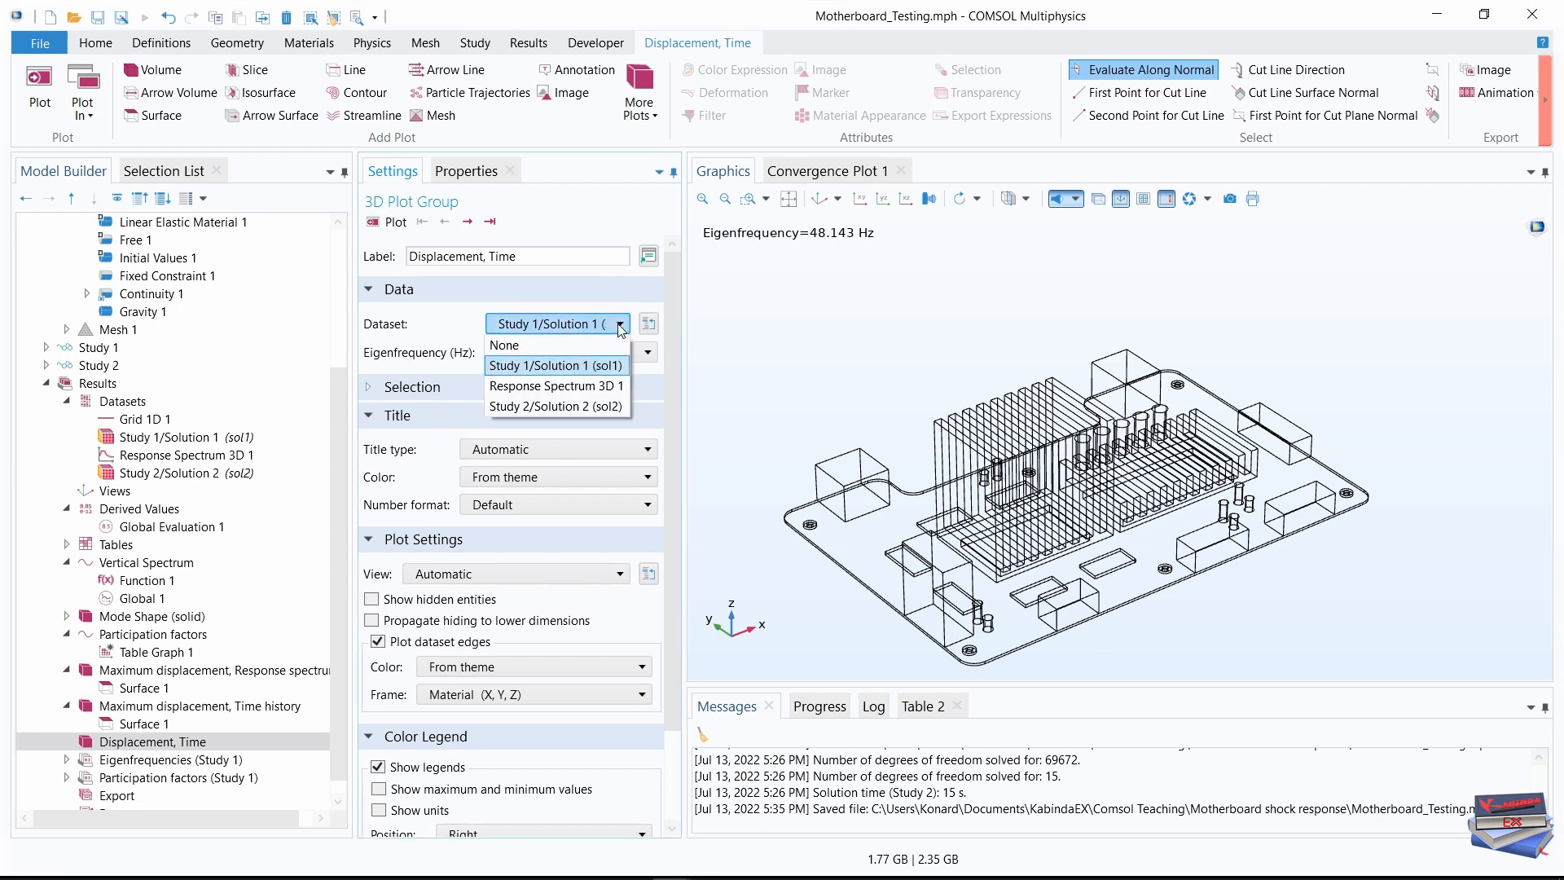
left_click(518, 408)
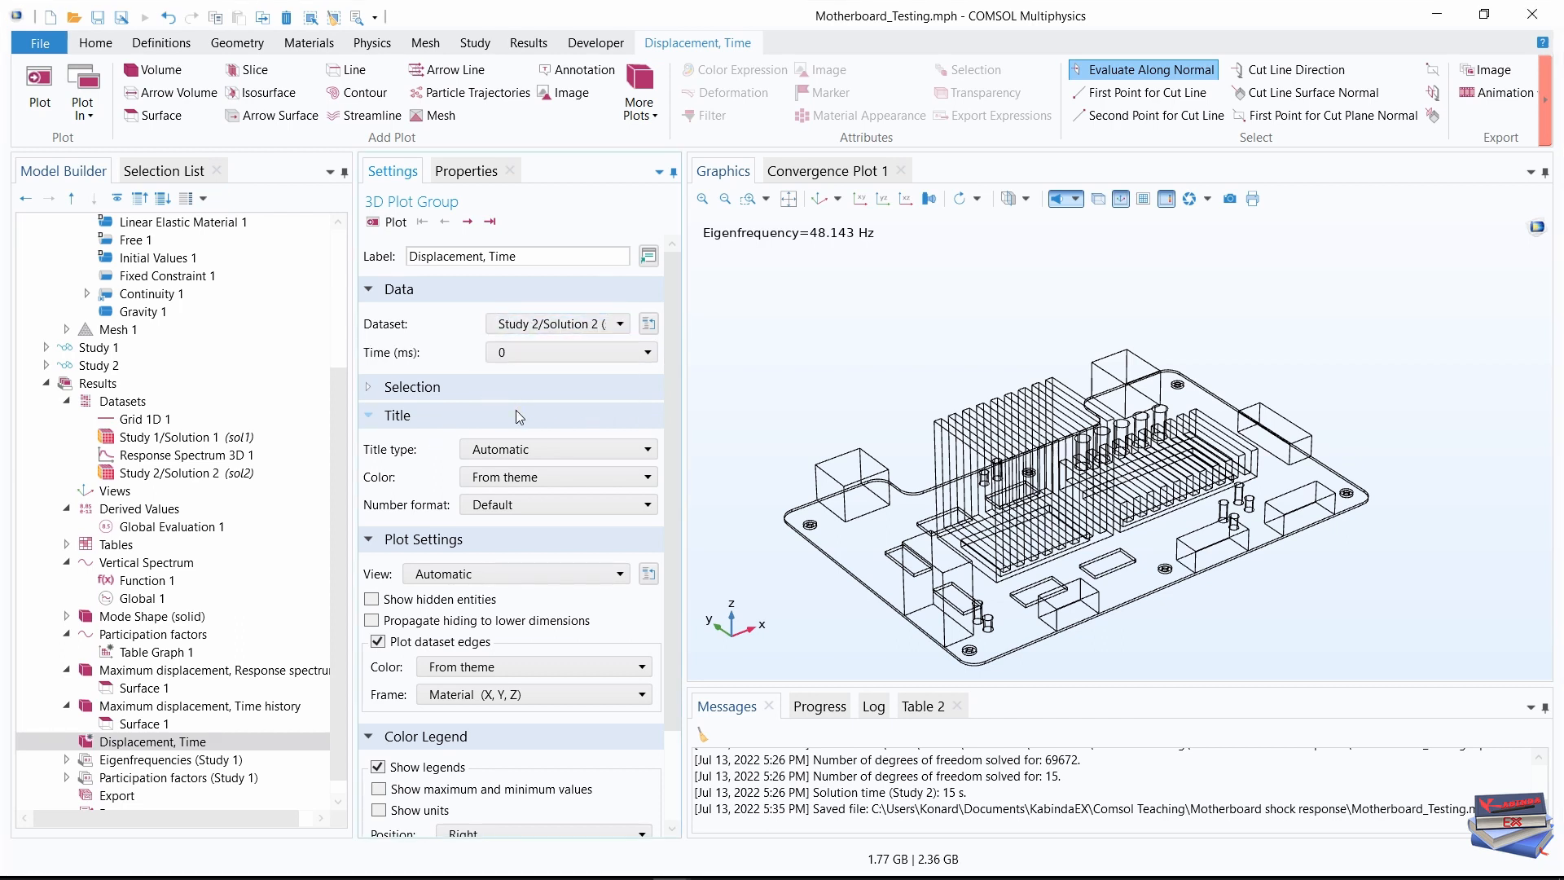
left_click(570, 355)
scroll(570, 488, "down", 6)
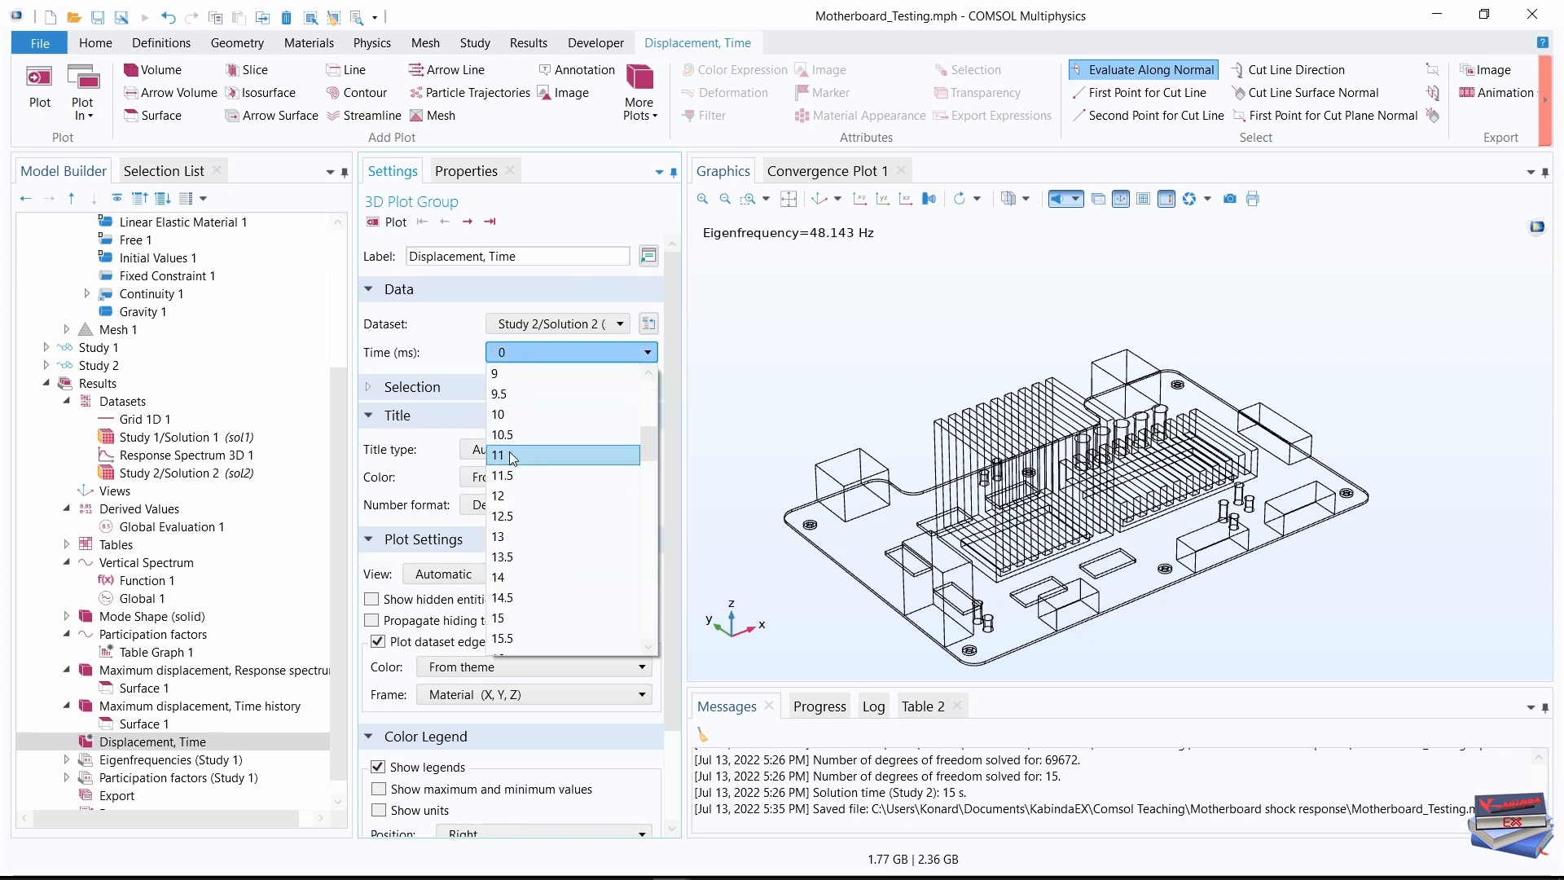
left_click(513, 456)
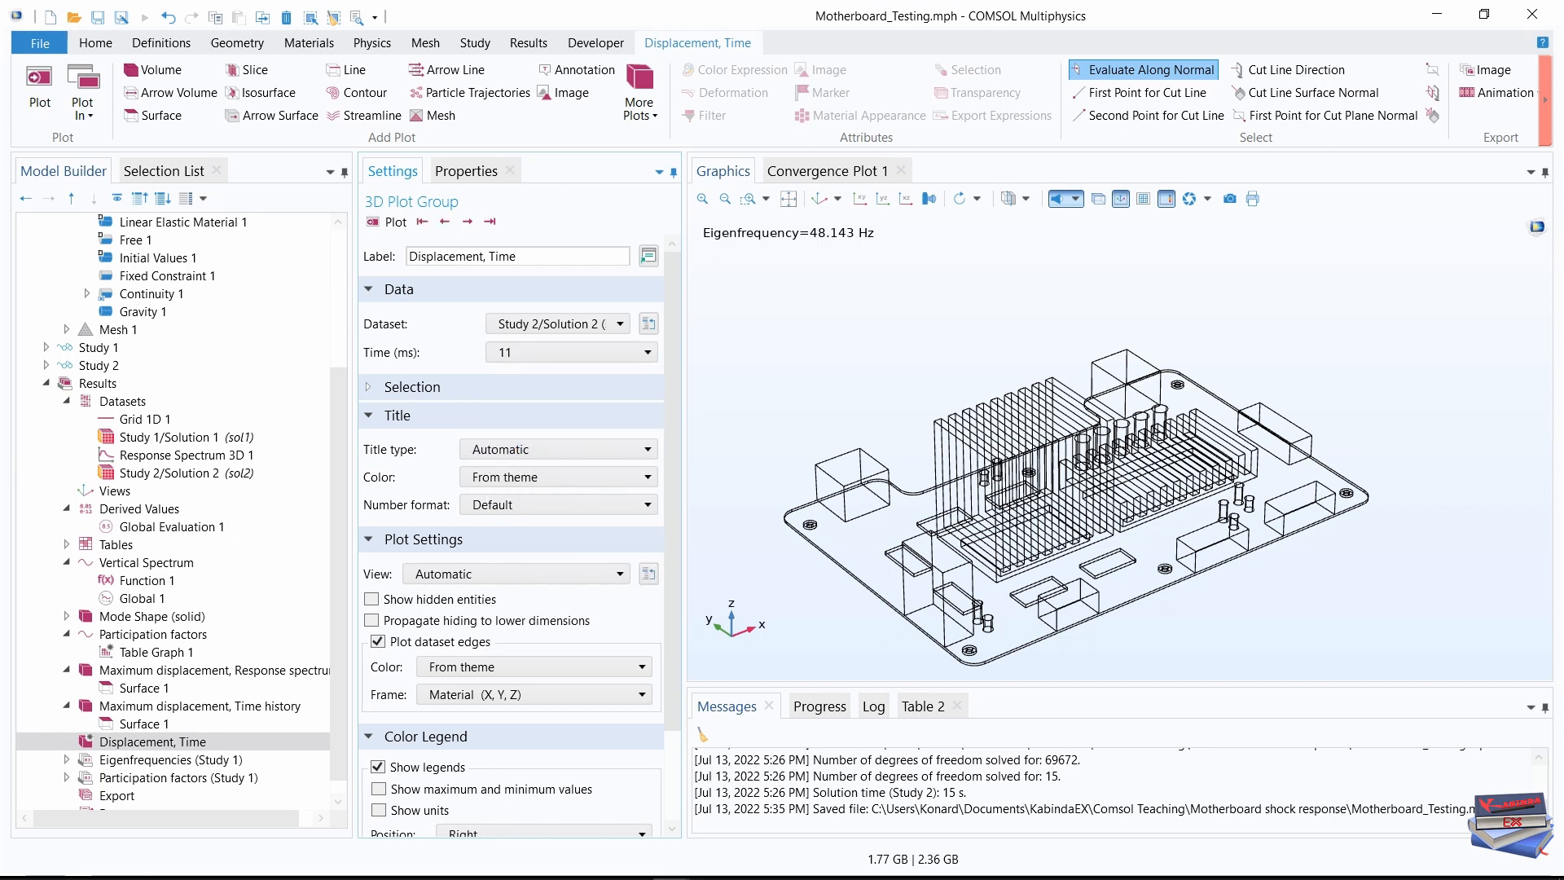
Add a surface plot to the Displacement, Time group with the expression w
left_click(165, 743)
right_click(165, 744)
left_click(236, 122)
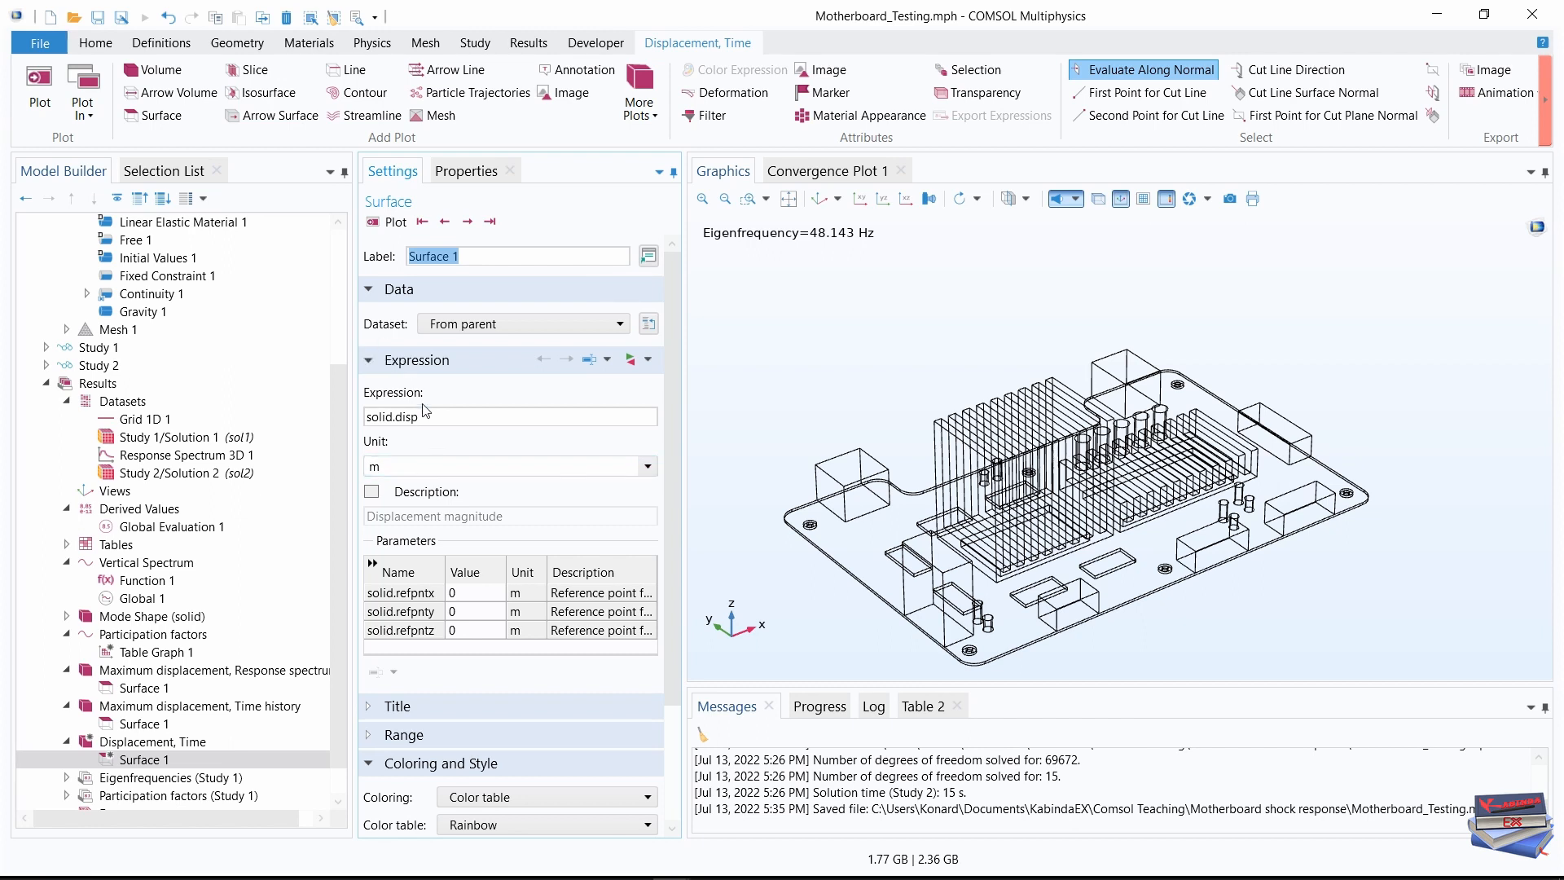
left_click_drag(419, 416, 329, 420)
type("w")
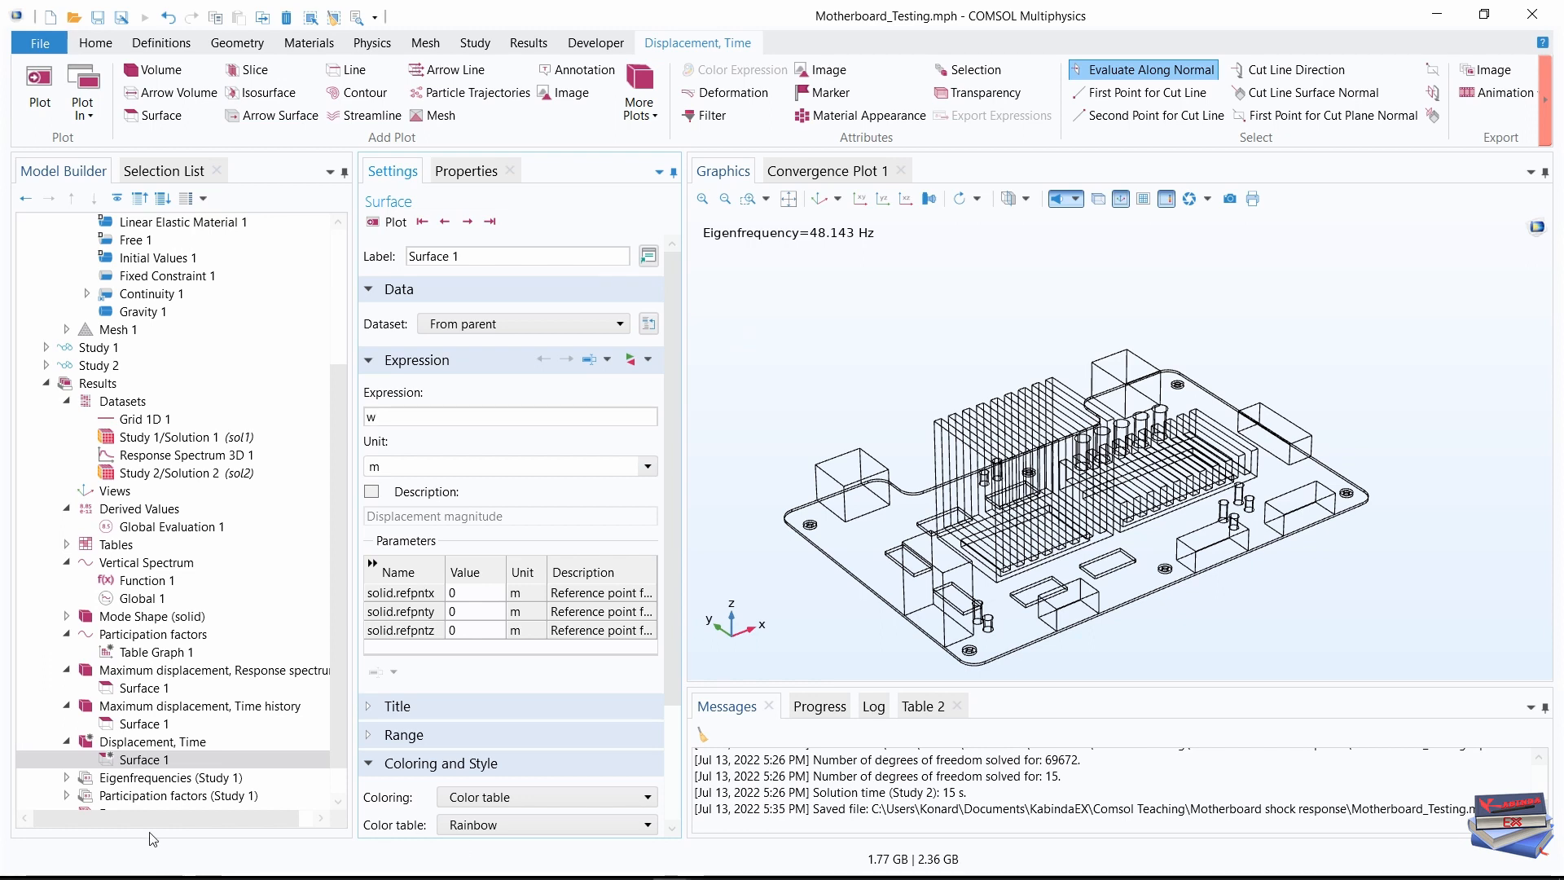
Add a deformation with a scale factor of 1 to the Displacement, Time surface and replot it
left_click(132, 759)
right_click(133, 761)
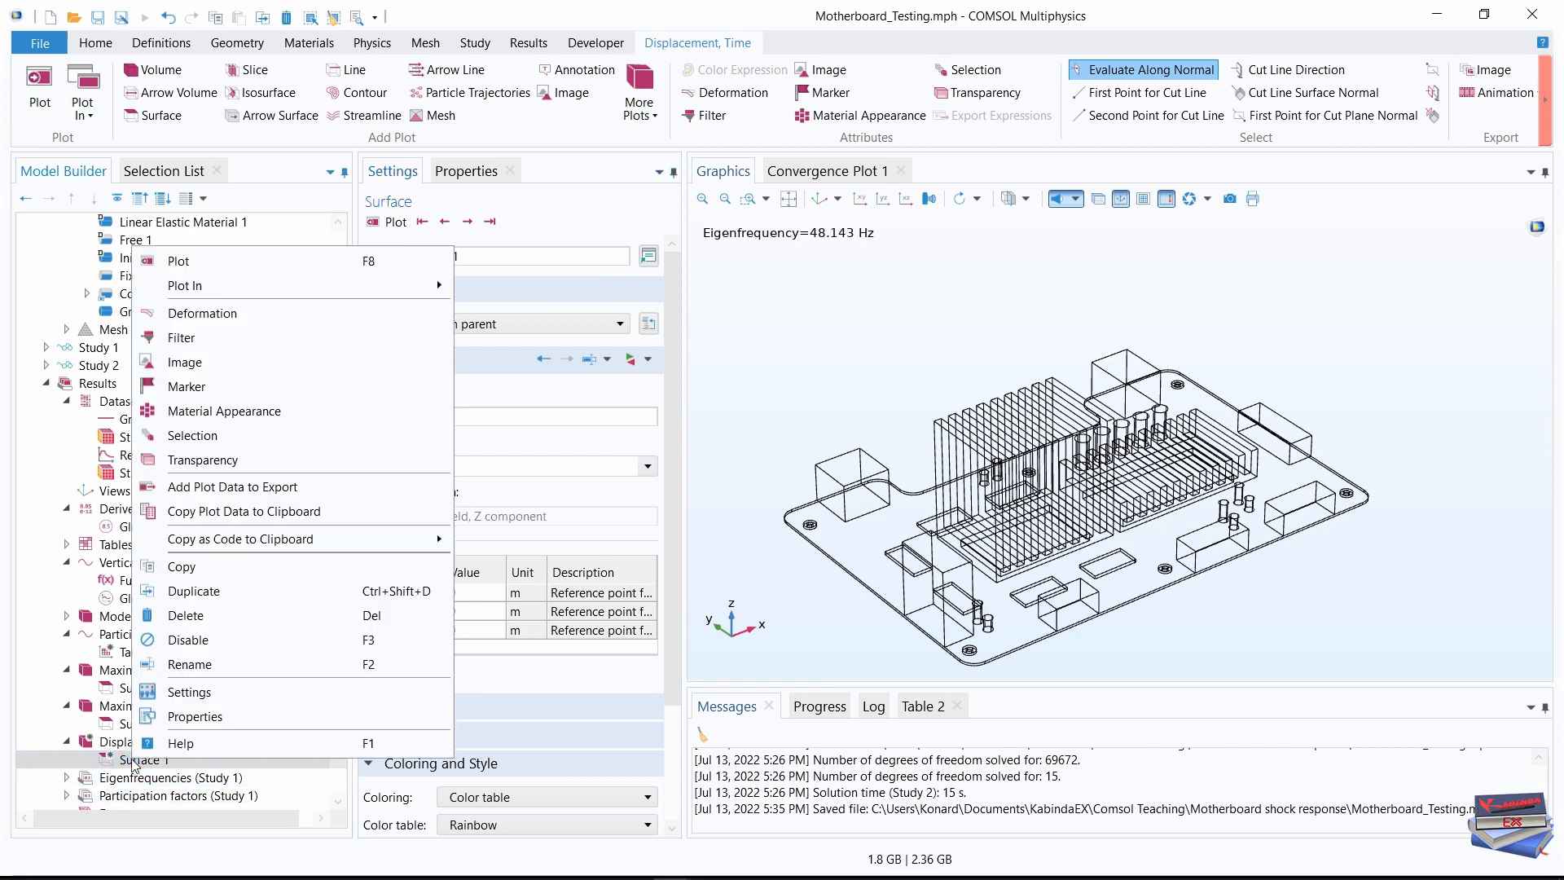
left_click(192, 315)
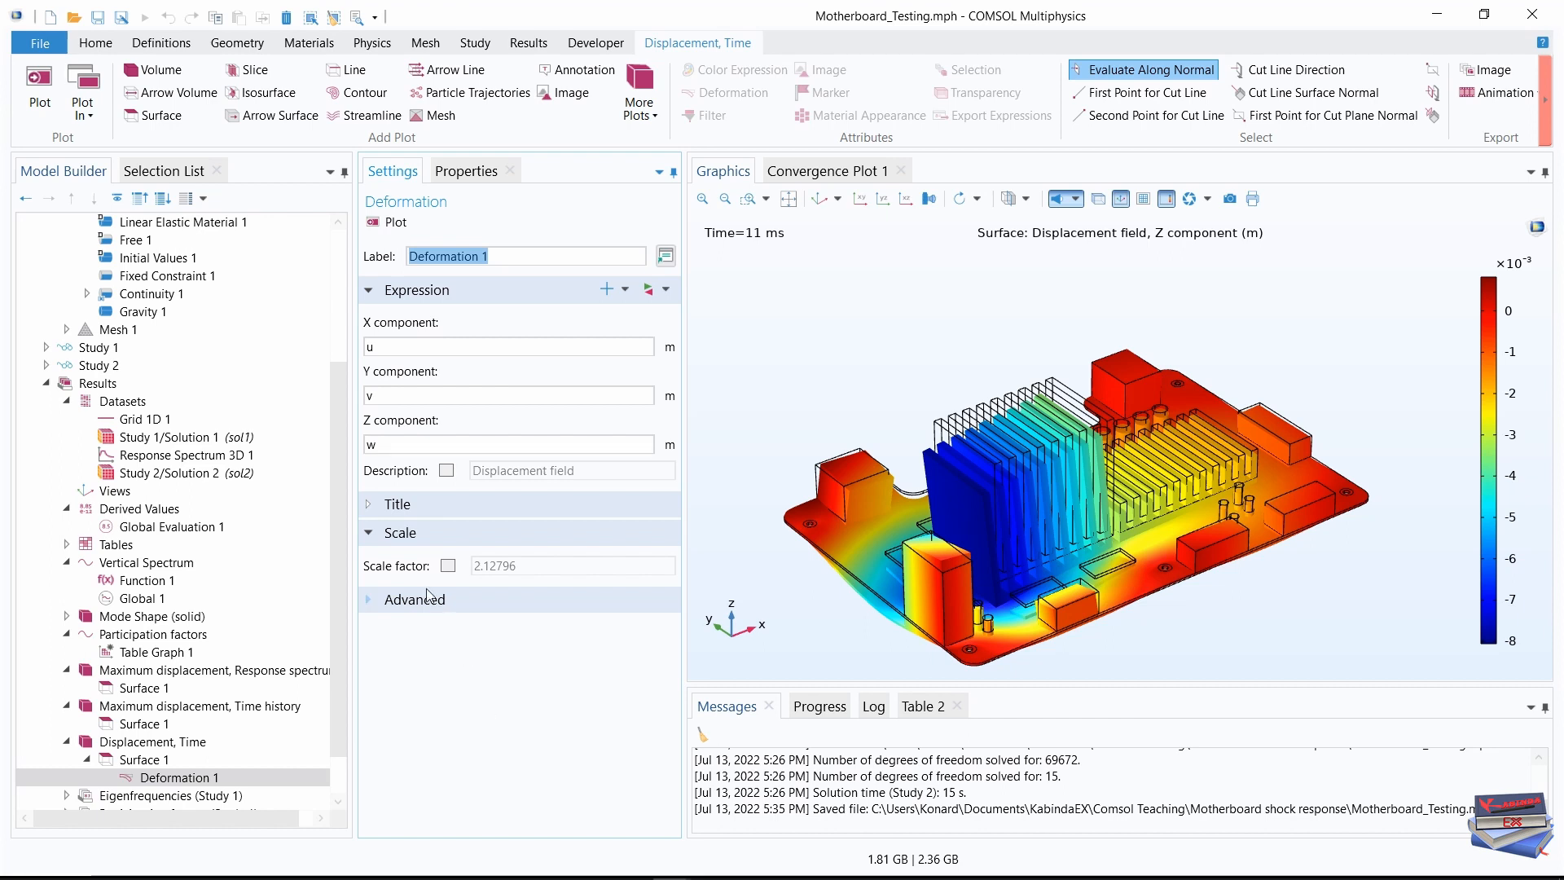
left_click(447, 565)
left_click_drag(570, 565, 440, 567)
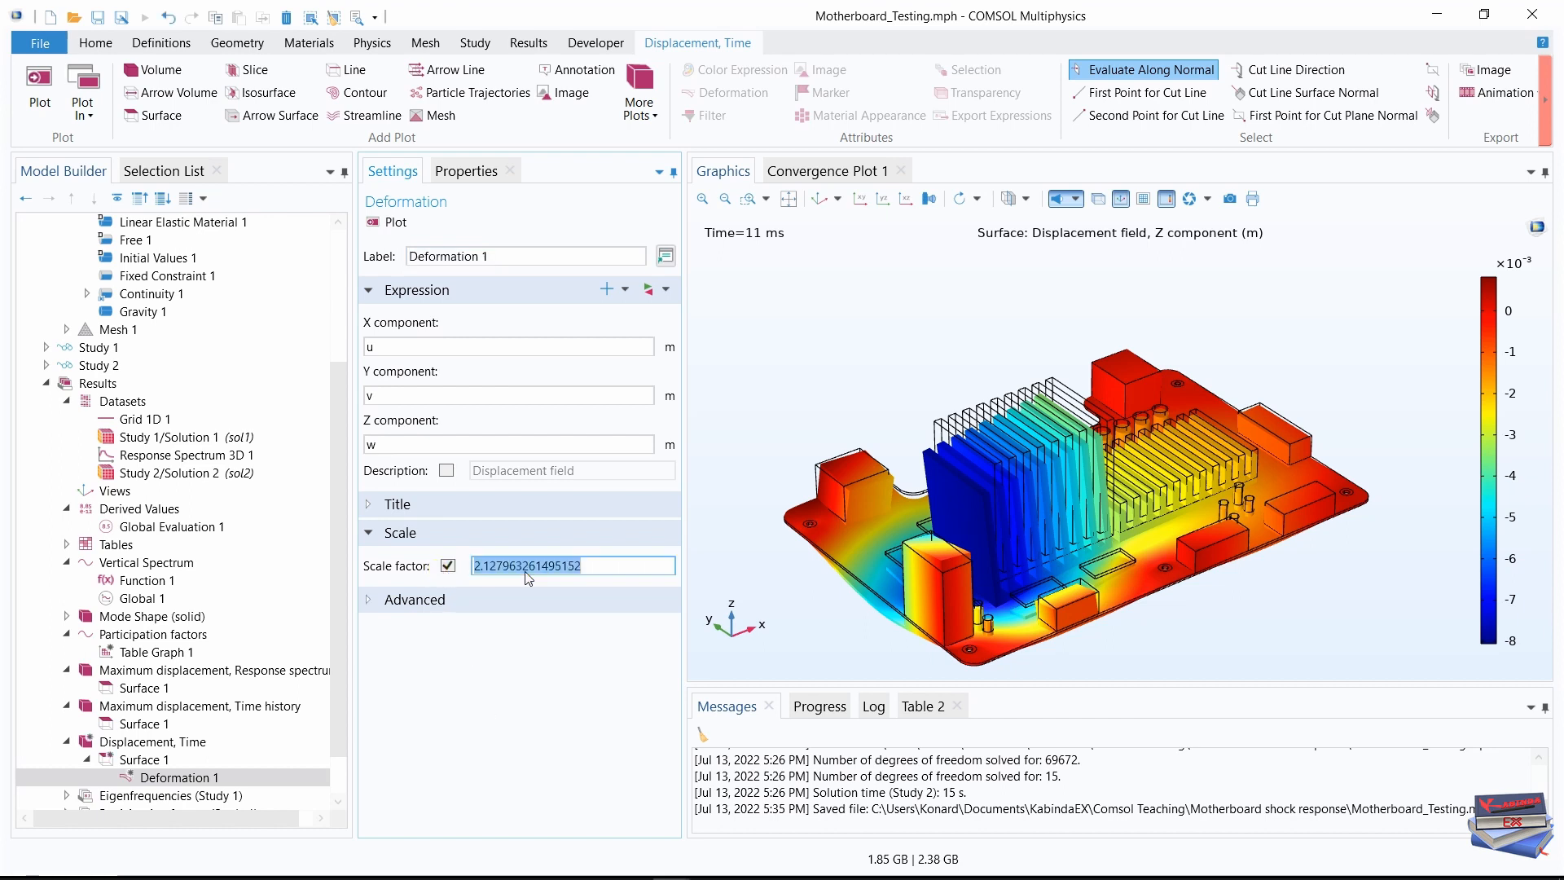
type("1")
left_click(507, 758)
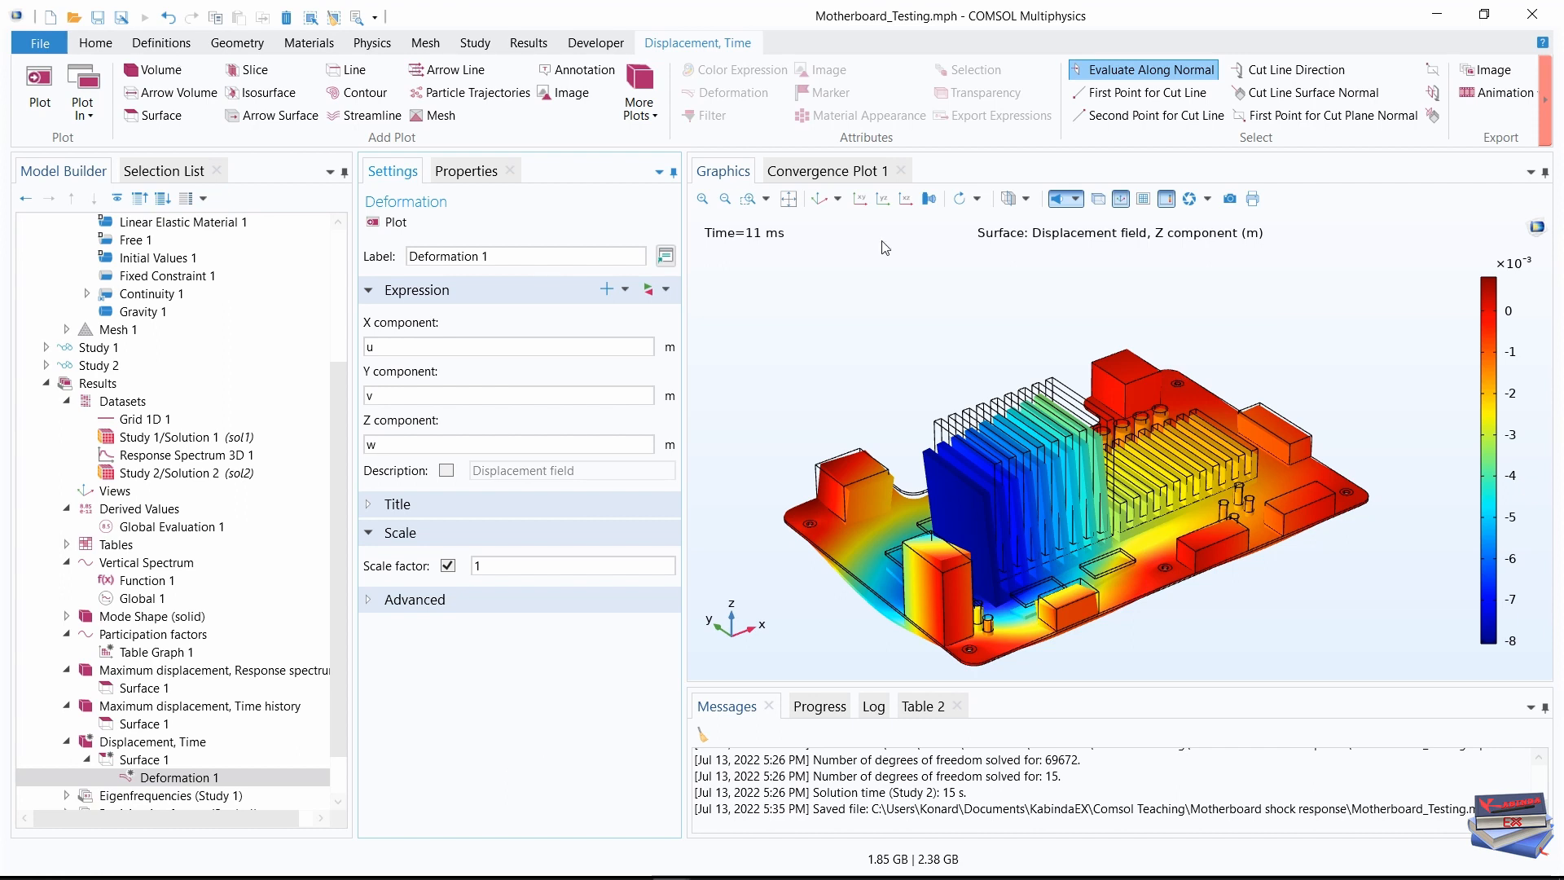
left_click(374, 224)
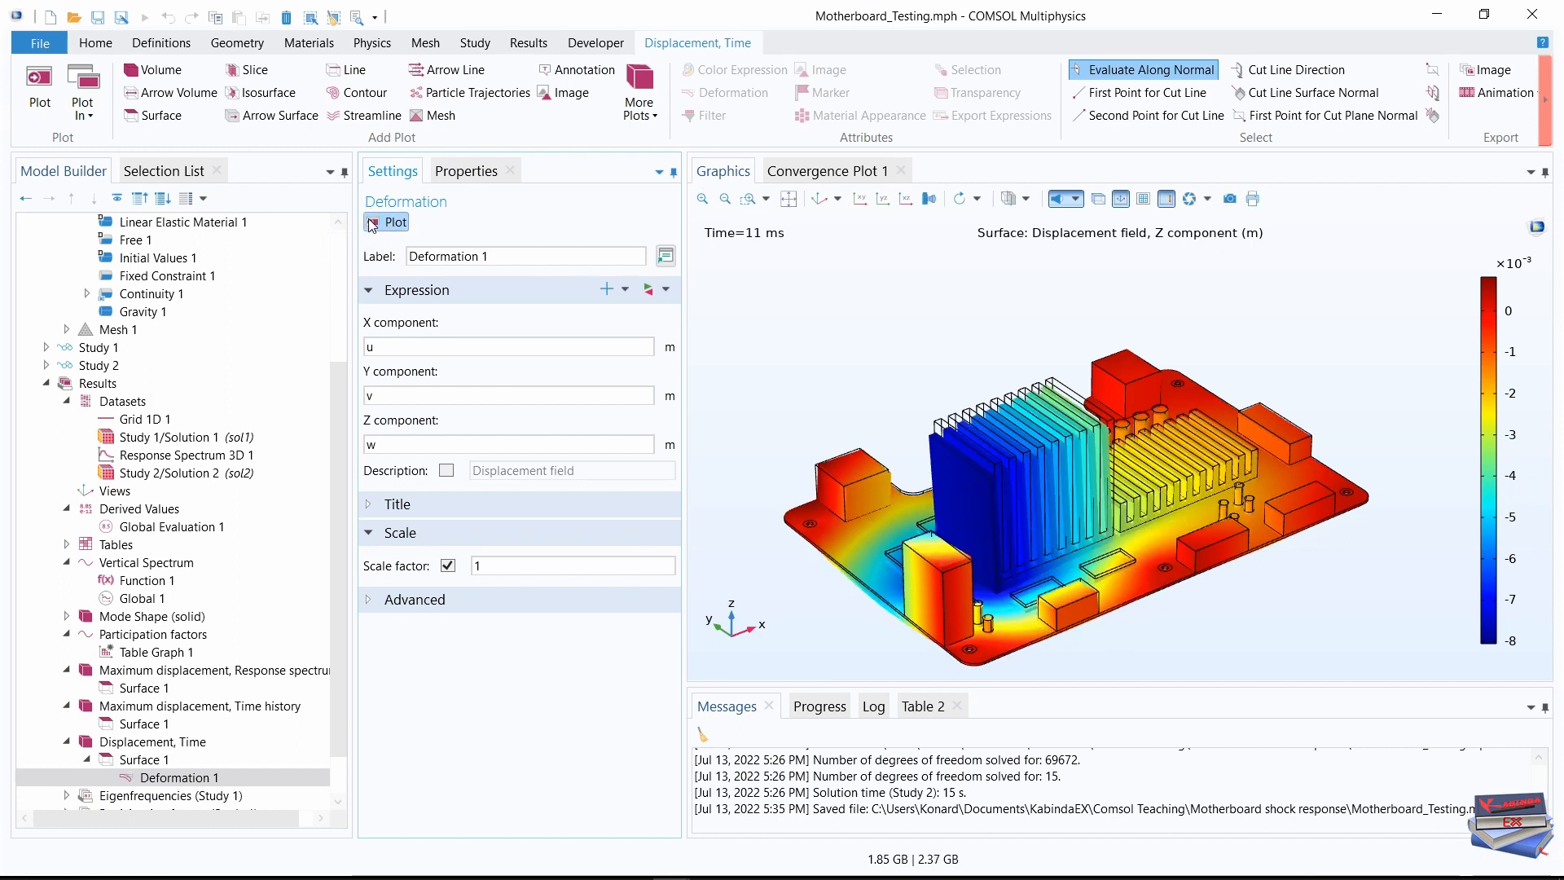
left_click(819, 198)
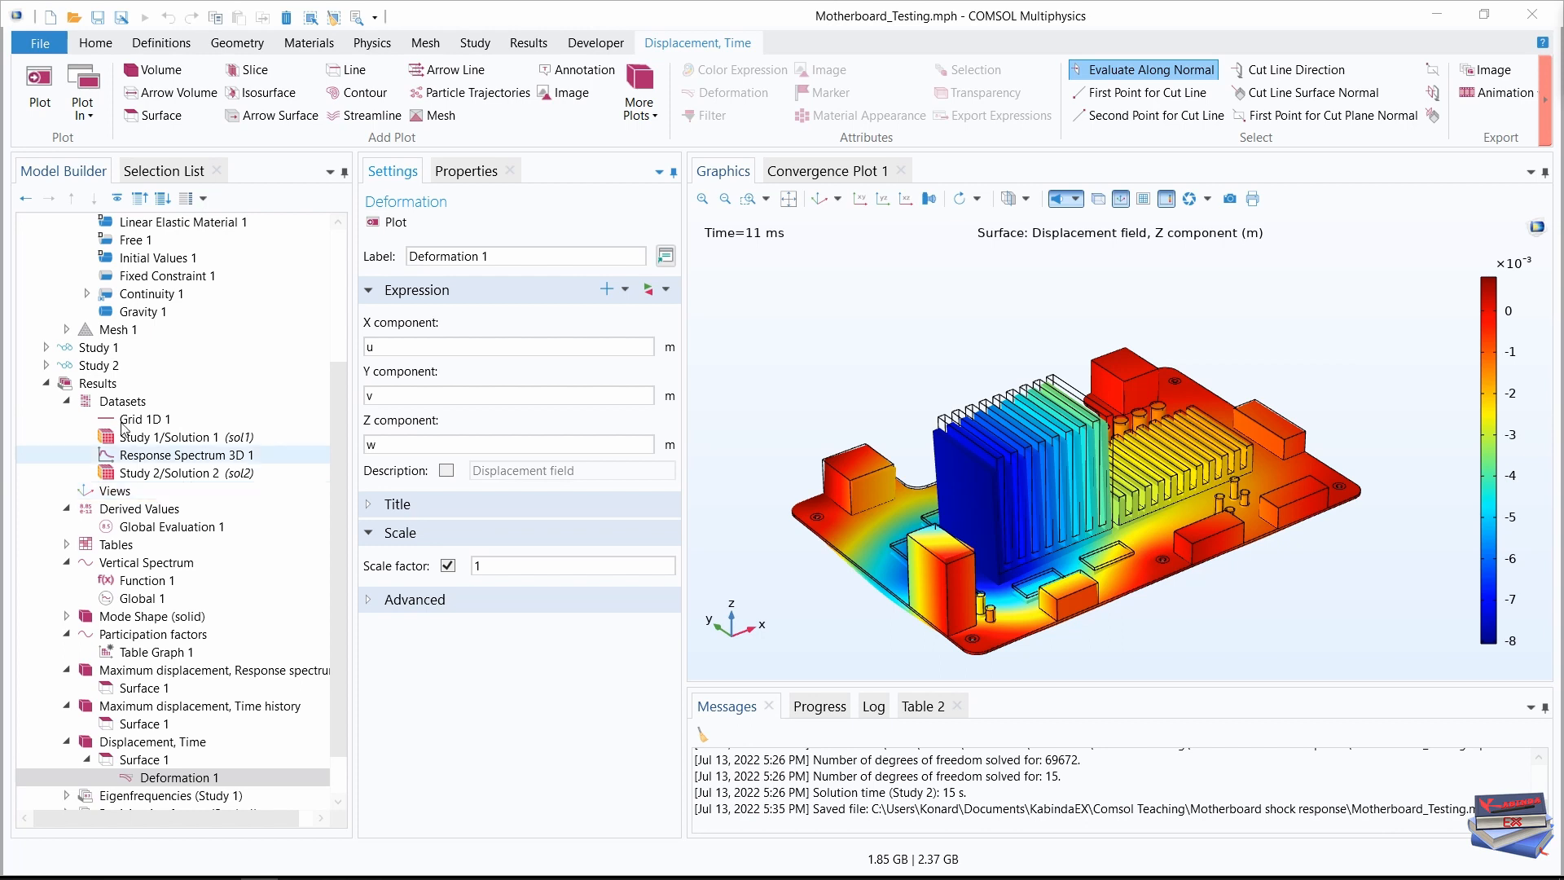
Collapse the expanded branches under Results, along with Solid Mechanics and Global Definitions, in the model tree
left_click(66, 404)
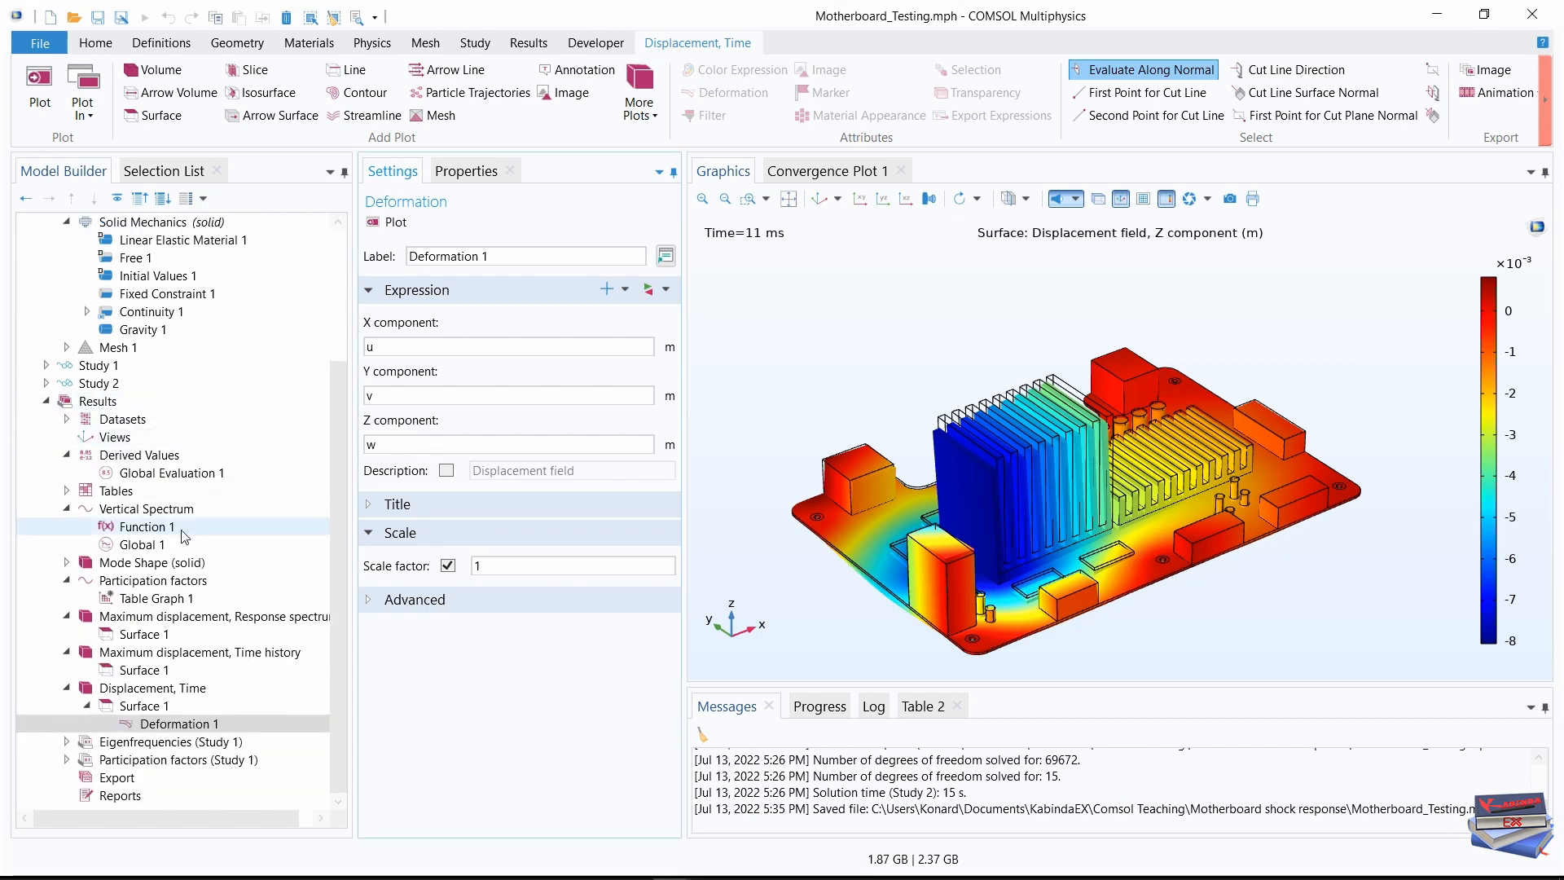
left_click(67, 455)
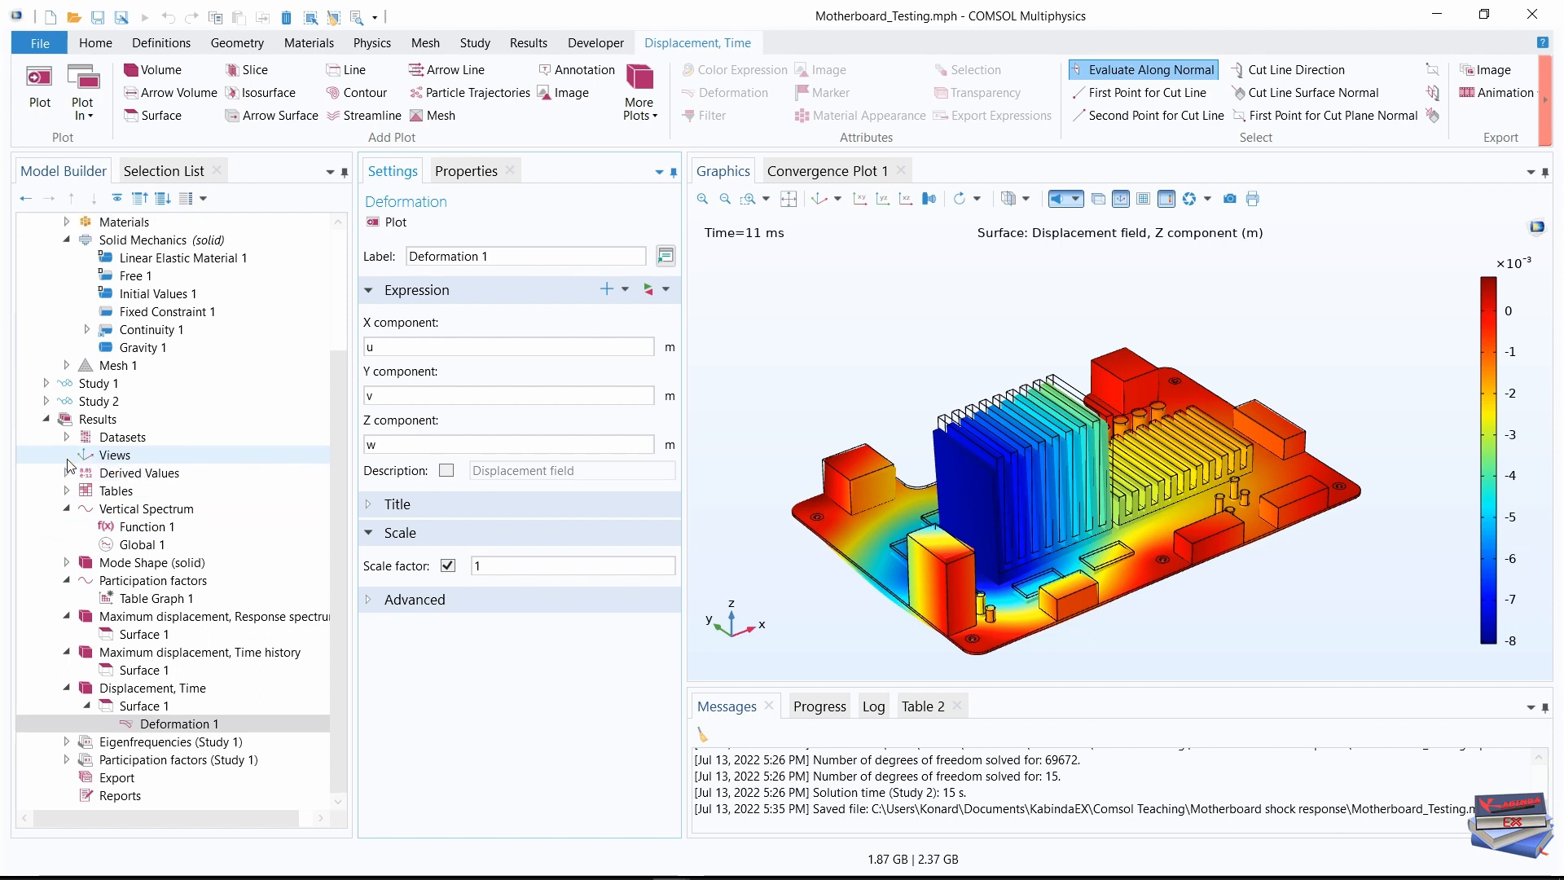
left_click(67, 508)
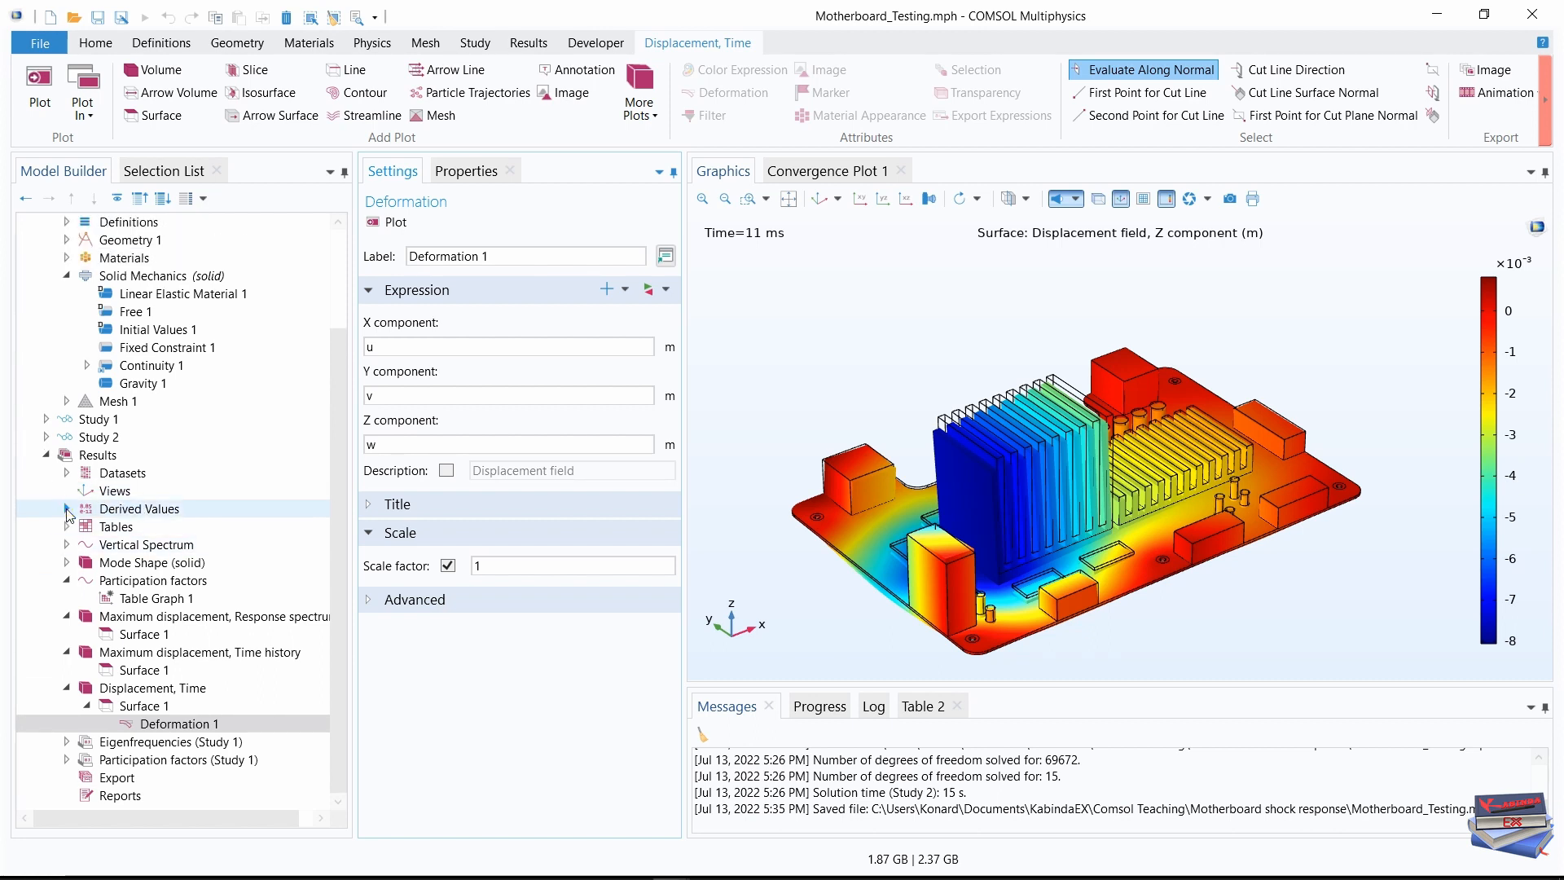
left_click(68, 615)
left_click(67, 598)
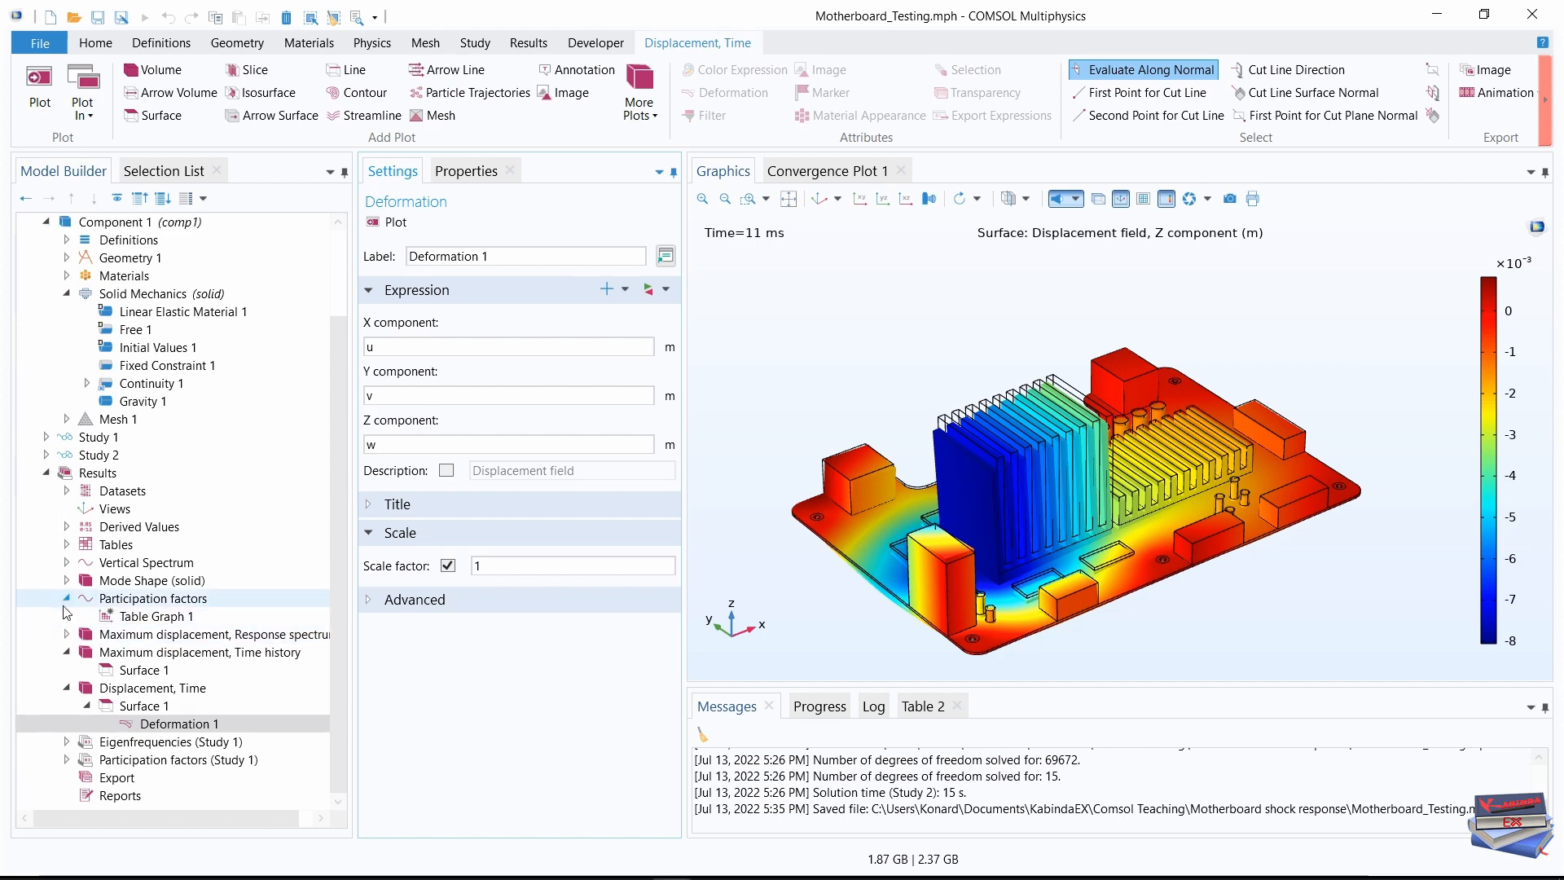
left_click(67, 651)
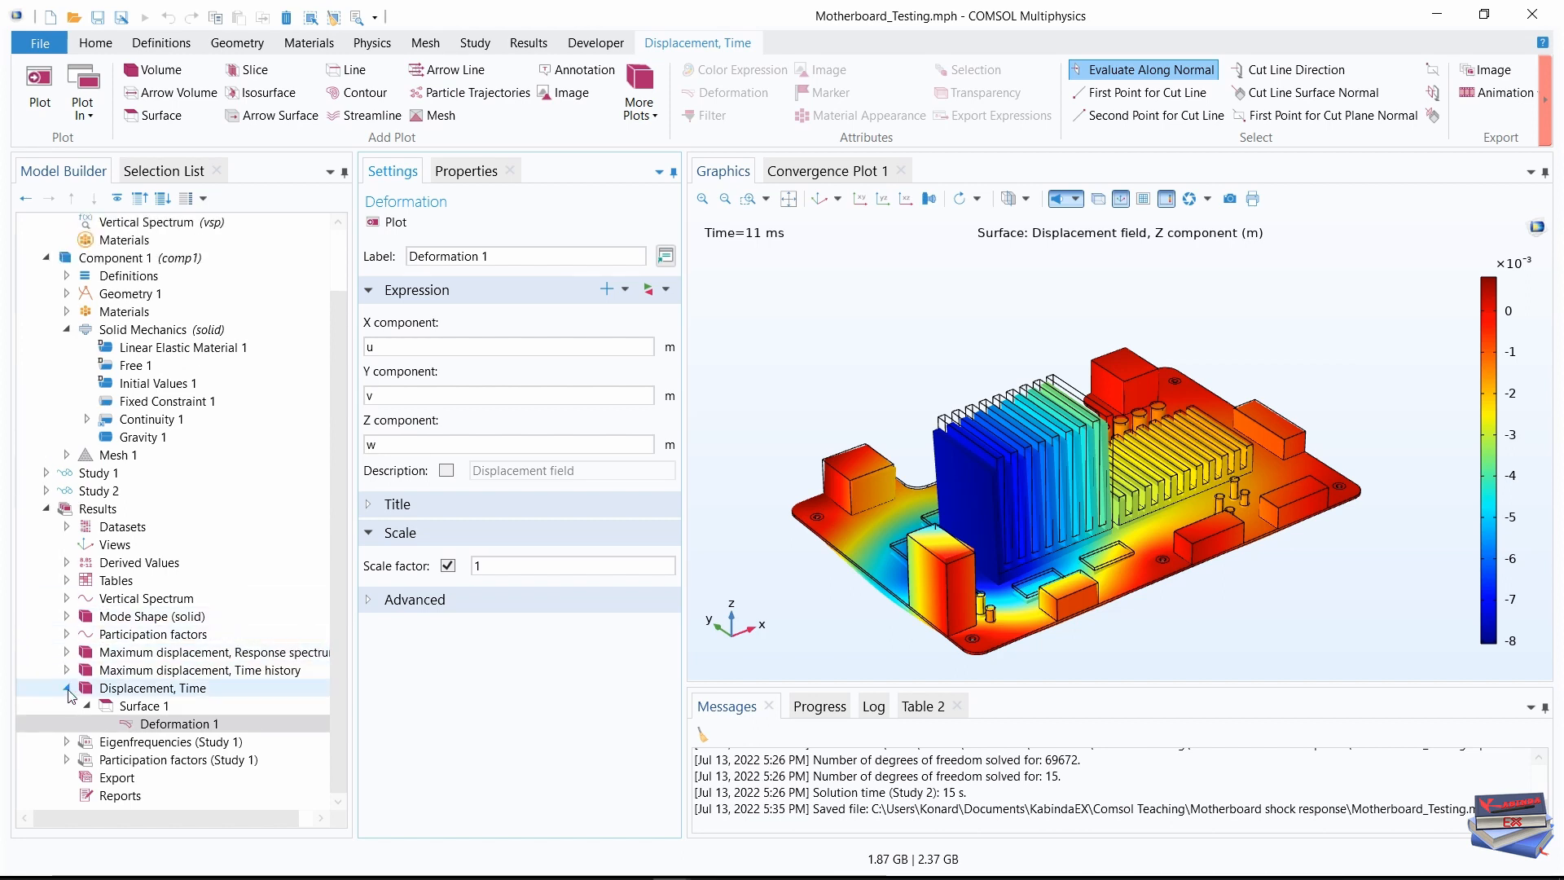
left_click(67, 688)
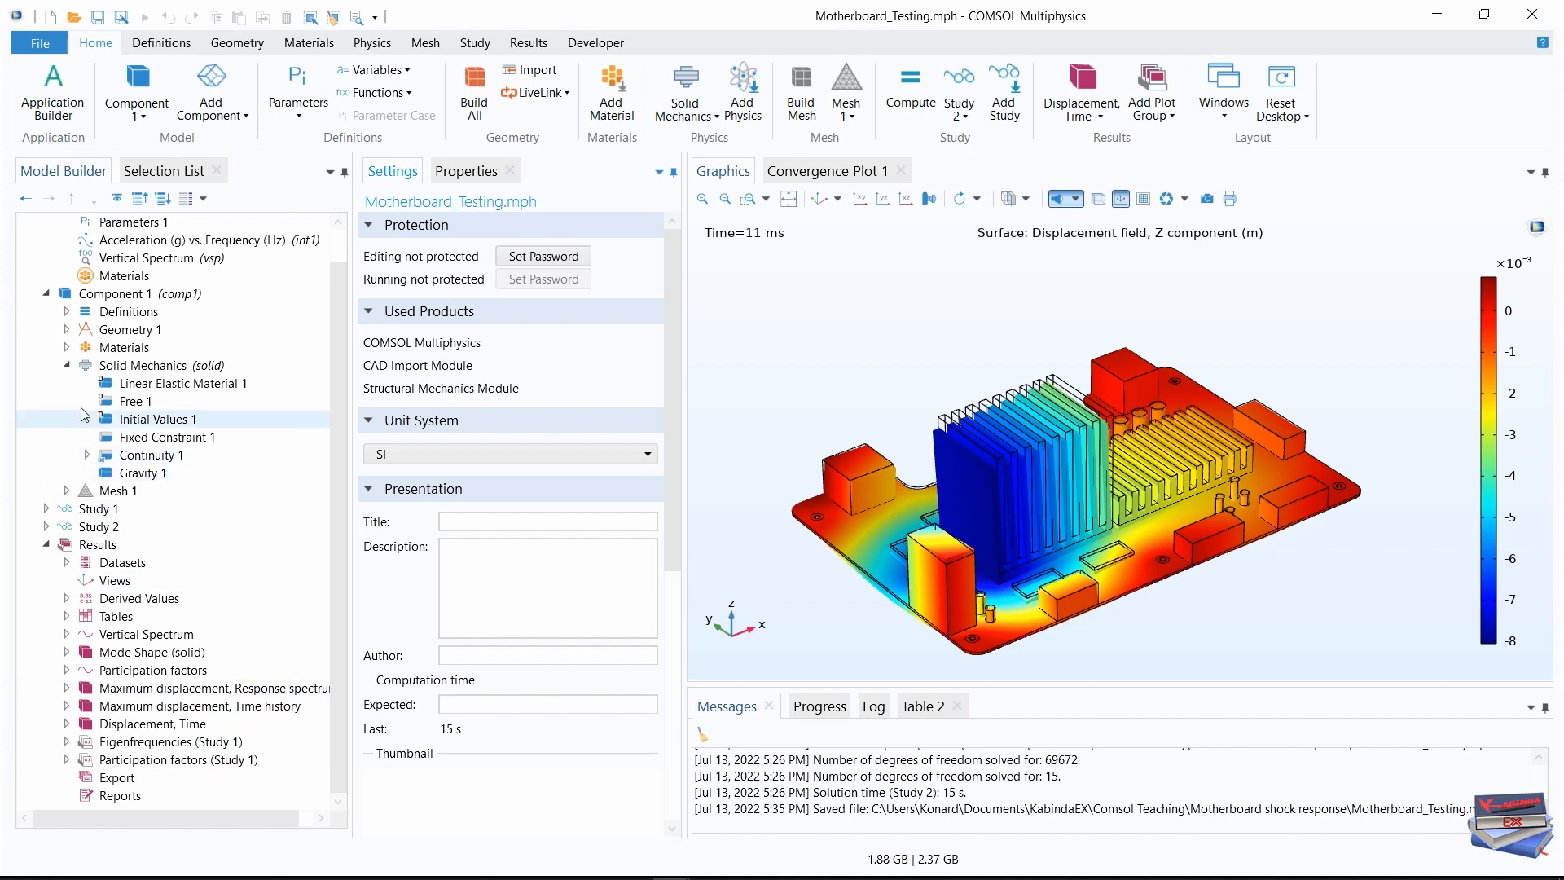
left_click(67, 365)
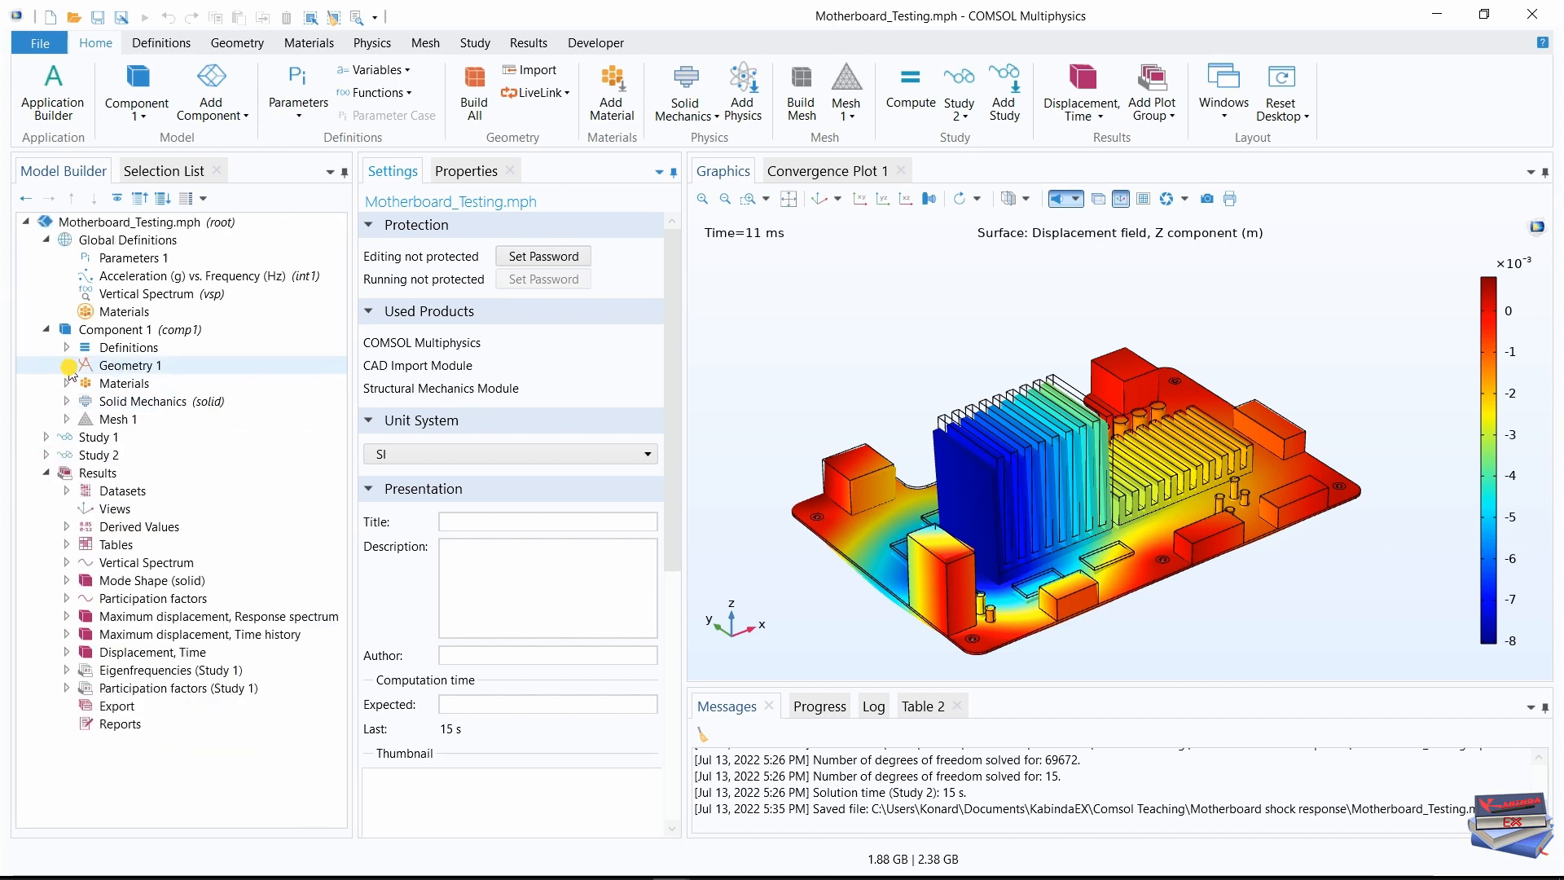
left_click(47, 240)
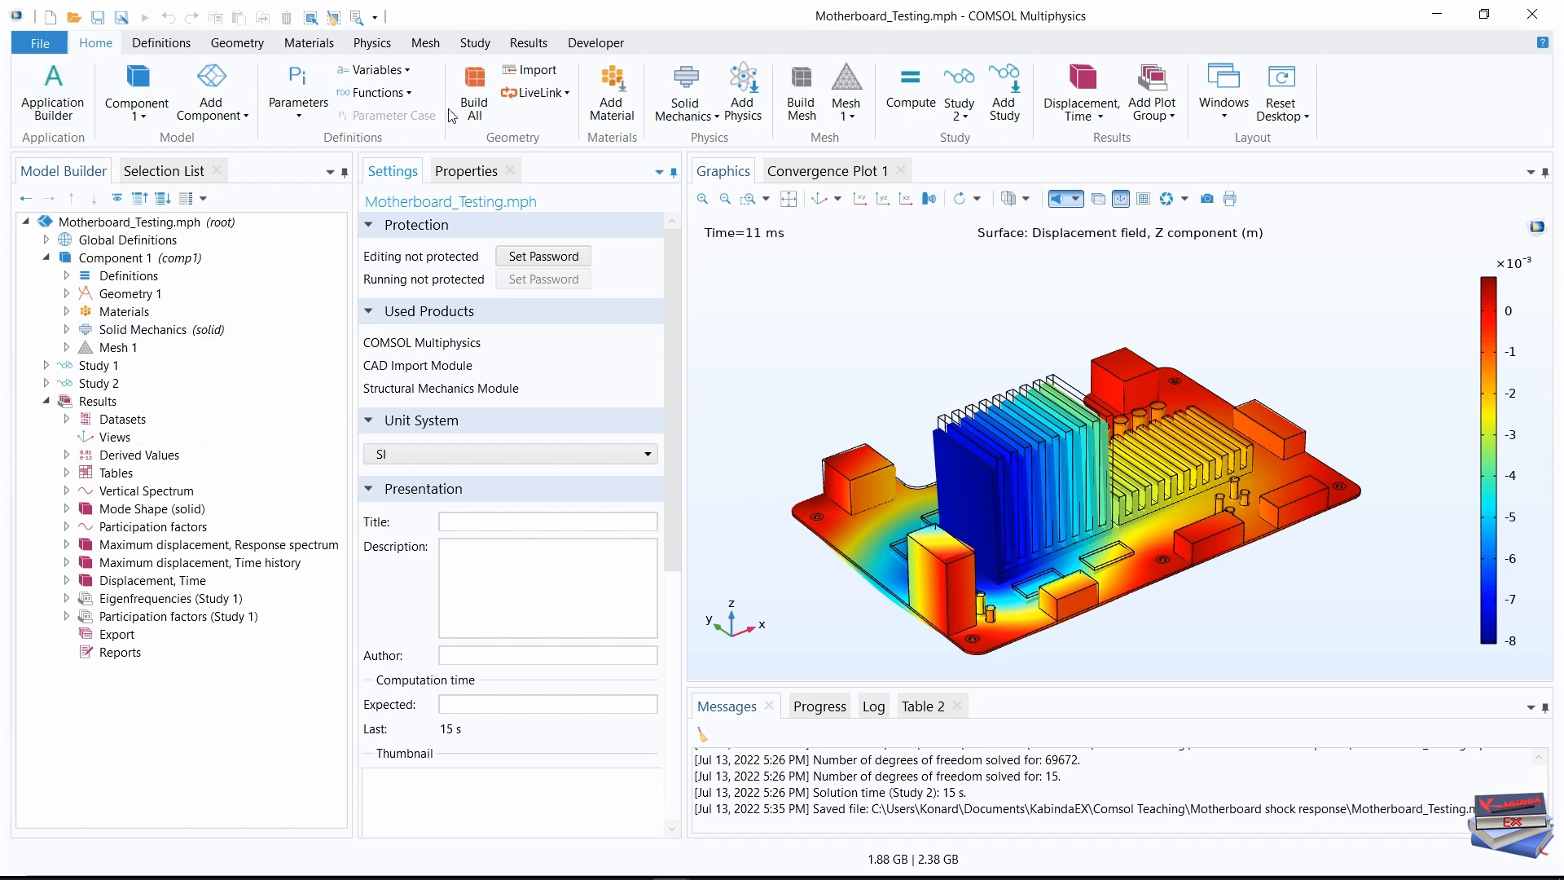
Create a Player animation for the results
left_click(528, 43)
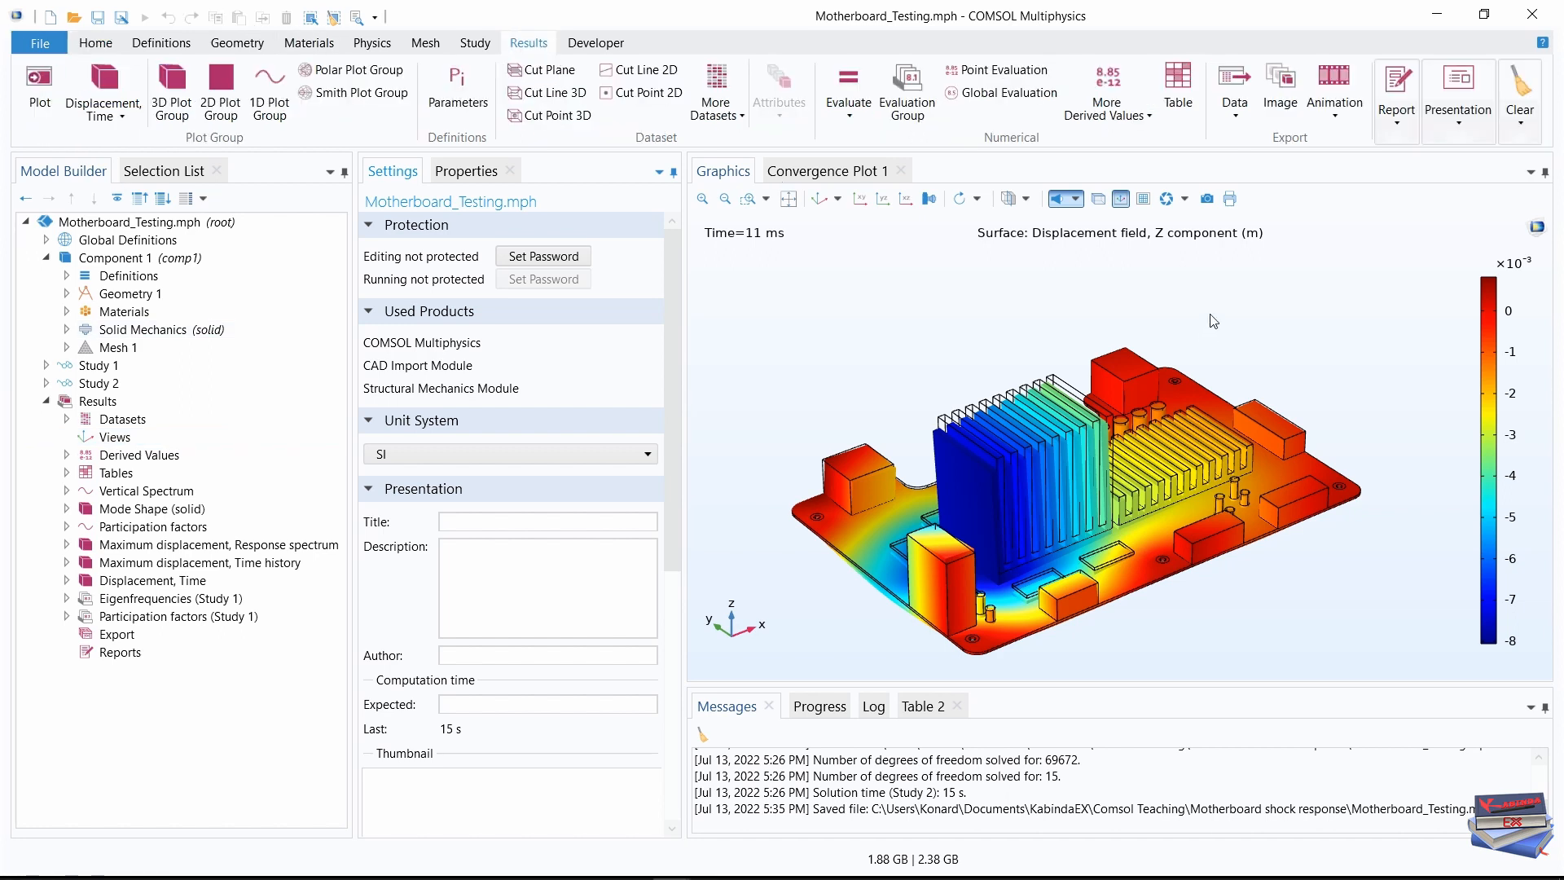
left_click(1335, 117)
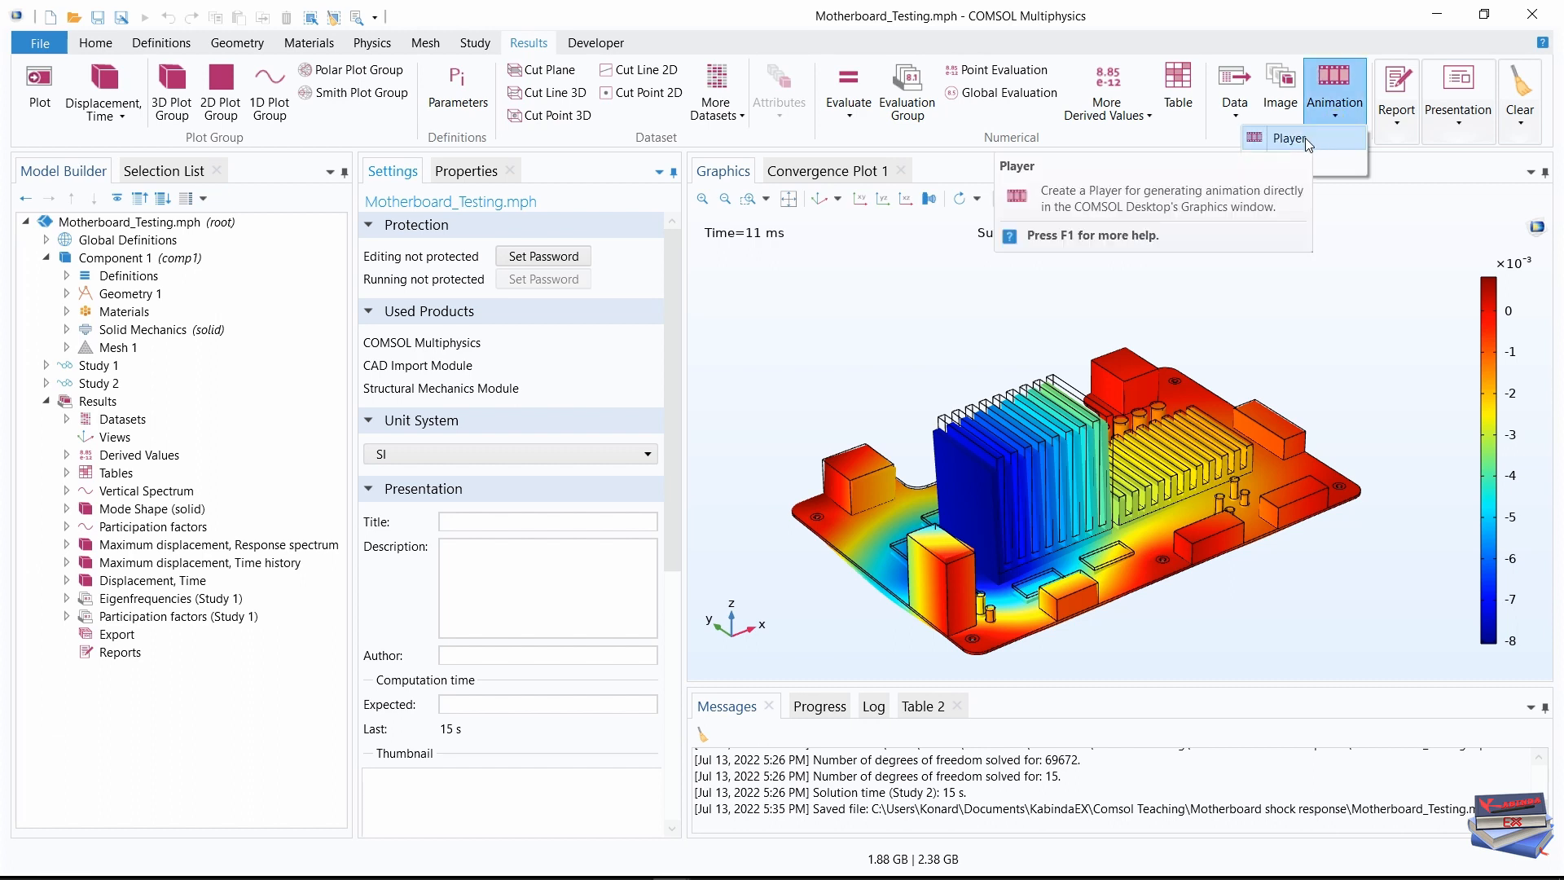
left_click(1304, 138)
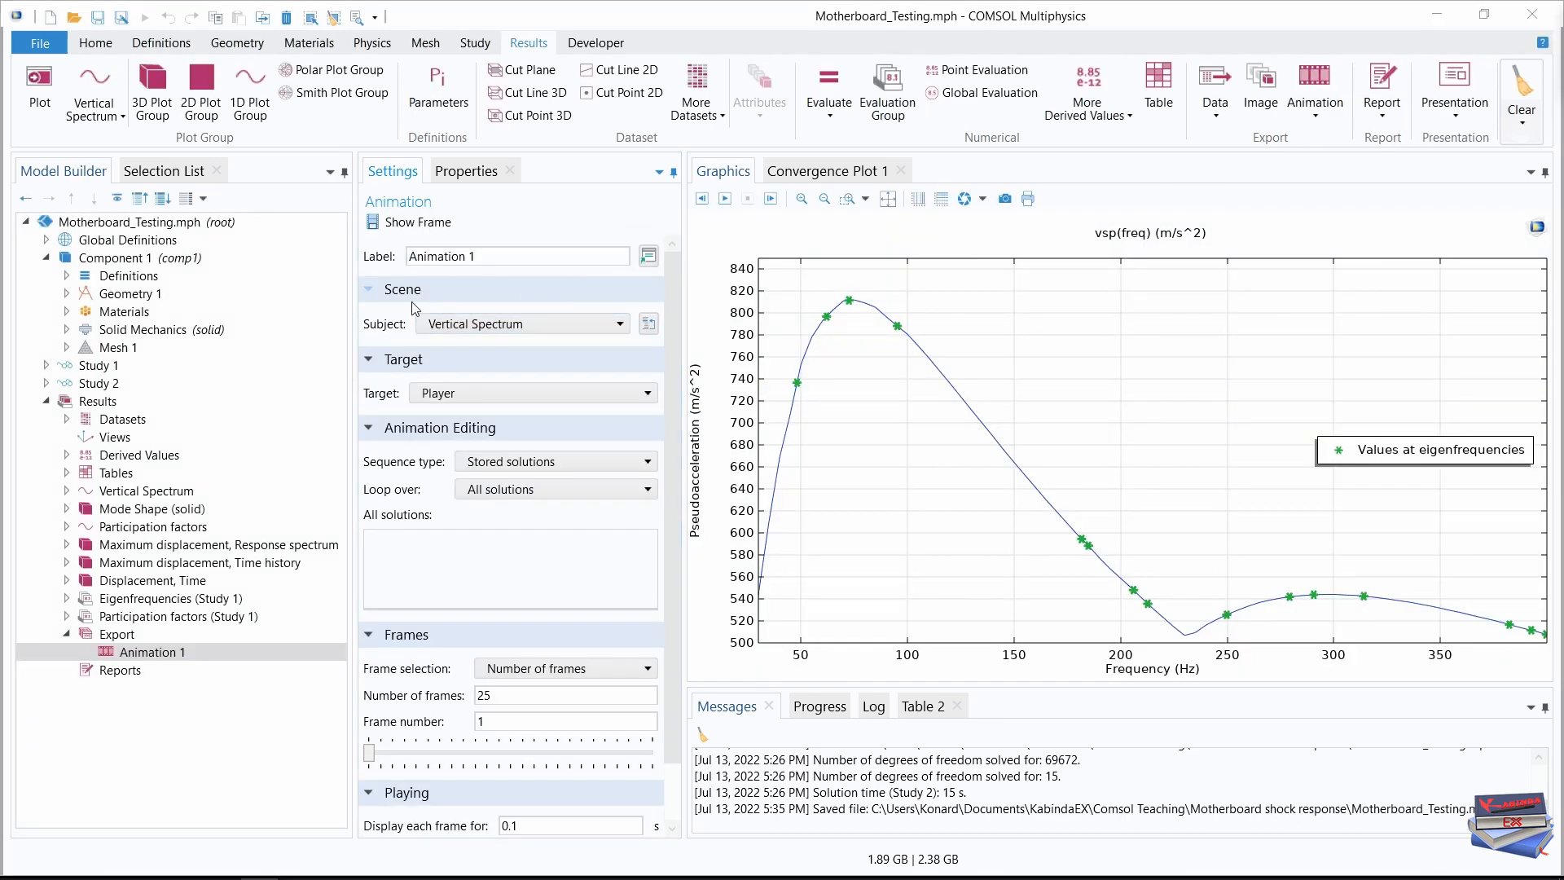
Set the animation's subject to Displacement, Time with 100 frames and show its frame
left_click(605, 324)
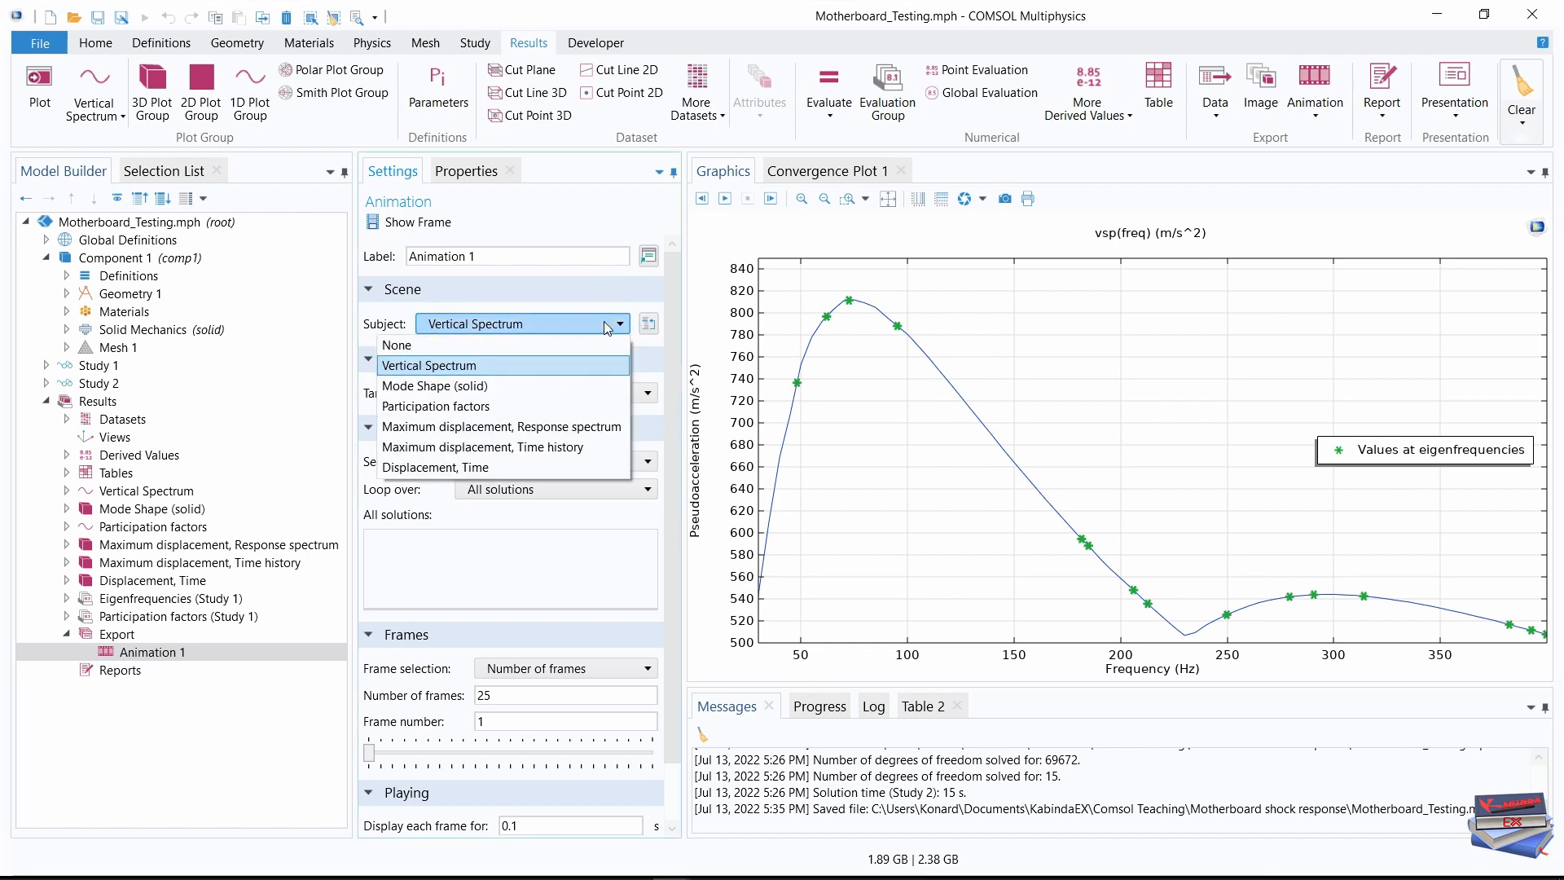
left_click(429, 469)
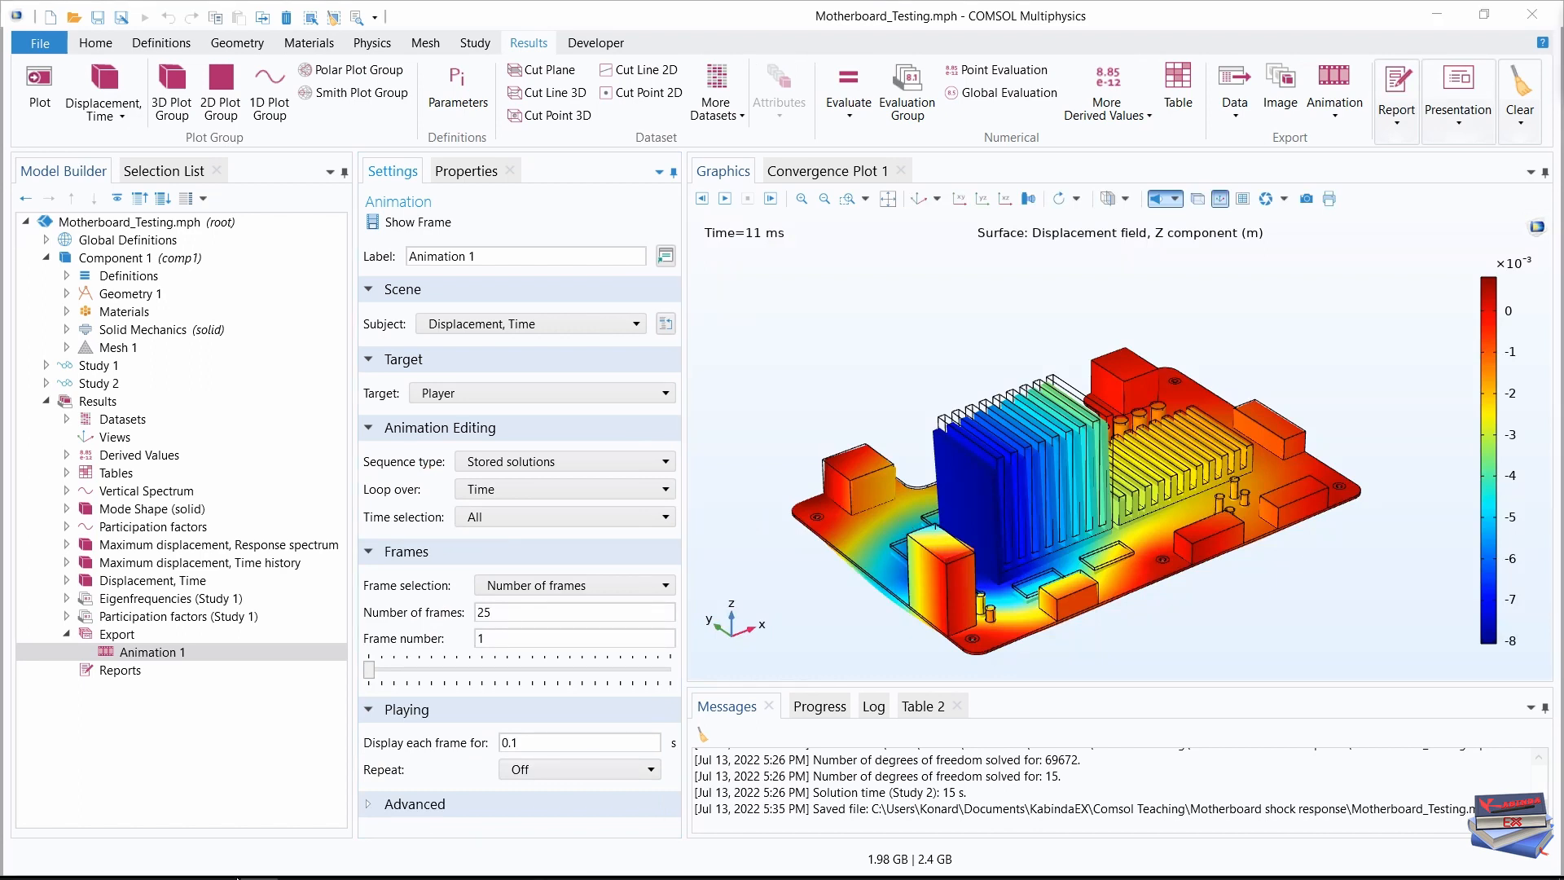
double_click(499, 612)
type("100")
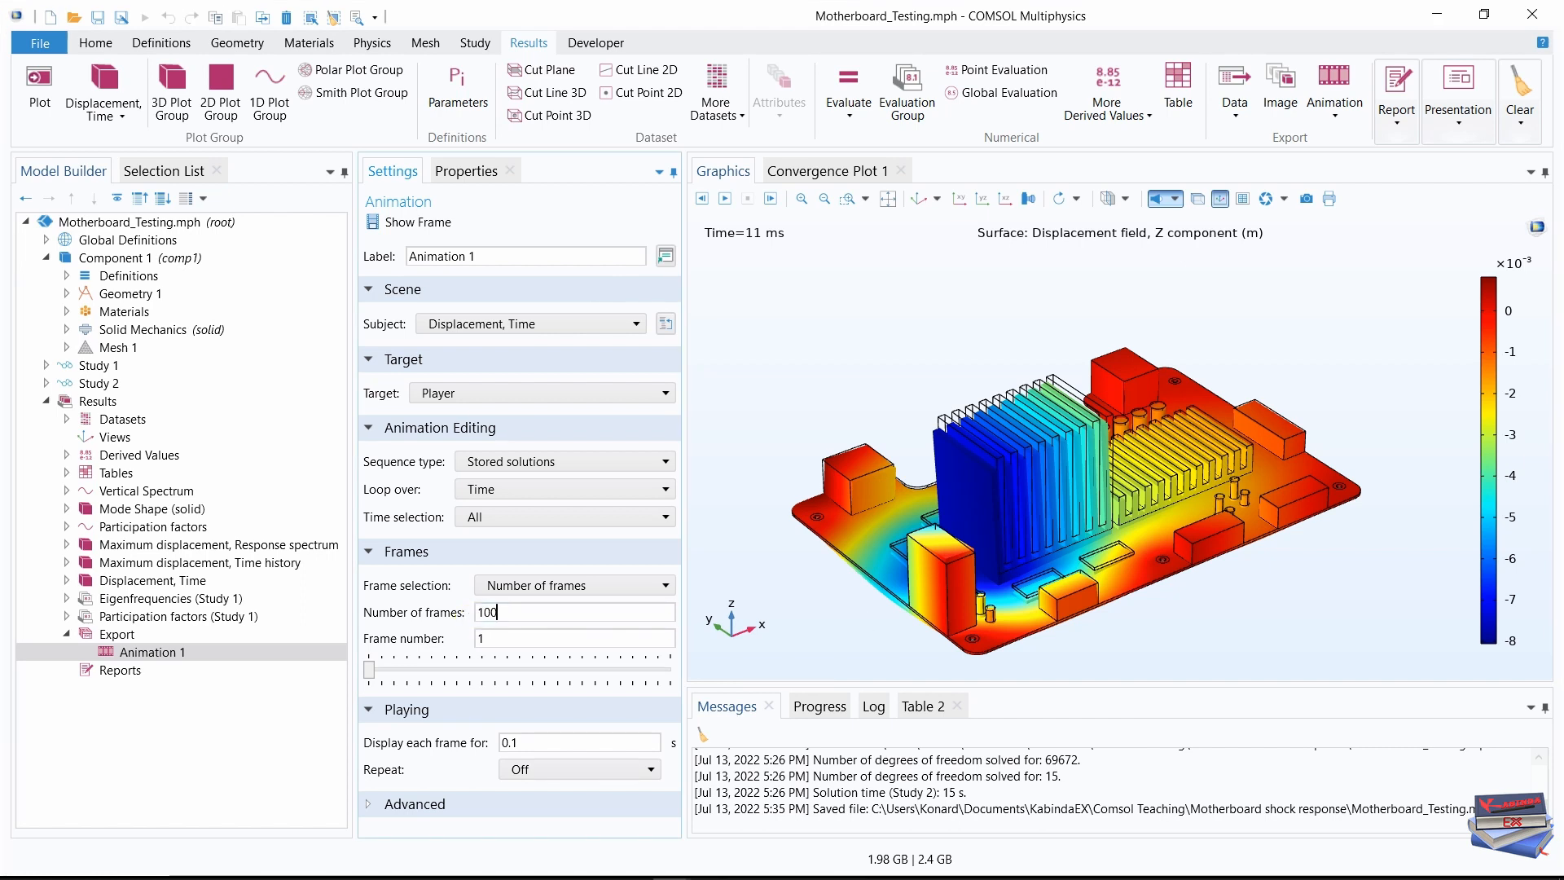
left_click(390, 224)
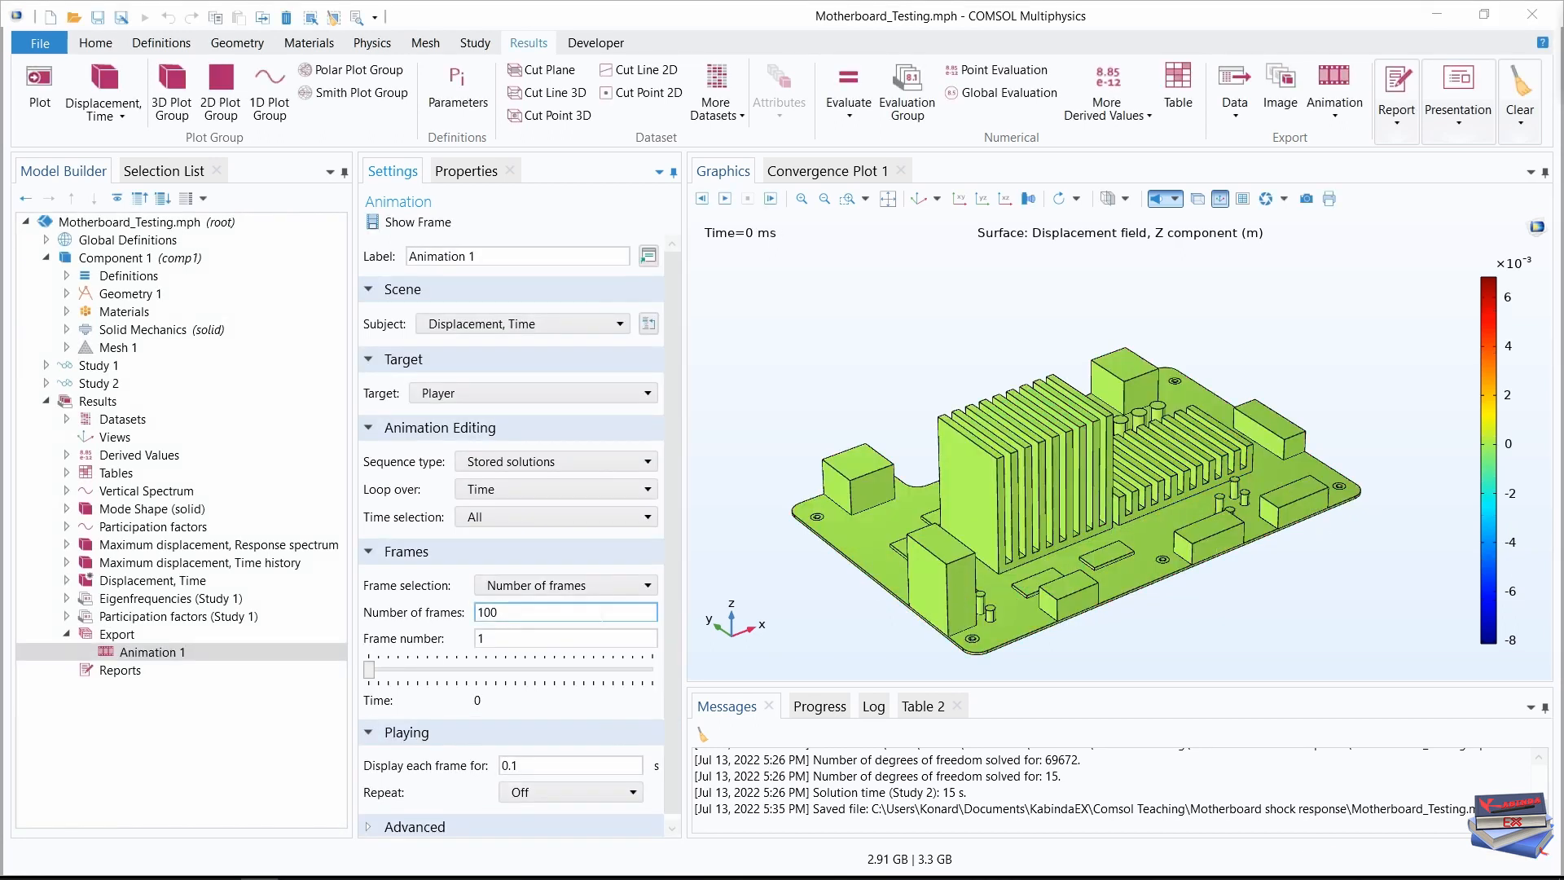
Play the Displacement, Time animation through to its last frame and save the model
right_click(143, 659)
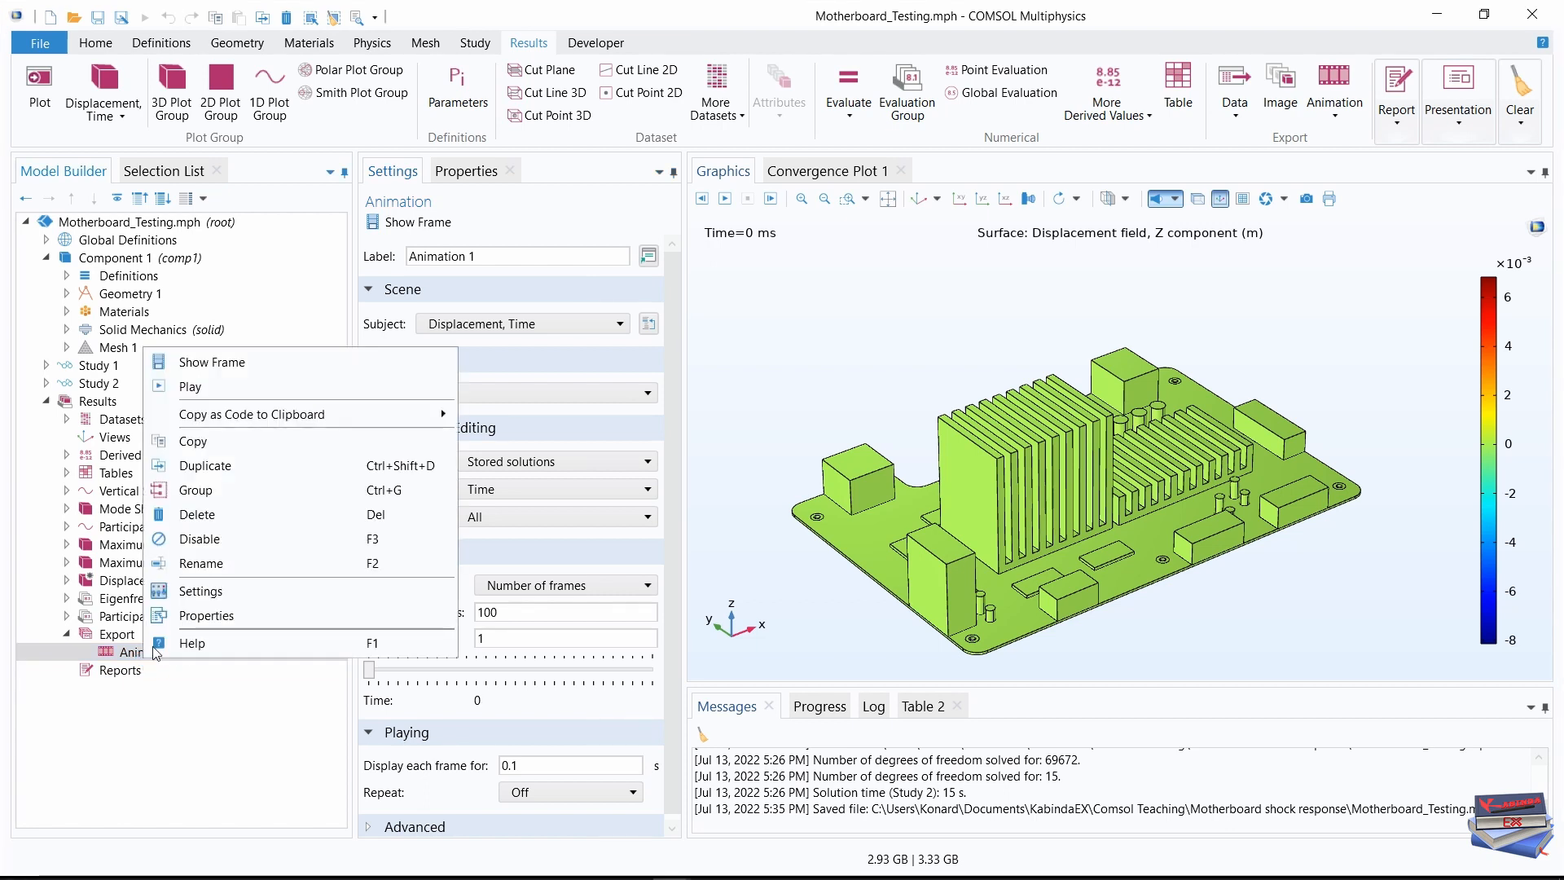
left_click(194, 387)
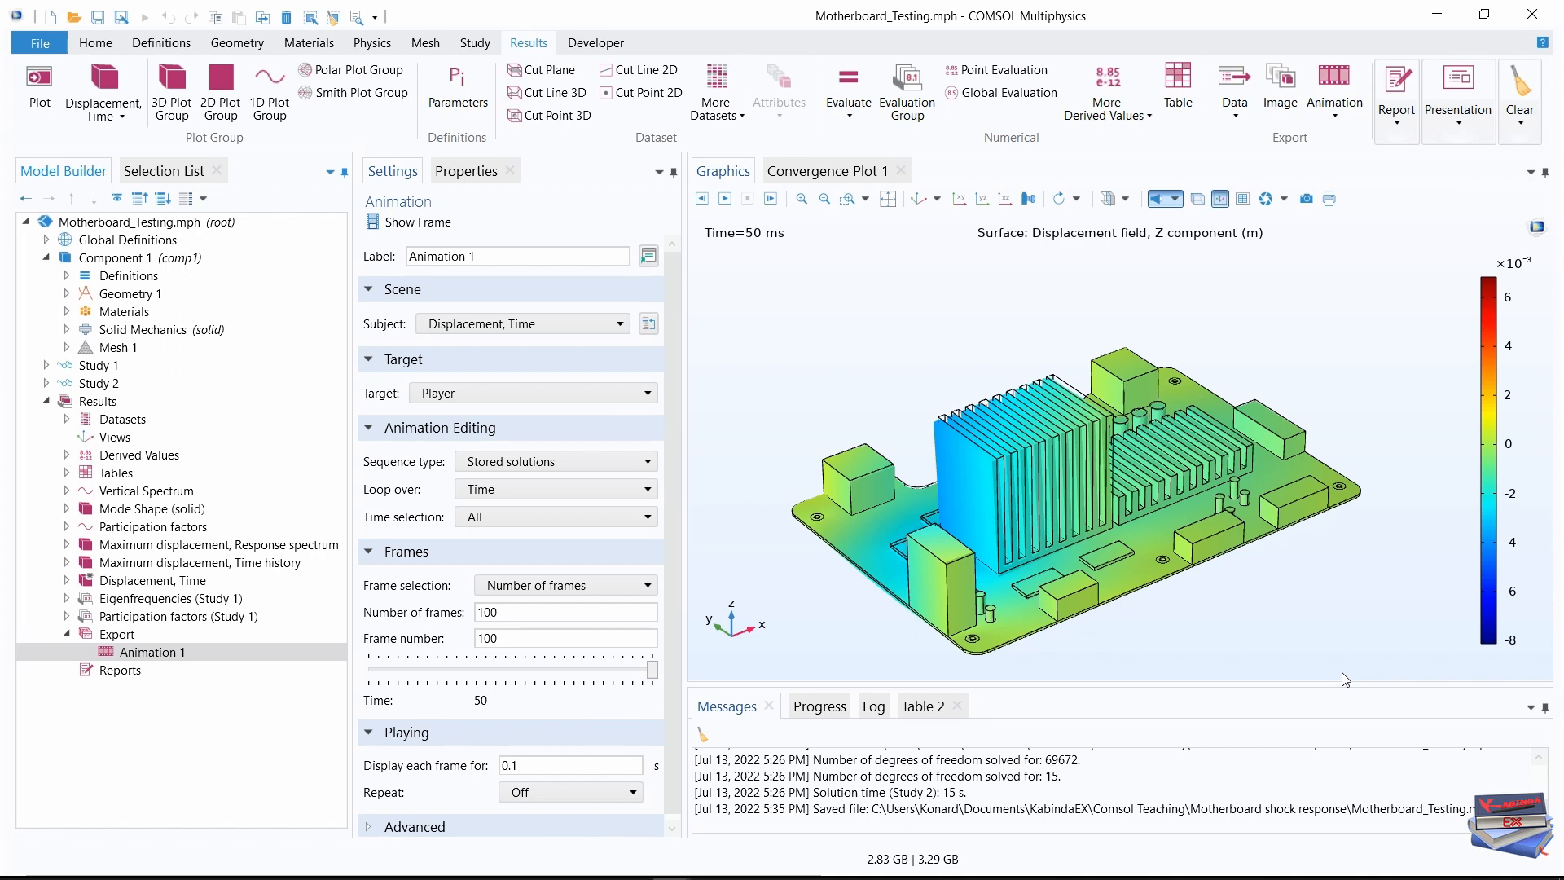
key("ctrl+s")
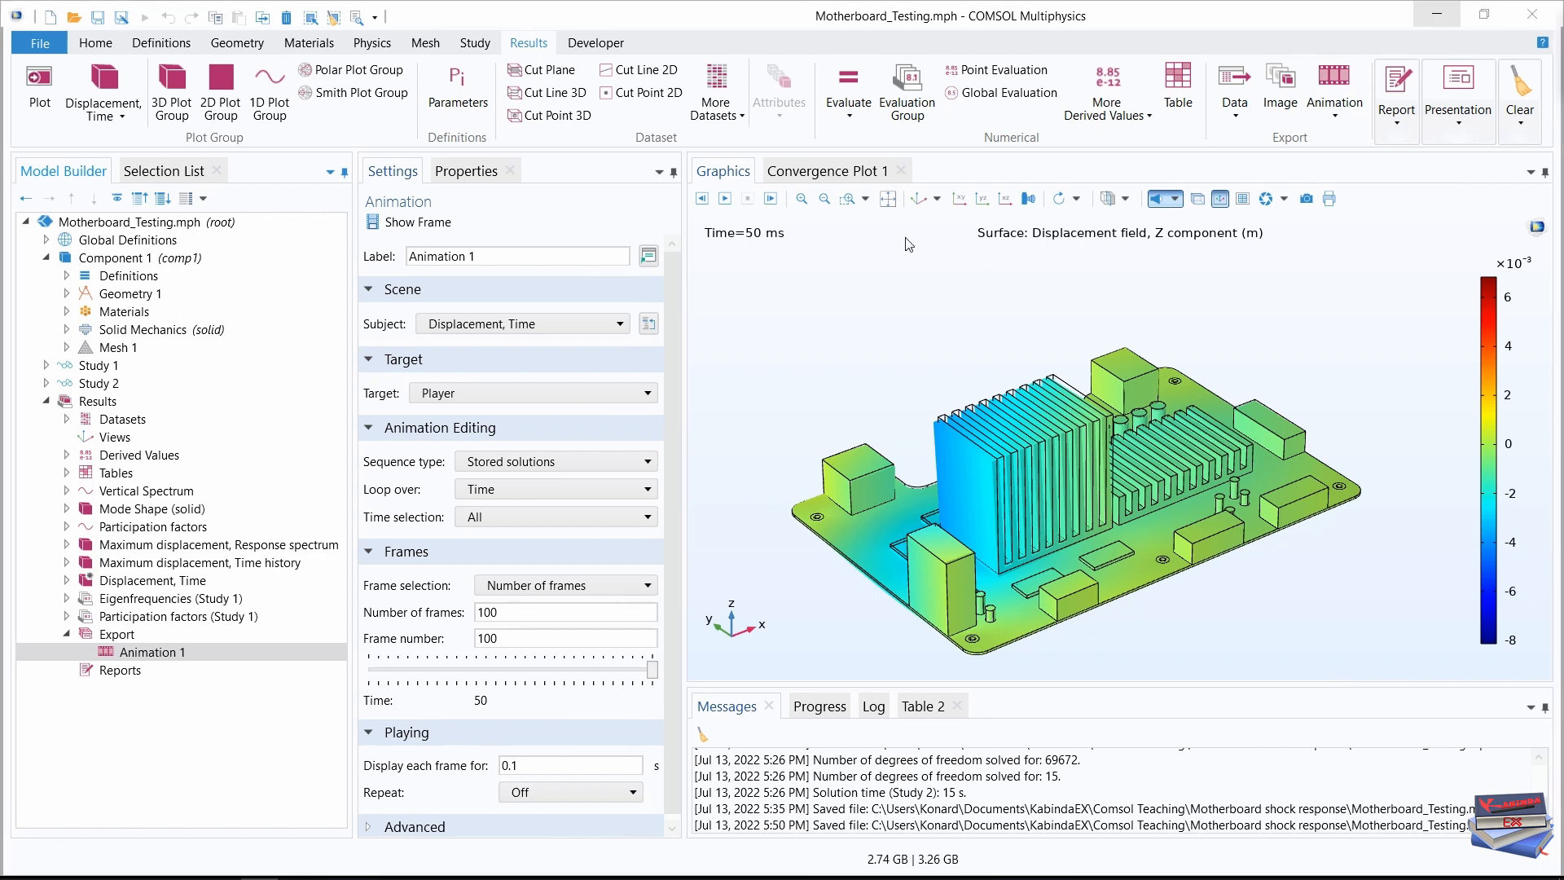
Add a 3D plot group labelled "Stress, Response Spectrum" that uses the Response Spectrum 3D 1 dataset
left_click(172, 89)
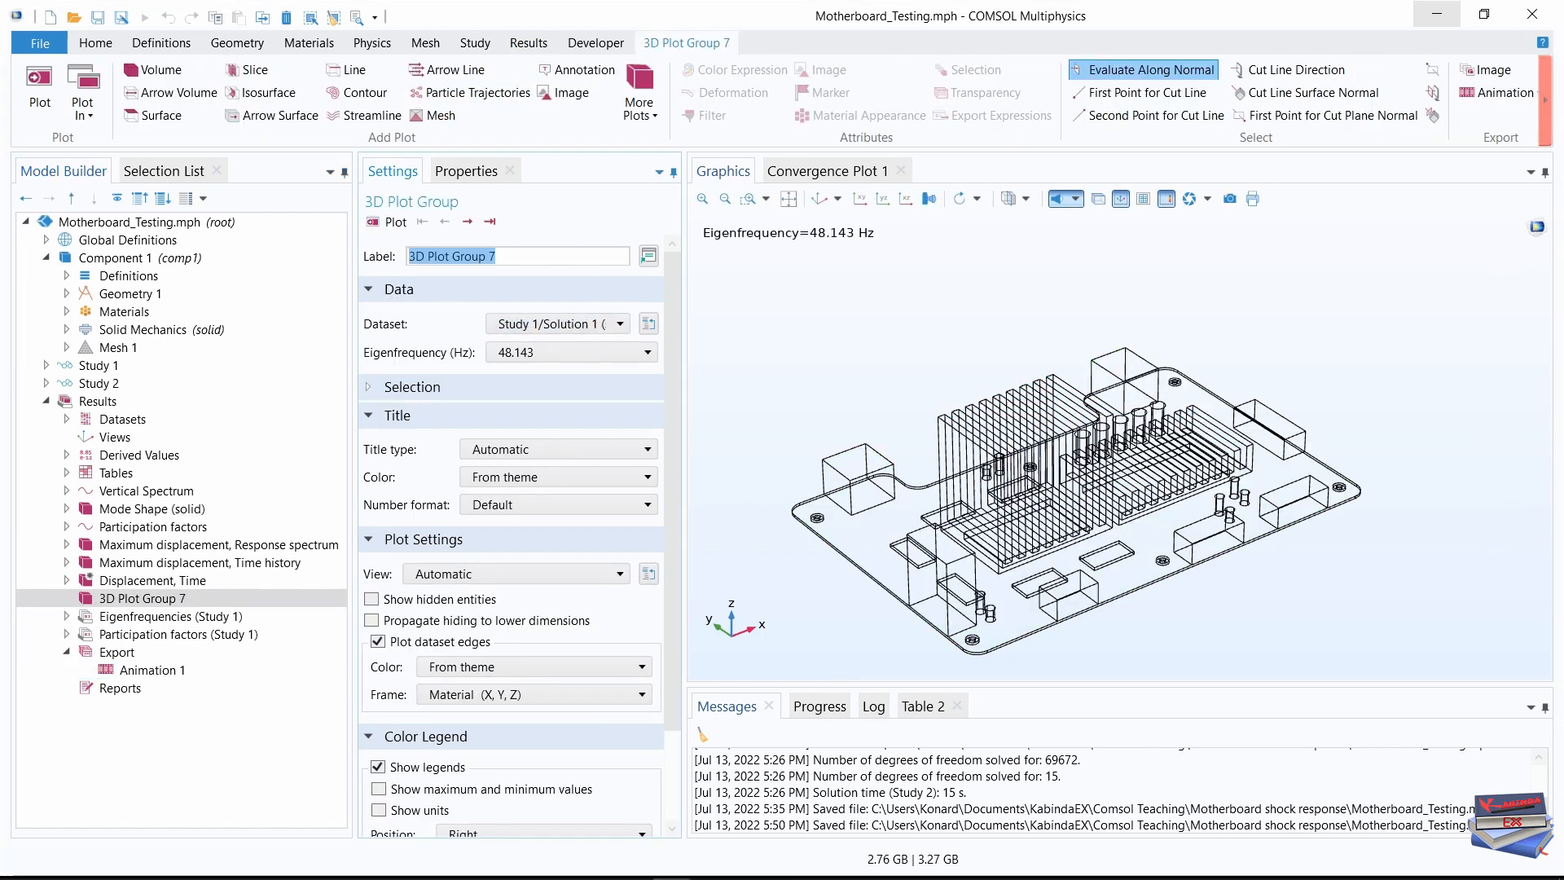
left_click(371, 877)
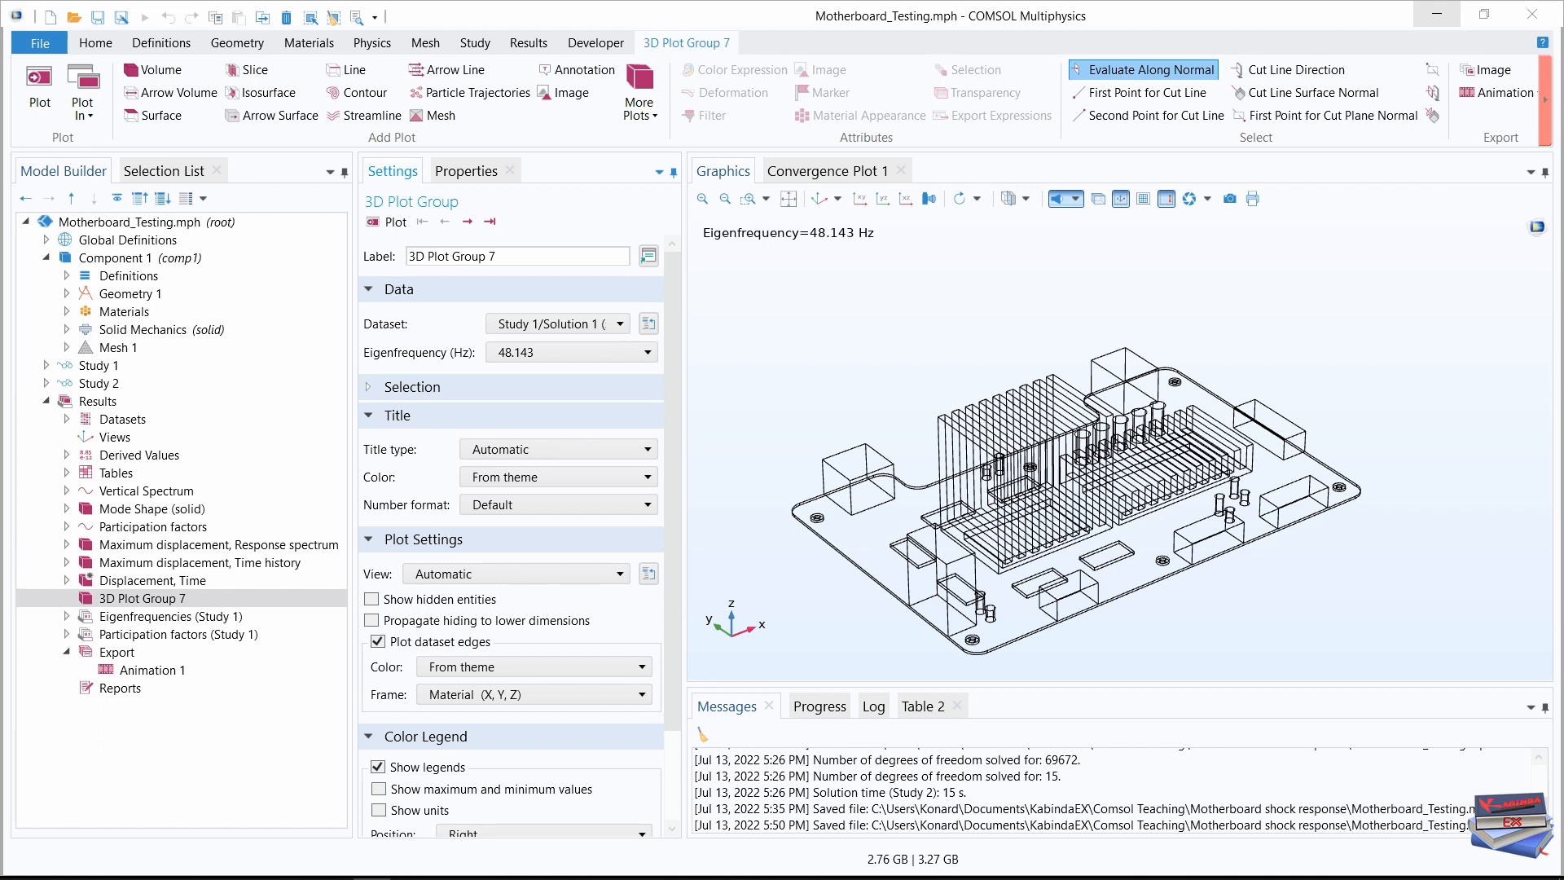
left_click(531, 275)
type("Stress, Response Spectrum")
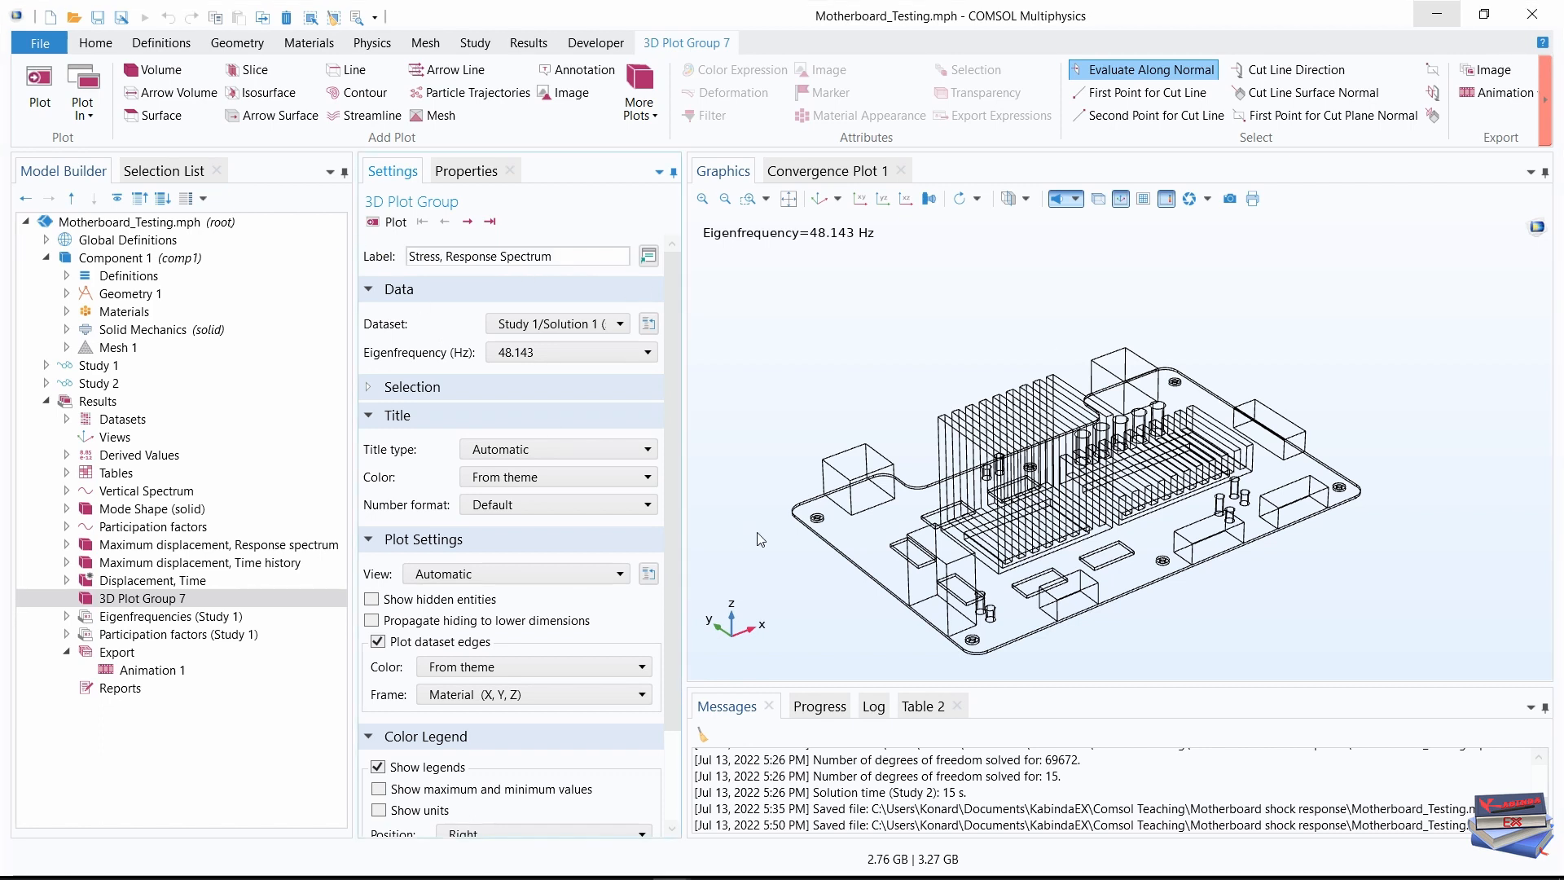
left_click(619, 323)
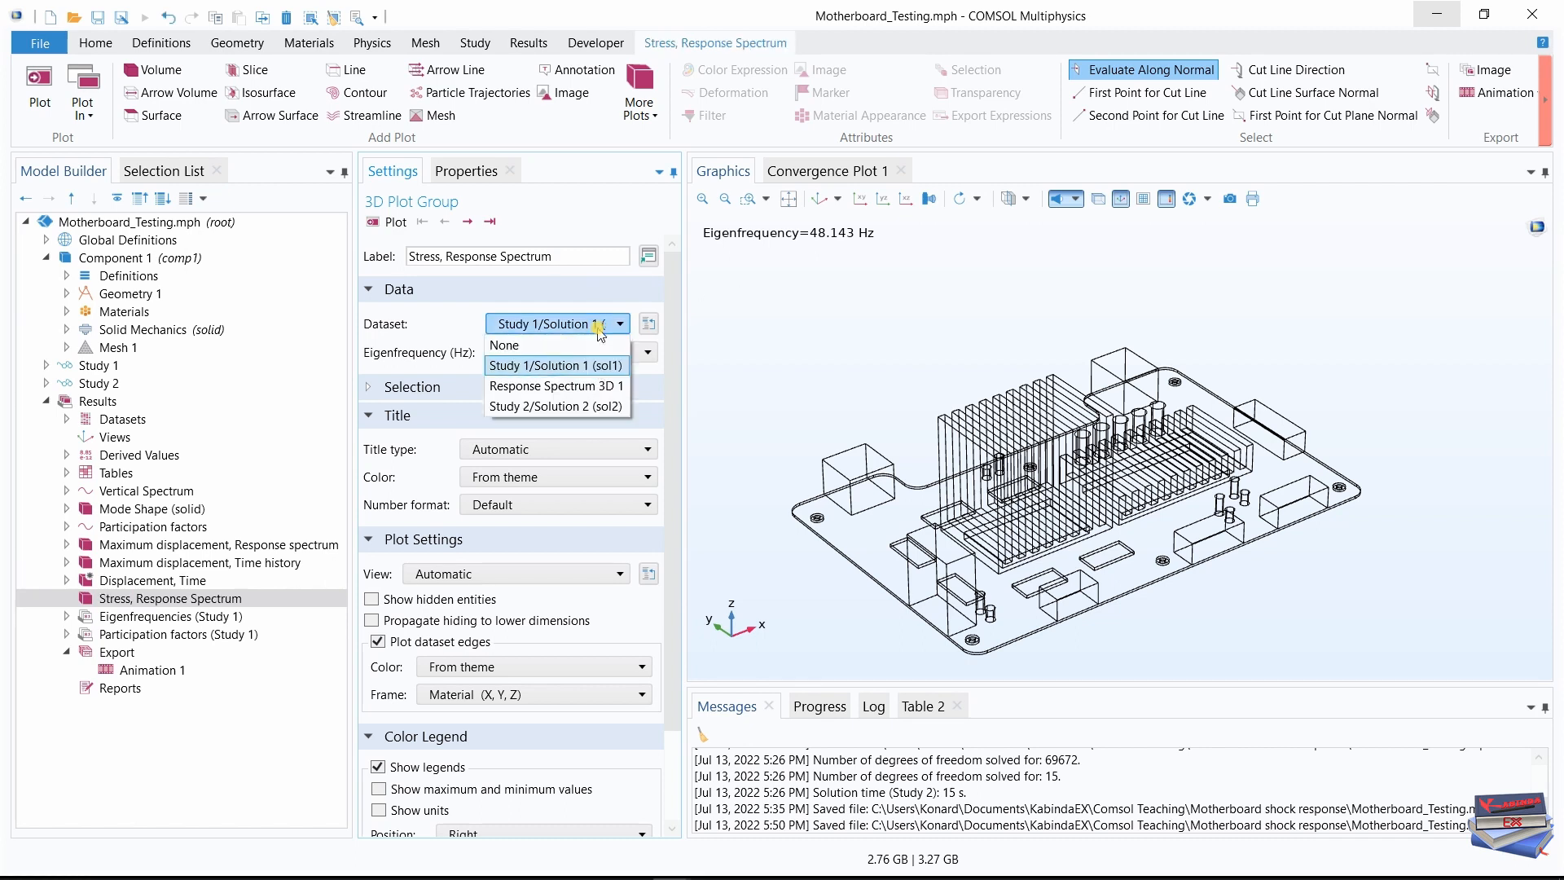
left_click(570, 388)
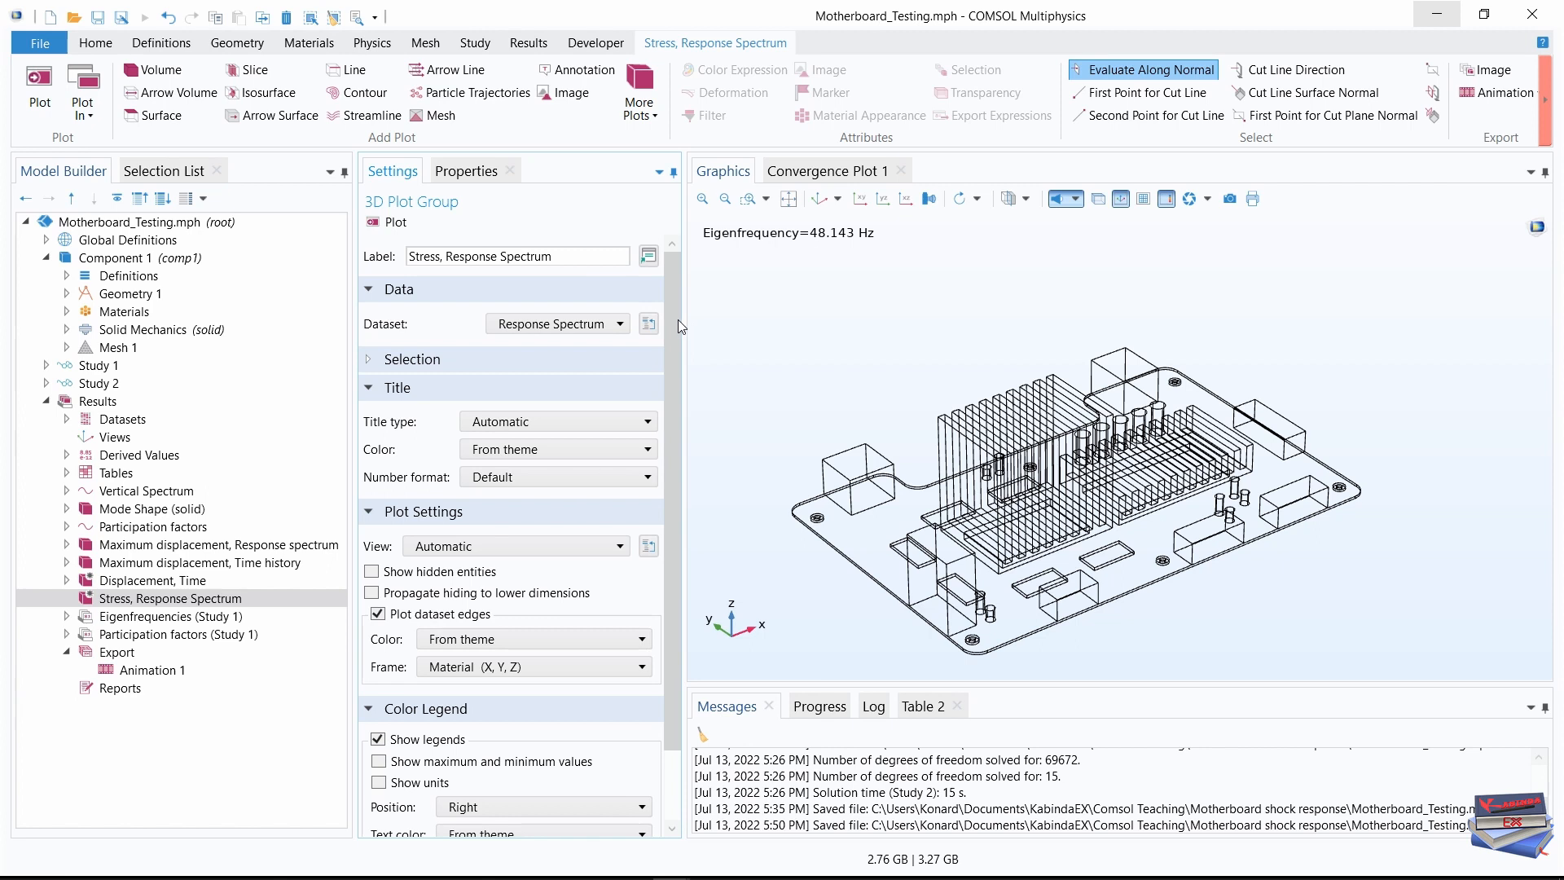
mouse_move(678, 319)
left_mouse_down()
mouse_move(671, 307)
mouse_move(671, 448)
mouse_move(675, 298)
left_mouse_up()
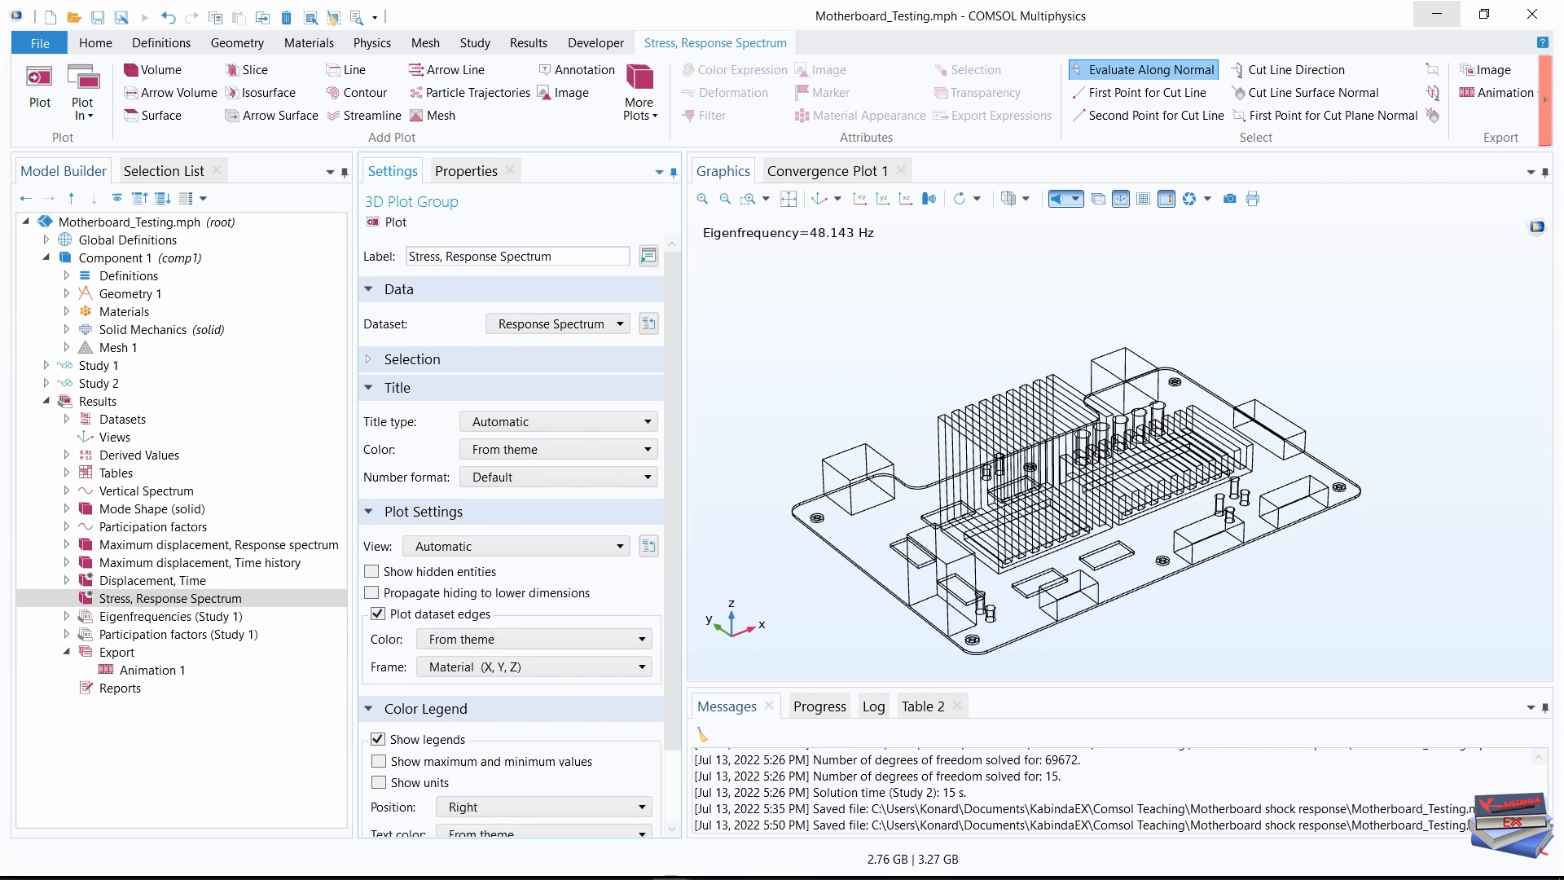
Add a surface plot to the Stress, Response Spectrum group with the expression solid.mises
left_click(159, 600)
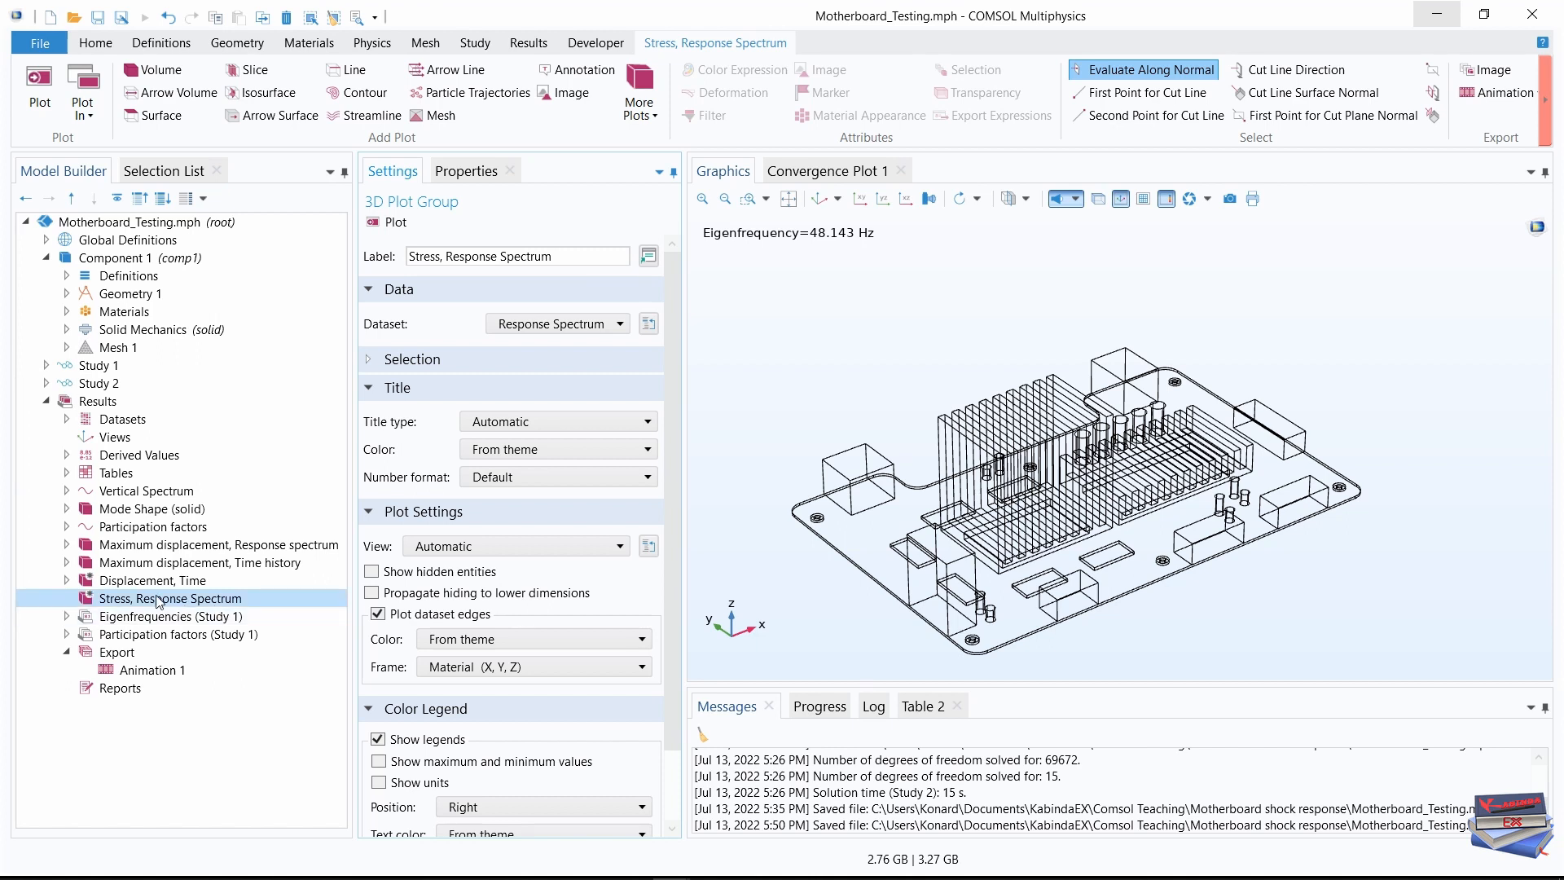
right_click(199, 604)
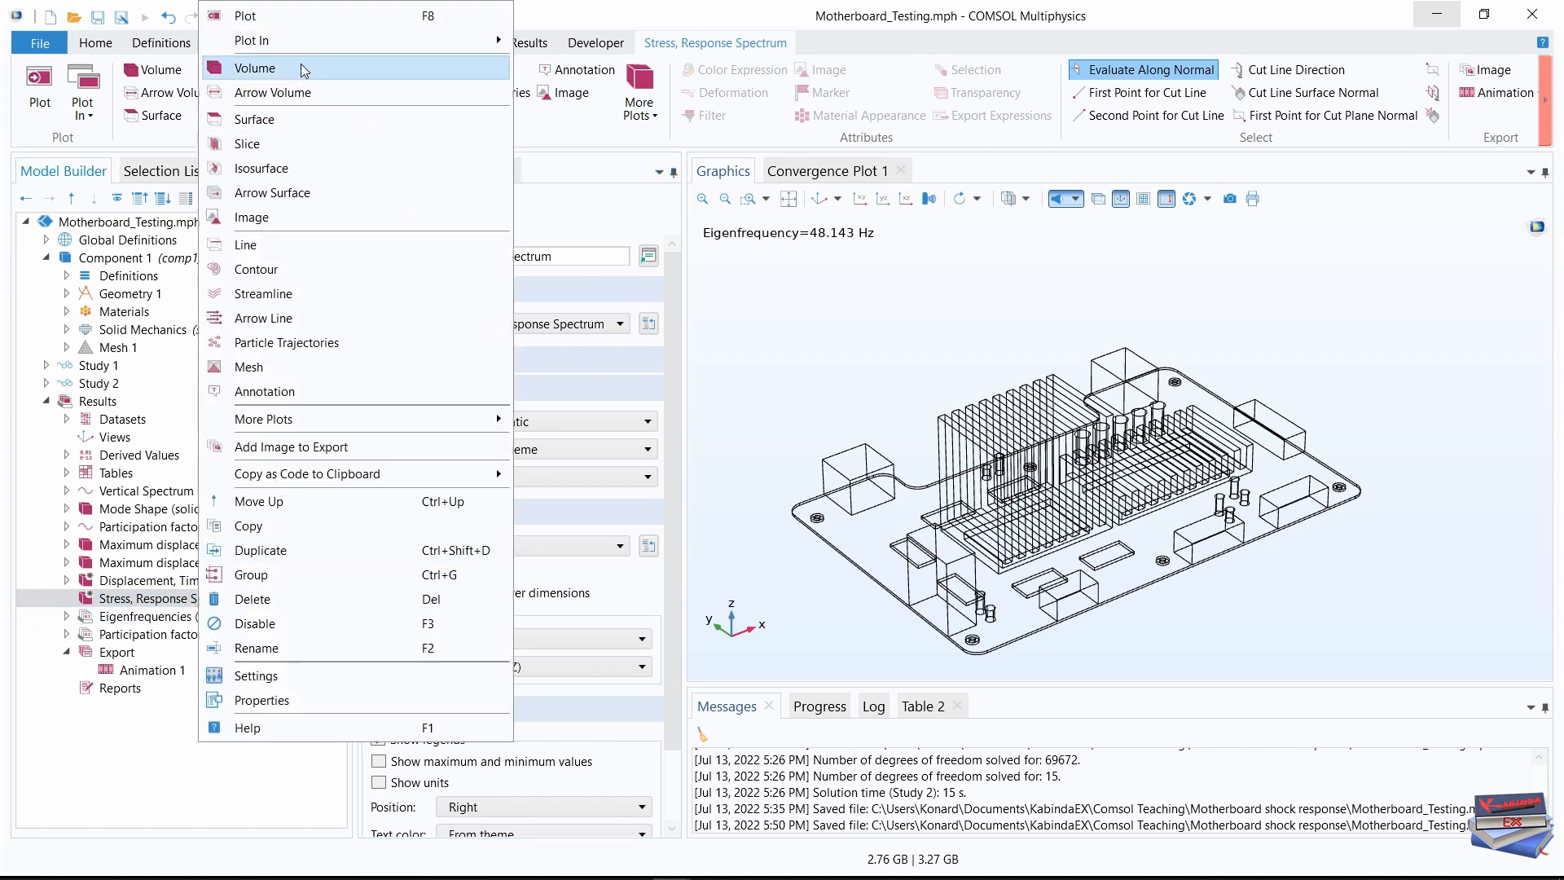
left_click(269, 118)
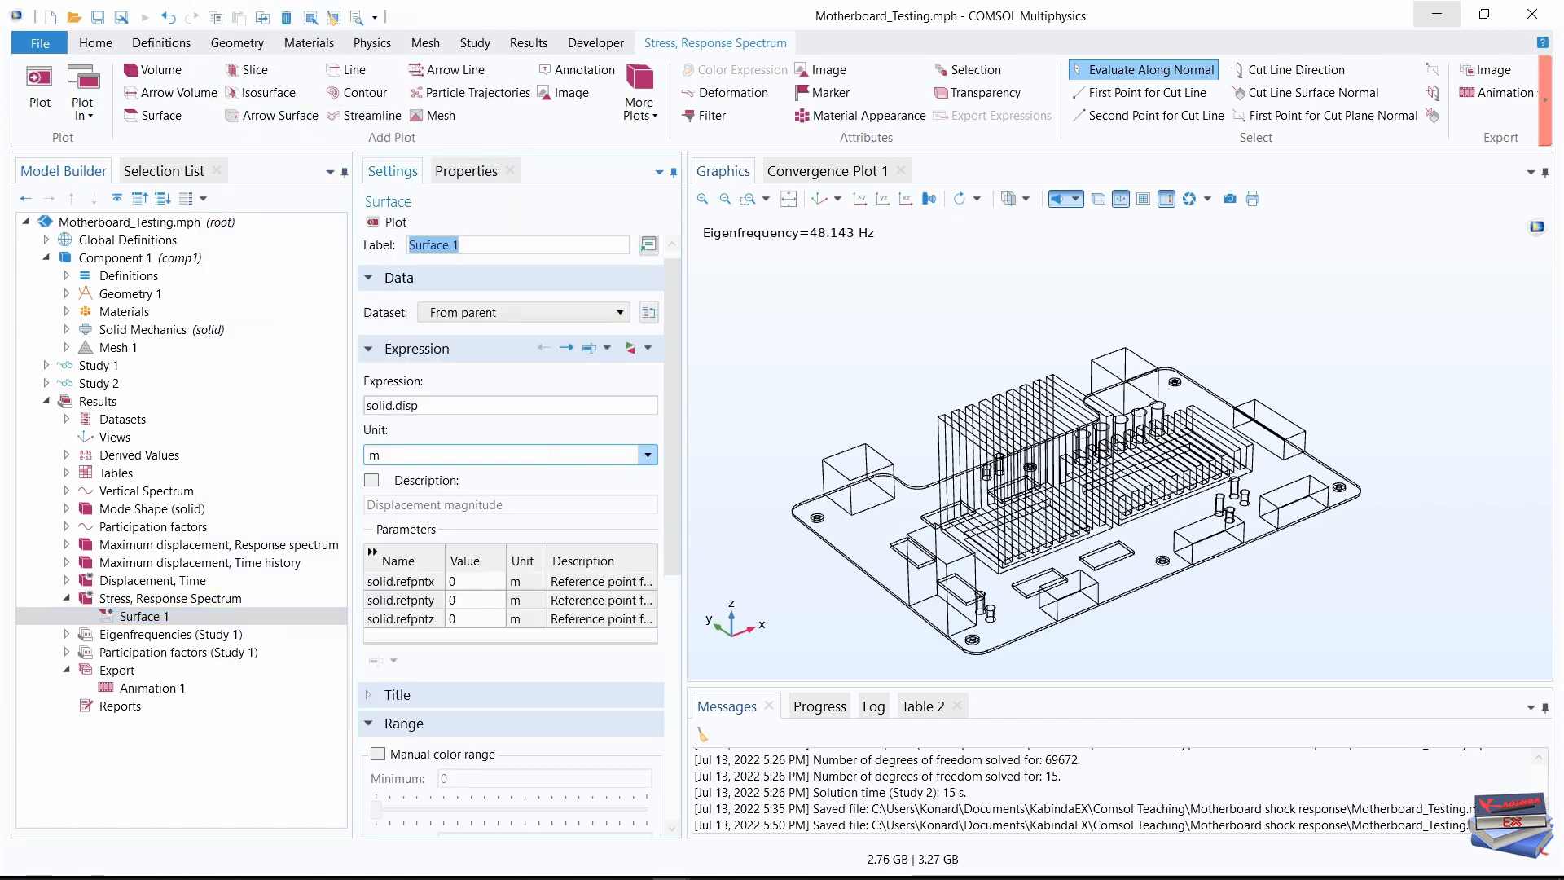
left_click(431, 405)
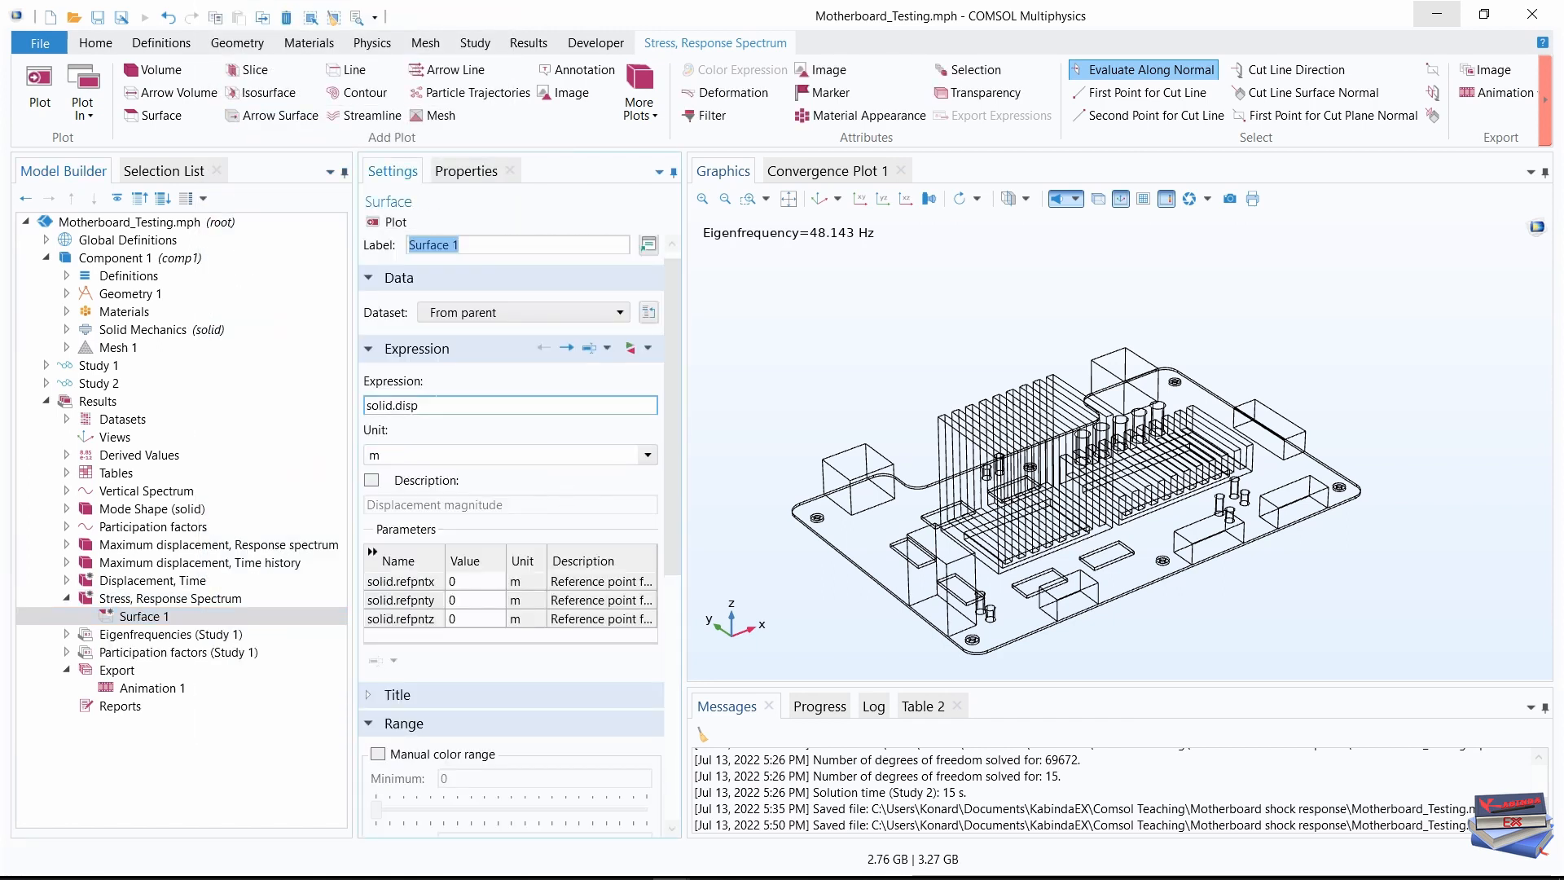
left_click_drag(443, 405, 394, 405)
type("ji")
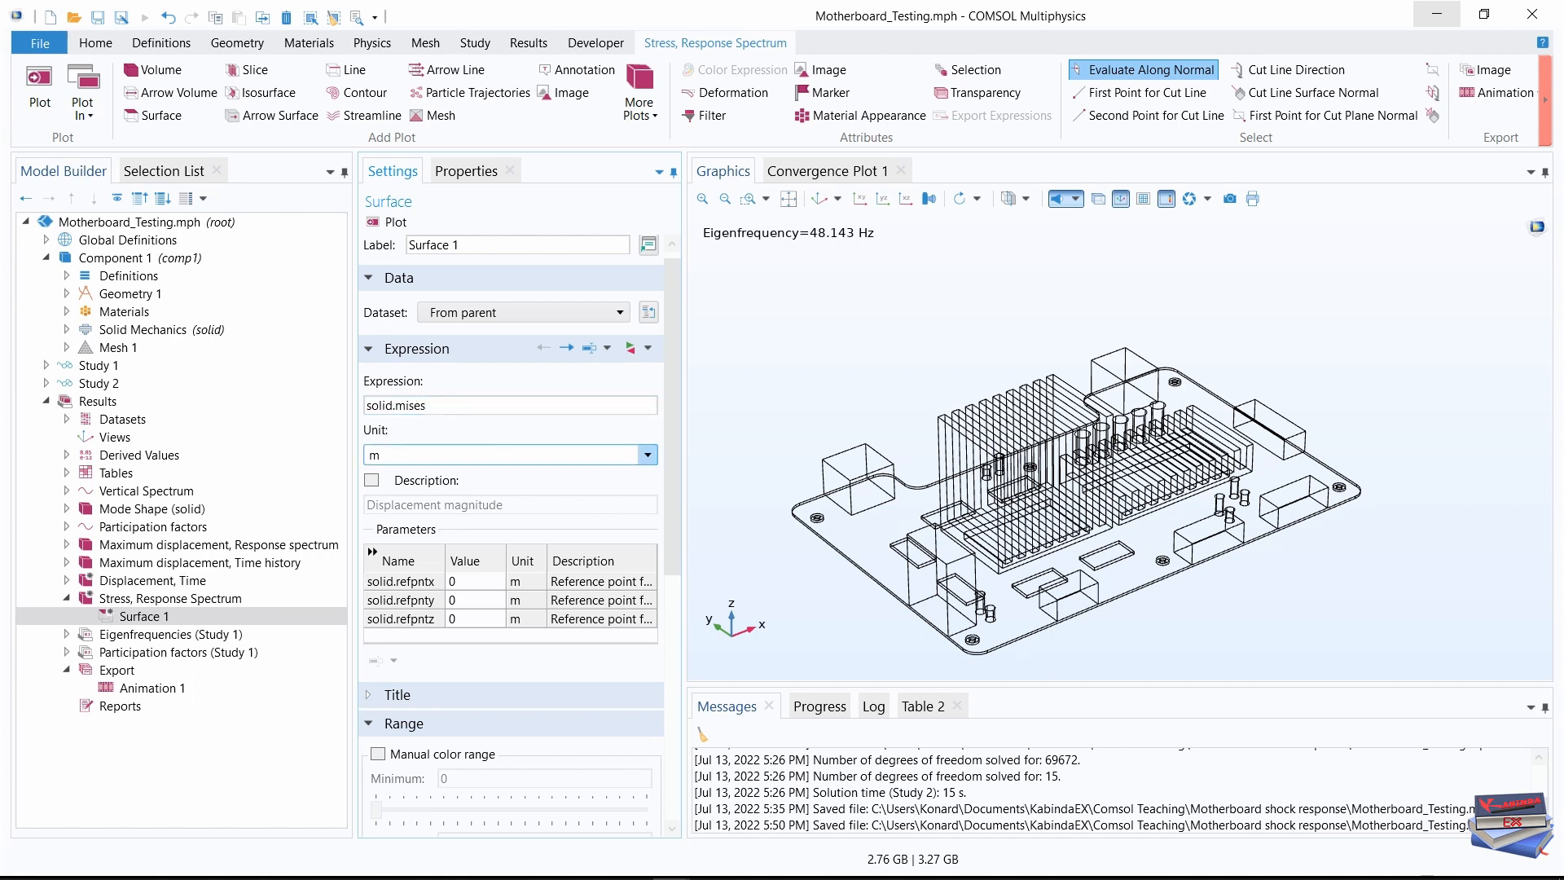
Enable a manual color range for the stress surface with a maximum of 1.5e8 and plot it
left_click_drag(670, 500, 671, 702)
left_click(369, 343)
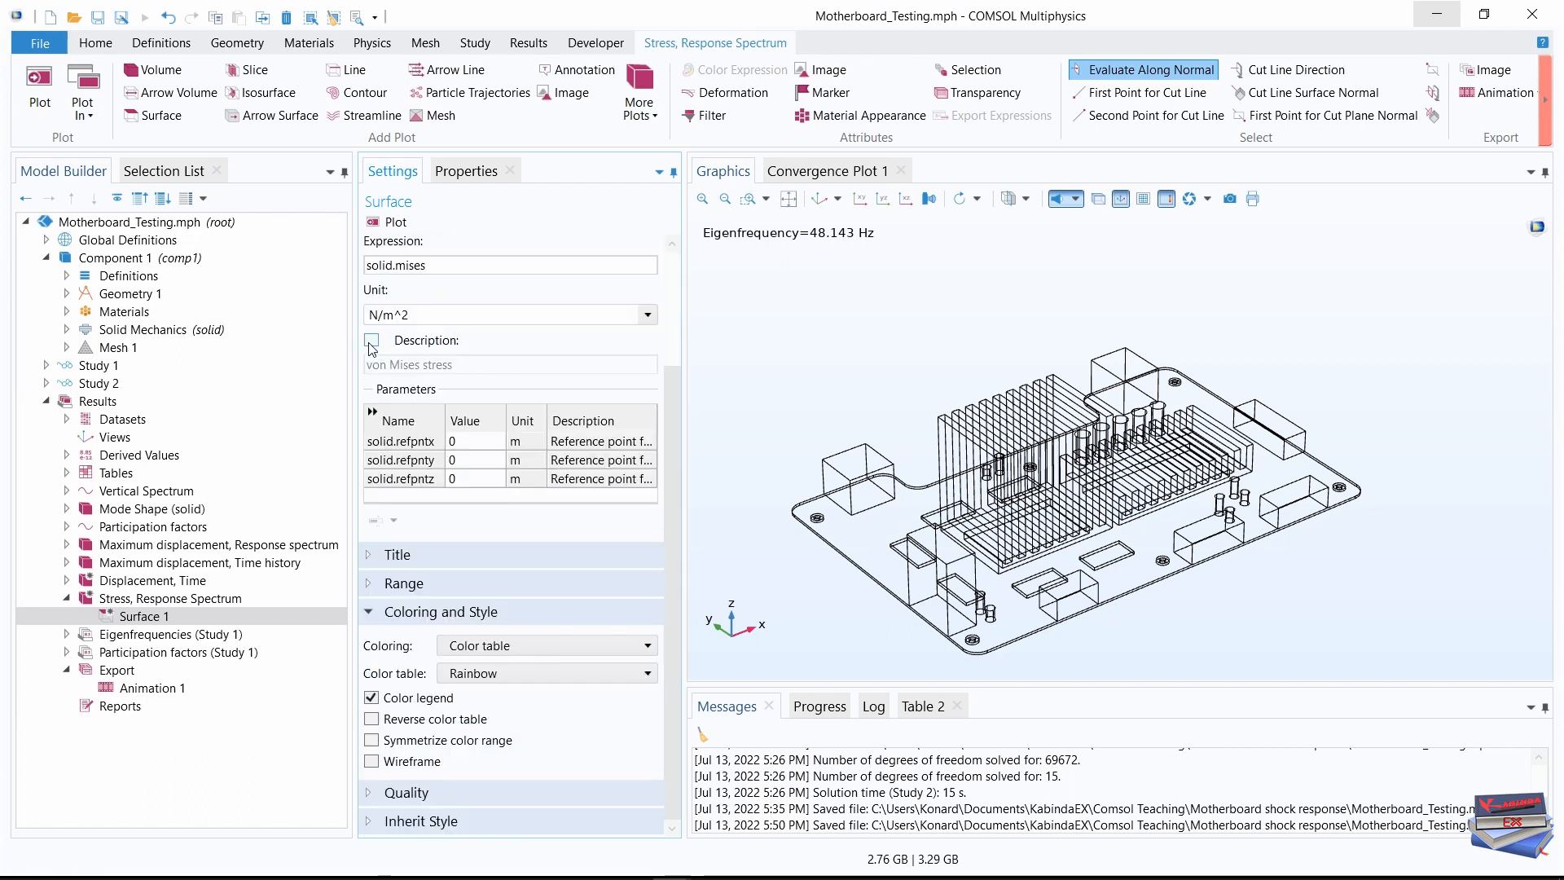
left_click(369, 583)
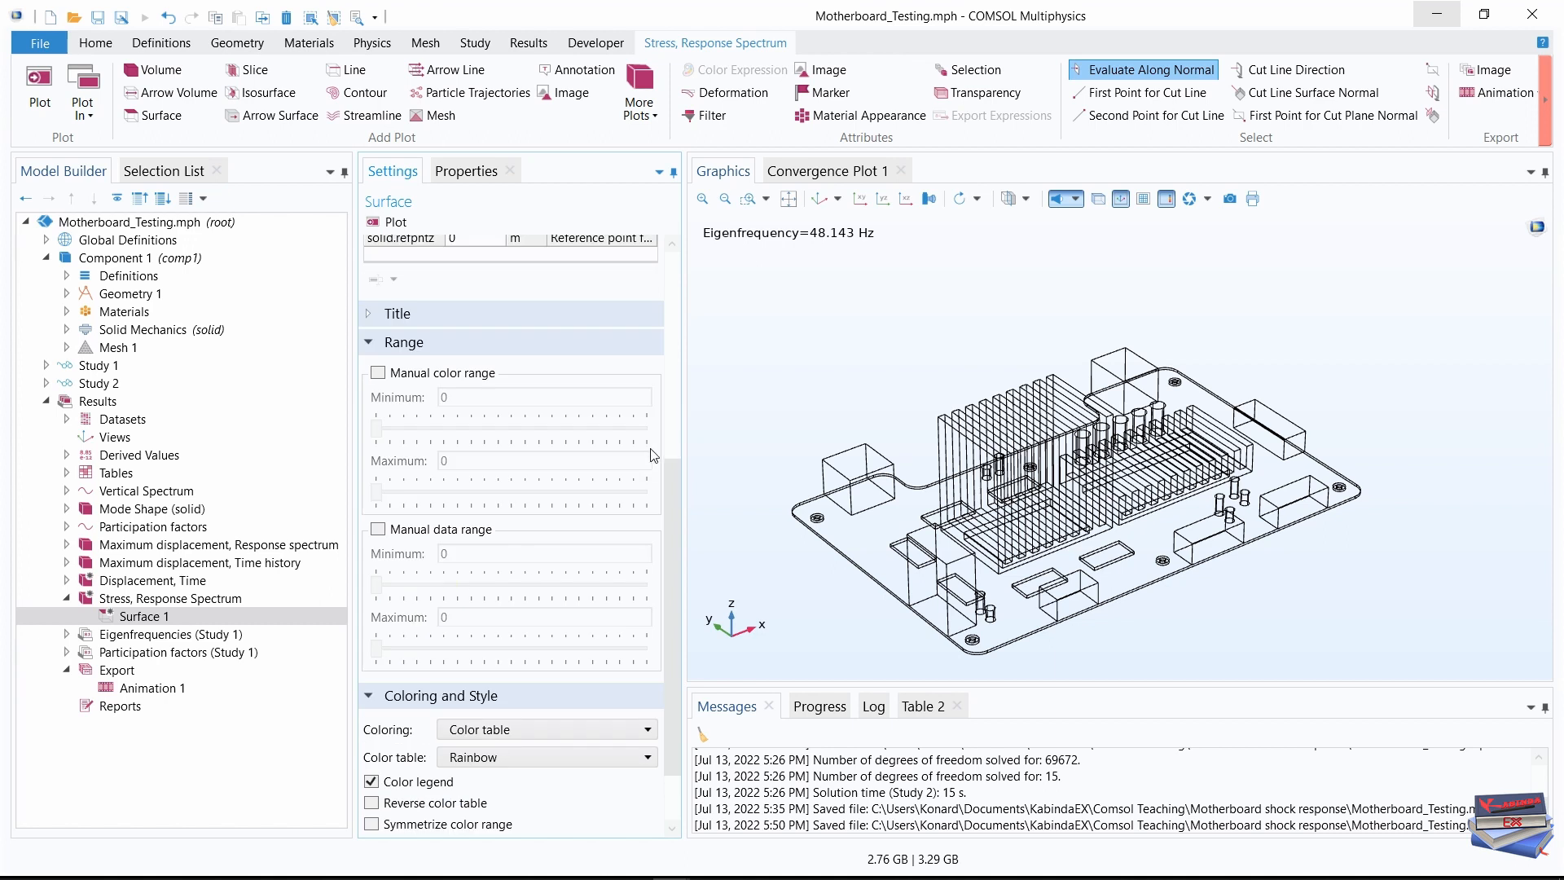
left_click(377, 375)
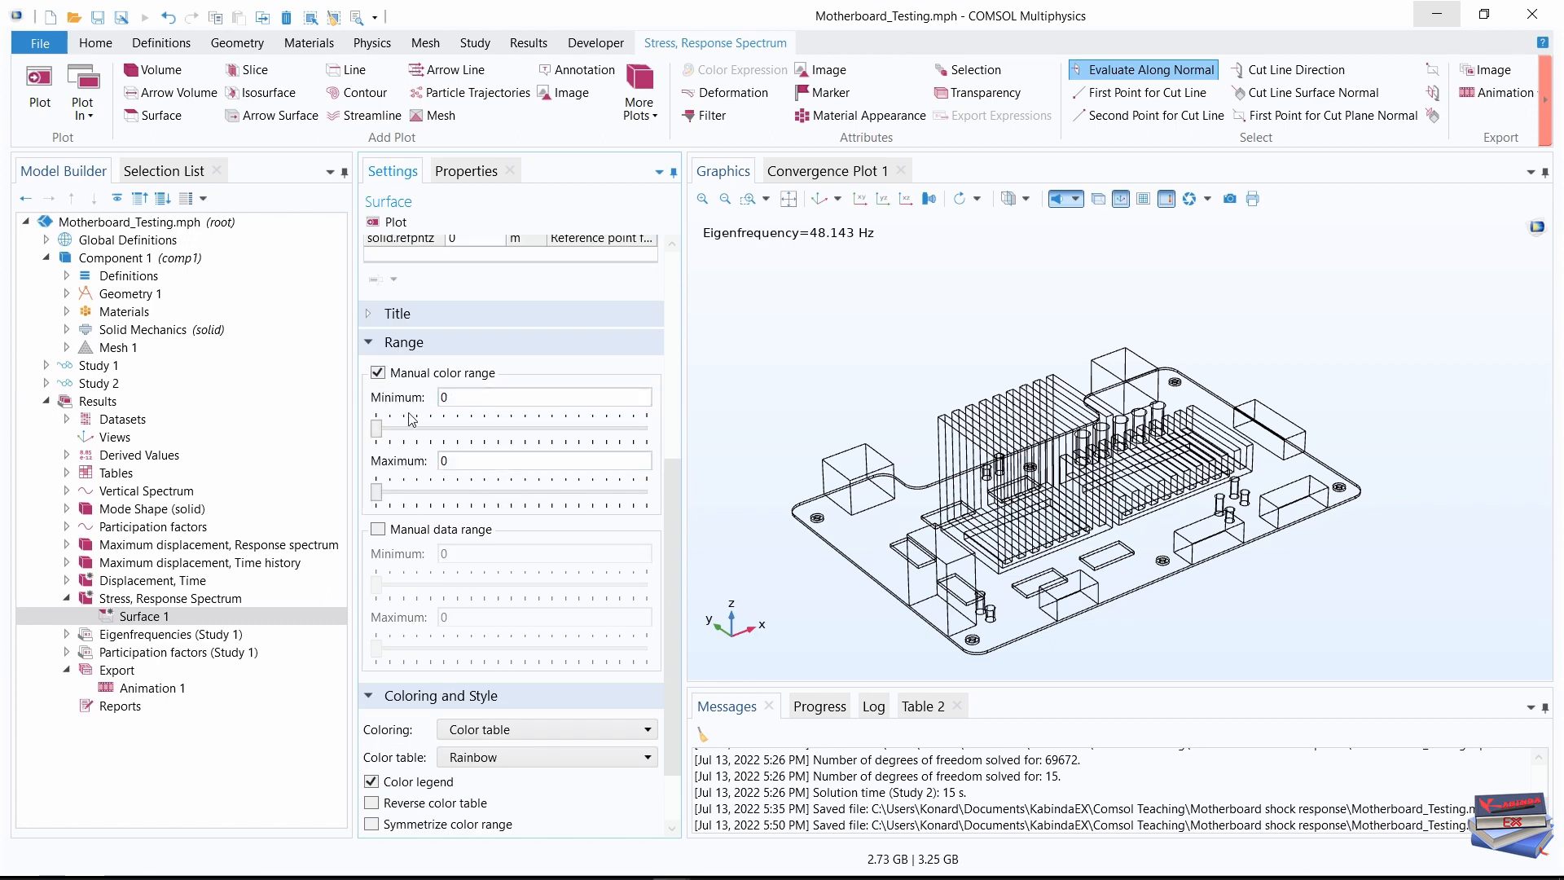
left_click(456, 461)
left_click_drag(456, 460, 421, 466)
type("1.5e8")
left_click(377, 223)
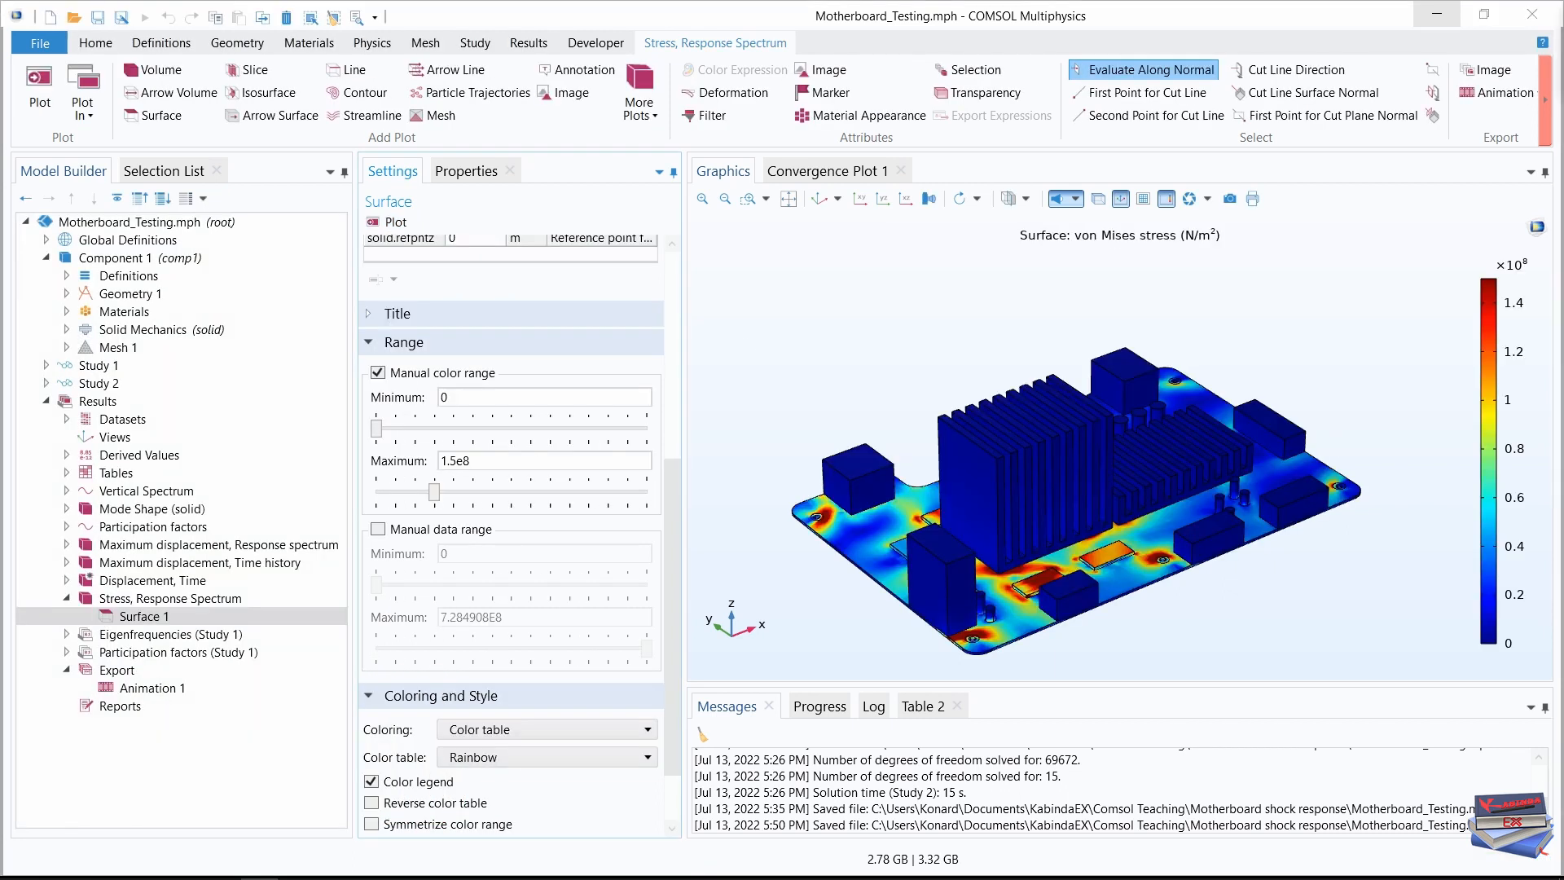
Examine the von Mises stress from above and in 3D, and compare it with the mode shape, maximum displacement and time-dependent displacement plots
left_click(860, 199)
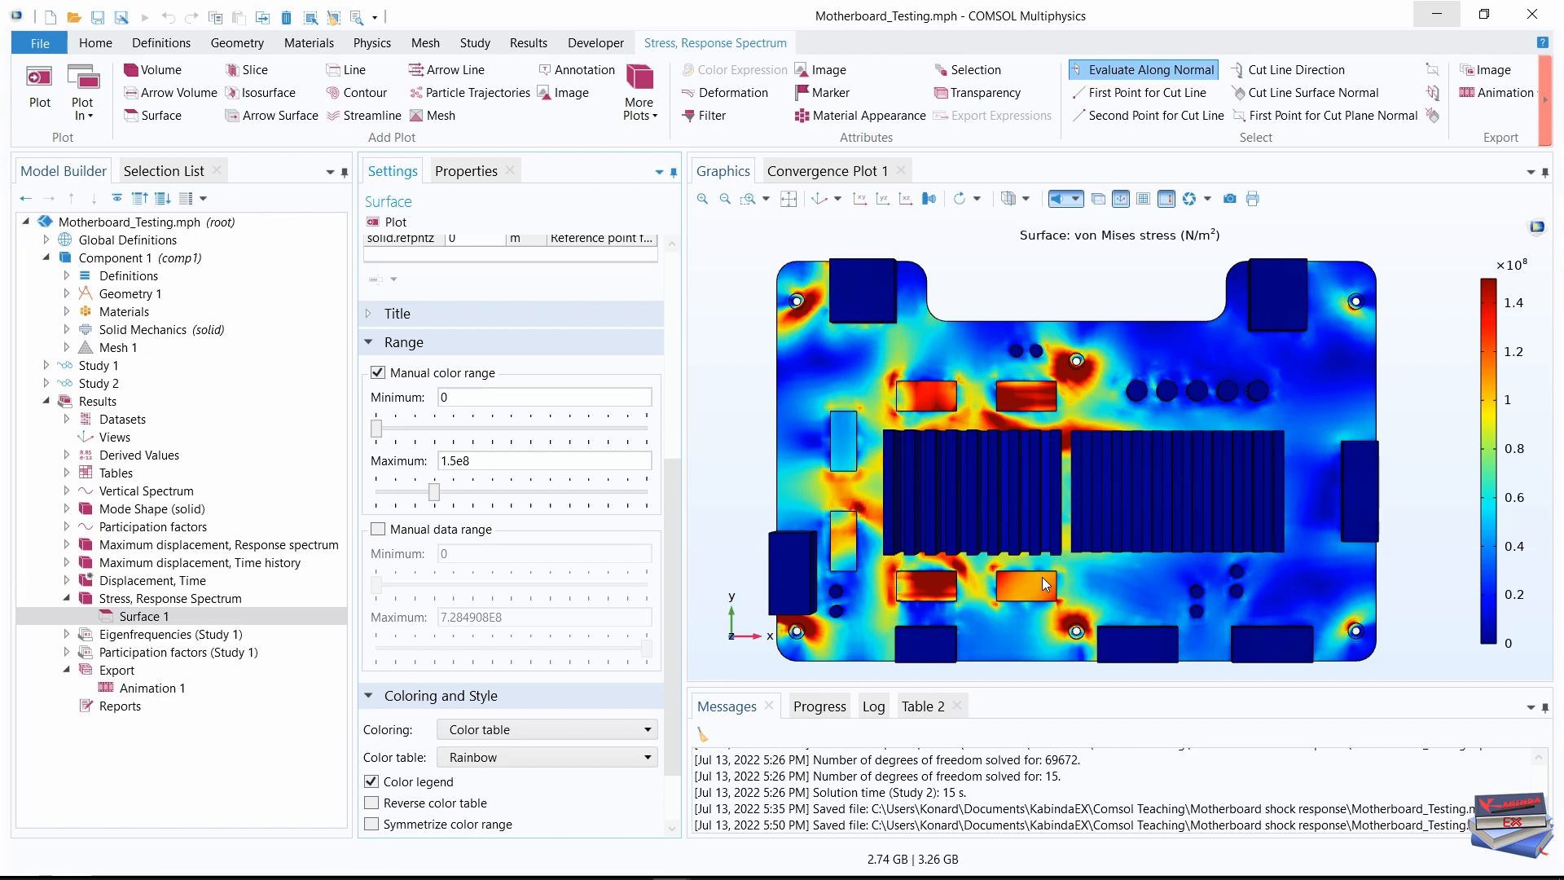
left_click(63, 600)
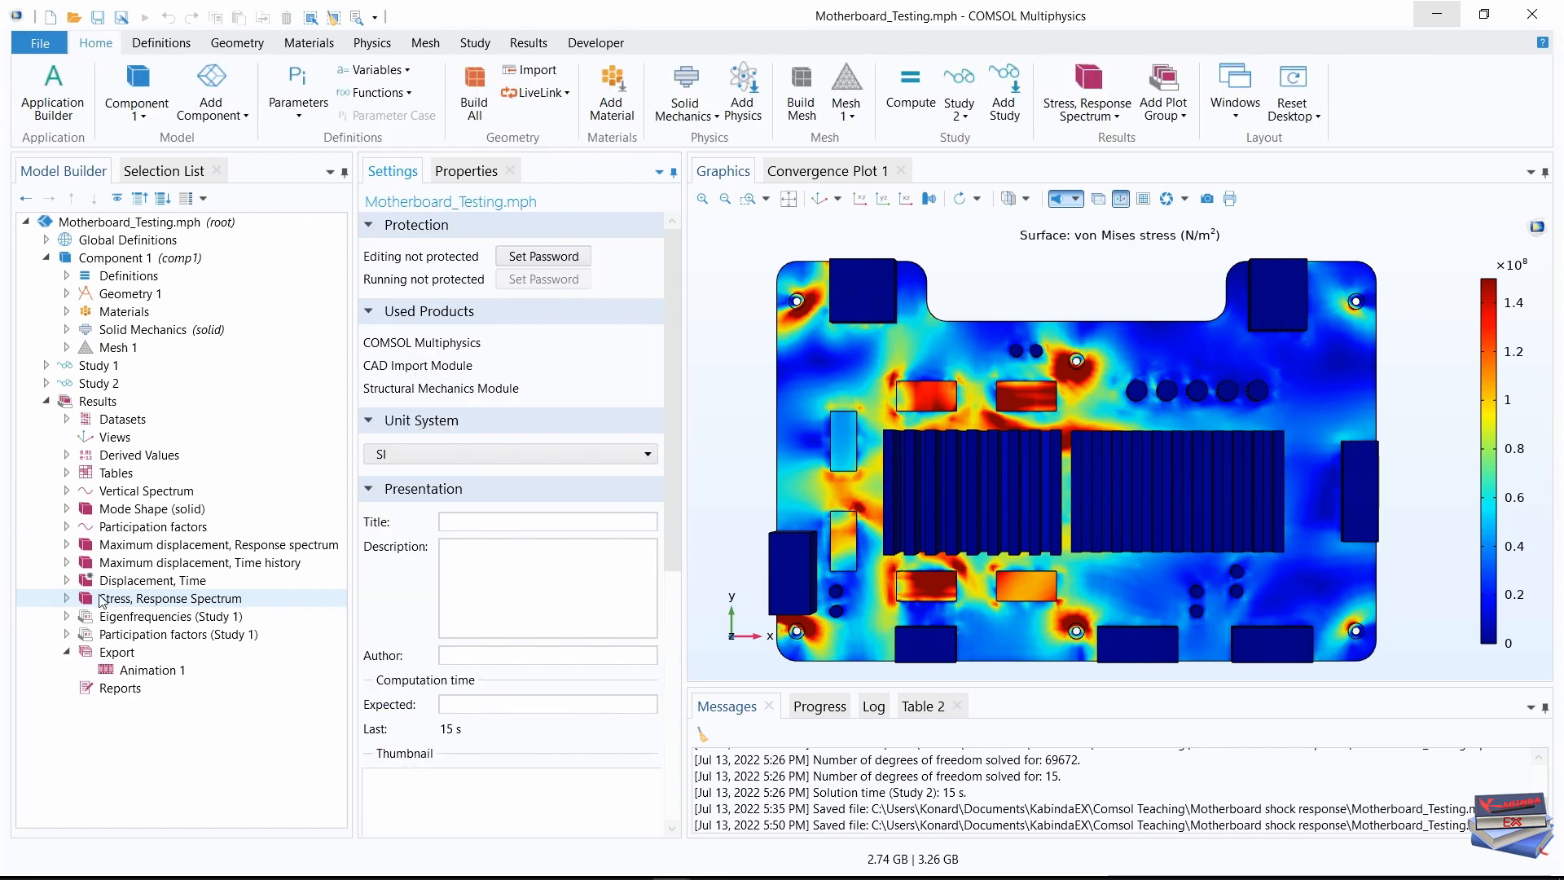
left_click(129, 512)
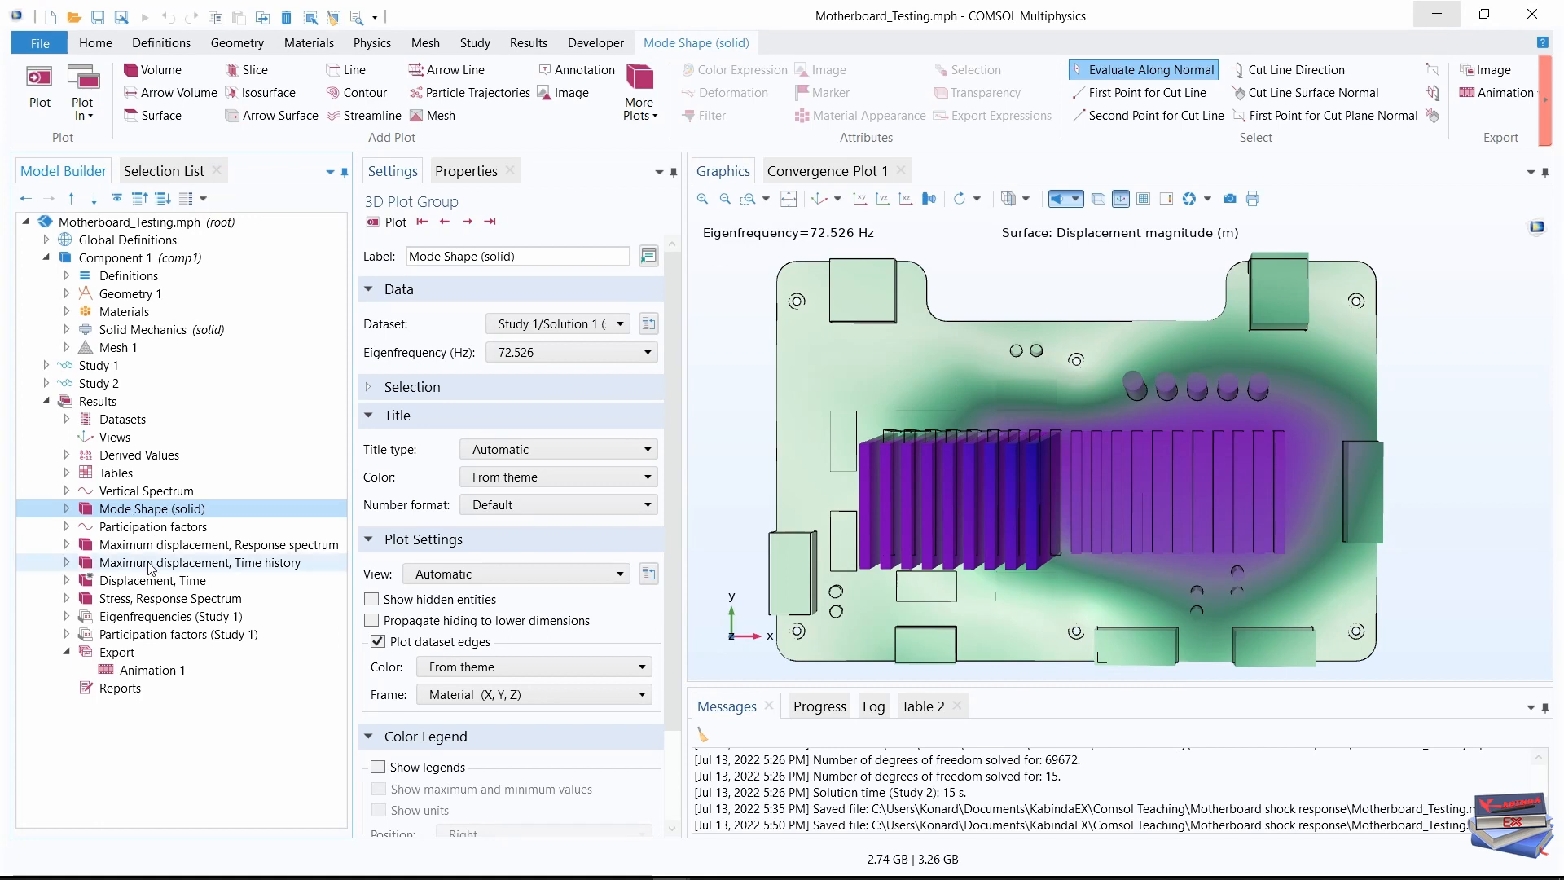
left_click(129, 545)
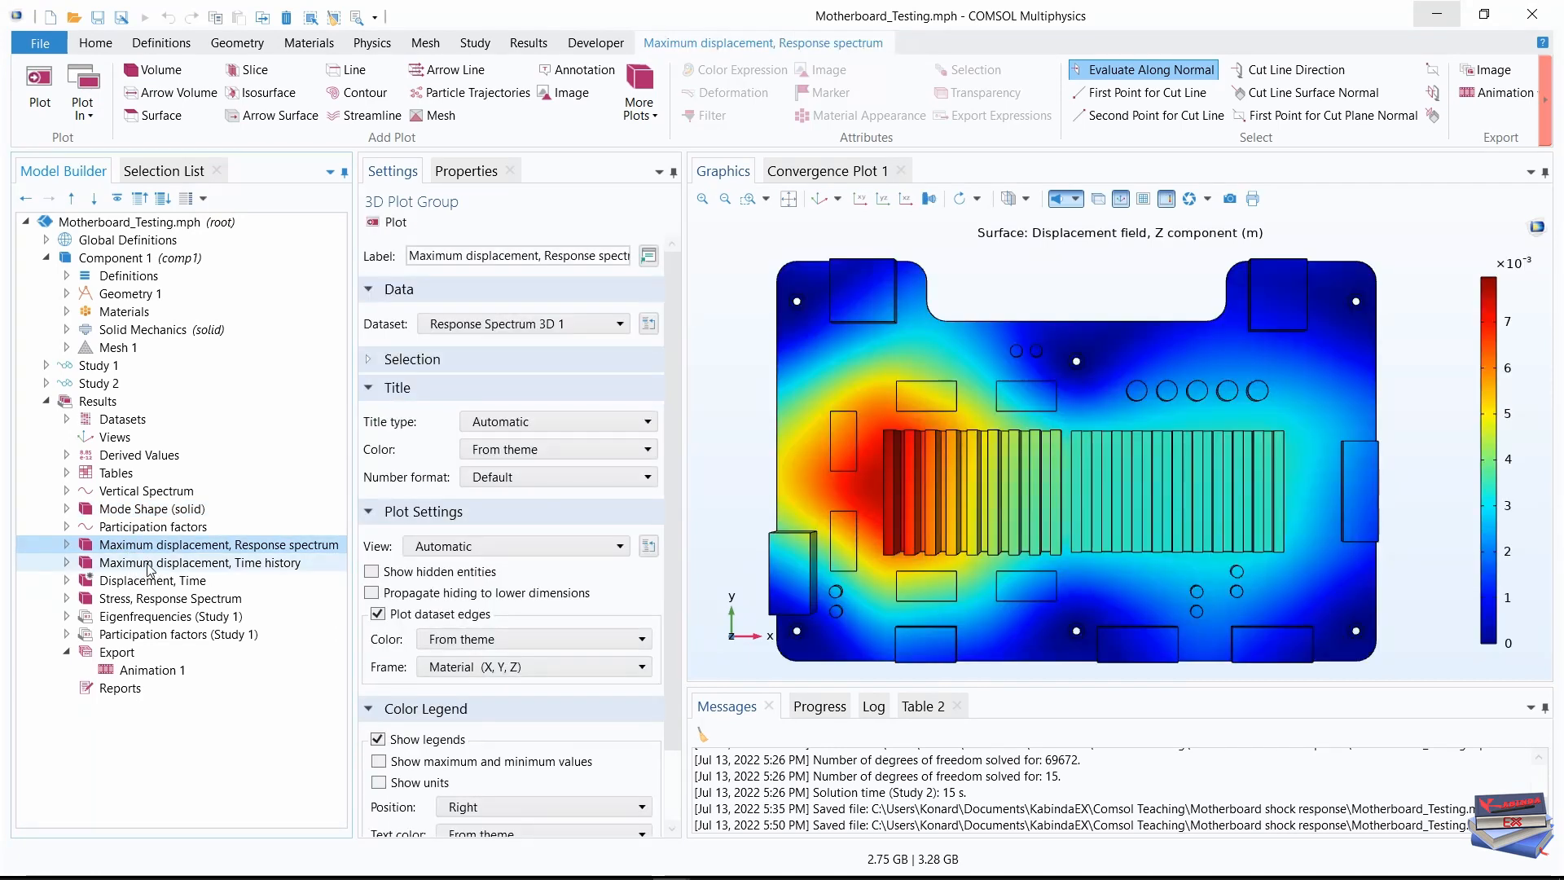
left_click(149, 564)
left_click(135, 582)
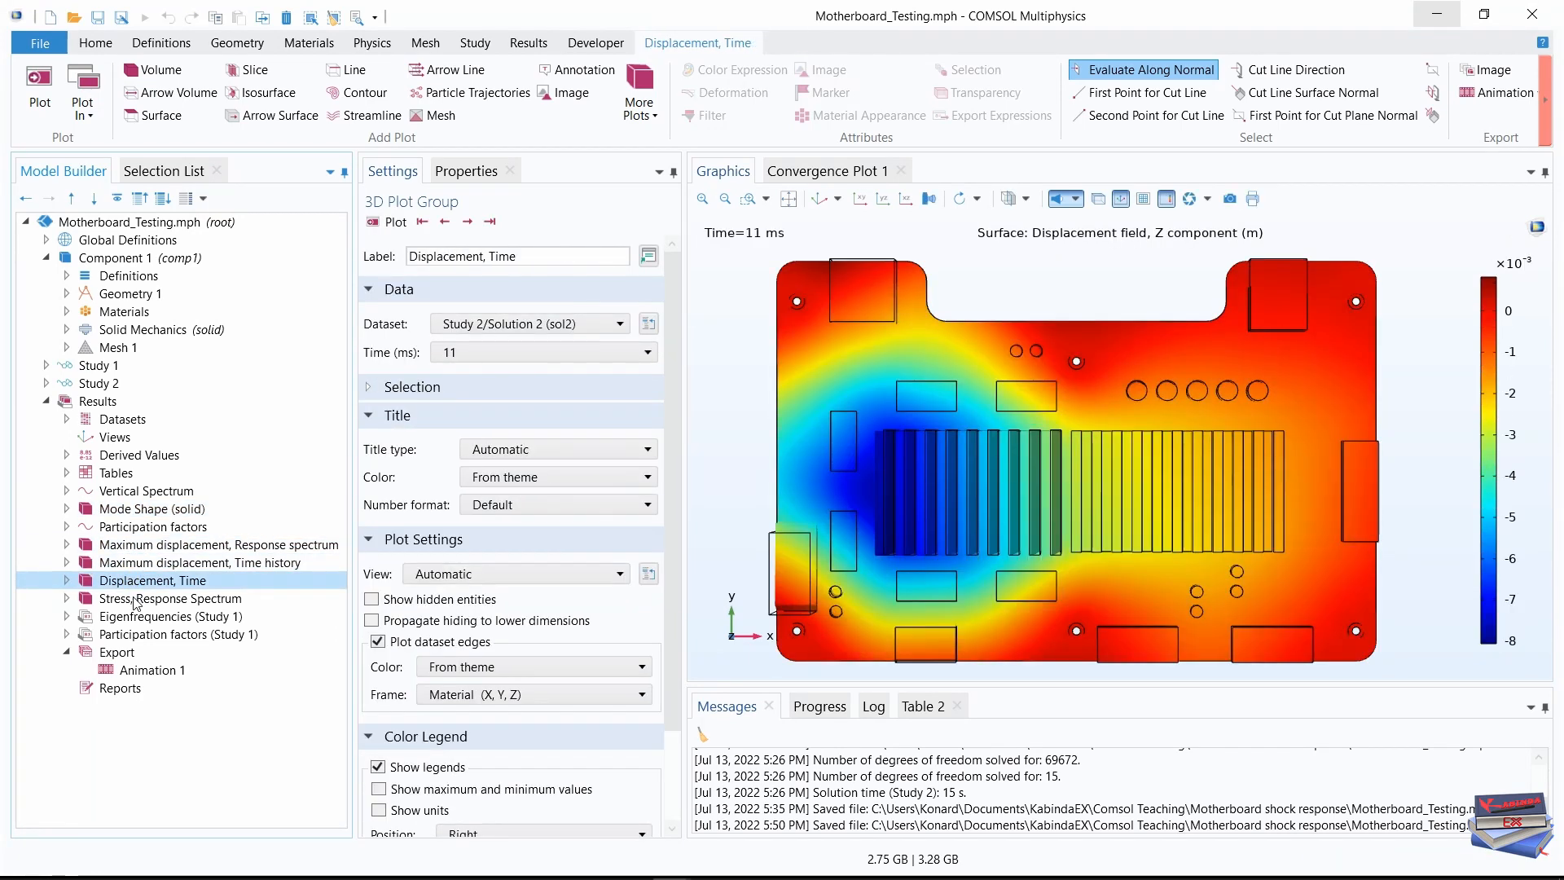
left_click(135, 599)
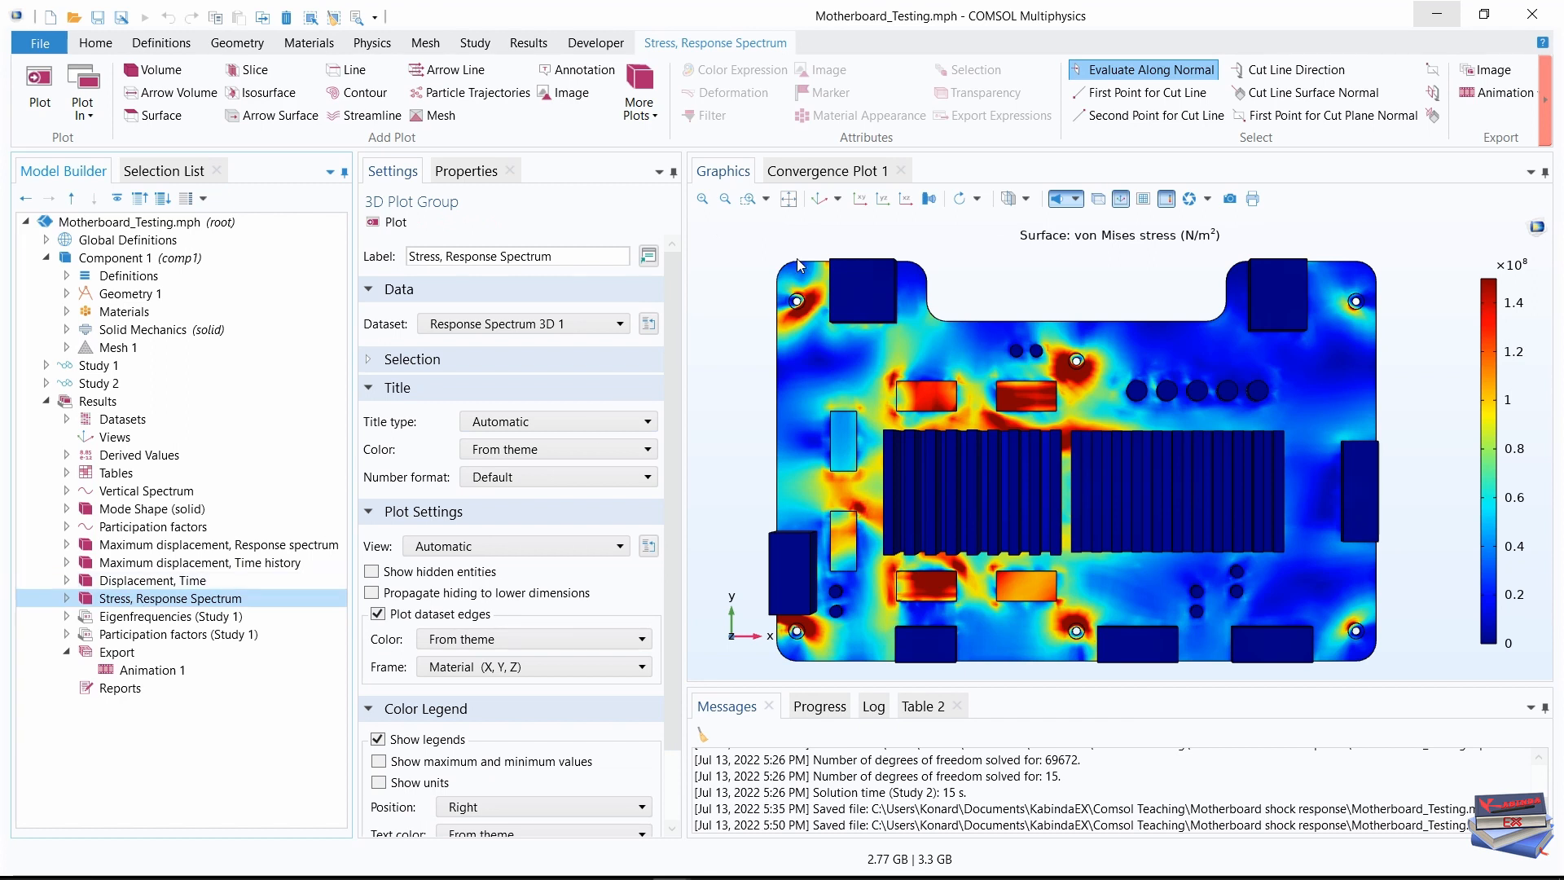
left_click(819, 199)
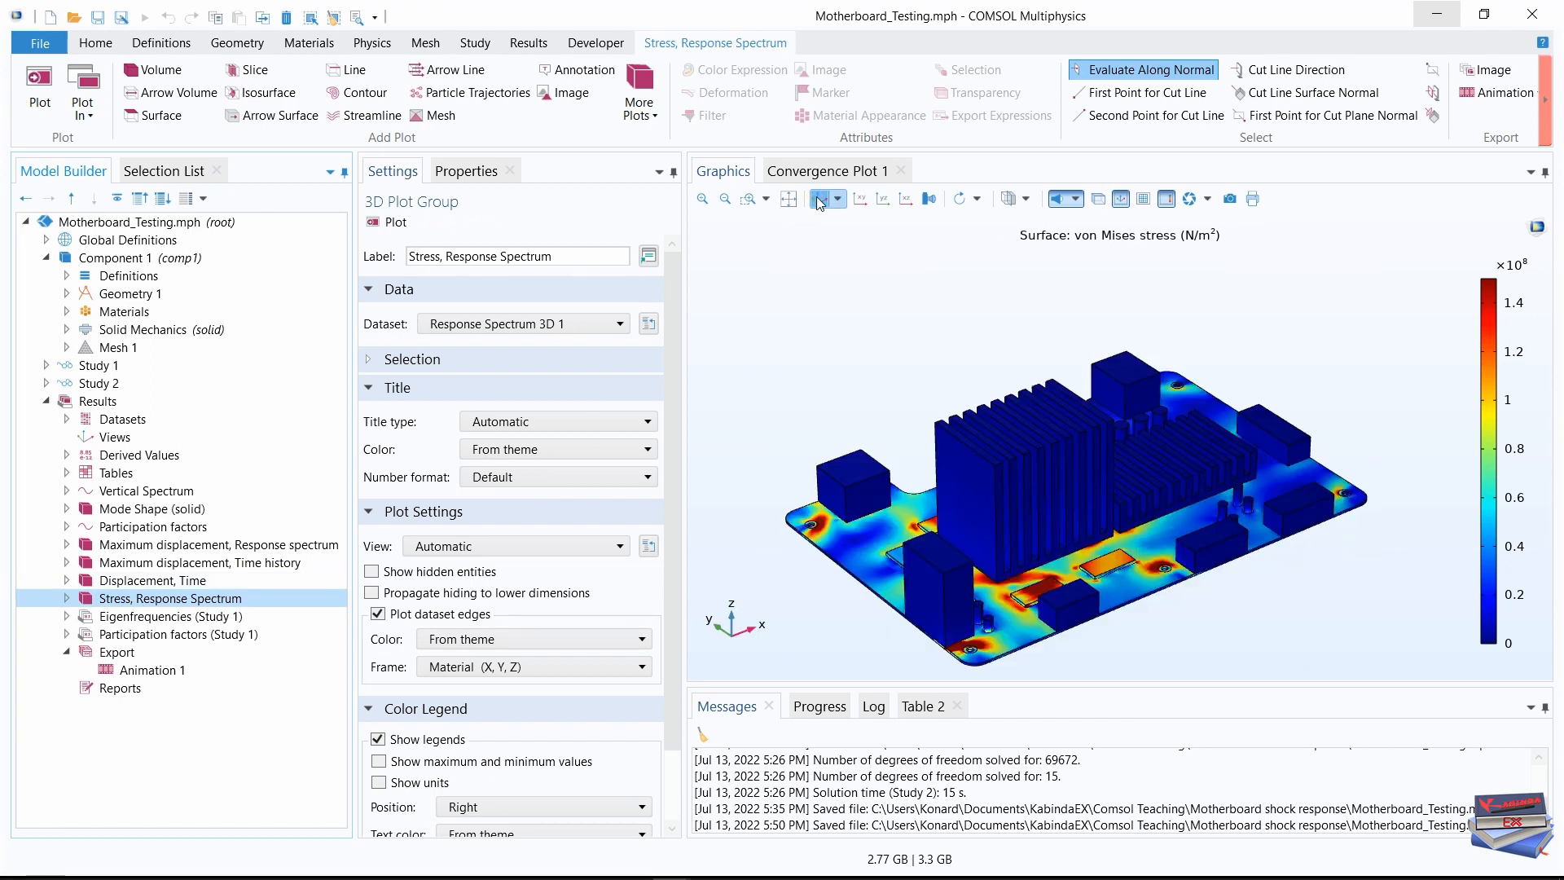
left_click(123, 581)
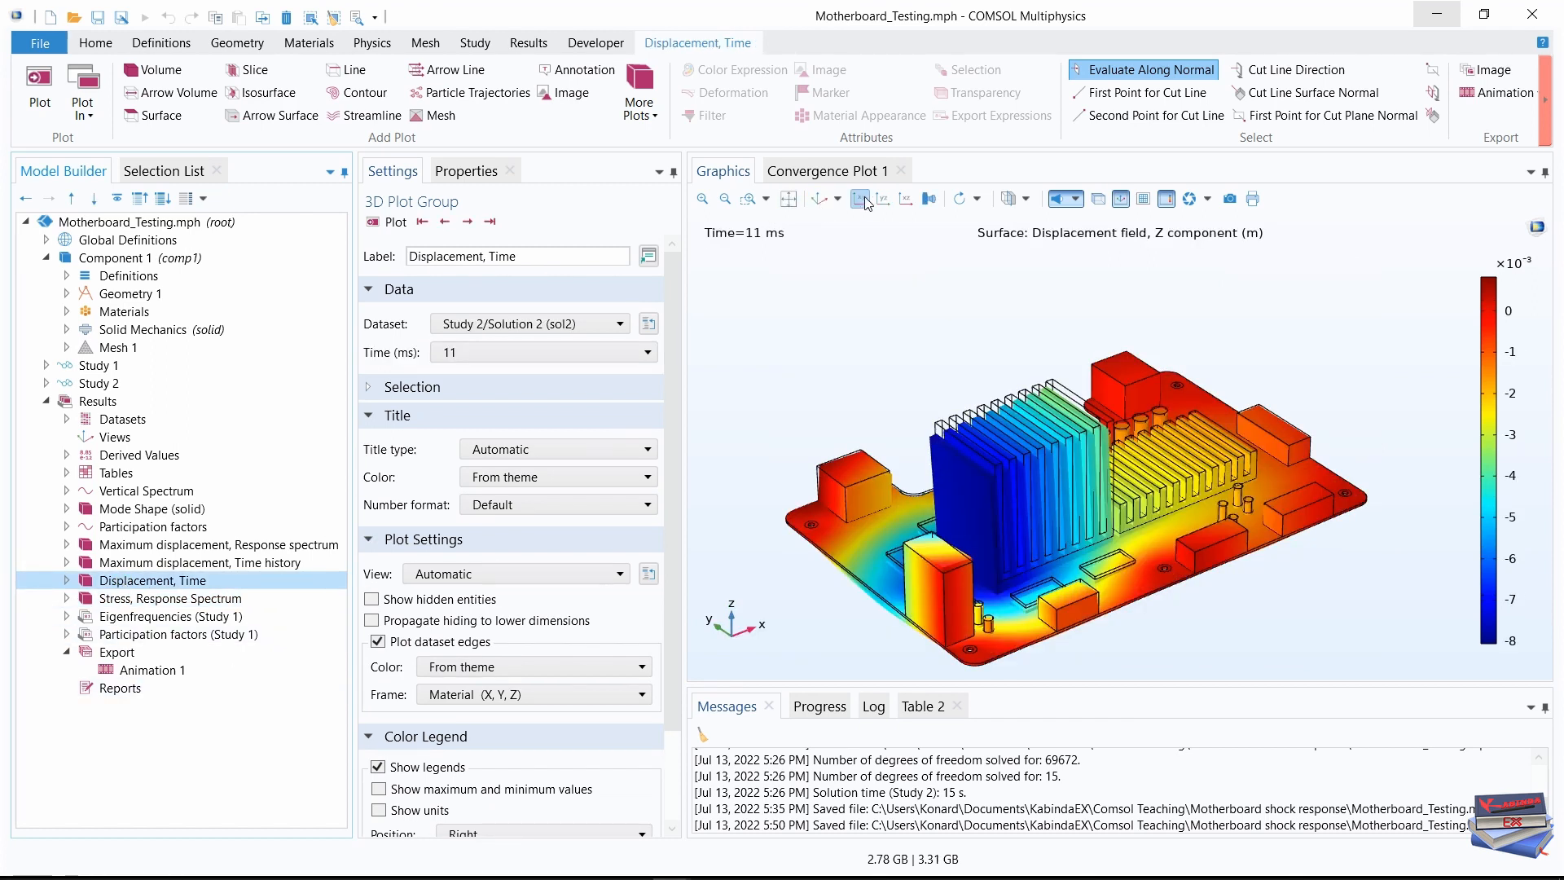
left_click(862, 200)
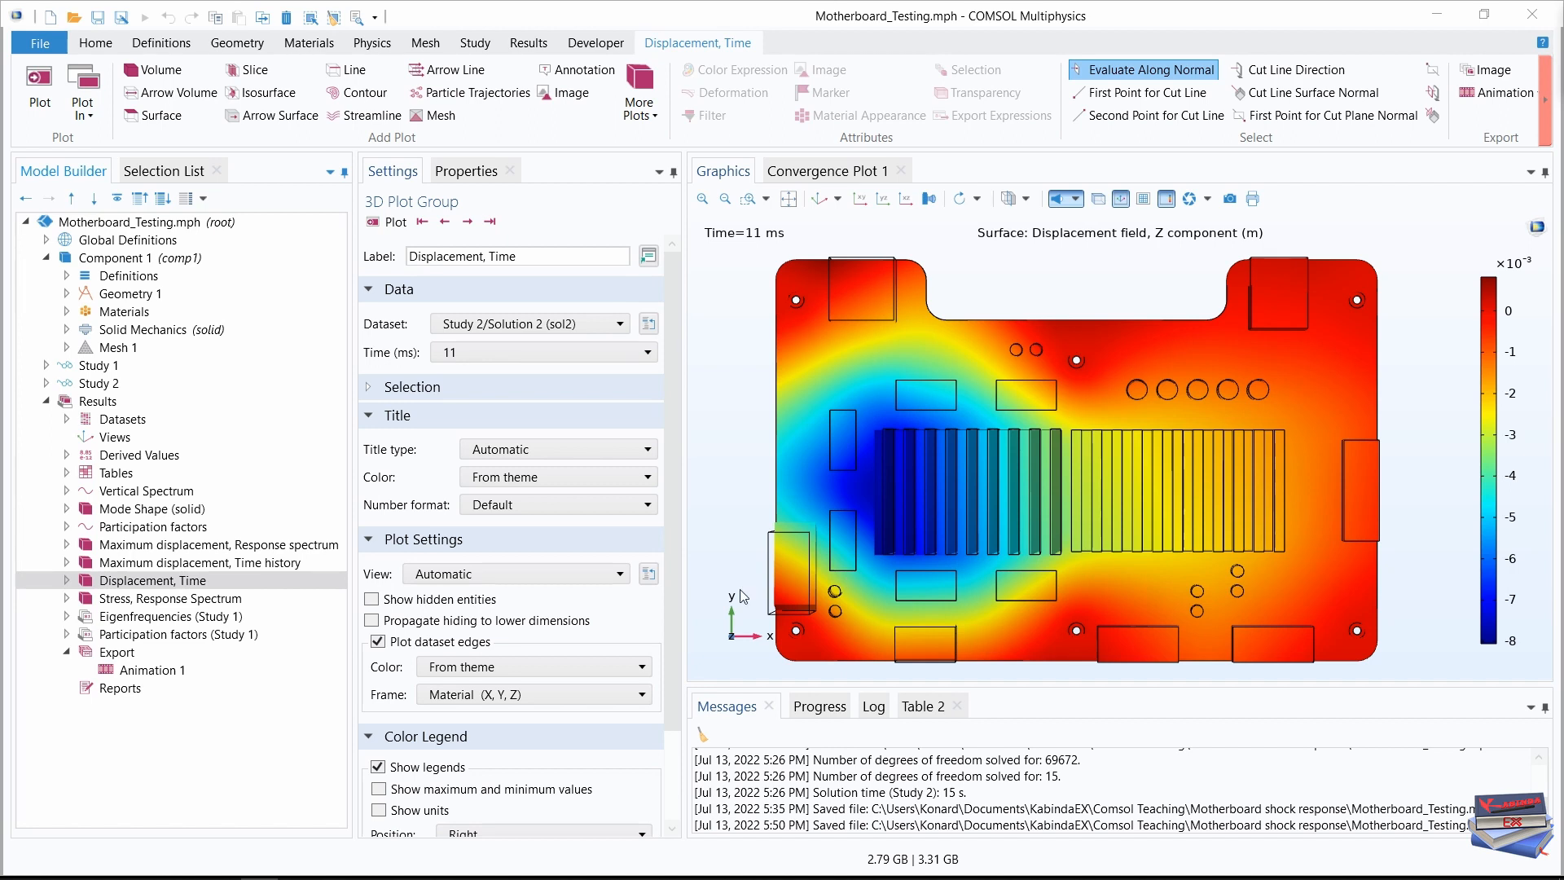
Replay Animation 1 of the time-dependent displacement in the default 3D view
left_click(143, 673)
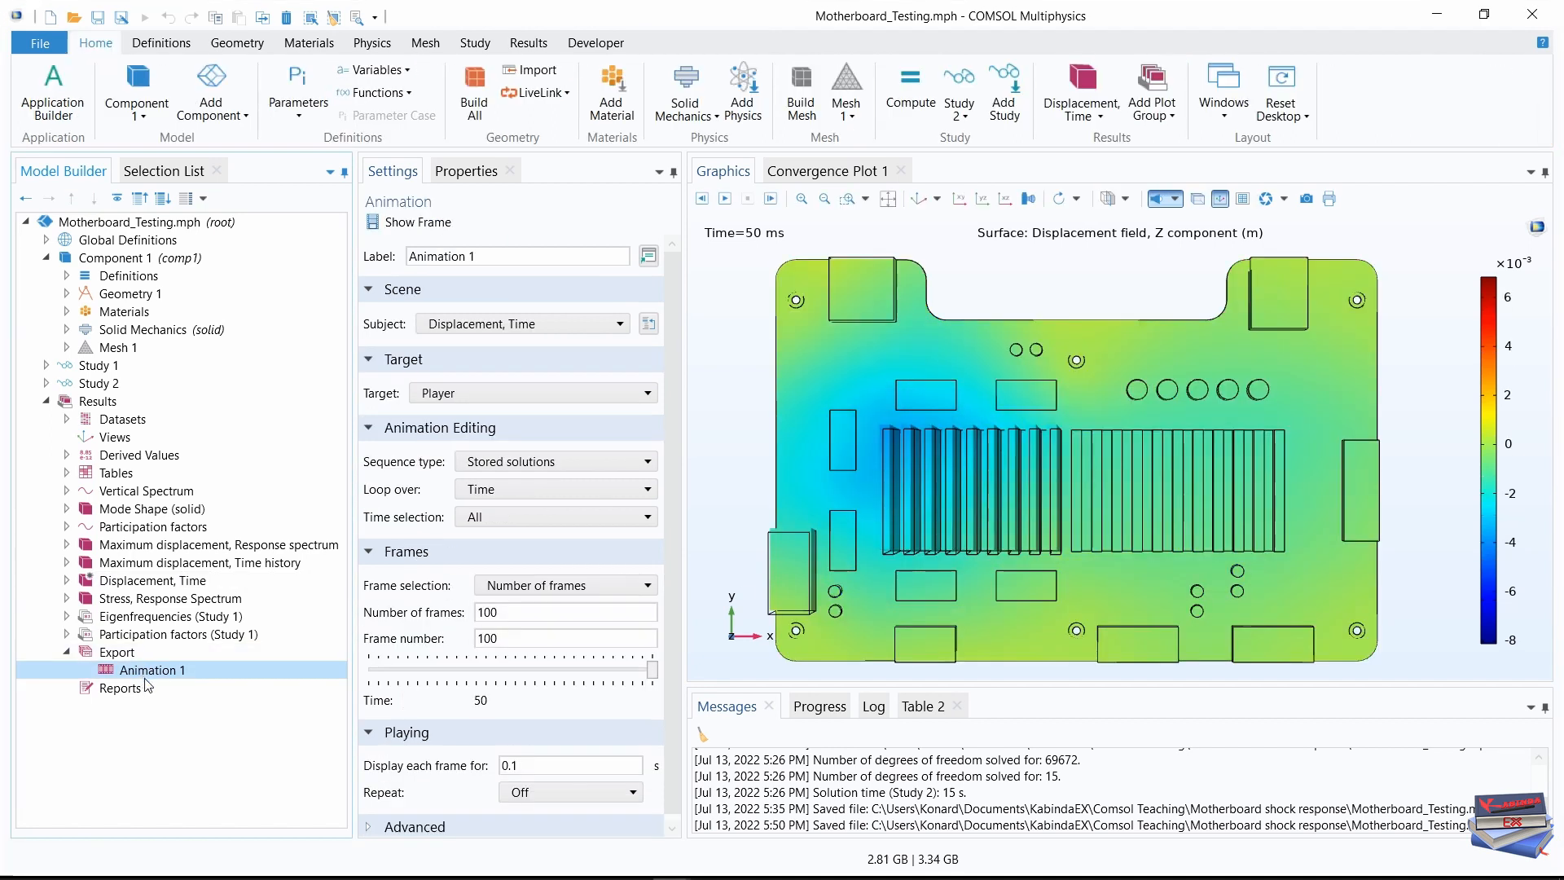
left_click(919, 199)
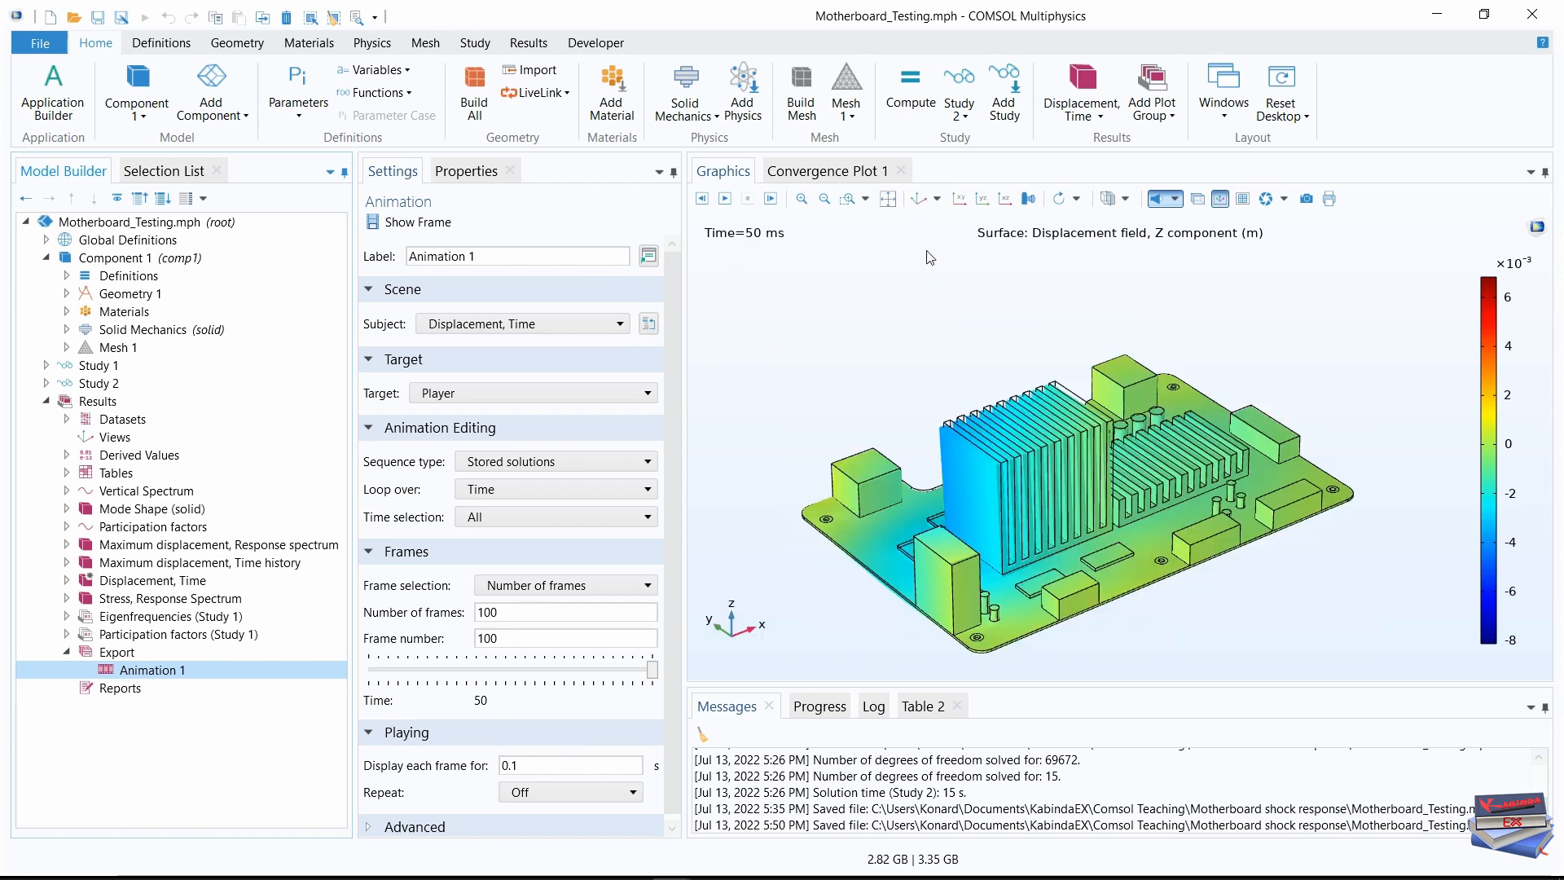
left_click(724, 199)
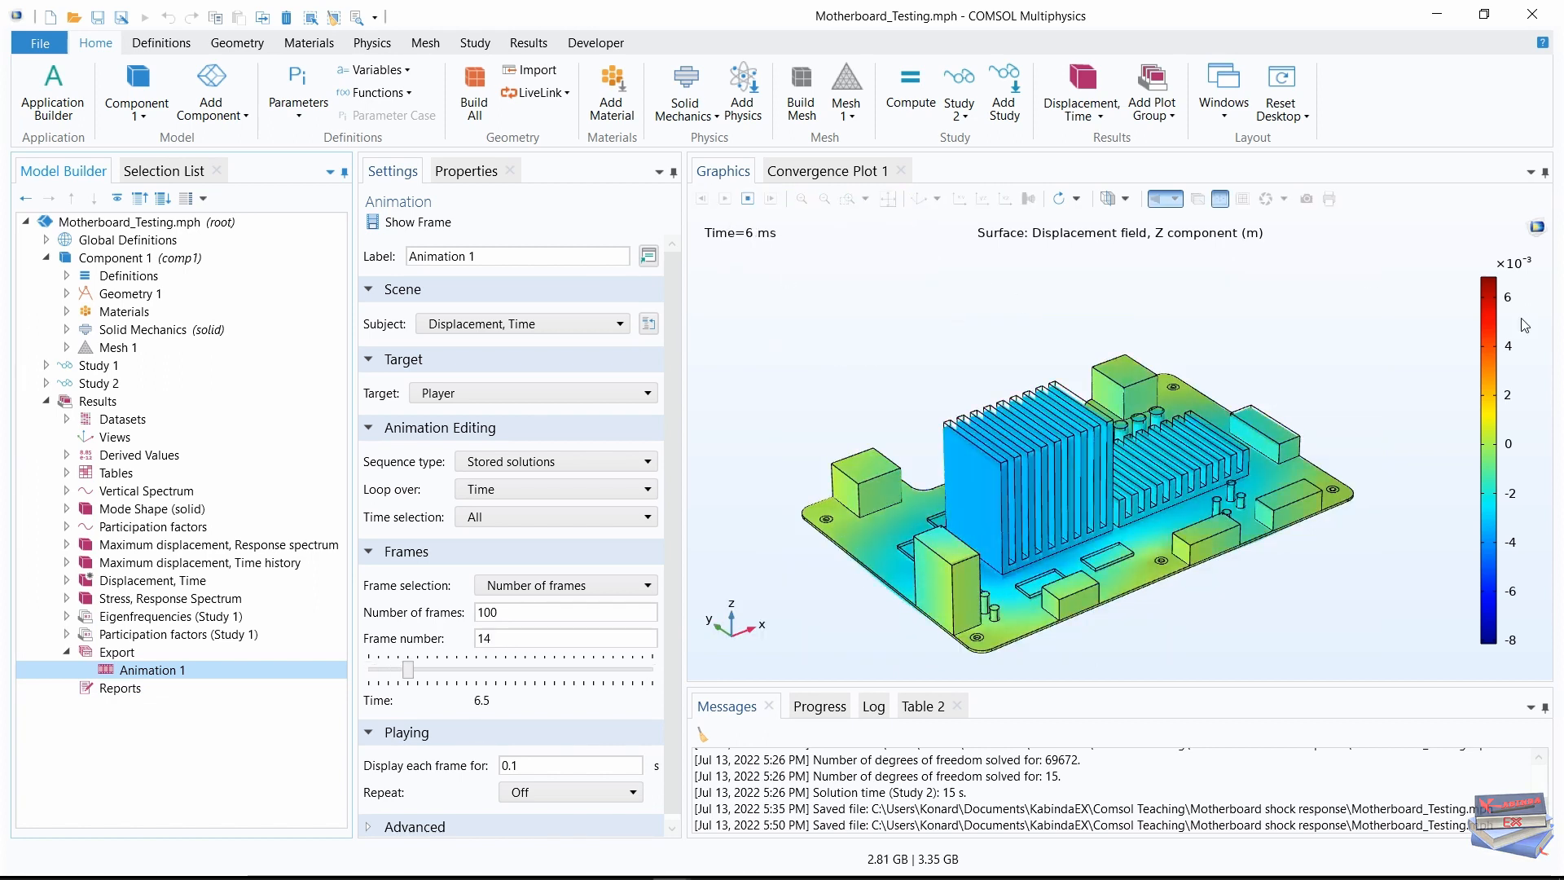